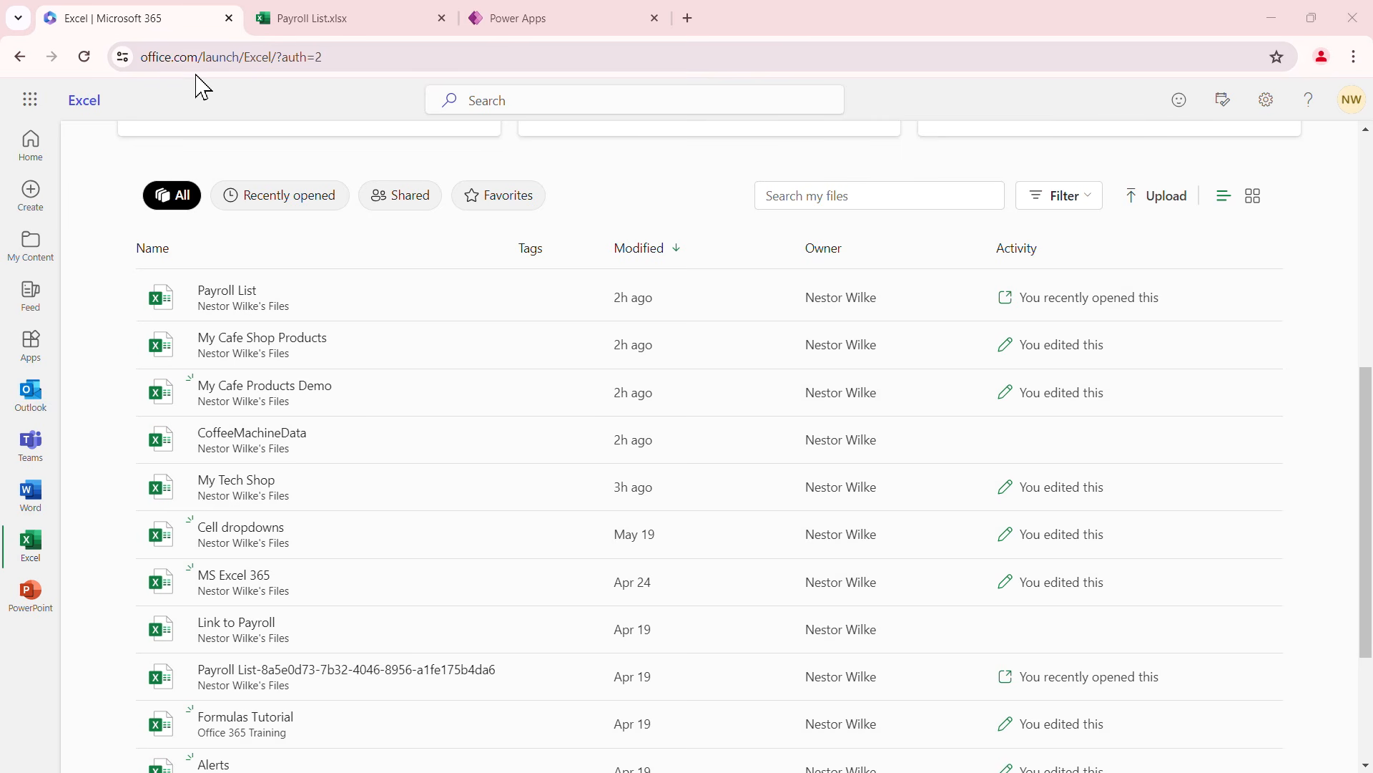
Look up Power Apps in the Microsoft 365 app launcher and switch to the open My Cafe Products app
left_click(39, 106)
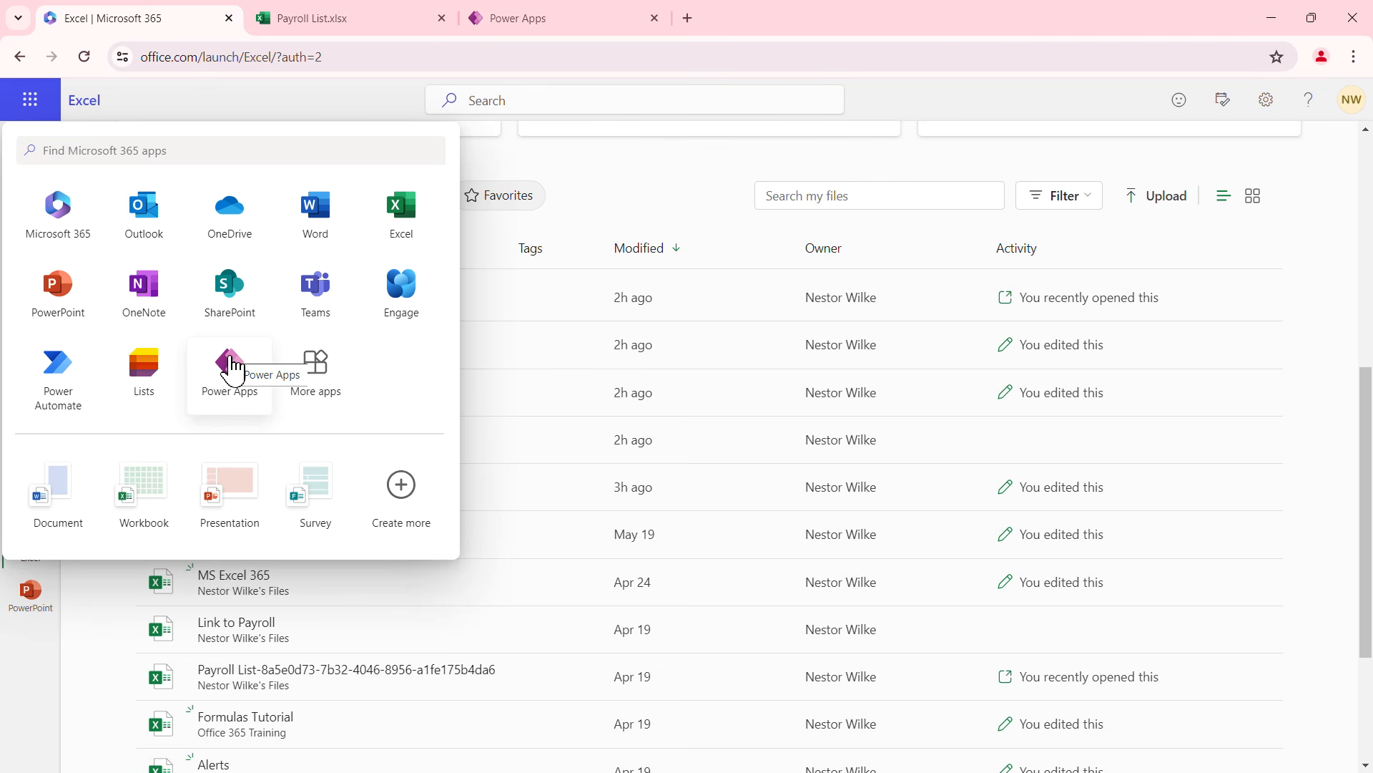
left_click(229, 151)
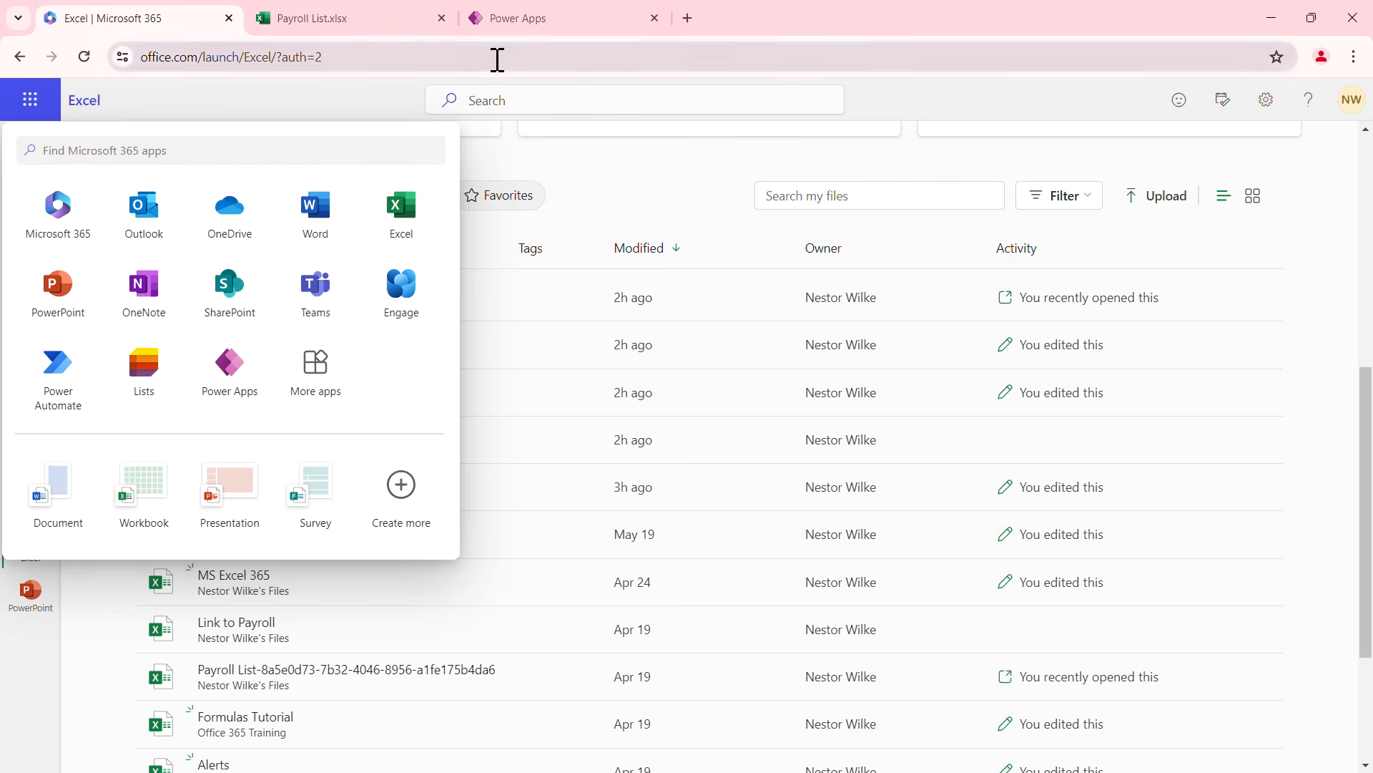
left_click(535, 20)
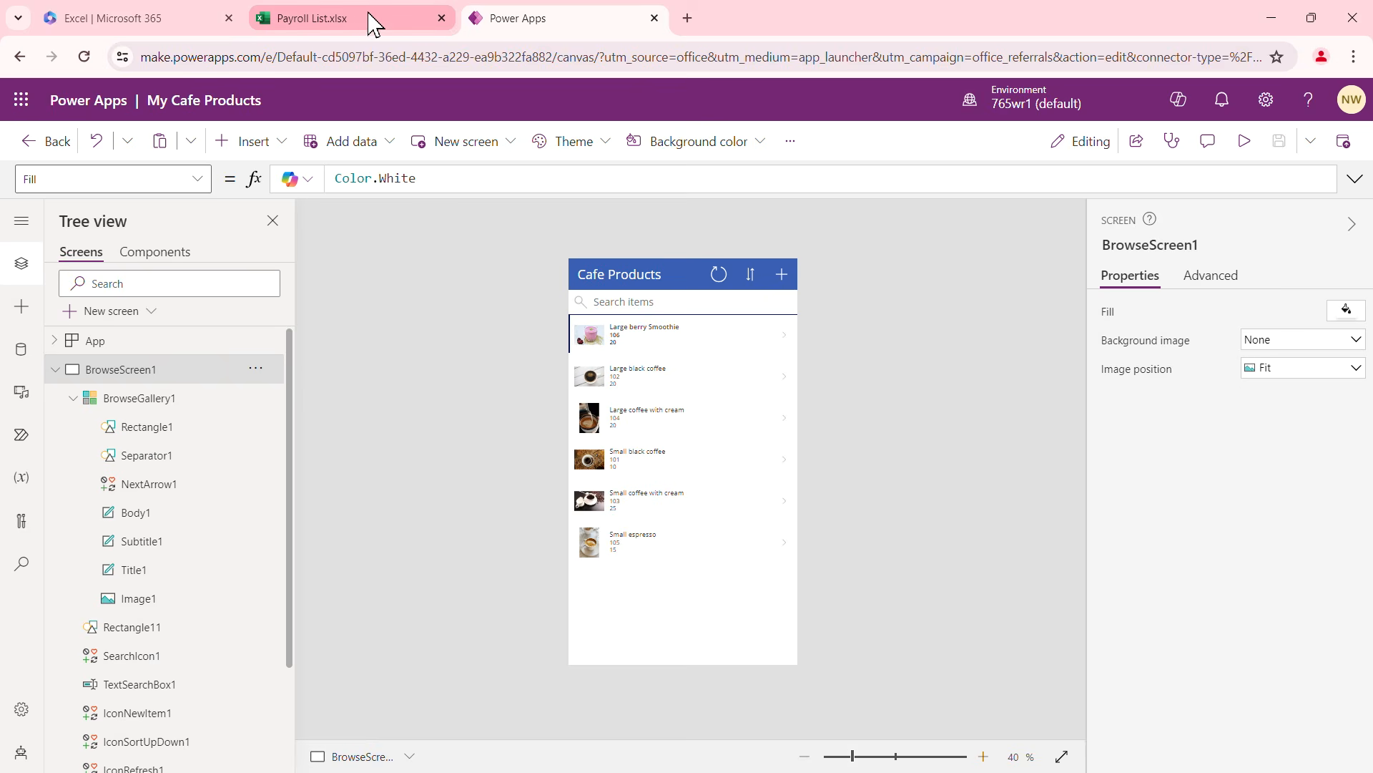
Return to the Excel file list and open the My Cafe Products Demo workbook
left_click(132, 20)
left_click(937, 104)
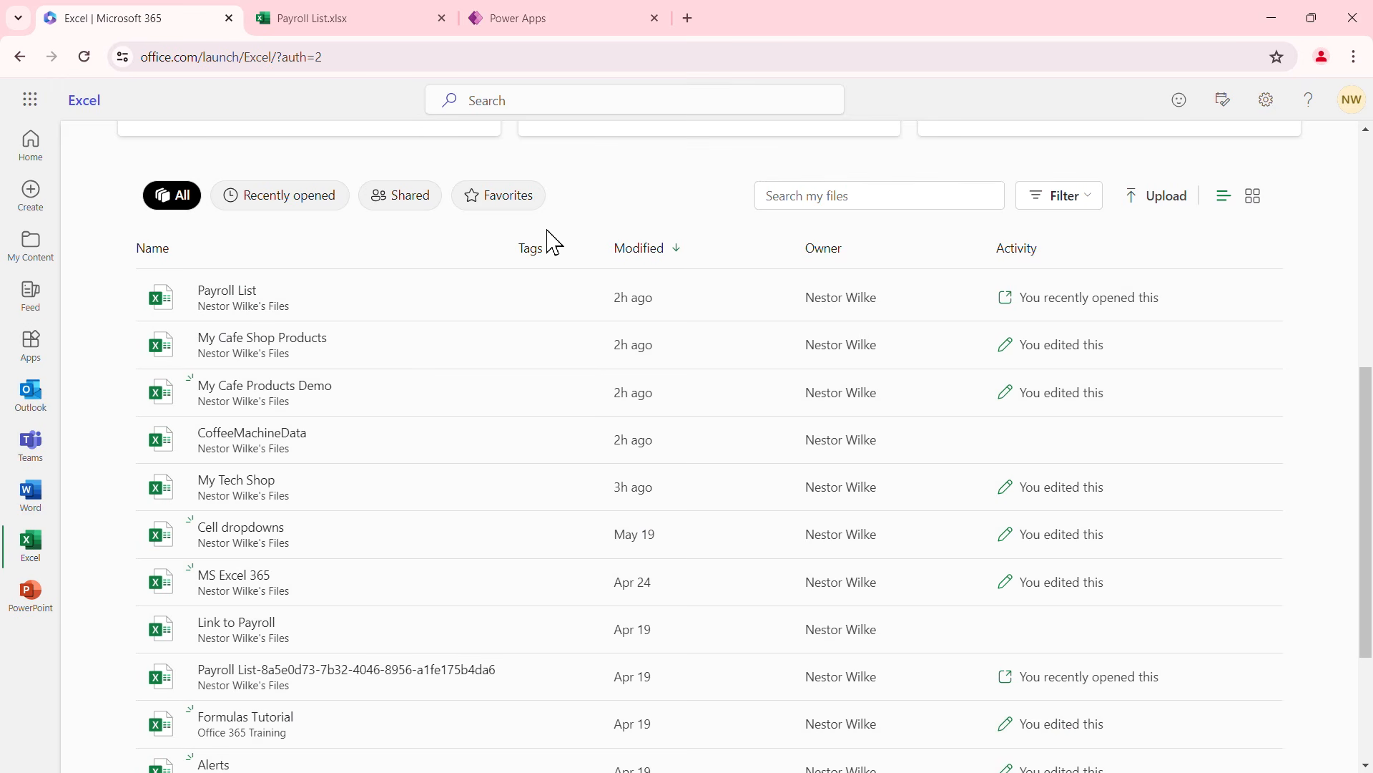
left_click(276, 386)
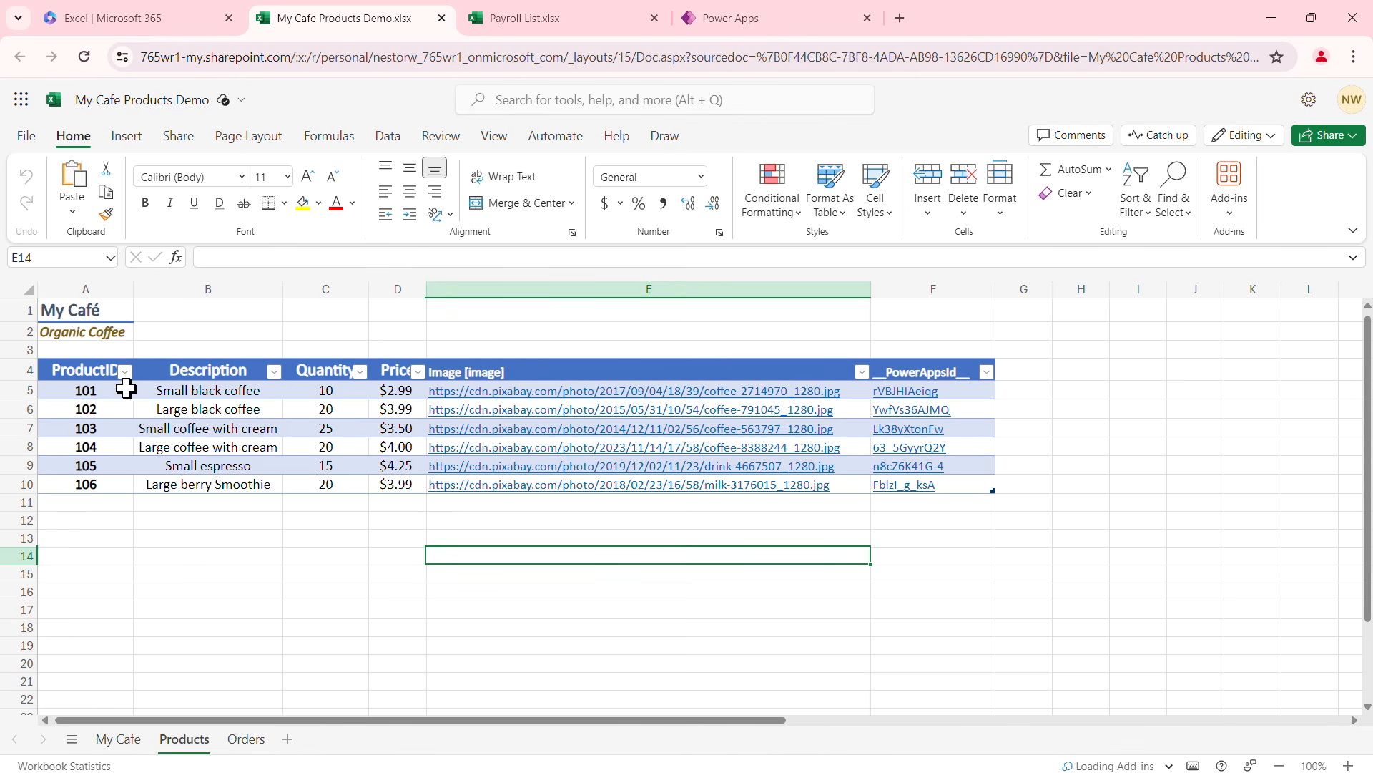
Examine the ProductID, Description, Quantity and Price columns of the table on the Products sheet
left_click(108, 399)
left_click(113, 451)
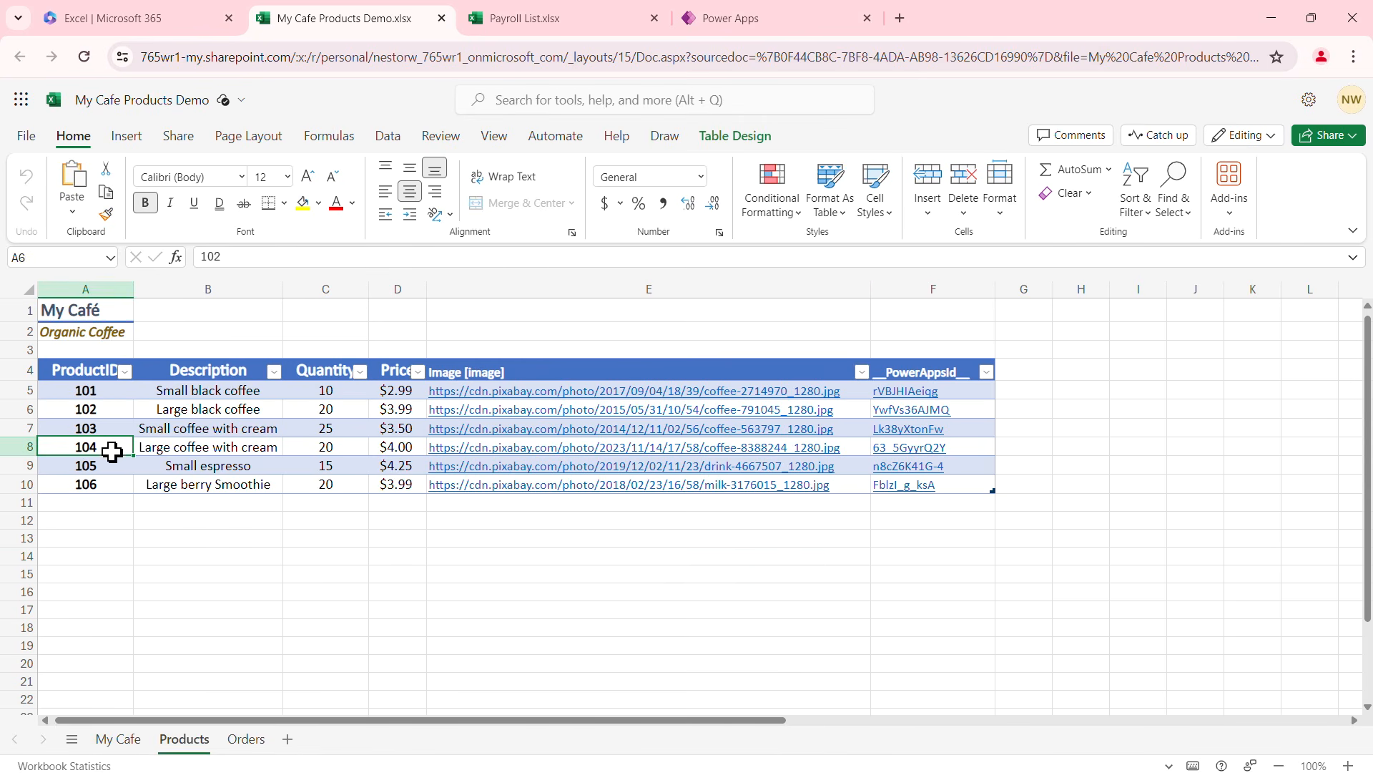
left_click(239, 392)
left_click(329, 395)
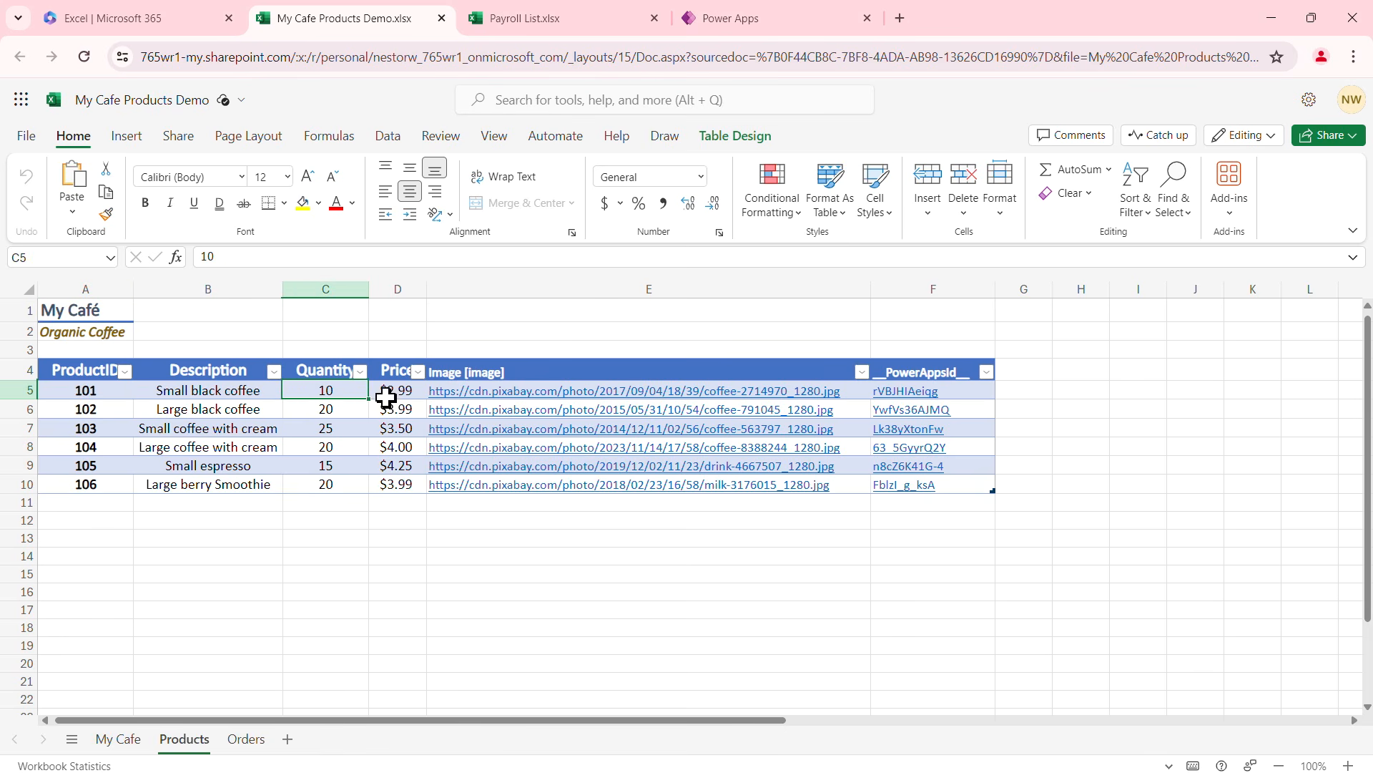
left_click(386, 393)
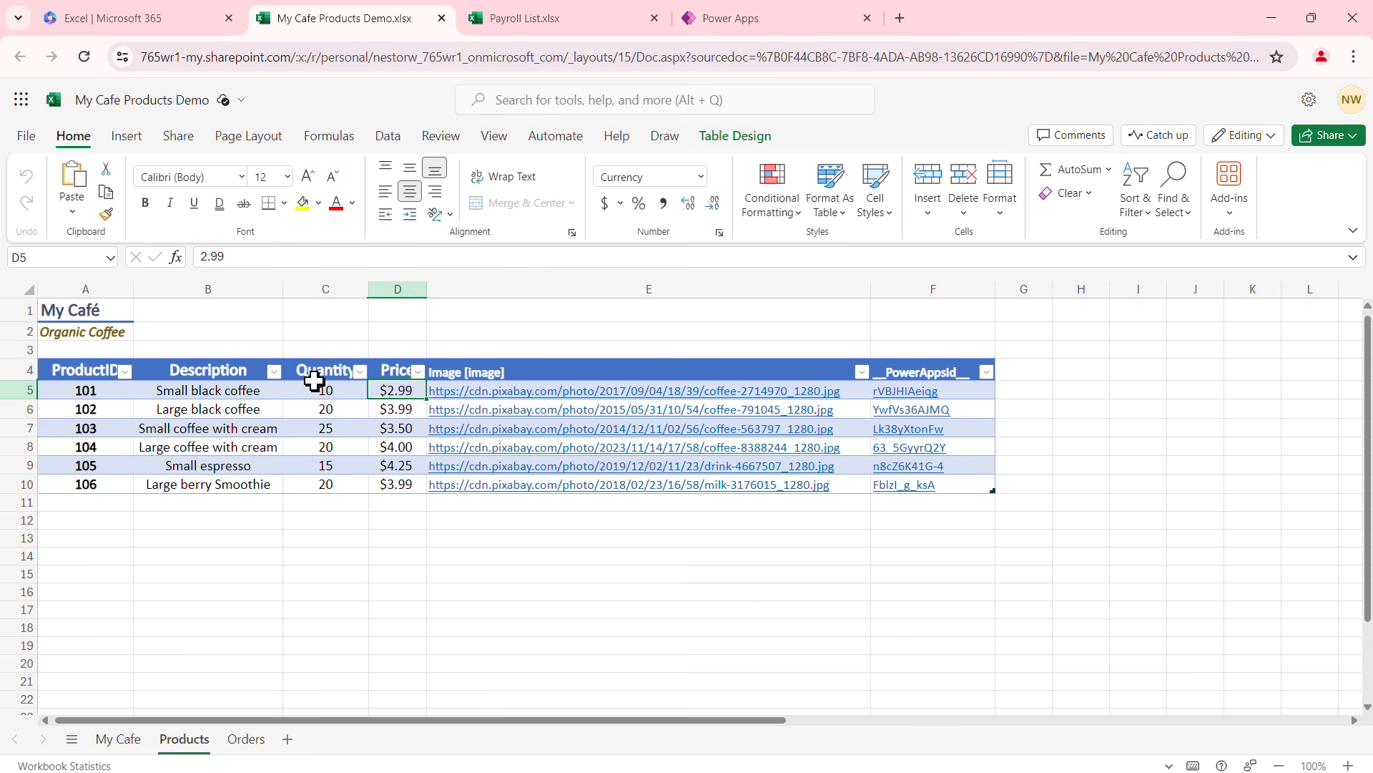
Close the My Cafe Products Demo and Payroll List workbooks and switch to the My Cafe Products app in Power Apps
left_click(442, 18)
left_click(442, 20)
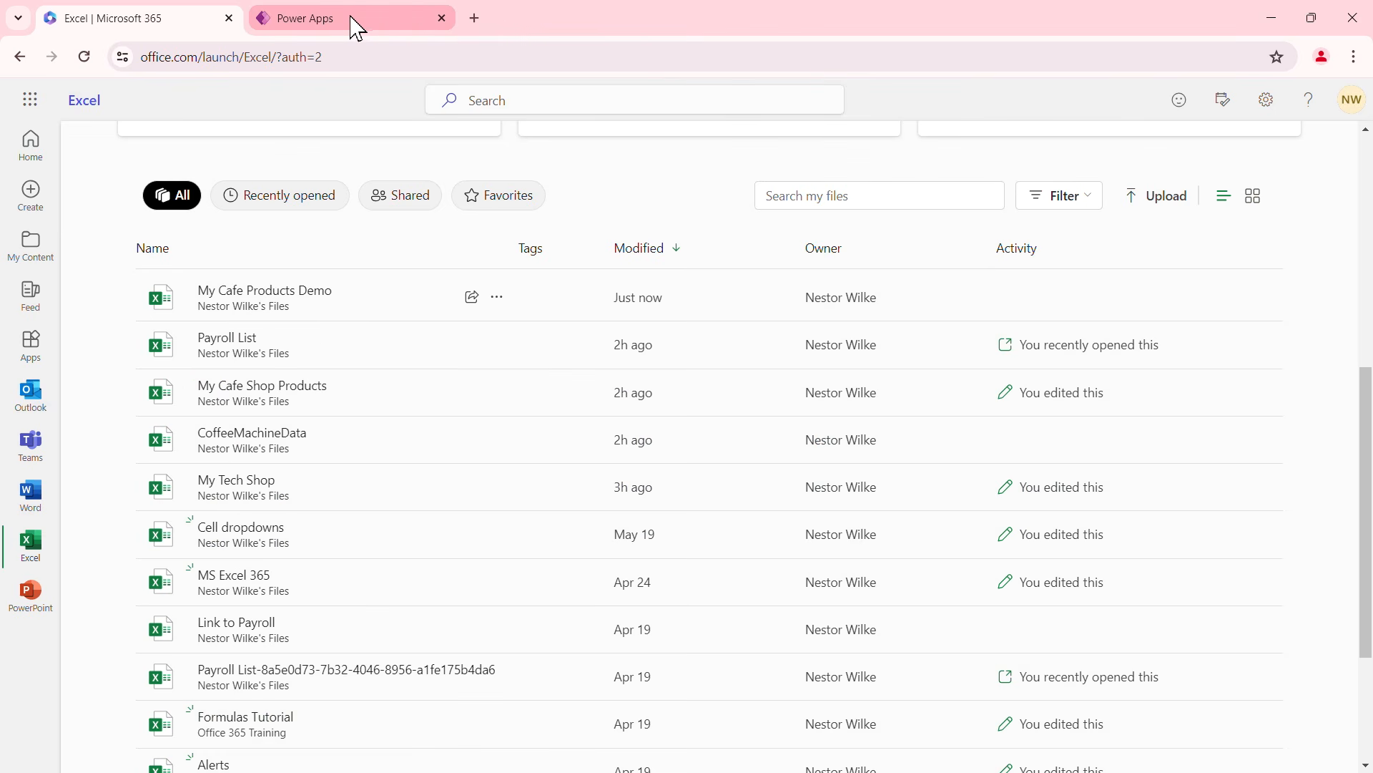
left_click(338, 29)
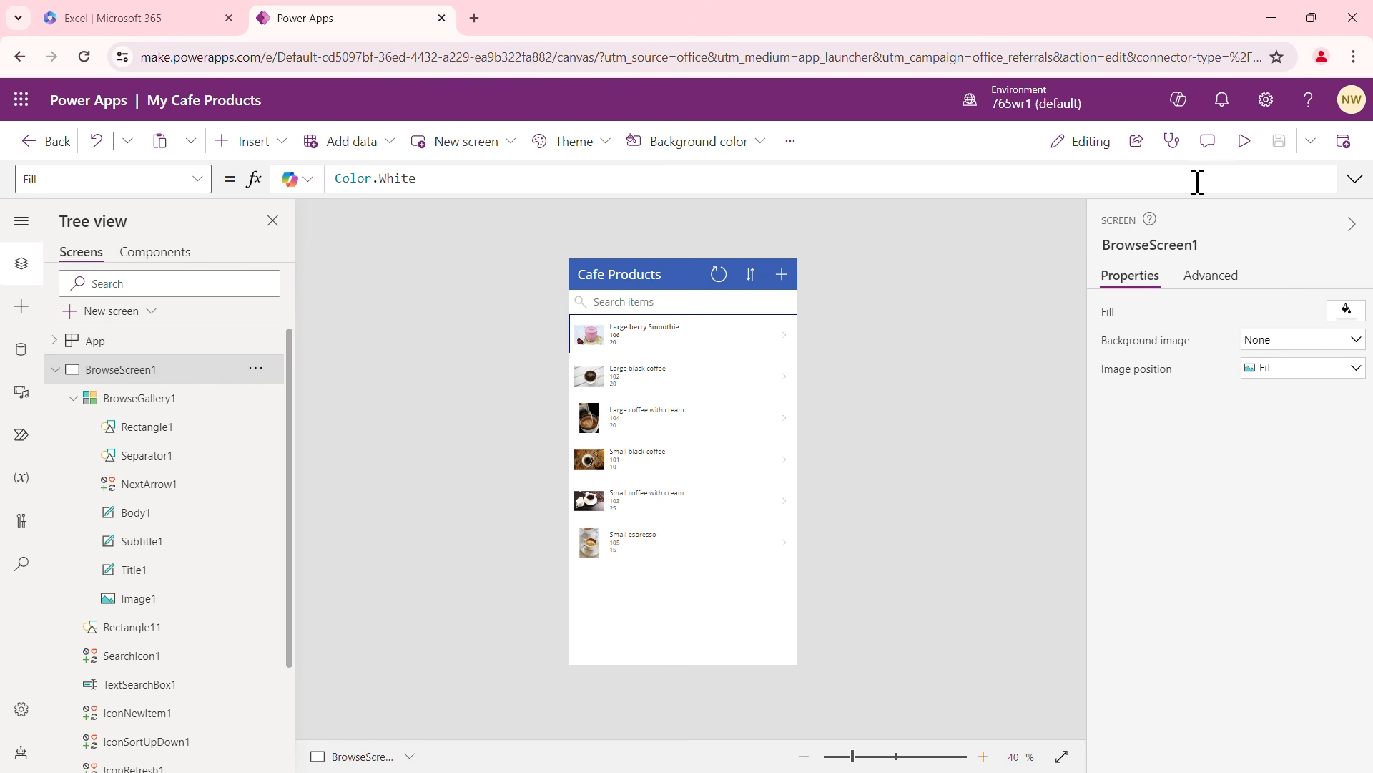
Preview the app at browser size and test refreshing the product list and toggling its sort order
left_click(1245, 156)
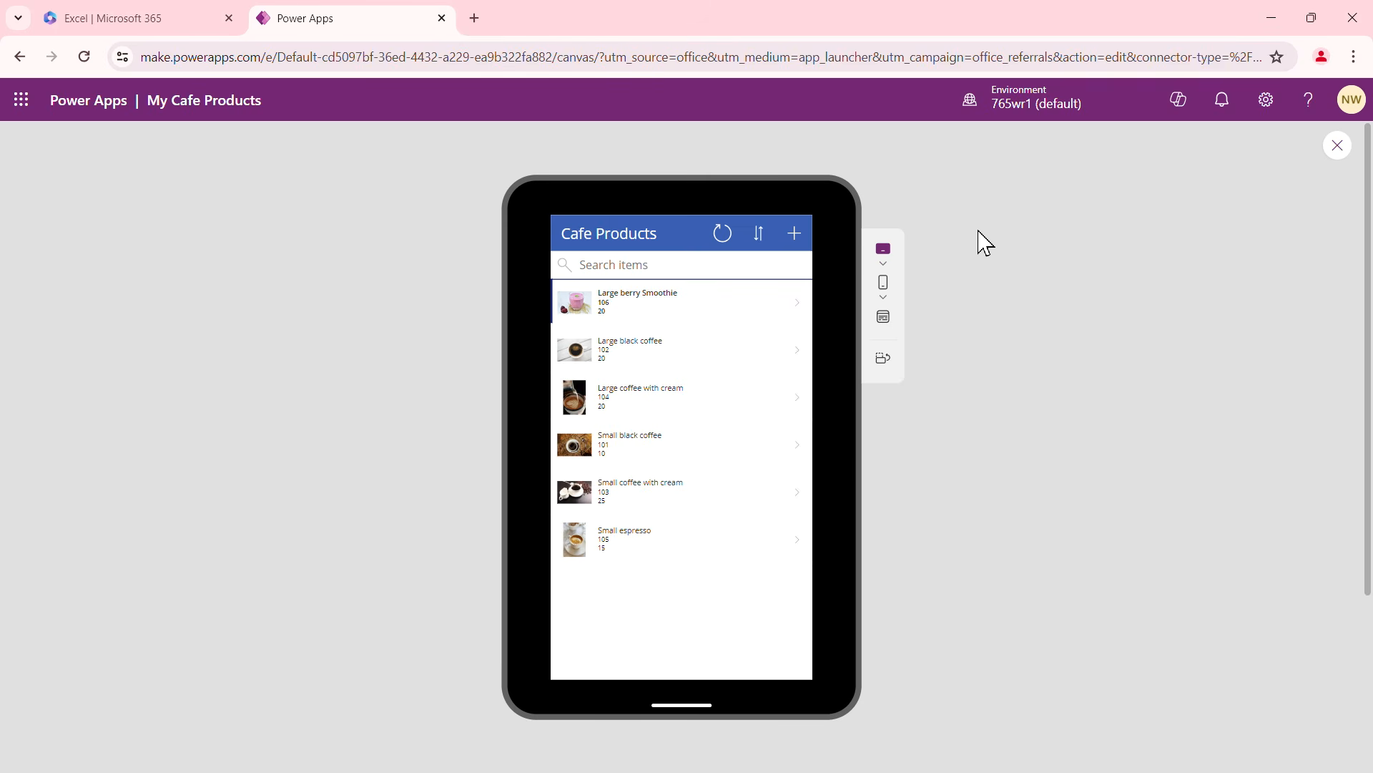
left_click(888, 322)
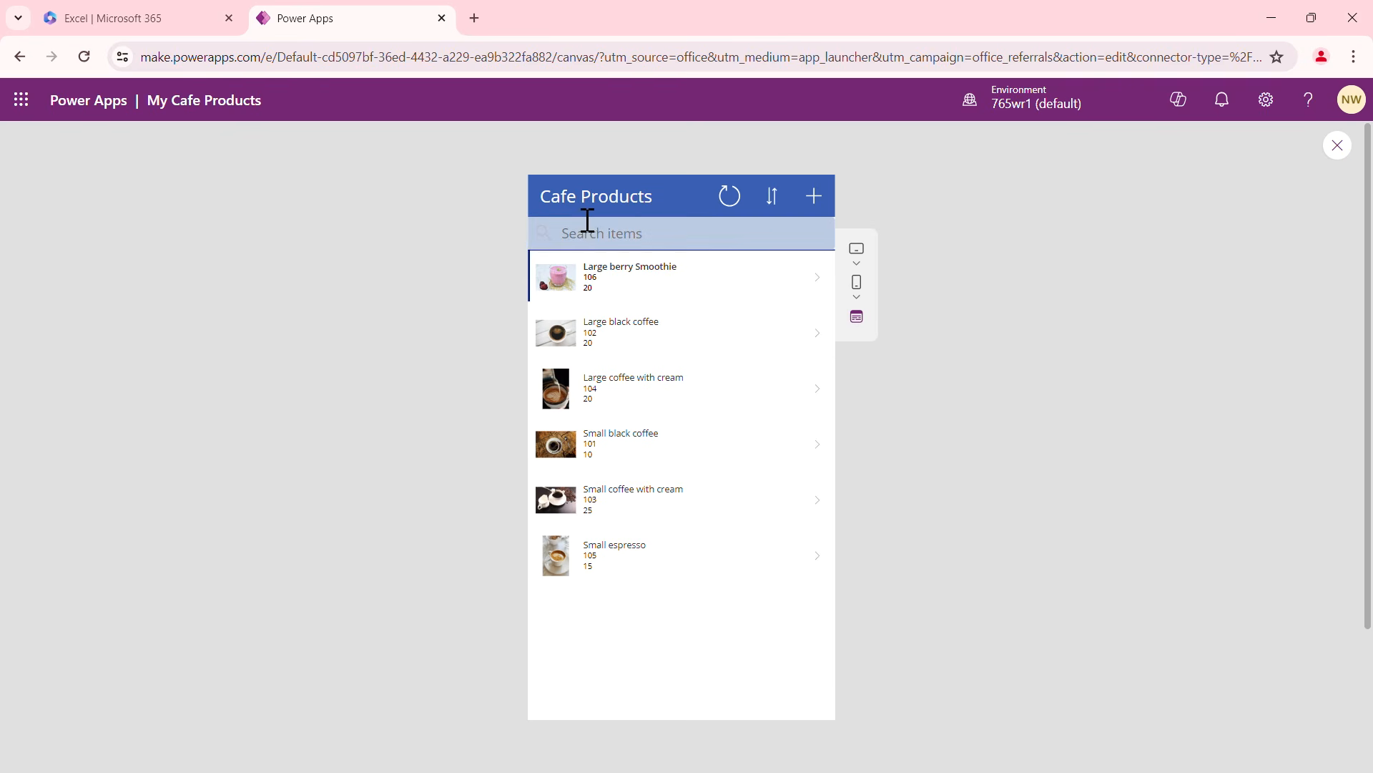
left_click(731, 200)
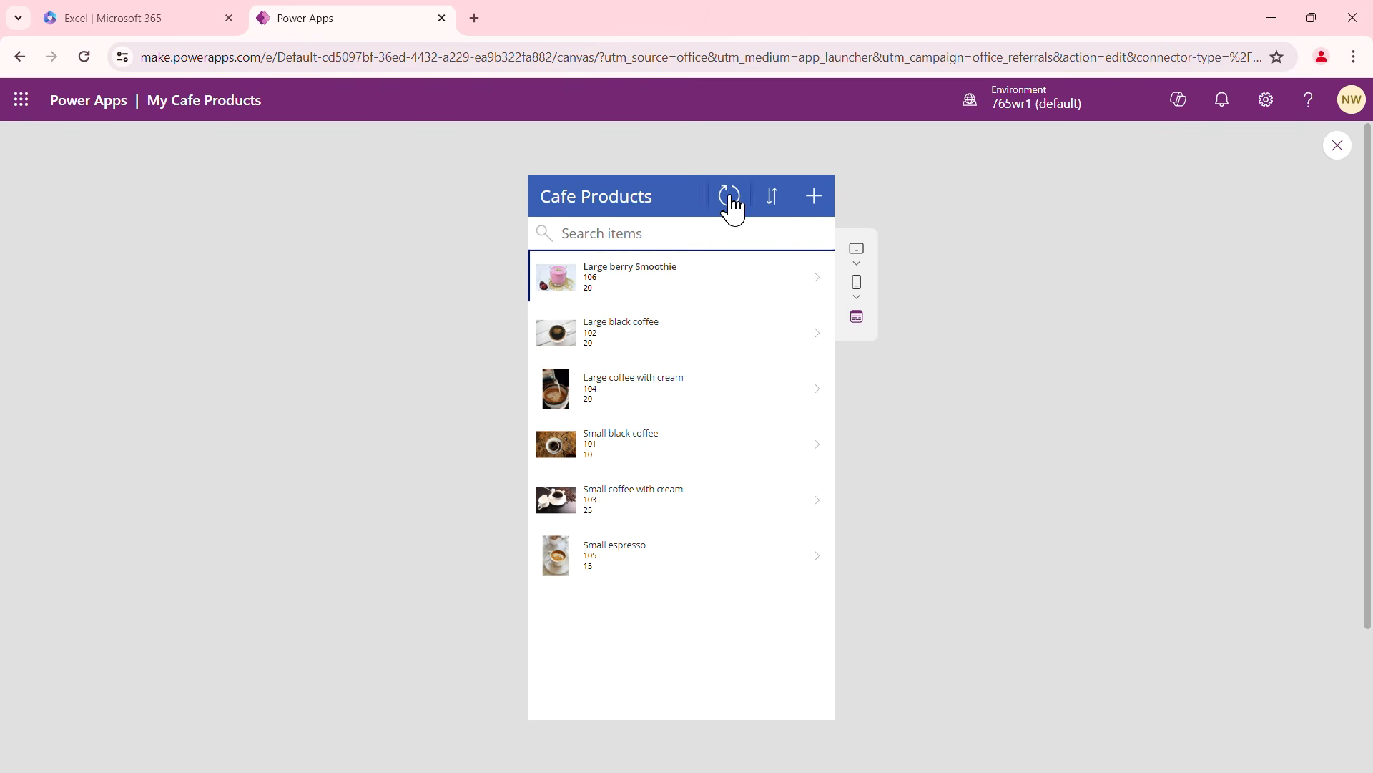
left_click(776, 195)
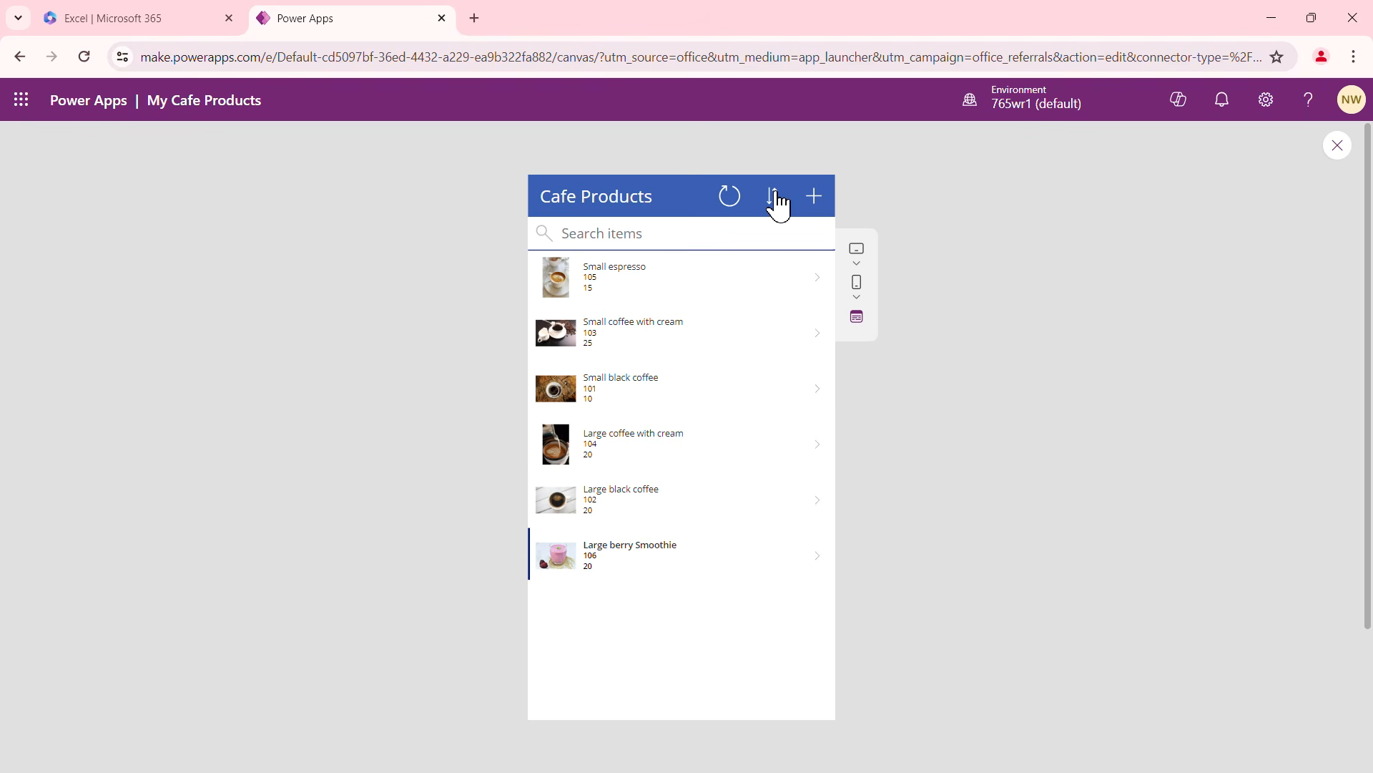
left_click(776, 194)
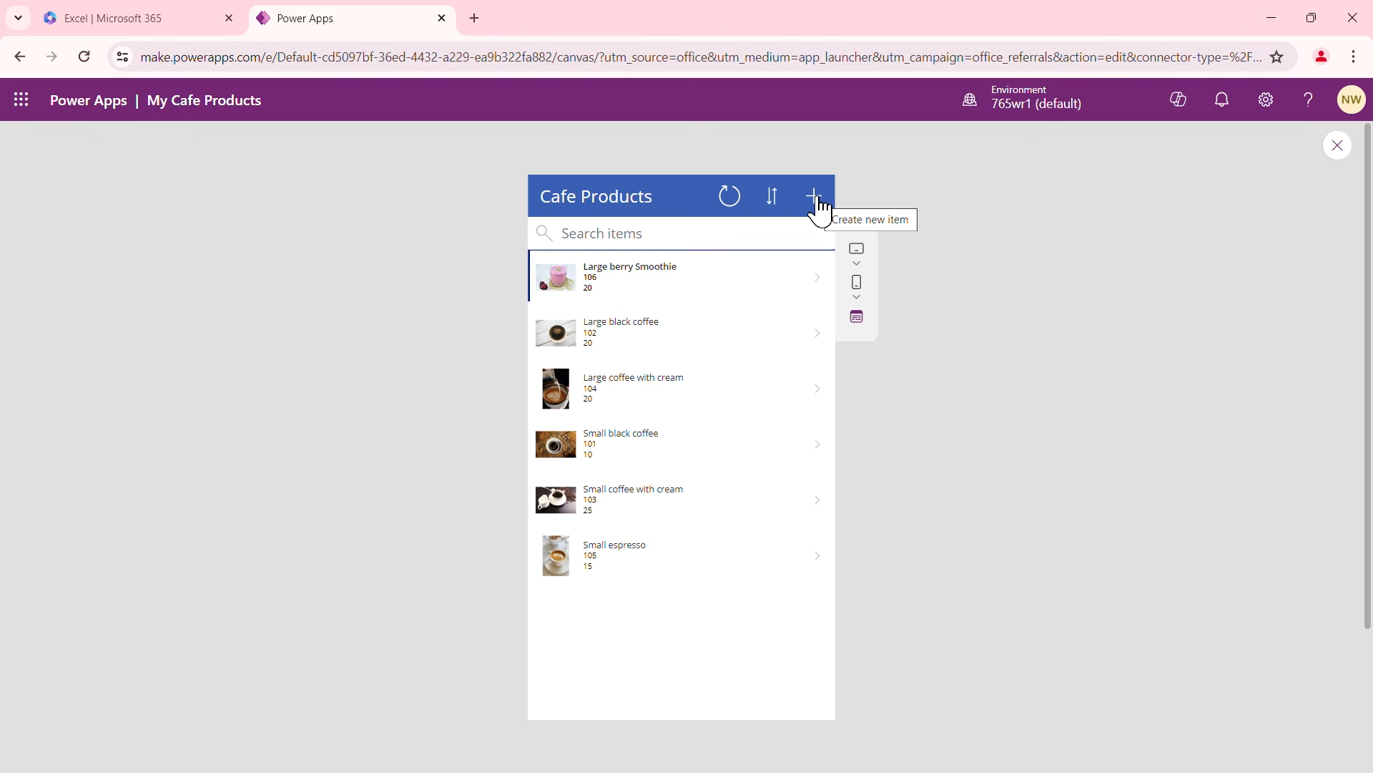
Try the product search field, and view the details of Large berry Smoothie before returning to the list
left_click(676, 236)
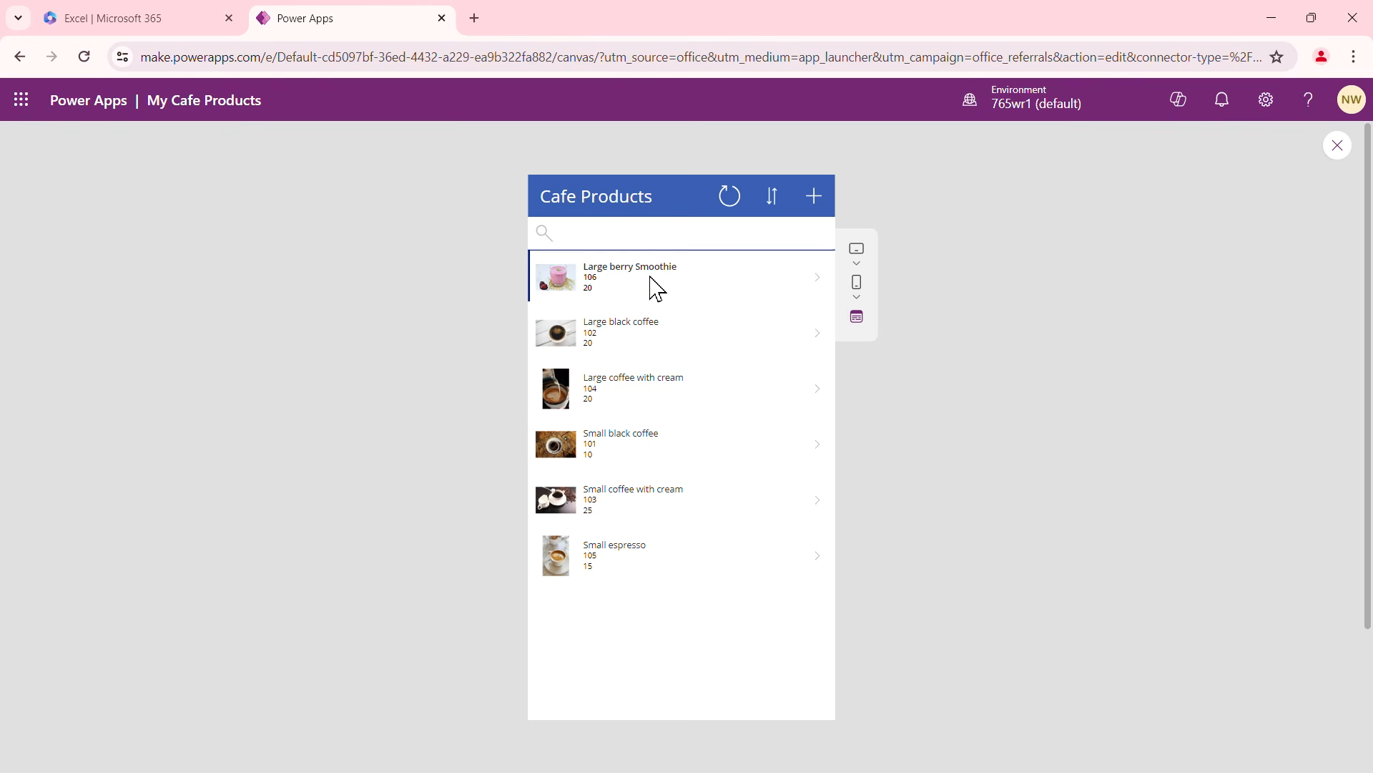
left_click(657, 288)
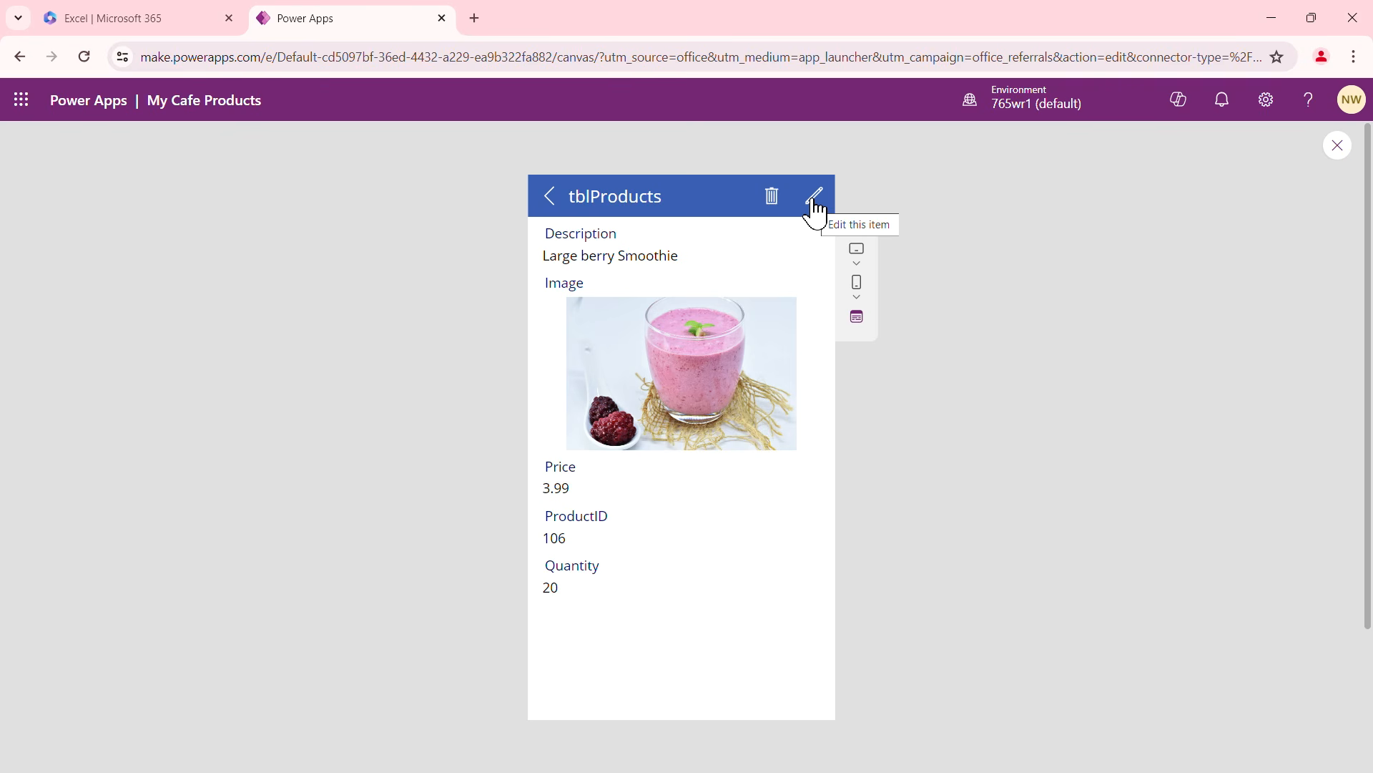
left_click(551, 206)
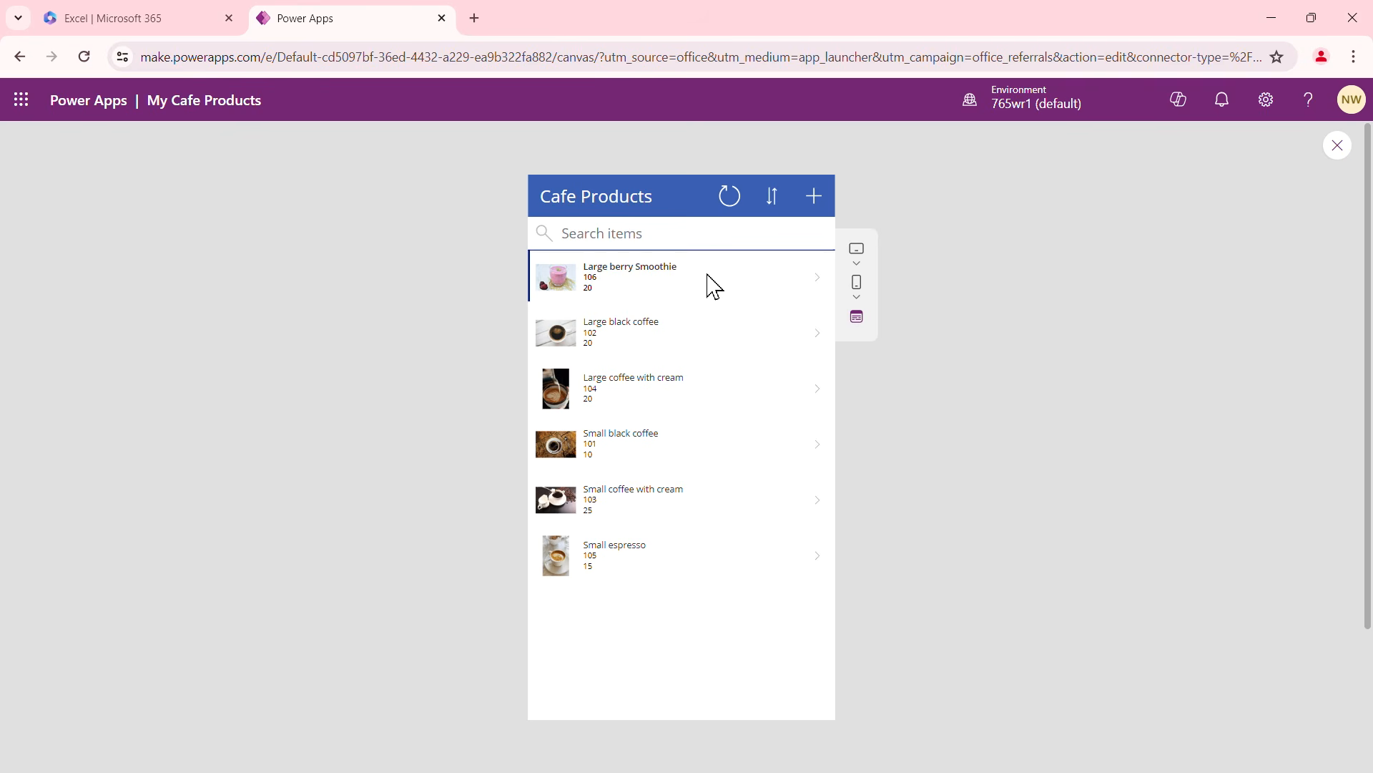
Add and submit a new product with Description Large Mango Smoothie, Price 4.99, ProductID 107 and Quantity 25
left_click(816, 209)
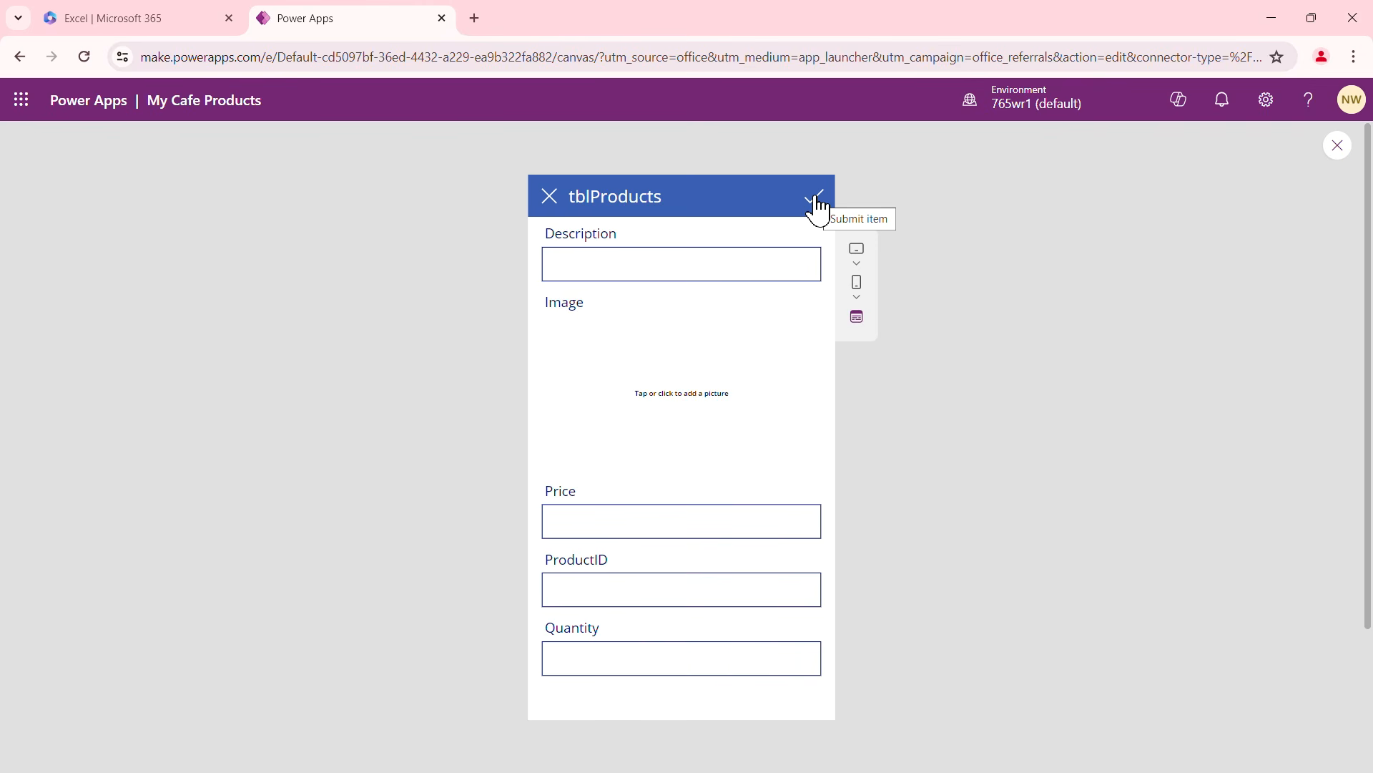
left_click(708, 268)
left_click(708, 267)
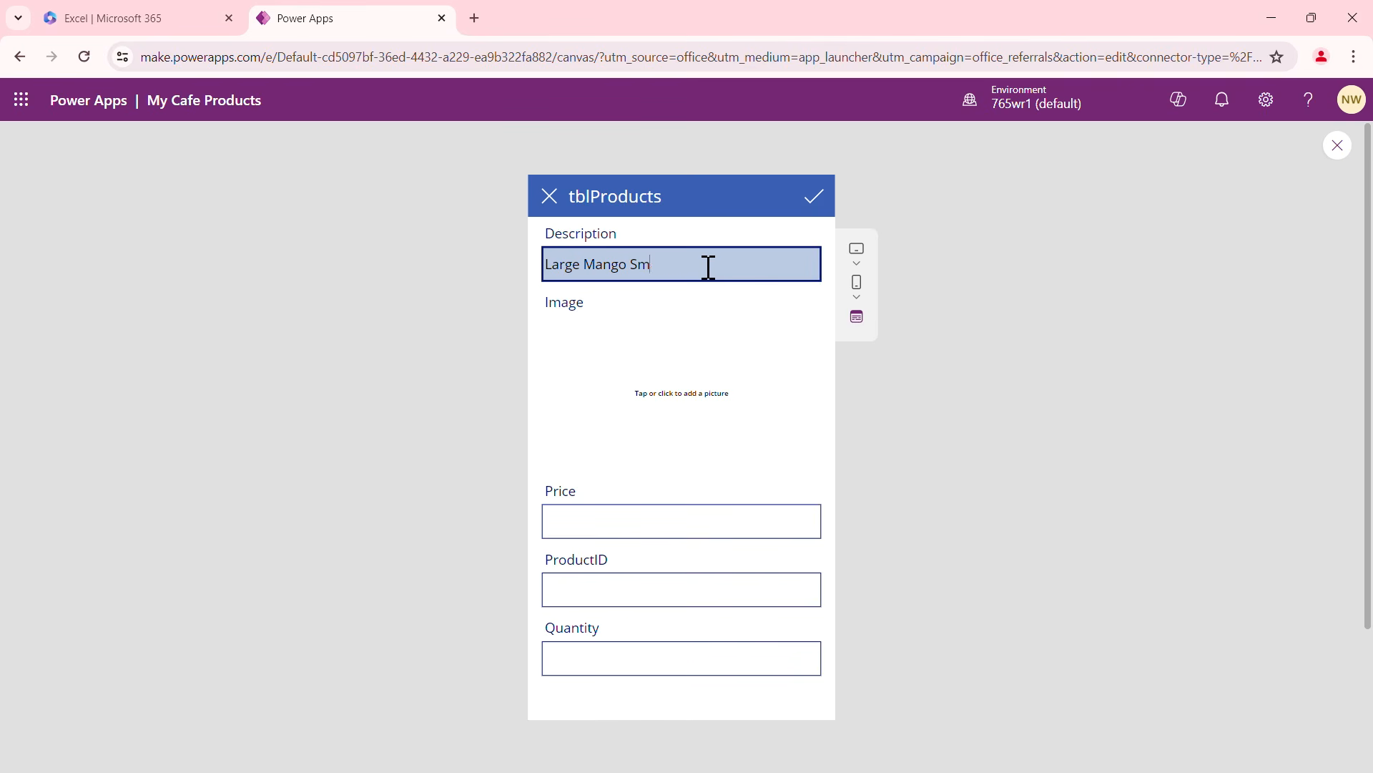
key("Tab")
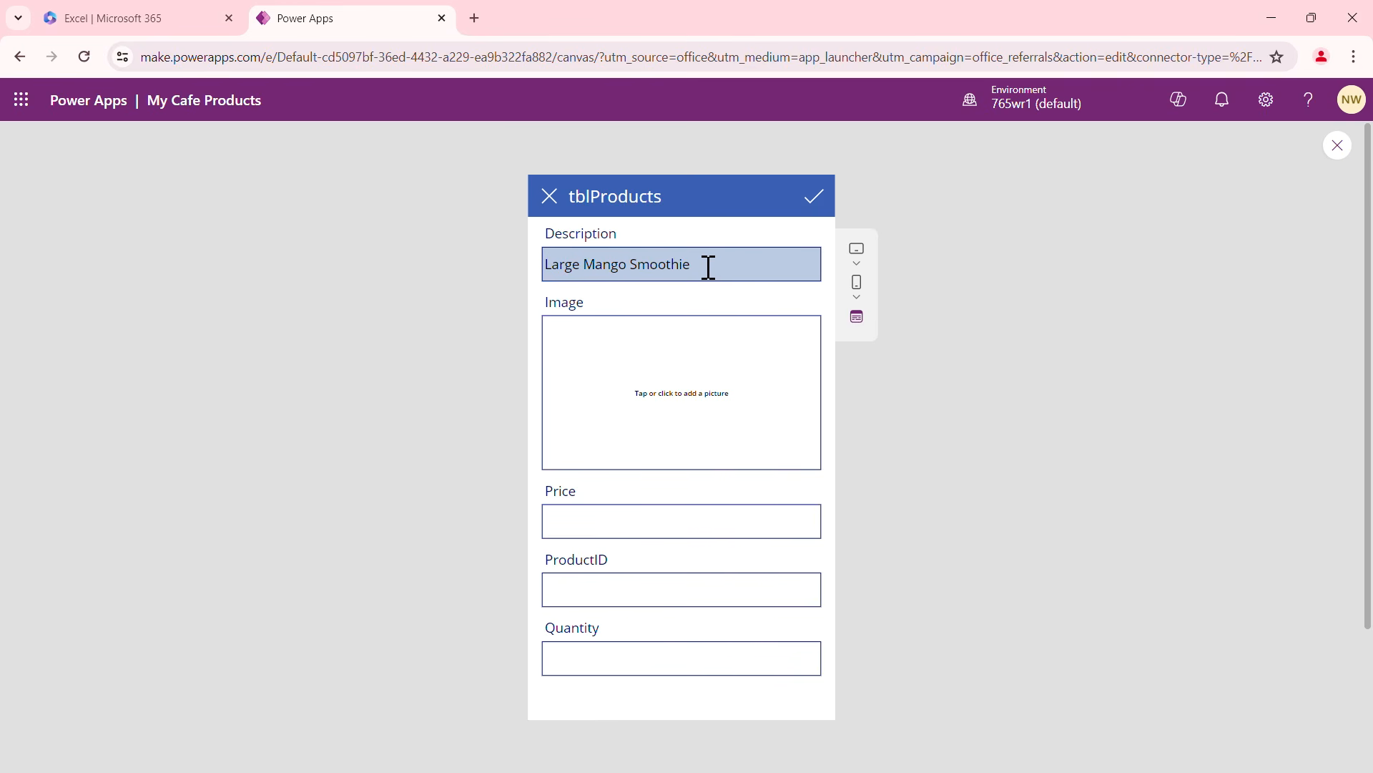
left_click(652, 518)
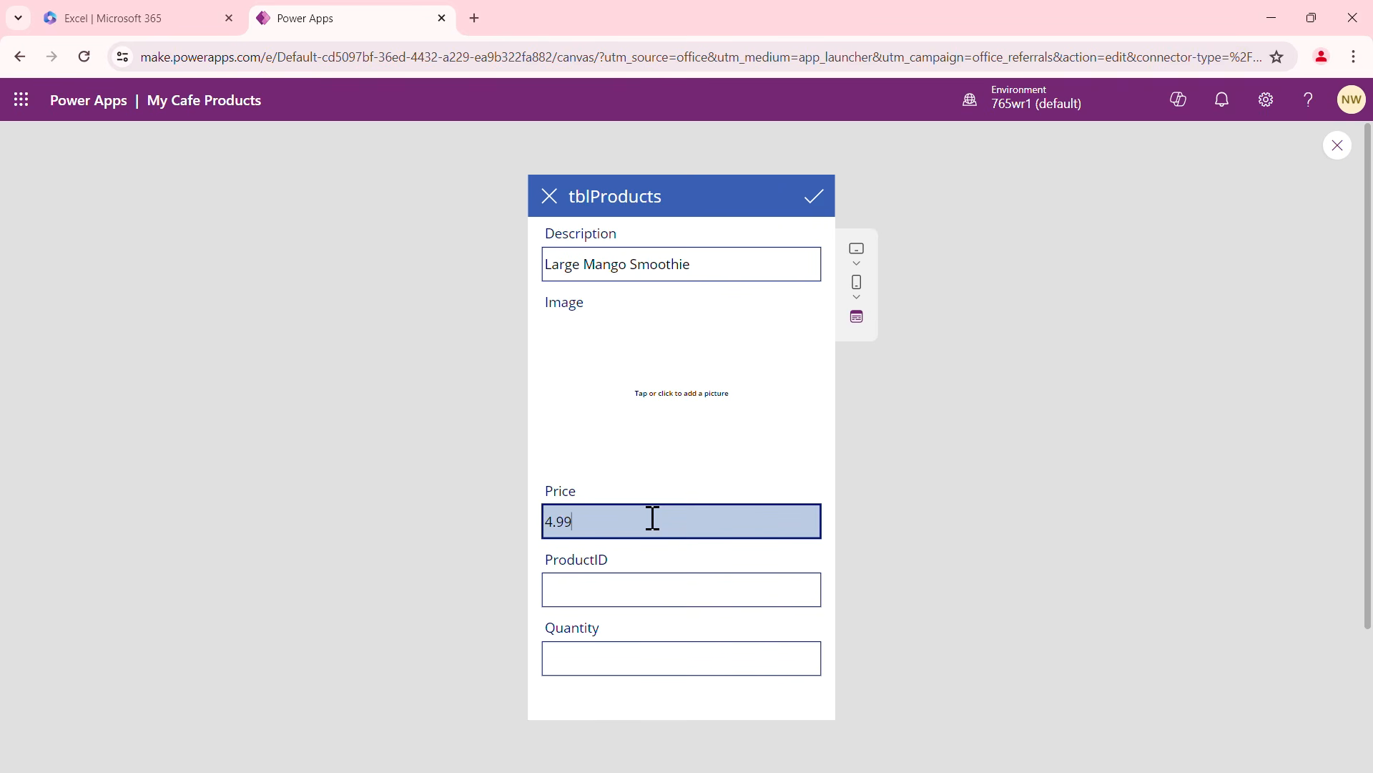
left_click(669, 593)
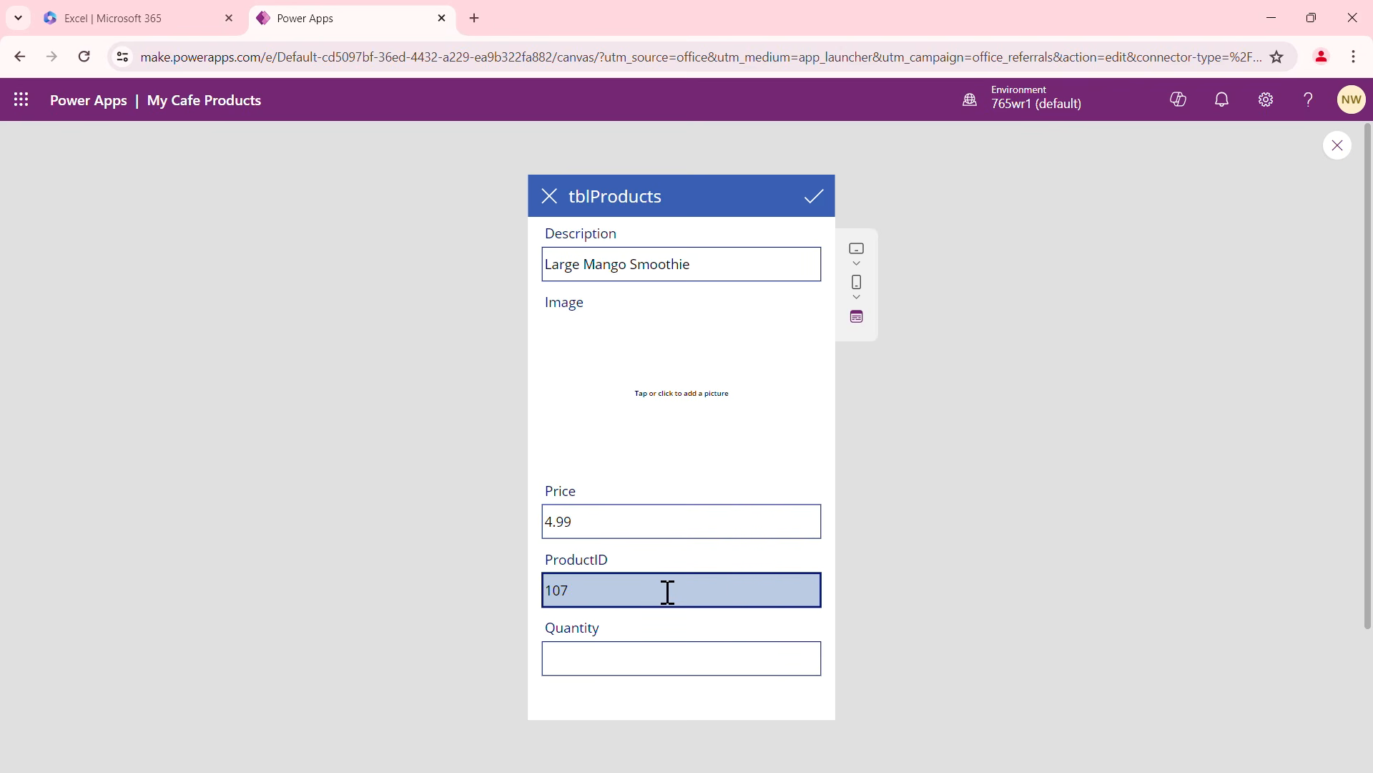
left_click(669, 648)
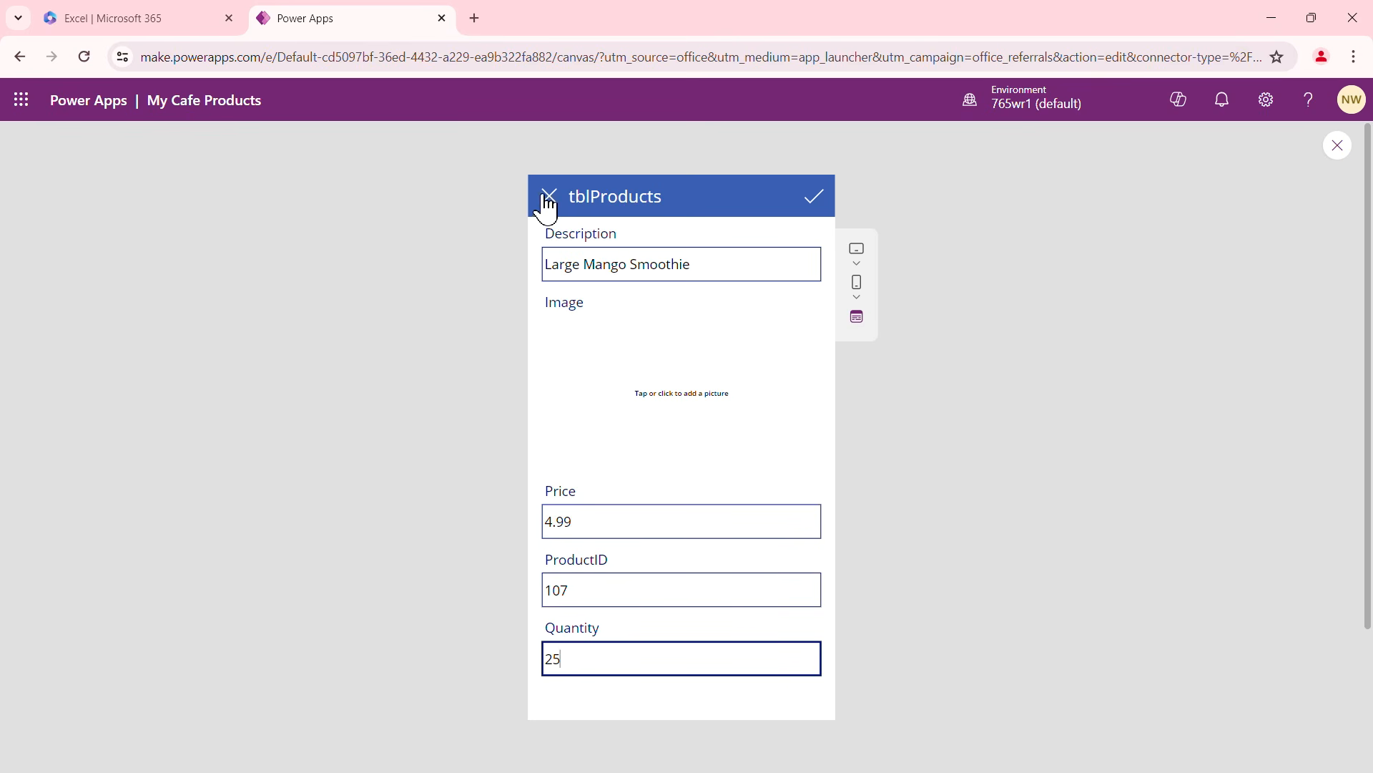
left_click(816, 213)
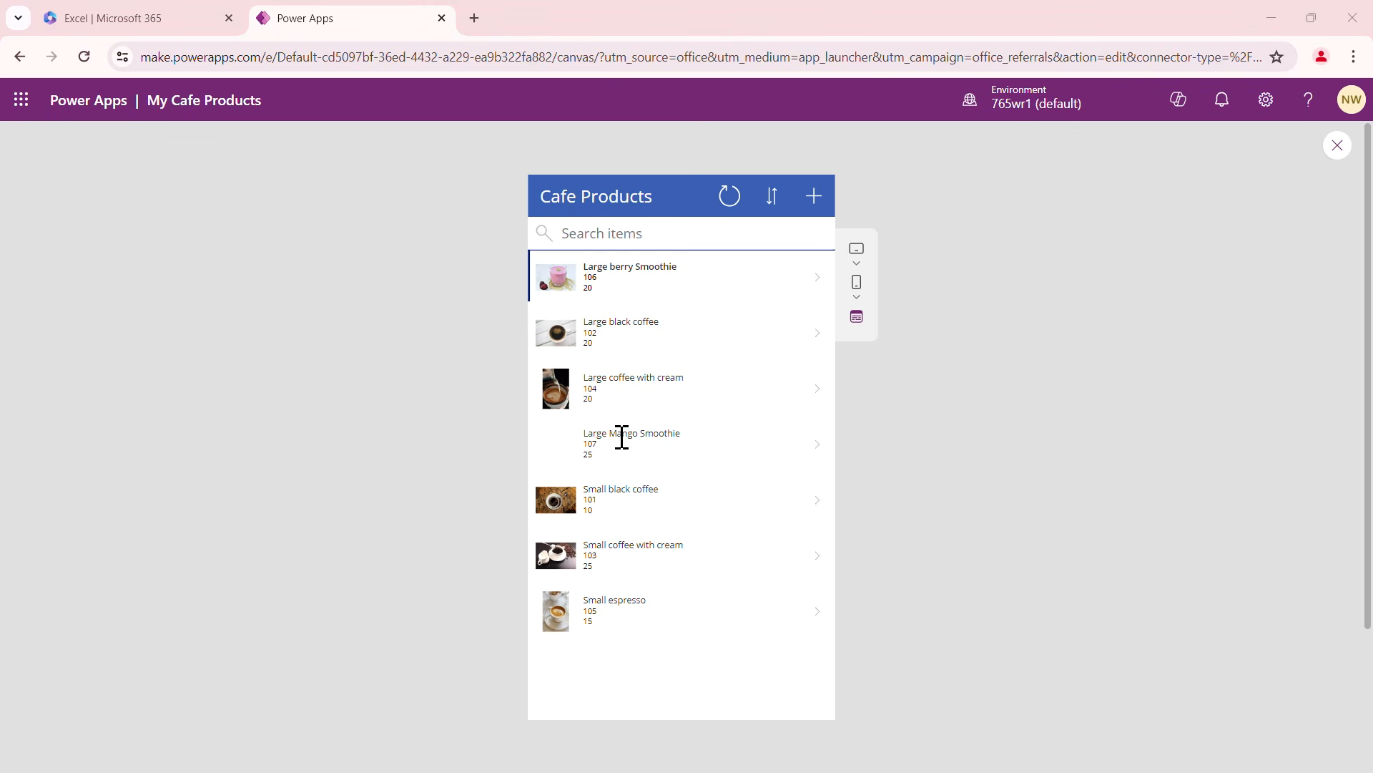
Close the app preview and dismiss the tip about testing the app on the canvas
mouse_move(539, 419)
left_mouse_down()
mouse_move(736, 468)
mouse_move(848, 477)
left_mouse_up()
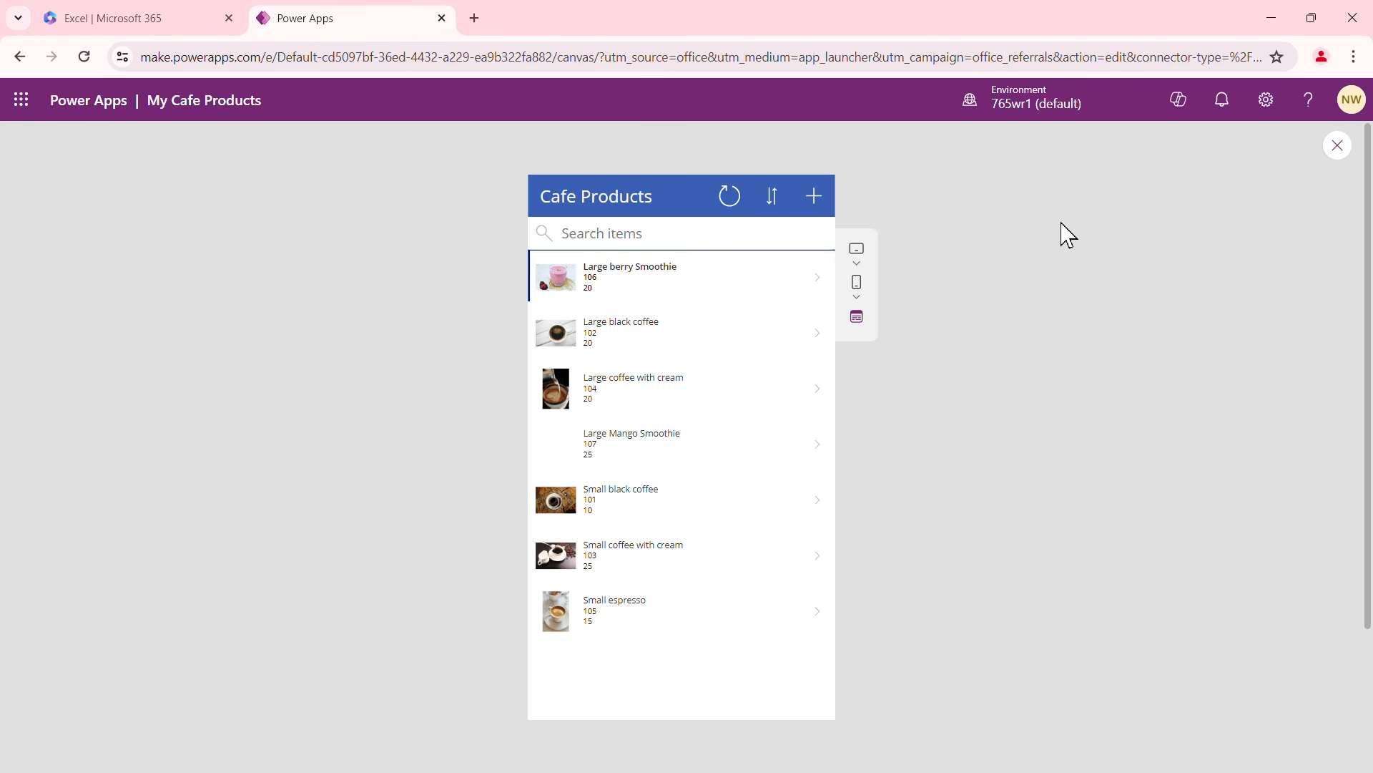
left_click(1337, 147)
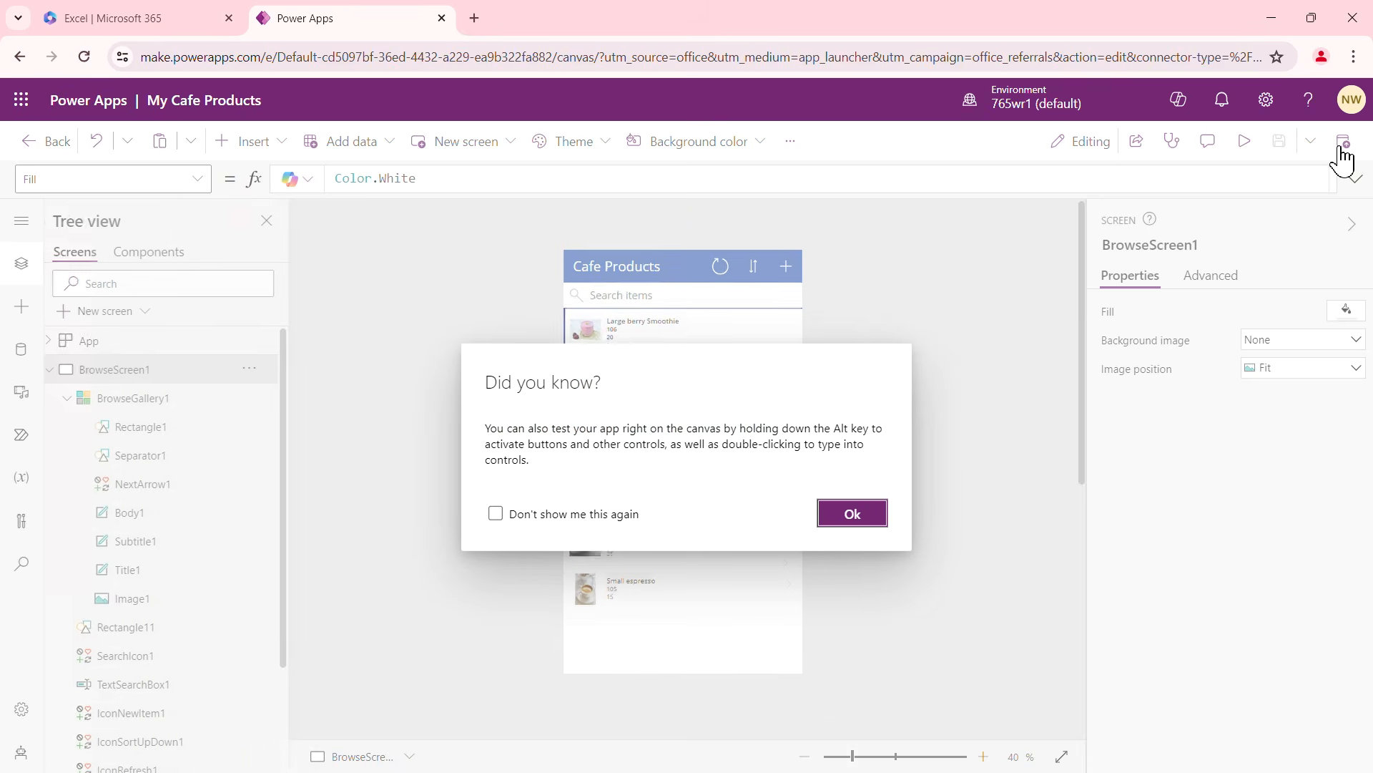
left_click(848, 514)
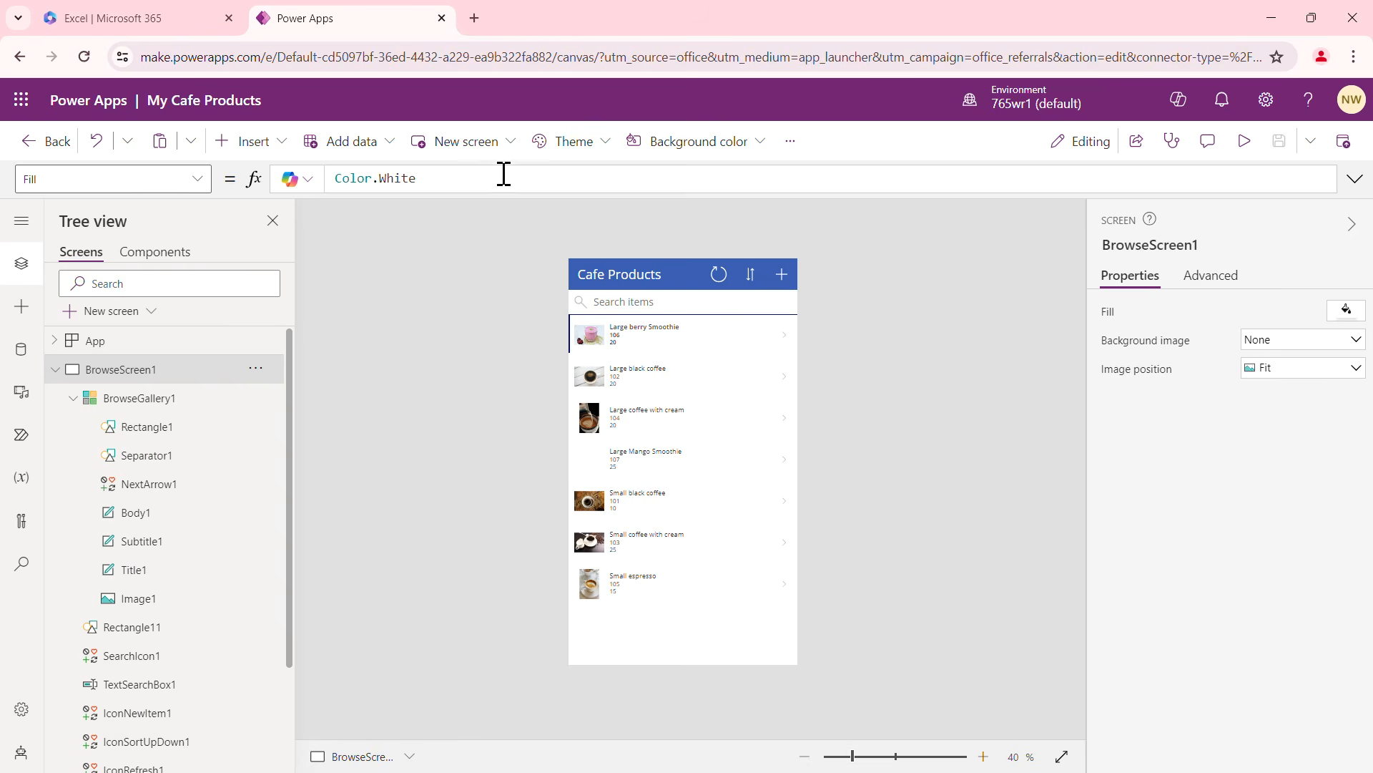
Reopen the My Cafe Products Demo workbook and check the products table for the Large Mango Smoothie entry
left_click(180, 20)
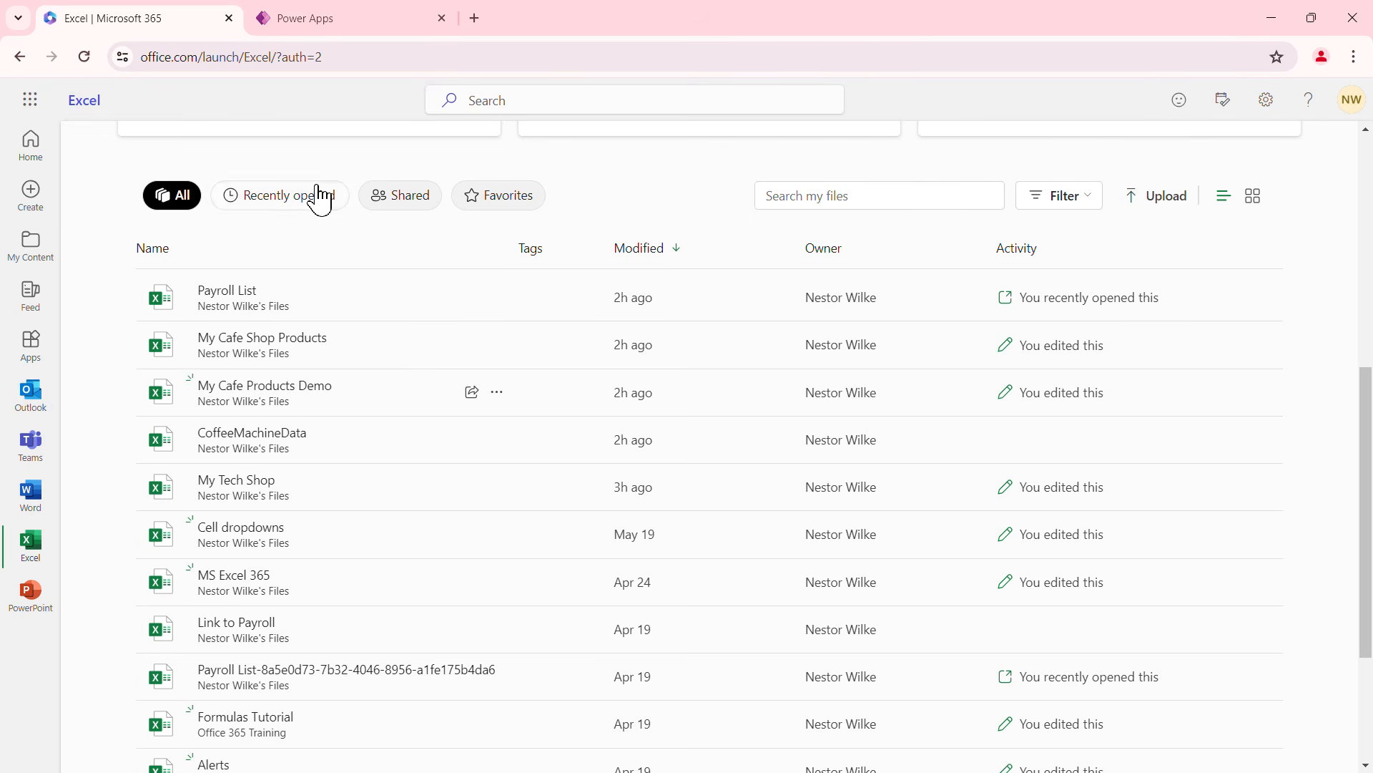
left_click(300, 390)
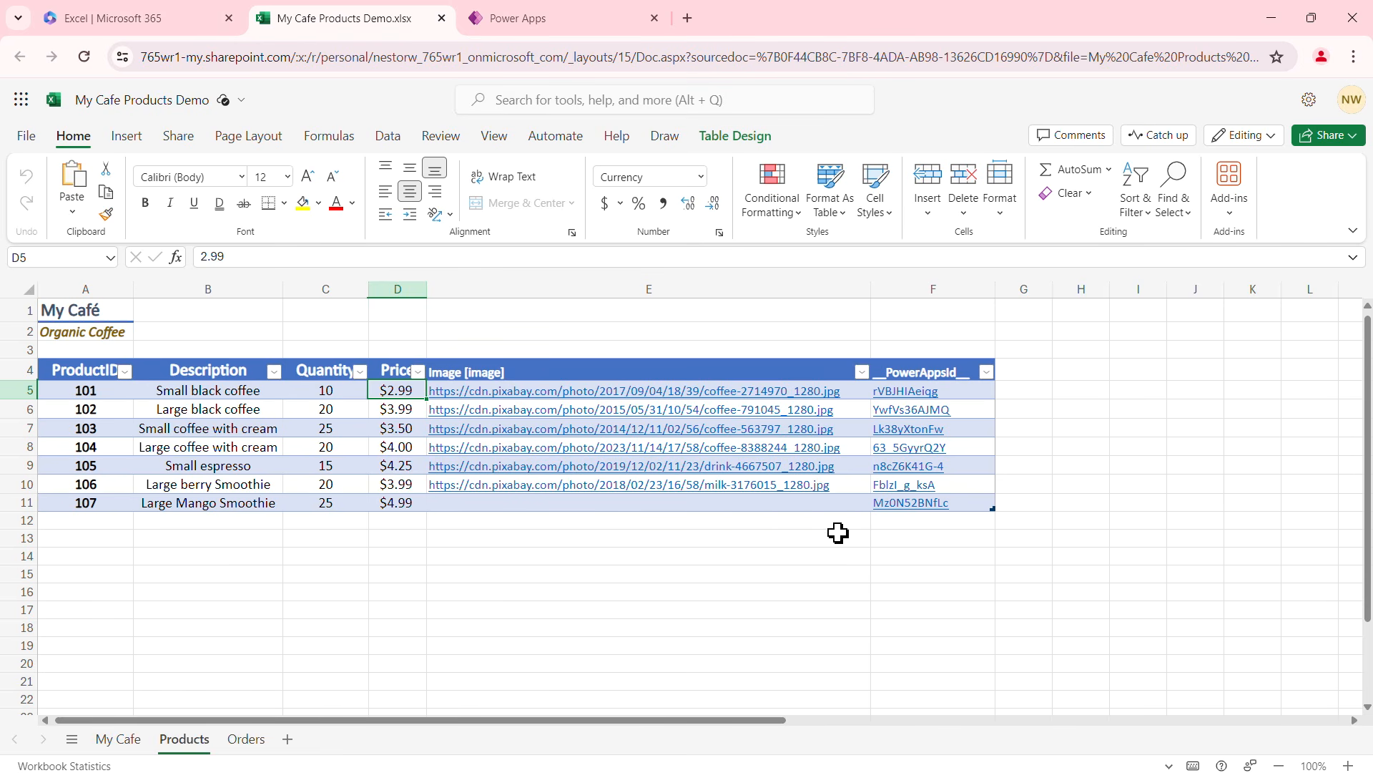
scroll(838, 533, "down", 1)
scroll(839, 533, "down", 2)
scroll(837, 533, "up", 3)
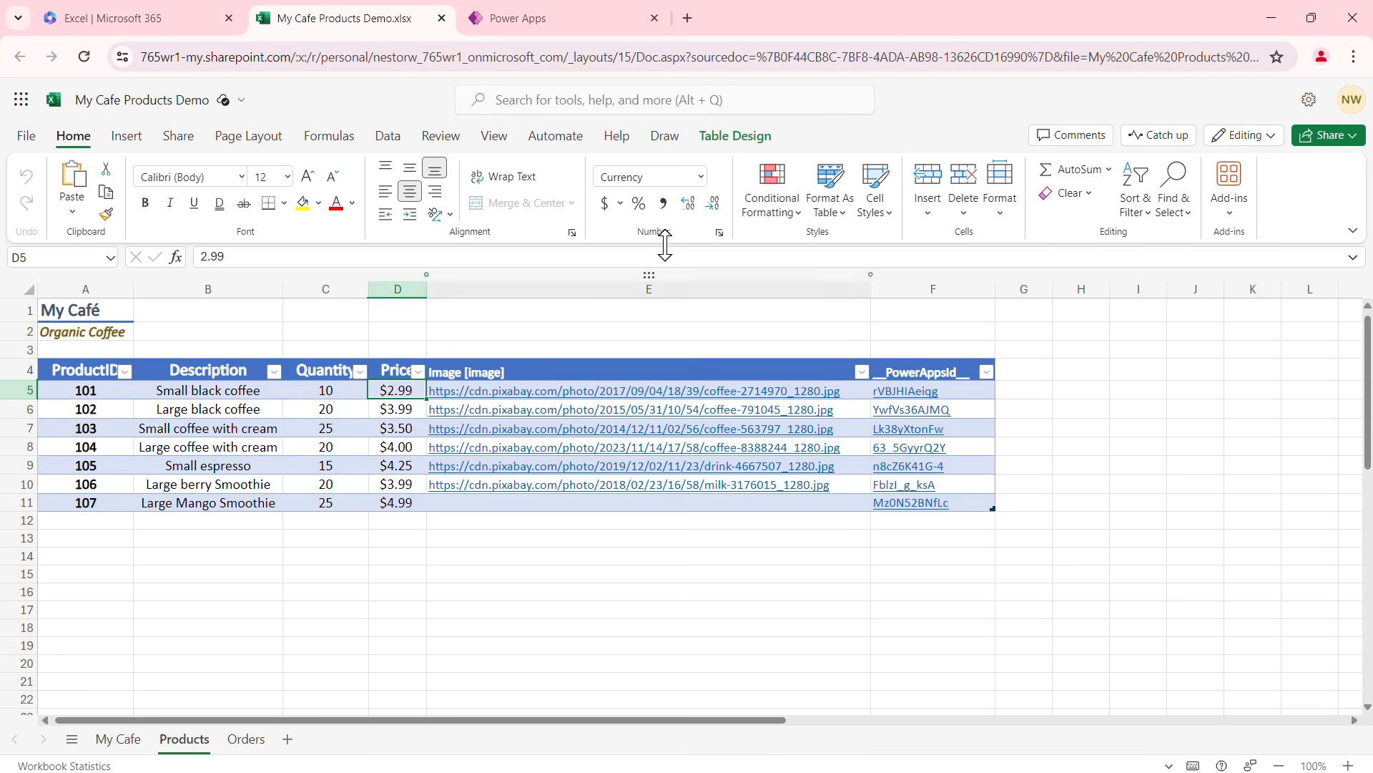
Switch to Power Apps and preview the My Cafe Products app on an Apple iPad 10.2" tablet
left_click(561, 19)
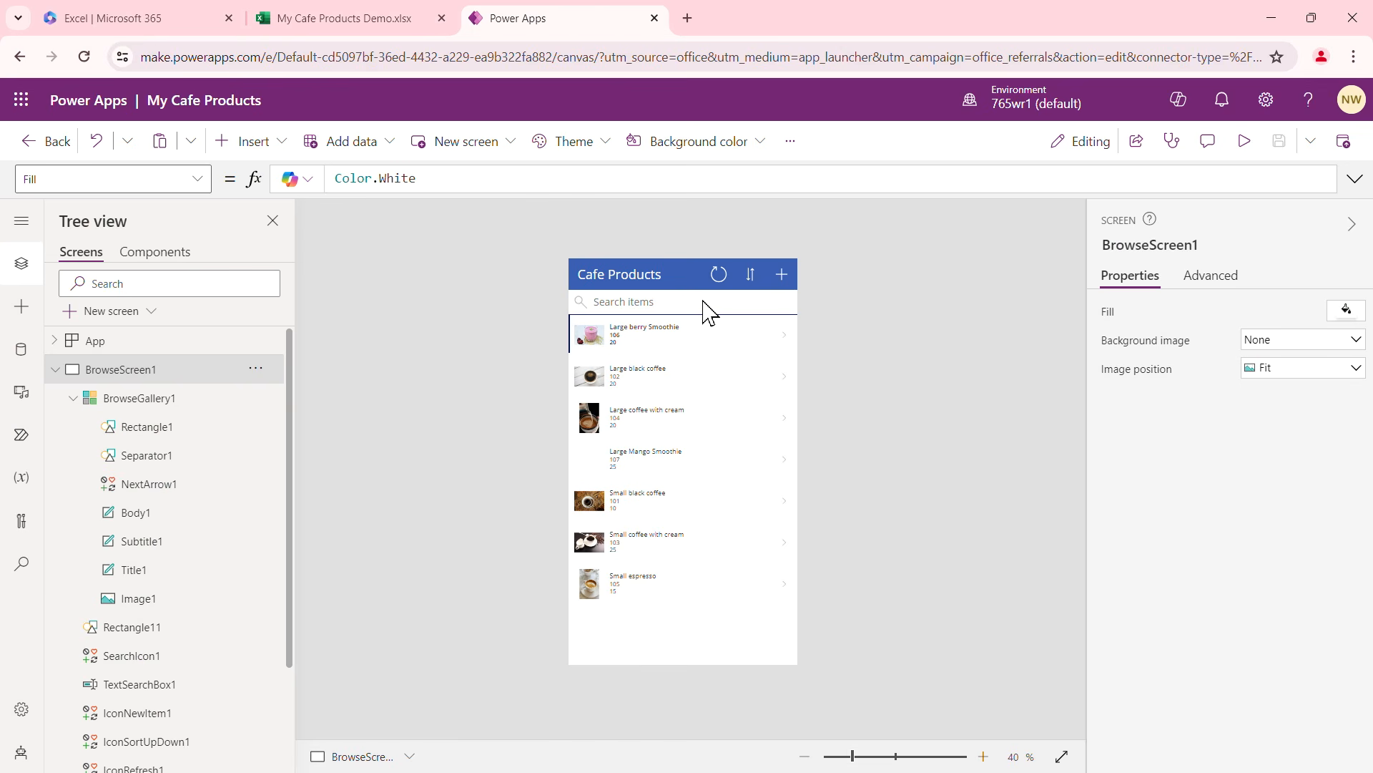
left_click(1245, 147)
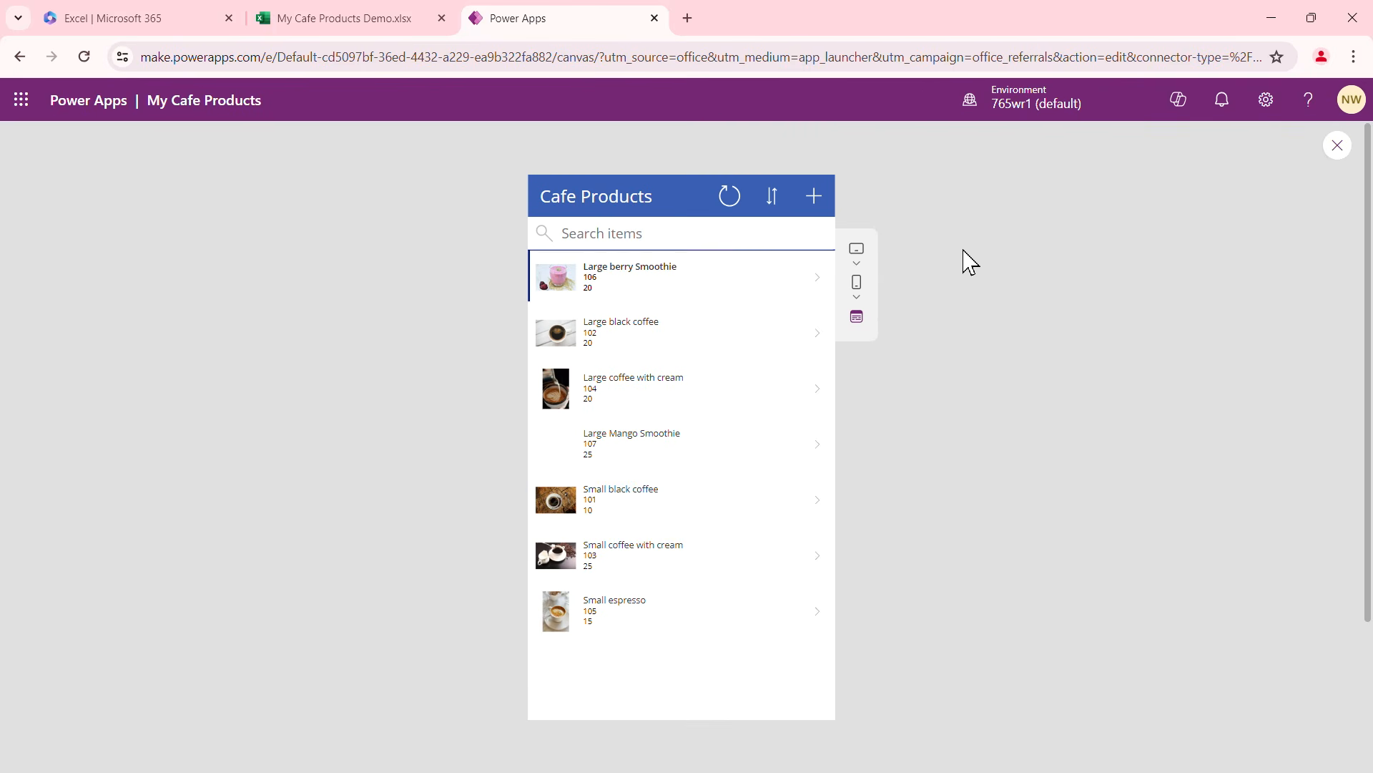
left_click(859, 267)
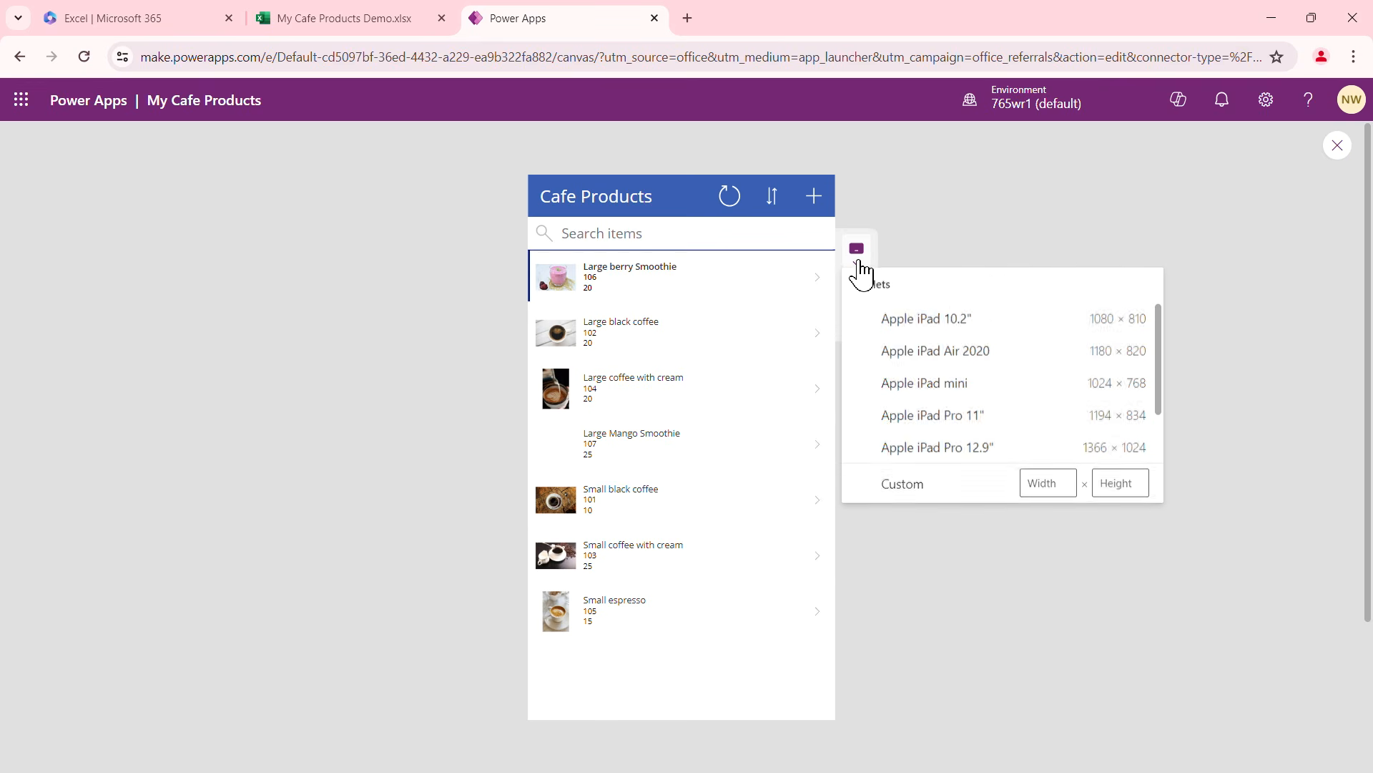
left_click(952, 329)
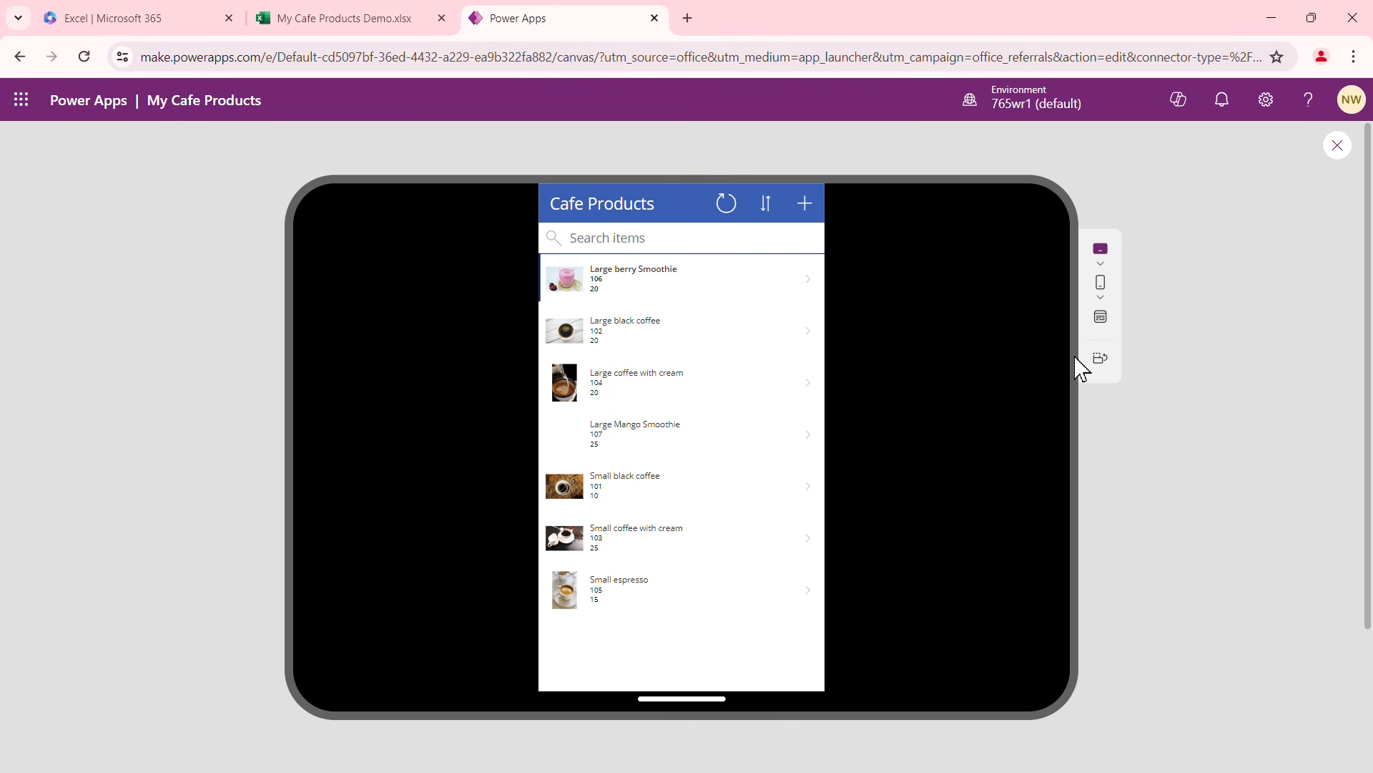
Rotate the tablet preview to portrait, preview the app on Apple iPhone 12, 13, 14 and close the preview
left_click(1100, 359)
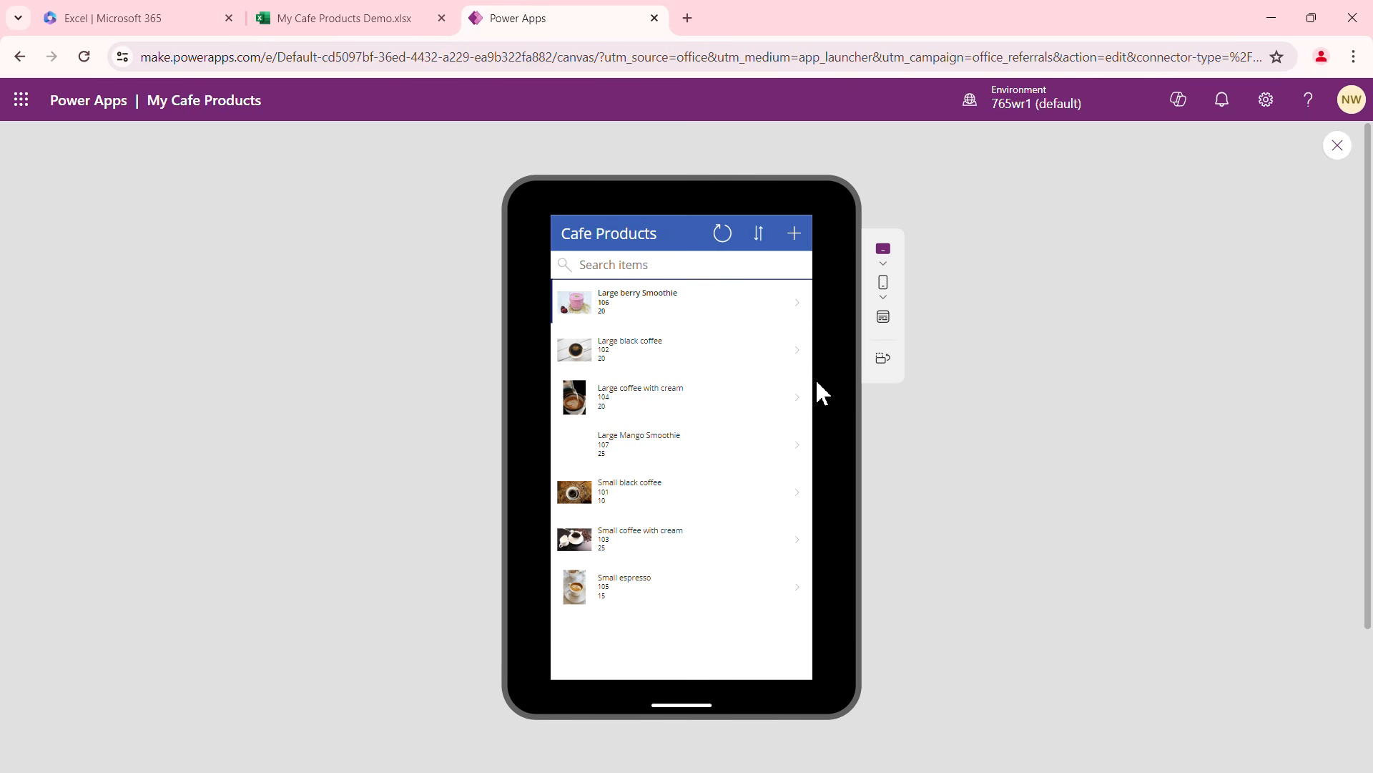
left_click(884, 294)
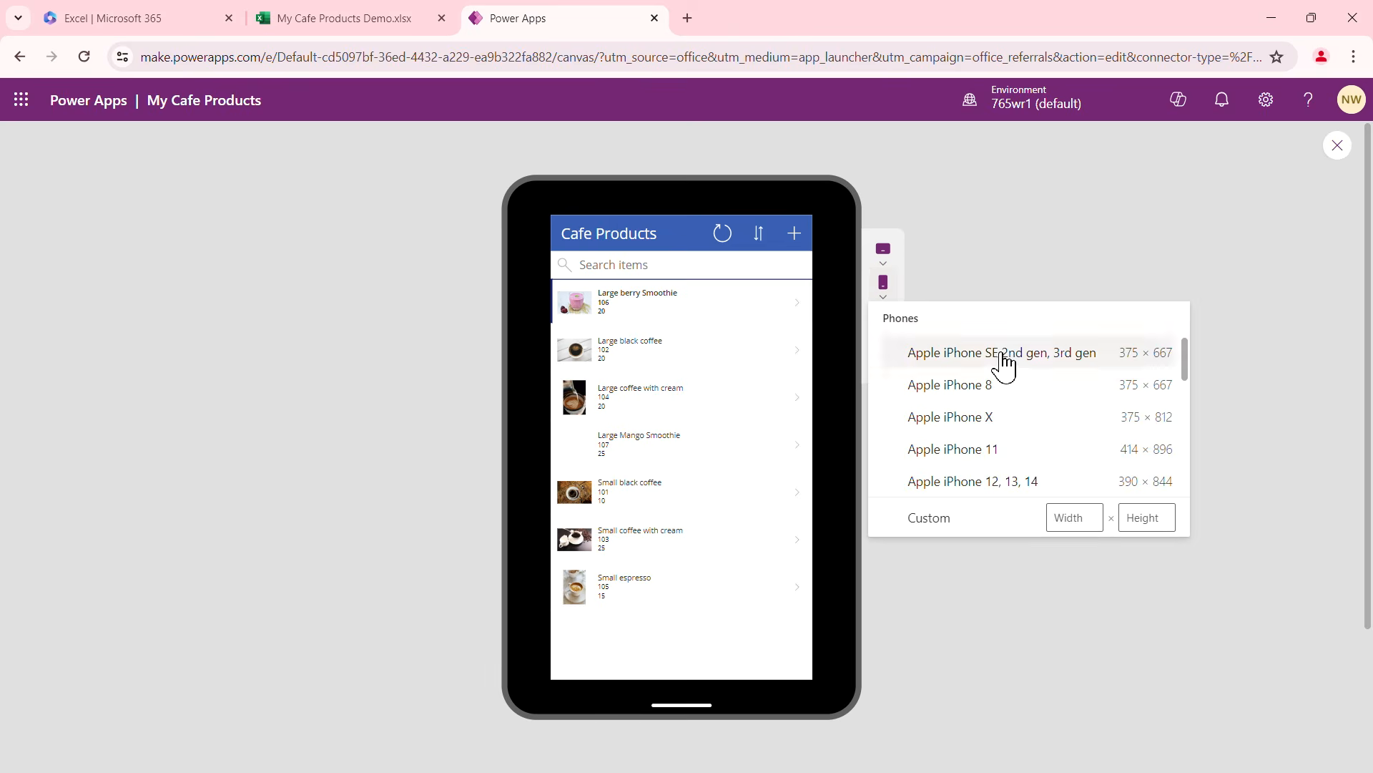
left_click(990, 483)
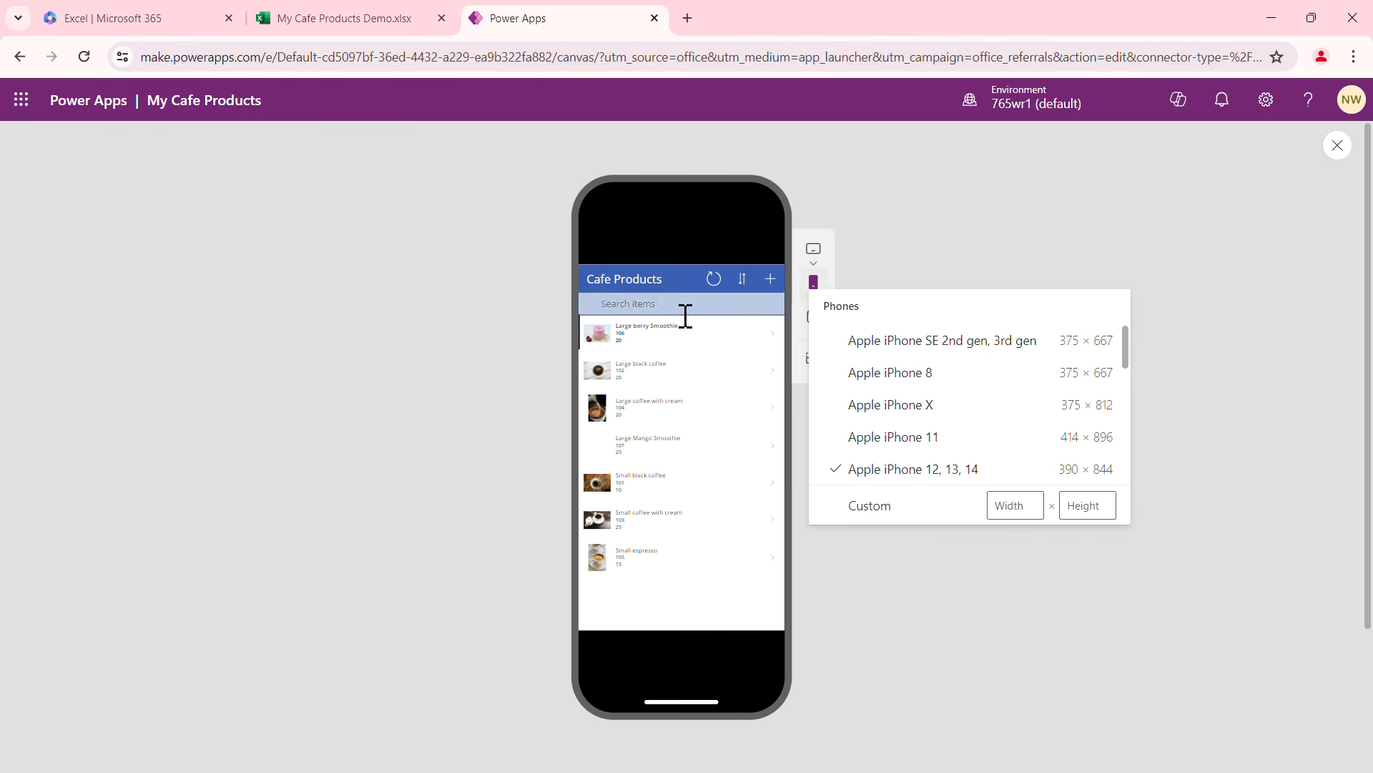
left_click(1003, 257)
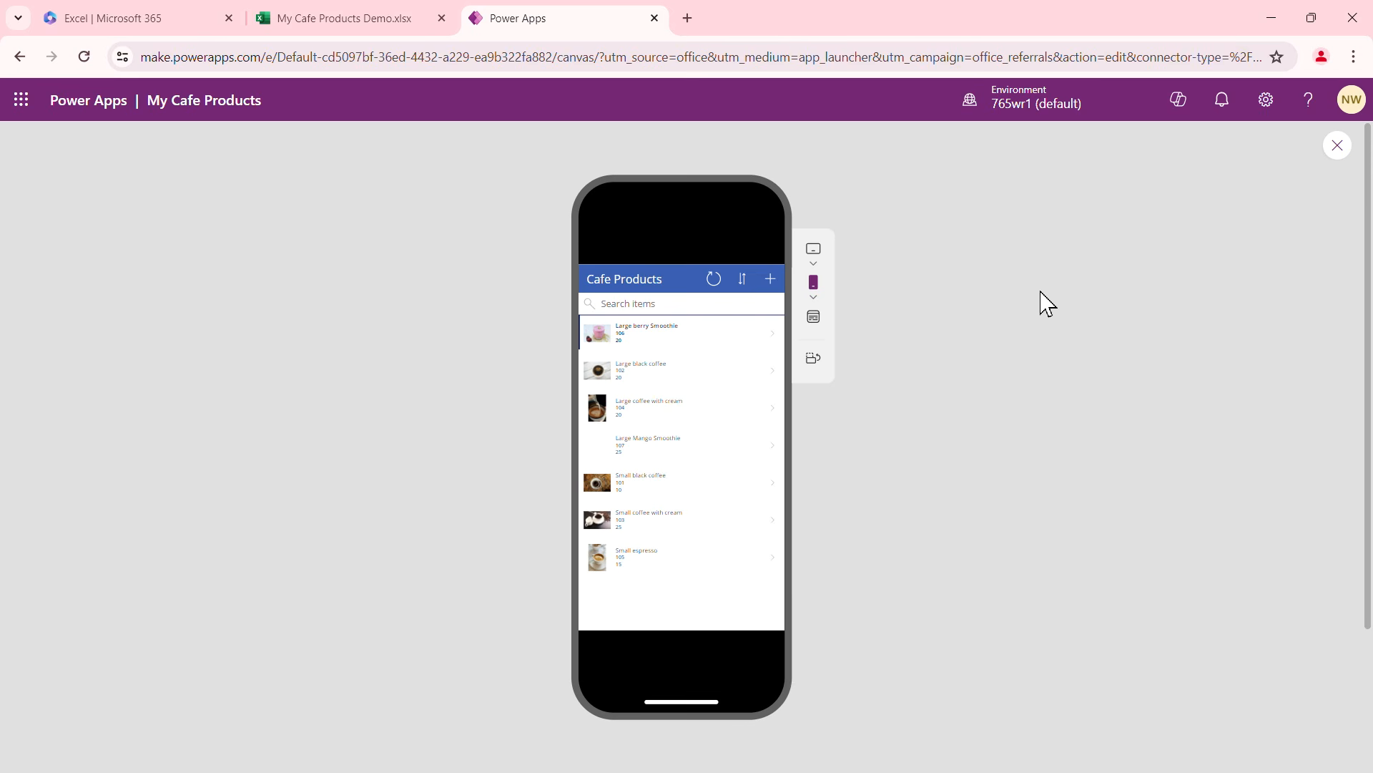
left_click(1338, 149)
left_click(868, 516)
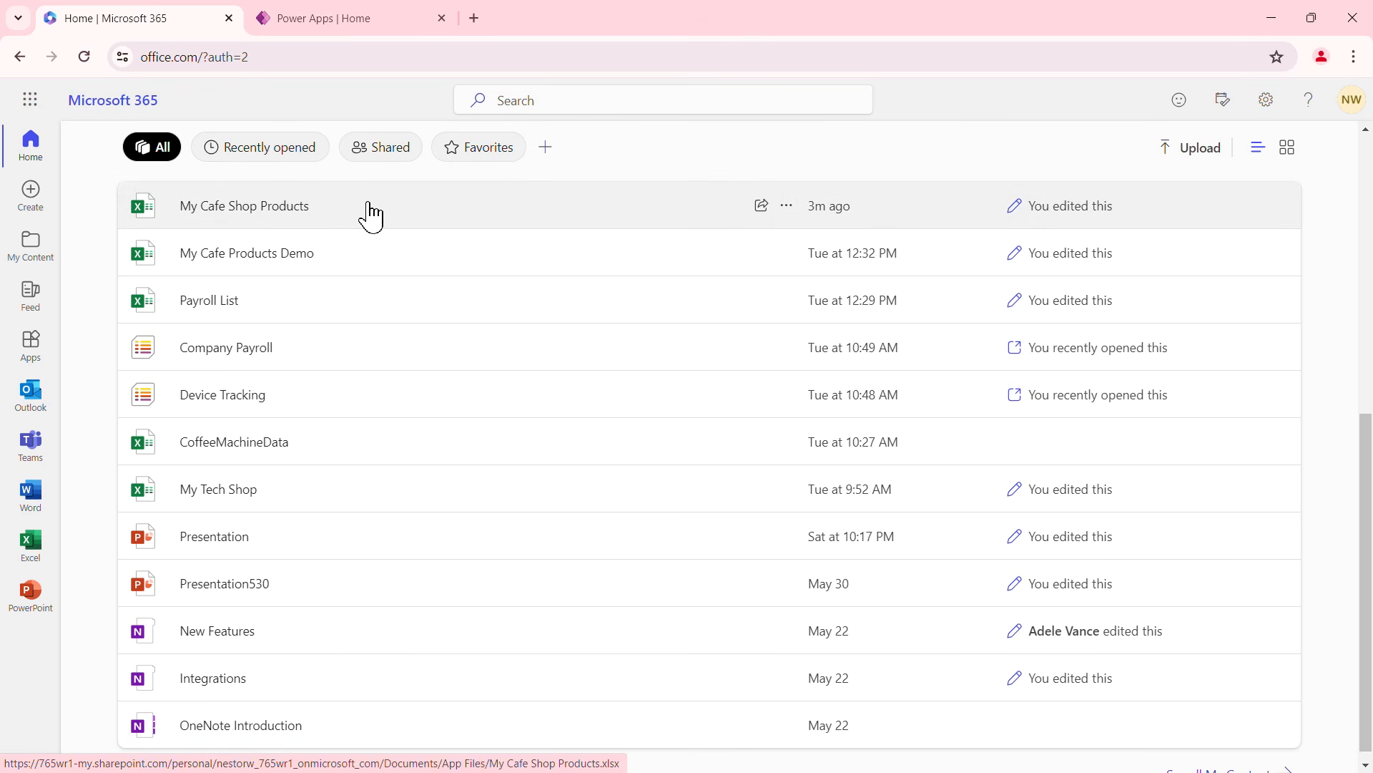
Open the My Cafe Shop Products workbook, review the table on its Products sheet and close the workbook
left_click(270, 210)
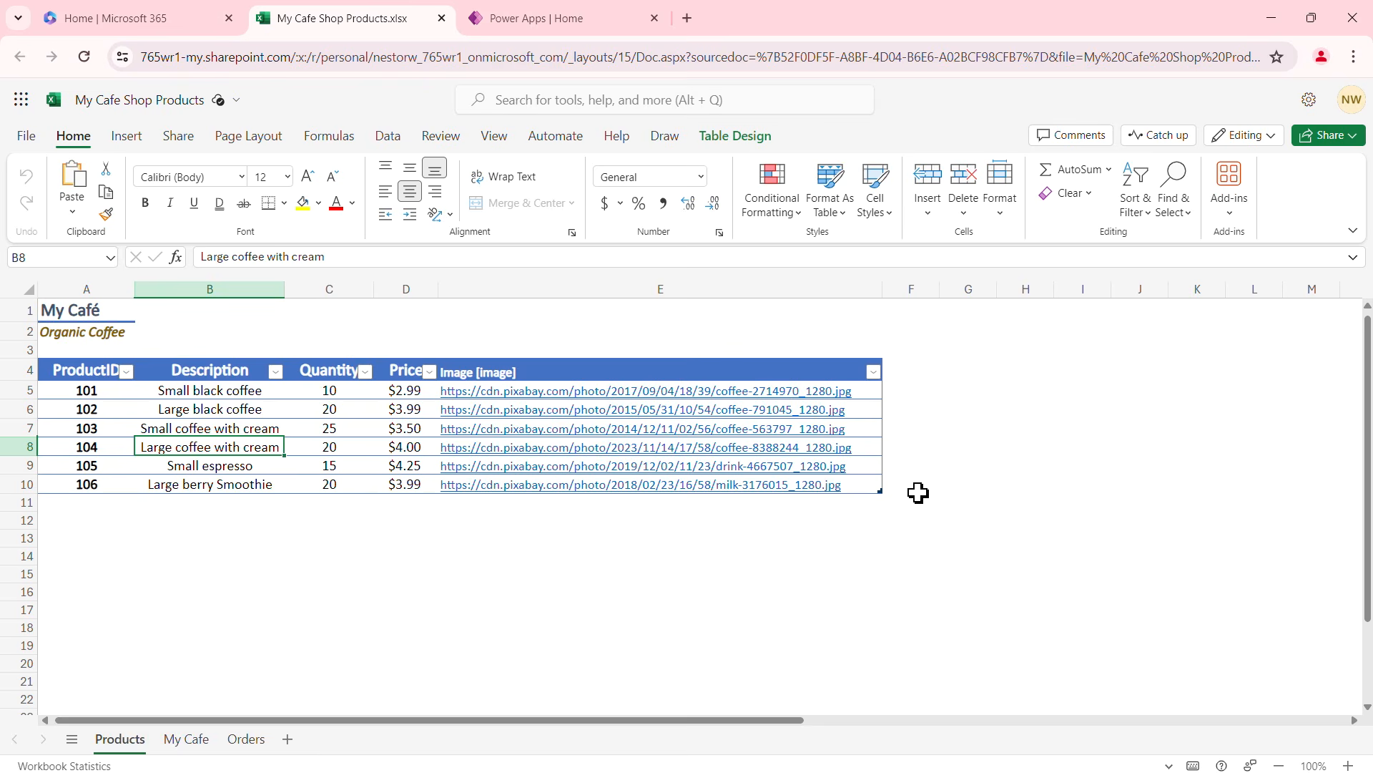
scroll(902, 564, "down", 10)
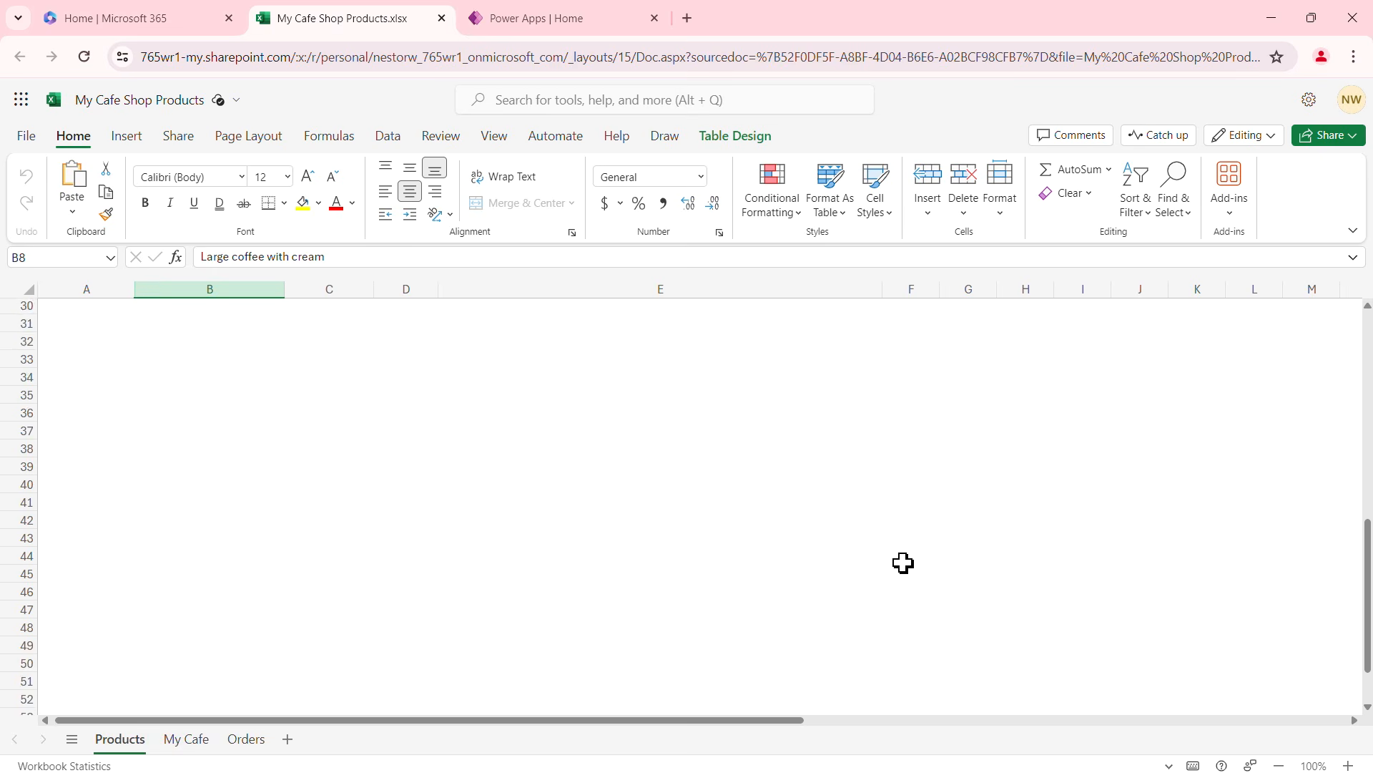
scroll(903, 564, "up", 10)
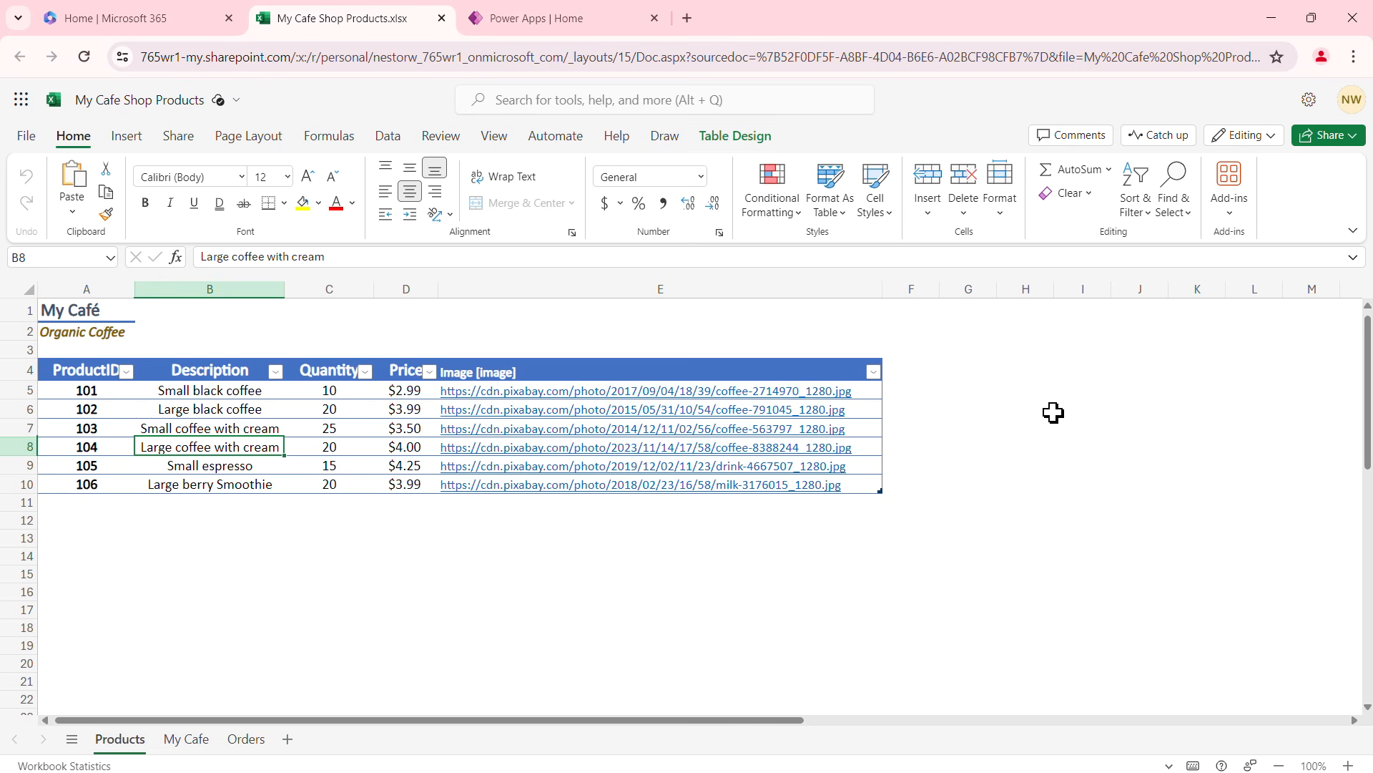
scroll(1053, 412, "down", 10)
scroll(1053, 413, "up", 10)
mouse_move(962, 319)
left_mouse_down()
mouse_move(1145, 500)
mouse_move(1233, 683)
left_mouse_up()
mouse_move(981, 353)
left_mouse_down()
mouse_move(1033, 389)
mouse_move(1017, 484)
mouse_move(1036, 496)
left_mouse_up()
mouse_move(1061, 353)
left_mouse_down()
mouse_move(1106, 397)
mouse_move(1106, 496)
left_mouse_up()
mouse_move(1133, 358)
left_mouse_down()
mouse_move(1182, 391)
mouse_move(1167, 428)
mouse_move(1184, 440)
mouse_move(1184, 494)
left_mouse_up()
left_click(442, 18)
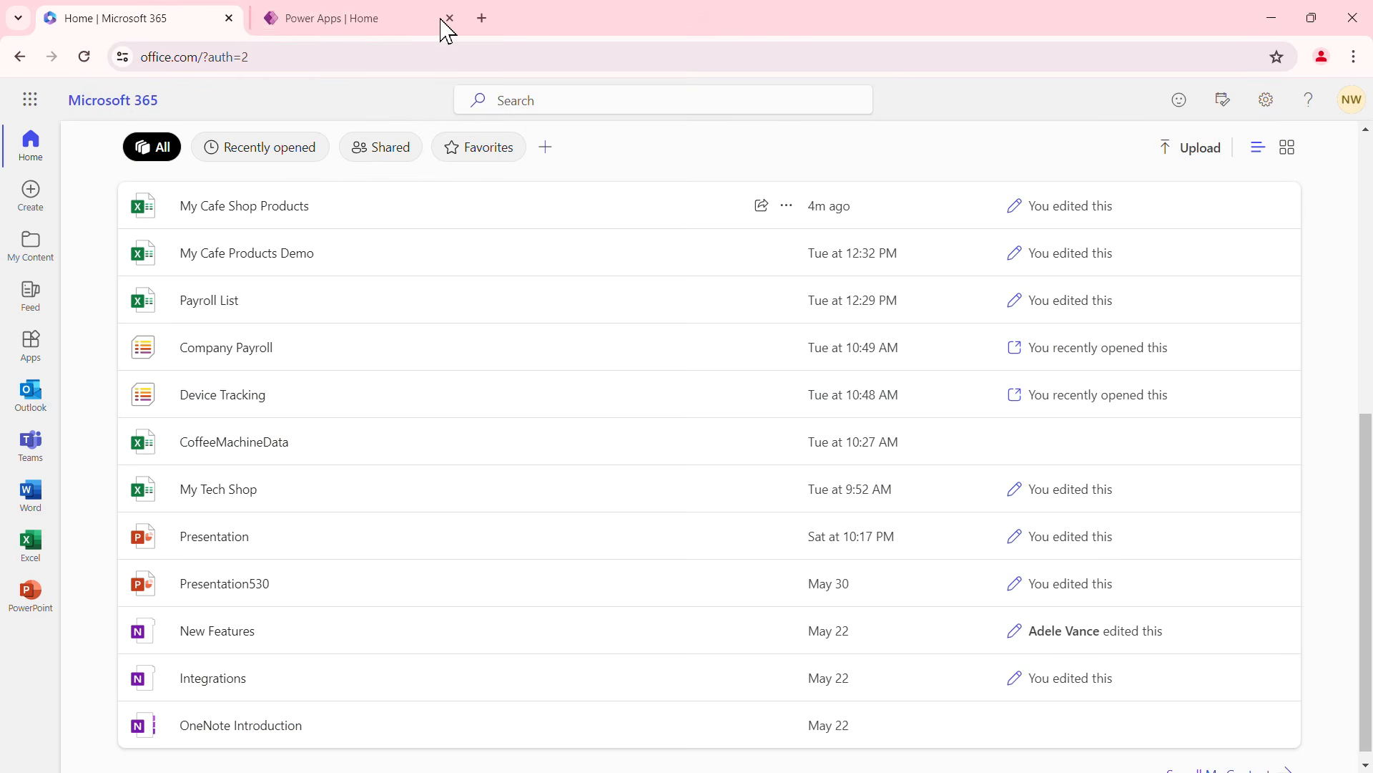
Switch to Power Apps and look over the home page's app creation options, existing apps and learning resources
left_click(385, 27)
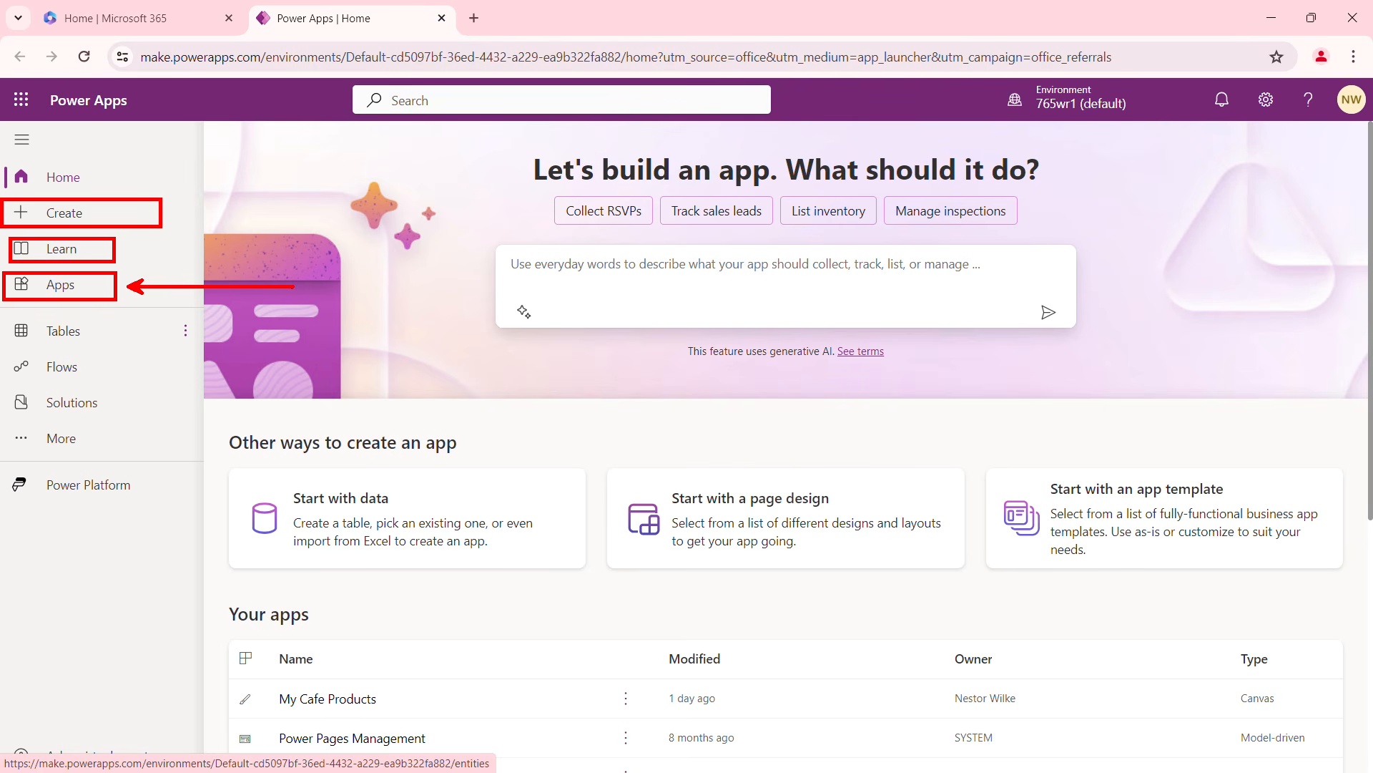
scroll(408, 303, "down", 4)
scroll(408, 304, "down", 2)
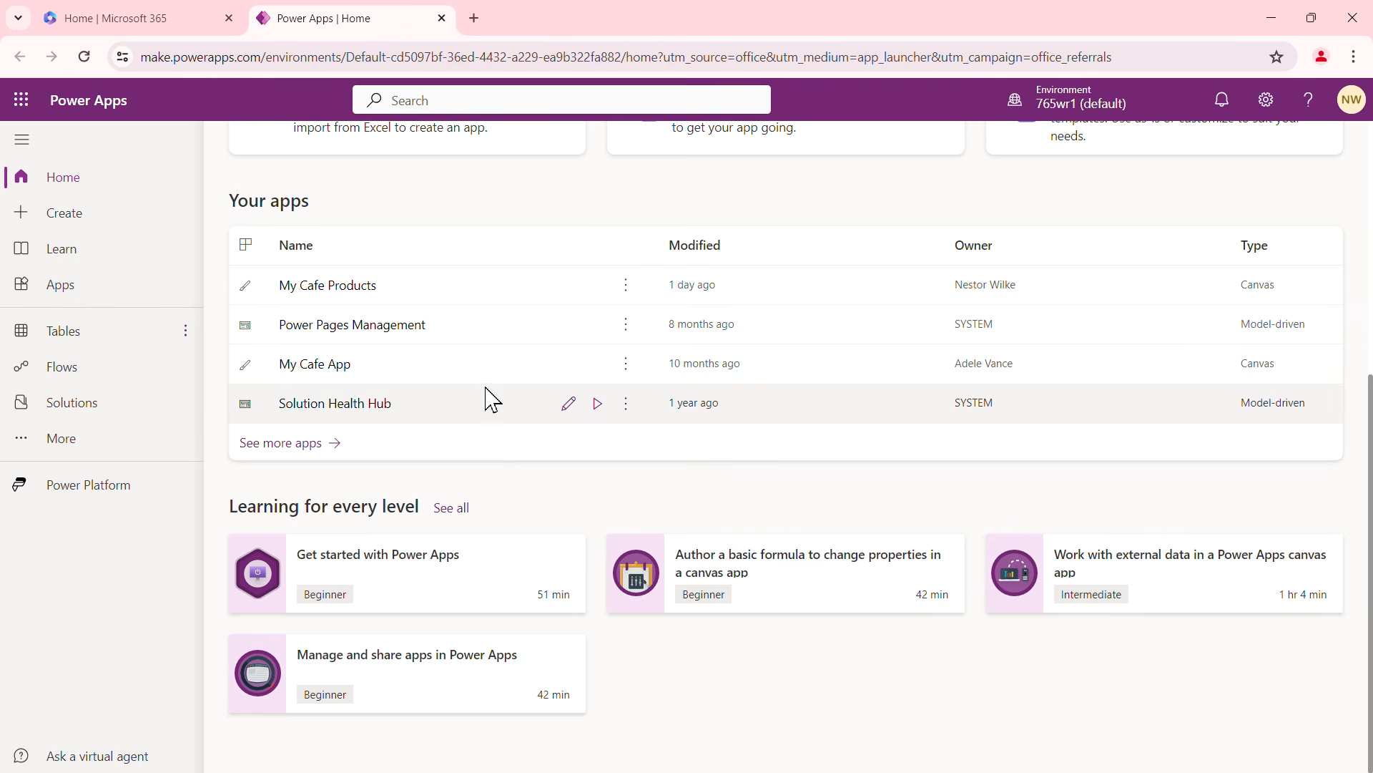
scroll(392, 367, "up", 6)
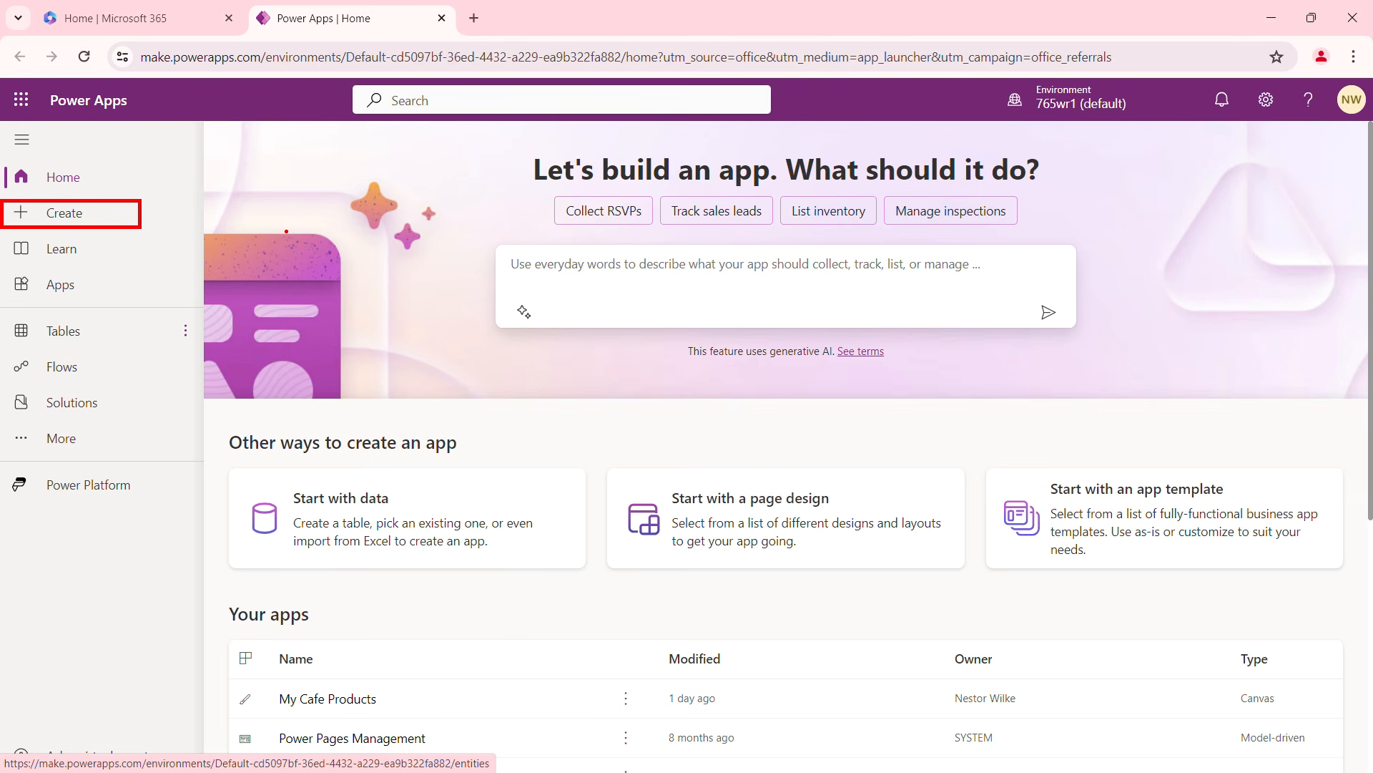
Start creating a new three-screen canvas app with an Excel file as the data source
left_click(64, 225)
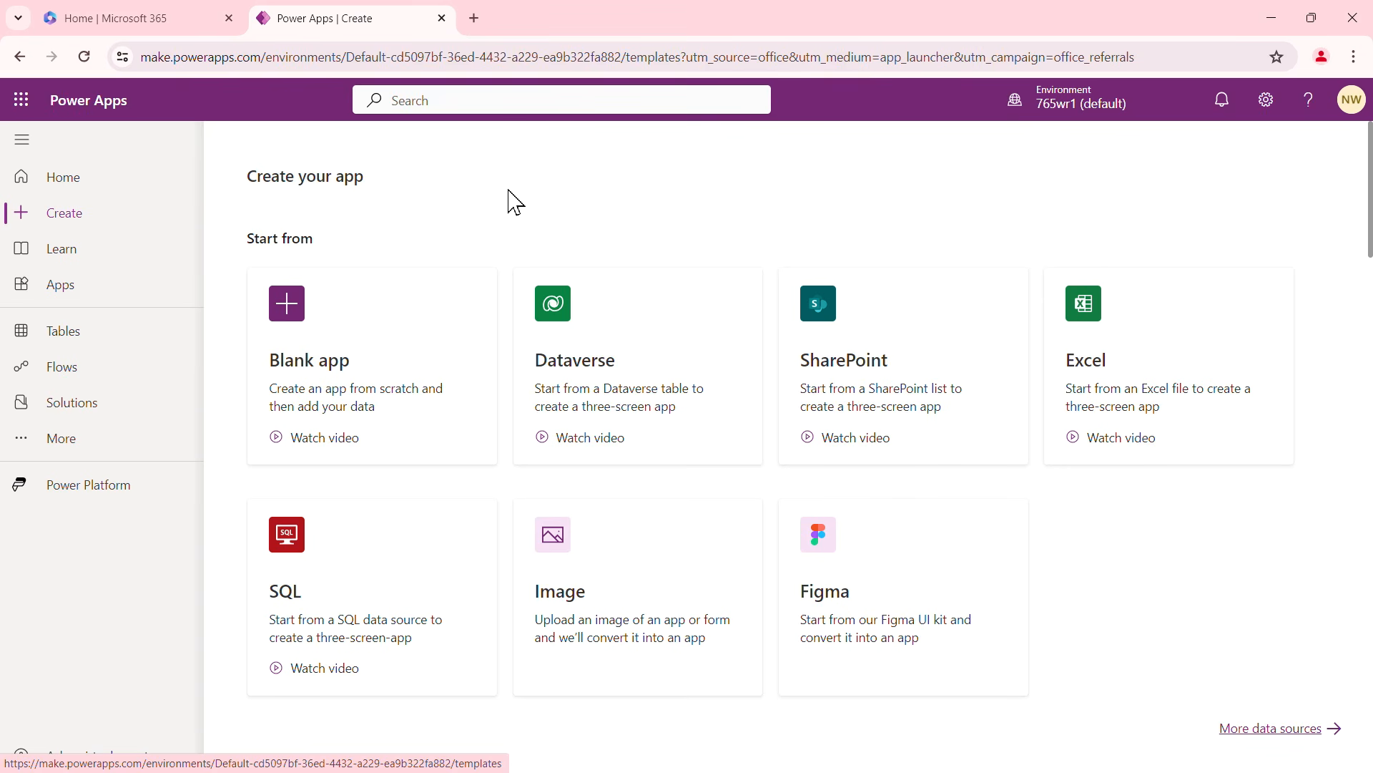
mouse_move(227, 227)
left_mouse_down()
mouse_move(373, 248)
mouse_move(613, 227)
mouse_move(935, 233)
mouse_move(1100, 263)
left_mouse_up()
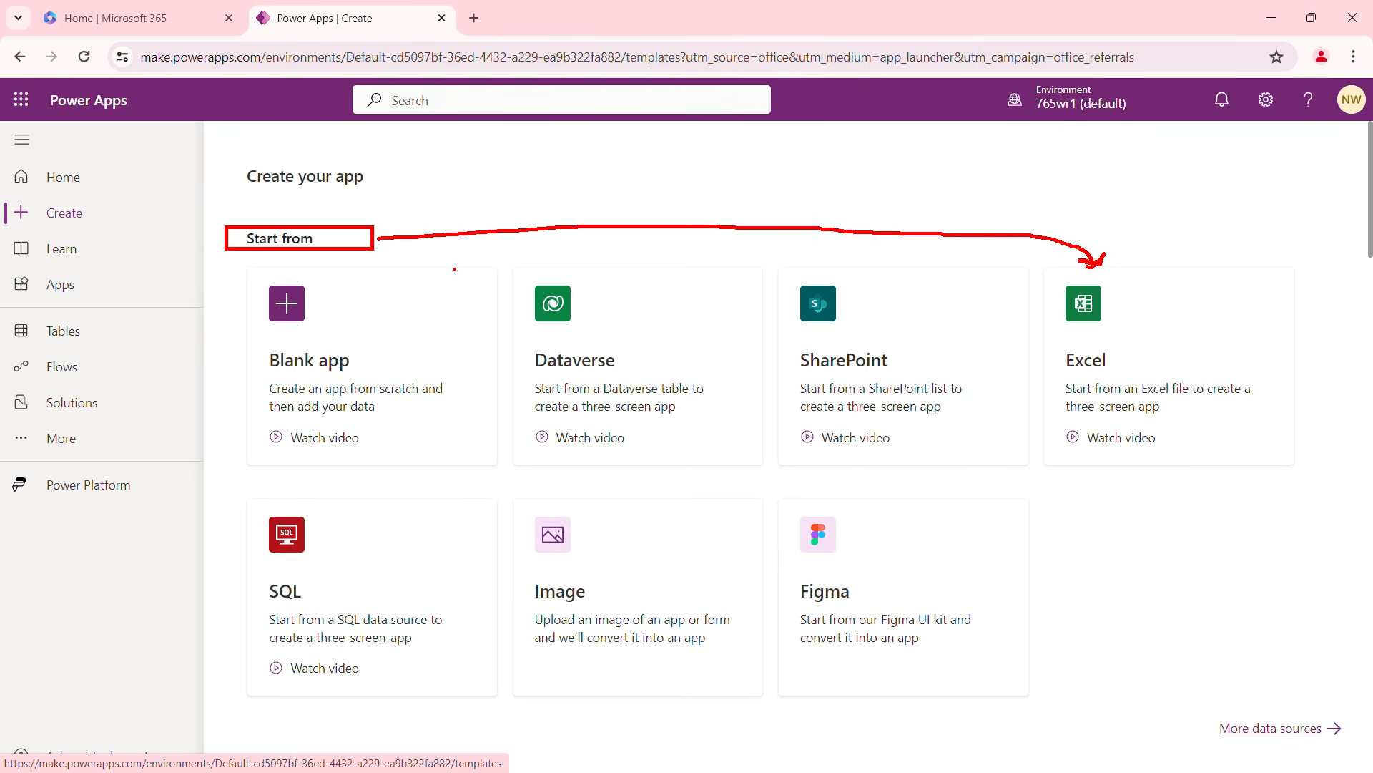
left_click_drag(408, 301, 472, 273)
left_click_drag(901, 307, 961, 286)
left_click_drag(1148, 313, 1224, 296)
left_click(1187, 301)
key("Escape")
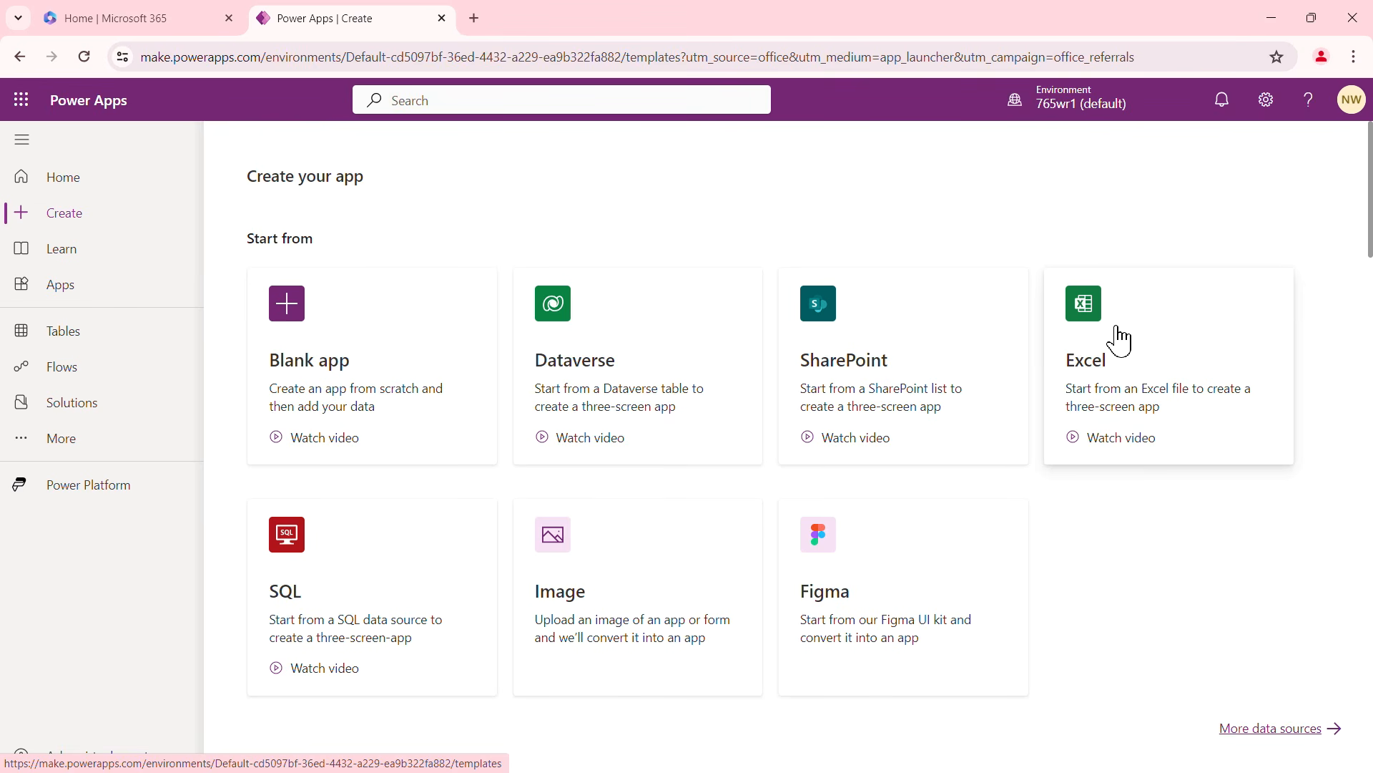
left_click(1139, 329)
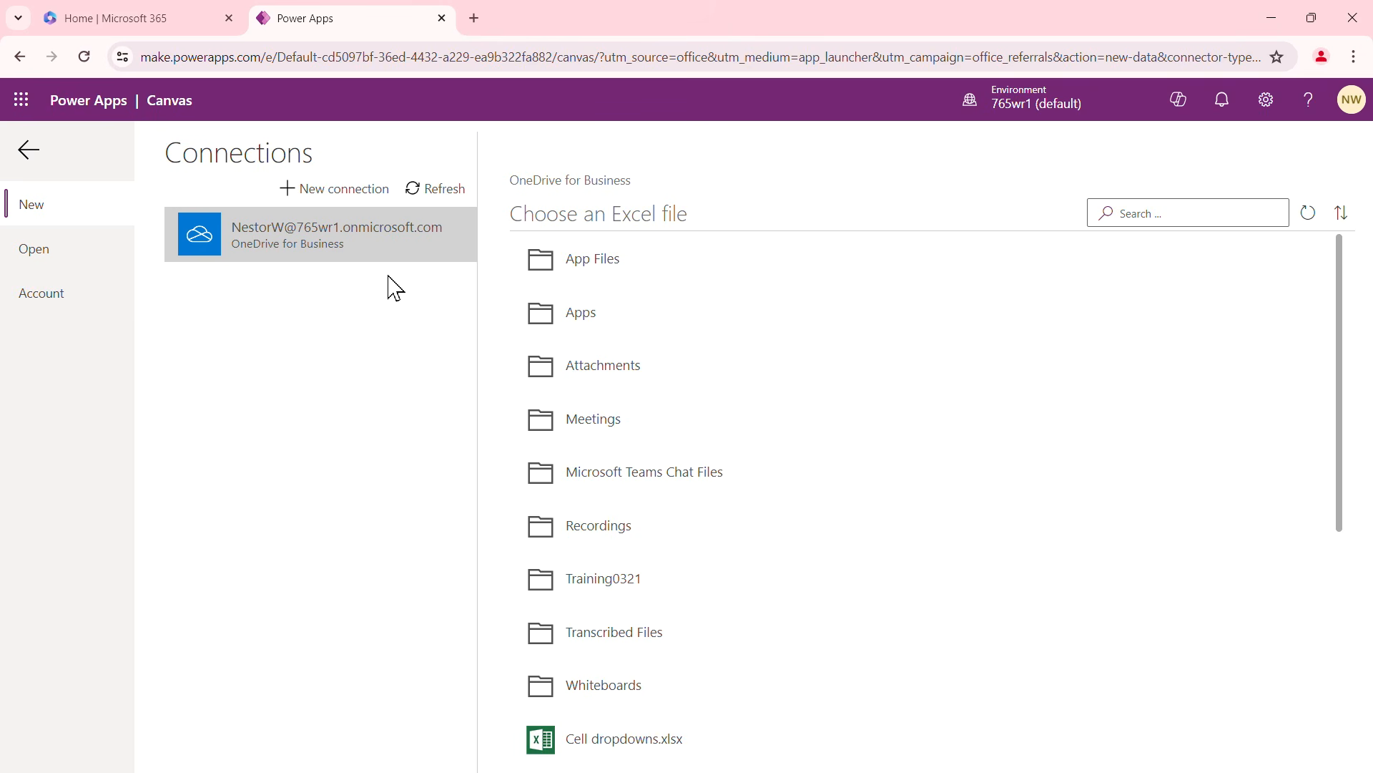
Connect the new app to the Productstbl table in My Cafe Shop Products.xlsx from the App Files folder
left_click(608, 273)
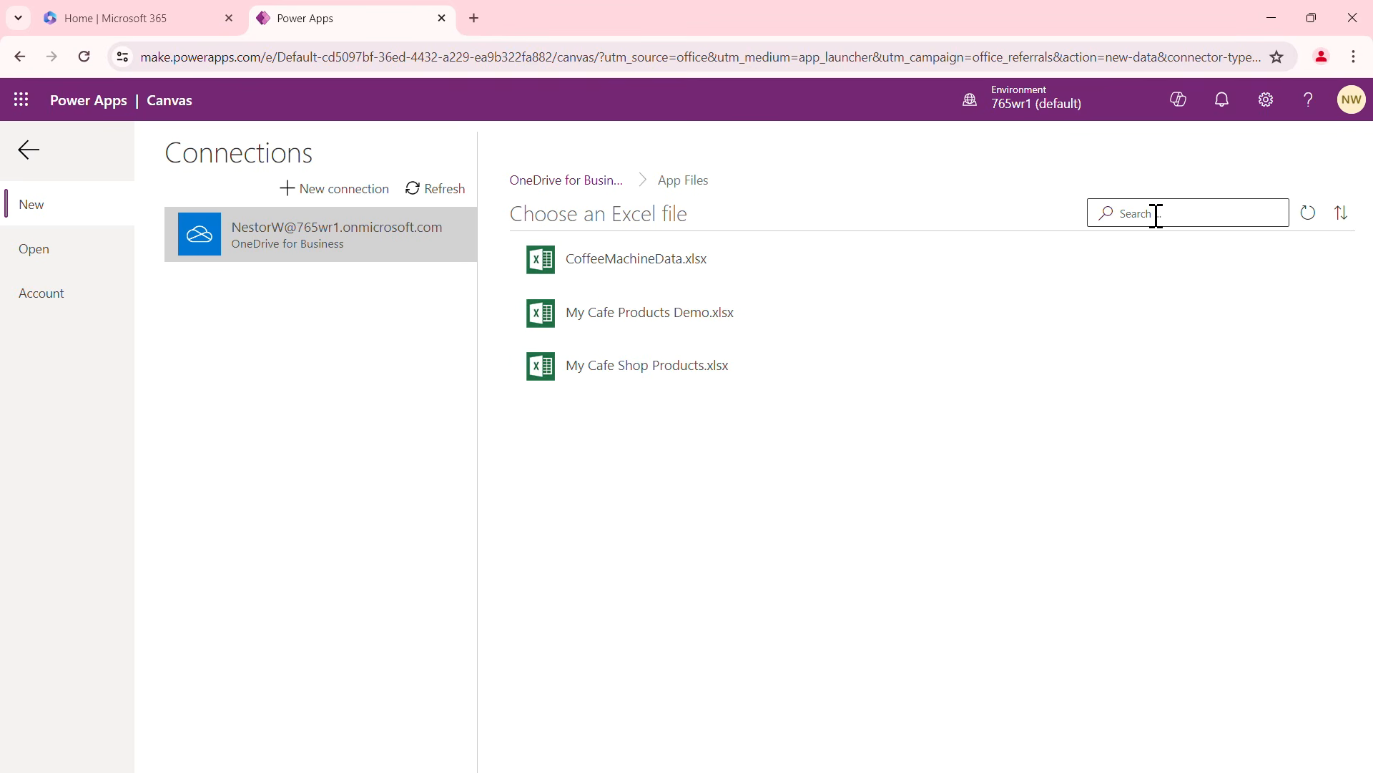
left_click(648, 366)
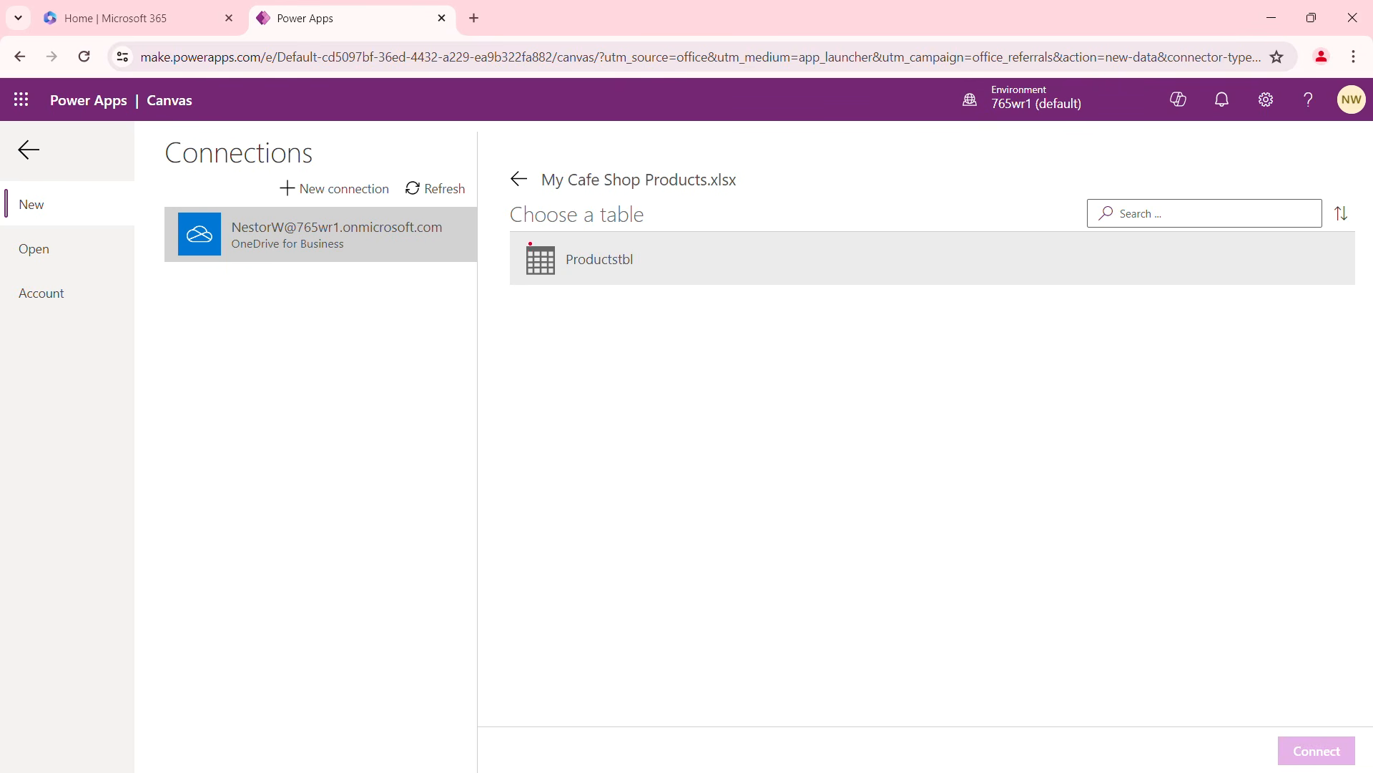
left_click_drag(515, 237, 675, 289)
left_click_drag(664, 220, 753, 254)
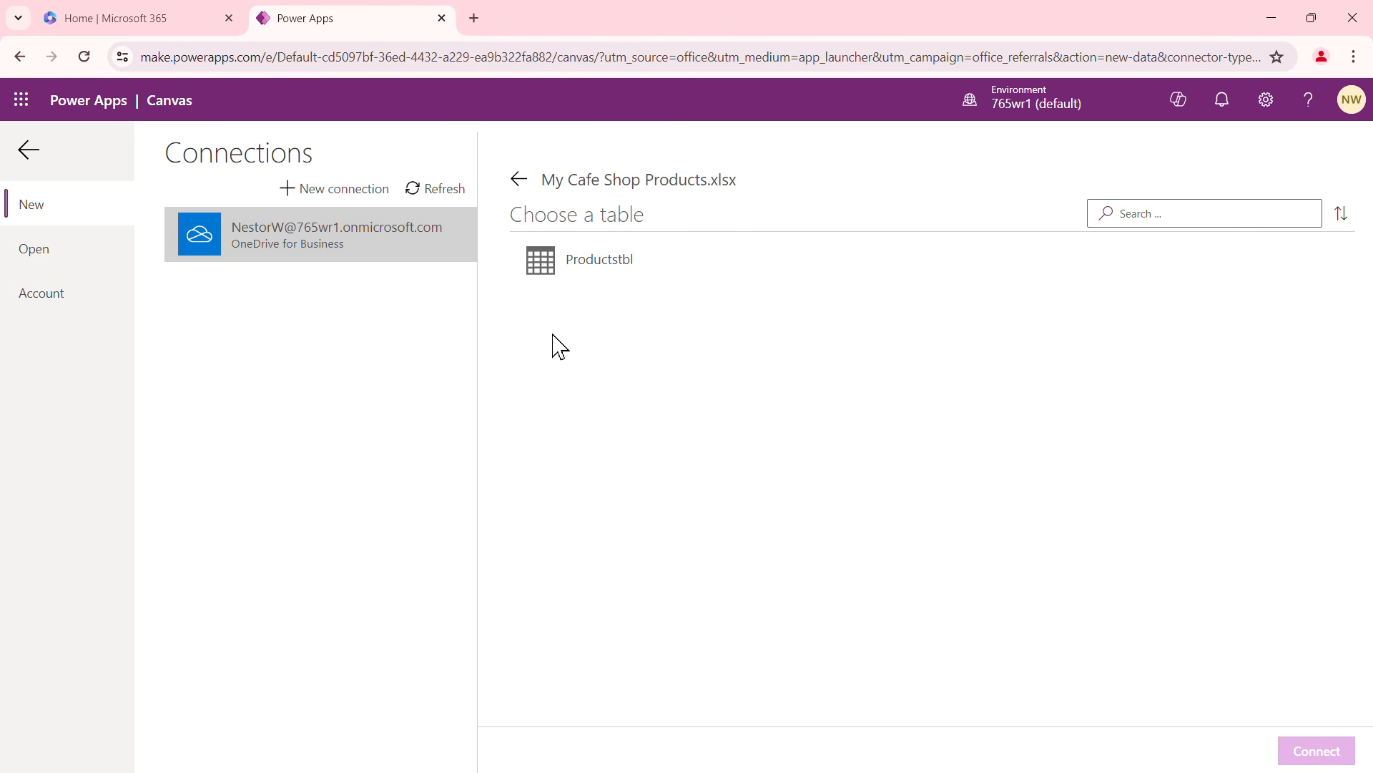
left_click(604, 271)
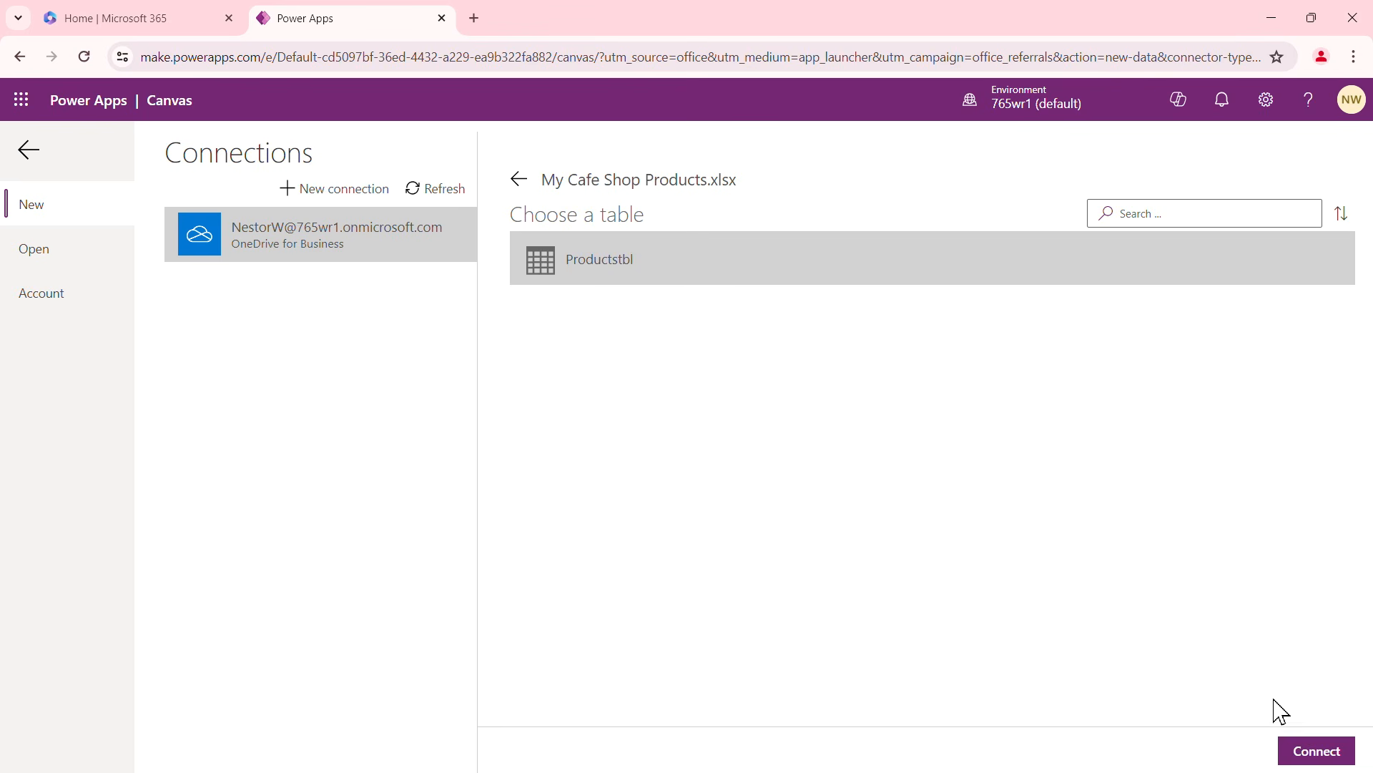
left_click(1323, 757)
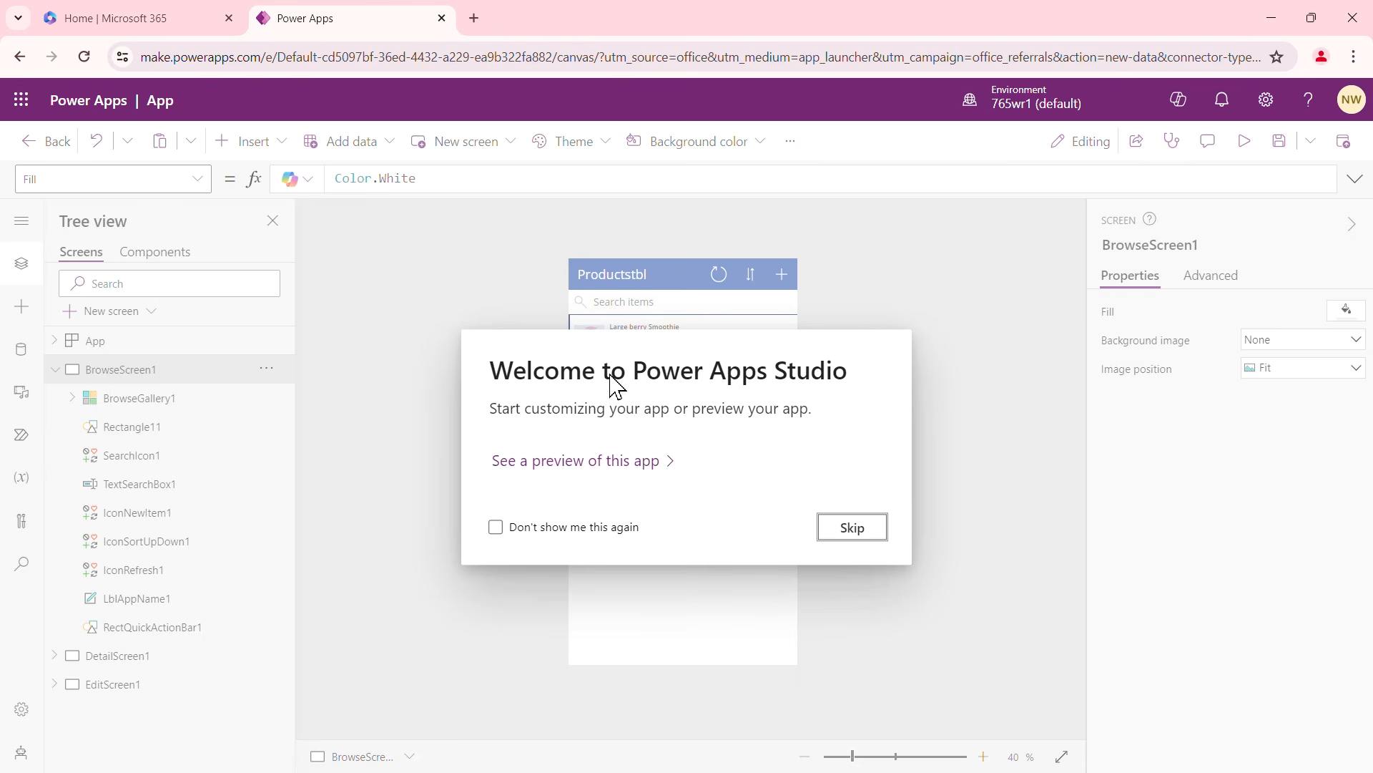
Dismiss the Power Apps Studio welcome message so it does not show again, and preview the new app
left_click(494, 529)
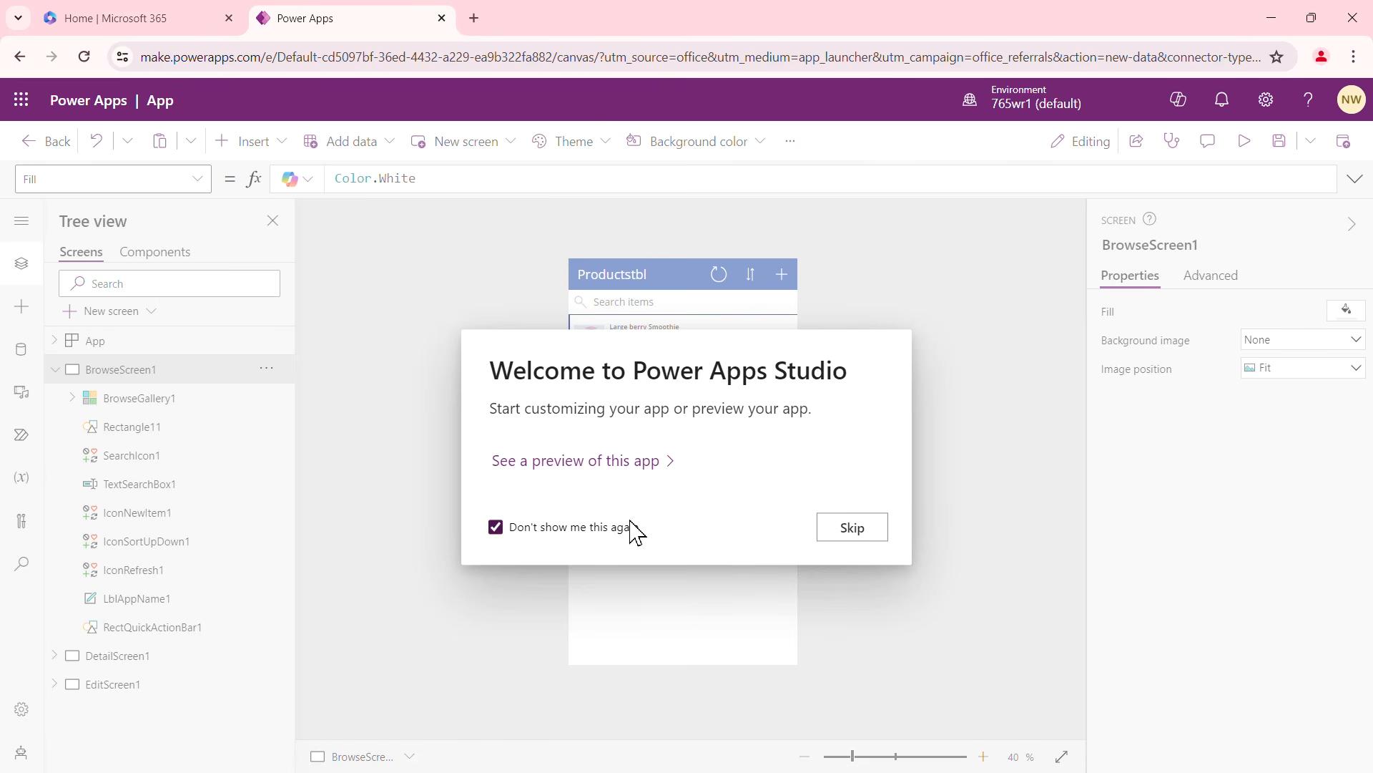
left_click(851, 532)
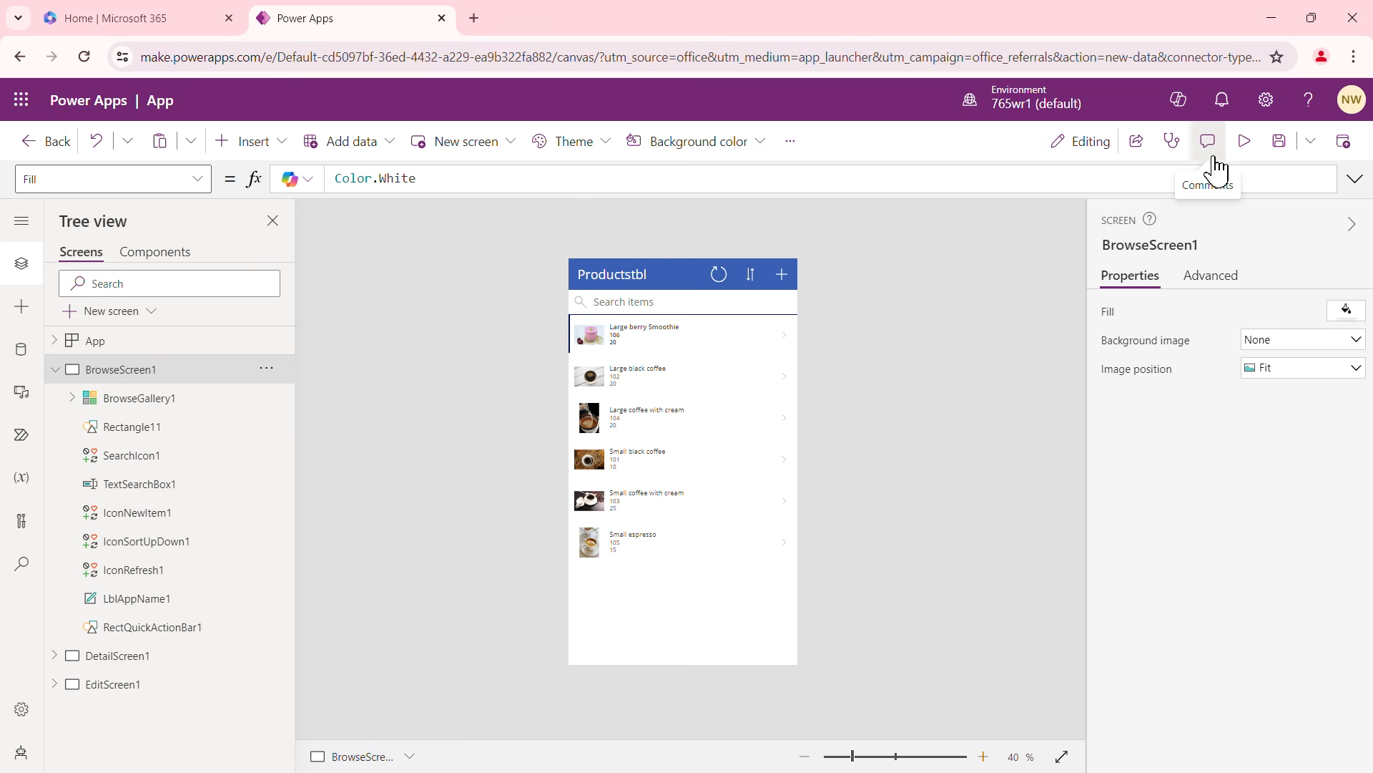
left_click_drag(1229, 128, 1255, 161)
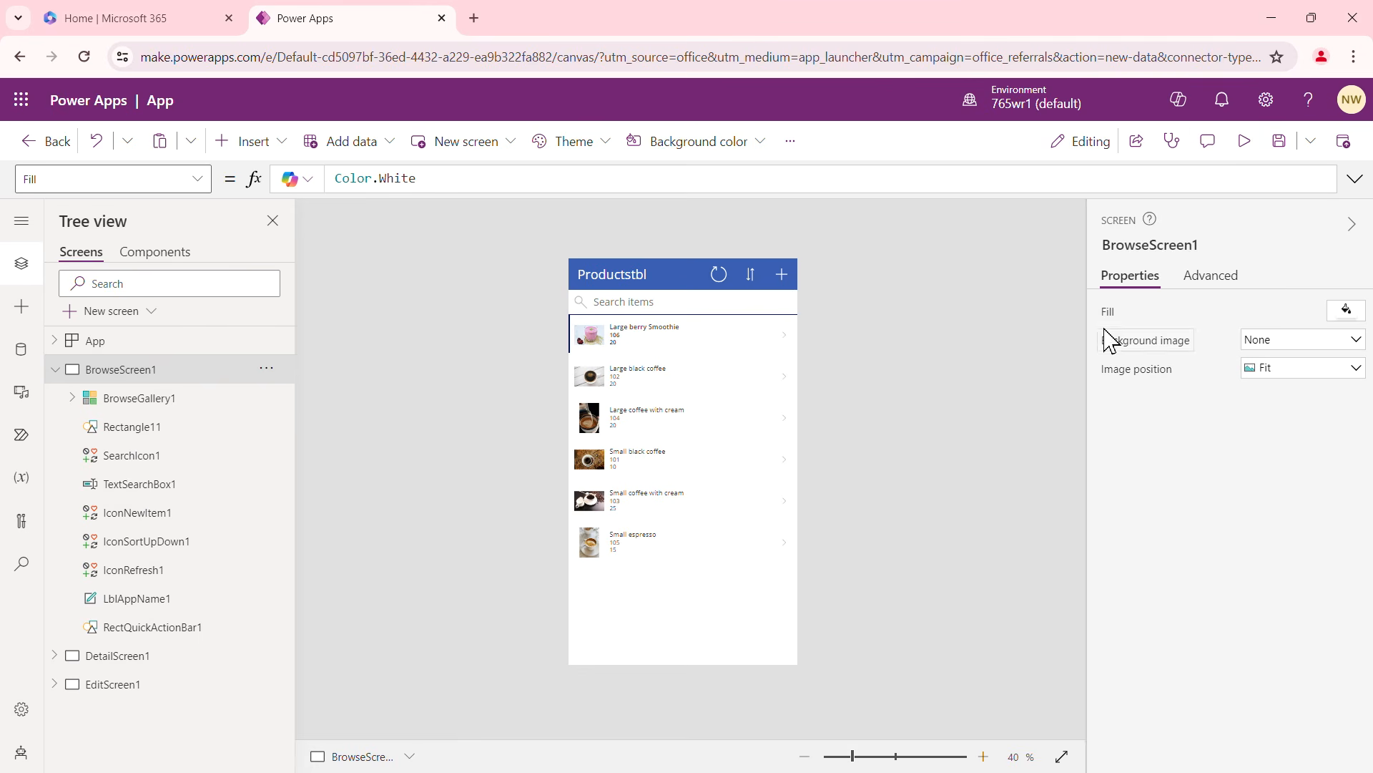
left_click(1251, 150)
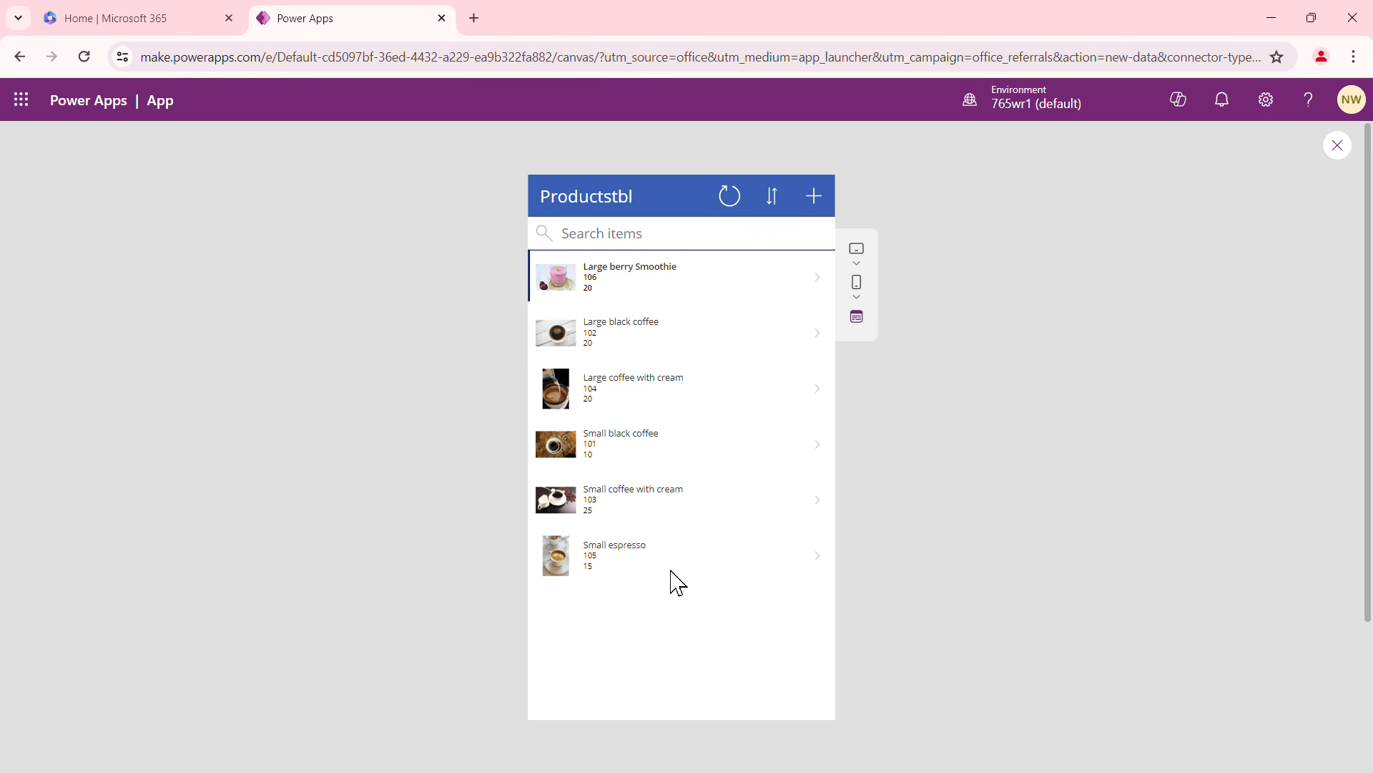
scroll(715, 586, "down", 1)
scroll(721, 604, "up", 1)
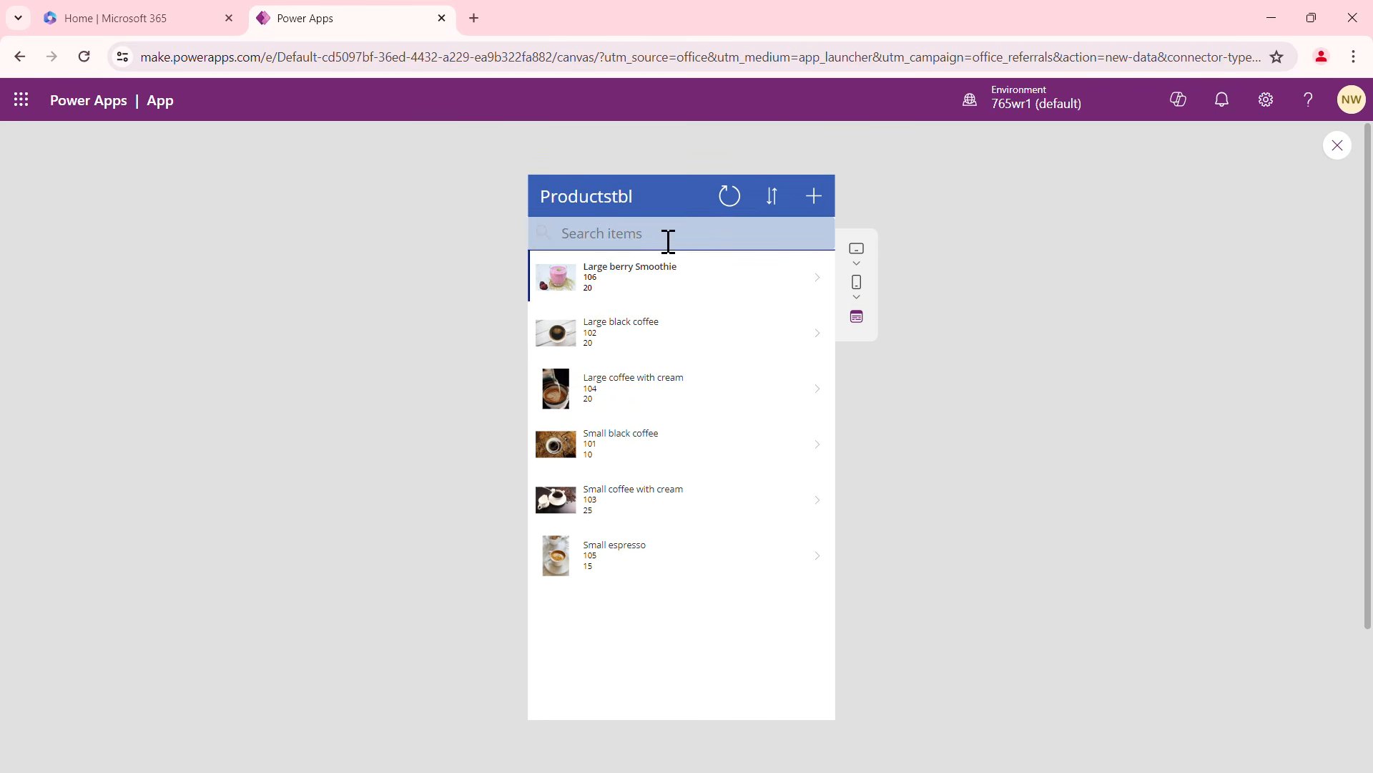
Edit the Small black coffee record to Price 3.99 and Quantity 15, and save it
left_click(673, 447)
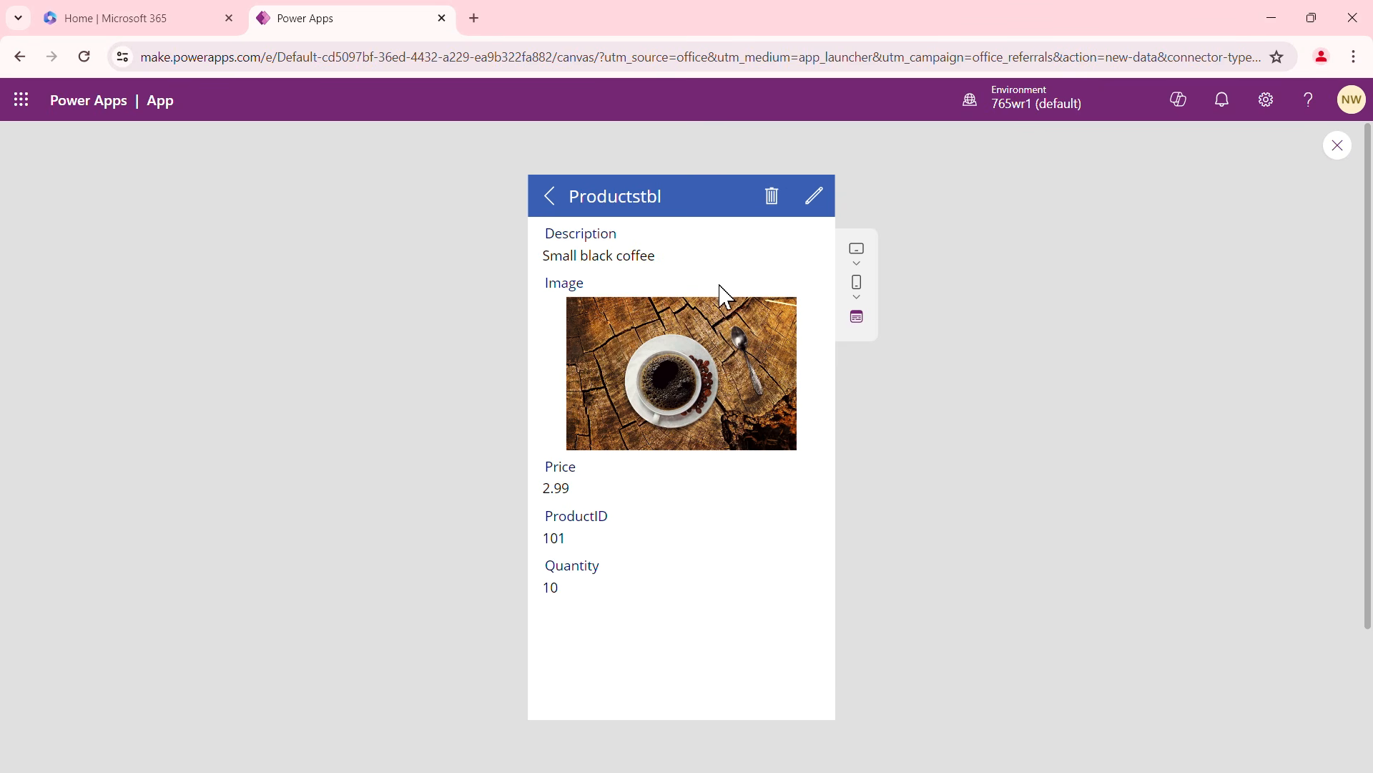
left_click(816, 201)
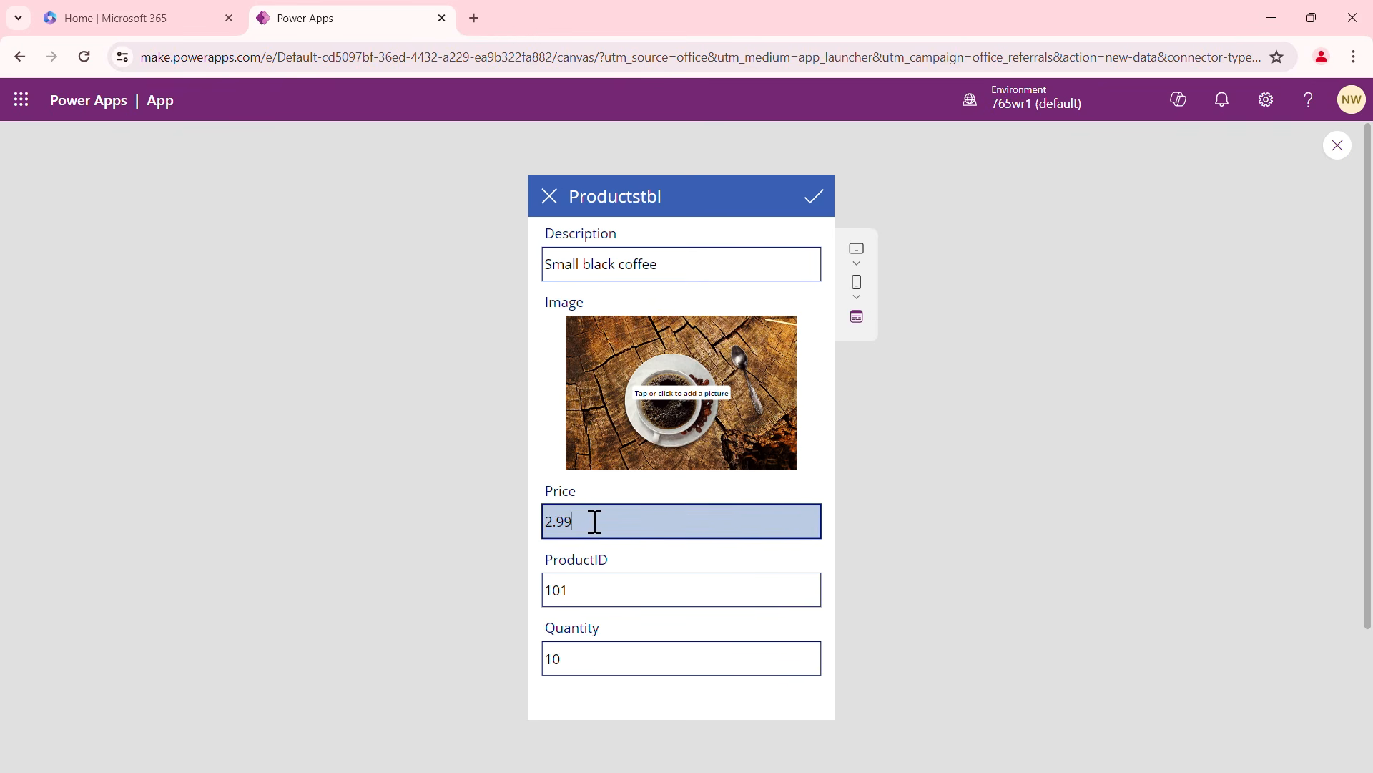
left_click_drag(594, 522, 535, 533)
type("3.")
left_click(581, 656)
left_click_drag(570, 646, 542, 672)
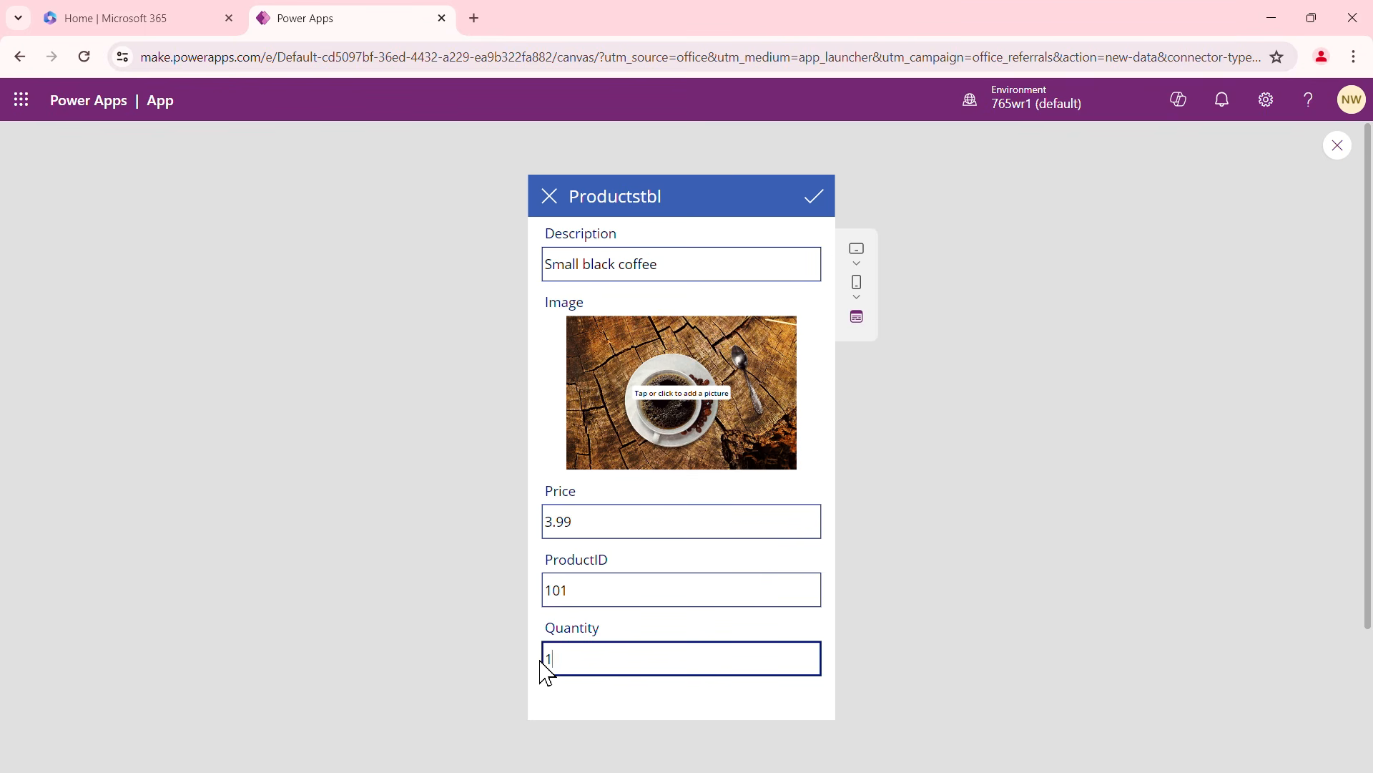
left_click(815, 202)
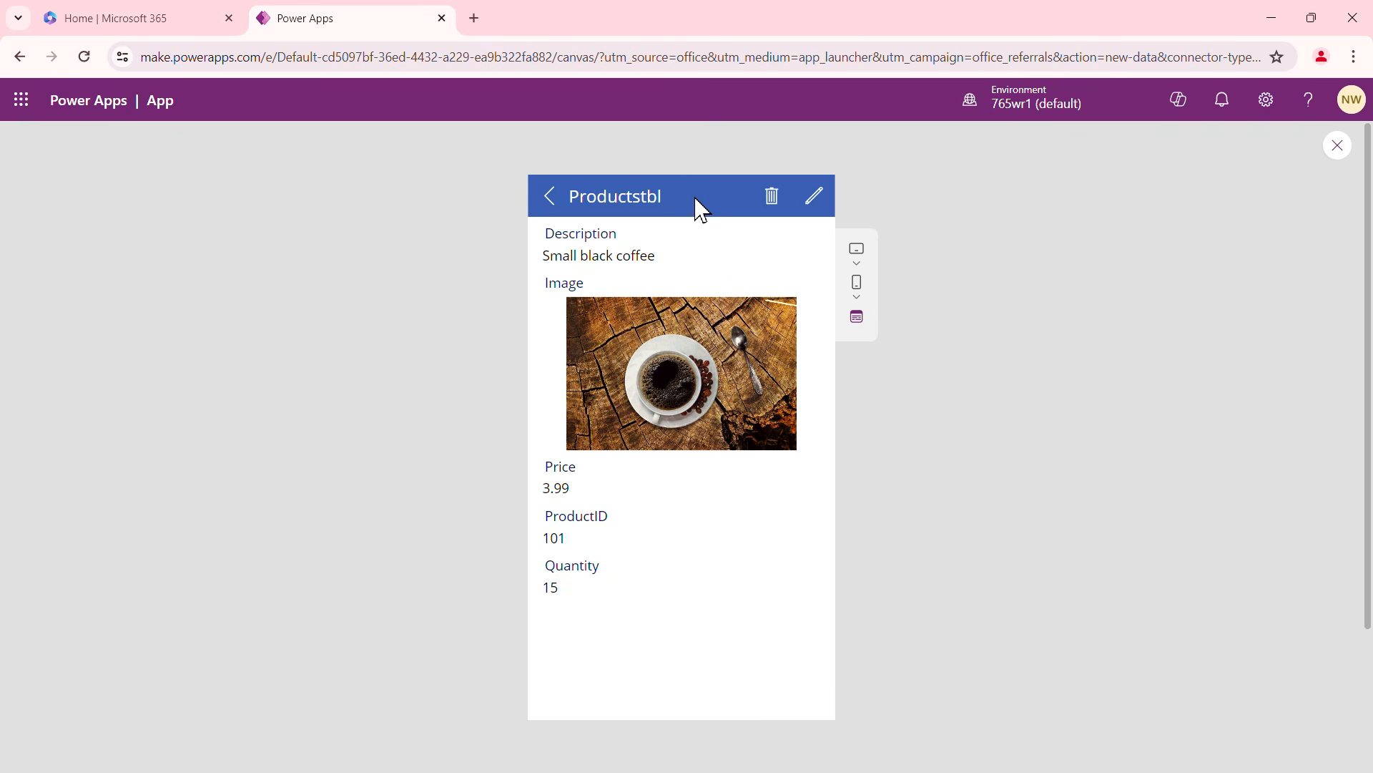
Return to the product list, search it for "be" and refresh the list
left_click(550, 194)
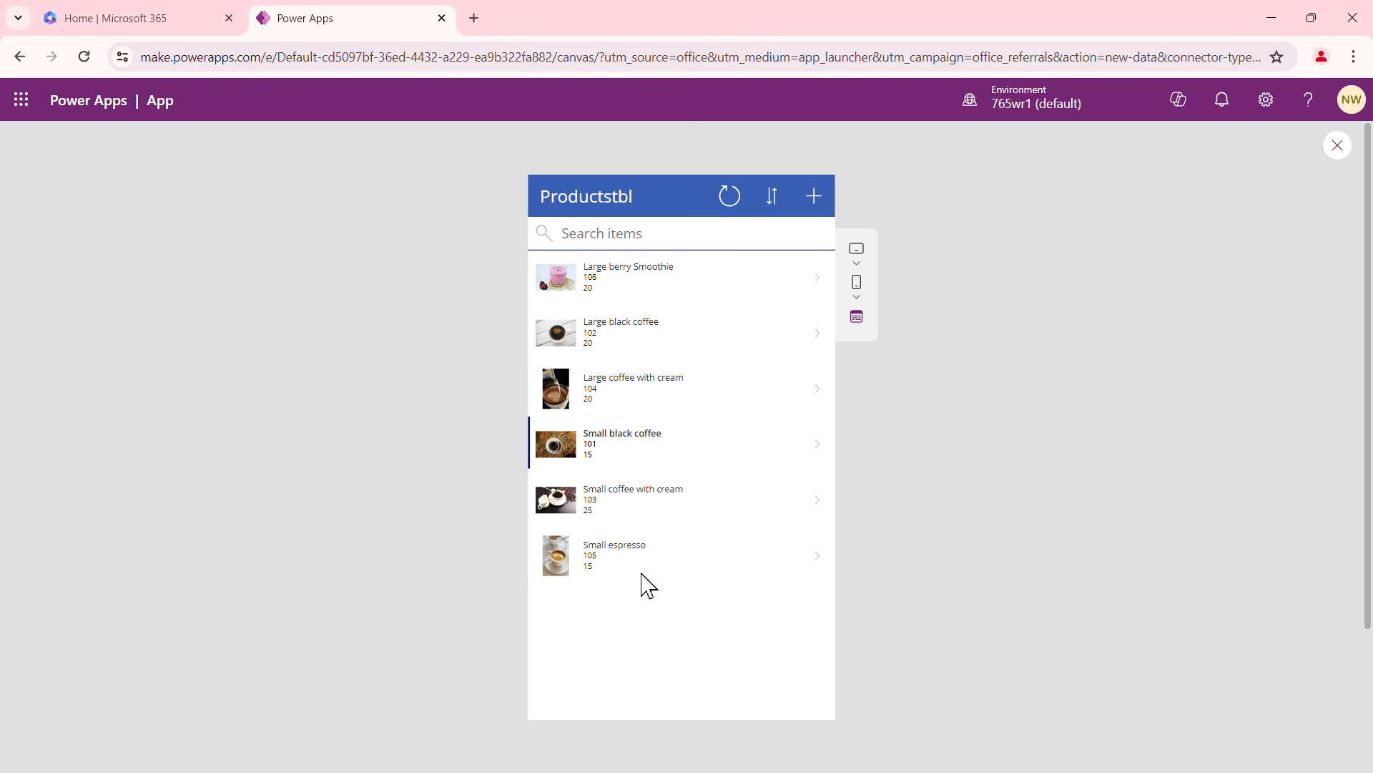
left_click(641, 241)
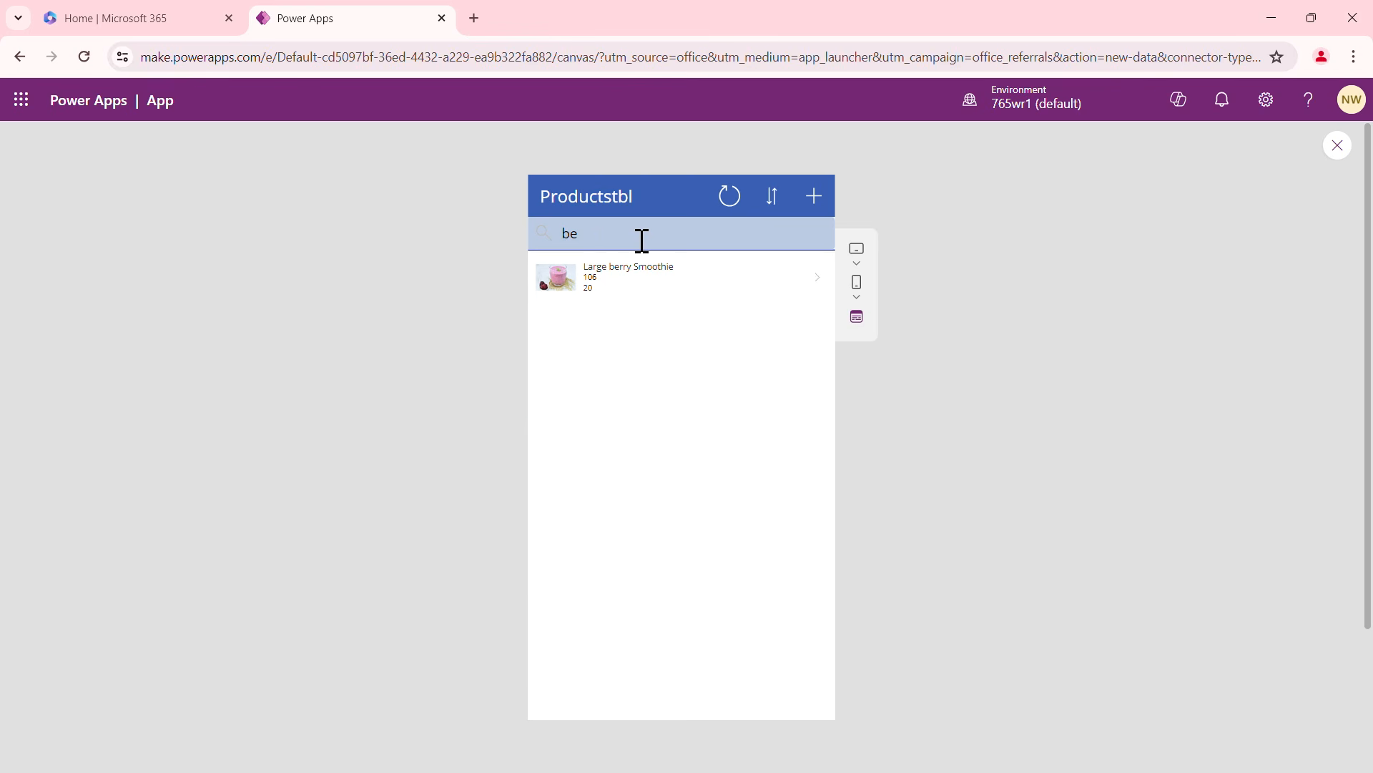
left_click(731, 203)
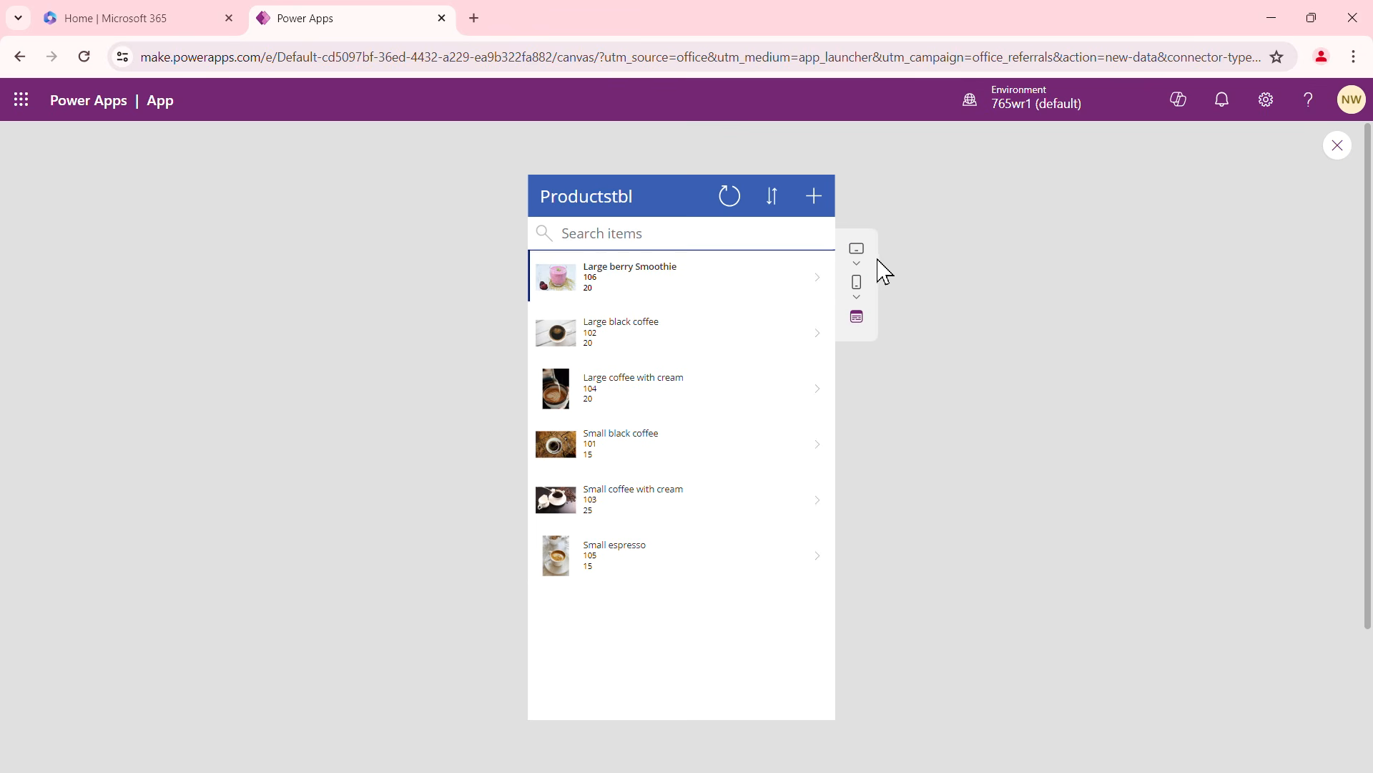
Switch the Productstbl app preview to an Apple iPhone 12, 13, 14 screen
left_click(863, 292)
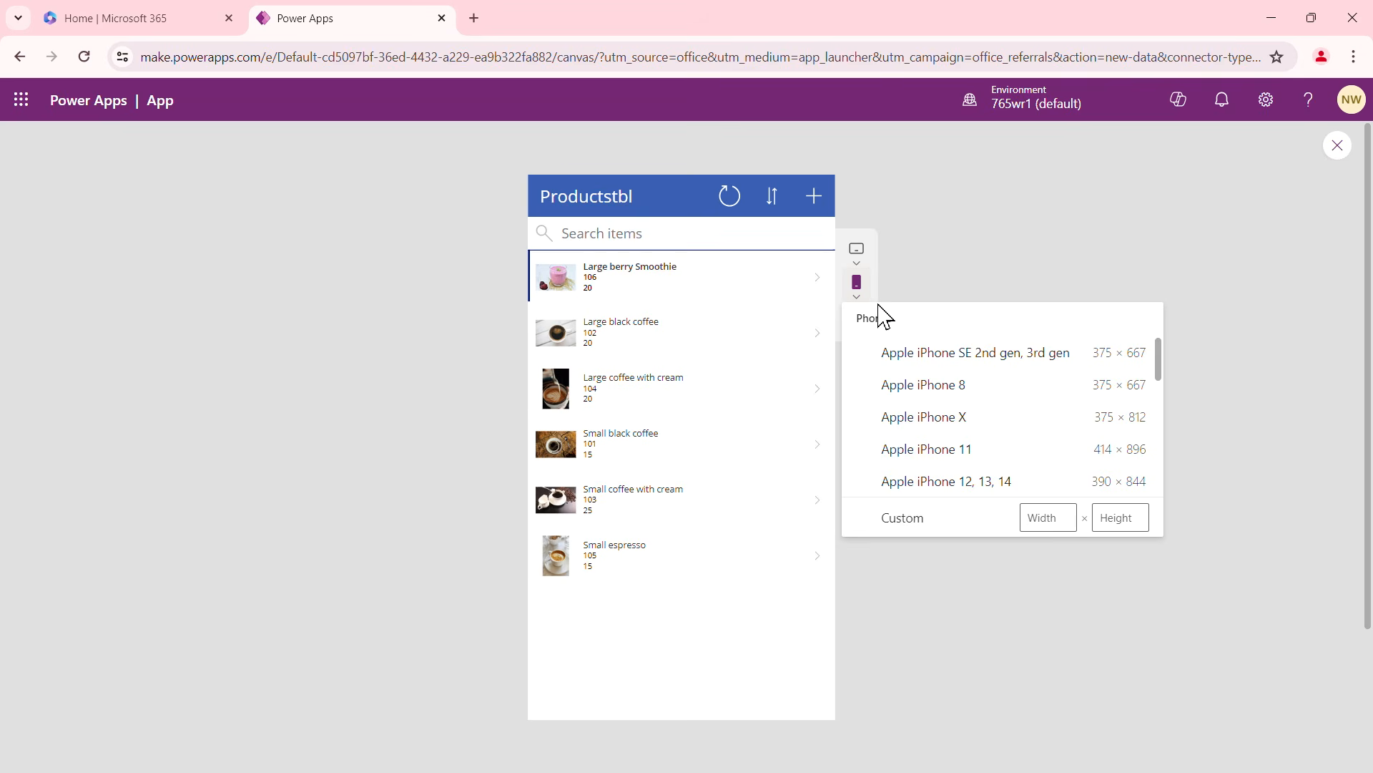
left_click(969, 492)
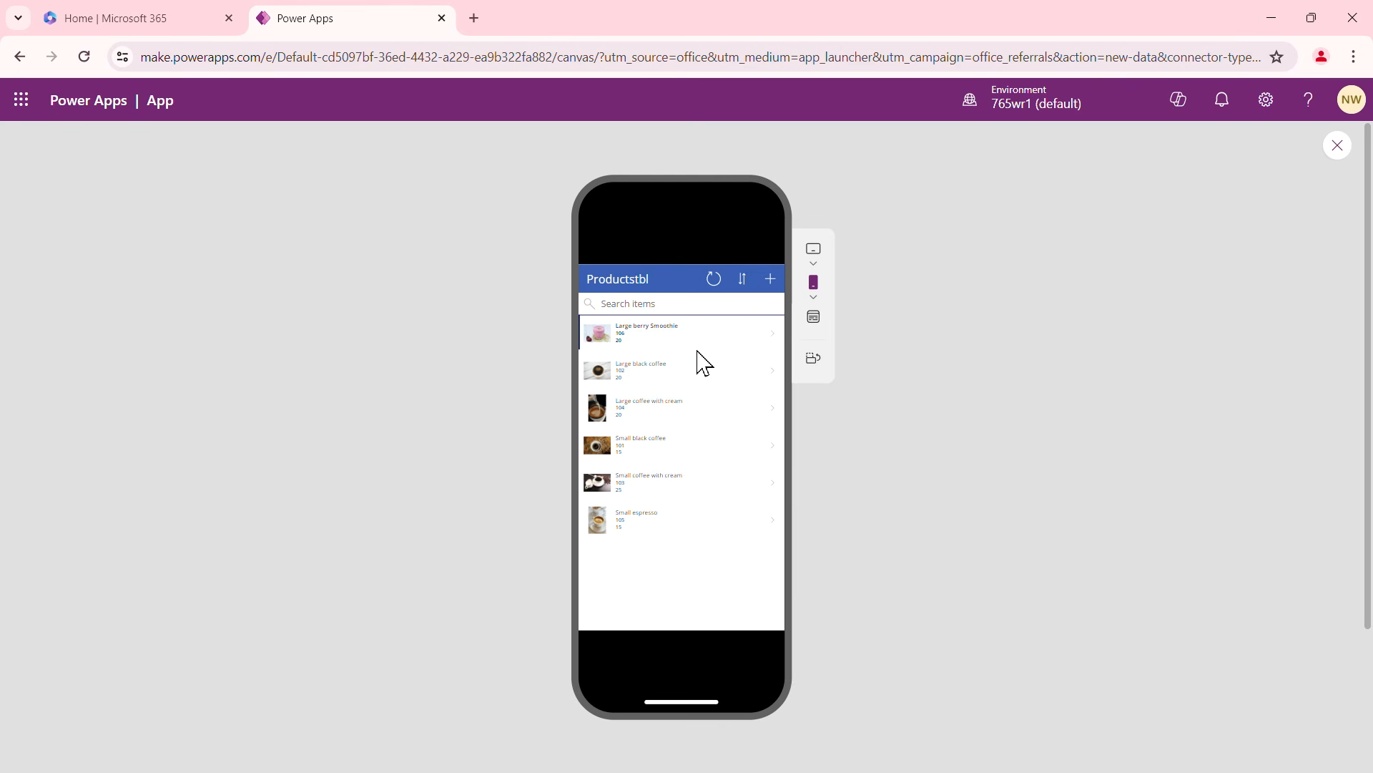
Switch the app preview to the Apple iPad Pro 12.9" tablet size
left_click(814, 263)
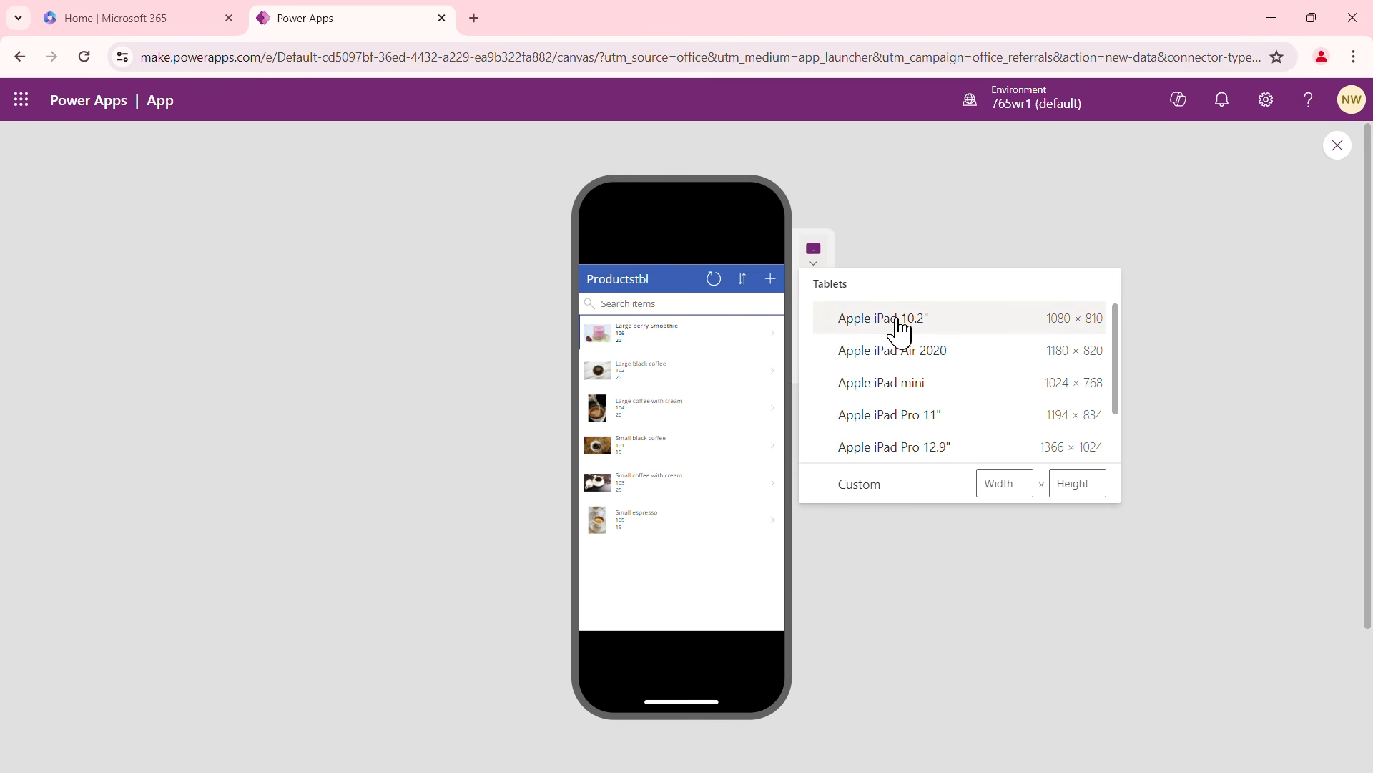
left_click(906, 449)
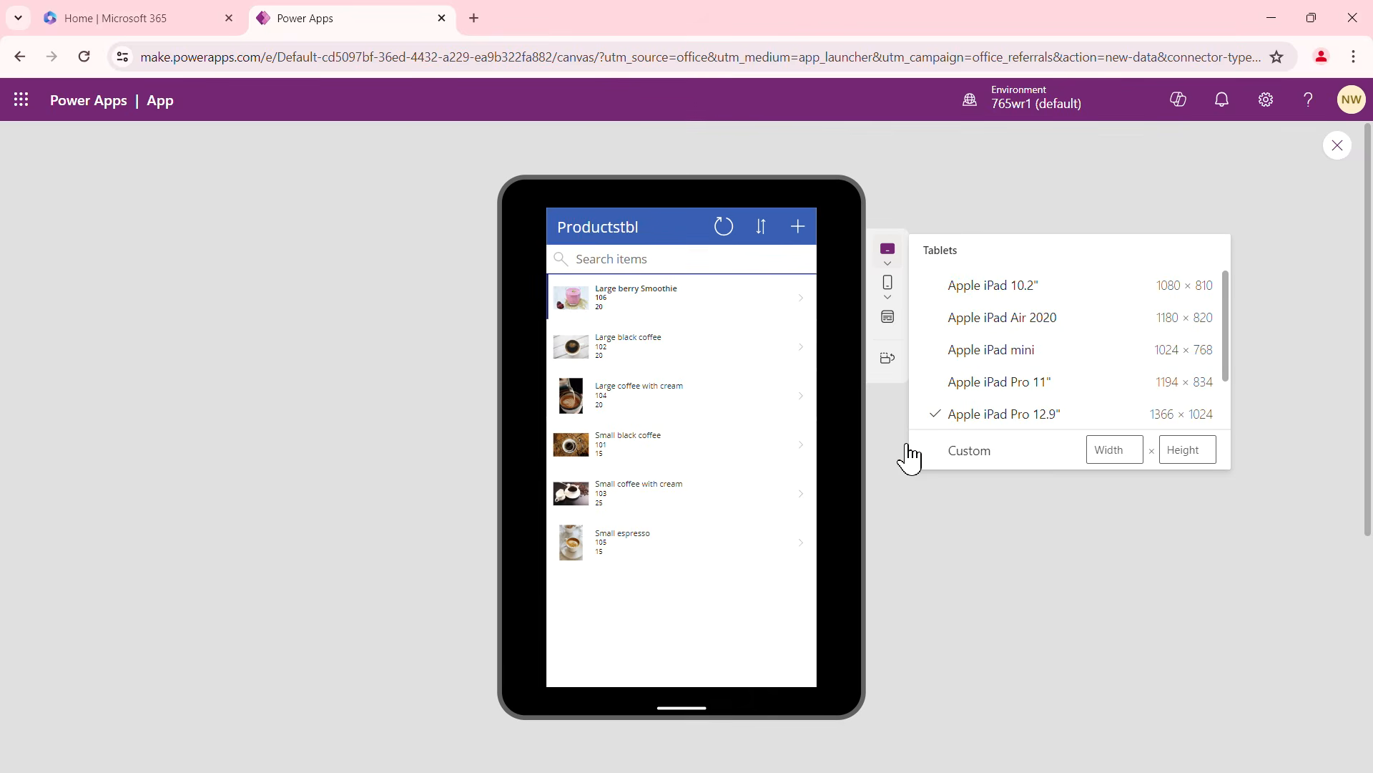
left_click(982, 520)
Rotate the tablet preview to landscape and back to portrait, and return to editing the app
left_click(885, 374)
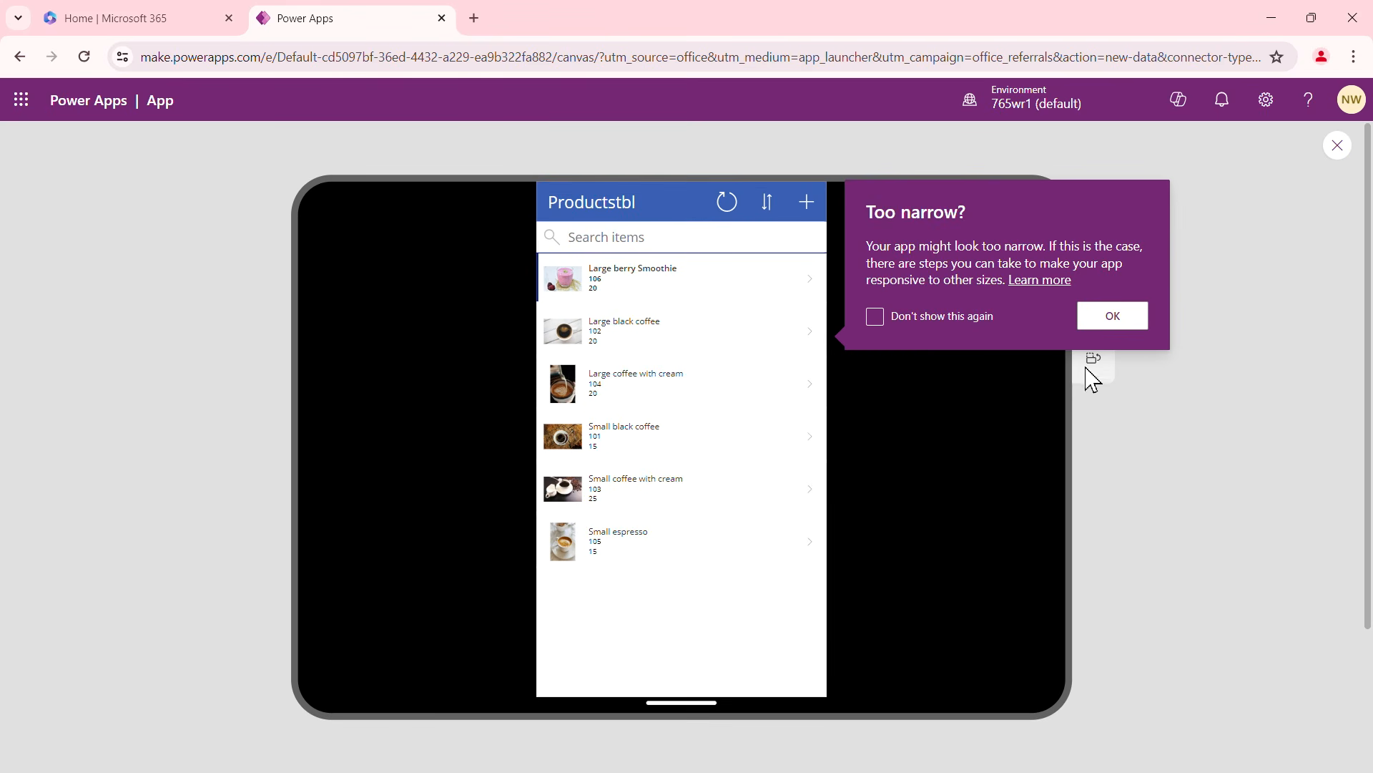
left_click(1113, 316)
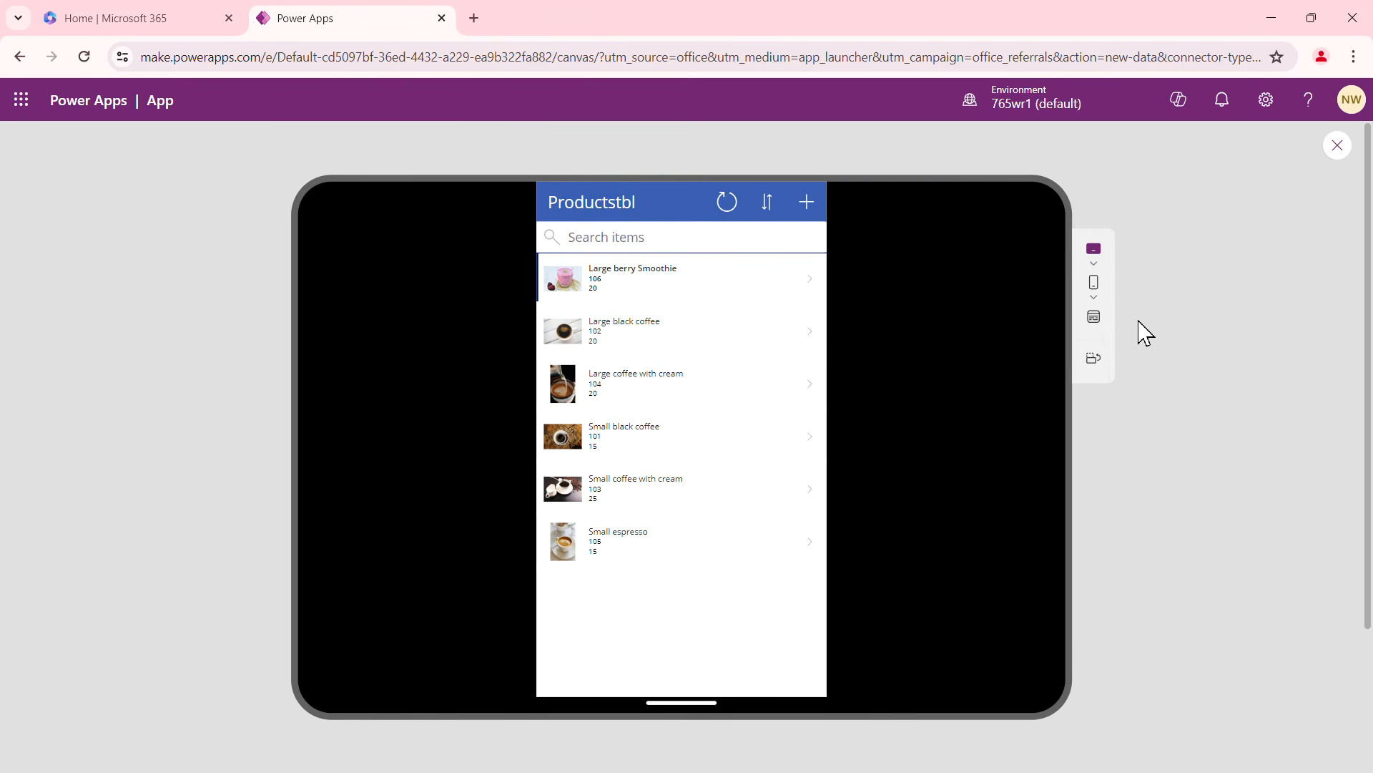
left_click(1092, 363)
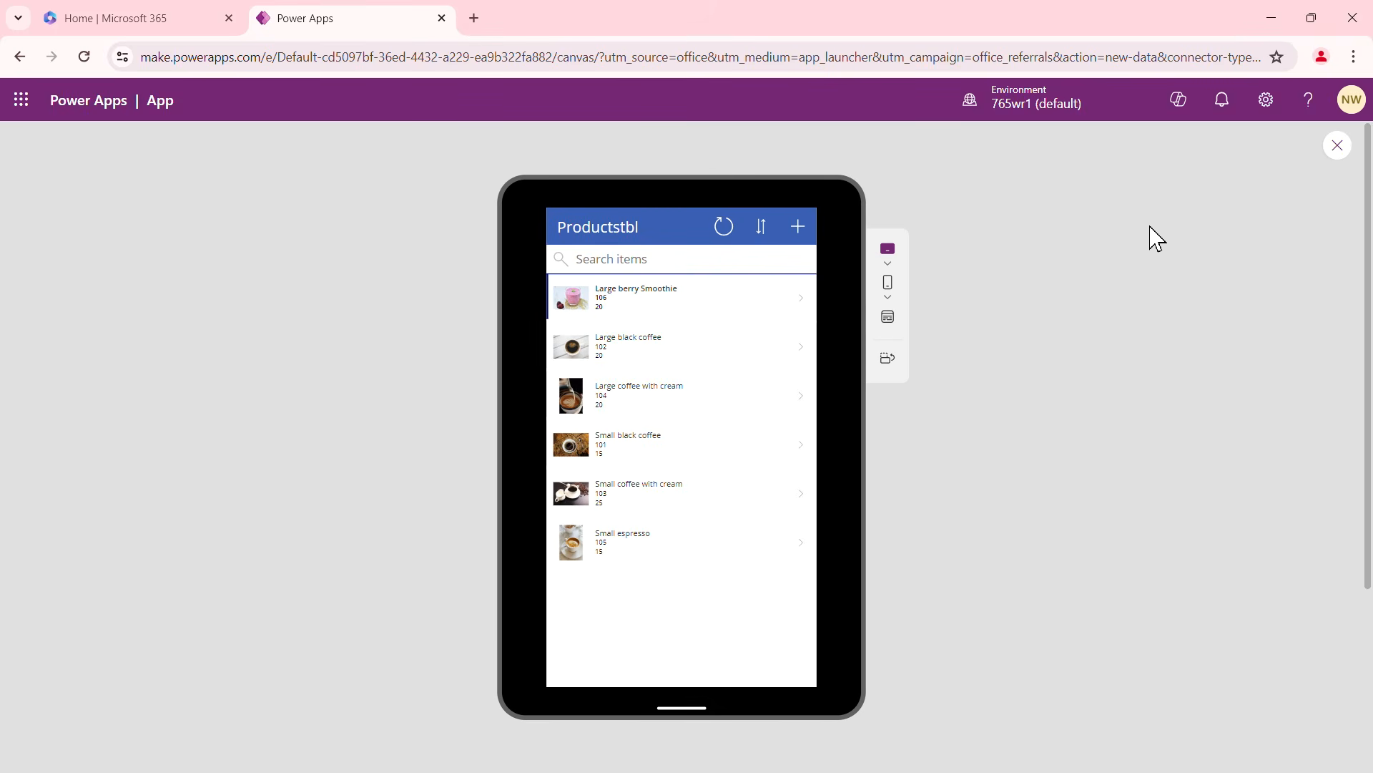
left_click(1337, 146)
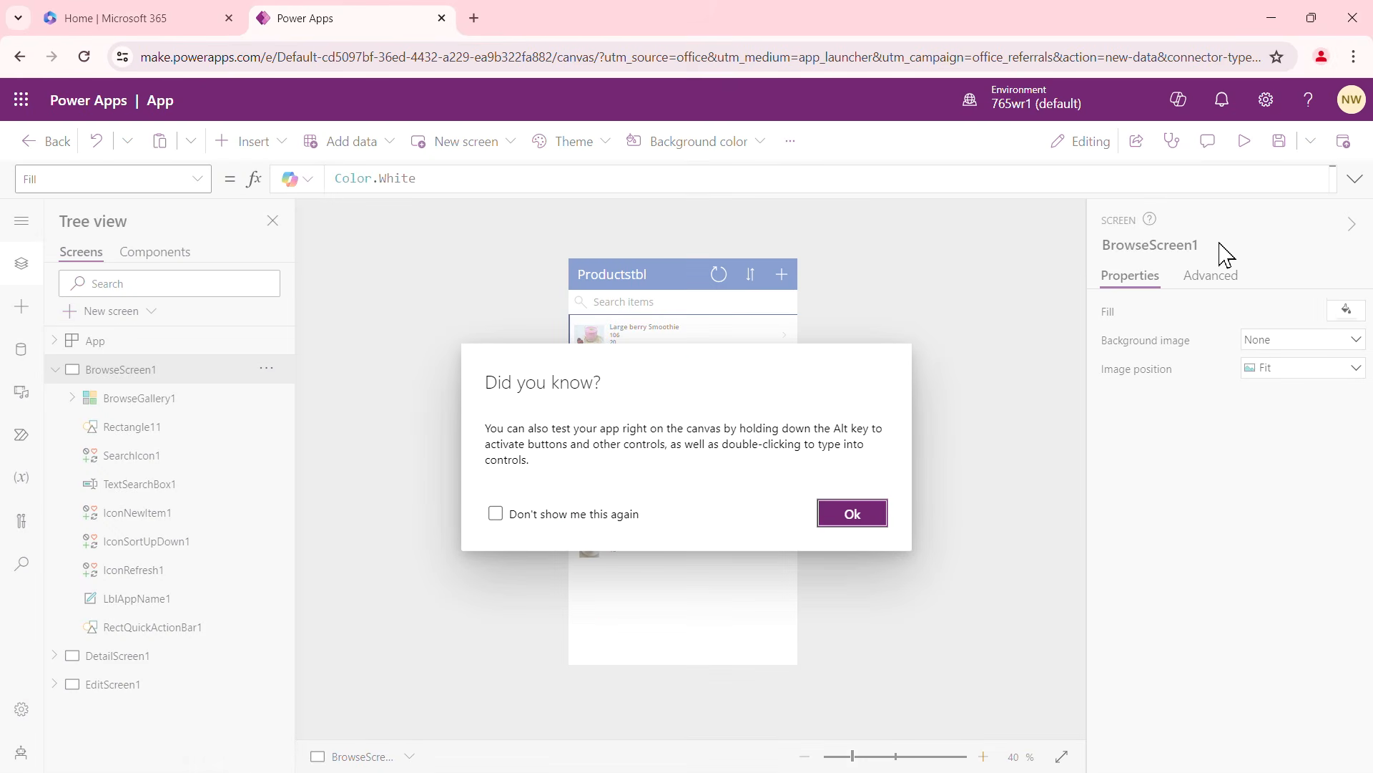
left_click(868, 520)
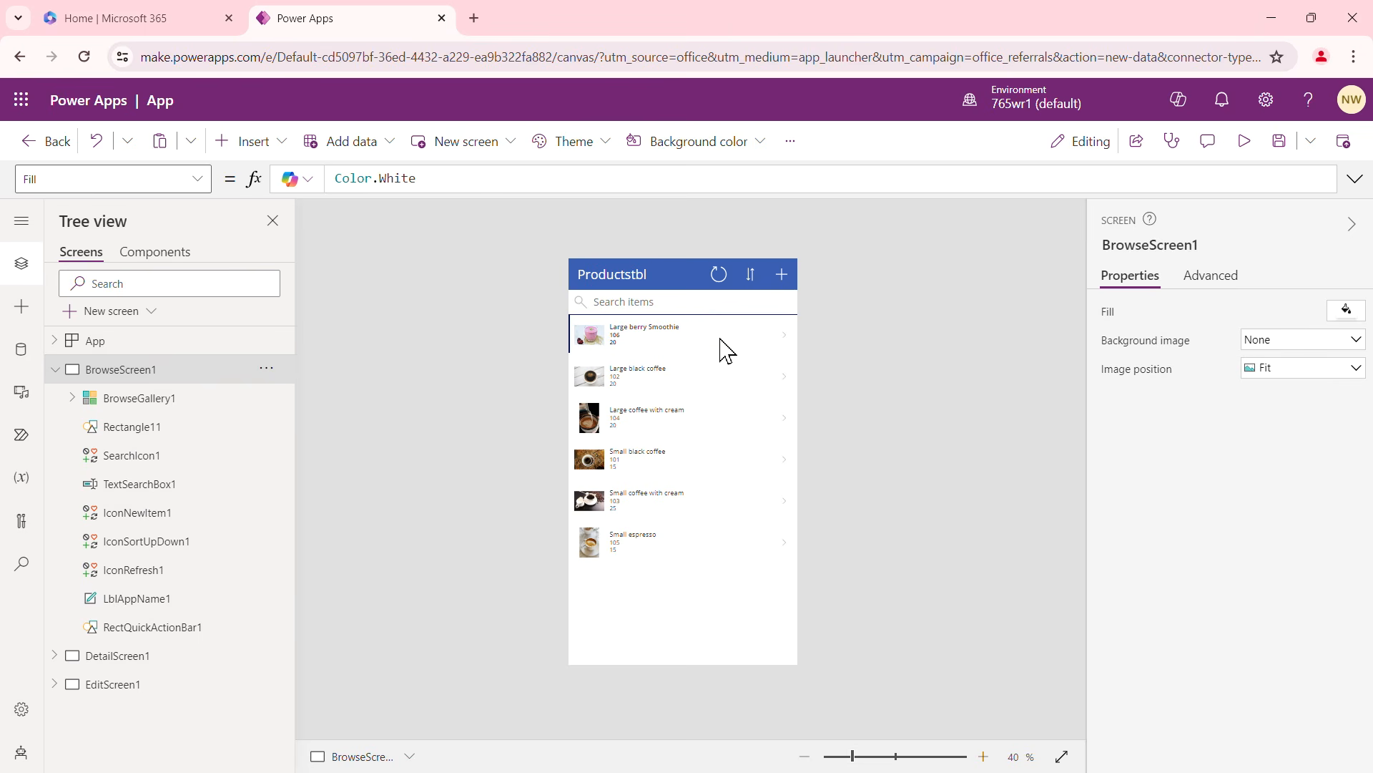
Examine the title and quantity label properties on BrowseScreen1, and the layout choices and field assignments of BrowseGallery1
left_click(628, 285)
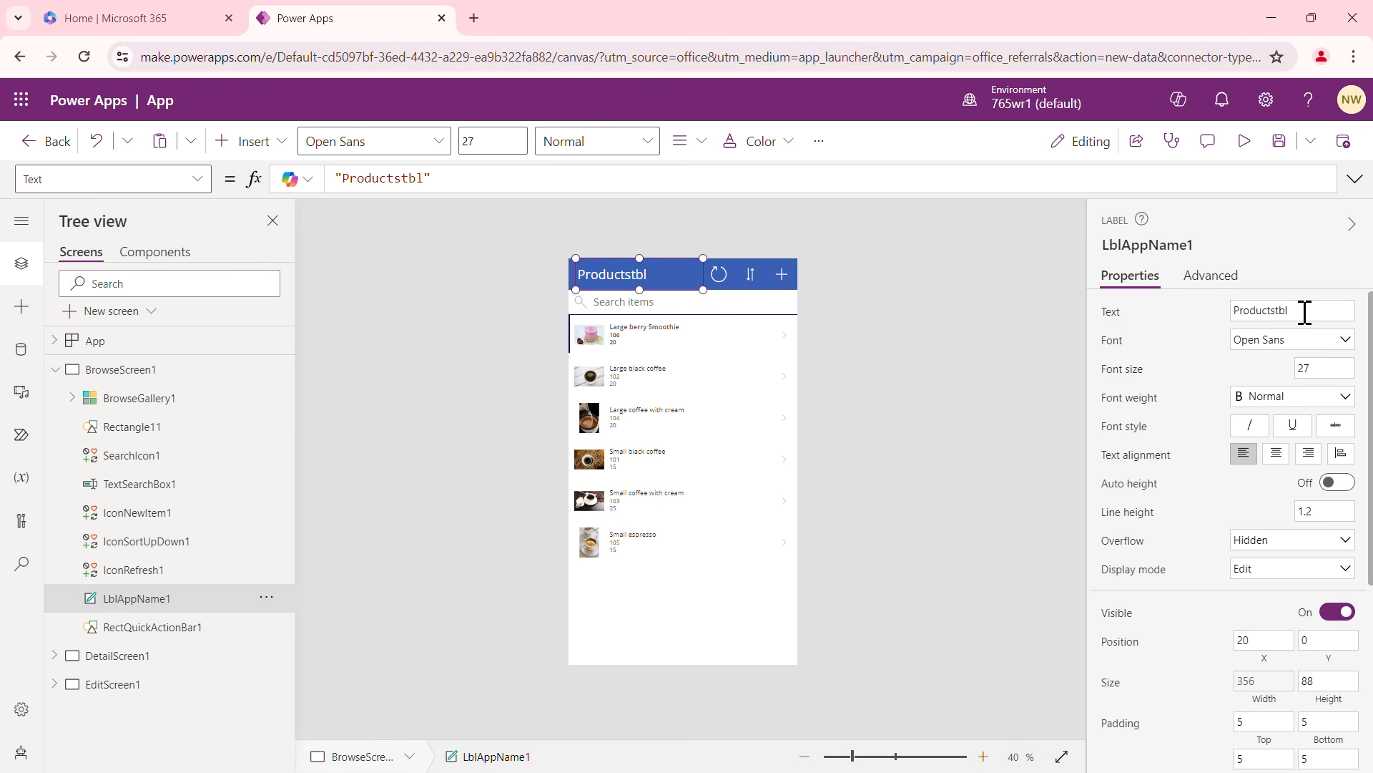
left_click_drag(1303, 309, 1225, 314)
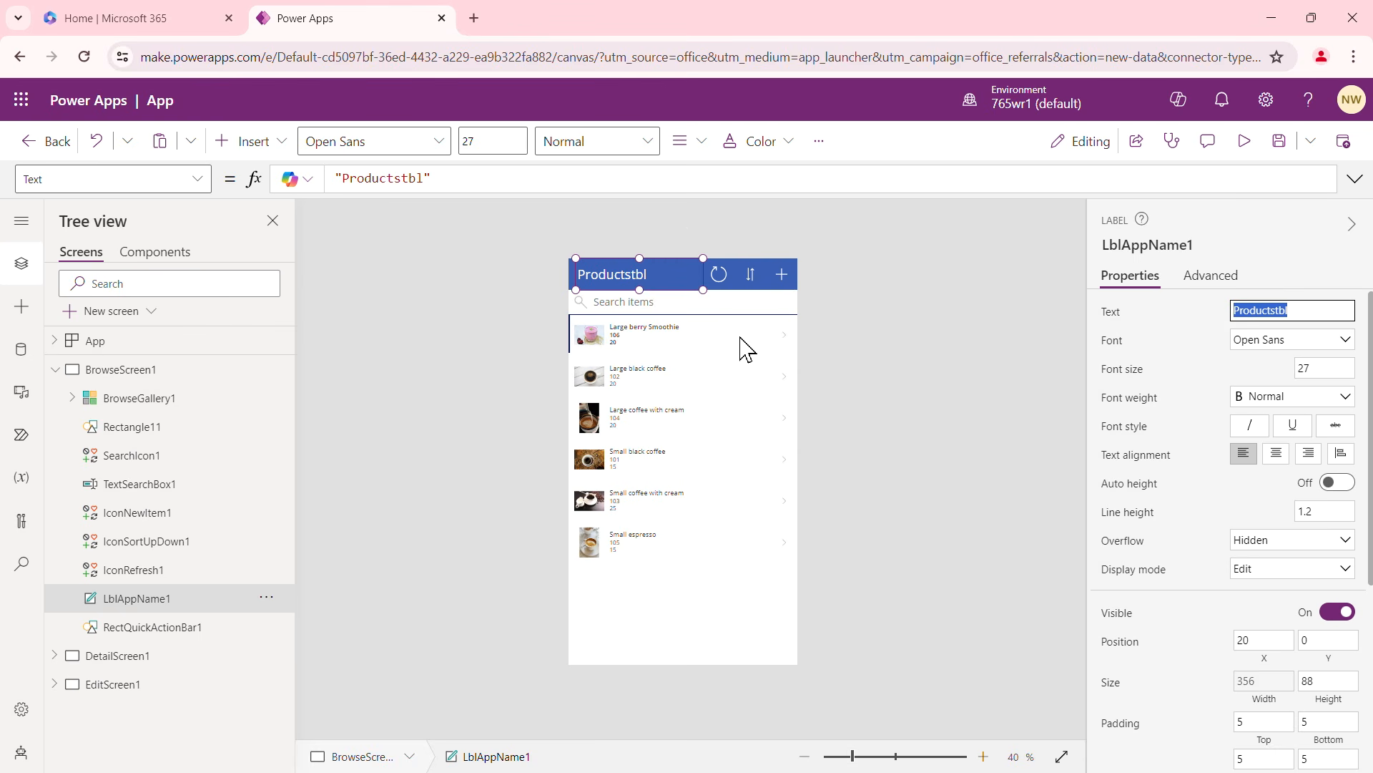
left_click(761, 350)
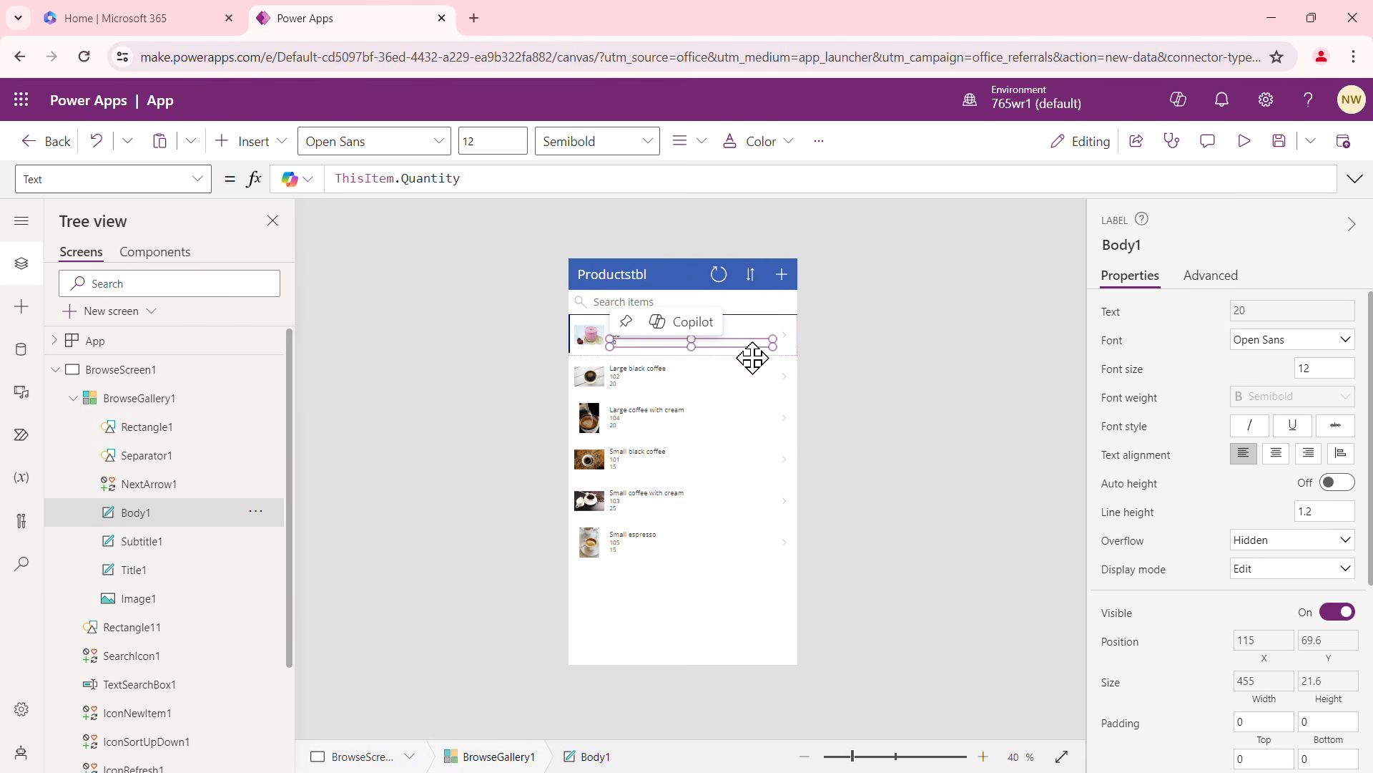
left_click(715, 565)
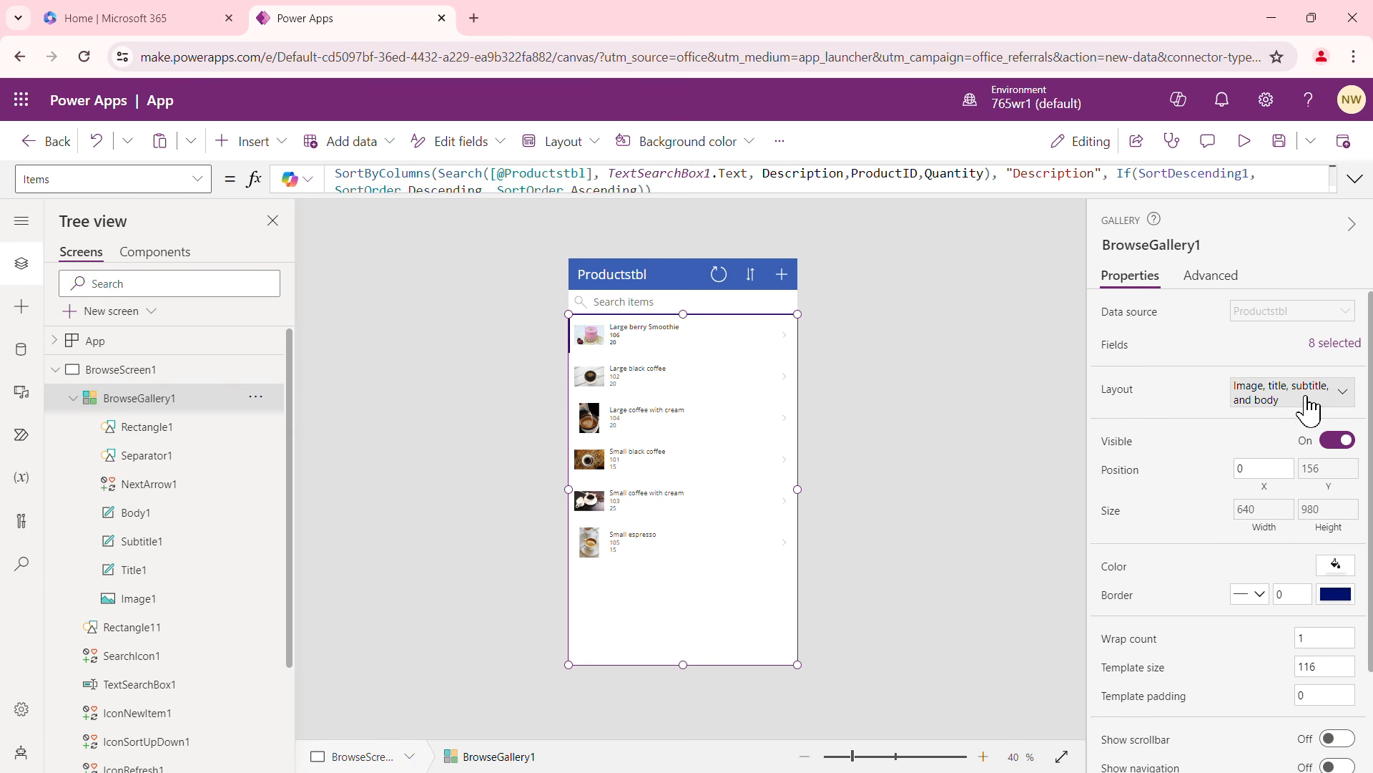
left_click(1342, 392)
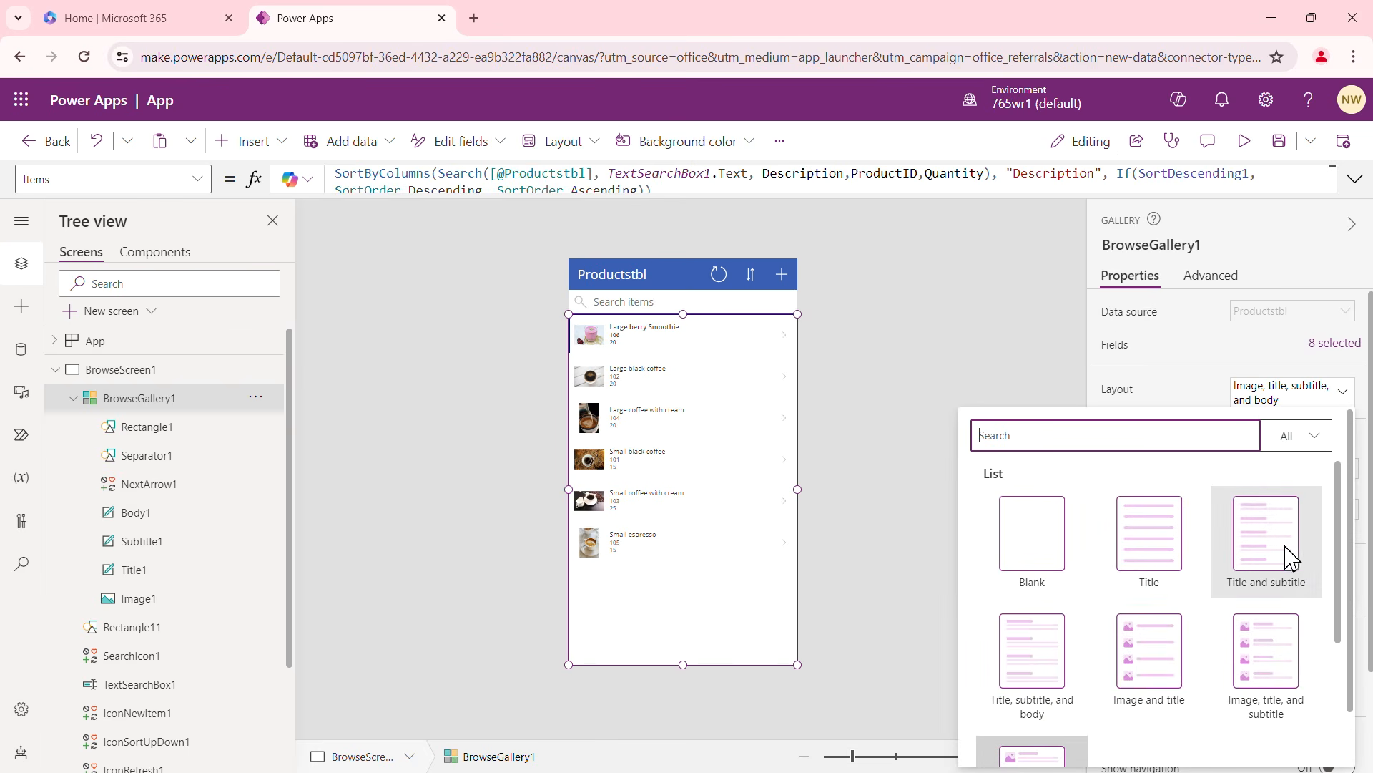
scroll(1342, 504, "down", 4)
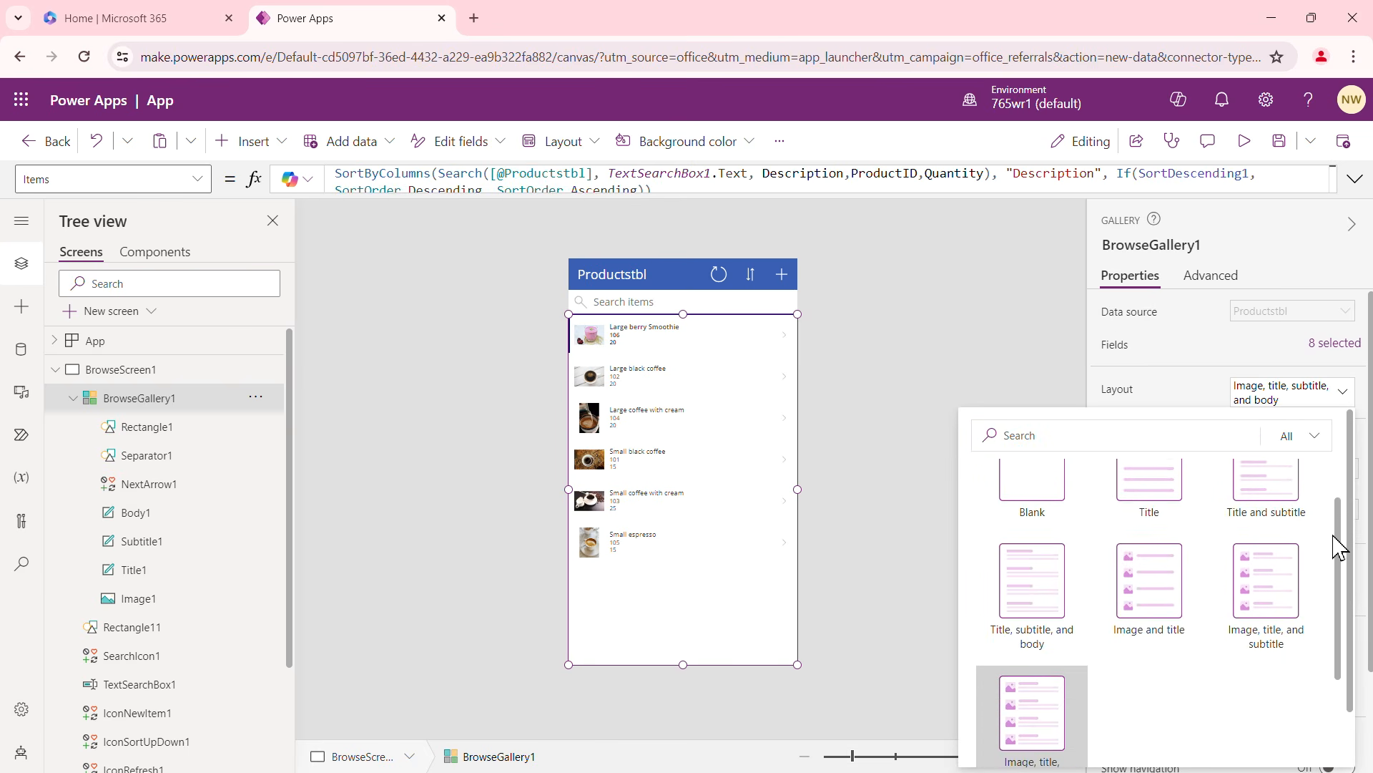
left_click(1335, 344)
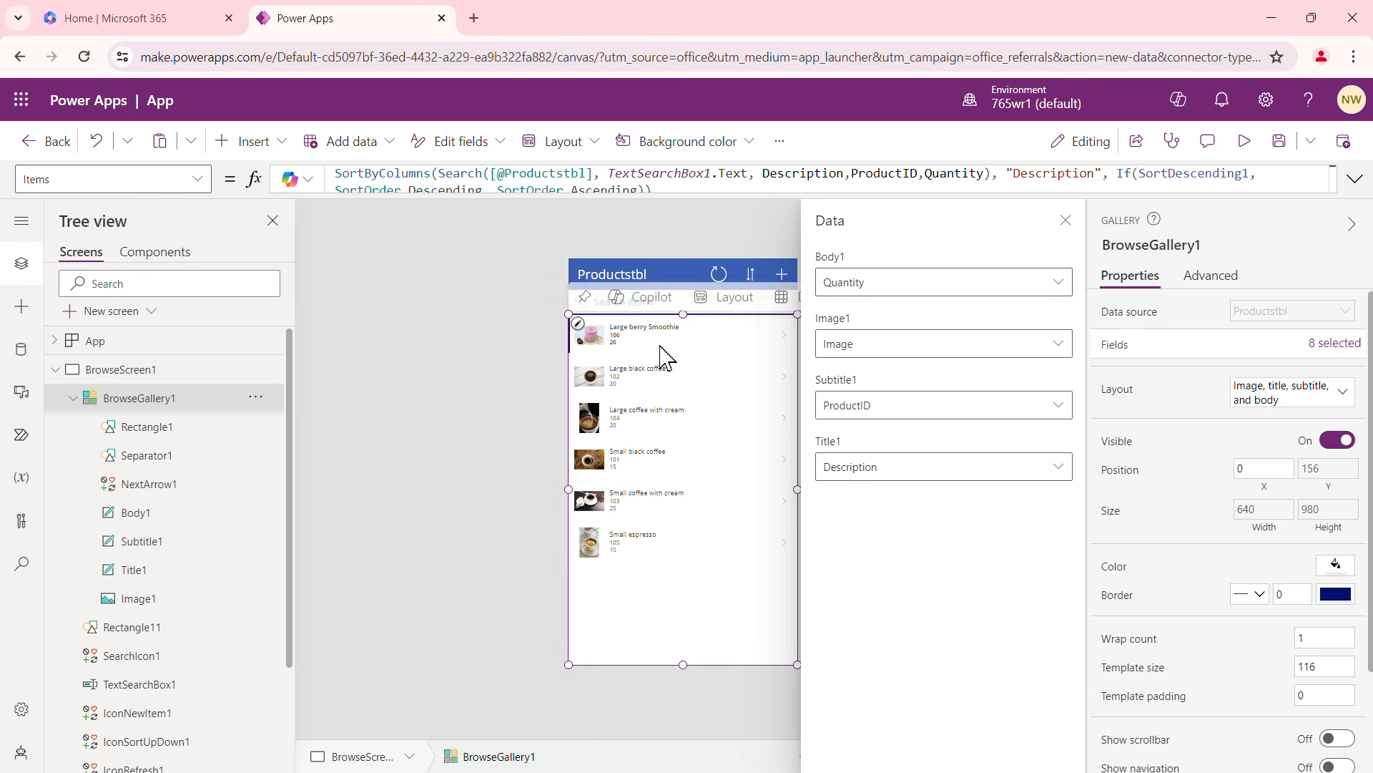
left_click(1066, 221)
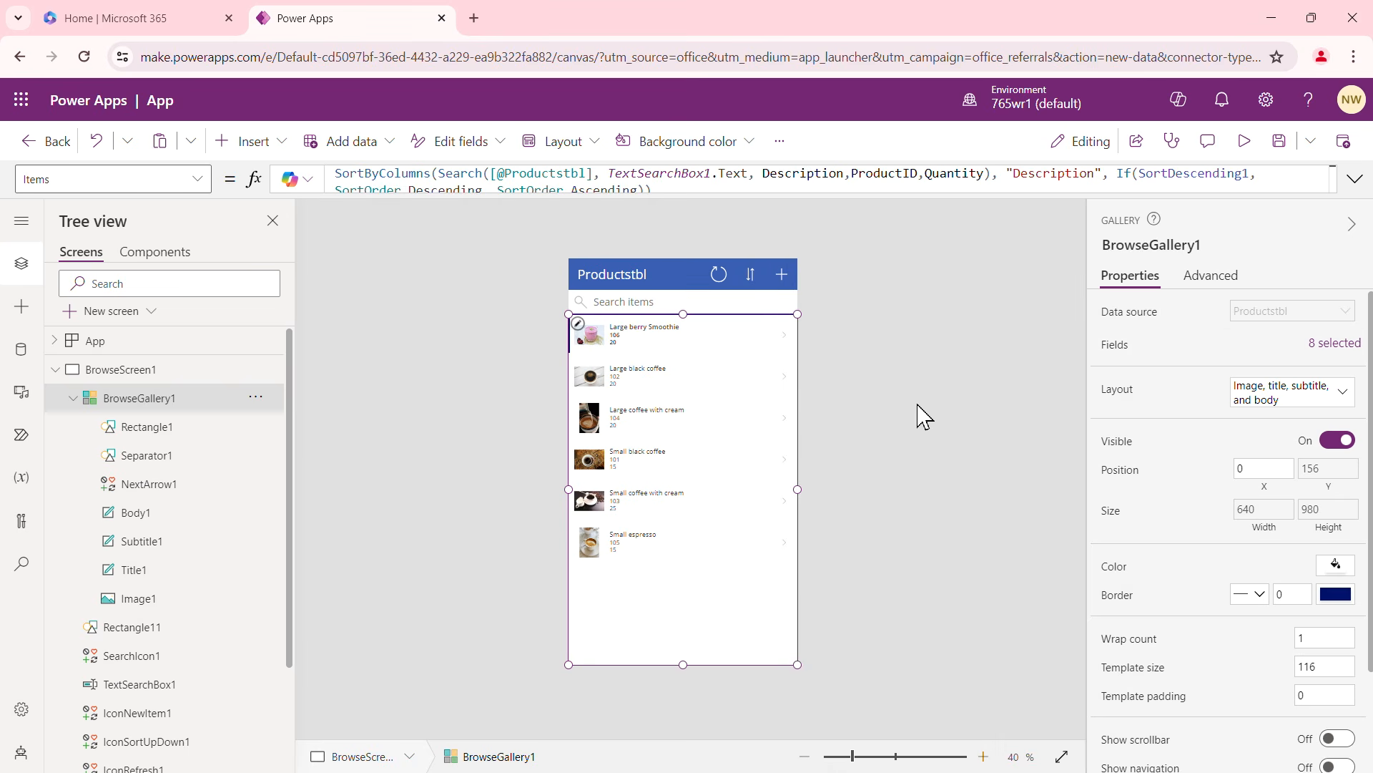
Read the full Items formula of BrowseGallery1 in the expanded formula bar, and return to BrowseScreen1
left_click(485, 175)
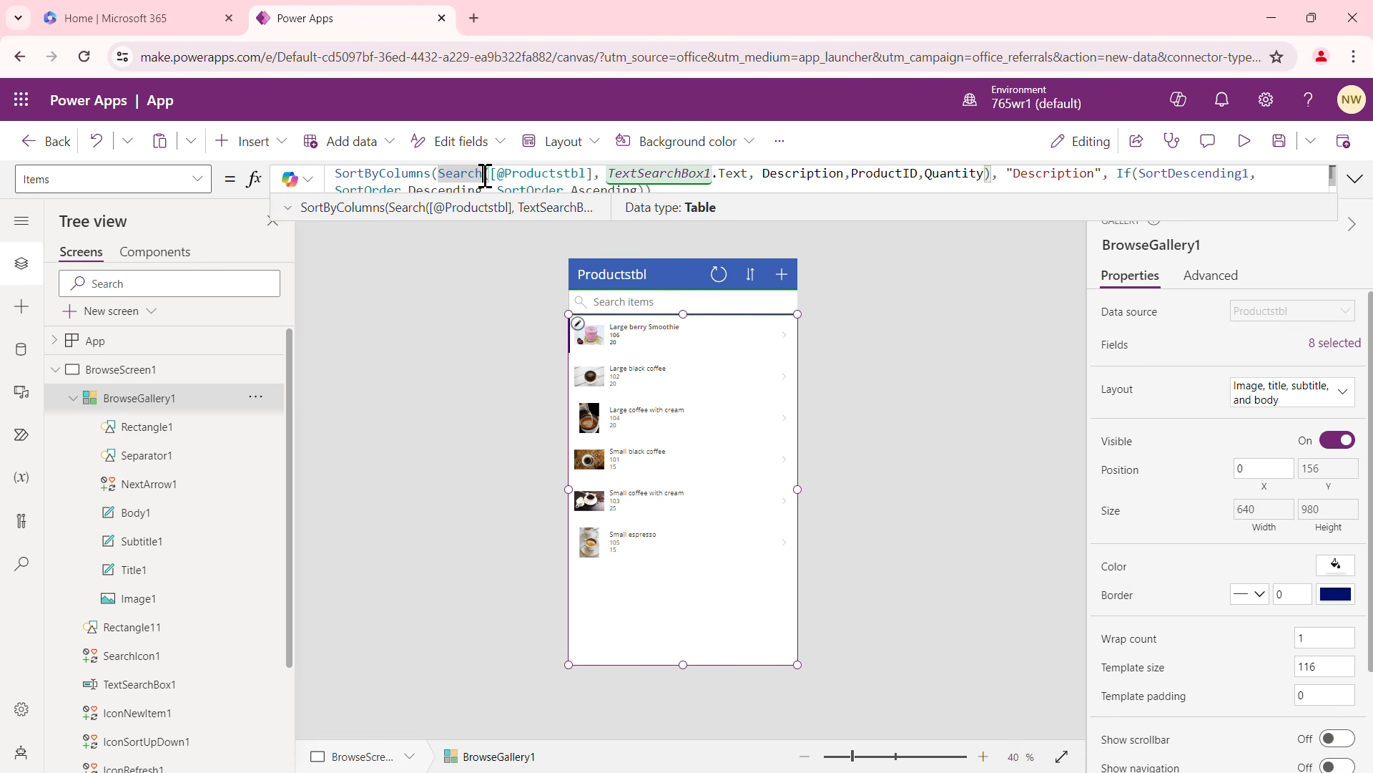
left_click(1349, 182)
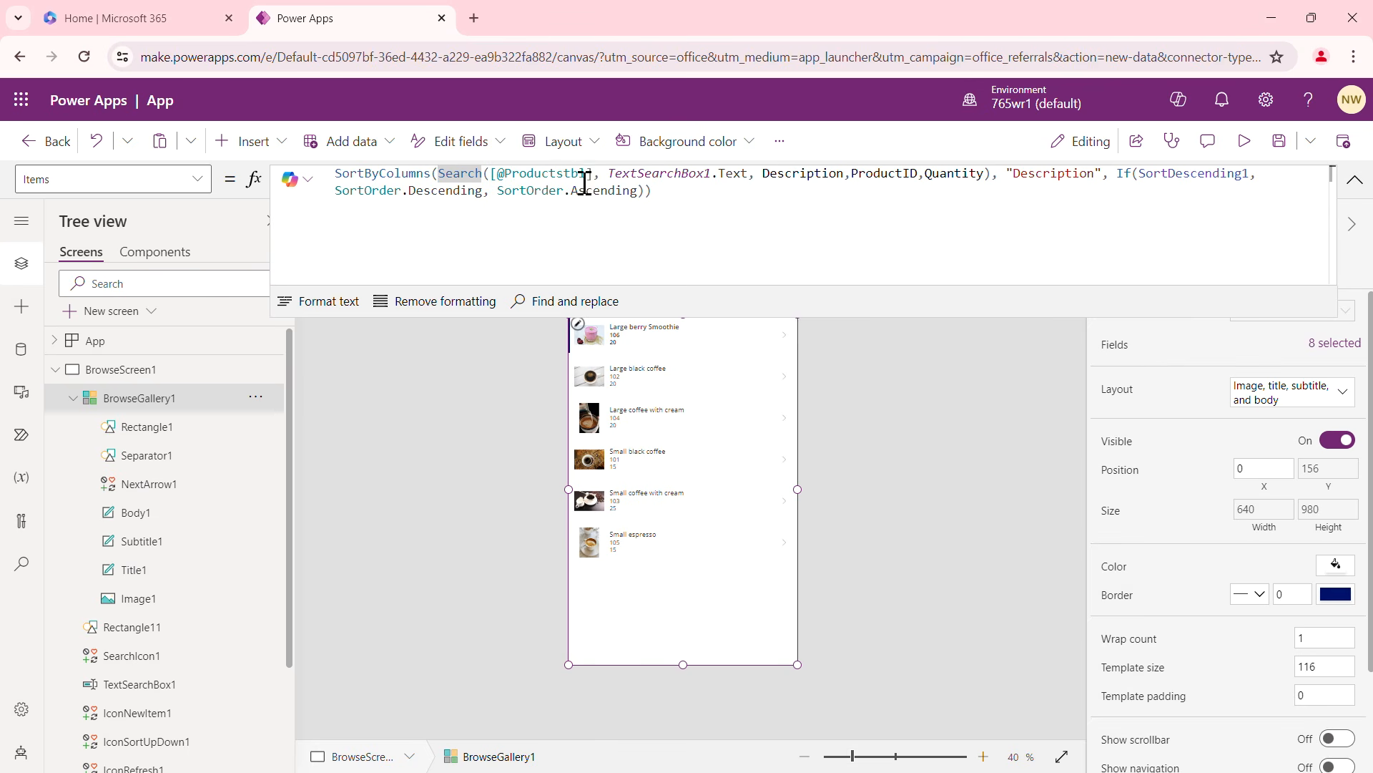
left_click(1355, 188)
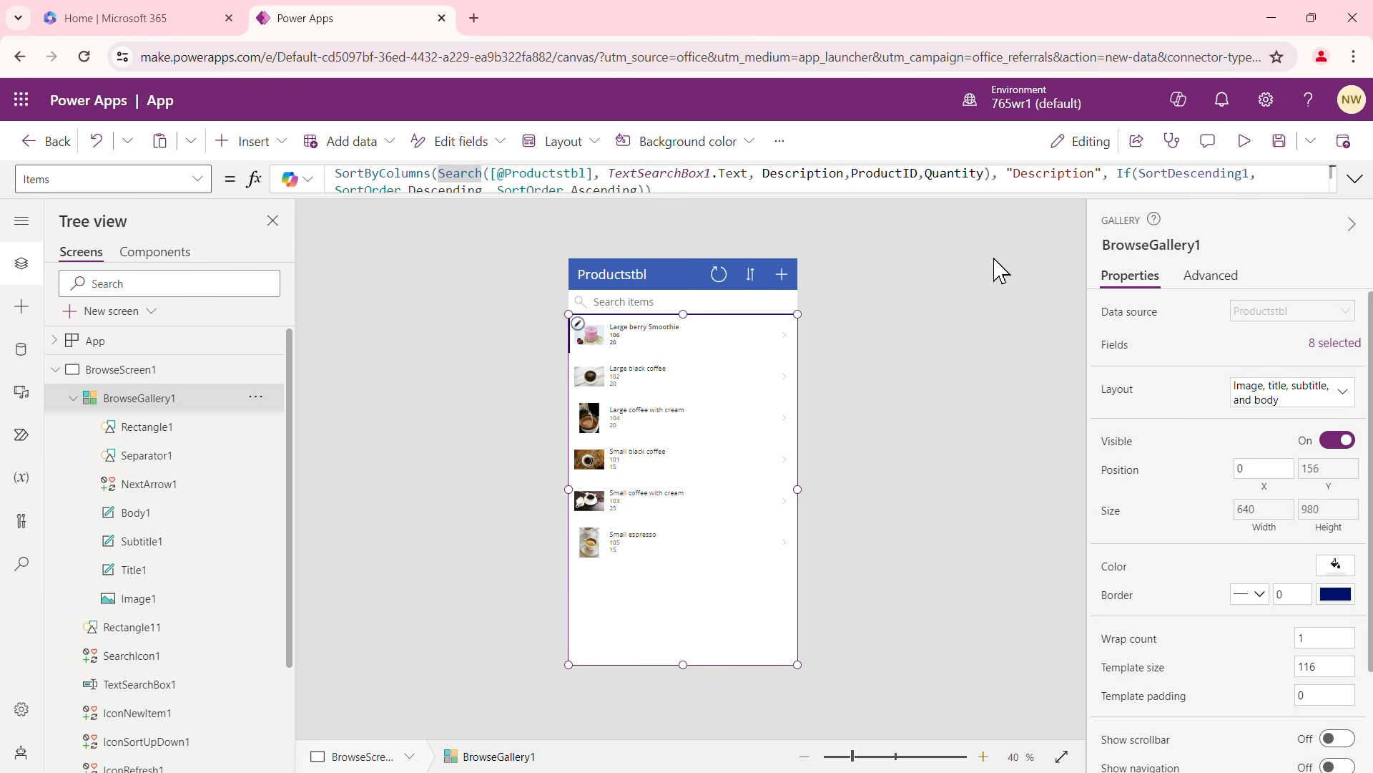
left_click(1009, 350)
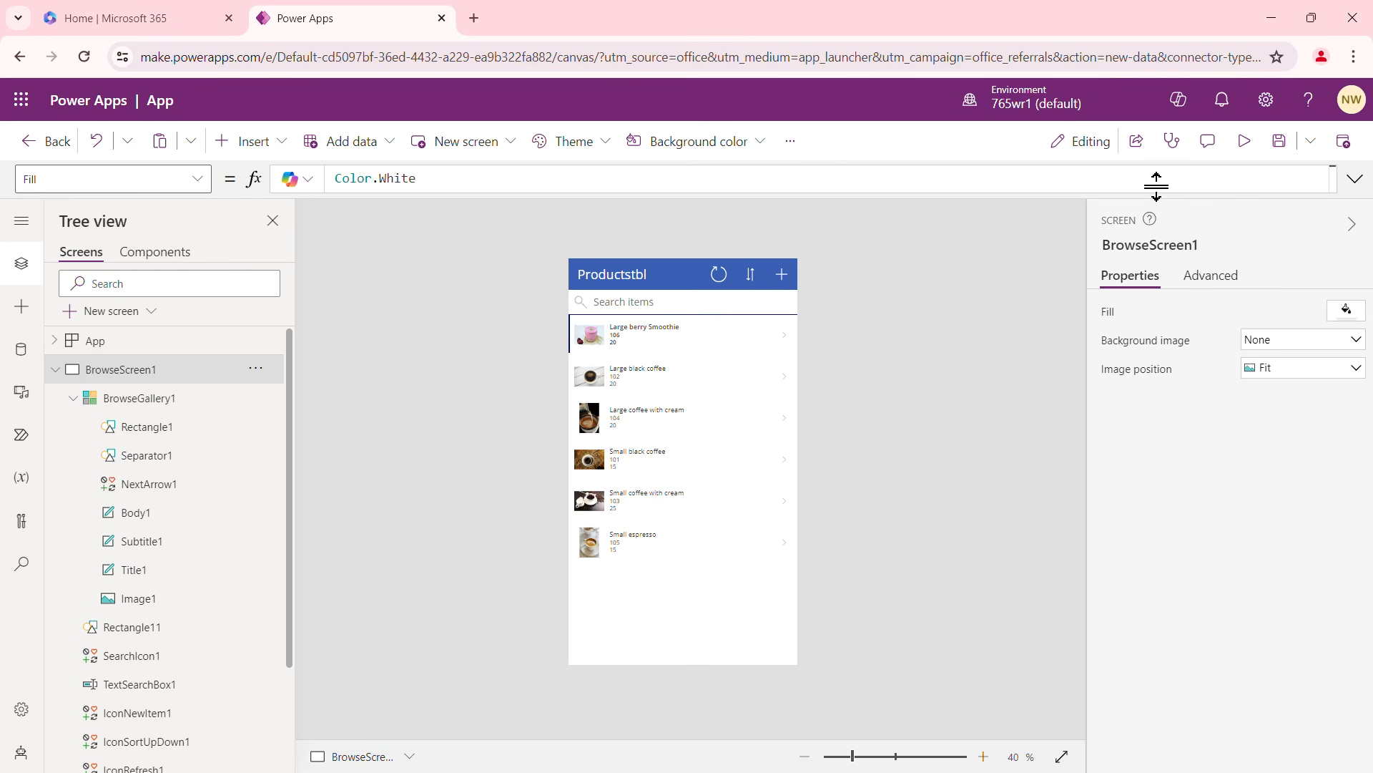
Save the app under the name Cafe Productsv1
left_click(1280, 146)
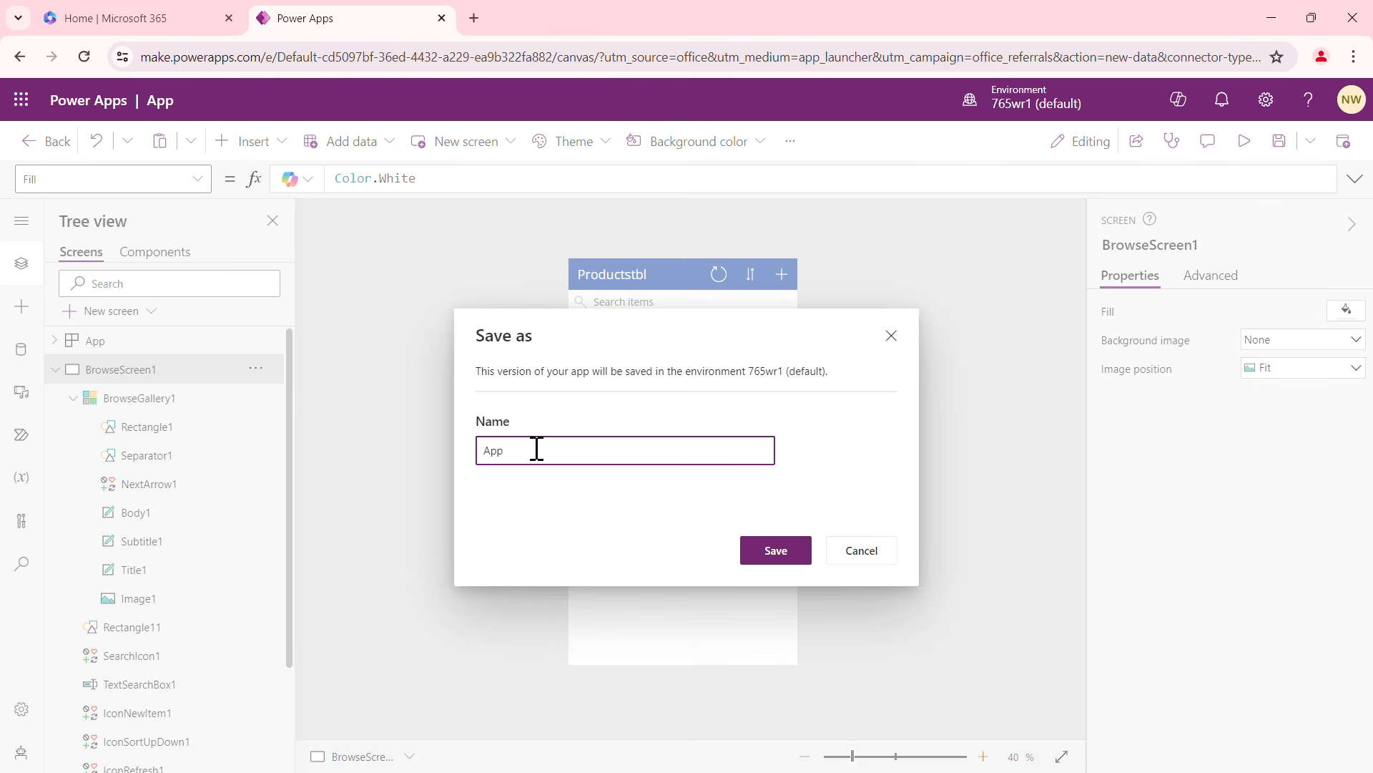
left_click_drag(537, 446, 463, 453)
type("Products")
type("v")
type("Cafe")
left_click(783, 552)
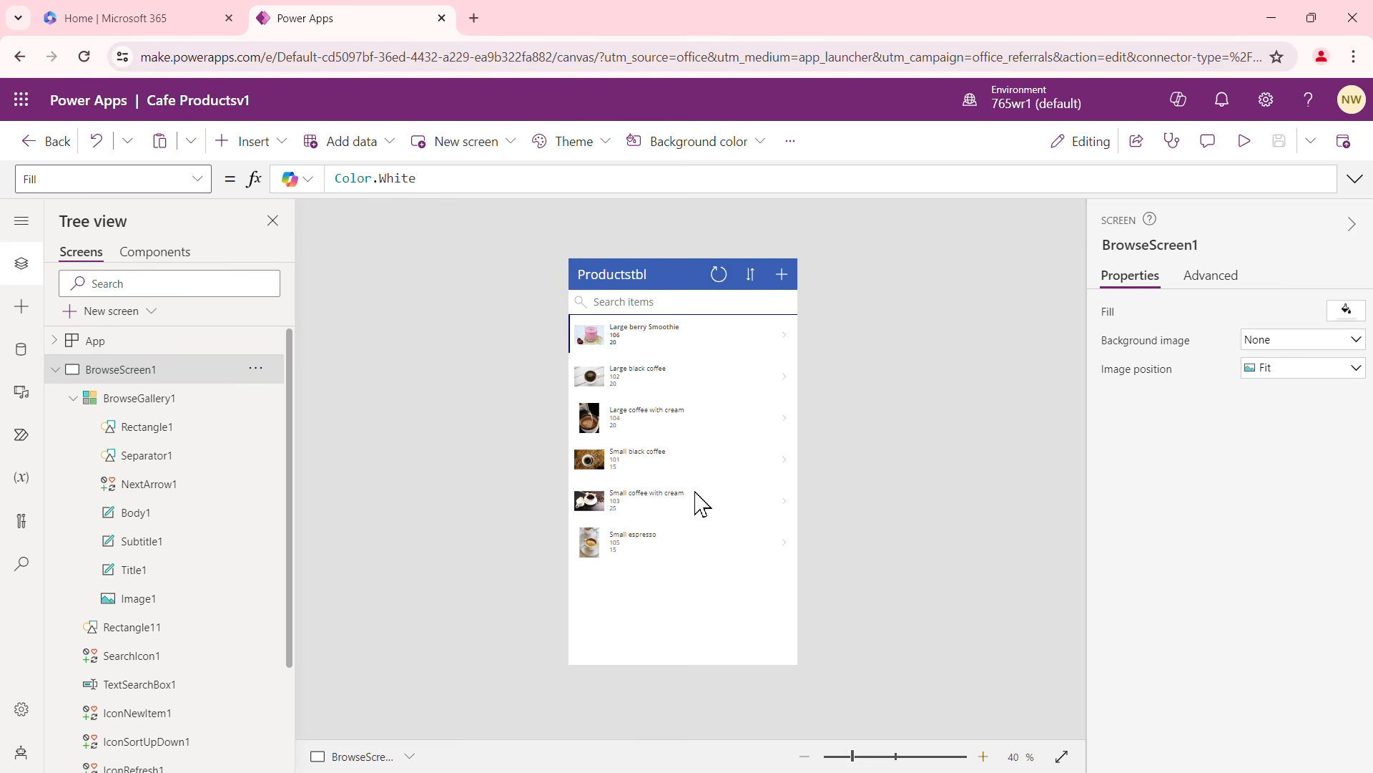
Leave the app editor and go to the list of own apps
left_click(684, 608)
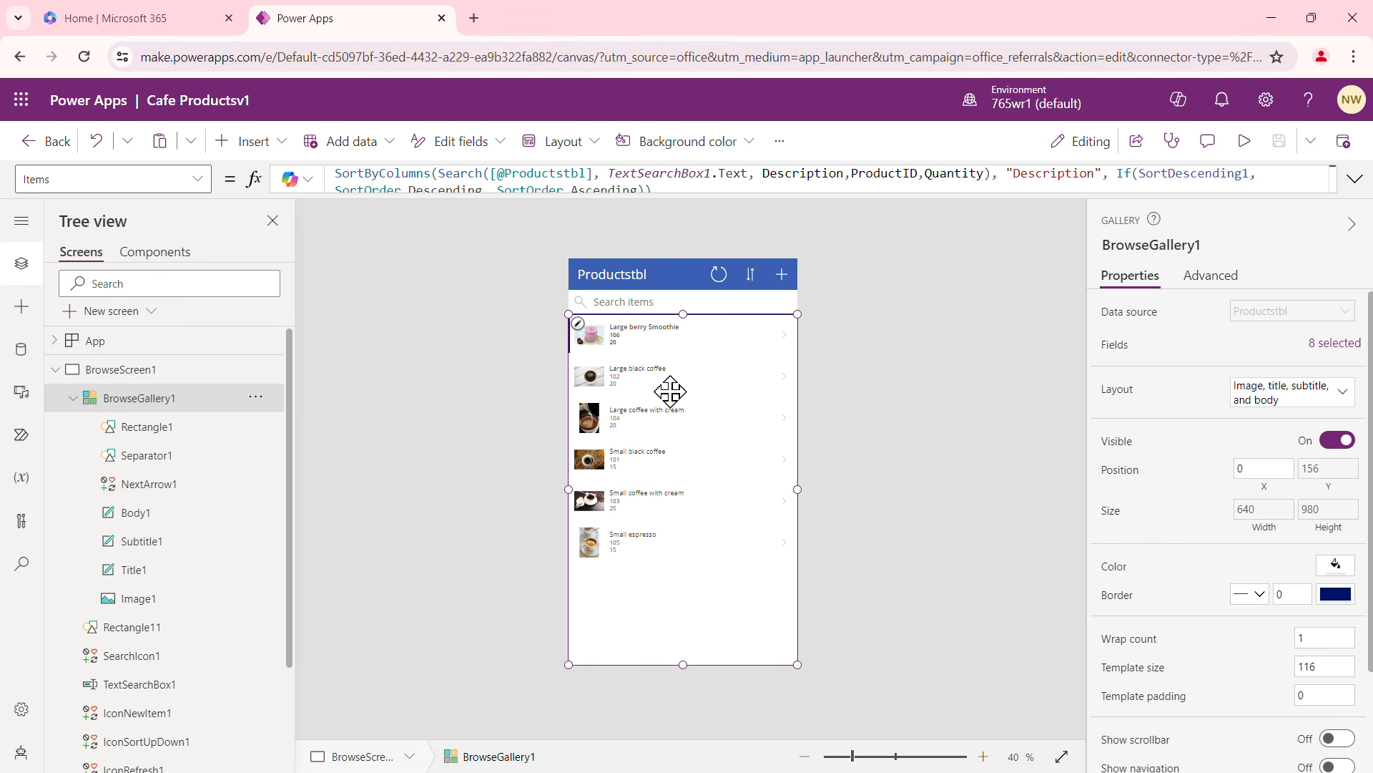
left_click(49, 141)
left_click(744, 498)
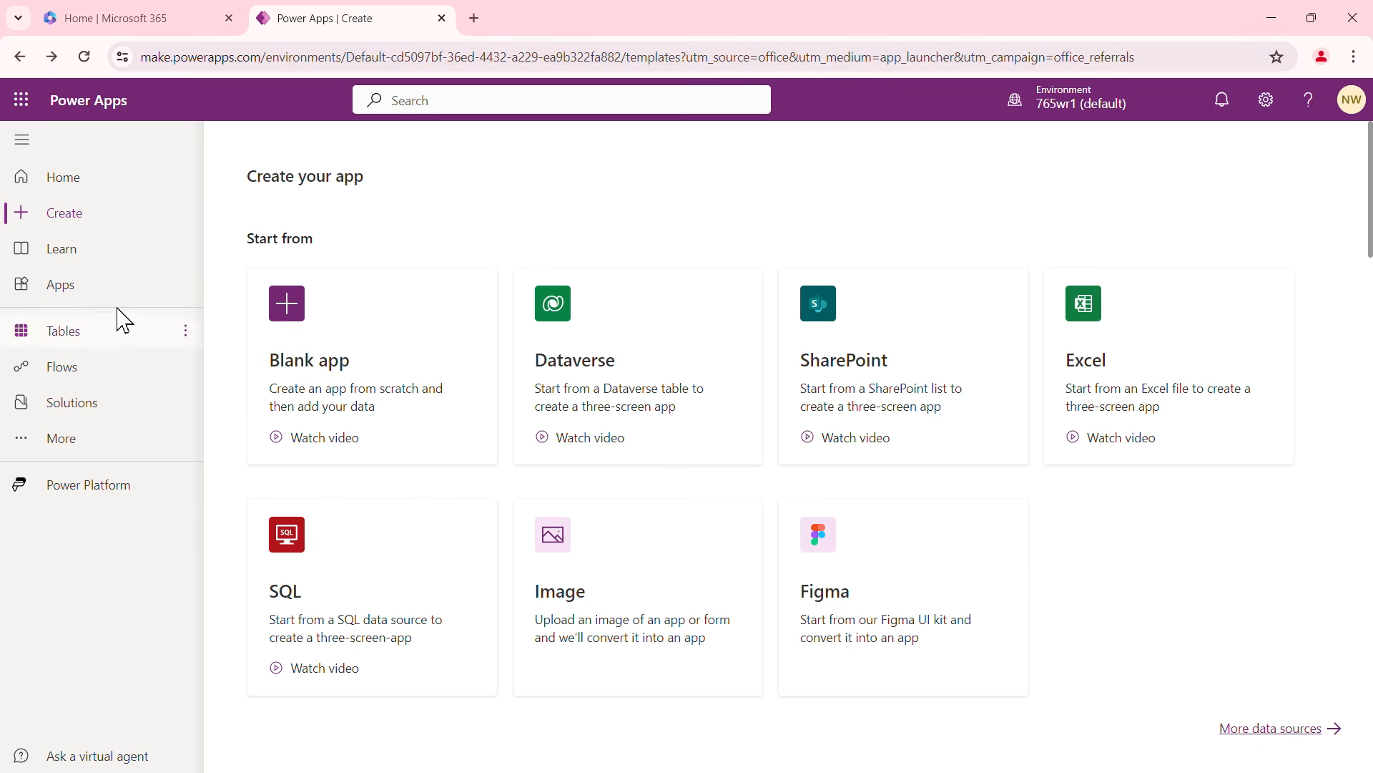
left_click(63, 290)
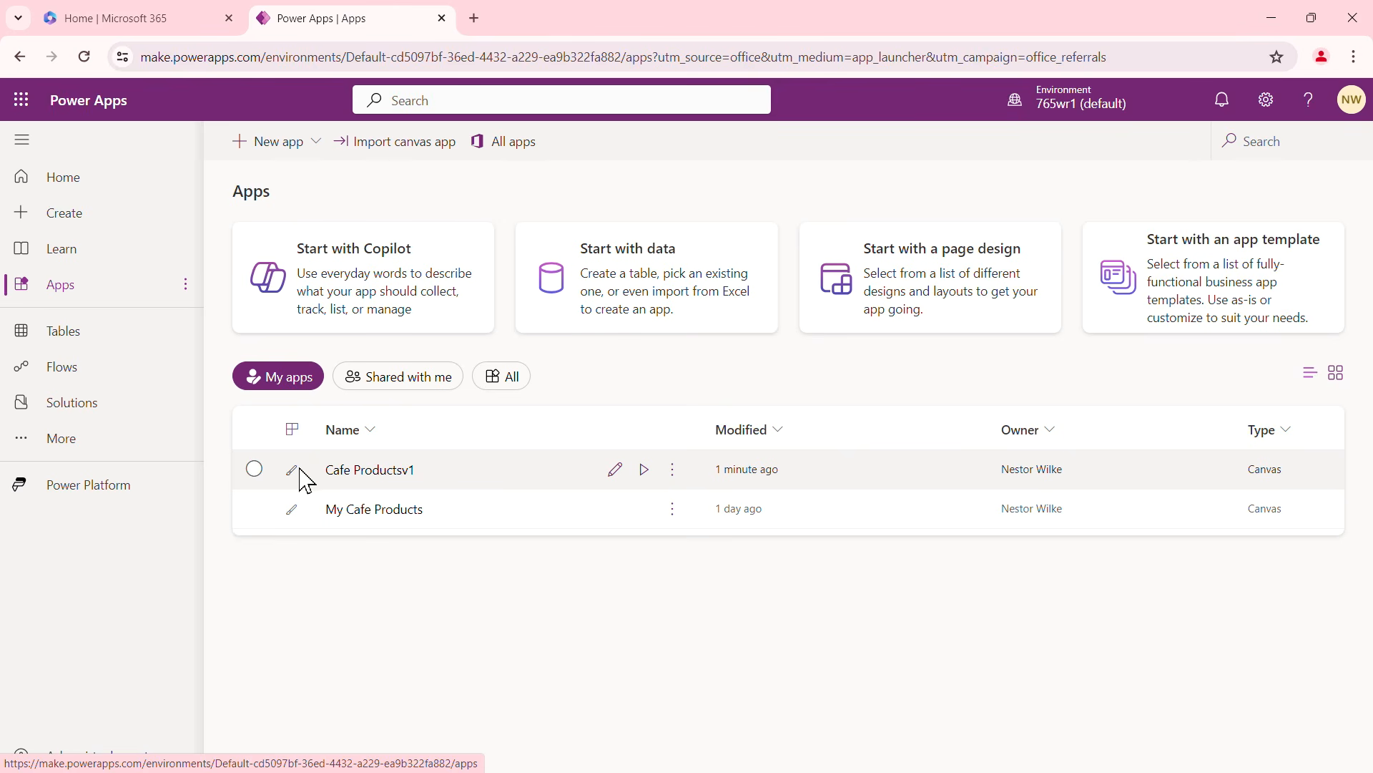
Run the Cafe Productsv1 app and show its sharing options
left_click(644, 471)
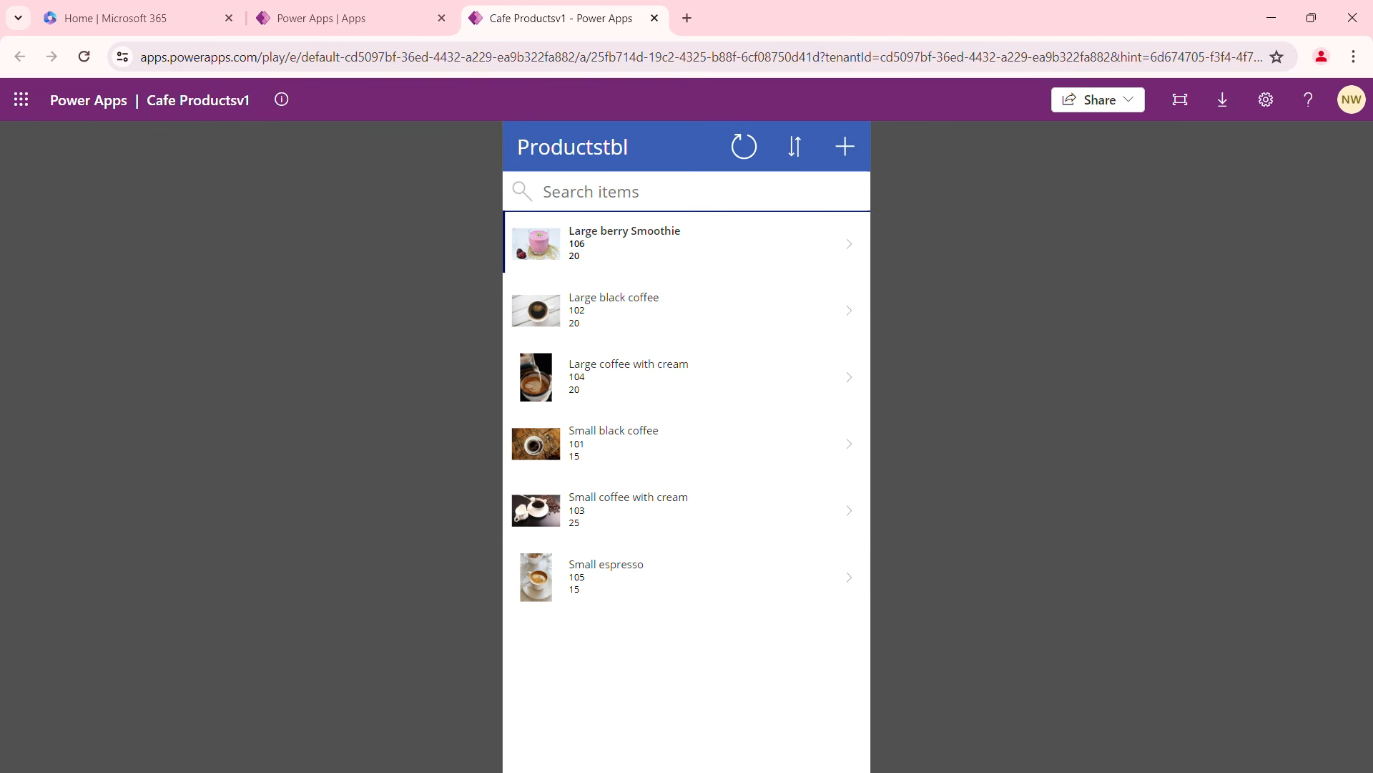
left_click(1136, 108)
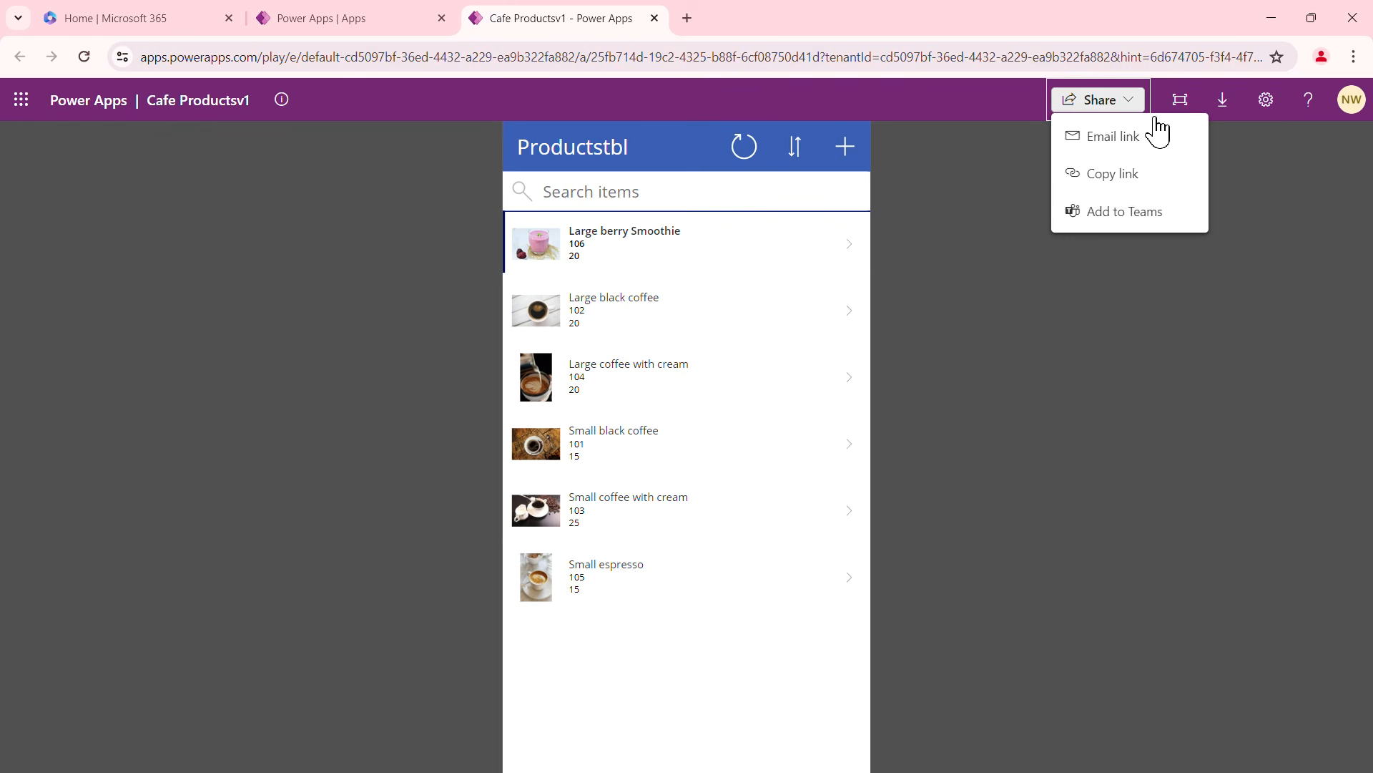
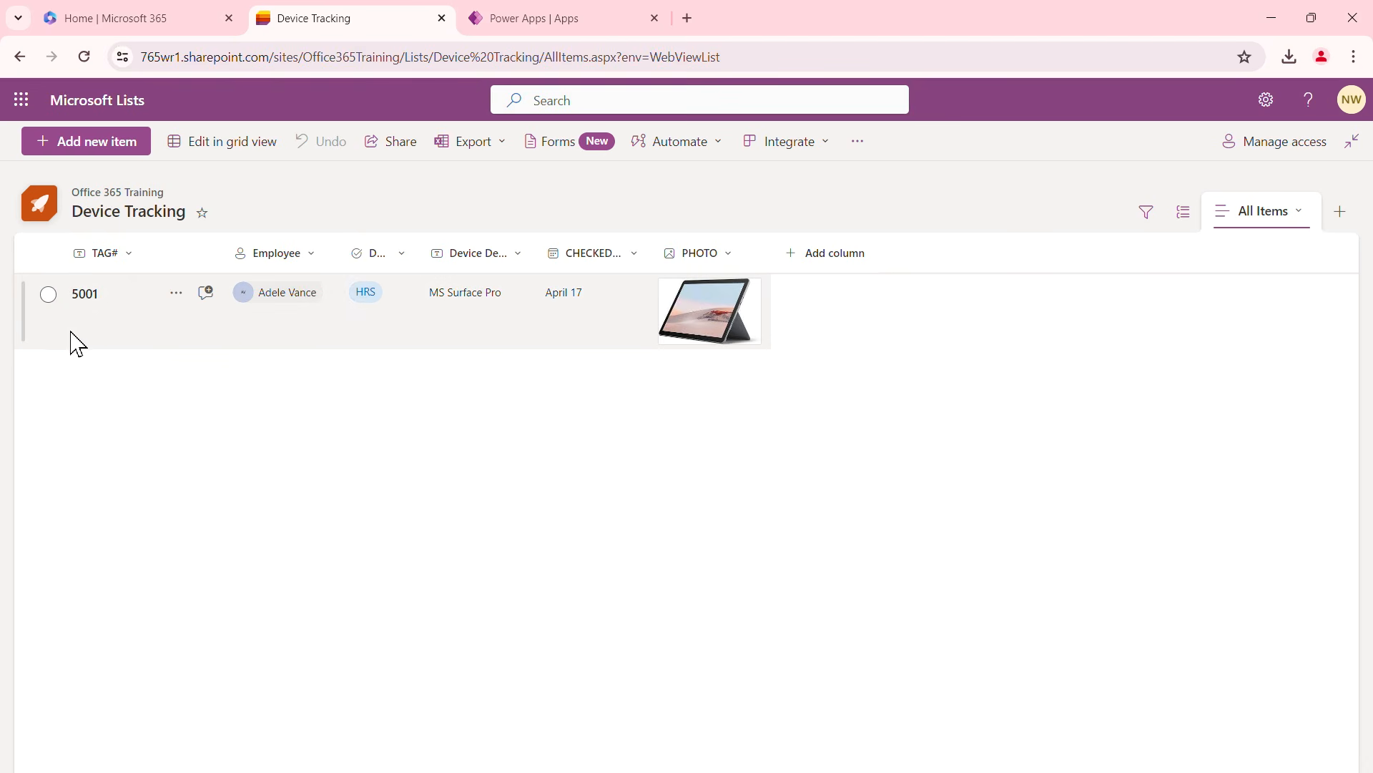
Start a new item in the Device Tracking list in Microsoft Lists with TAG# 5002, and choose the employee
left_click(91, 163)
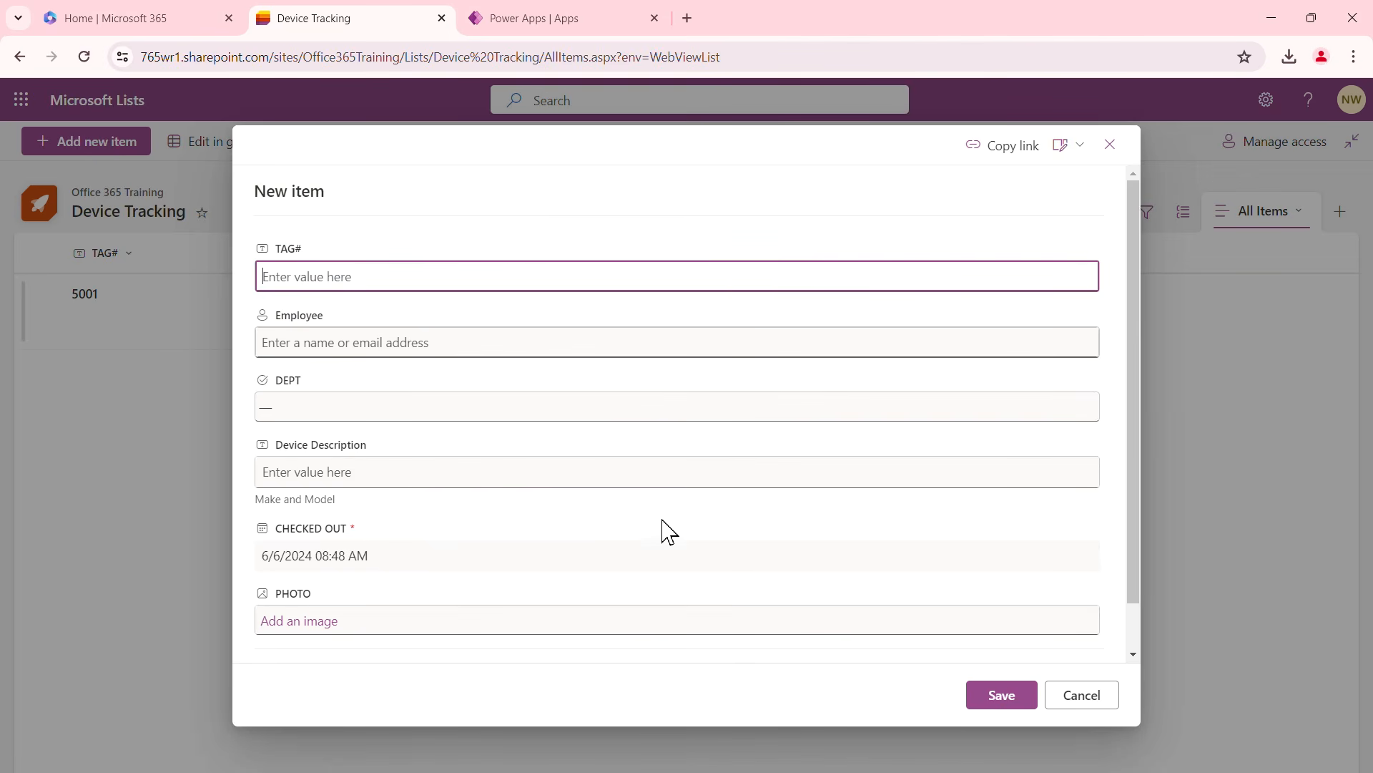
scroll(870, 523, "down", 2)
scroll(871, 520, "up", 2)
type("5002")
left_click(448, 339)
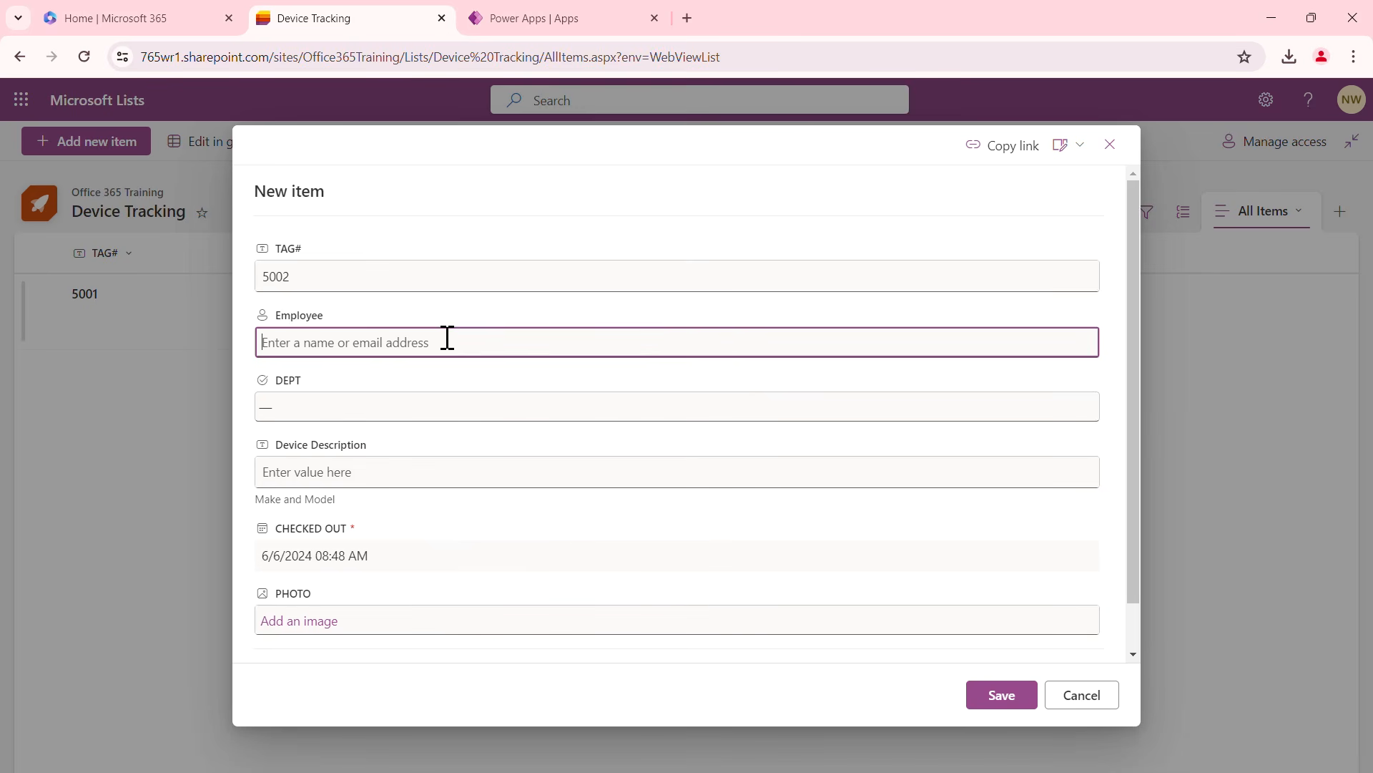
type("gr")
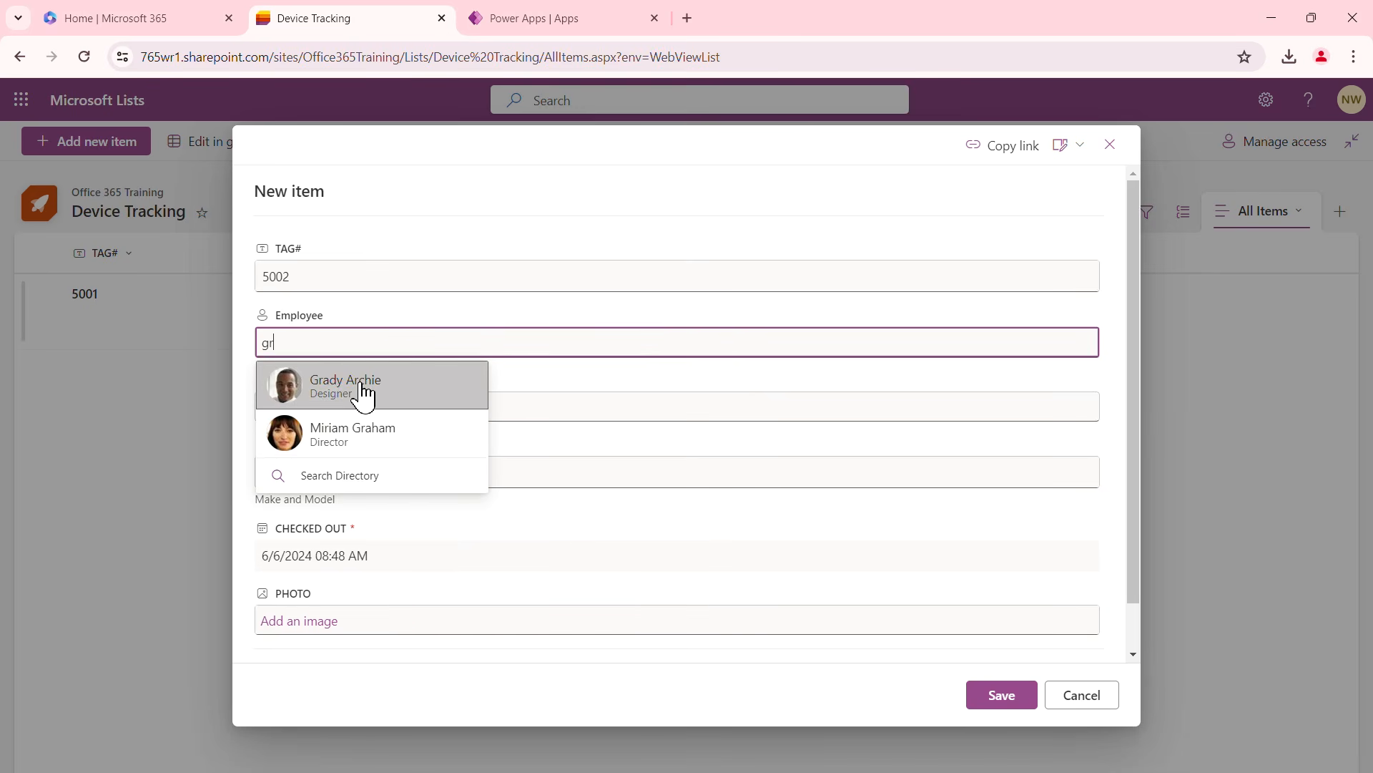
left_click(364, 396)
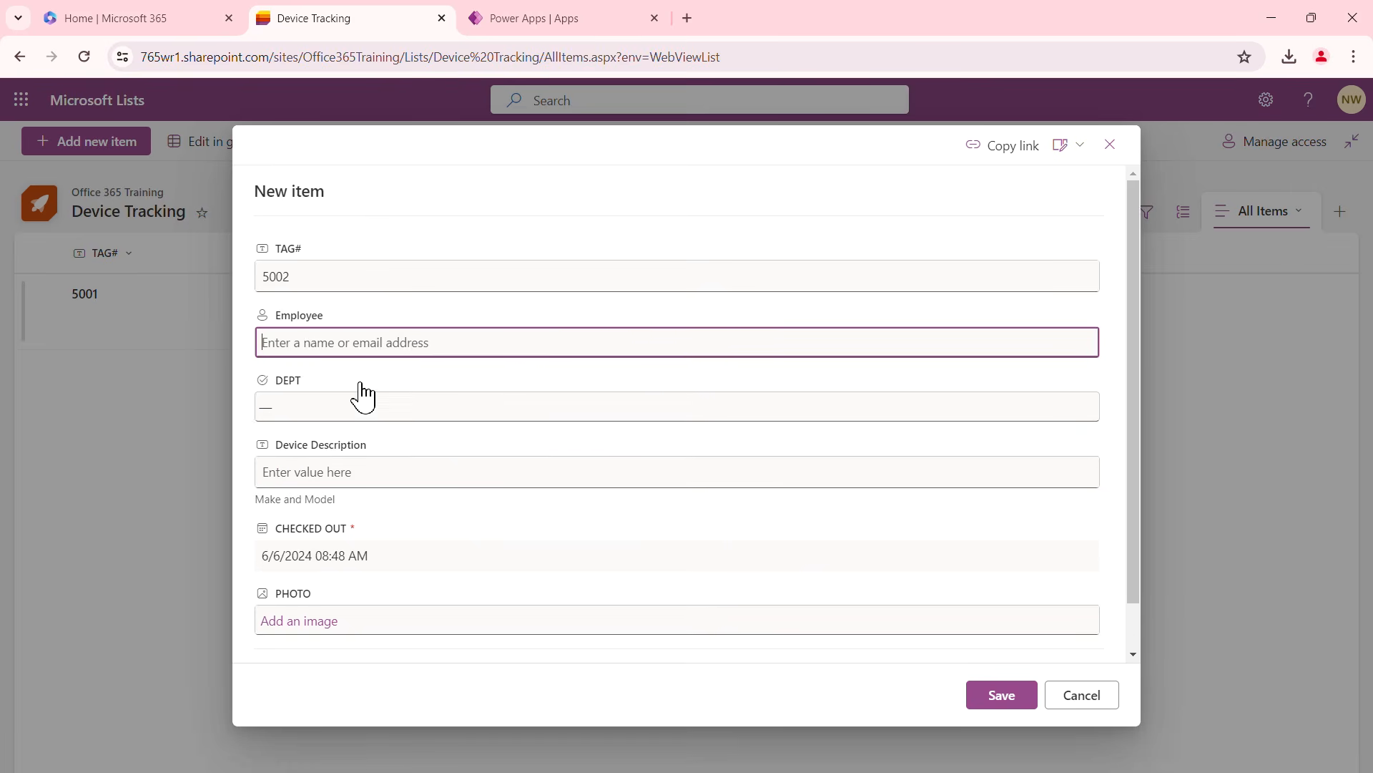
Set the new item's DEPT to ADM and its Device Description to Mojo Phone 2024
left_click(406, 409)
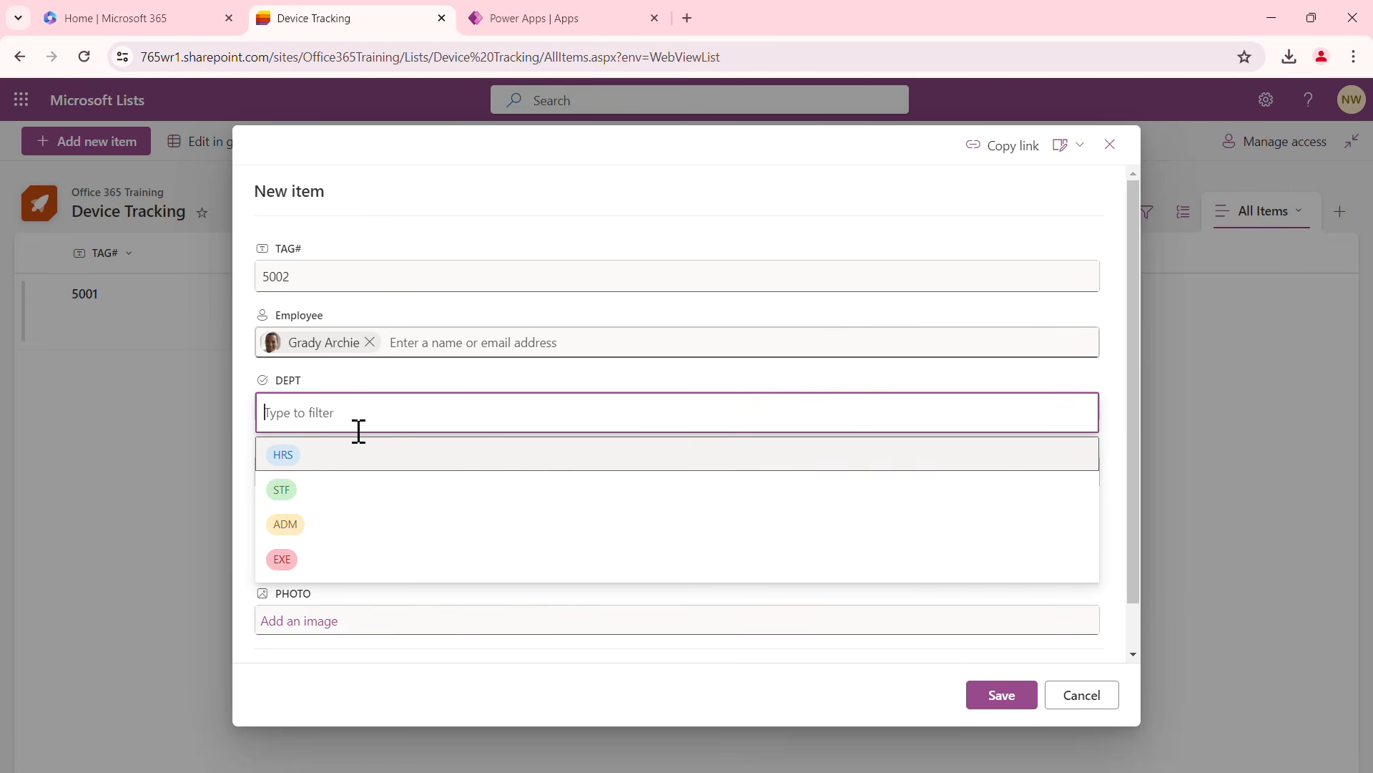
left_click(306, 529)
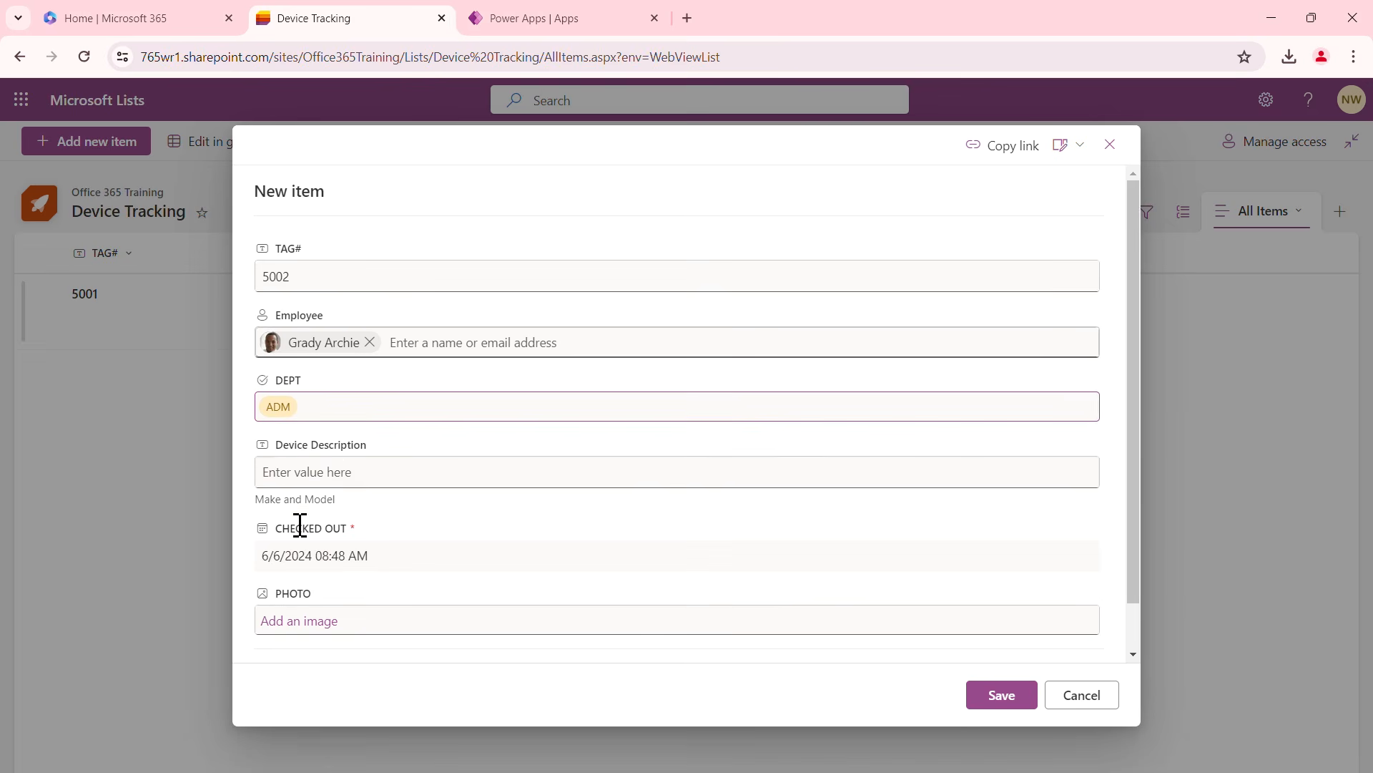
left_click(374, 472)
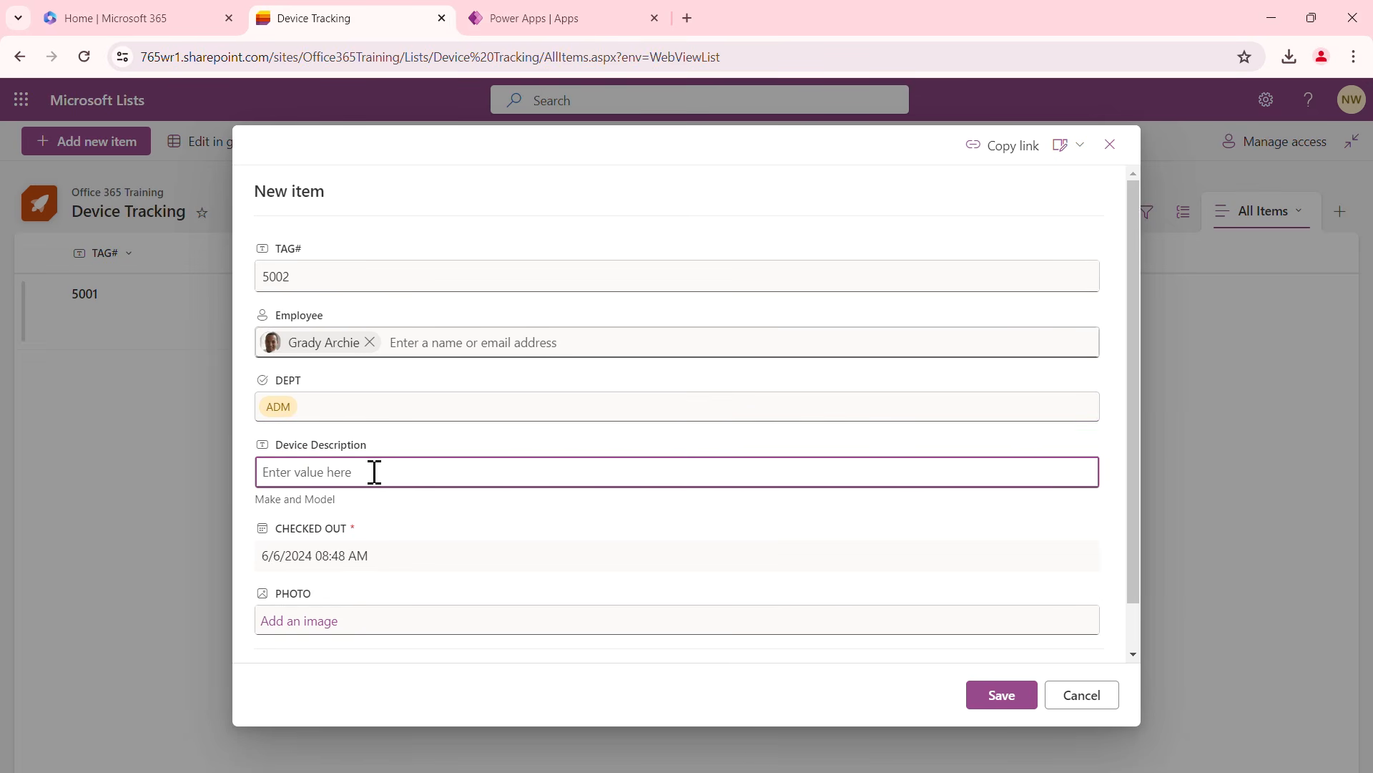
type("Mojo Phone 2024")
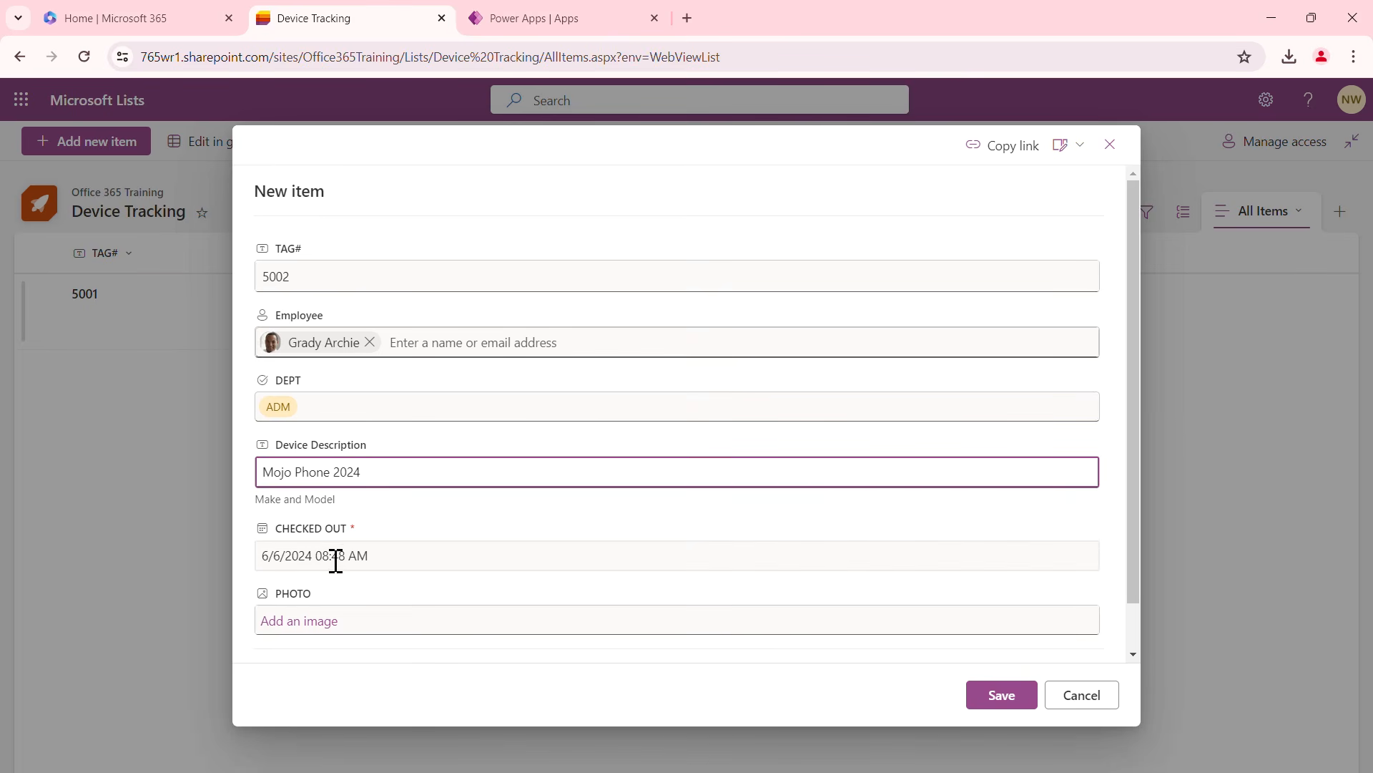
Set the new item's CHECKED OUT date to 6/3/2024, keeping the time at 08:48 AM
left_click(279, 555)
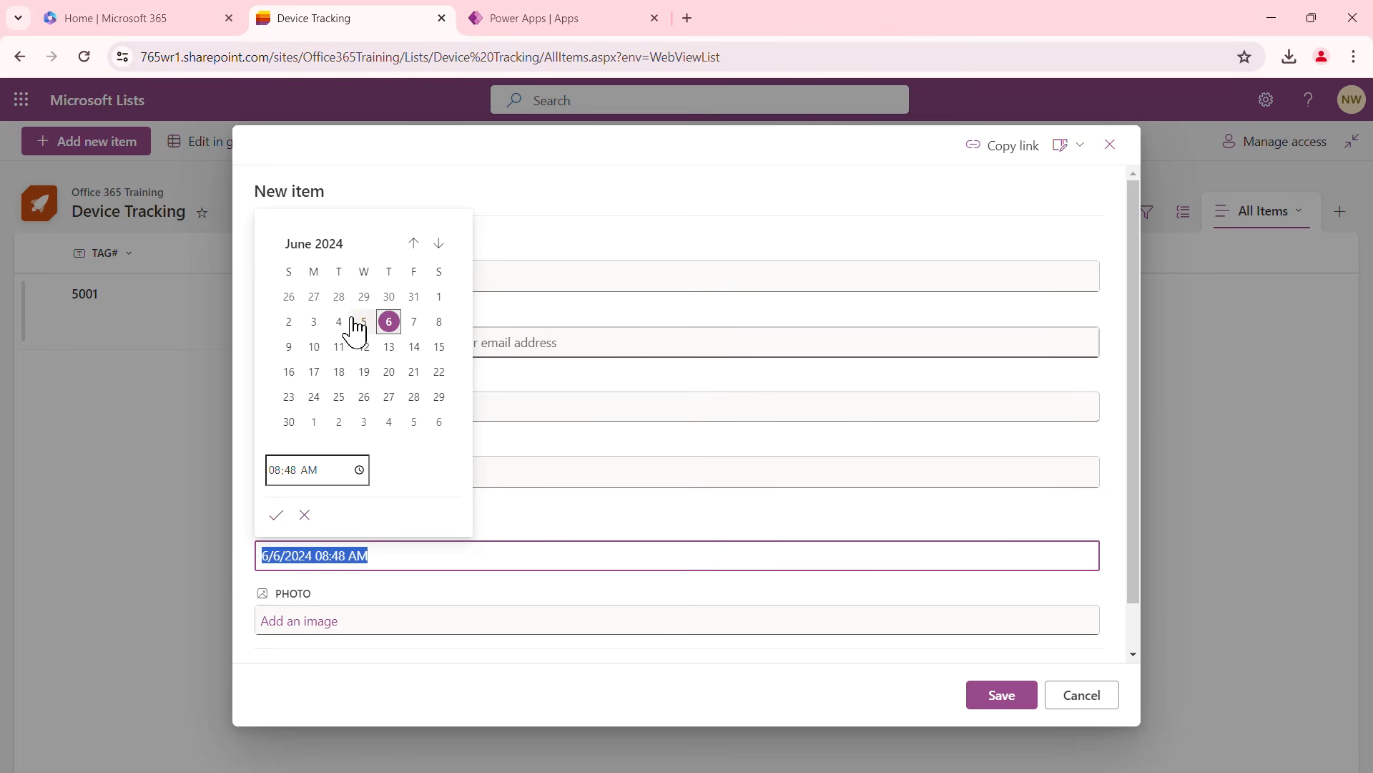
left_click(315, 325)
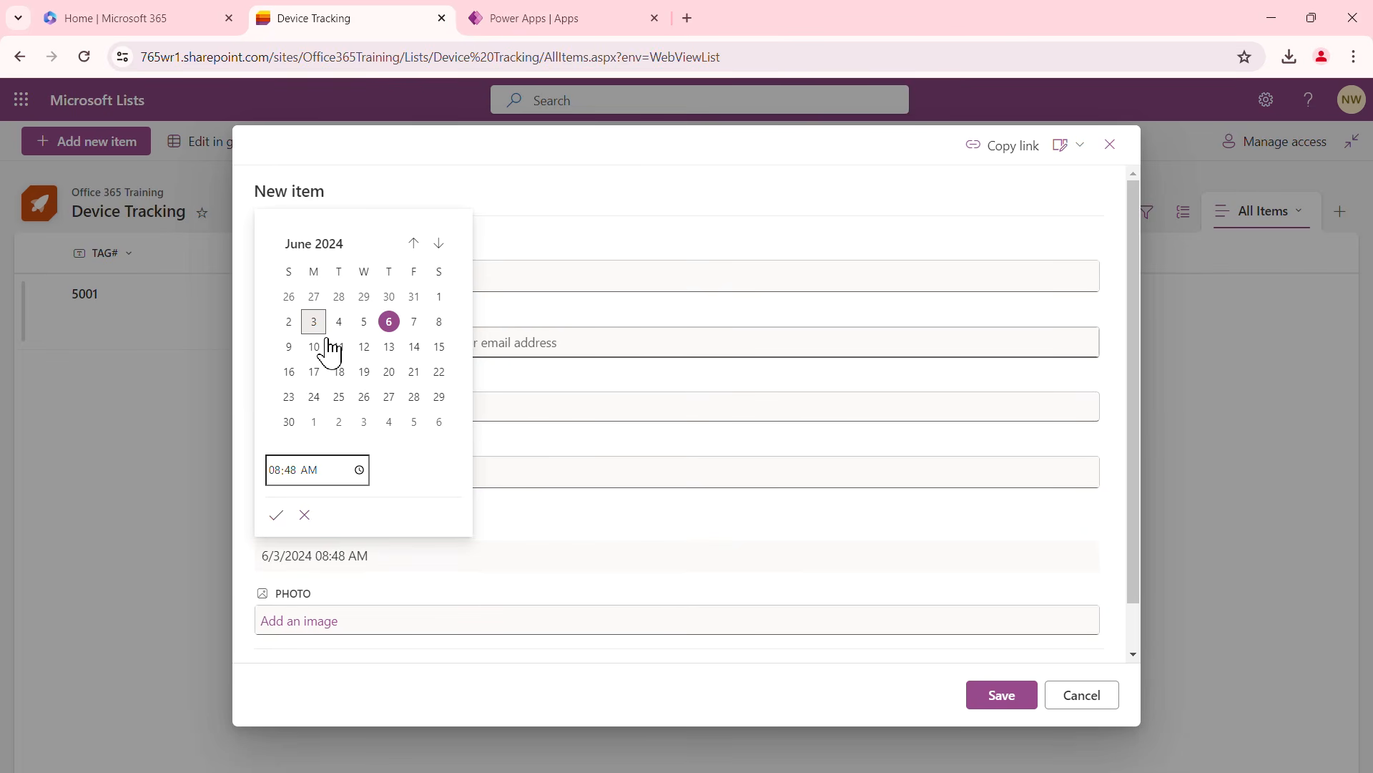
left_click(276, 515)
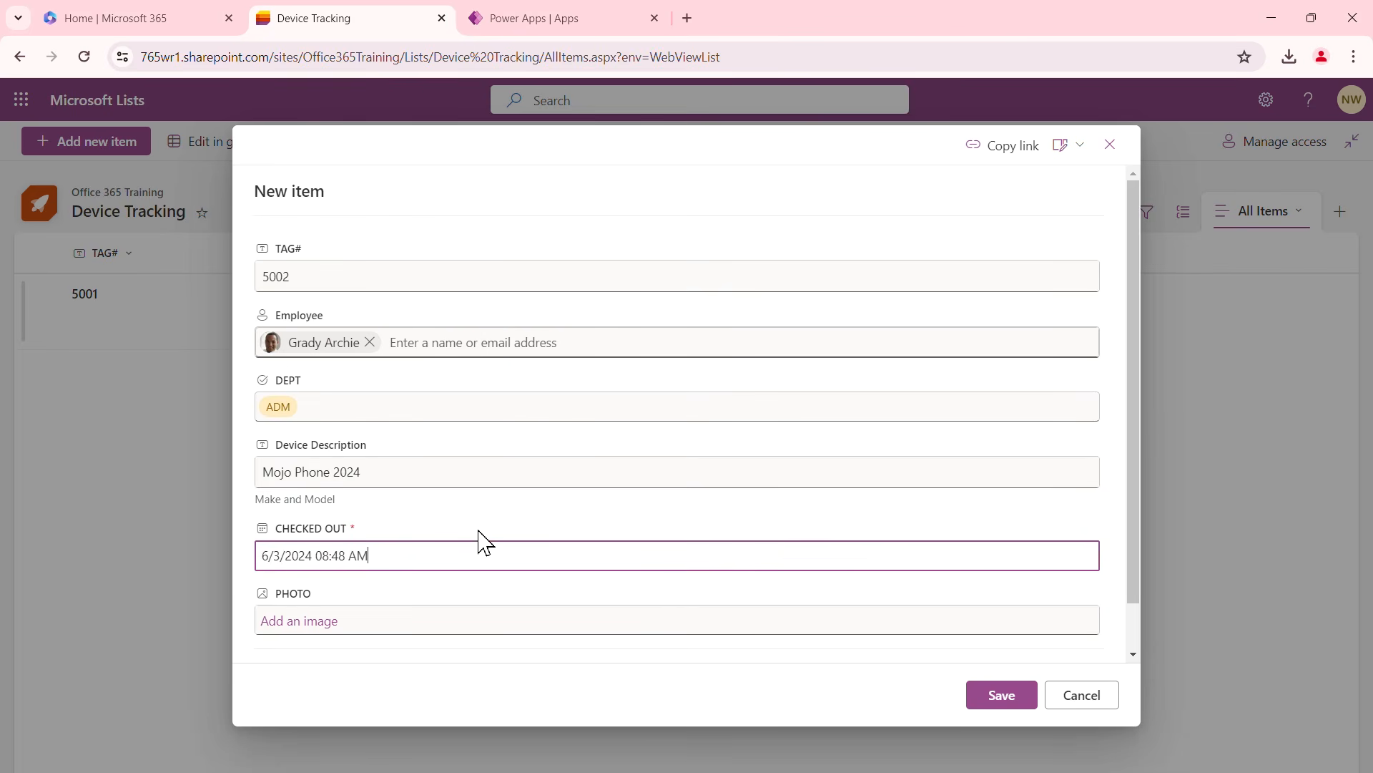
Add the Surface image from the Asset Pictures folder as the new item's PHOTO and save the item
scroll(510, 509, "down", 1)
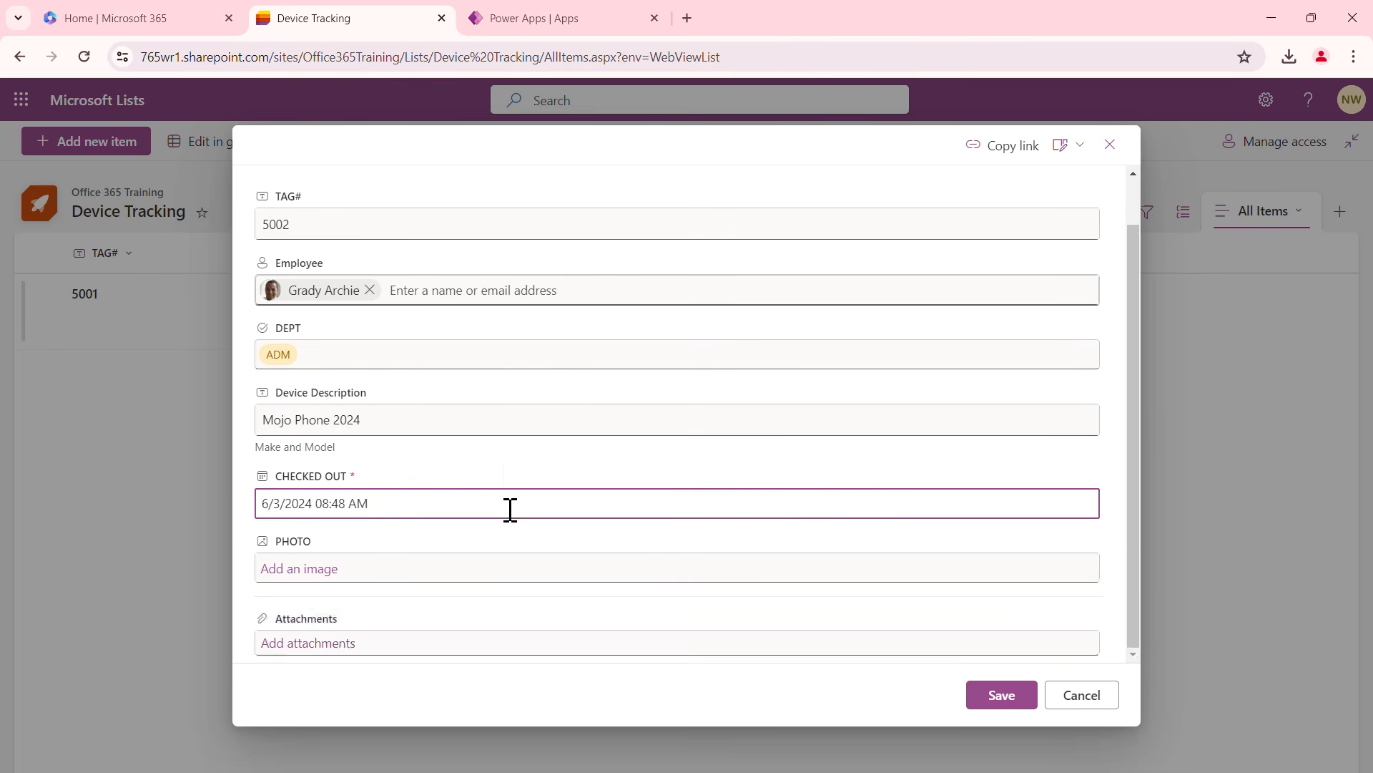
left_click(324, 573)
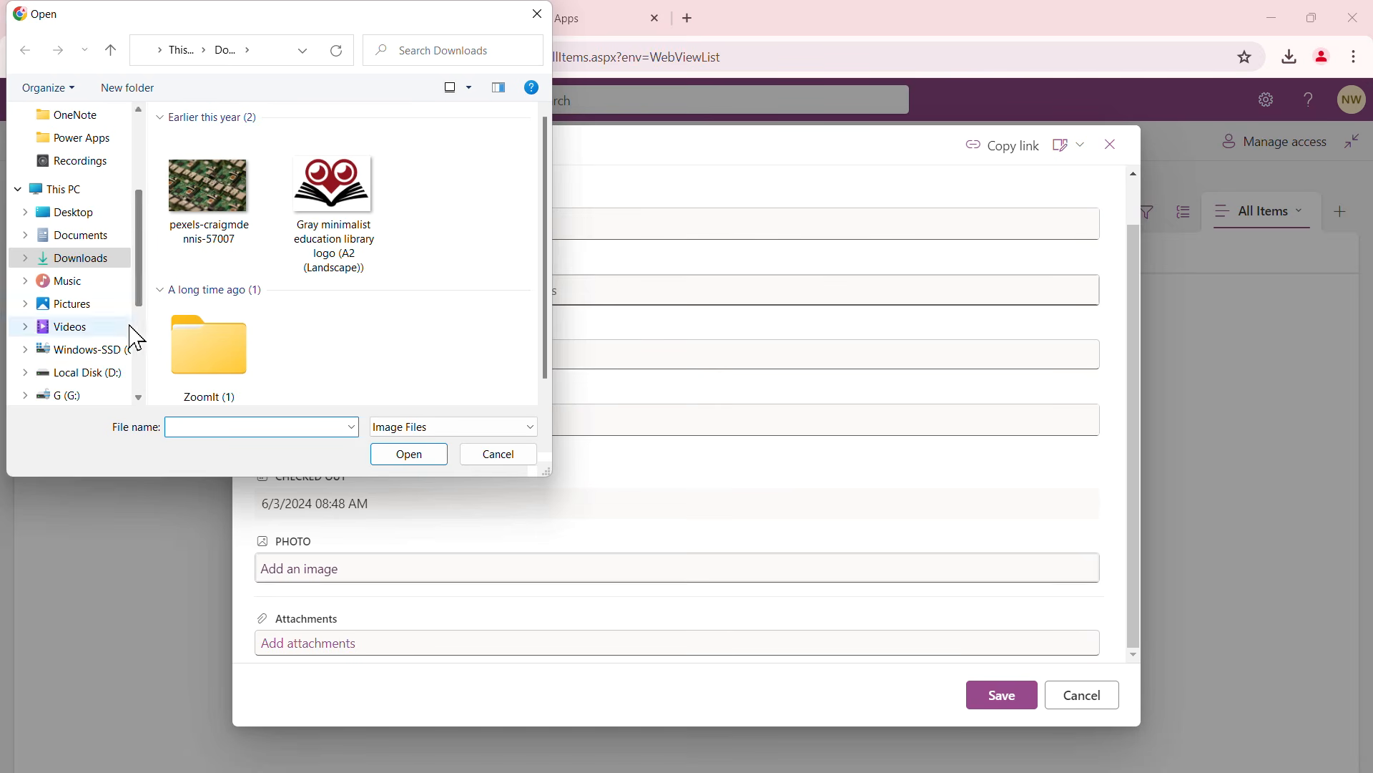
left_click(97, 375)
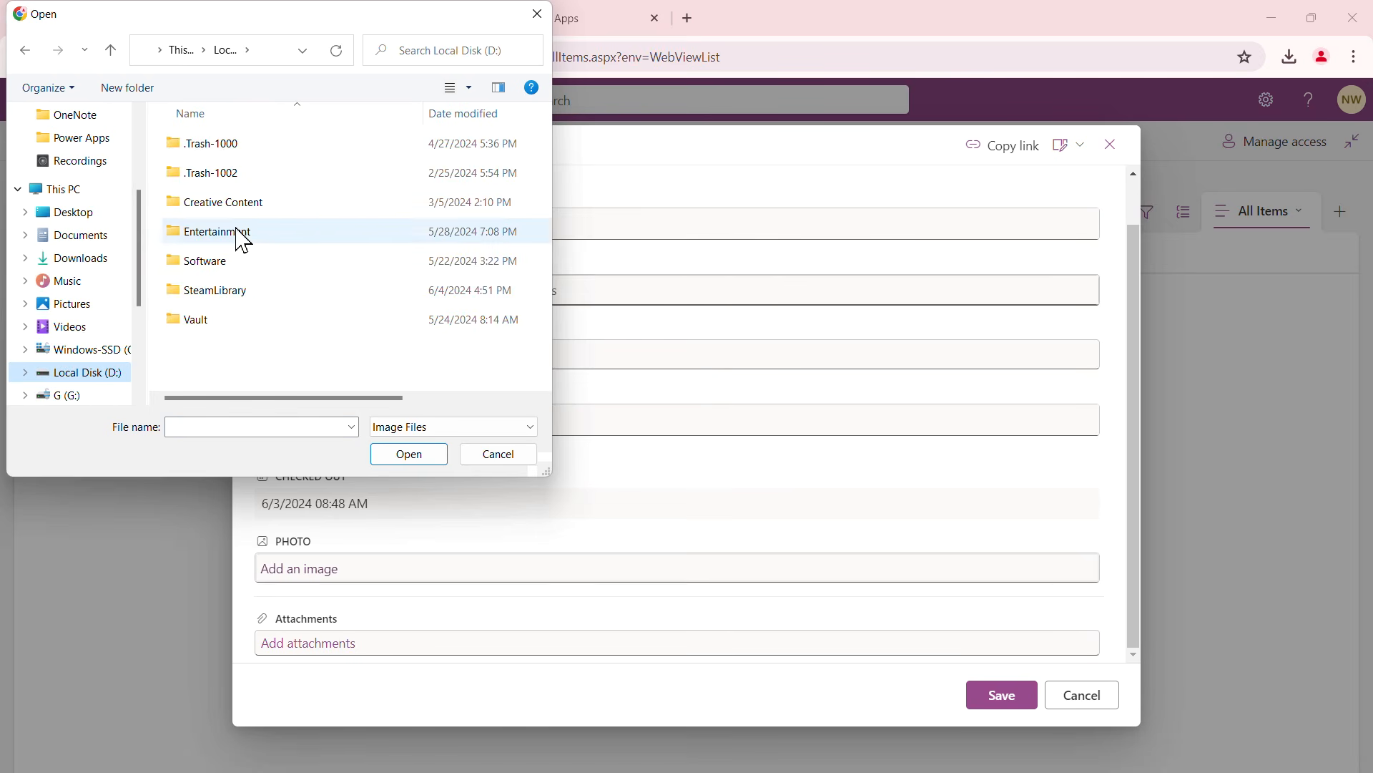
double_click(241, 204)
double_click(239, 147)
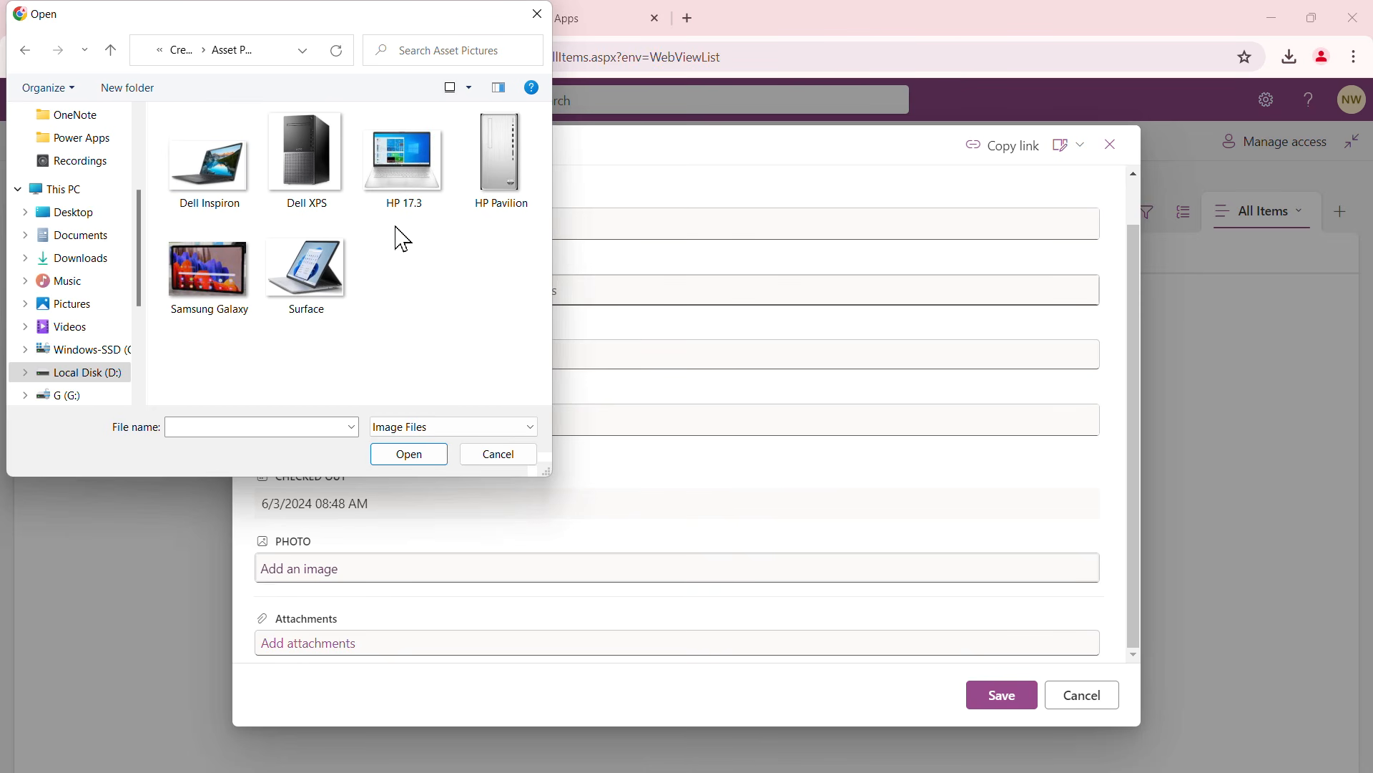
left_click(309, 286)
left_click(408, 456)
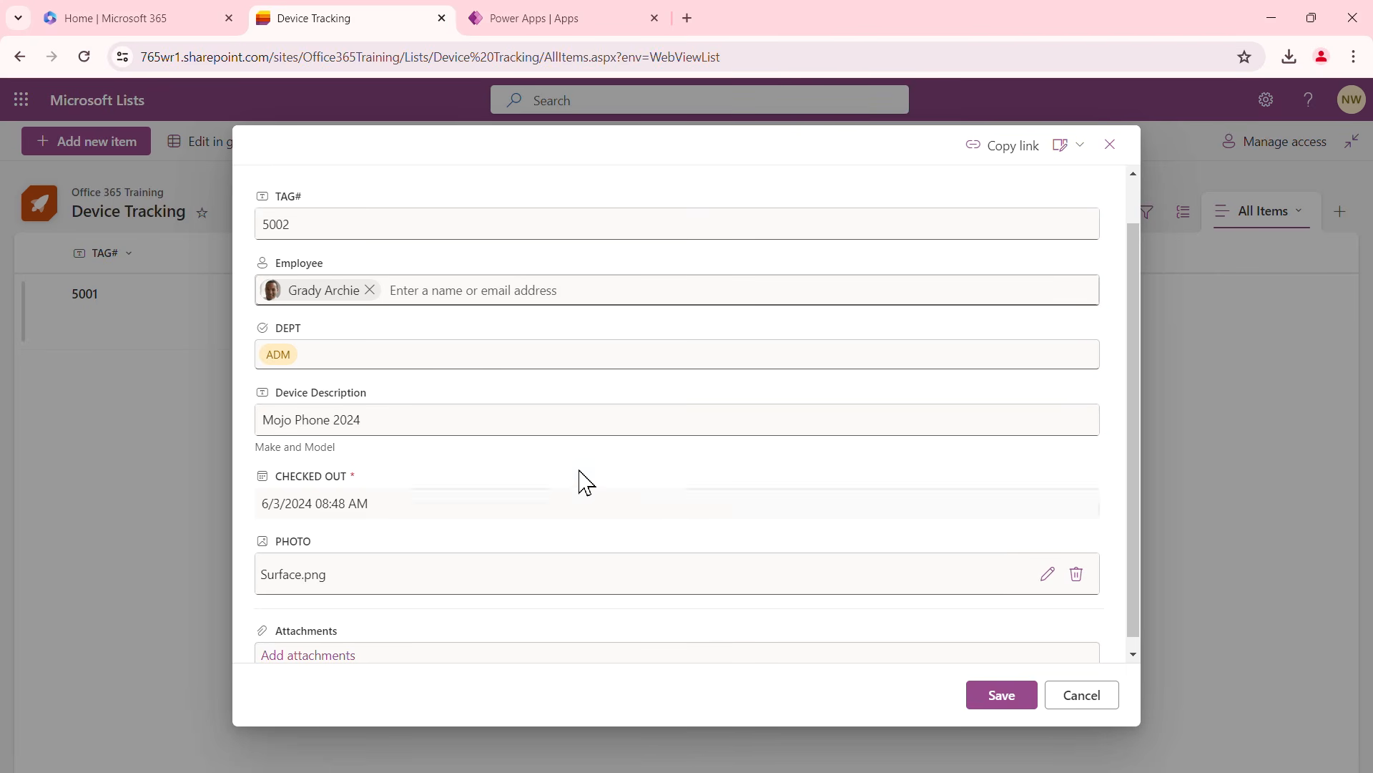
left_click(1002, 695)
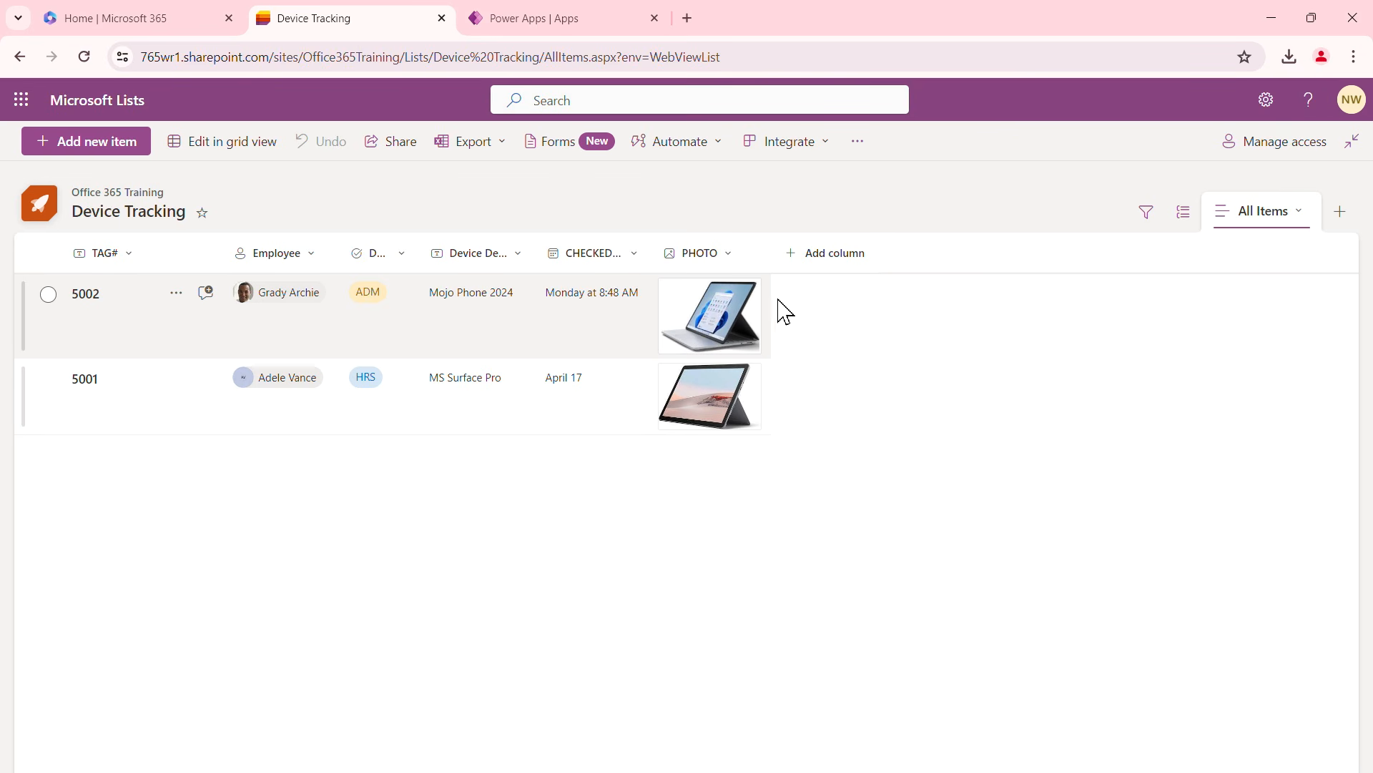
Look through the column types offered for a new Device Tracking column, without creating one
left_click(846, 259)
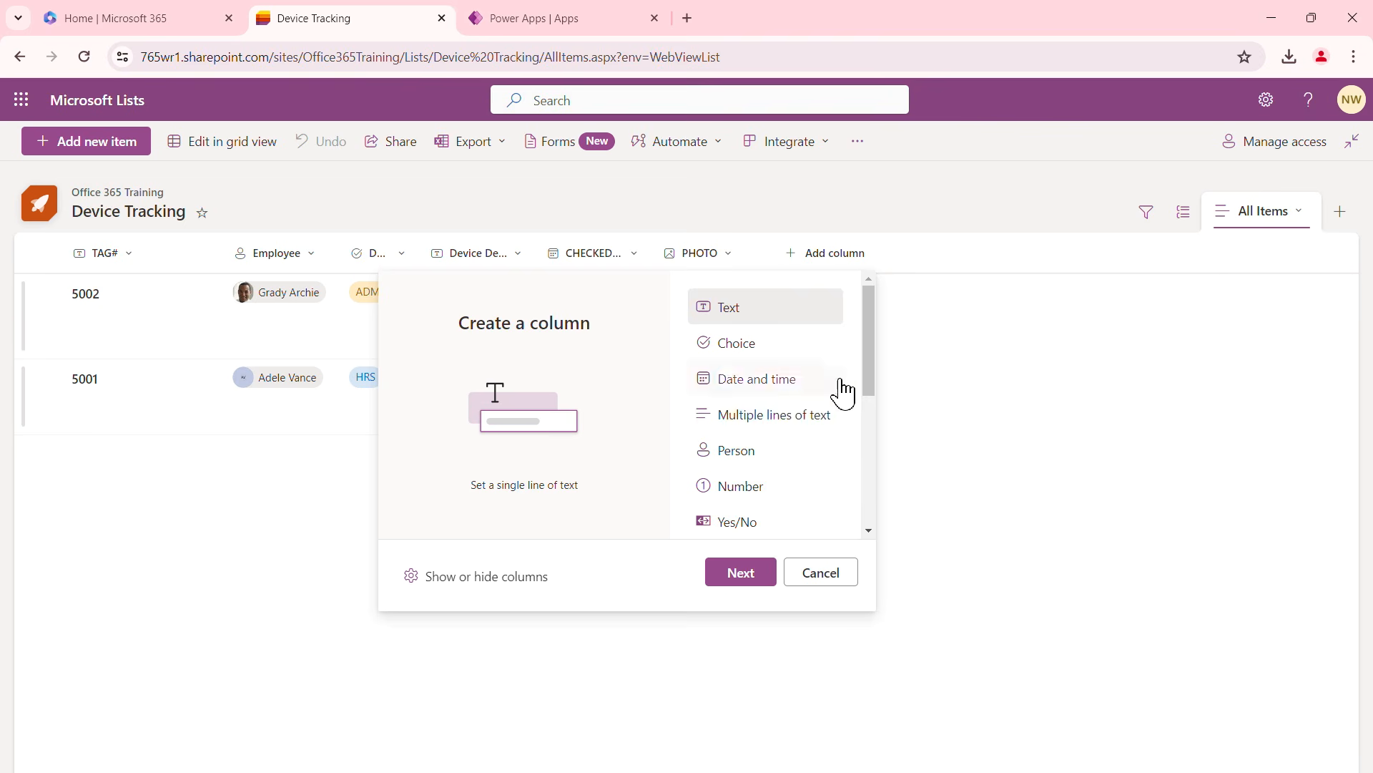
left_click_drag(871, 374, 879, 503)
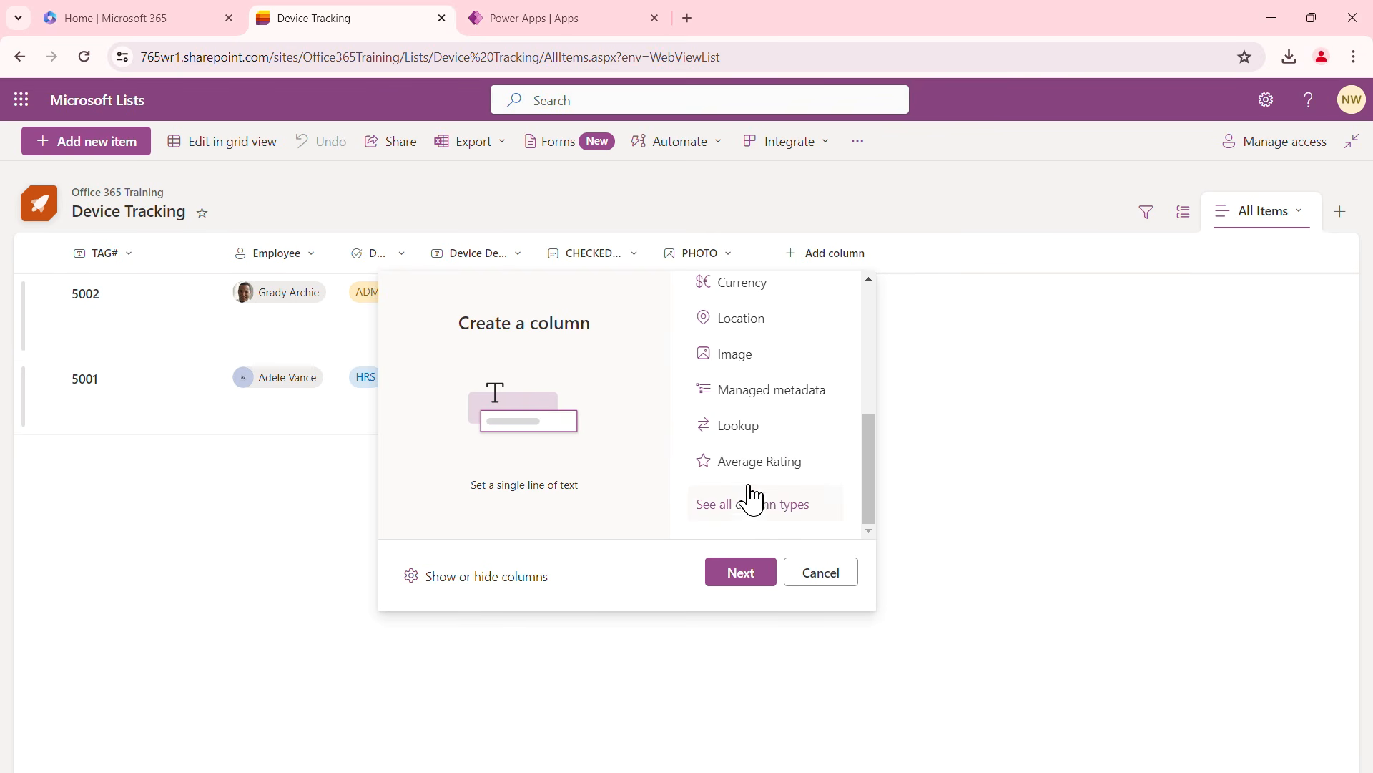
left_click(826, 570)
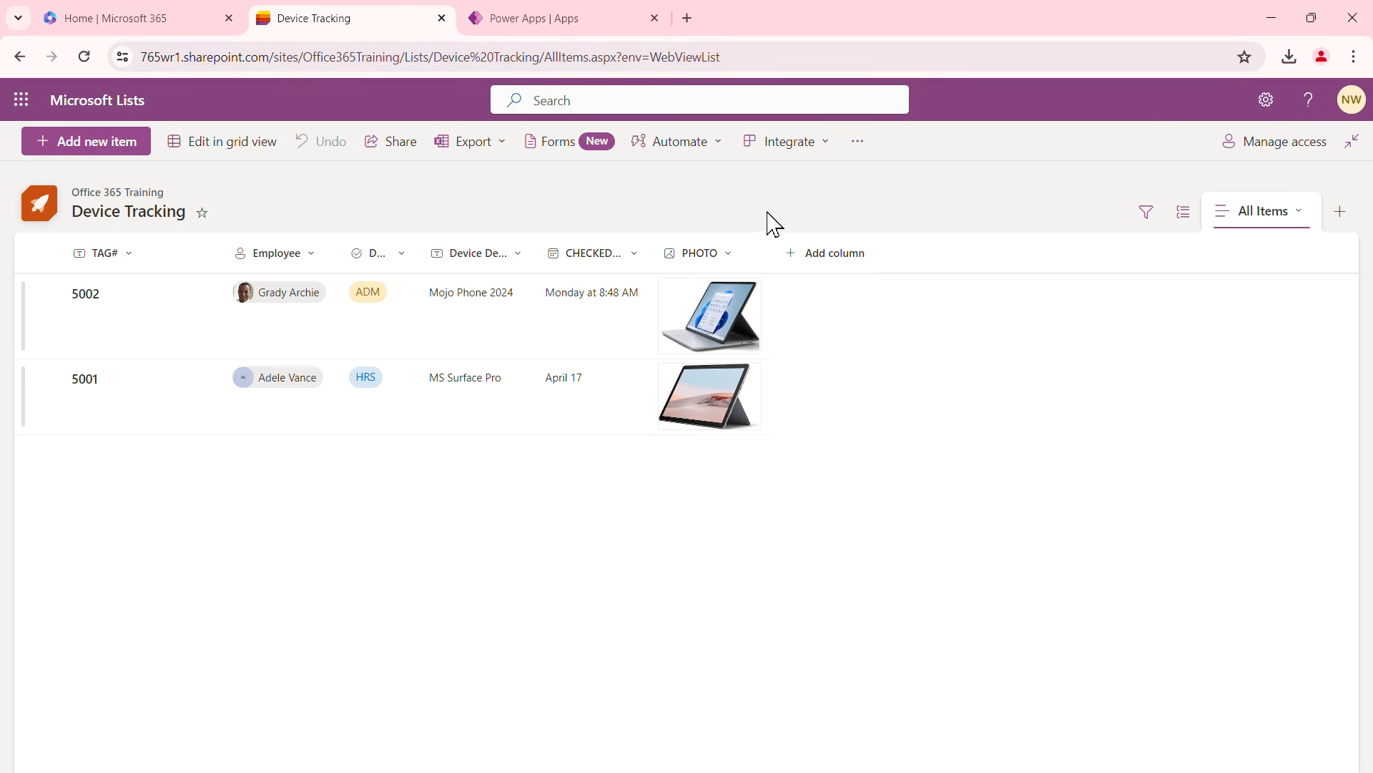
Show the Device Tracking list in grid view with a new row, and return to the Microsoft Lists home page
left_click(228, 143)
left_click(129, 465)
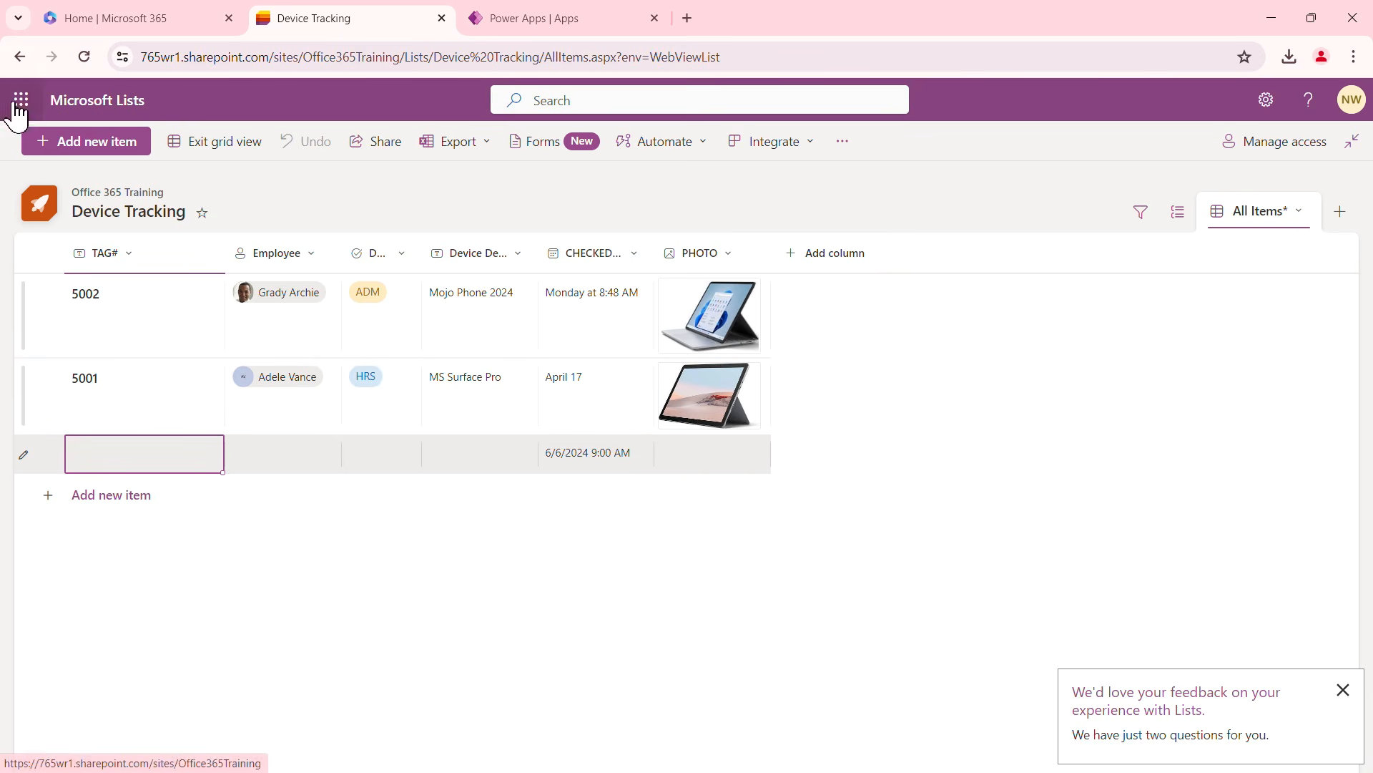
left_click(20, 58)
left_click(764, 171)
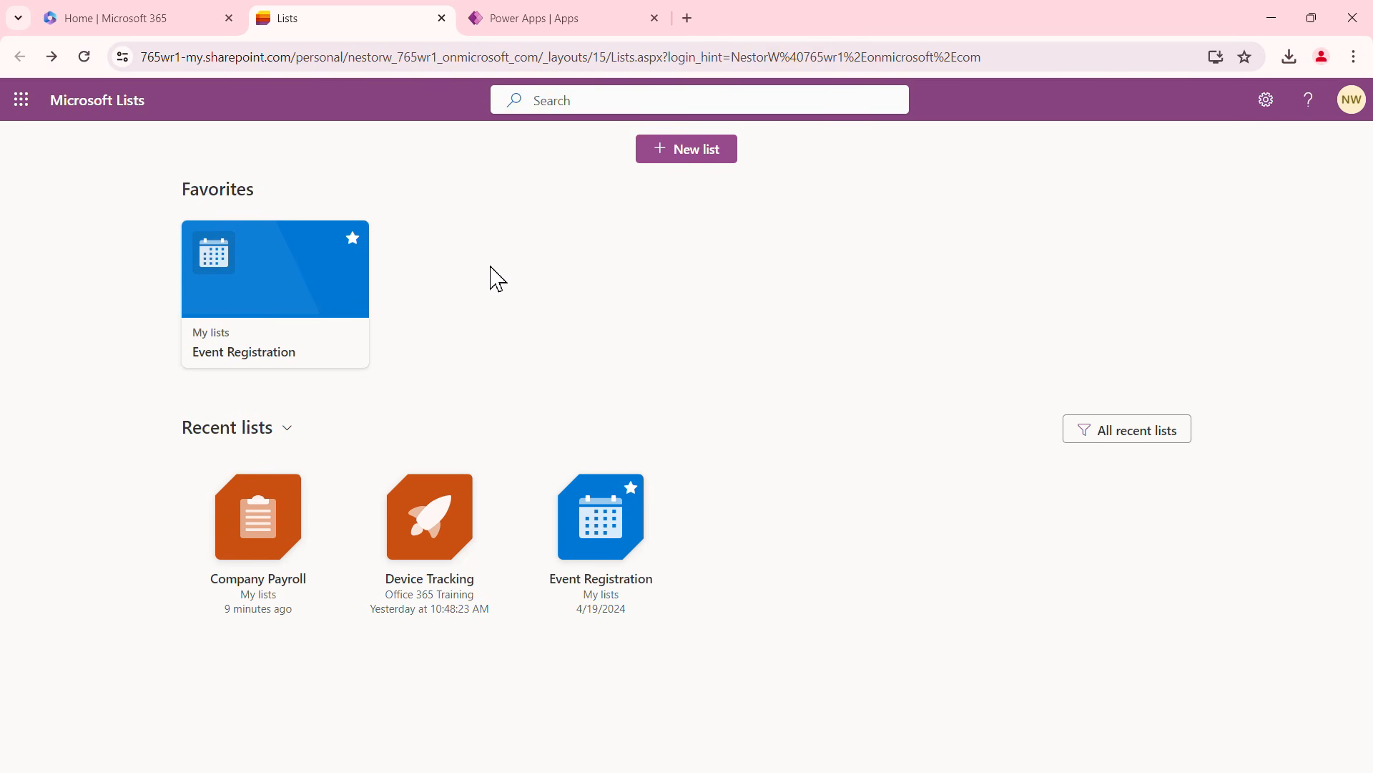
Browse the options for creating a list, including the Microsoft and organization templates
left_click(691, 155)
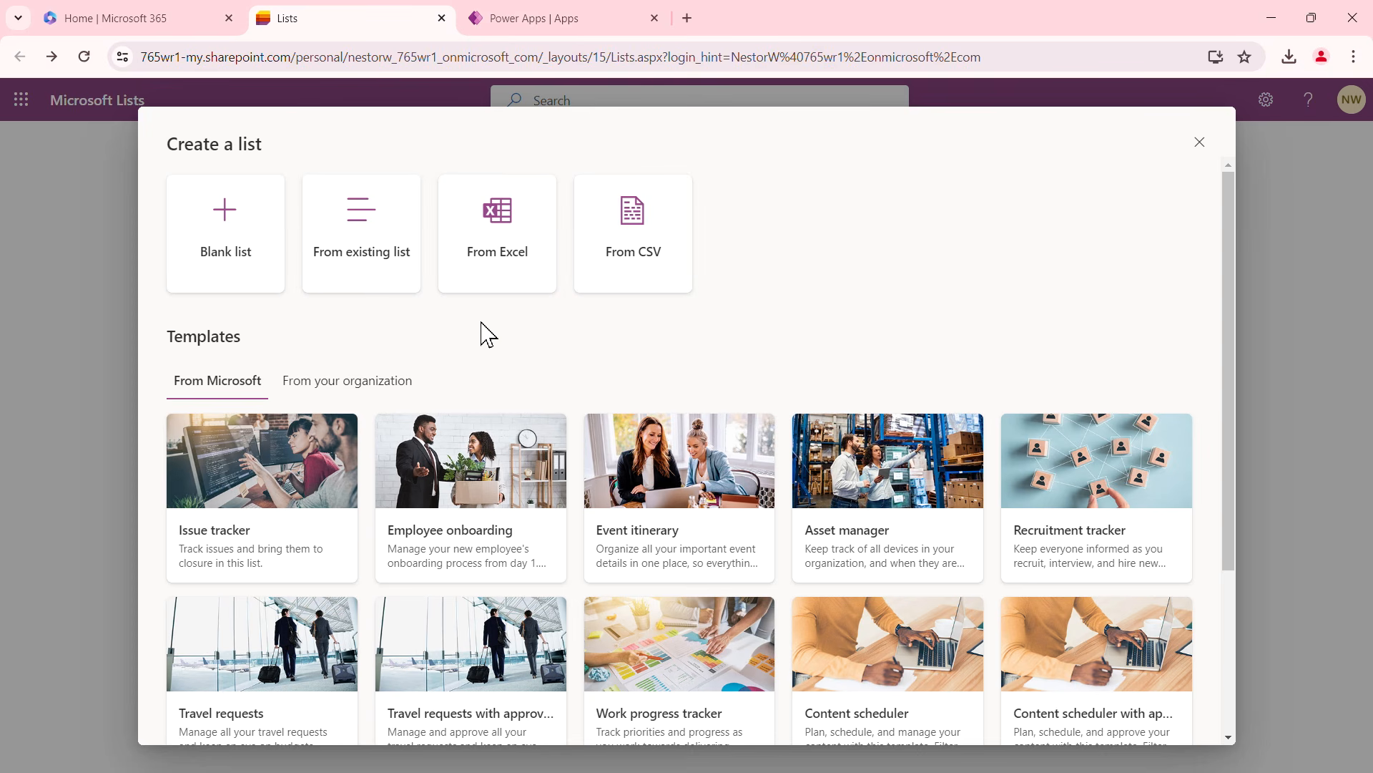
left_click(376, 388)
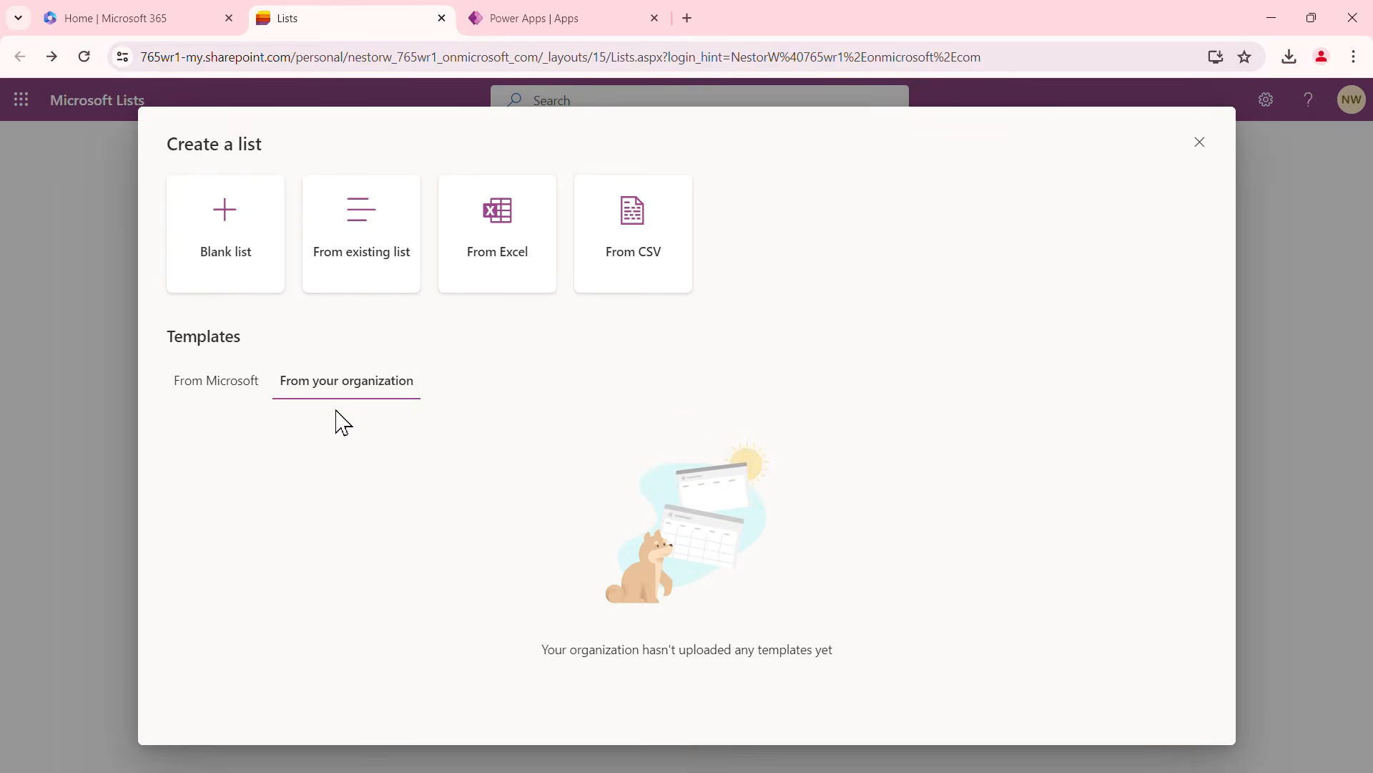
left_click(229, 392)
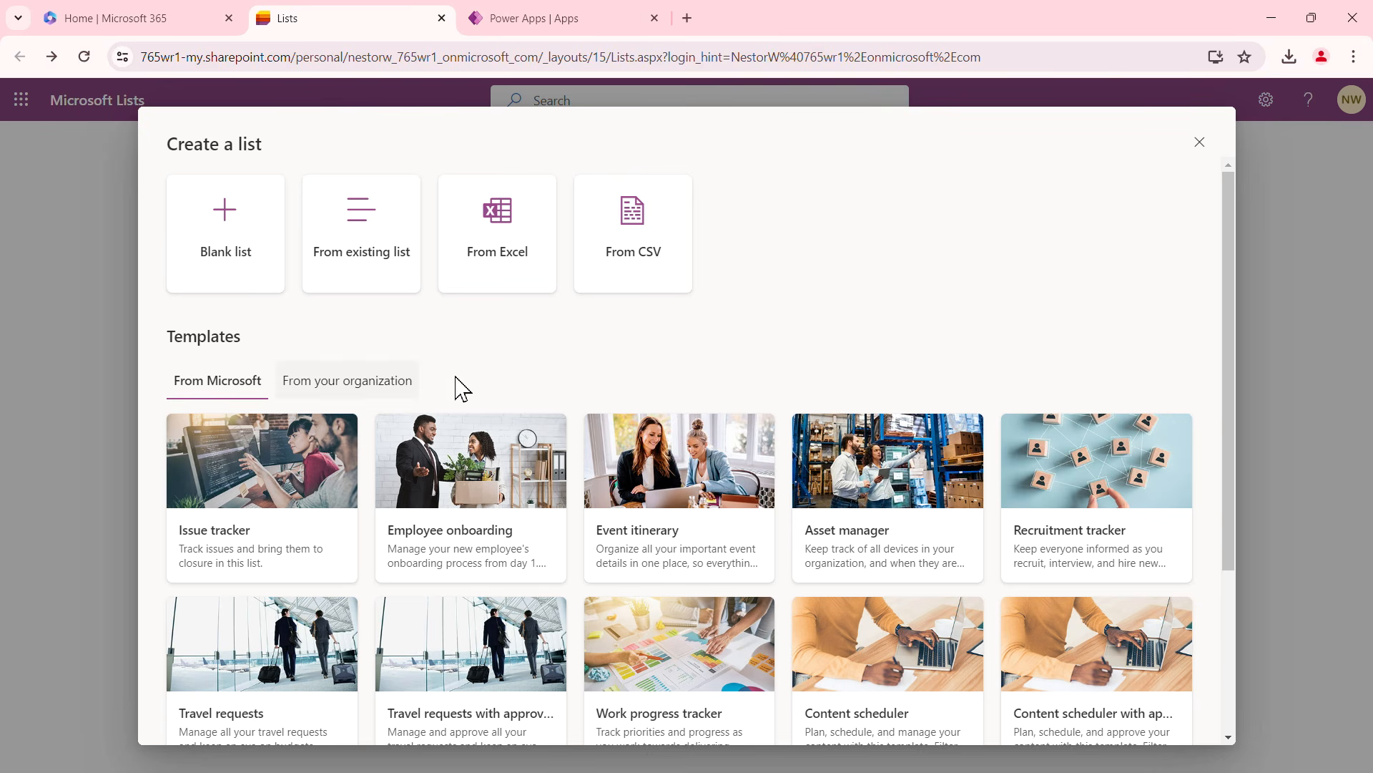
scroll(583, 362, "down", 1)
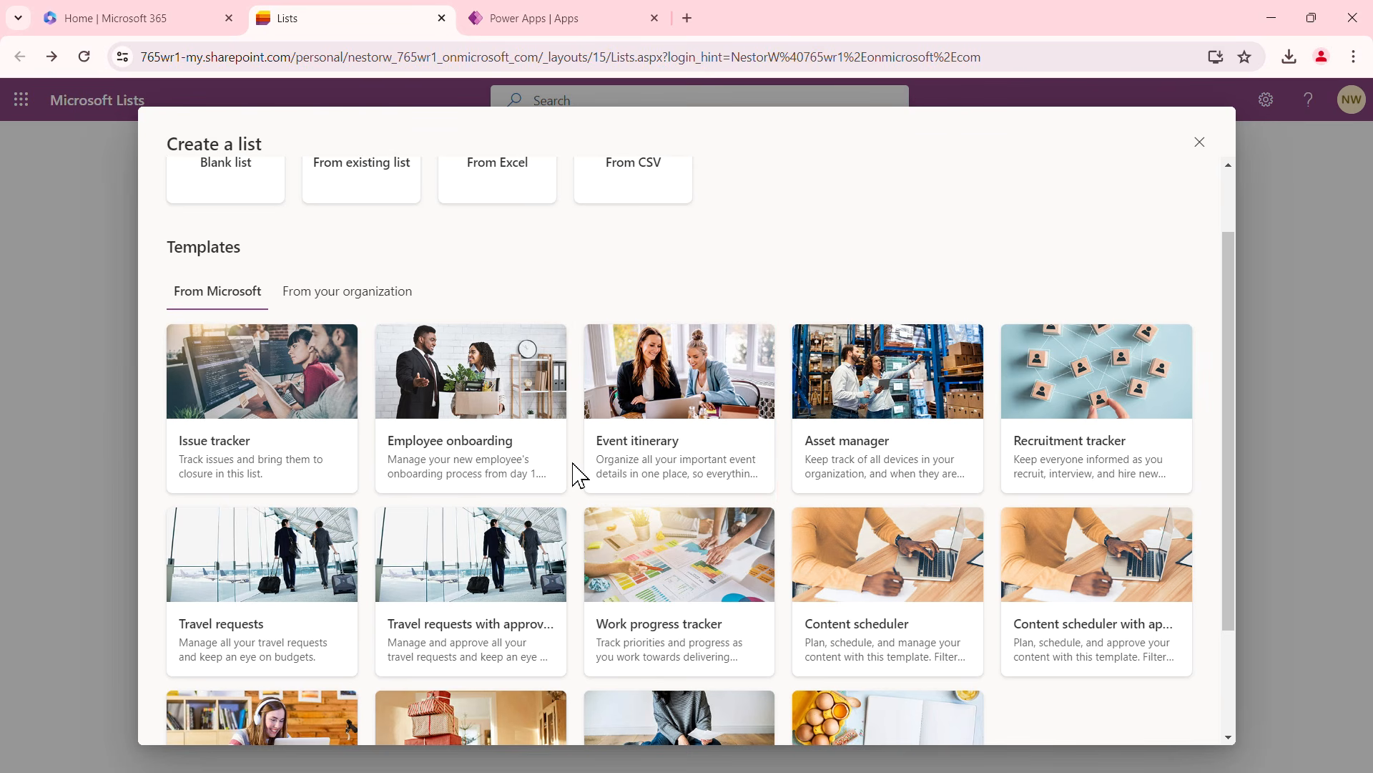
scroll(578, 474, "down", 2)
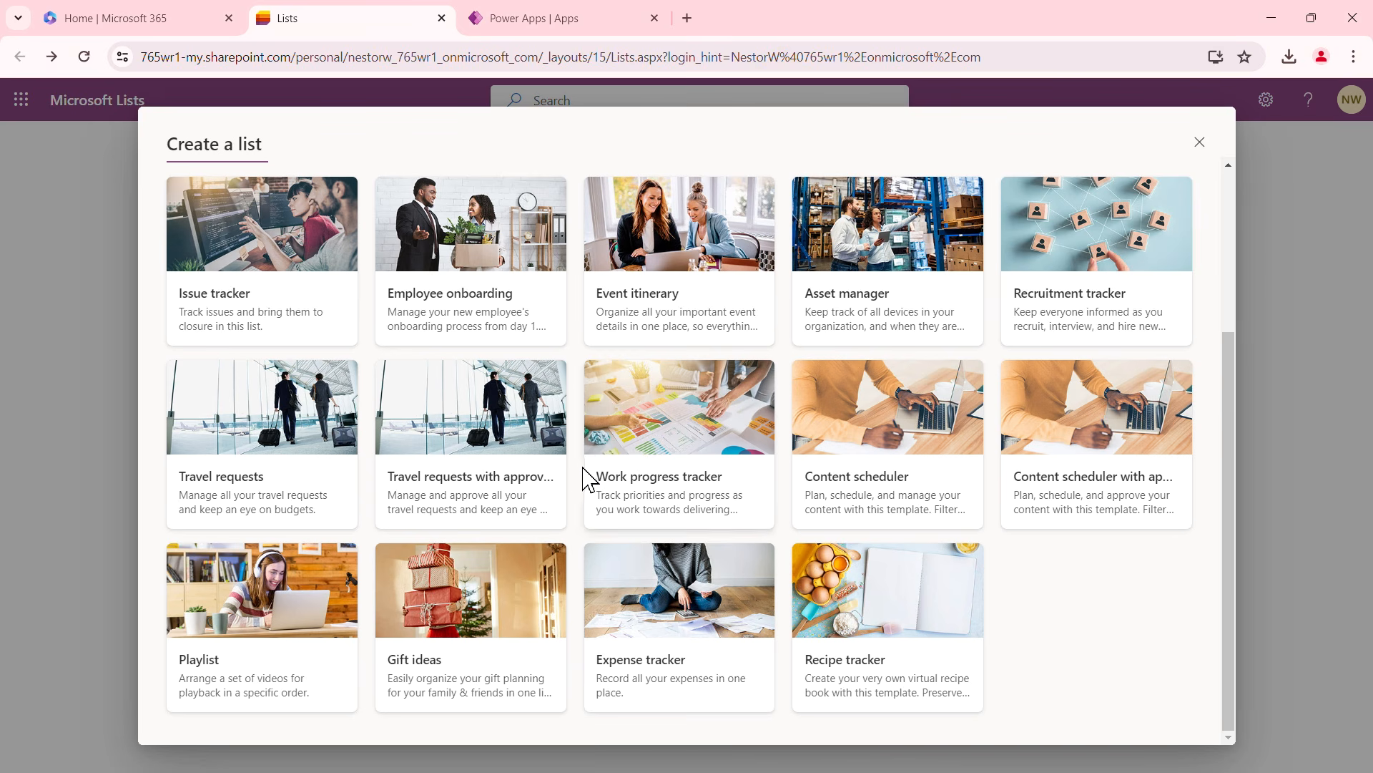
scroll(588, 472, "up", 1)
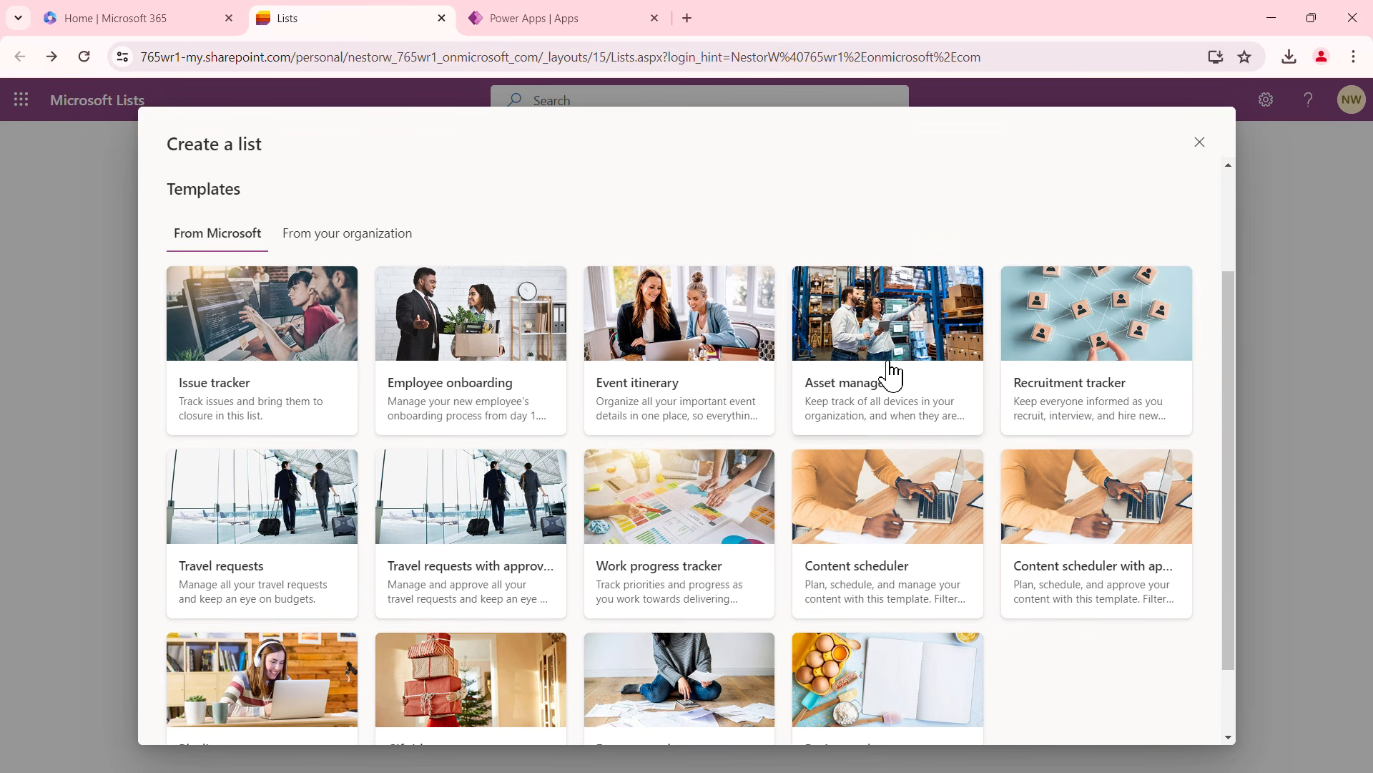
Preview the columns of the Employee onboarding template and leave without using it
left_click(478, 347)
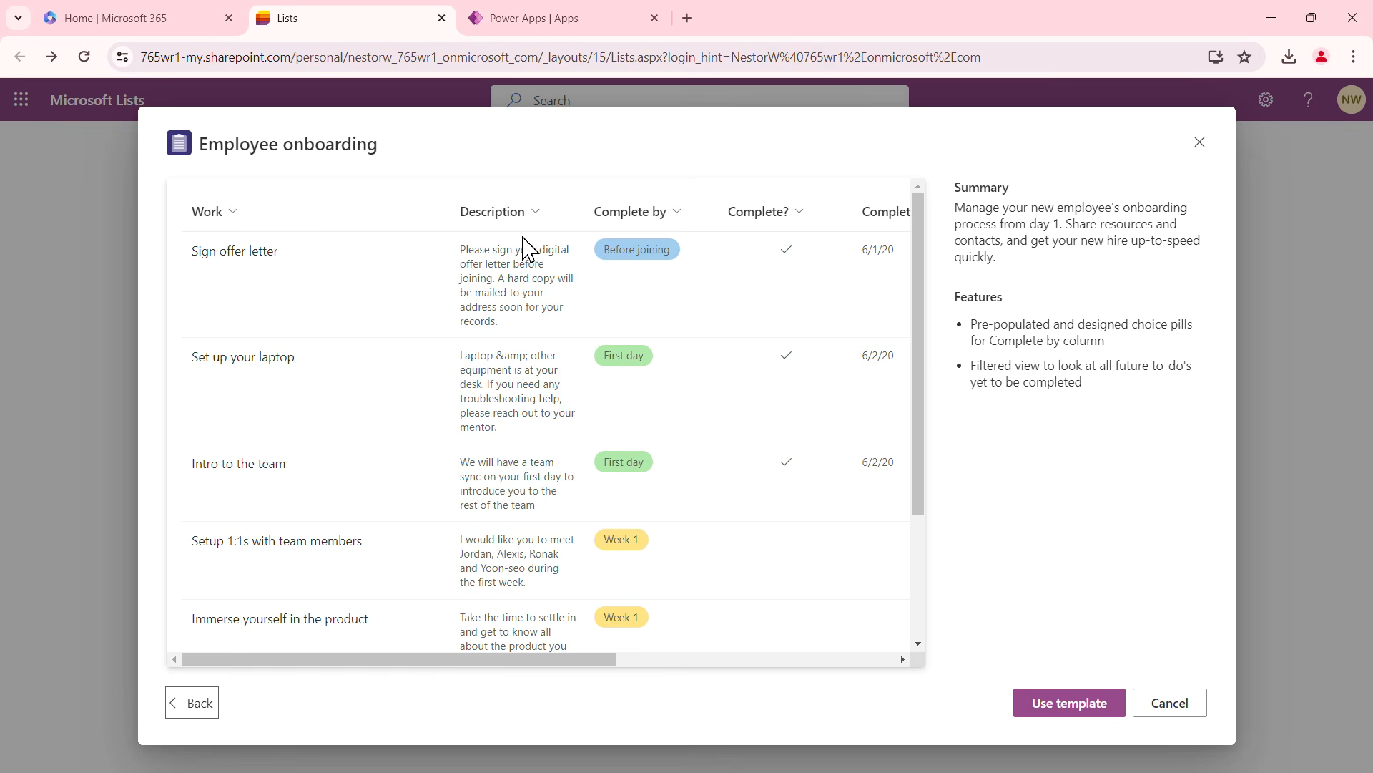
left_click(644, 250)
left_click_drag(589, 664, 718, 657)
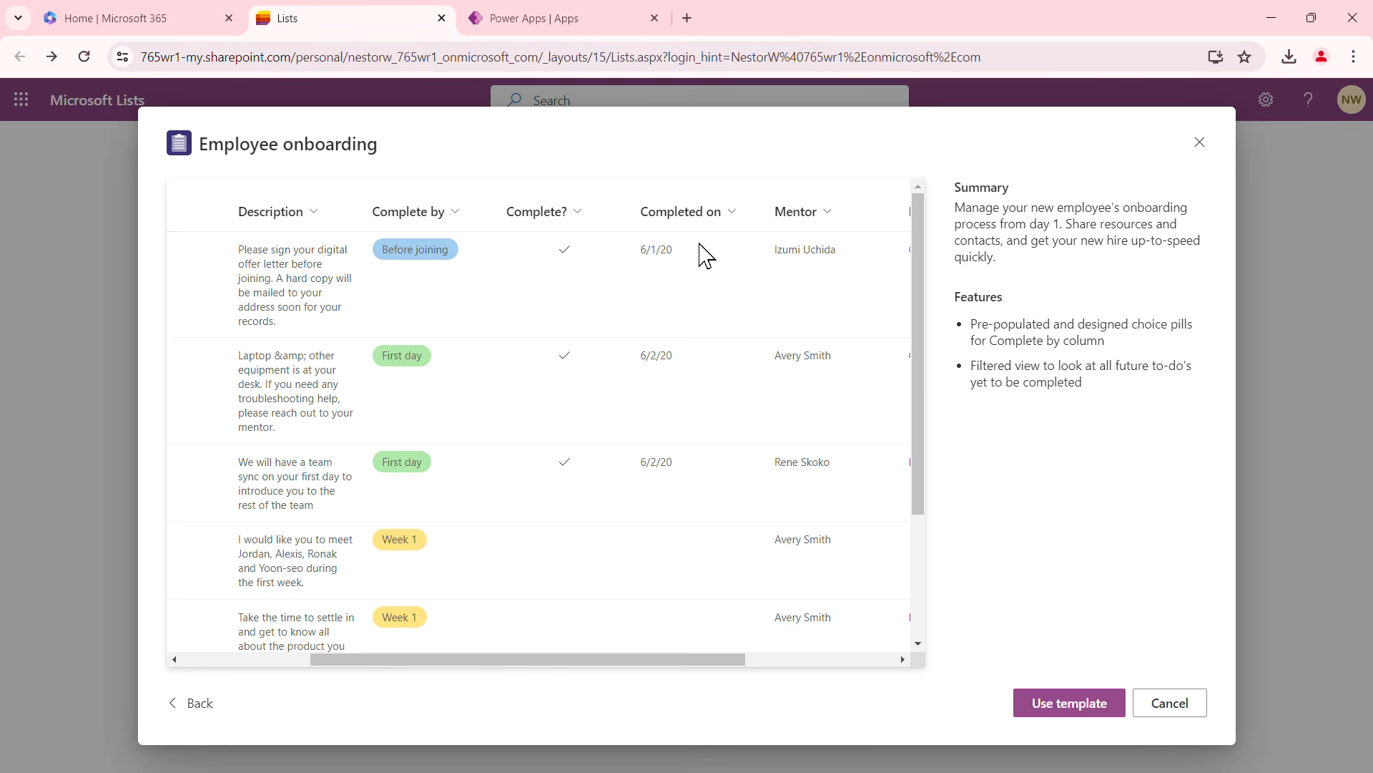
left_click_drag(718, 666, 877, 635)
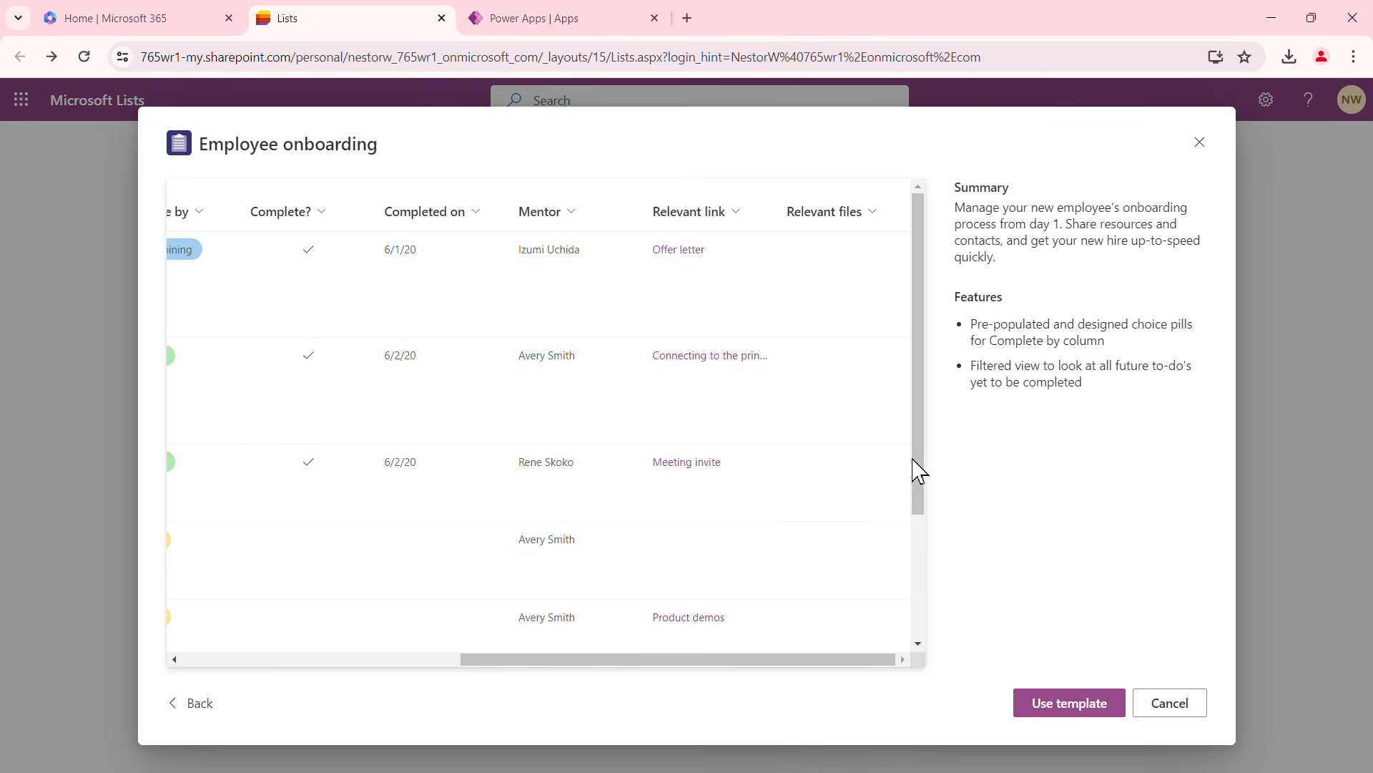
left_click(1180, 705)
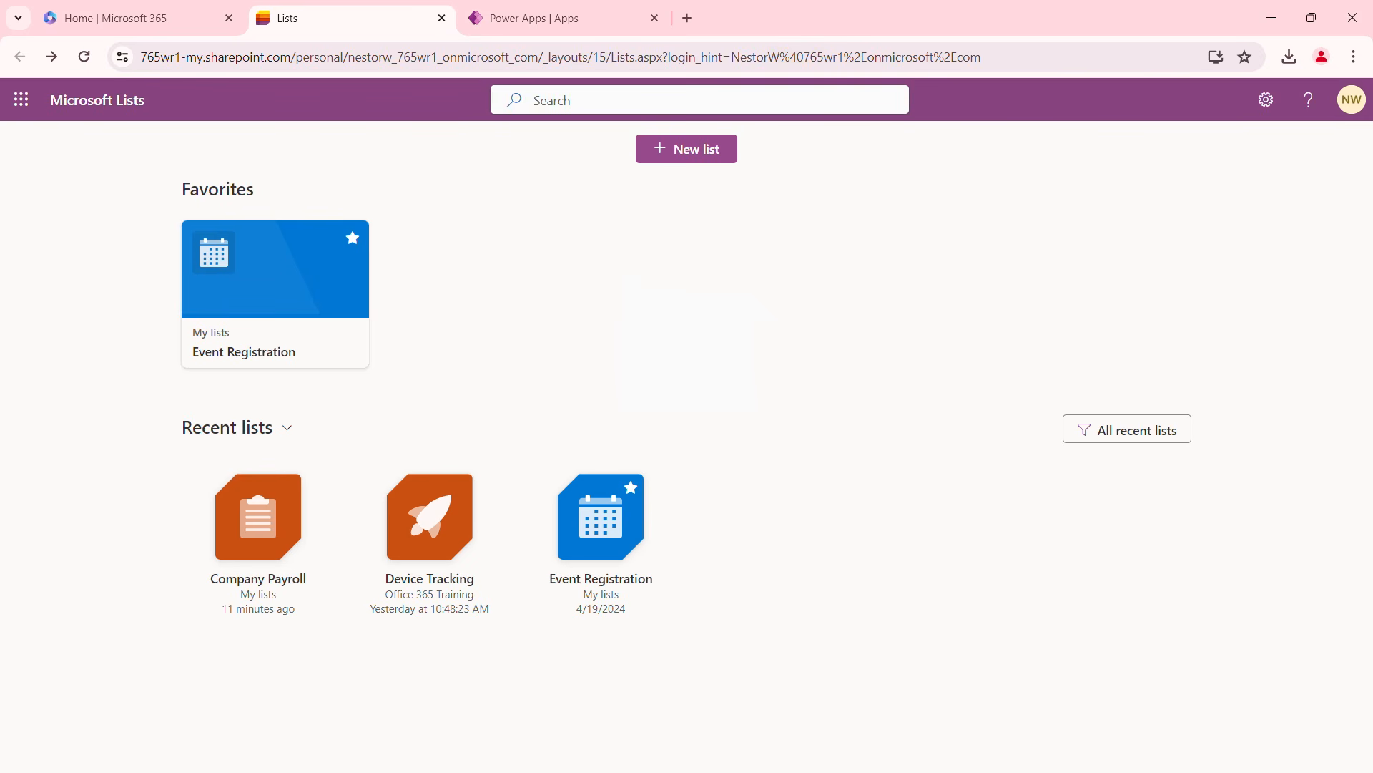
Start a new list from Excel and browse for the upload file in Creative Content > Power Apps on Local Disk (D:)
left_click(697, 166)
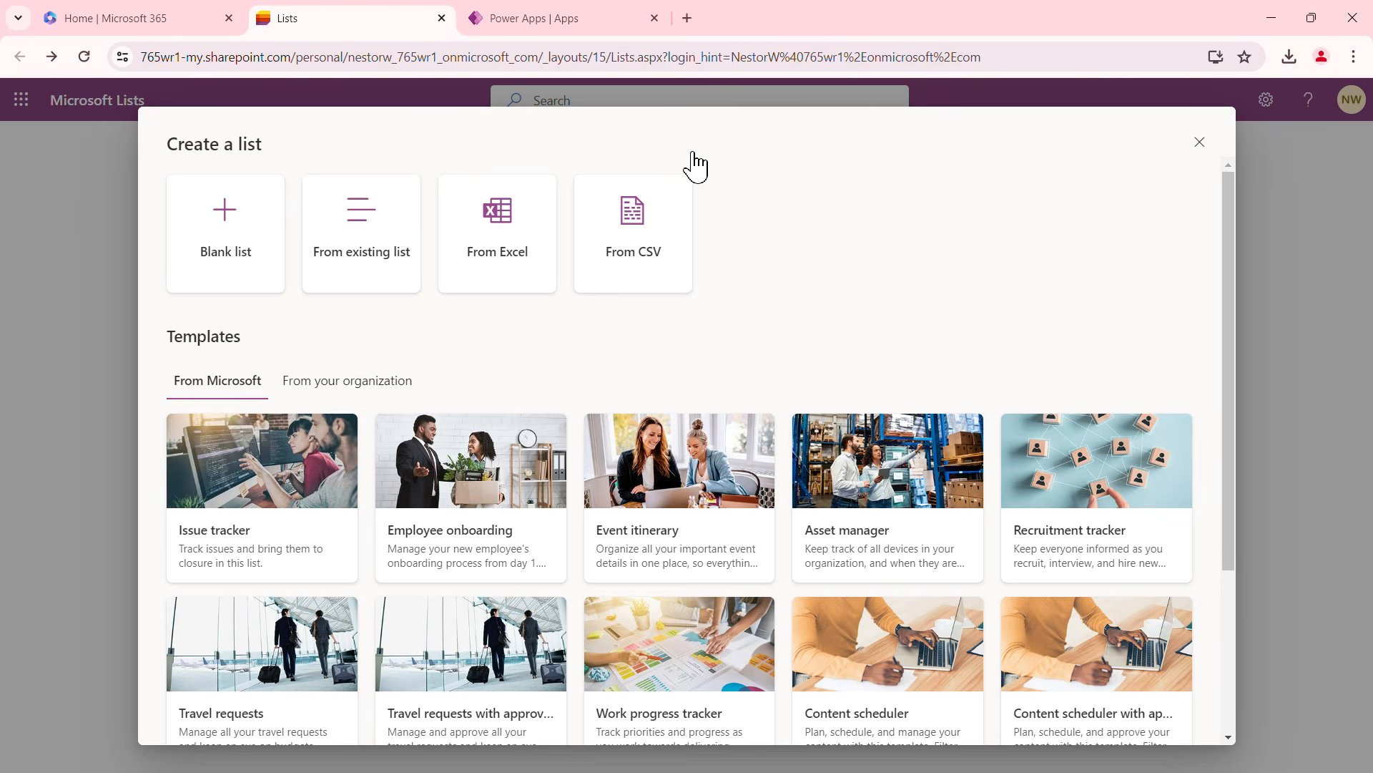
left_click(515, 251)
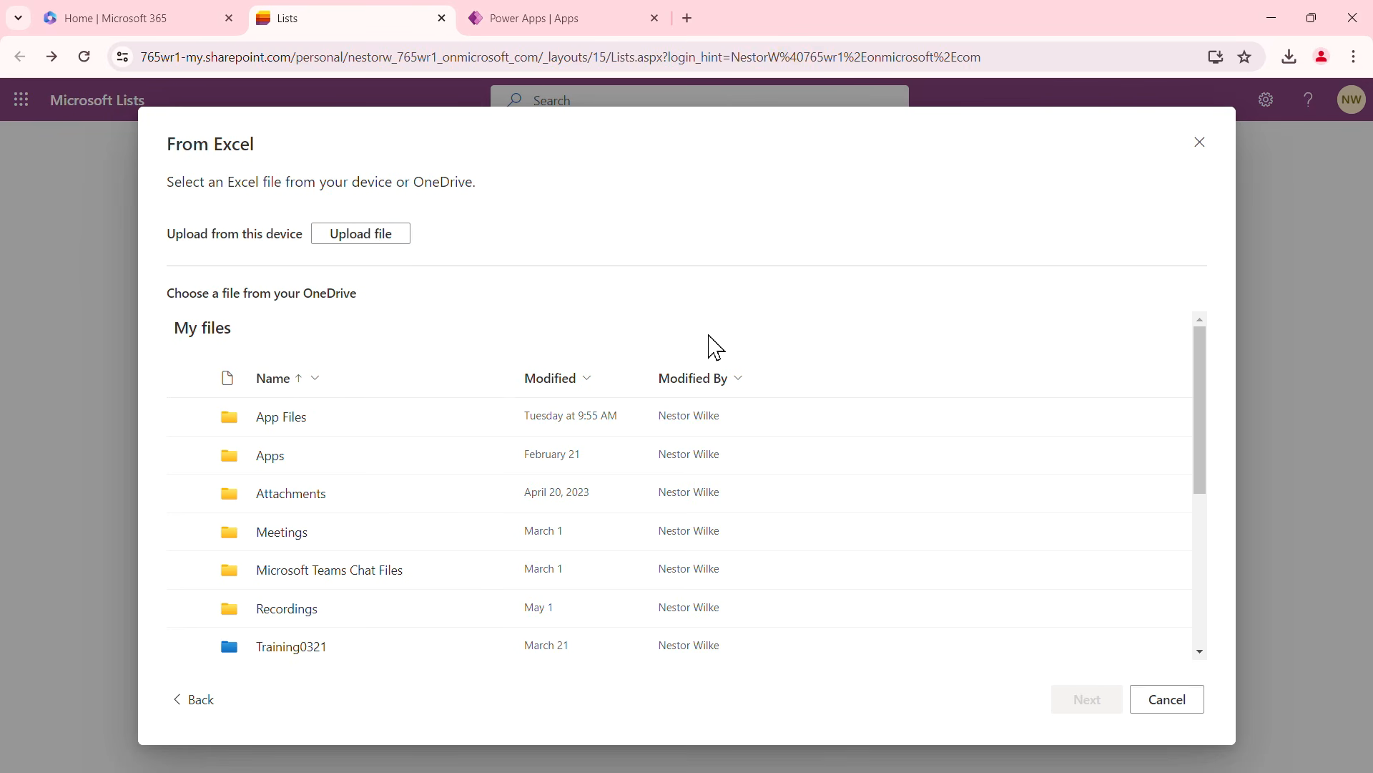
left_click(375, 242)
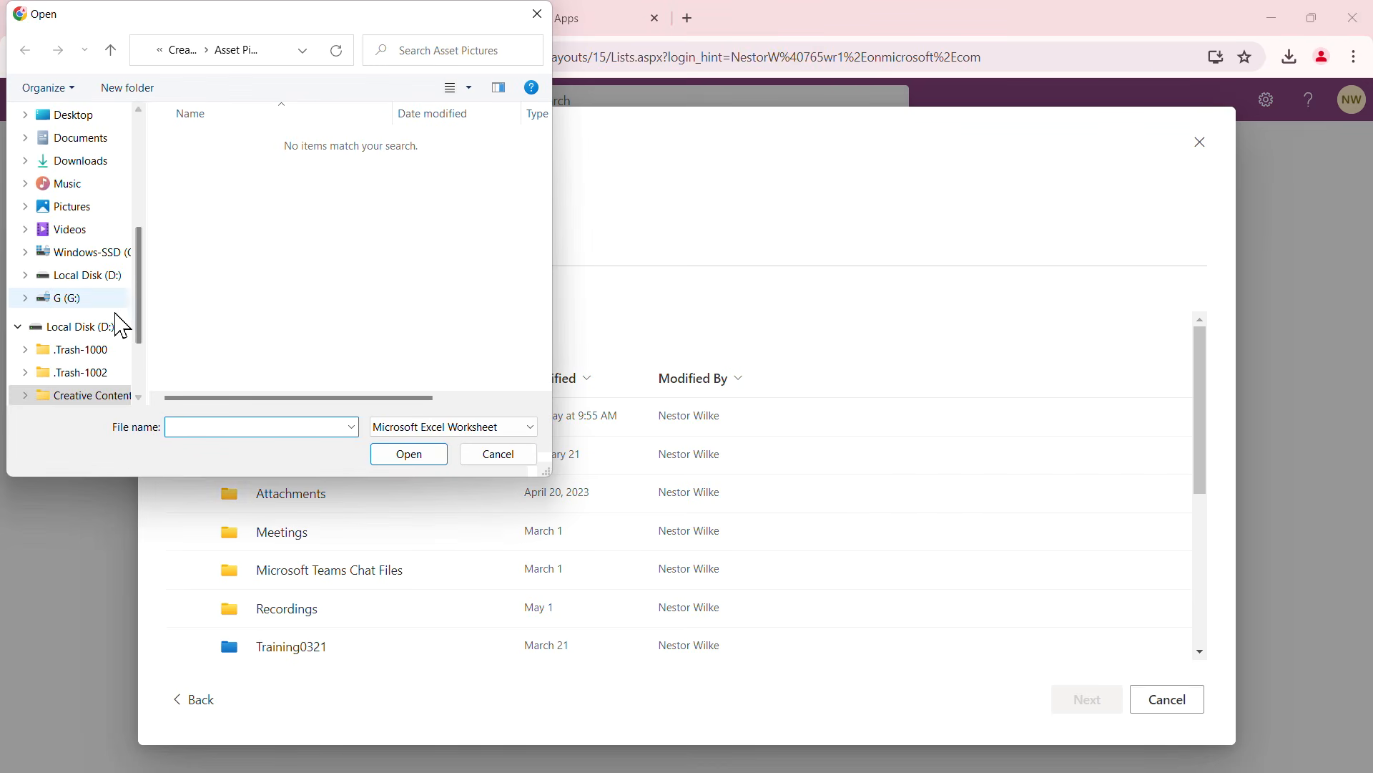
left_click(89, 329)
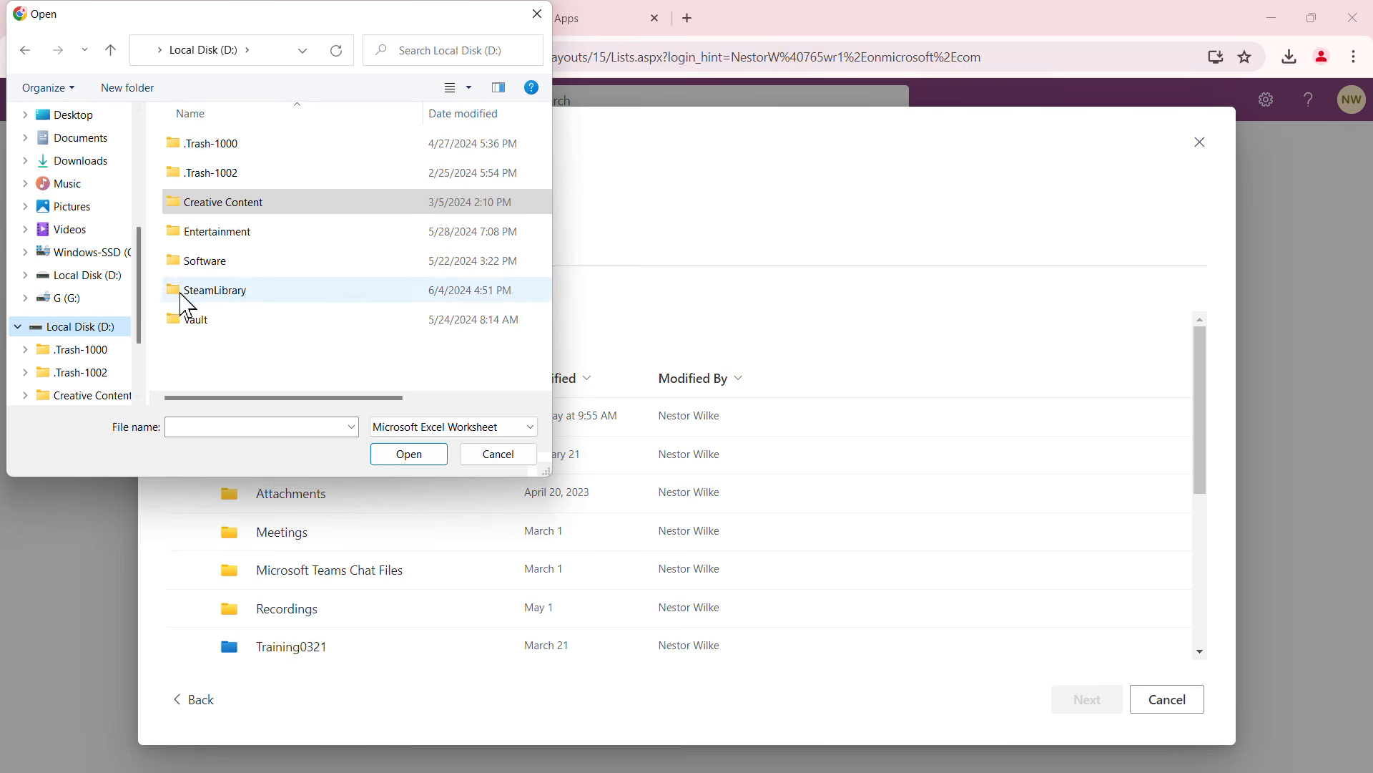
double_click(221, 208)
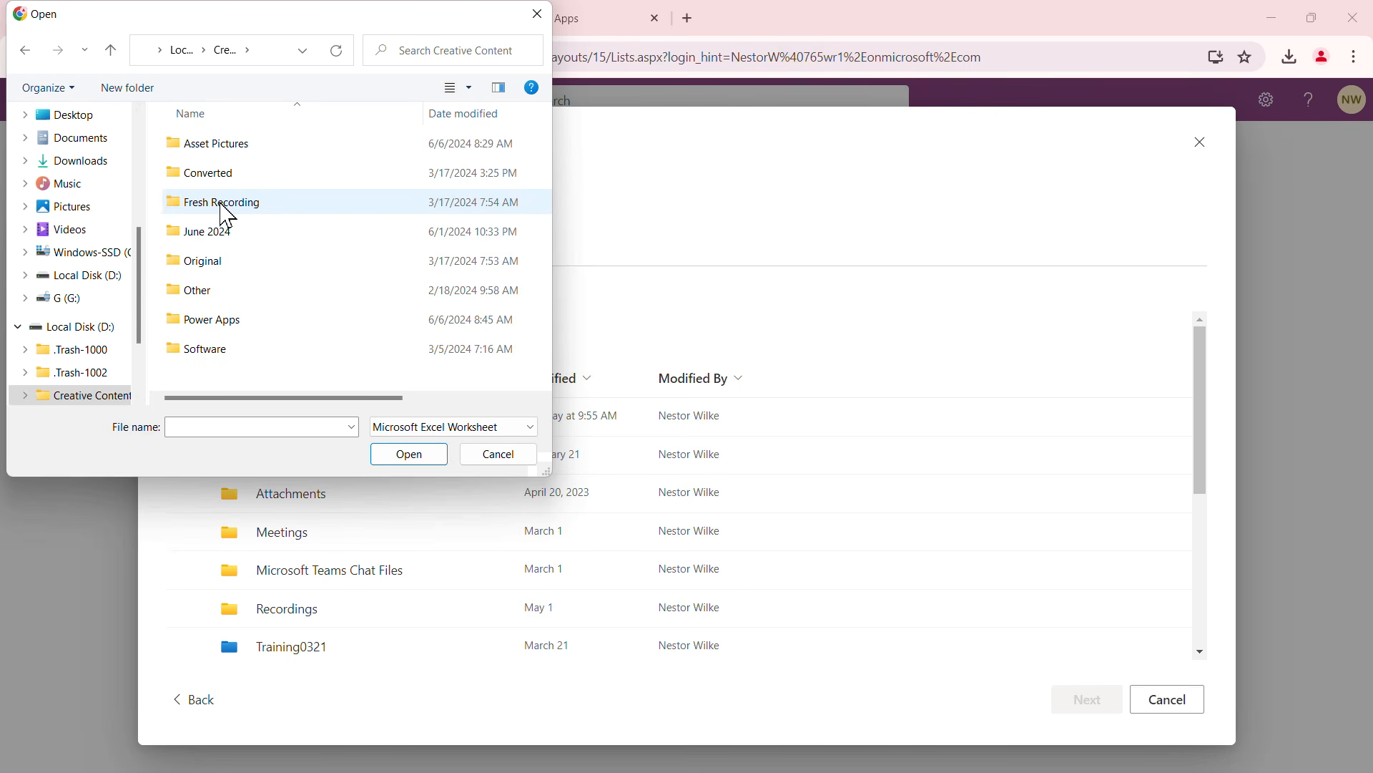
double_click(222, 322)
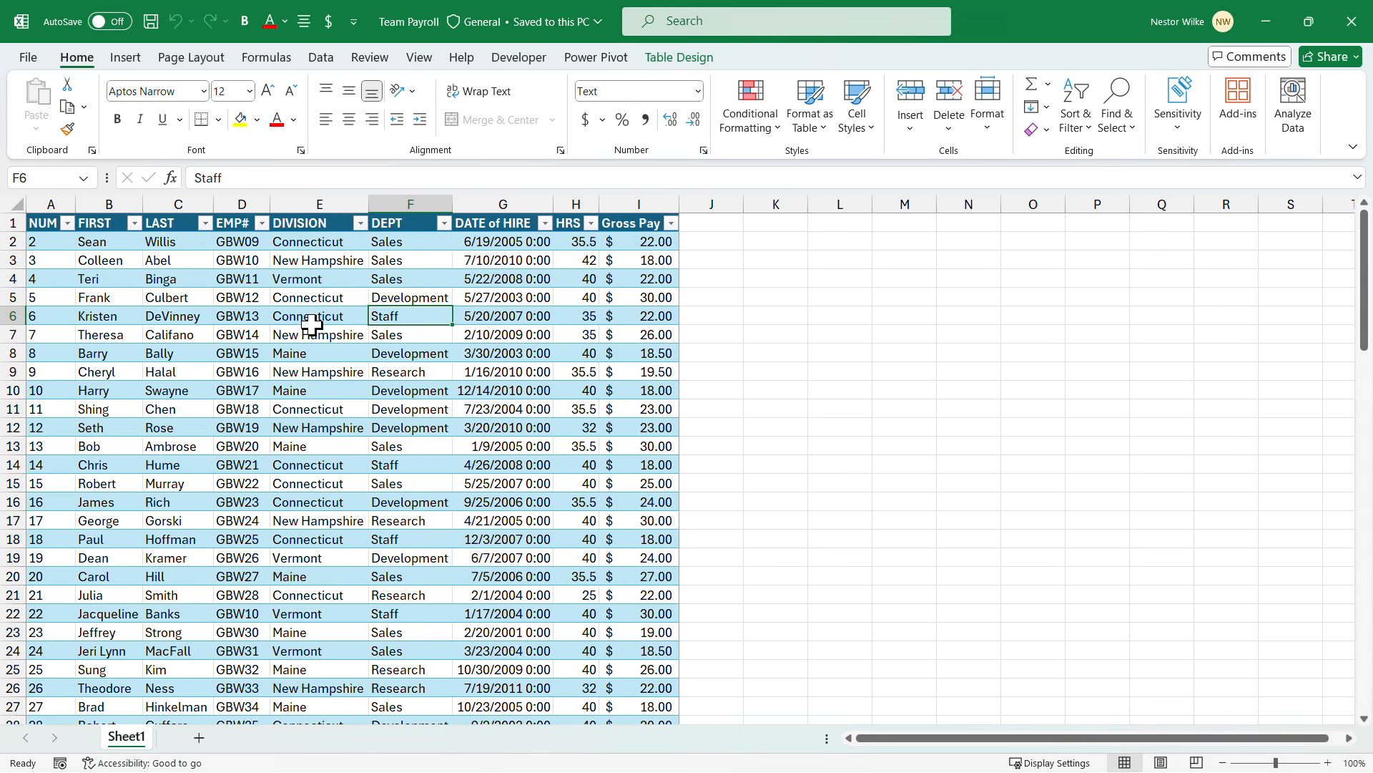
Review the rows and columns of the Team Payroll table in Excel, and close the workbook
scroll(380, 376, "down", 4)
scroll(383, 382, "down", 14)
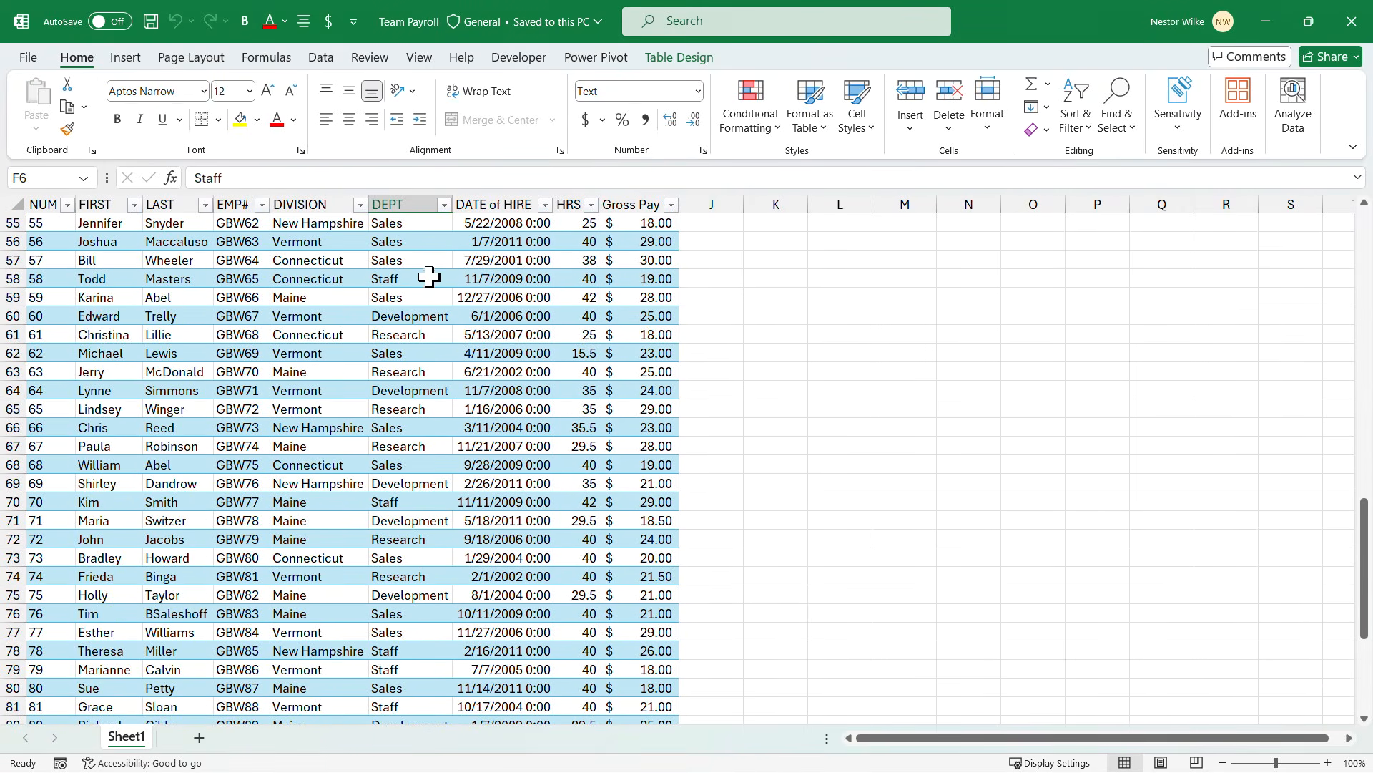
scroll(433, 279, "down", 6)
scroll(429, 281, "up", 20)
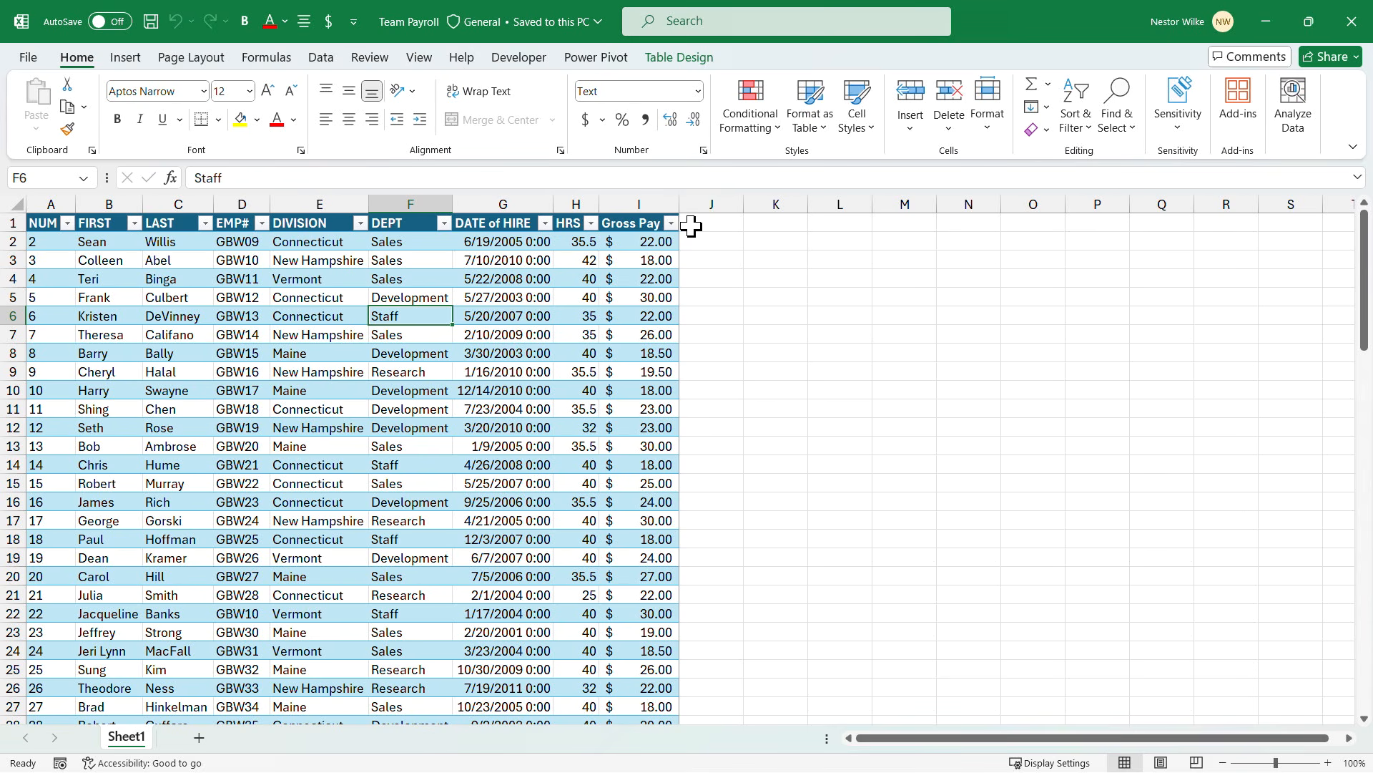
left_click(1352, 21)
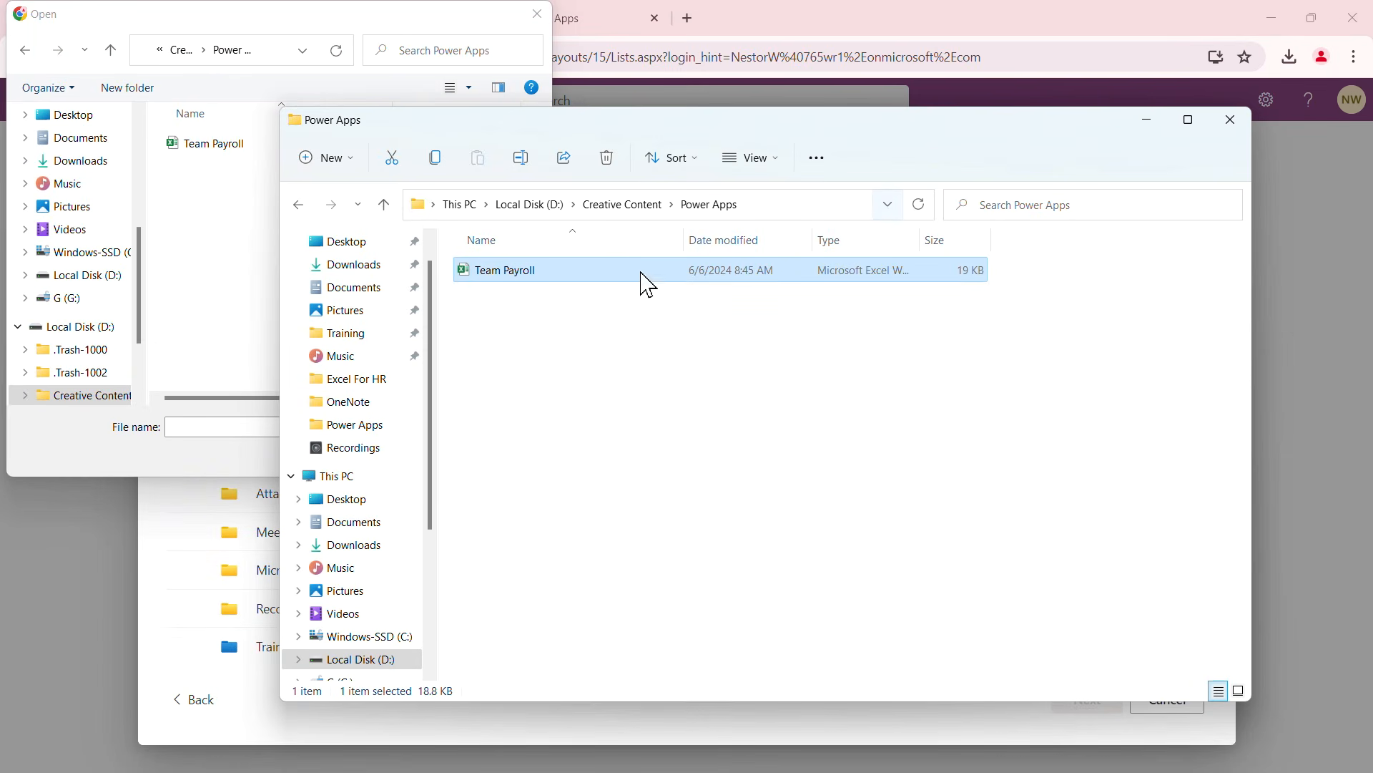
Close the folder window and upload the Team Payroll workbook as the source for the new list
left_click(1231, 120)
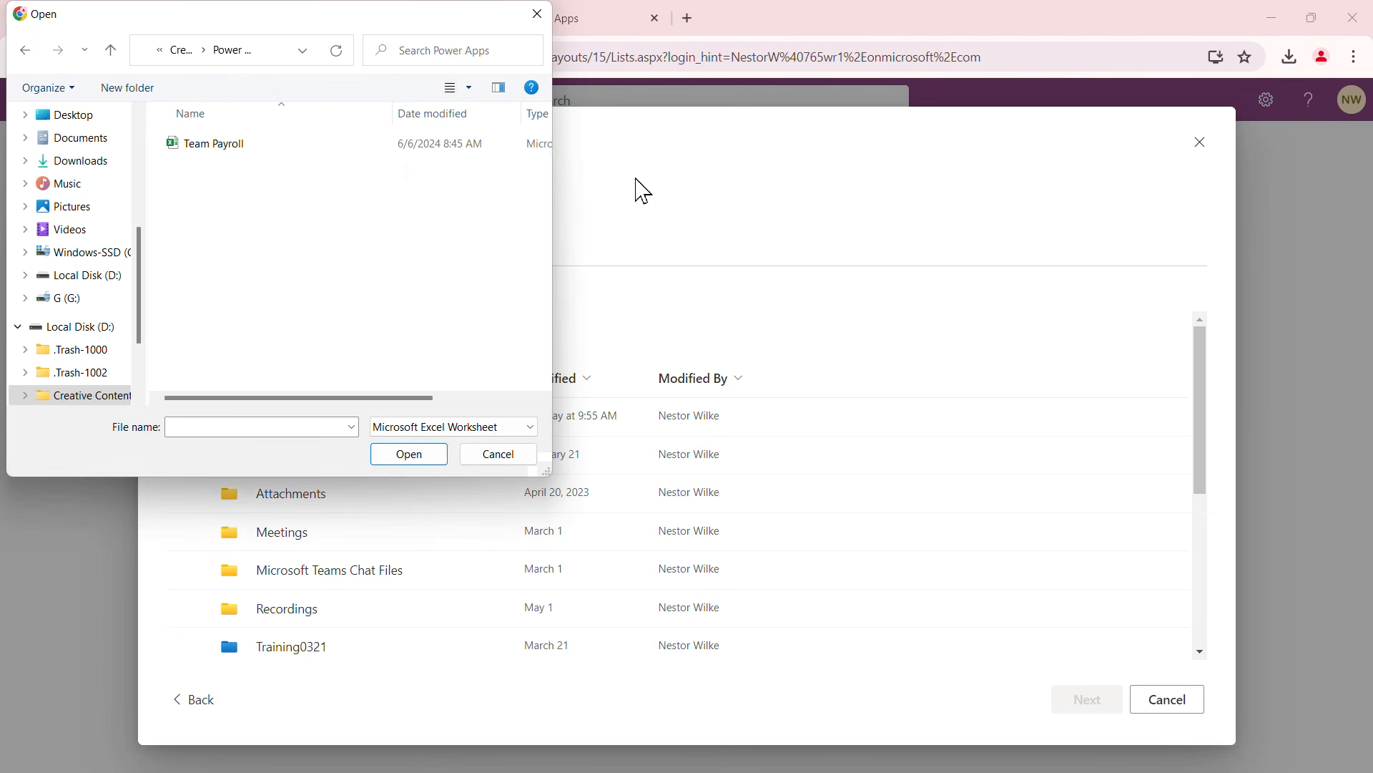
left_click(254, 146)
left_click(409, 455)
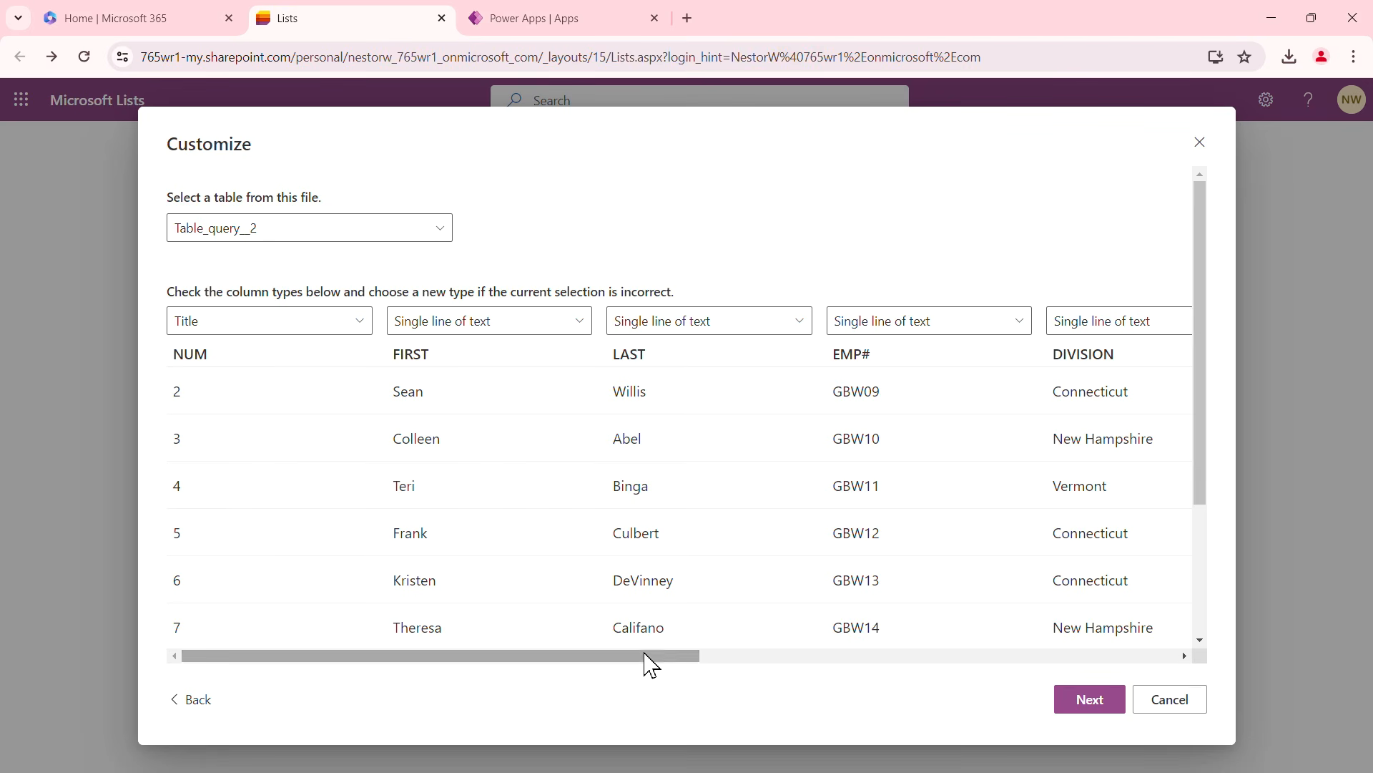
Set the import type of the NUM column to Number and of the DATE of HIRE column to Date and time
left_click_drag(671, 662, 536, 604)
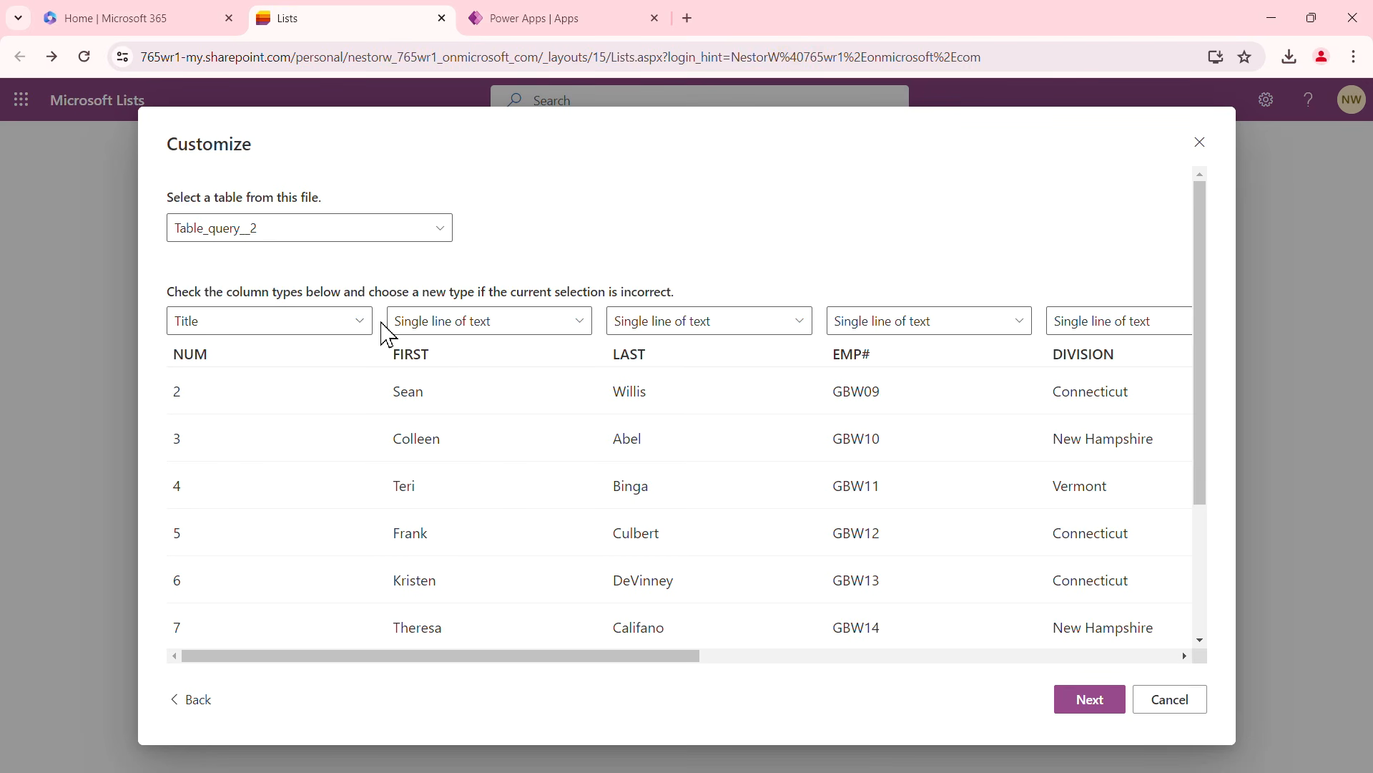
left_click(360, 334)
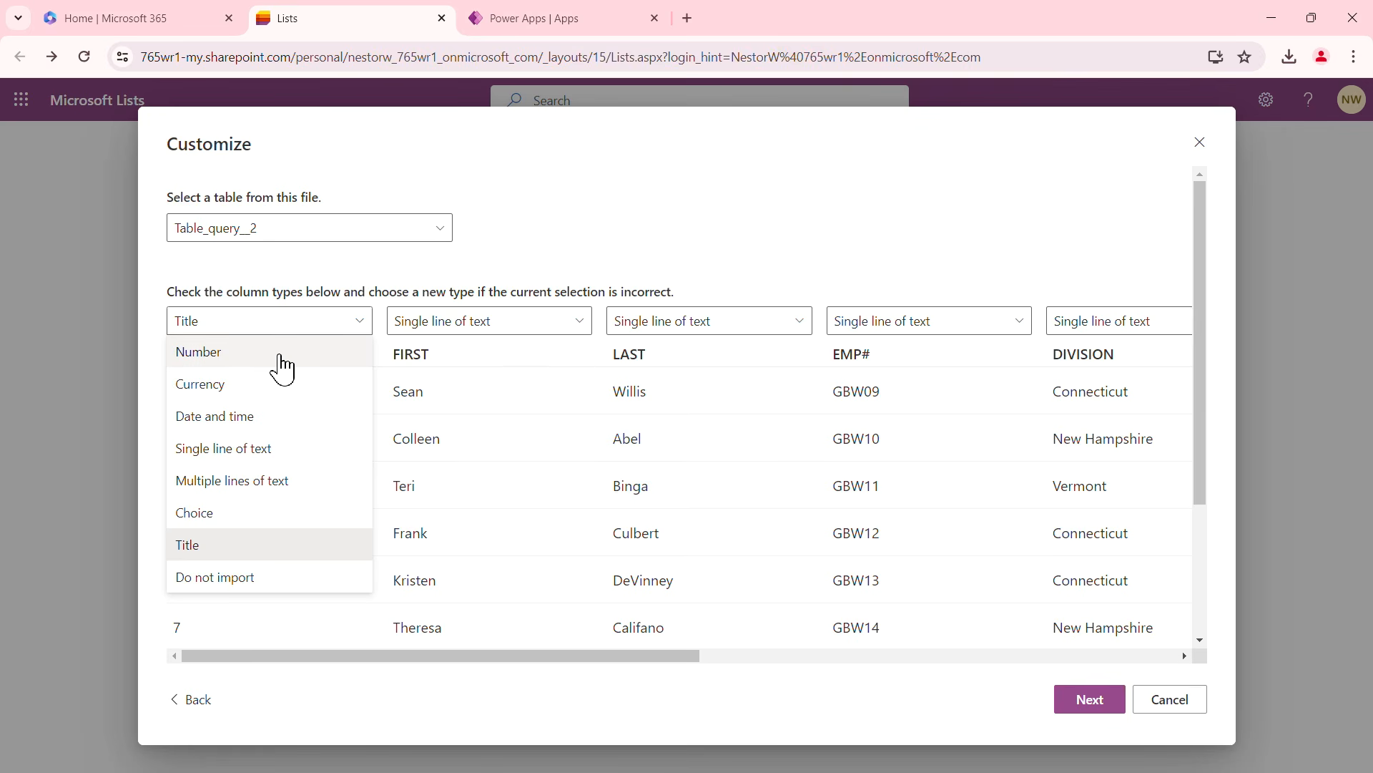
left_click(280, 353)
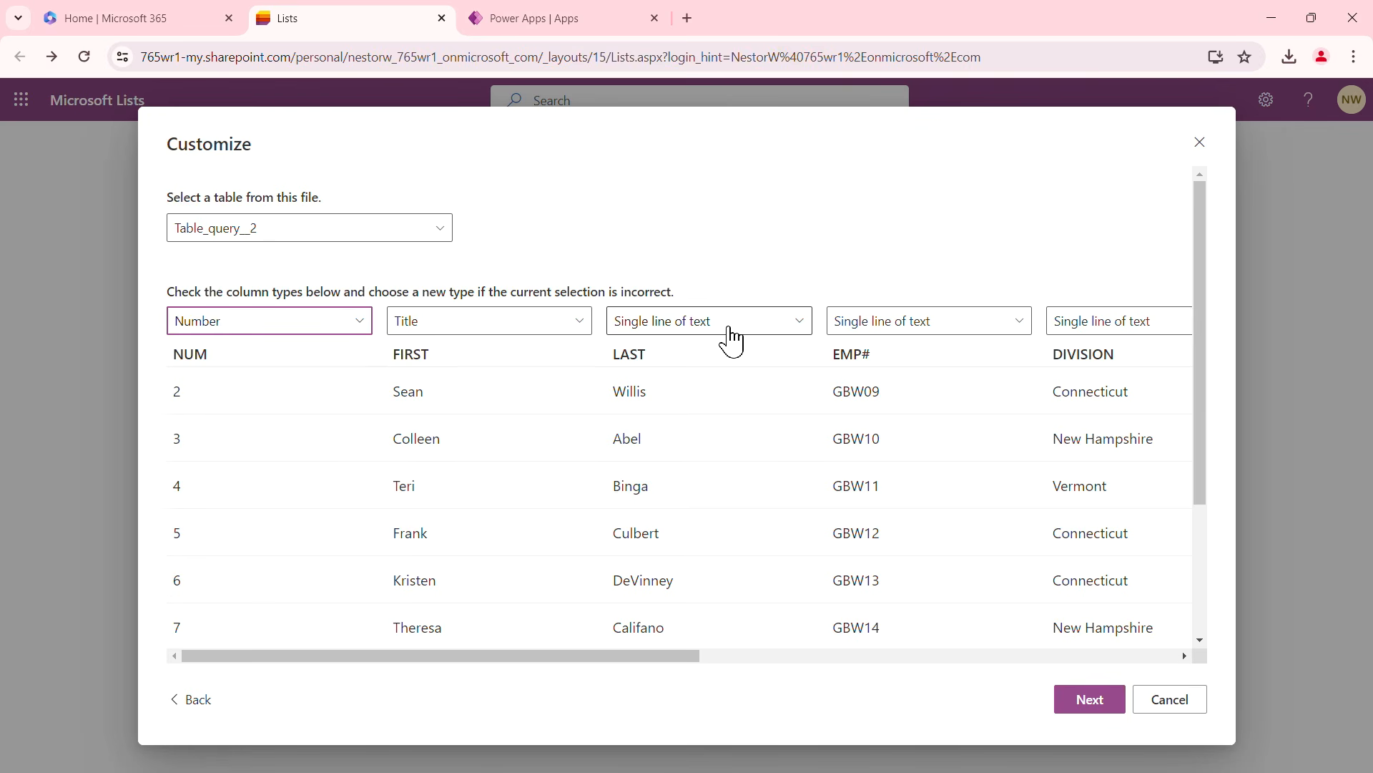
left_click_drag(677, 655, 1113, 651)
left_click(822, 329)
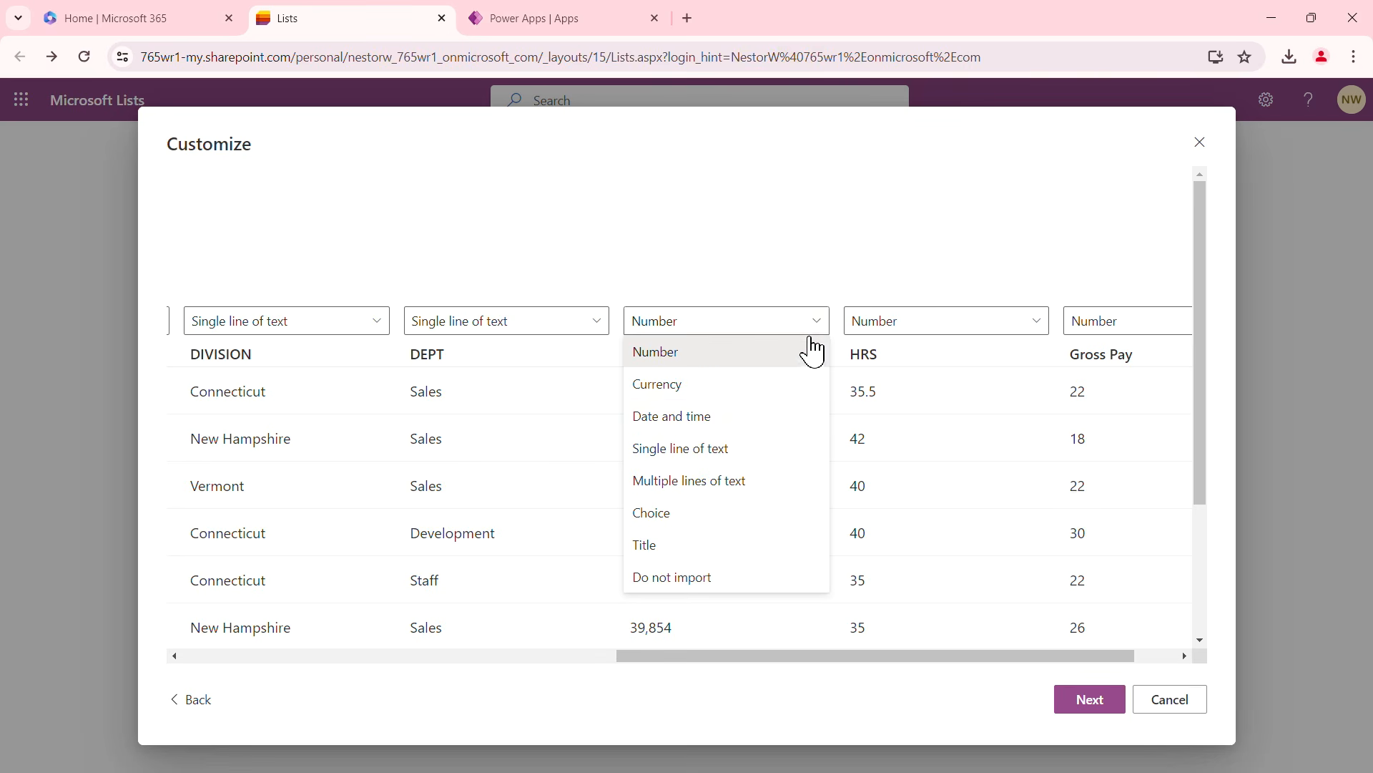
left_click(721, 422)
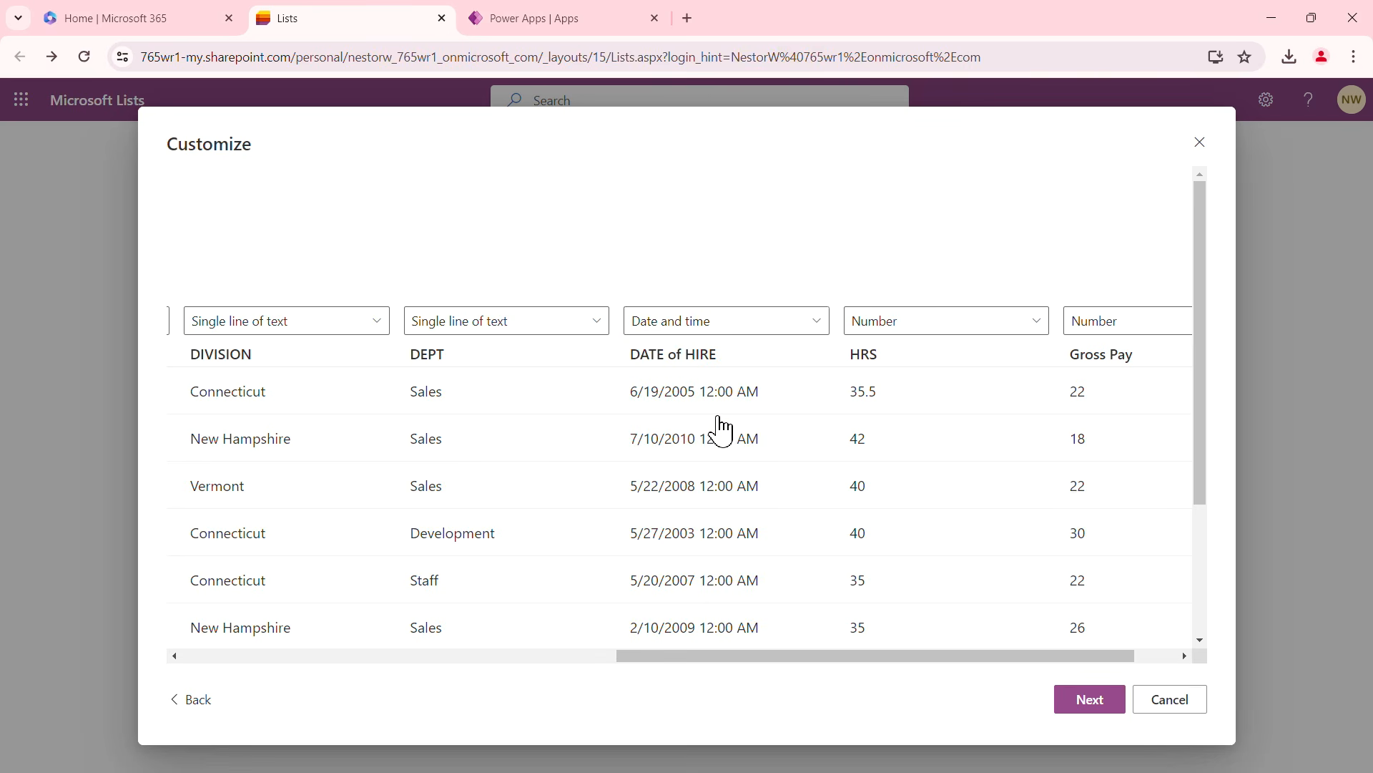
Set the Gross Pay column's import type to Currency and accept the column types for the new list
left_click_drag(903, 657, 987, 653)
left_click(1168, 326)
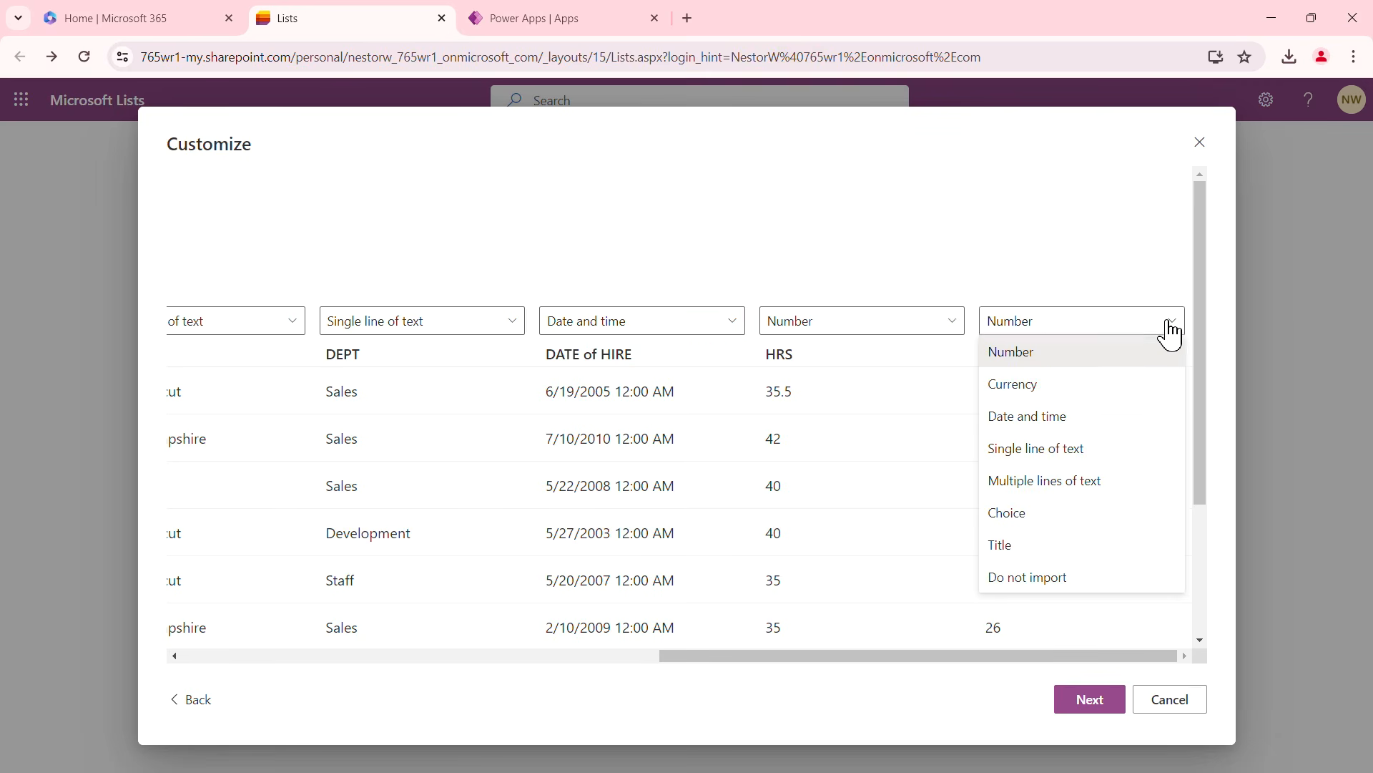
left_click(1027, 390)
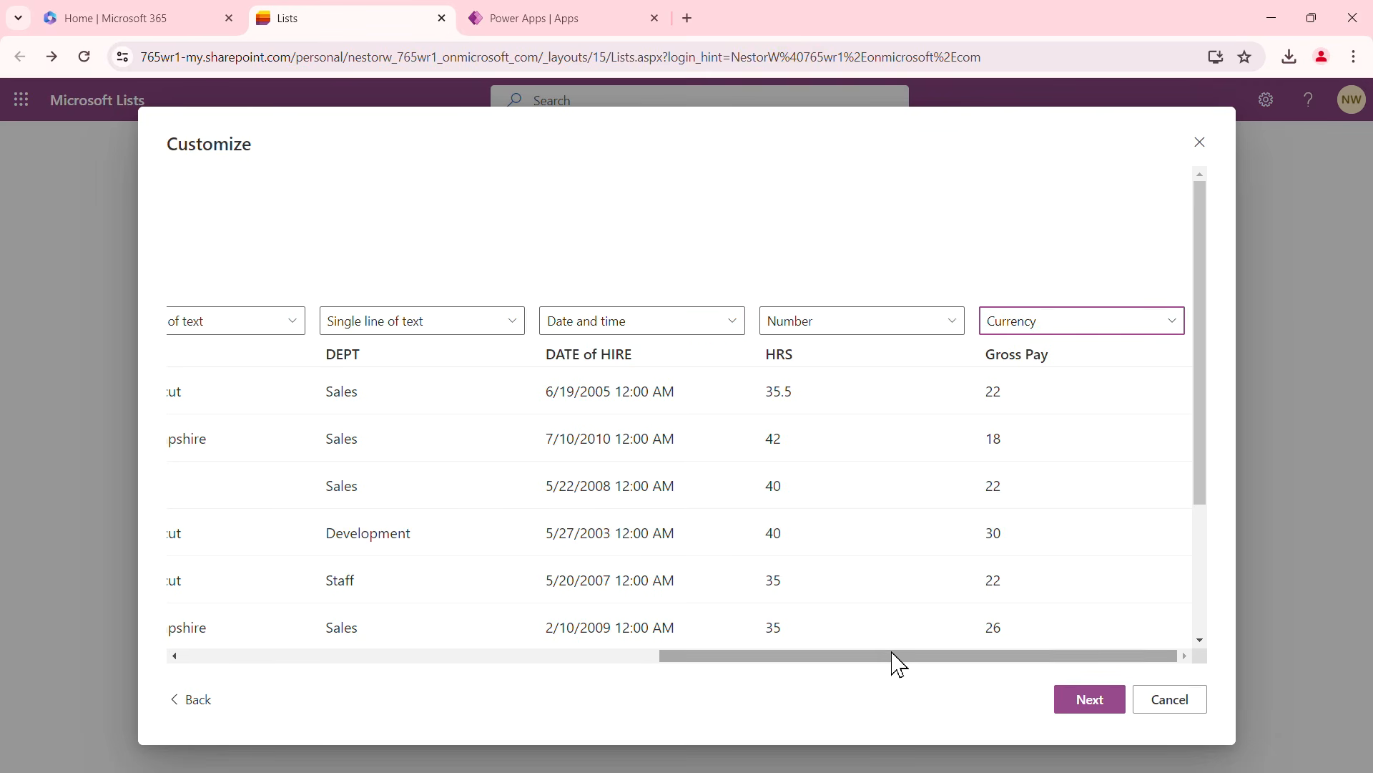
left_click_drag(887, 666, 362, 631)
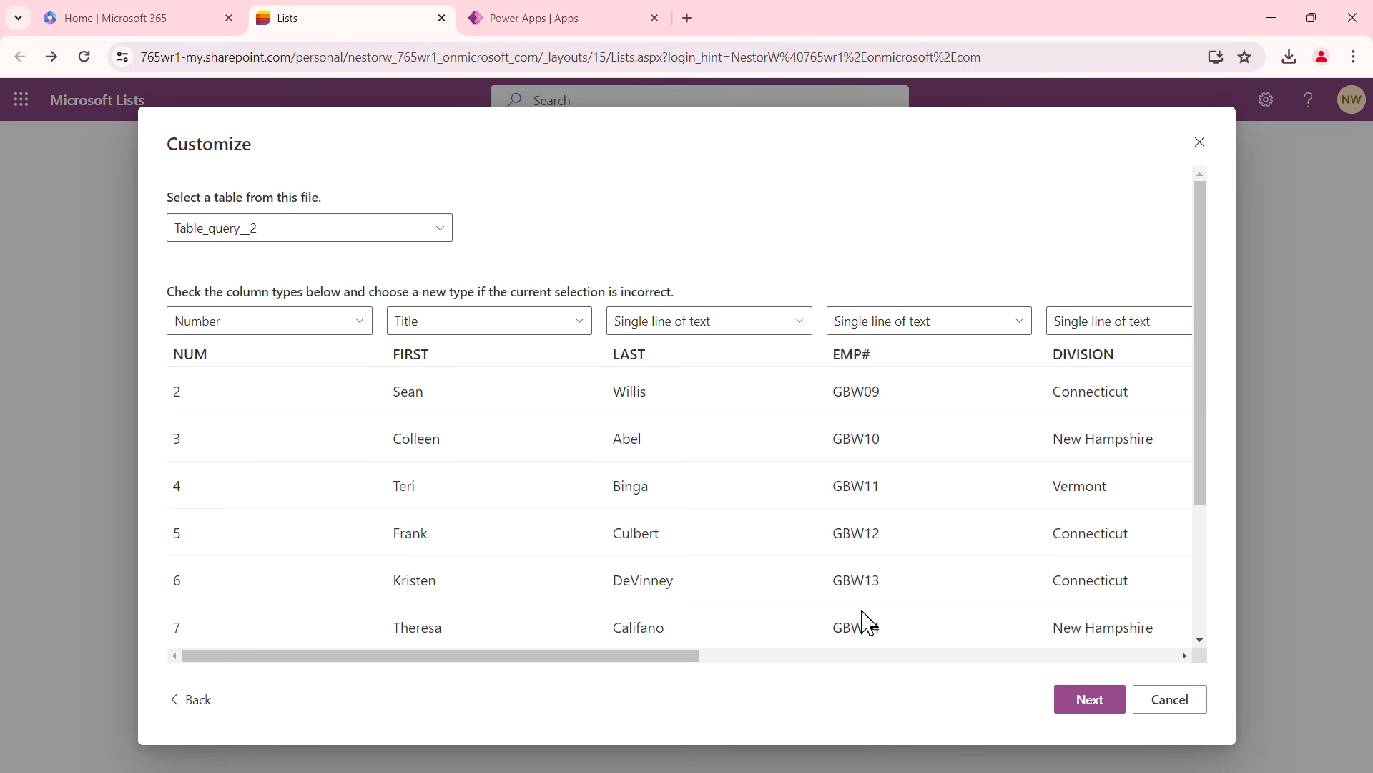
left_click(1086, 704)
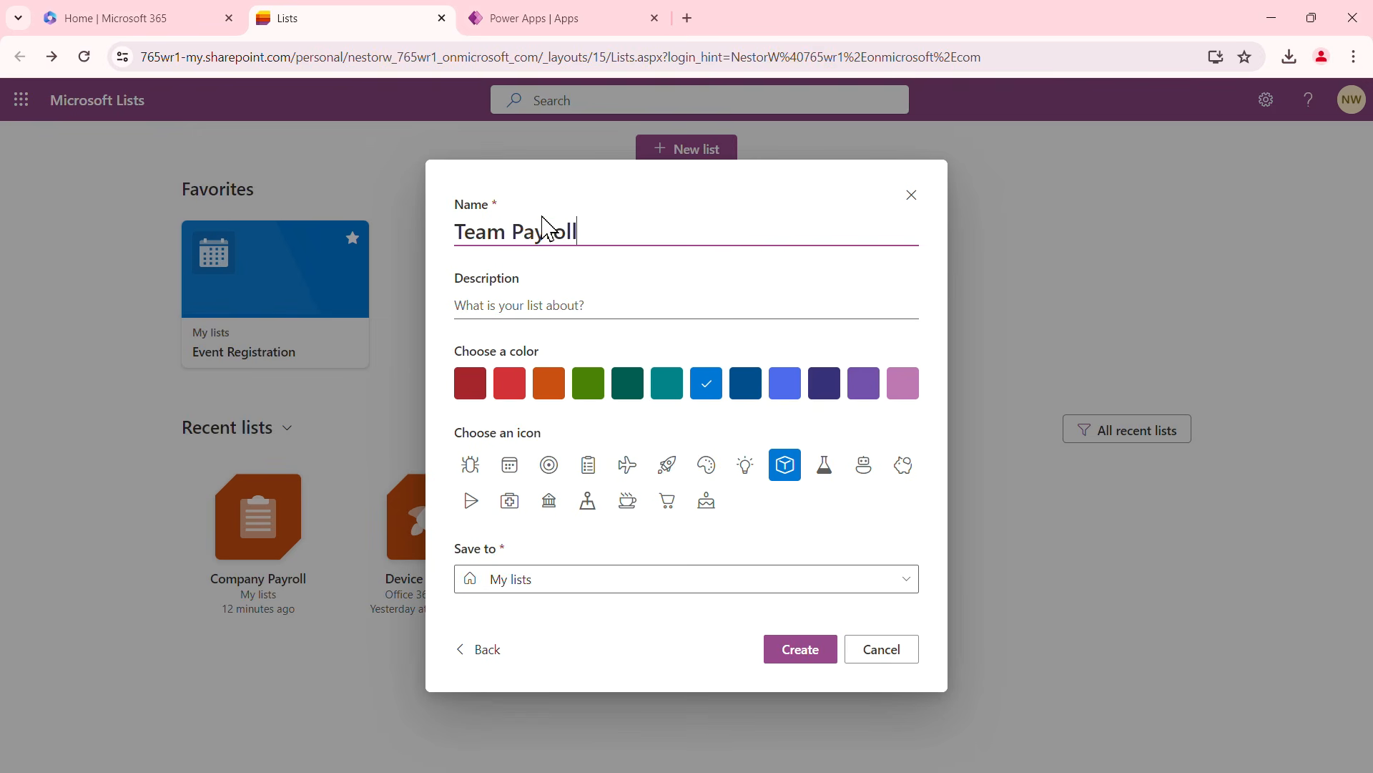
Create the Team Payroll list in My lists with the description Weekly Payroll, the green color and the clipboard icon
left_click(534, 308)
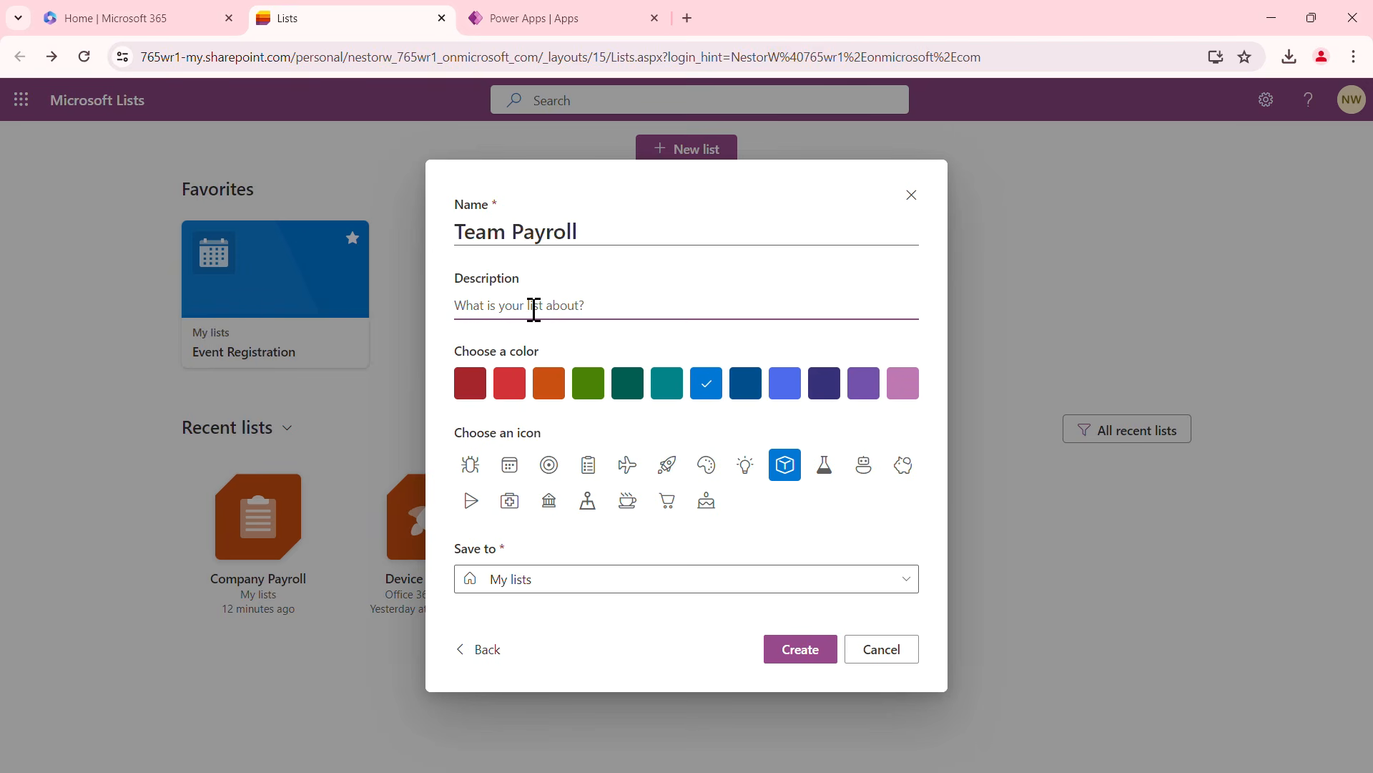
type("Weekly Payroll")
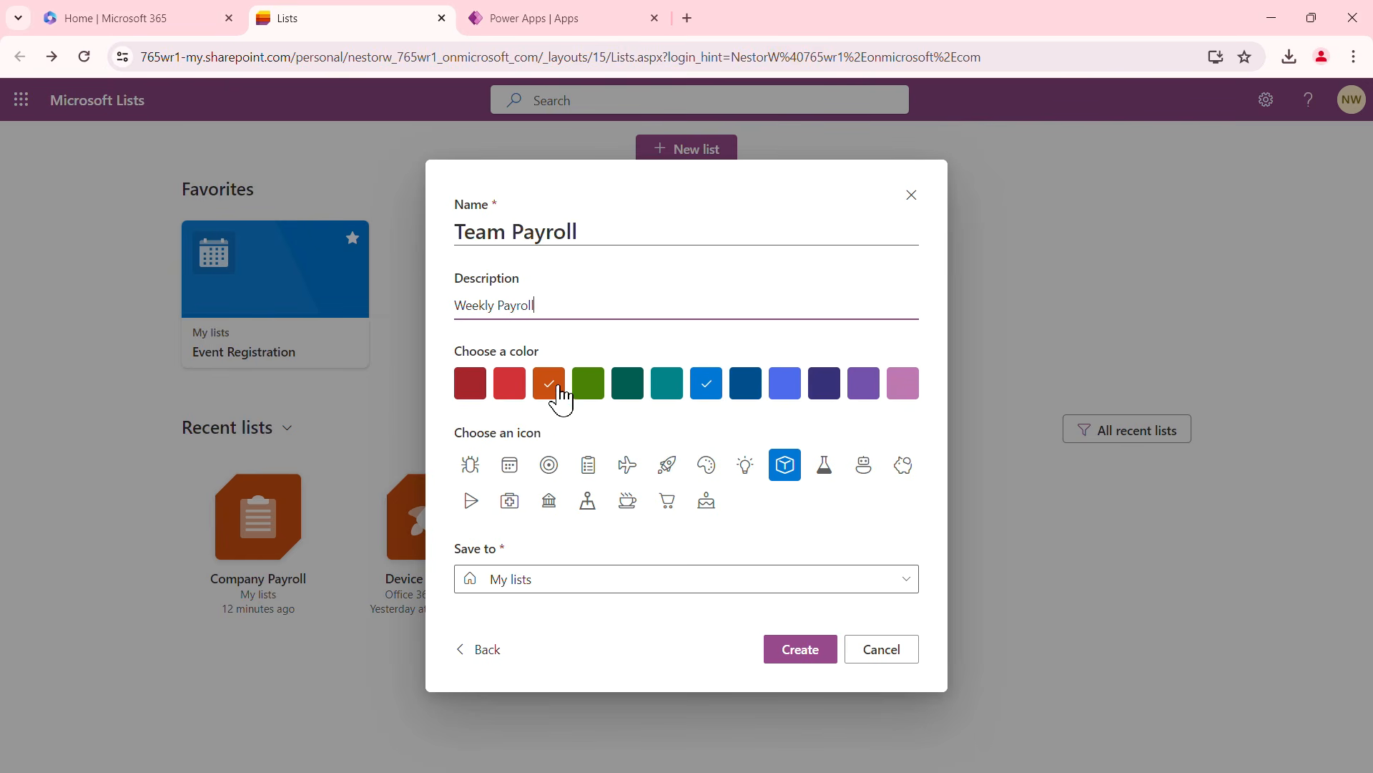
left_click(595, 387)
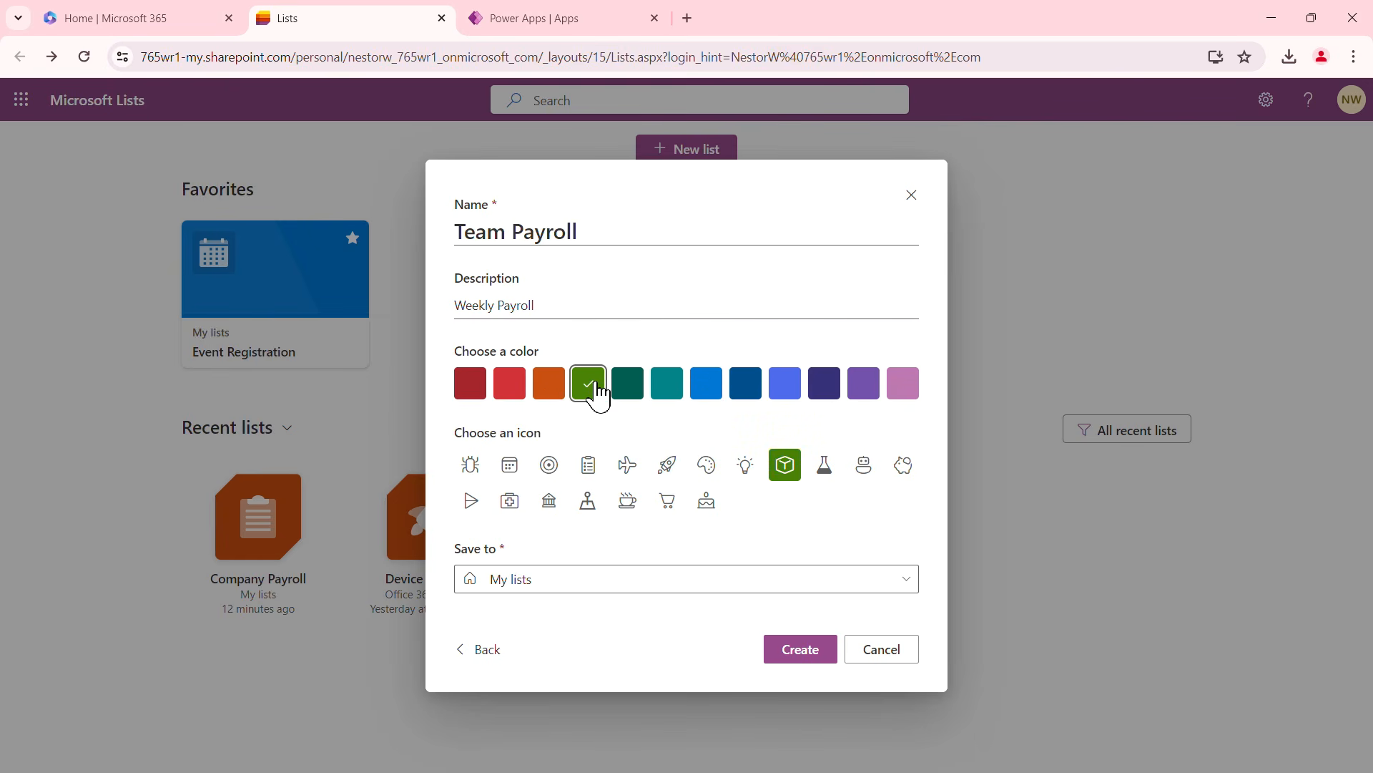
left_click(588, 468)
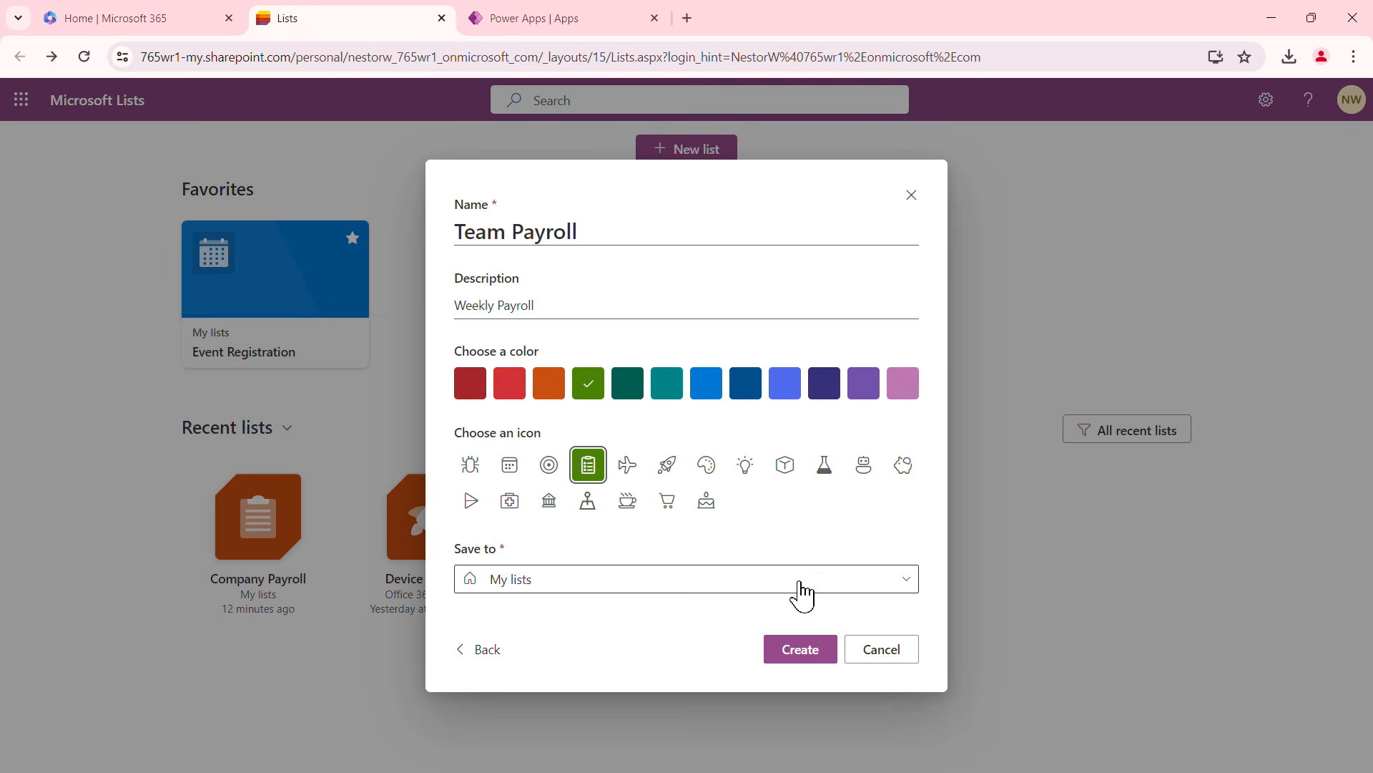
left_click(904, 583)
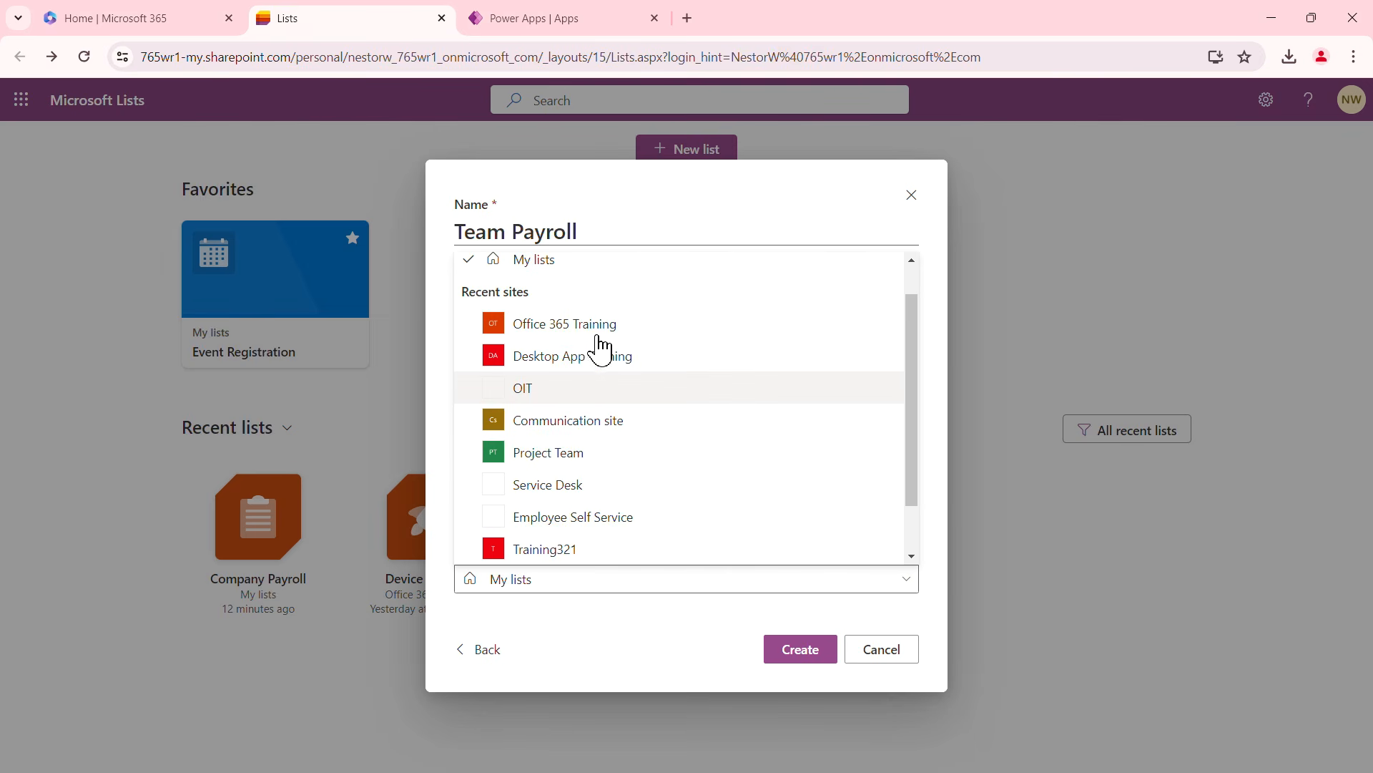
left_click(926, 248)
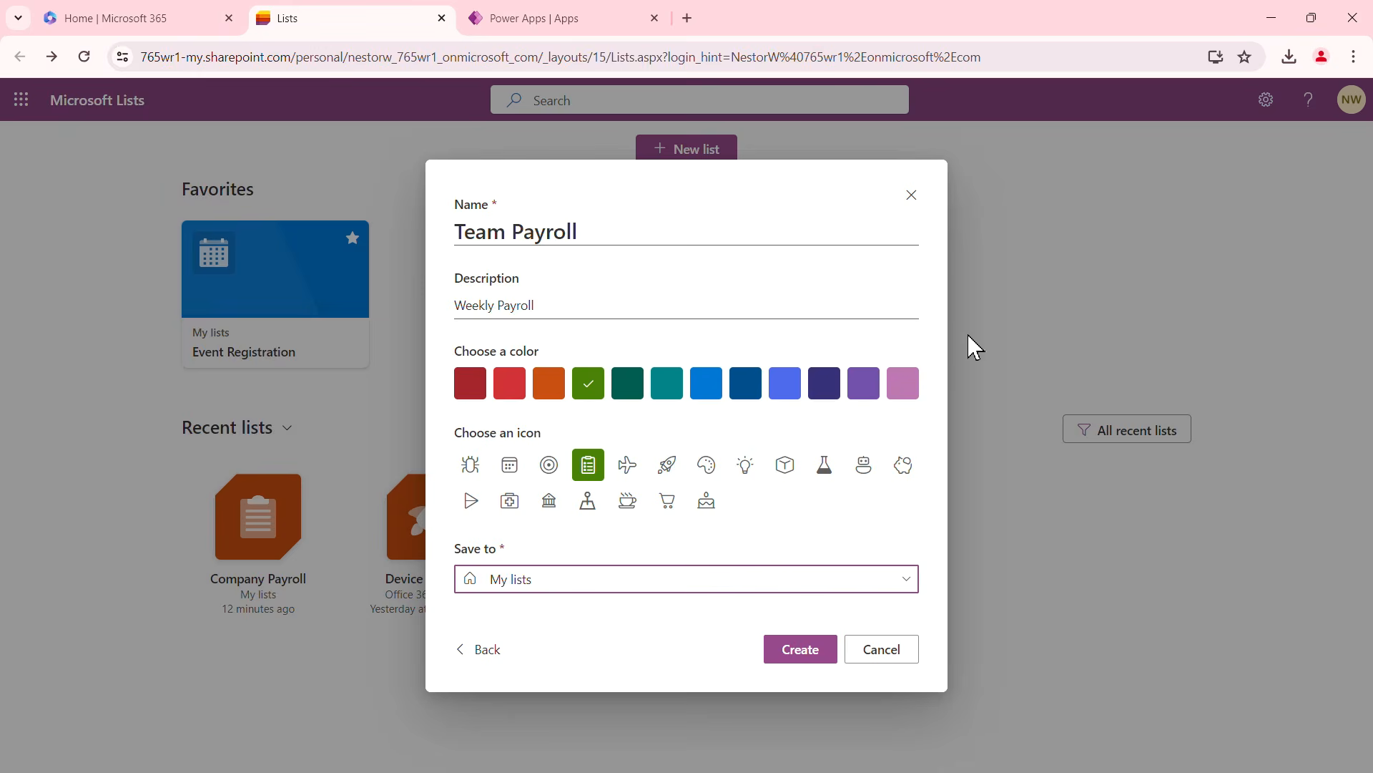
left_click(800, 659)
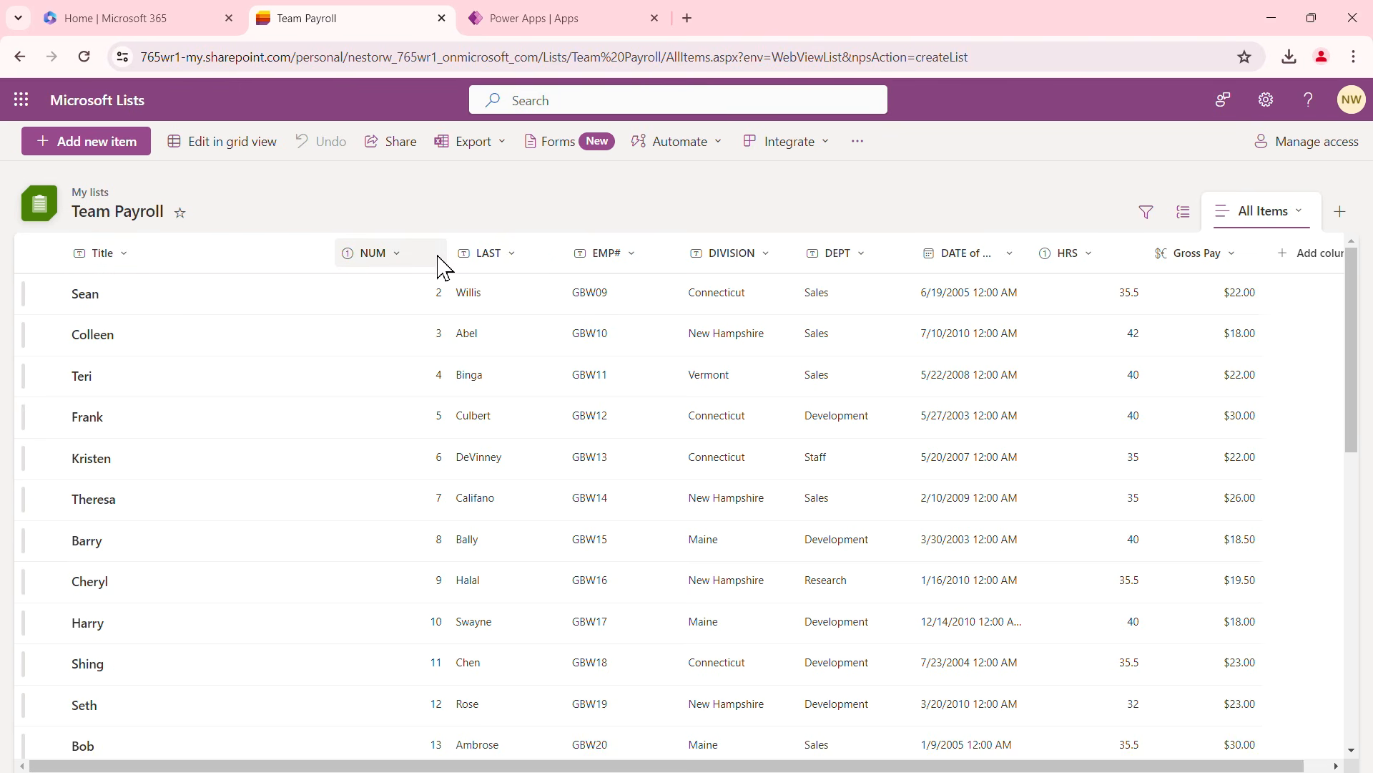
Move the NUM column in front of the Title column and rename the Title column to First
left_click_drag(387, 268, 107, 265)
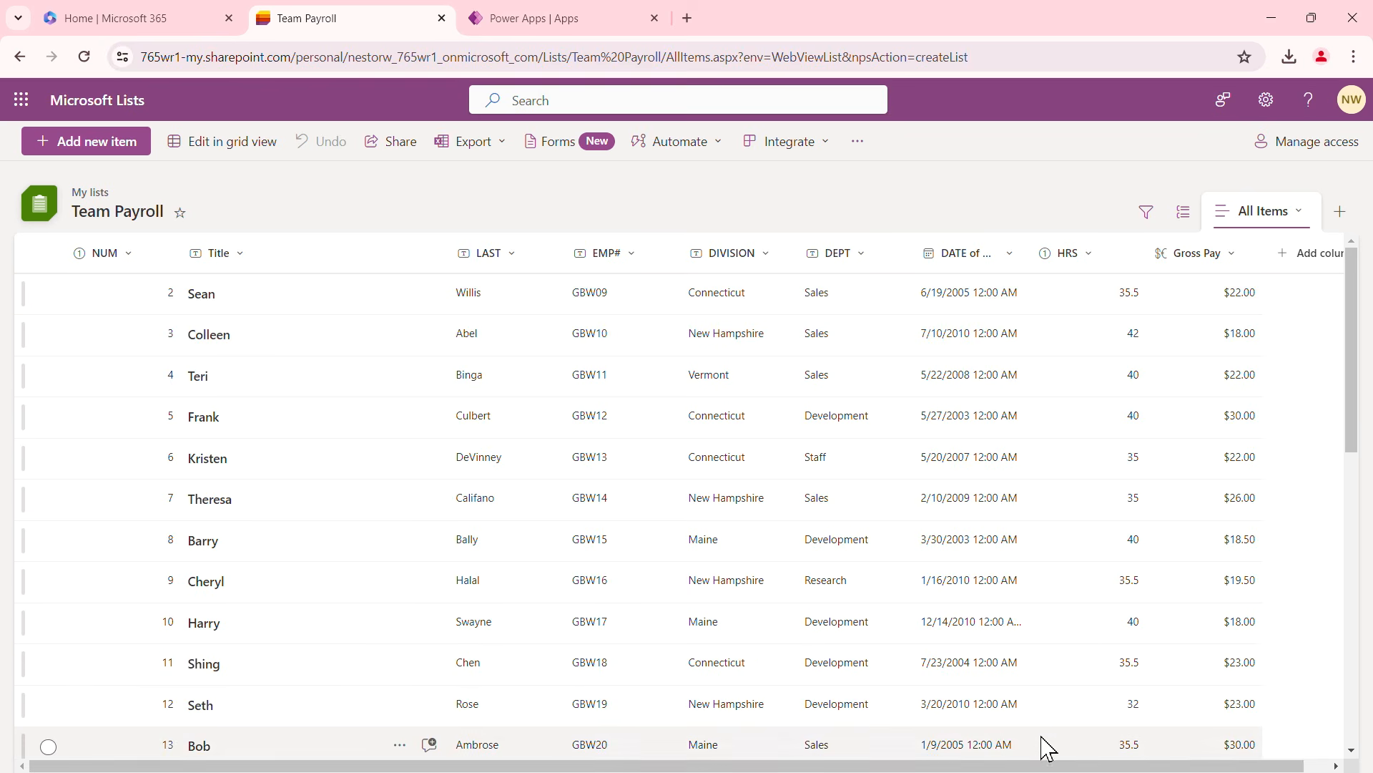
left_click(240, 254)
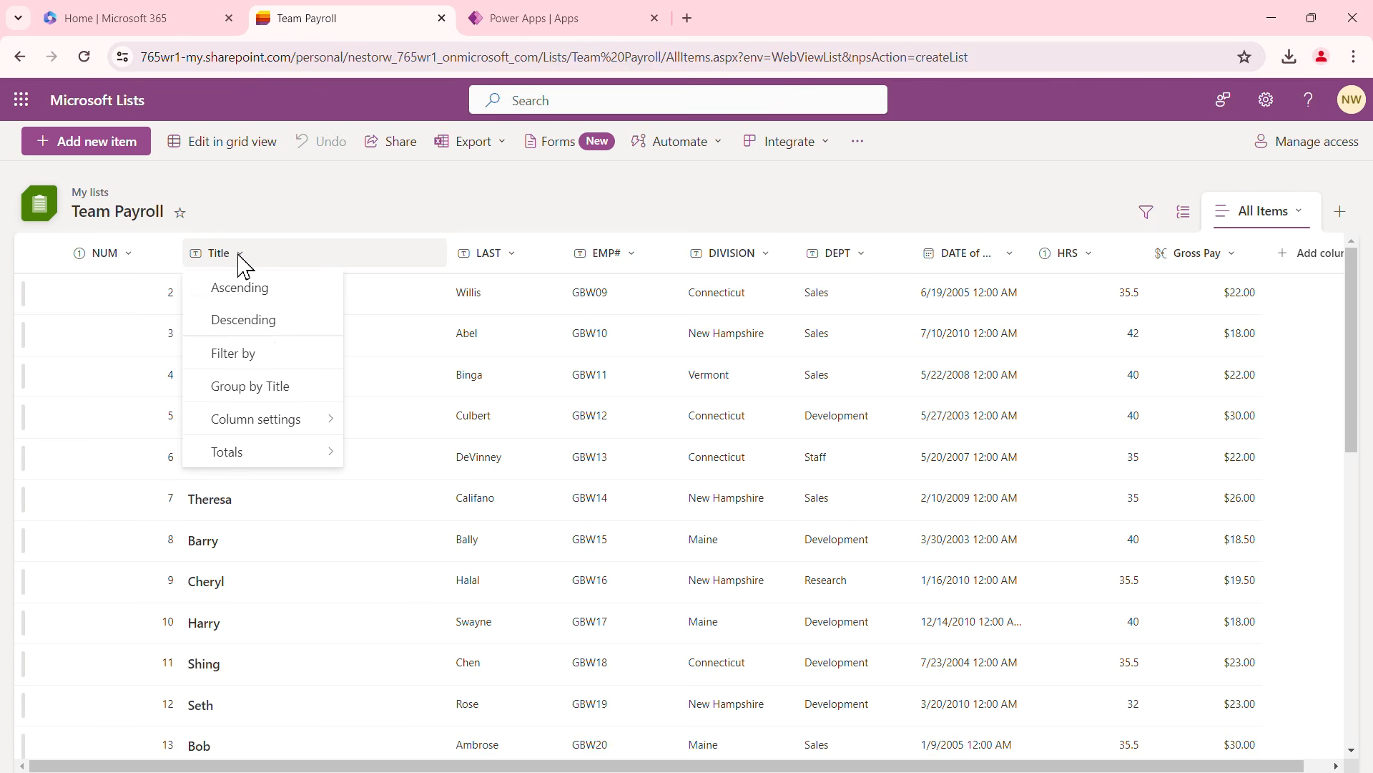
mouse_move(320, 418)
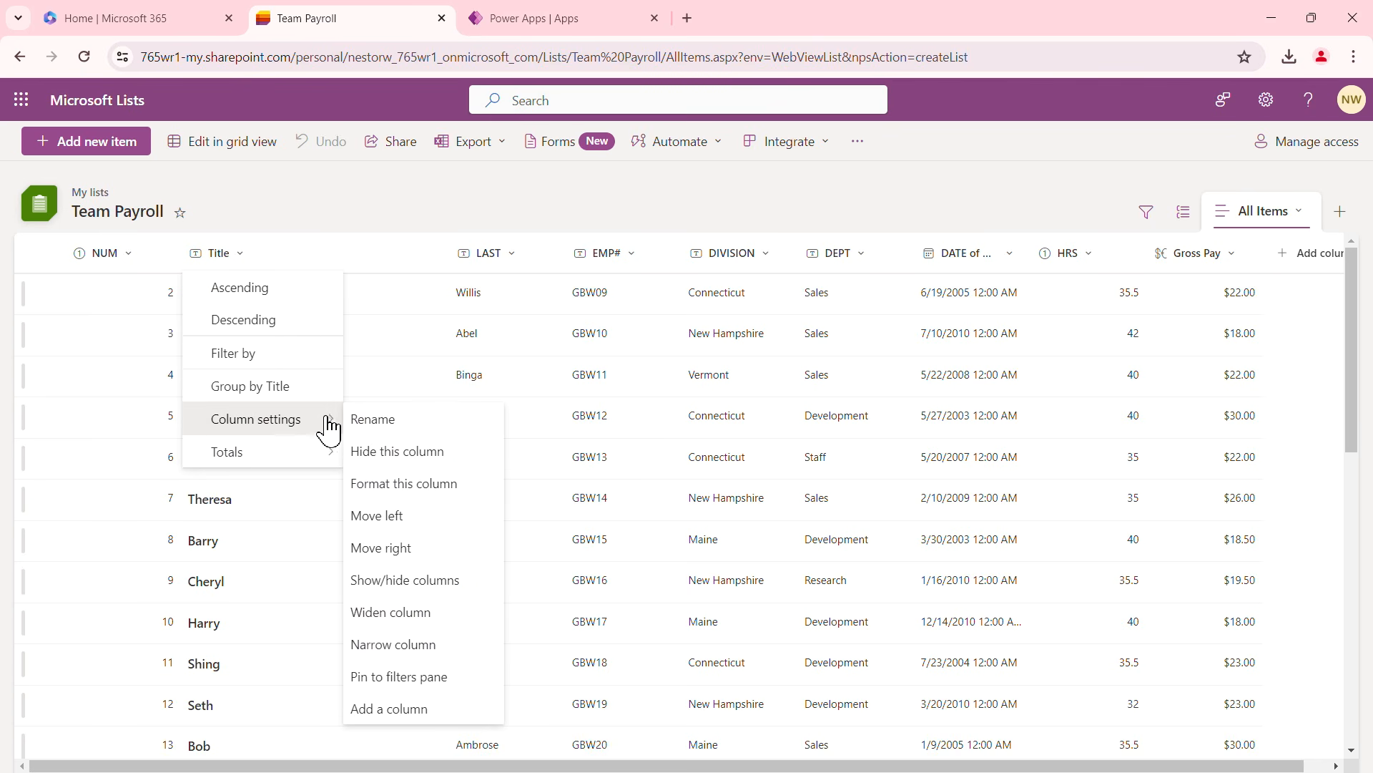
left_click(392, 423)
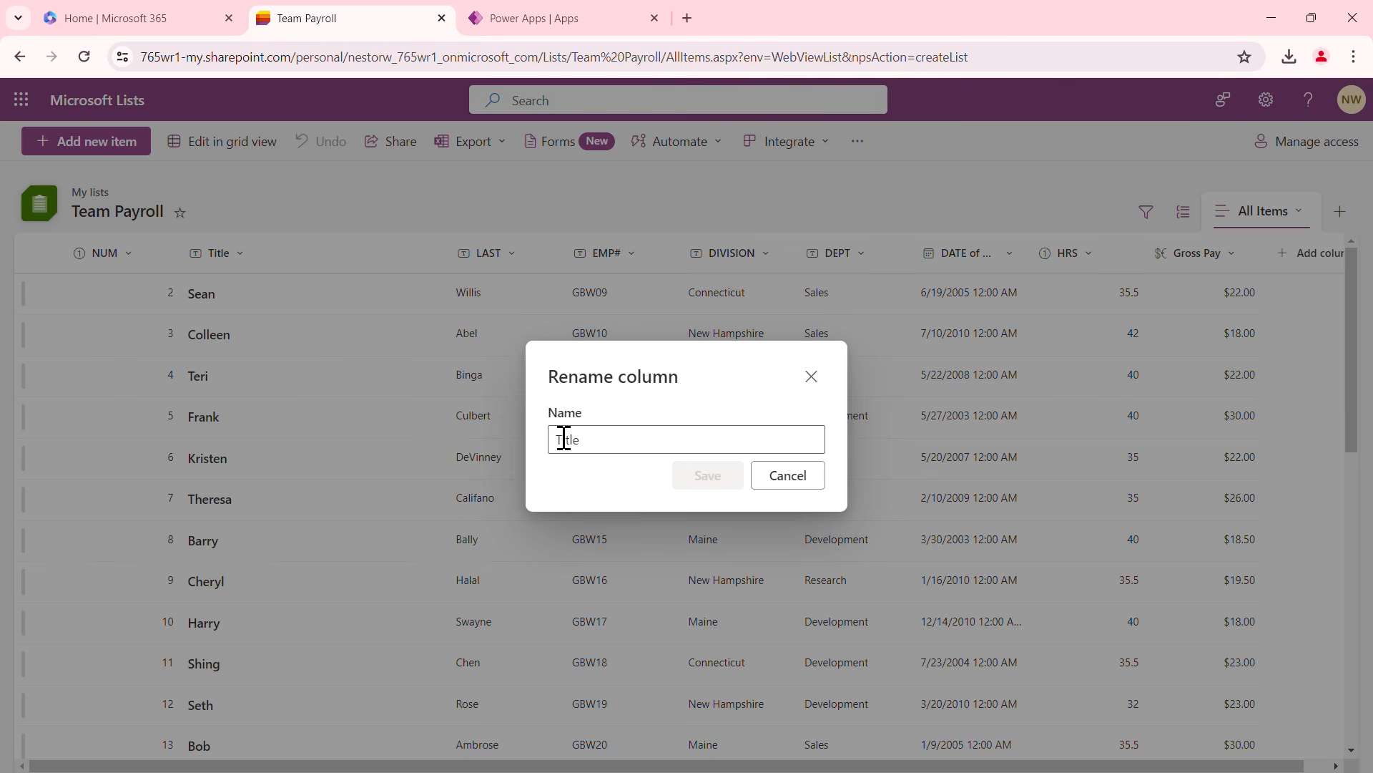
left_click(598, 438)
left_click(544, 441)
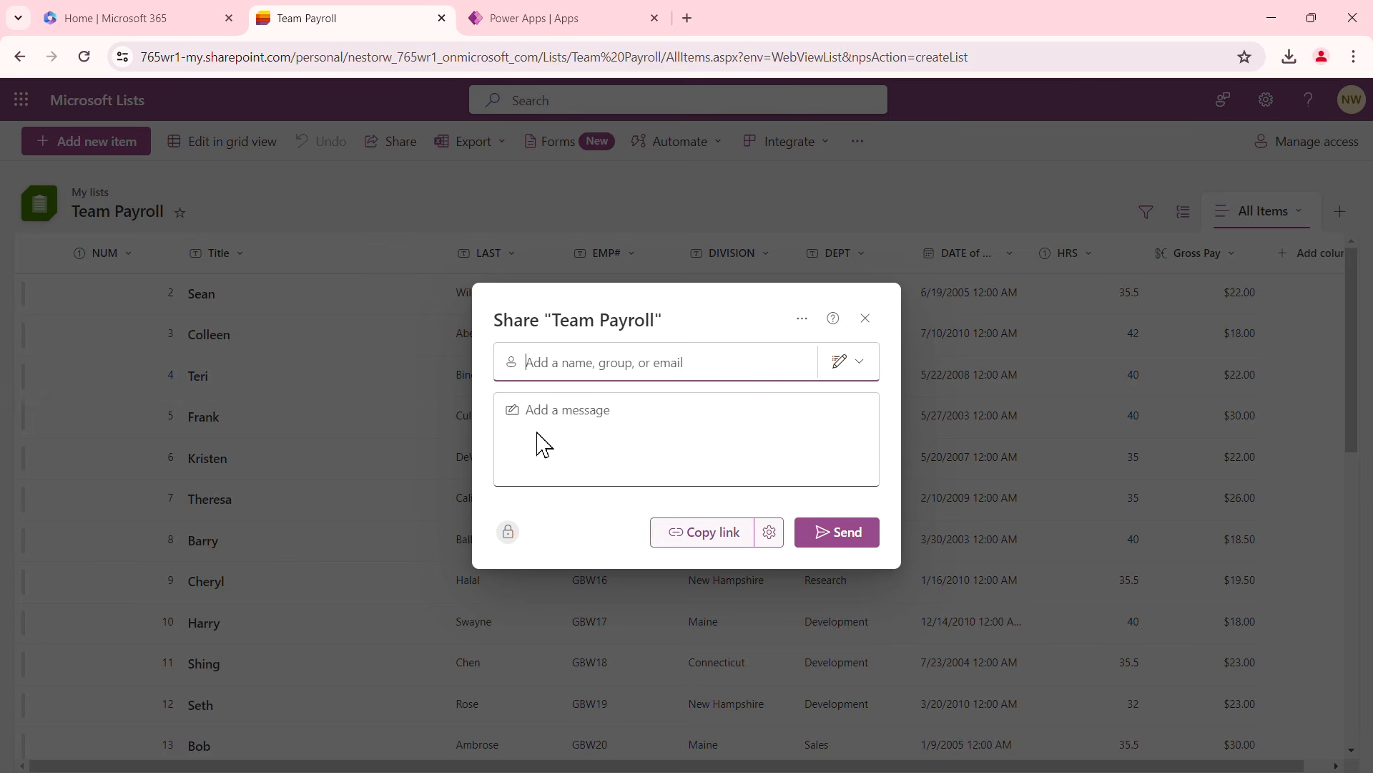
left_click(866, 318)
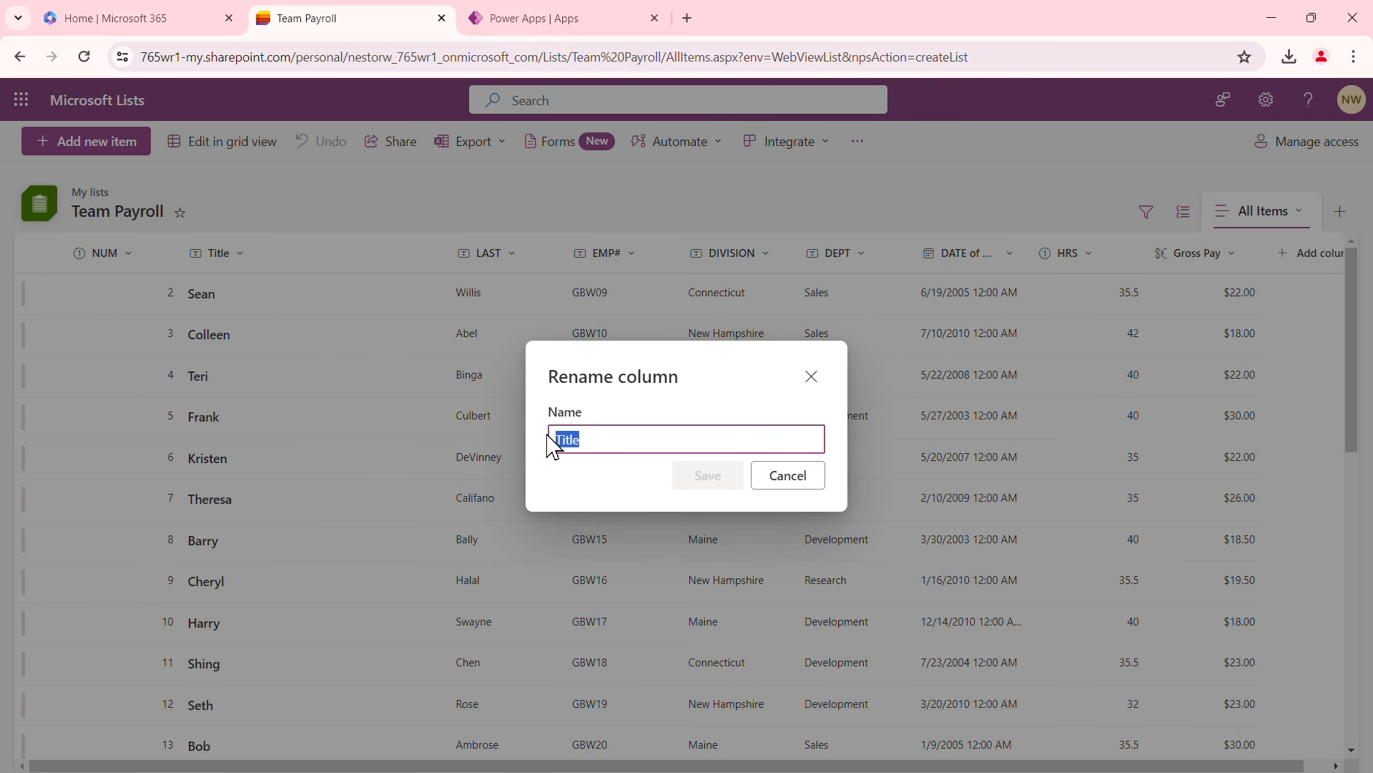
type("First")
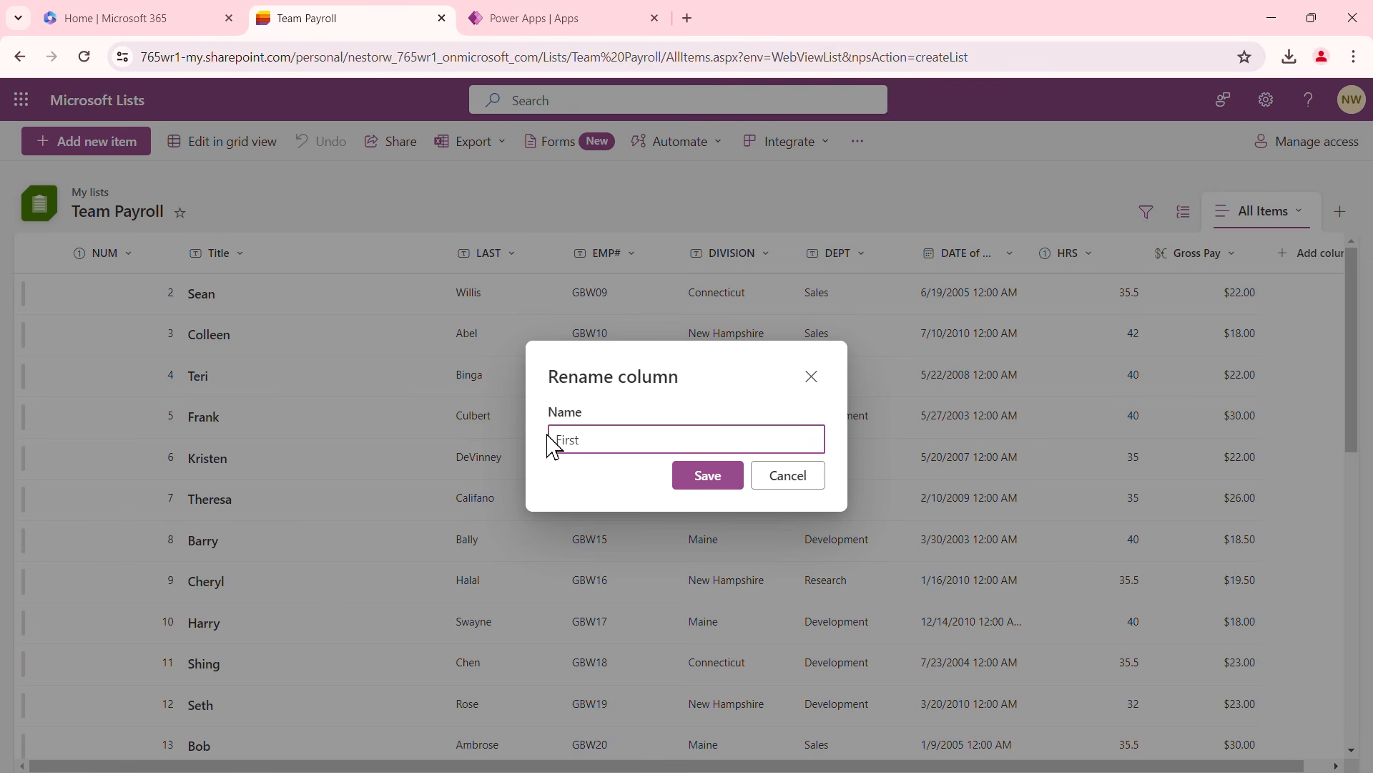
left_click(708, 475)
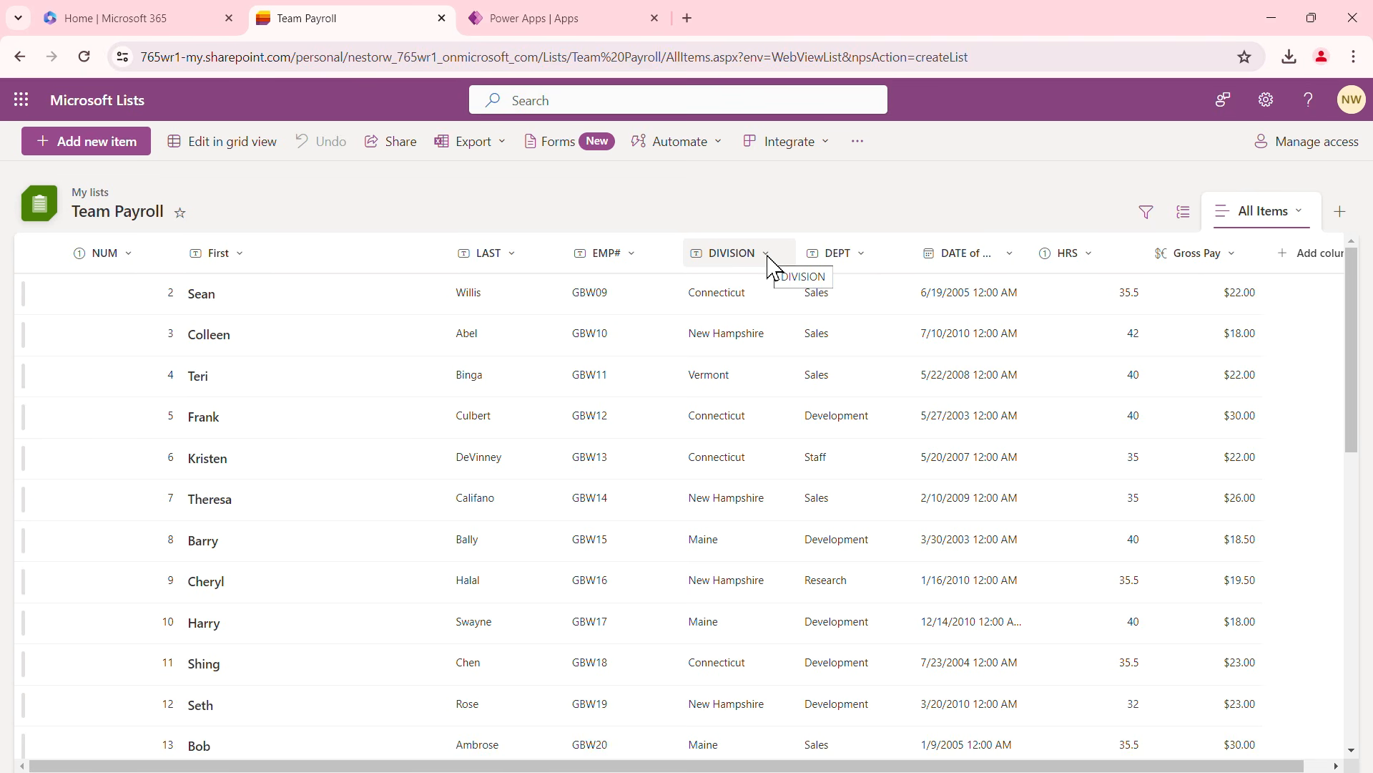
left_click(735, 293)
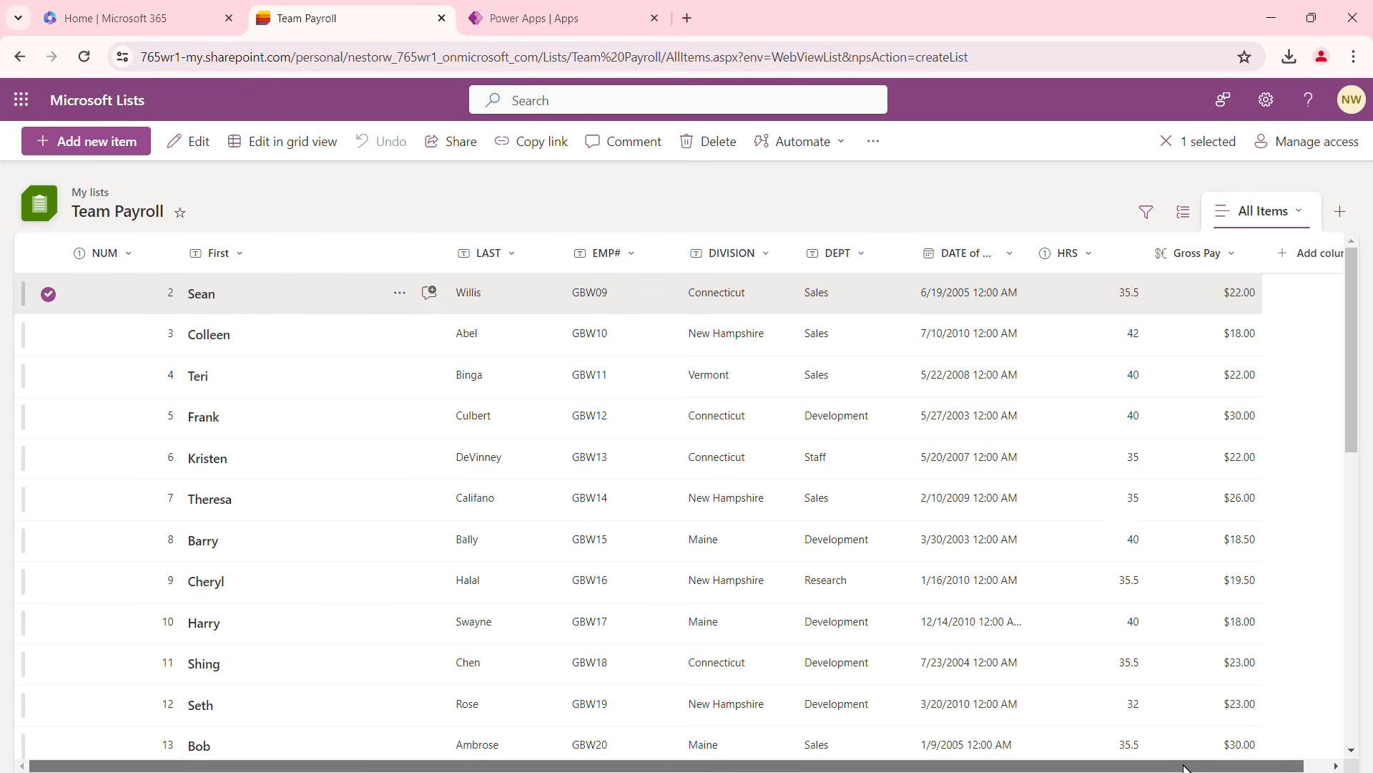
left_click_drag(1184, 768, 1082, 767)
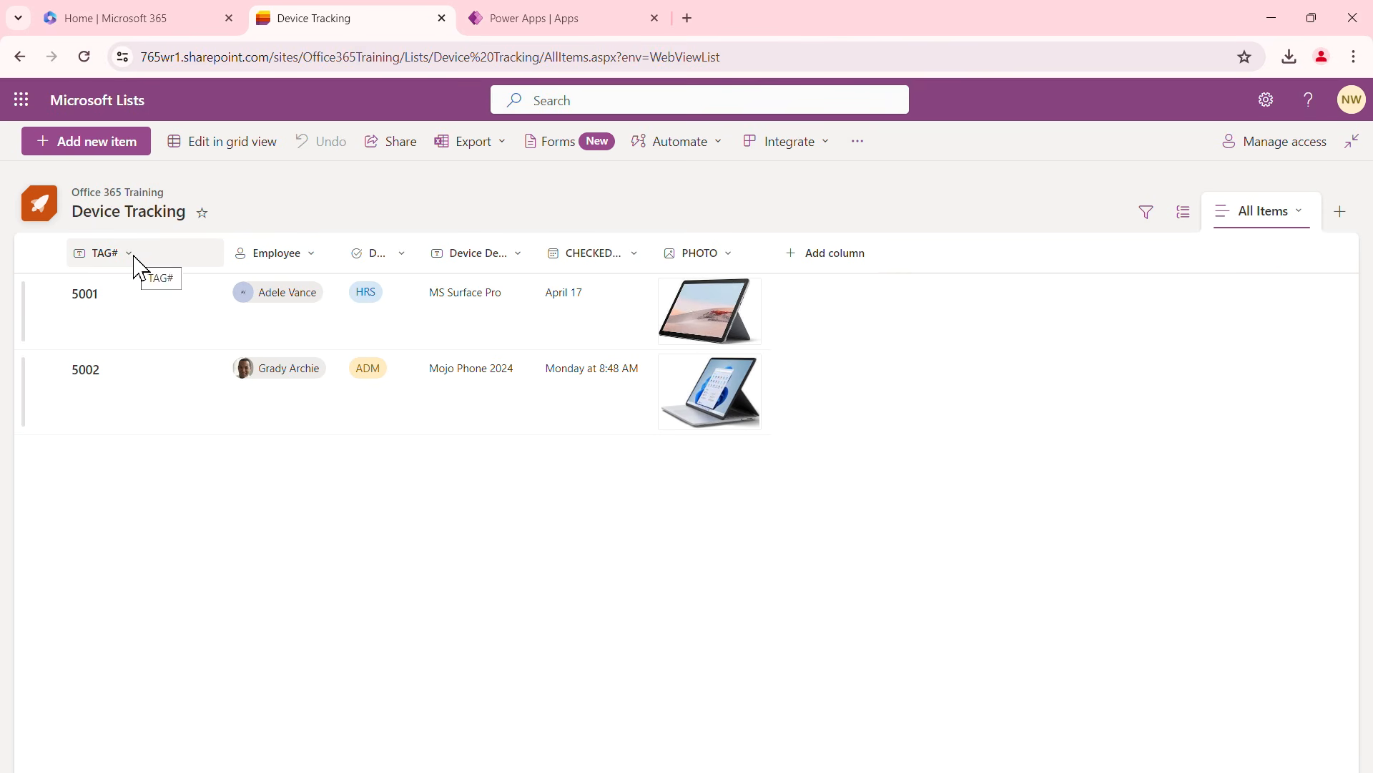
Put the Device Tracking list in grid view and inspect the Employee column's edit settings without changing them
left_click(209, 143)
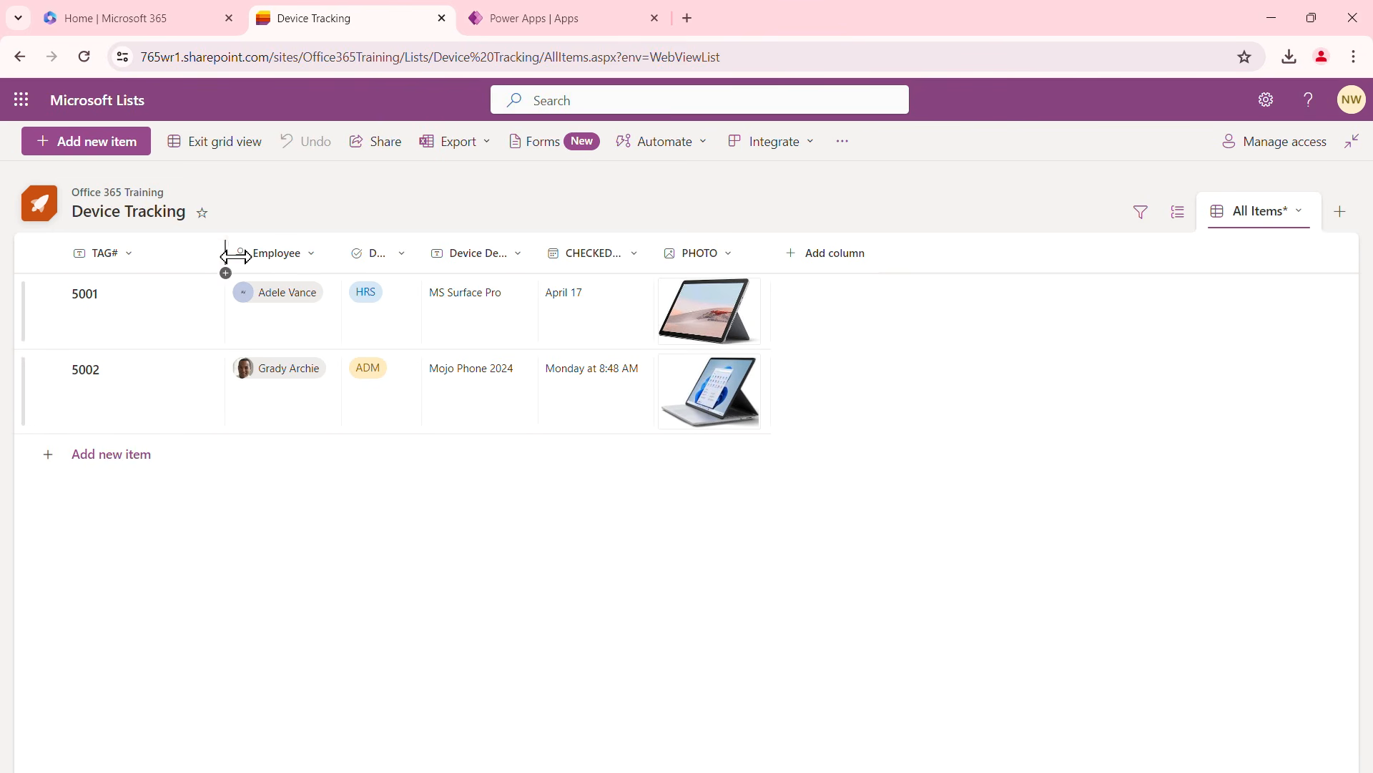
left_click(311, 254)
mouse_move(345, 426)
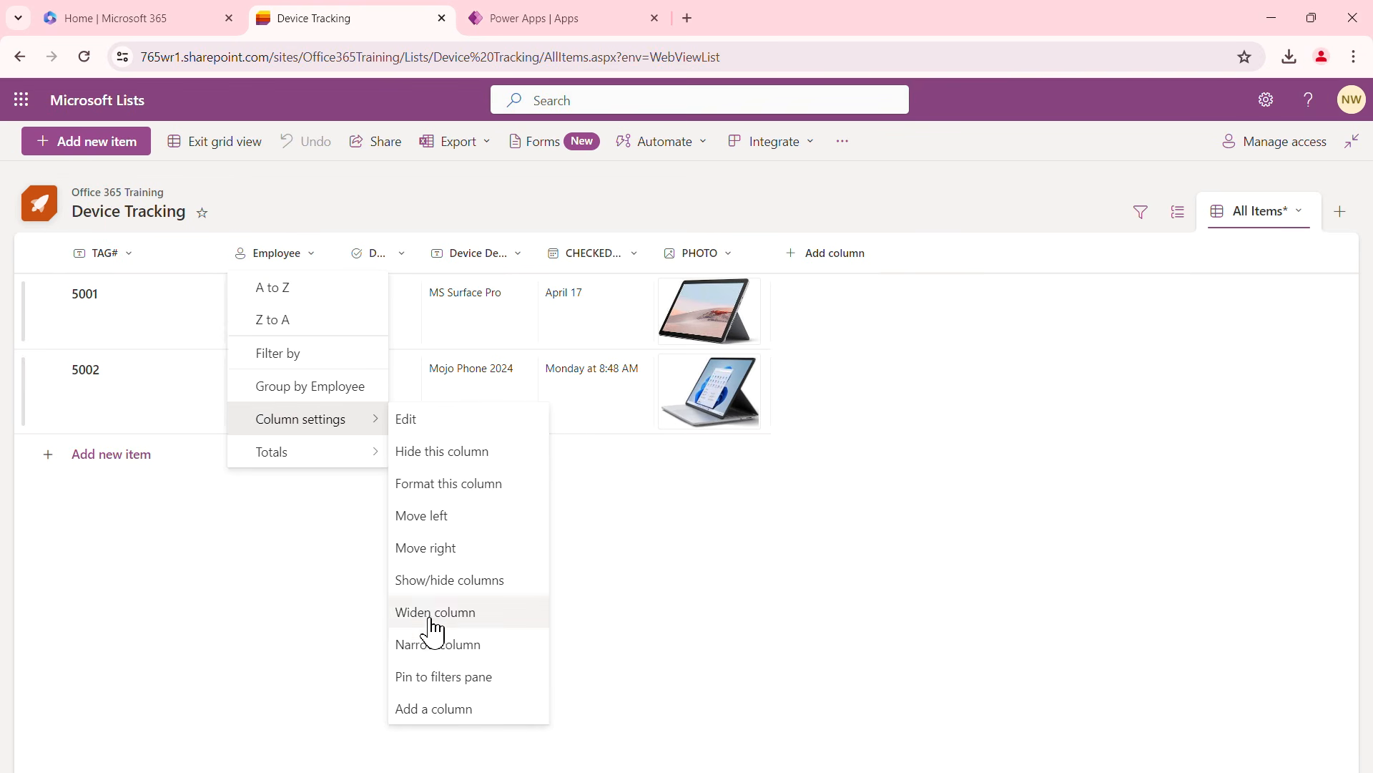
left_click(431, 433)
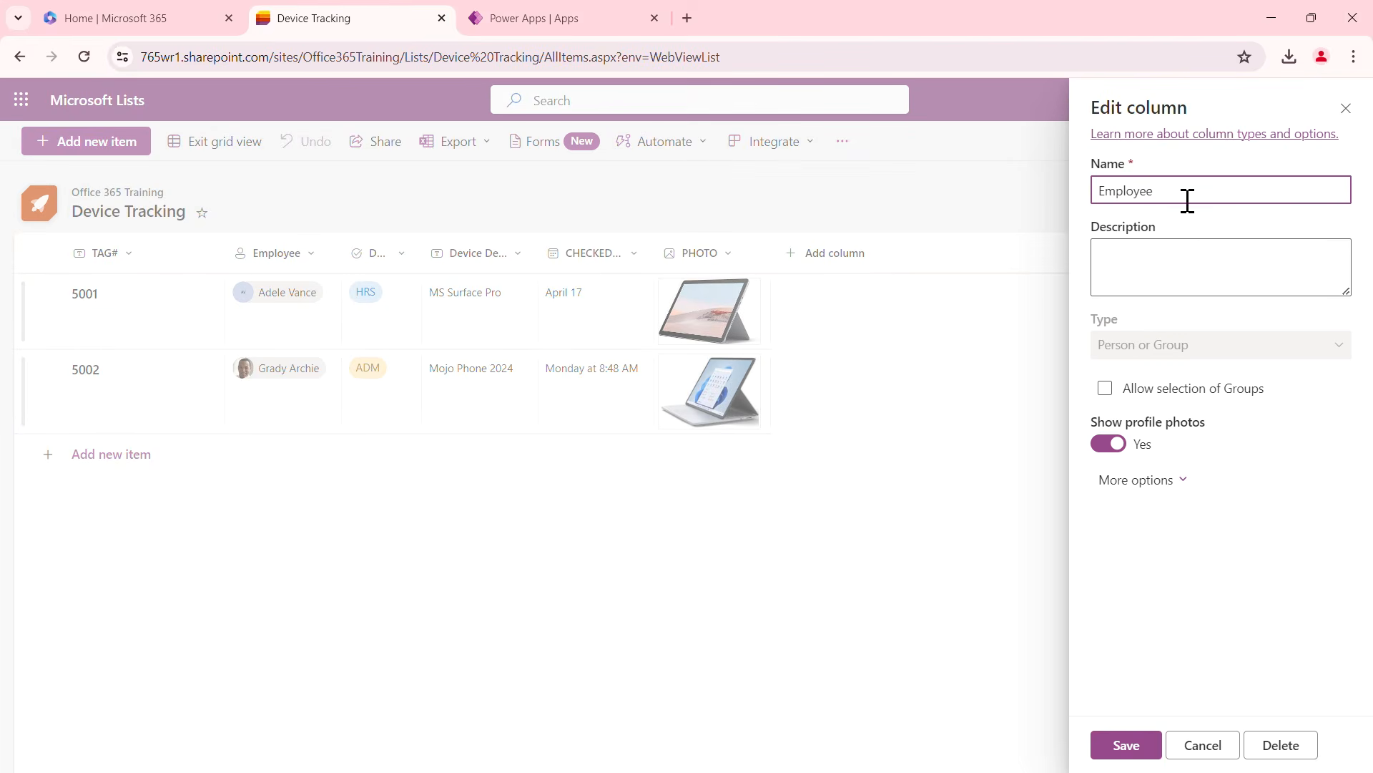
left_click(1346, 109)
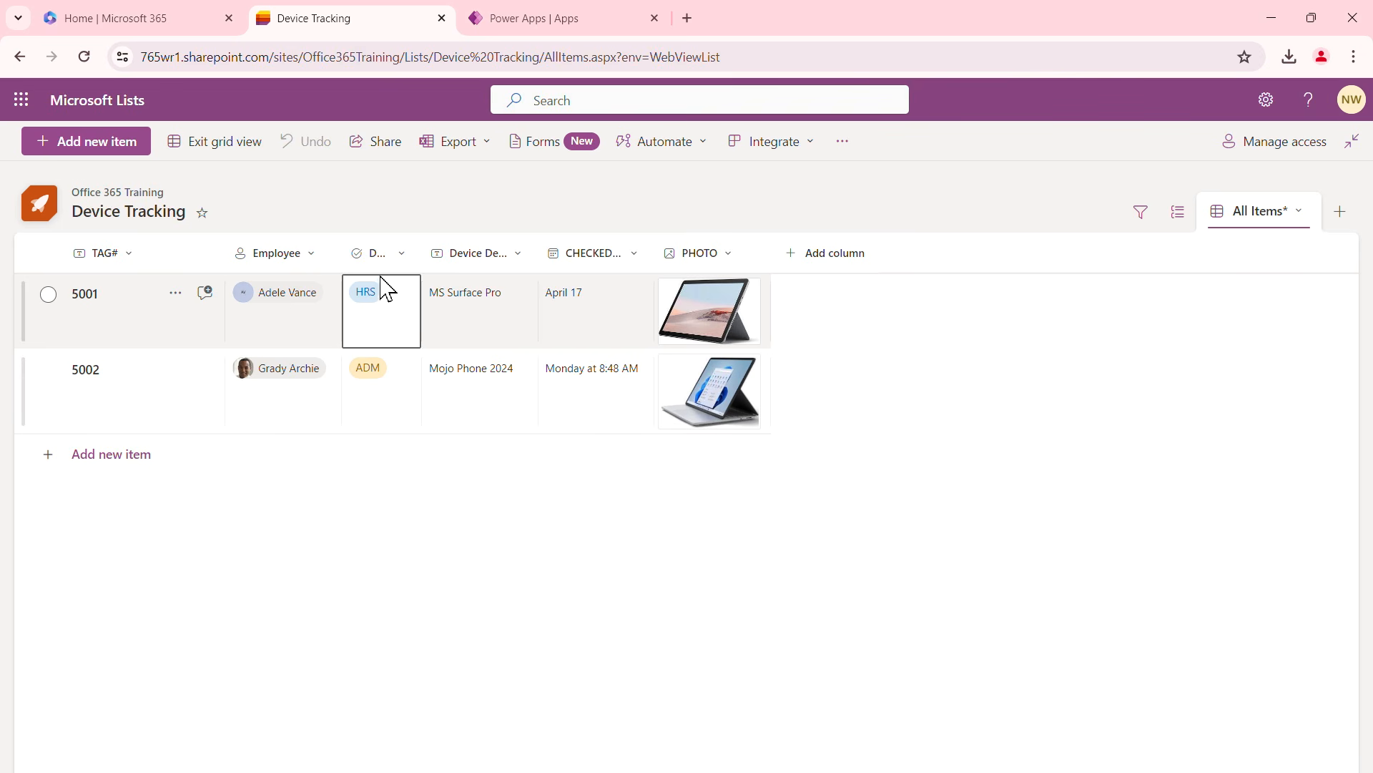
Widen the DEPT column and open the department and device description cells of item 5001 for editing, leaving both values as they are
left_click_drag(422, 254, 466, 255)
left_click(404, 313)
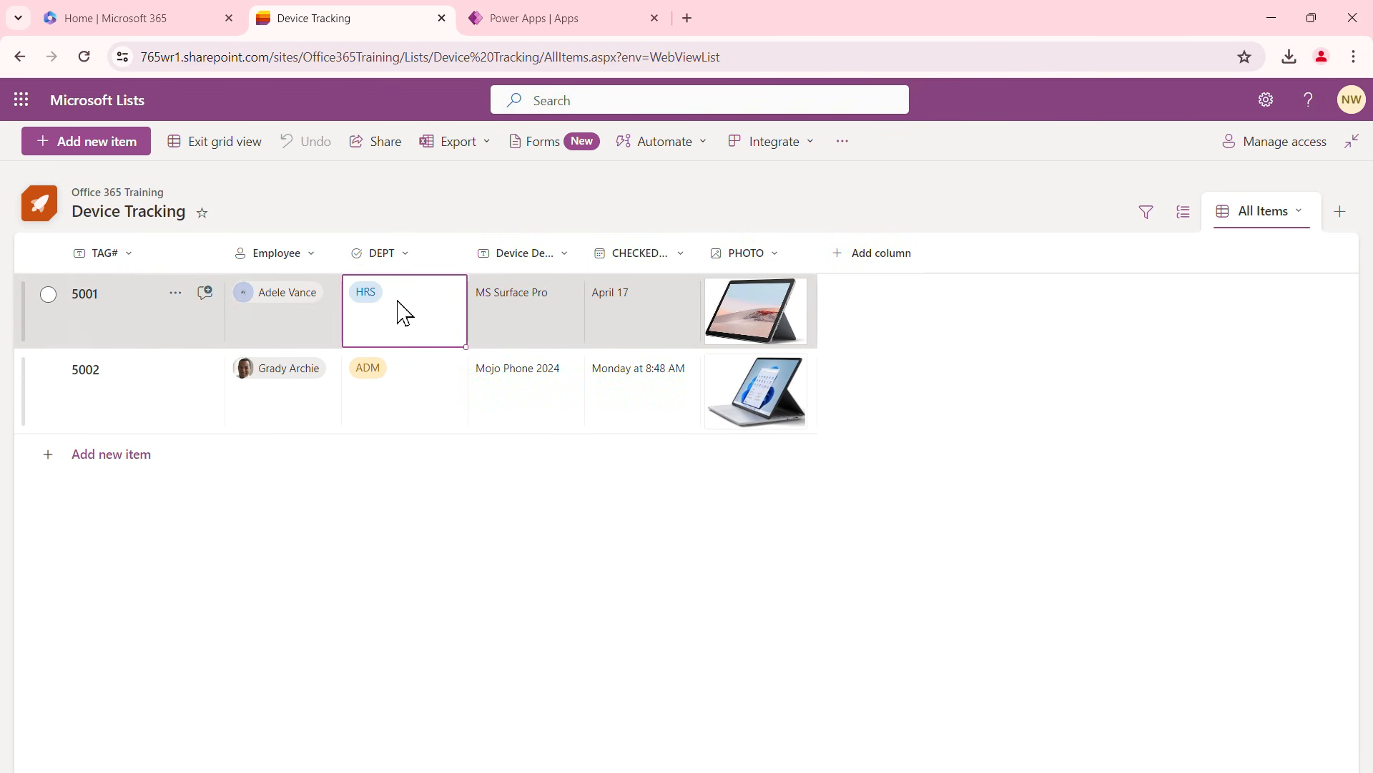
left_click(393, 315)
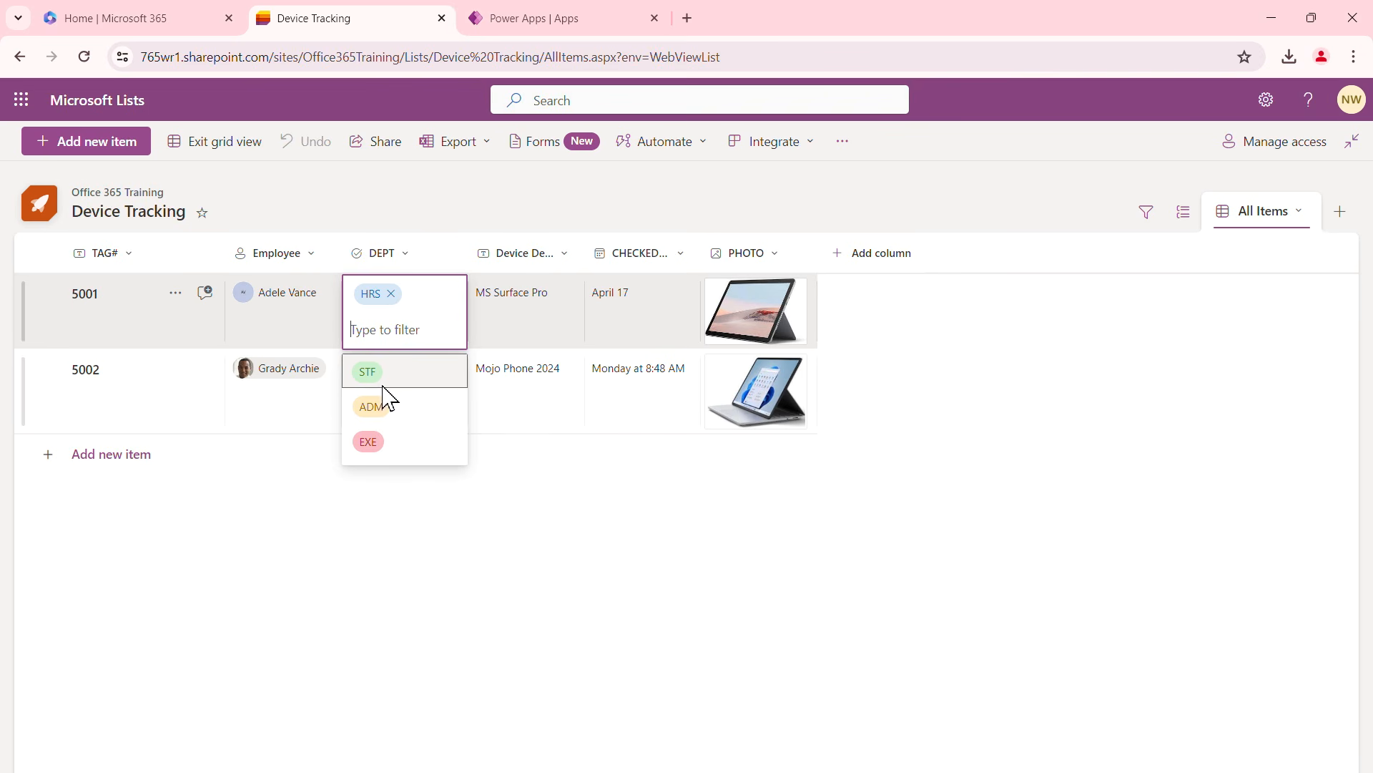
left_click(545, 296)
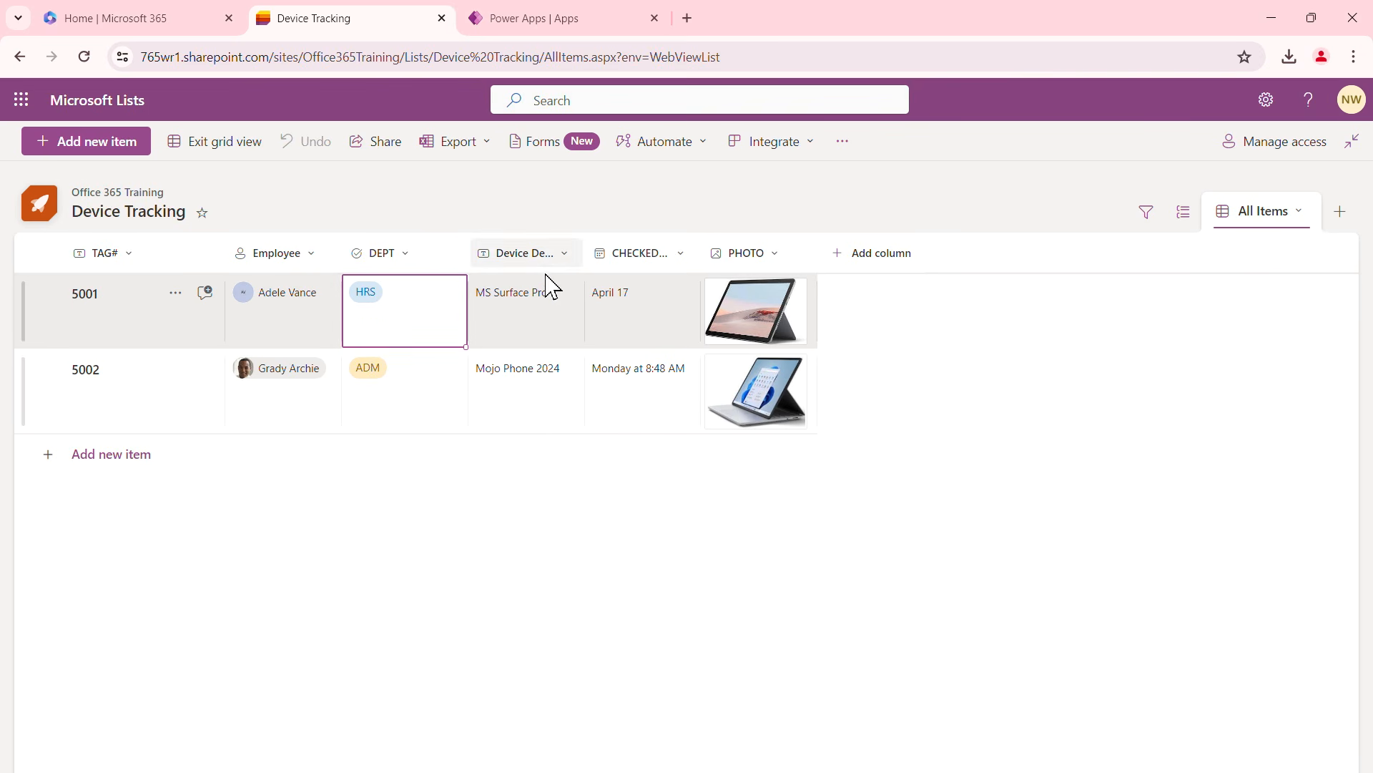
left_click(550, 312)
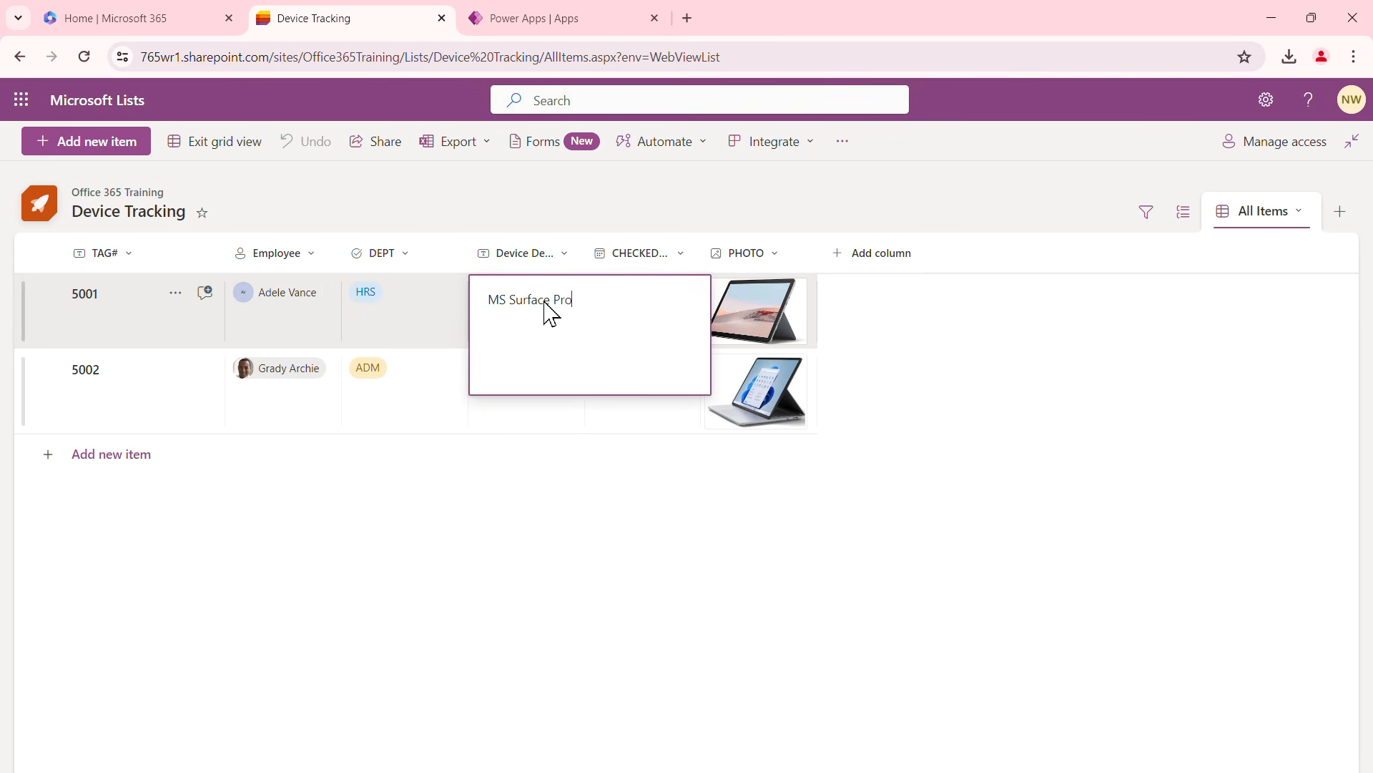
left_click(554, 504)
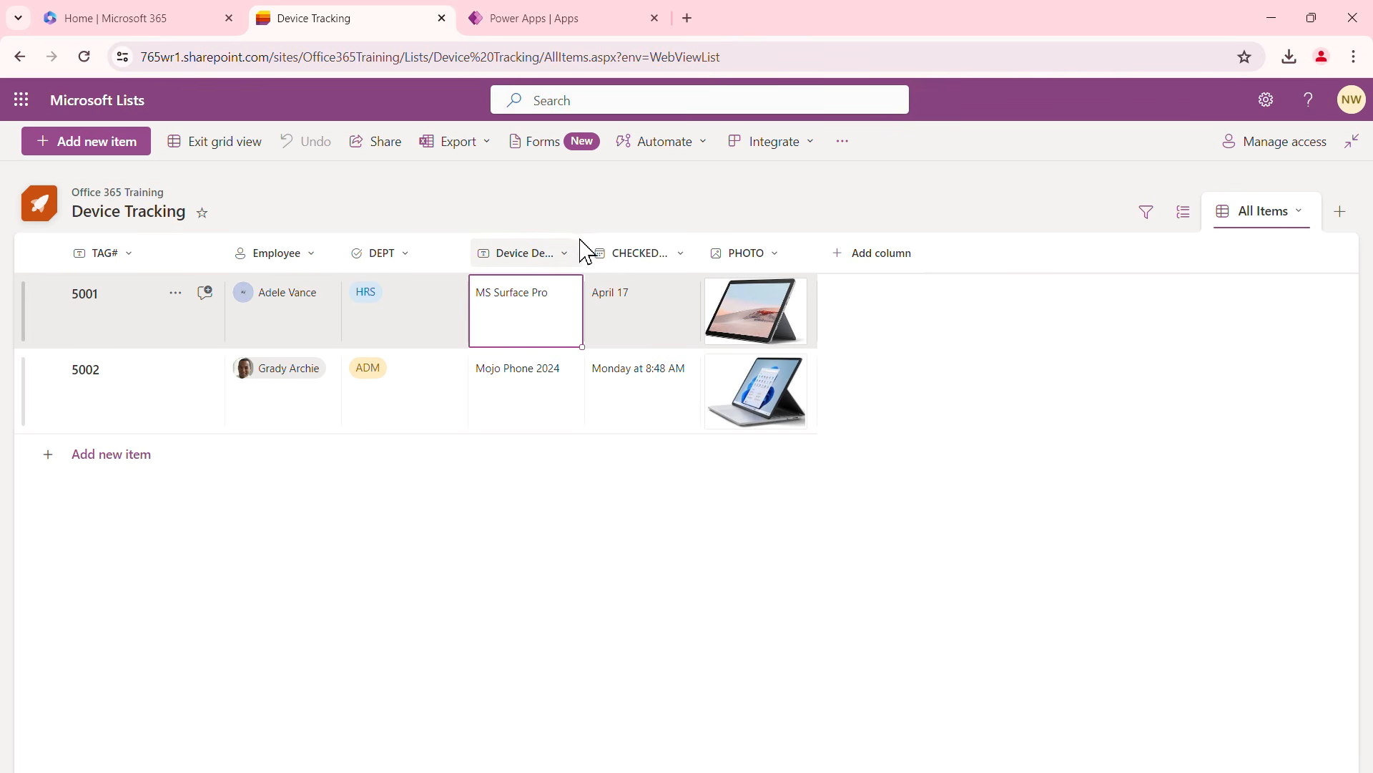
Widen the Device Description and CHECKED OUT columns until their full headings fit, leaving item 5001's checked-out date as it is
left_click_drag(583, 248, 643, 243)
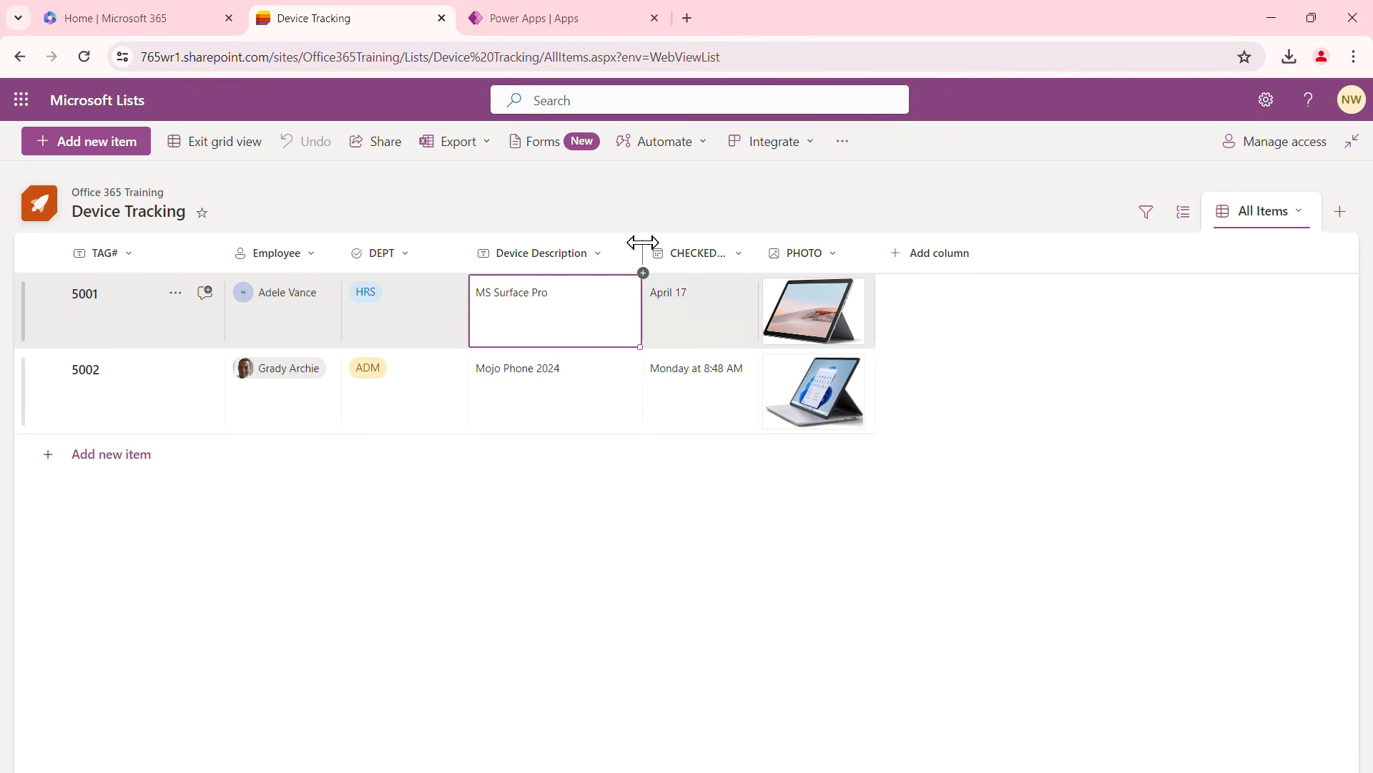
left_click(697, 330)
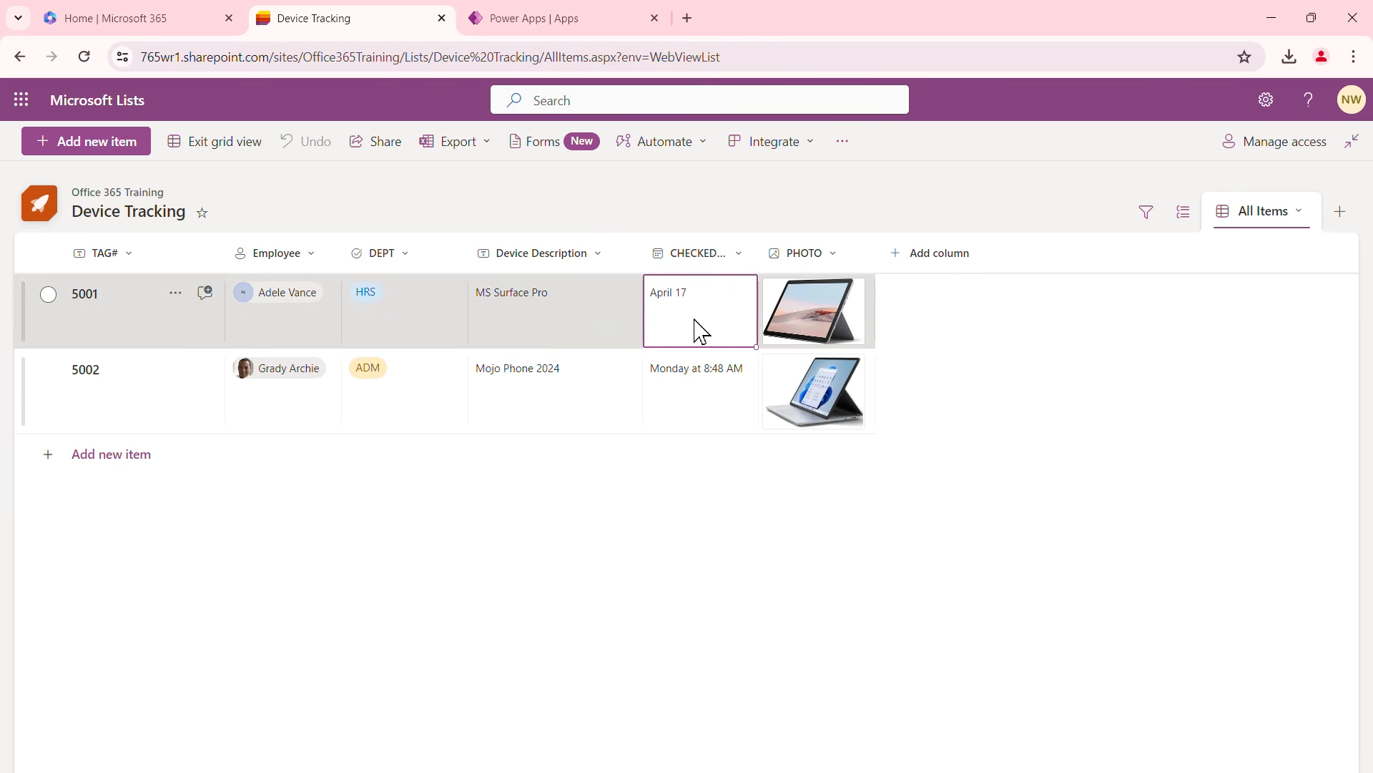
left_click(698, 319)
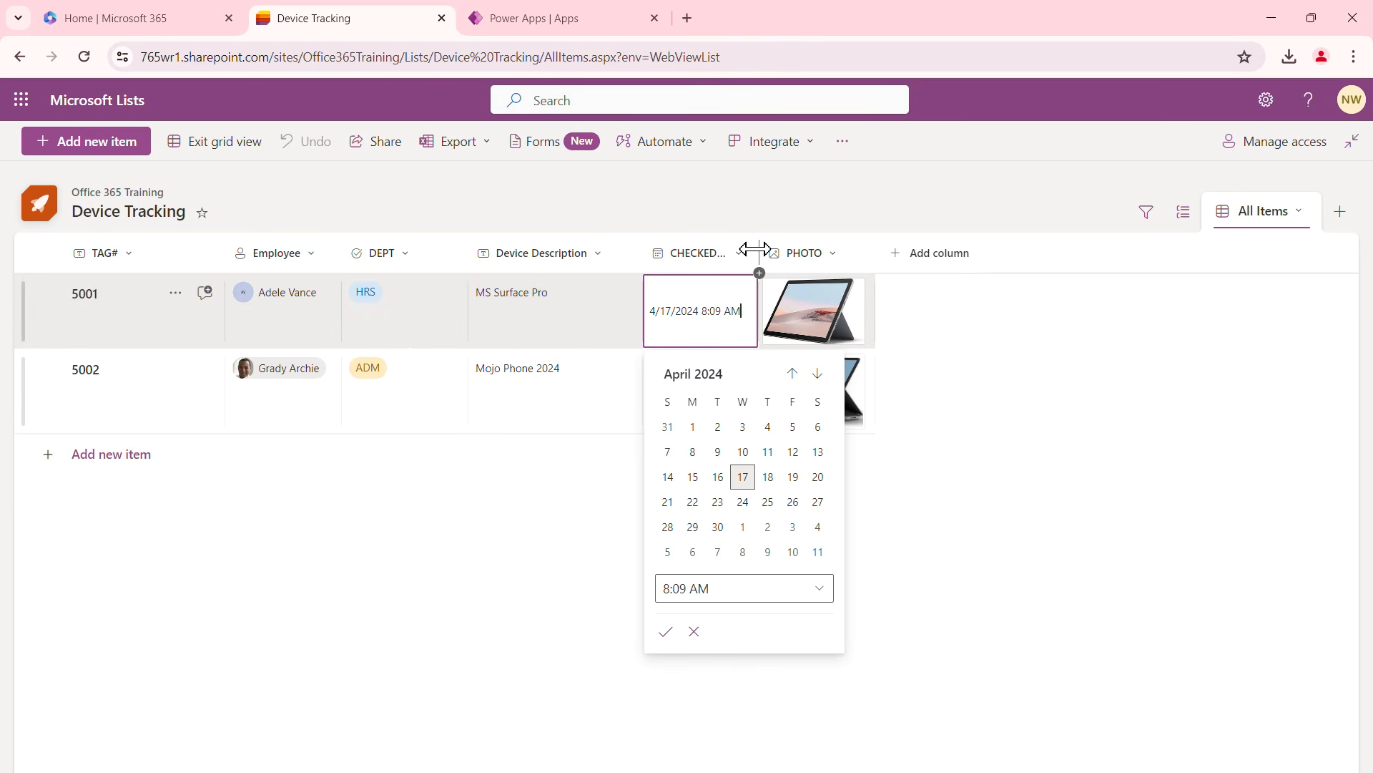
left_click_drag(759, 247, 796, 246)
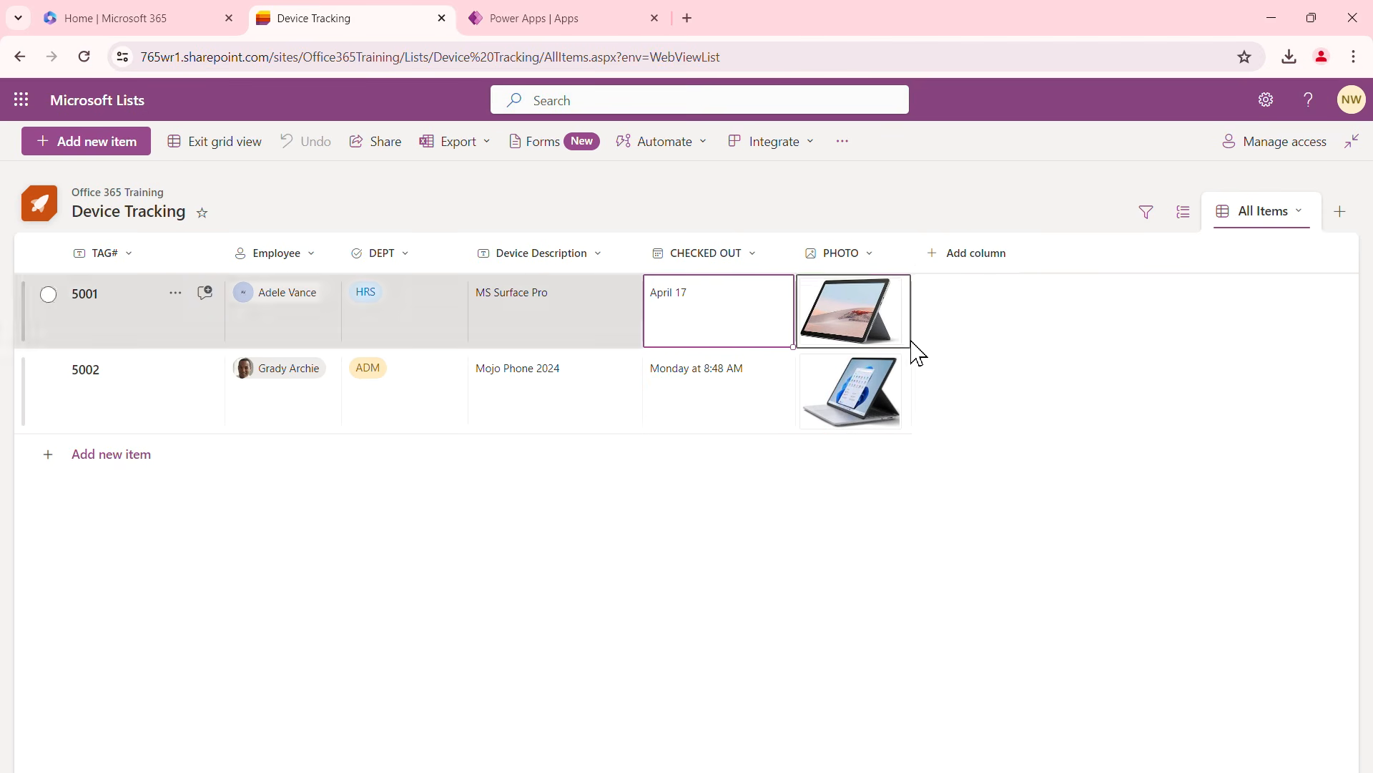
Add a date and time column named Checked In with time included, friendly format on and Today's date as the default value
left_click(970, 264)
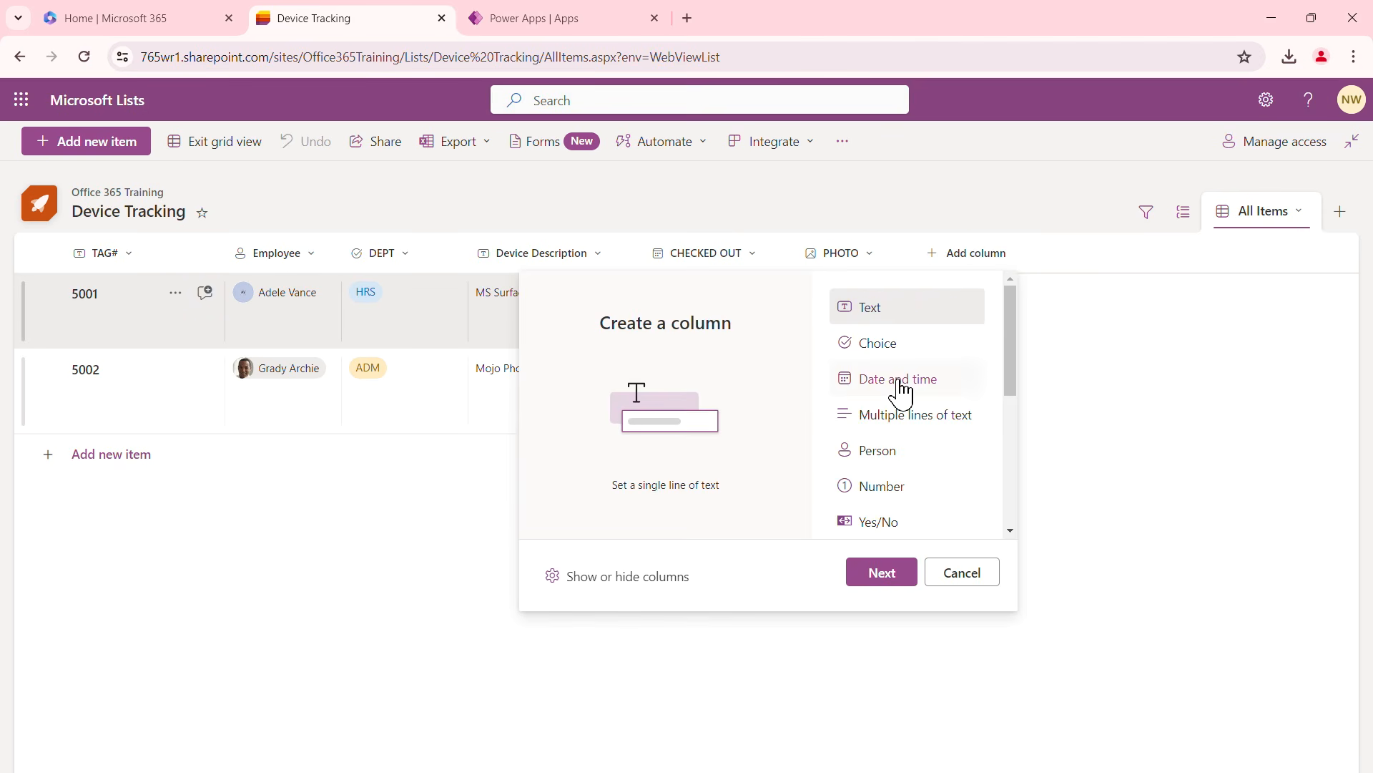
left_click(902, 390)
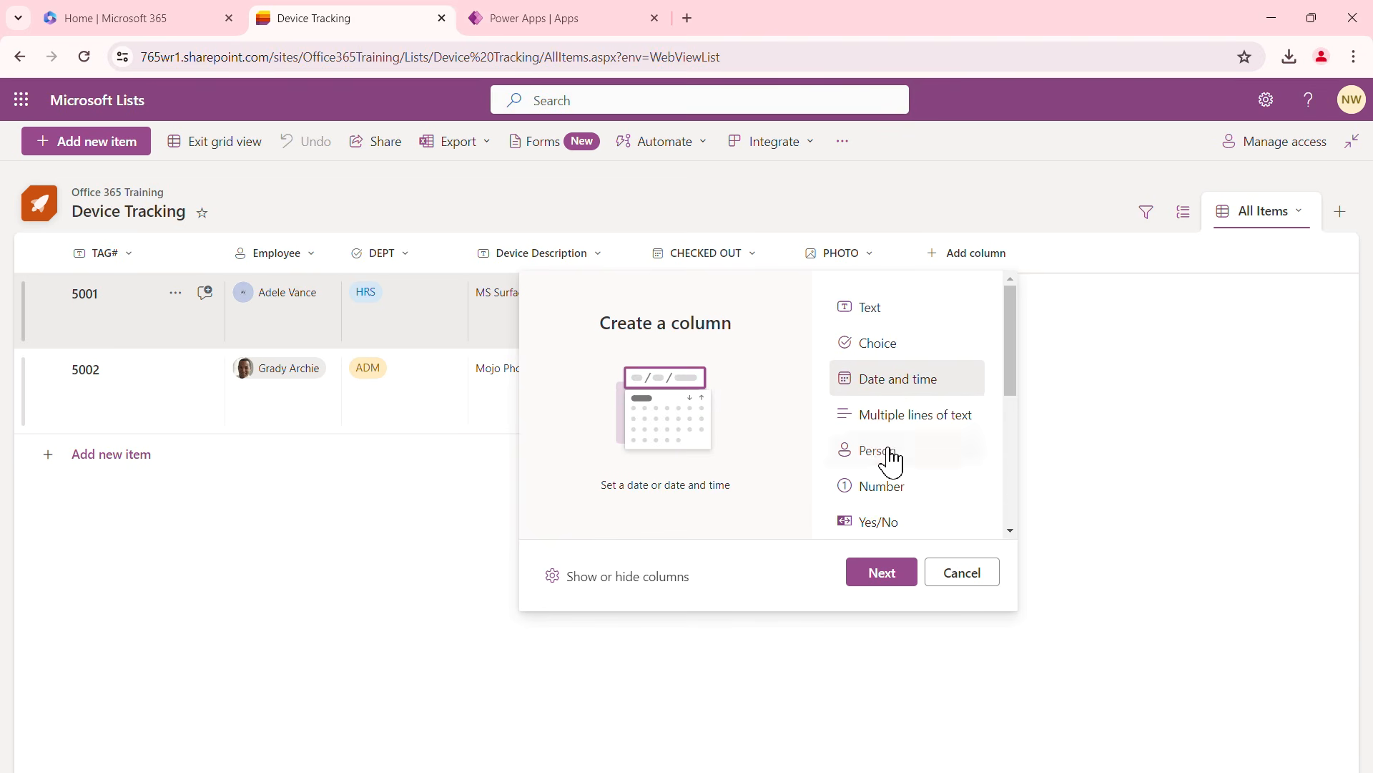
left_click(881, 576)
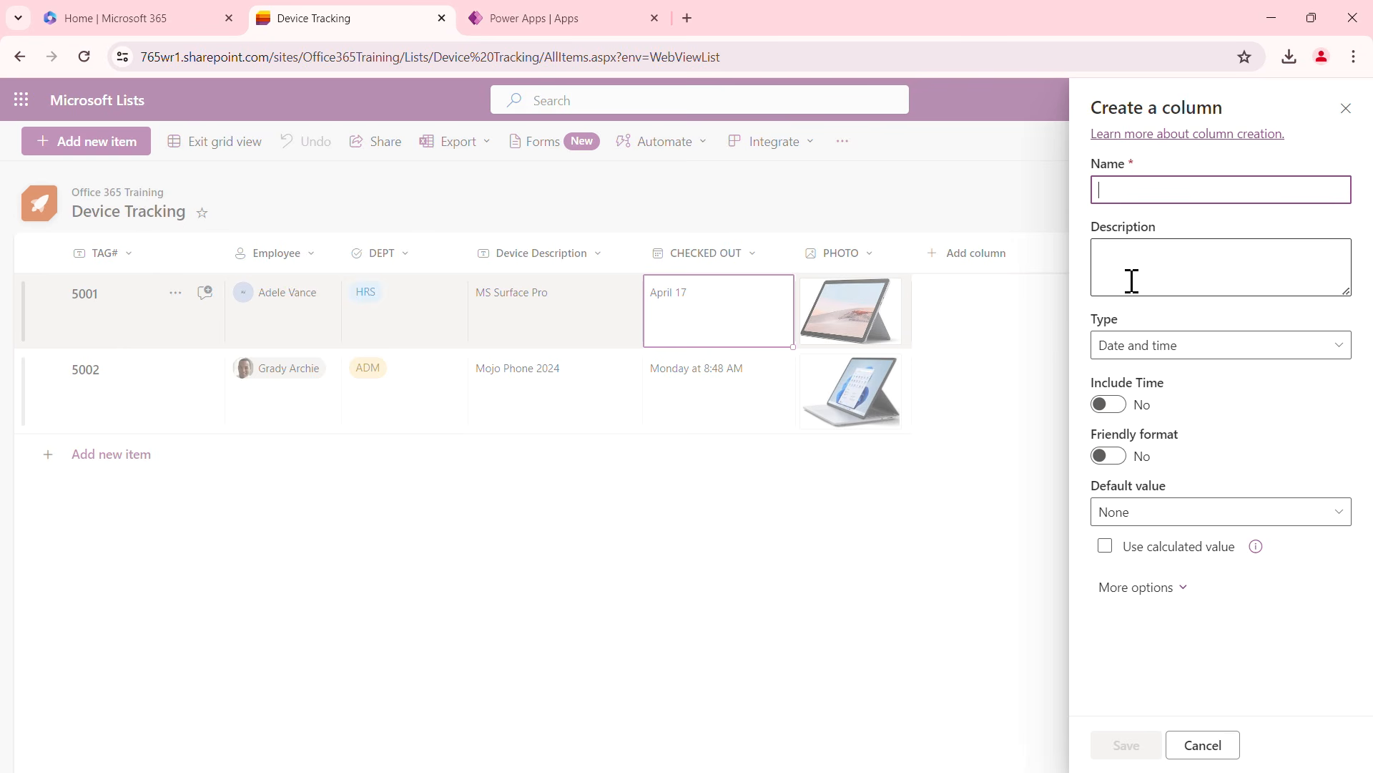
type("Checked In")
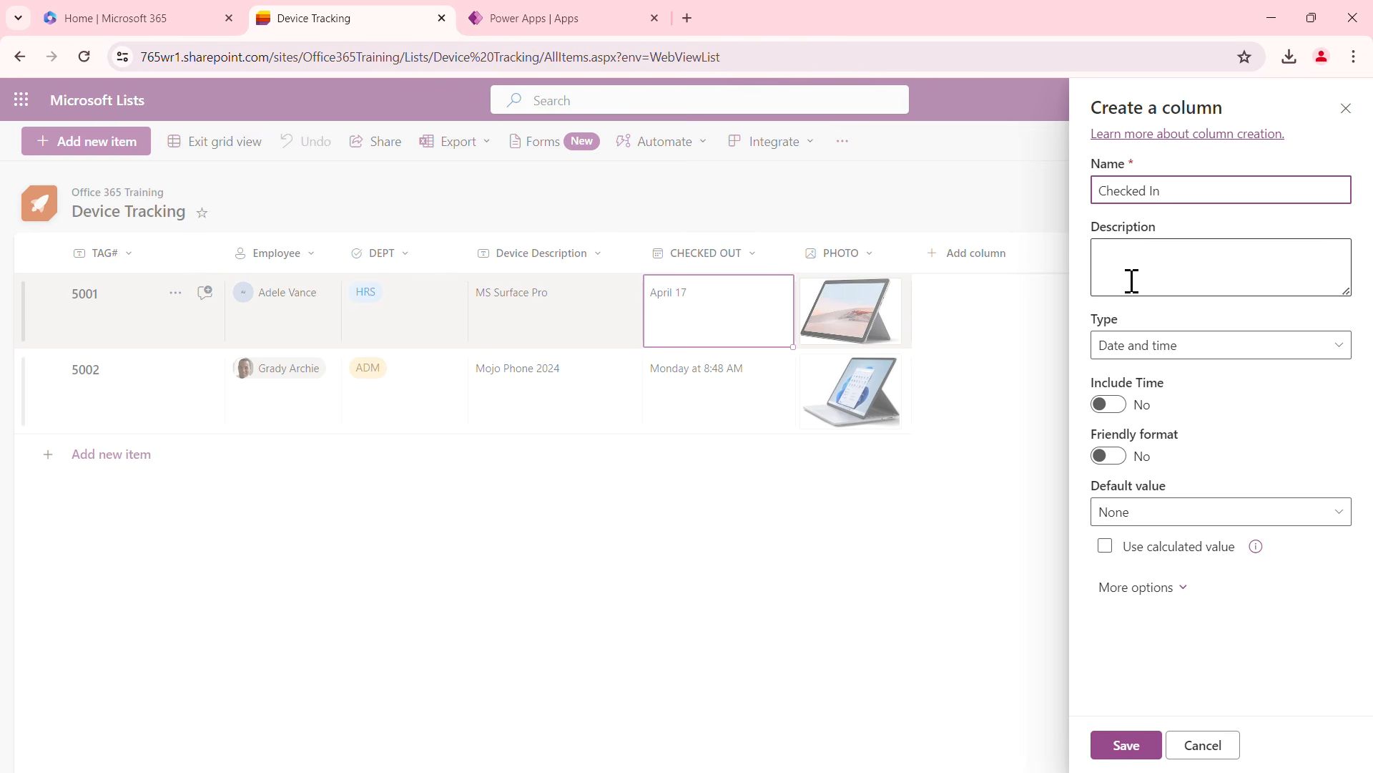
left_click(1119, 407)
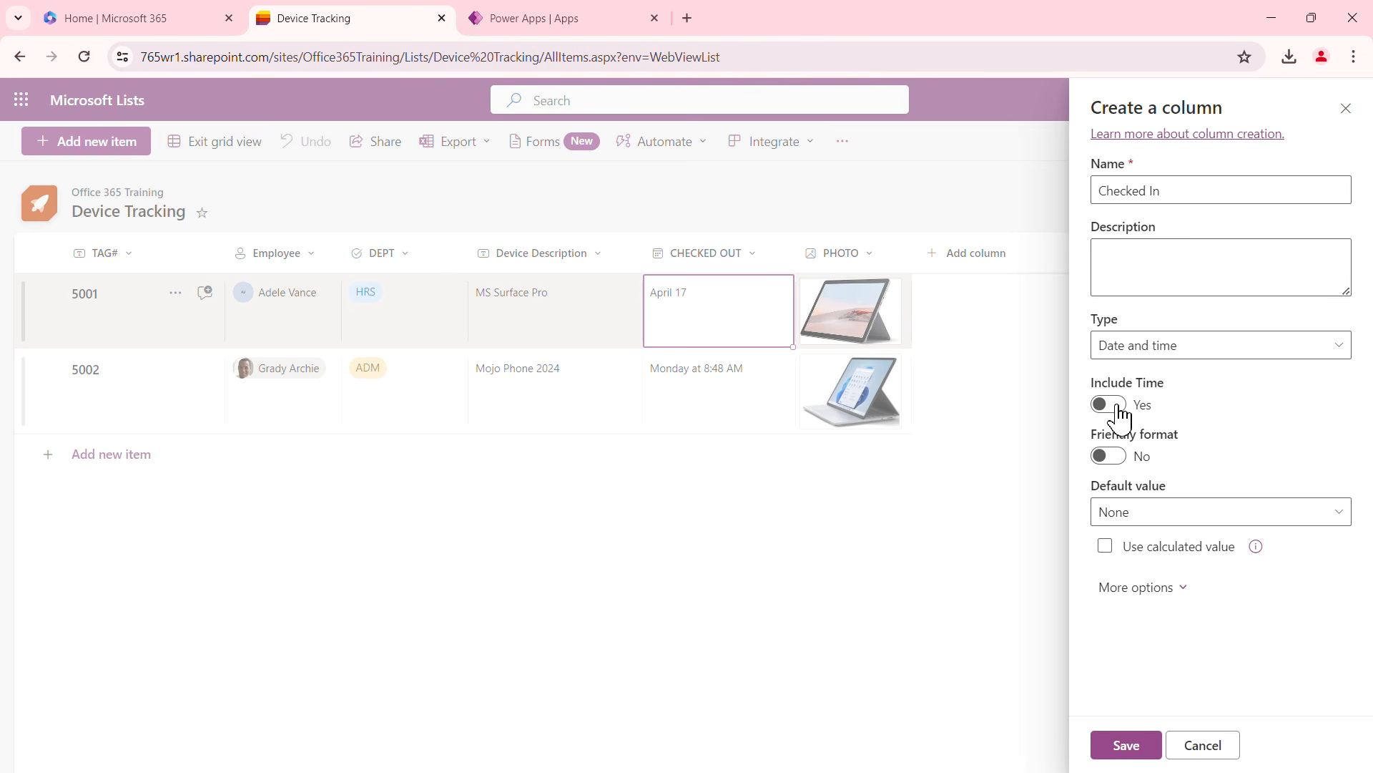
left_click(1119, 462)
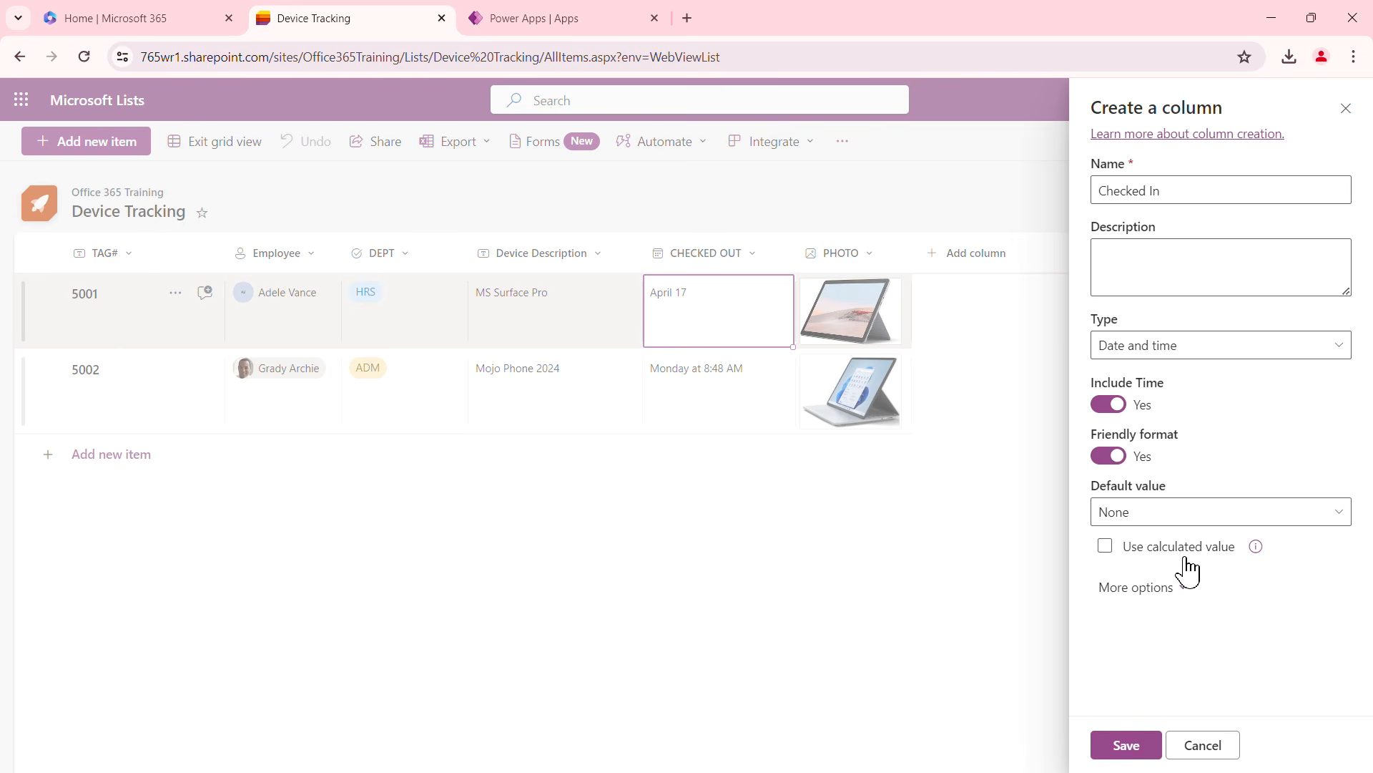
left_click(1336, 521)
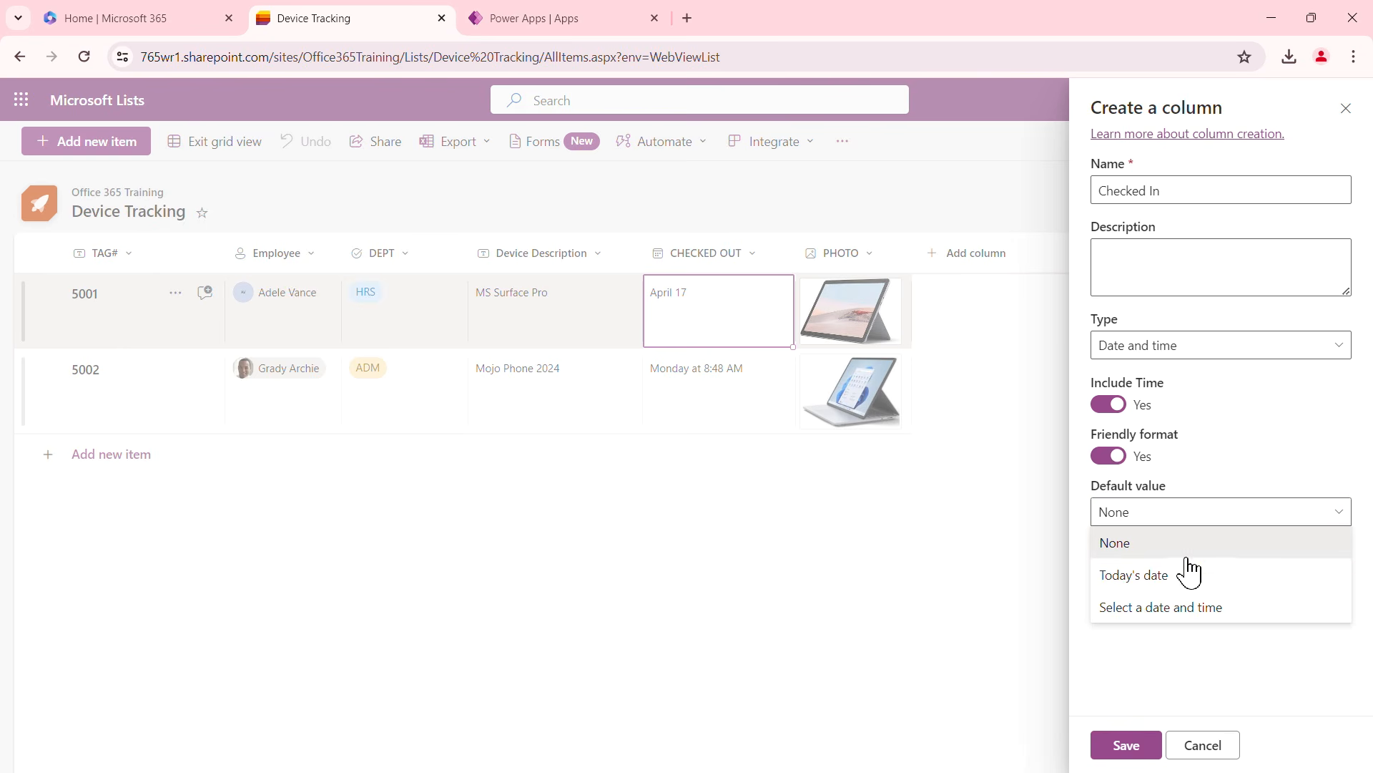
left_click(1149, 575)
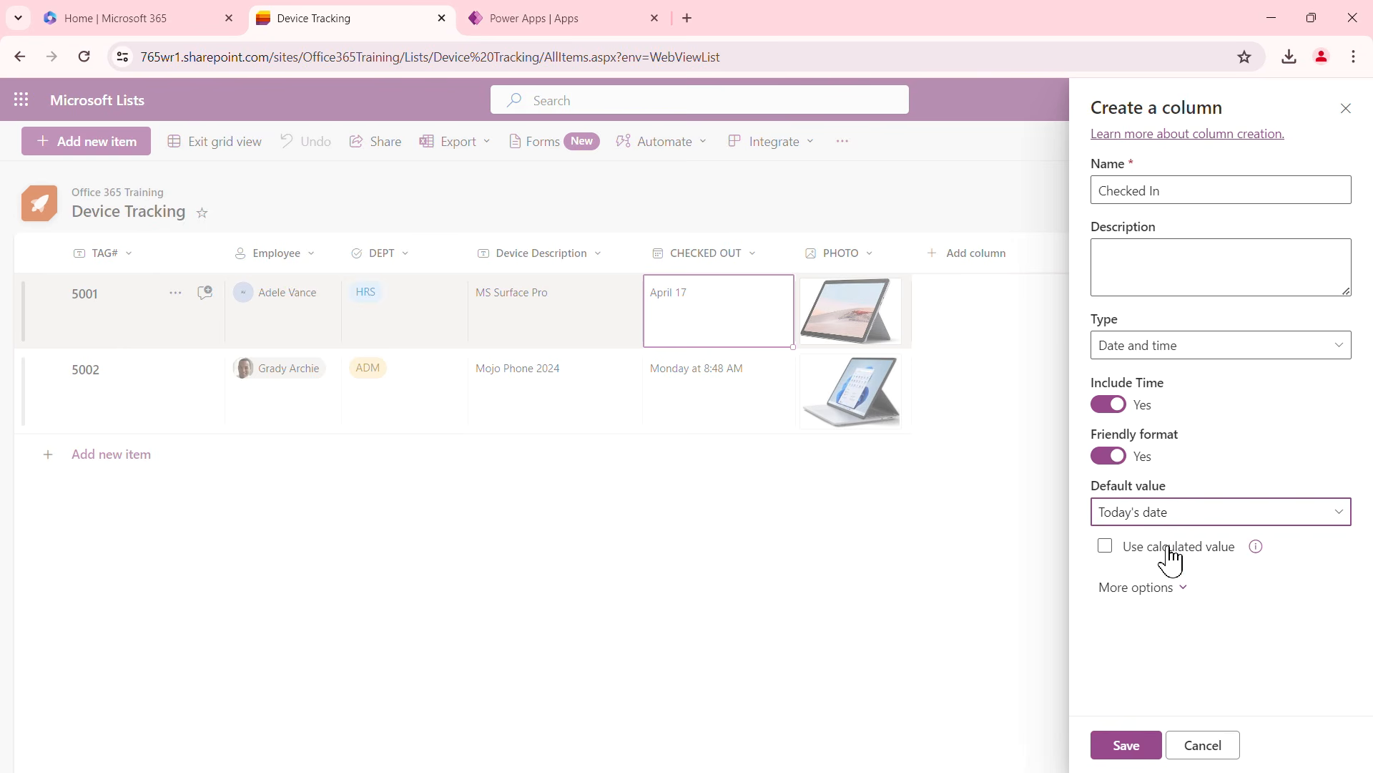
left_click(1126, 746)
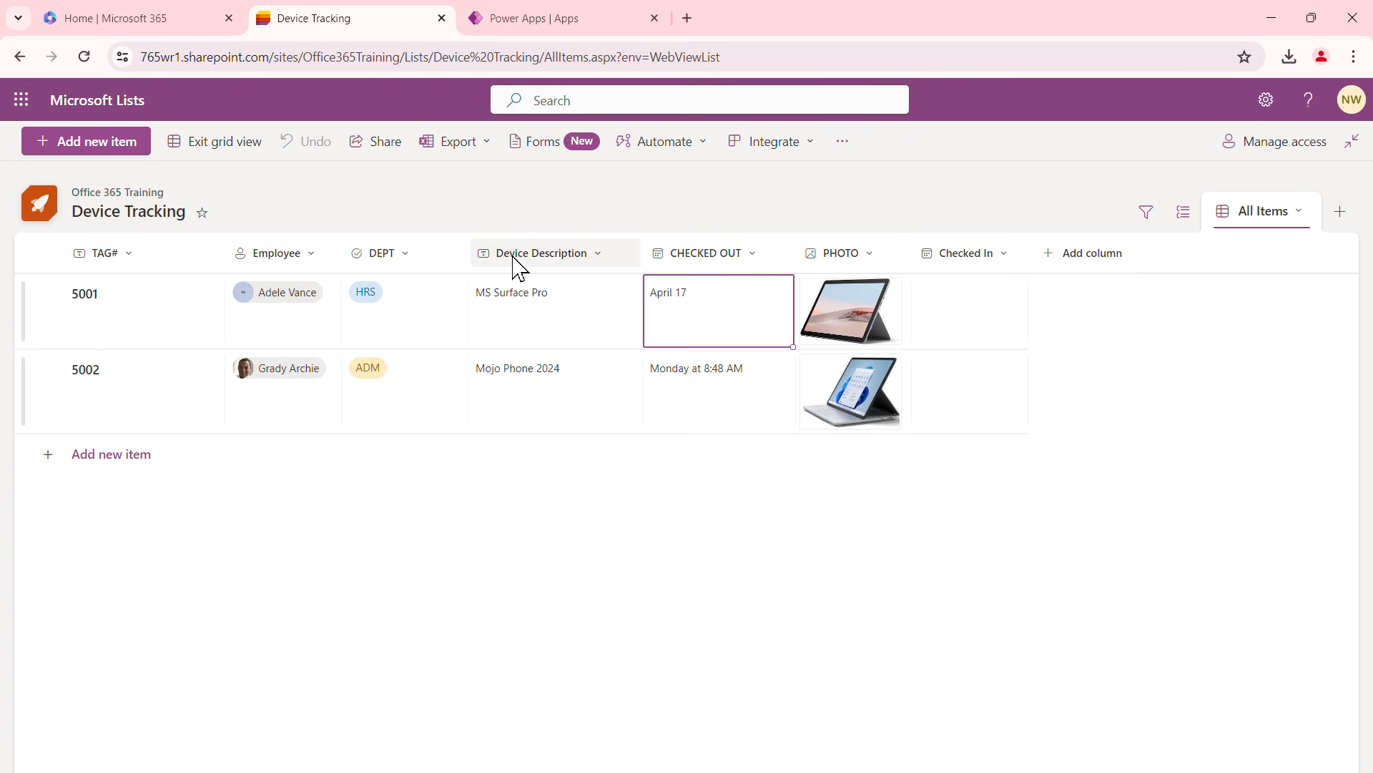
Move the PHOTO column in front of the CHECKED OUT column and select item 5001's Checked In cell
key("Up")
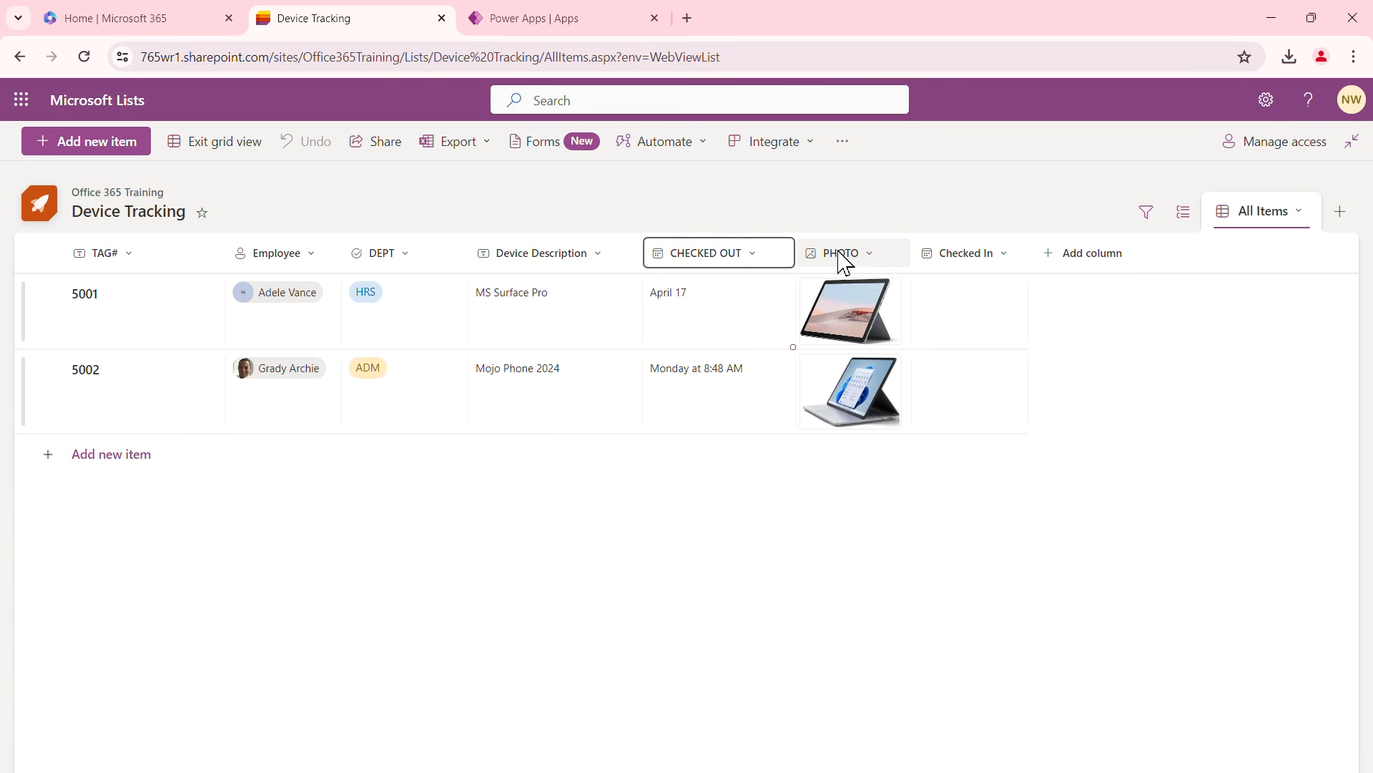
left_click(821, 252)
left_click(950, 566)
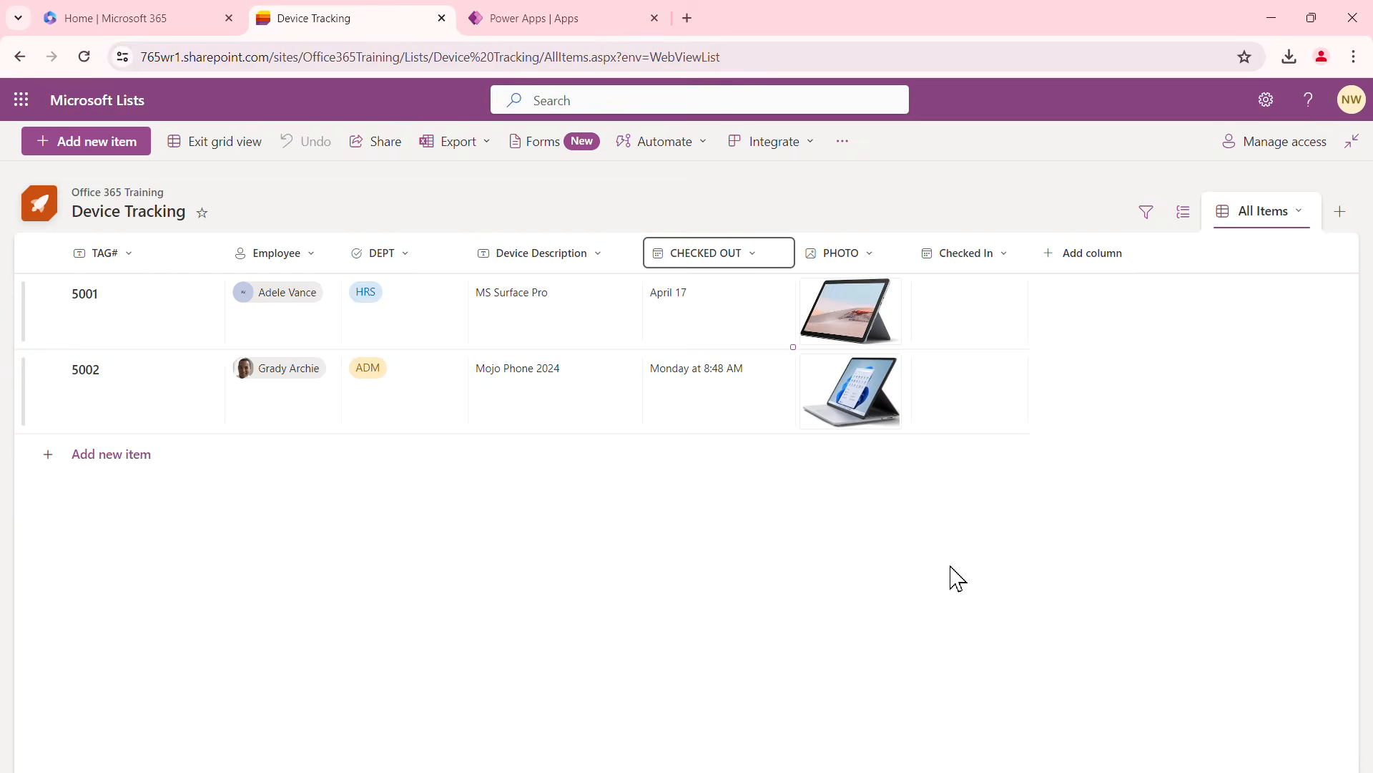
left_click_drag(807, 261, 724, 264)
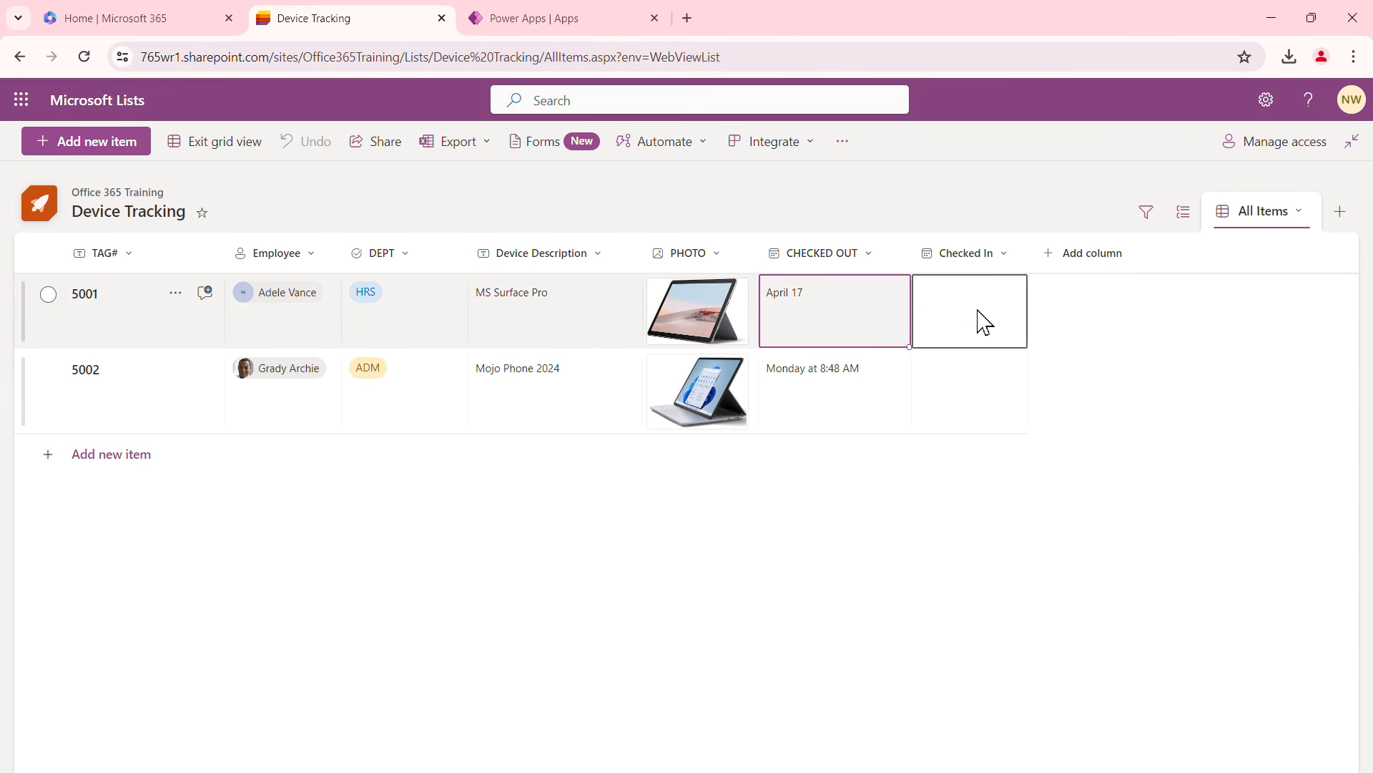
left_click(984, 321)
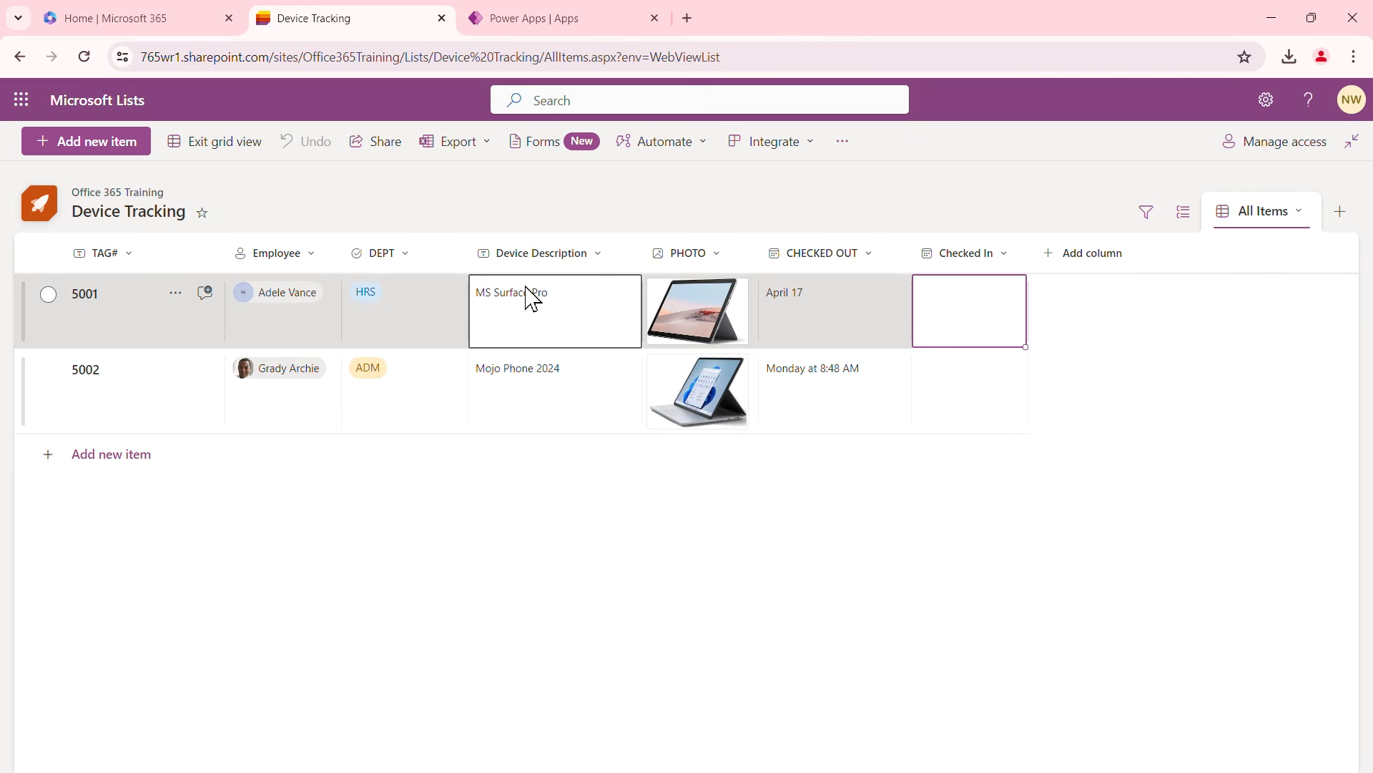
Switch to Power Apps, start a new app from SharePoint and look into the existing OneDrive for Business connection
left_click(555, 22)
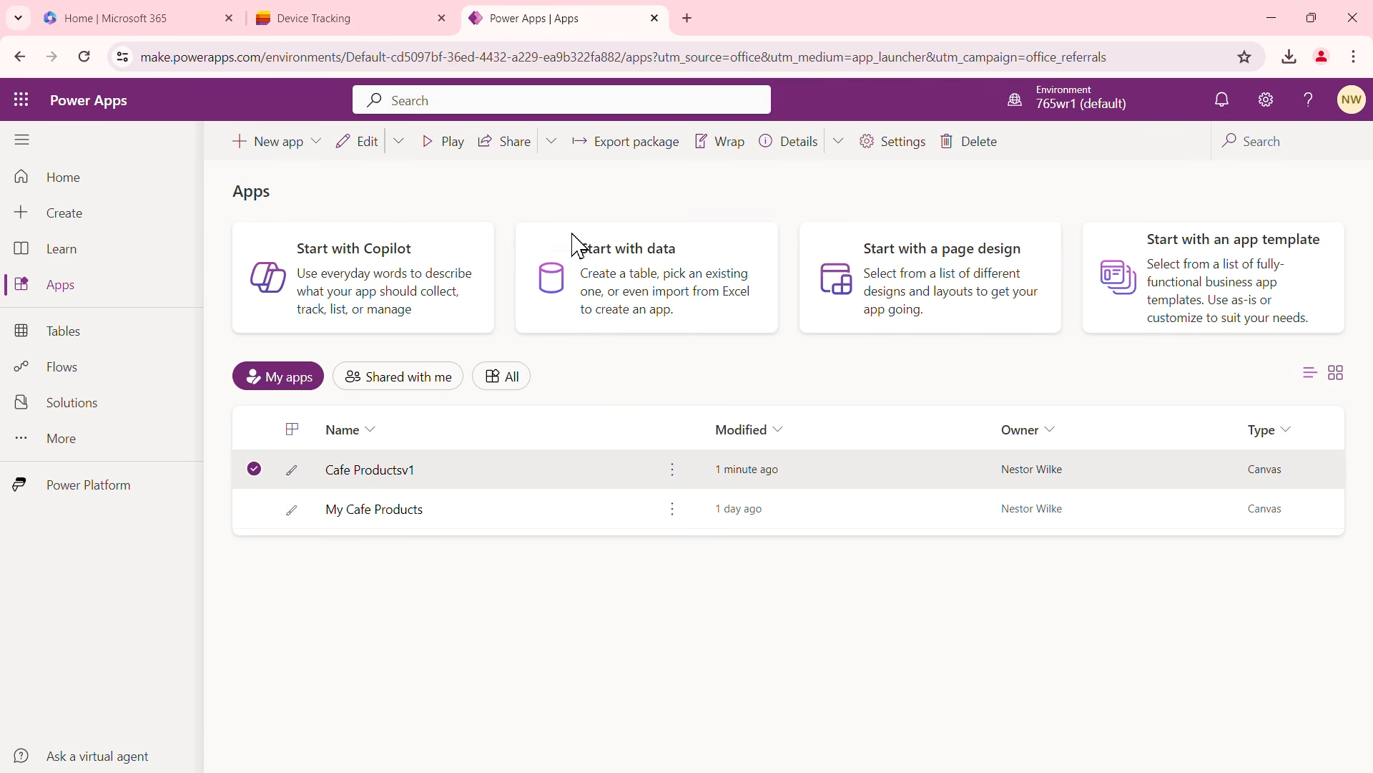
left_click(55, 186)
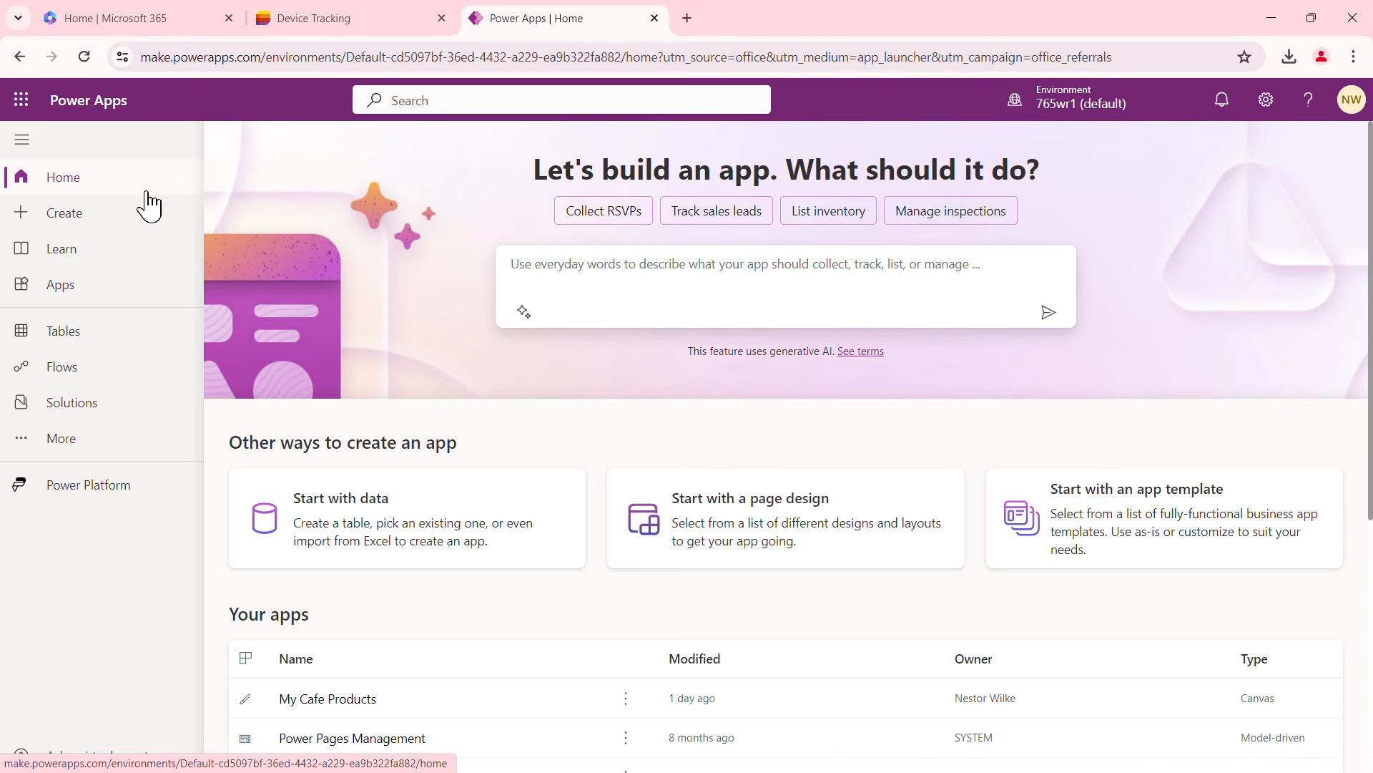
left_click(75, 227)
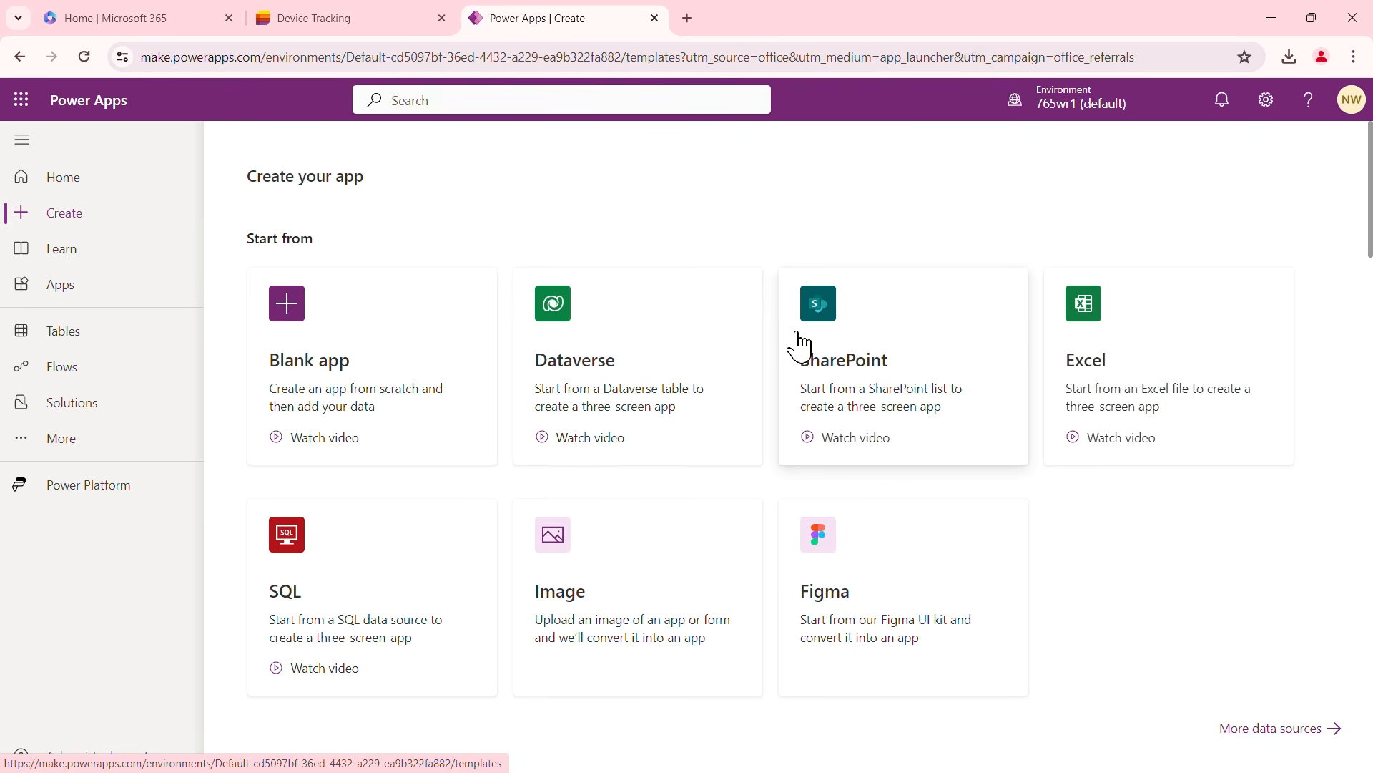
left_click(875, 366)
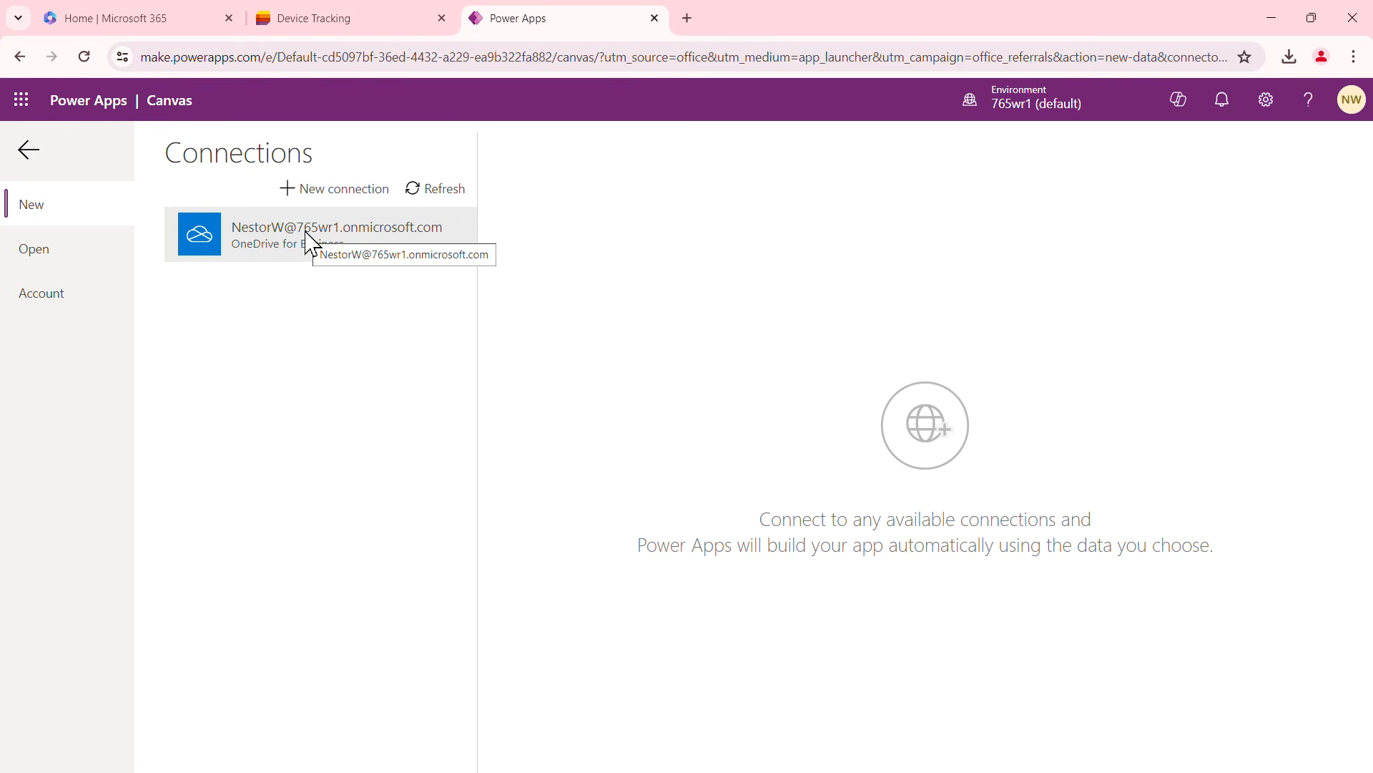
left_click(310, 242)
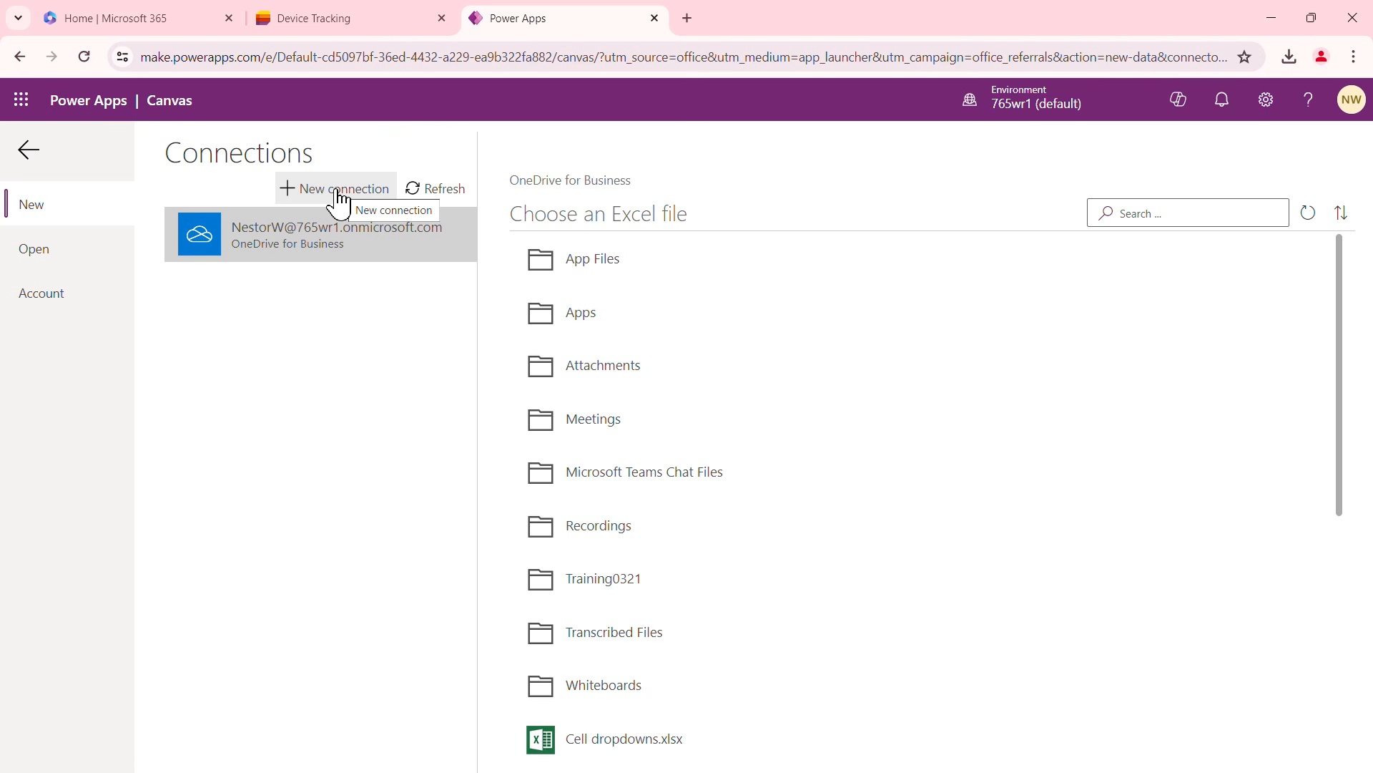
Create a new SharePoint connection directly to cloud services, authorizing it with the signed-in account
left_click(339, 204)
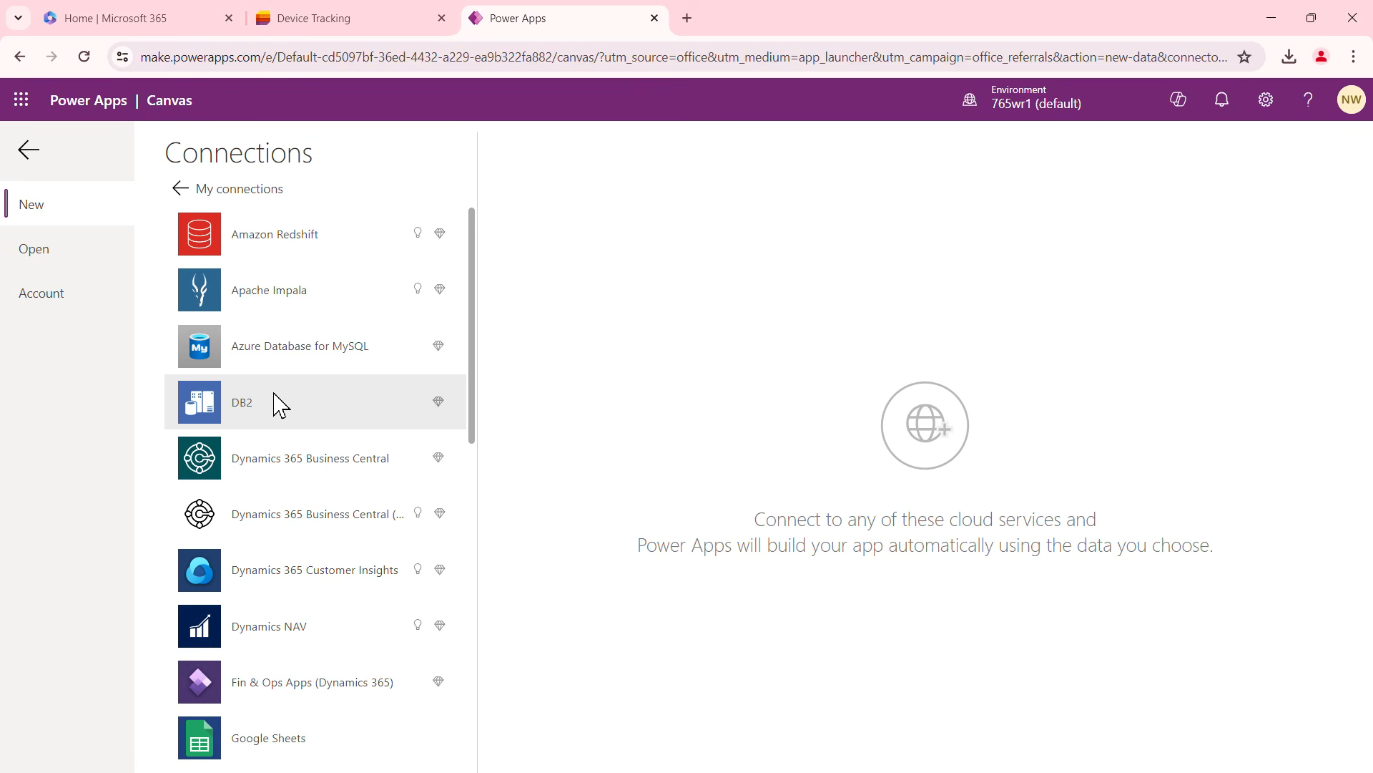
scroll(279, 405, "down", 4)
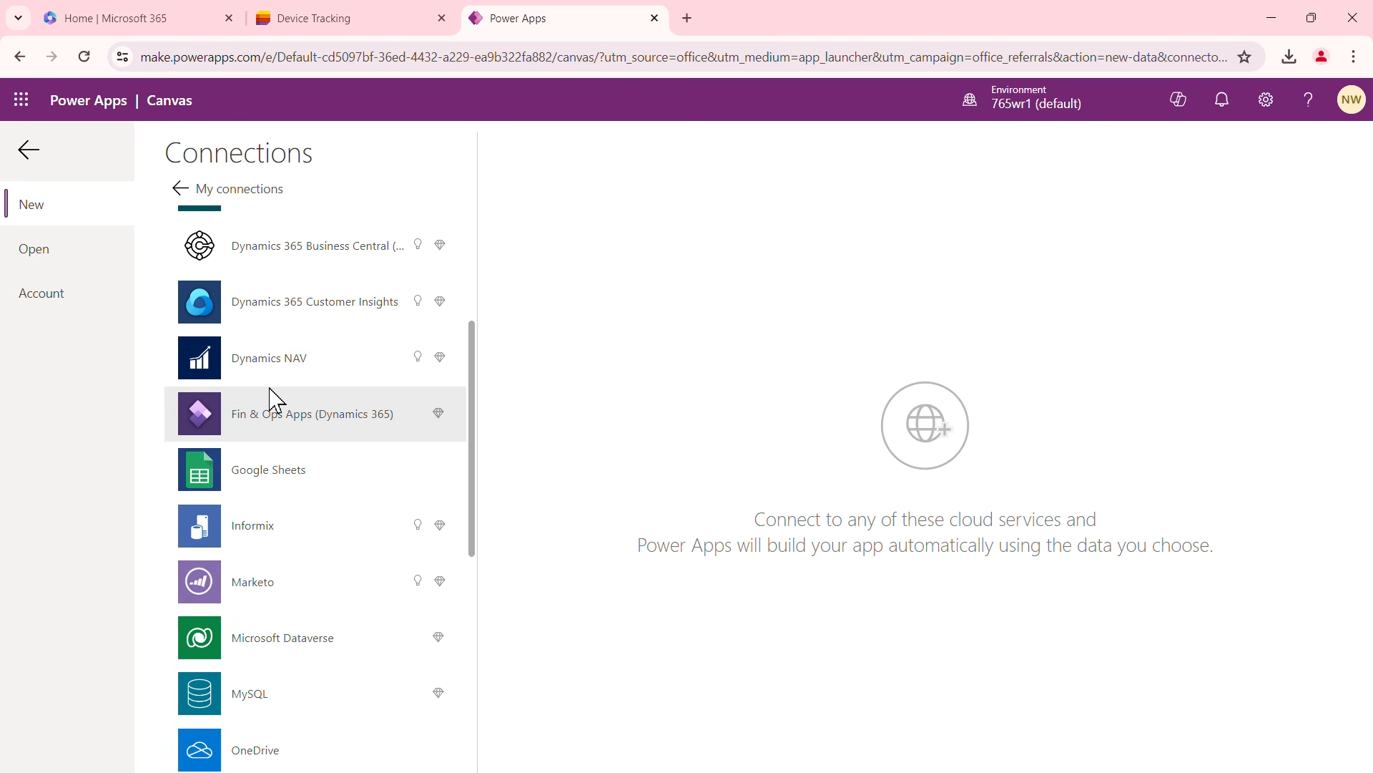
scroll(274, 400, "down", 5)
left_click(284, 524)
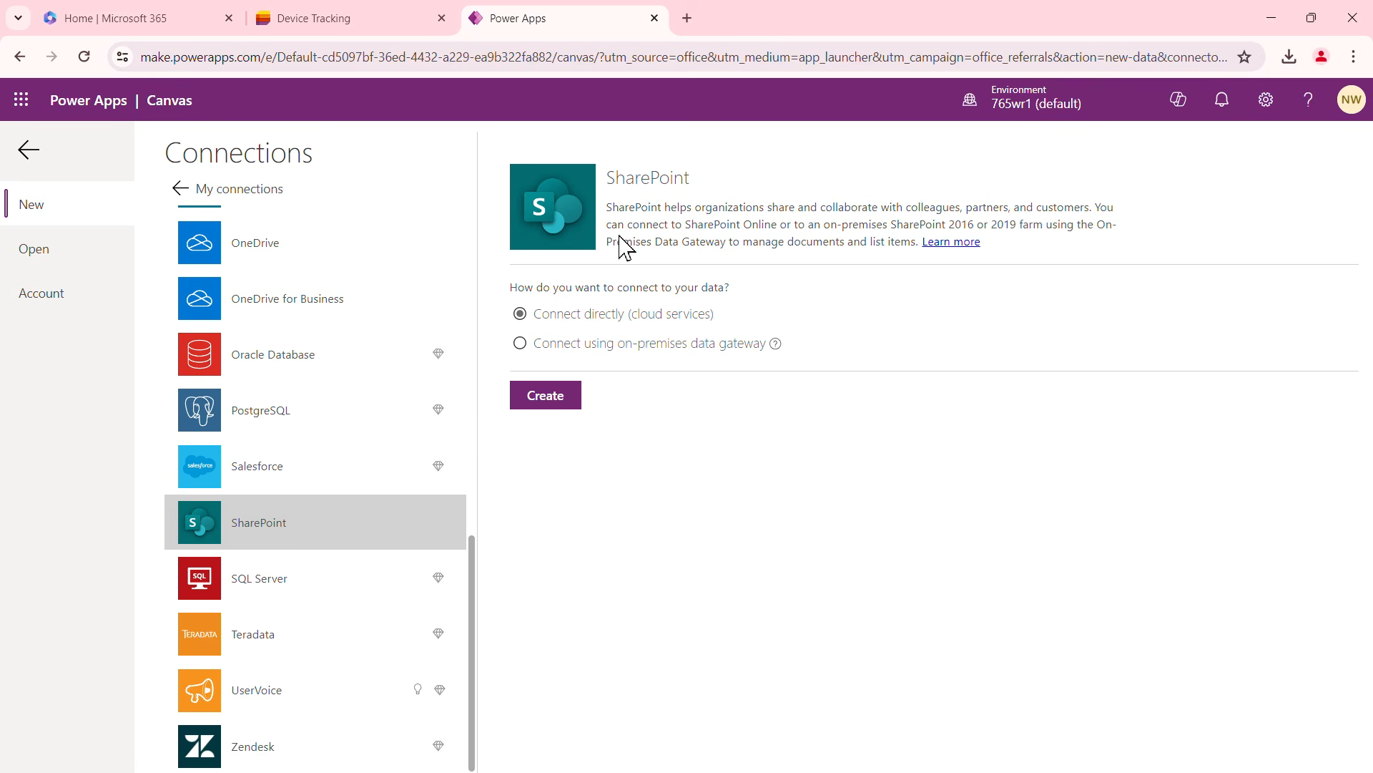
left_click(561, 408)
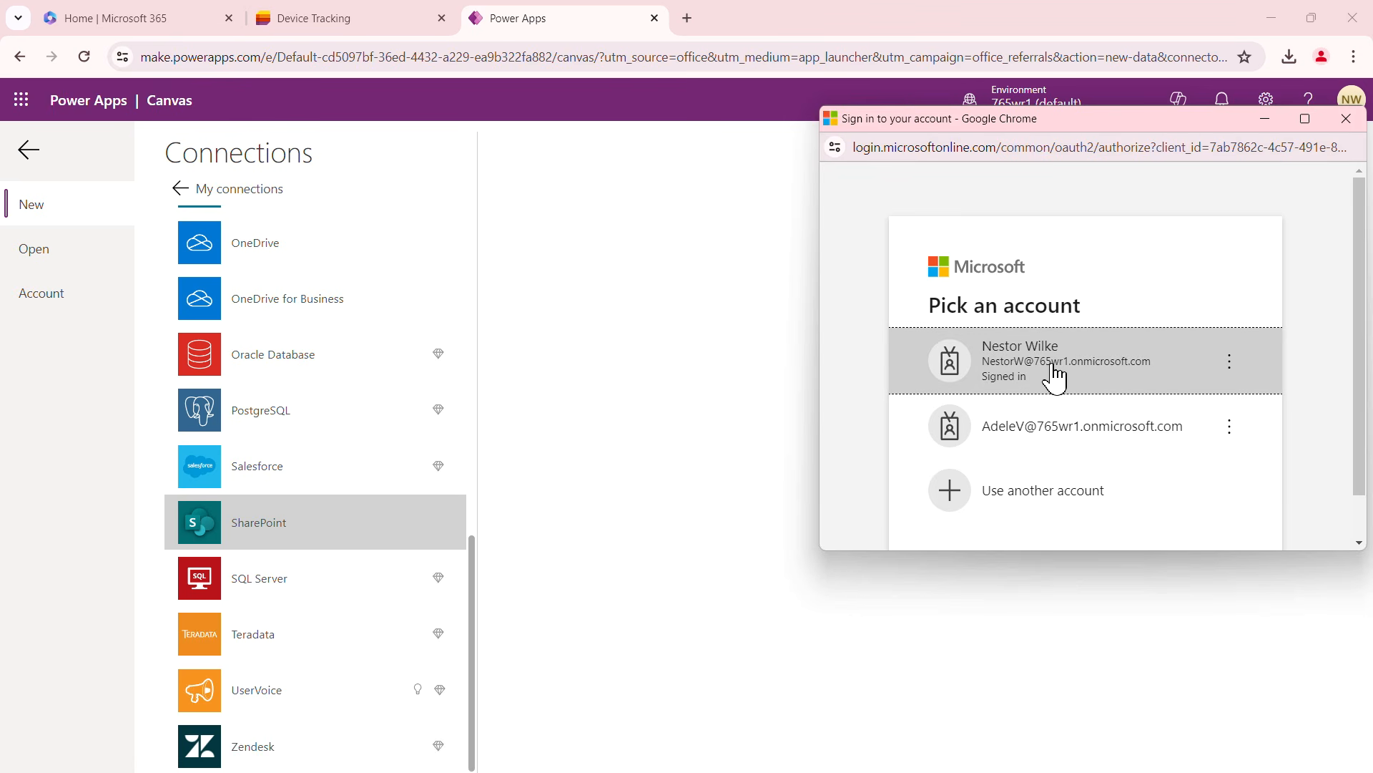
left_click(1054, 377)
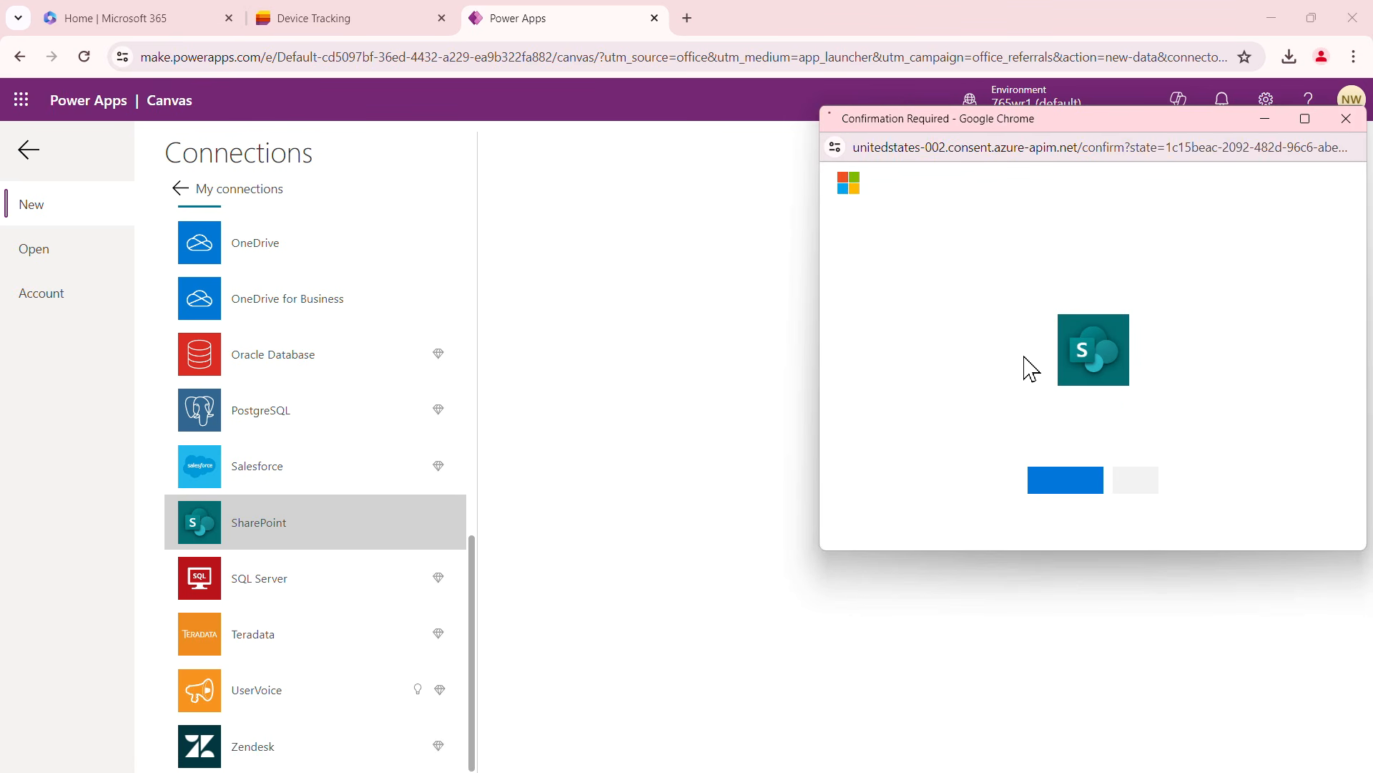
left_click(1073, 483)
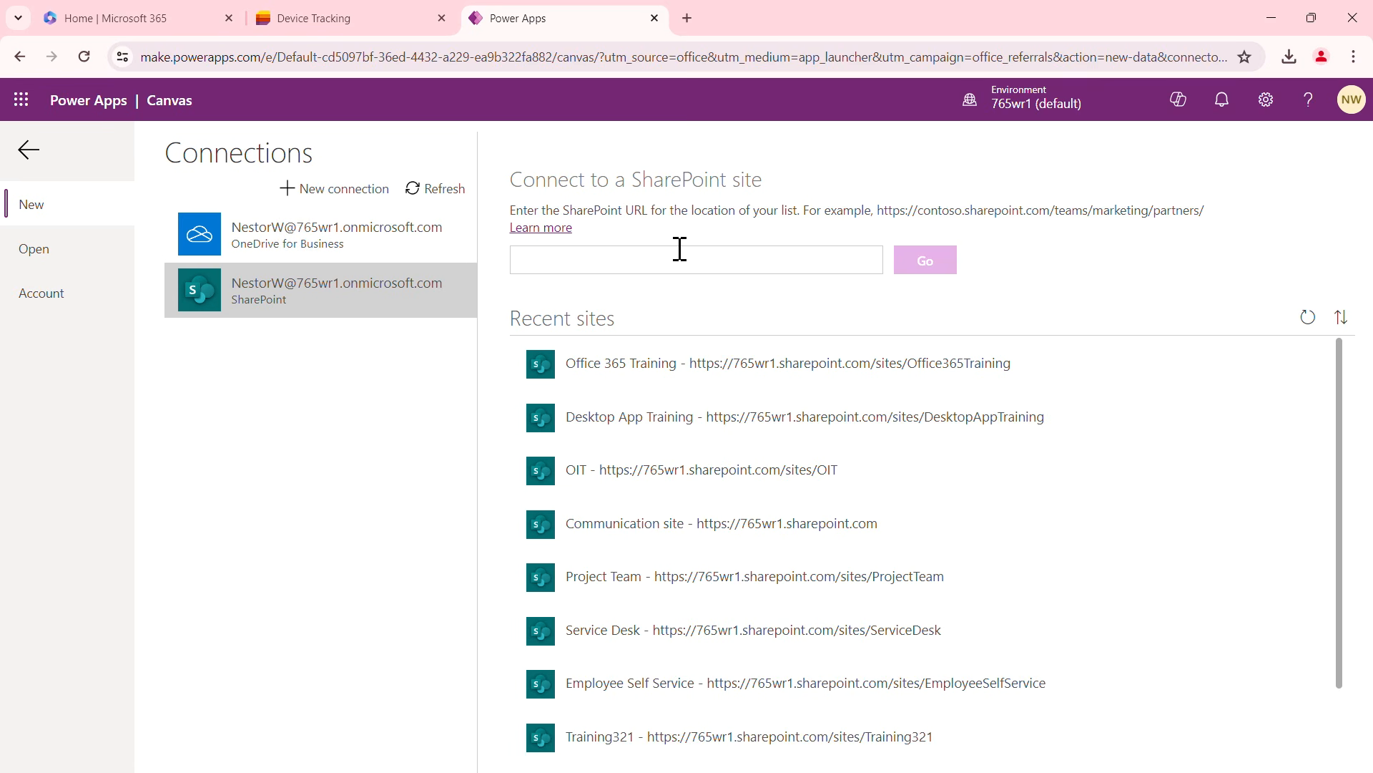
Restart the new app from SharePoint, choose the SharePoint connection and look through its recent sites
left_click(34, 156)
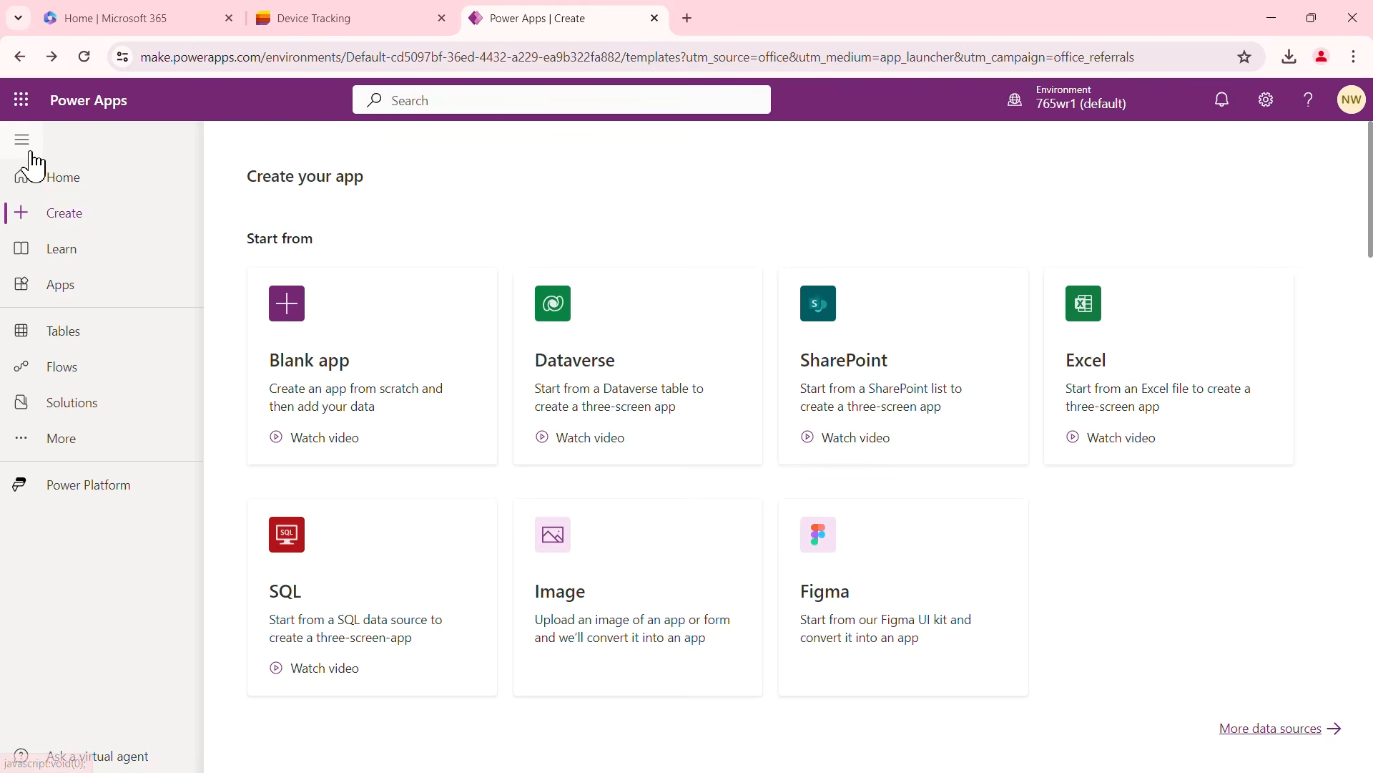
left_click(864, 345)
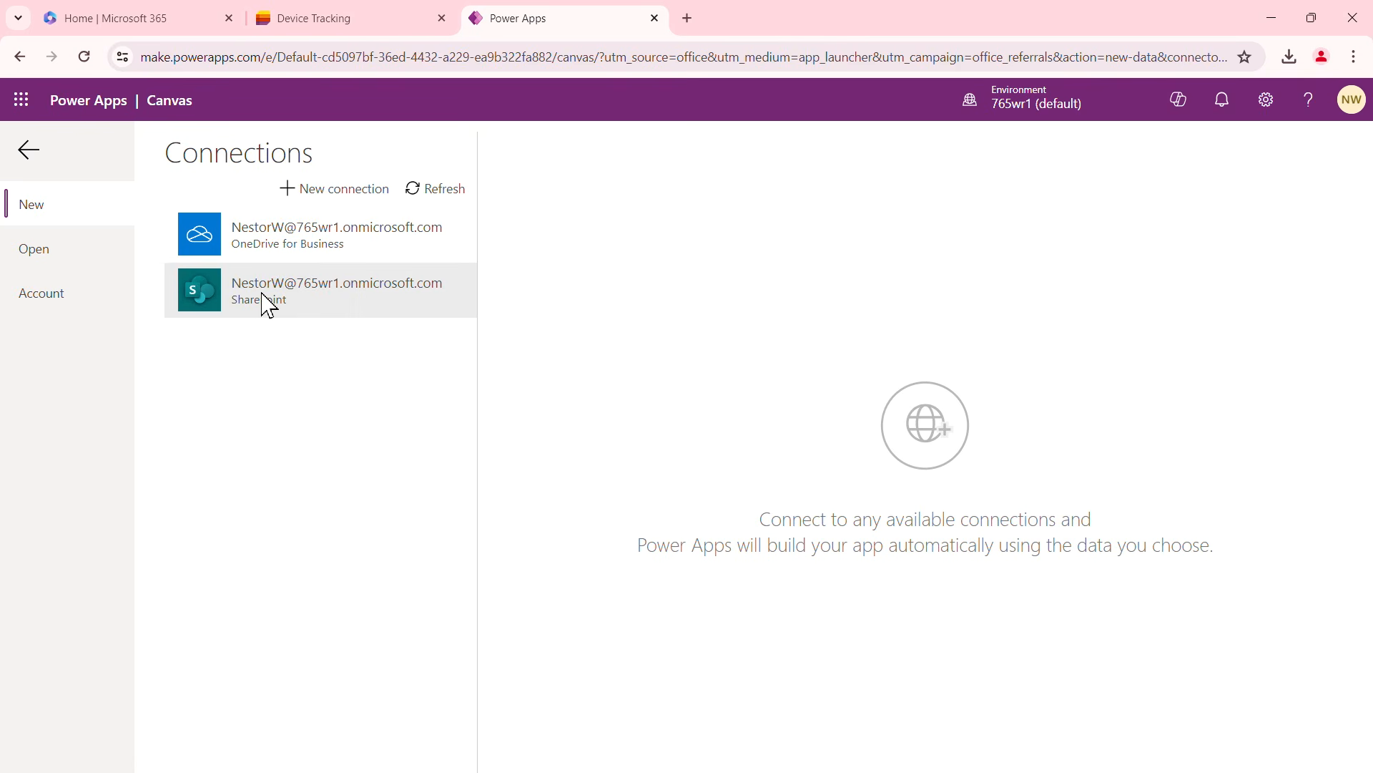
left_click(266, 304)
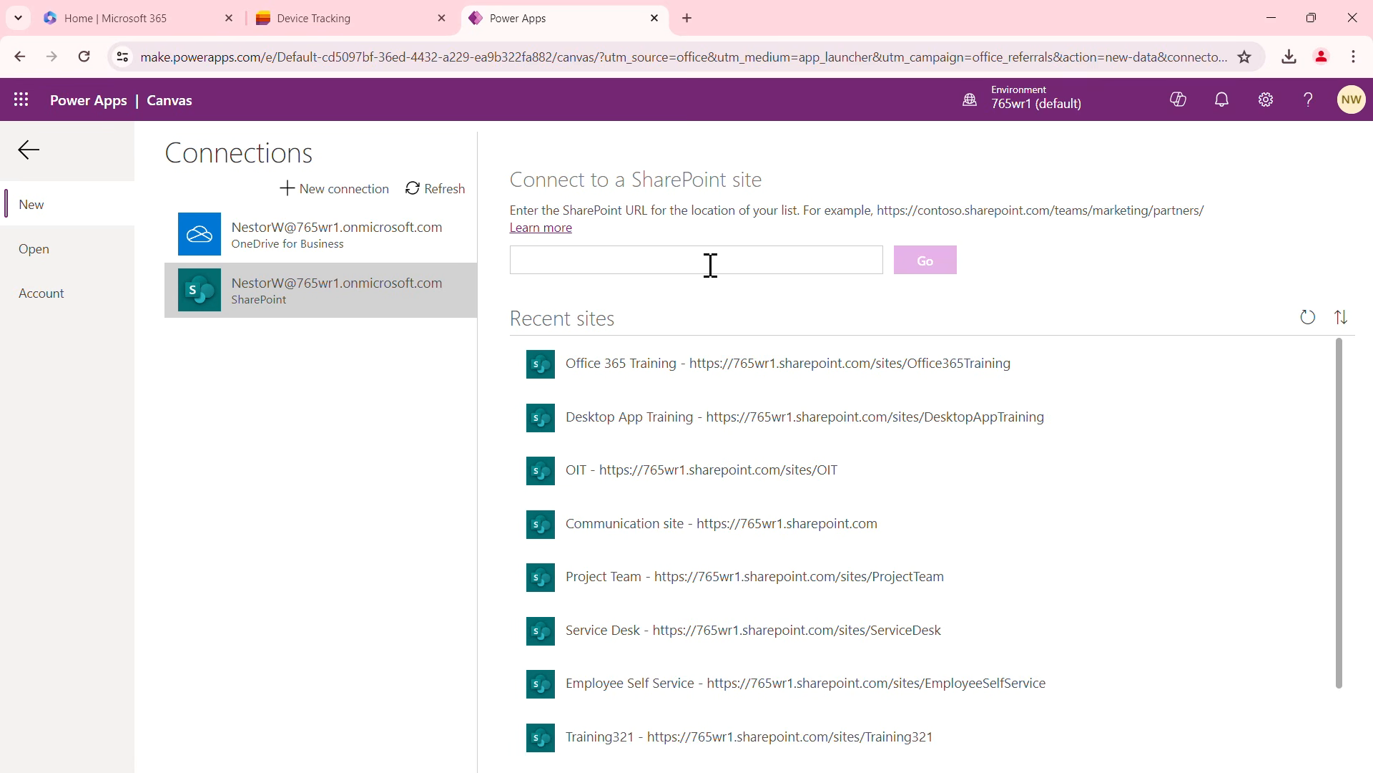
scroll(1342, 422, "down", 1)
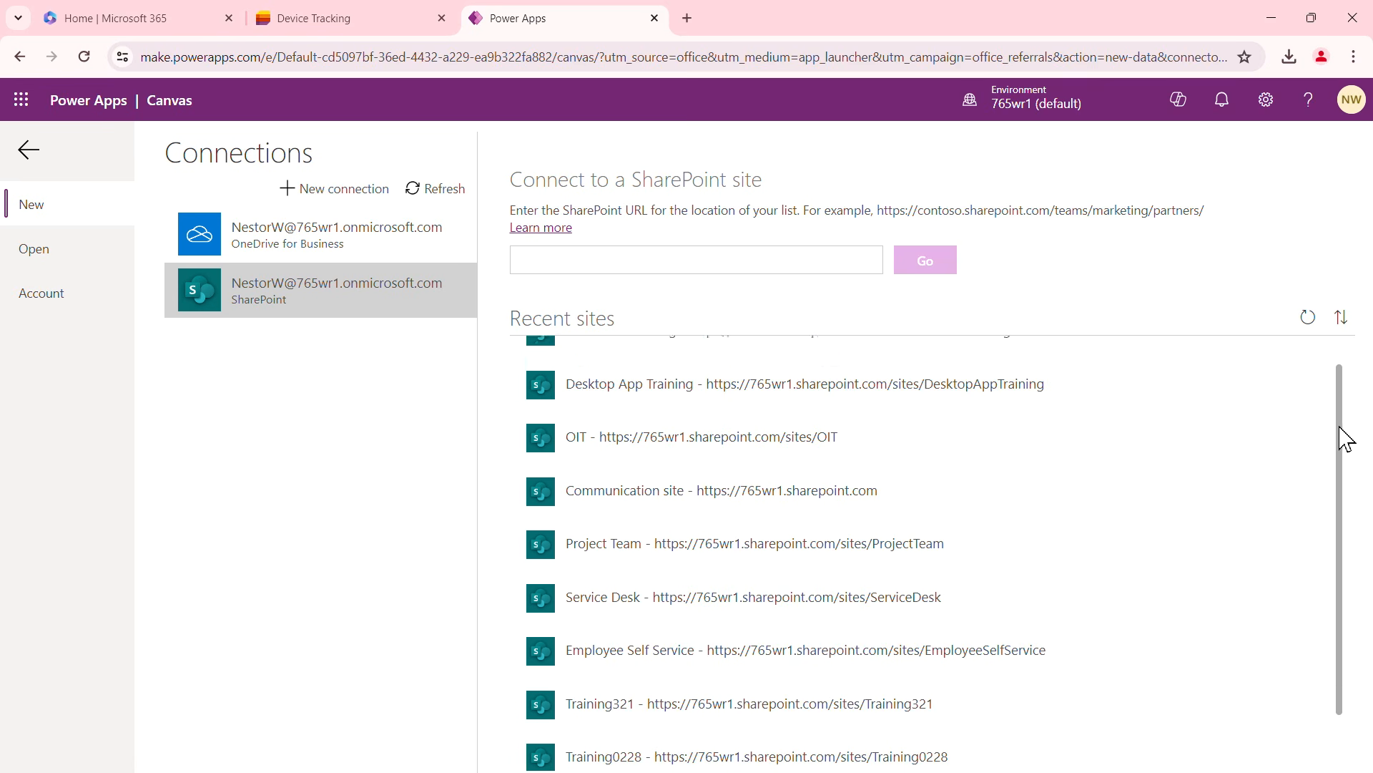
scroll(1344, 438, "down", 2)
scroll(1354, 472, "up", 3)
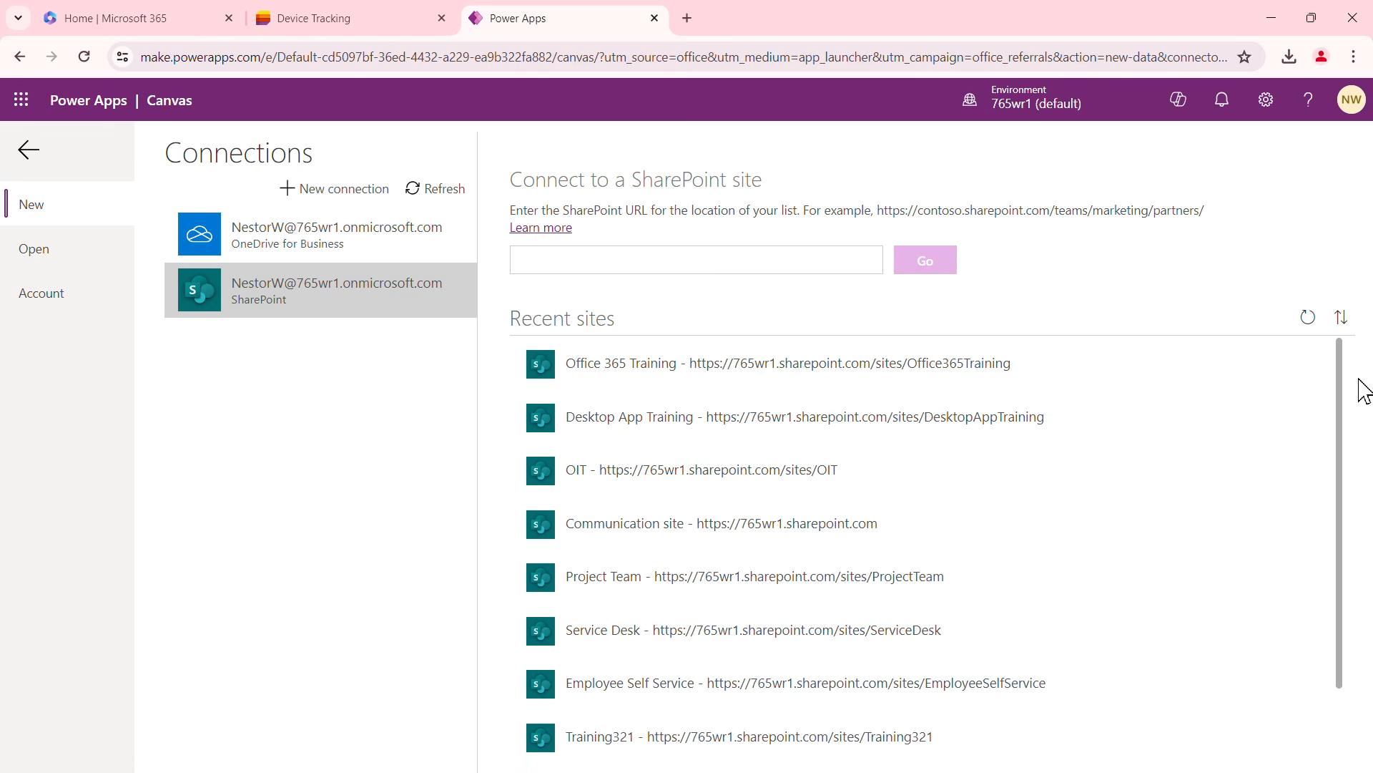
Switch to the Device Tracking list in Microsoft Lists and copy its web address
left_click(375, 21)
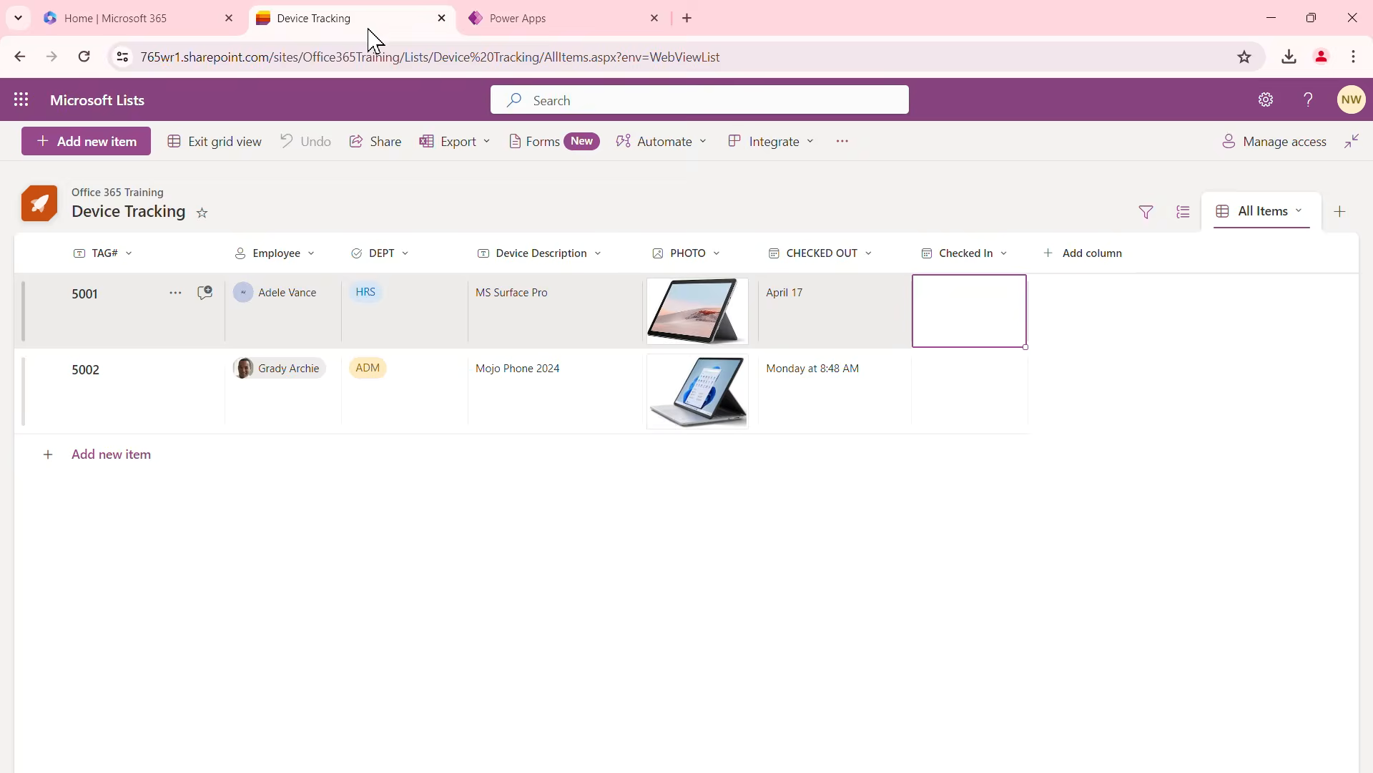
left_click(422, 57)
right_click(433, 65)
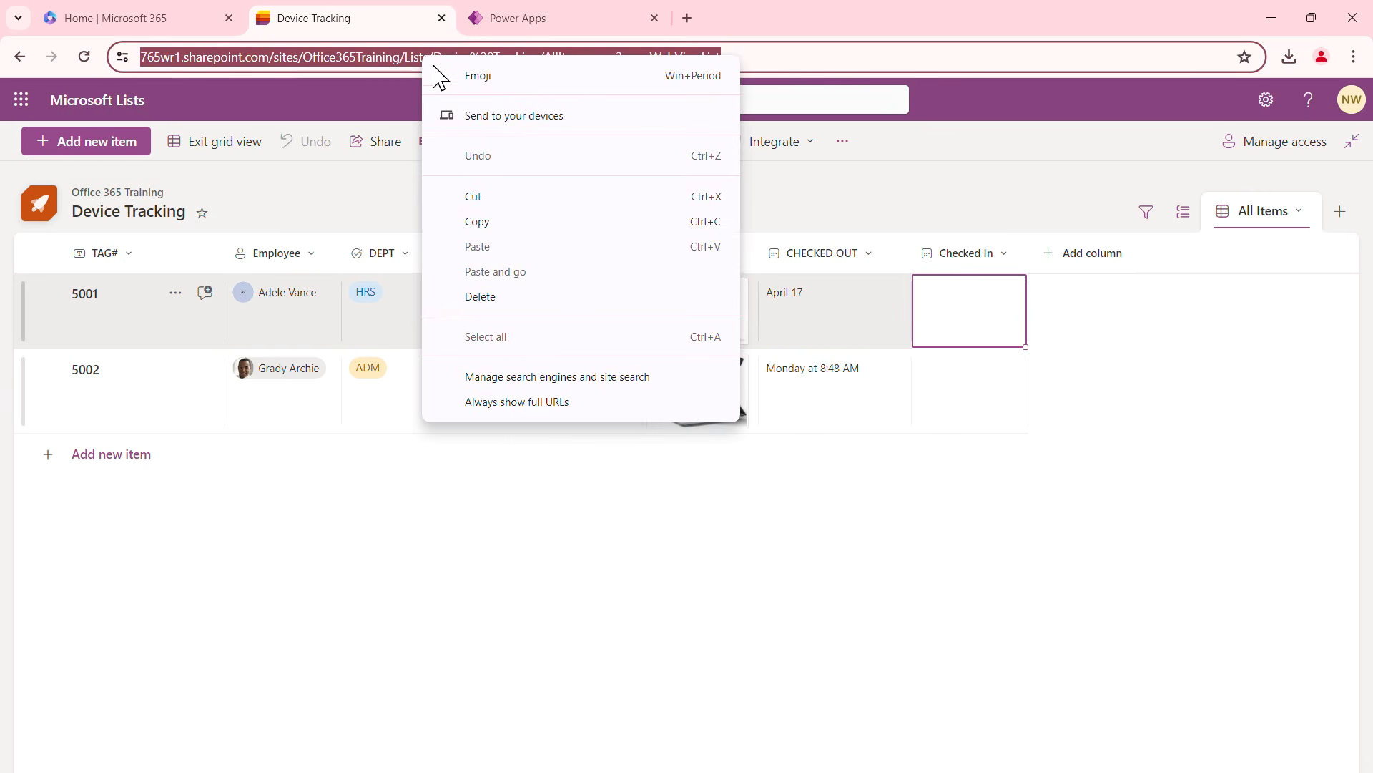
left_click(480, 222)
Back in Power Apps, connect to the SharePoint site with the copied address and generate the app from the Device Tracking list
left_click(522, 22)
left_click(590, 260)
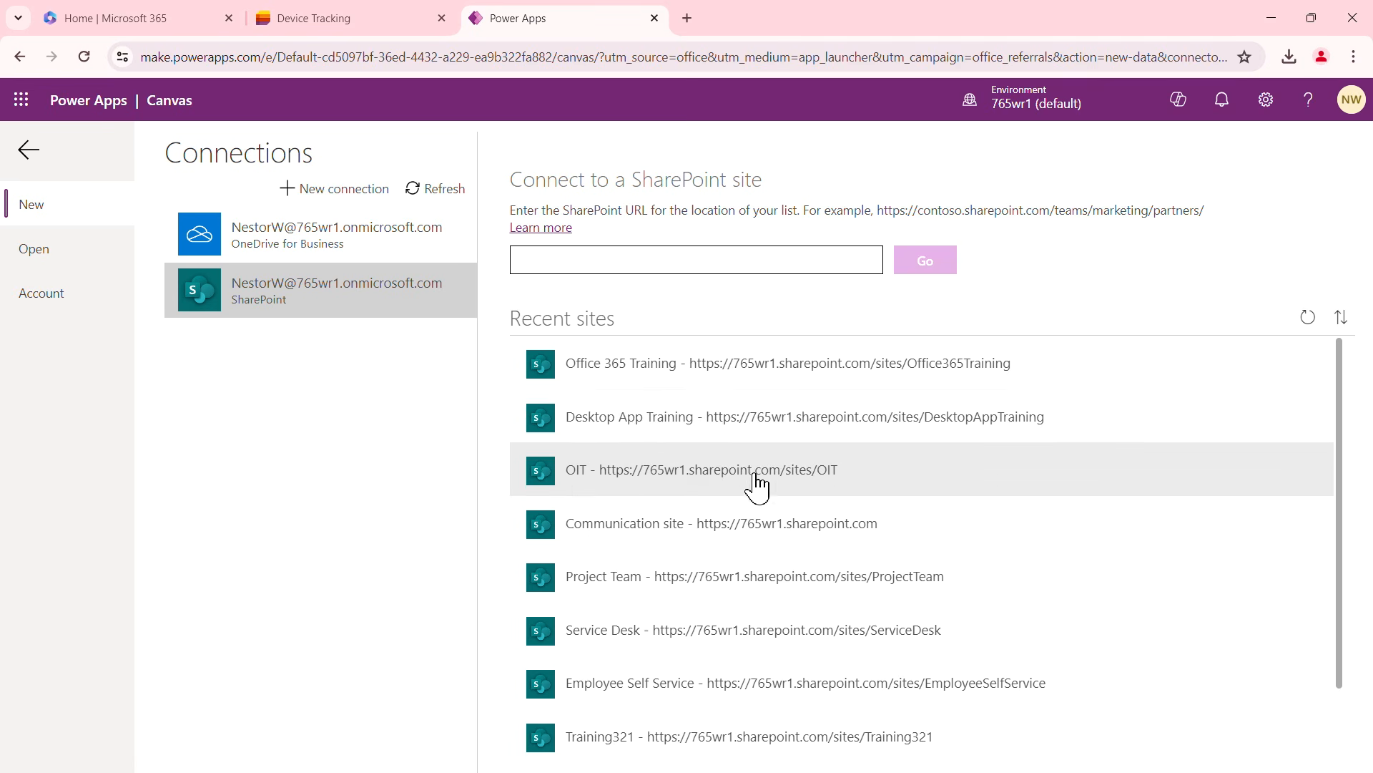
scroll(757, 487, "down", 2)
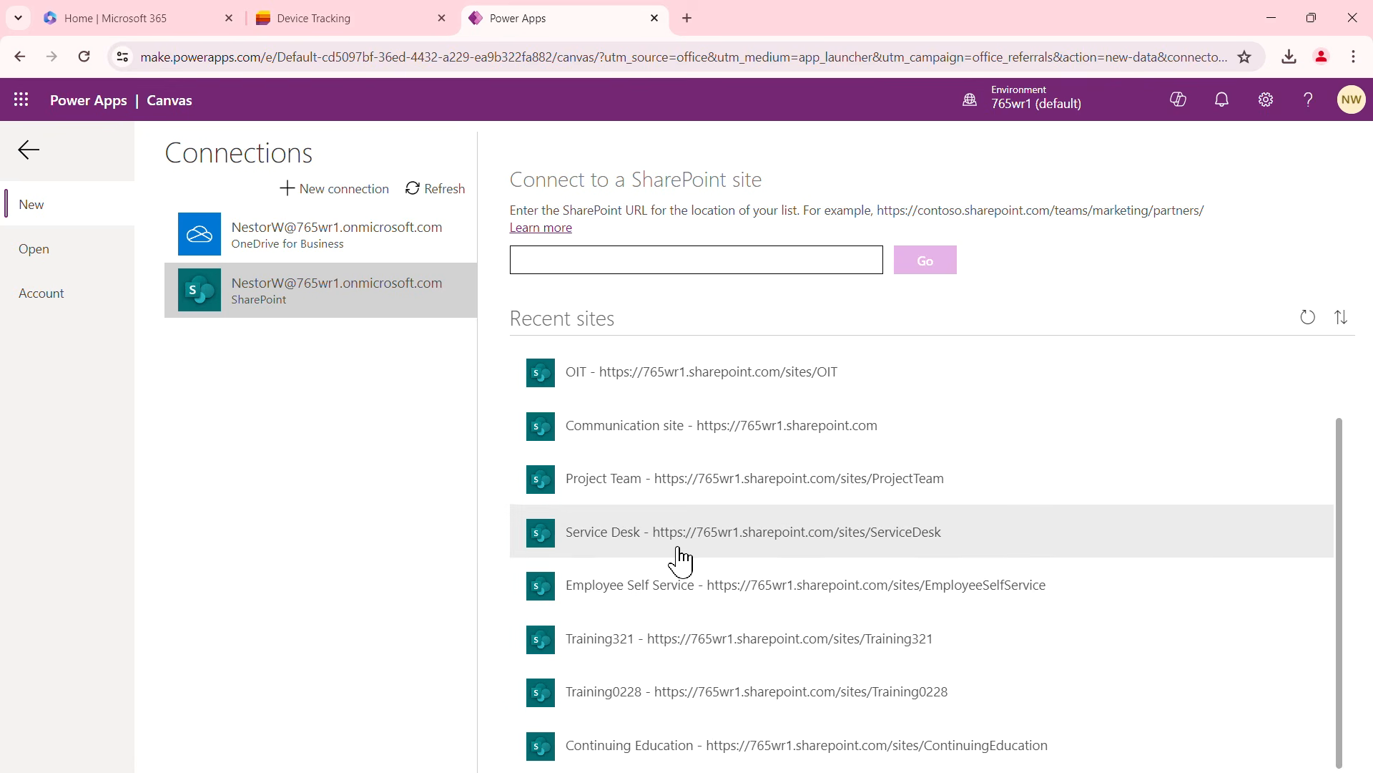
scroll(699, 443, "up", 2)
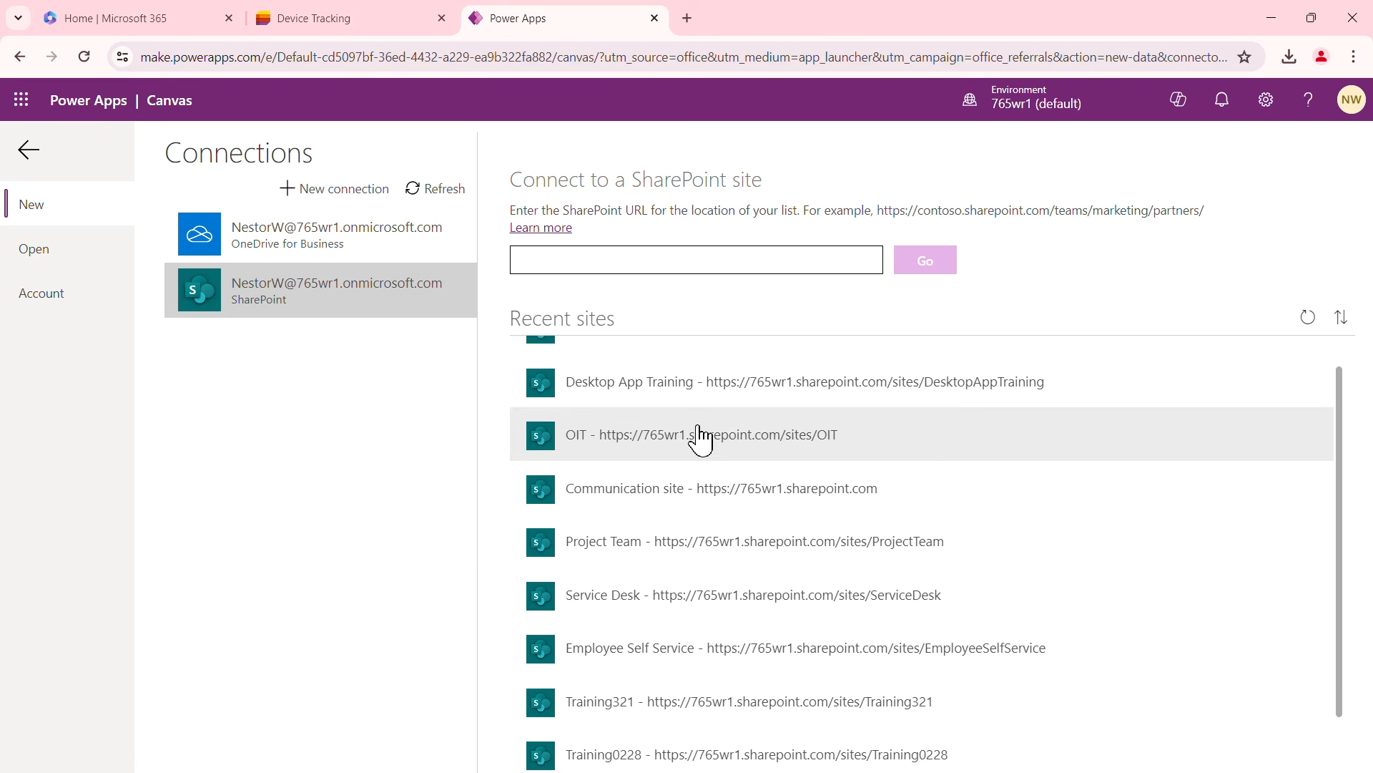
left_click(682, 261)
key("ctrl+v")
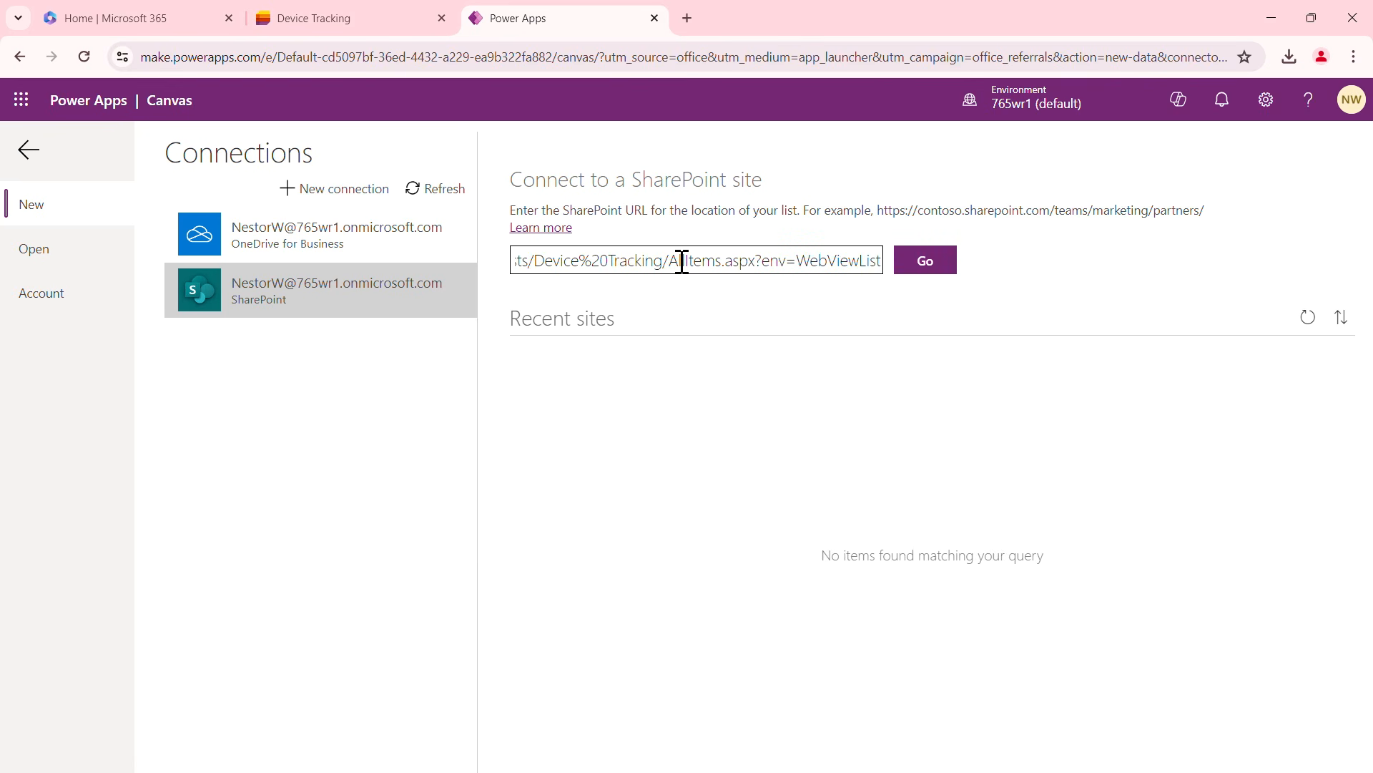
left_click(927, 267)
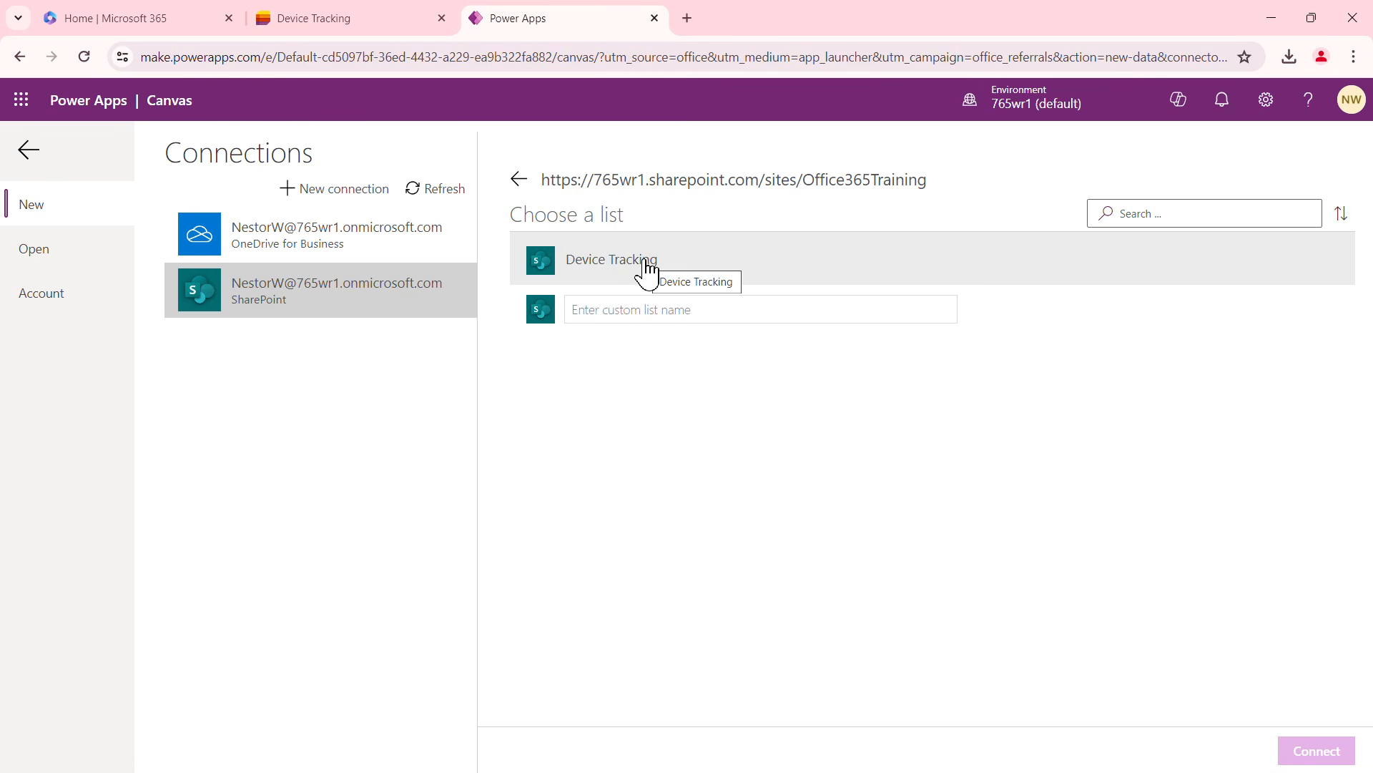
left_click(647, 264)
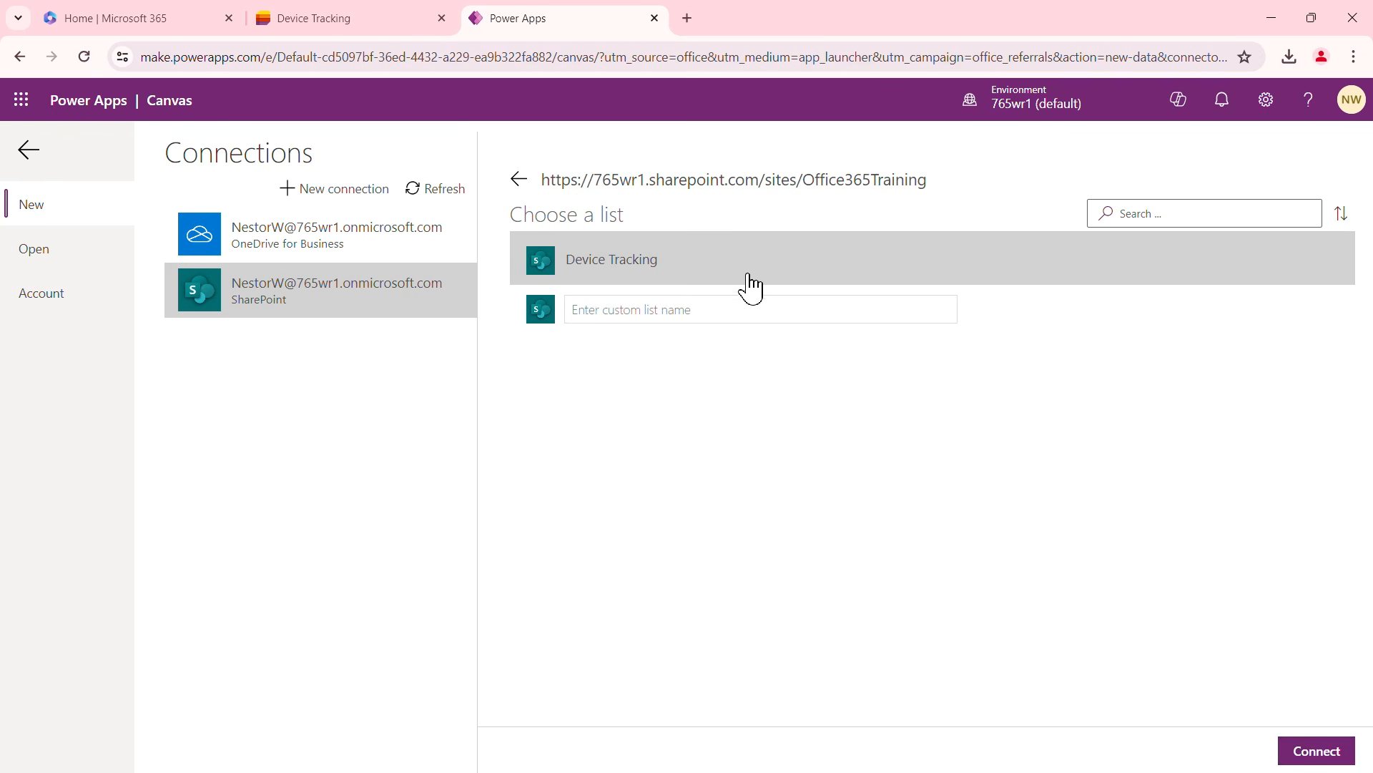
left_click(1320, 754)
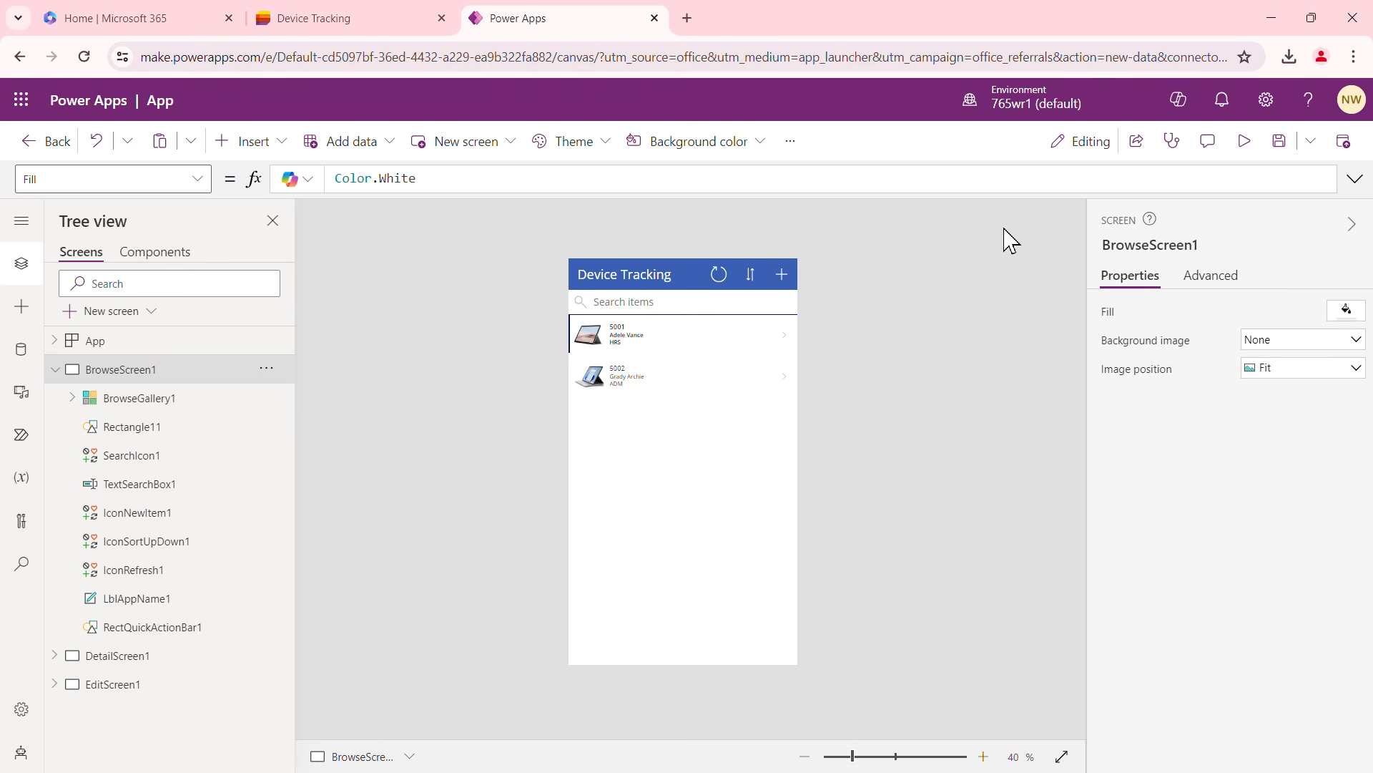
Save the generated app under the name Device Self Service
left_click(1283, 145)
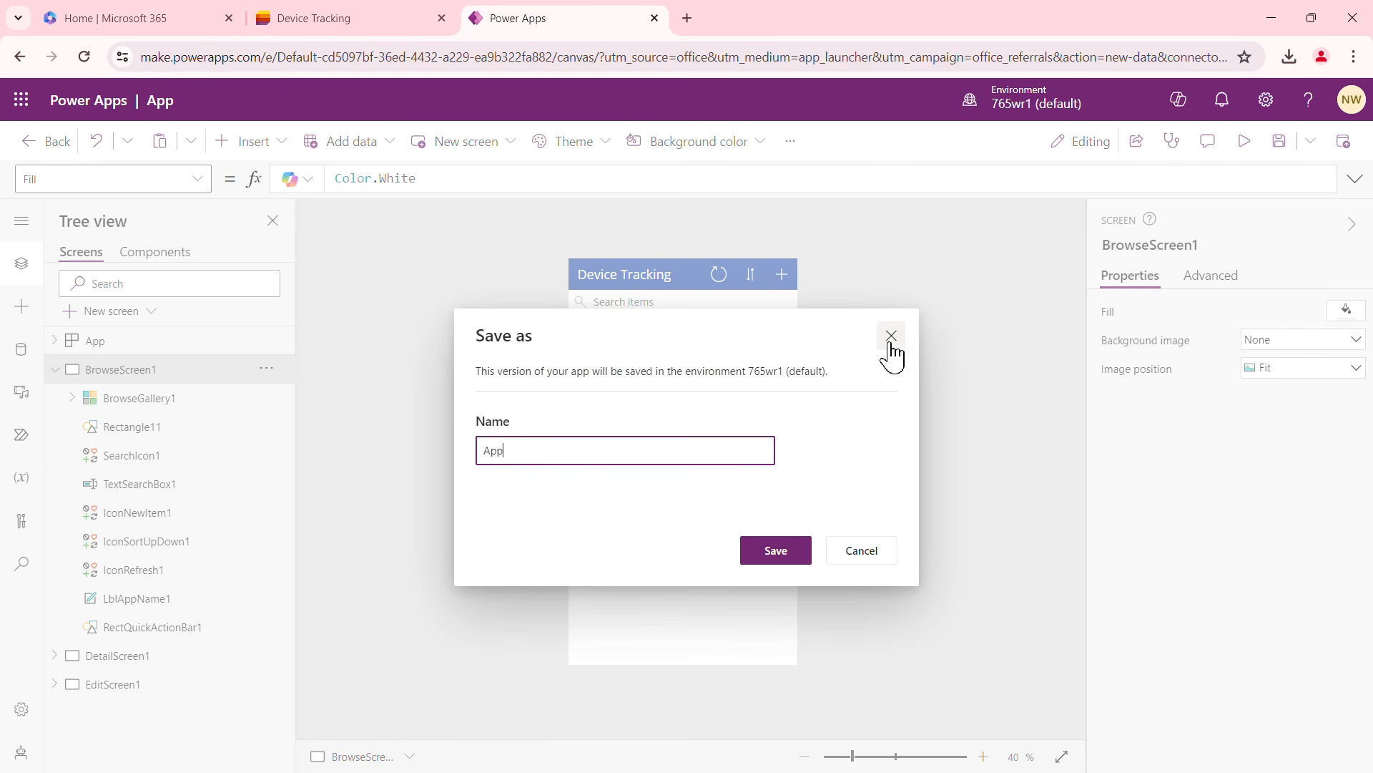
key("BackSpace")
key("BackSpace")
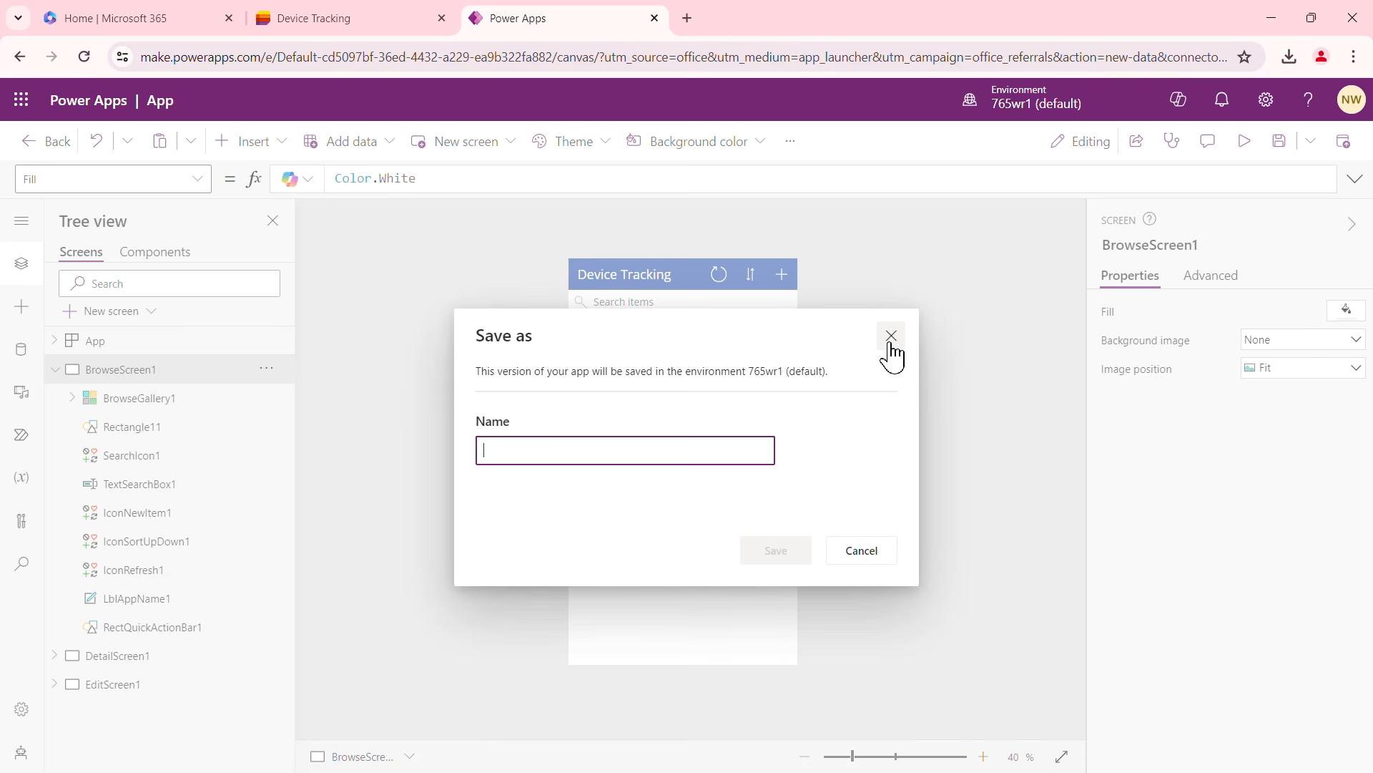
type("Device Self Service")
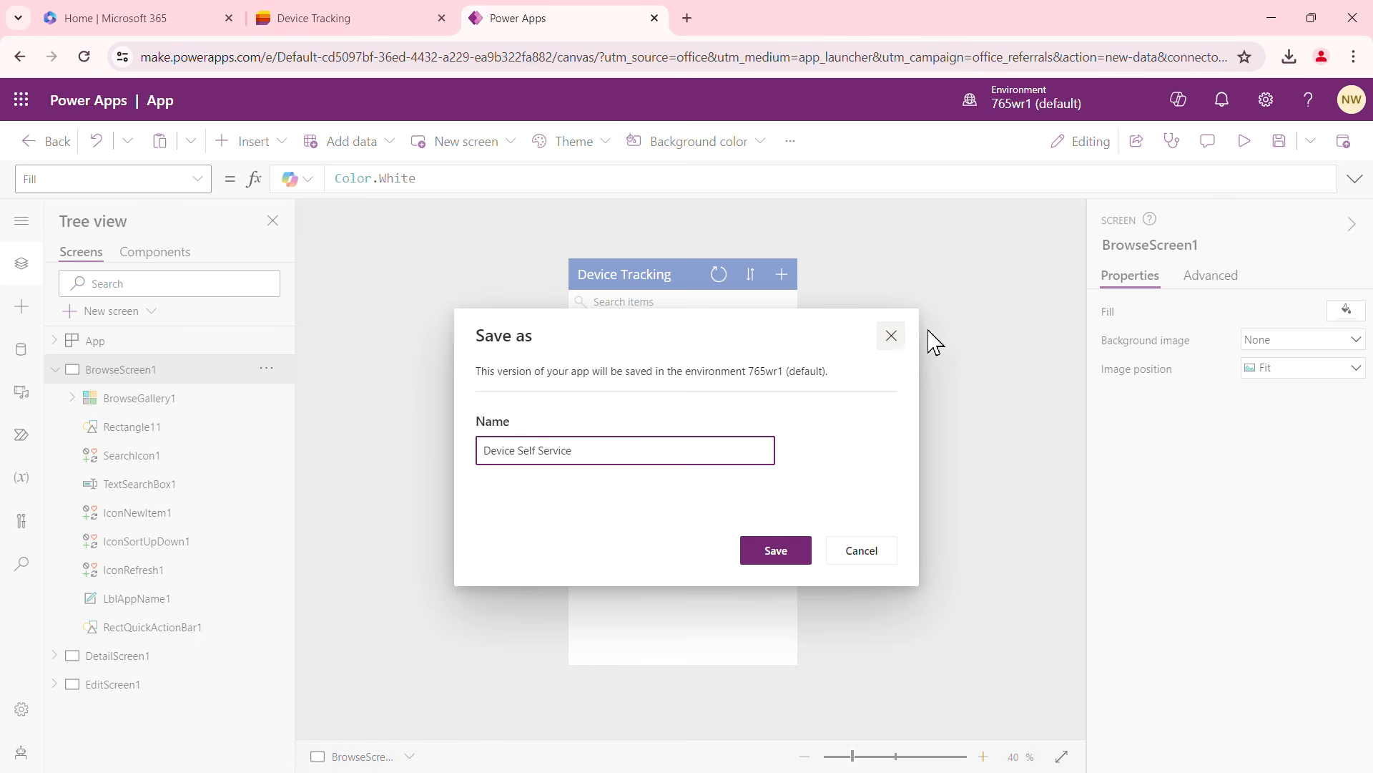
left_click(776, 552)
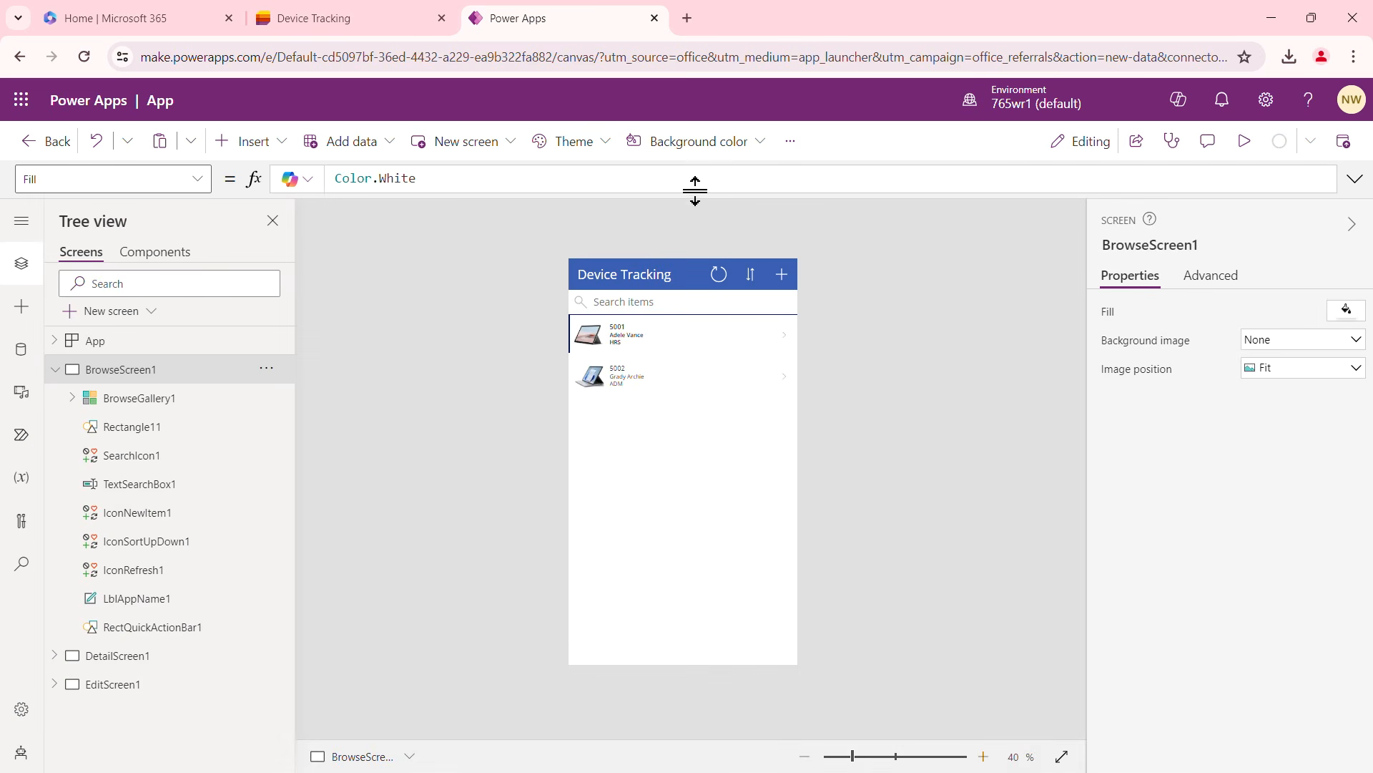
Leave the editor, play Device Self Service from the saved apps and allow its SharePoint permissions
left_click(50, 141)
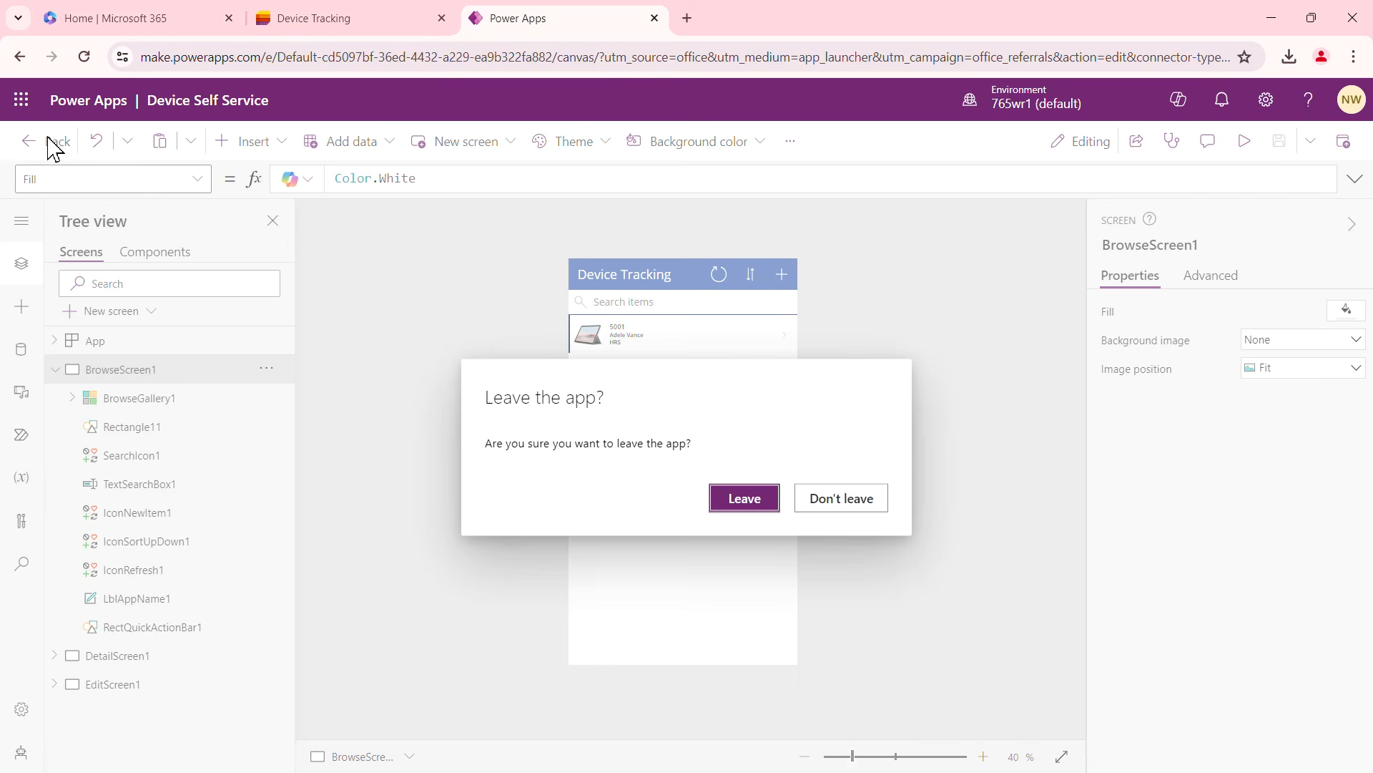
left_click(741, 500)
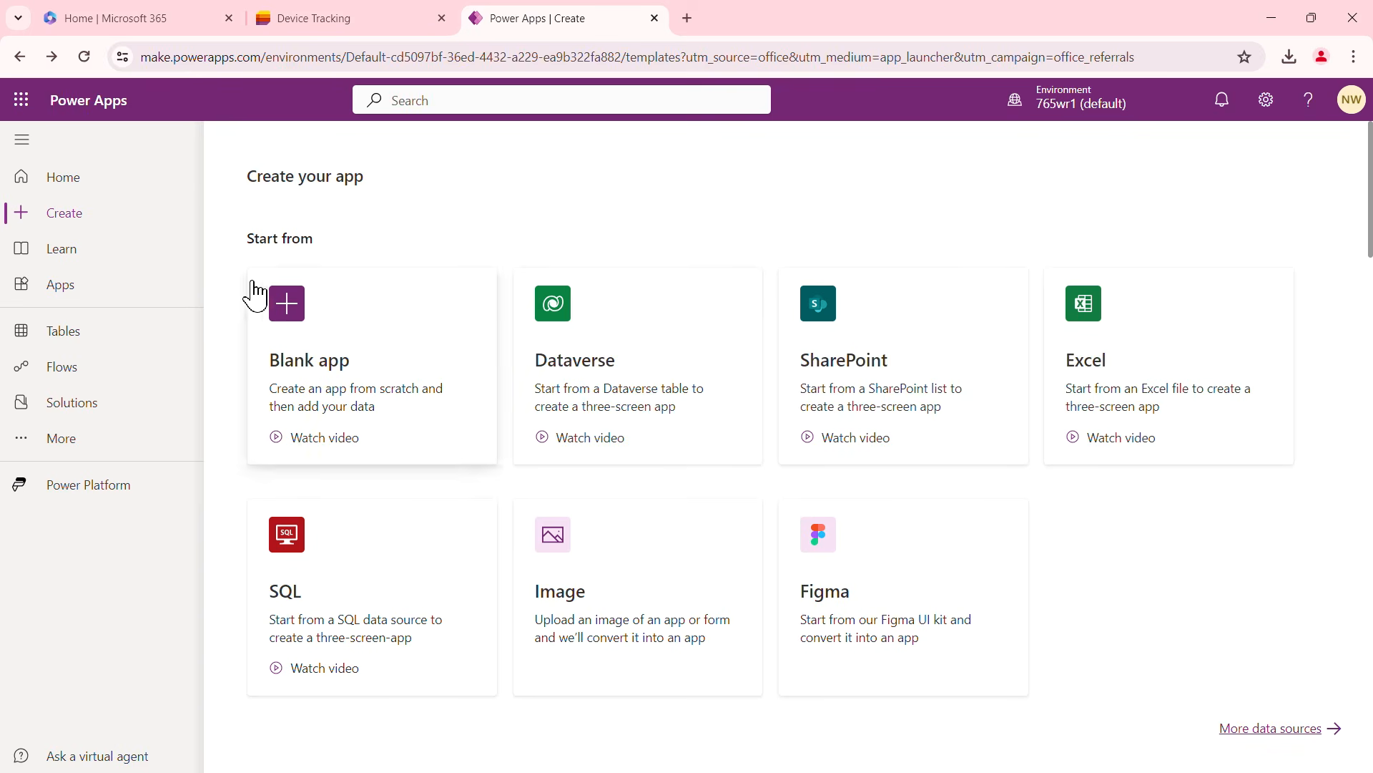
left_click(71, 180)
left_click(64, 284)
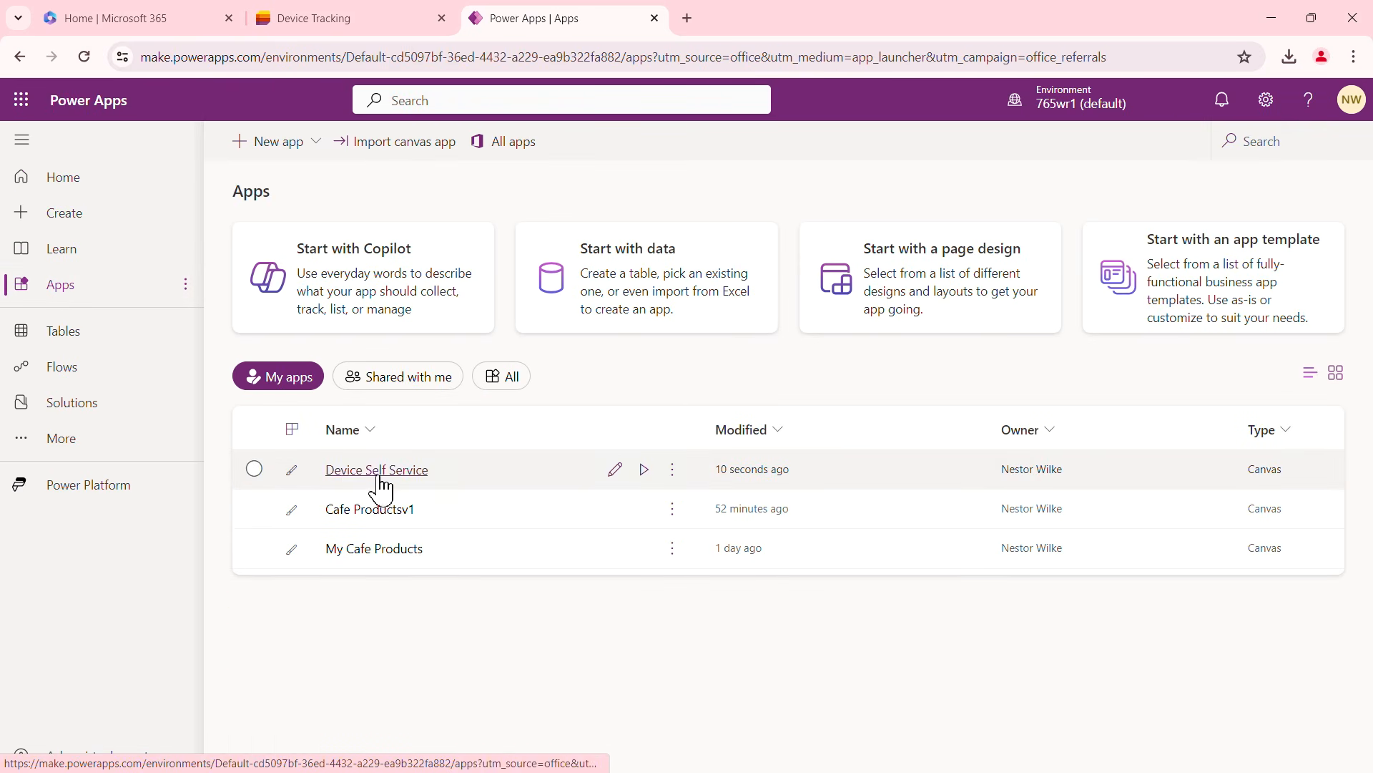
left_click(645, 470)
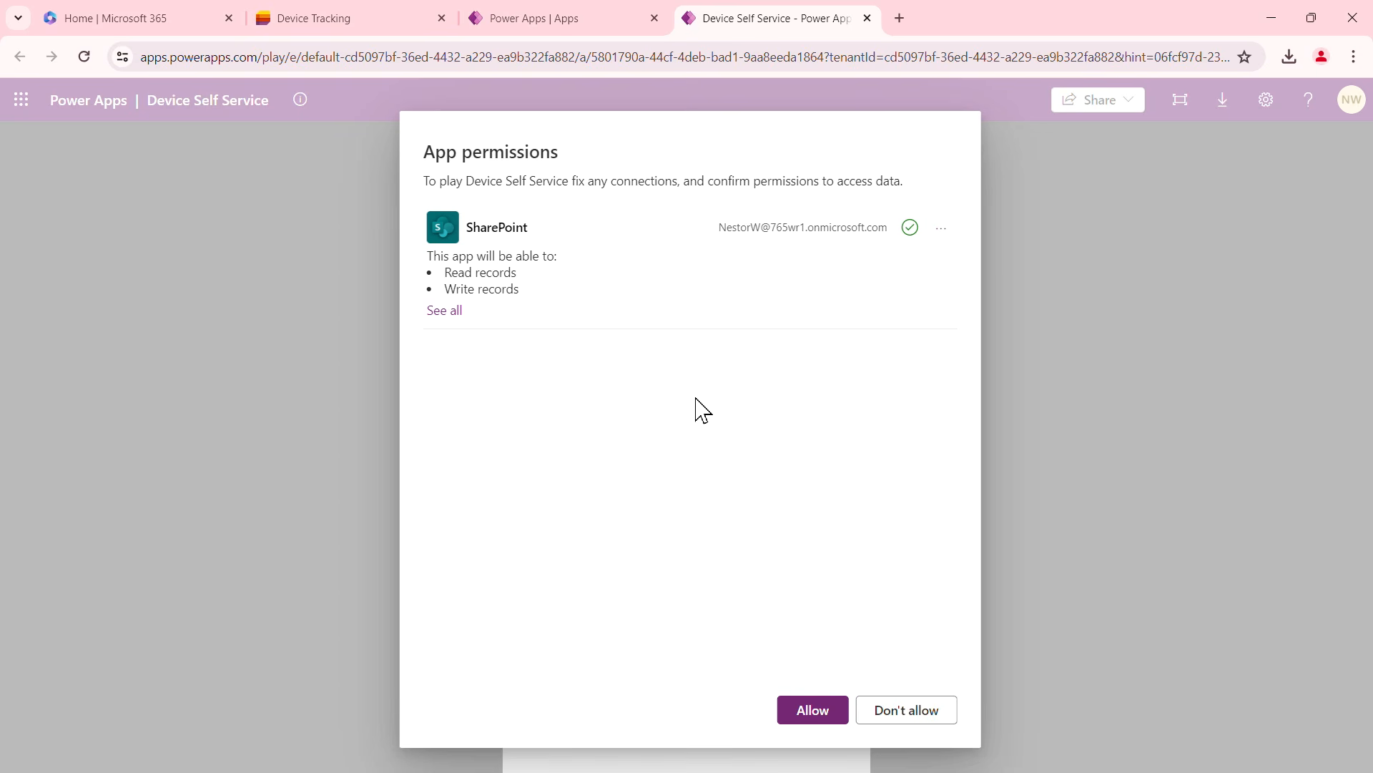
left_click(815, 717)
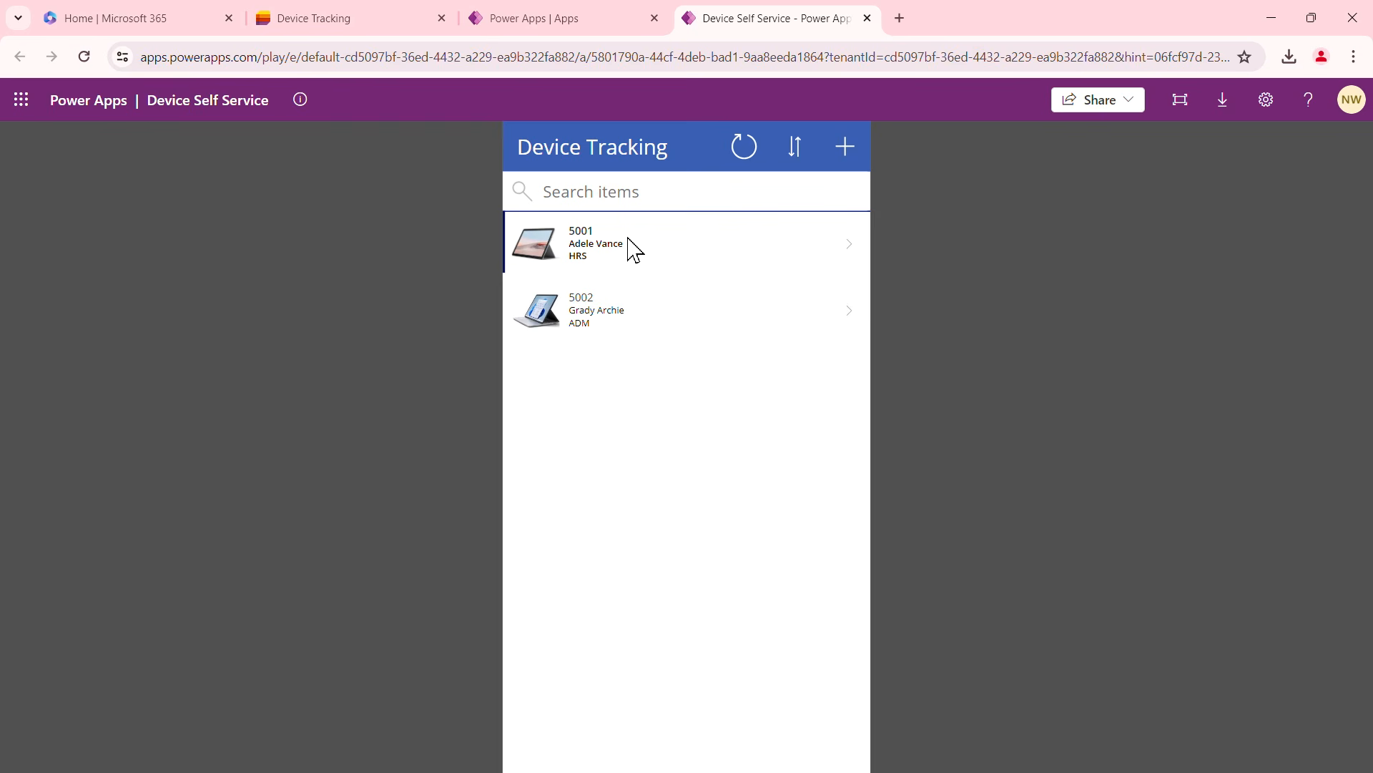
Start a new Device Tracking record in the running app and look at the Employee choices
left_click(852, 160)
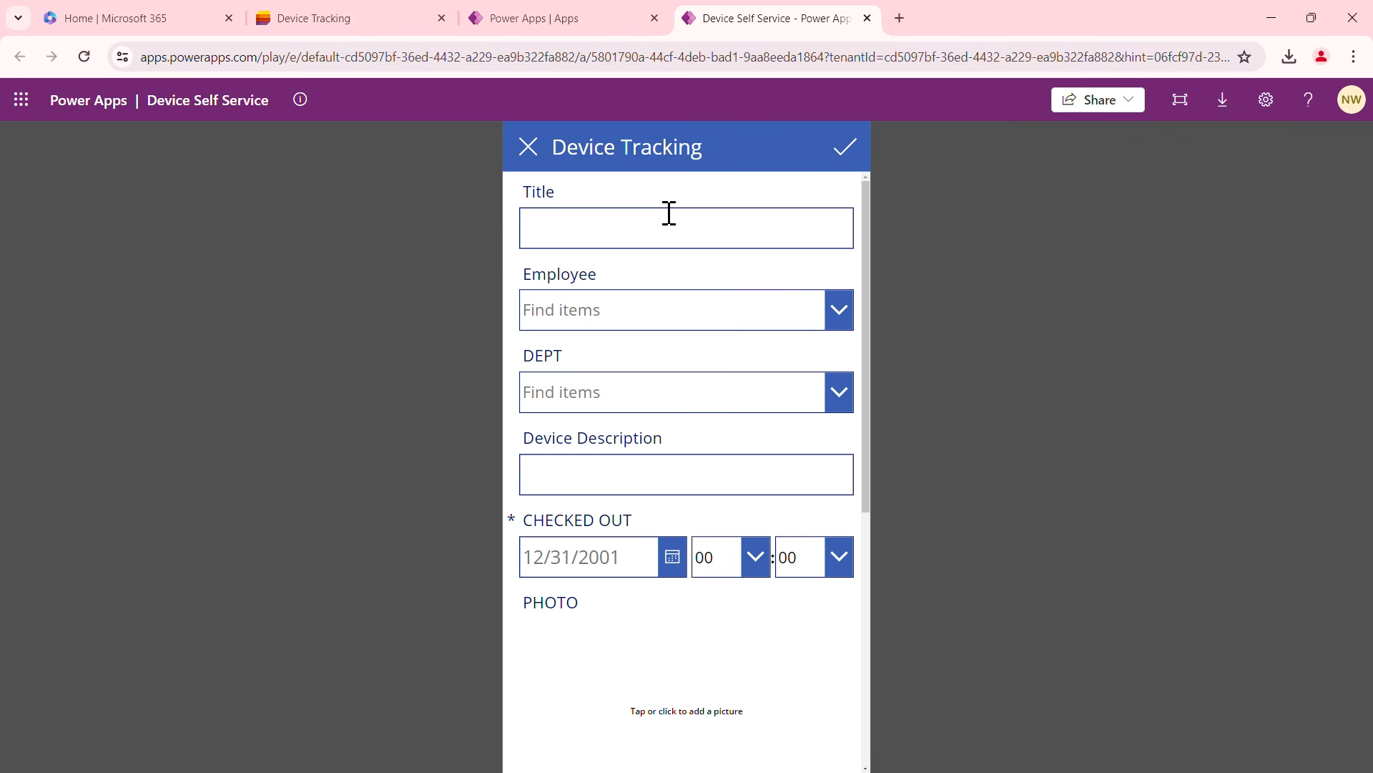
left_click(620, 230)
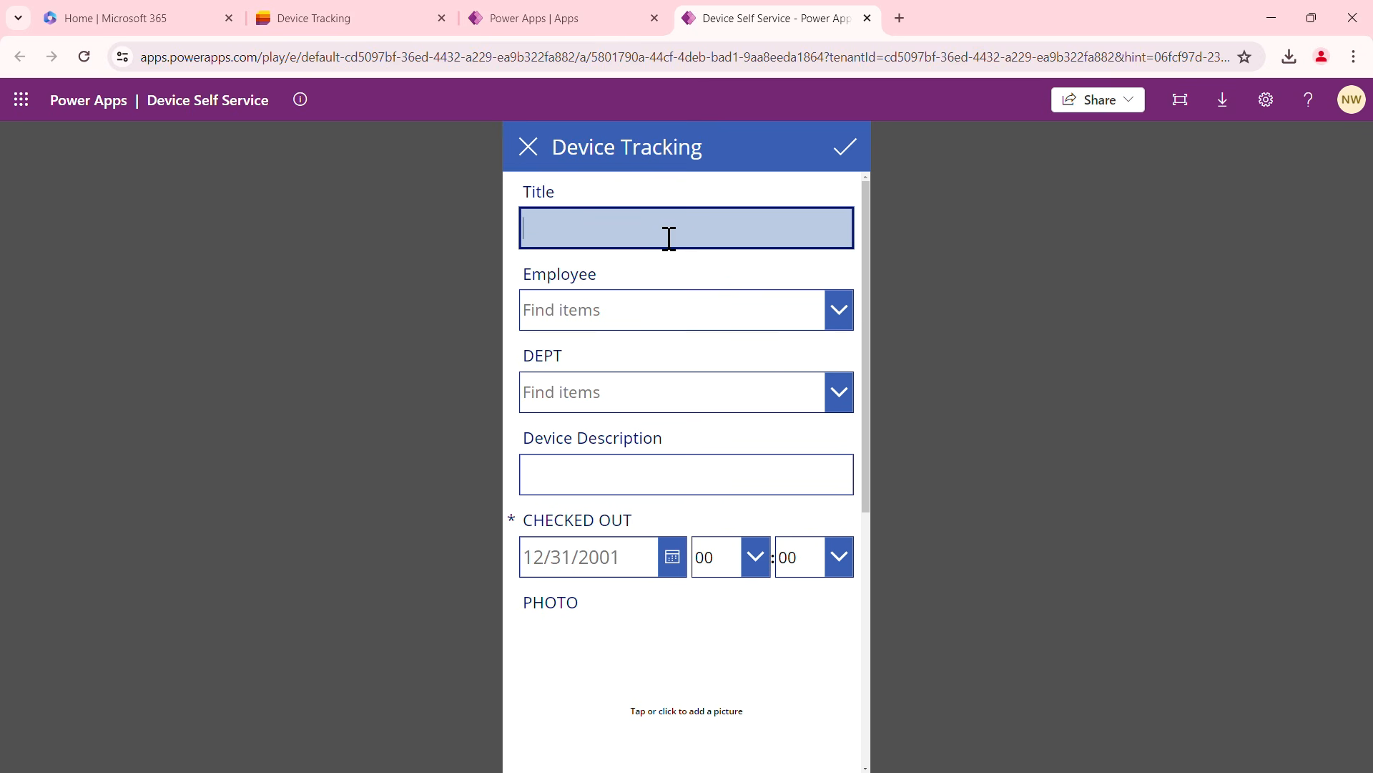
left_click(830, 307)
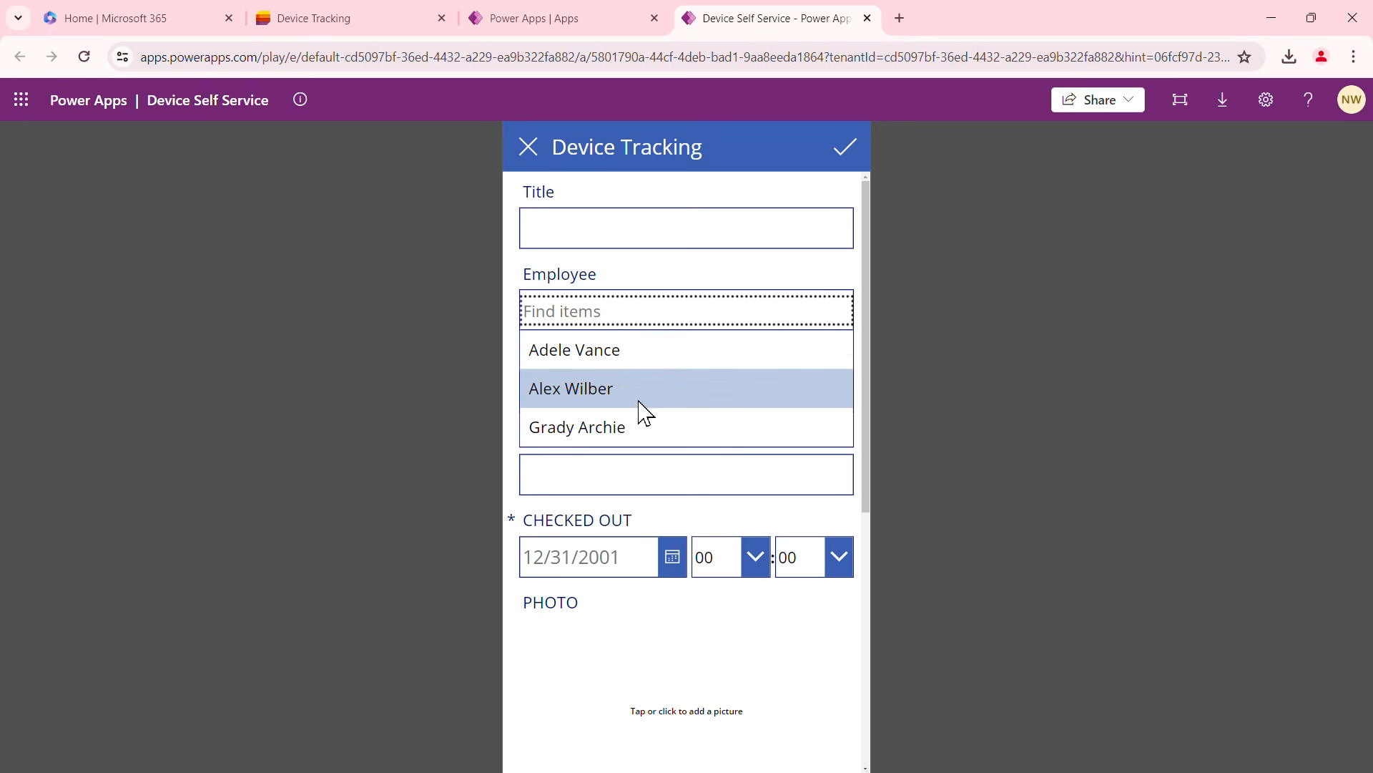
left_click(856, 329)
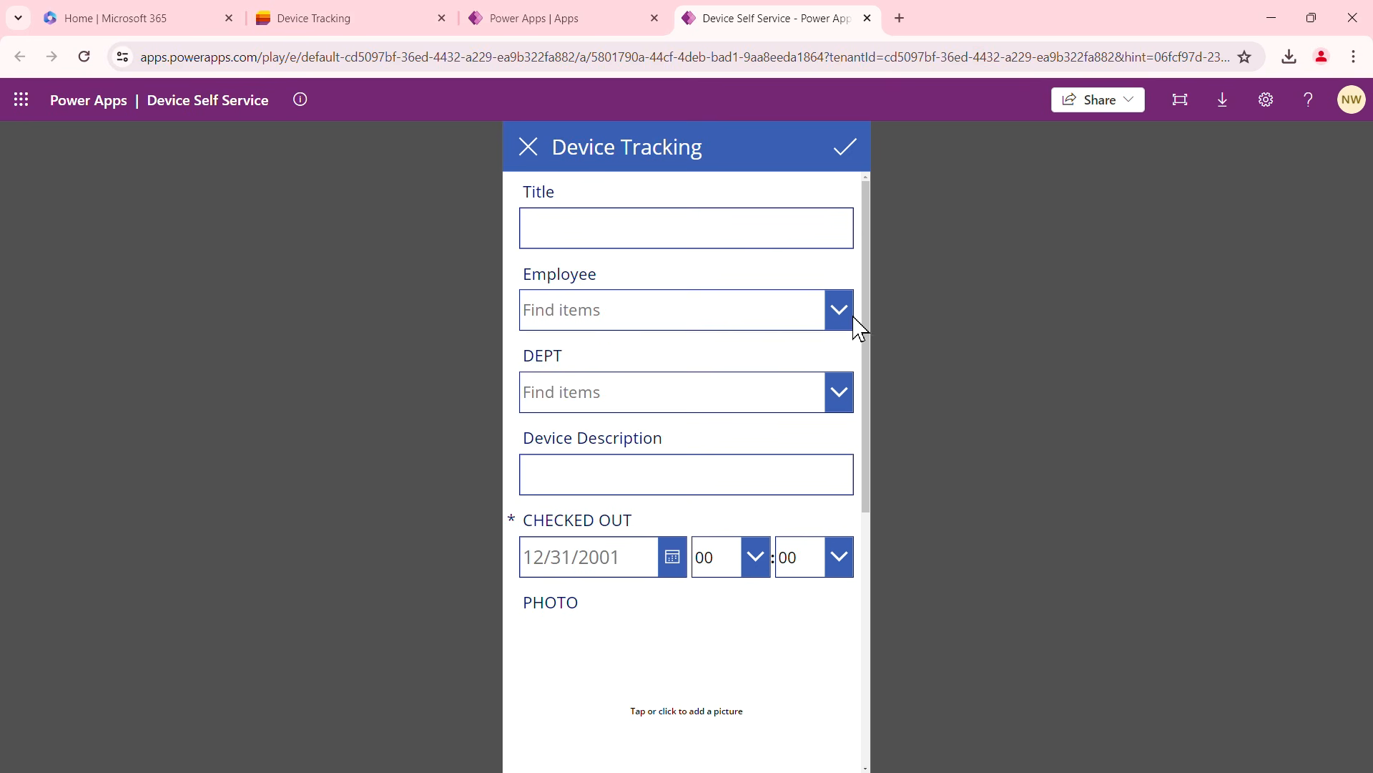
Search the Employee choices by first name and assign the found person to the new record
left_click(593, 311)
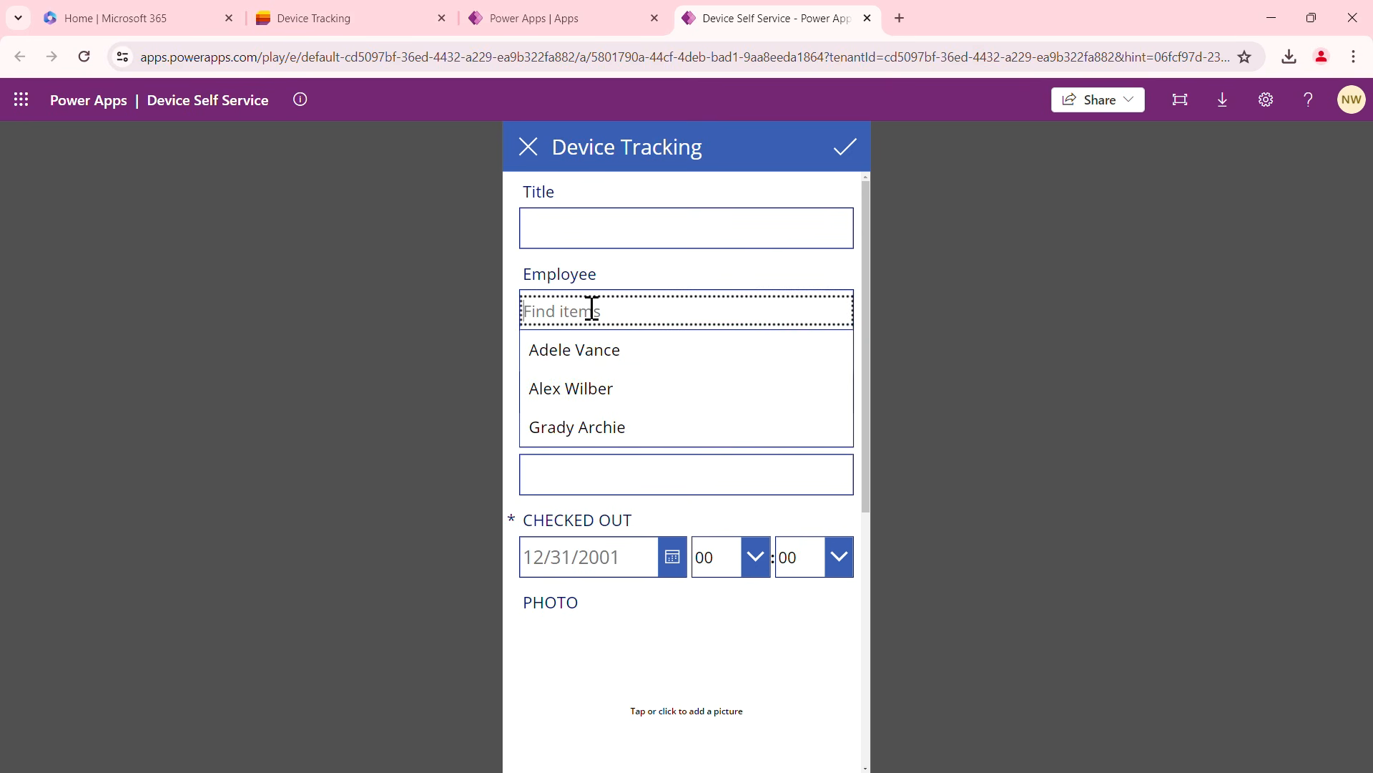
type("grady")
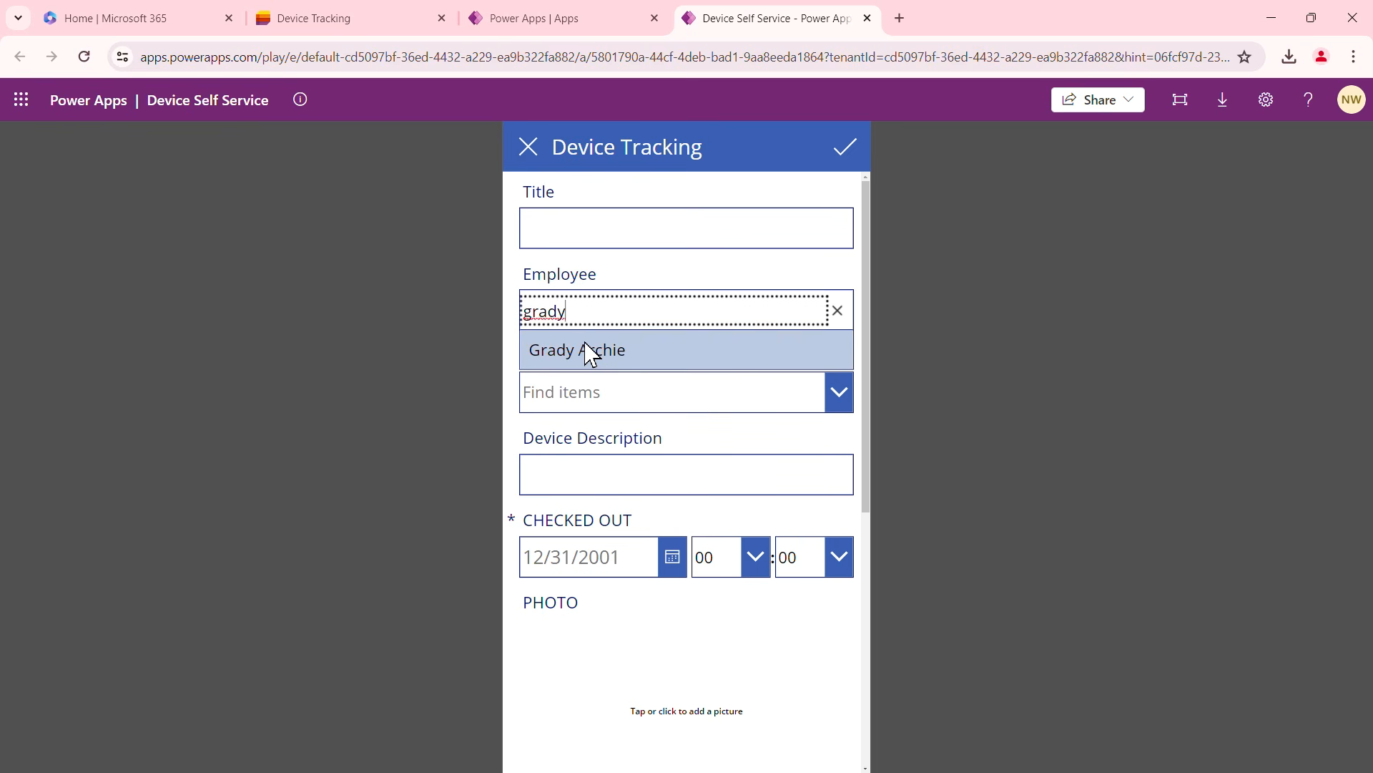
key("BackSpace")
key("BackSpace")
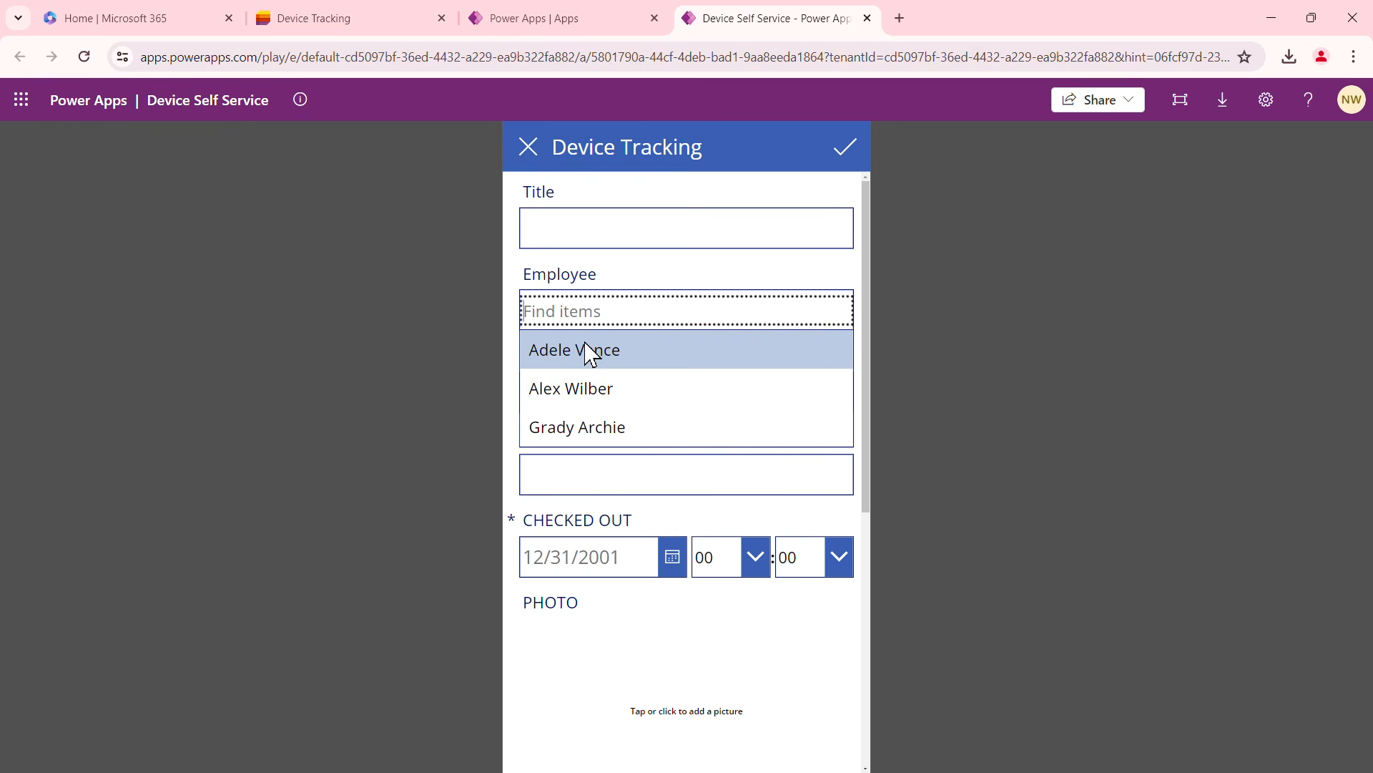
type("meg")
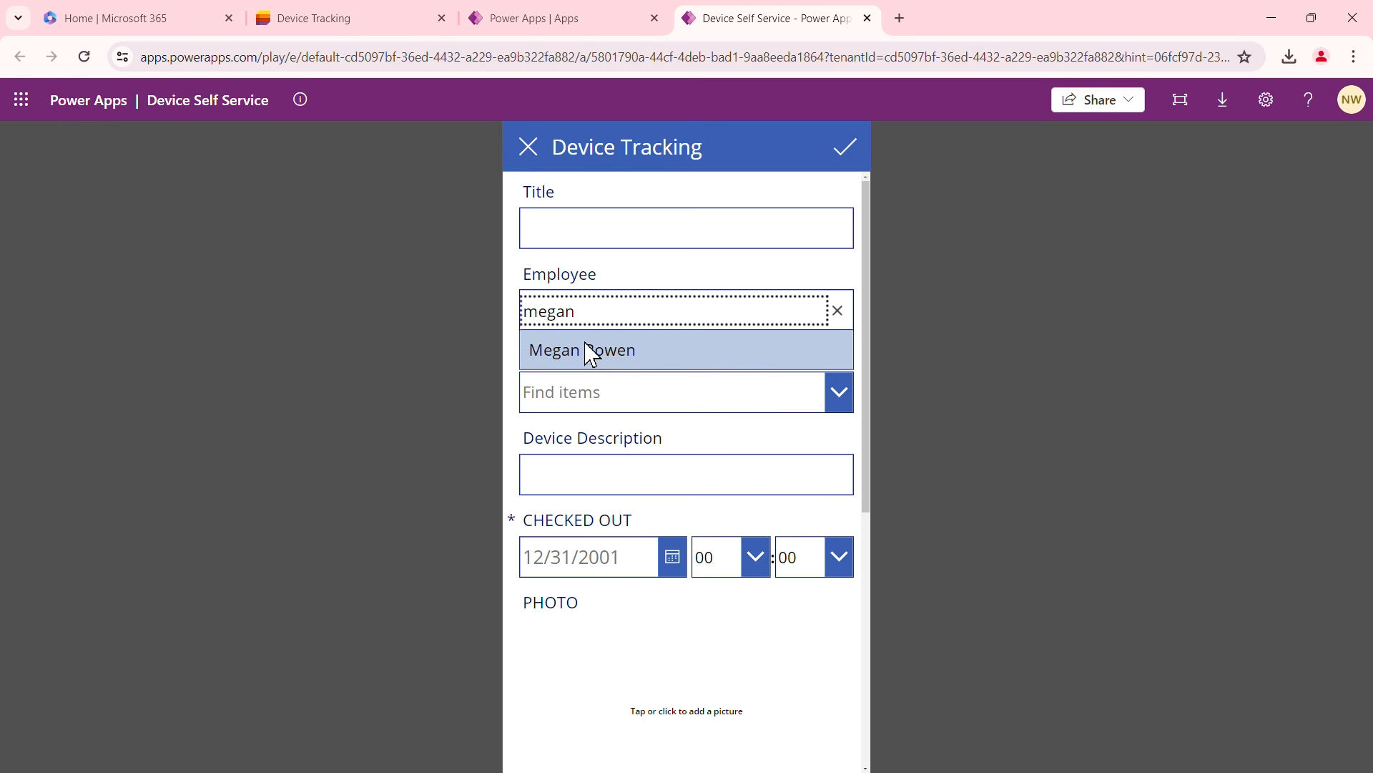
type("an")
left_click(621, 357)
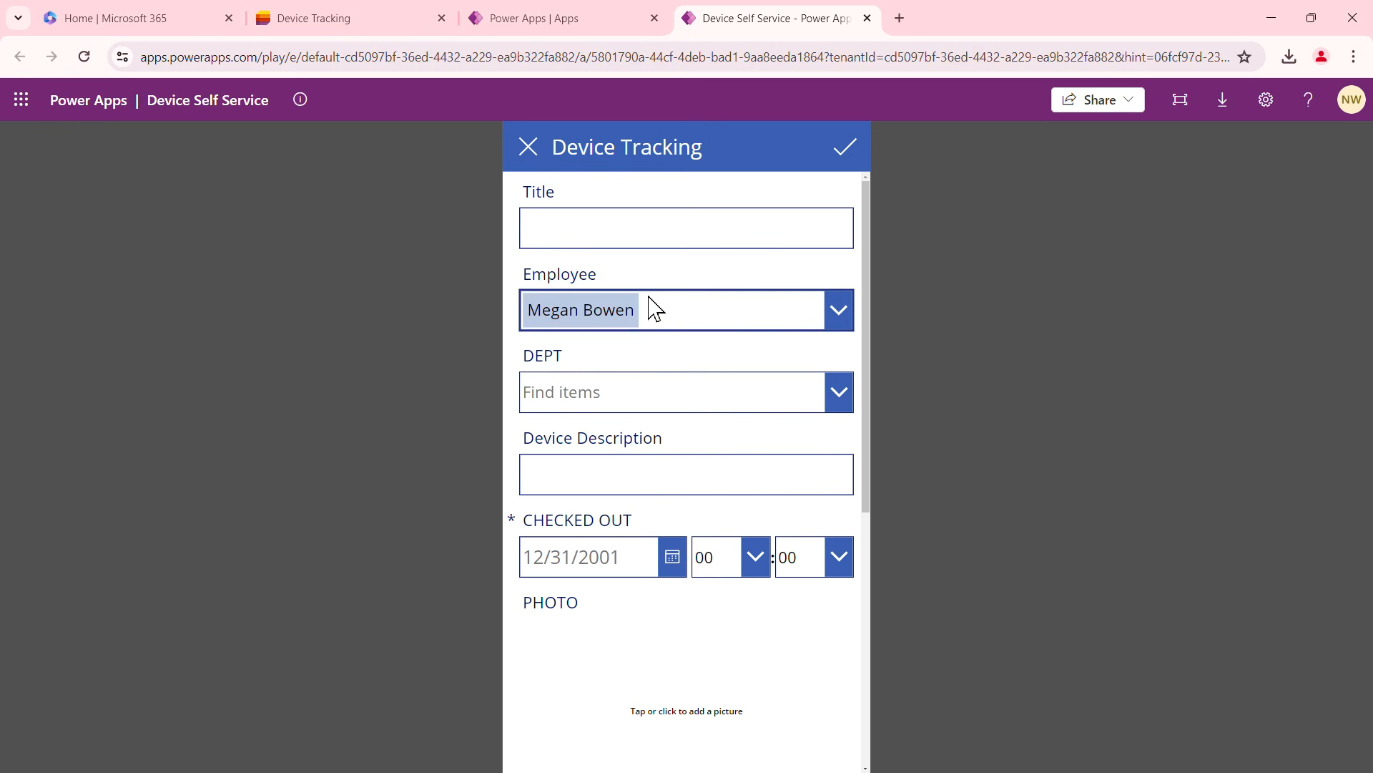
Set the new record's DEPT to EXE, Device Description to Slim Laptop and Title to 5003
left_click(611, 392)
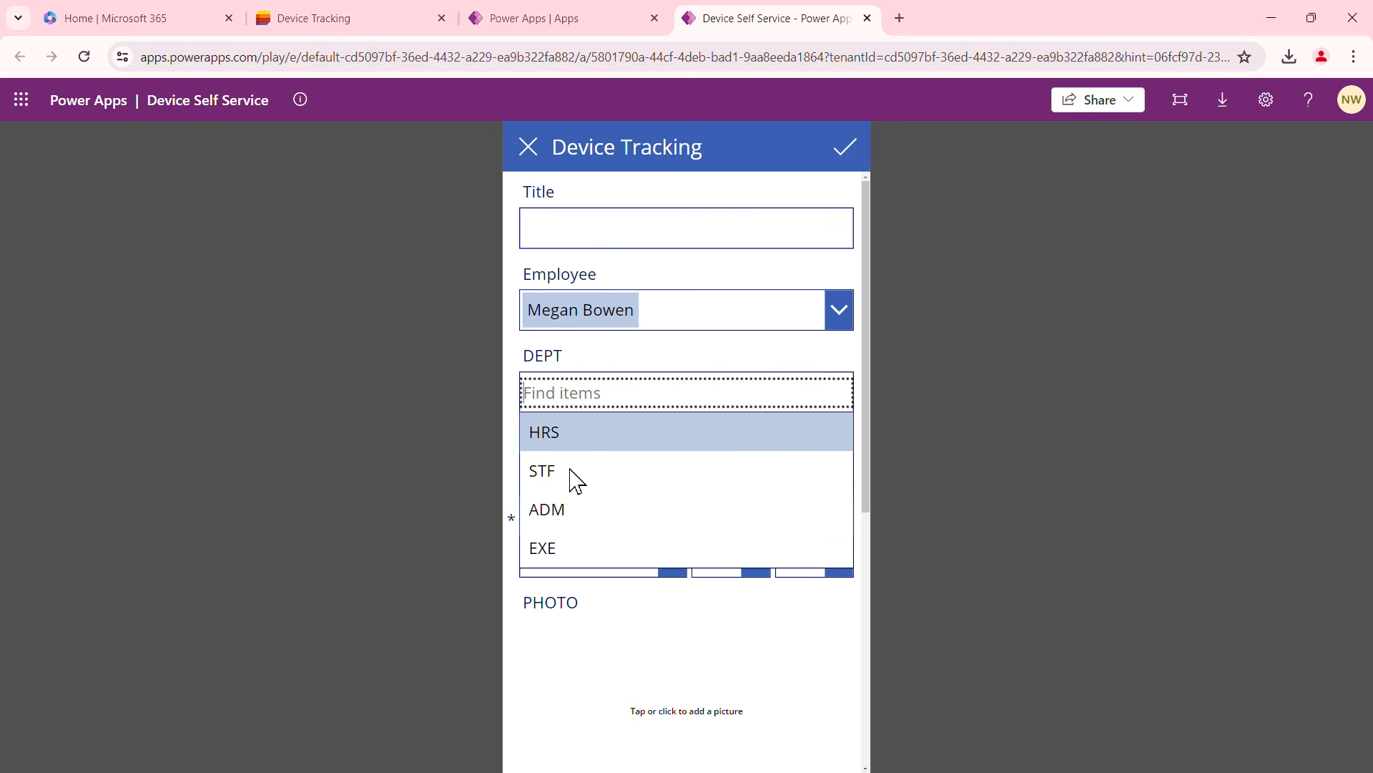
left_click(561, 549)
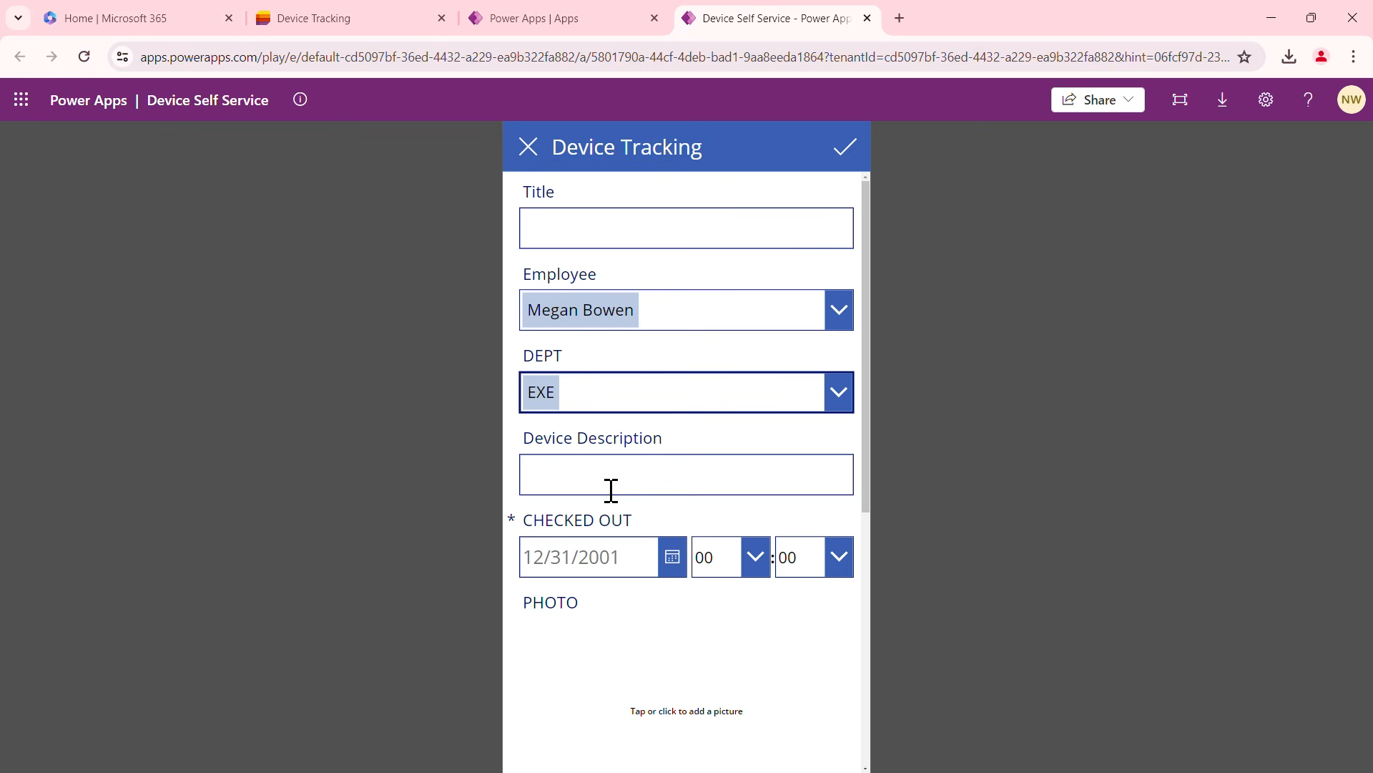
left_click(621, 477)
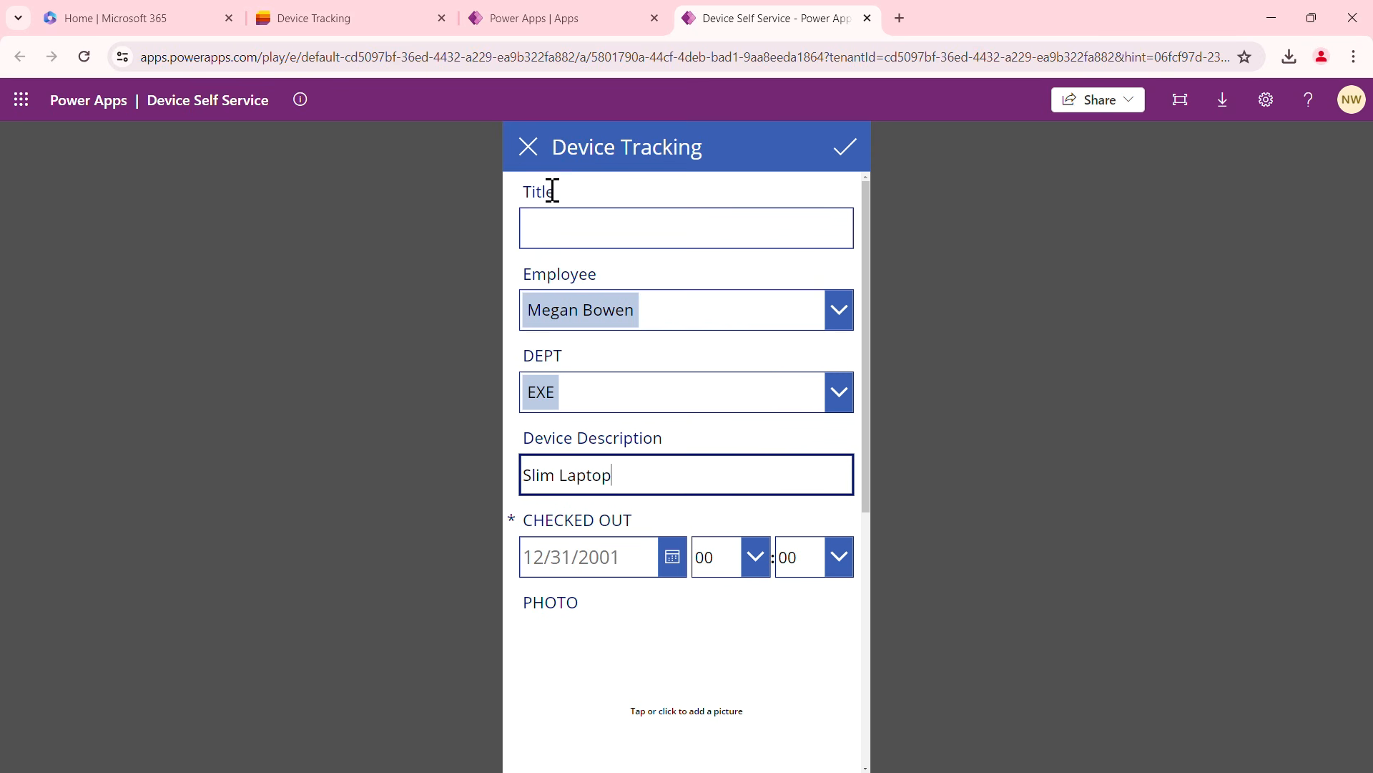
left_click(583, 227)
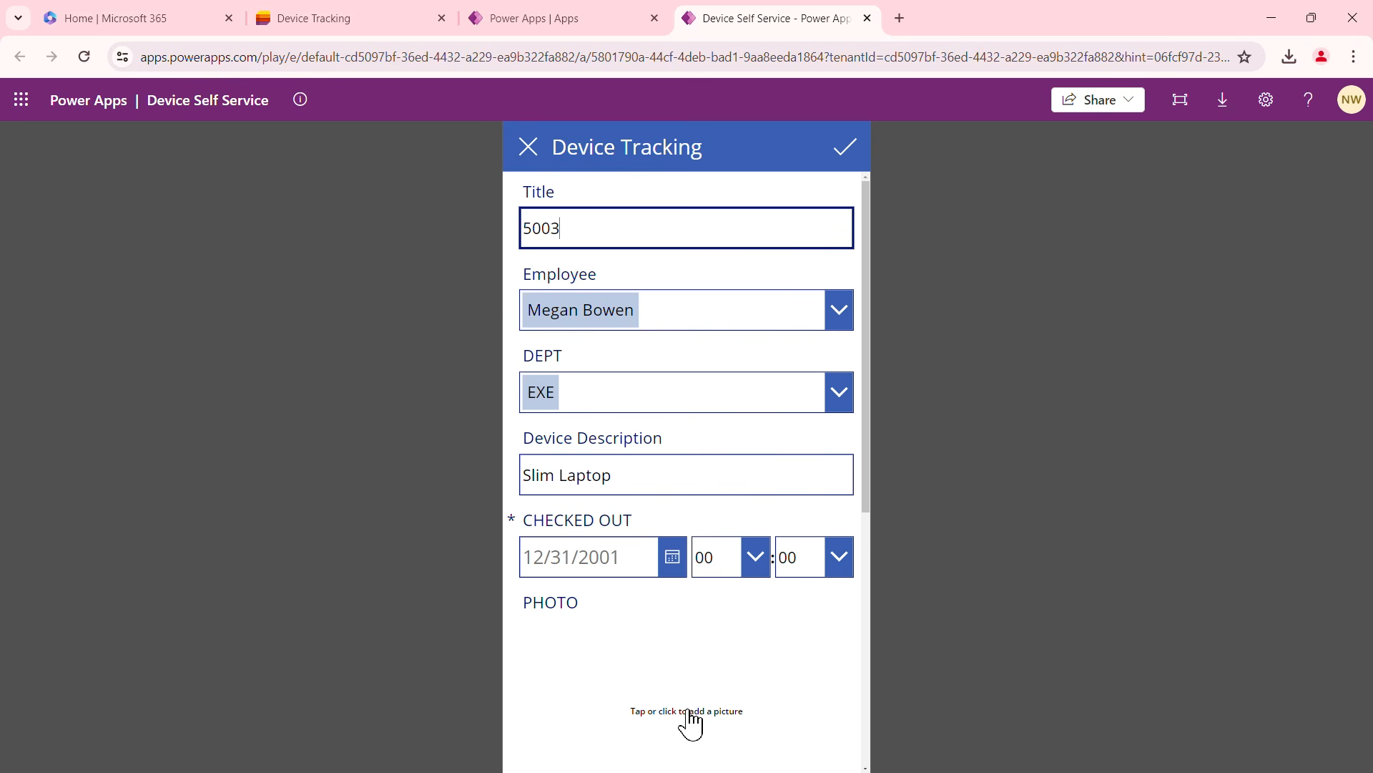
Add the Laptop Slim picture from the Asset Pictures folder as the new record's PHOTO
left_click(690, 713)
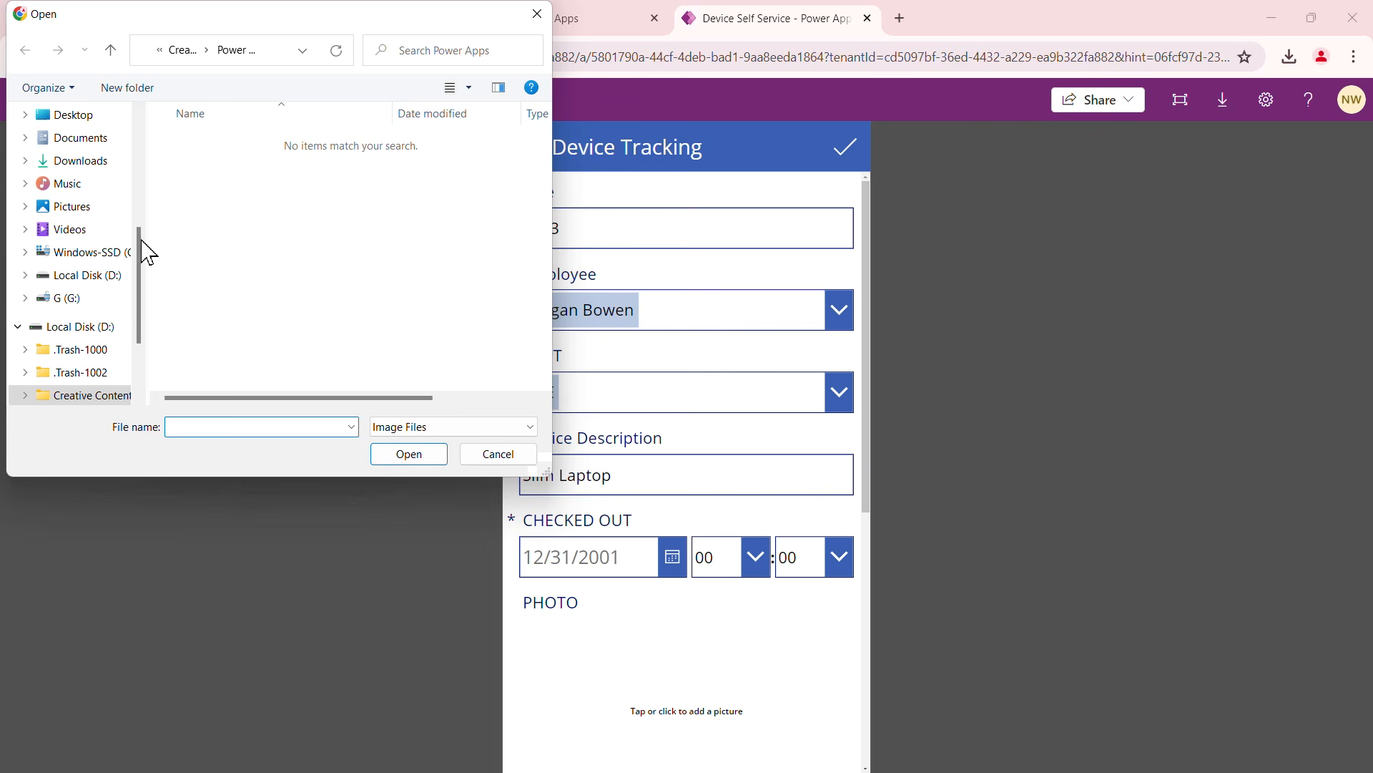
scroll(135, 278, "down", 1)
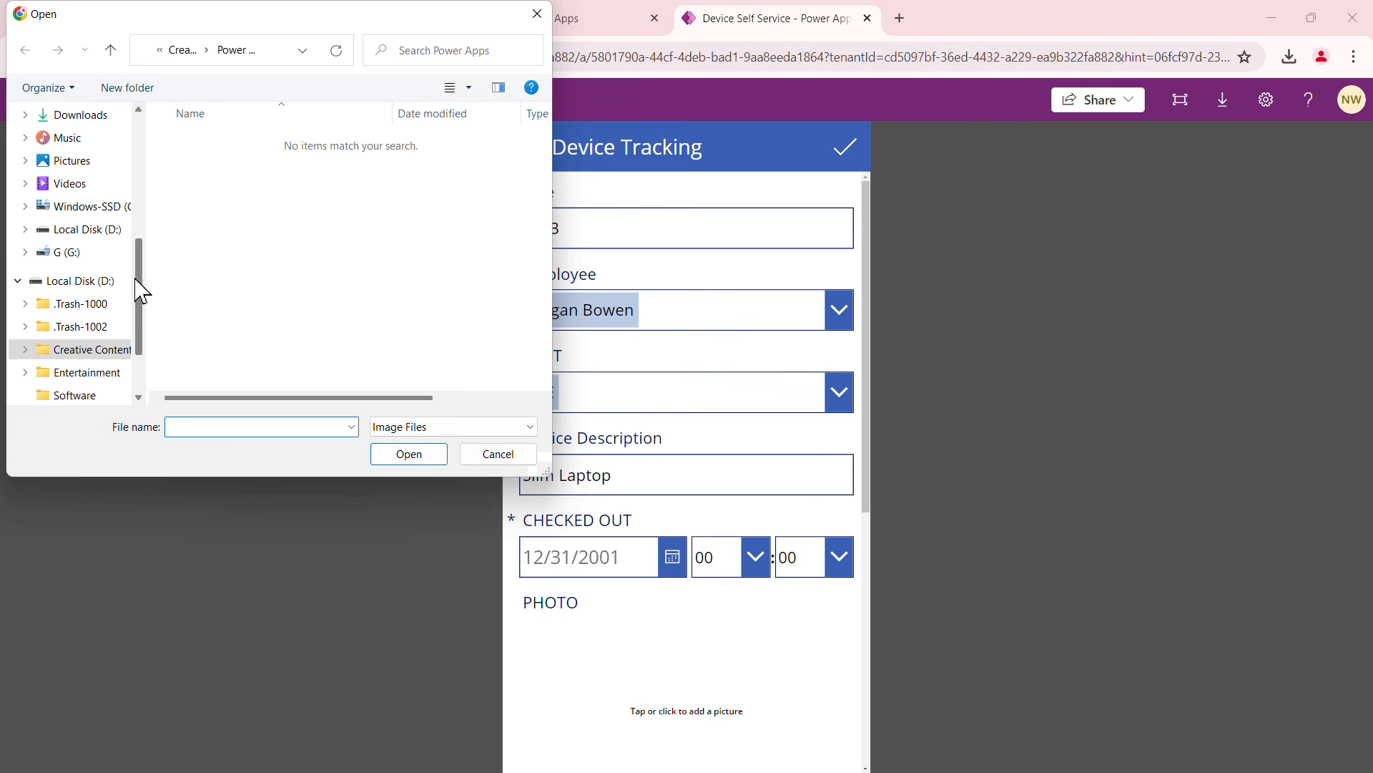
scroll(140, 293, "down", 1)
left_click(110, 50)
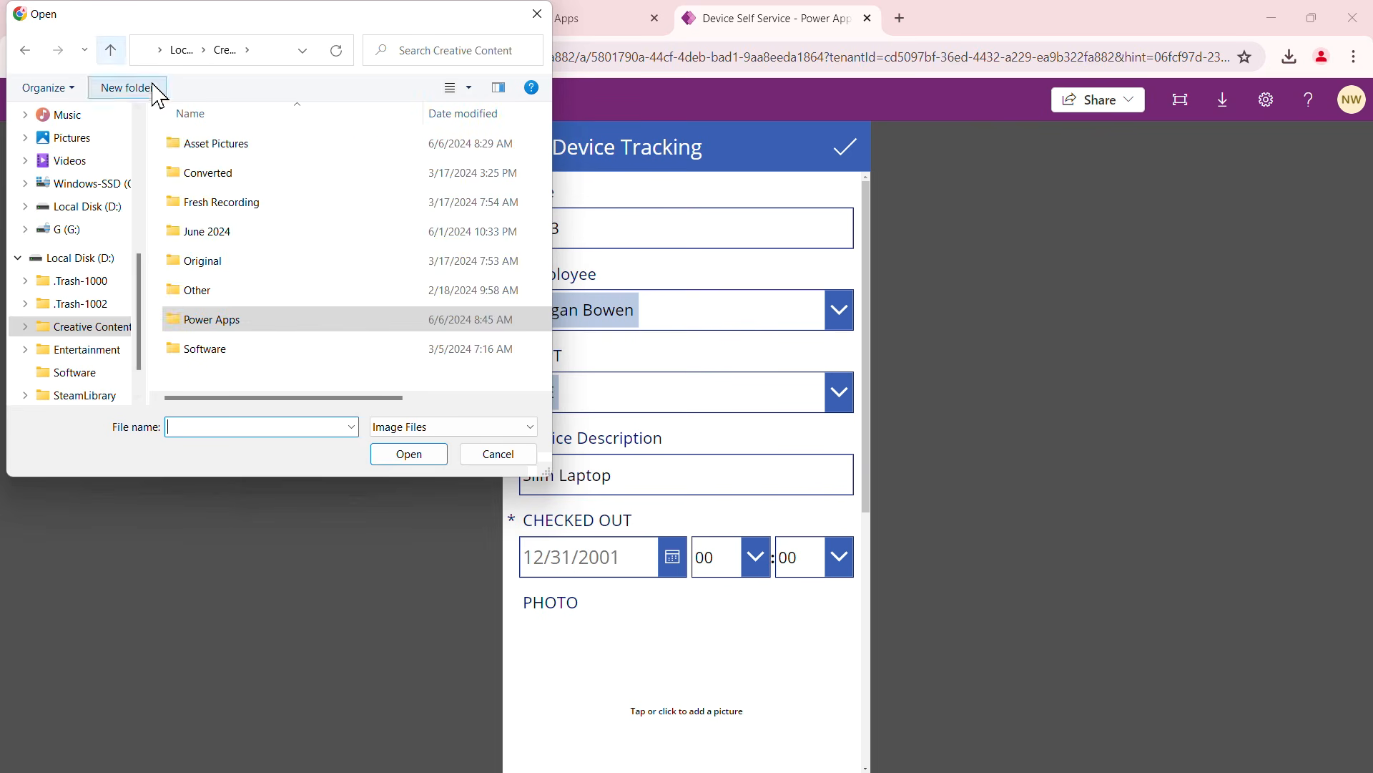
double_click(236, 147)
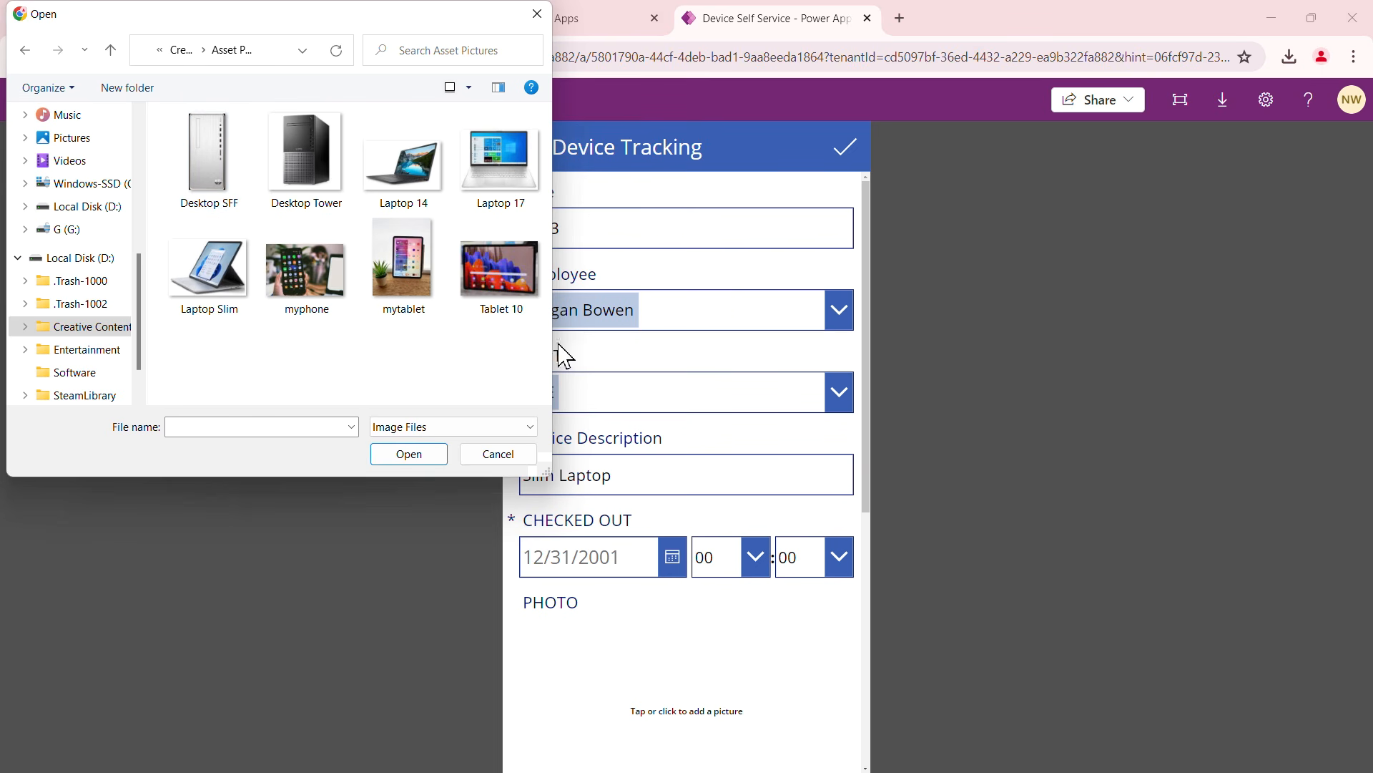
left_click(240, 290)
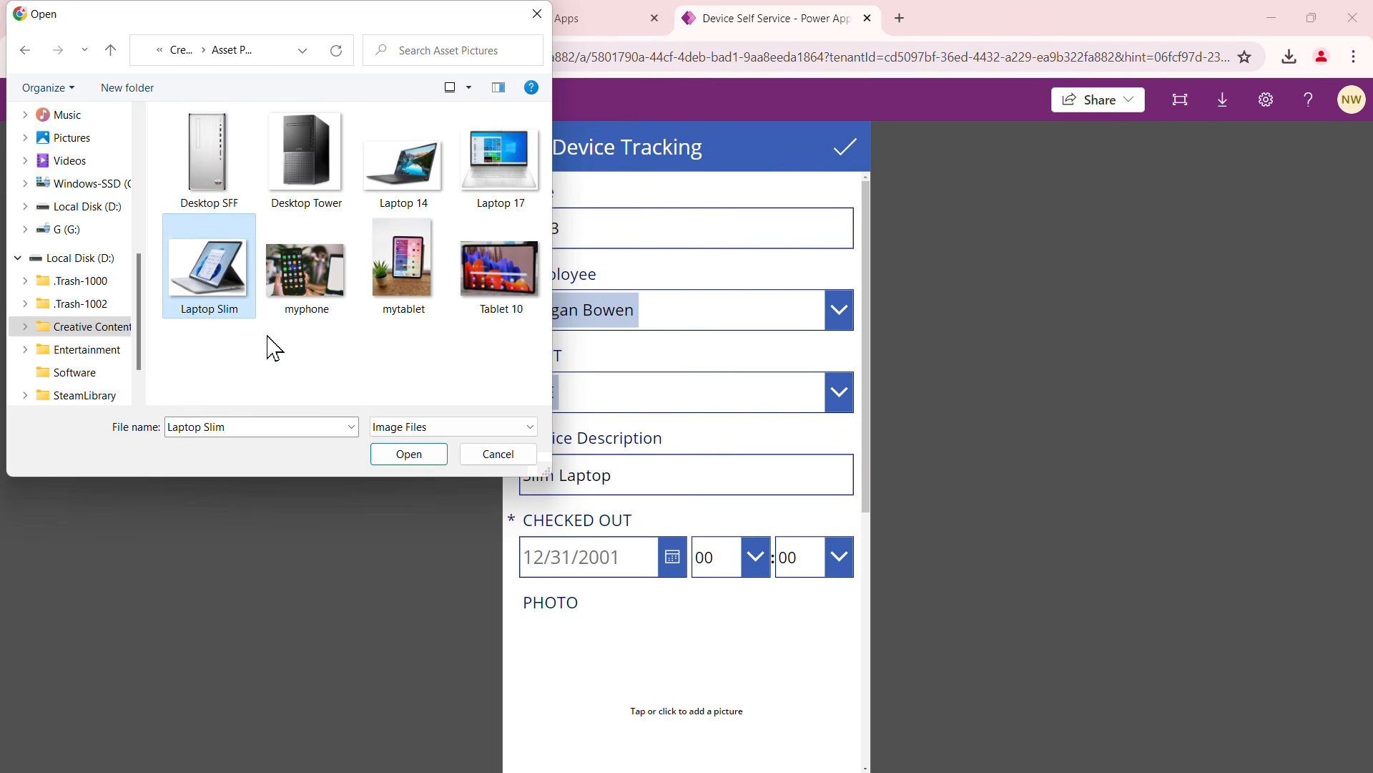
left_click(411, 459)
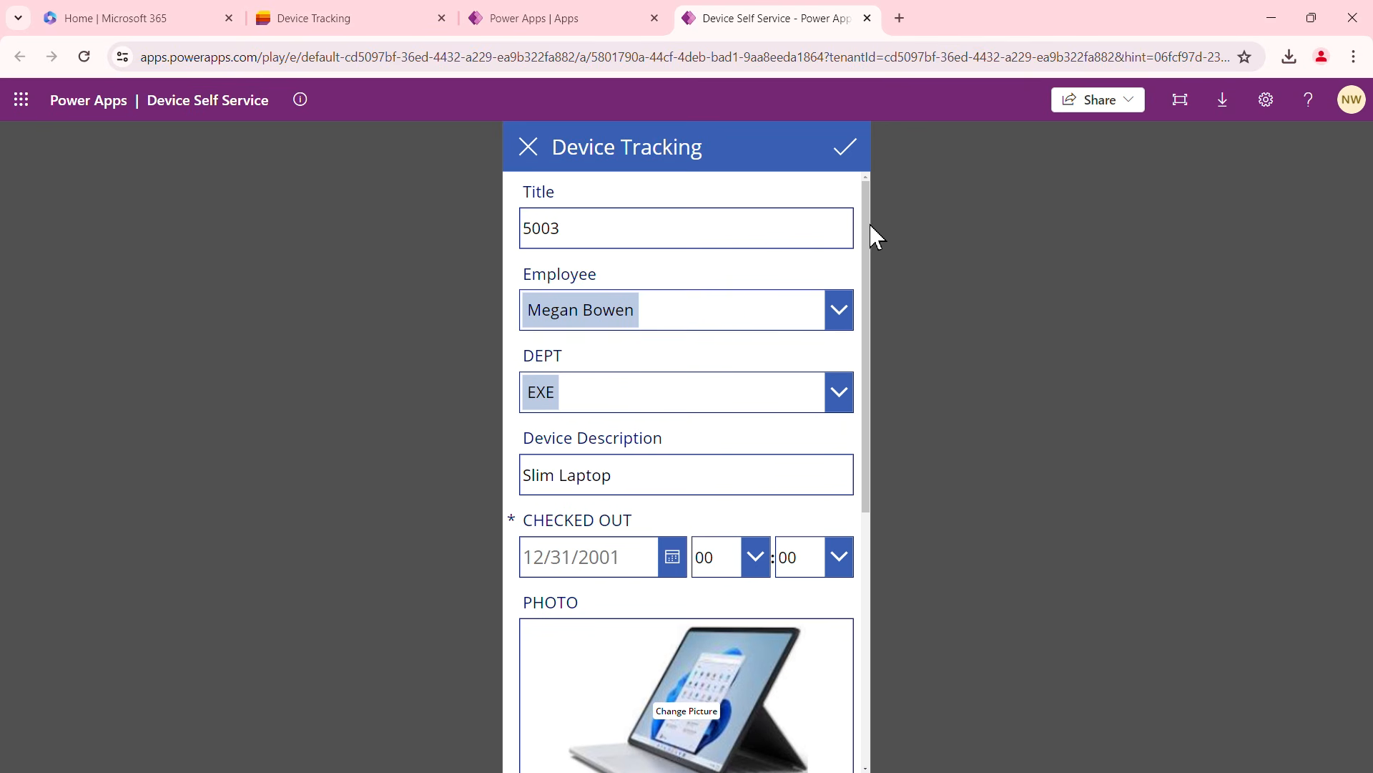
Set the new record's CHECKED OUT date to 6/6/2024 and save the record
left_click_drag(869, 243, 858, 500)
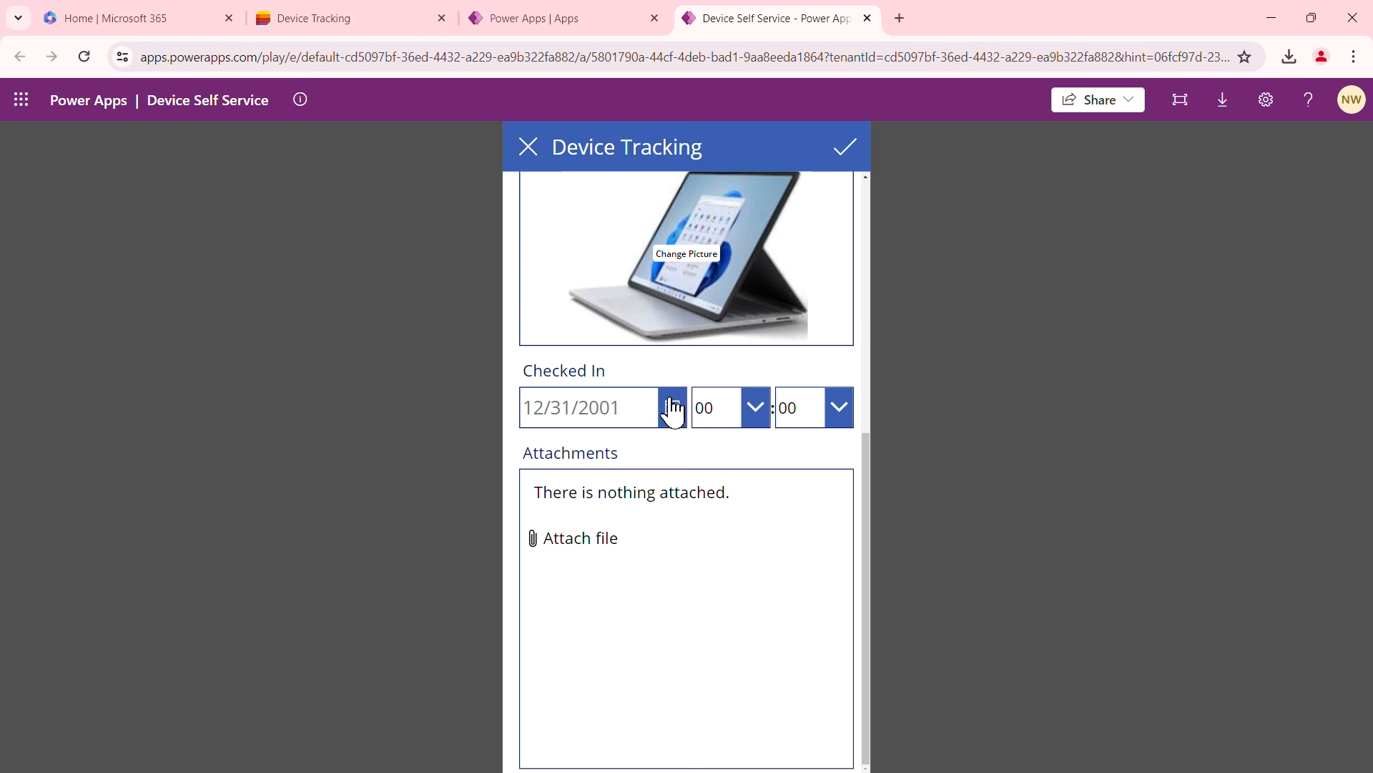
scroll(846, 452, "up", 2)
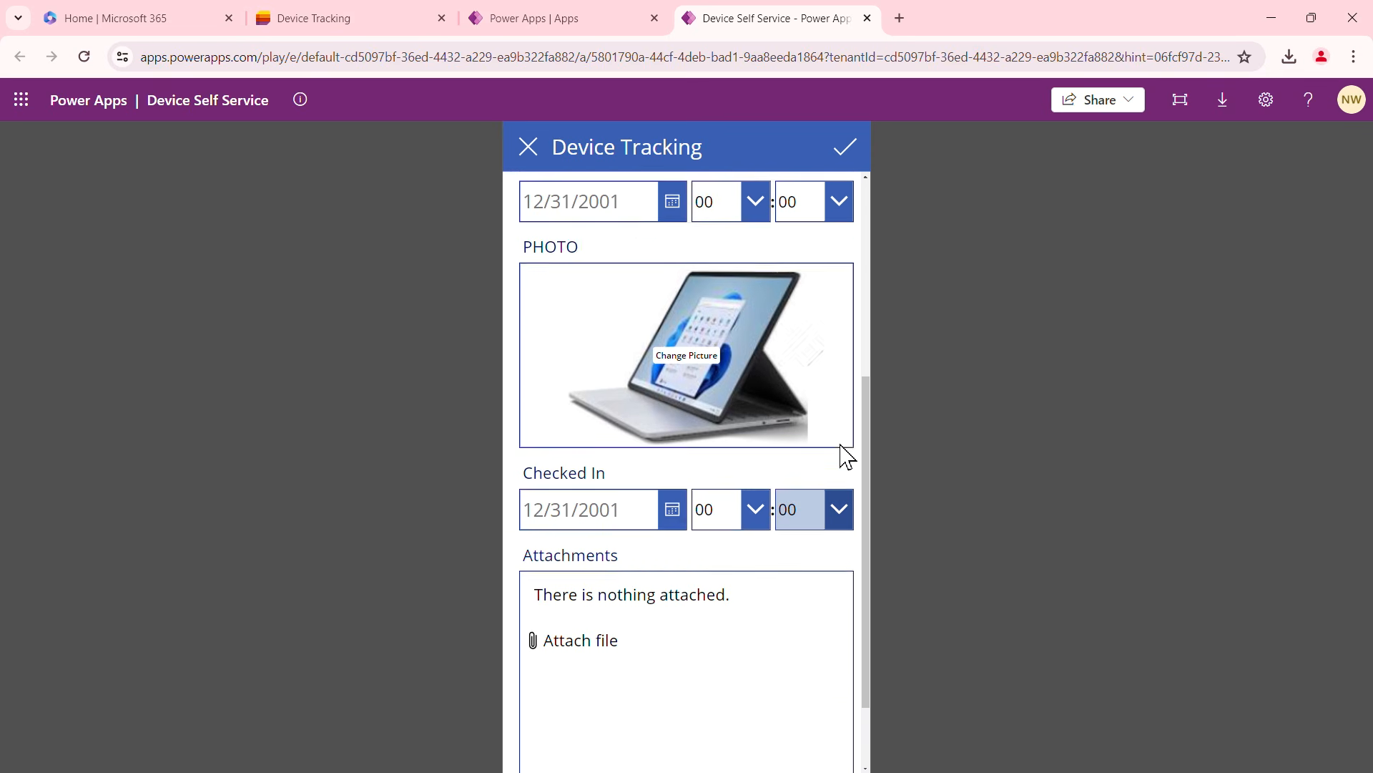
scroll(847, 455, "up", 3)
left_click(672, 329)
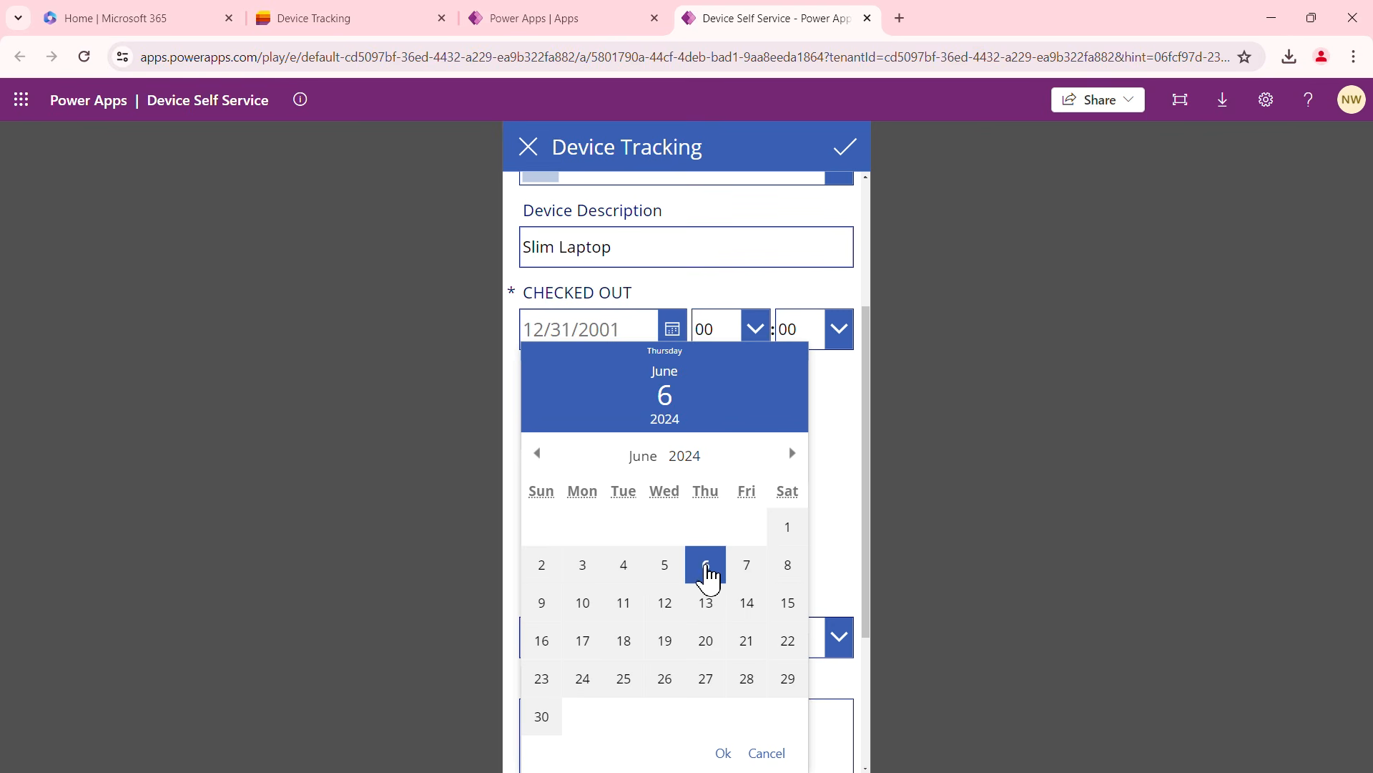
left_click(706, 566)
left_click(724, 752)
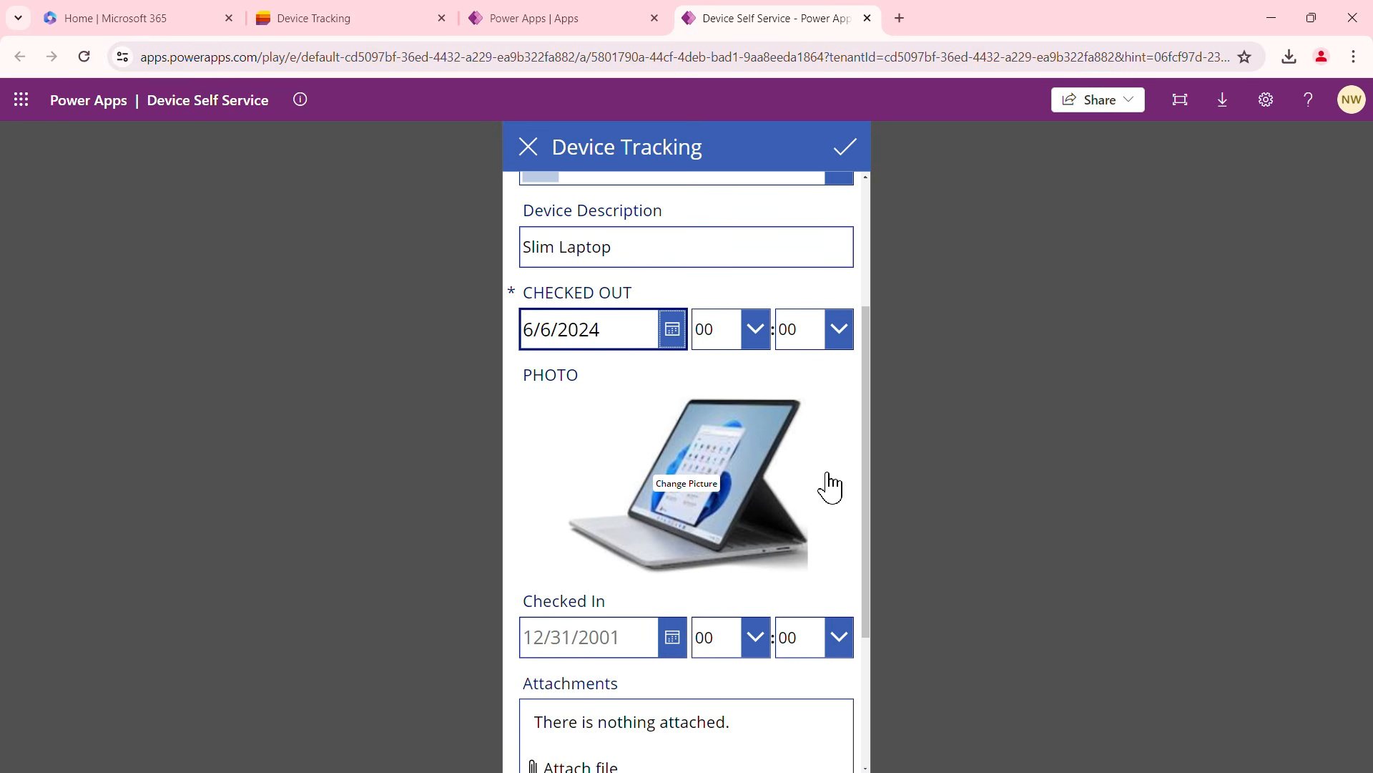
scroll(850, 380, "up", 2)
scroll(851, 382, "up", 2)
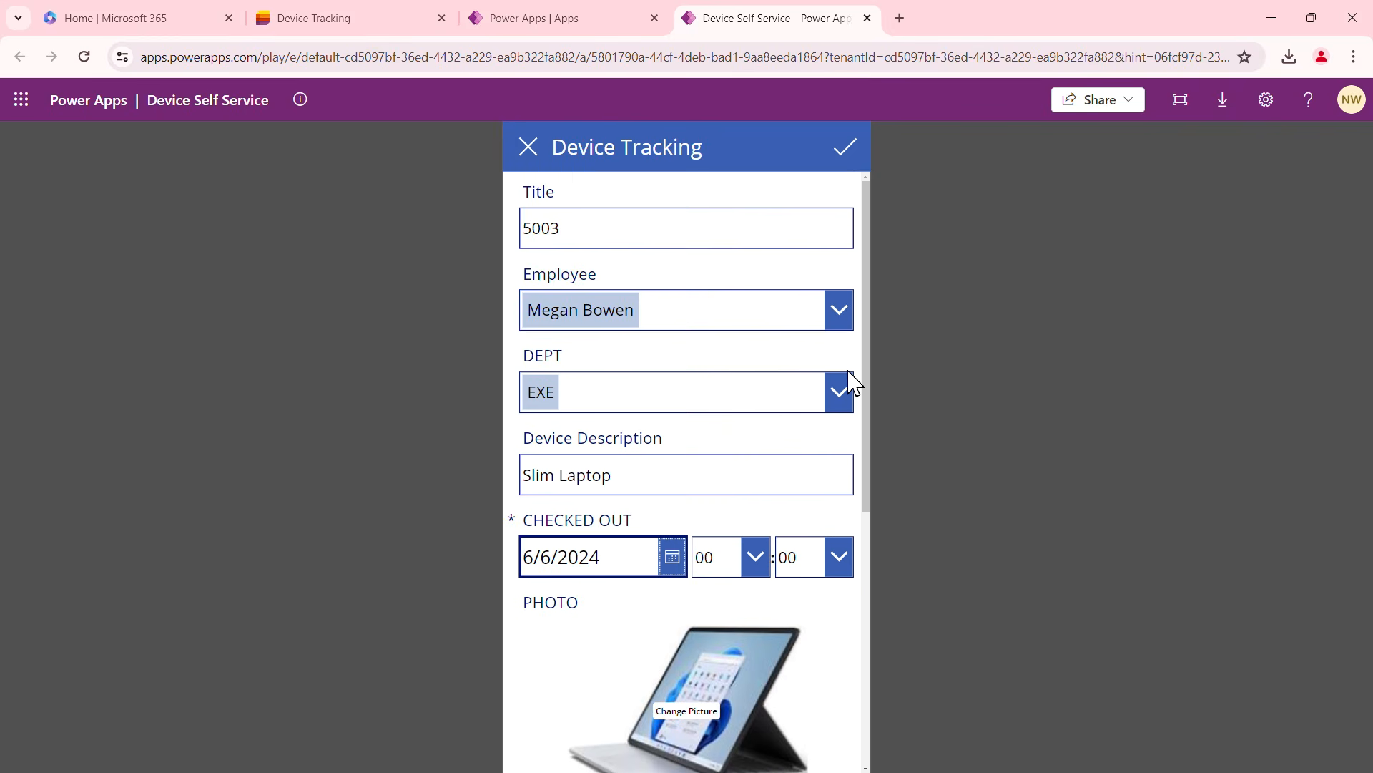
scroll(854, 379, "down", 5)
scroll(853, 371, "down", 2)
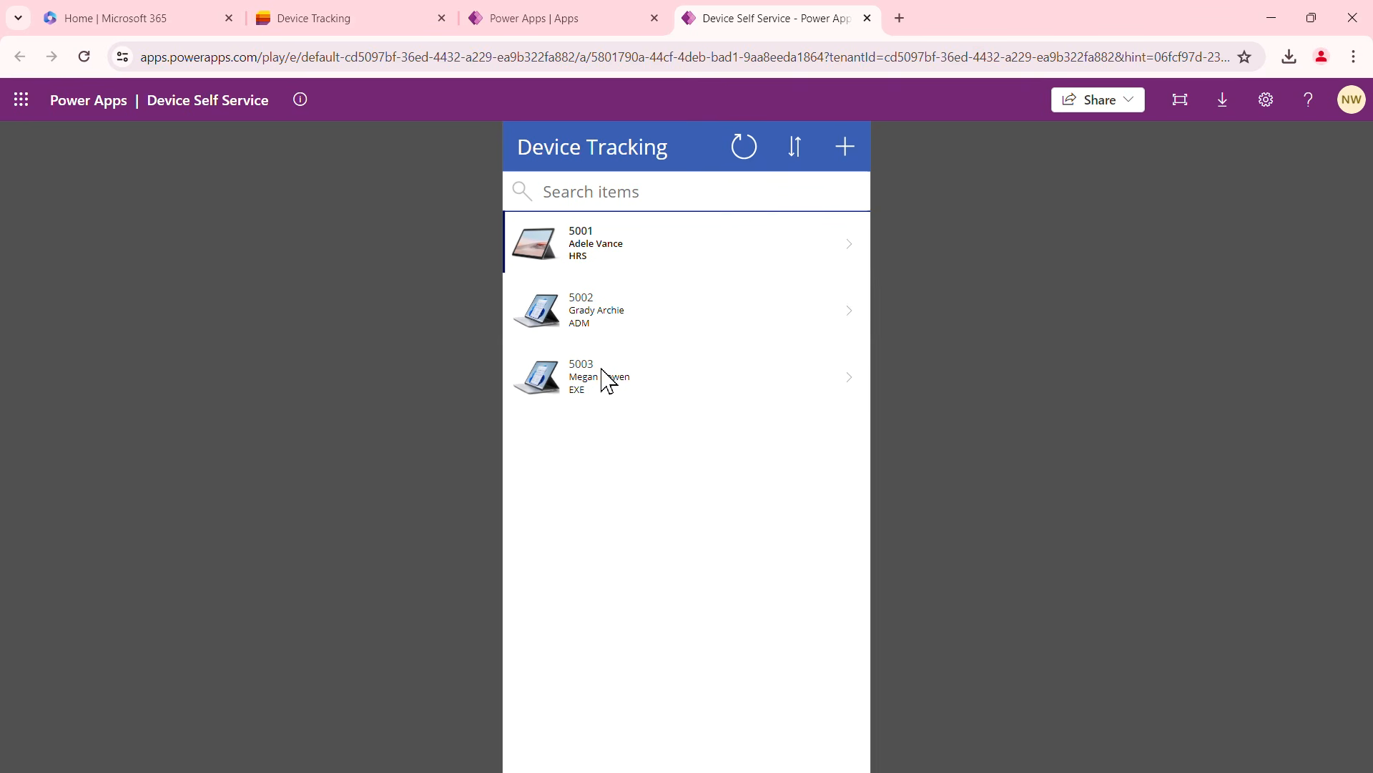
Edit record 5002, replace its photo with the myphone picture and save the change
left_click(622, 310)
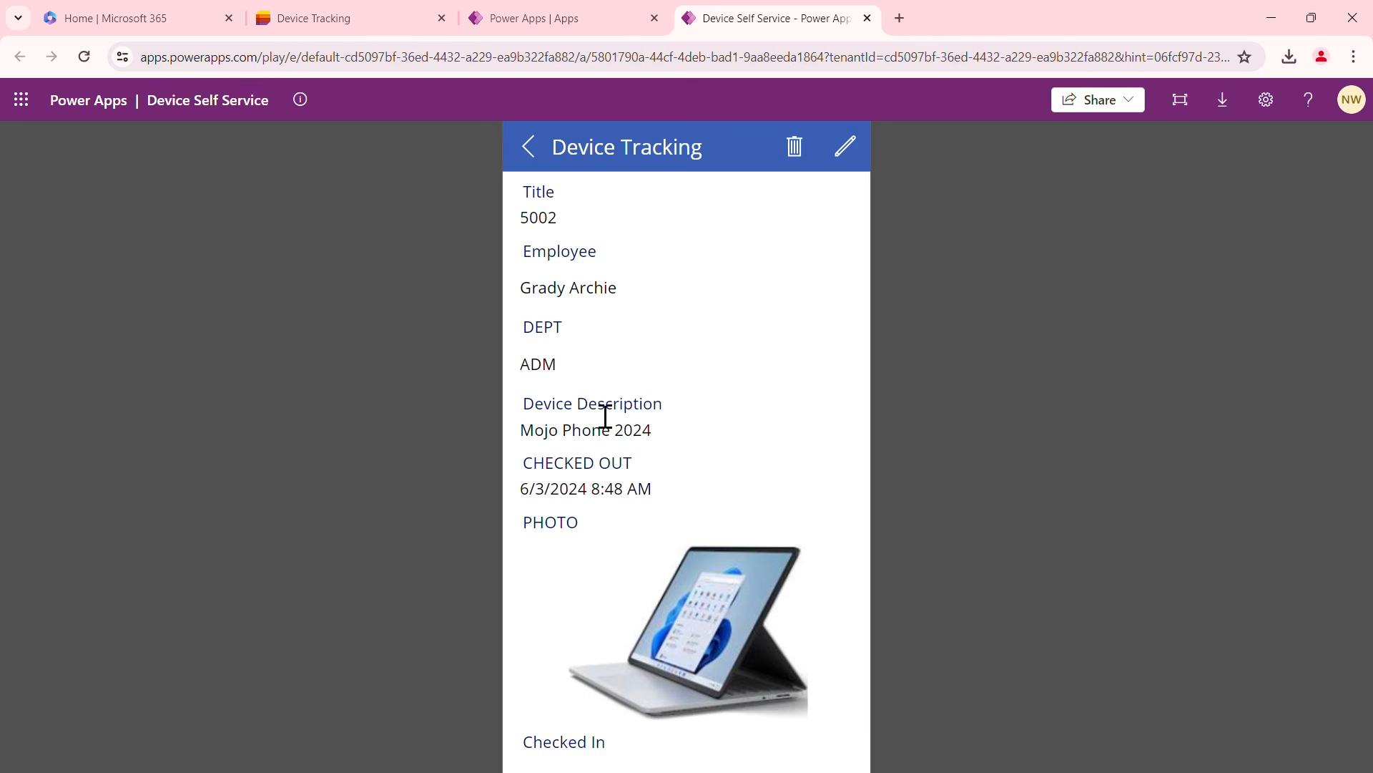
left_click(846, 147)
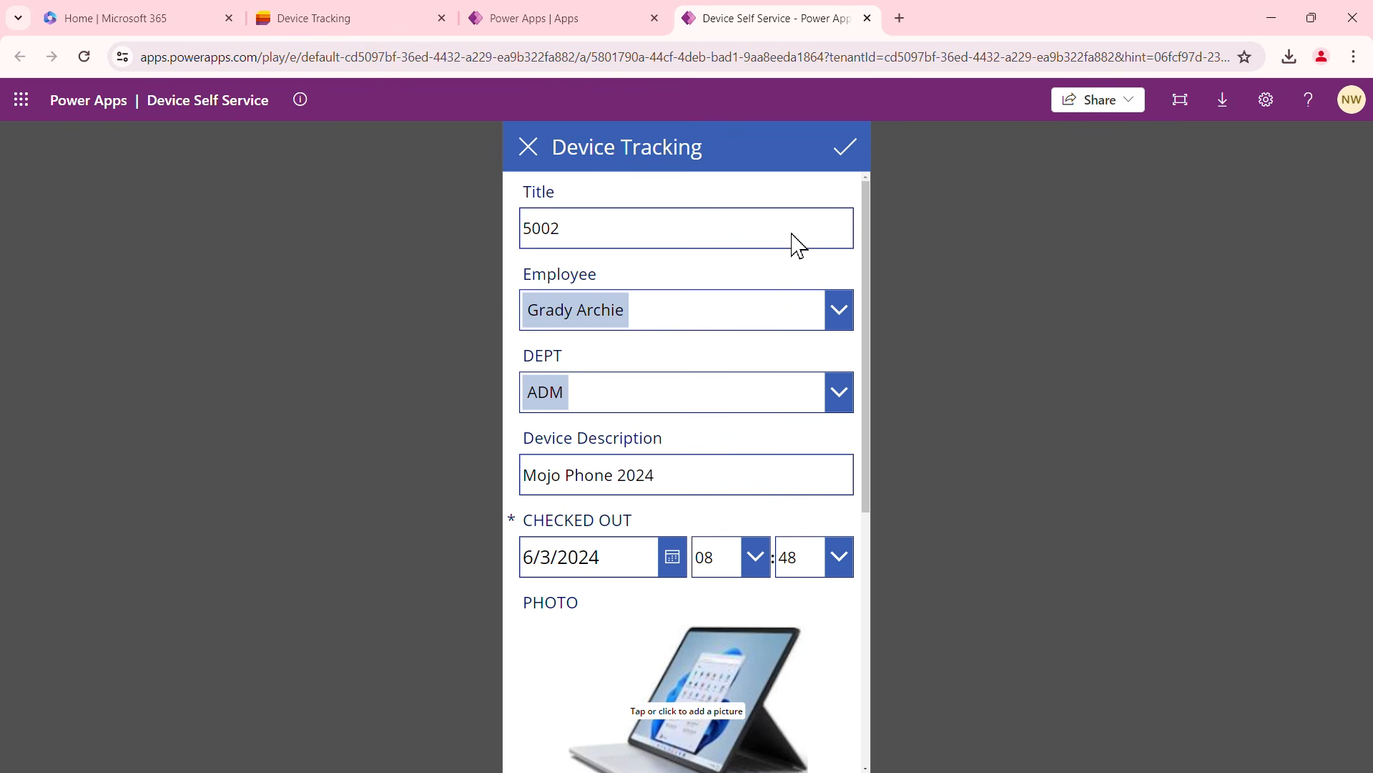
scroll(800, 427, "down", 3)
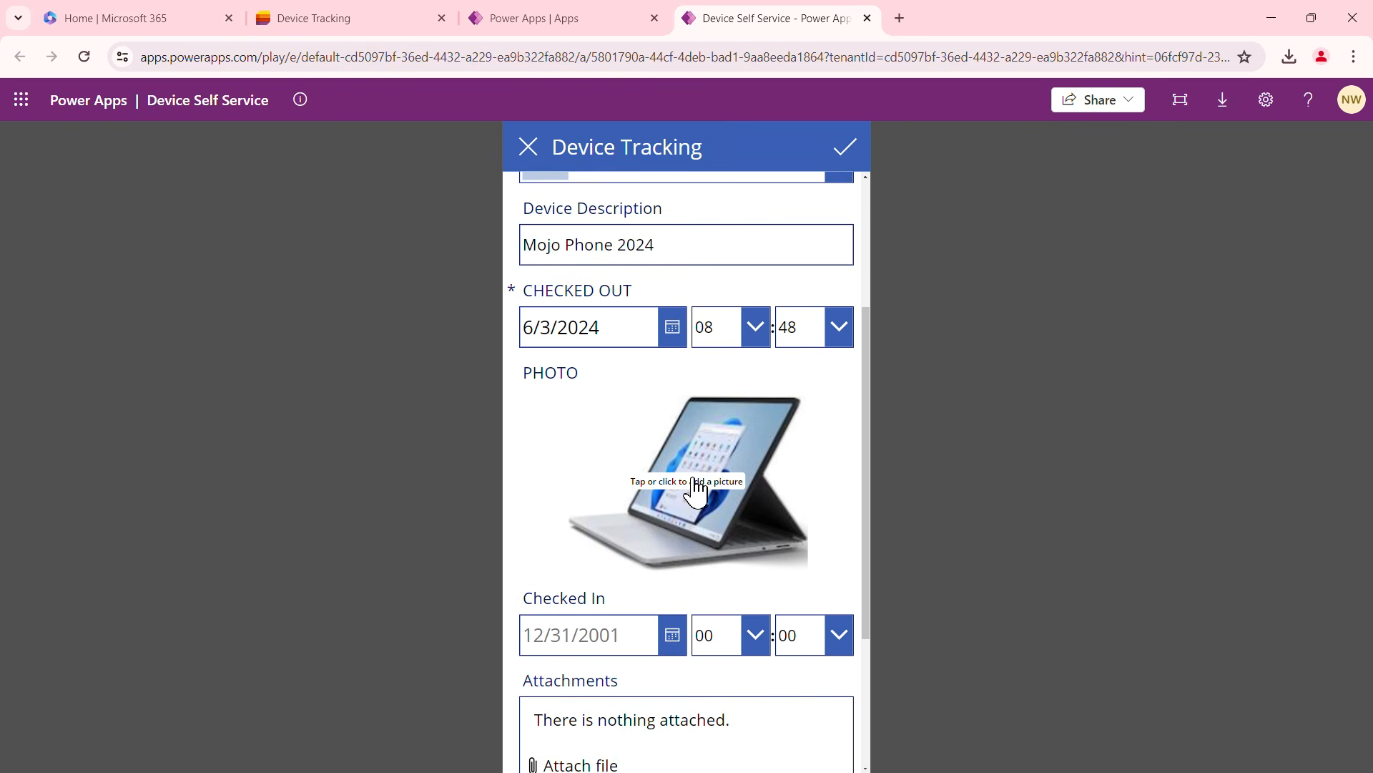
left_click(698, 492)
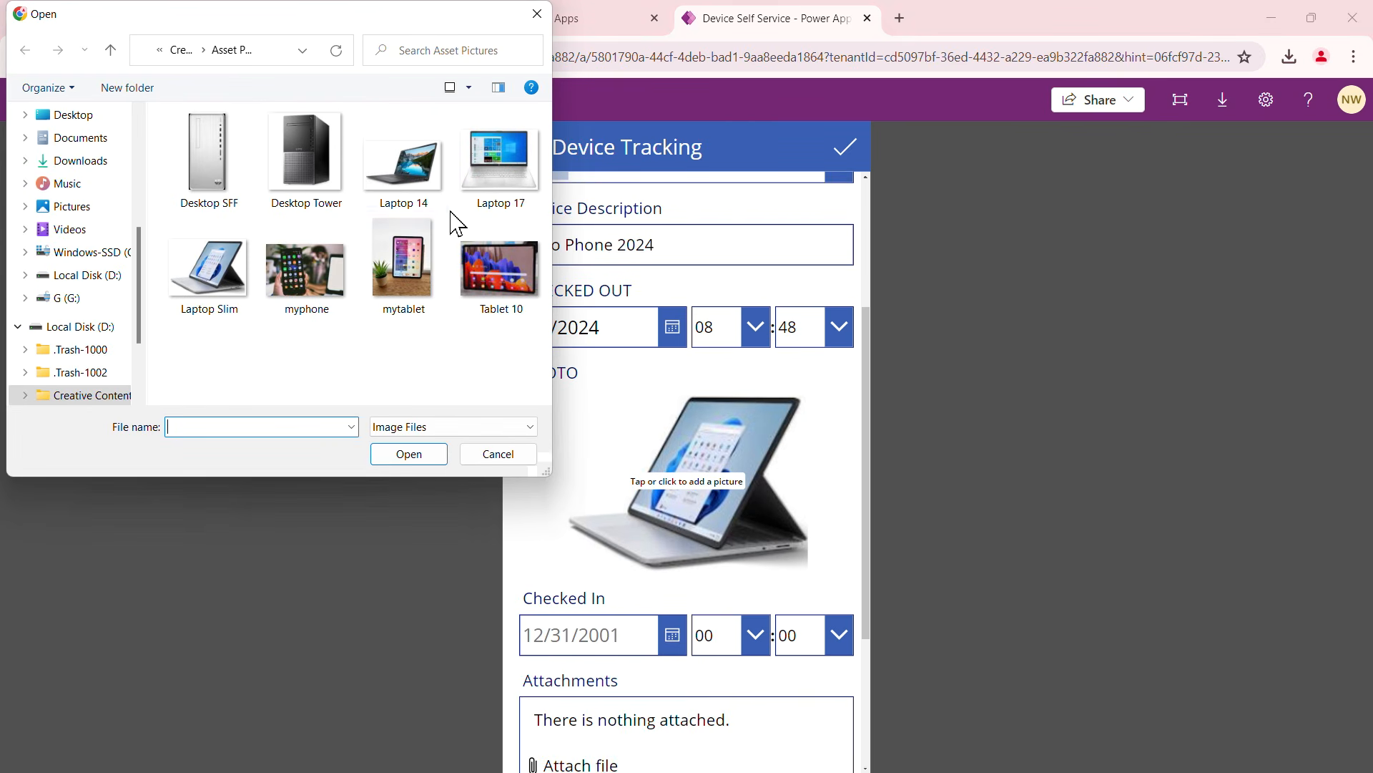
left_click(306, 270)
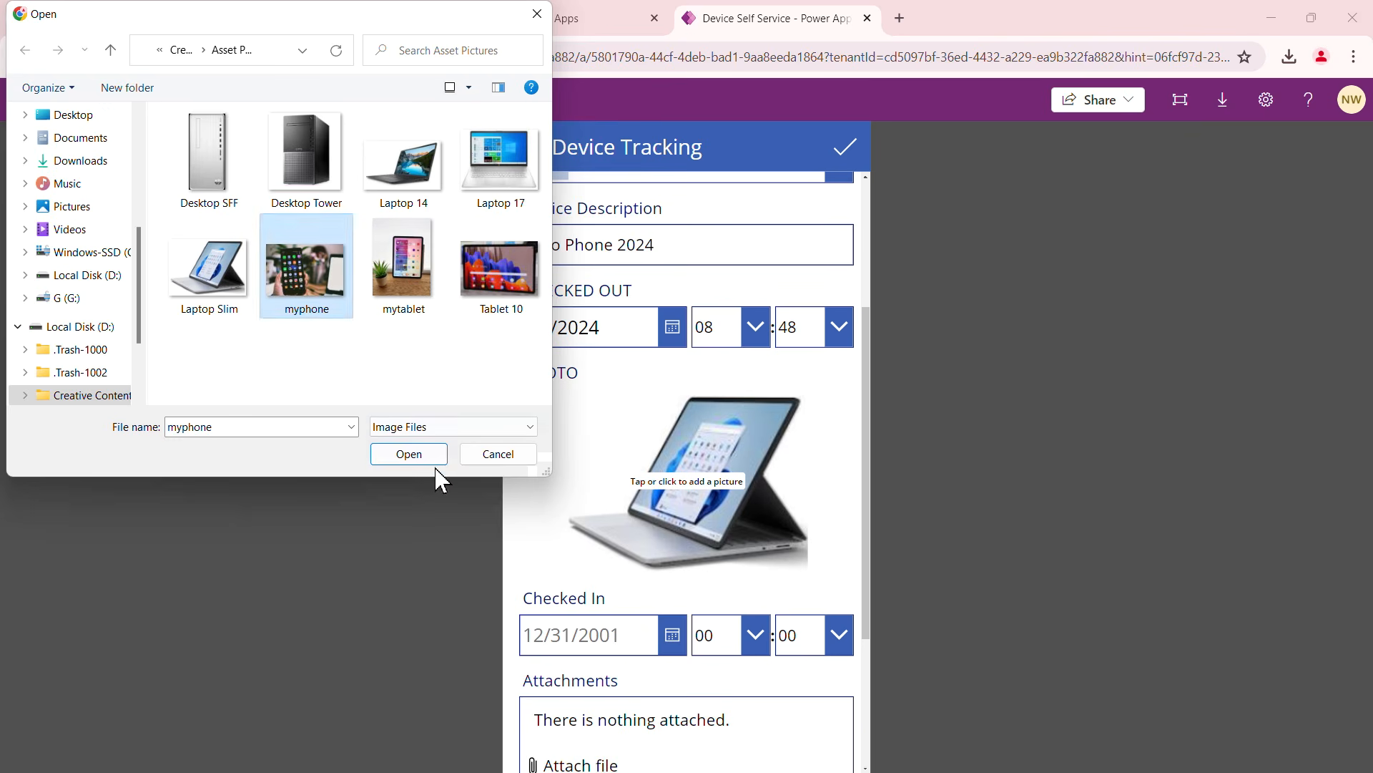
left_click(411, 456)
scroll(865, 383, "down", 2)
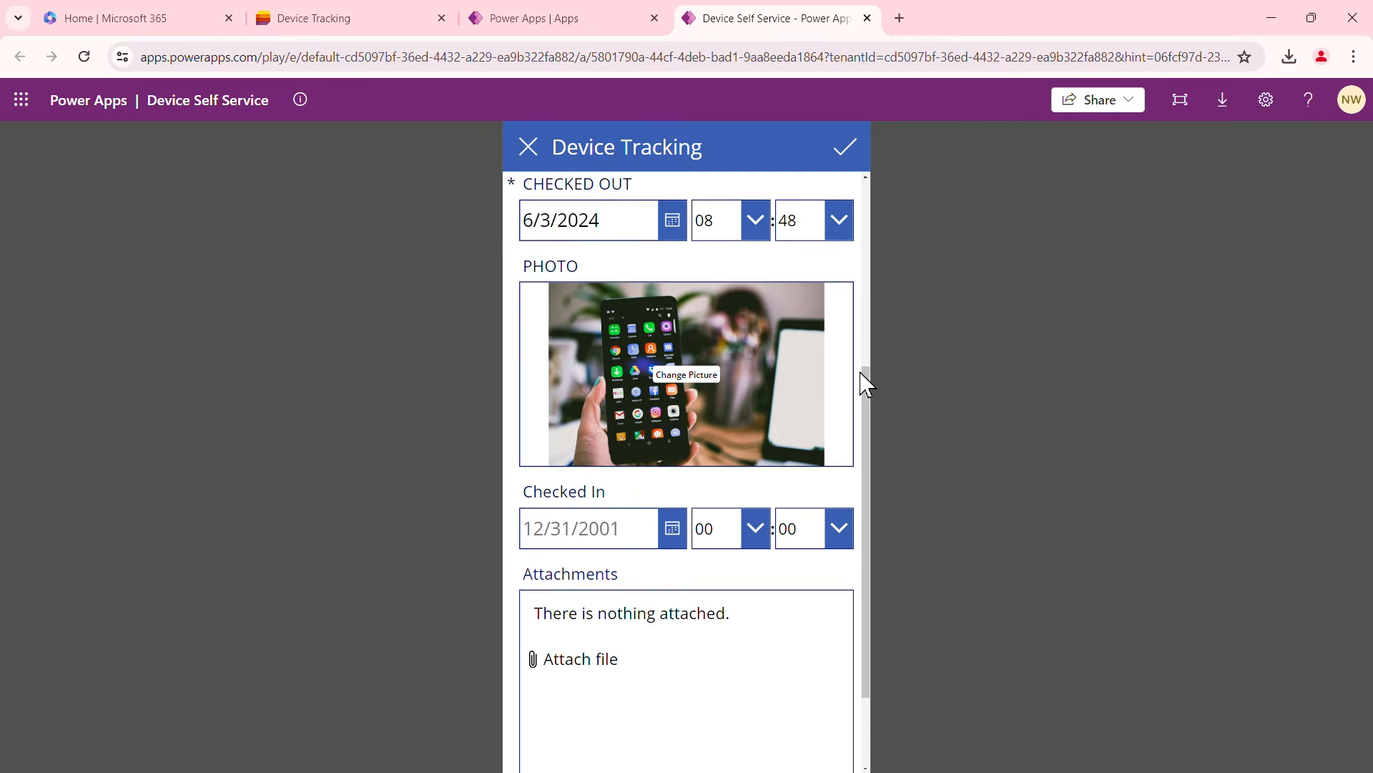
scroll(862, 381, "down", 2)
scroll(826, 400, "up", 2)
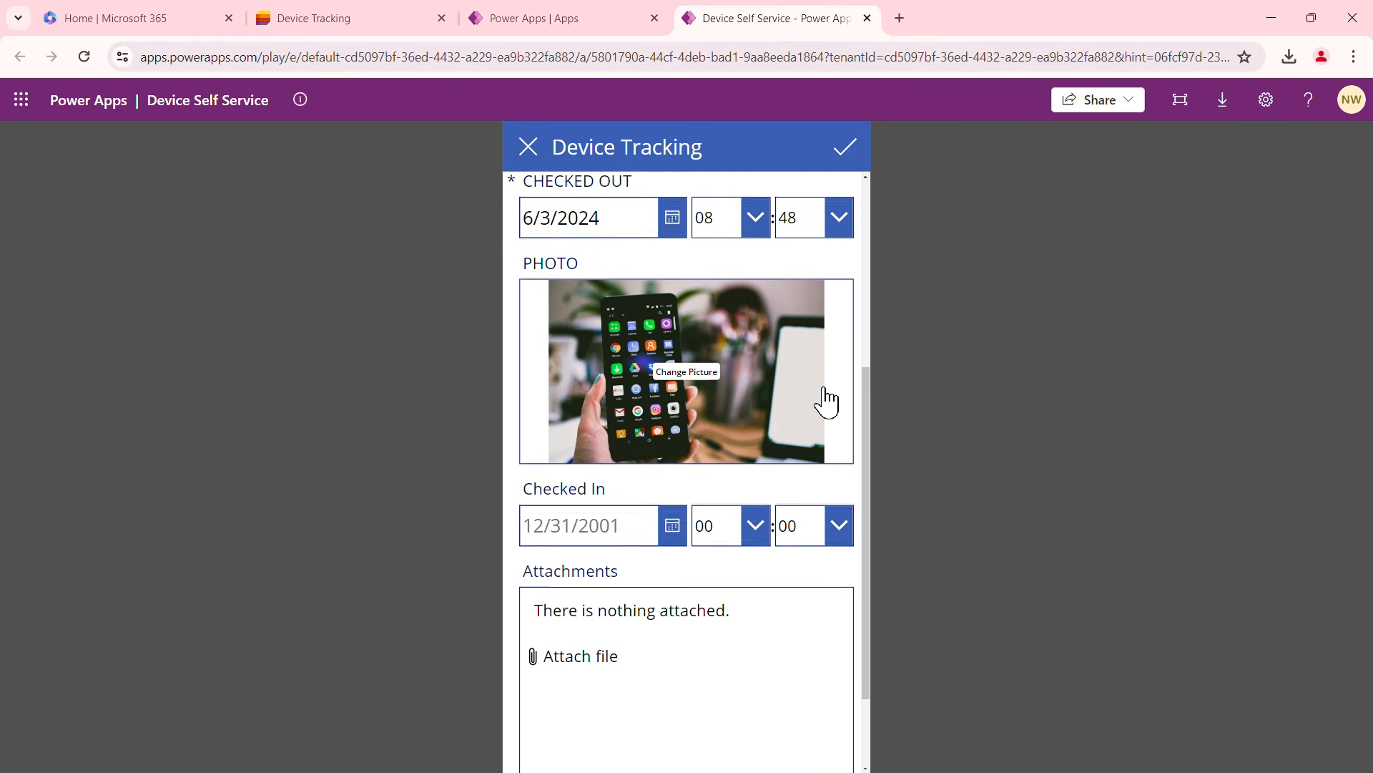
scroll(827, 401, "up", 4)
scroll(865, 353, "up", 2)
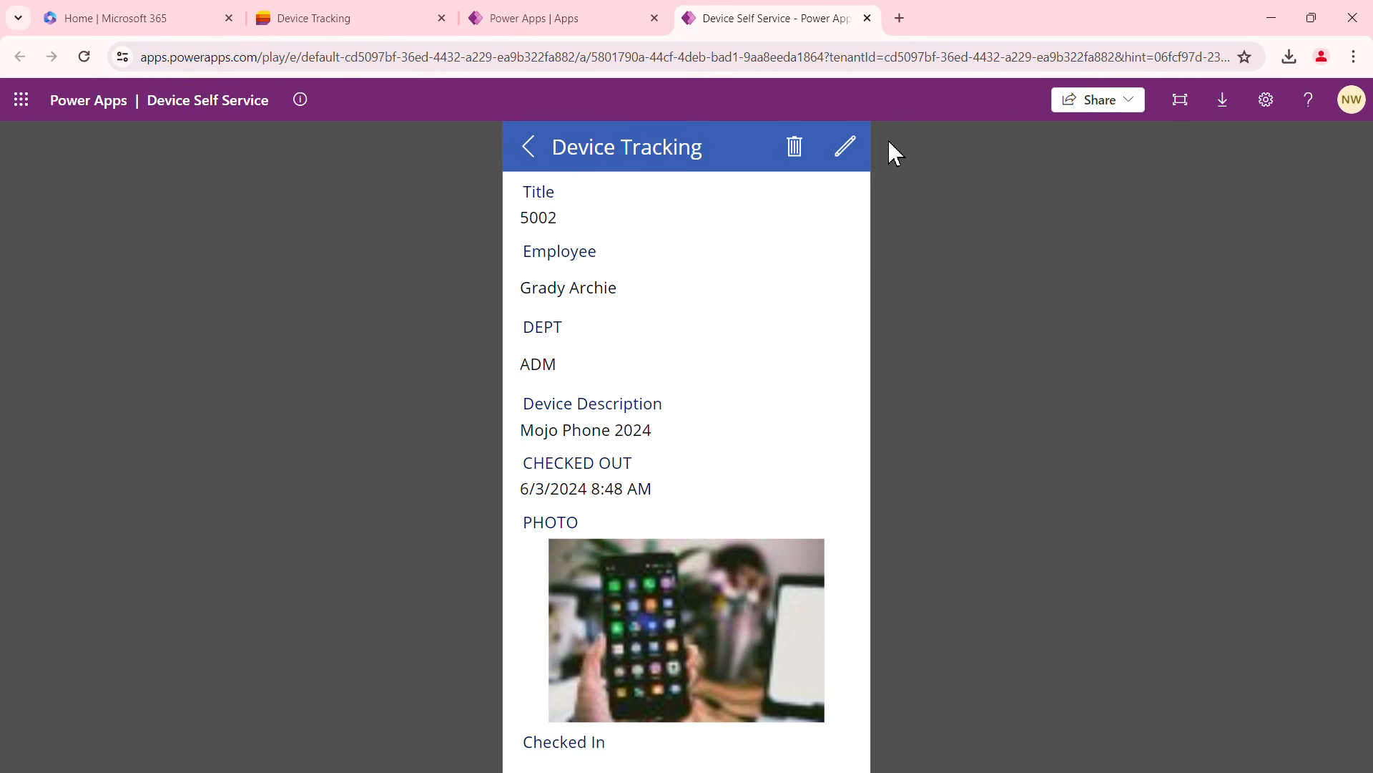
Close the running app and reload the Device Tracking list in Microsoft Lists to check records 5002 and 5003
left_click(868, 18)
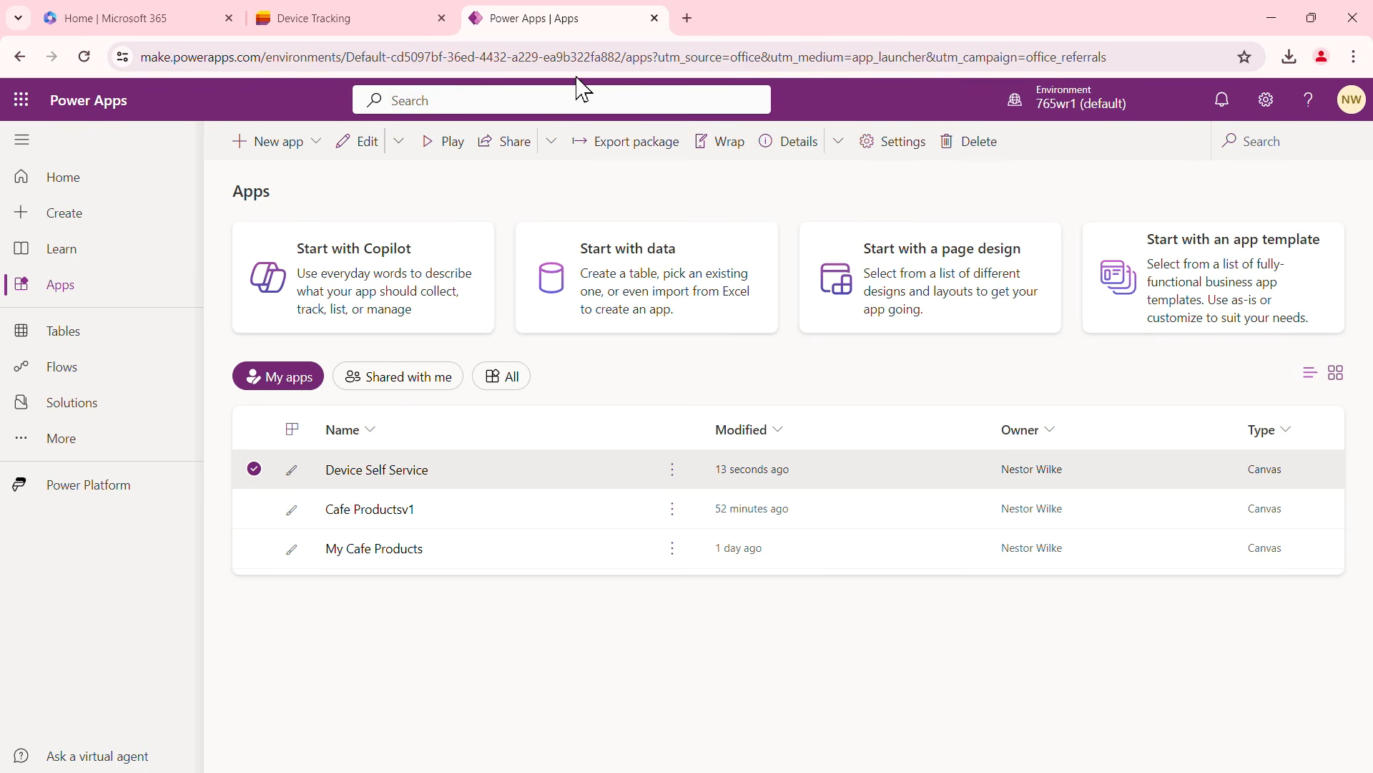
left_click(349, 22)
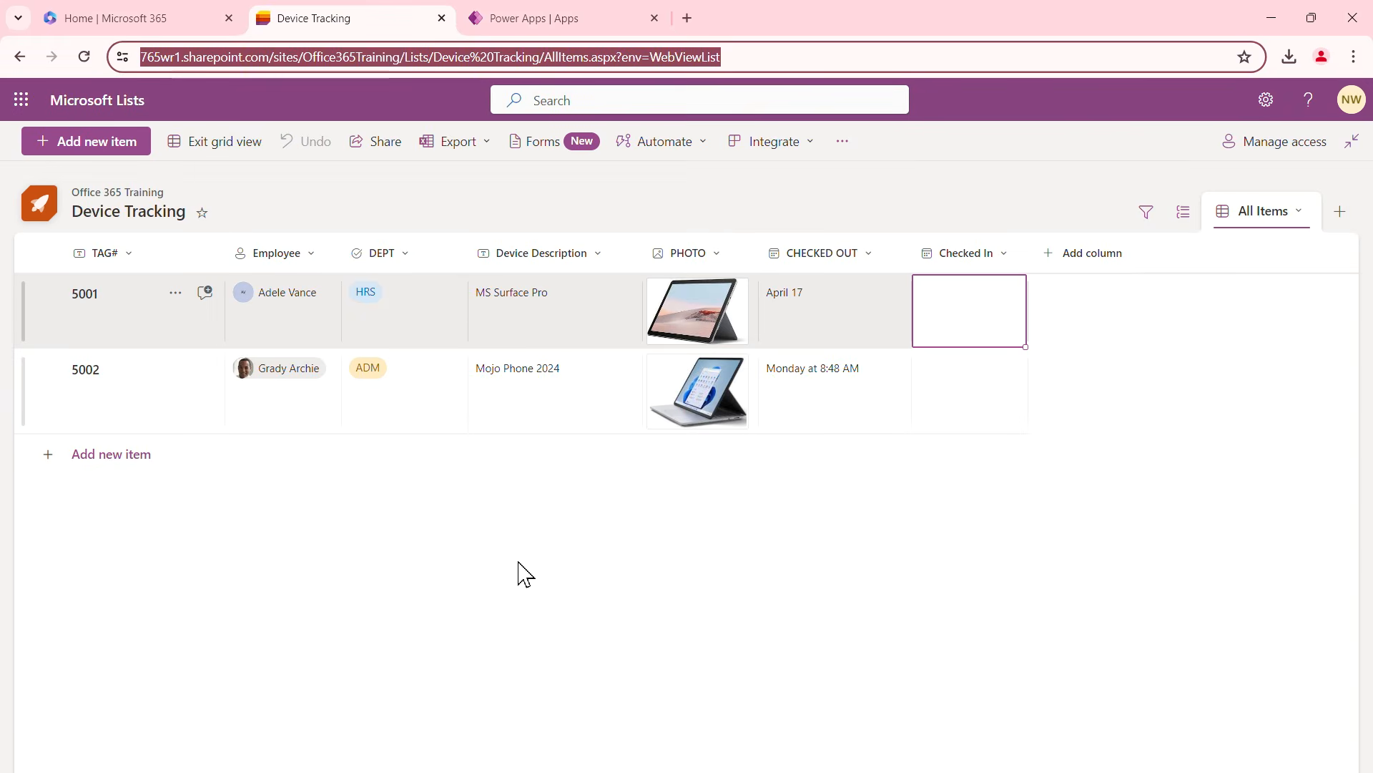
left_click(83, 57)
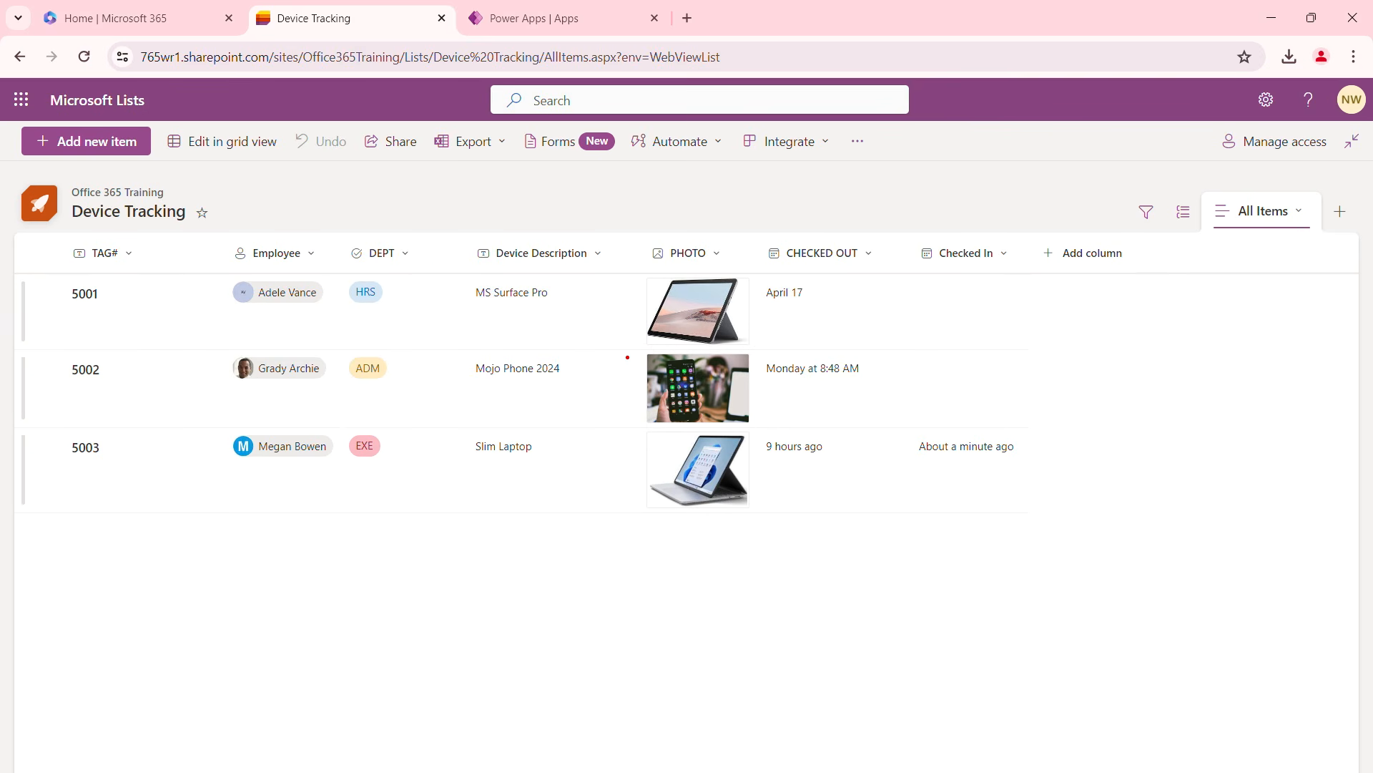
mouse_move(627, 346)
left_mouse_down()
mouse_move(797, 408)
mouse_move(894, 422)
left_mouse_up()
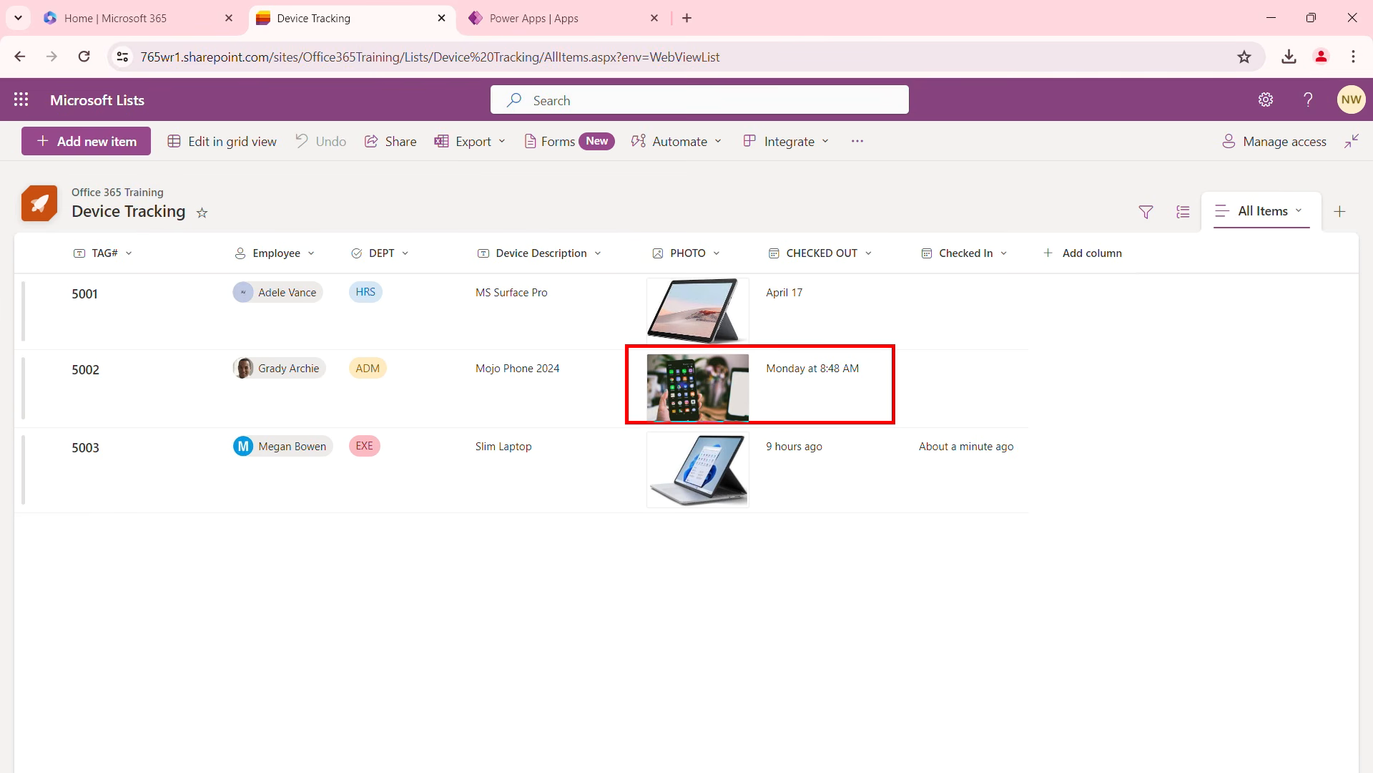
mouse_move(40, 427)
left_mouse_down()
mouse_move(140, 458)
mouse_move(1043, 480)
mouse_move(1093, 515)
mouse_move(1067, 523)
left_mouse_up()
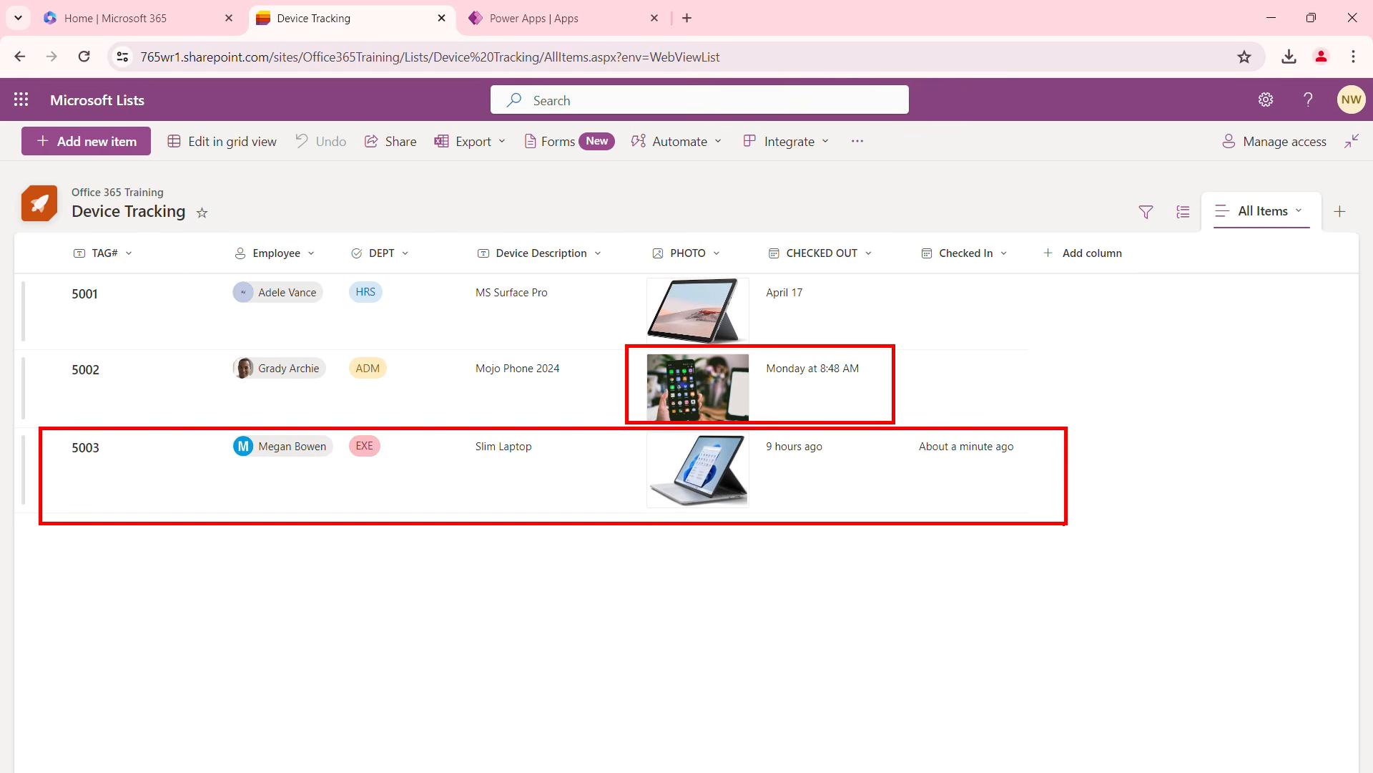
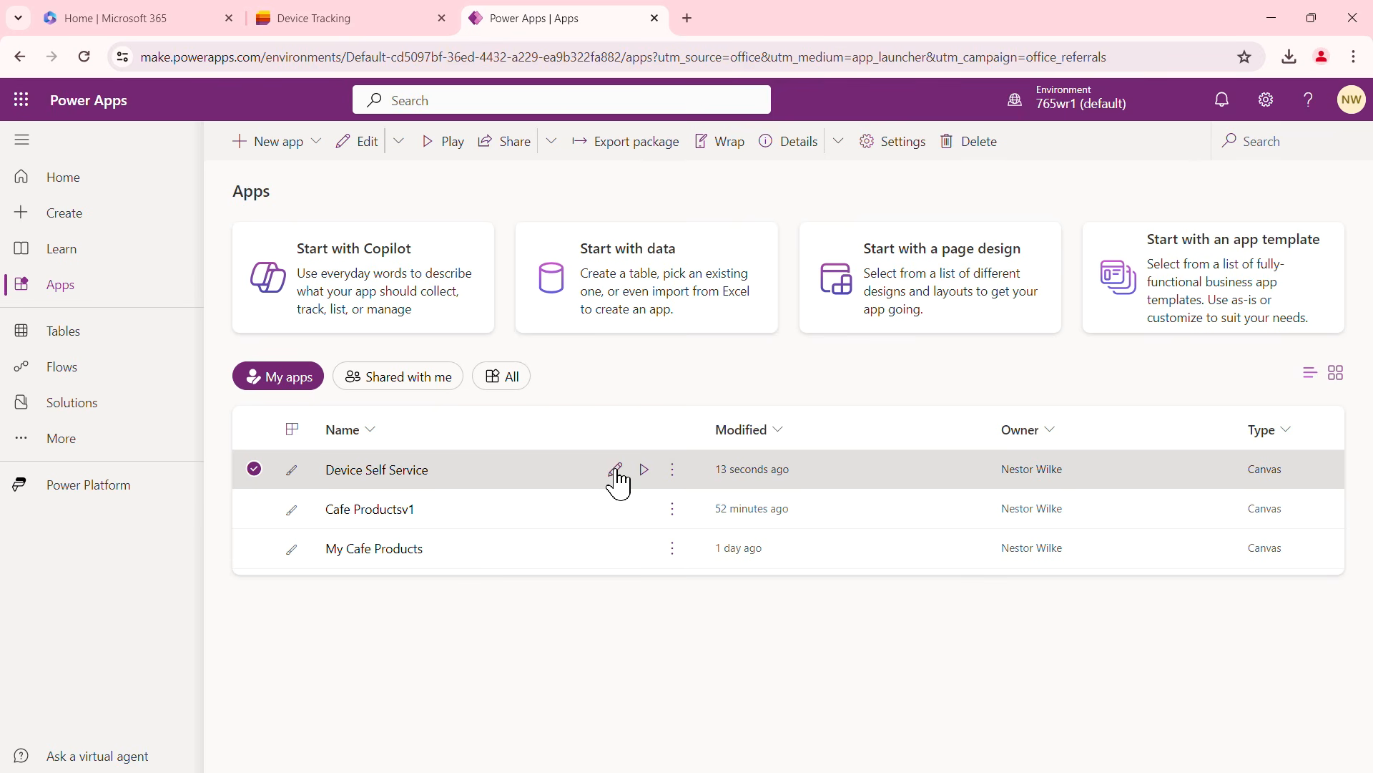
Open Device Self Service for editing from the saved Power Apps and close the Device Tracking list
left_click(616, 469)
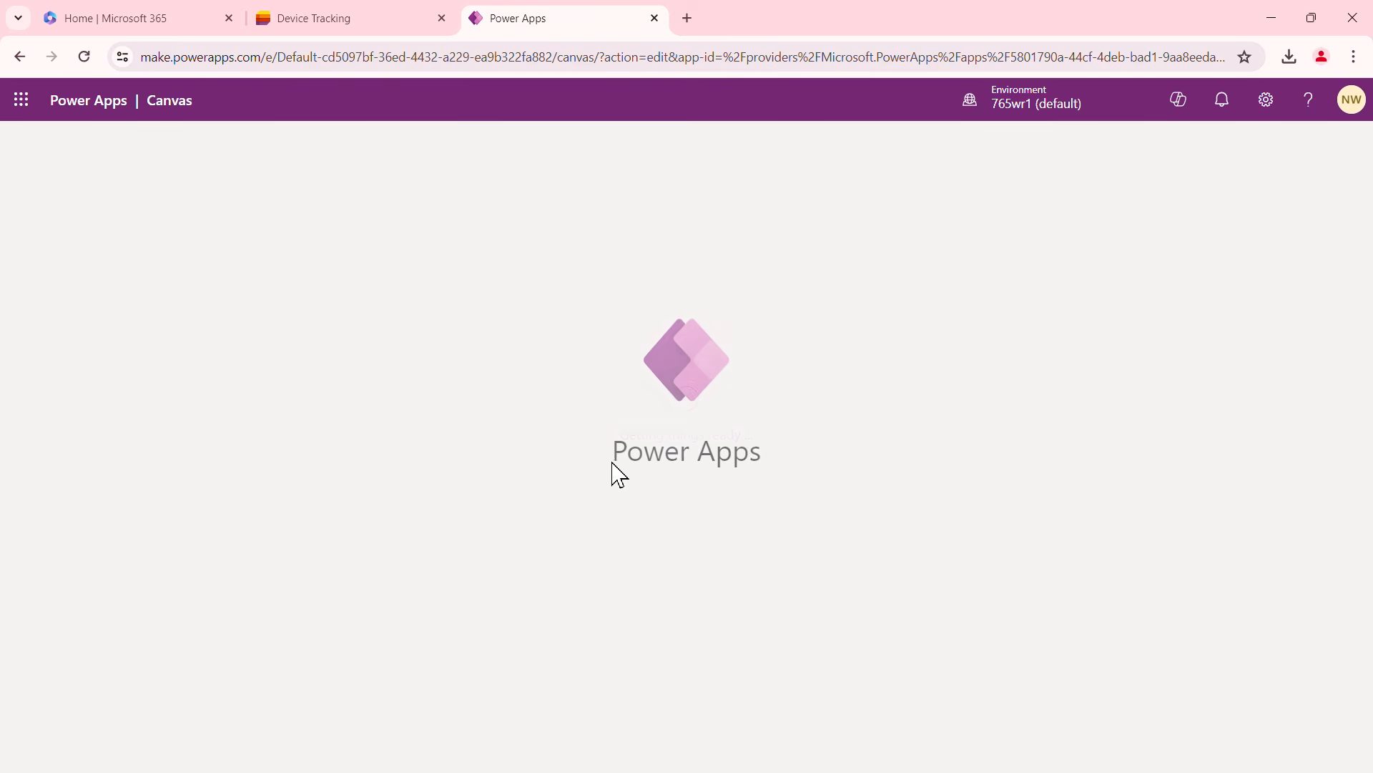
left_click(444, 18)
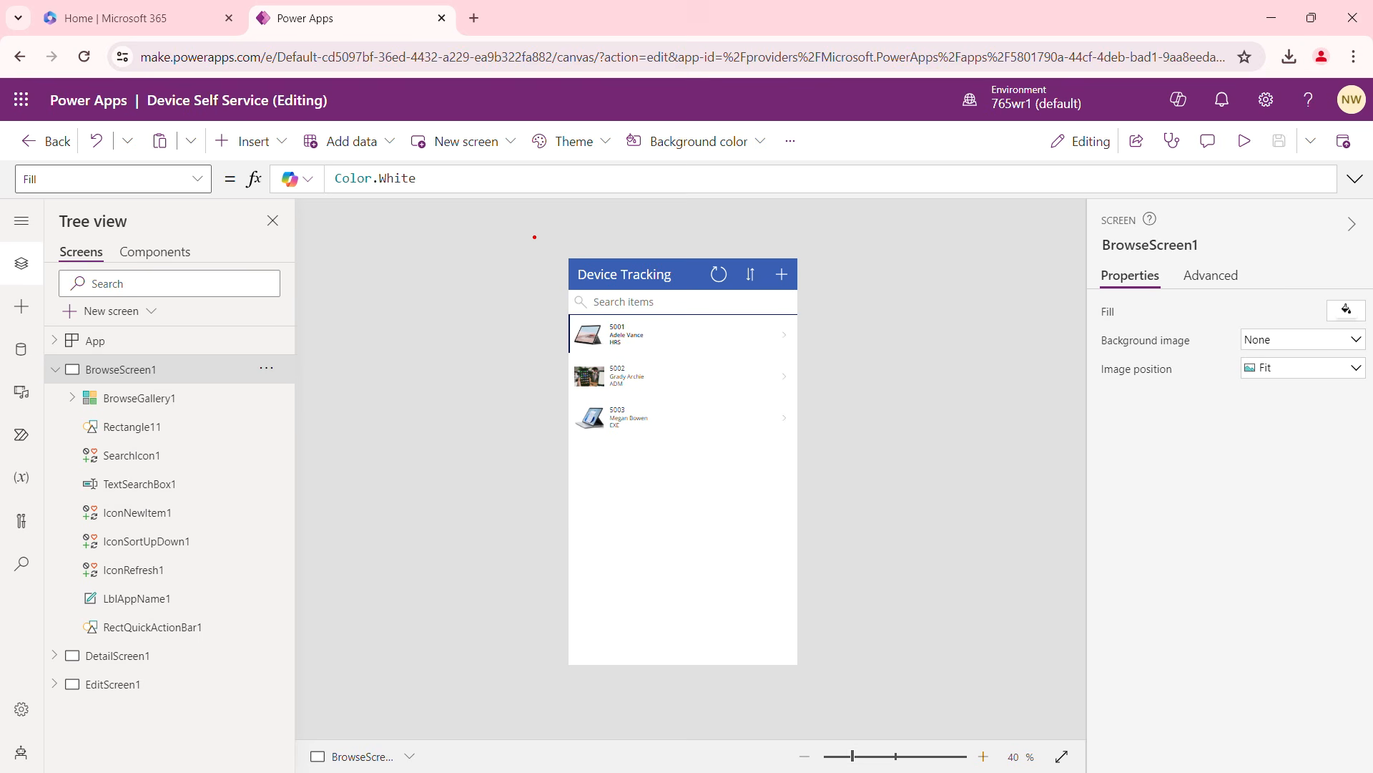
mouse_move(539, 236)
left_mouse_down()
mouse_move(794, 547)
mouse_move(853, 694)
left_mouse_up()
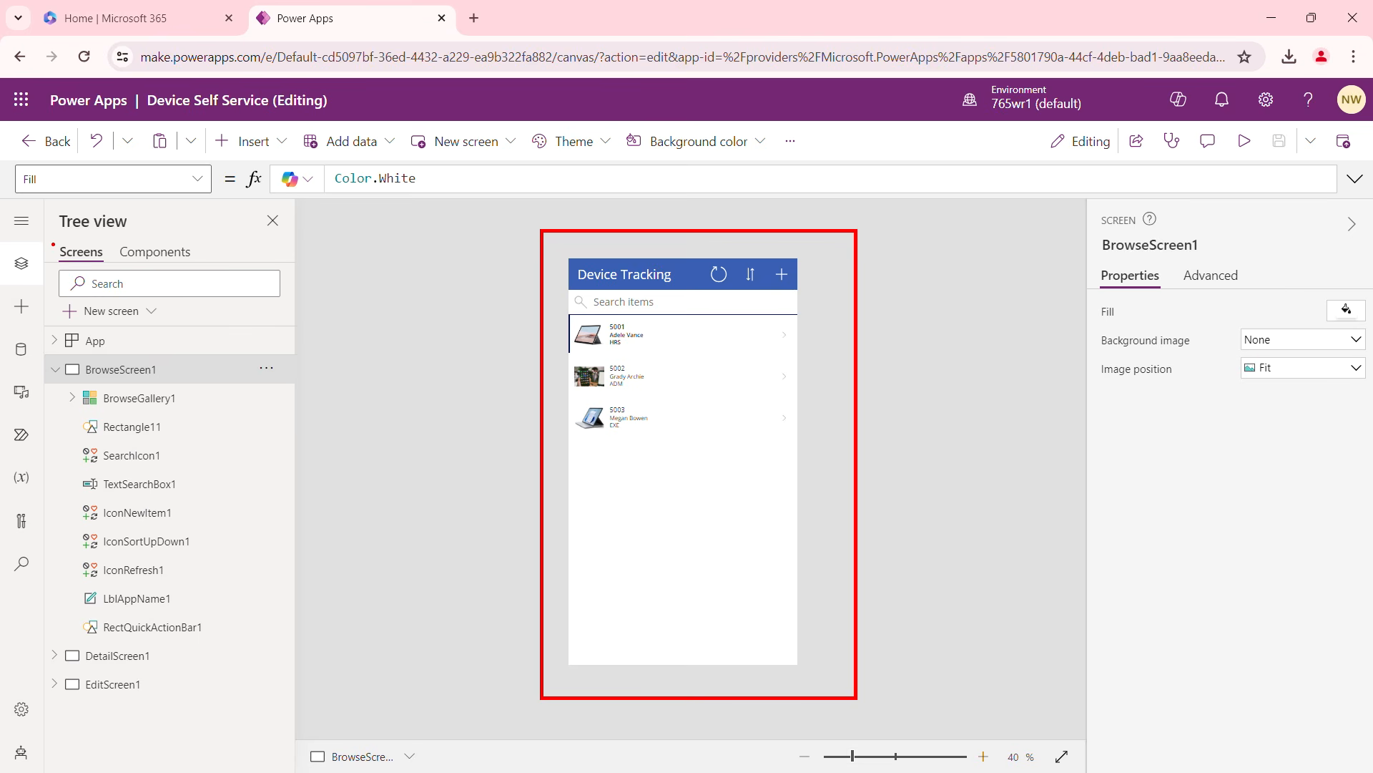
left_click_drag(78, 256, 215, 264)
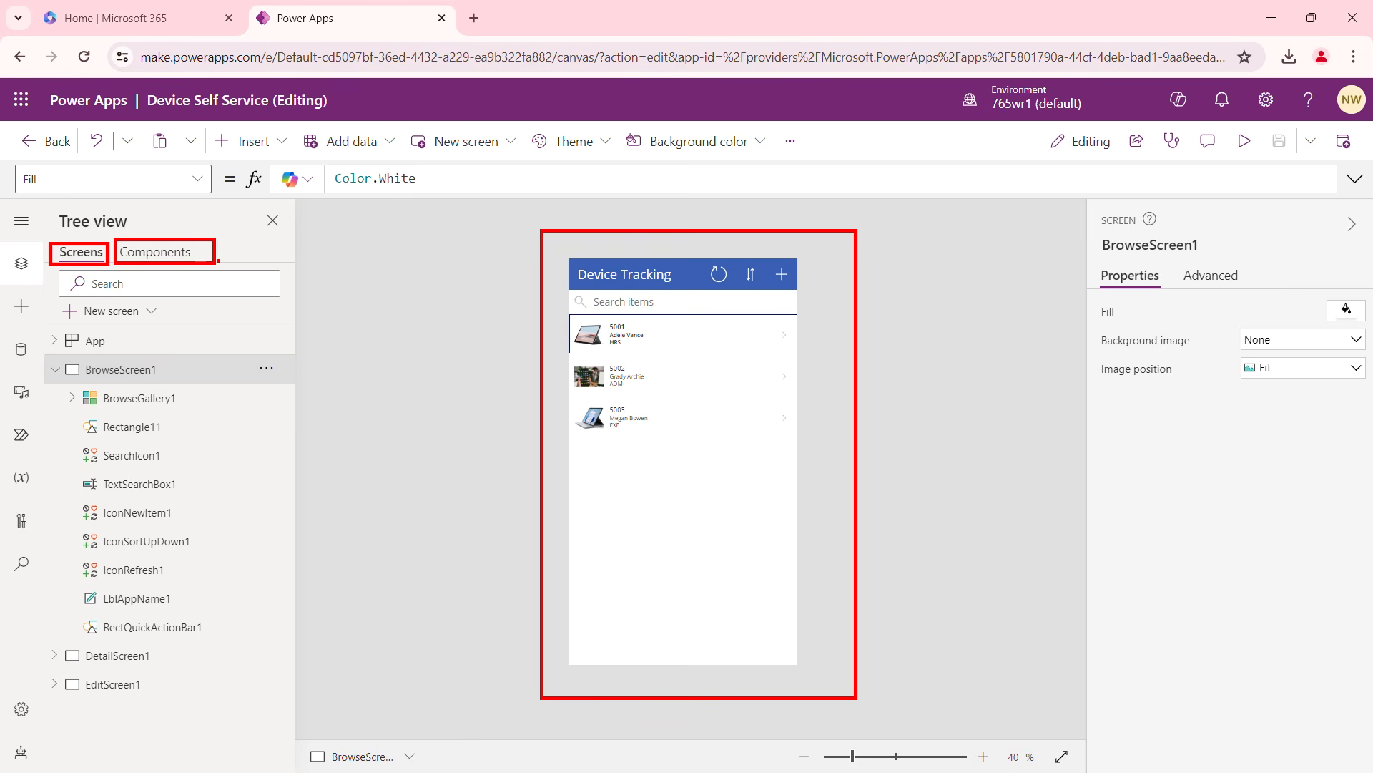
mouse_move(224, 158)
left_mouse_down()
mouse_move(1046, 203)
mouse_move(1343, 197)
left_mouse_up()
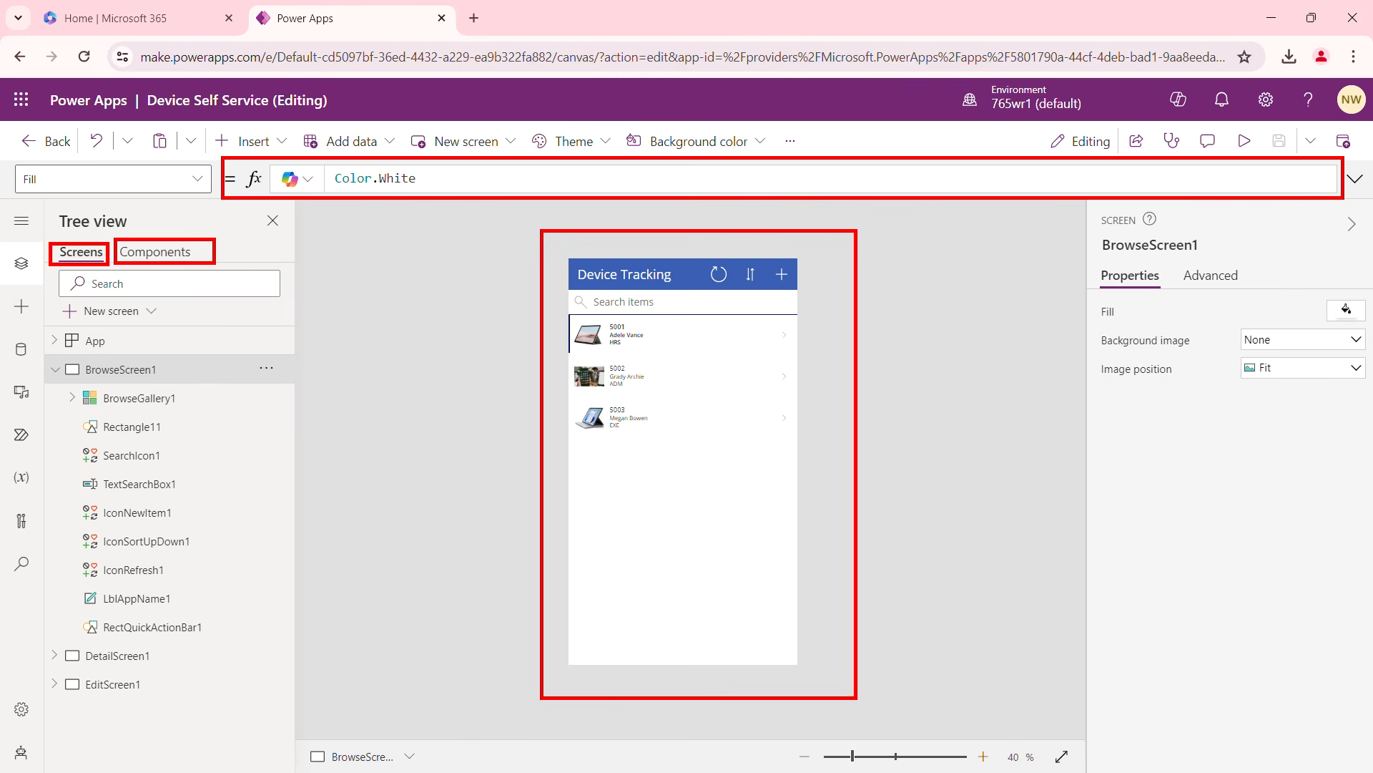
key("Escape")
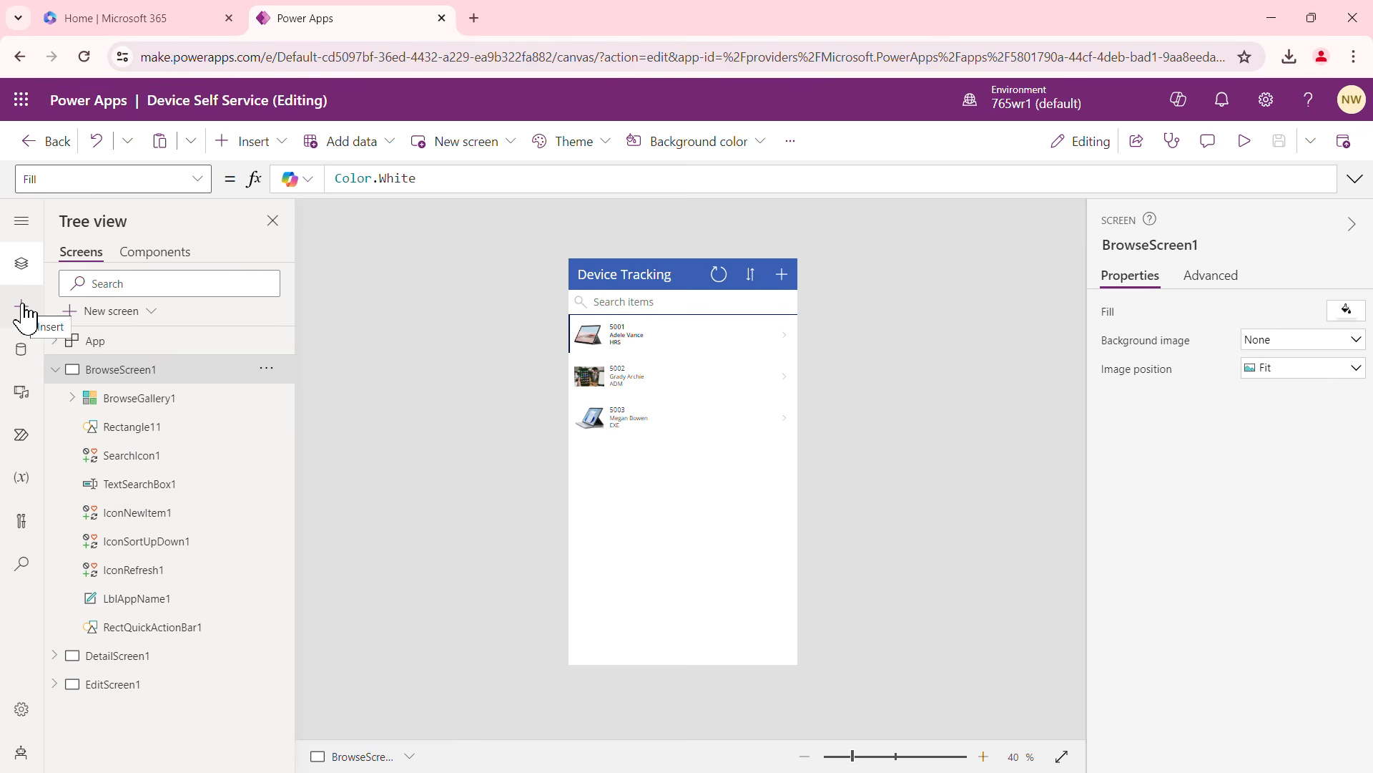
Look at the data sources connected to the app and return to the tree of screens
left_click(23, 363)
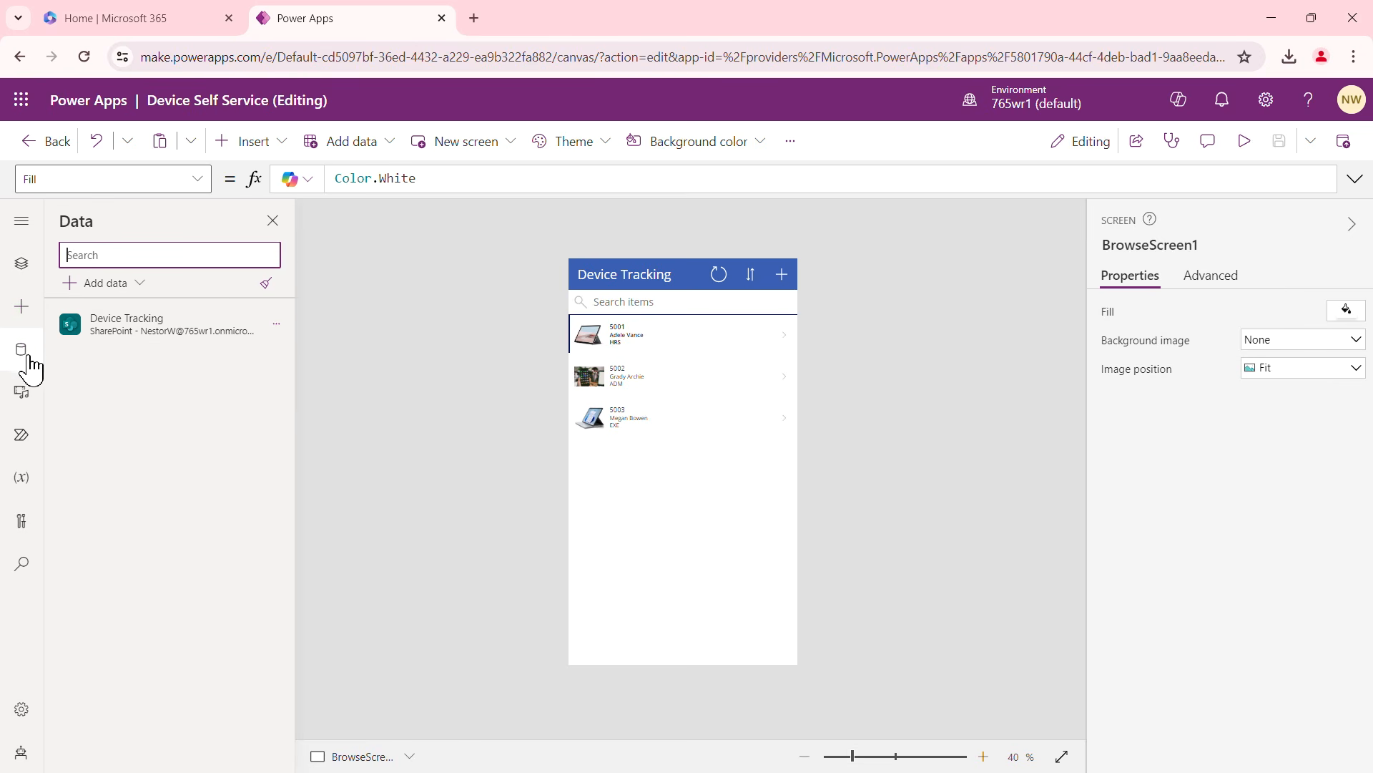
mouse_move(141, 337)
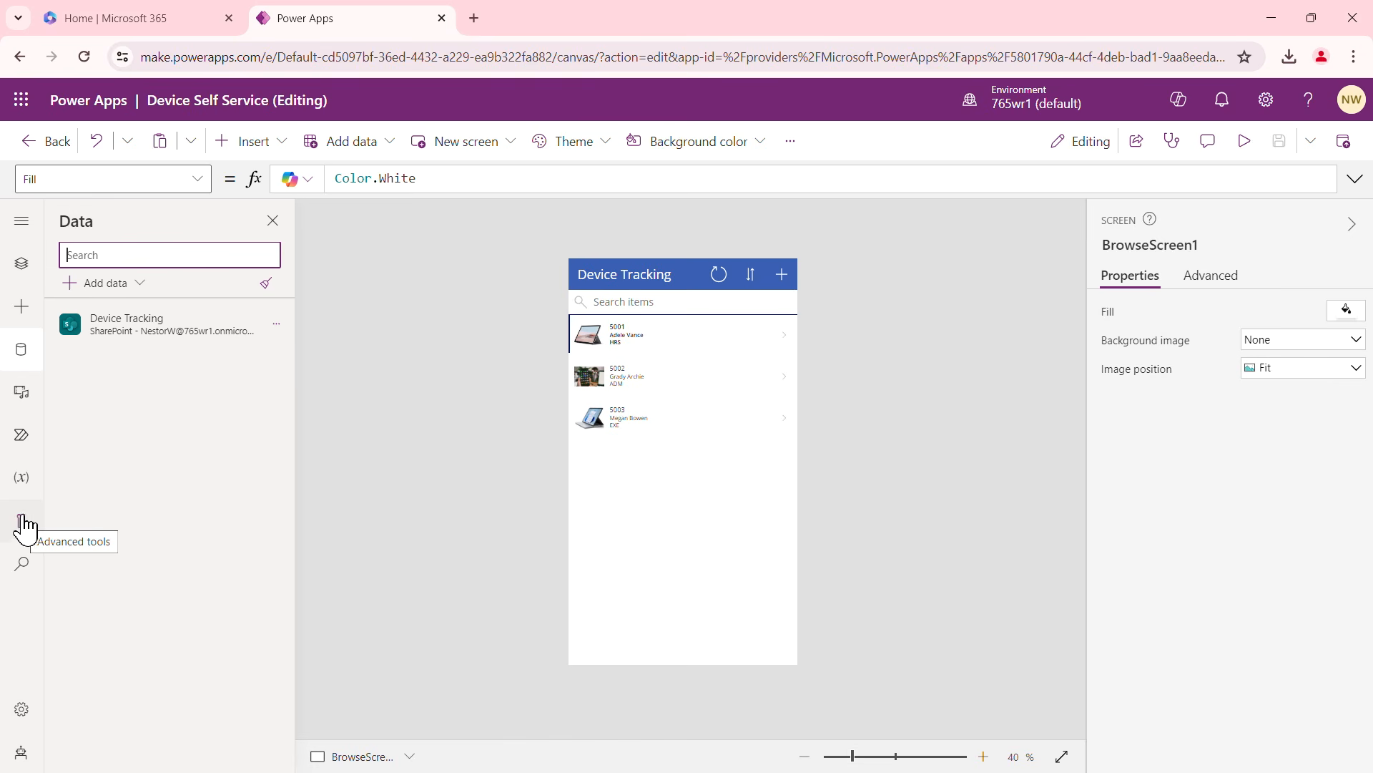
left_click(27, 270)
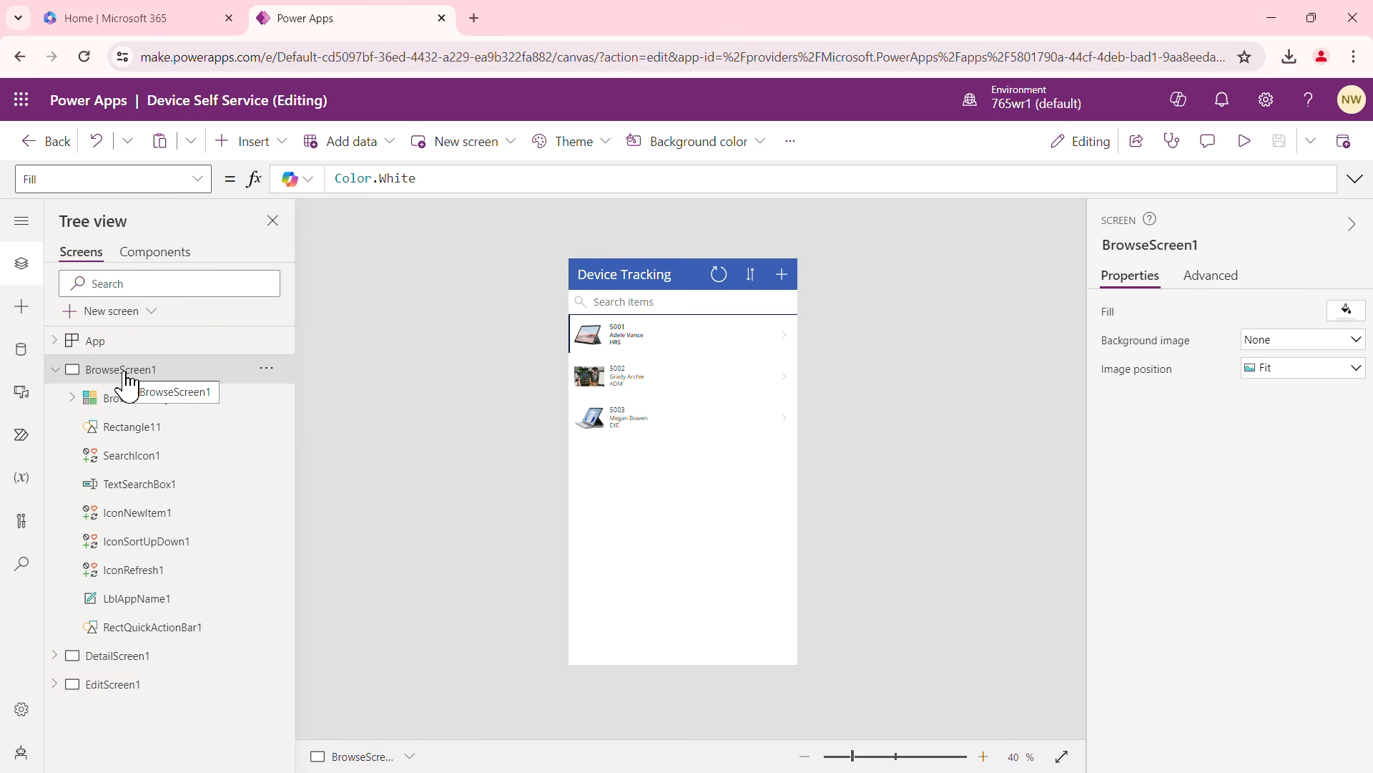
View the layouts of DetailScreen1 and EditScreen1, finishing on BrowseScreen1
left_click(122, 657)
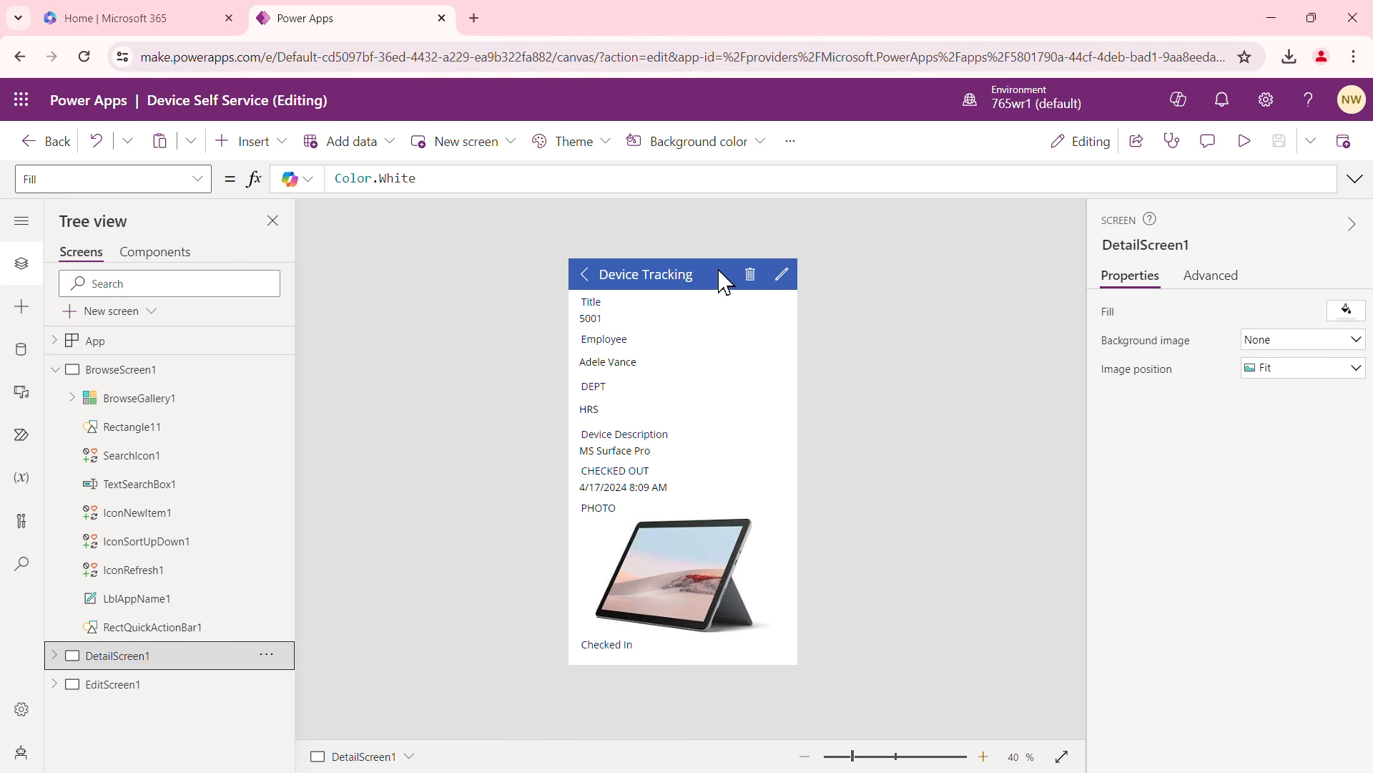
left_click(131, 691)
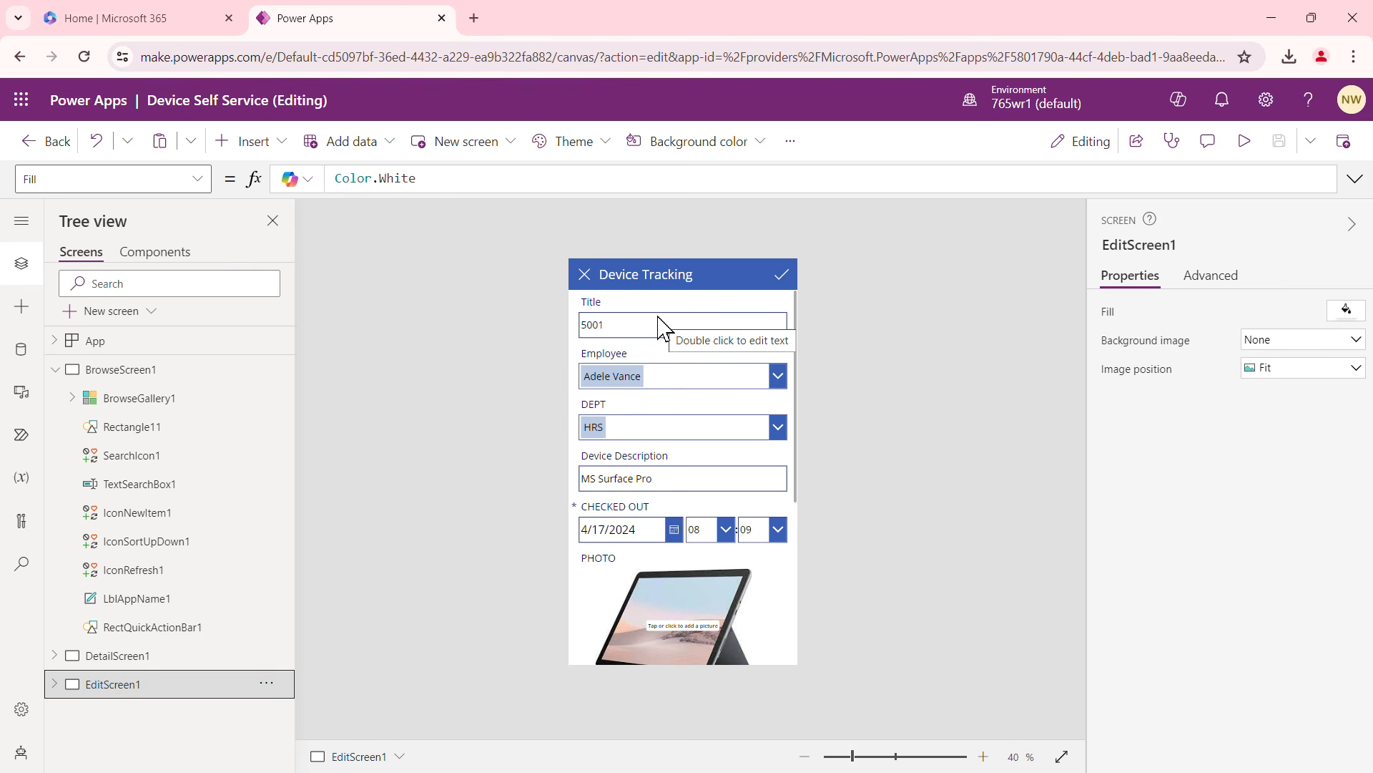
left_click(133, 379)
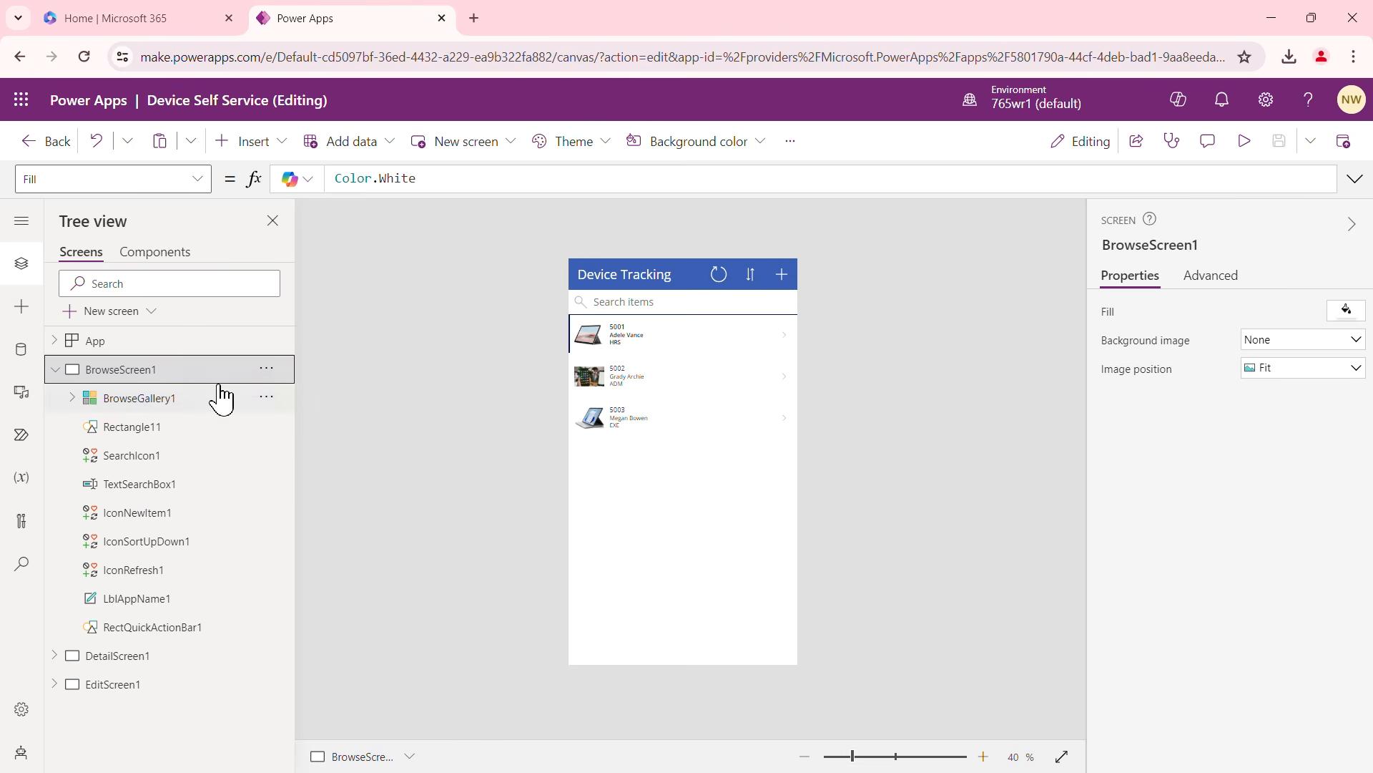
Inspect the gallery, divider rectangle, search icon, search box and new-item icon on BrowseScreen1
left_click(152, 400)
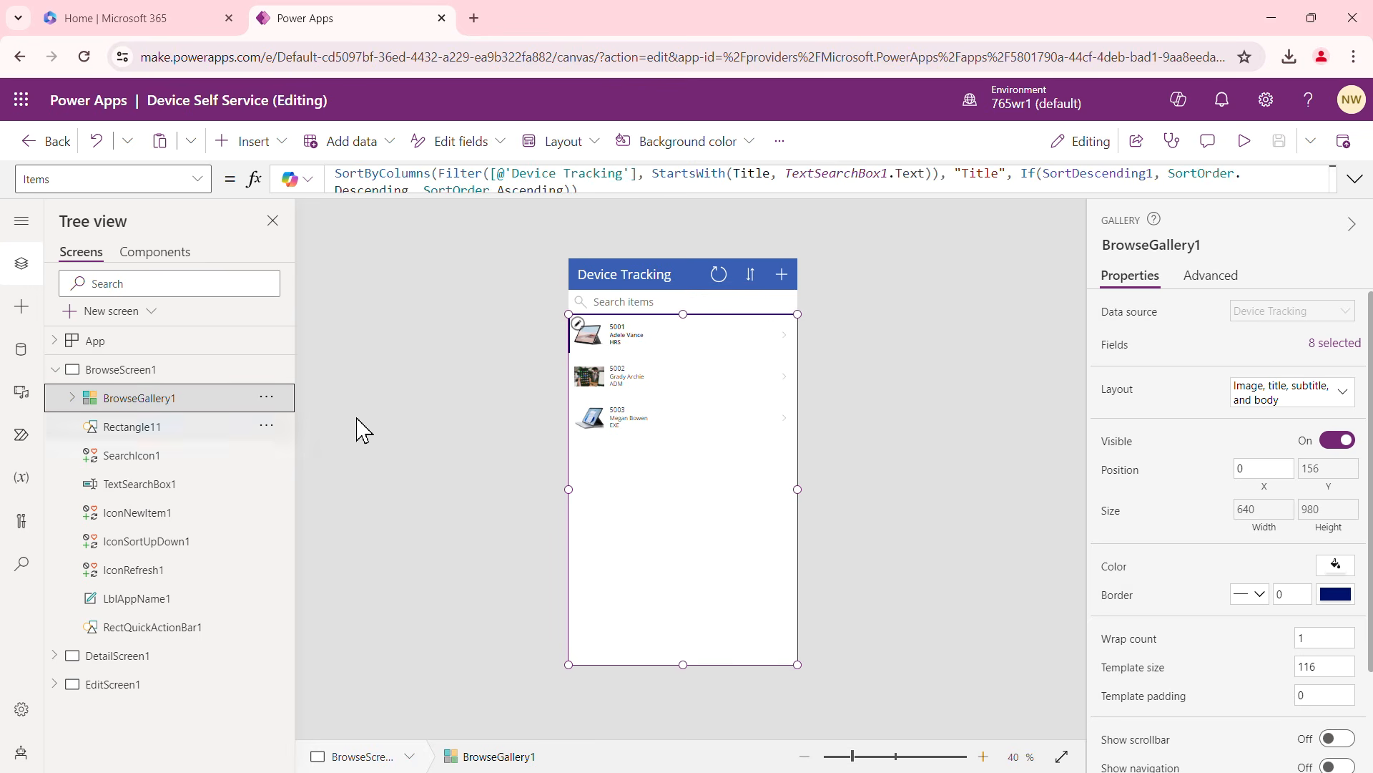
left_click(136, 433)
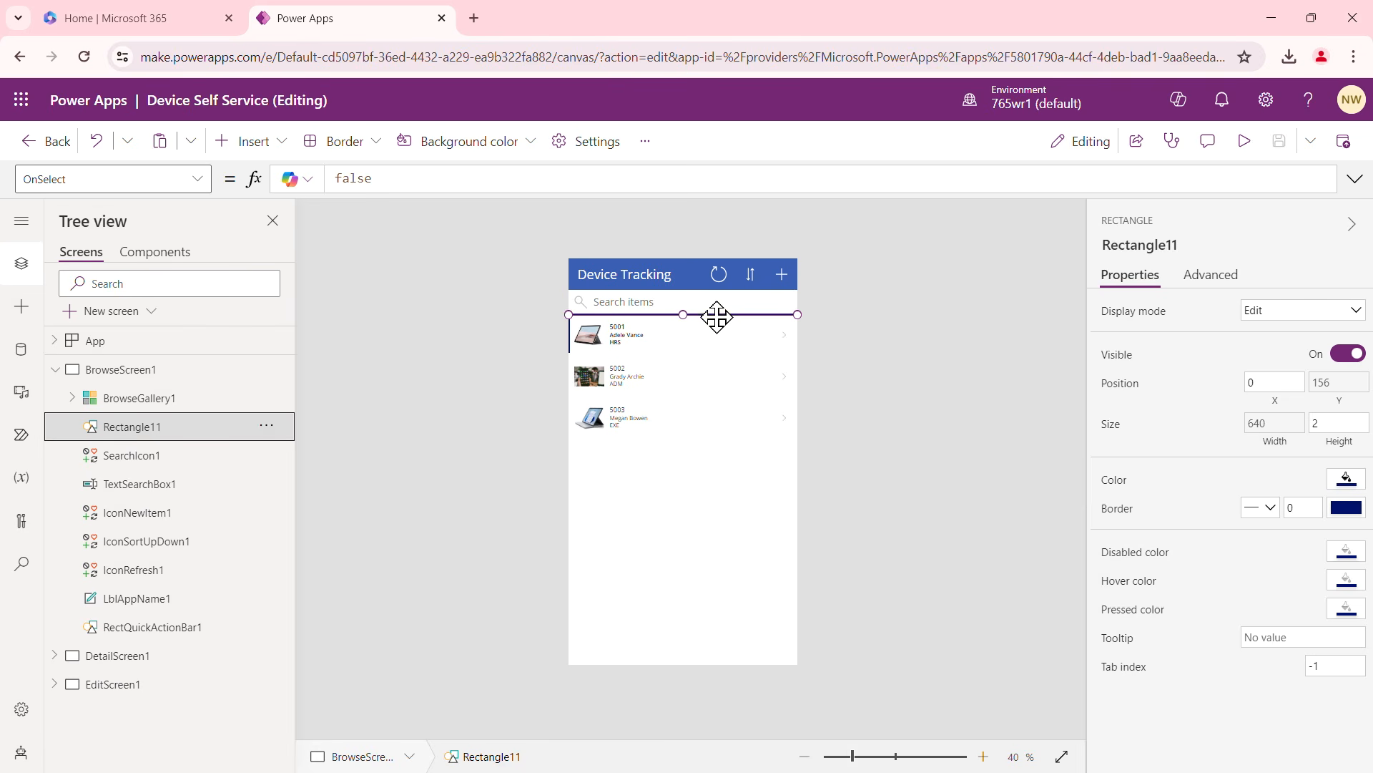
left_click(143, 459)
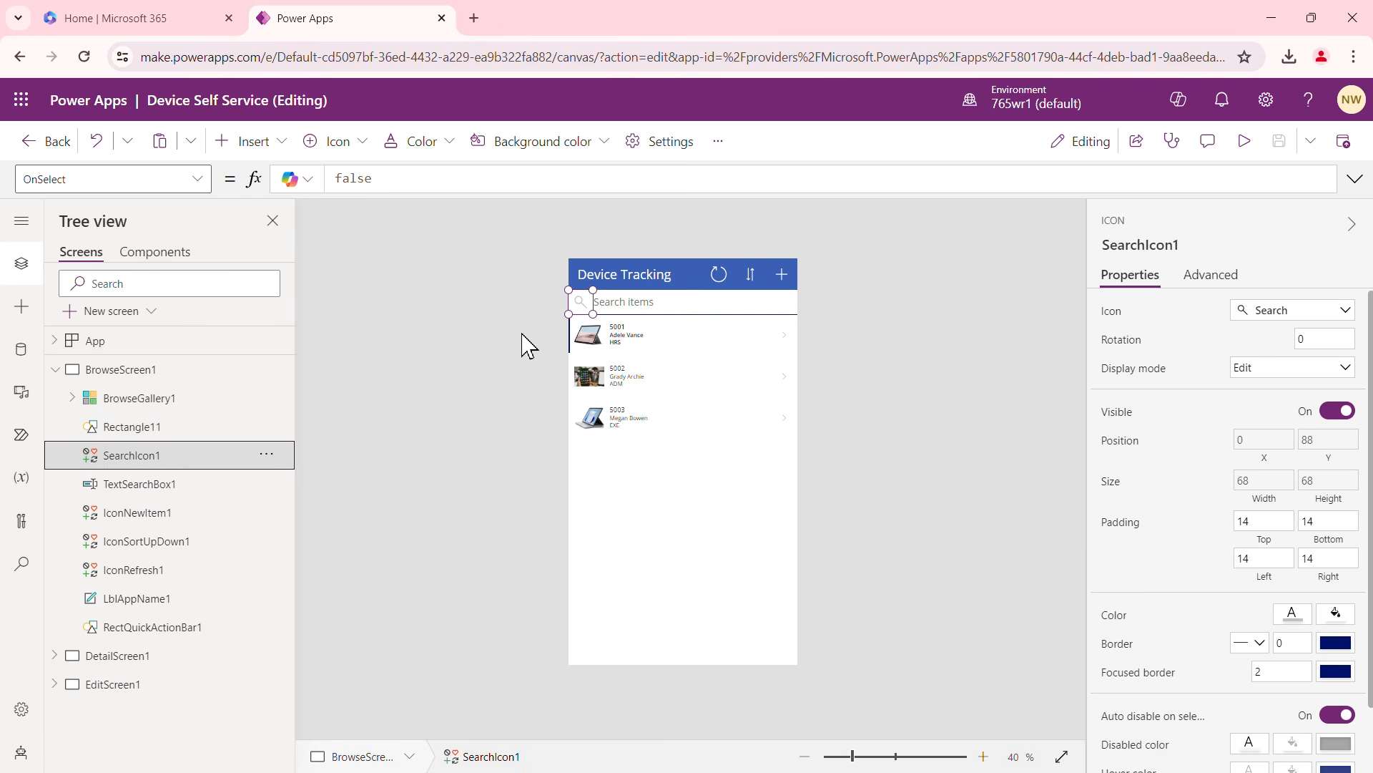
left_click(163, 493)
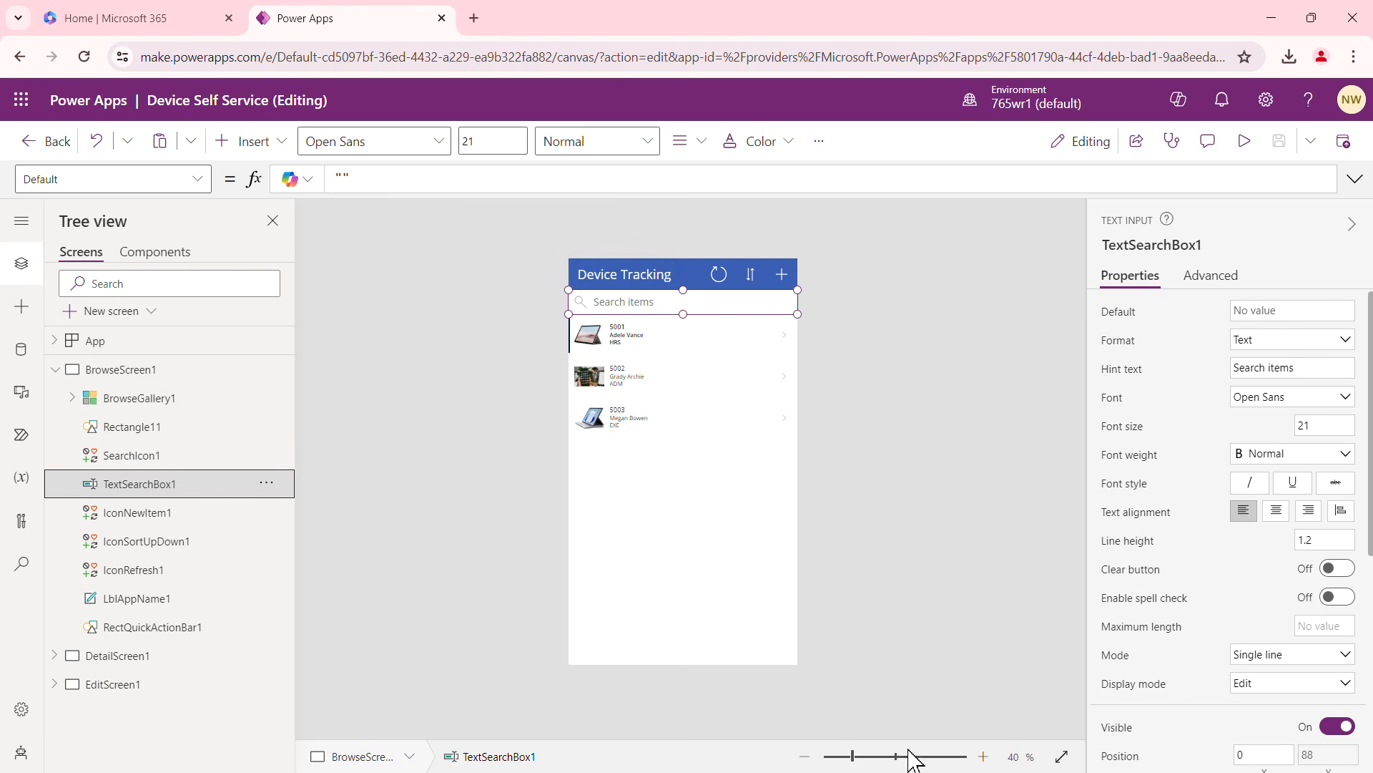
left_click(982, 757)
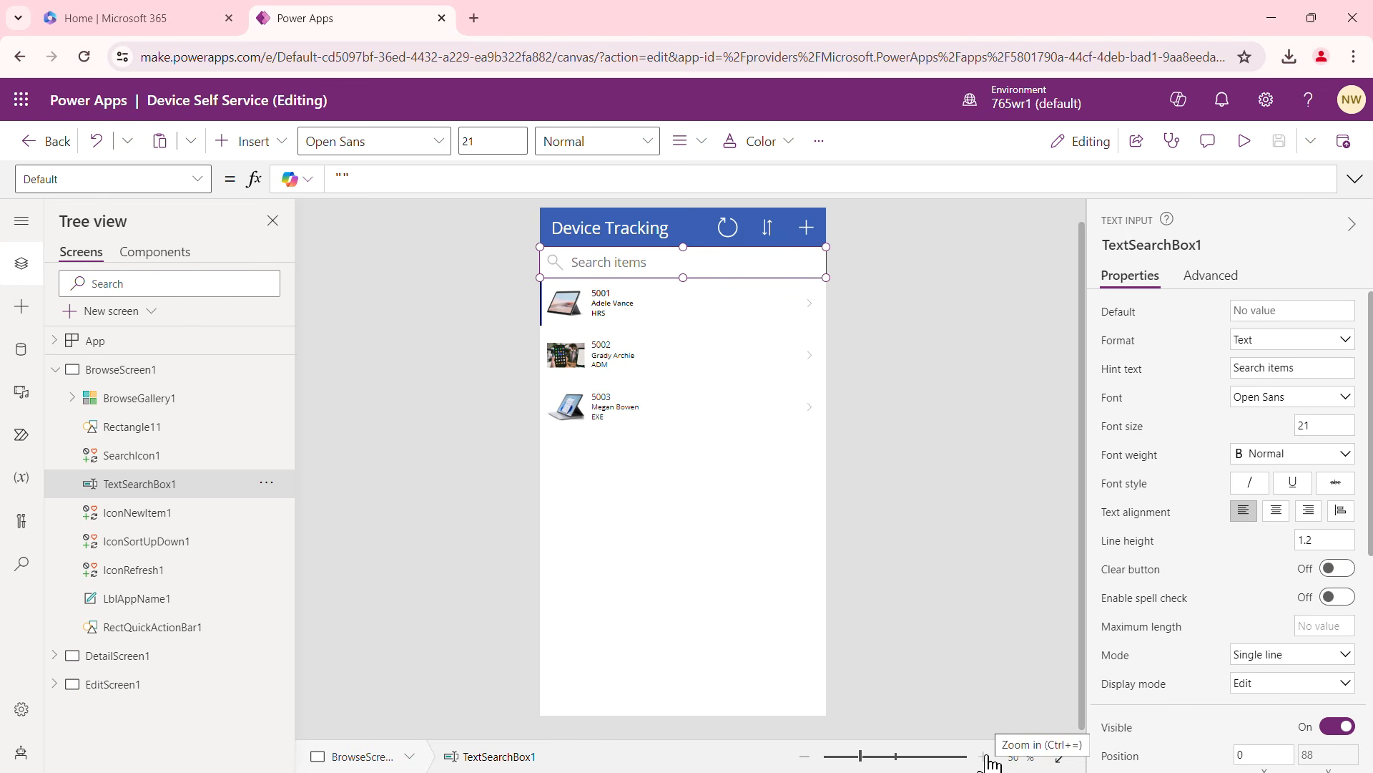
left_click(984, 757)
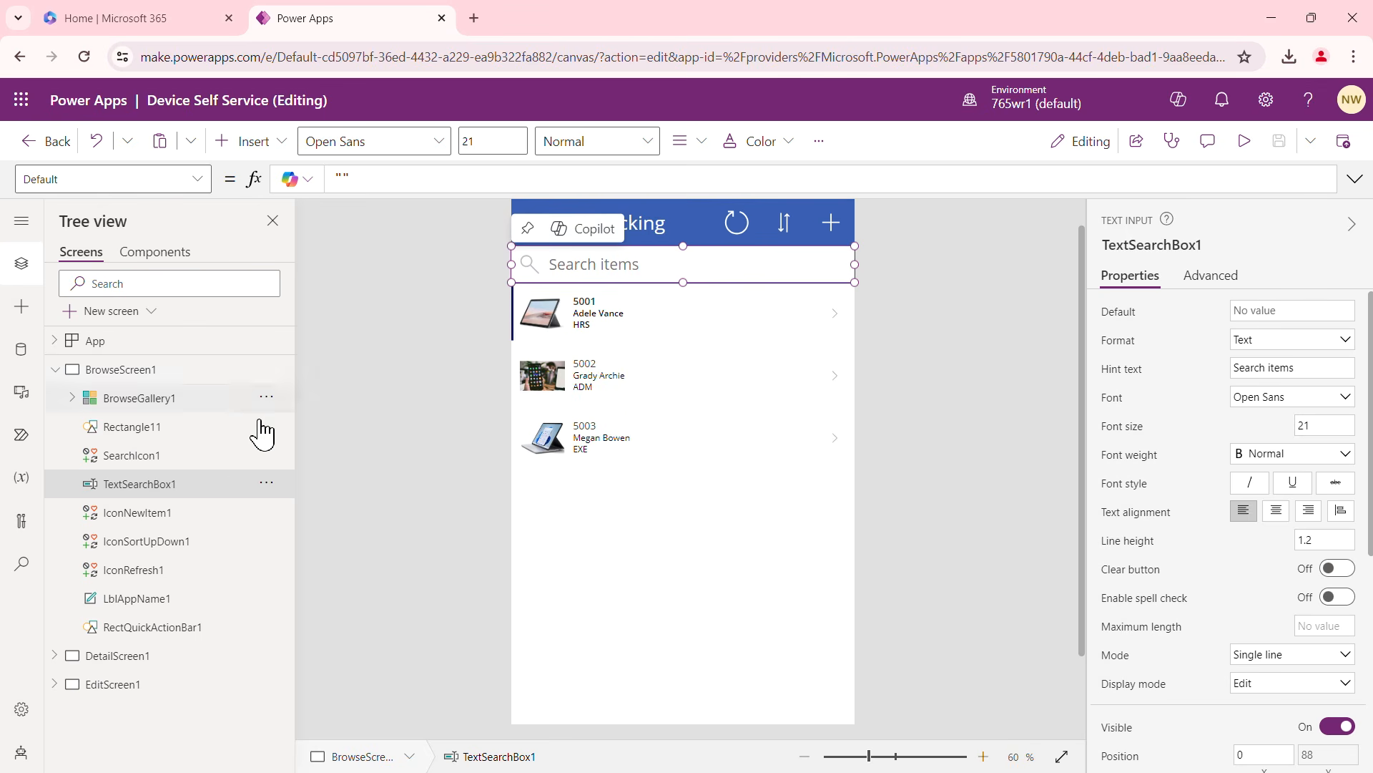
left_click(142, 515)
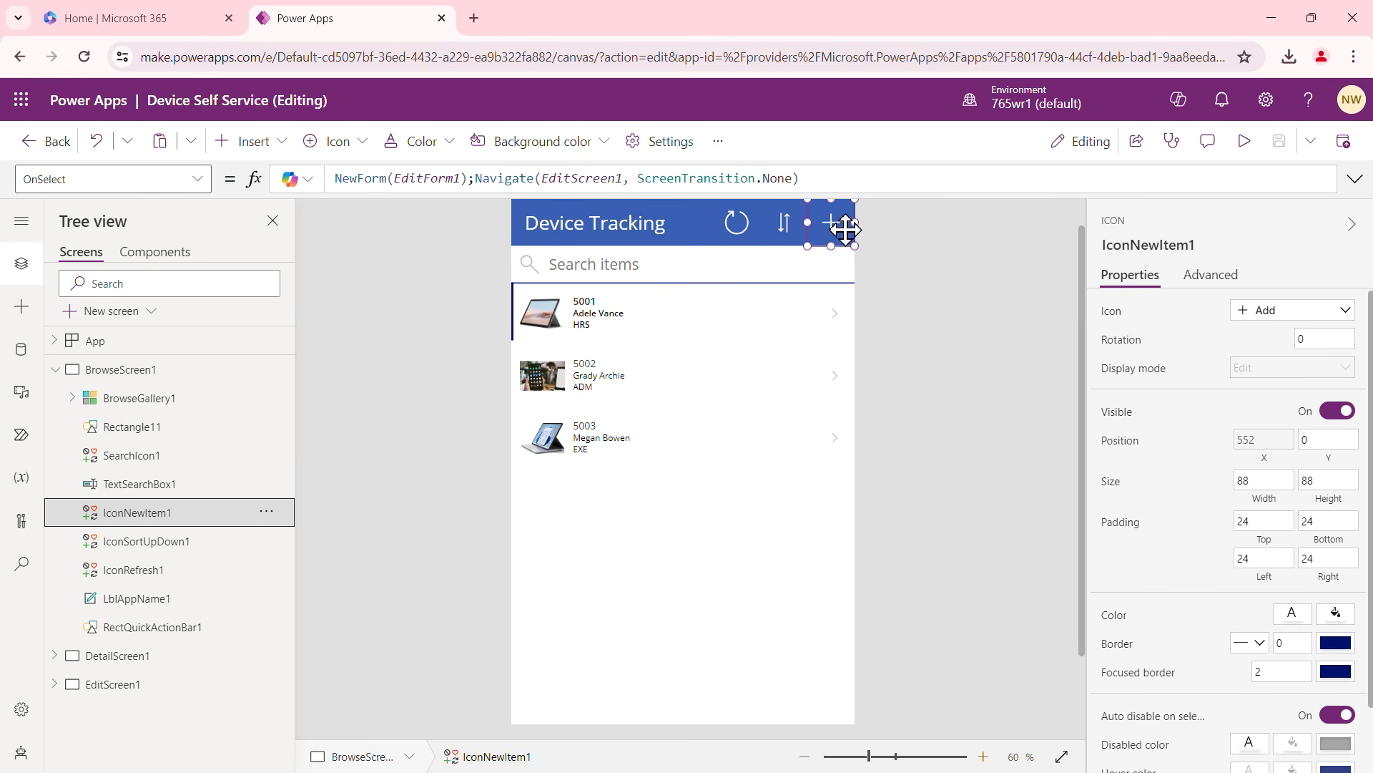
Look over the insertable controls and inspect the app name label and refresh icon on BrowseScreen1
left_click(274, 149)
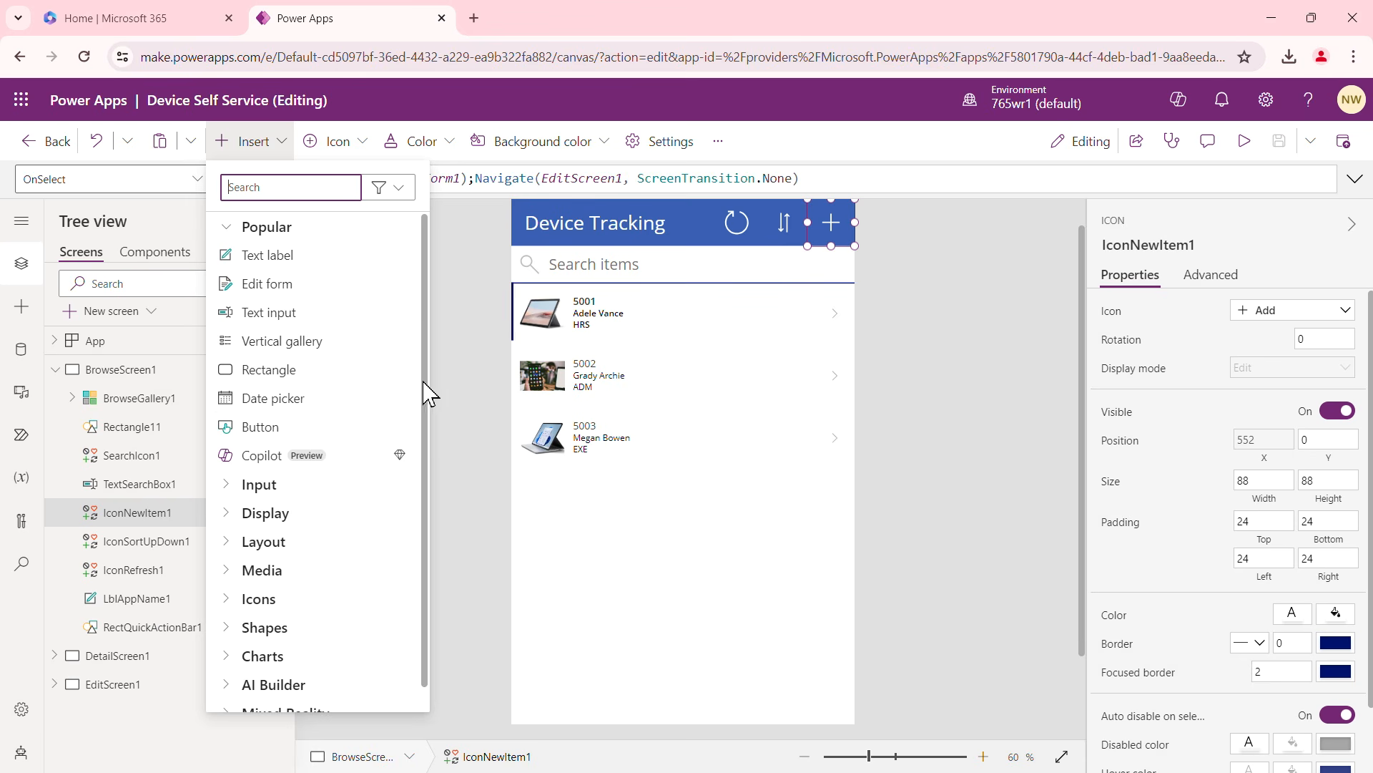
left_click(453, 366)
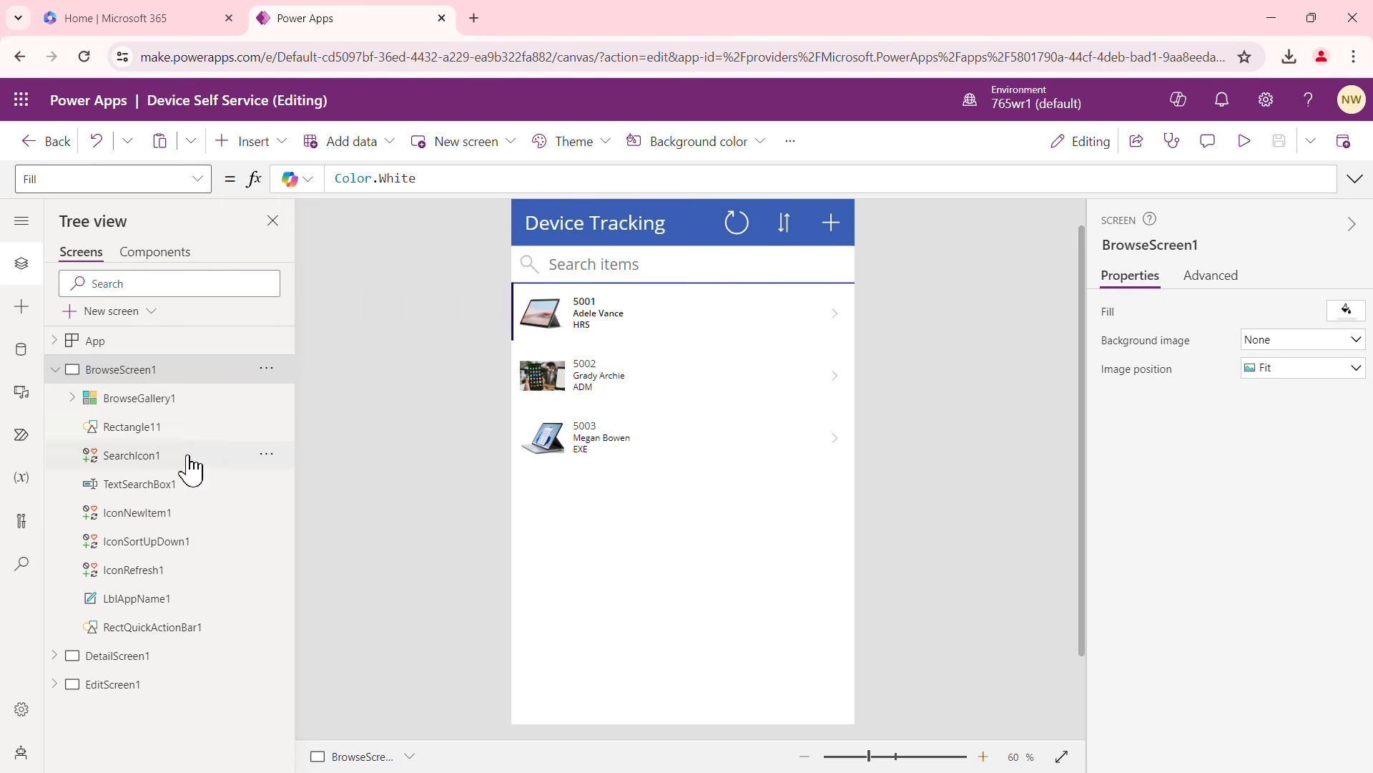
left_click(138, 601)
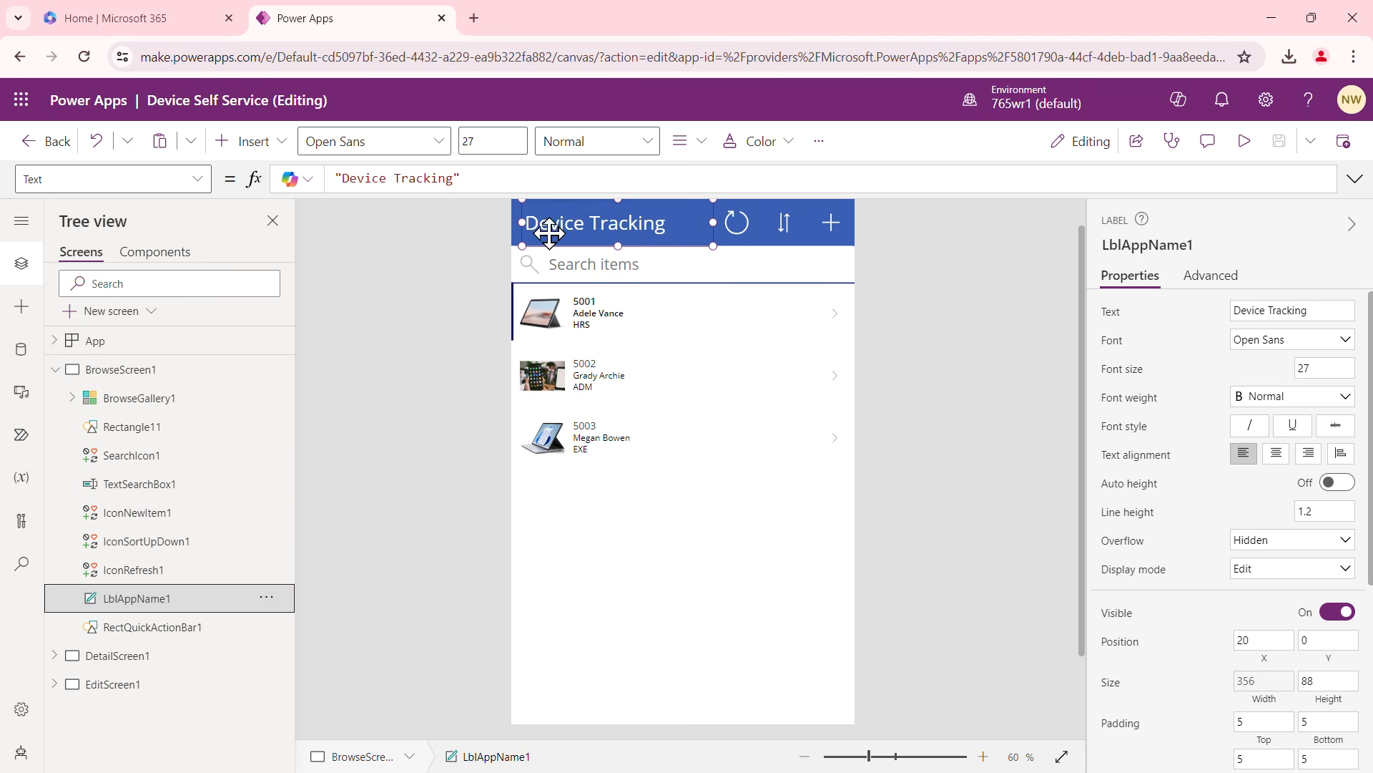
left_click(144, 570)
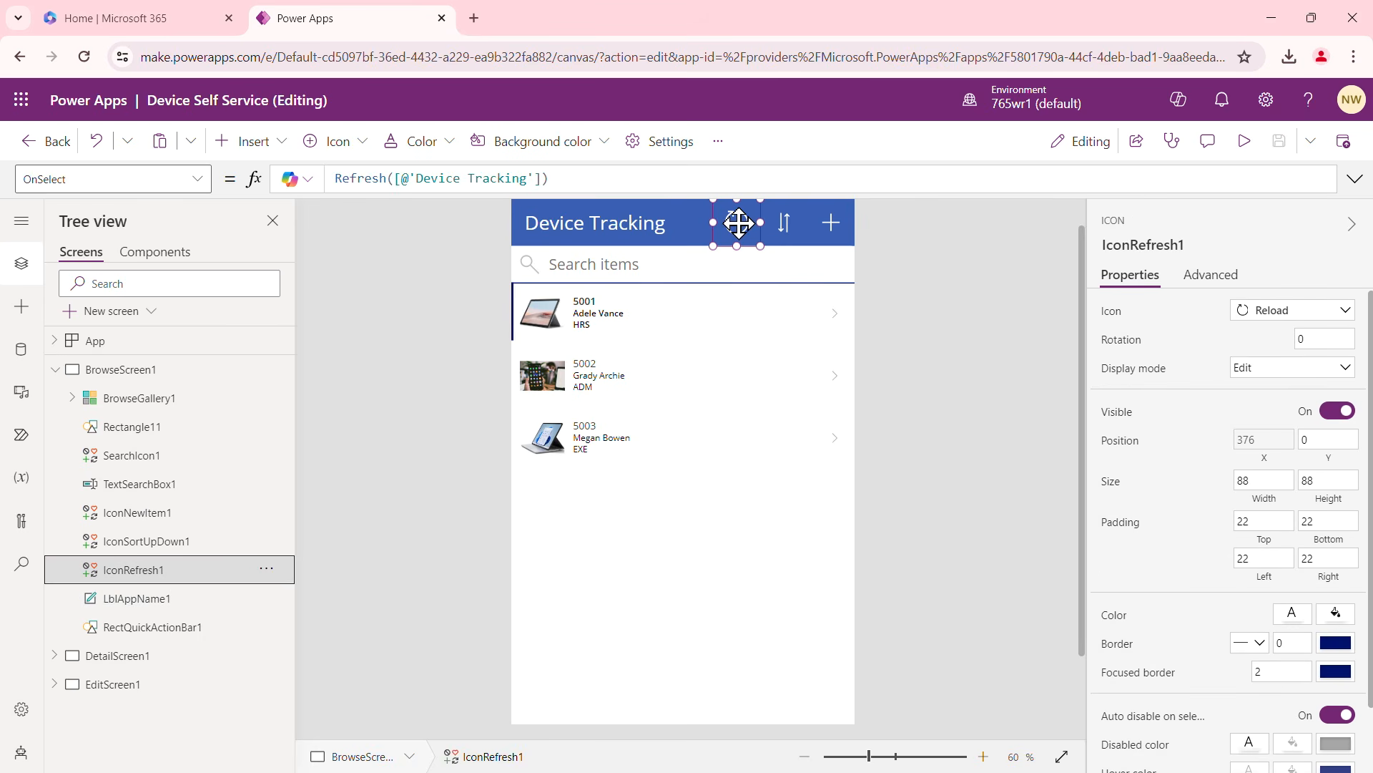
left_click_drag(709, 191, 762, 256)
left_click(145, 373)
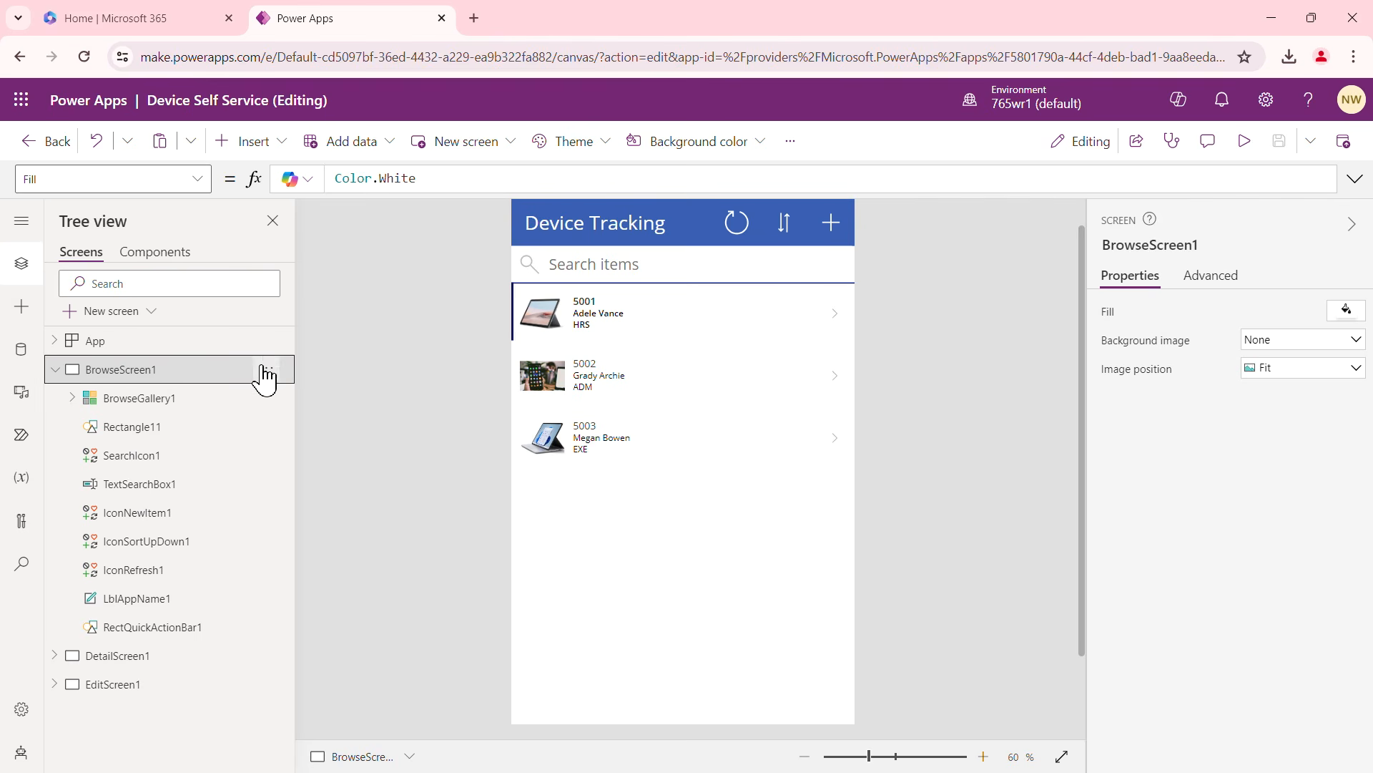
Add a new screen from the Blank template and rename it Home
left_click(151, 311)
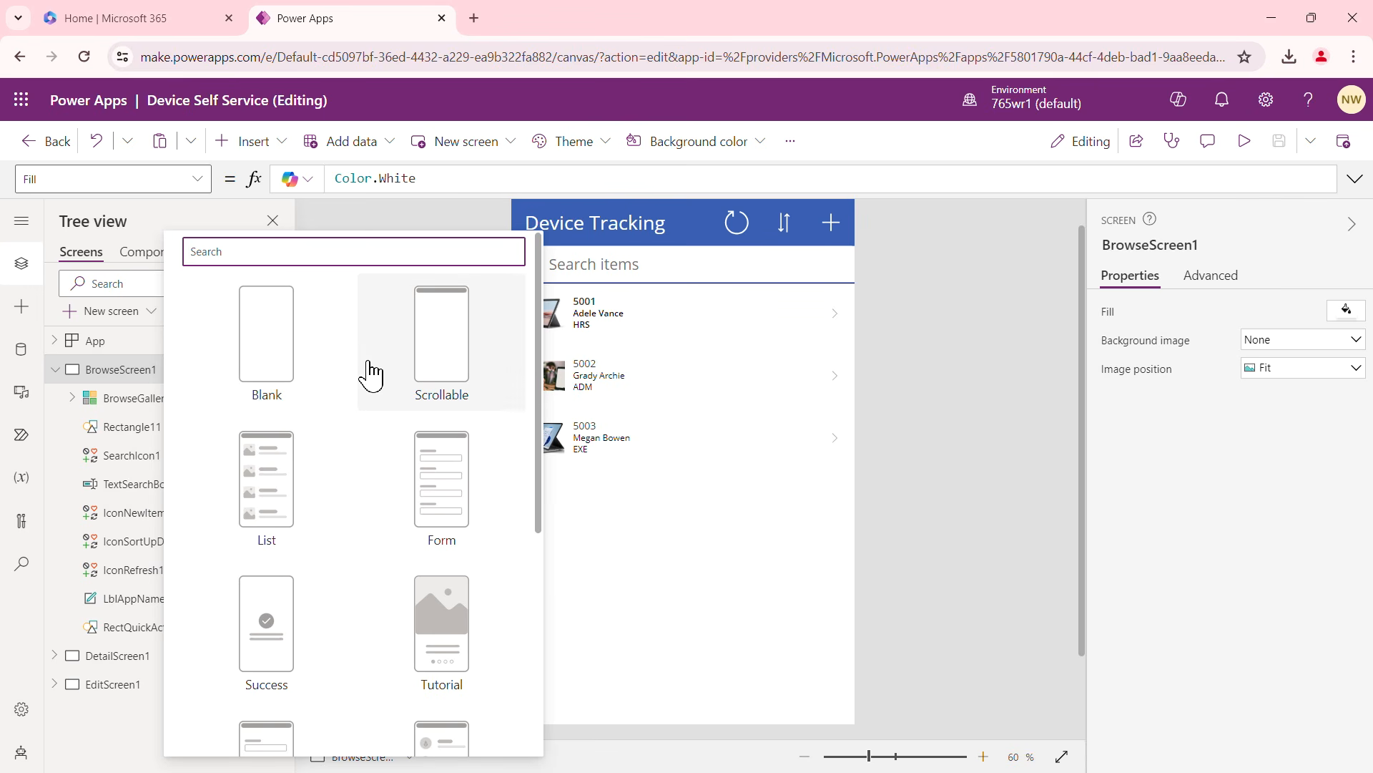
scroll(371, 376, "down", 5)
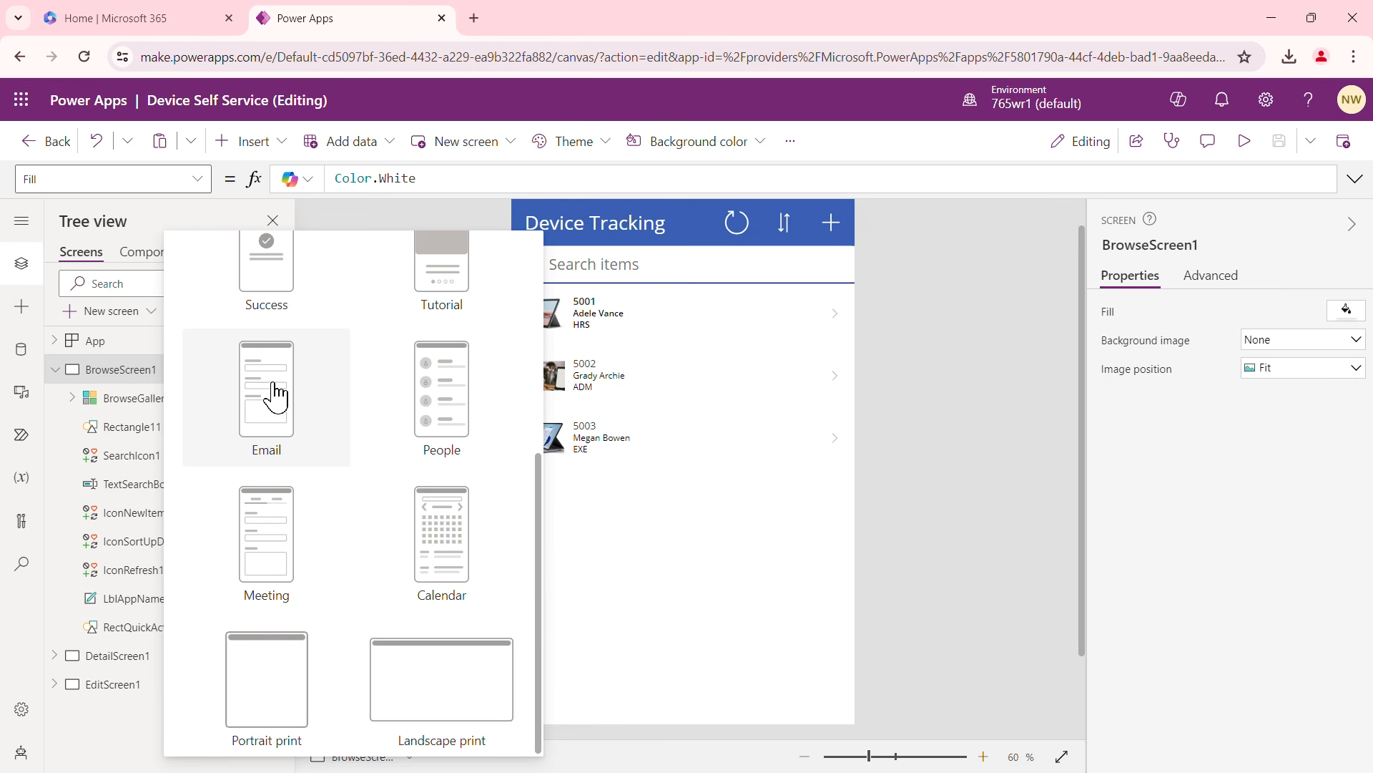
scroll(363, 452, "up", 5)
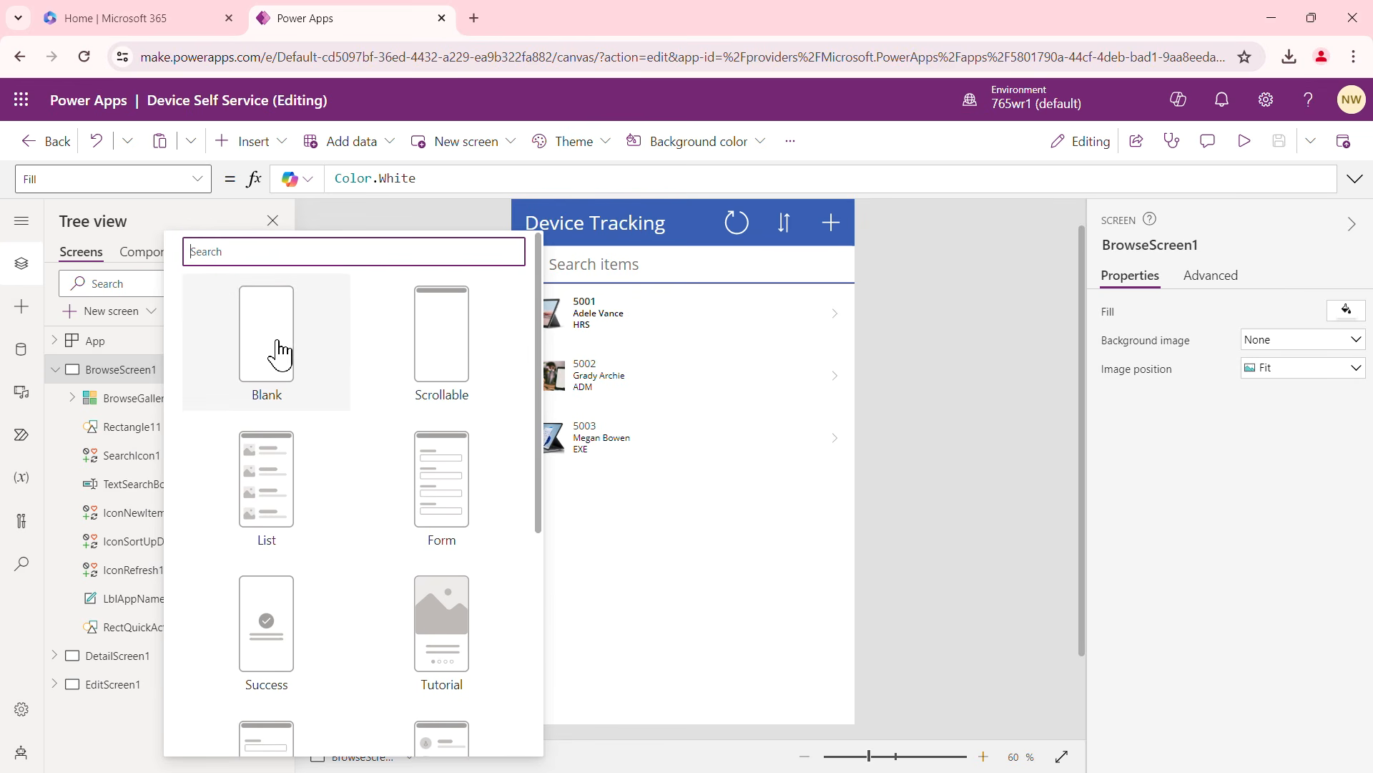
left_click(279, 352)
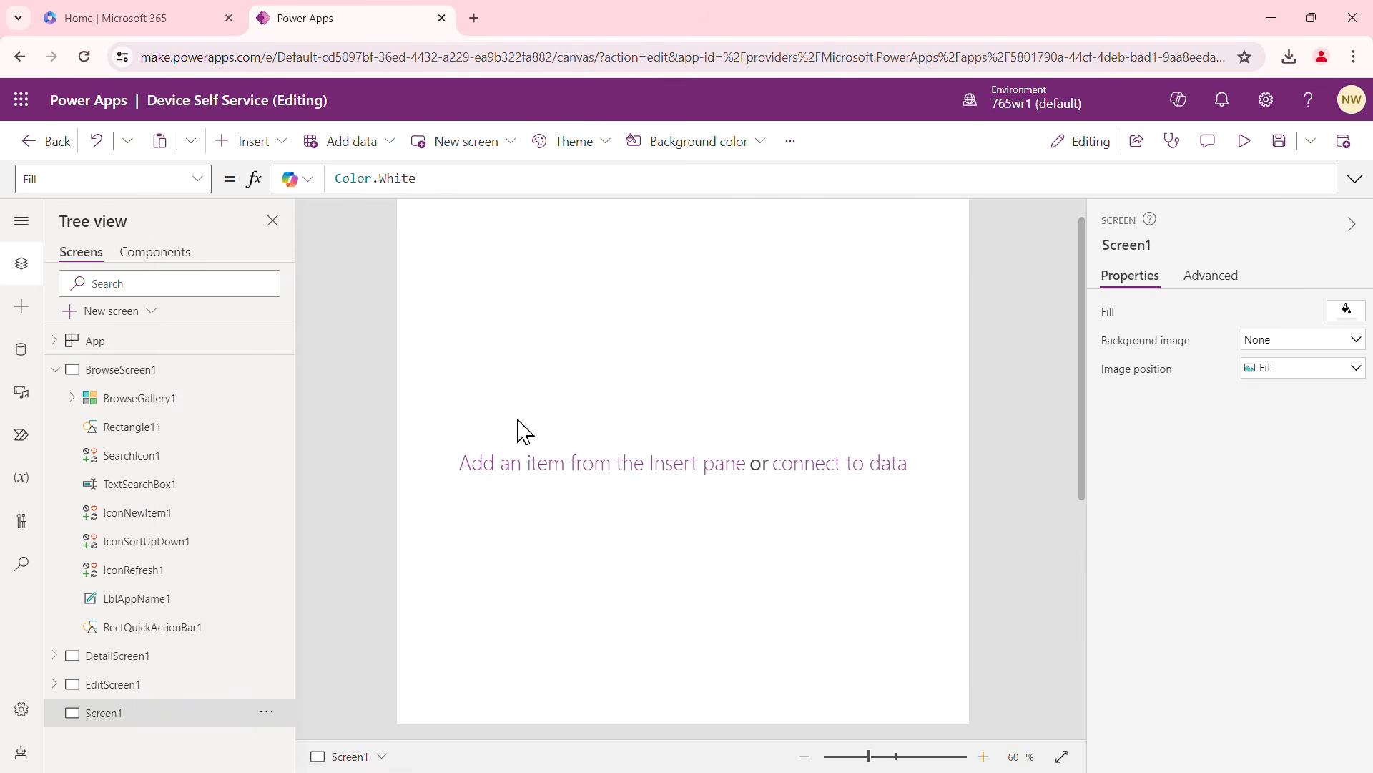
left_click(266, 713)
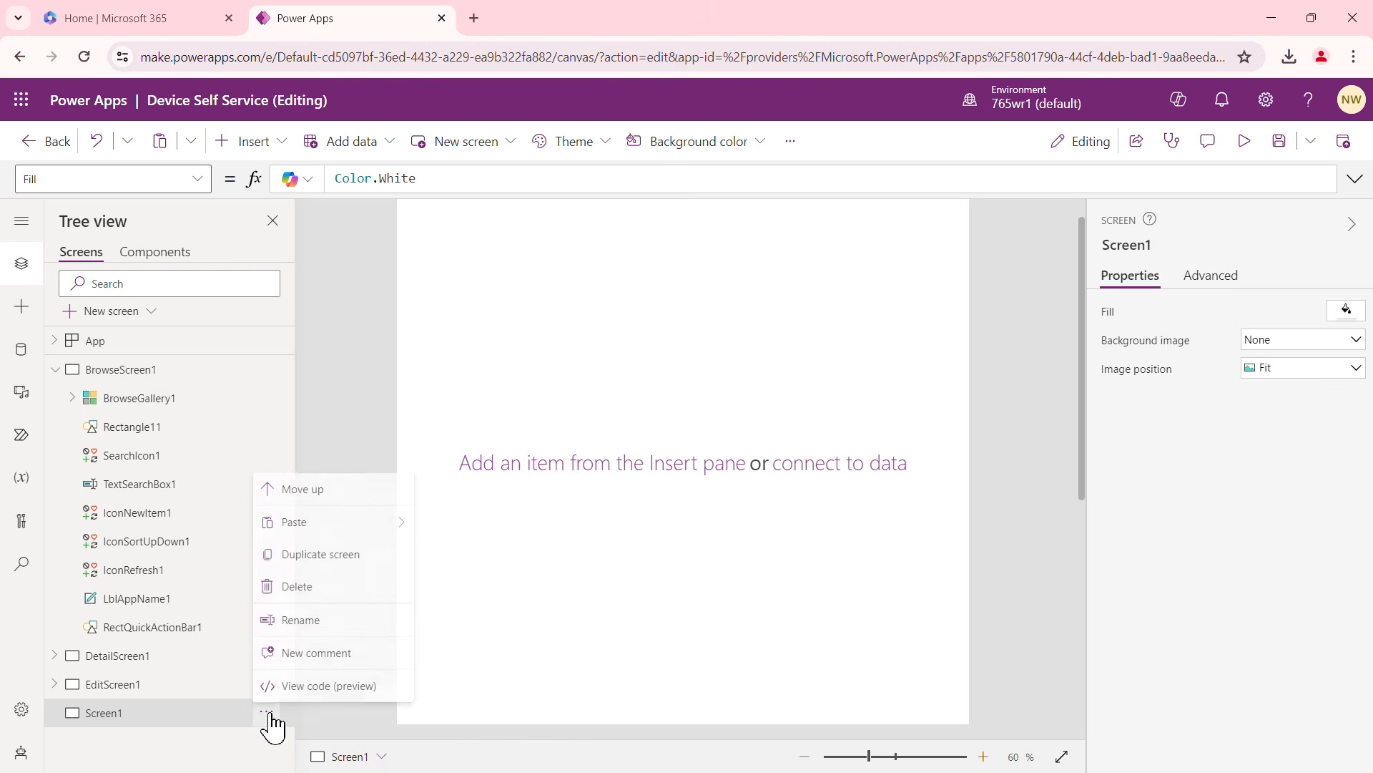
left_click(314, 630)
type("Home")
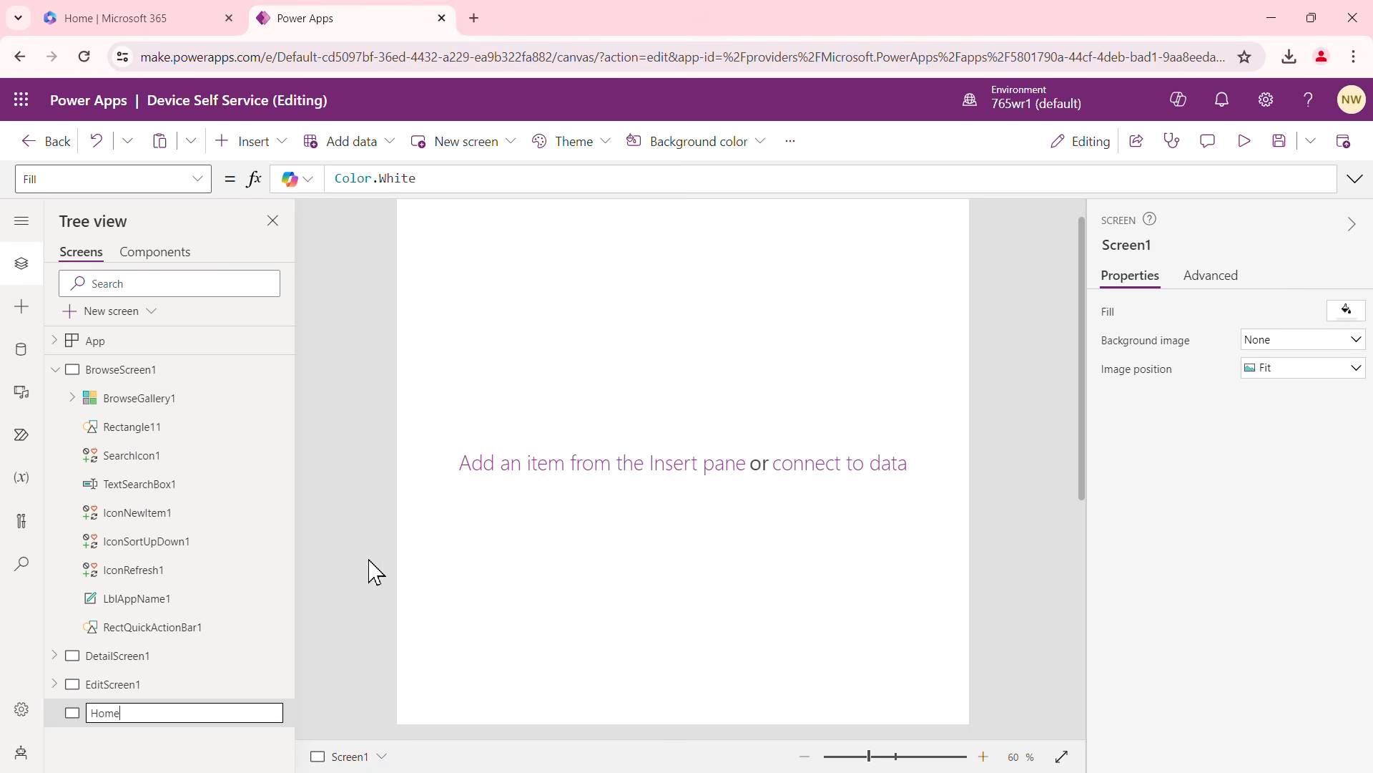
left_click(363, 465)
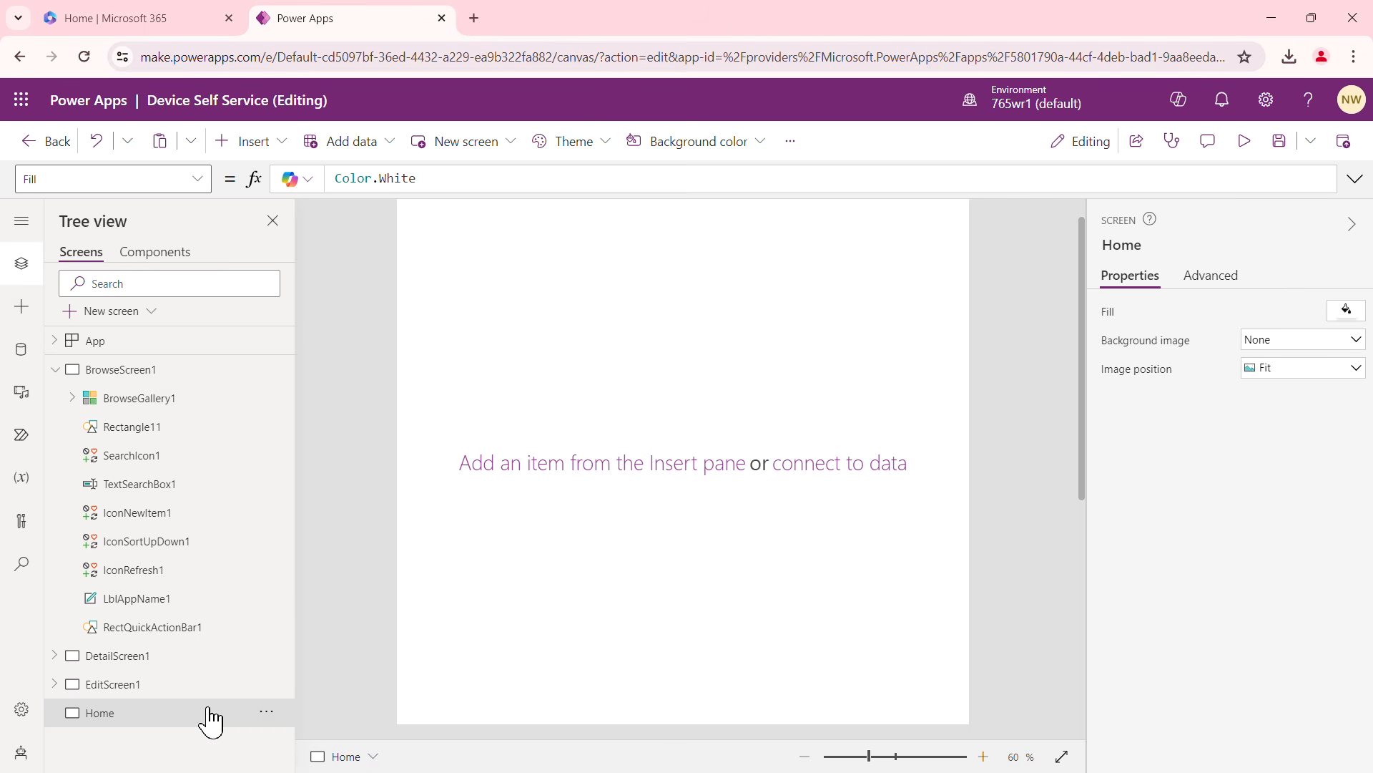
Move the Home screen up to first place, above BrowseScreen1, and collapse BrowseScreen1's controls
left_click(177, 712)
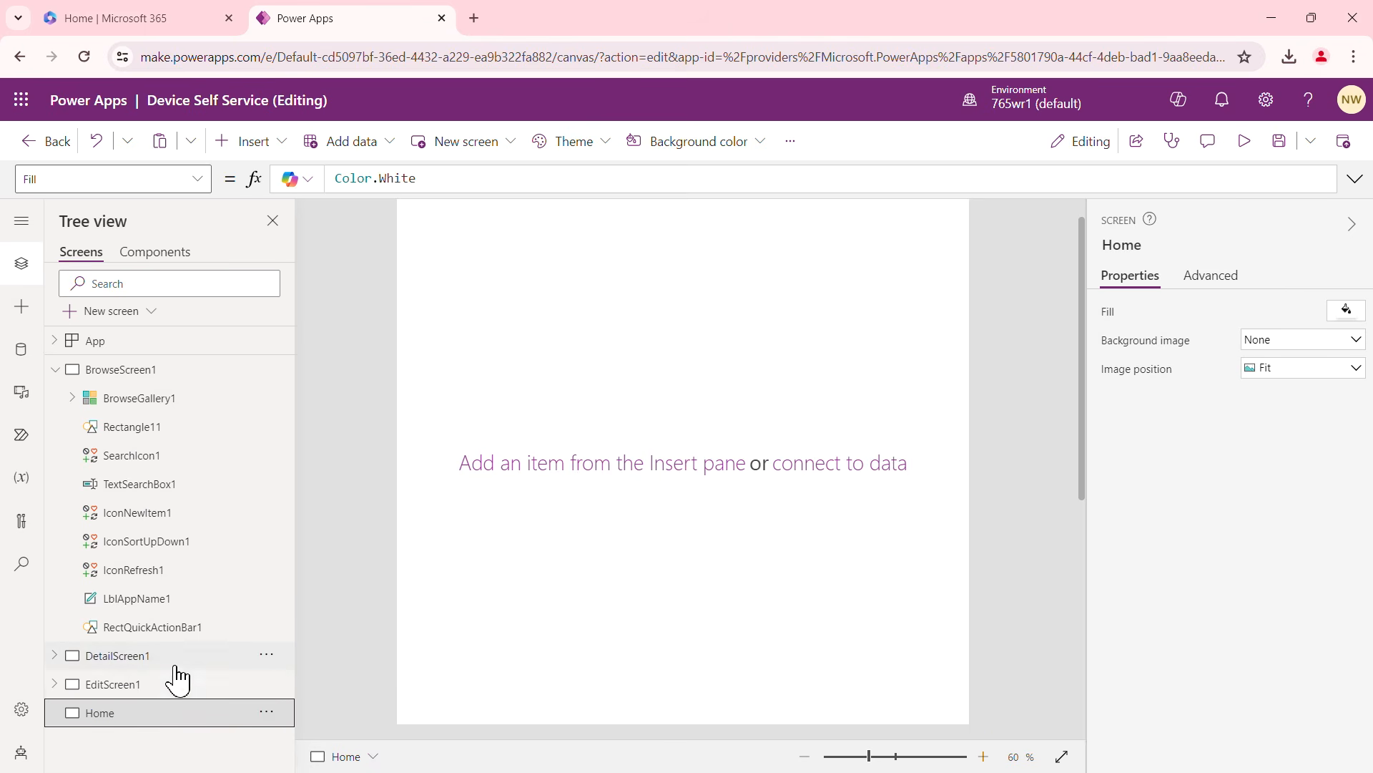
left_click(268, 712)
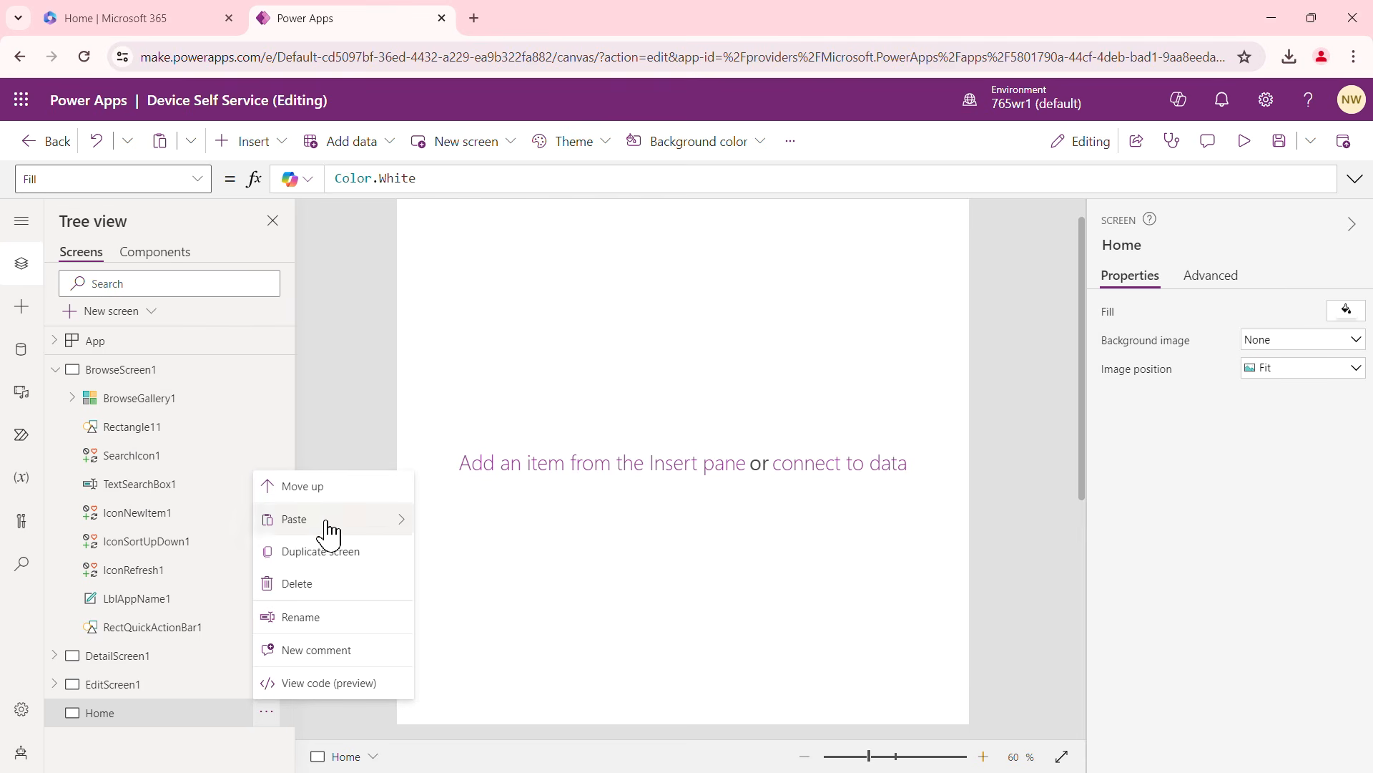
left_click(329, 493)
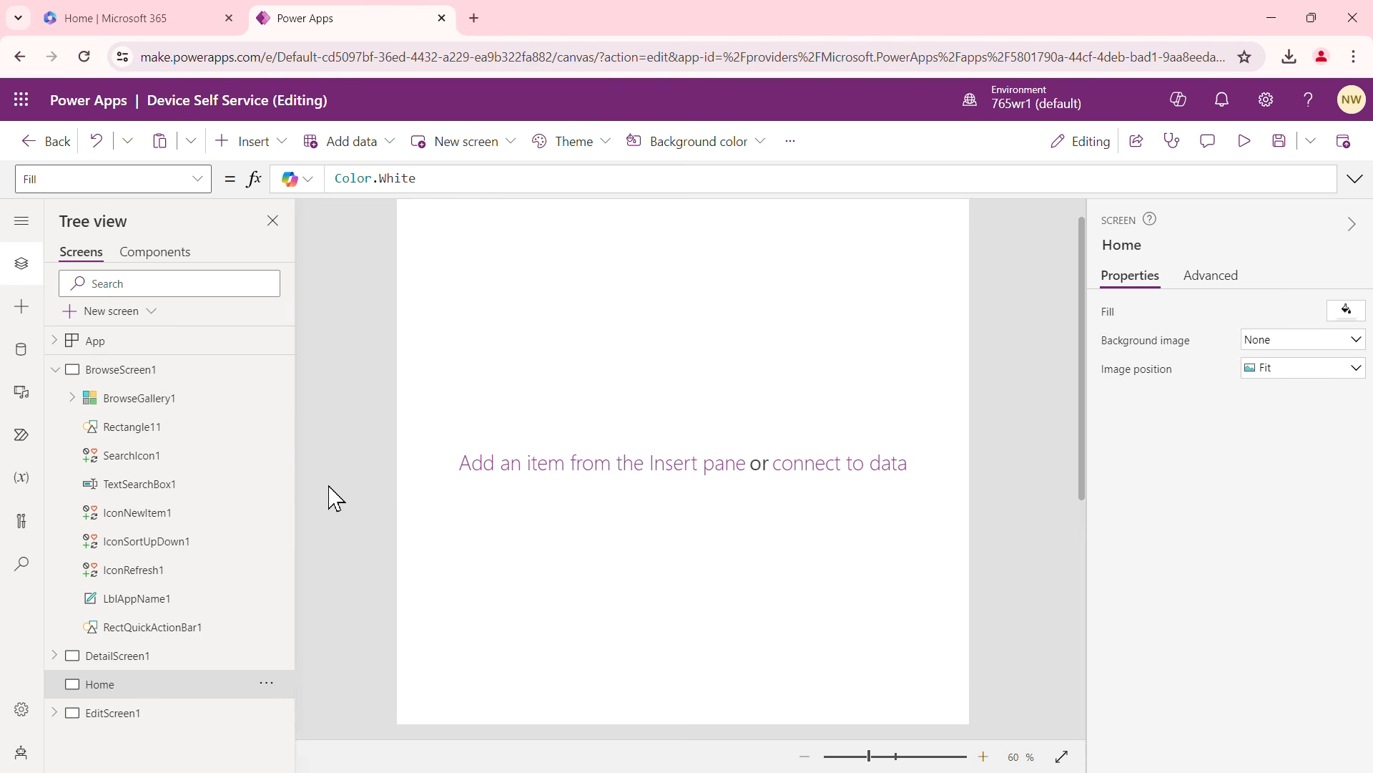
left_click(265, 683)
left_click(315, 429)
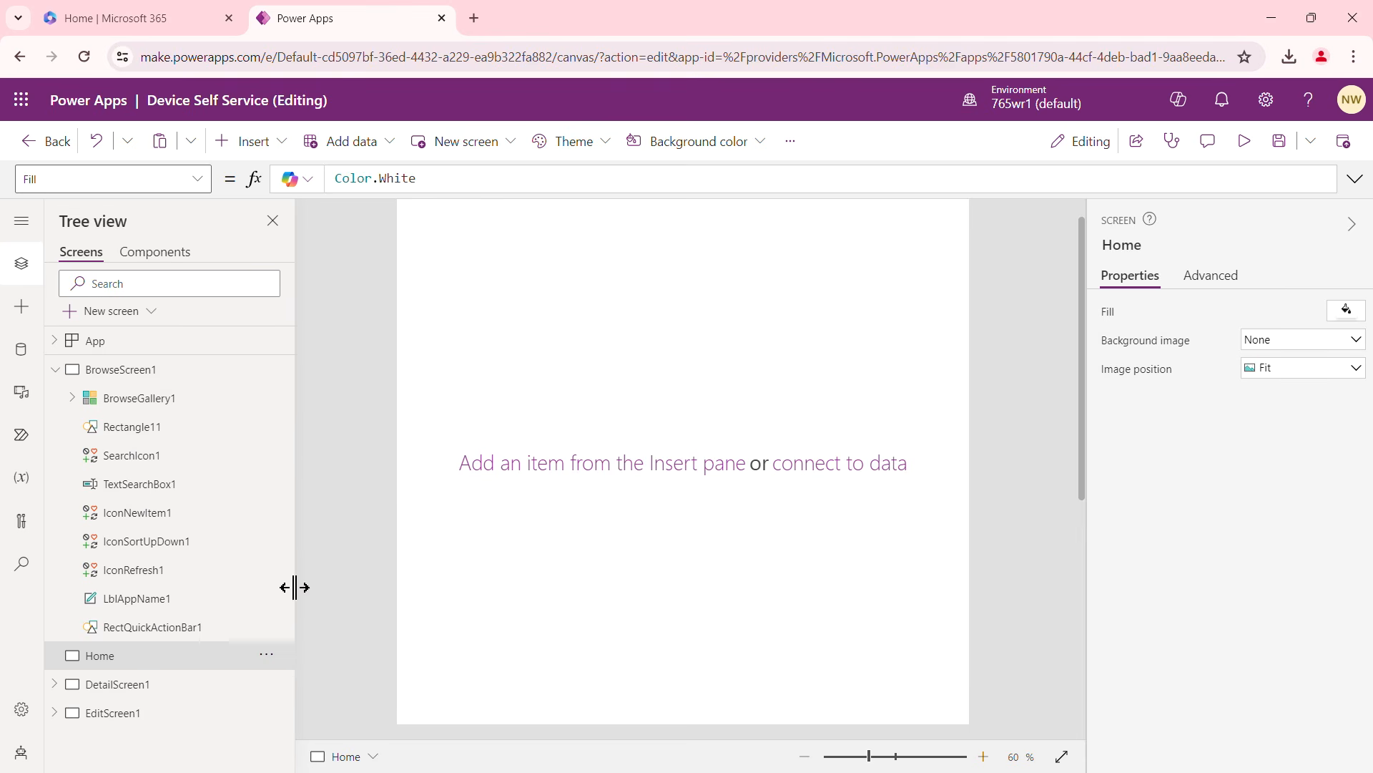
left_click(266, 657)
left_click(336, 395)
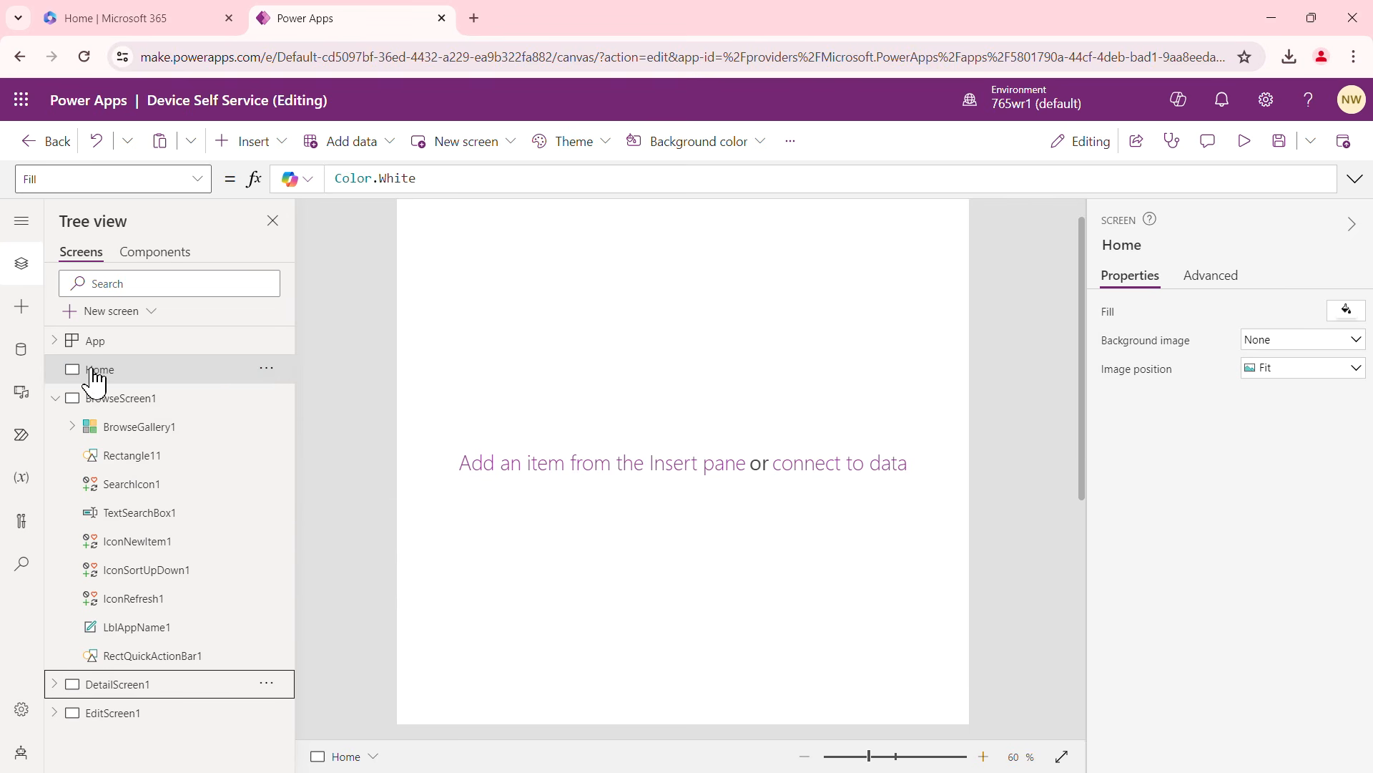
left_click(55, 398)
Insert a button on the Home screen
left_click(157, 370)
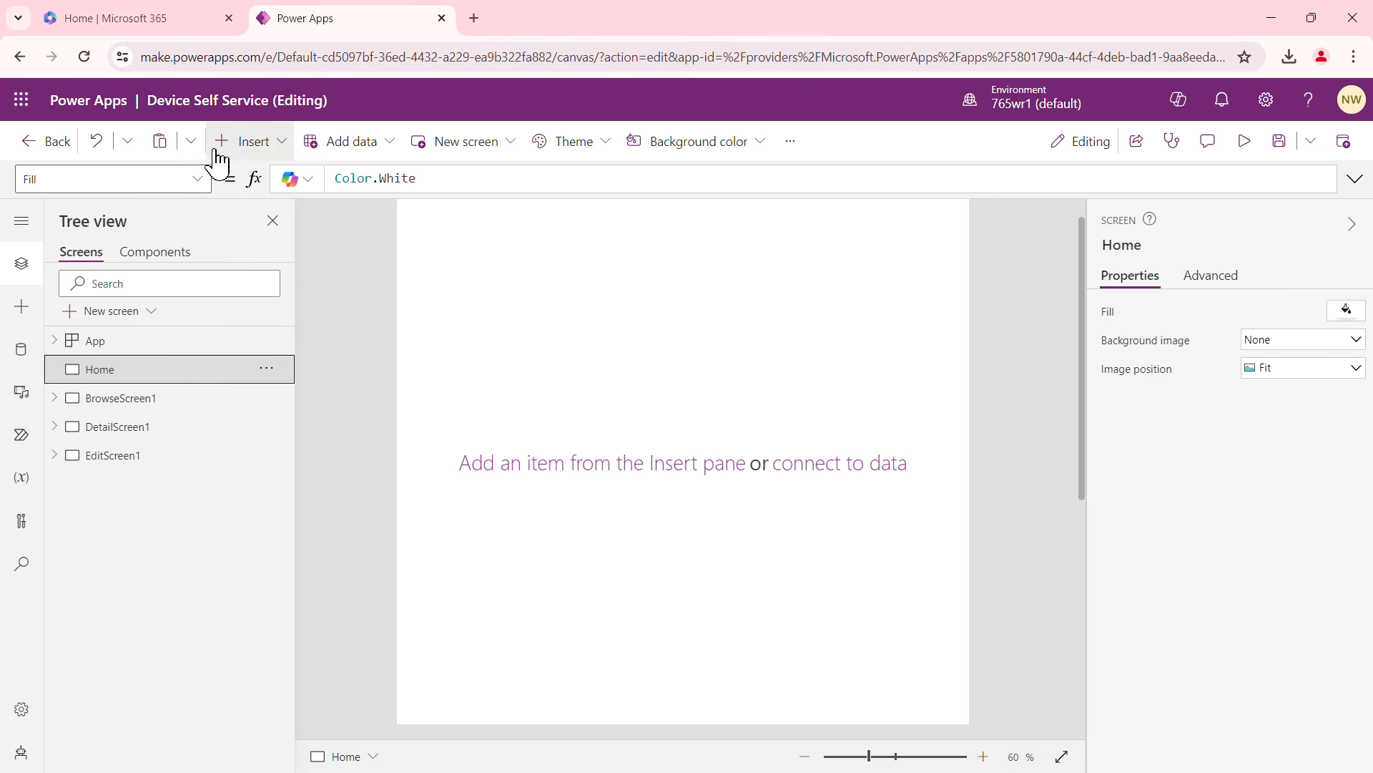
left_click(276, 152)
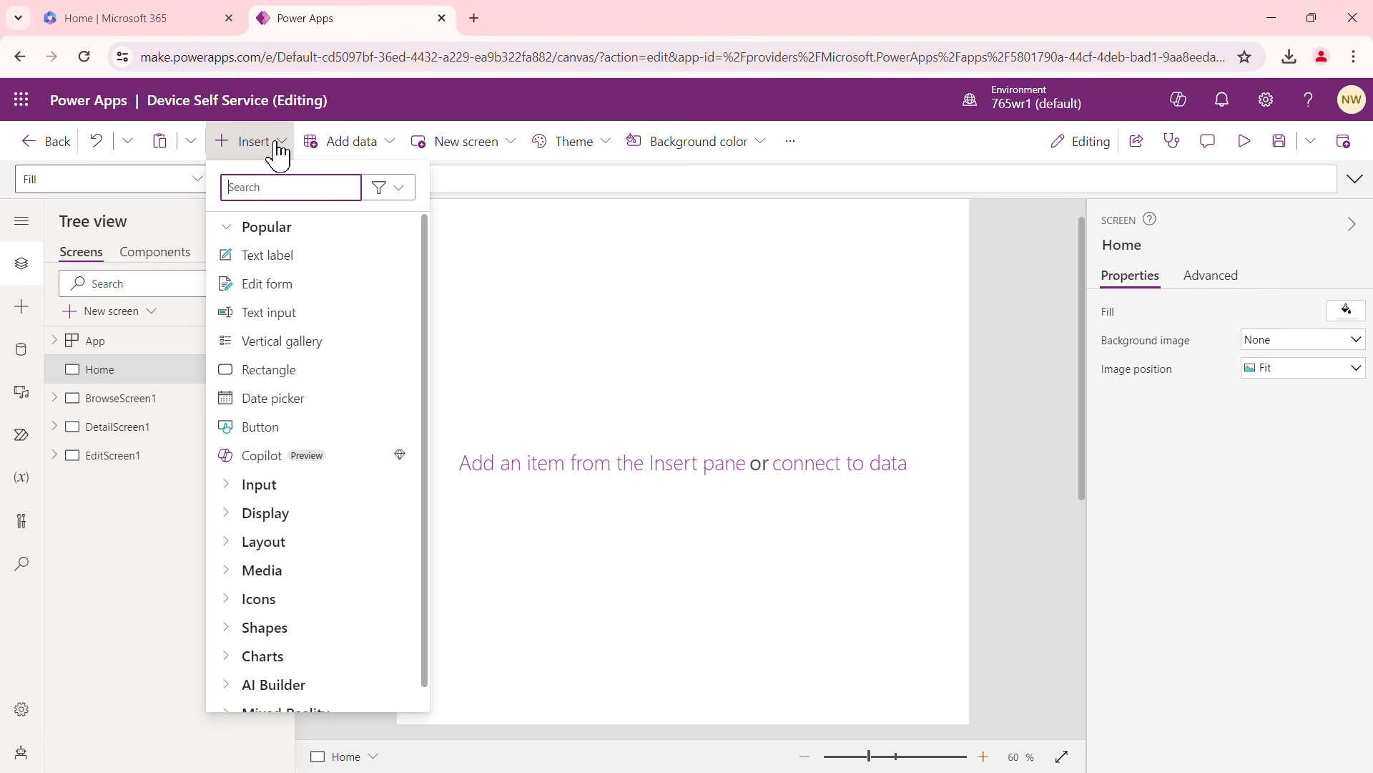
left_click(272, 428)
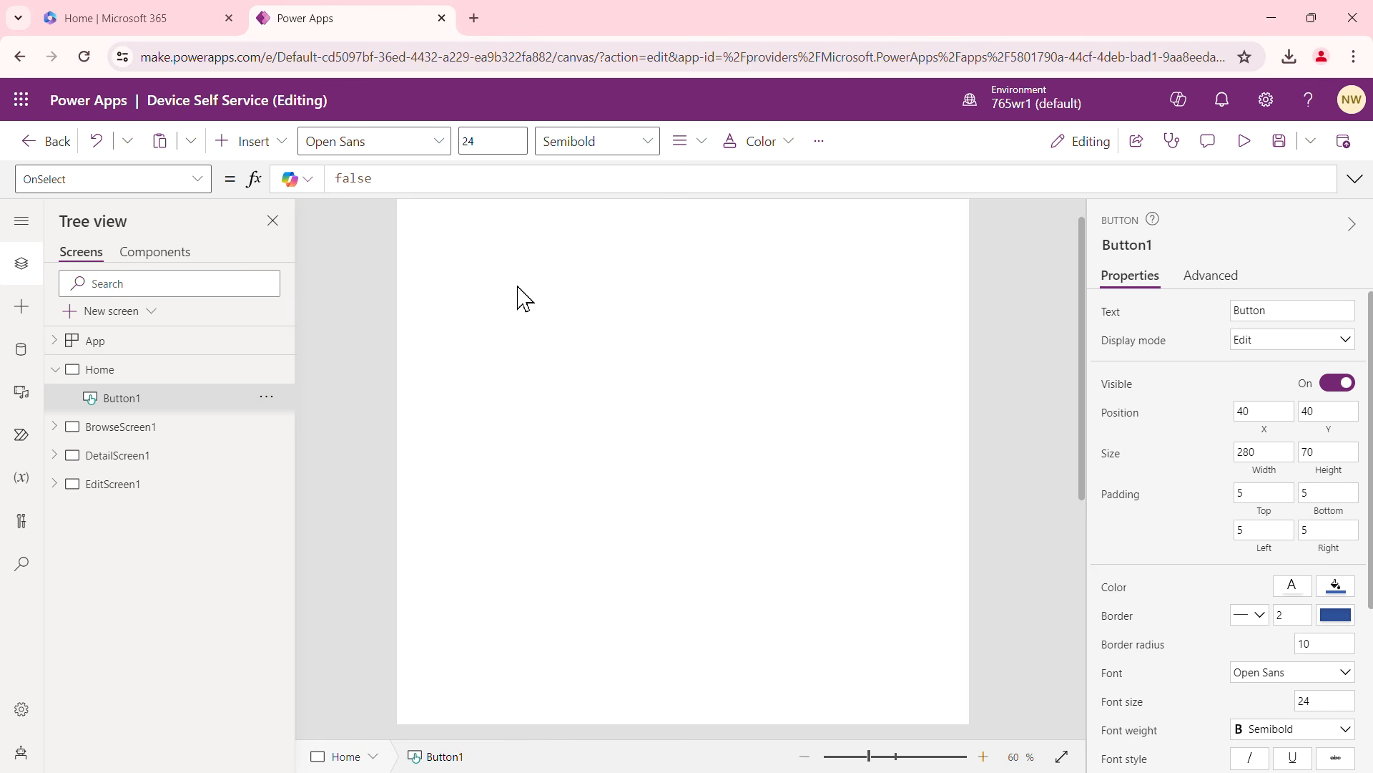
left_click(555, 308)
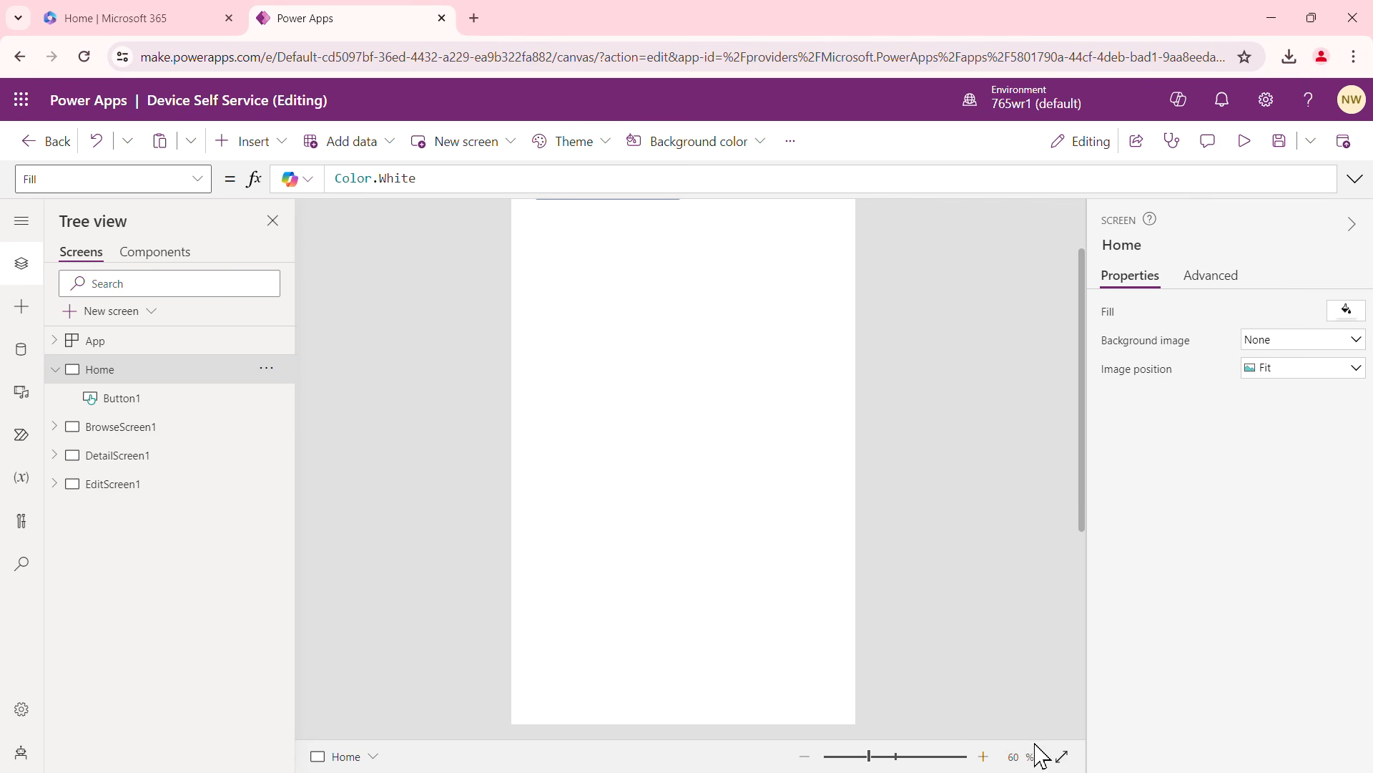
Enlarge the button to about 486 by 180 and place it in the Home screen's upper part at about X 81, Y 171
left_click(805, 756)
left_click(637, 245)
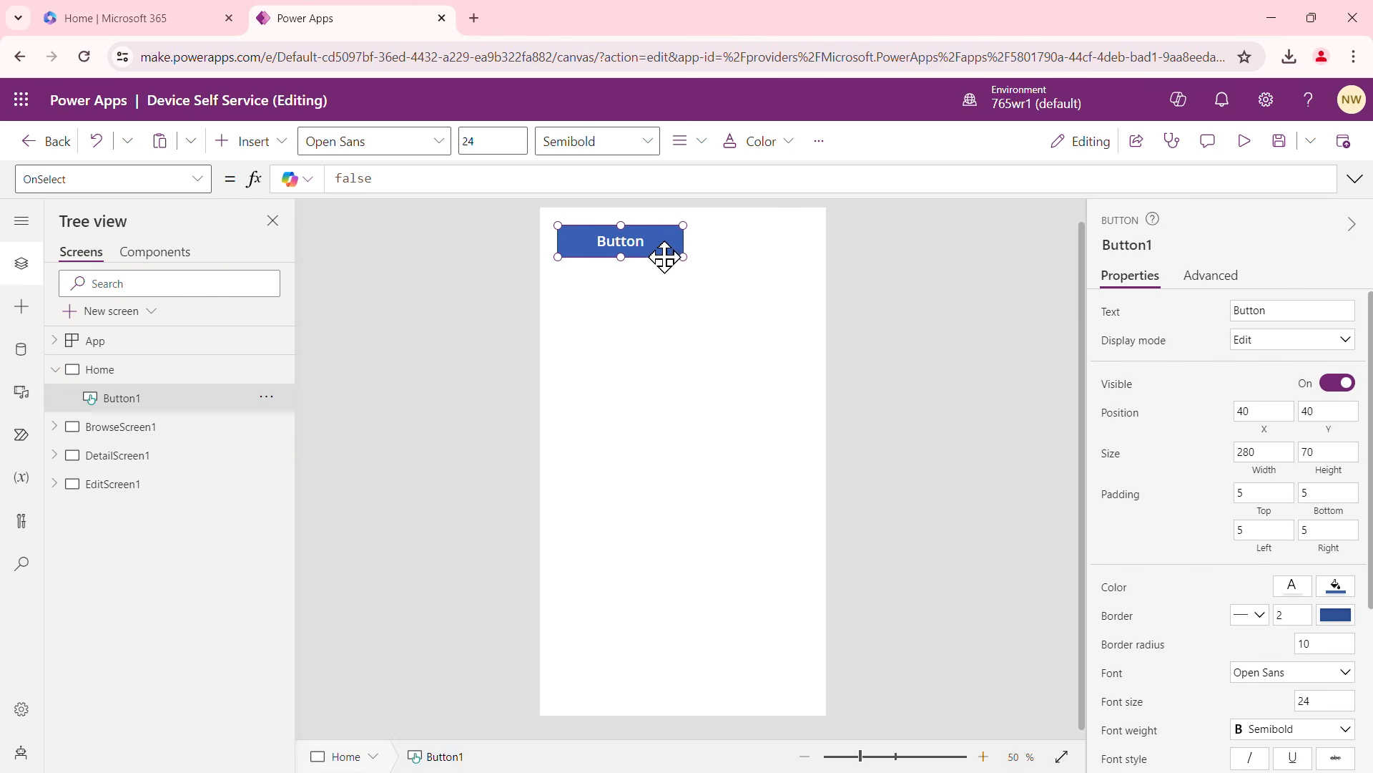
left_click_drag(653, 234, 800, 363)
left_click_drag(604, 368, 595, 367)
left_click_drag(709, 294, 706, 288)
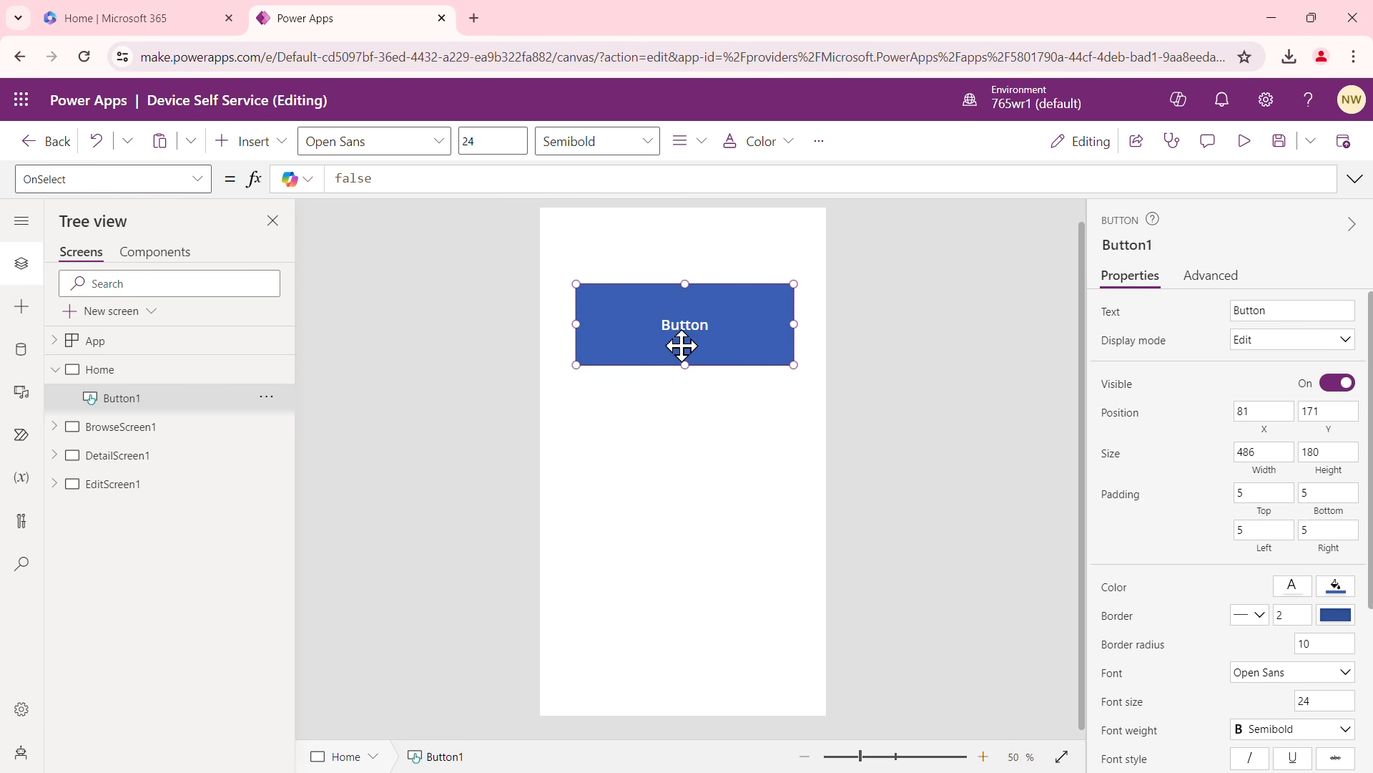
Duplicate the Home screen's button and place the copy directly below the original at about X 81, Y 419
left_click(656, 361)
right_click(655, 358)
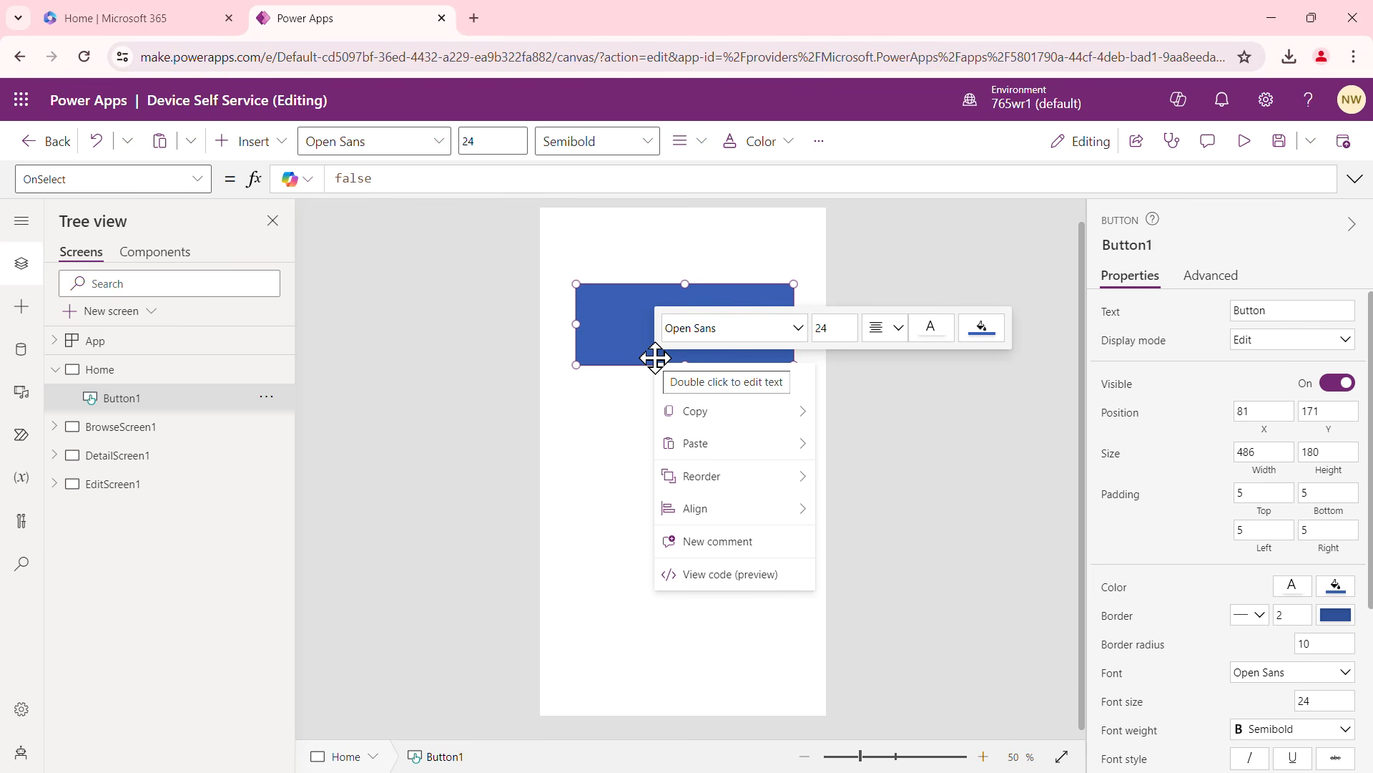
mouse_move(801, 422)
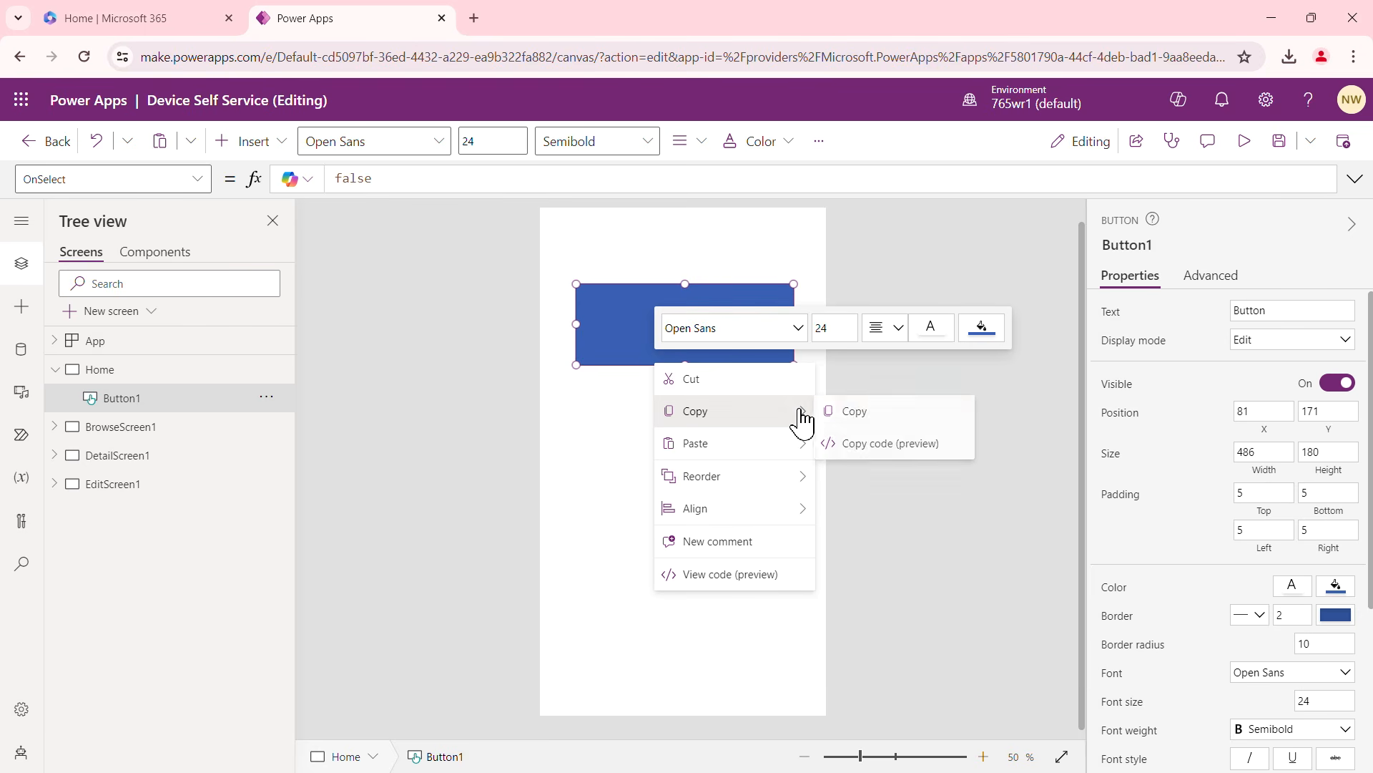
left_click(868, 414)
right_click(674, 499)
mouse_move(790, 515)
left_click(846, 516)
left_click_drag(729, 358, 720, 460)
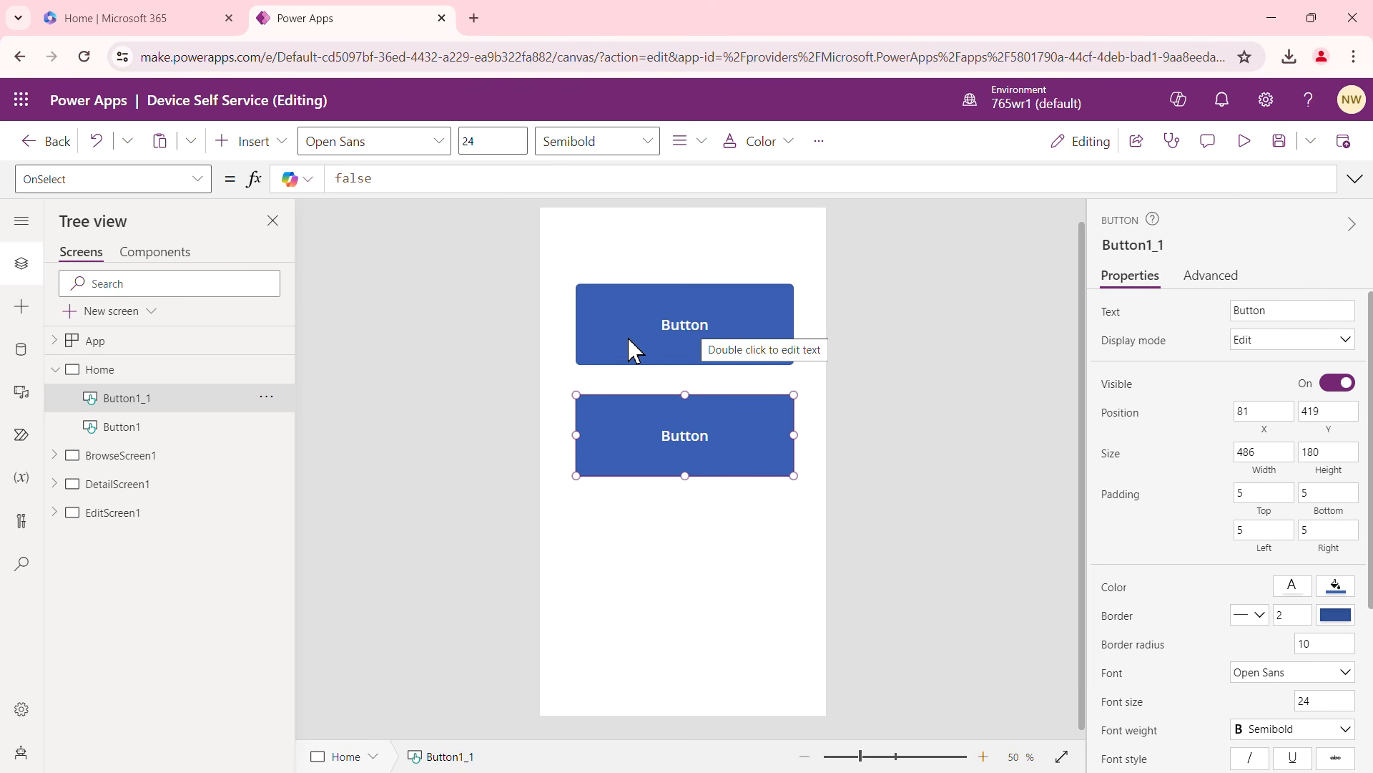
Change the upper button's text to Browse
left_click(686, 336)
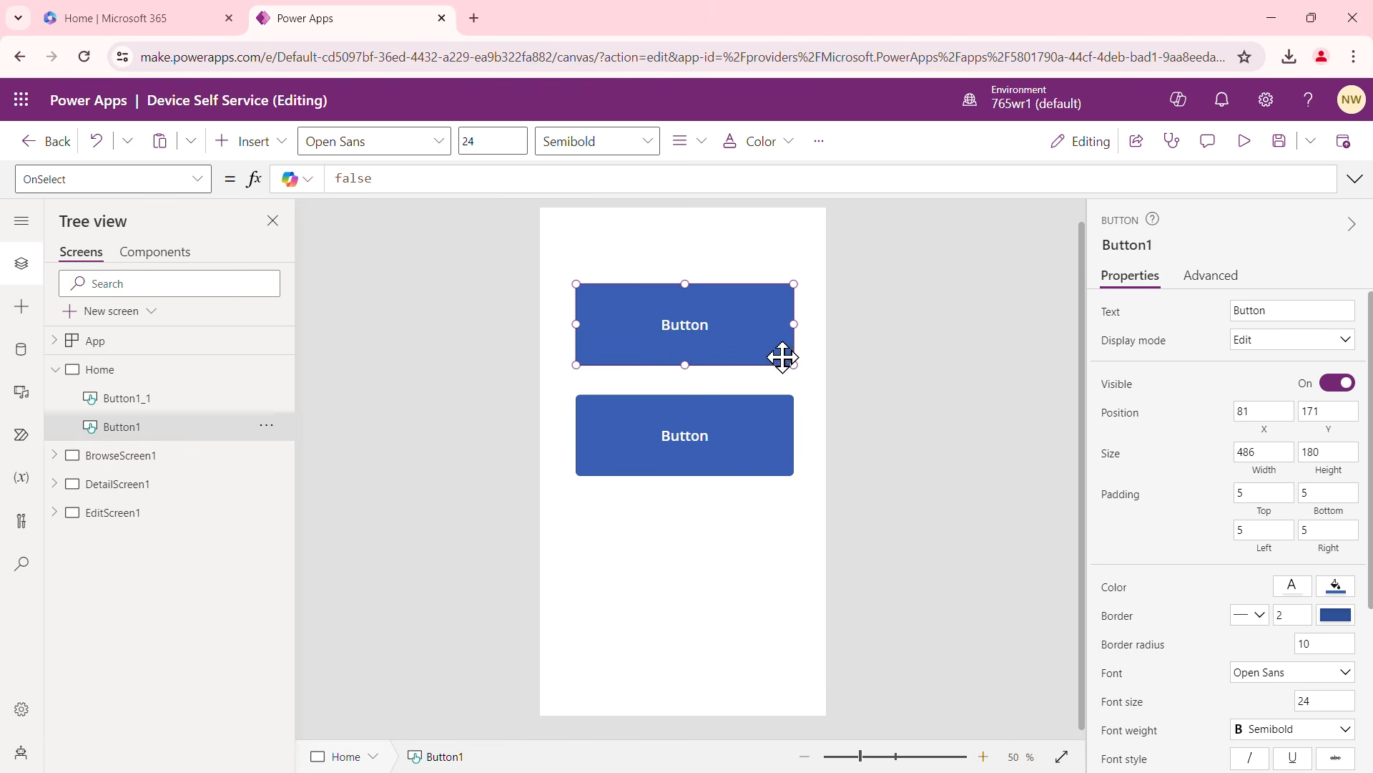
double_click(687, 327)
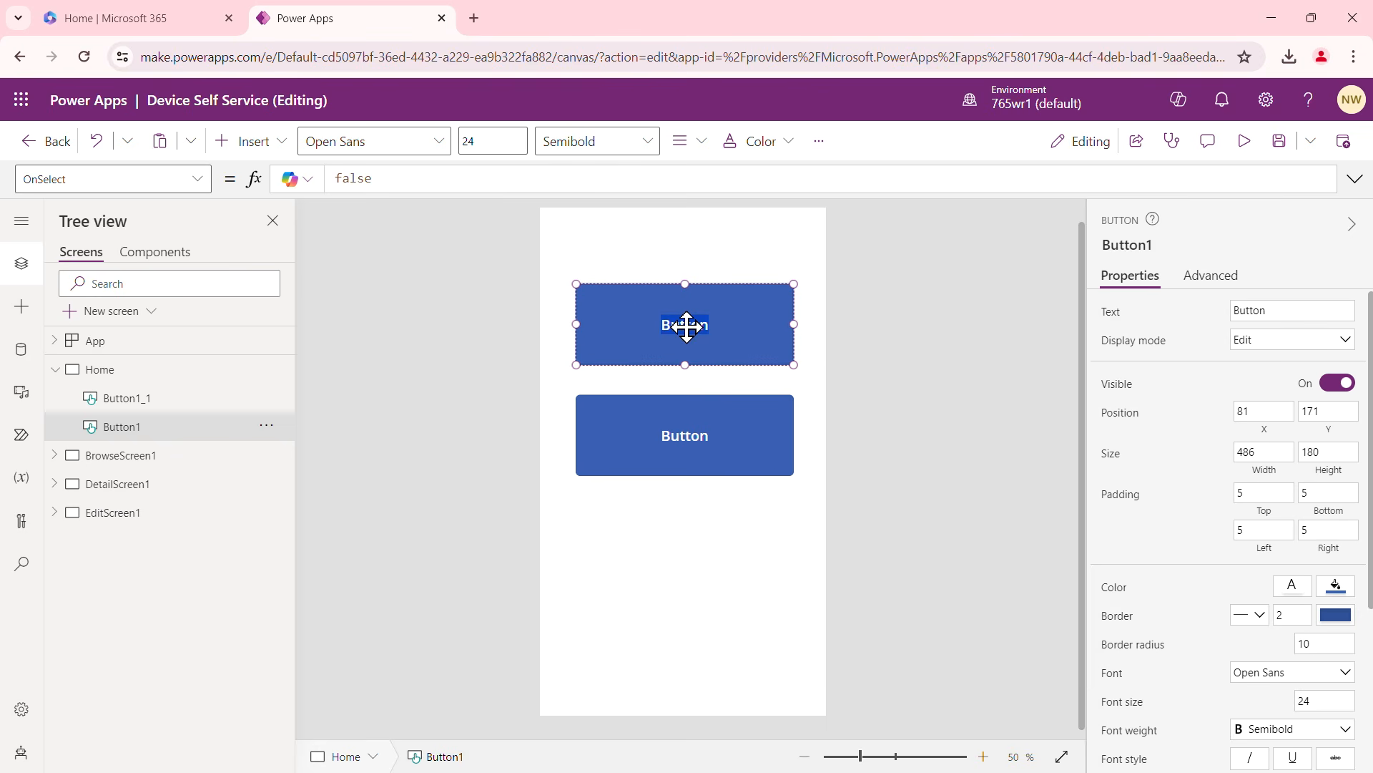
key("BackSpace")
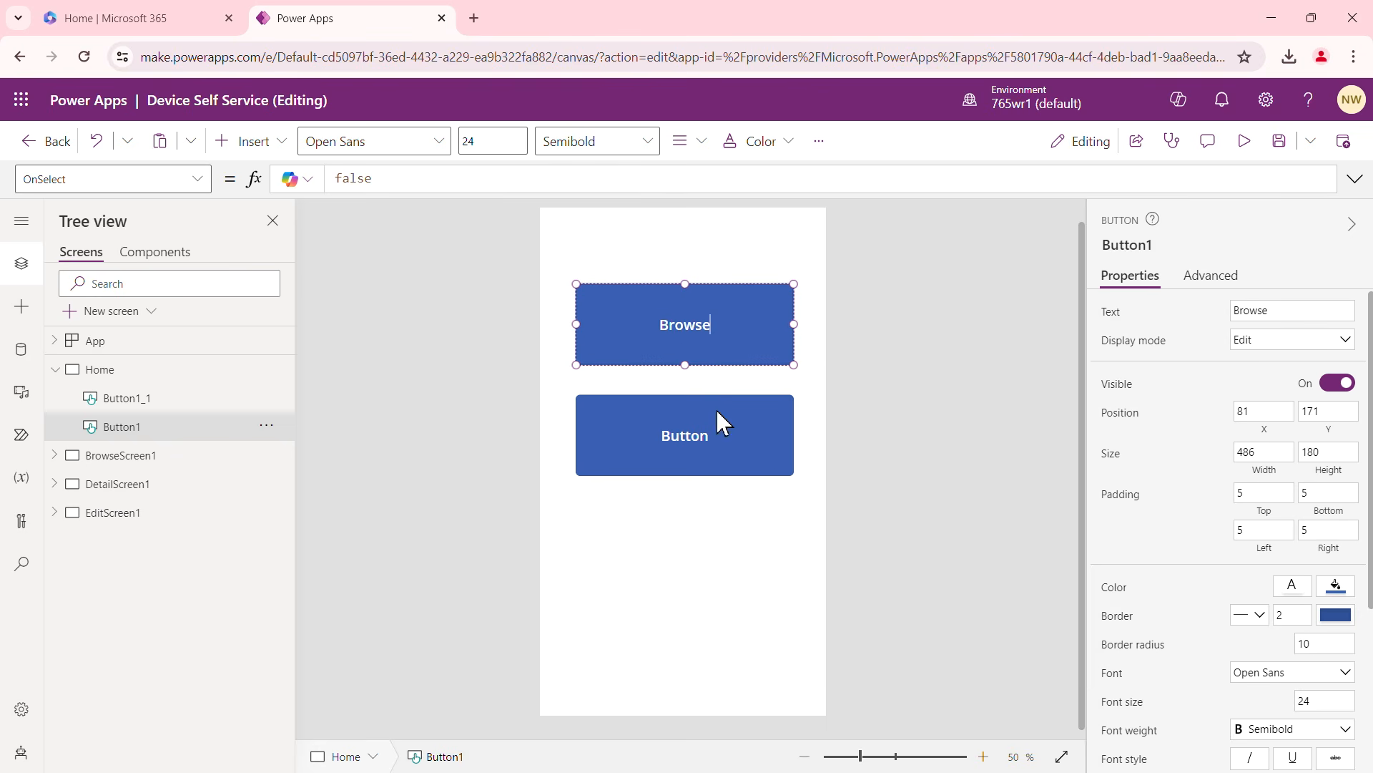
Change the lower button's text to Help
left_click(689, 437)
left_click(694, 443)
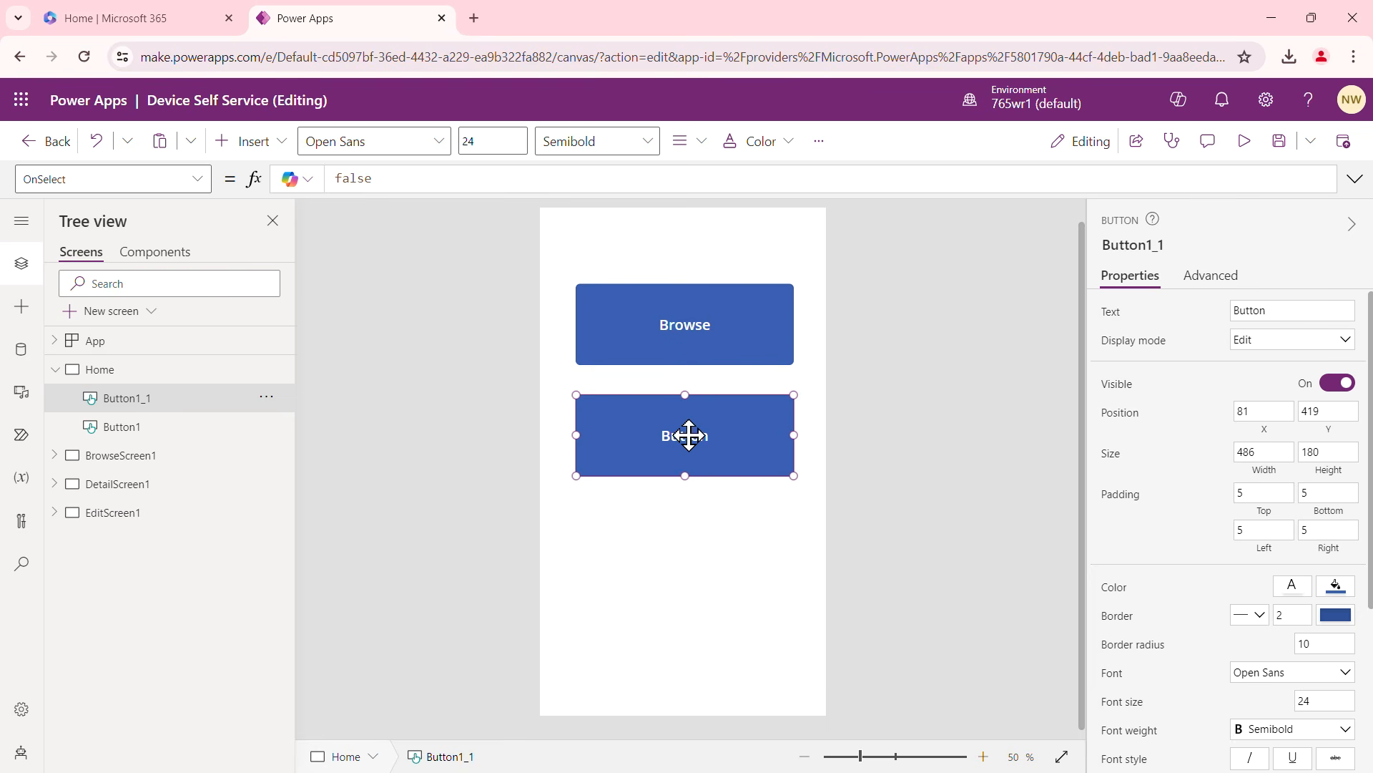
left_click(685, 436)
key("BackSpace")
type("Help")
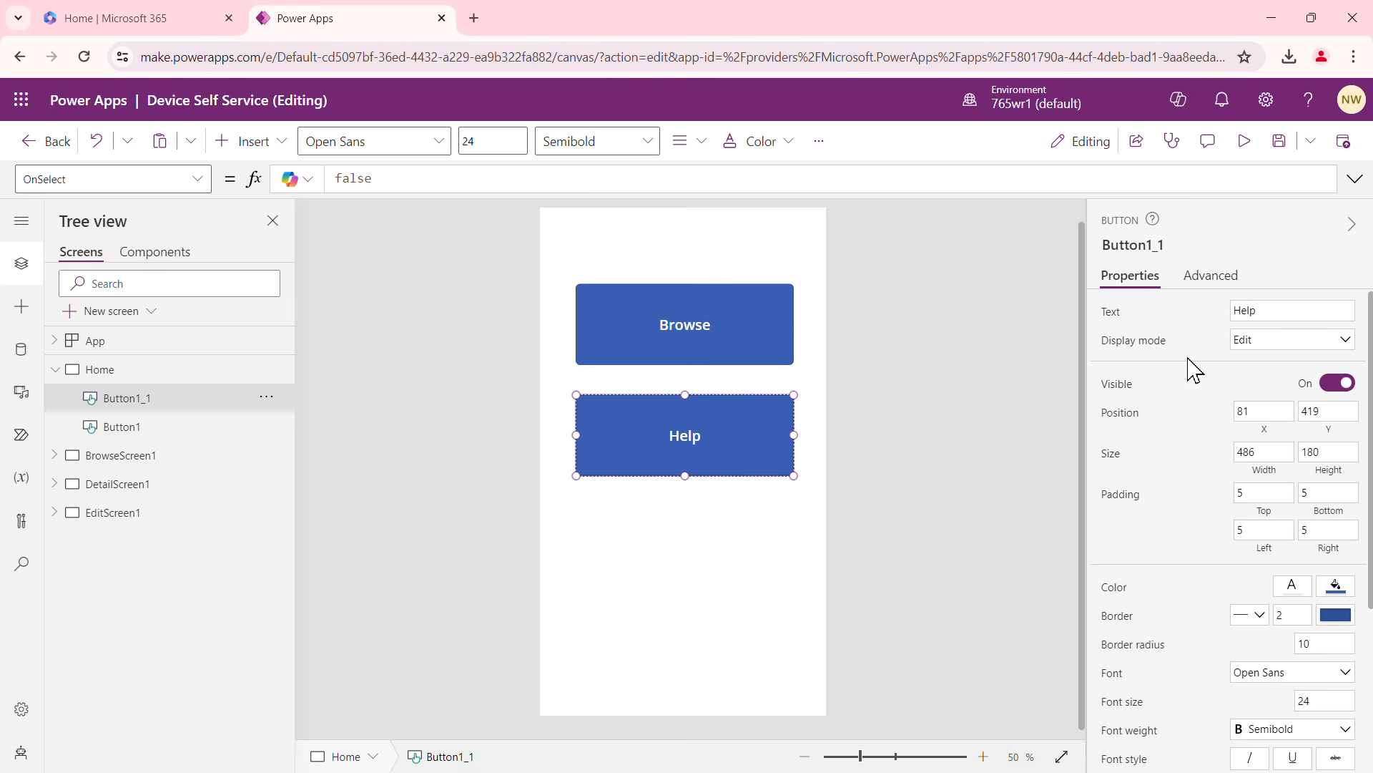
left_click(923, 362)
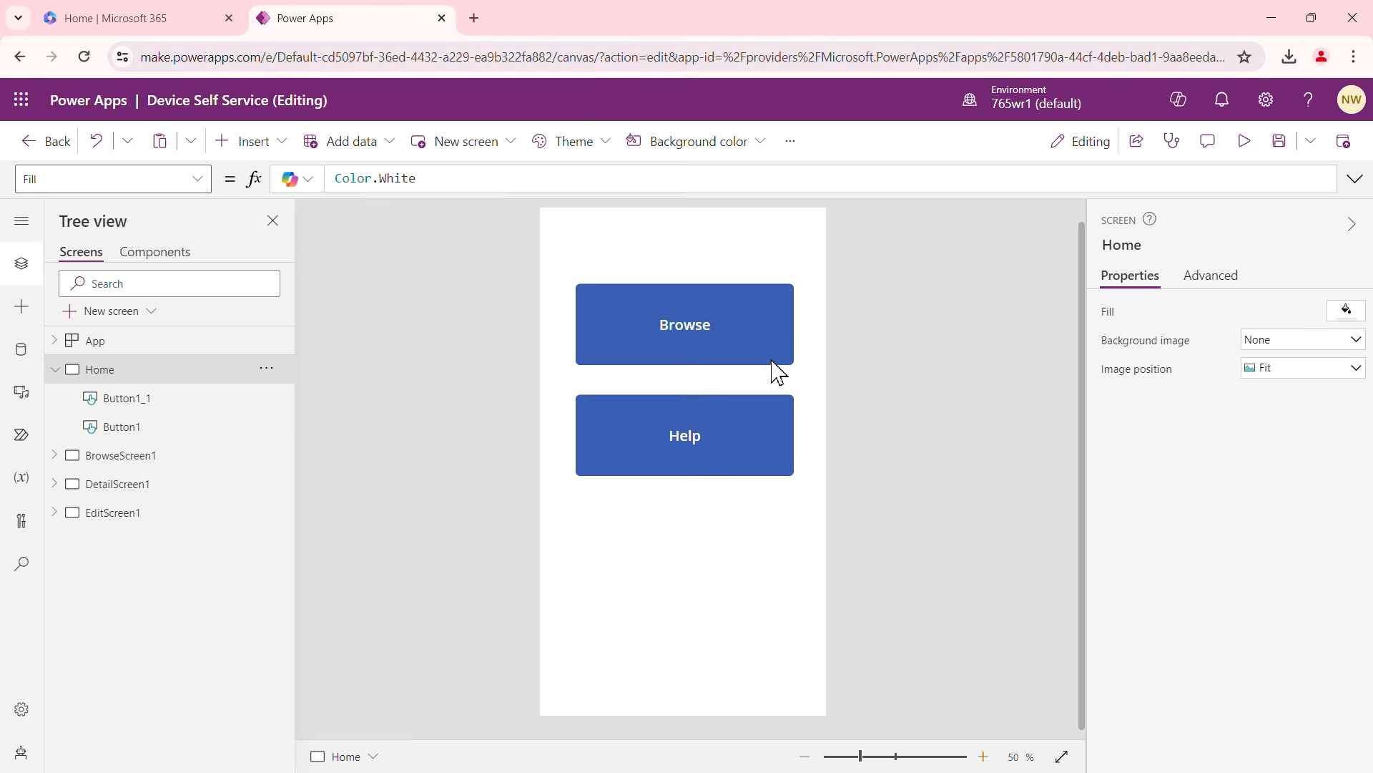
Set the Browse button's OnSelect formula to Navigate(BrowseScreen1)
left_click(733, 423)
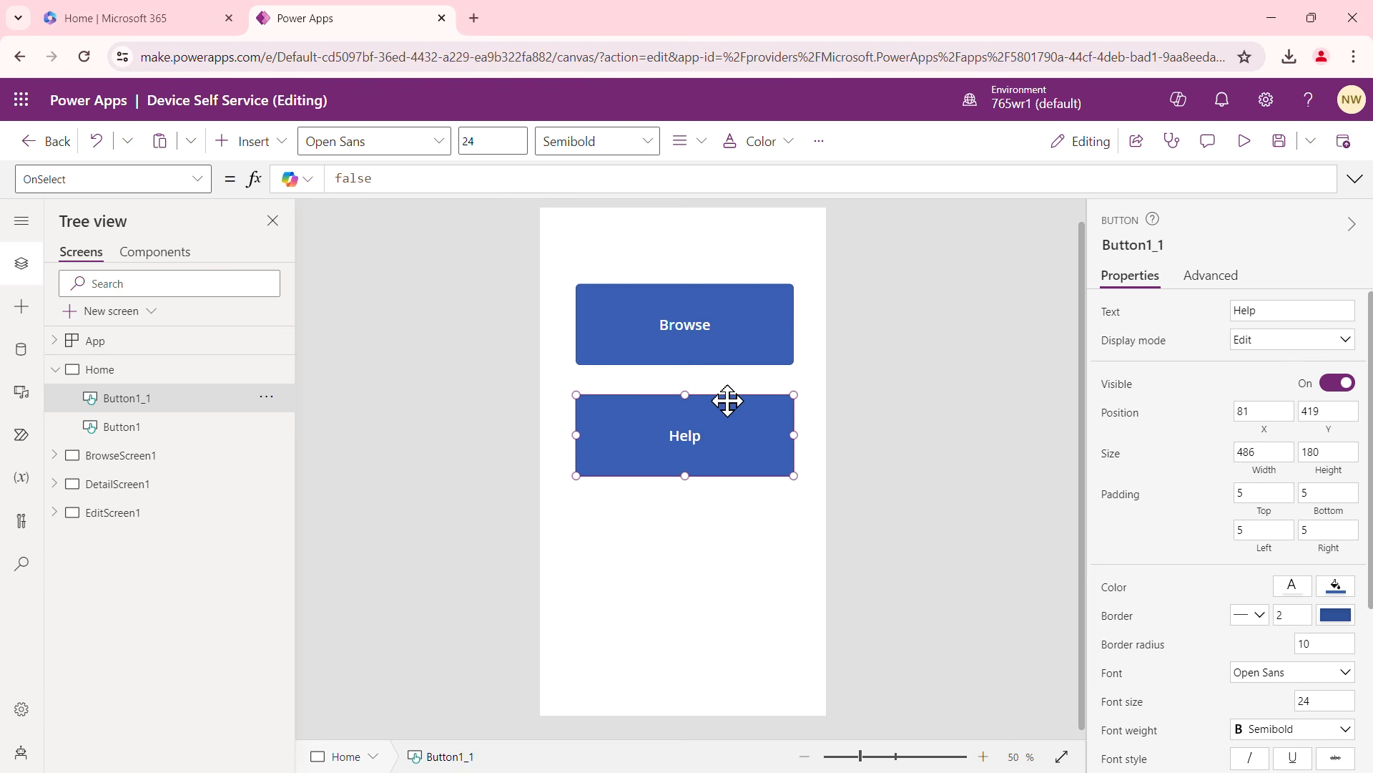
left_click(705, 286)
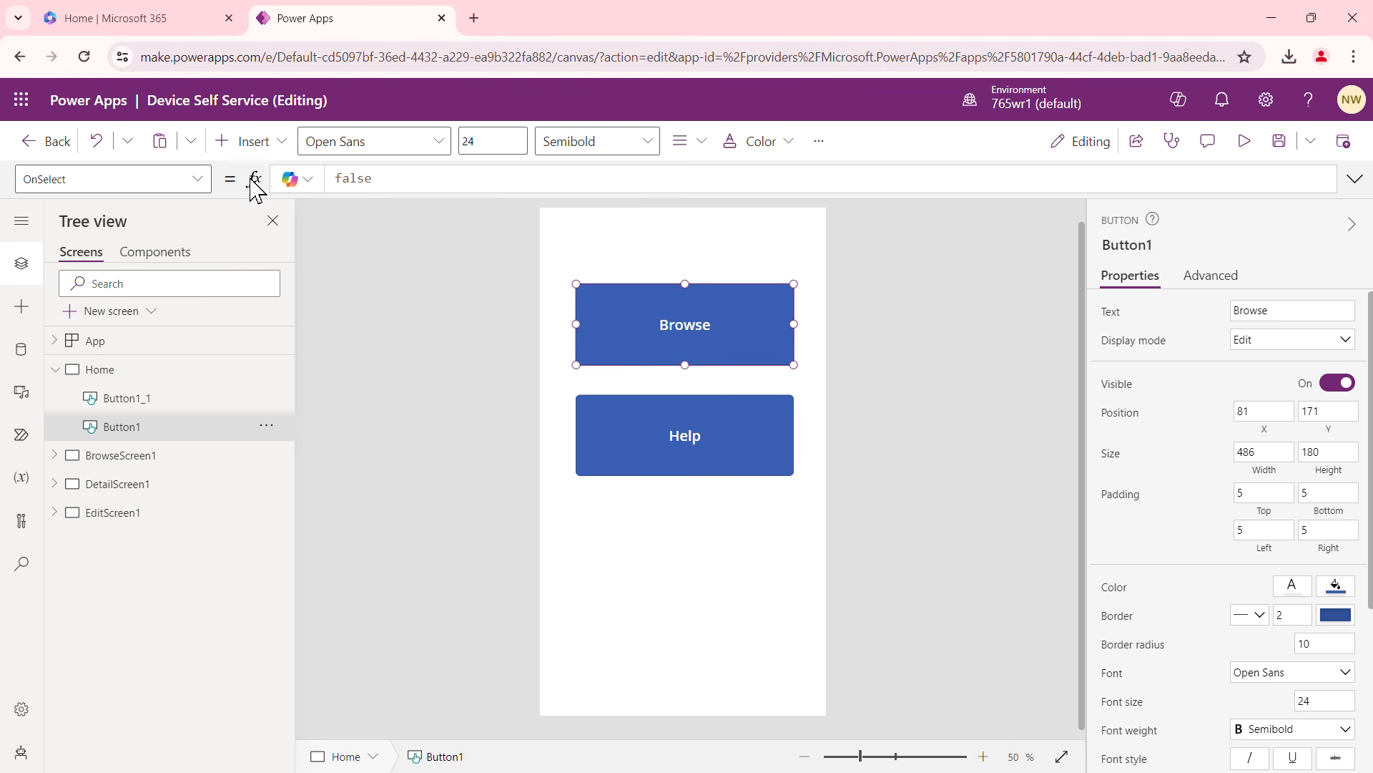
double_click(372, 178)
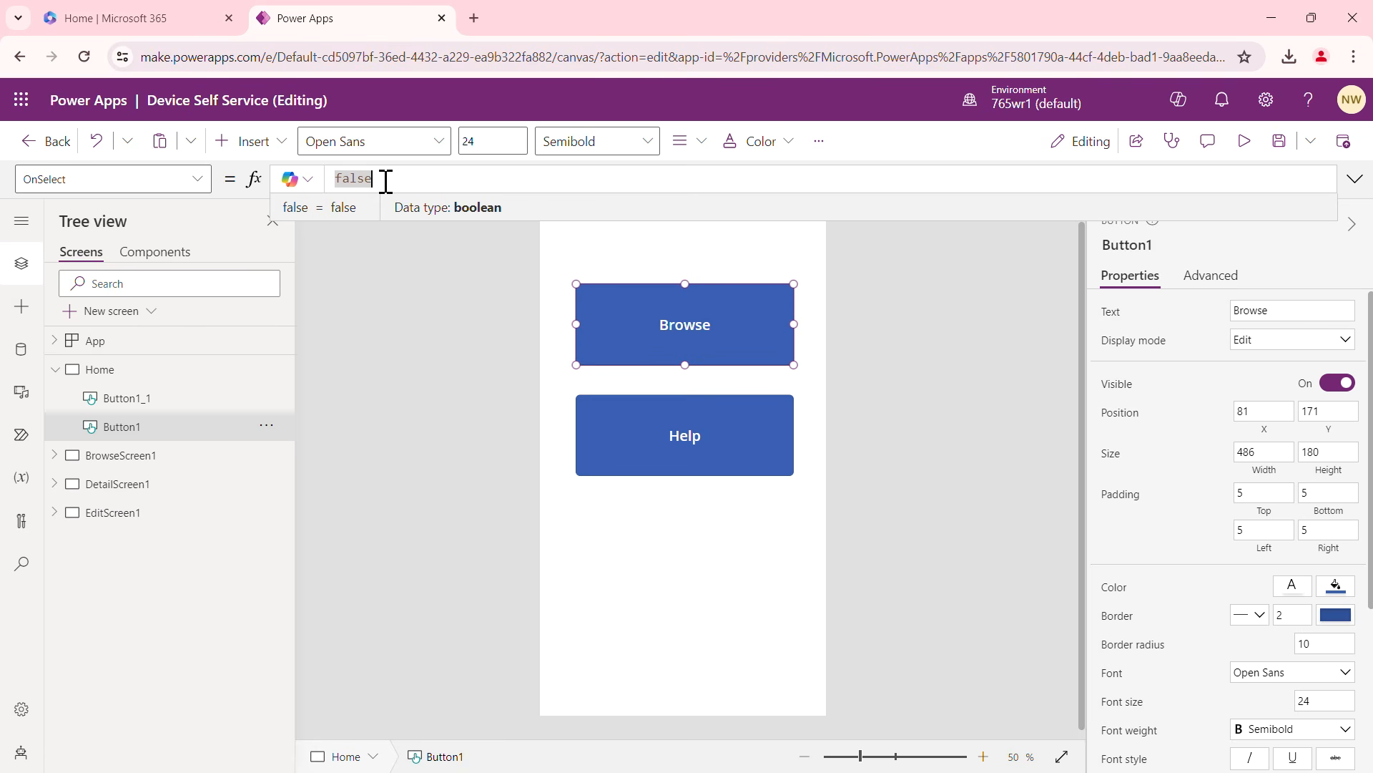
type("Na")
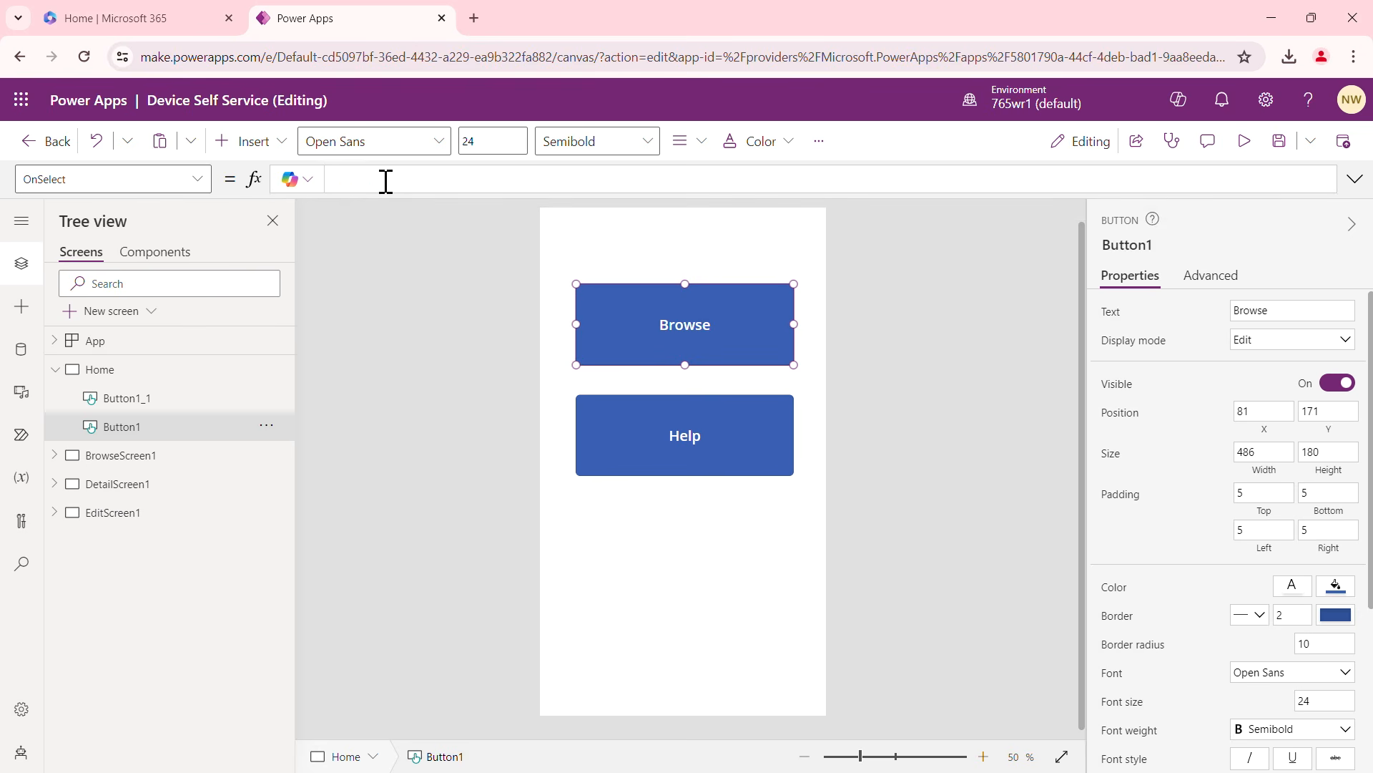
type("avigate")
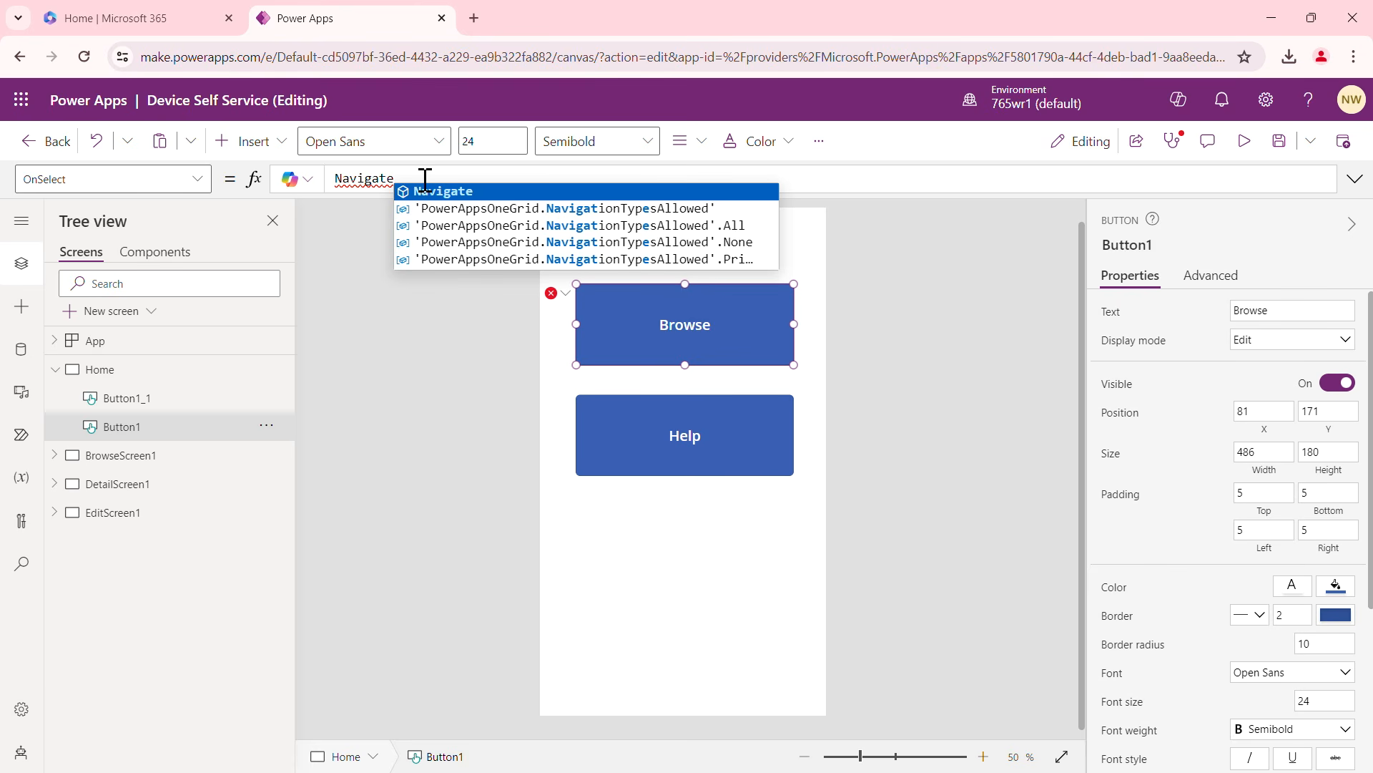
type("(")
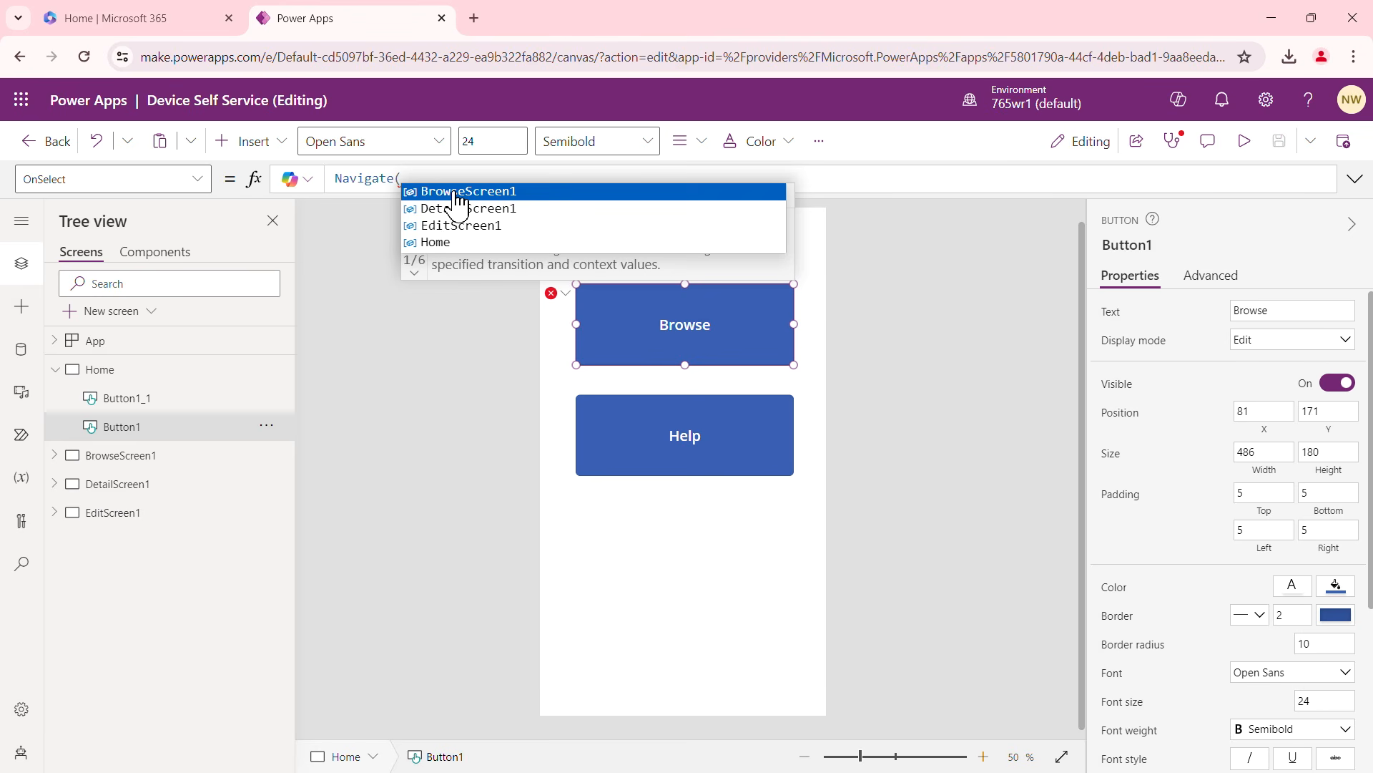
left_click(455, 192)
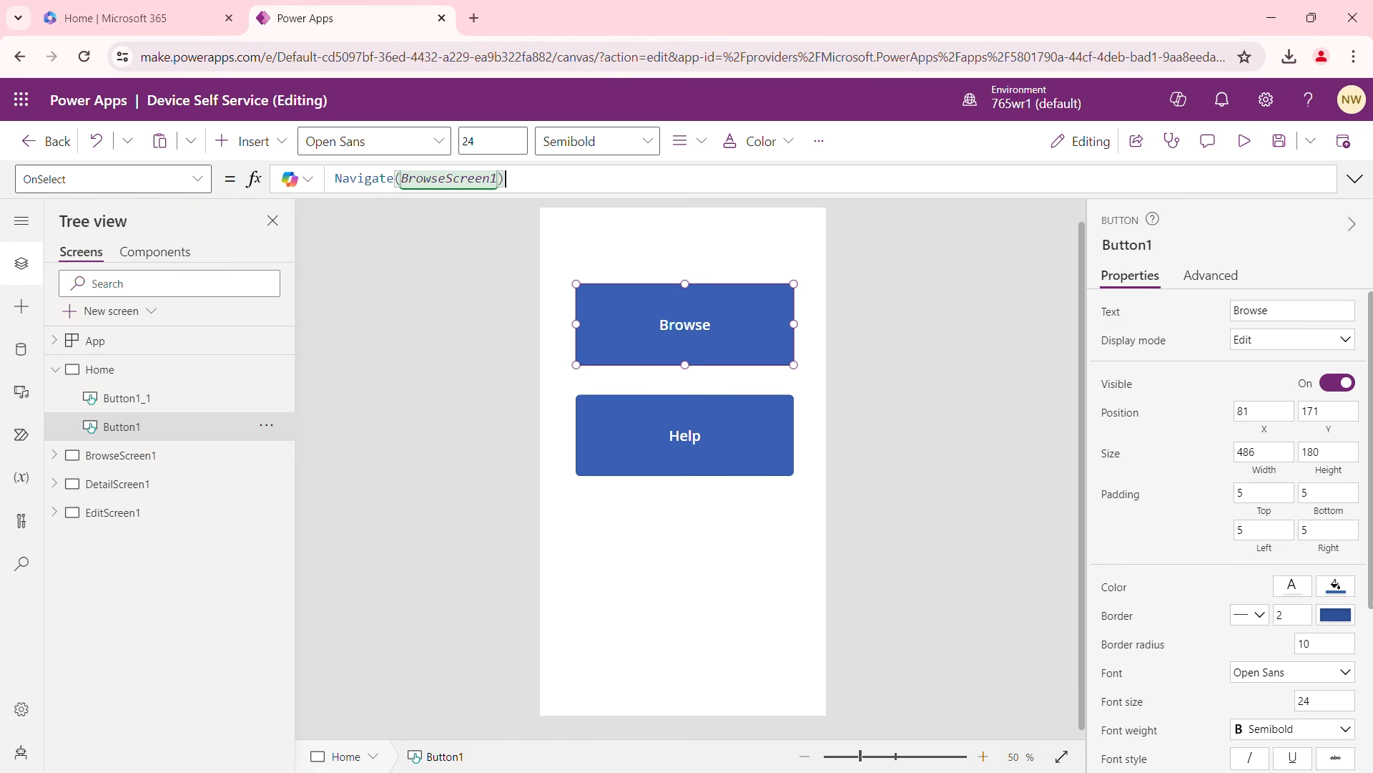
left_click(923, 328)
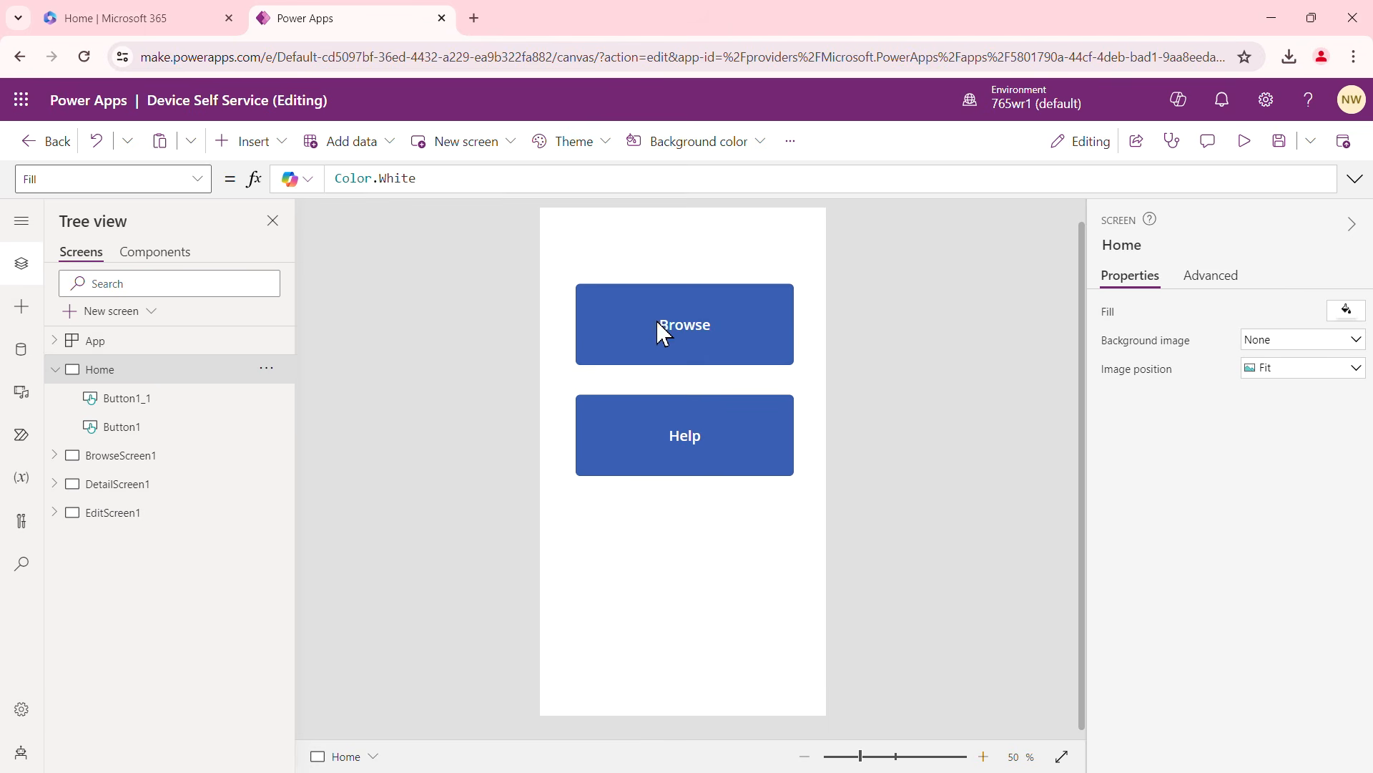
Preview the app from the Home screen, test the Browse button's navigation, and return to editing the Home screen
left_click(733, 312)
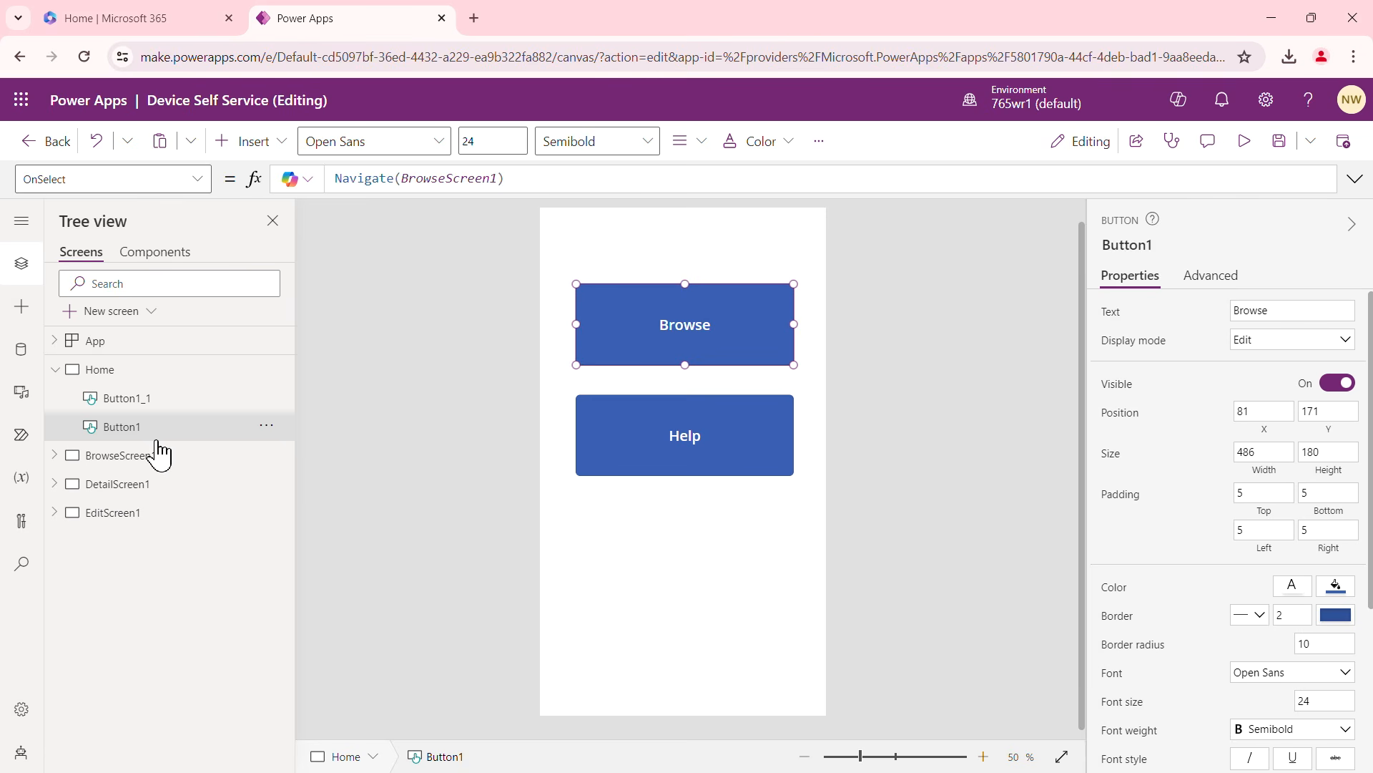
left_click(949, 308)
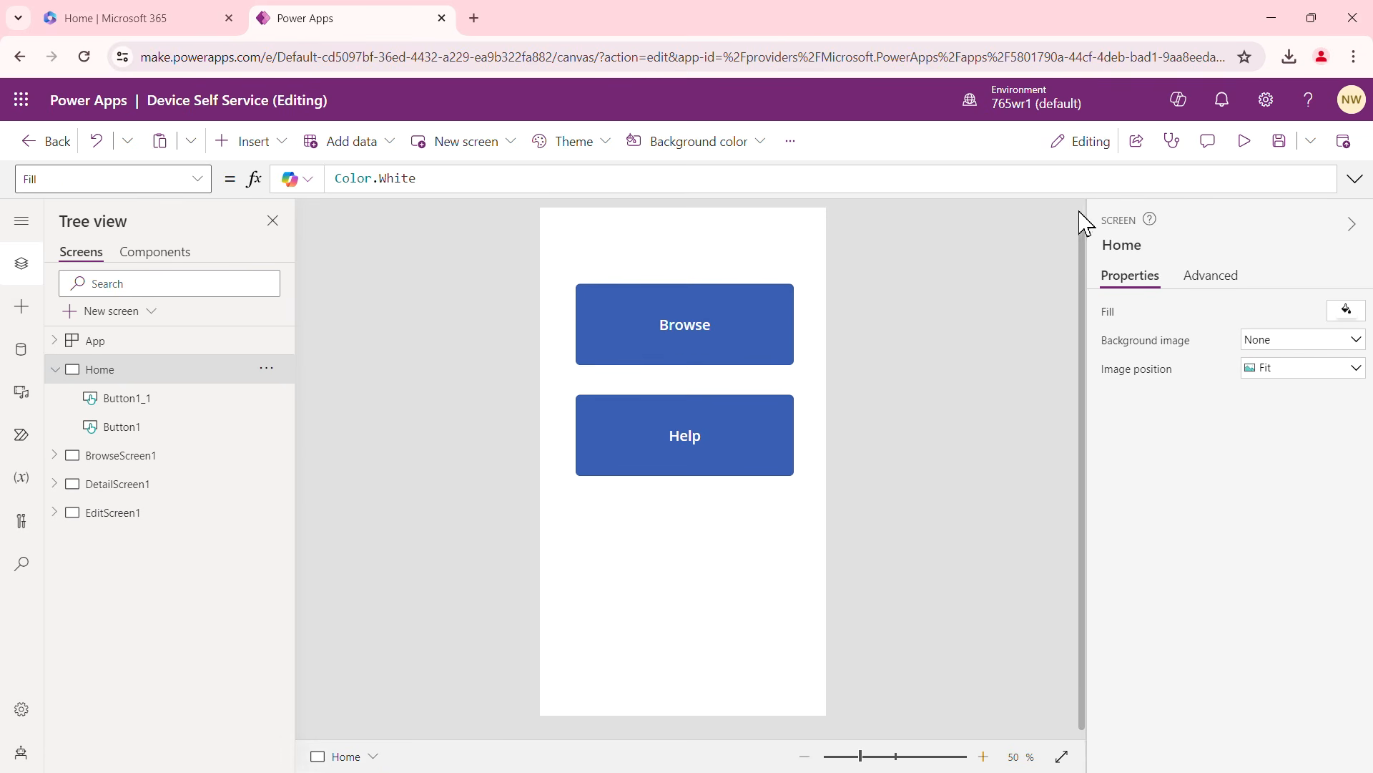
left_click(1245, 141)
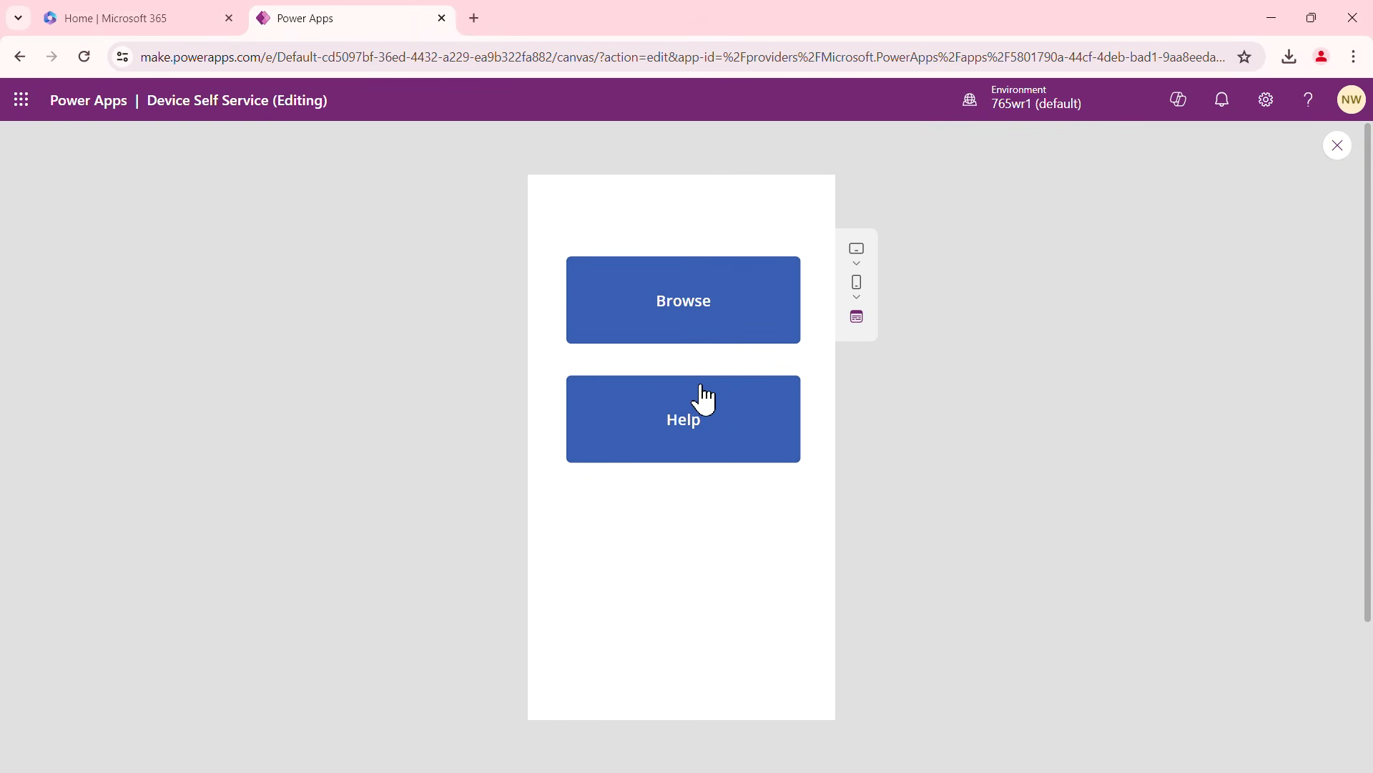
left_click(707, 334)
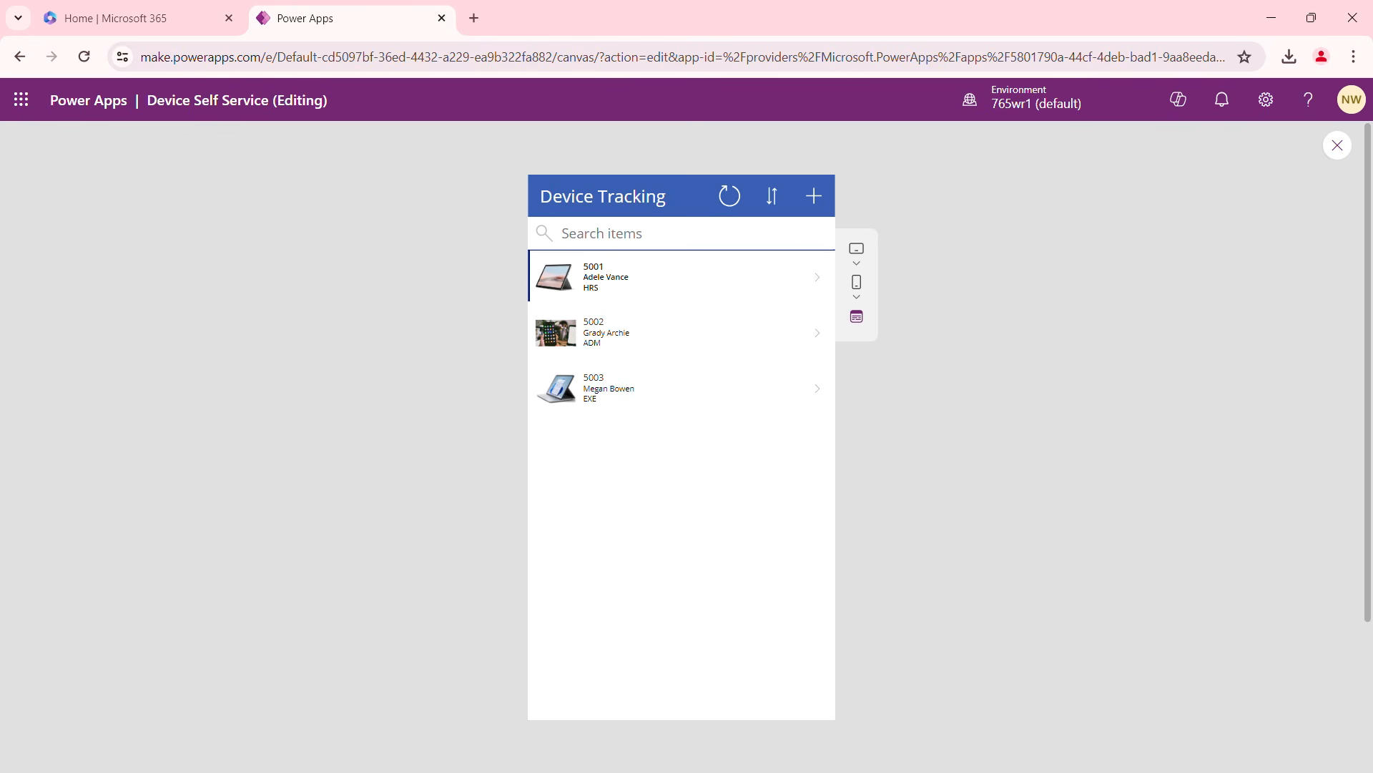
key("Escape")
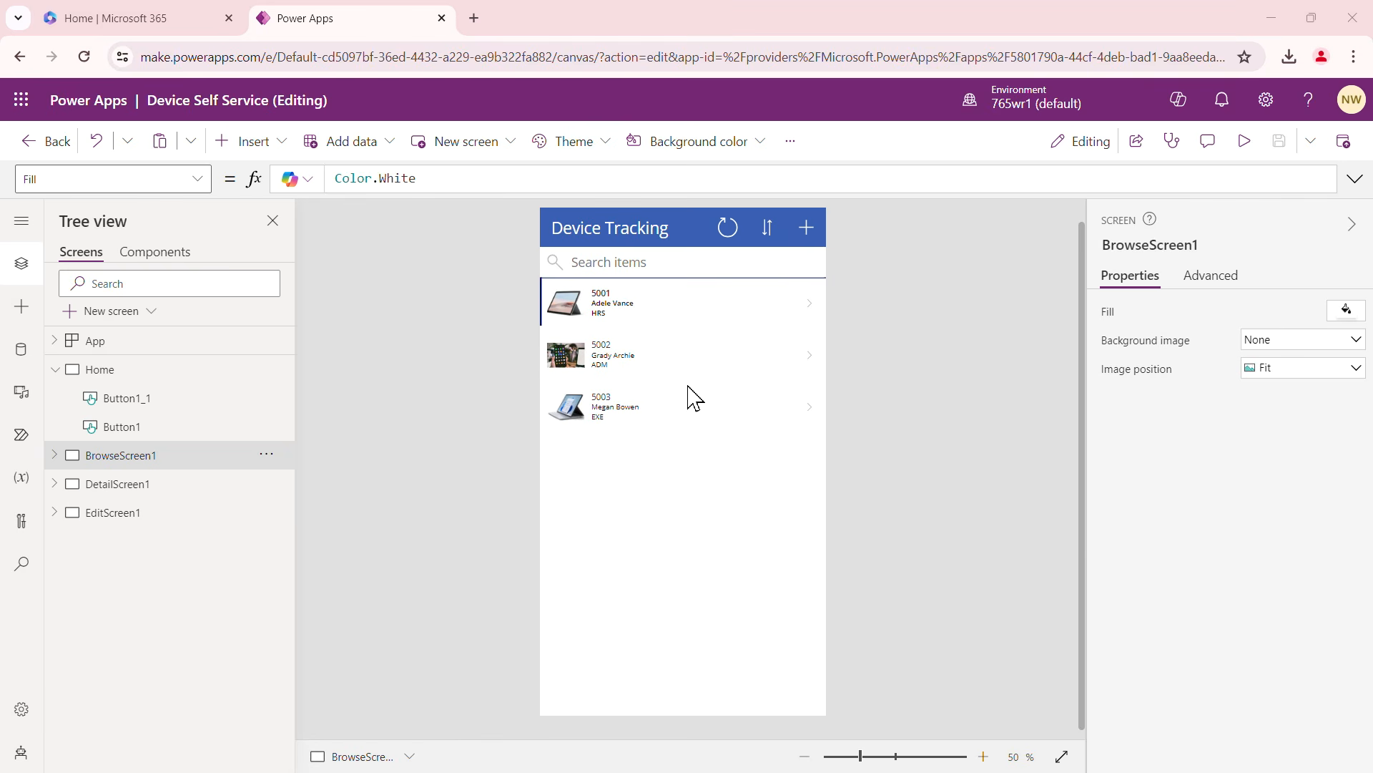
left_click(115, 370)
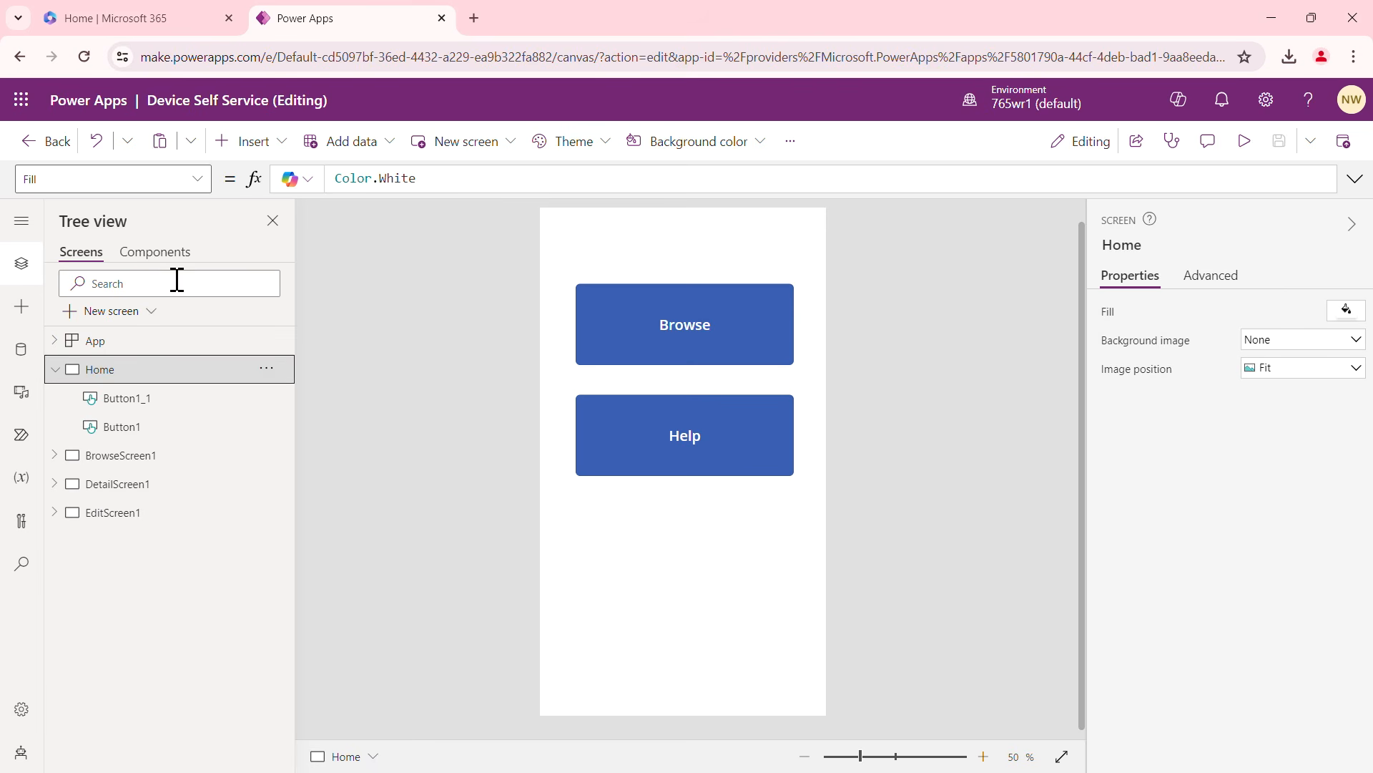
left_click(287, 150)
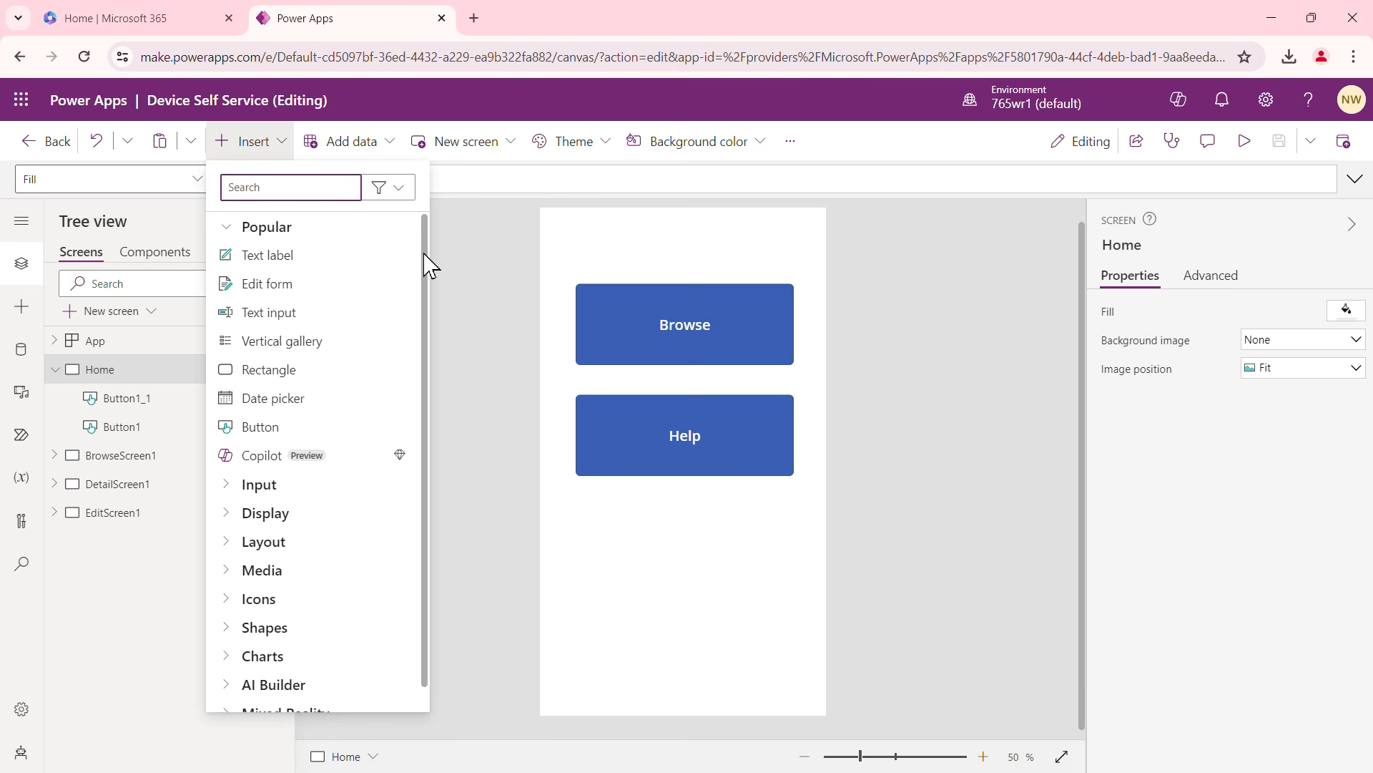
type("scree")
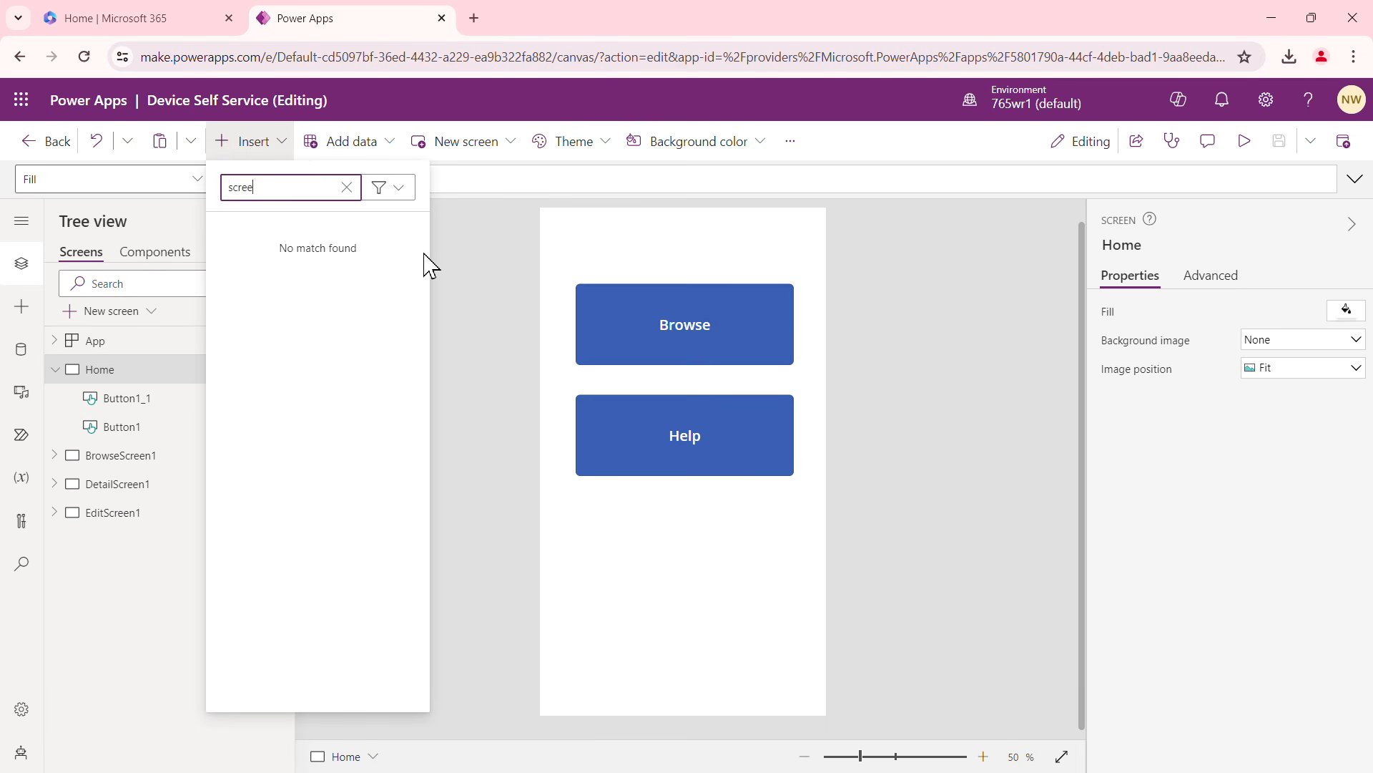
left_click(488, 272)
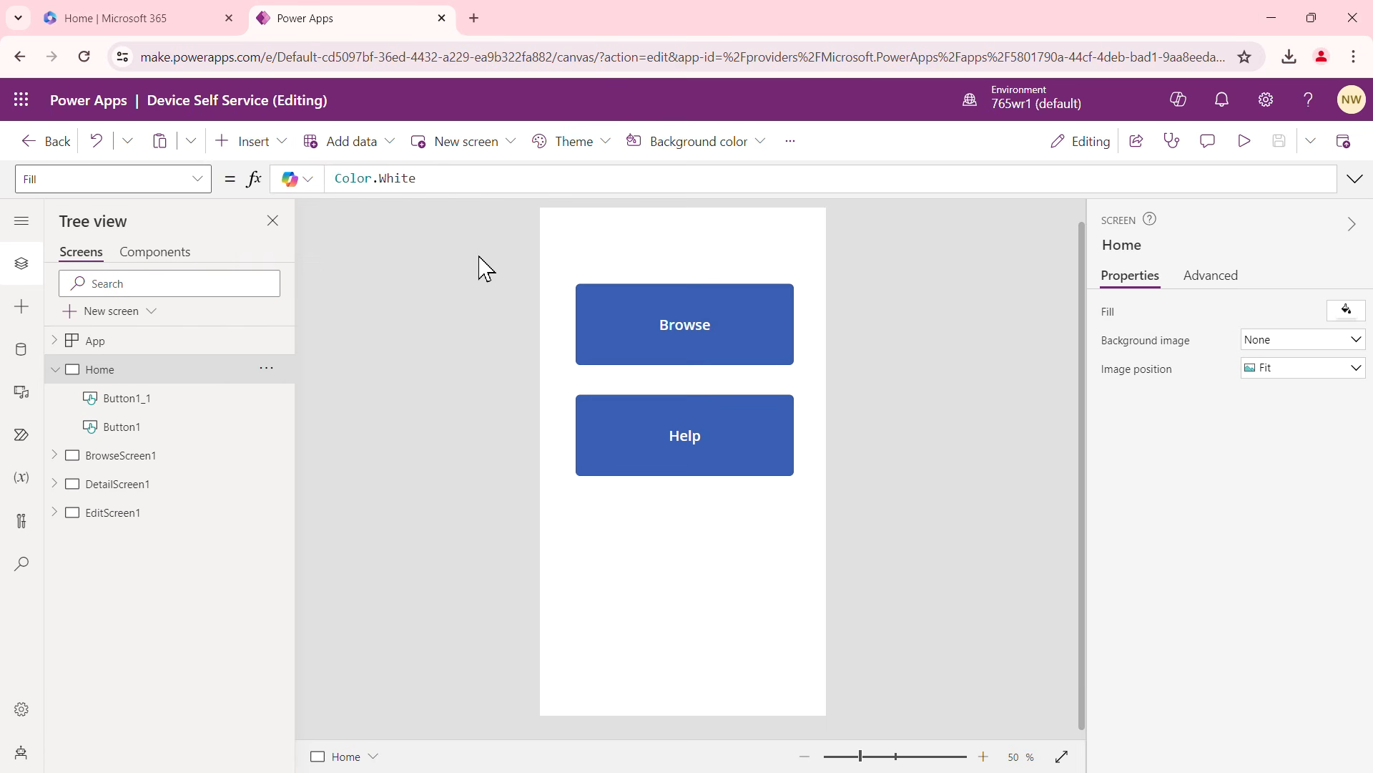
Add a new screen to the app using the Email template
left_click(153, 312)
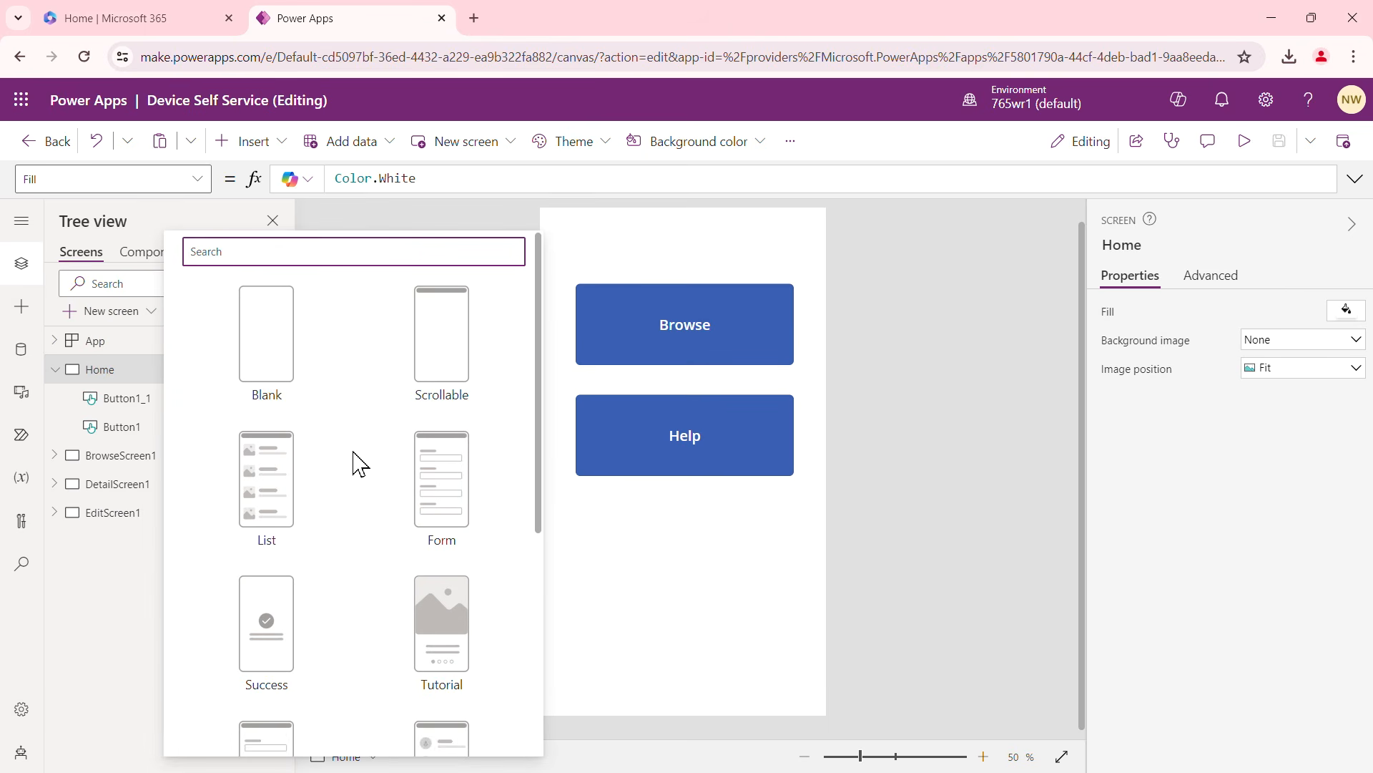
scroll(359, 464, "down", 3)
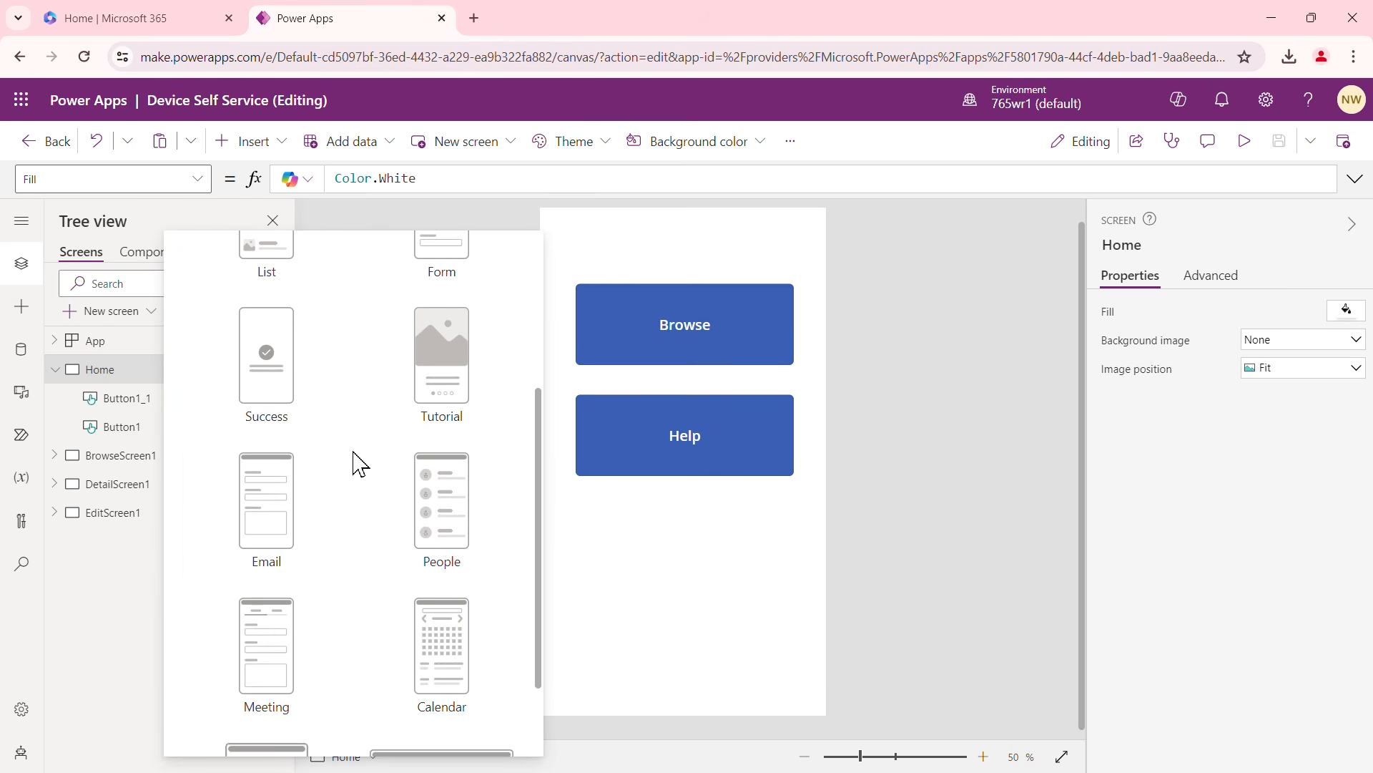
left_click(277, 512)
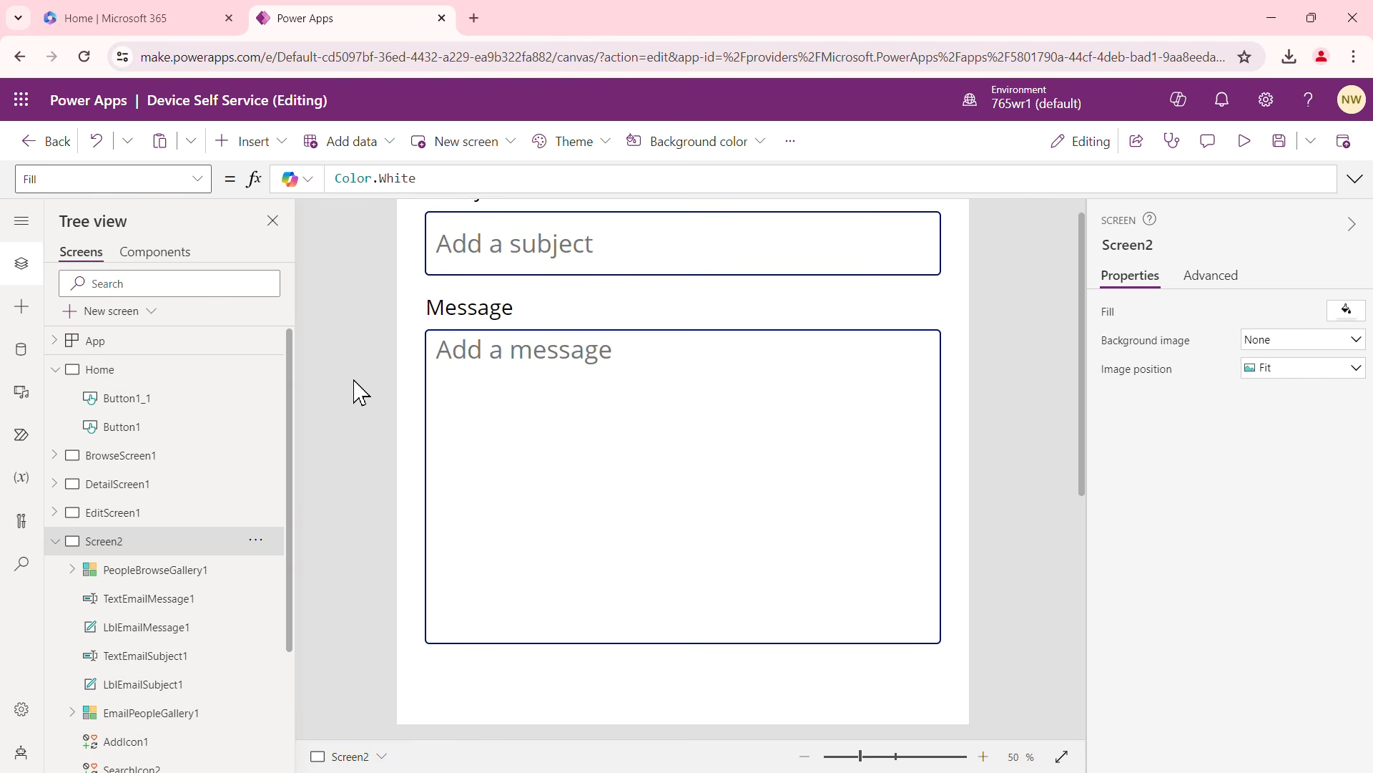
left_click(811, 756)
left_click(984, 756)
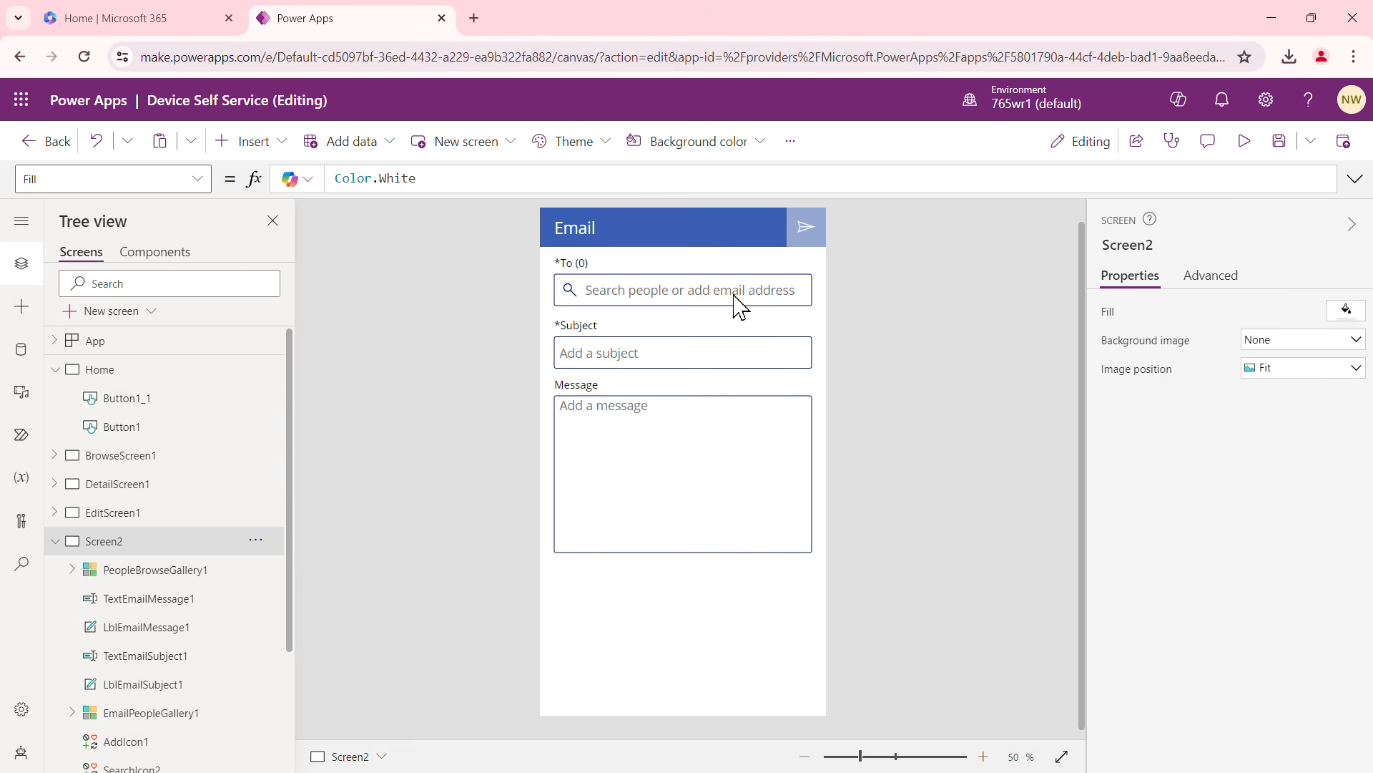
Examine the send icon's full OnSelect formula, the title label and the header bar on the email screen
left_click(807, 236)
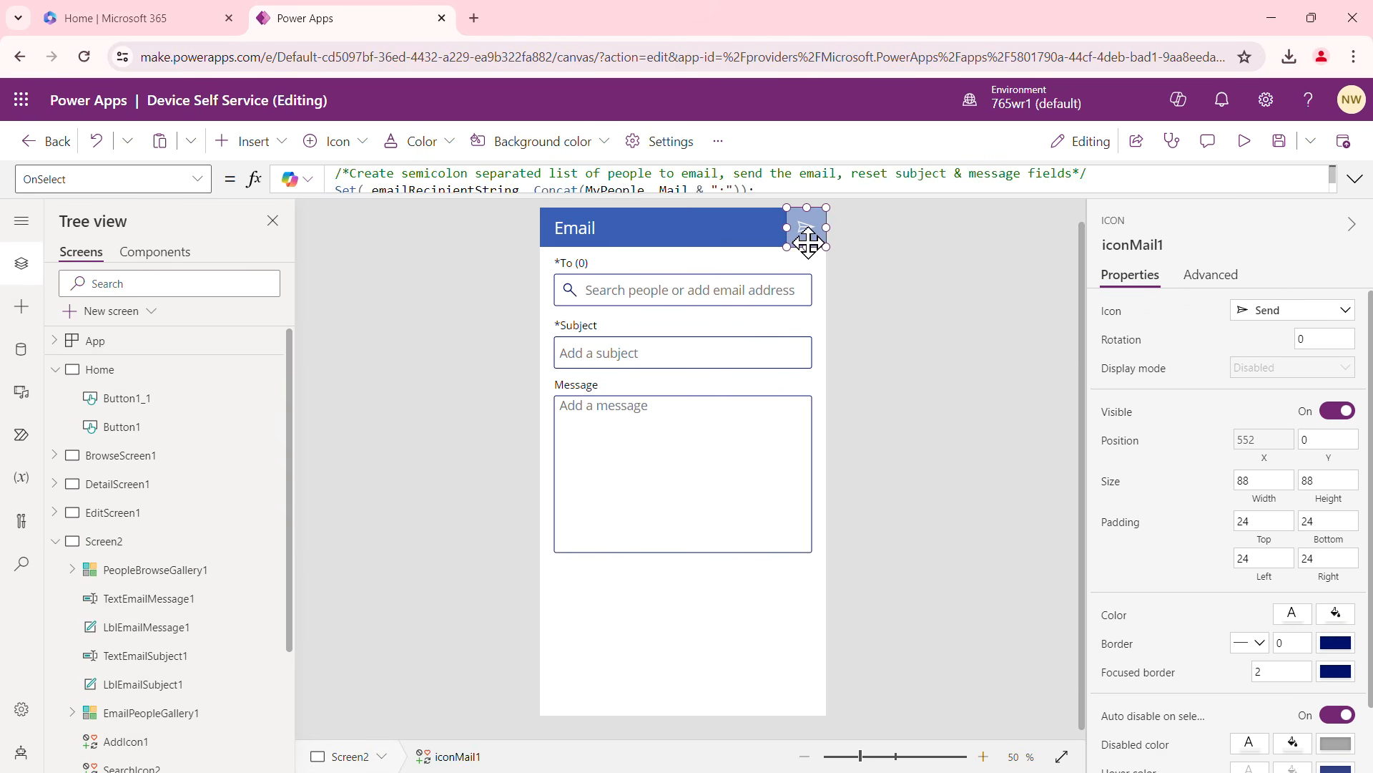
left_click(1354, 182)
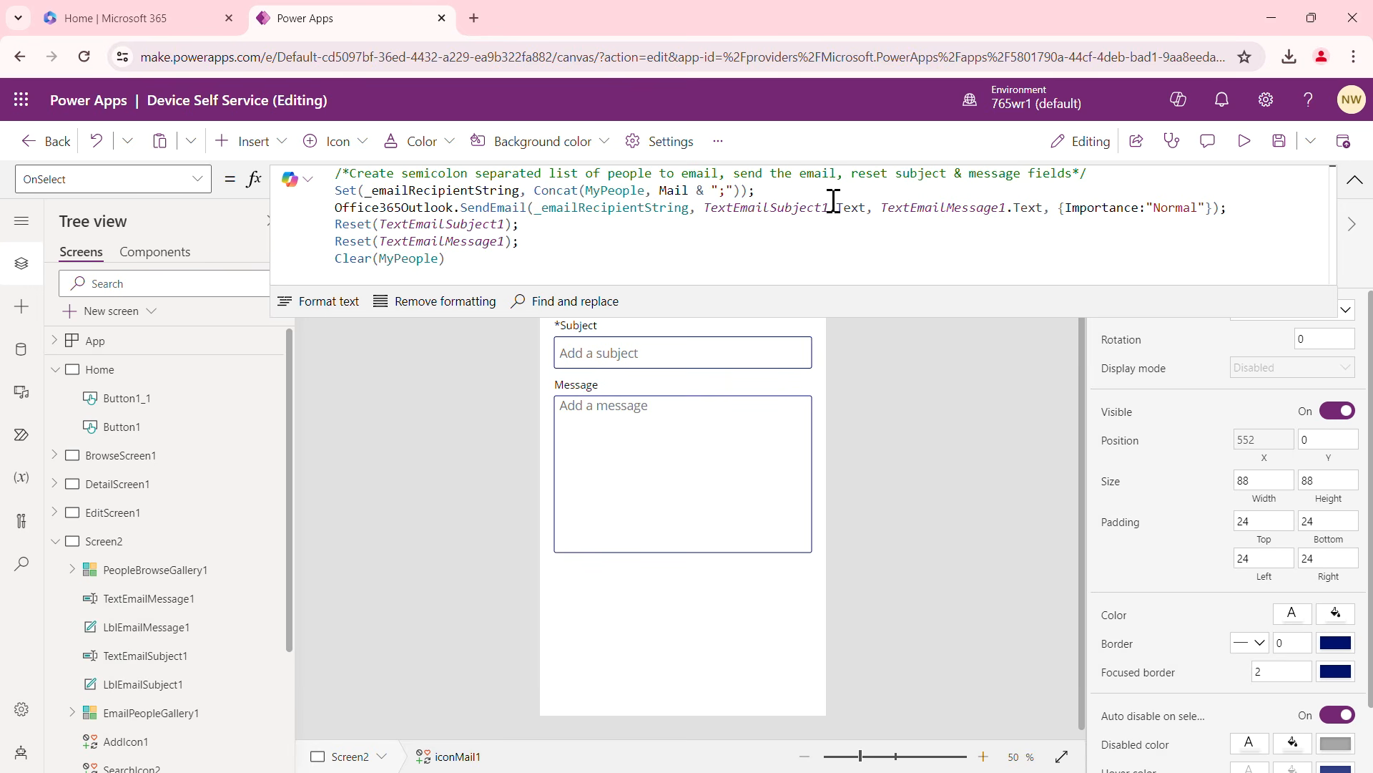
left_click(1354, 180)
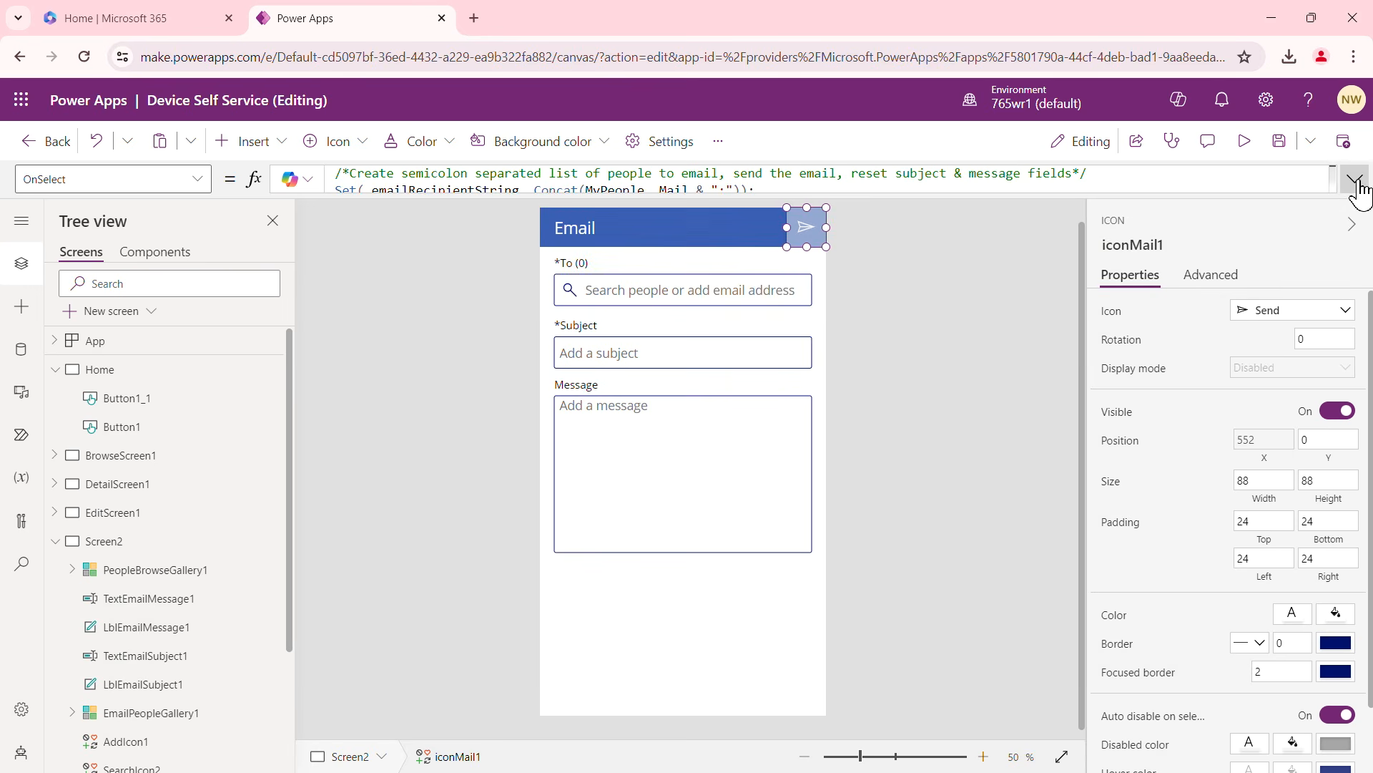
left_click(599, 229)
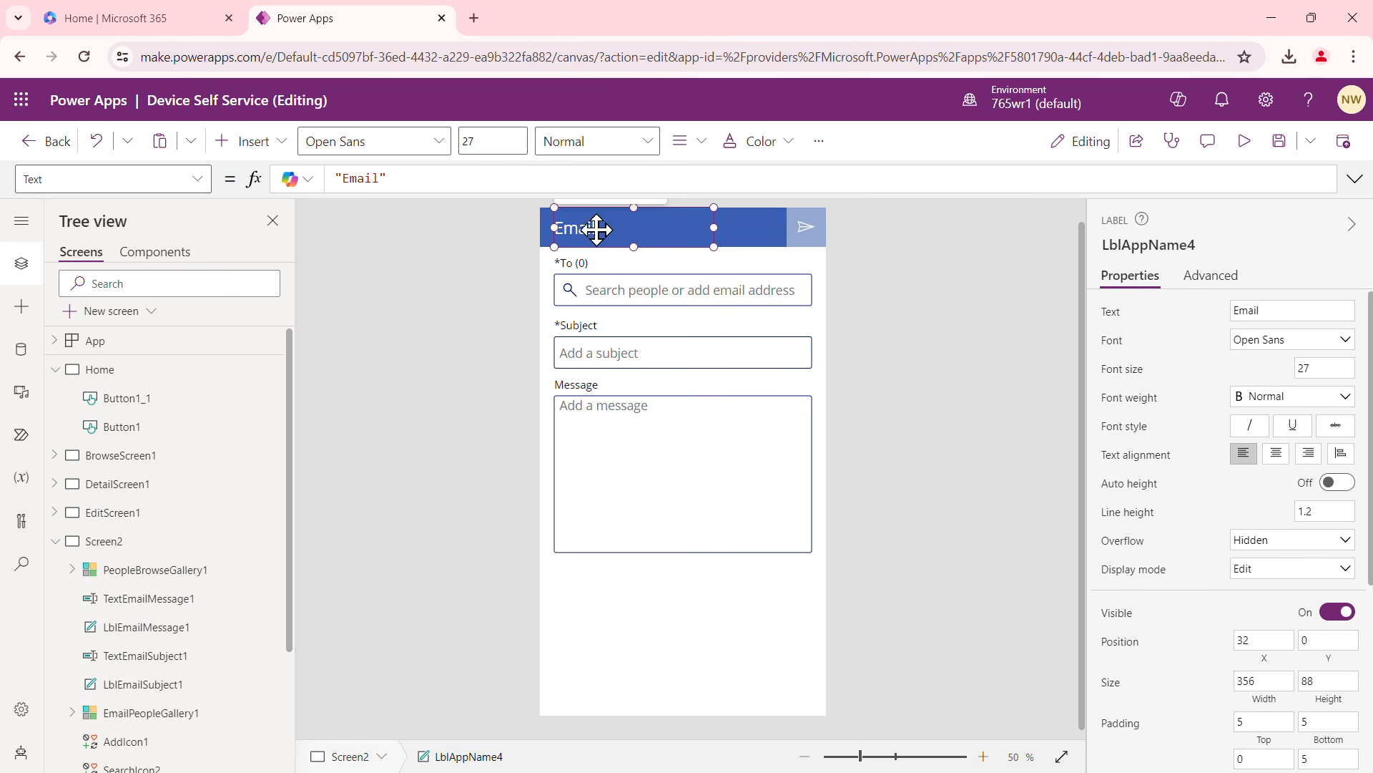
left_click(742, 230)
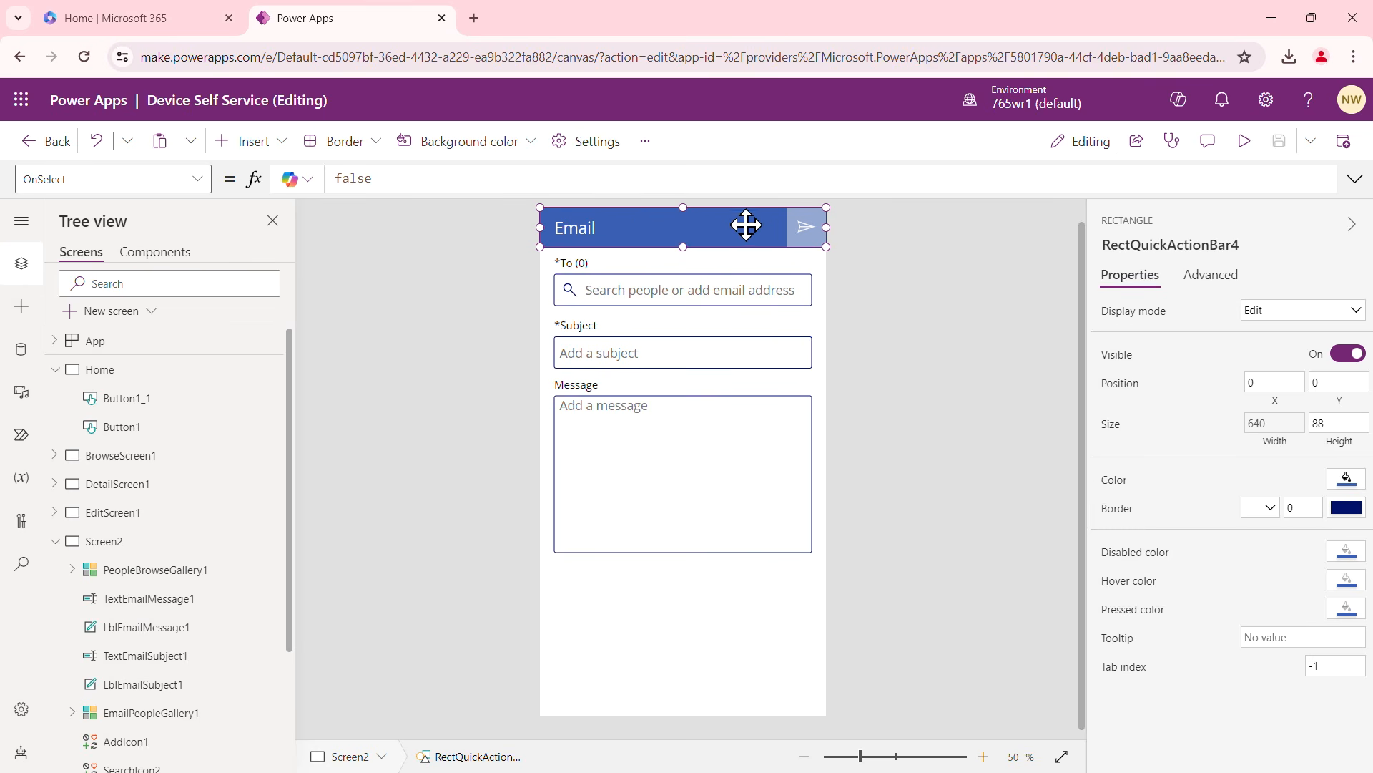
left_click(885, 374)
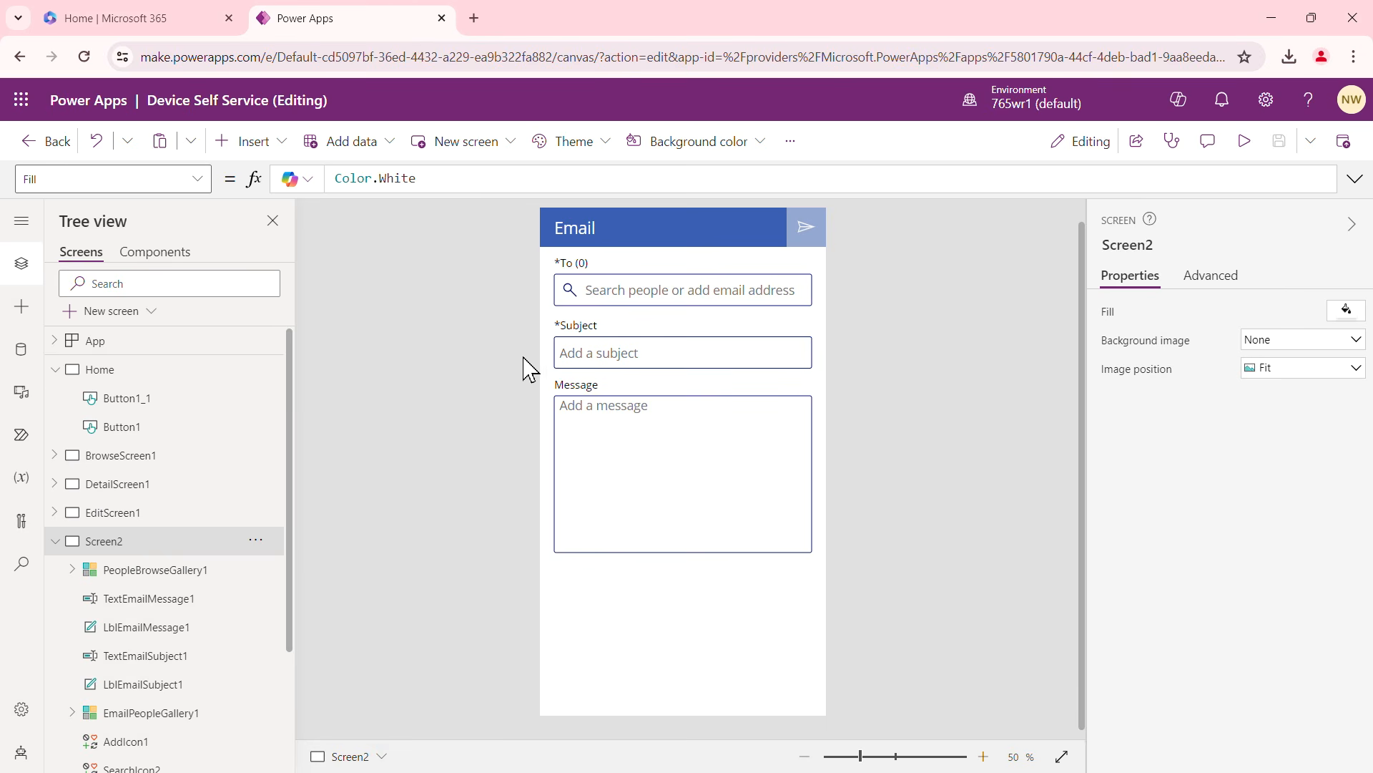
left_click(130, 376)
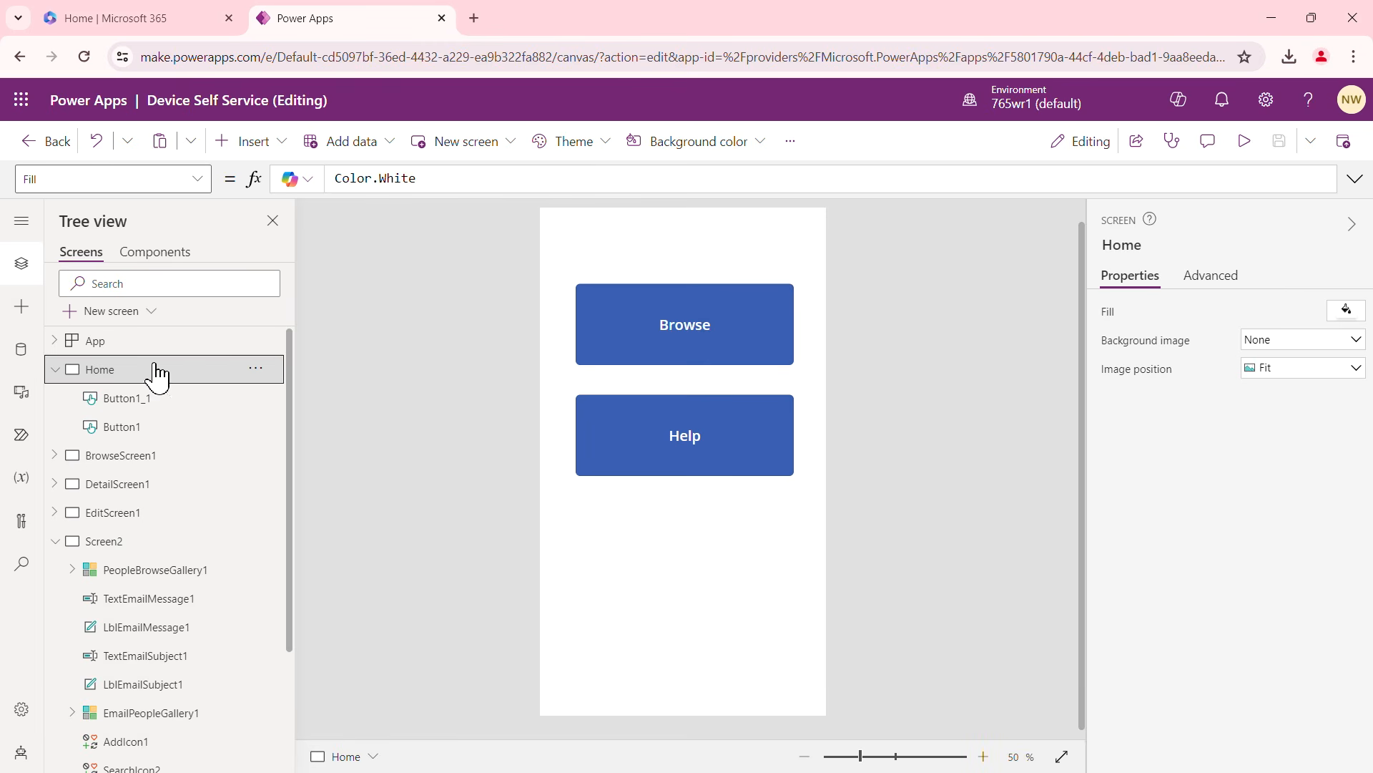
left_click(682, 438)
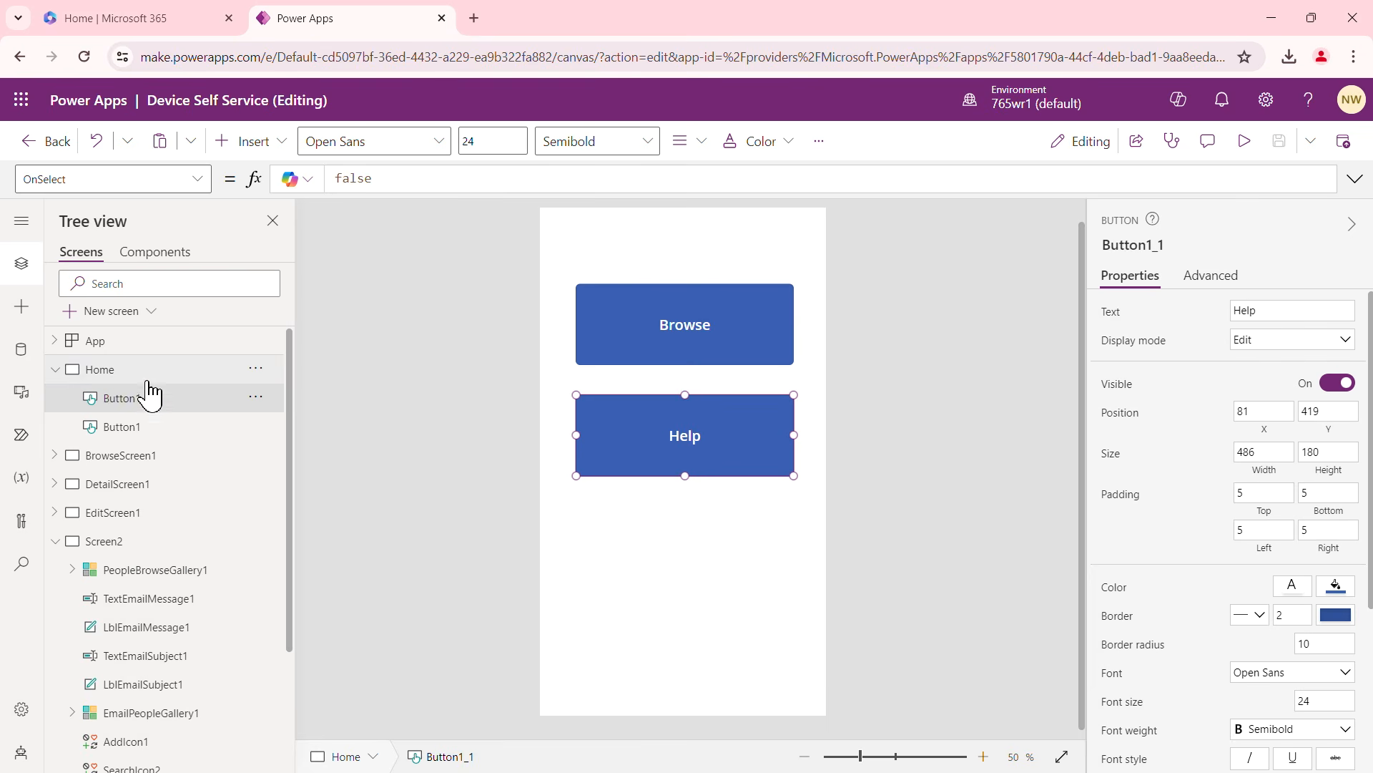
left_click(131, 460)
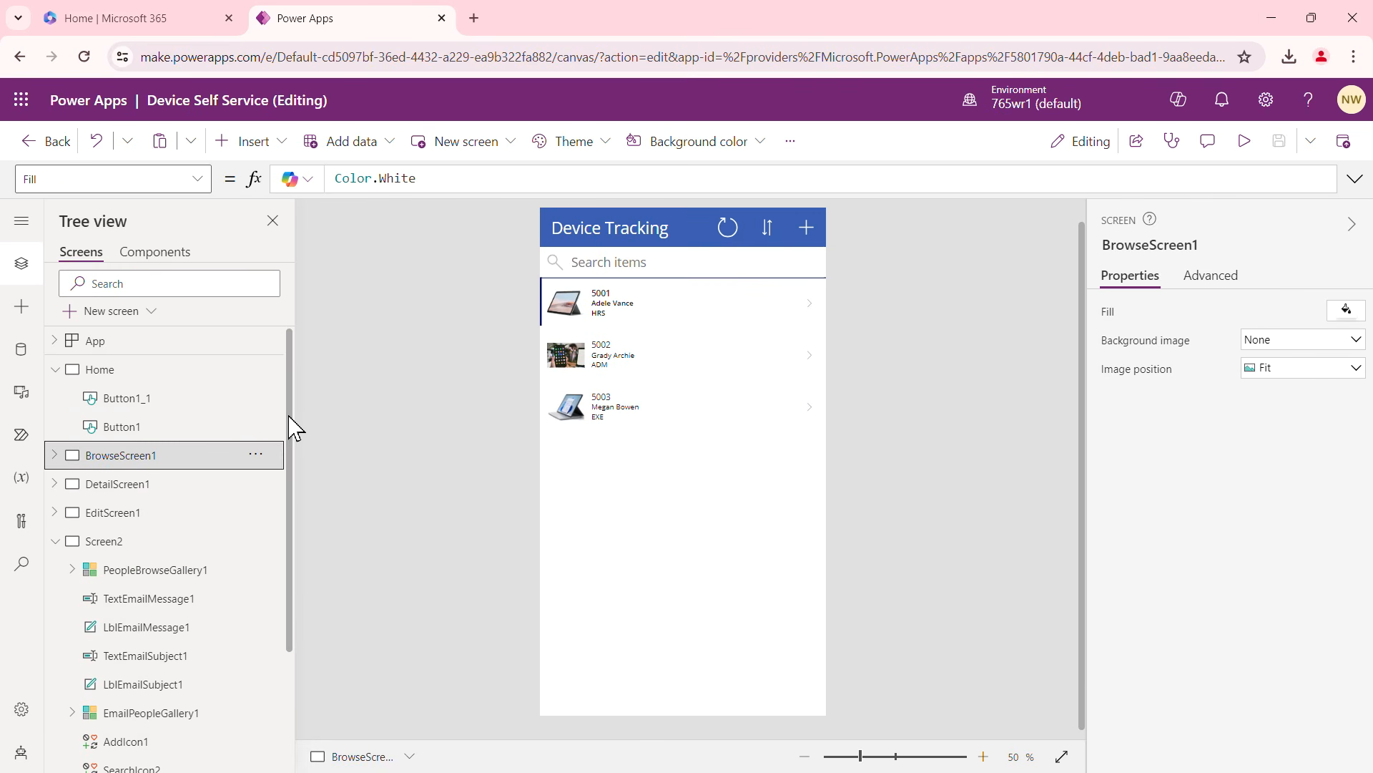
Rename the email screen, Screen2, as Helpscreen
left_click_drag(289, 417, 289, 473)
left_click(128, 463)
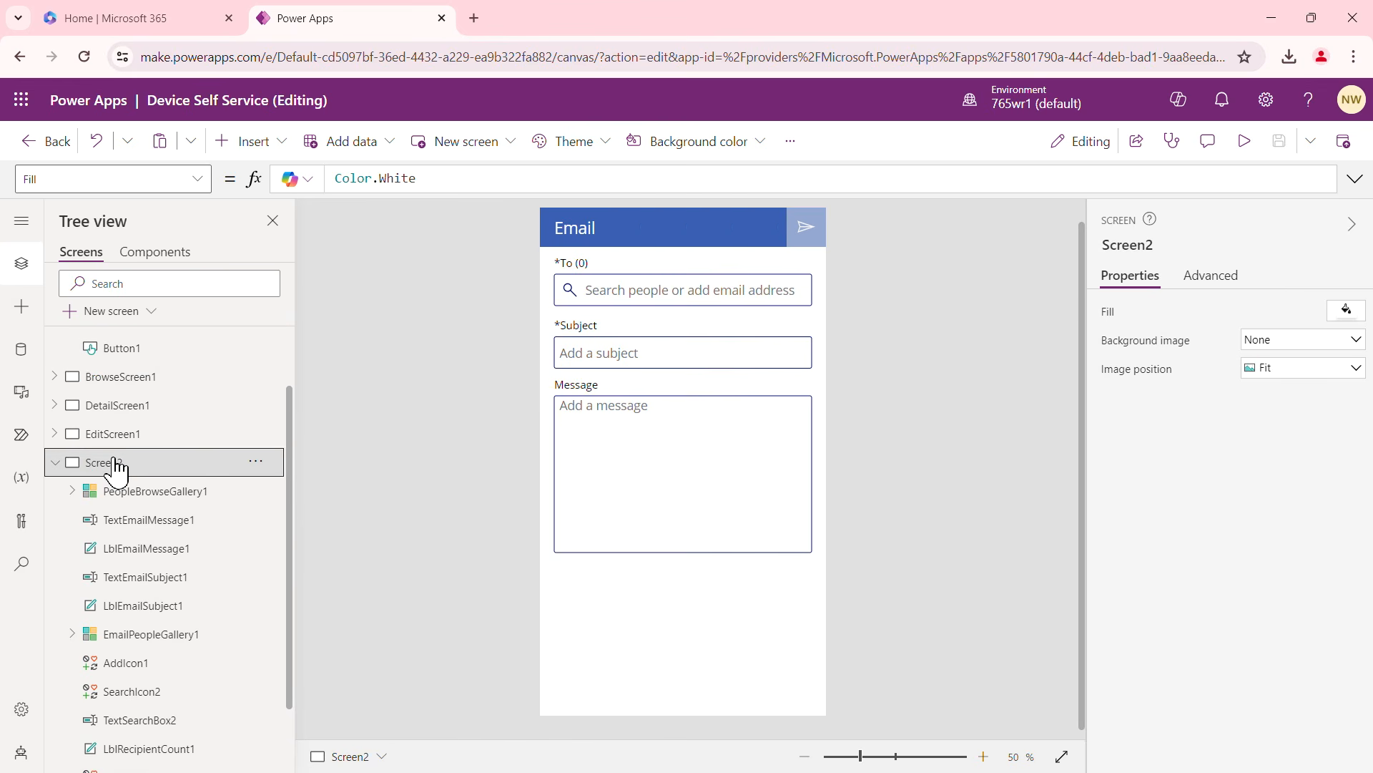
left_click(256, 464)
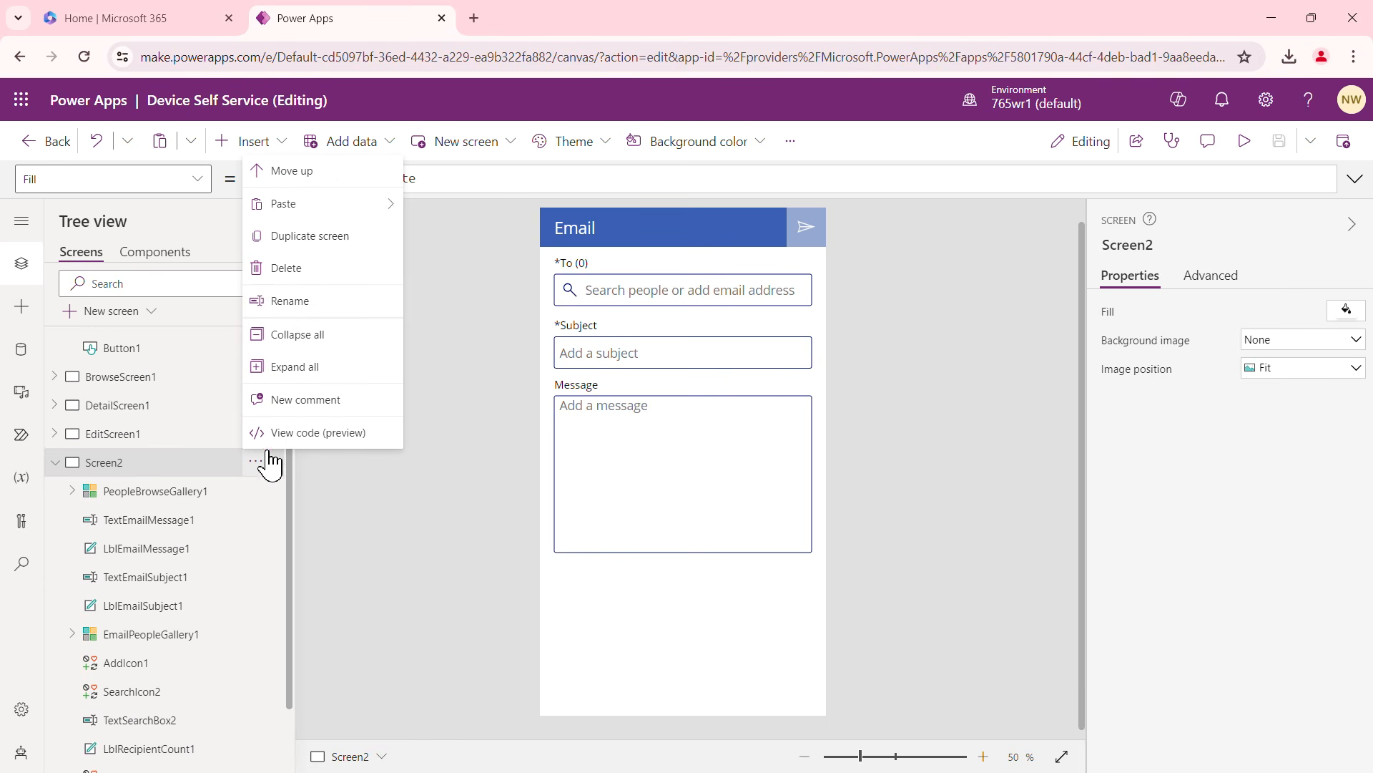
left_click(309, 309)
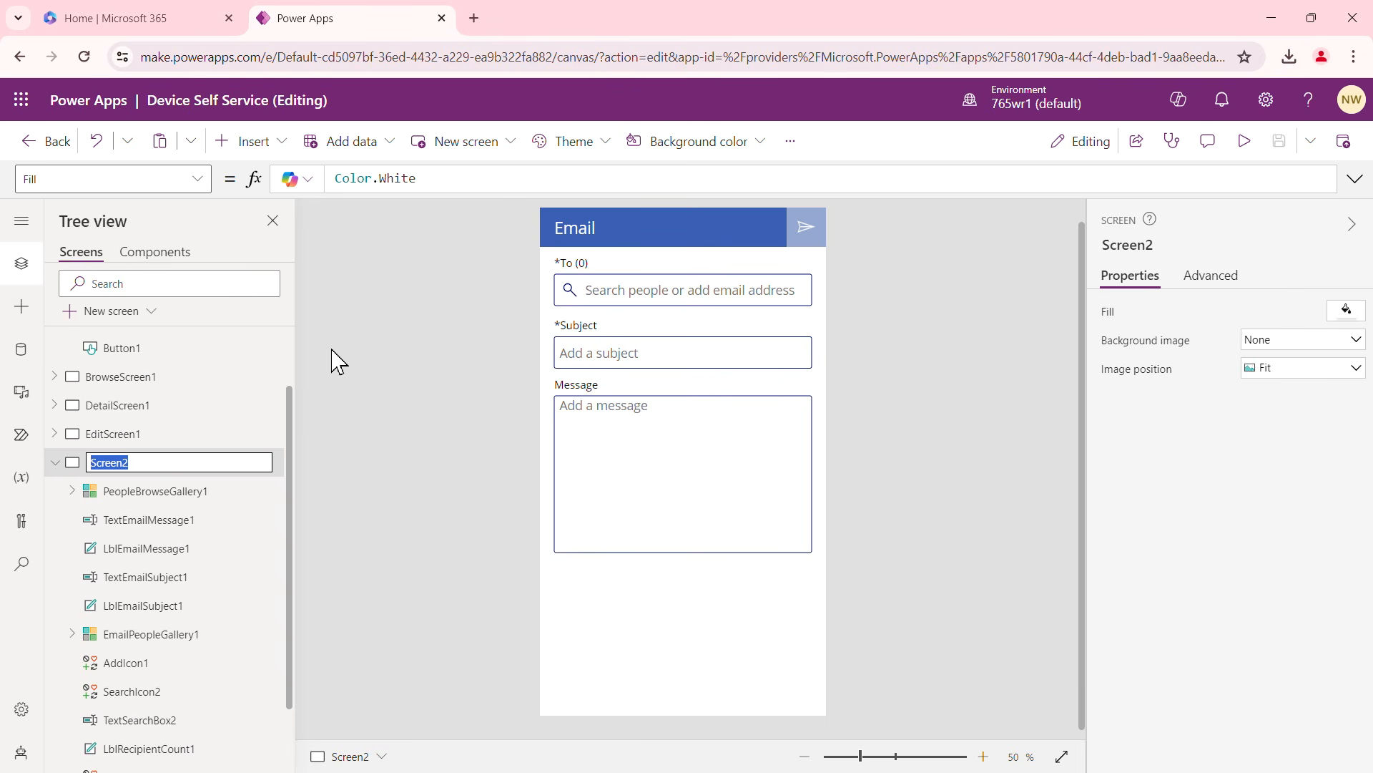
type("He")
left_click(400, 416)
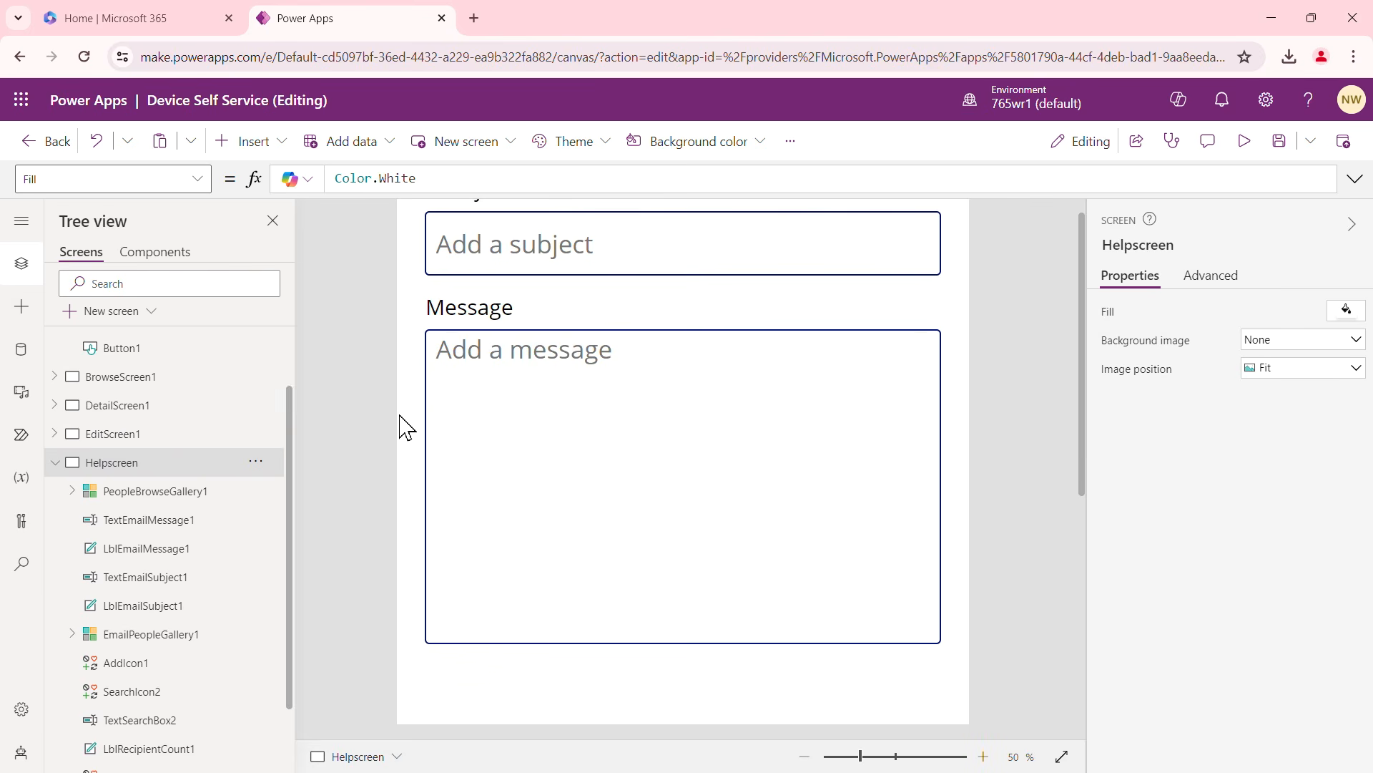
Set the OnSelect formula of the Home screen's Help button to Navigate(Helpscreen)
left_click(805, 757)
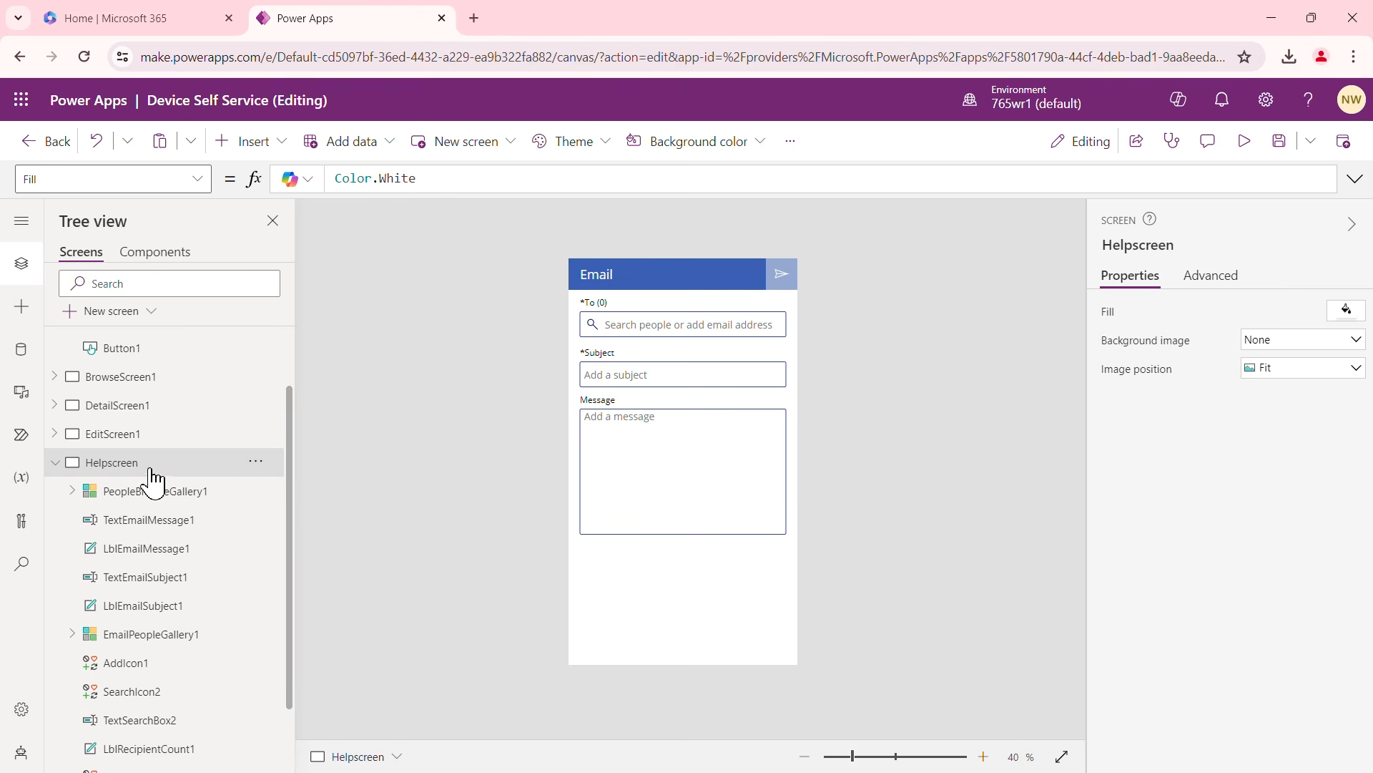
left_click_drag(291, 411, 297, 351)
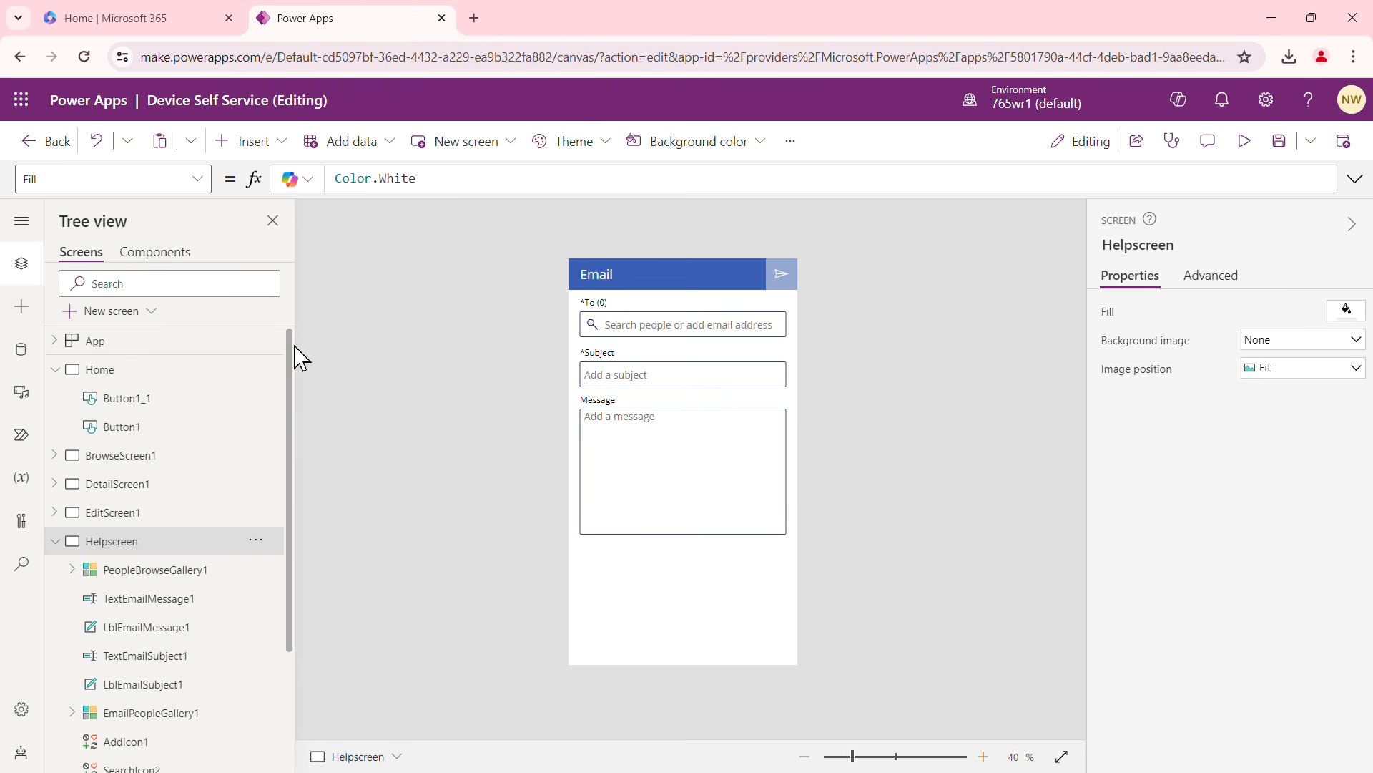
left_click(118, 384)
left_click(141, 438)
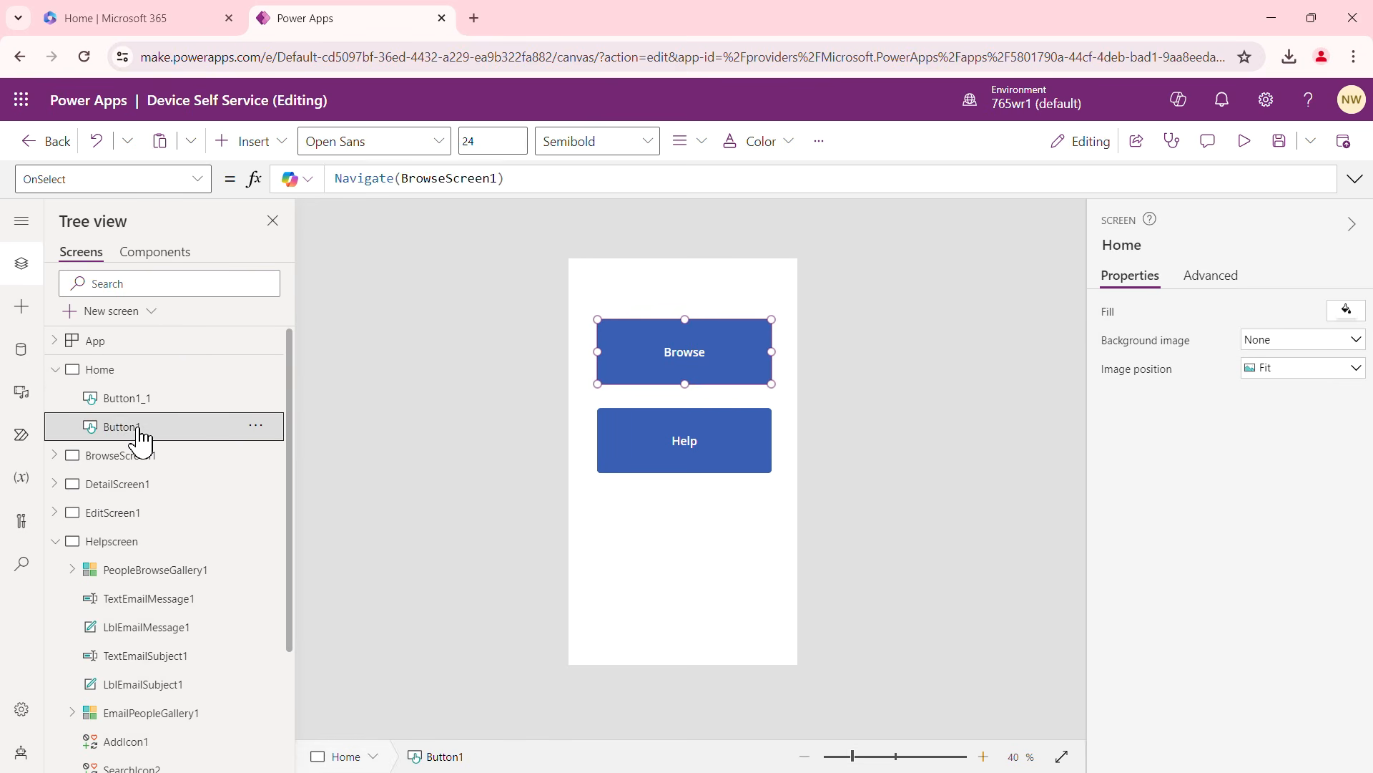
left_click(137, 399)
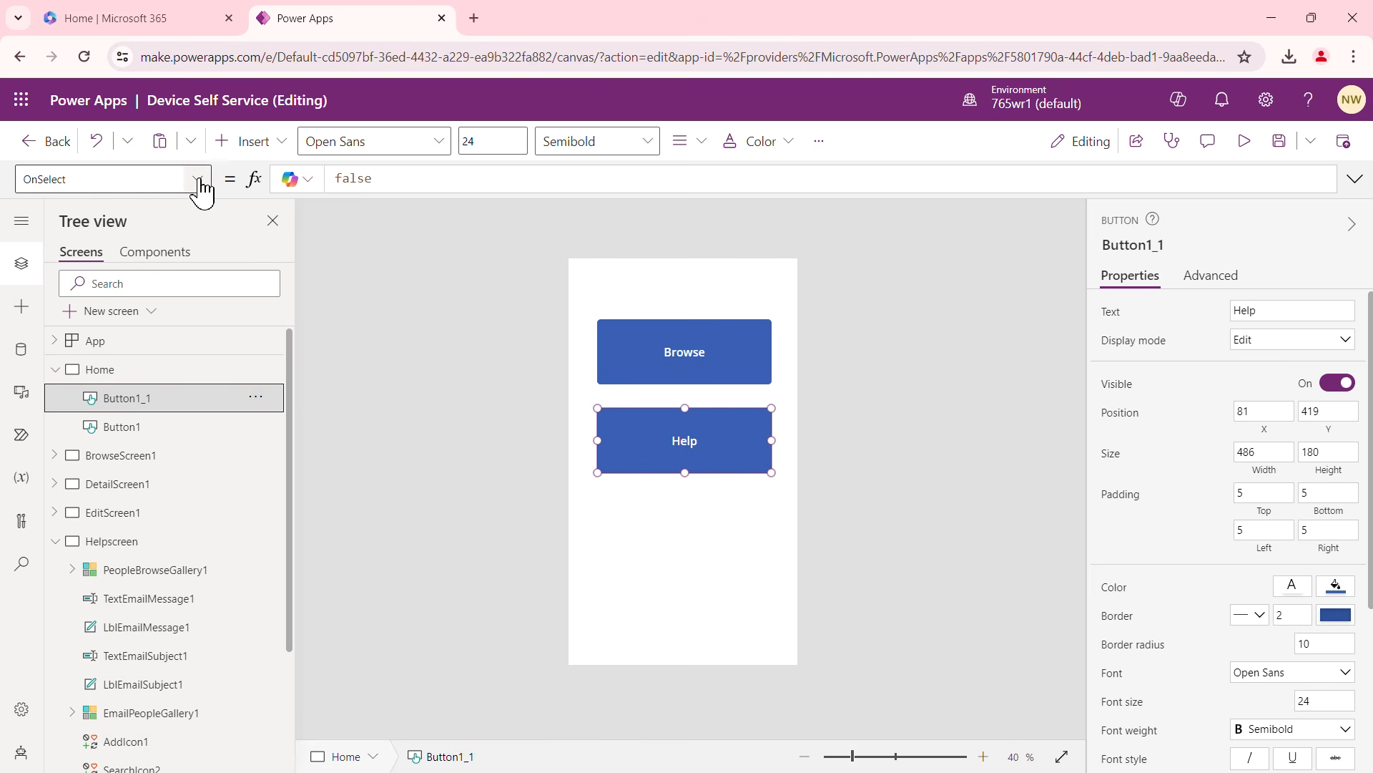
left_click(383, 178)
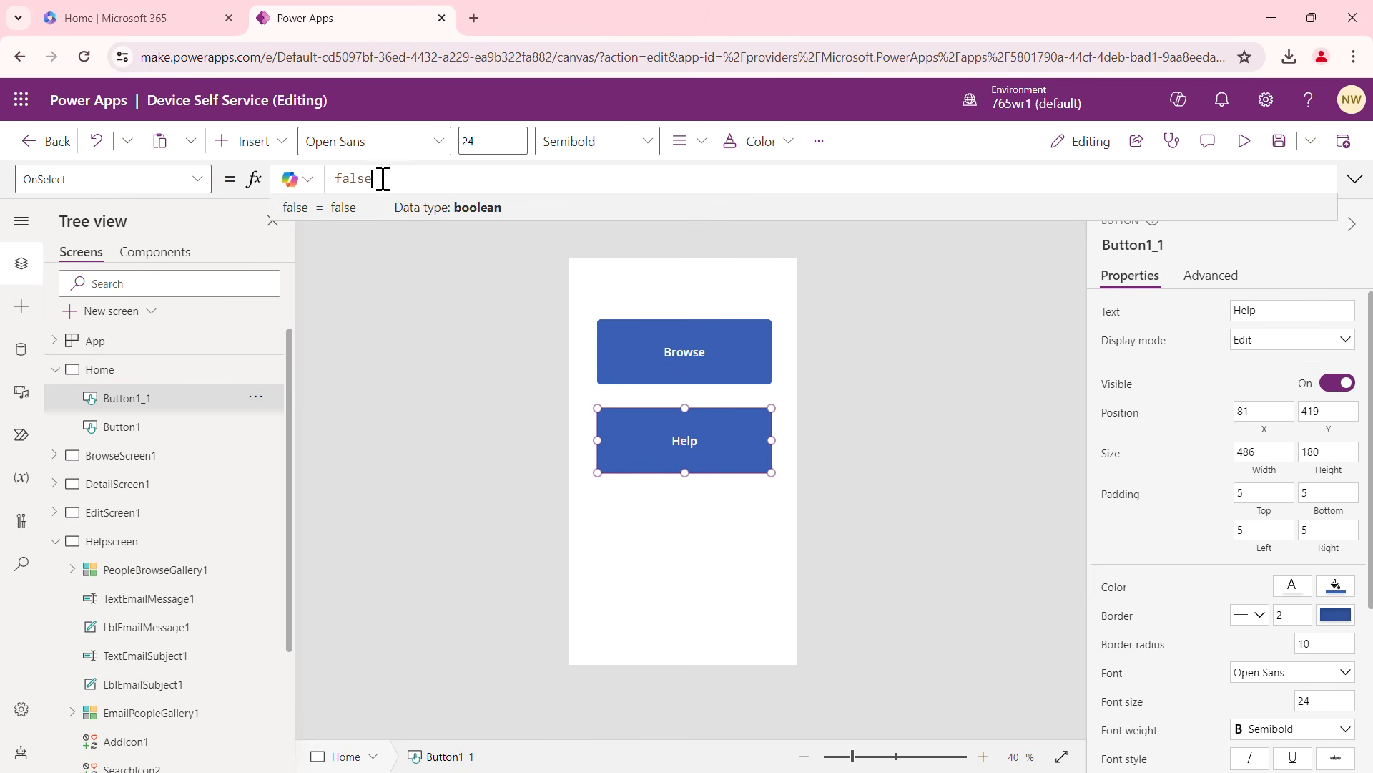
left_click_drag(383, 179, 335, 179)
key("BackSpace")
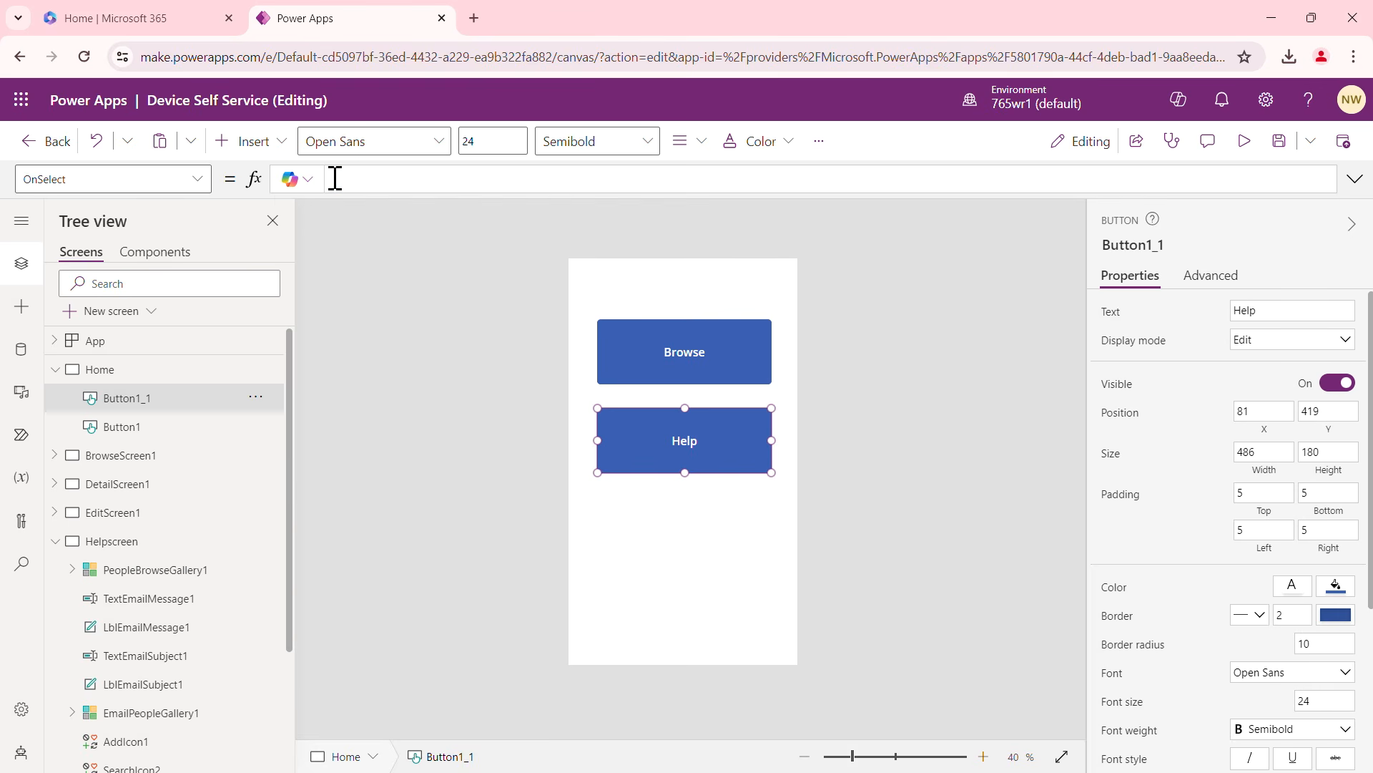
type("Navi")
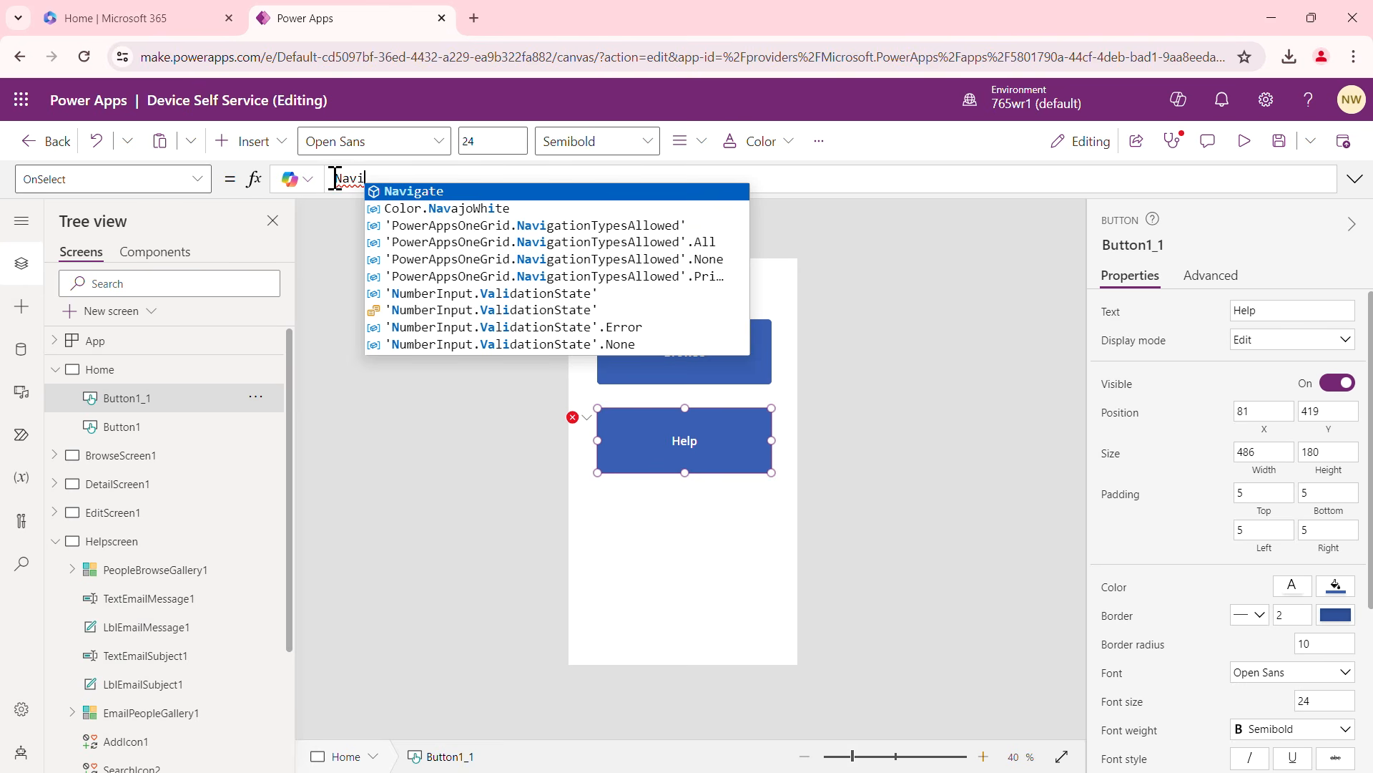
type("gate")
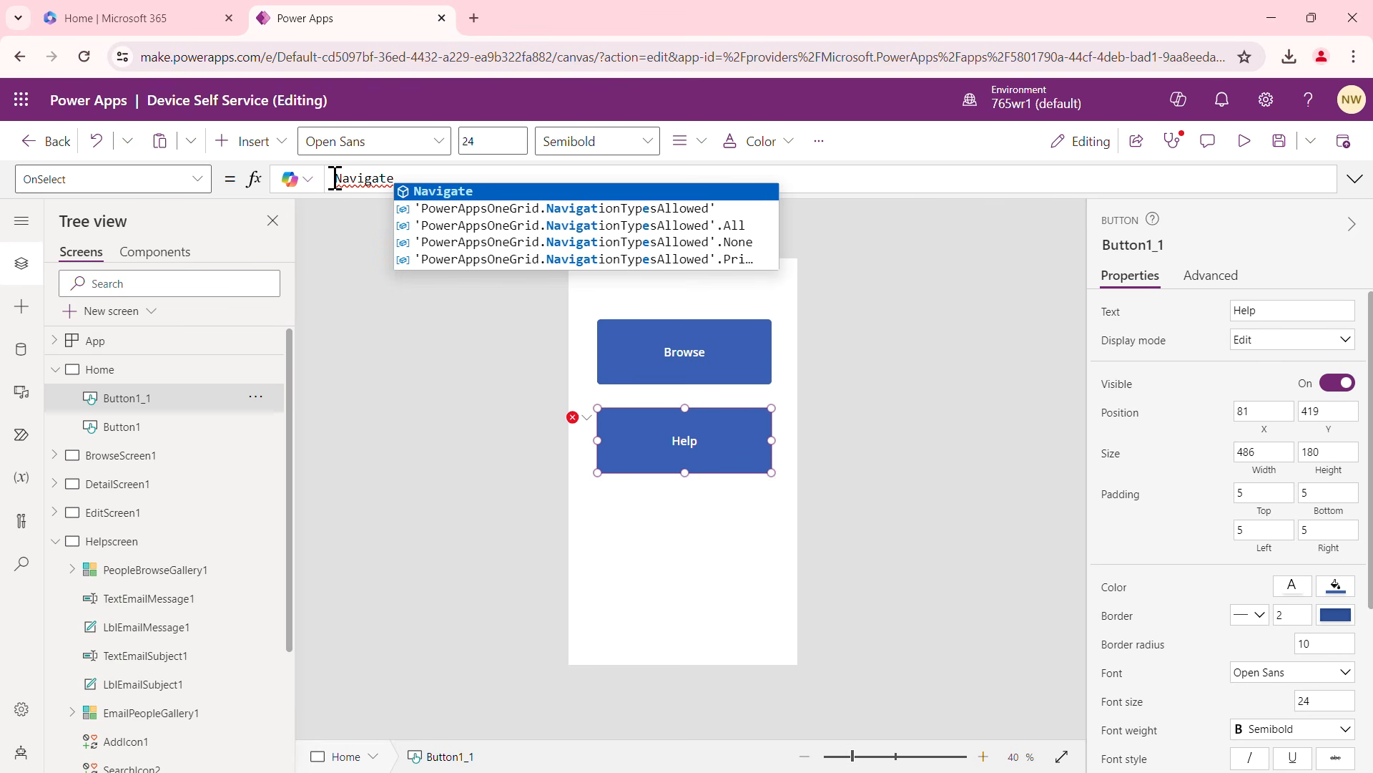
type("(")
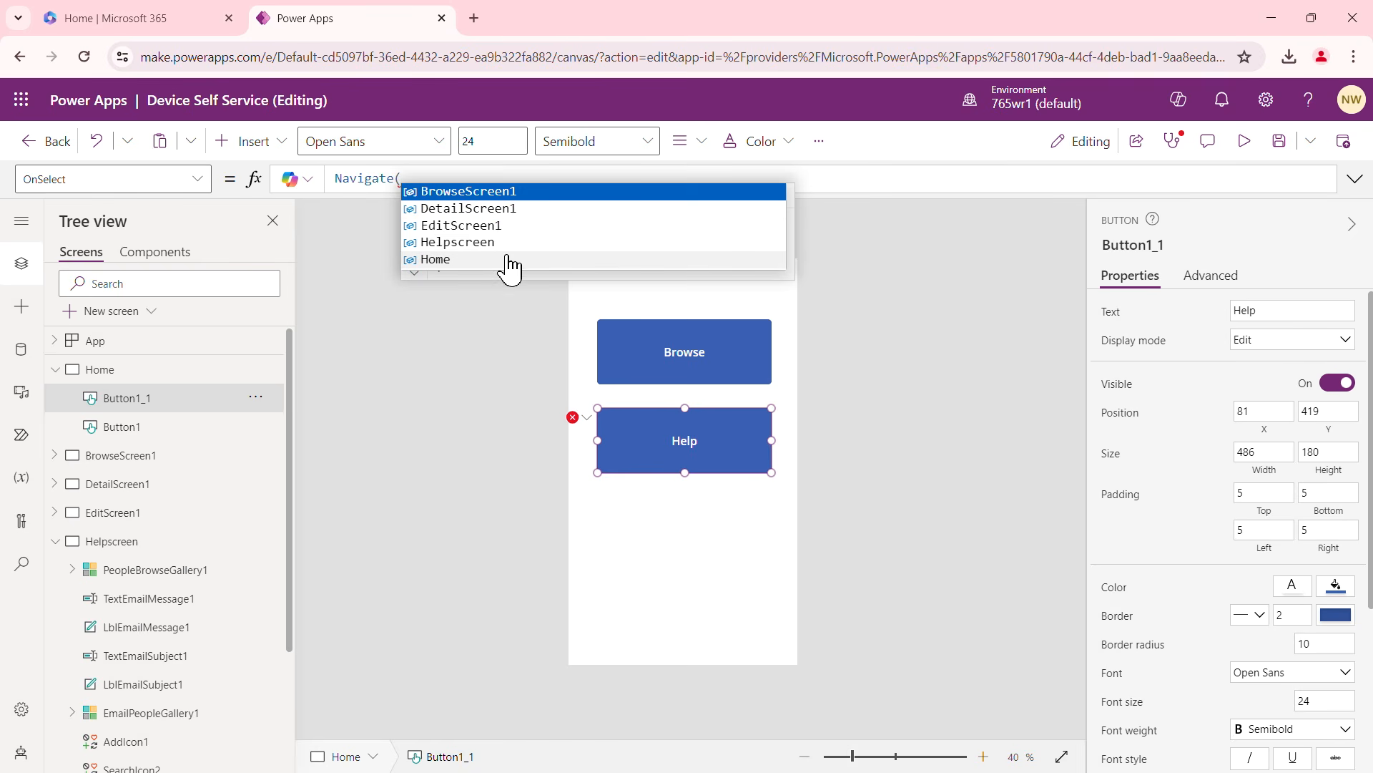
left_click(478, 243)
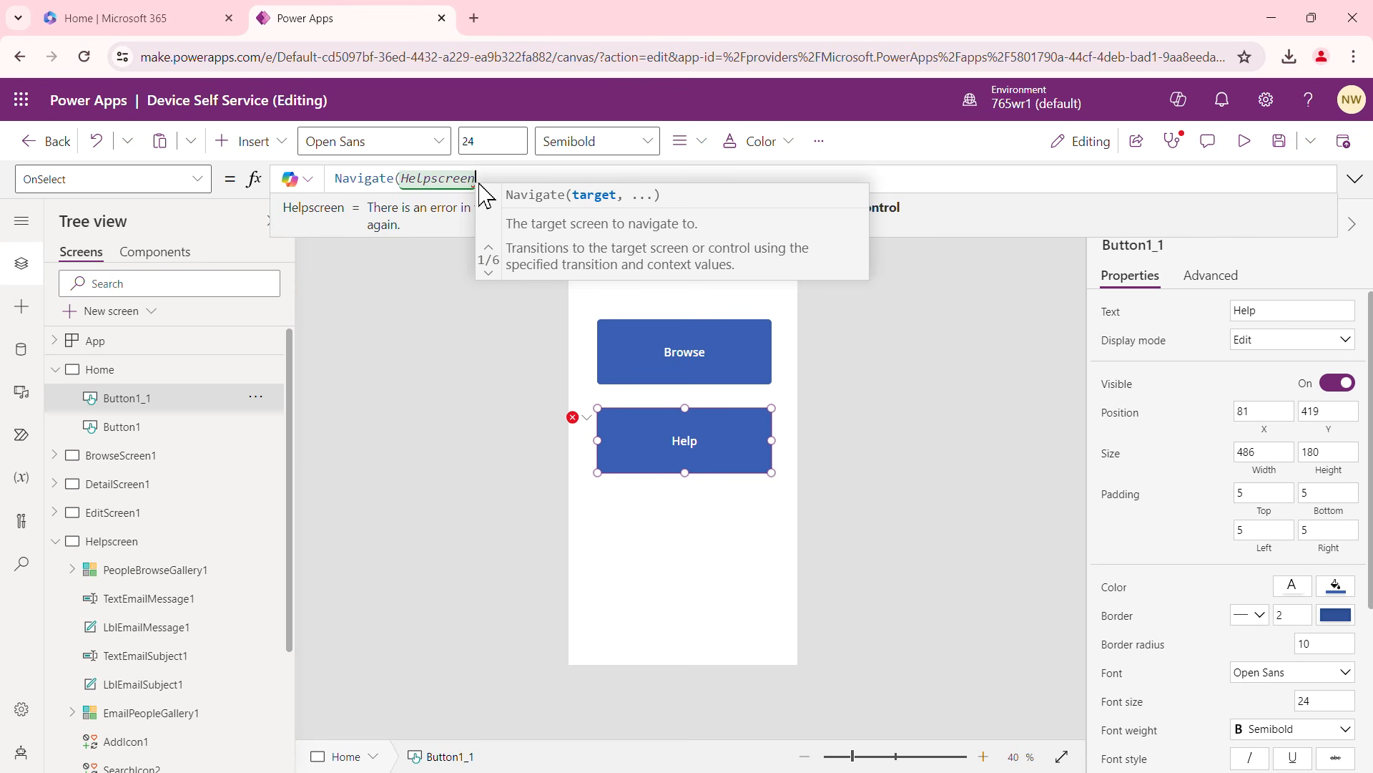
type(")")
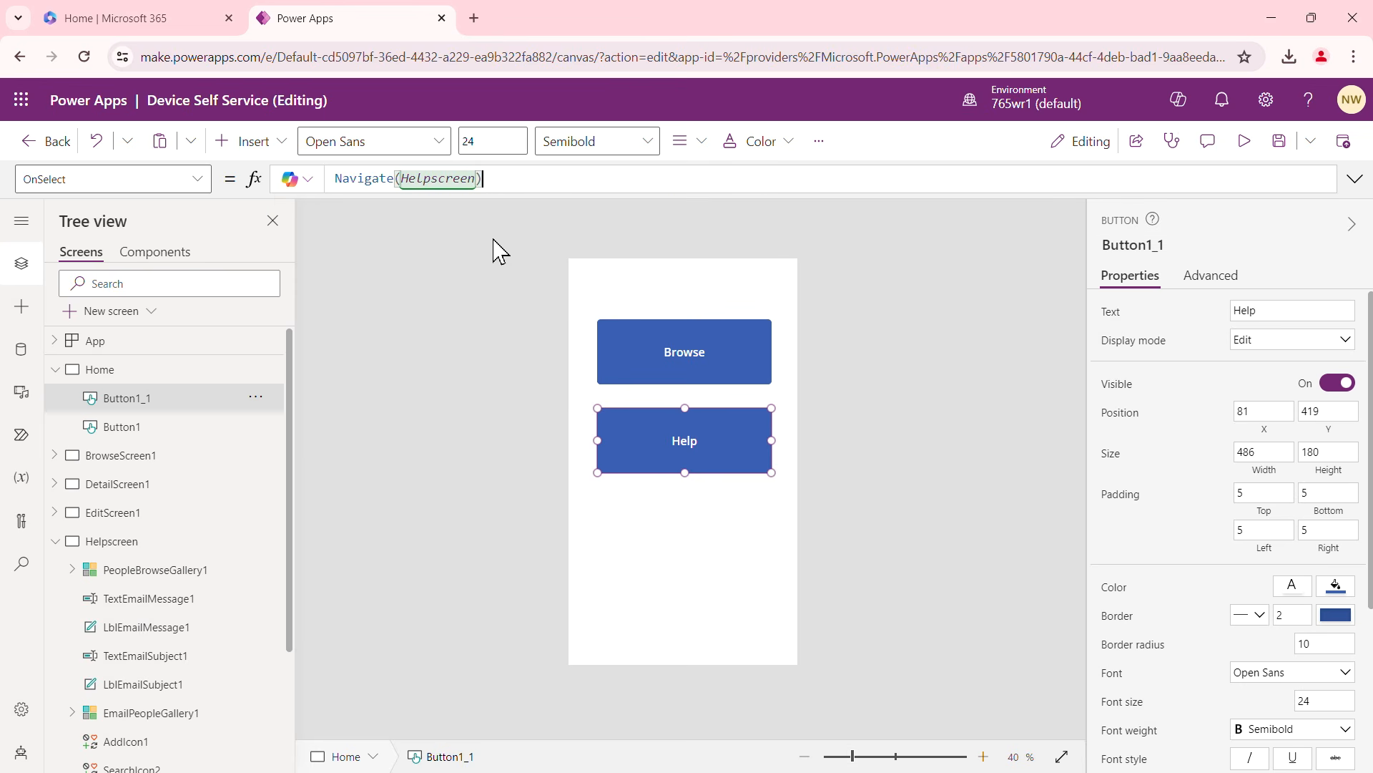
left_click(472, 369)
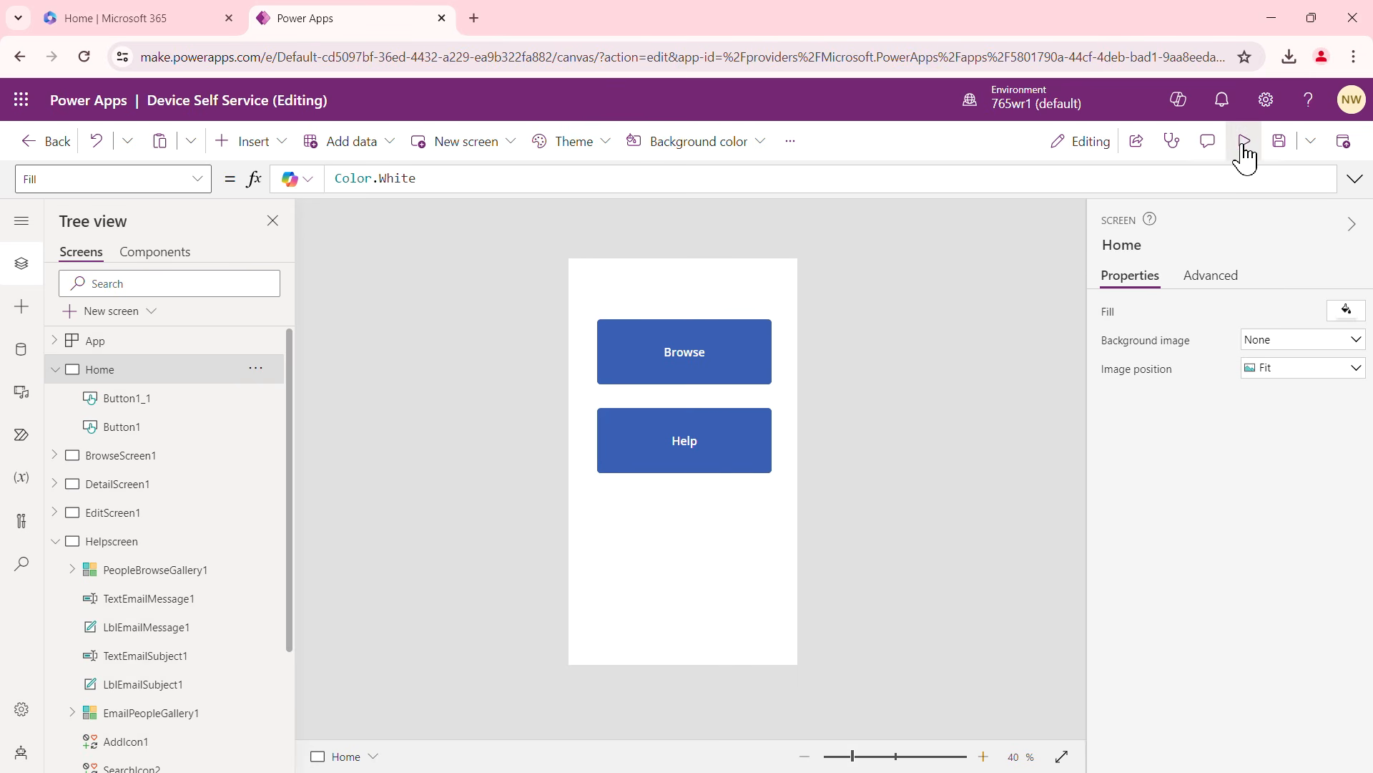
Test the Help and Browse buttons' navigation from the Home screen, returning to Home after each test
left_click(708, 444)
key("Escape")
left_click(700, 448, "alt")
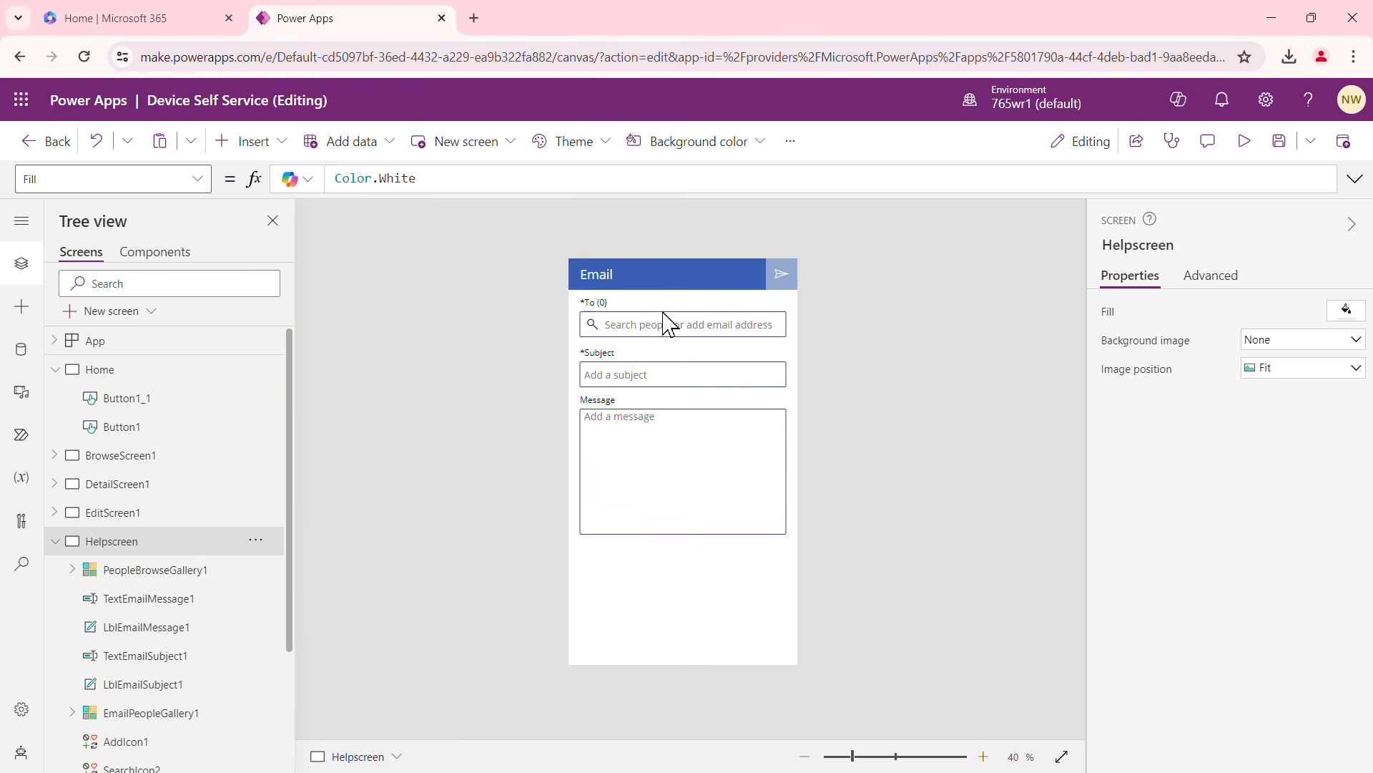
left_click(122, 373)
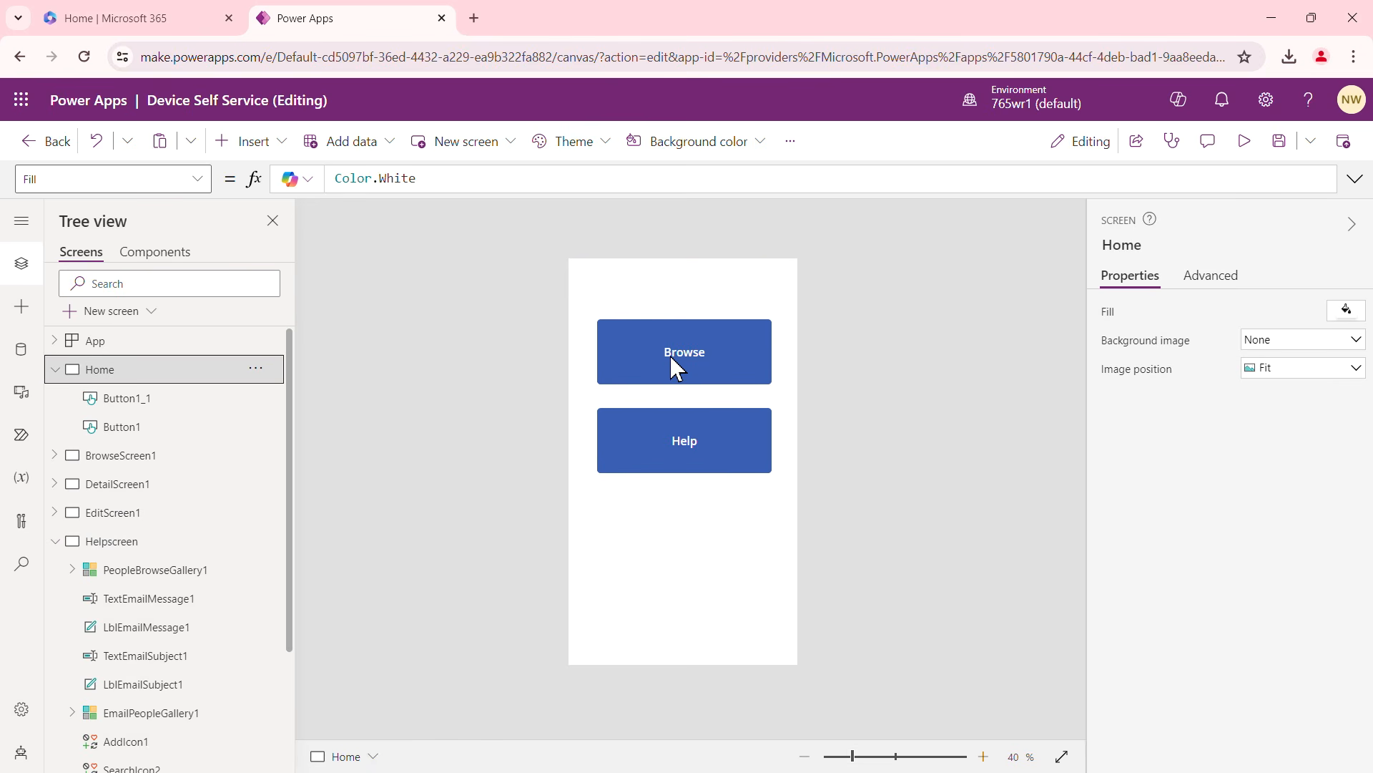
left_click(711, 358, "alt")
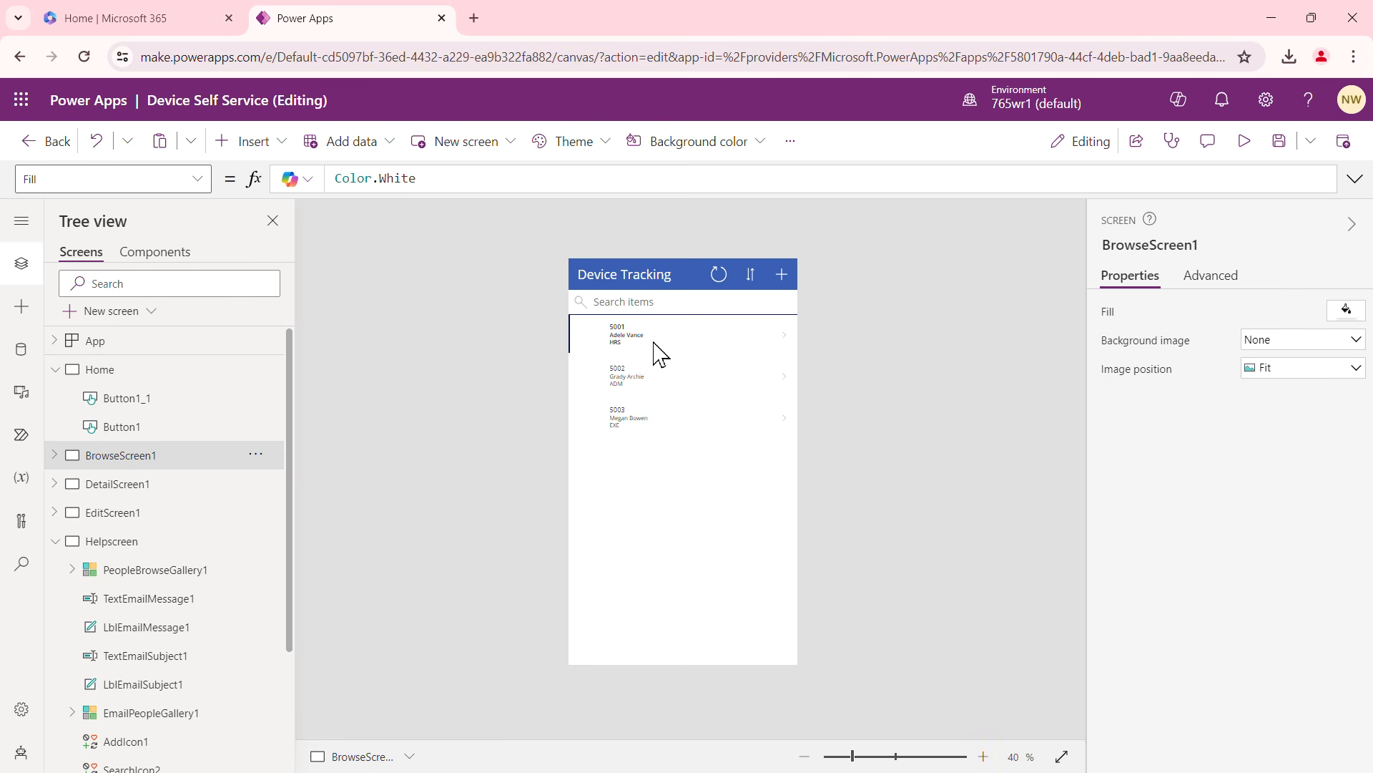
left_click(100, 369)
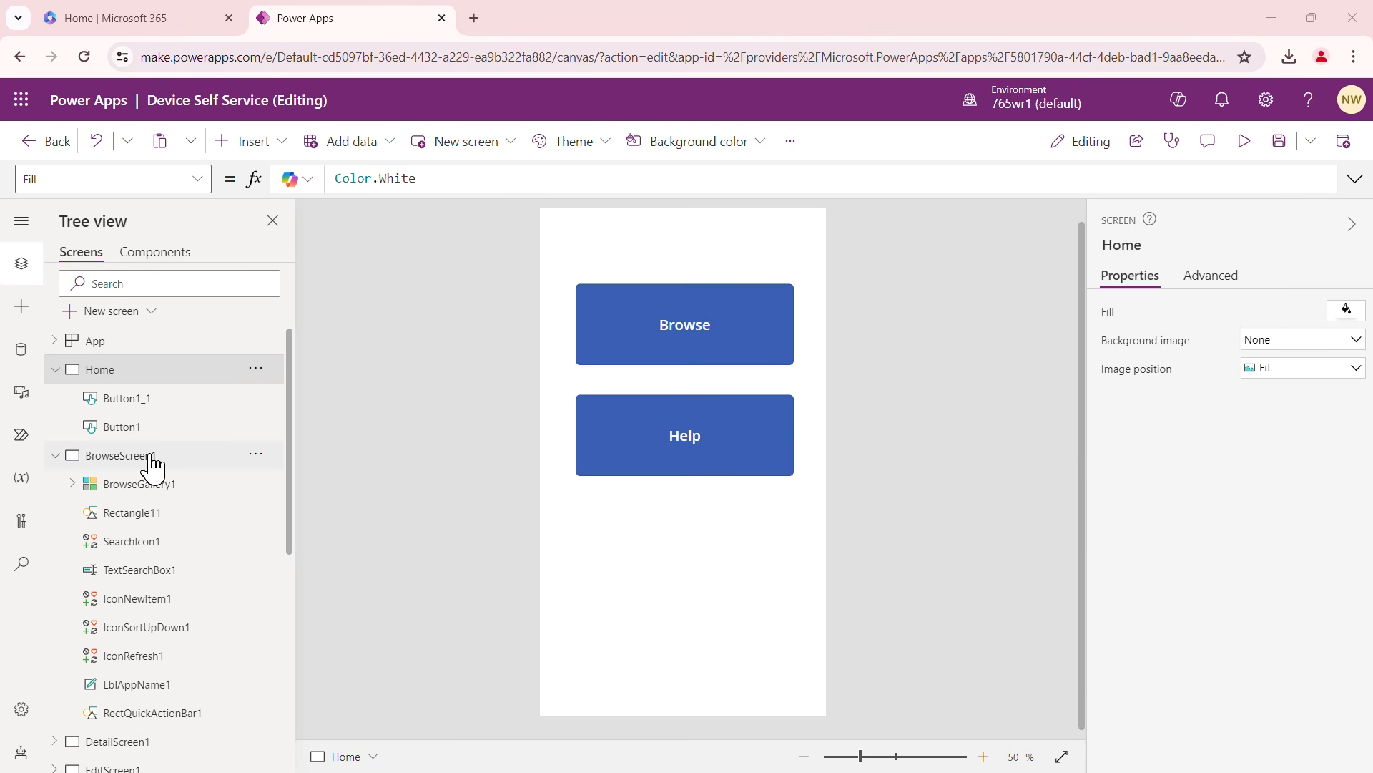
mouse_move(175, 446)
left_mouse_down()
mouse_move(459, 358)
mouse_move(539, 406)
left_mouse_up()
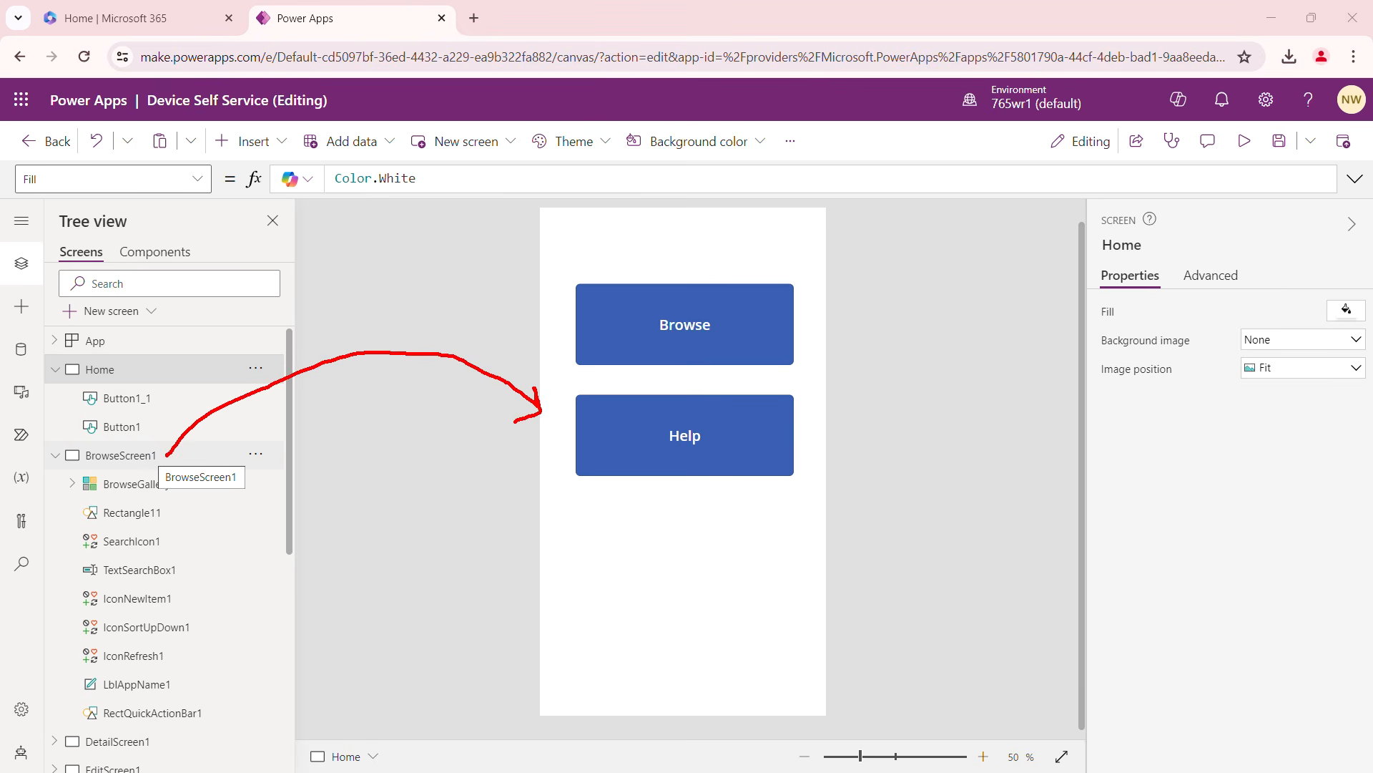
key("Escape")
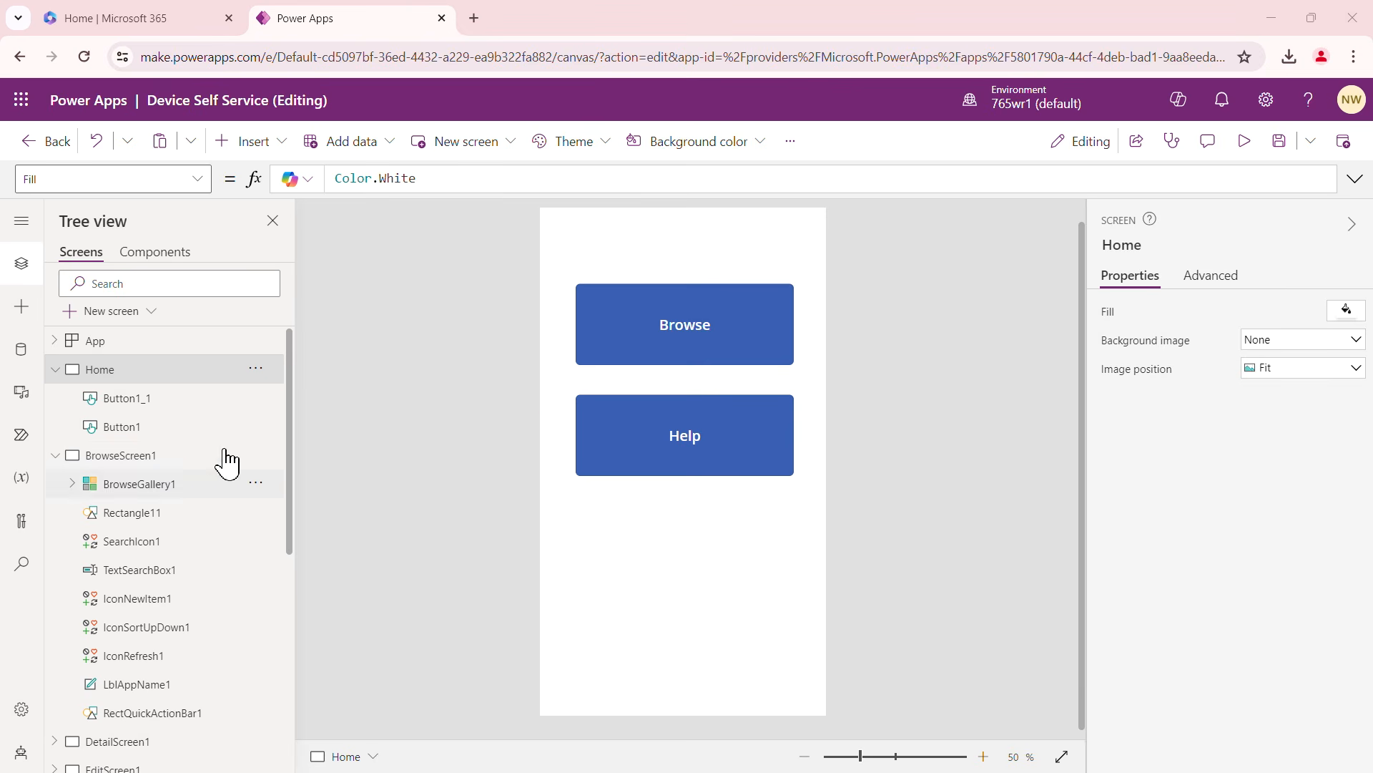
Insert a Home icon on BrowseScreen1 and move it off the header bar onto the gallery's first row
left_click(148, 458)
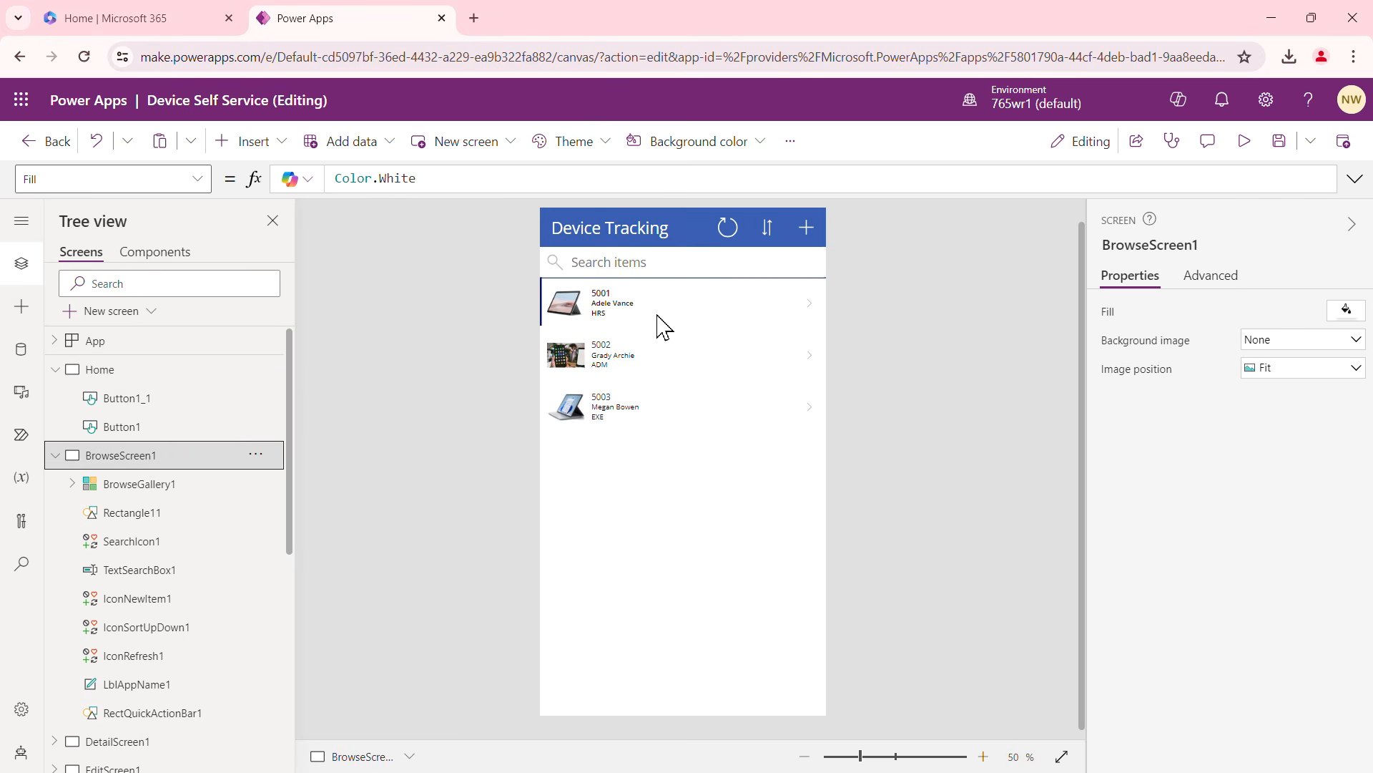
left_click(280, 147)
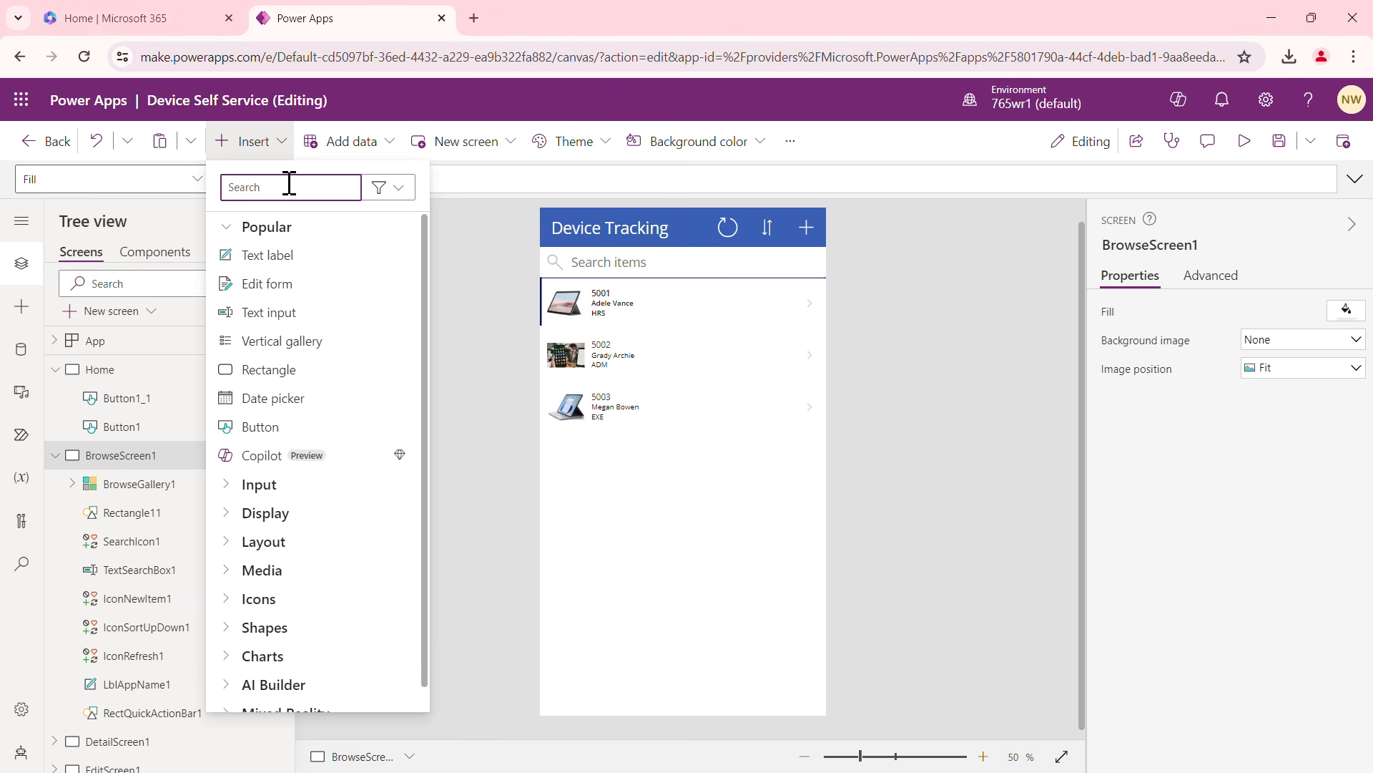
type("home")
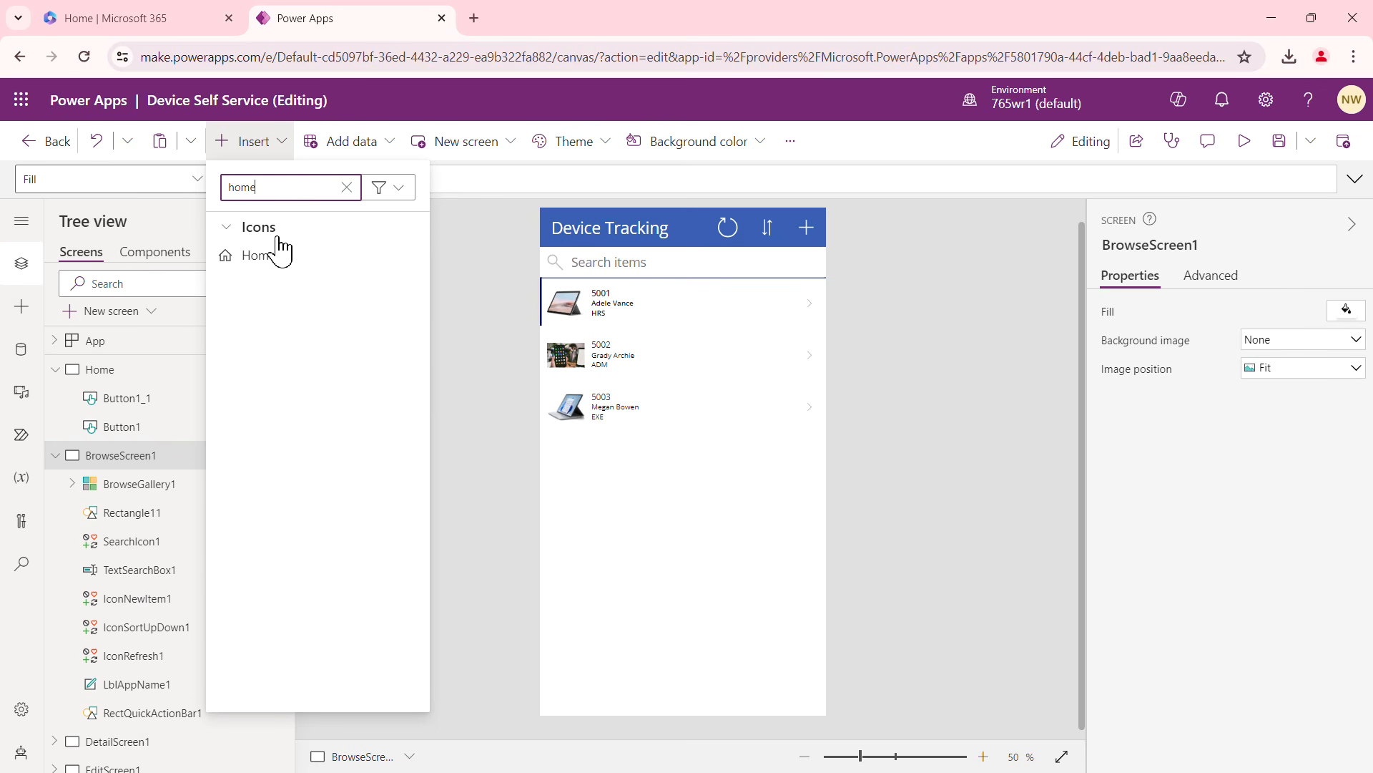
left_click(266, 259)
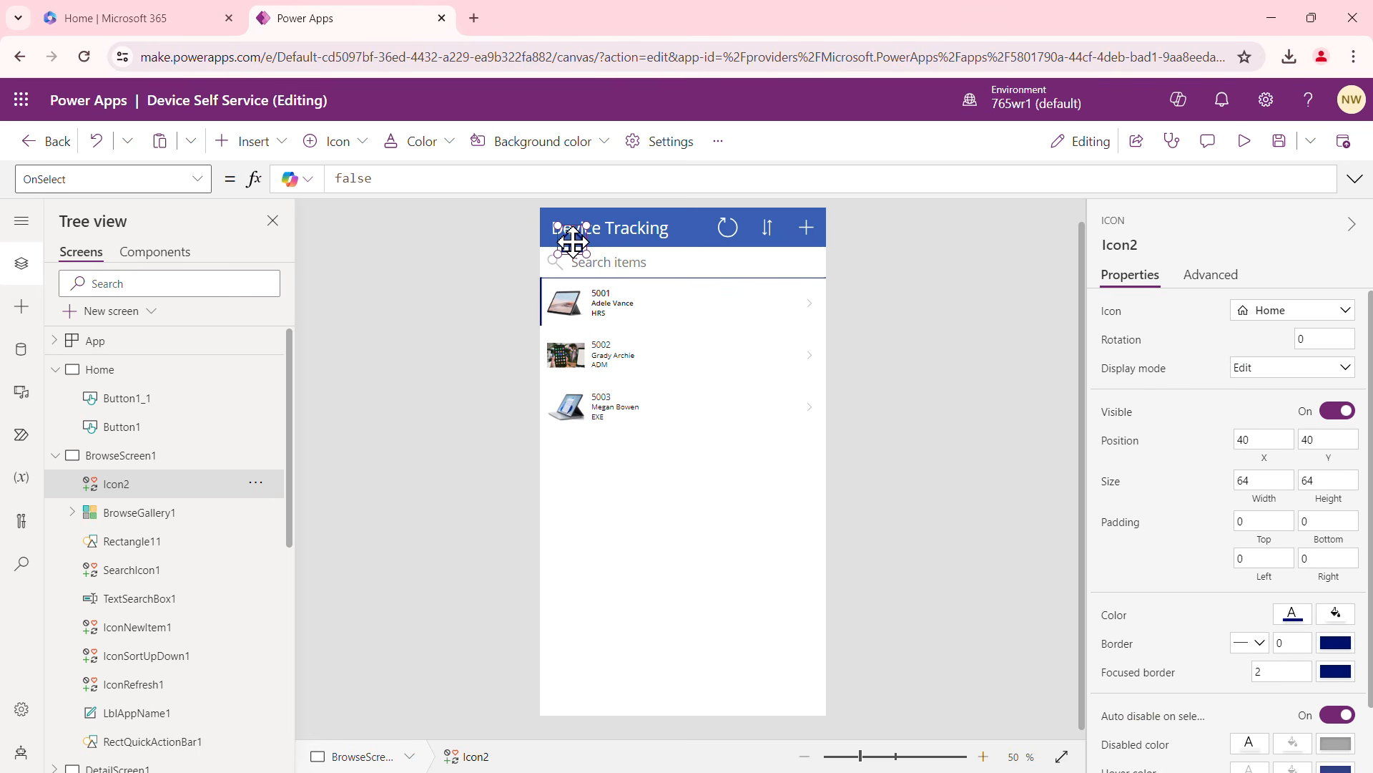
left_click_drag(572, 242, 748, 312)
Shift the refresh, sort and add icons together leftward in BrowseScreen1's header to free space at its right end
left_click(729, 229)
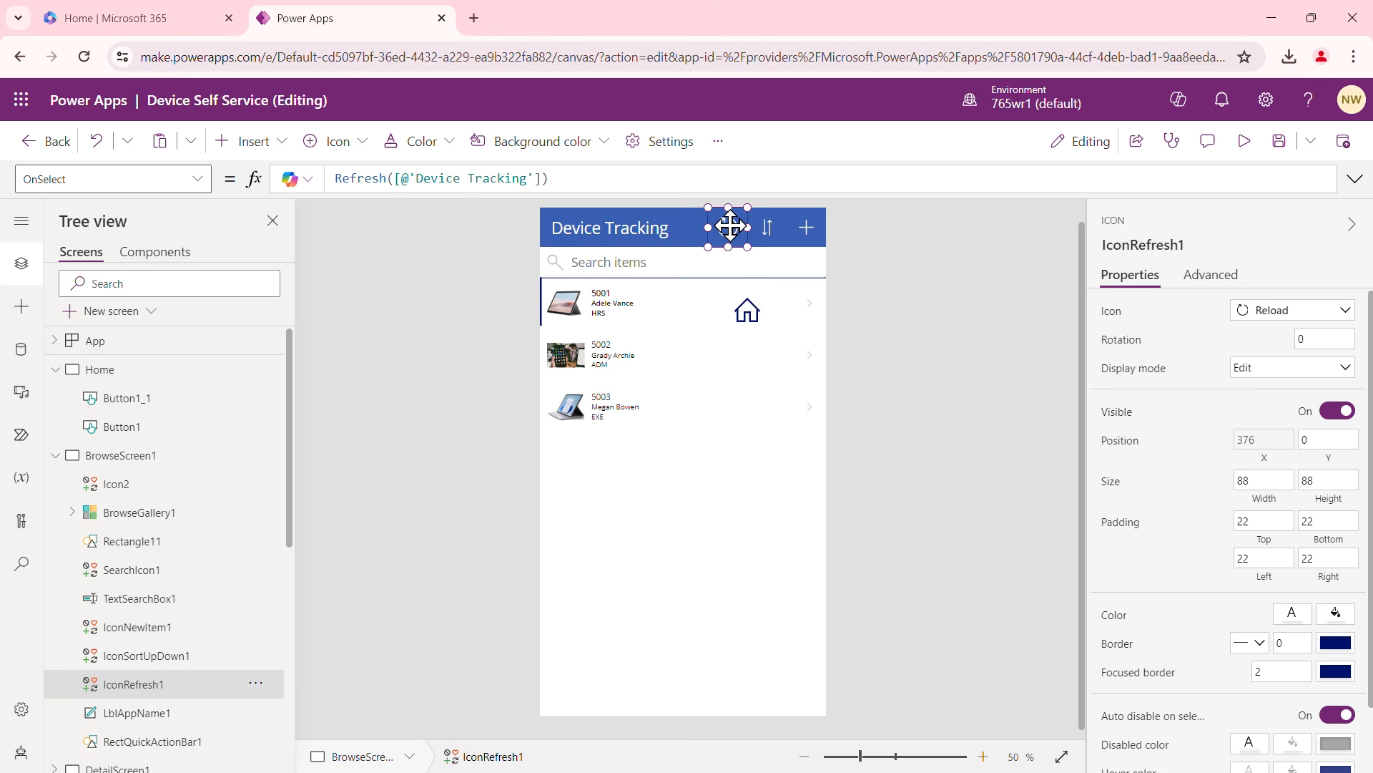
left_click(767, 226, "shift")
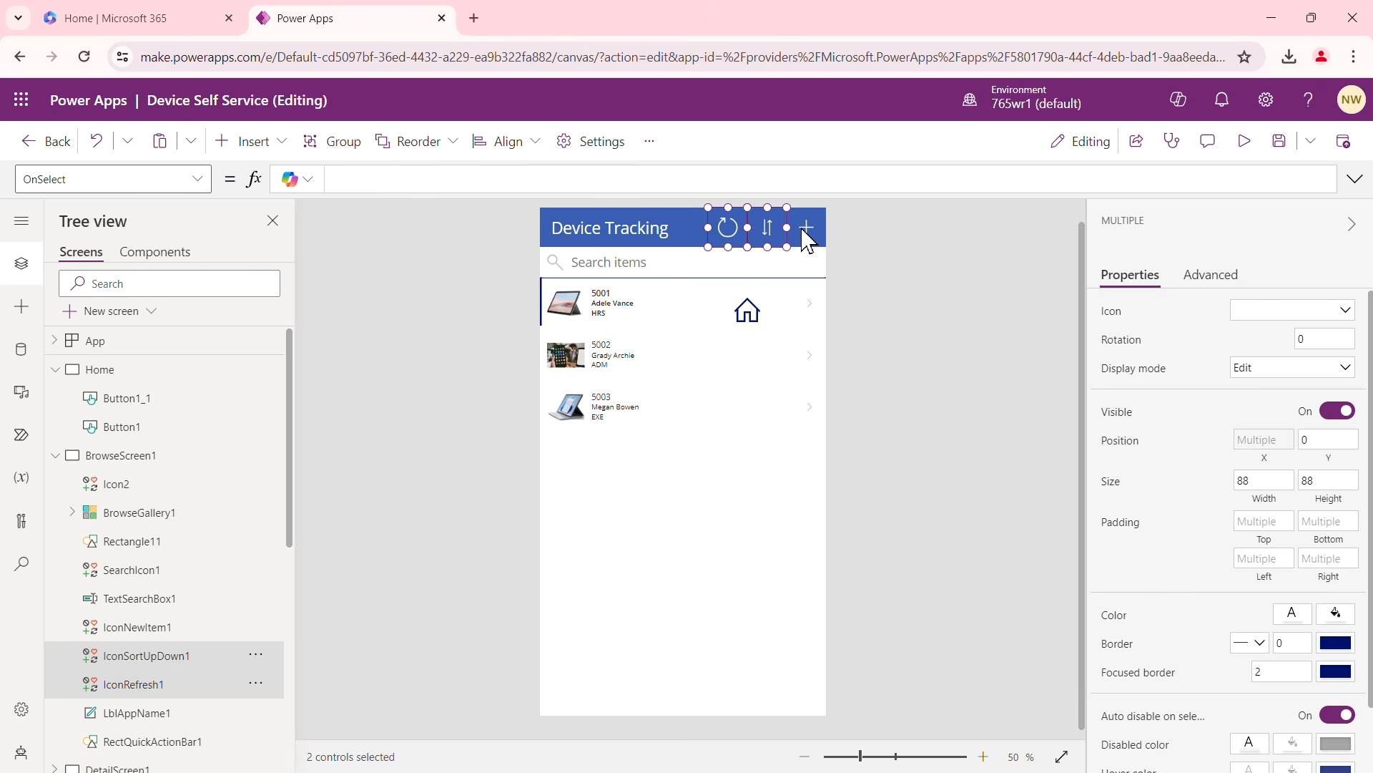
left_click(806, 226, "shift")
left_click_drag(805, 226, 774, 225)
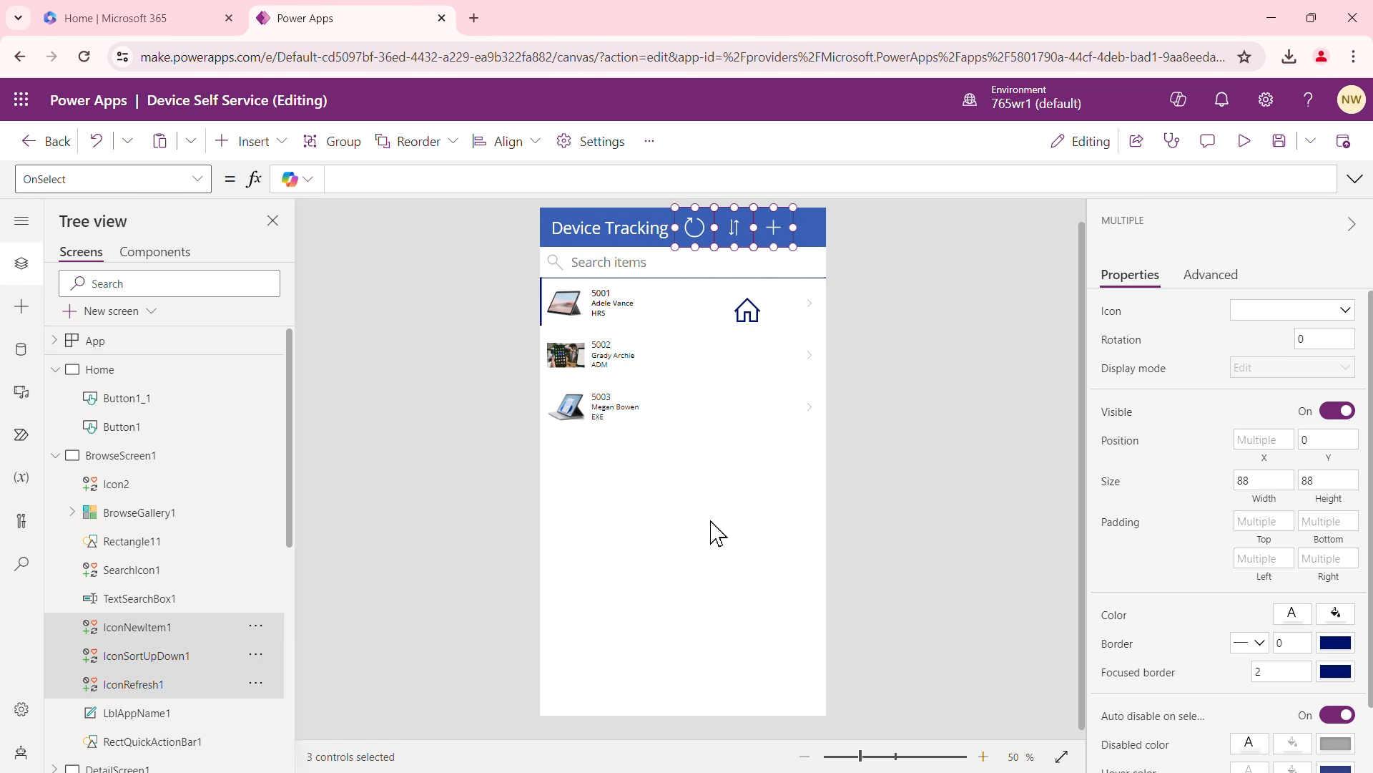
Move the Home icon into the free space at the header's right end, at about X 566, Y 12
left_click(745, 306)
left_click(747, 314)
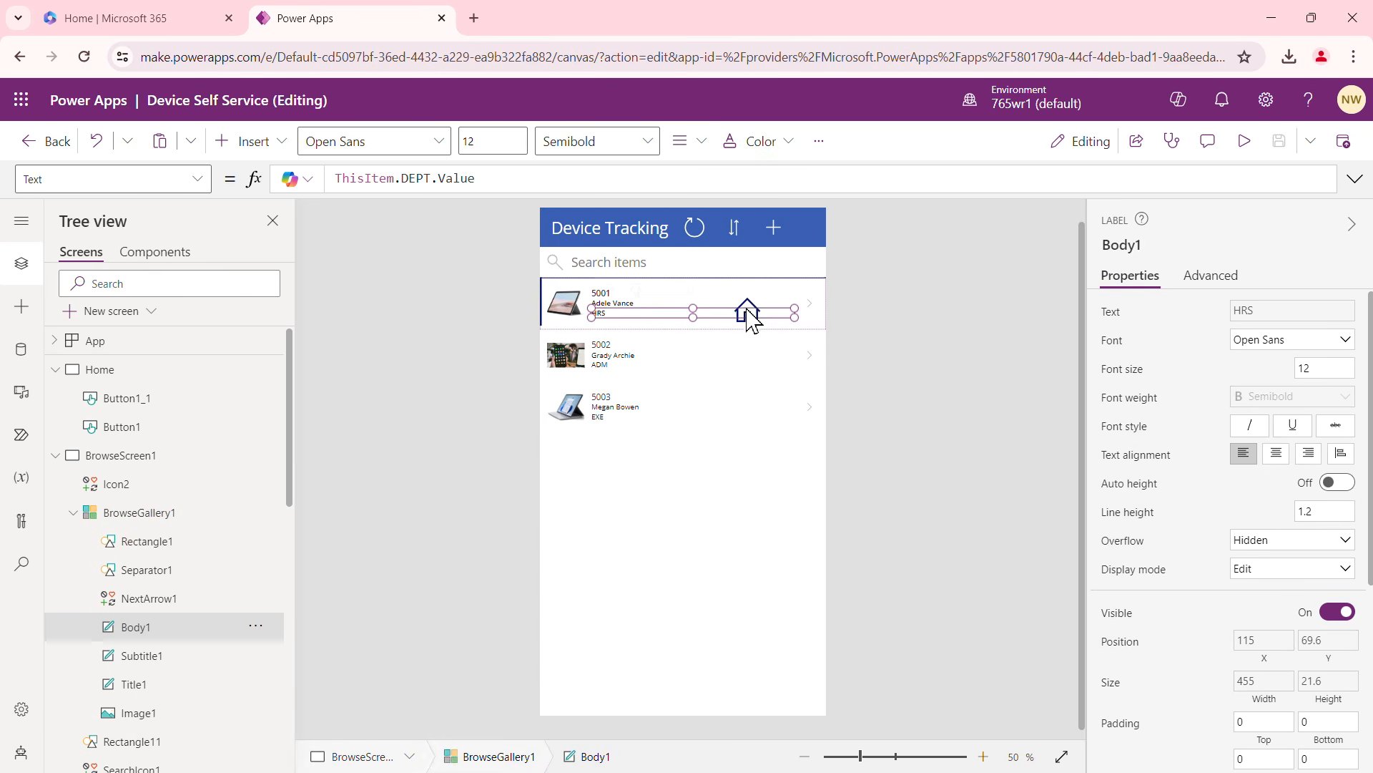
left_click(751, 321)
left_click_drag(750, 322, 808, 222)
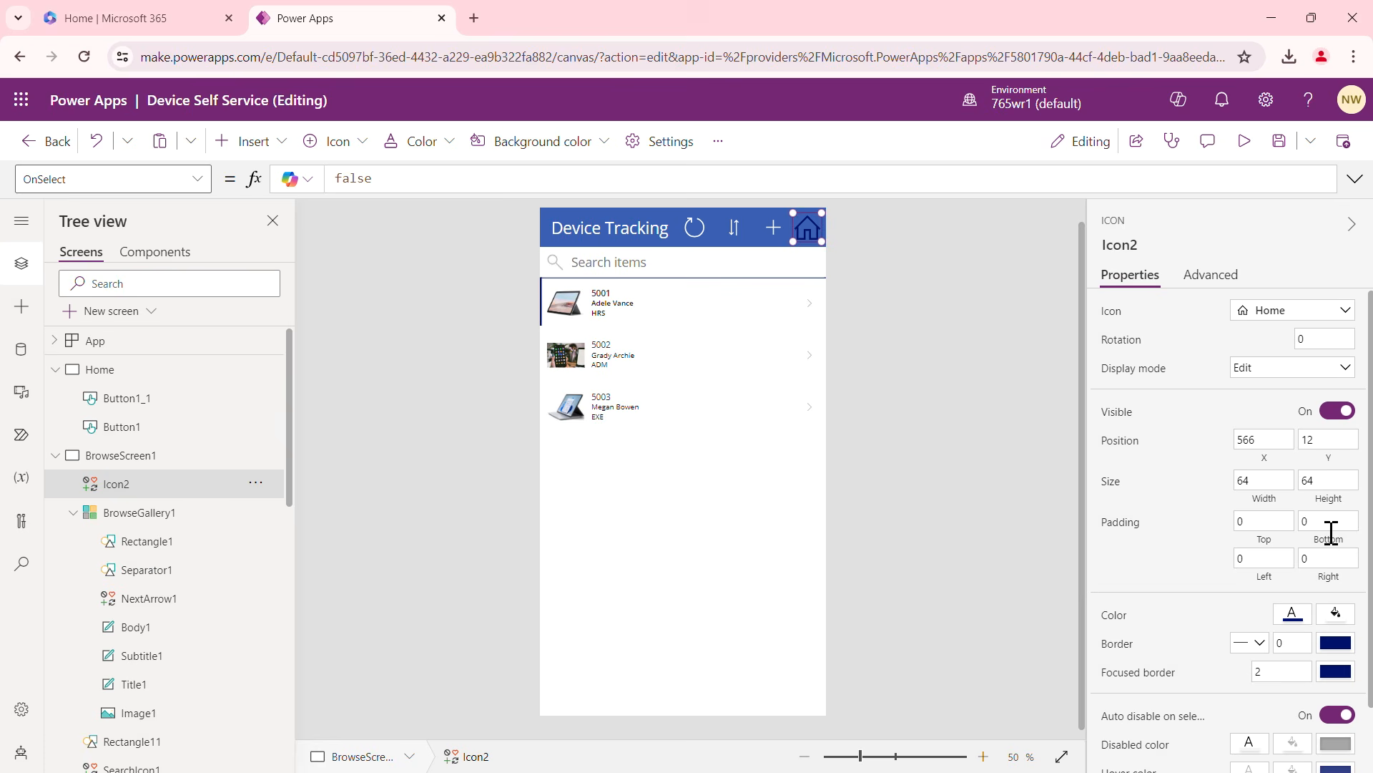
Set the Home icon's fill color to white
scroll(1318, 475, "down", 1)
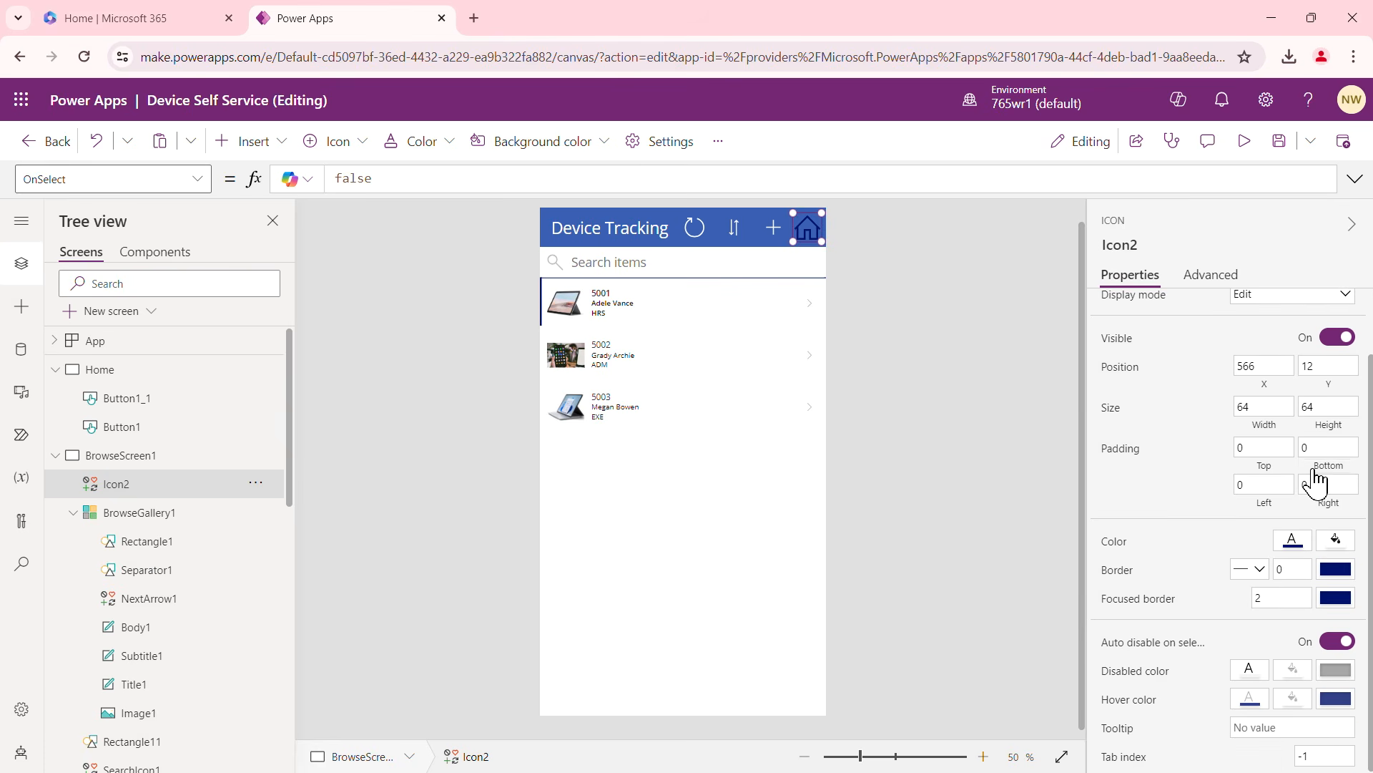
left_click(1338, 549)
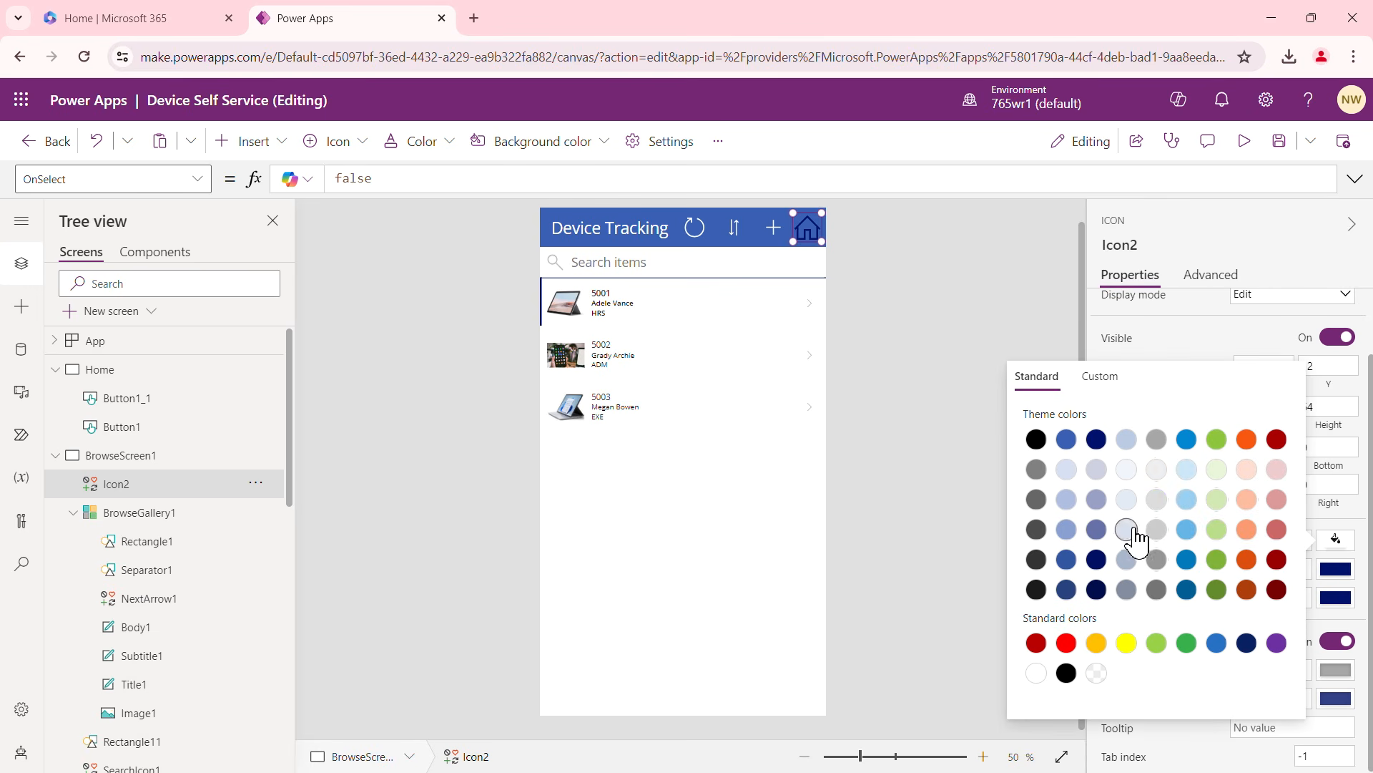
left_click(1037, 674)
left_click(1192, 730)
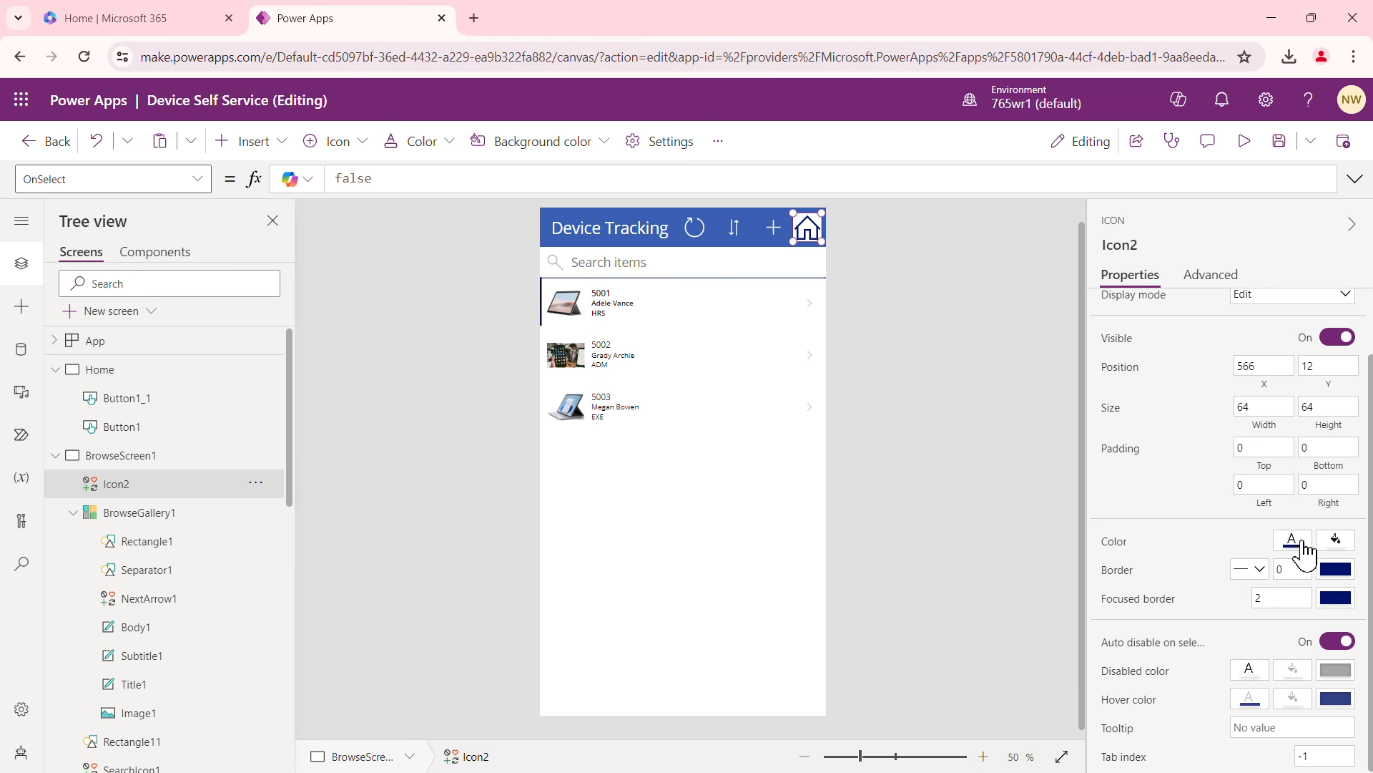
Set the Home icon's color to white and its fill to the theme blue that matches the header bar
left_click(1294, 545)
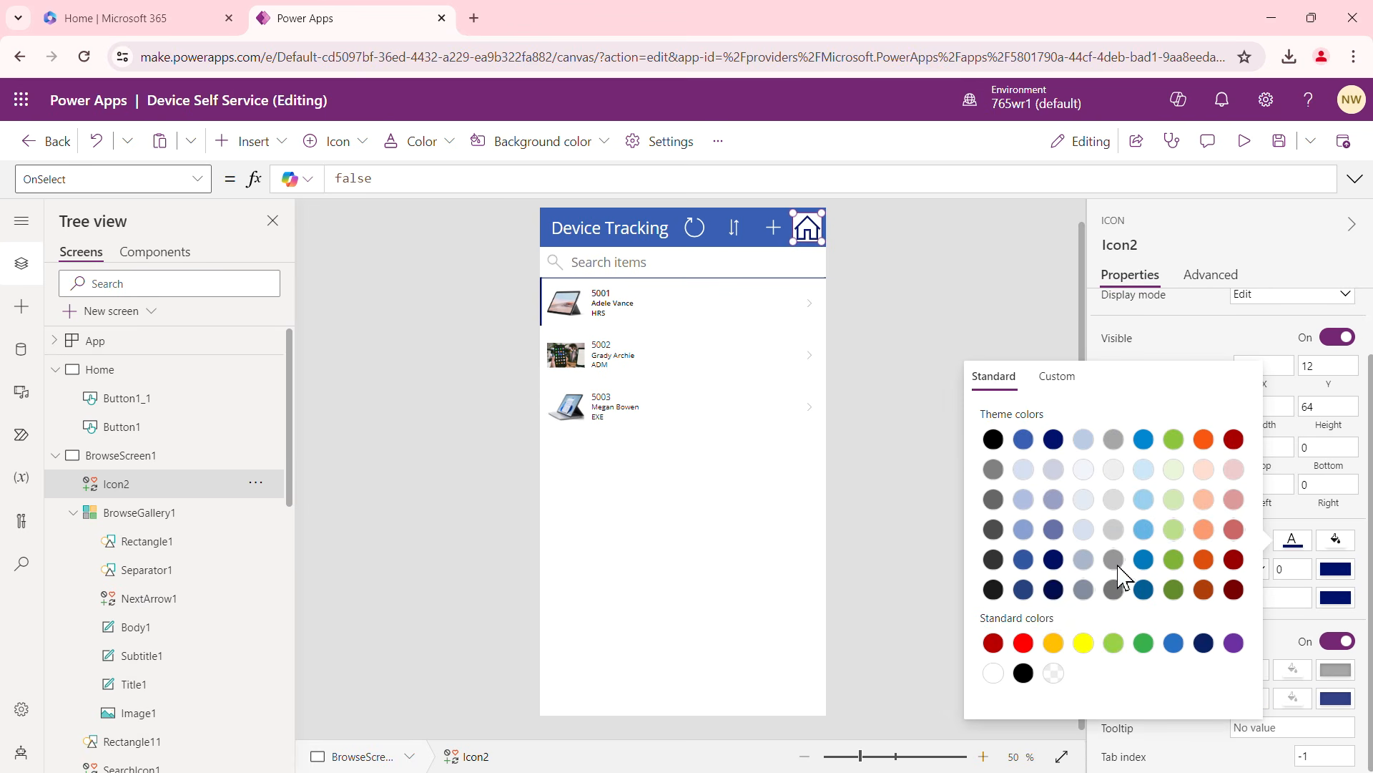
left_click(993, 672)
left_click(1343, 543)
left_click(1343, 544)
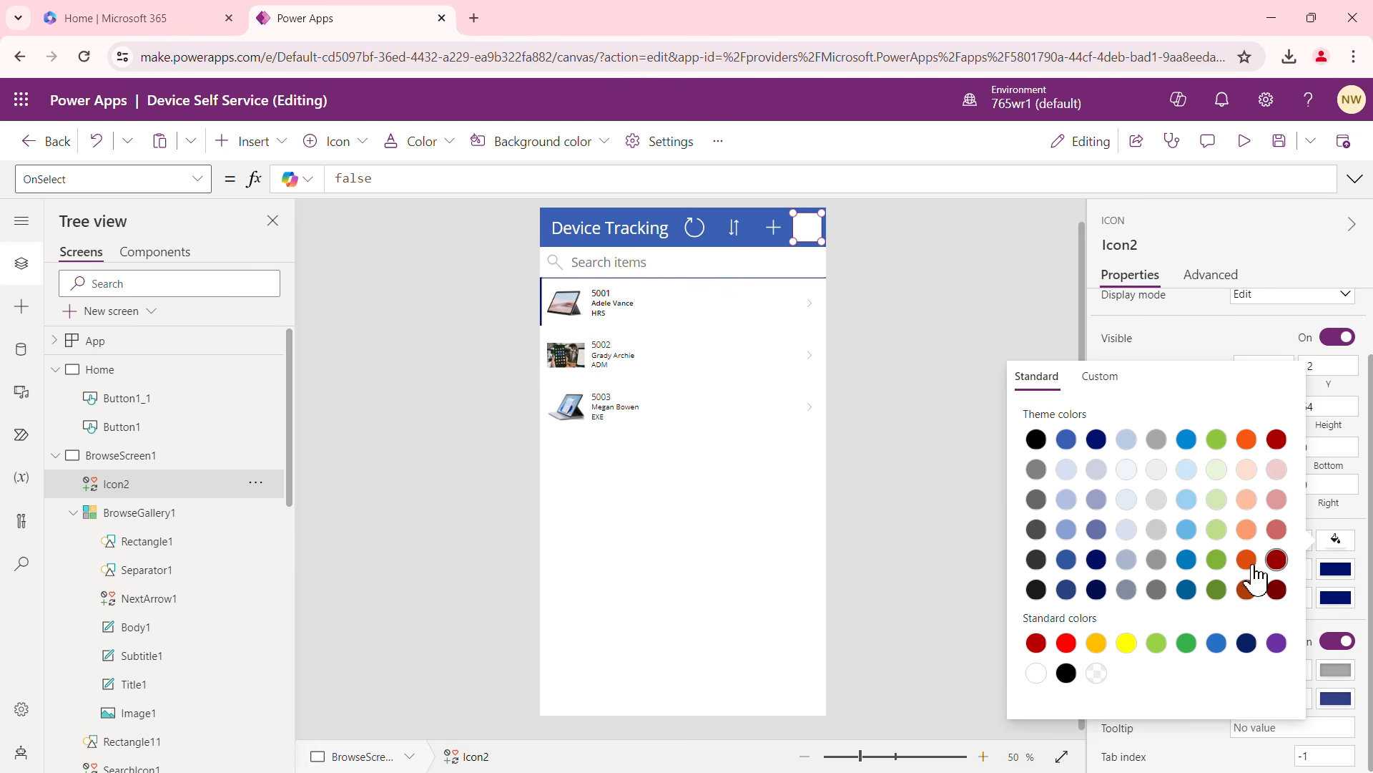
left_click(1068, 448)
left_click(931, 380)
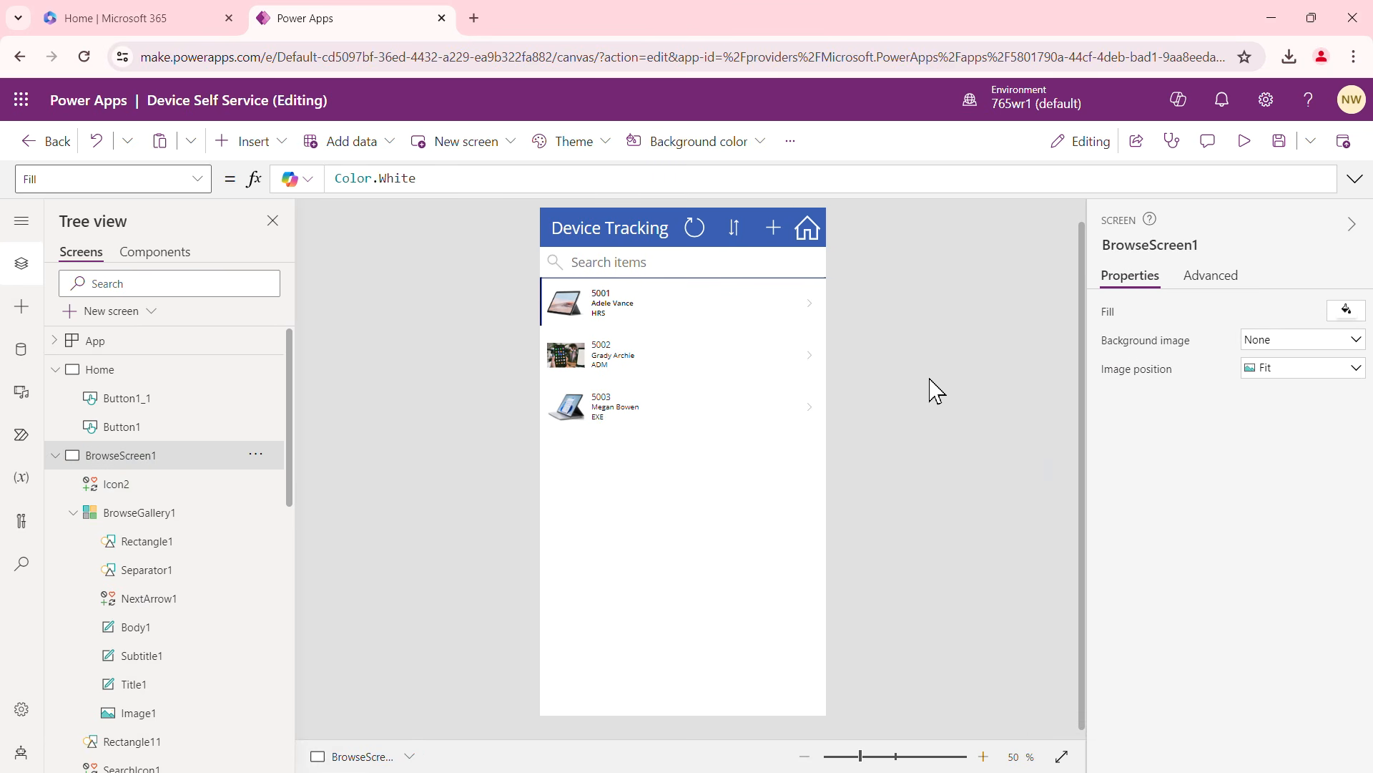
Set the OnSelect formula of the Home icon in BrowseScreen1's header to Navigate(Home)
left_click(812, 234)
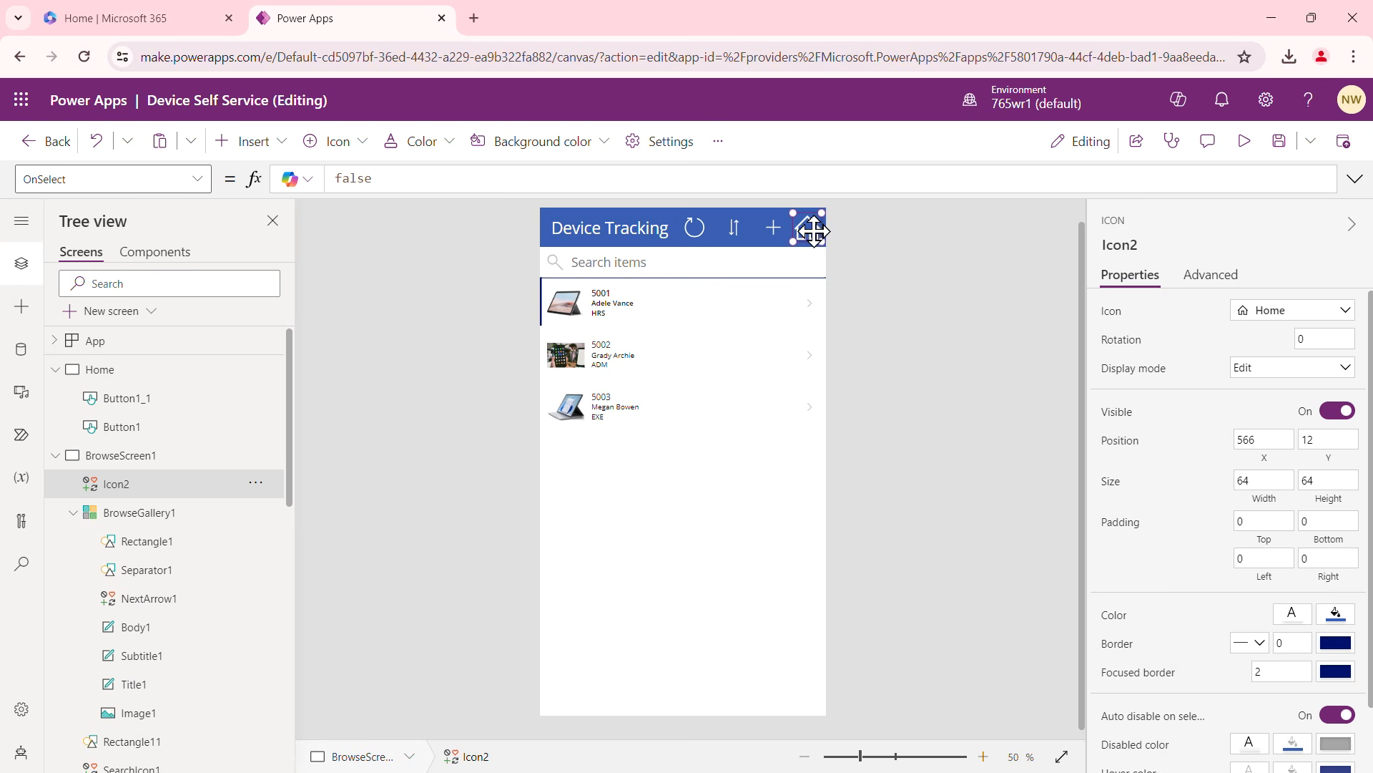
left_click_drag(385, 181, 334, 184)
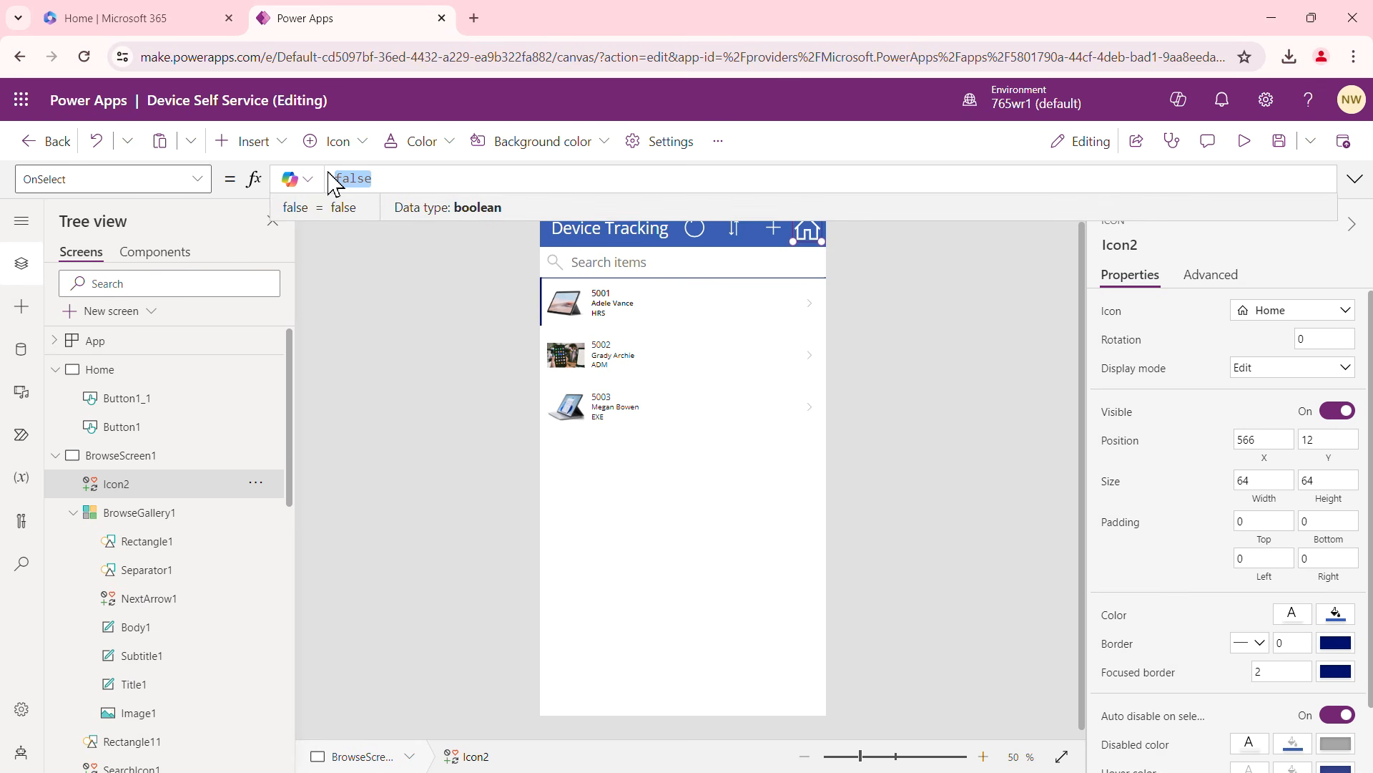
type("Naviga")
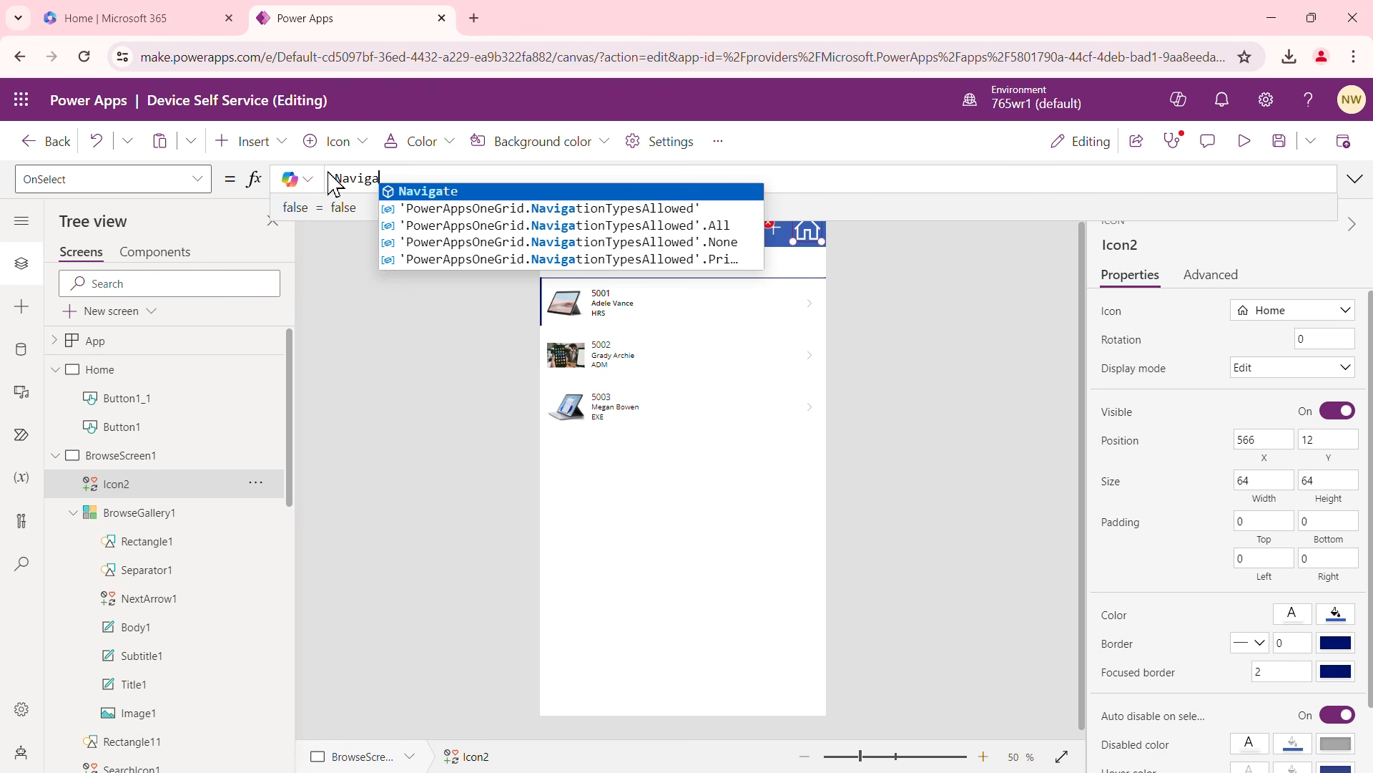
type("t")
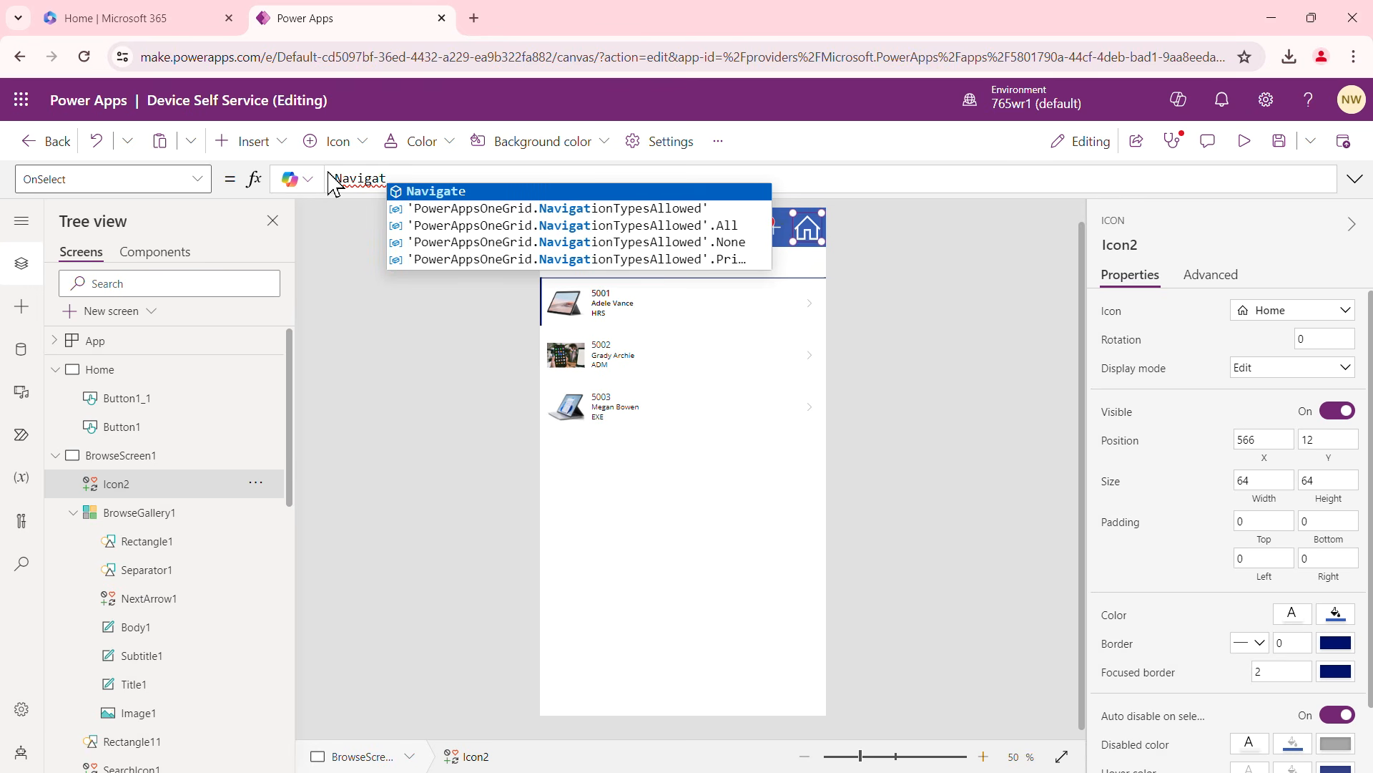
type("e")
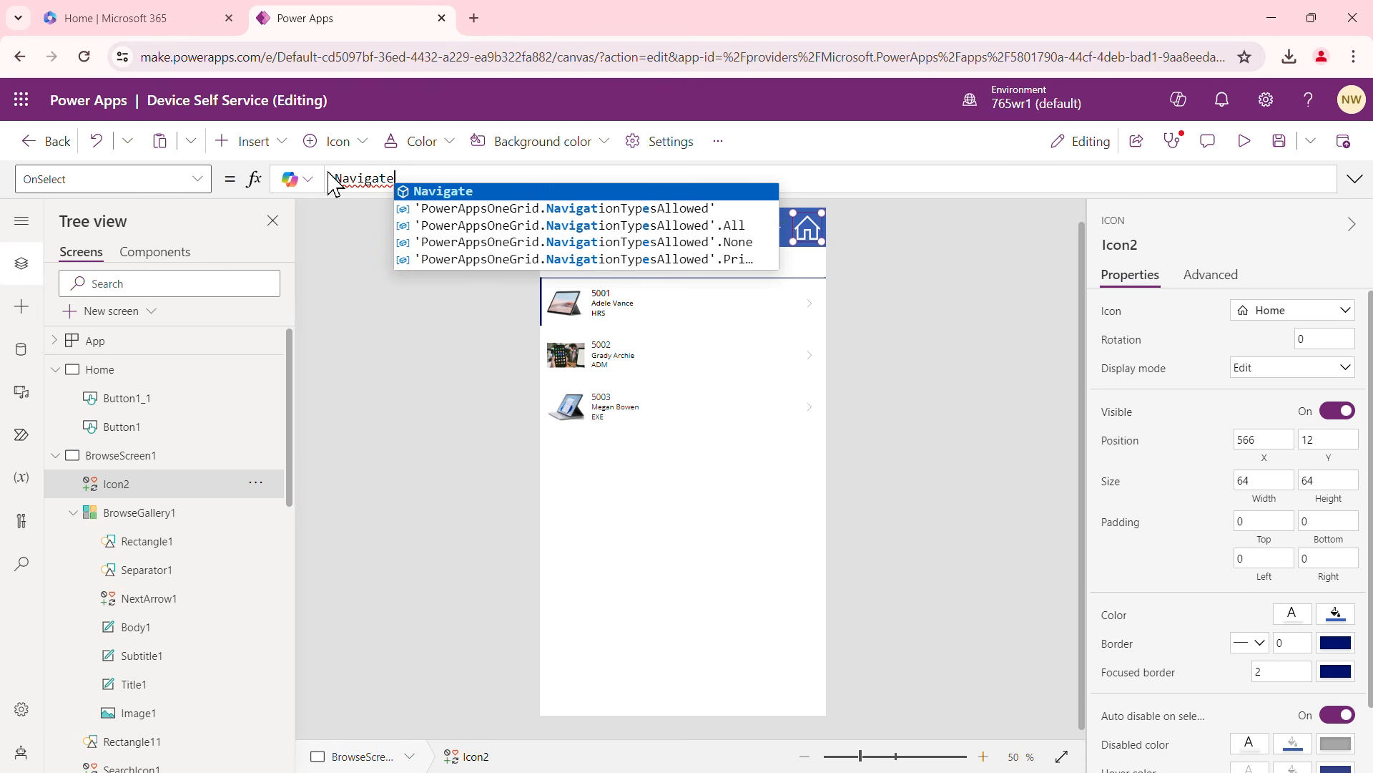
type("(")
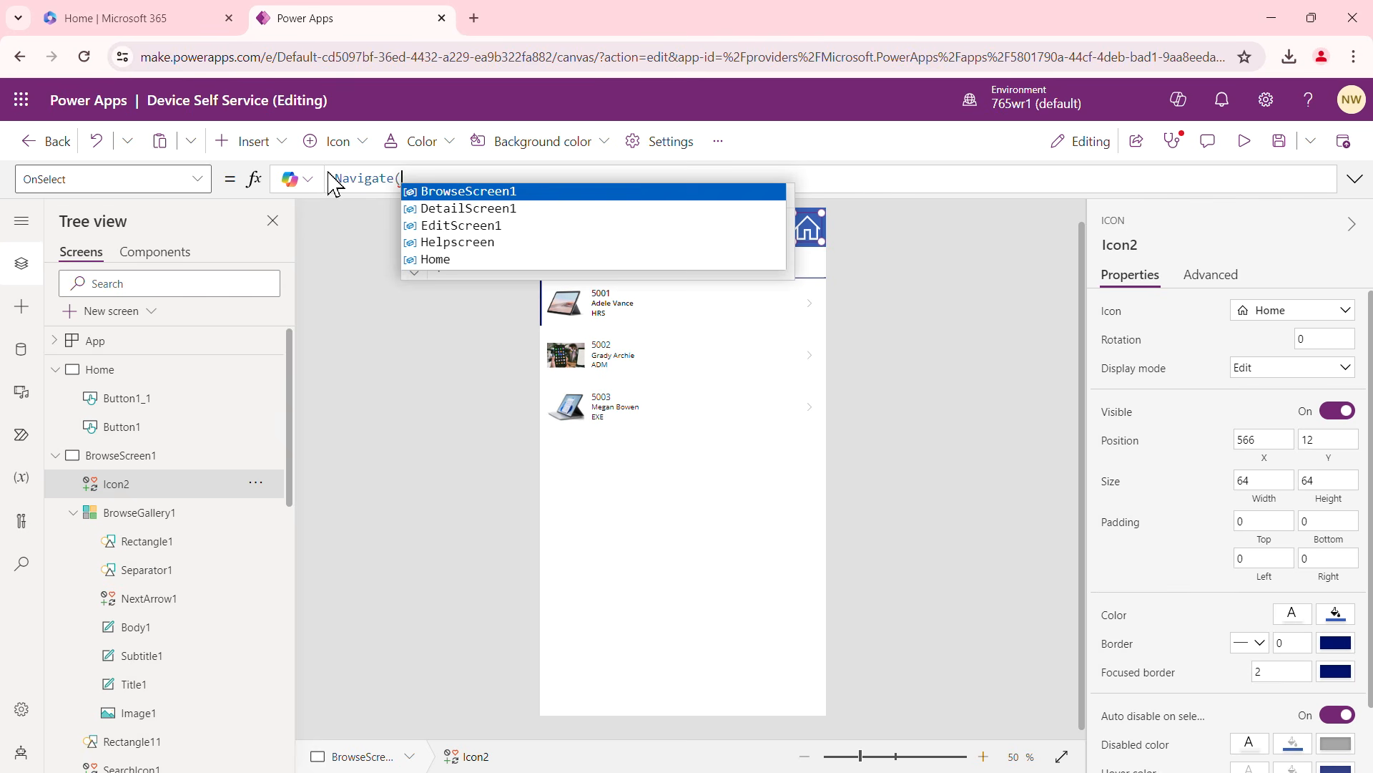
left_click(436, 259)
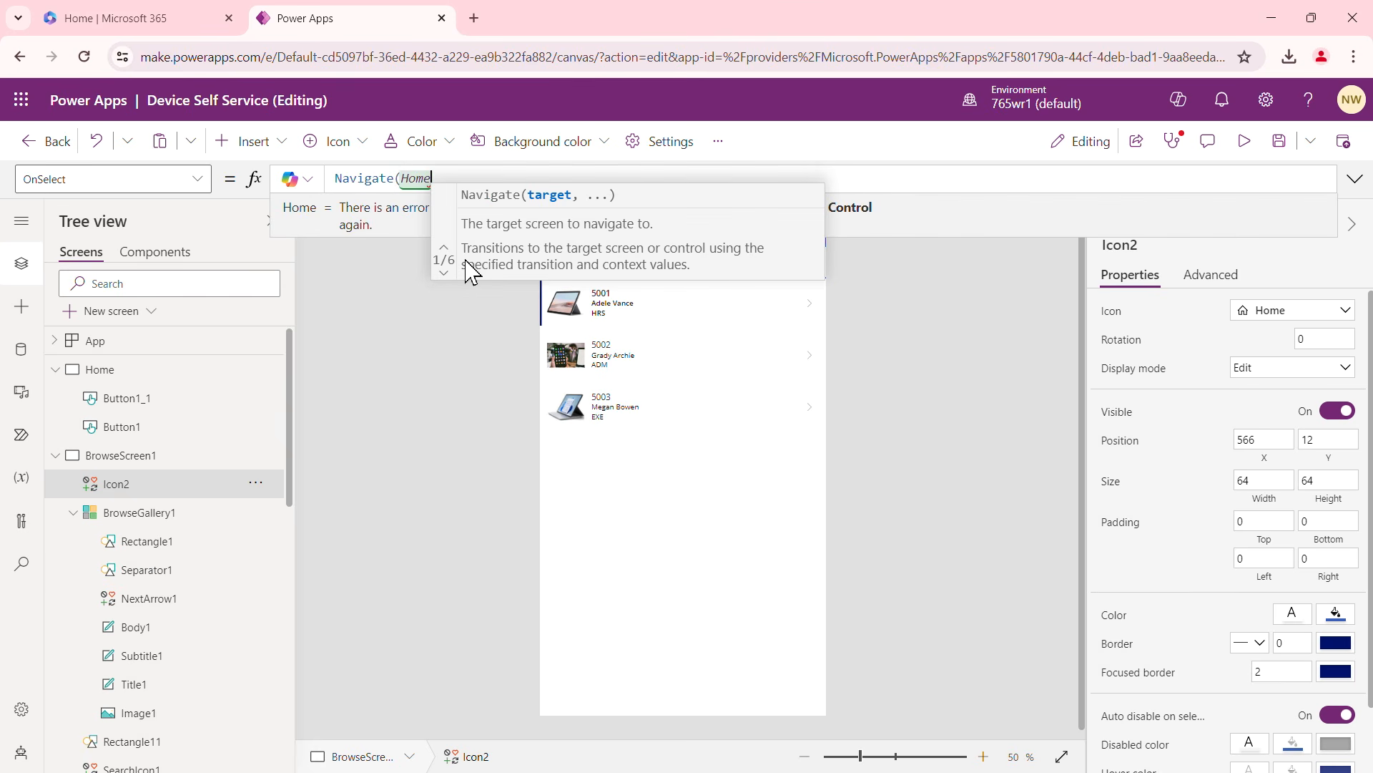
type(")")
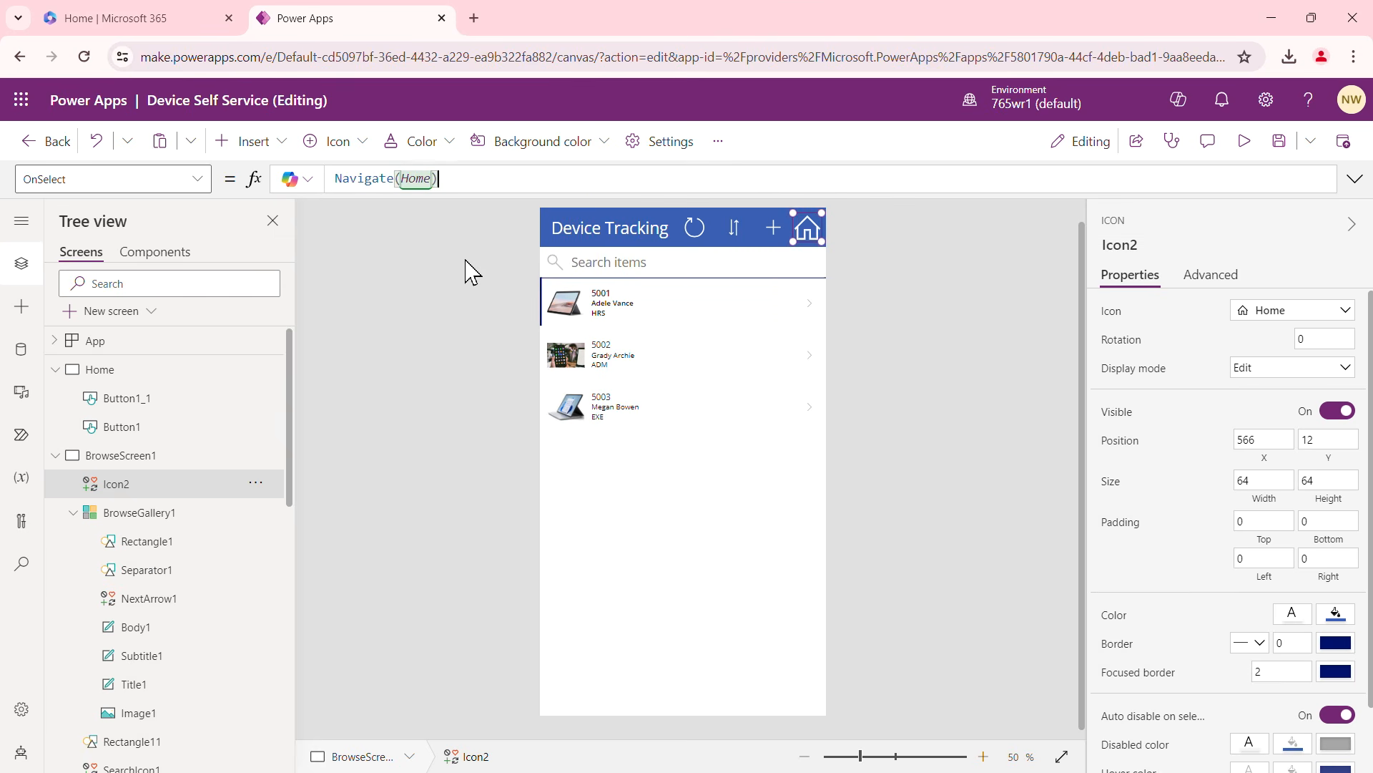
left_click(930, 316)
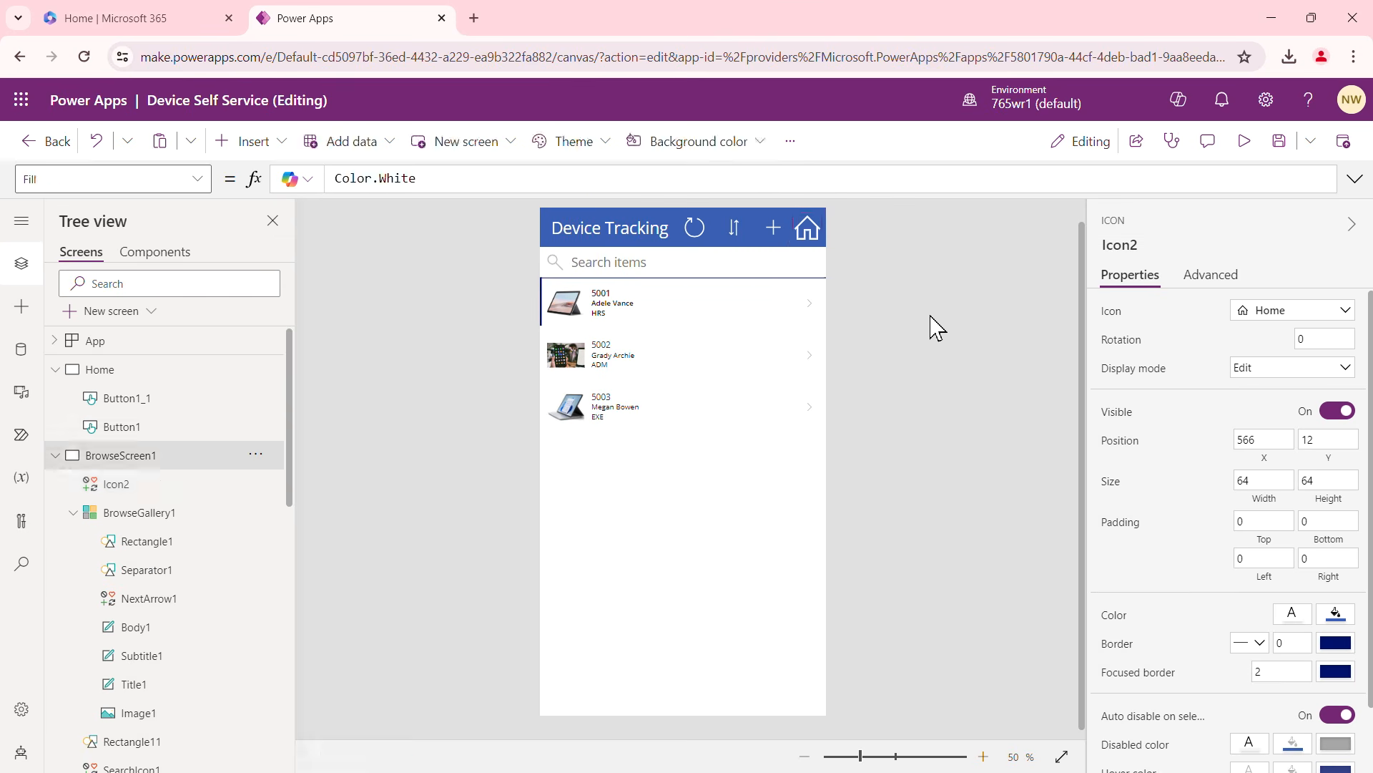
Copy the Home icon from BrowseScreen1's header and paste it into DetailScreen1
left_click(814, 236)
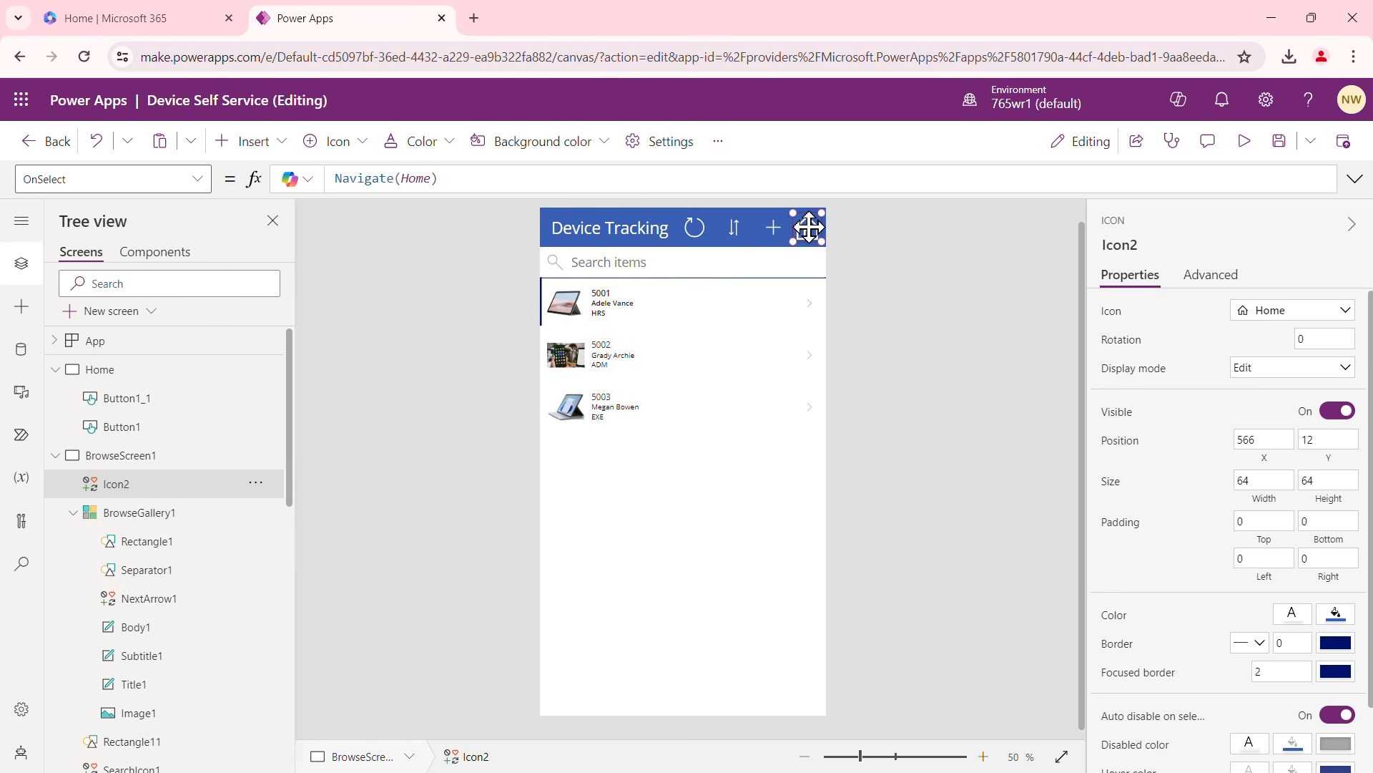
right_click(811, 229)
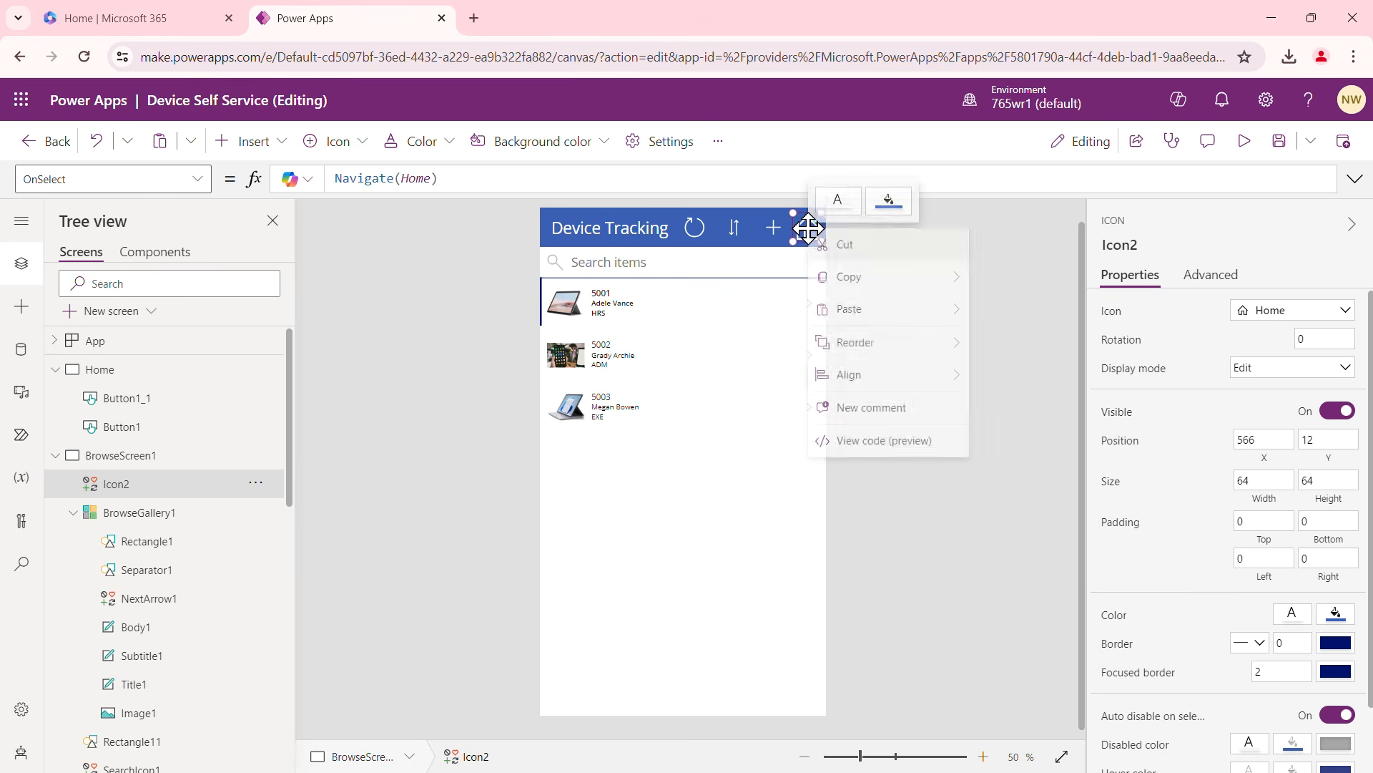
mouse_move(865, 290)
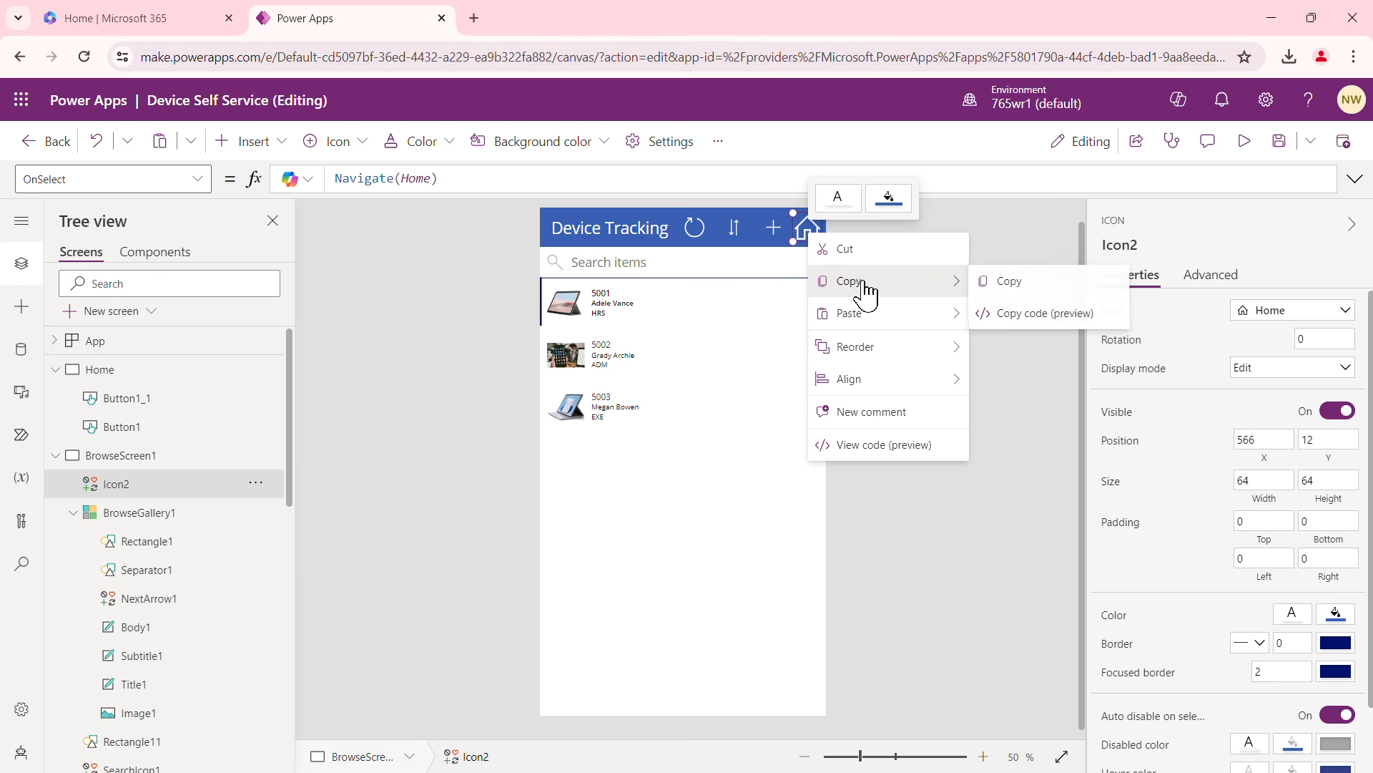
left_click(1018, 284)
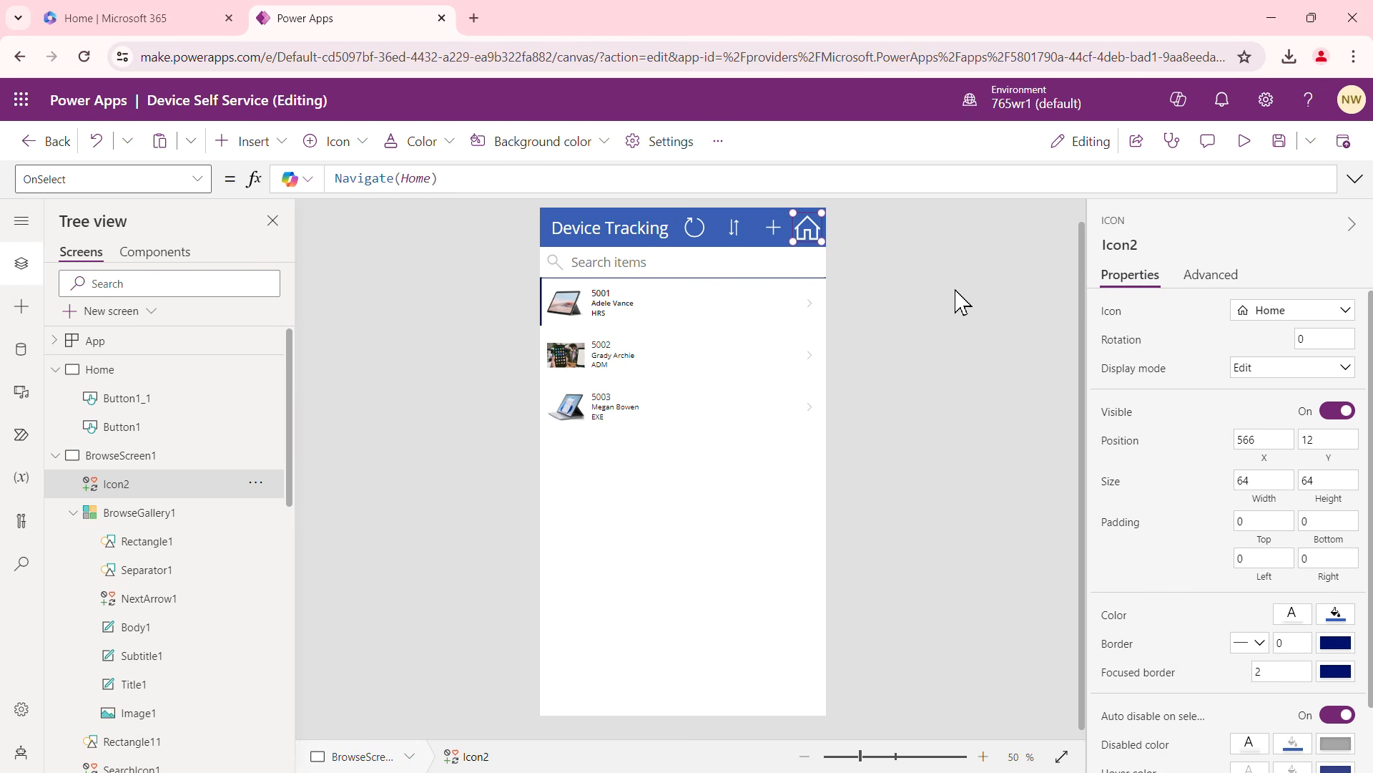
left_click(56, 454)
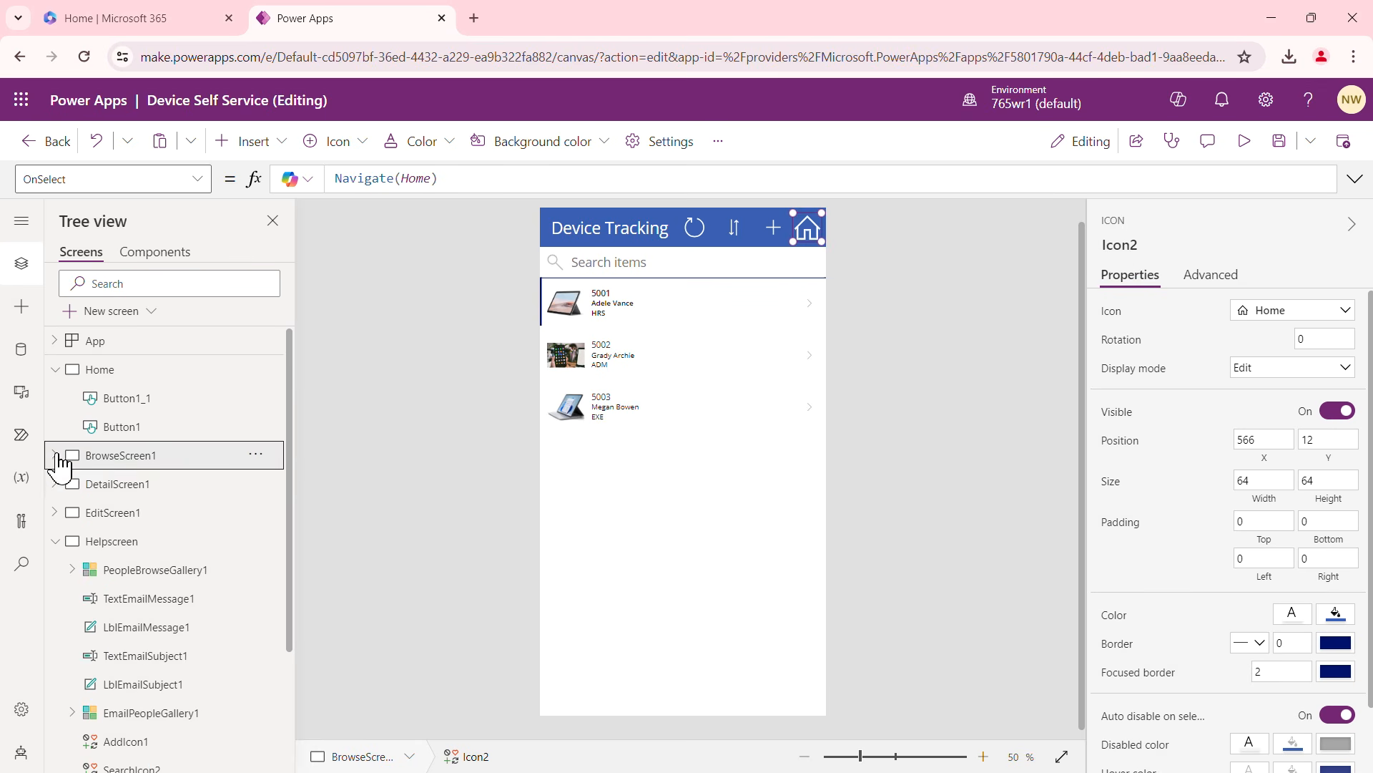
left_click(133, 487)
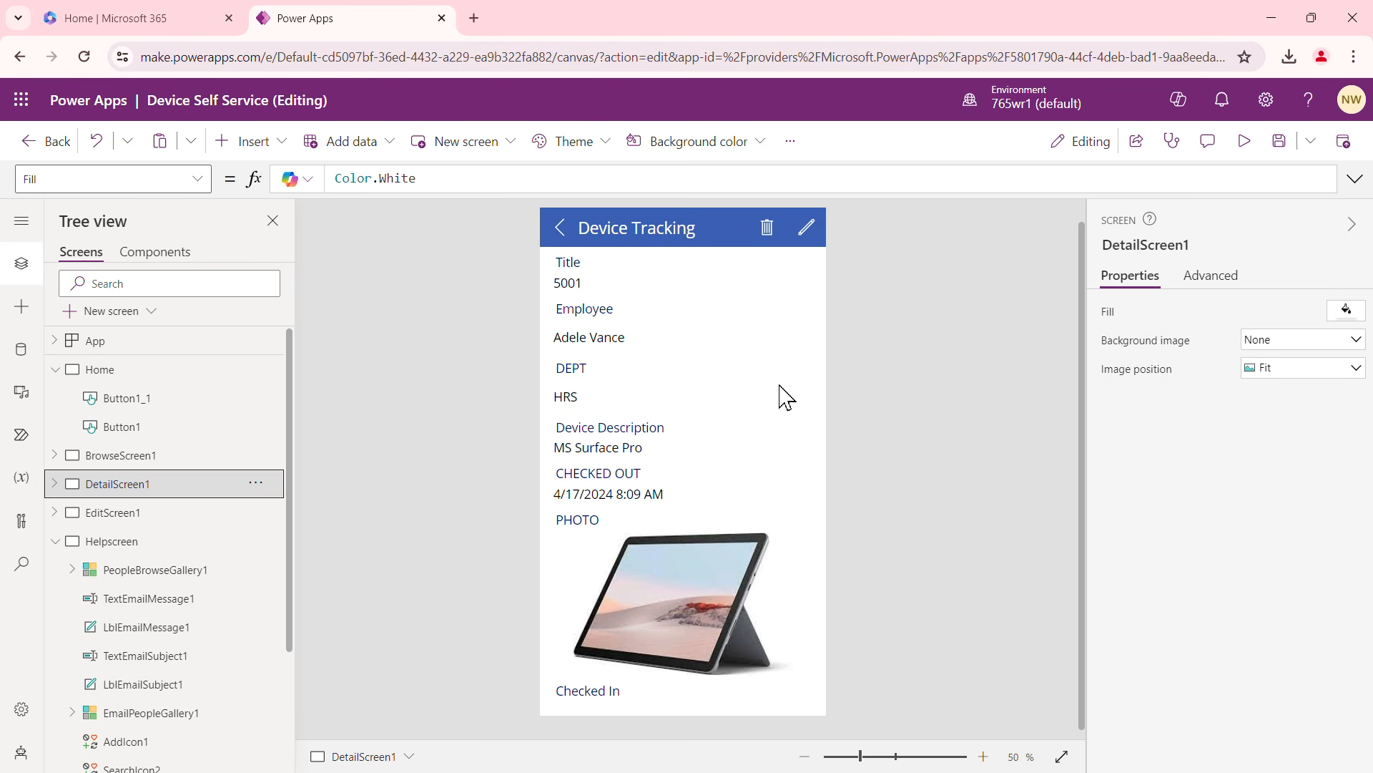
left_click(738, 237)
left_click(766, 270)
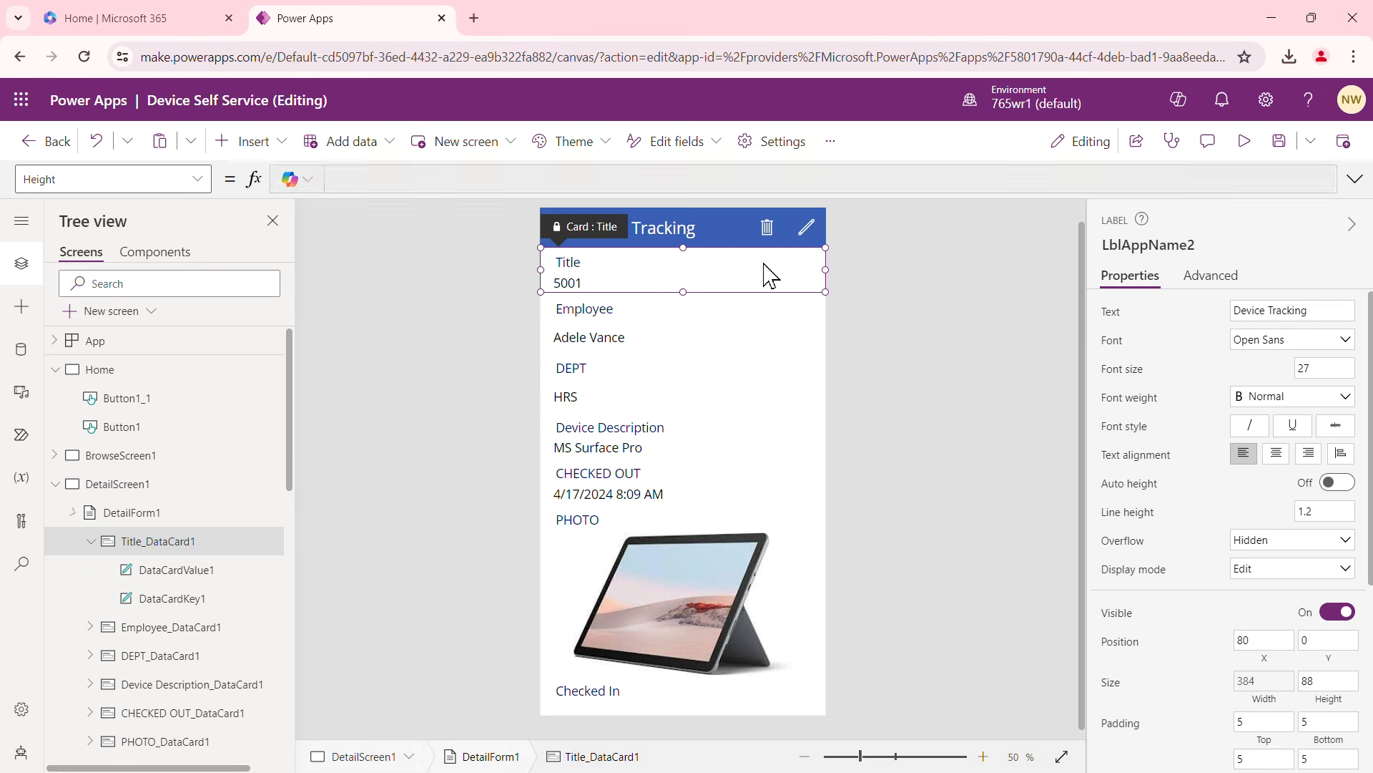
left_click(887, 331)
right_click(887, 331)
left_click(869, 306)
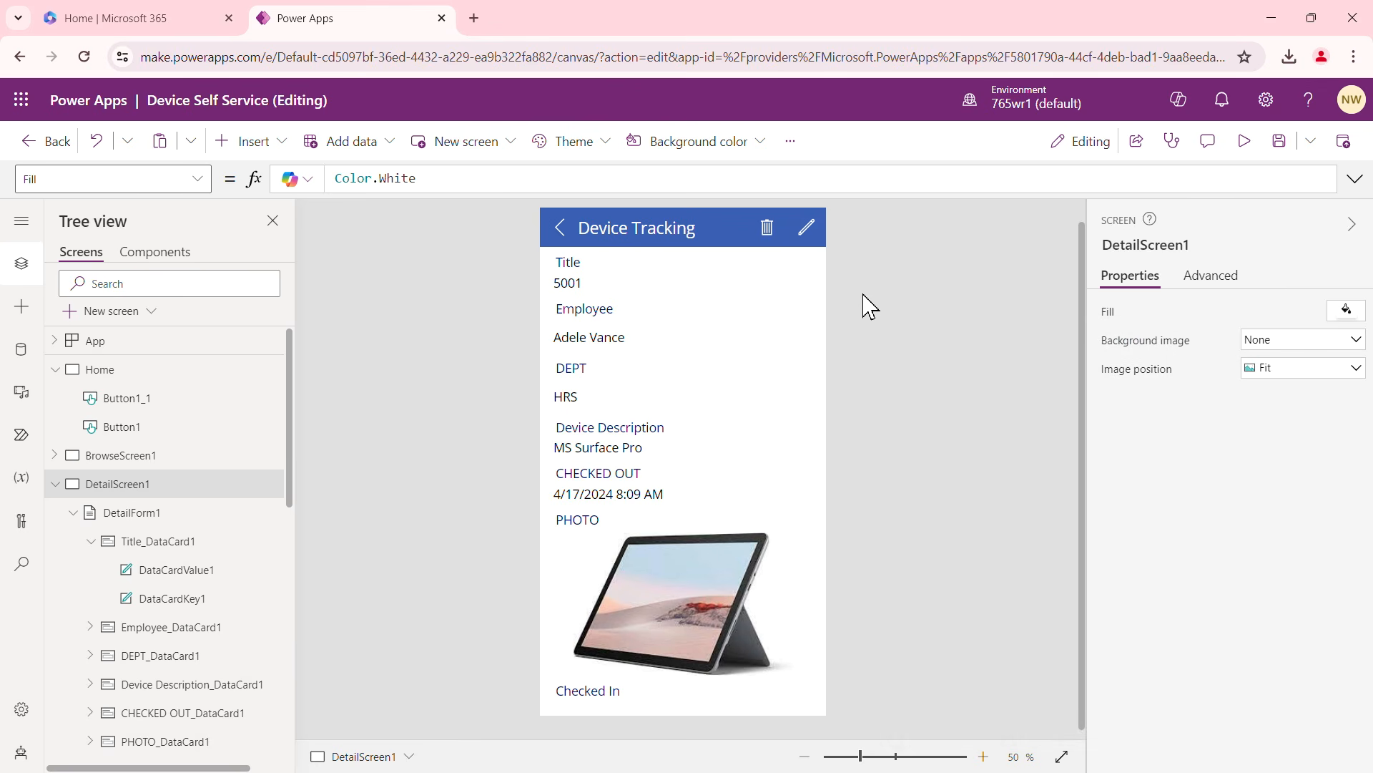
key("ctrl+v")
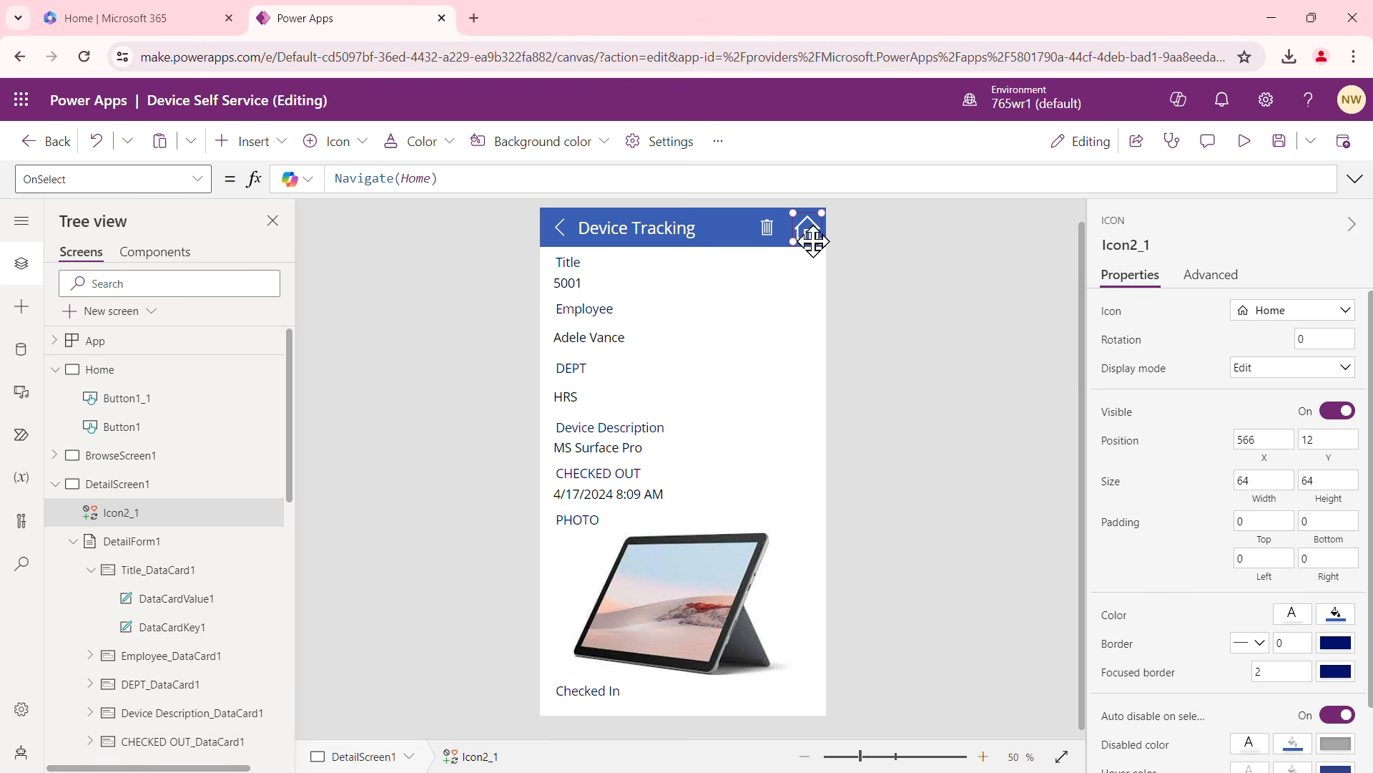
Make room for the Home icon in DetailScreen1's header by moving the trash icon to about X 376 and the edit icon to about X 464
left_click_drag(766, 231, 723, 226)
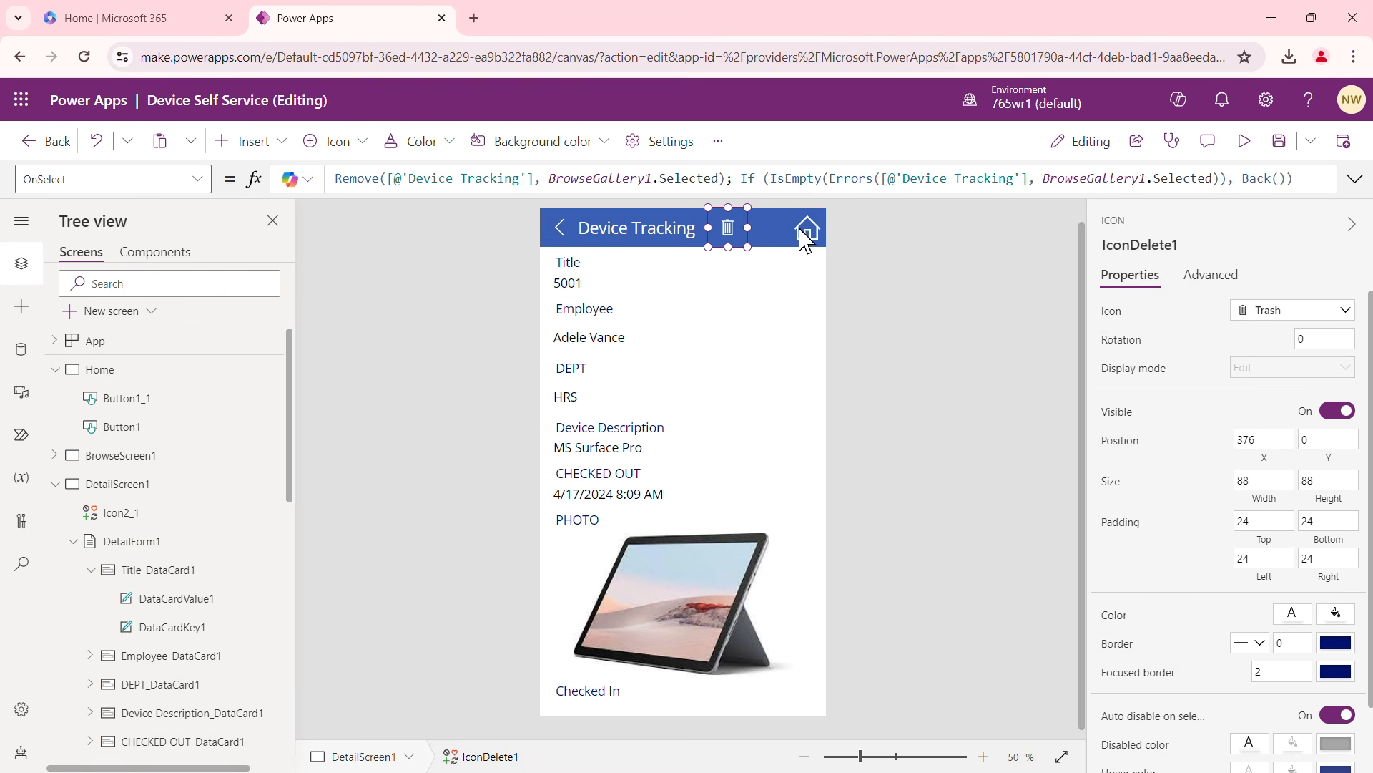
left_click_drag(812, 240, 767, 226)
left_click(899, 313)
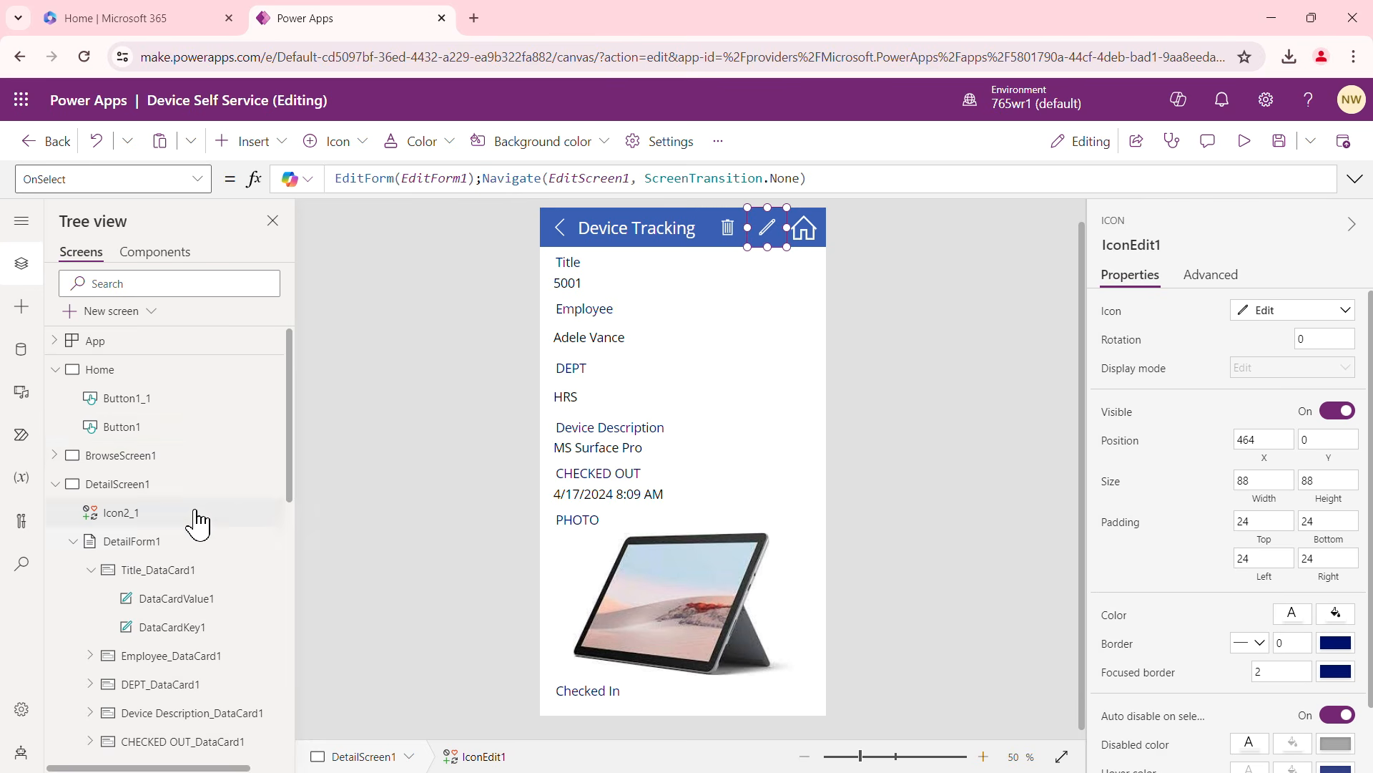
On EditScreen1, shift the header's check icon leftward and paste the Home icon into the freed space
scroll(291, 386, "down", 3)
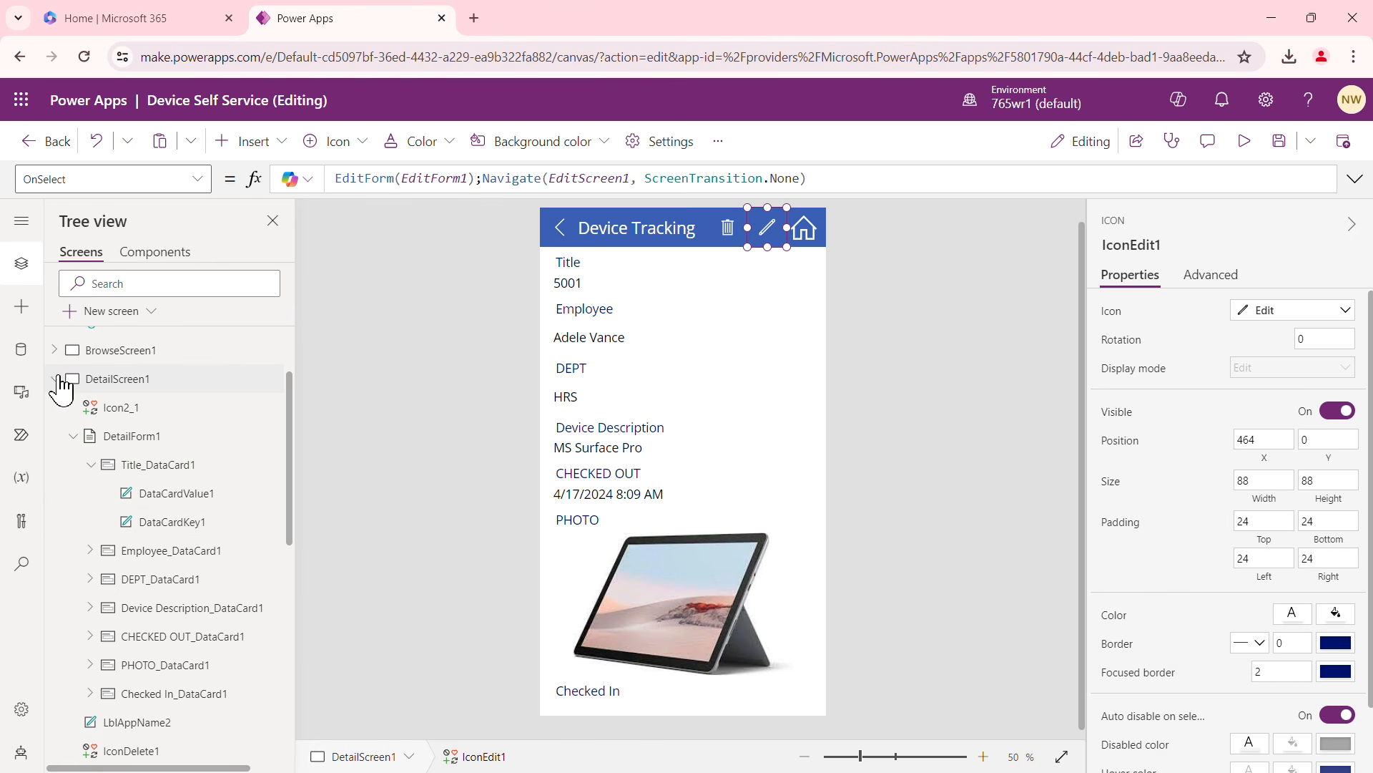
left_click(55, 379)
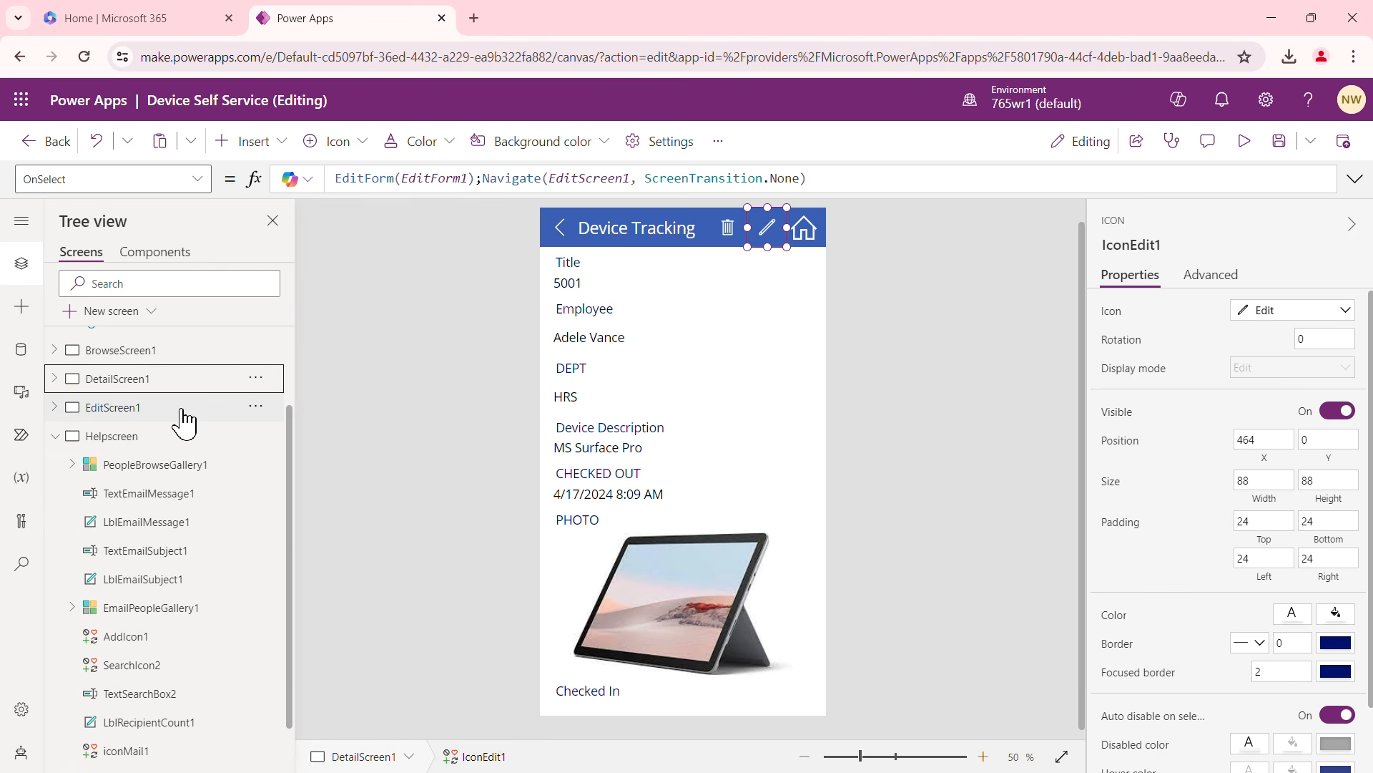
left_click(132, 415)
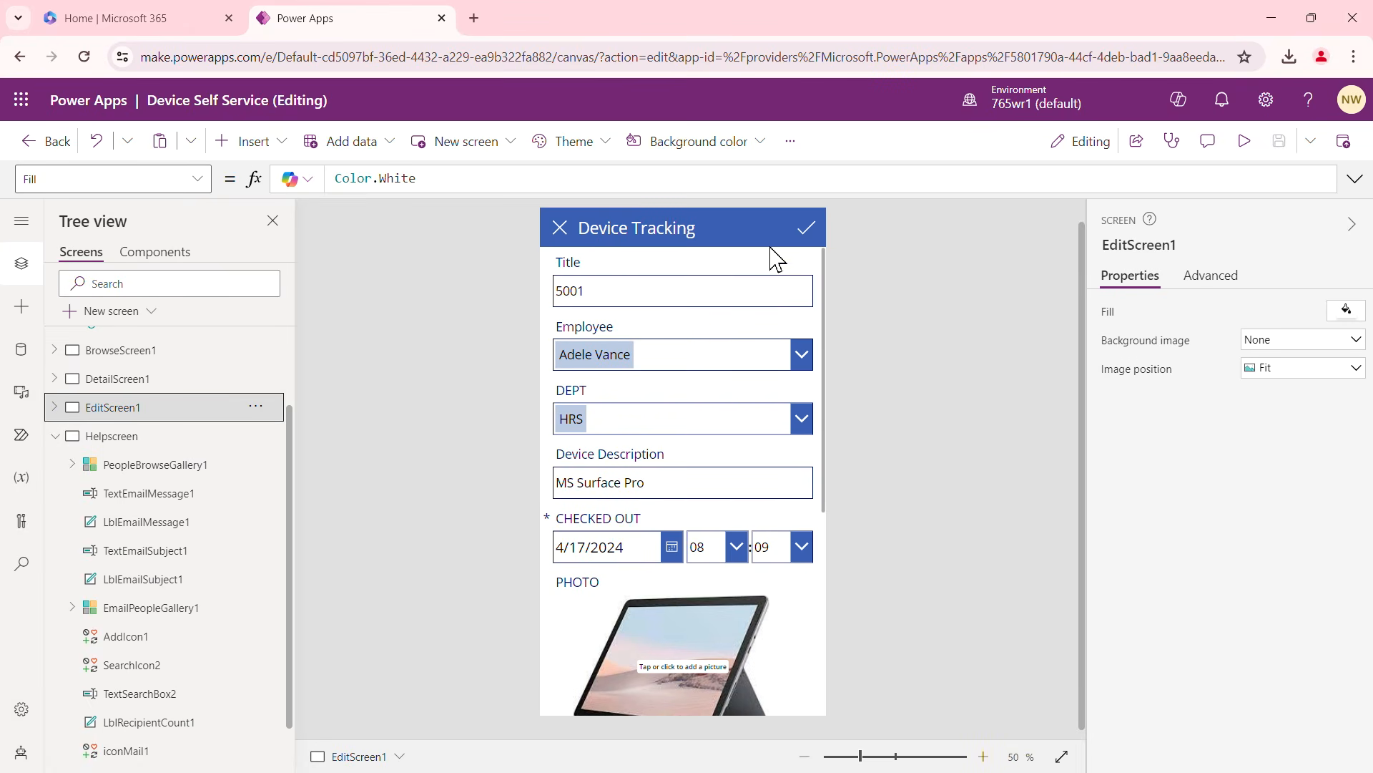
left_click(805, 227)
left_click_drag(803, 226, 741, 227)
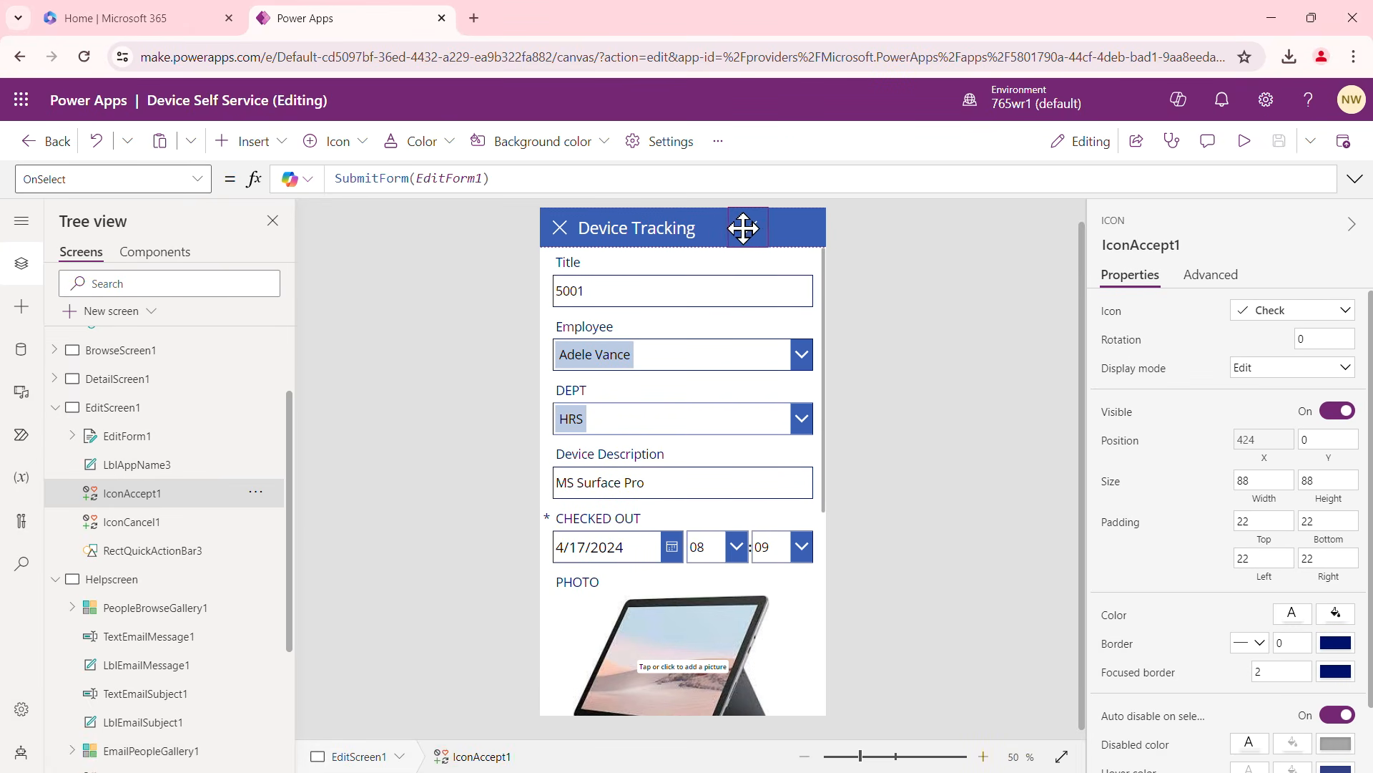
left_click(784, 228)
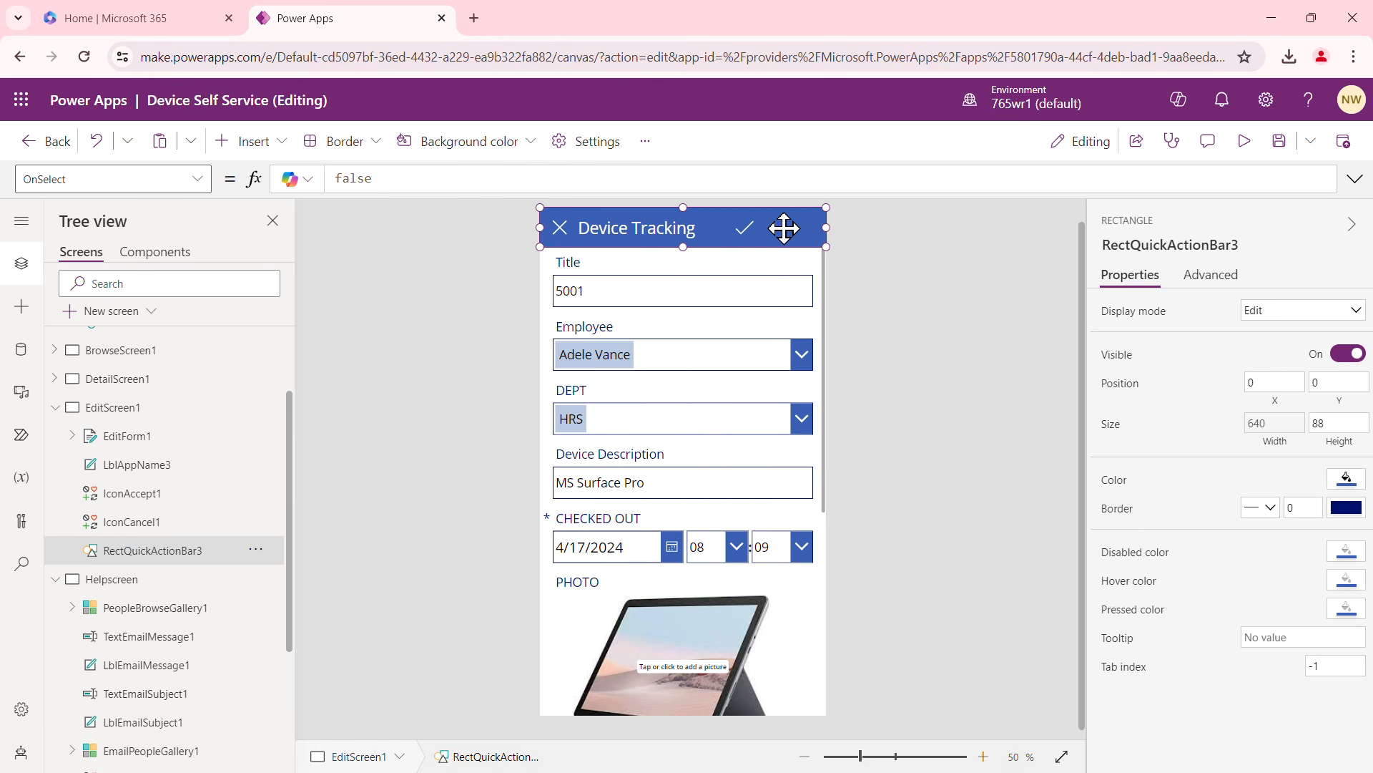
key("ctrl+v")
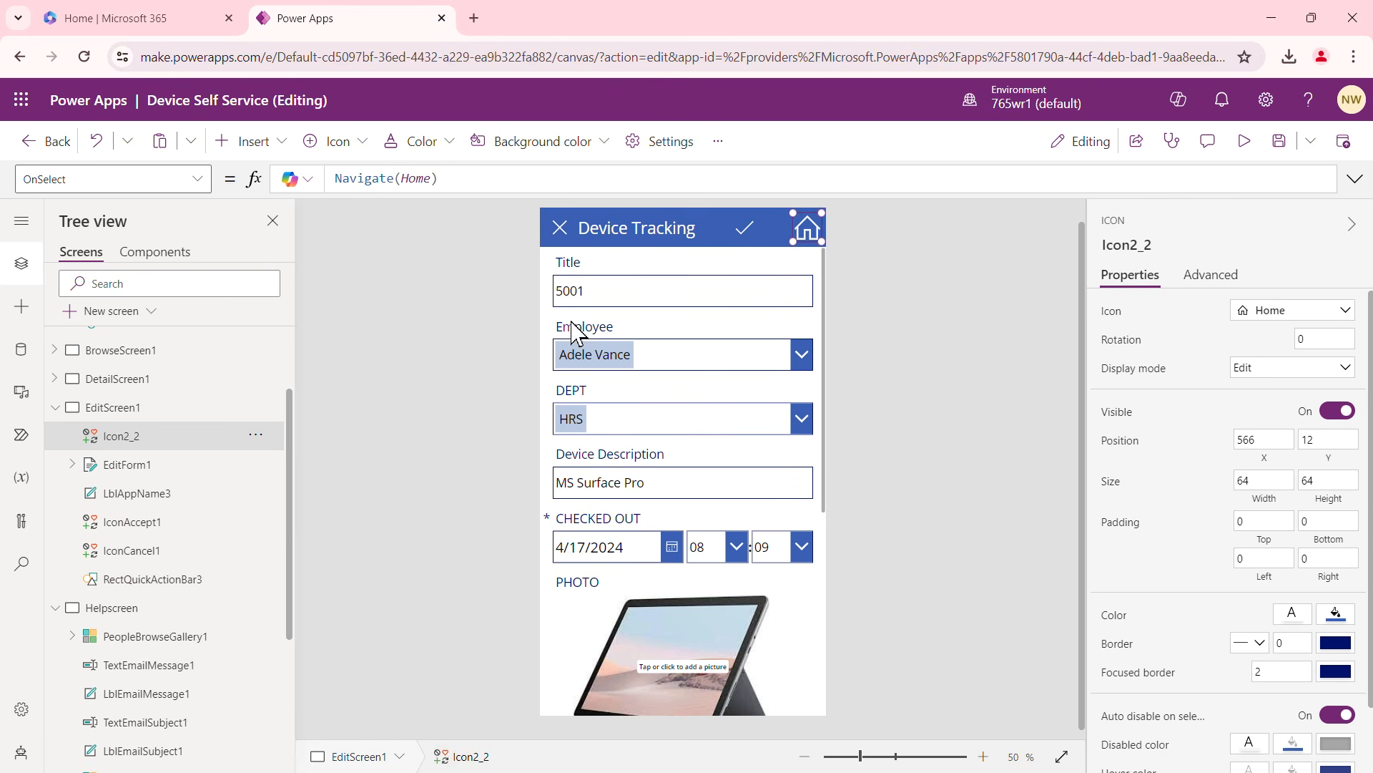
On Helpscreen, move the send icon leftward to about X 414 and paste the Home icon into the freed header space
left_click(55, 407)
left_click(129, 440)
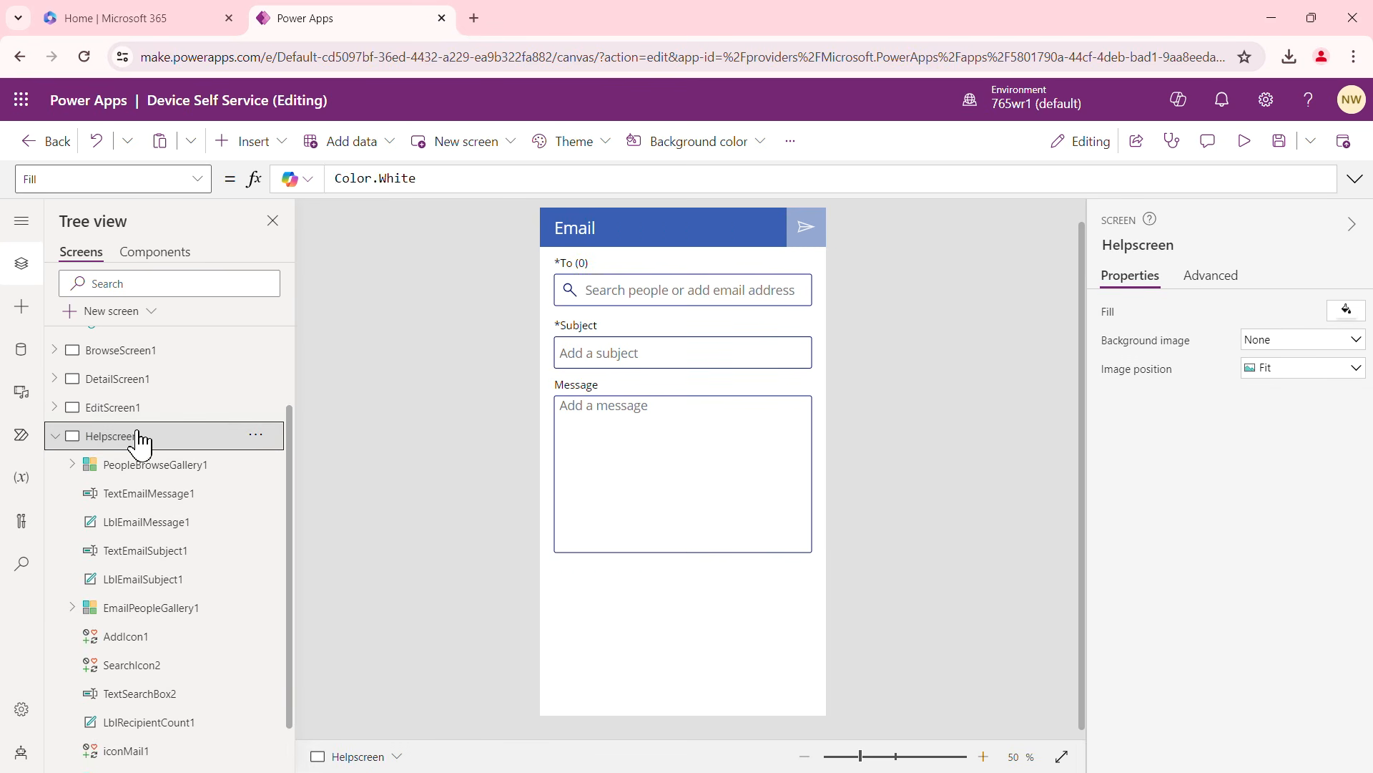
left_click(806, 229)
left_click_drag(806, 227, 744, 228)
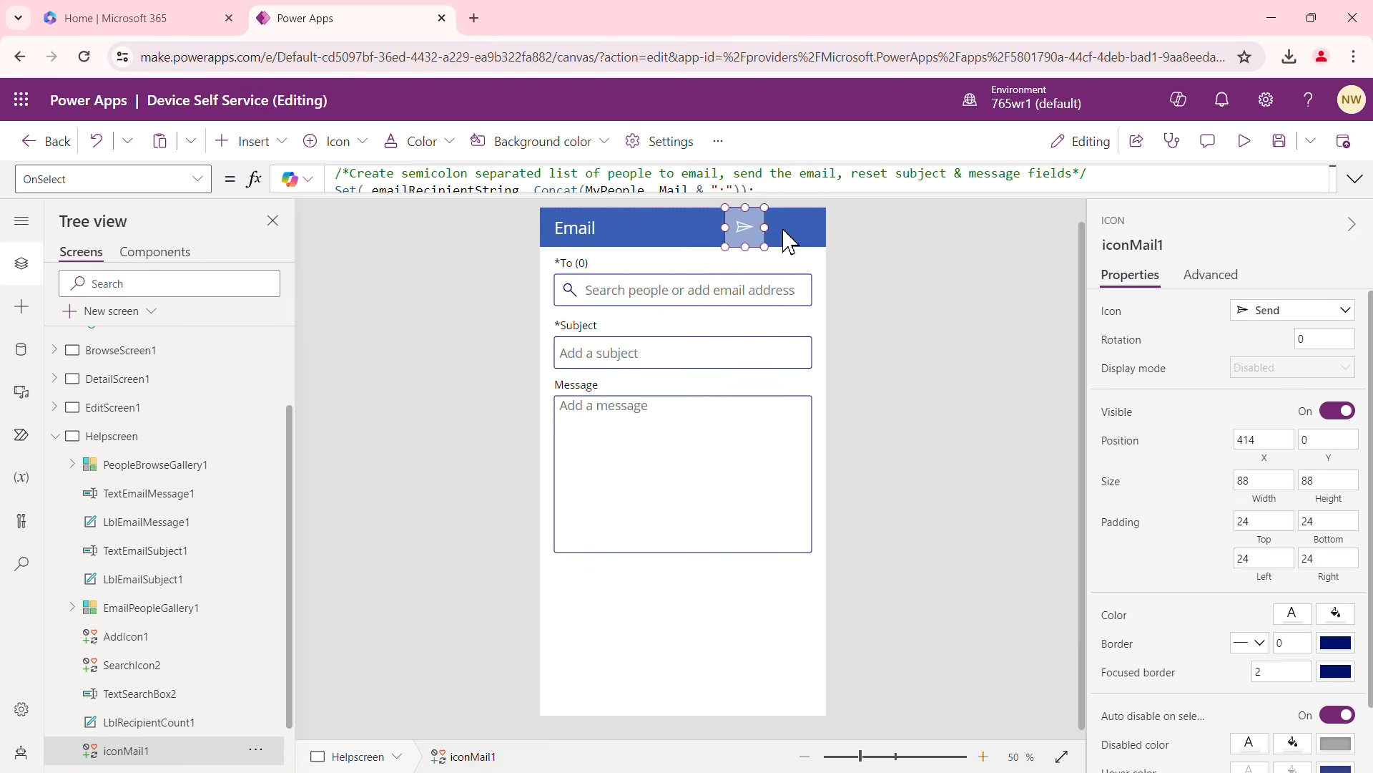
left_click(790, 230)
key("ctrl+v")
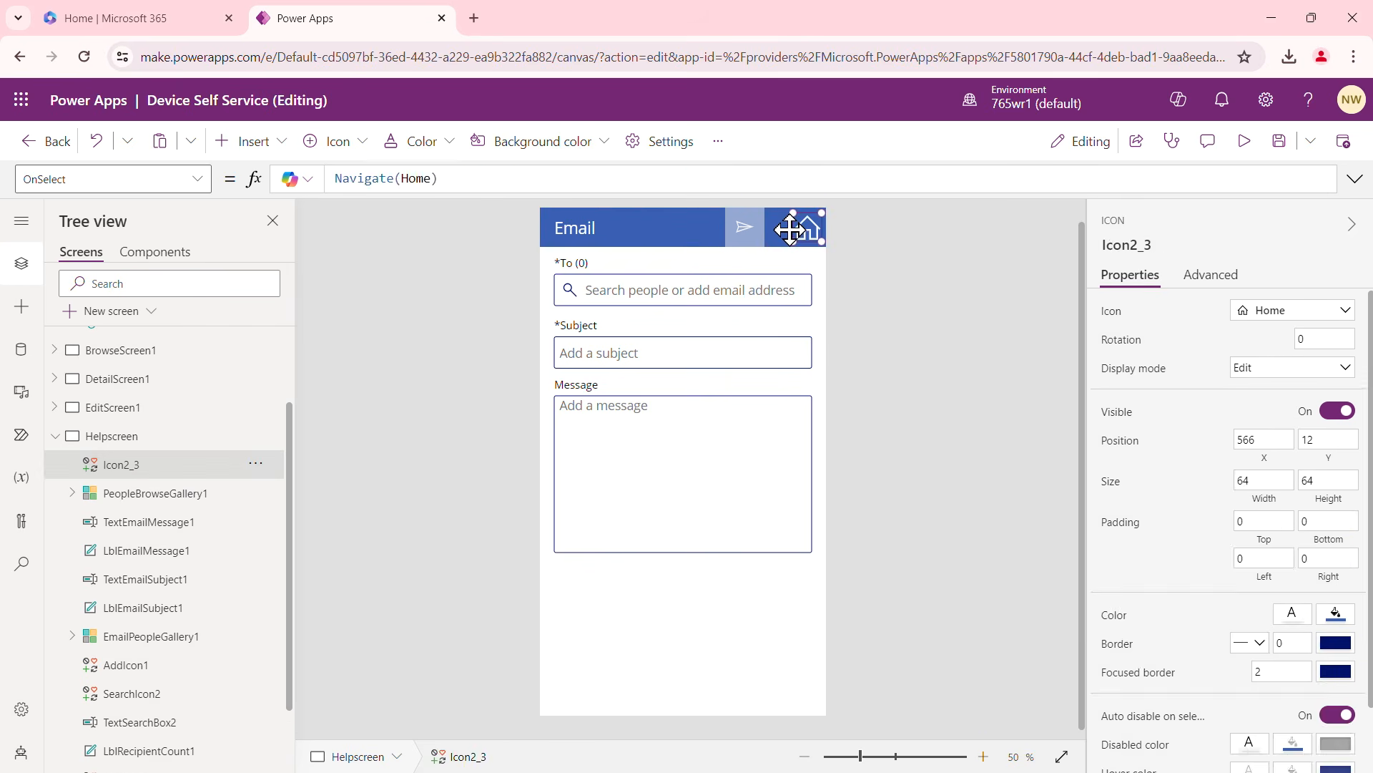
left_click(919, 337)
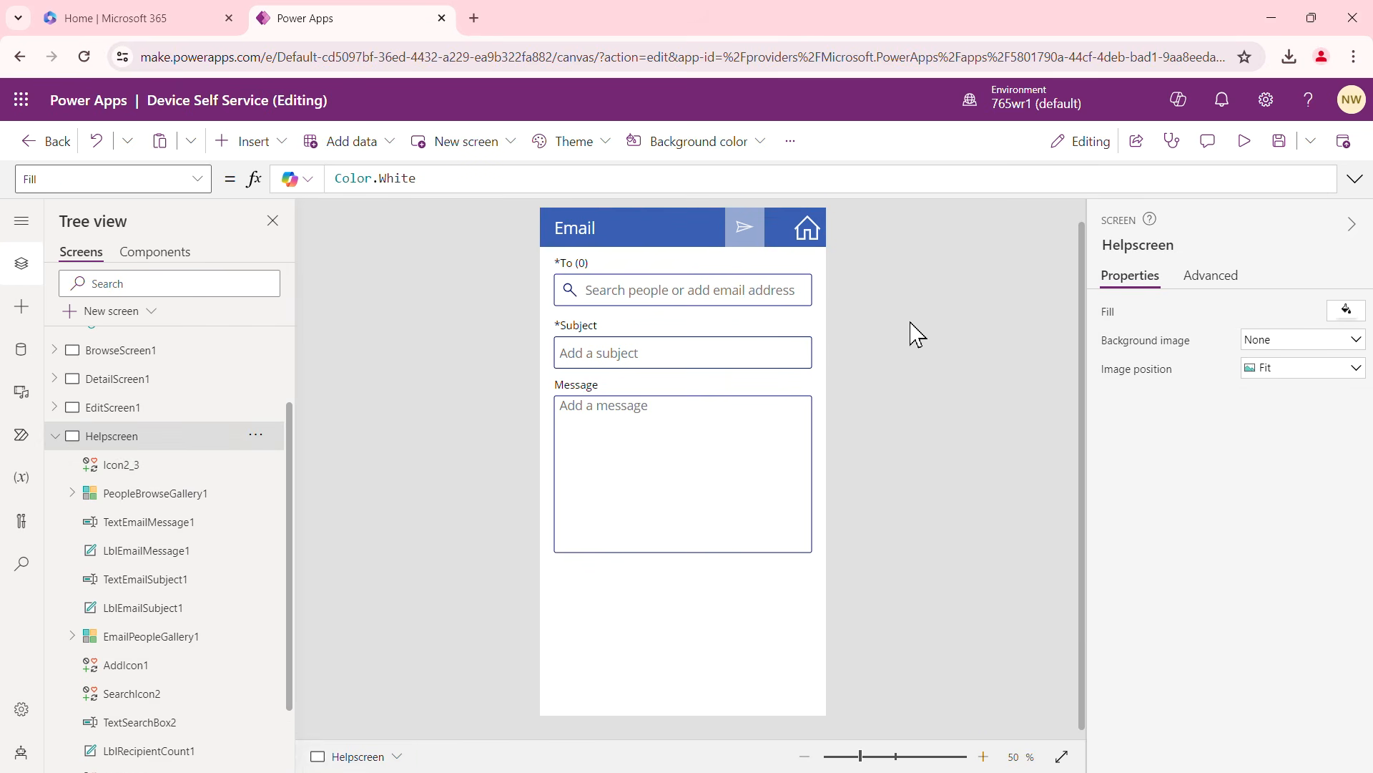
Test the navigation with Helpscreen's Home icon and the Home screen's Help and Browse buttons, and try opening the first device record
left_click(812, 231, "alt")
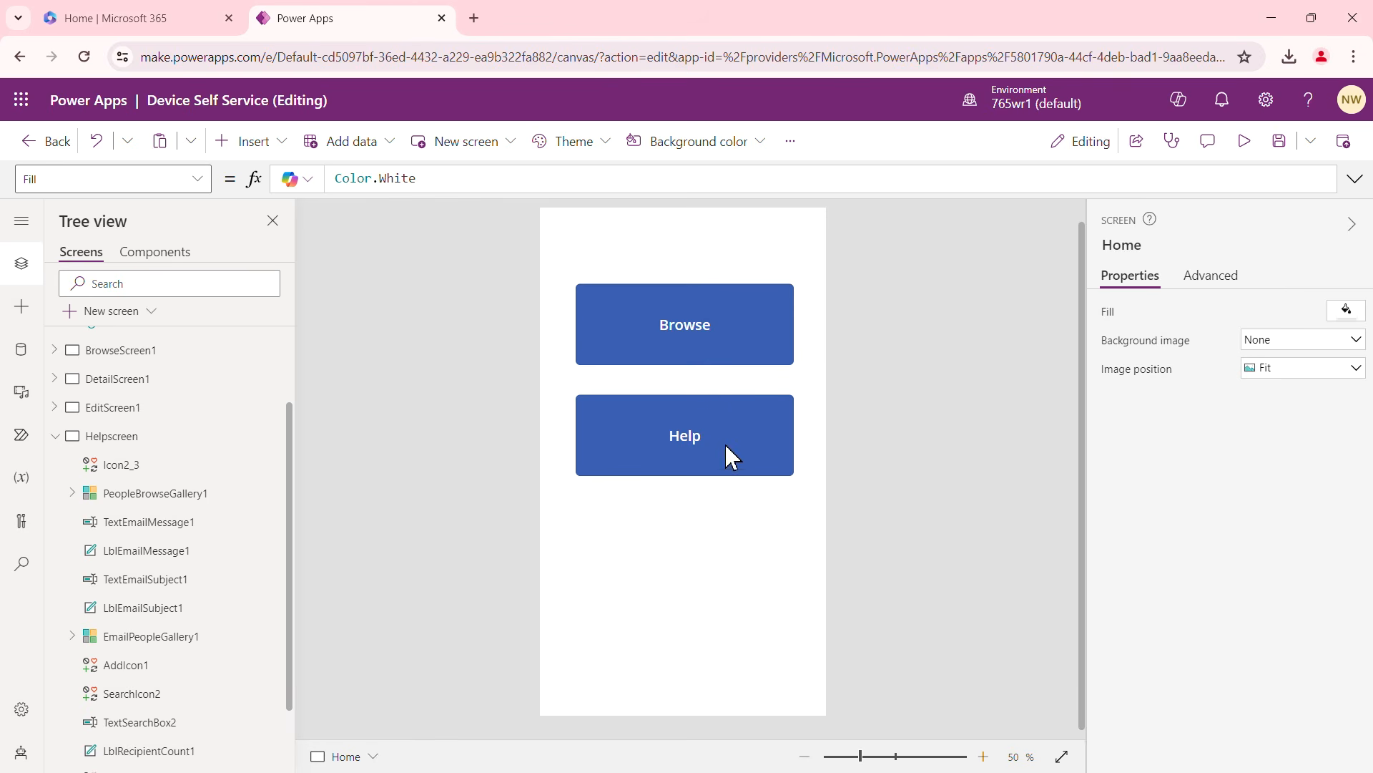
left_click(699, 437, "alt")
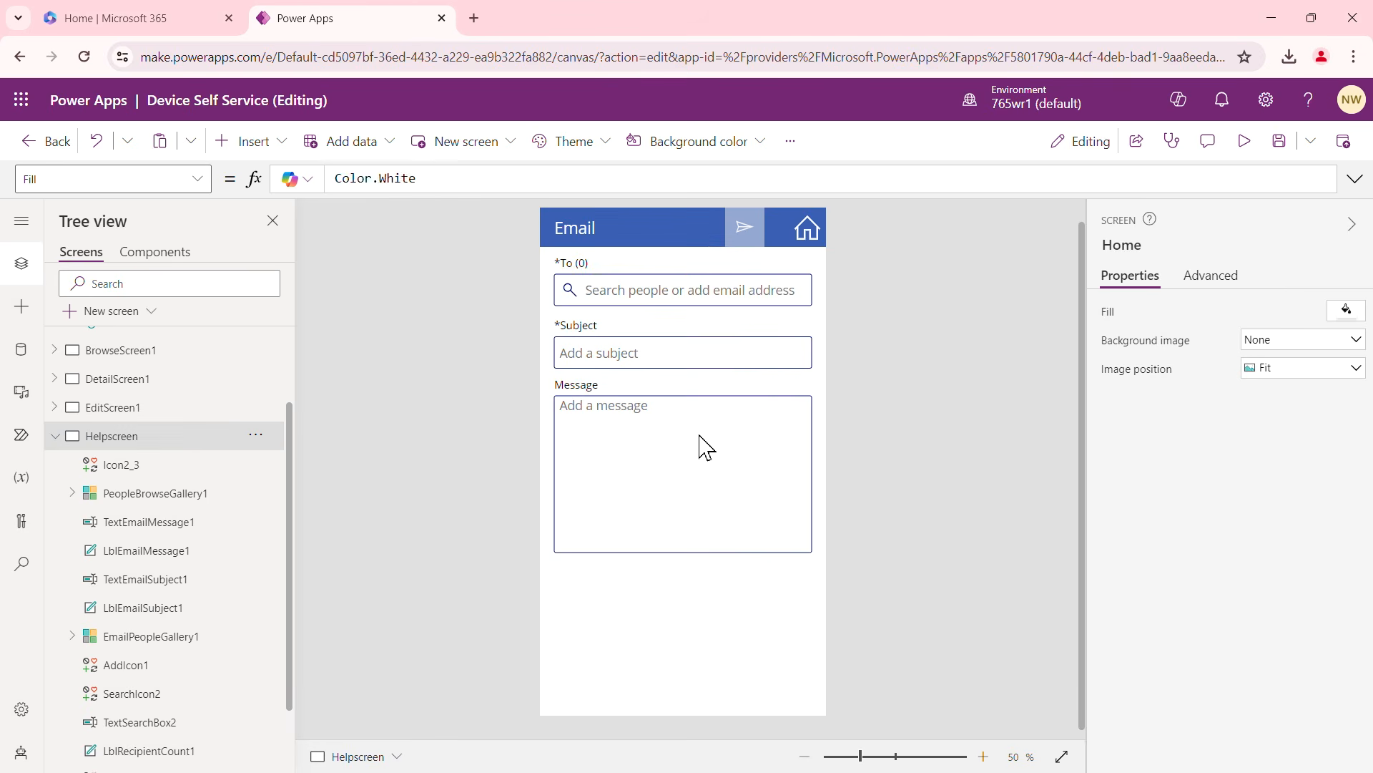
left_click(808, 237, "alt")
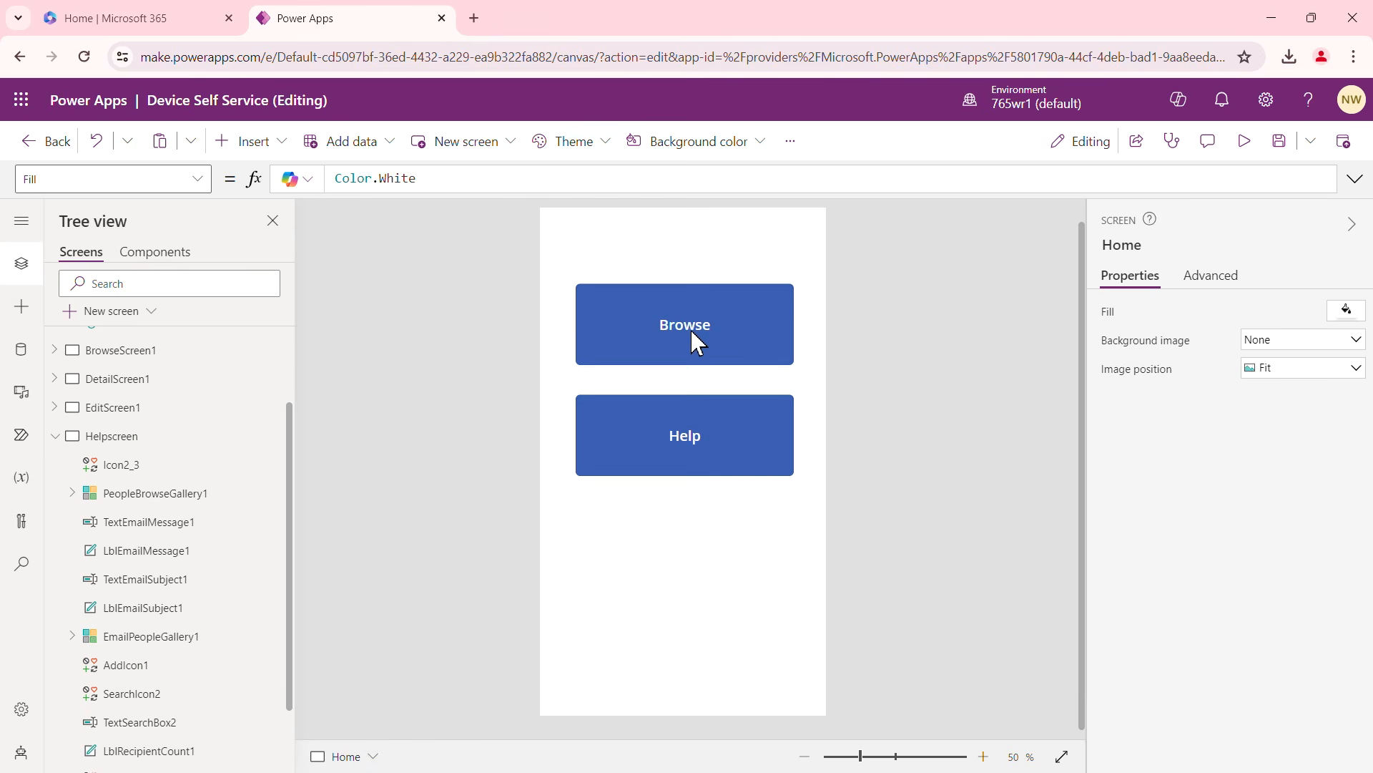
left_click(692, 343, "alt")
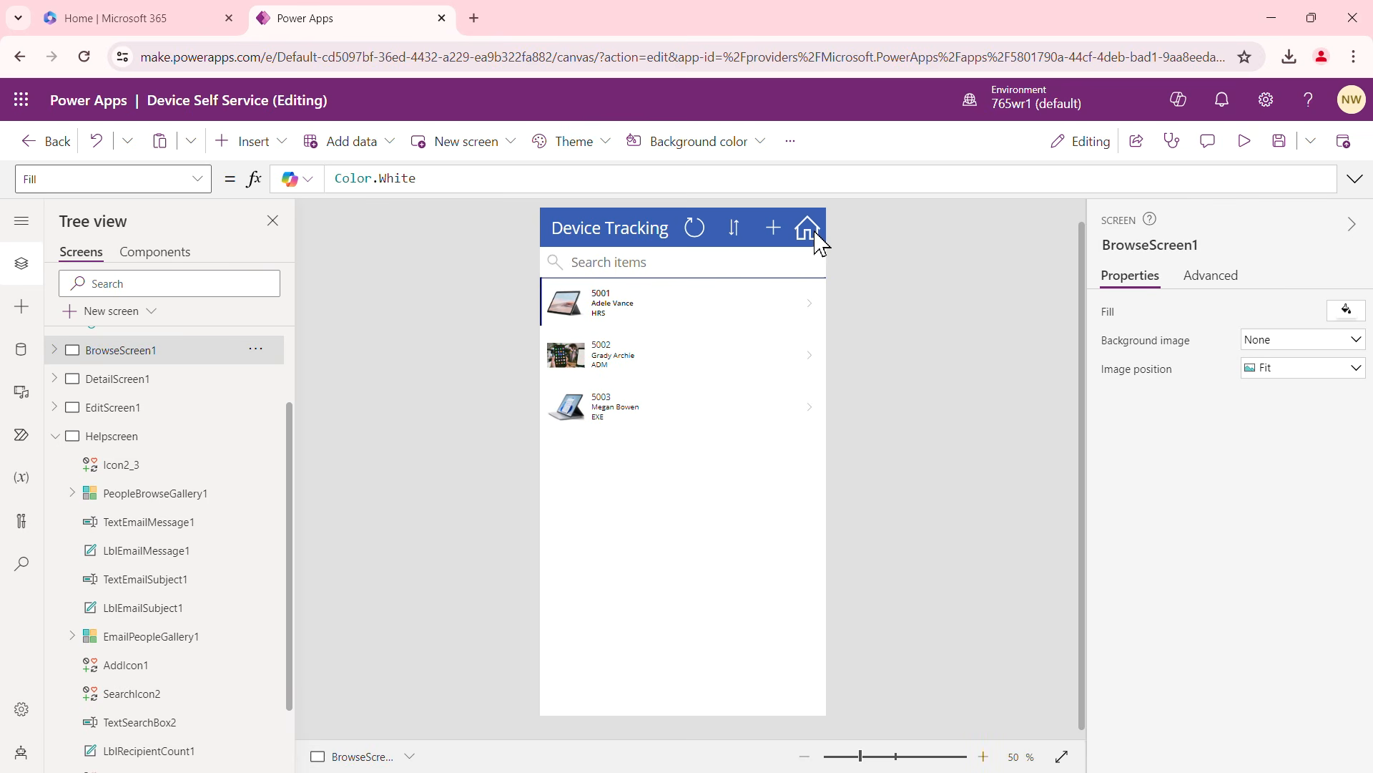
double_click(673, 308)
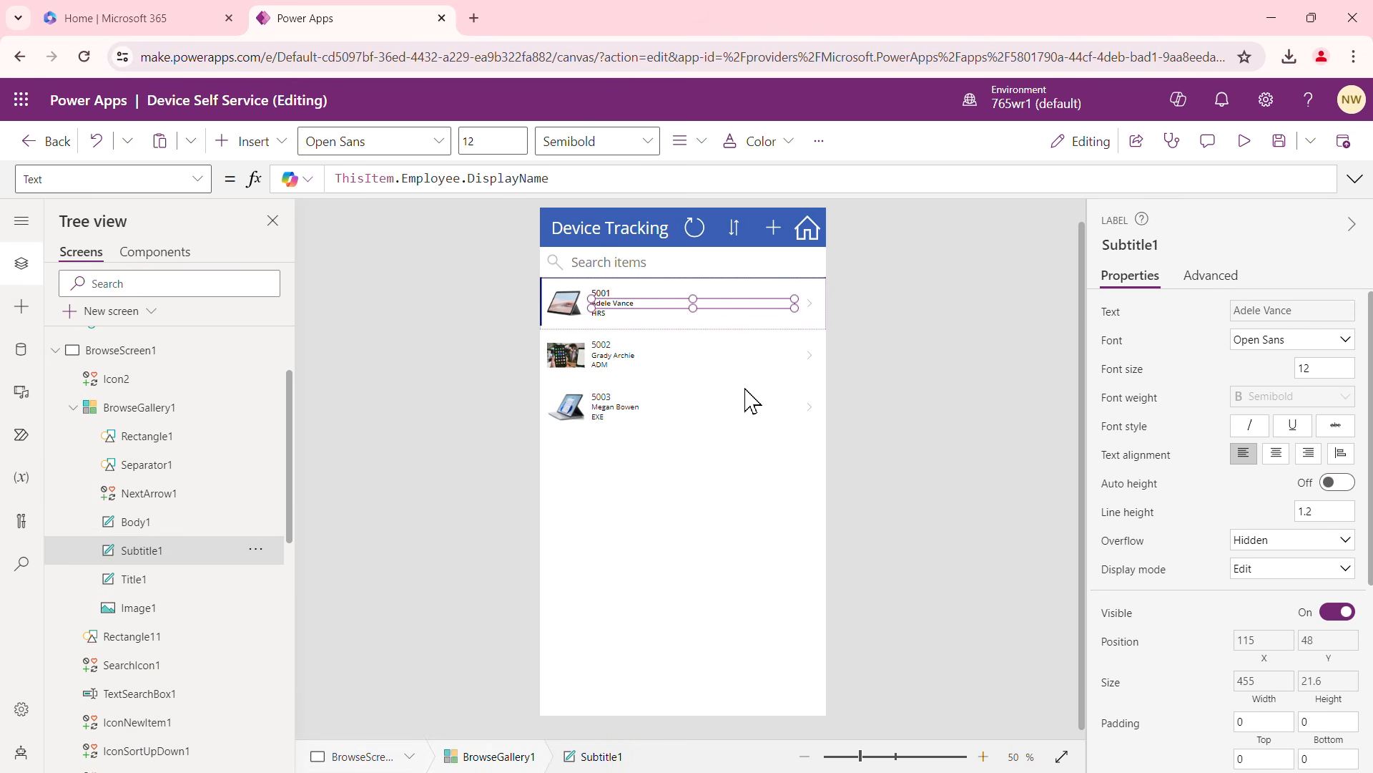
Test opening device record 5003 from the browse list and returning with the detail screen's Home icon
key("alt")
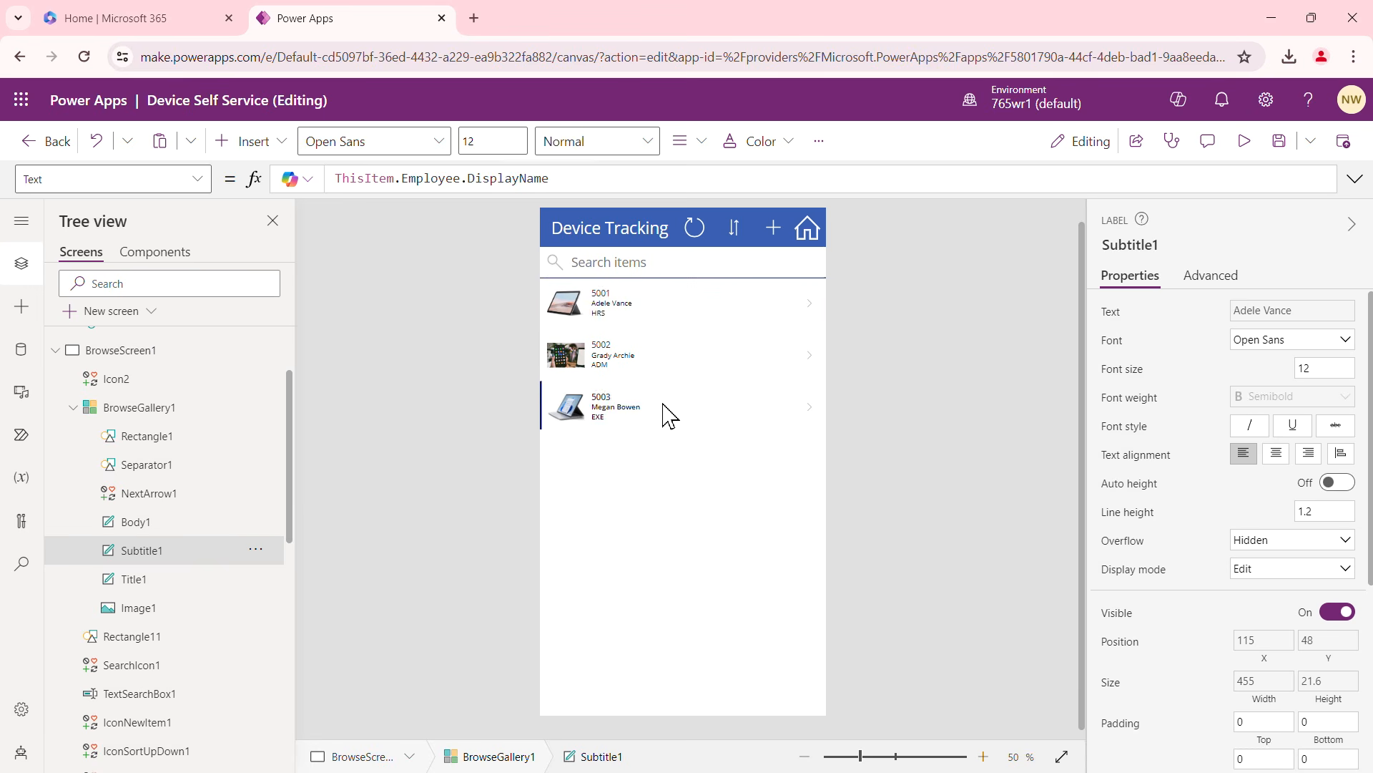
left_click(669, 415, "alt")
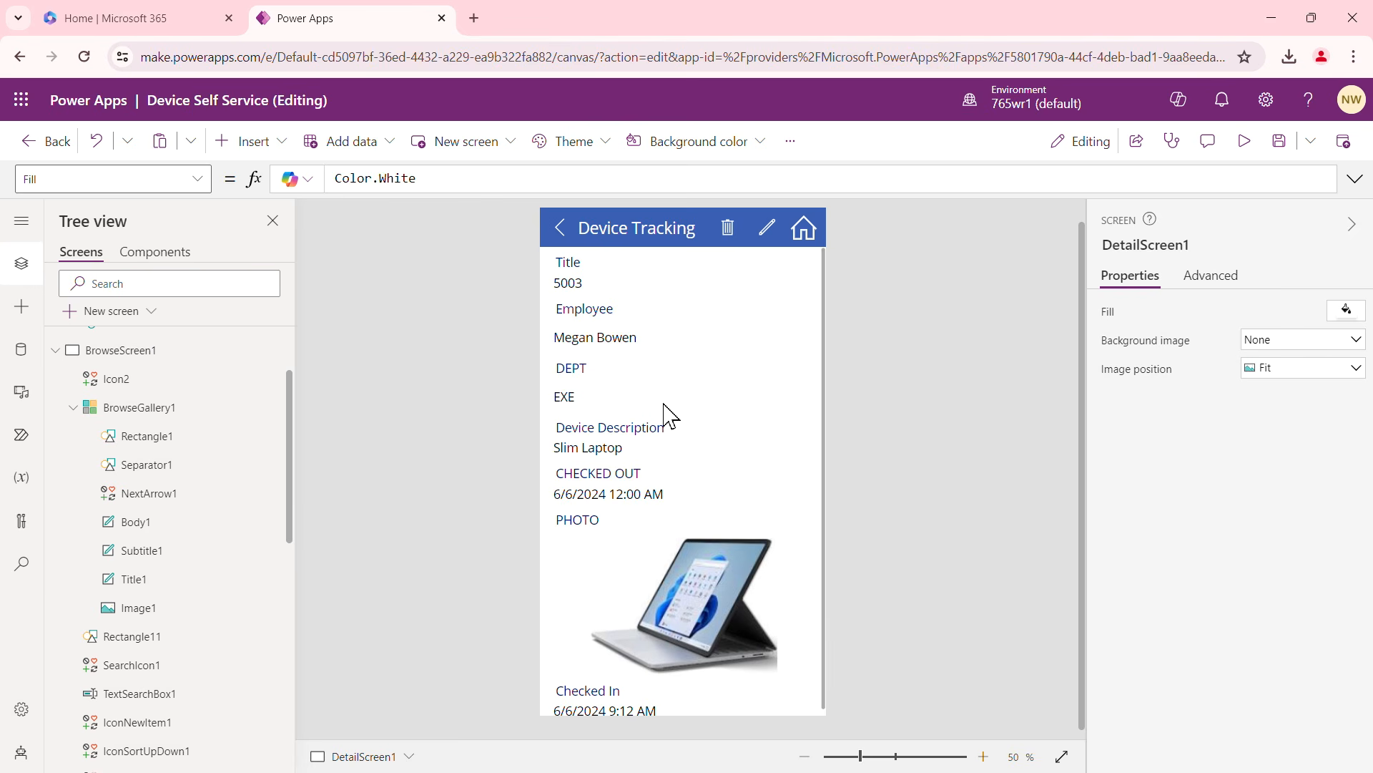
left_click(804, 230)
left_click(804, 236, "alt")
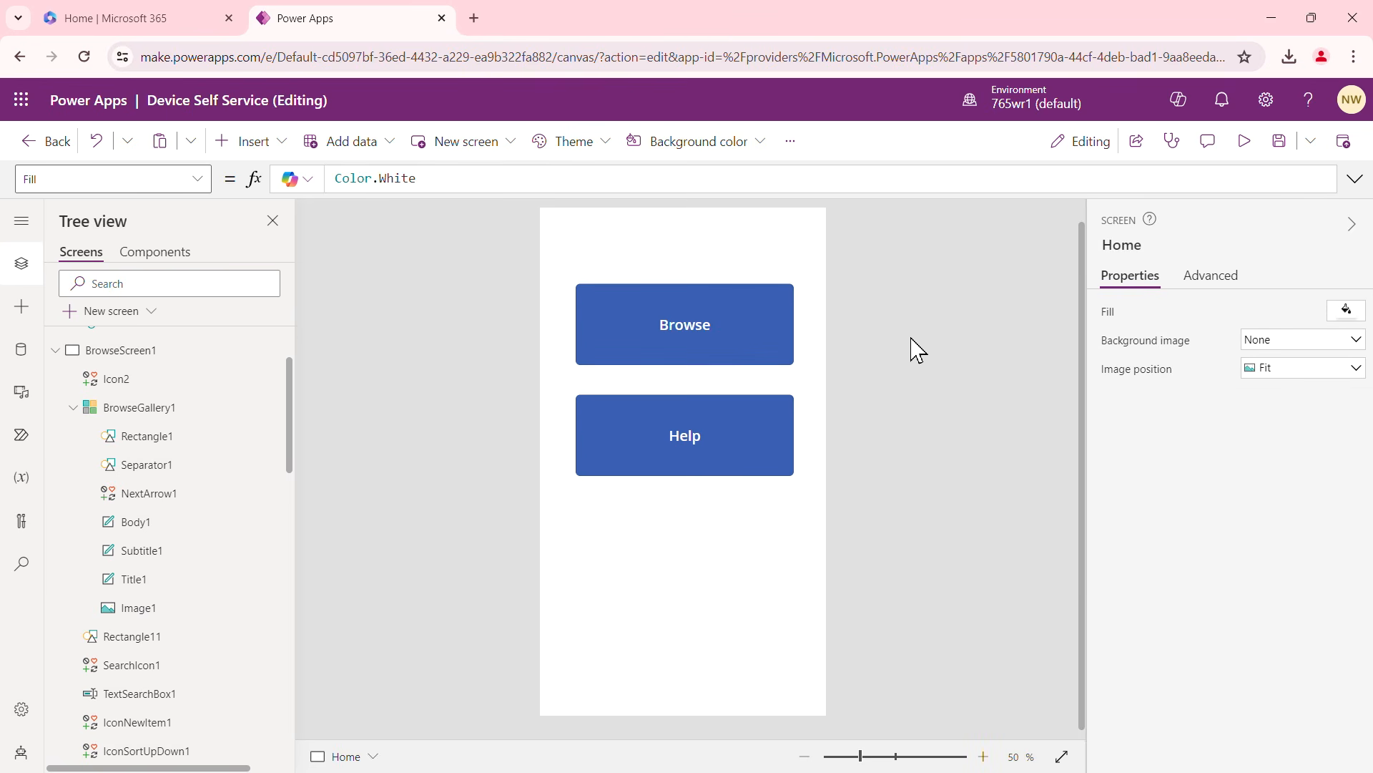
Preview the app, test the Help email form by adding and removing a recipient, and return Home
left_click(1248, 148)
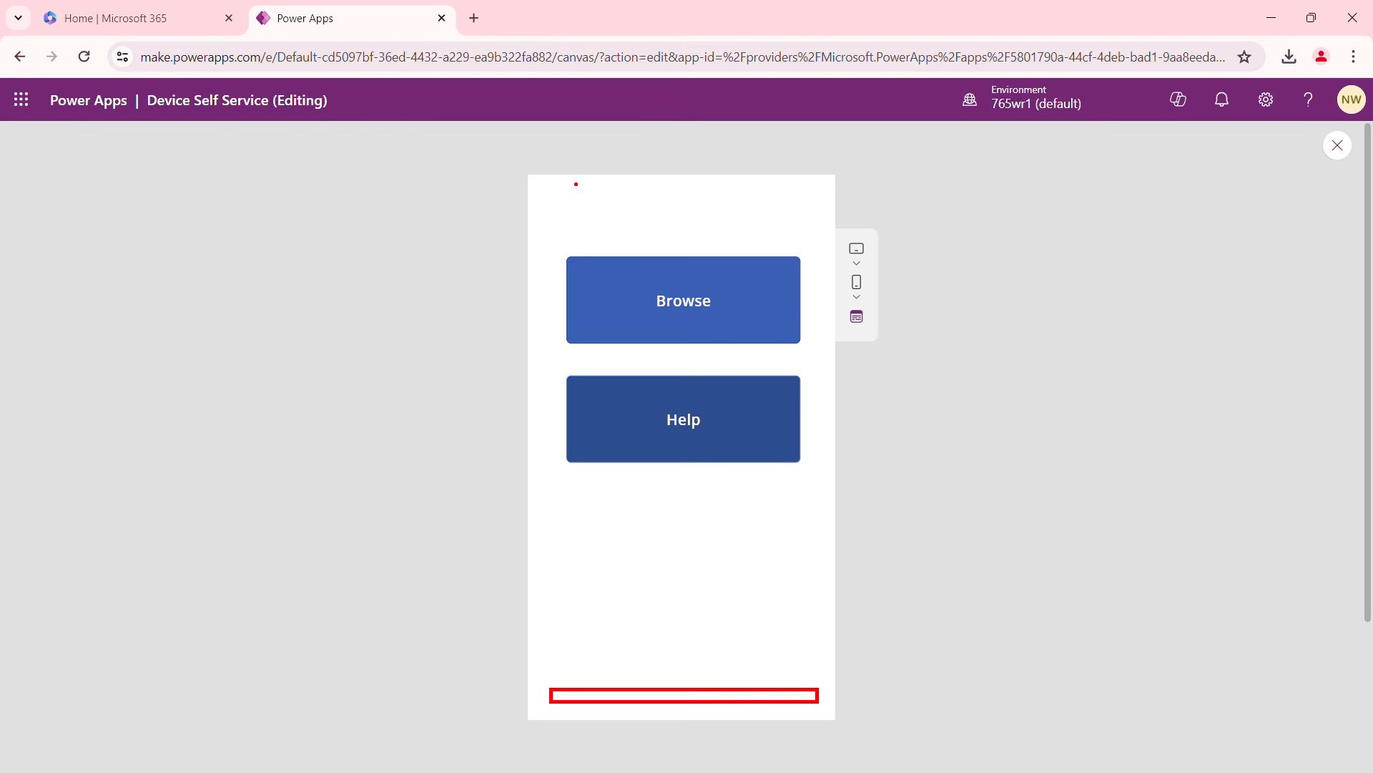
left_click_drag(572, 184, 801, 204)
key("Escape")
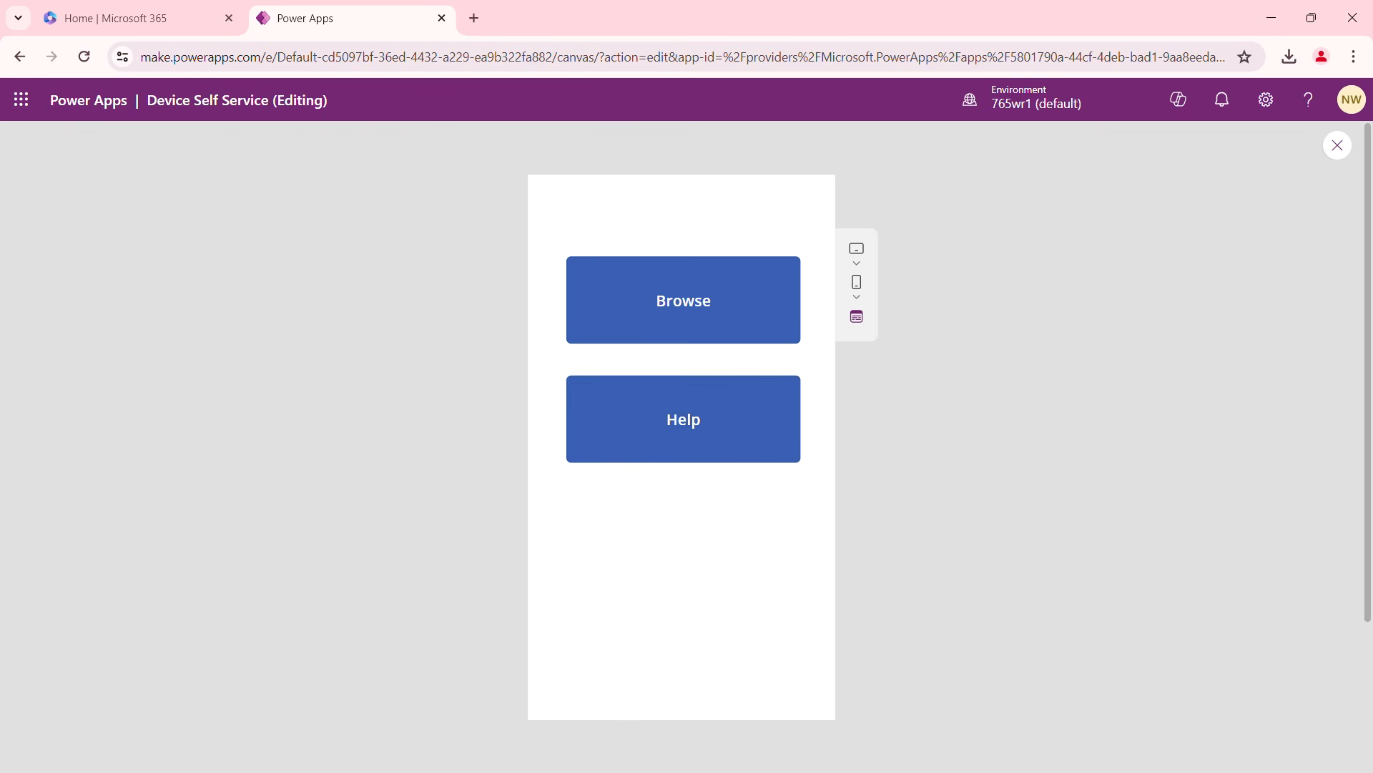
left_click(707, 433)
left_click(672, 270)
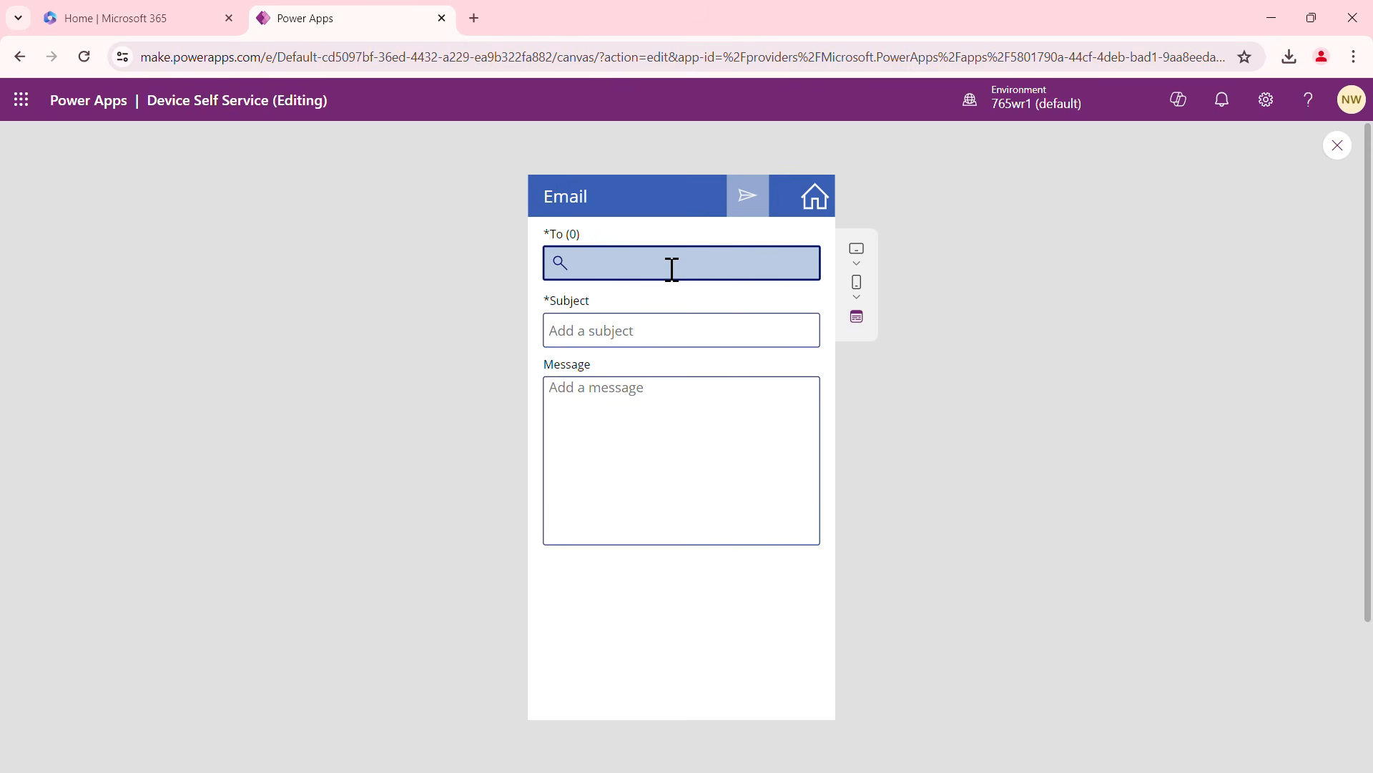
type("gra")
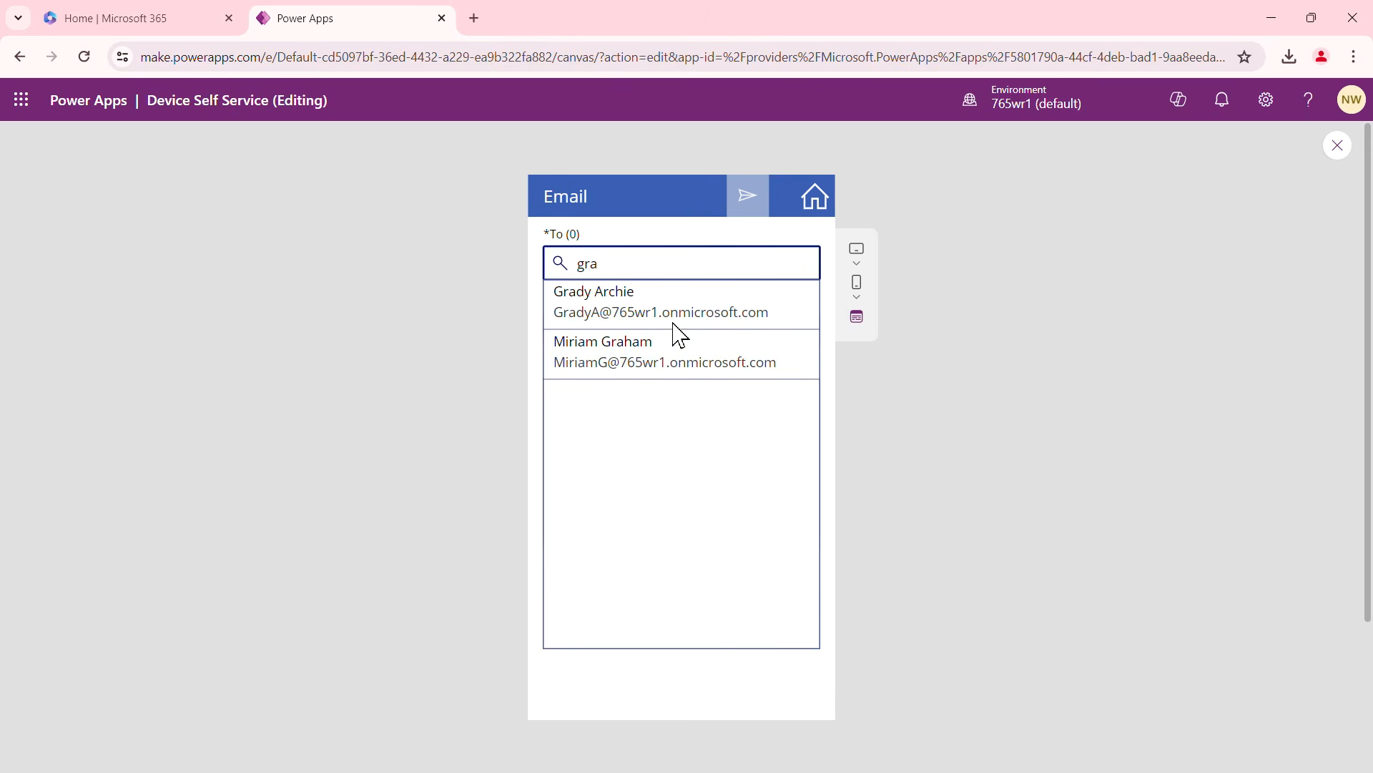
left_click(672, 304)
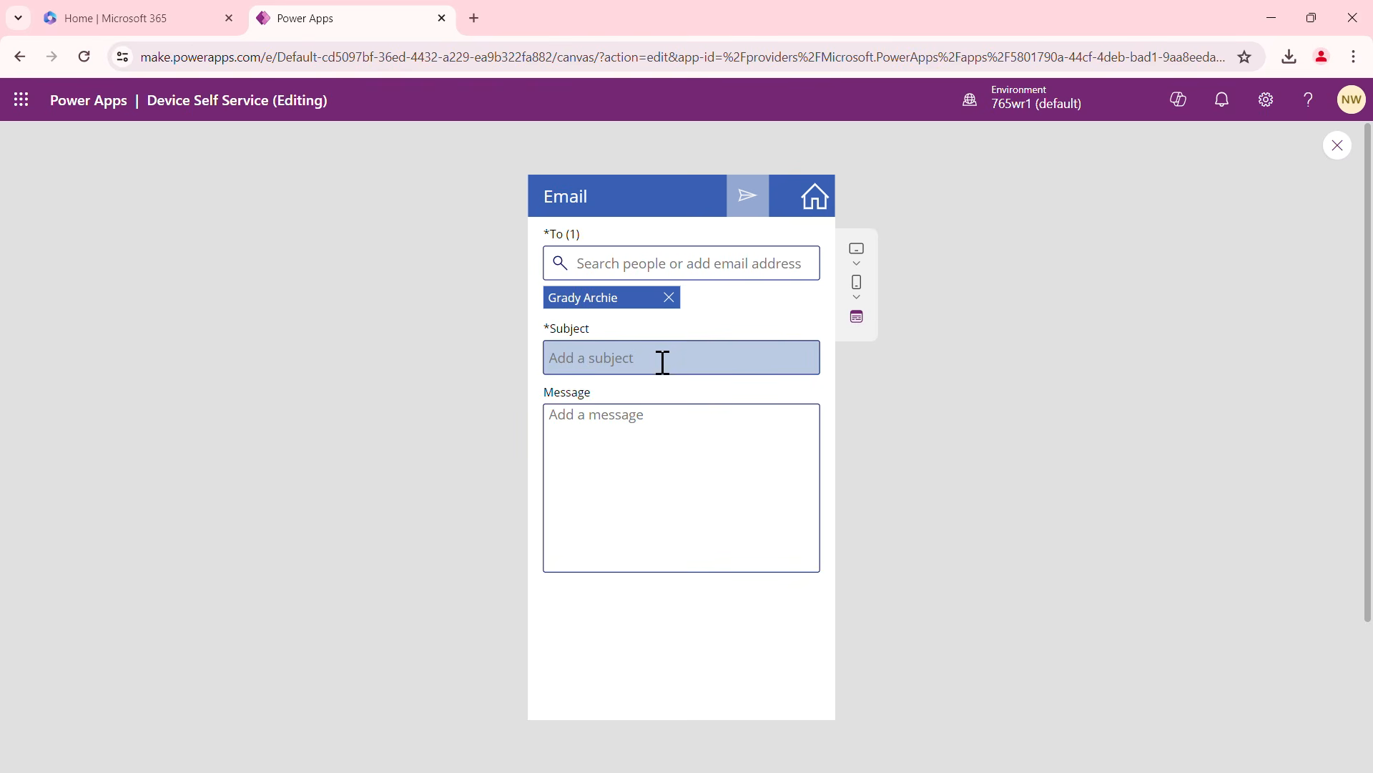
left_click(669, 297)
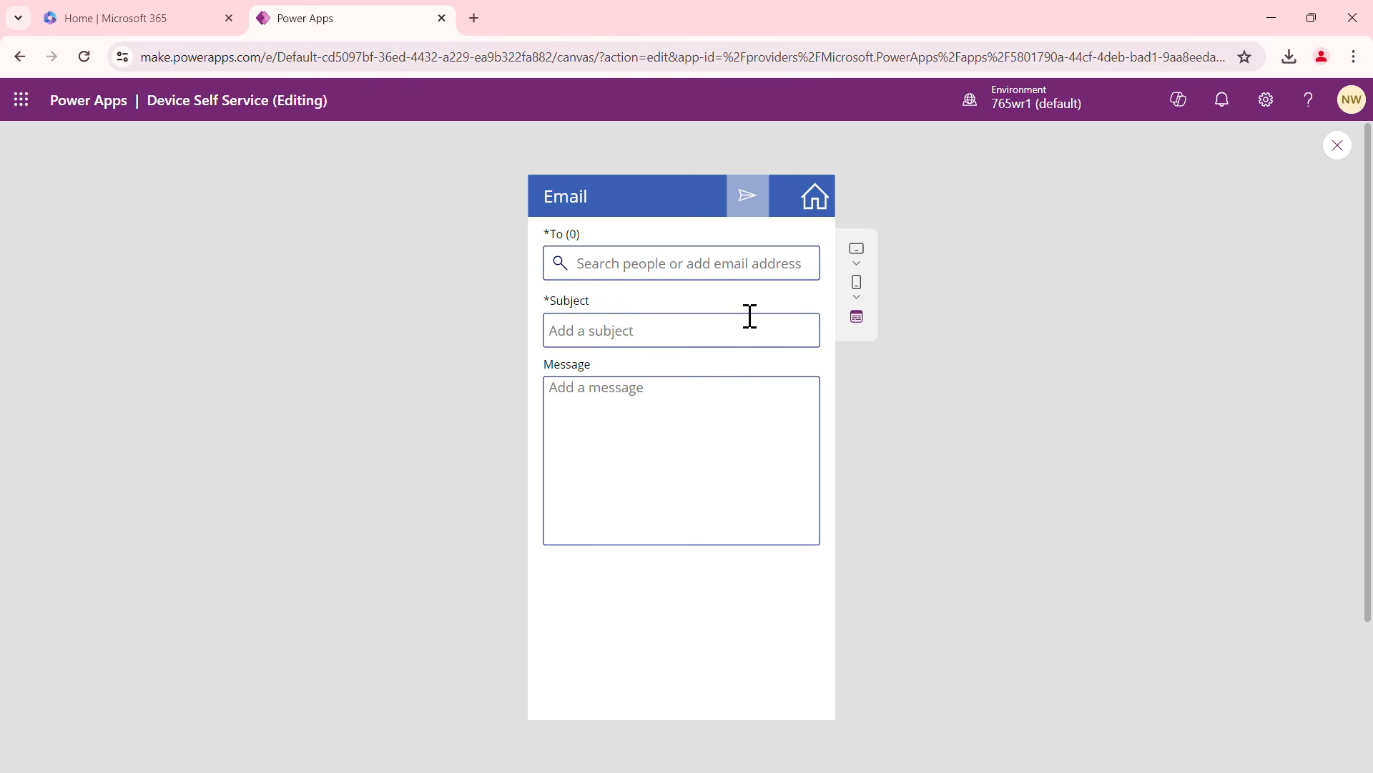
left_click(816, 200)
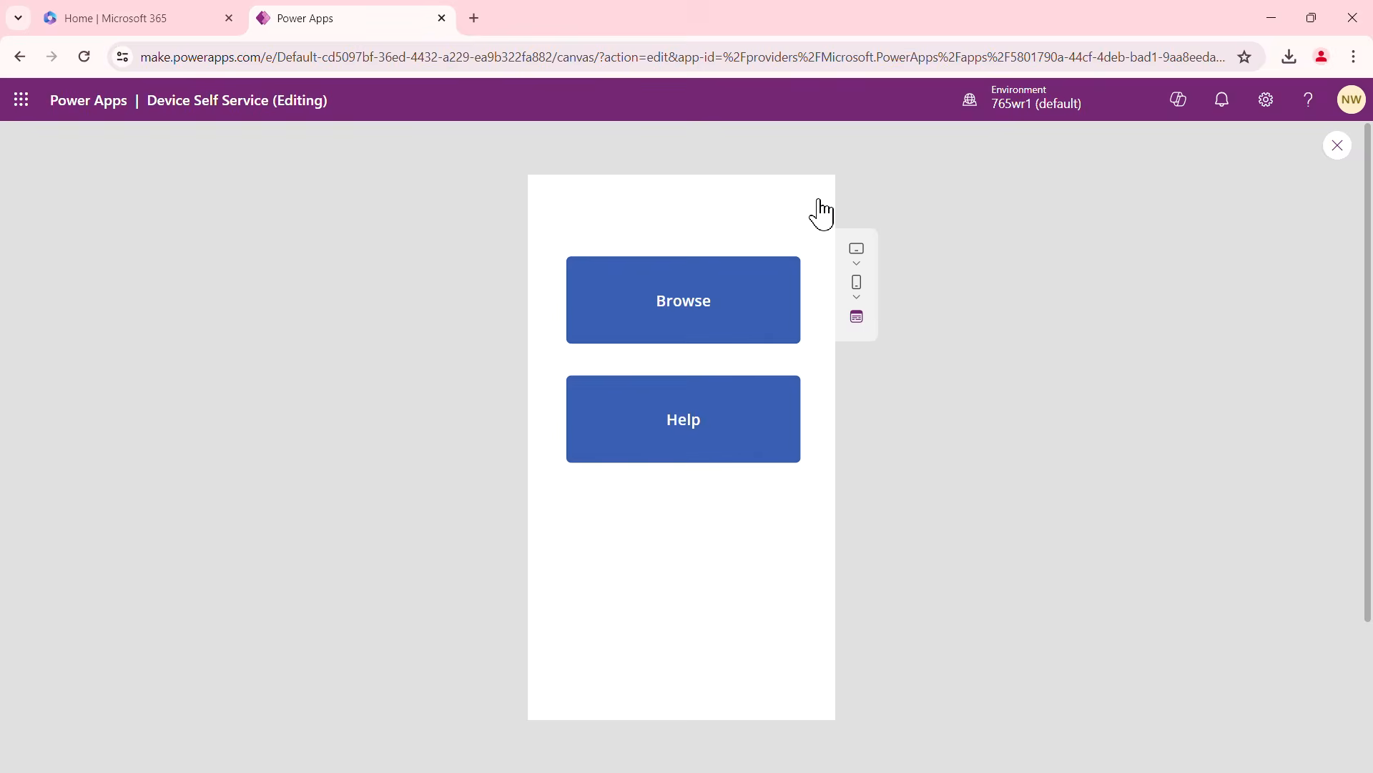
Test Browse in the preview, review device record 5001's details, and close the preview
left_click(703, 320)
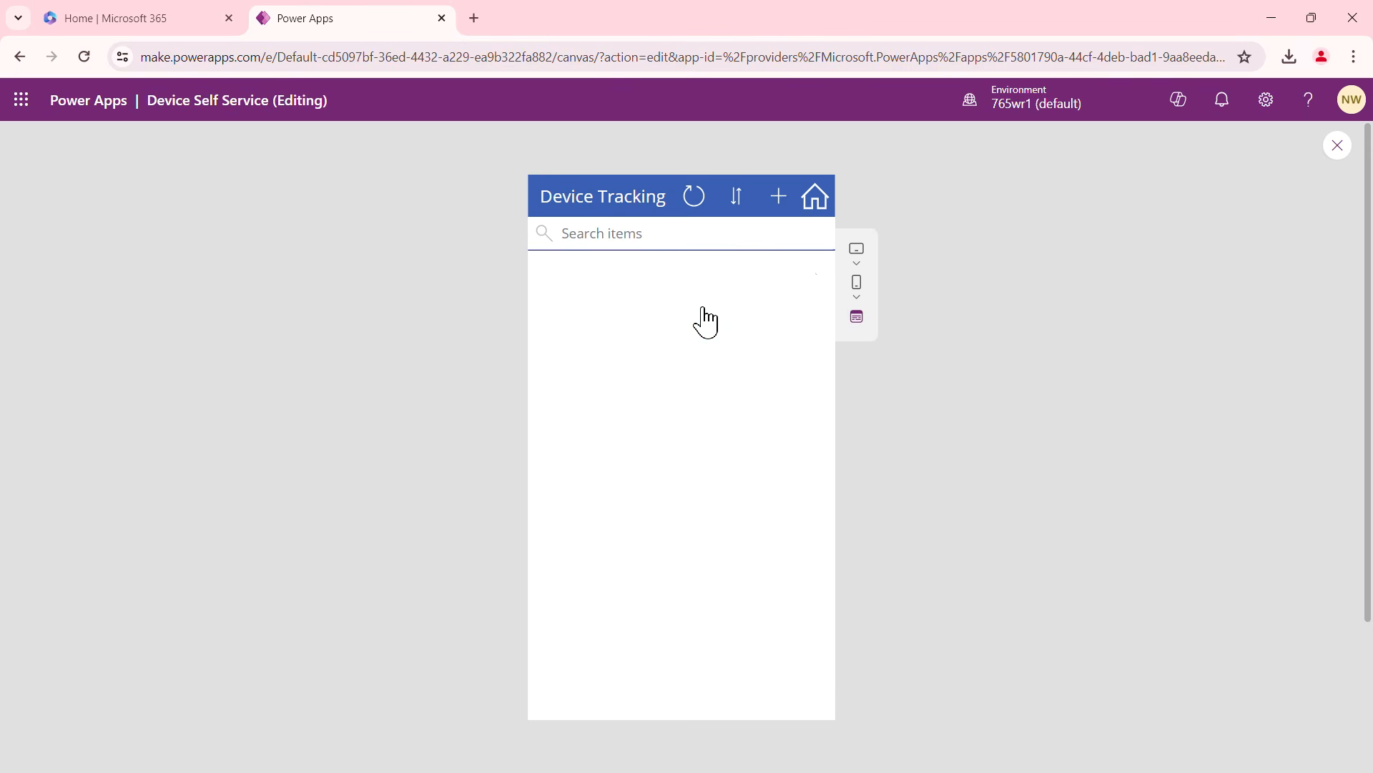
left_click(648, 290)
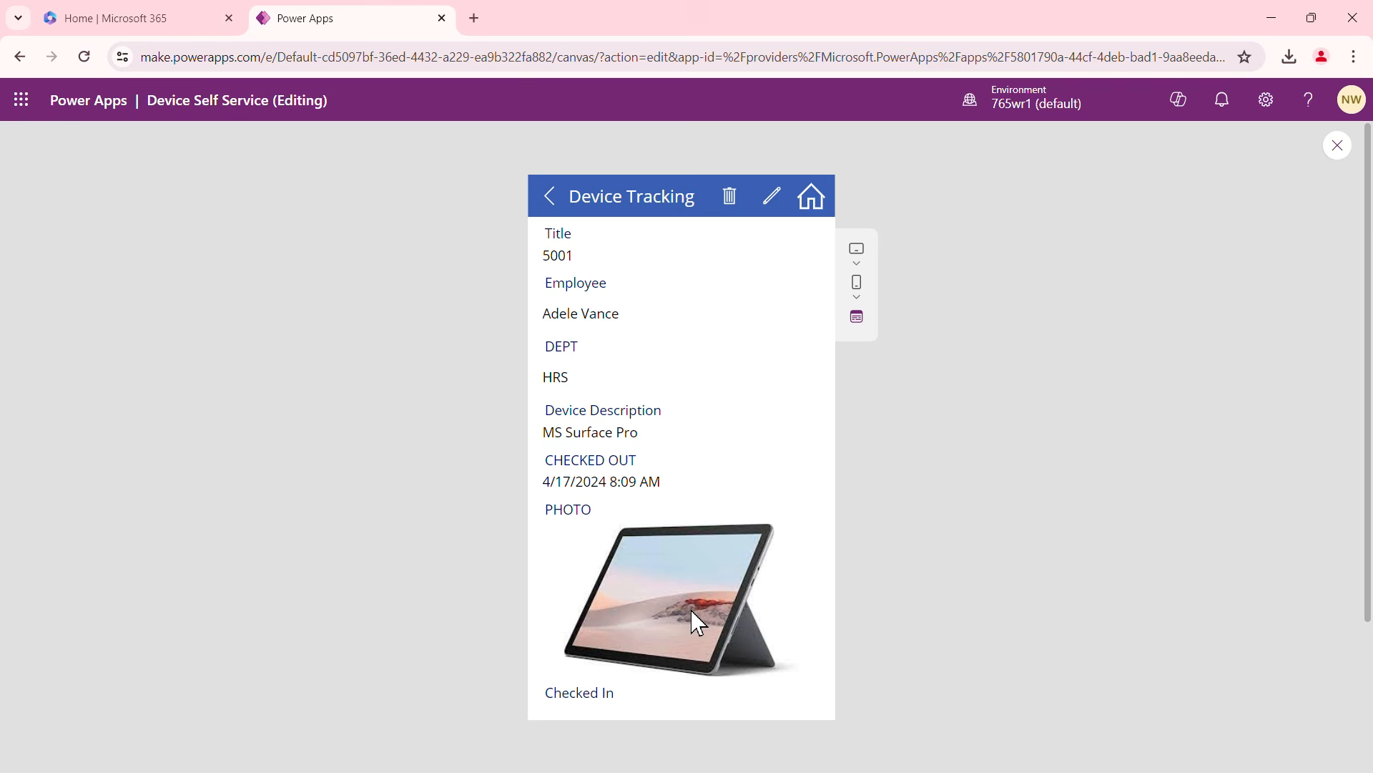
scroll(691, 612, "down", 3)
scroll(693, 573, "up", 3)
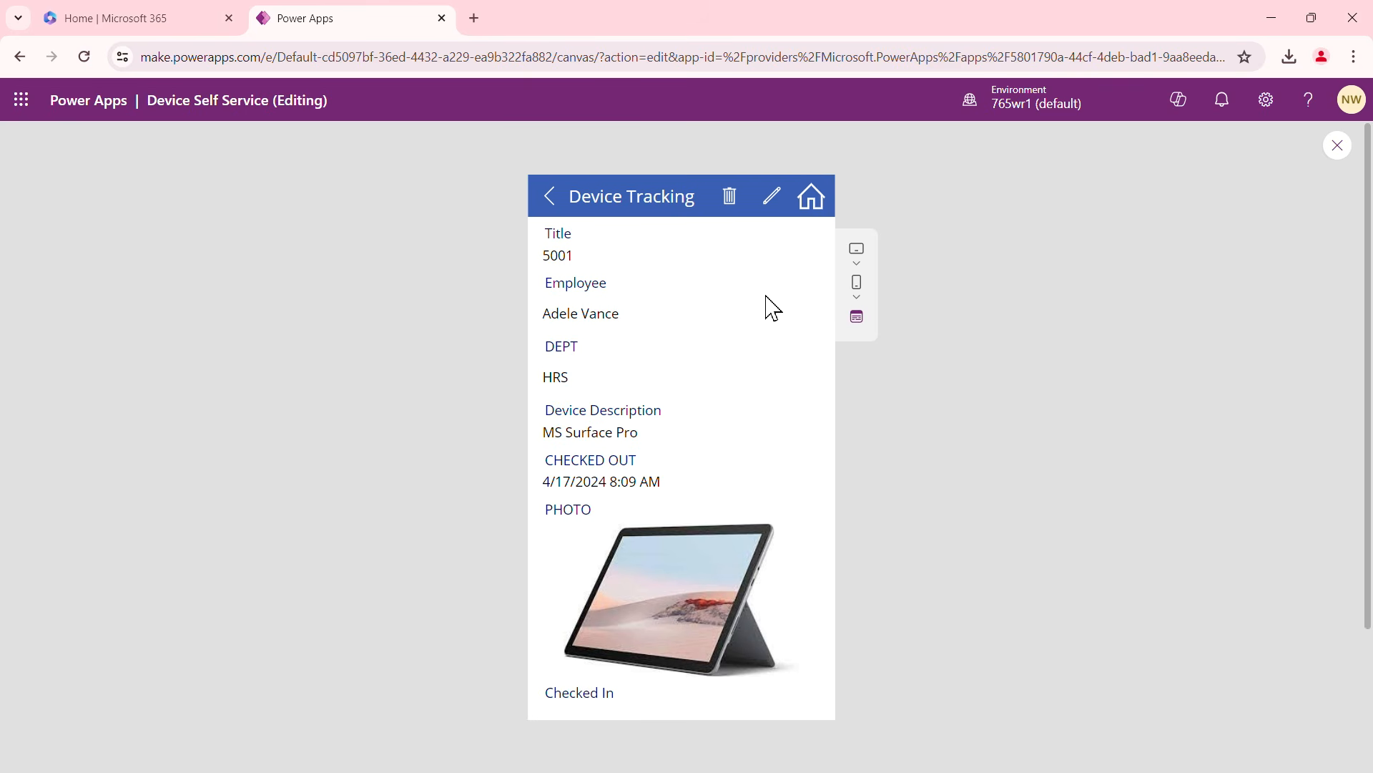
left_click(1337, 147)
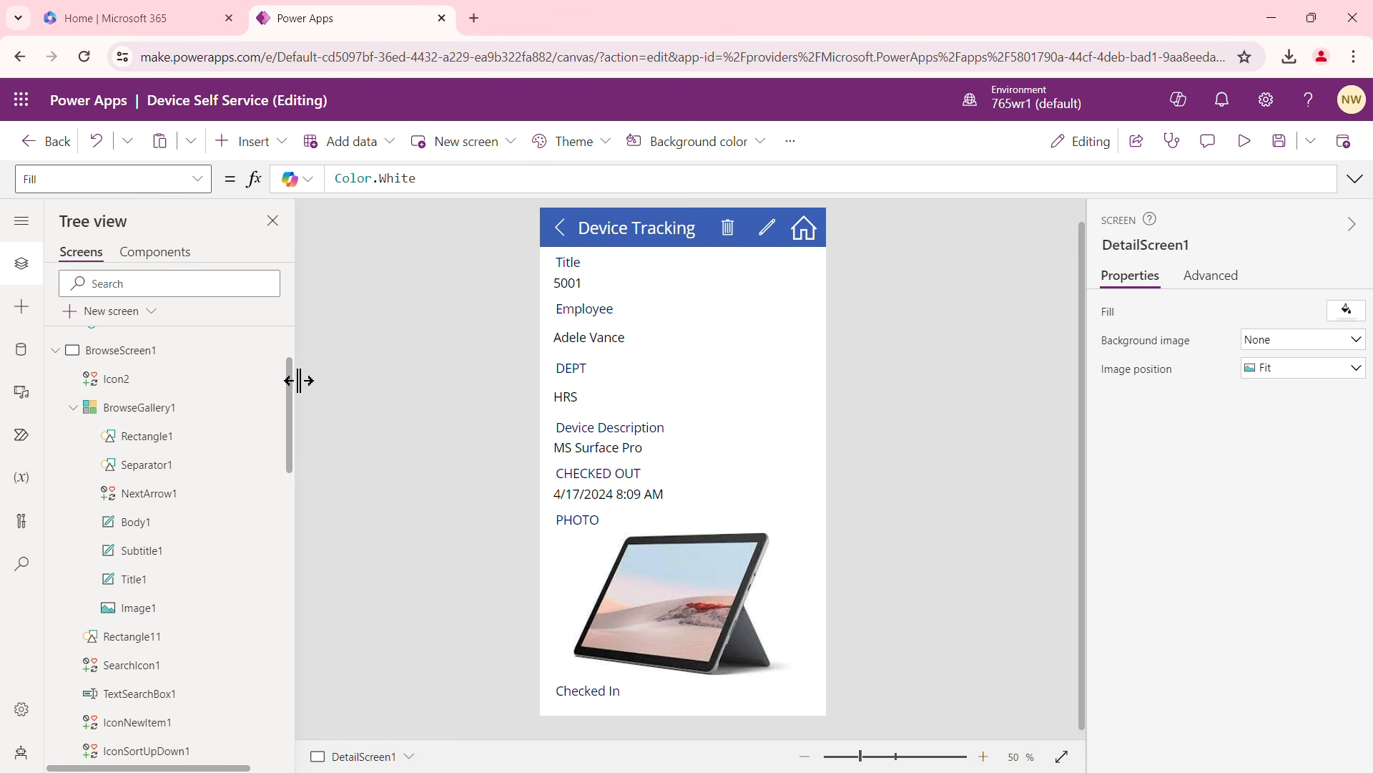
Select BrowseScreen1 and apply the Red theme to the app
left_click(139, 352)
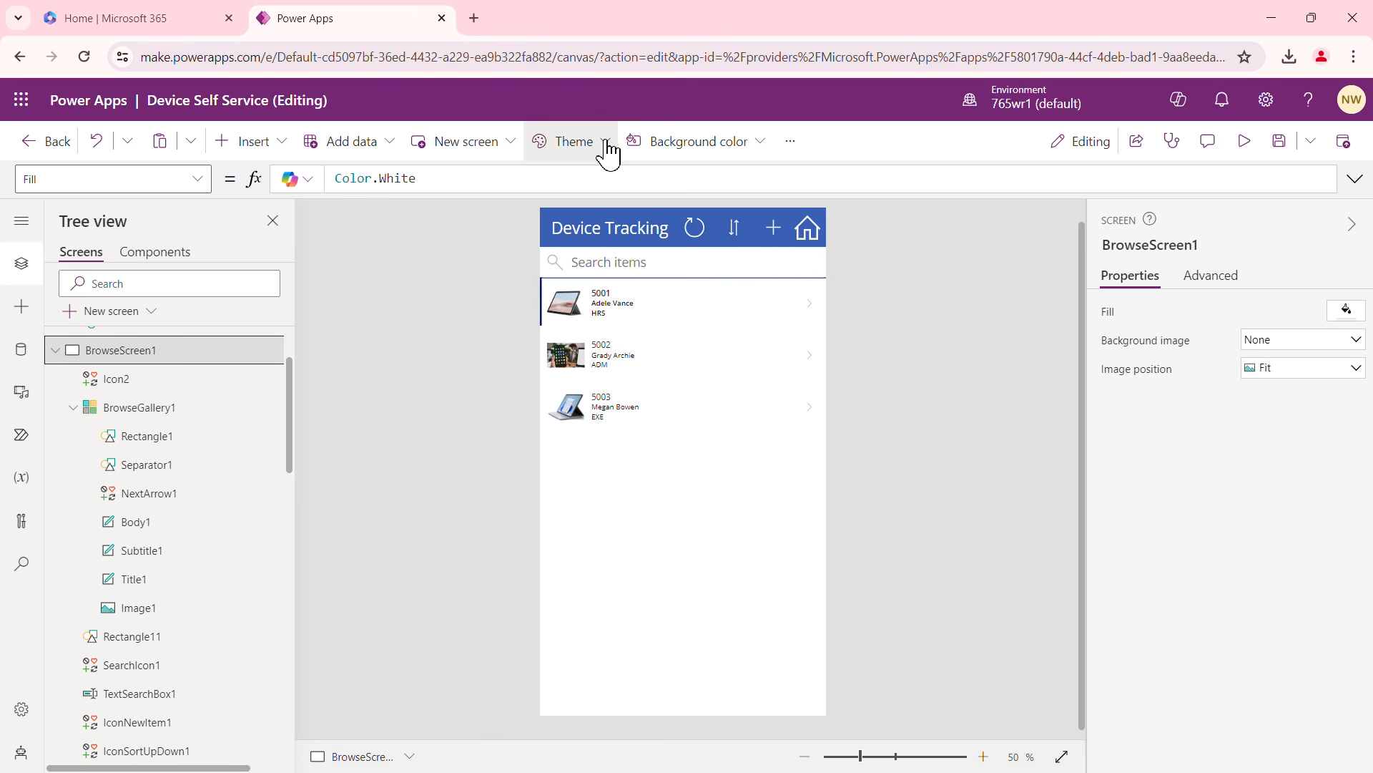
left_click(607, 145)
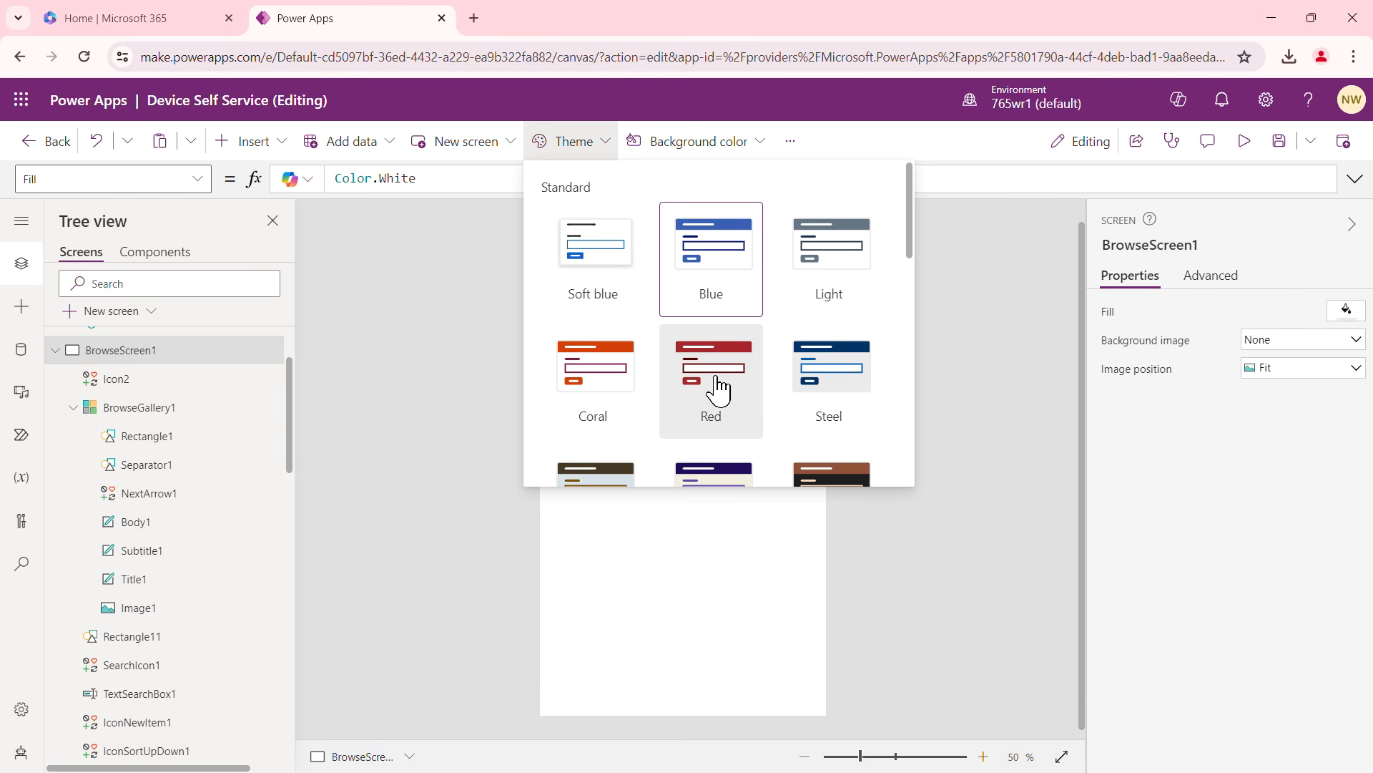
left_click(689, 429)
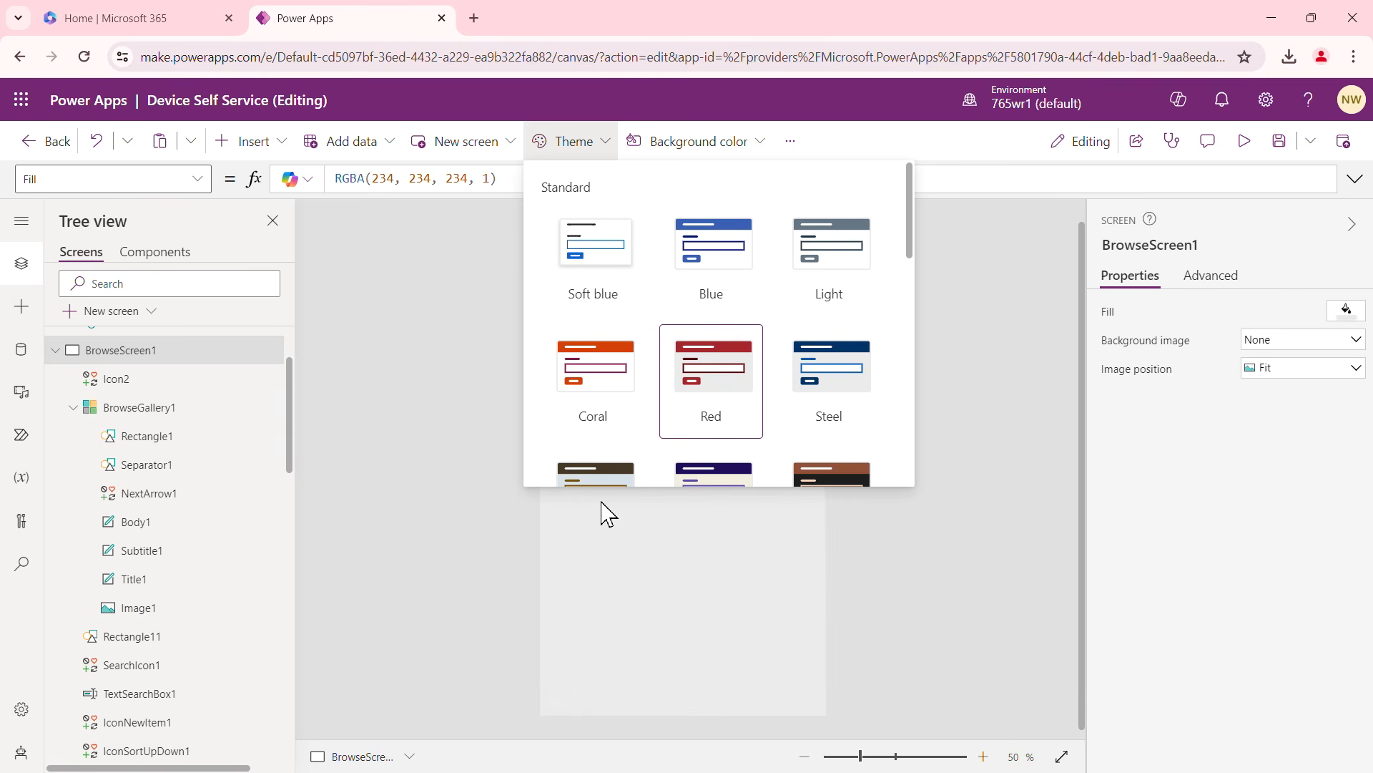
left_click(440, 407)
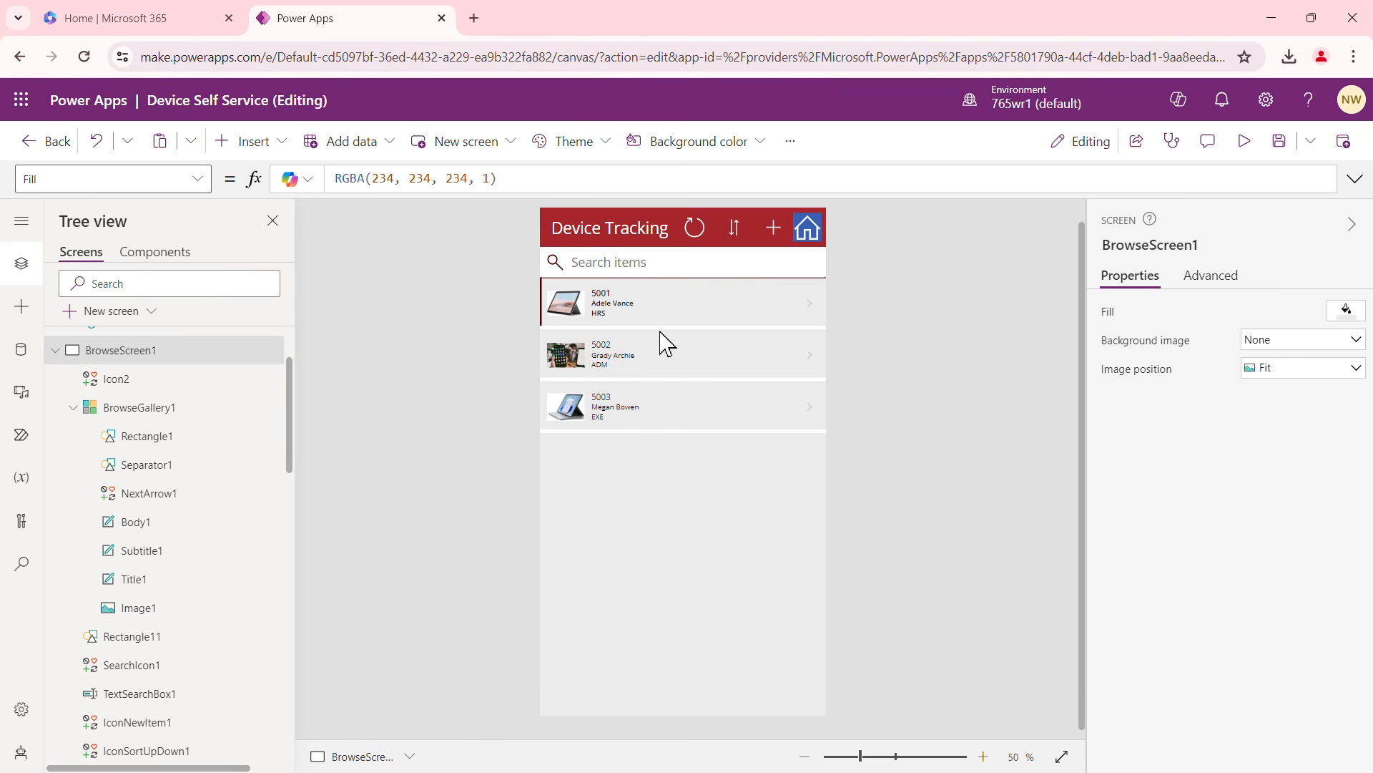
Apply the Steel theme to the app
left_click(611, 156)
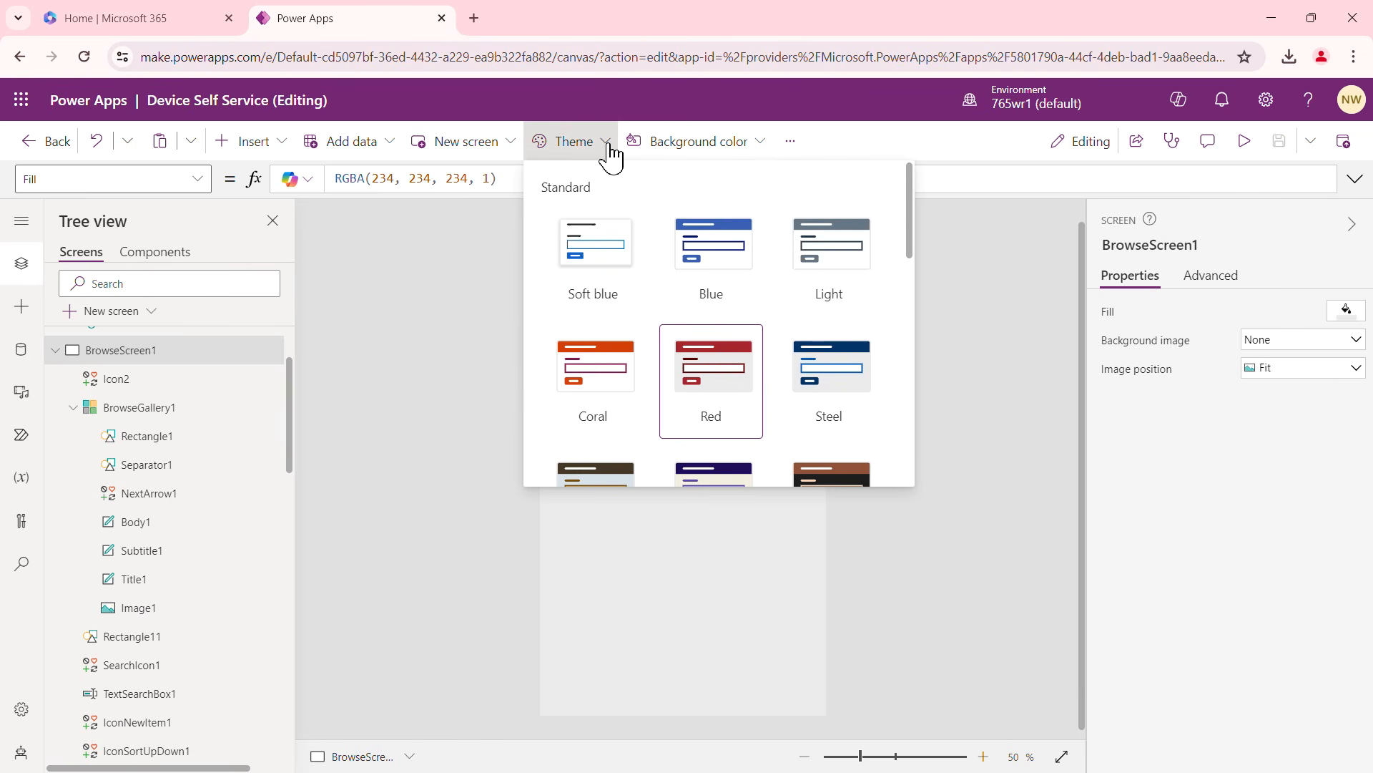
left_click(849, 378)
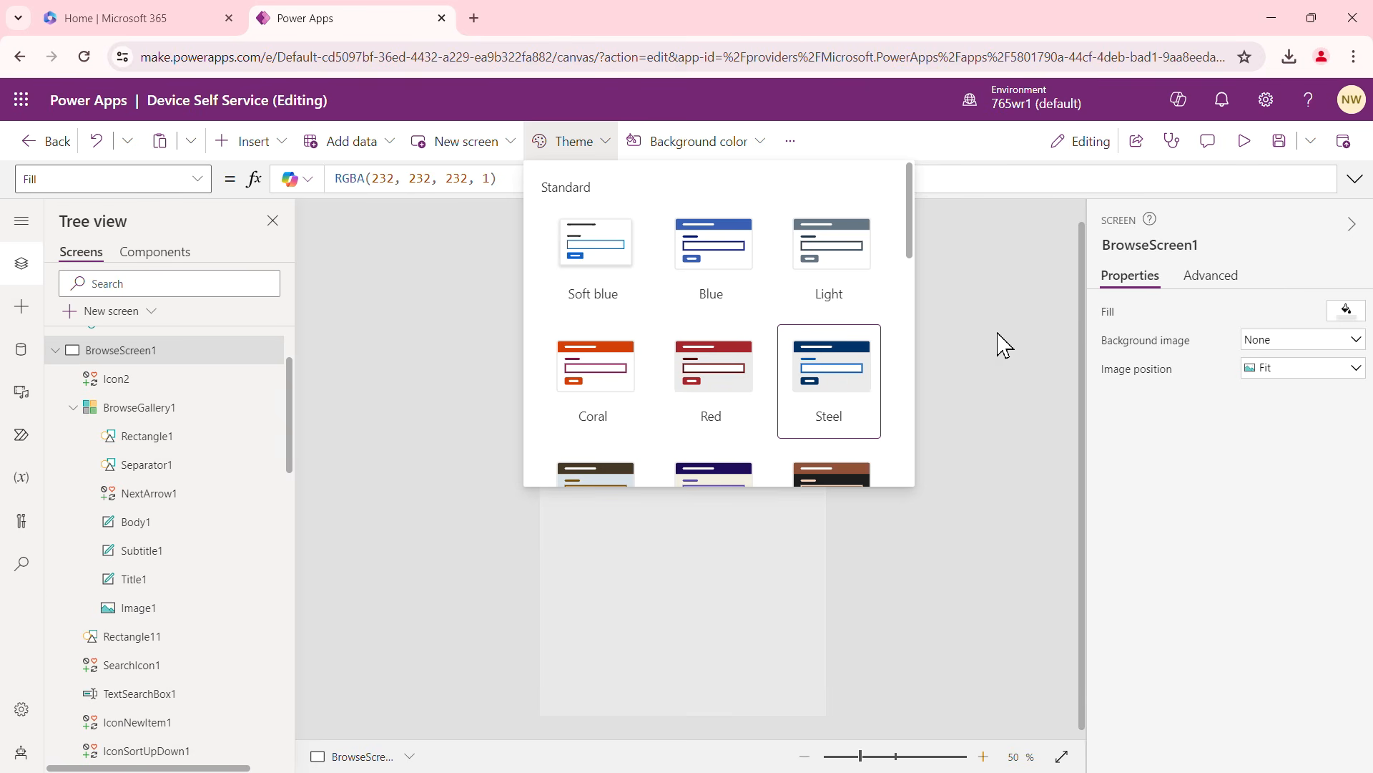
left_click(975, 374)
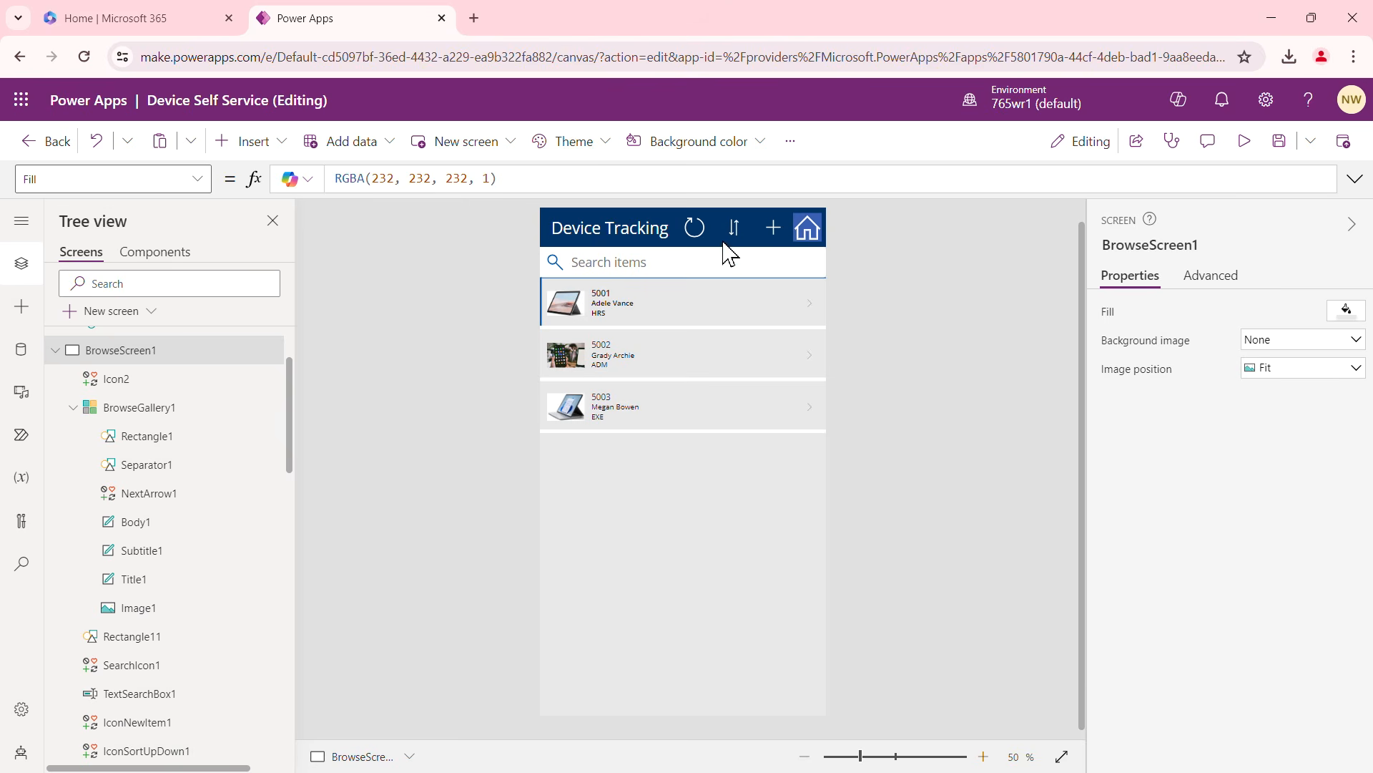
Set the layout of BrowseGallery1 on BrowseScreen1 to Image, title, and subtitle
left_click(985, 757)
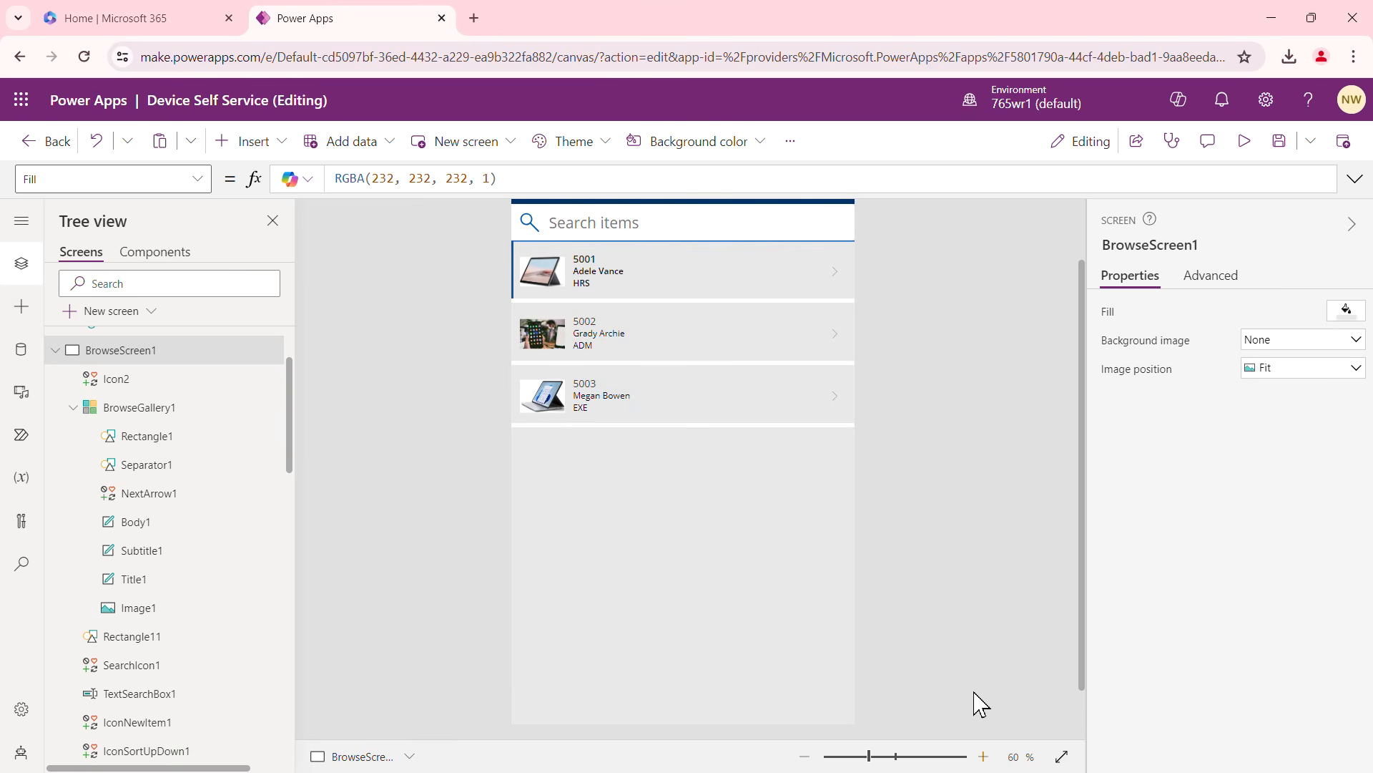
left_click_drag(1085, 266, 1085, 256)
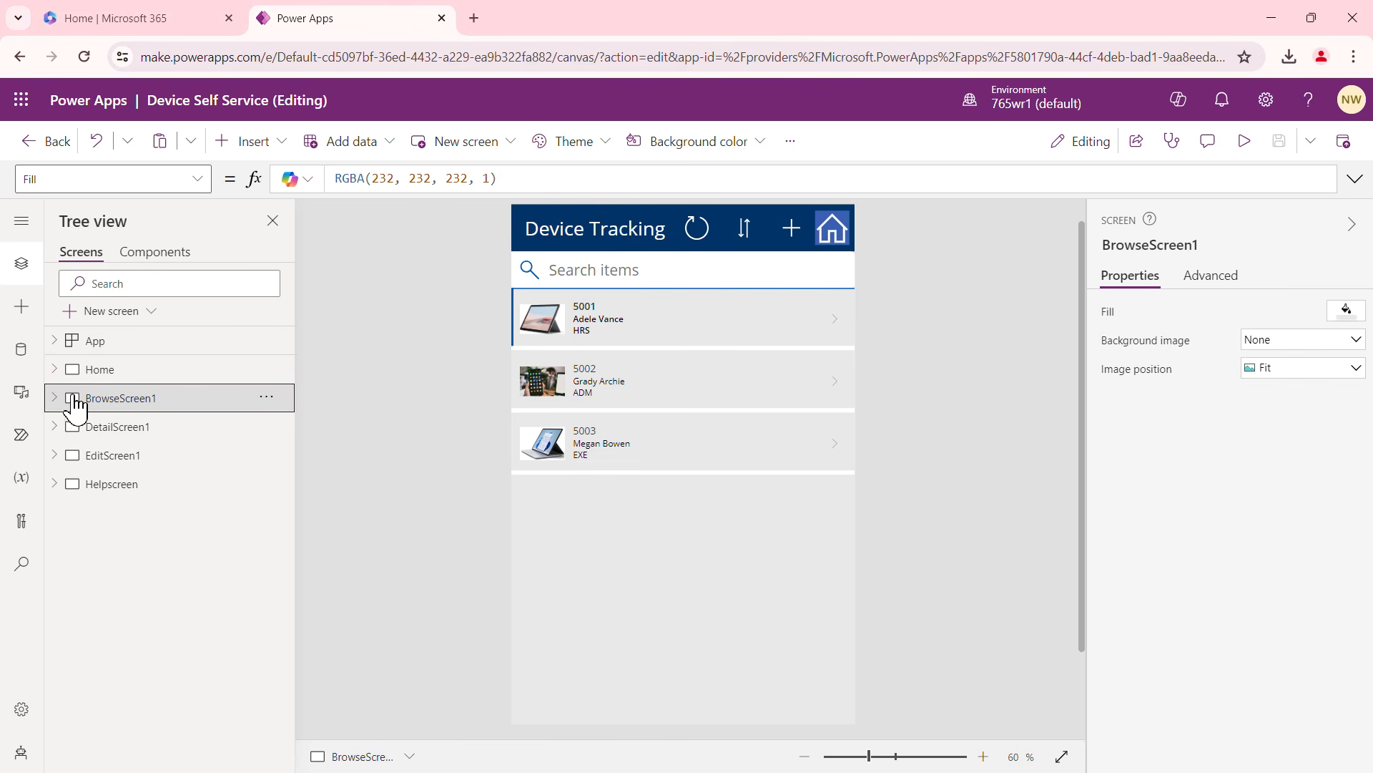
left_click(55, 398)
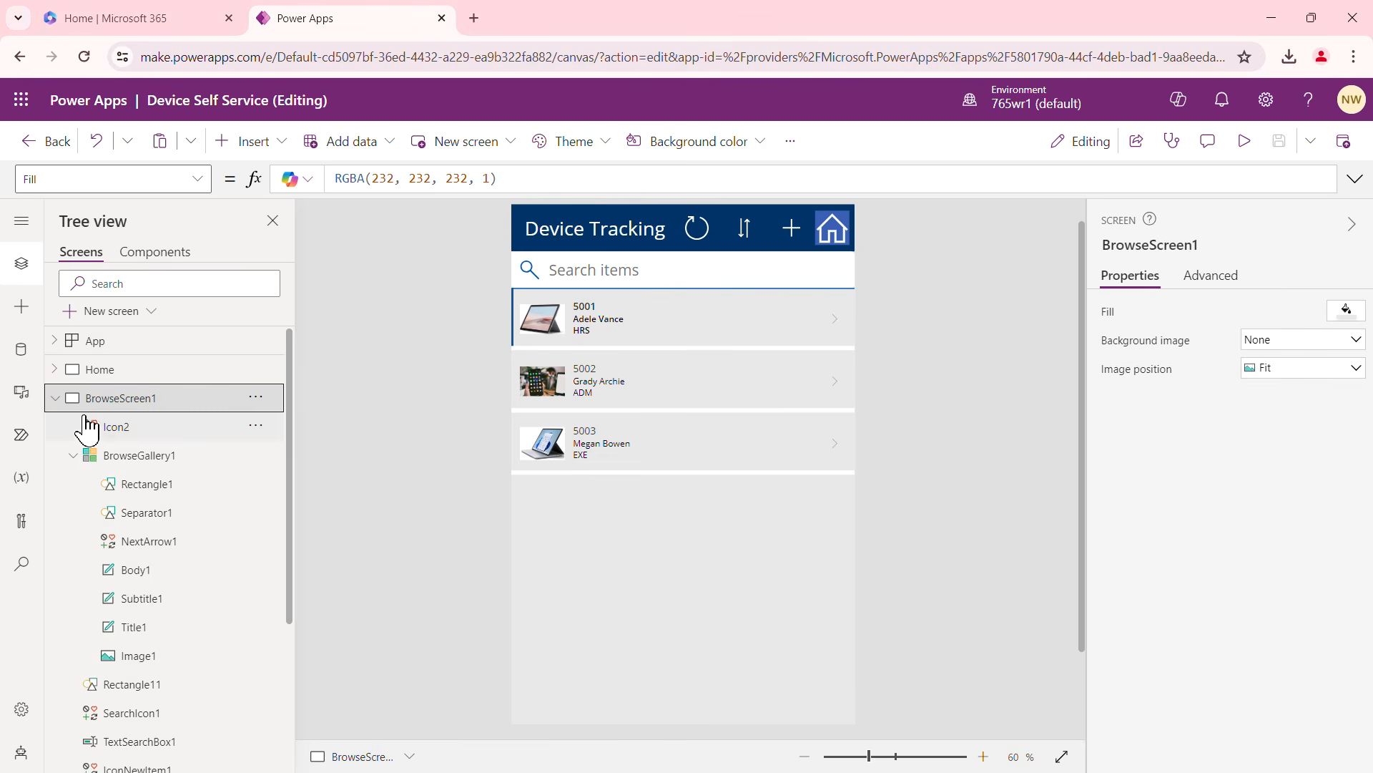
left_click(157, 467)
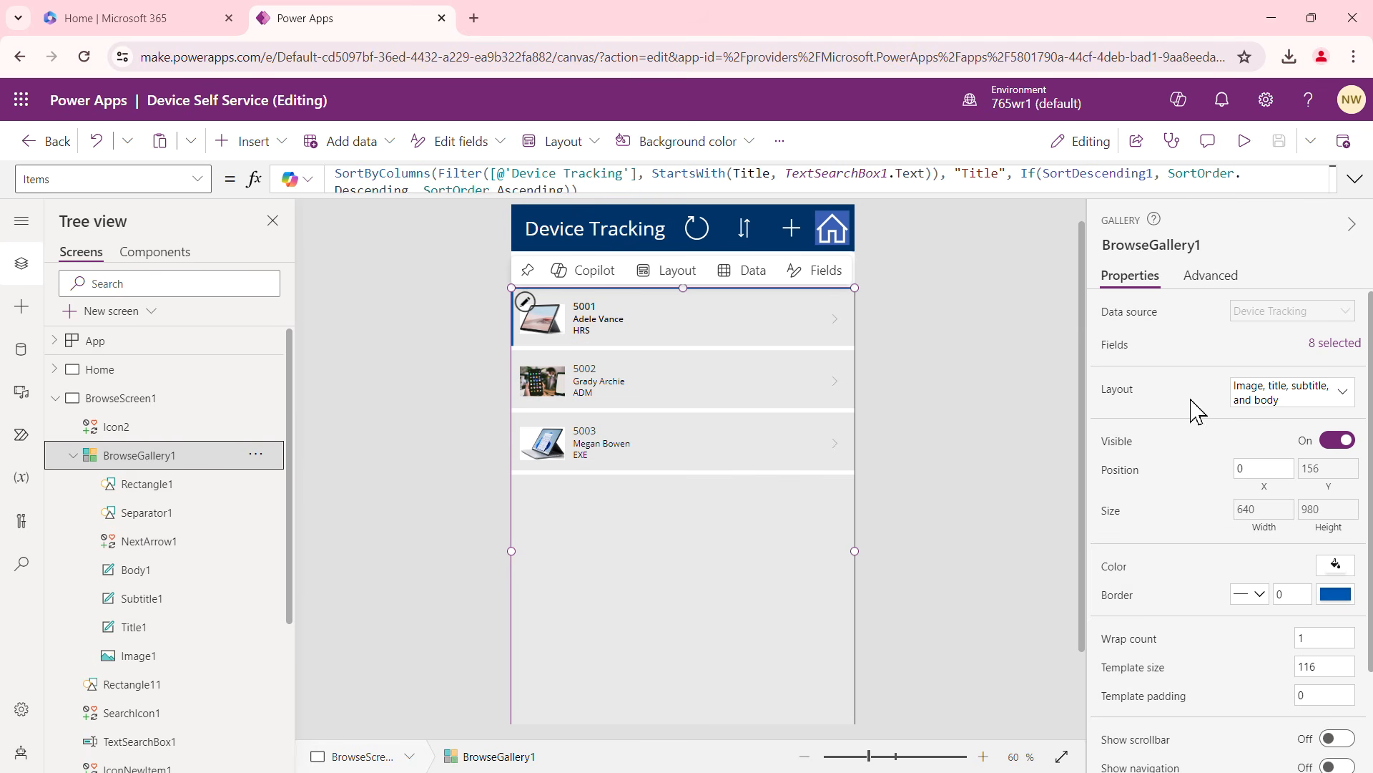
left_click(1343, 395)
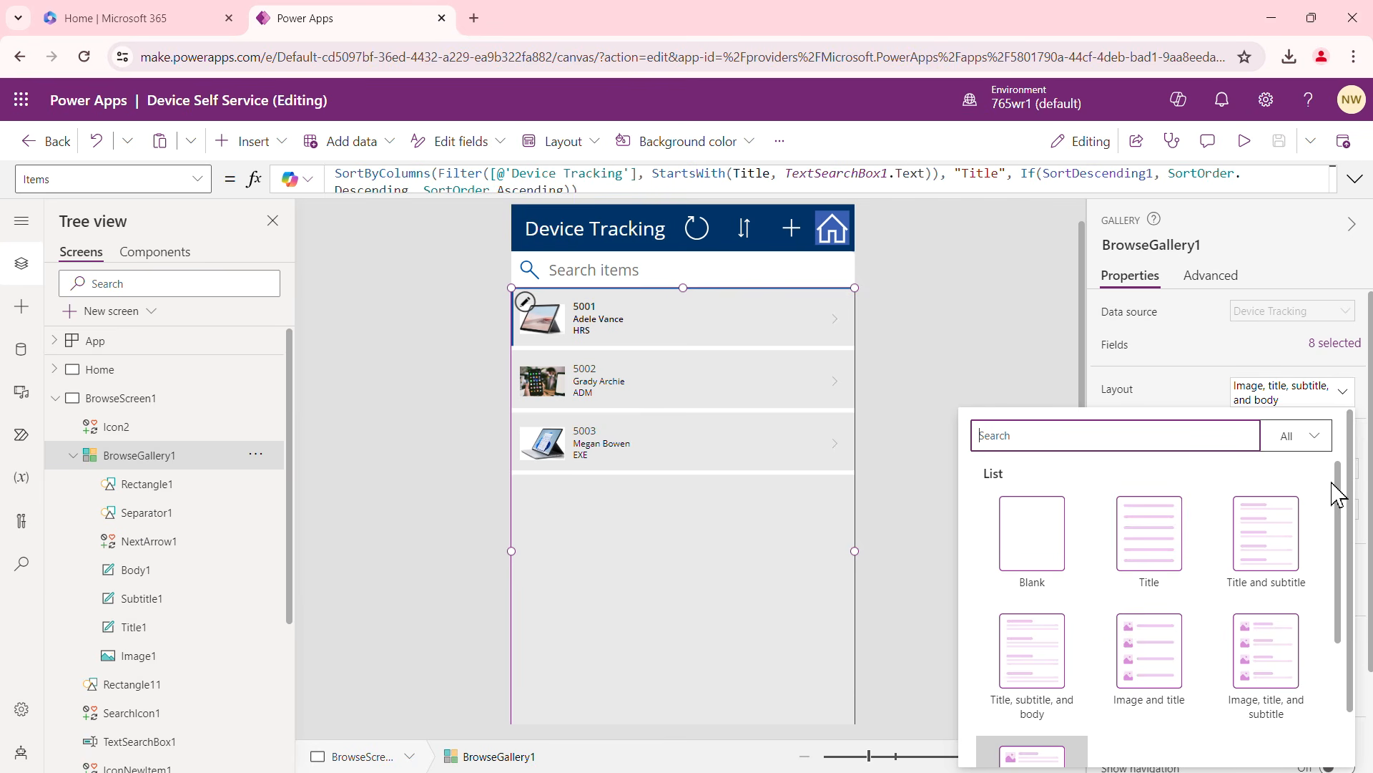
left_click_drag(1339, 501, 1342, 558)
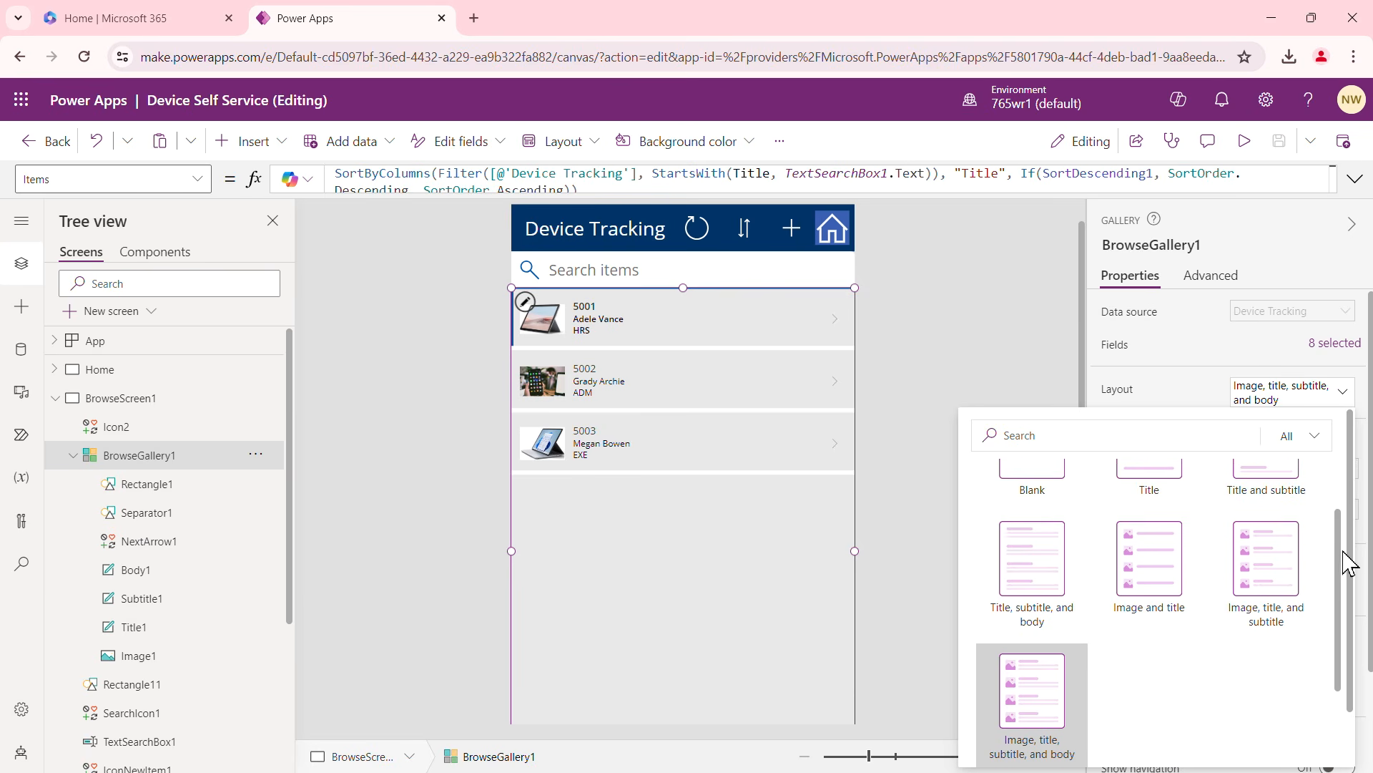
left_click(1278, 571)
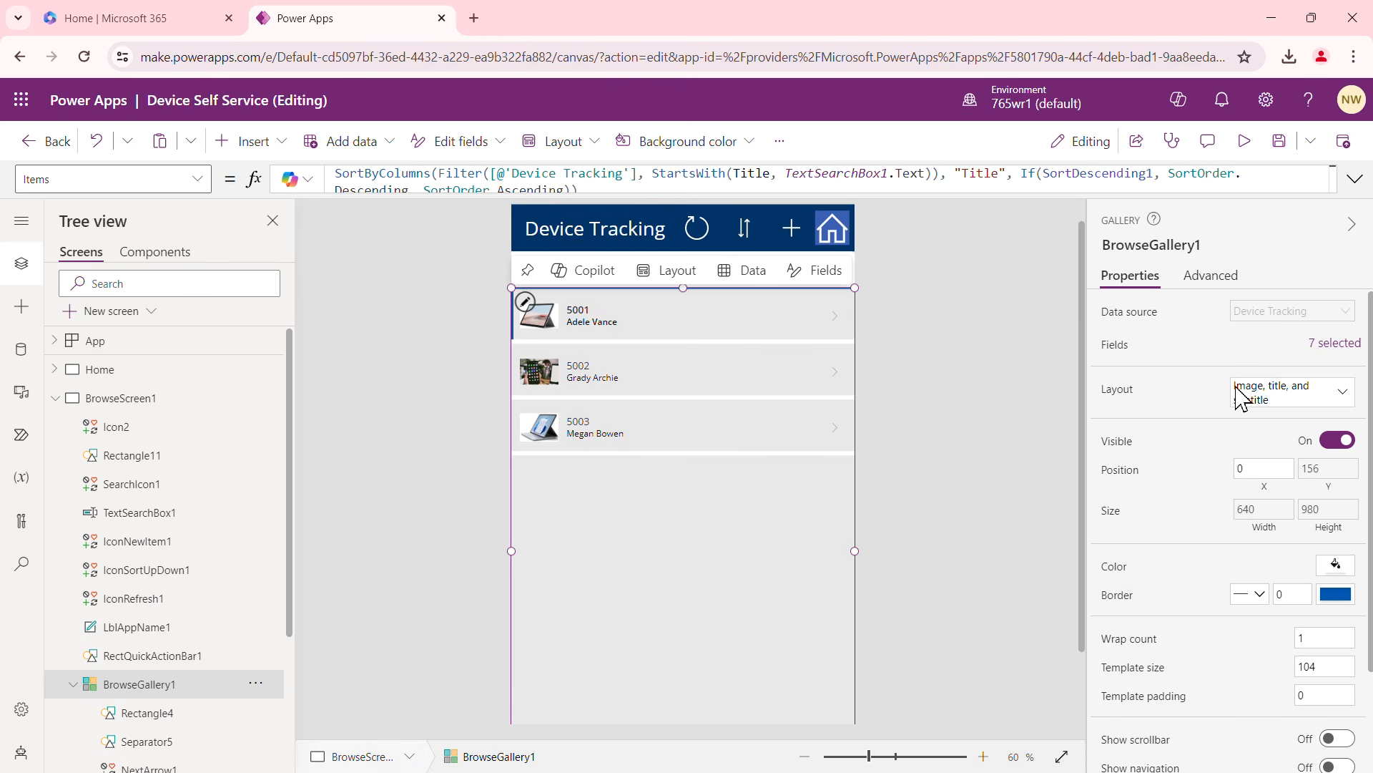
Switch BrowseGallery1's layout to Image, title, subtitle, and body
left_click(1348, 395)
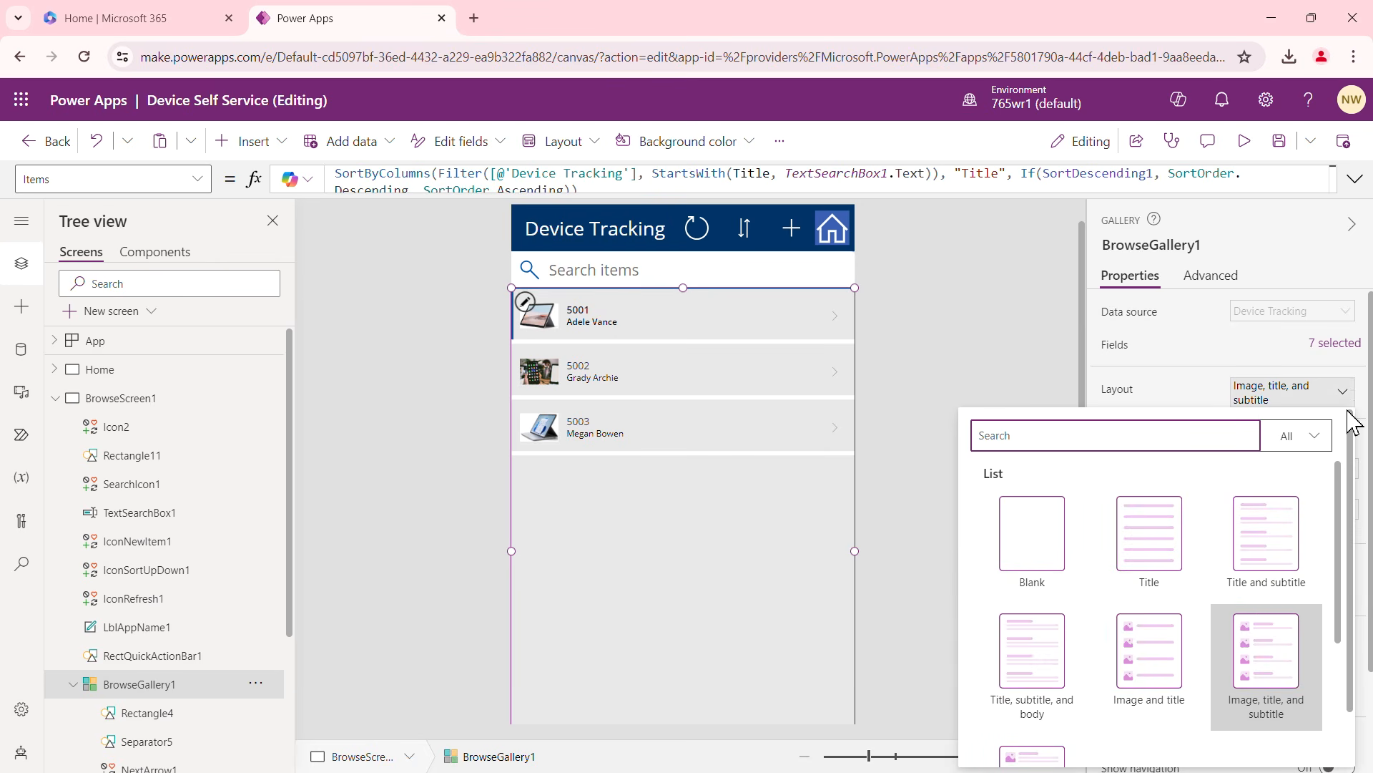
left_click_drag(1340, 500, 1347, 602)
scroll(1351, 633, "down", 3)
scroll(1348, 633, "up", 3)
left_click(1054, 648)
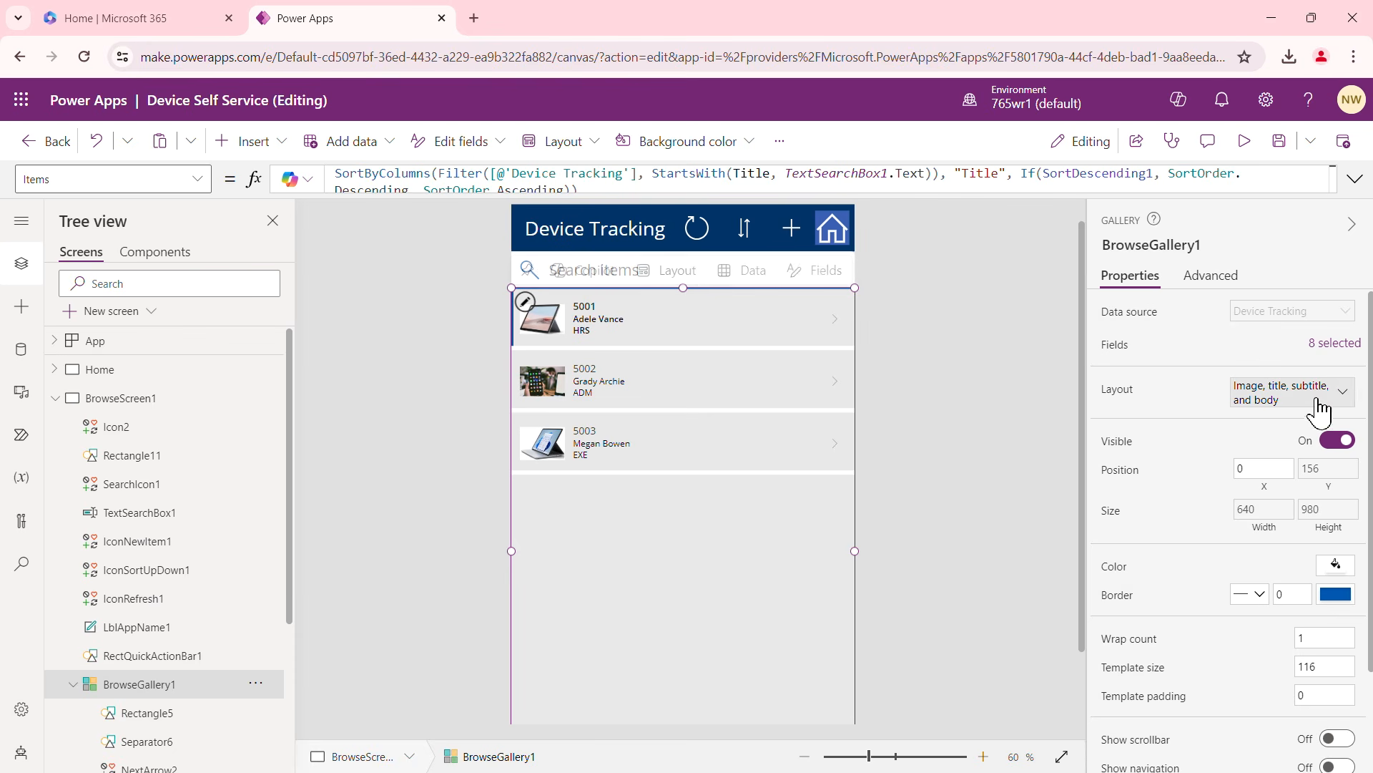
Try the 2 columns gallery layout on BrowseGallery1
left_click(1345, 397)
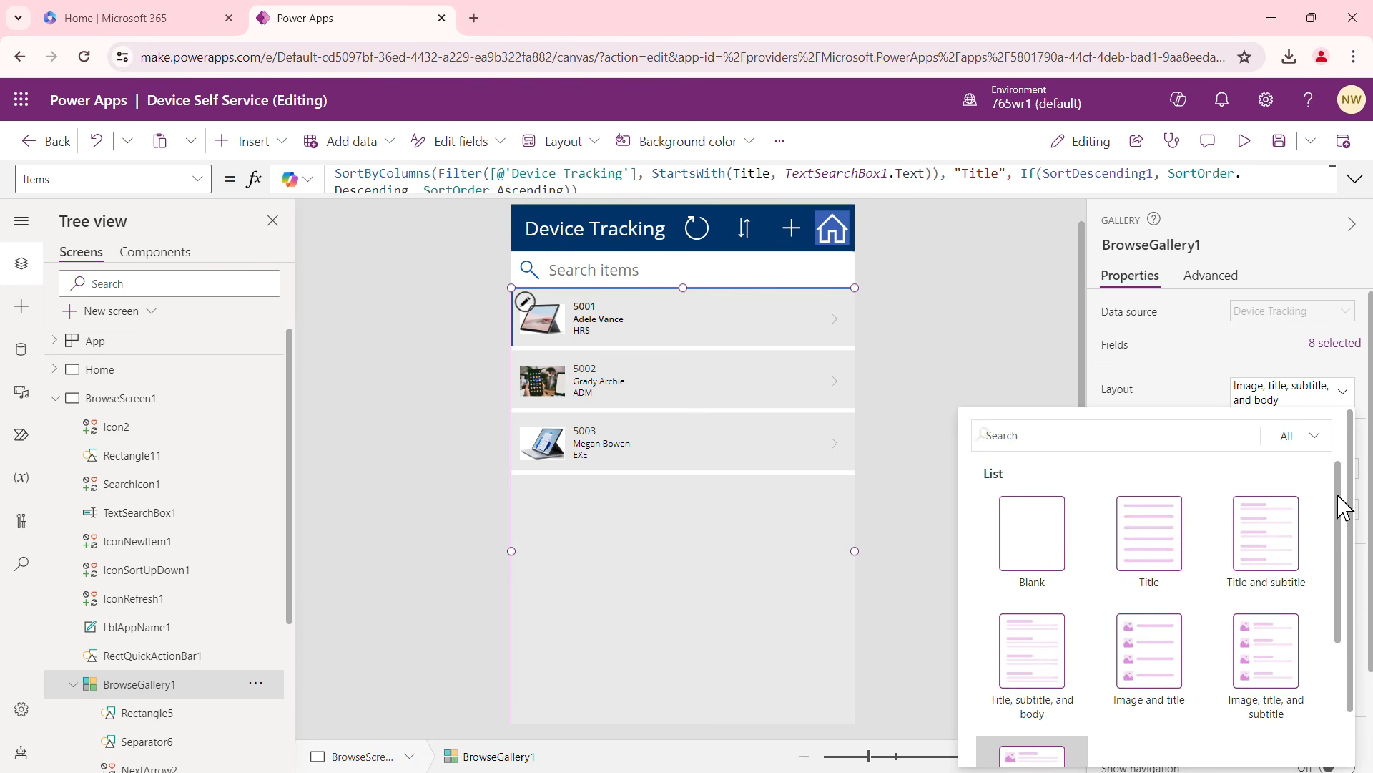
scroll(1343, 506, "down", 3)
left_click_drag(1343, 556, 1334, 692)
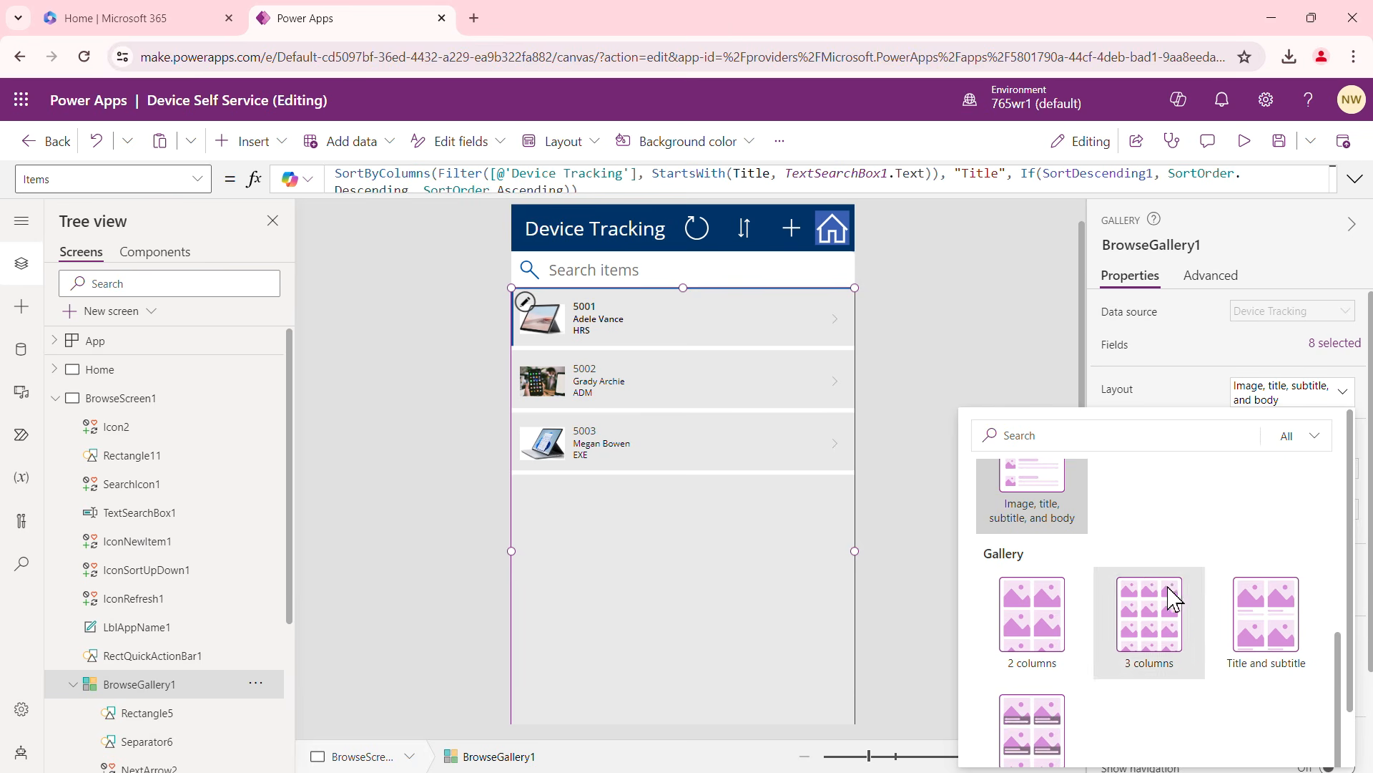
left_click(1058, 628)
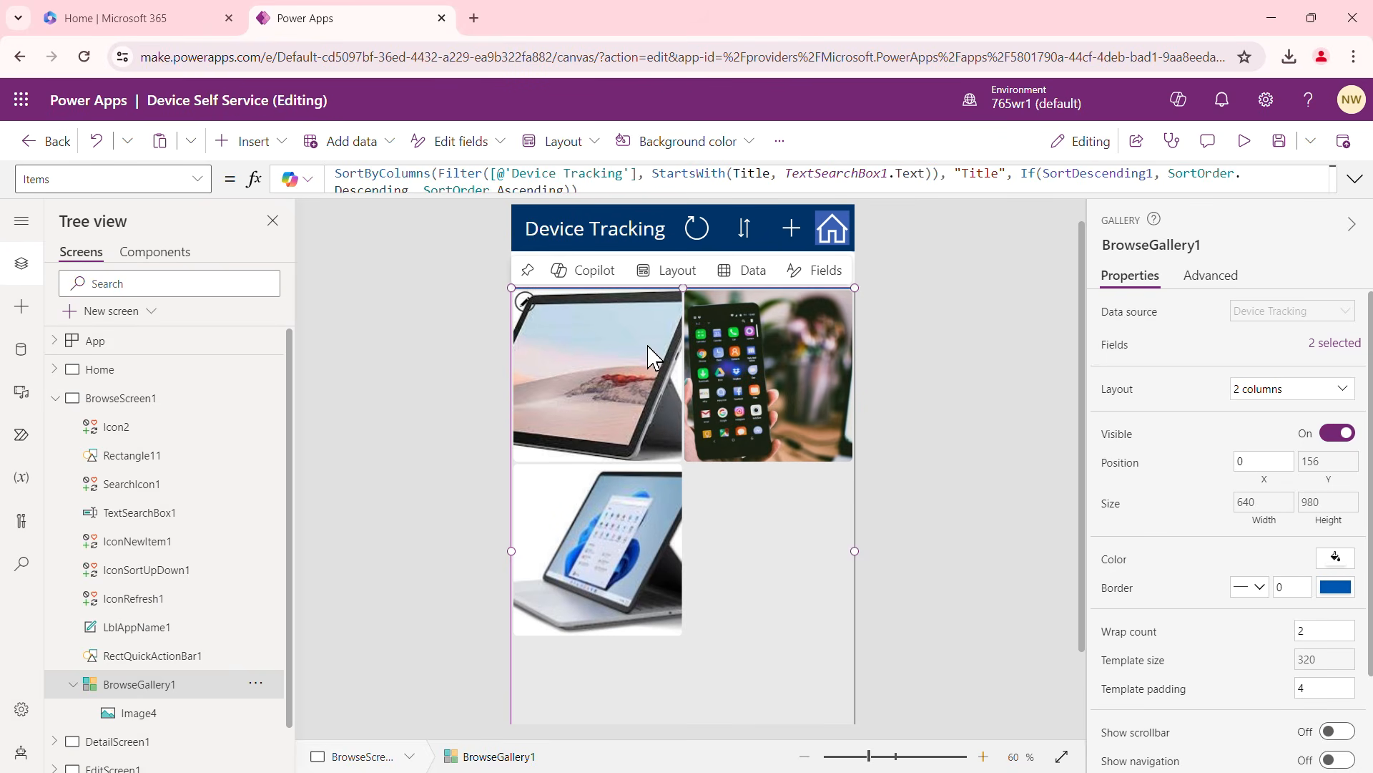
Restore BrowseGallery1's Image, title, and subtitle layout
left_click(1347, 390)
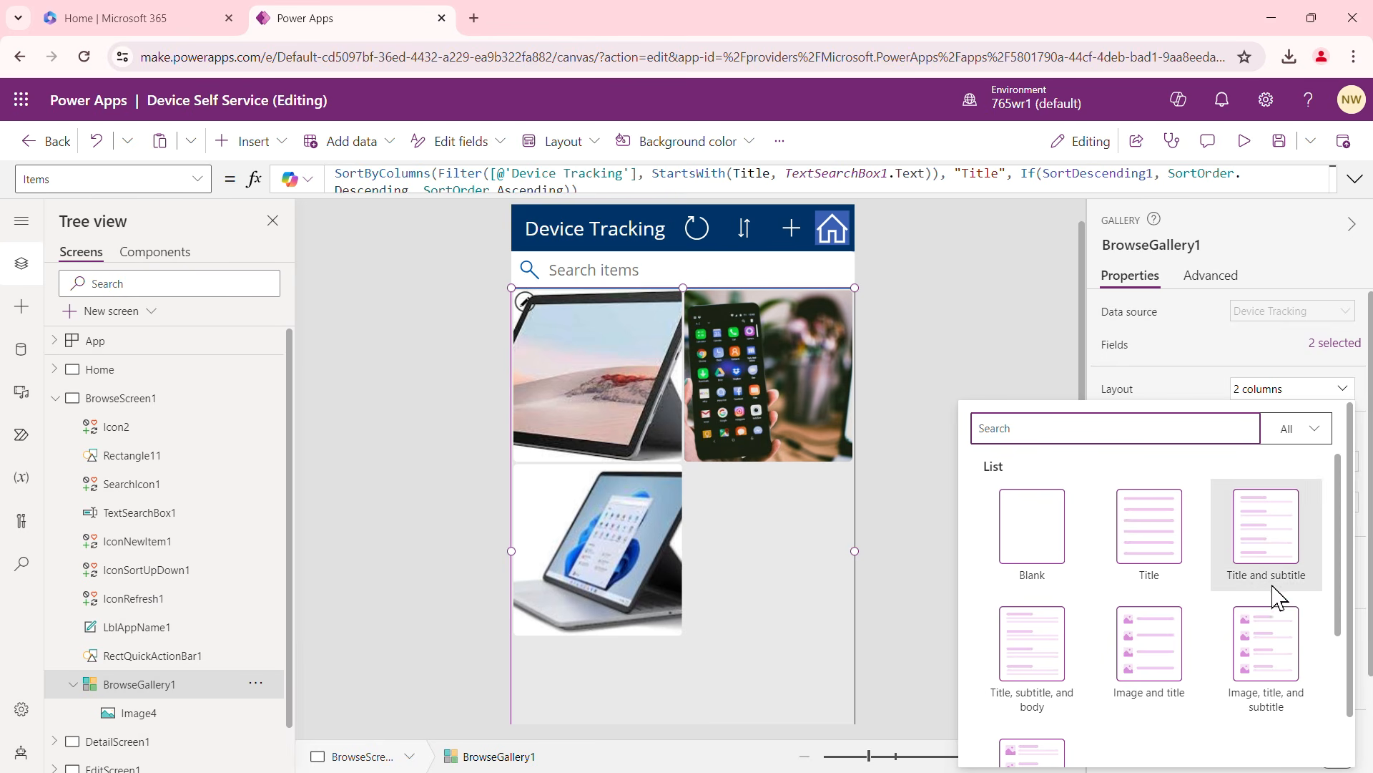
left_click(1274, 640)
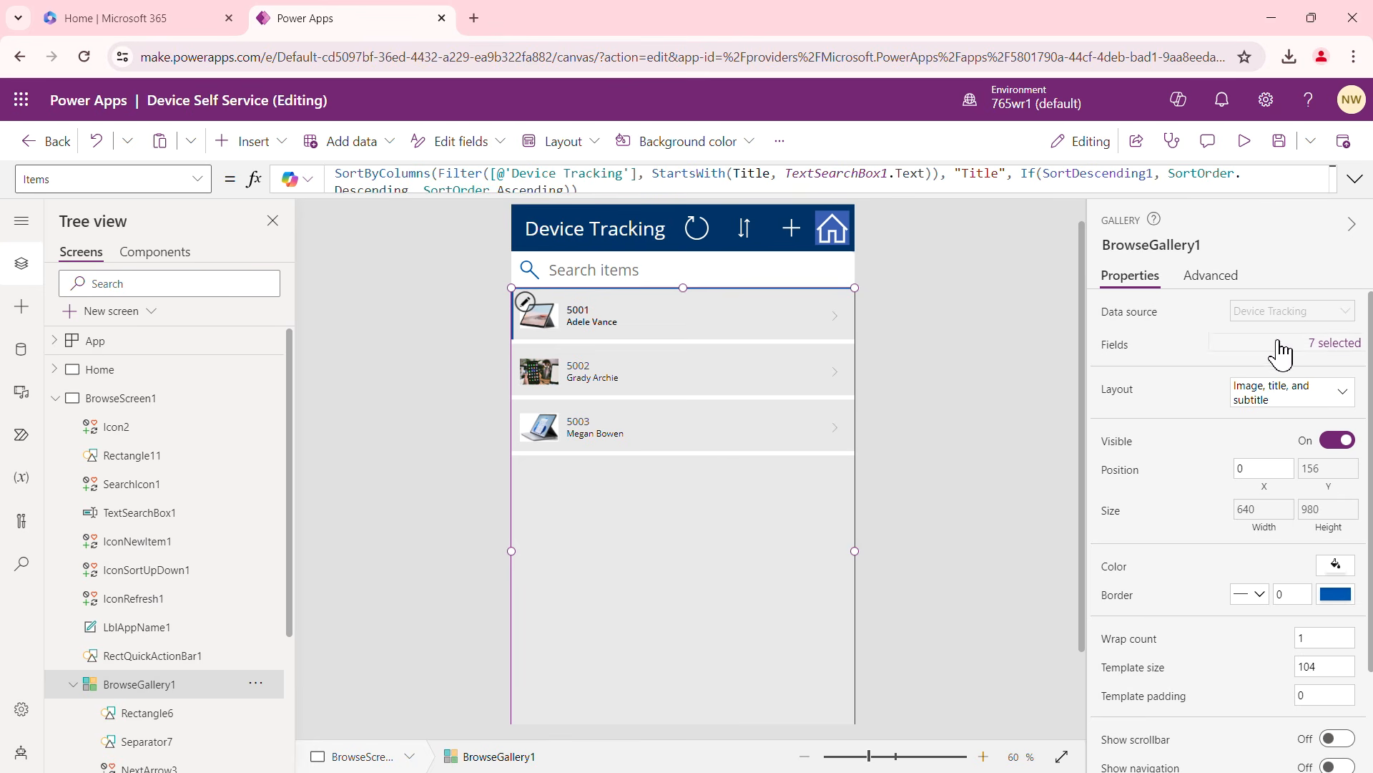
Review the columns available for the subtitle and title fields of BrowseGallery1
left_click(1335, 344)
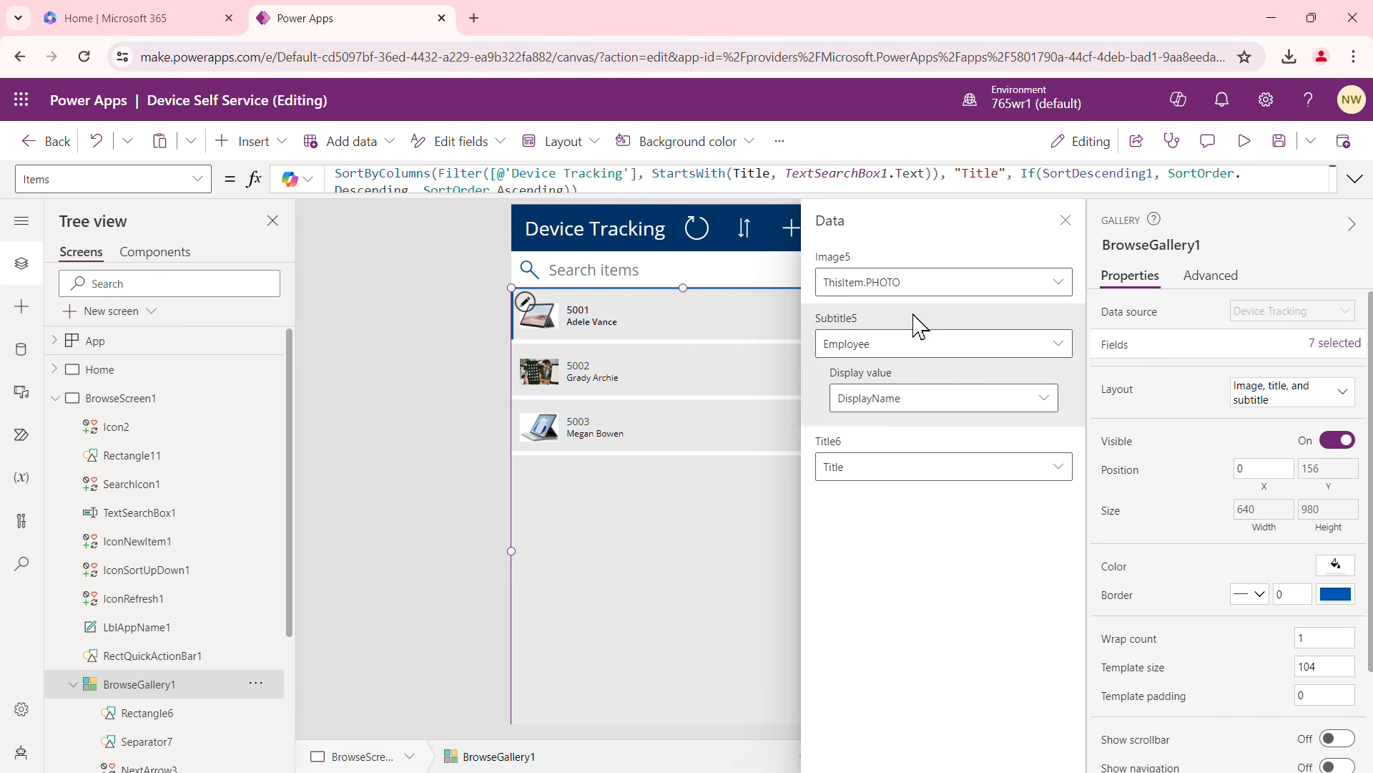
left_click(1060, 348)
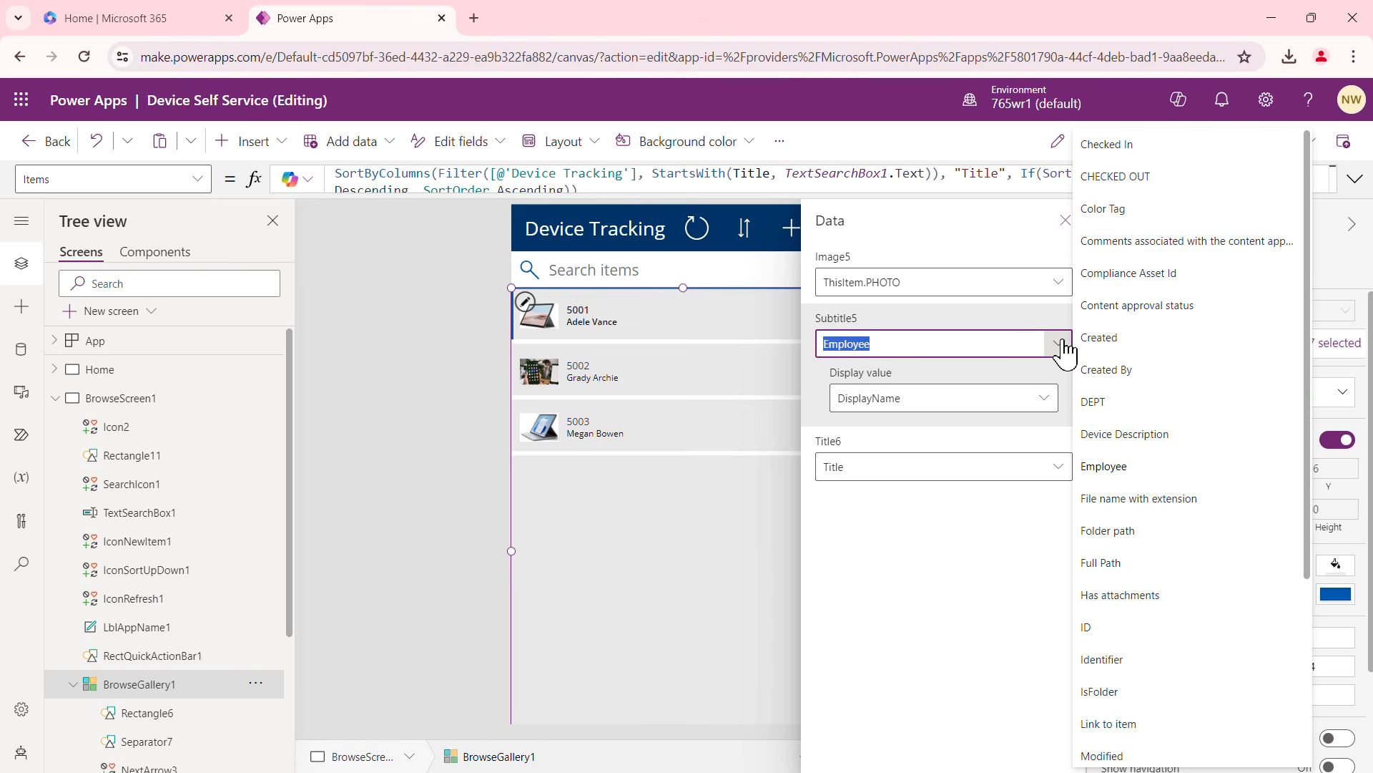
left_click(975, 558)
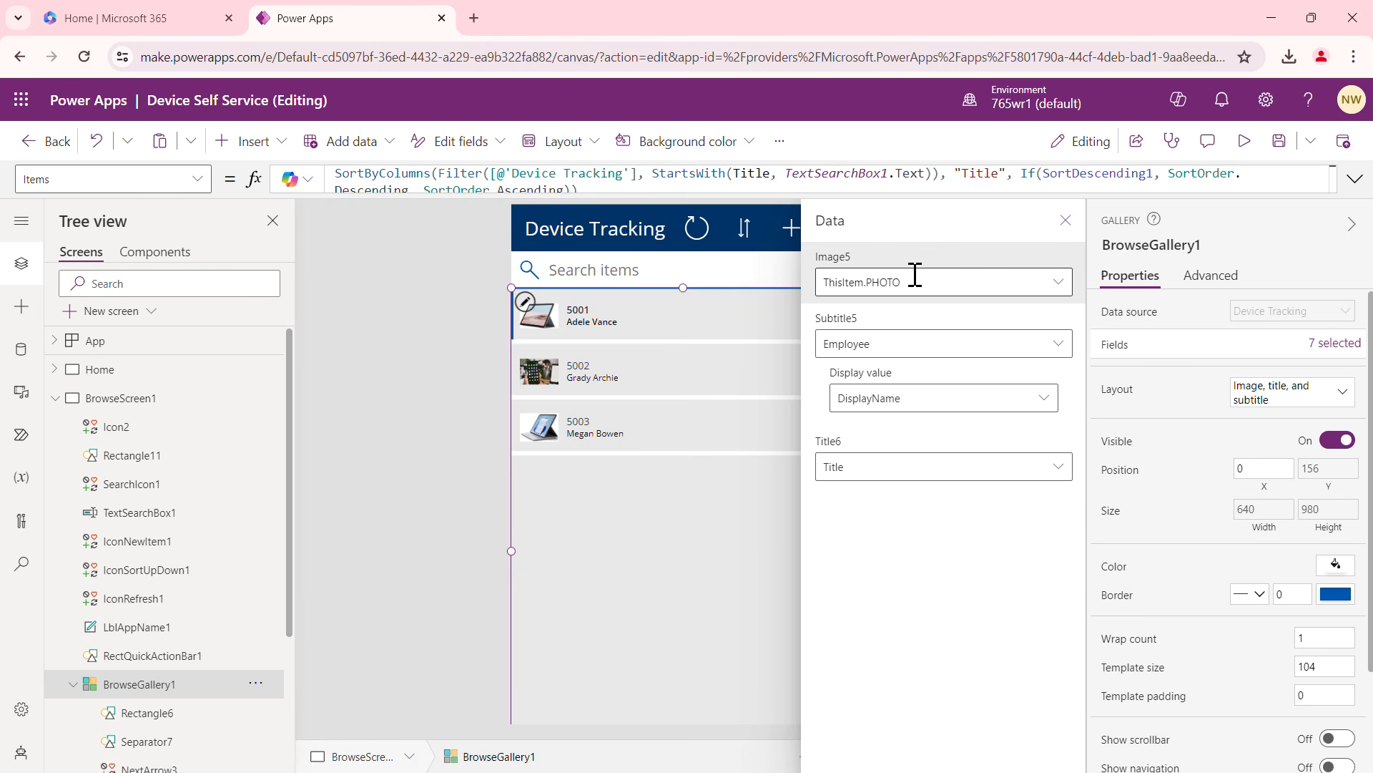
left_click(1059, 345)
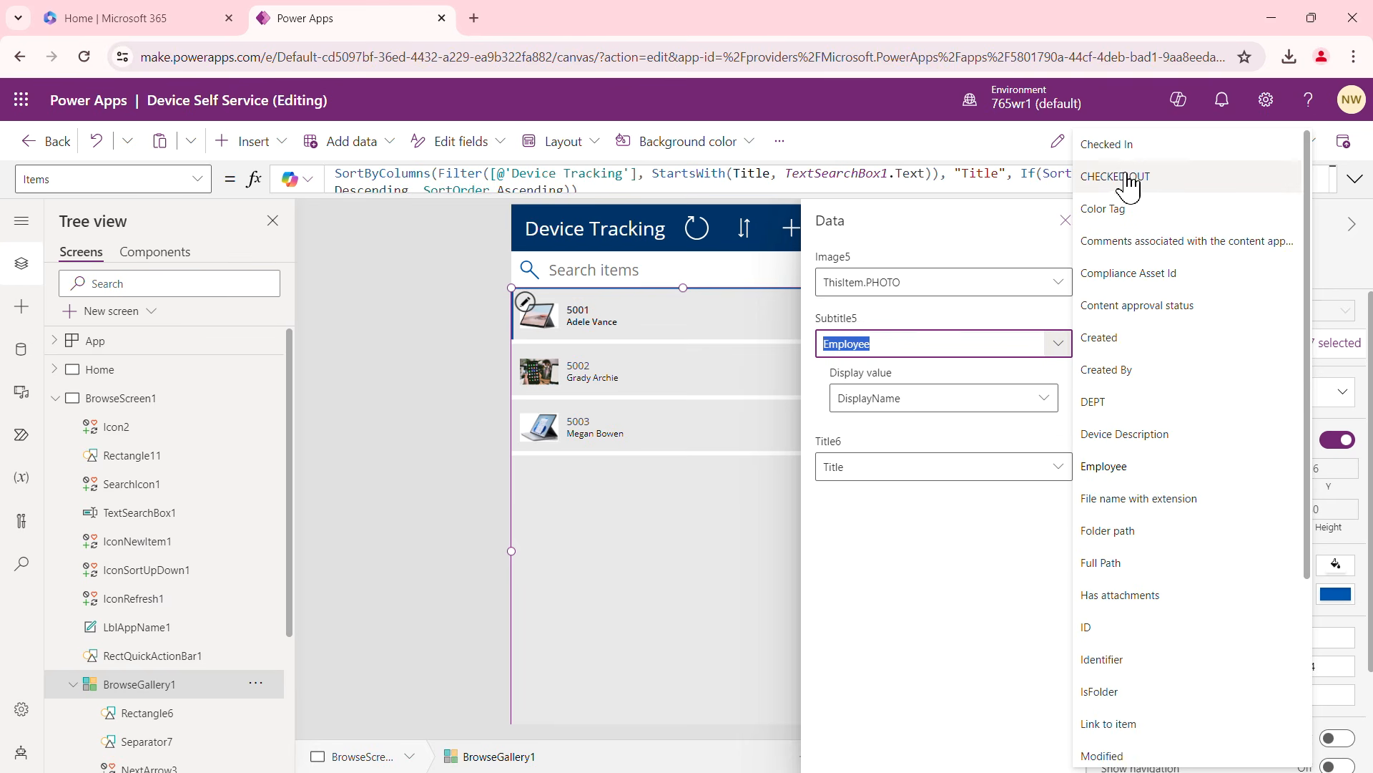
left_click(1010, 540)
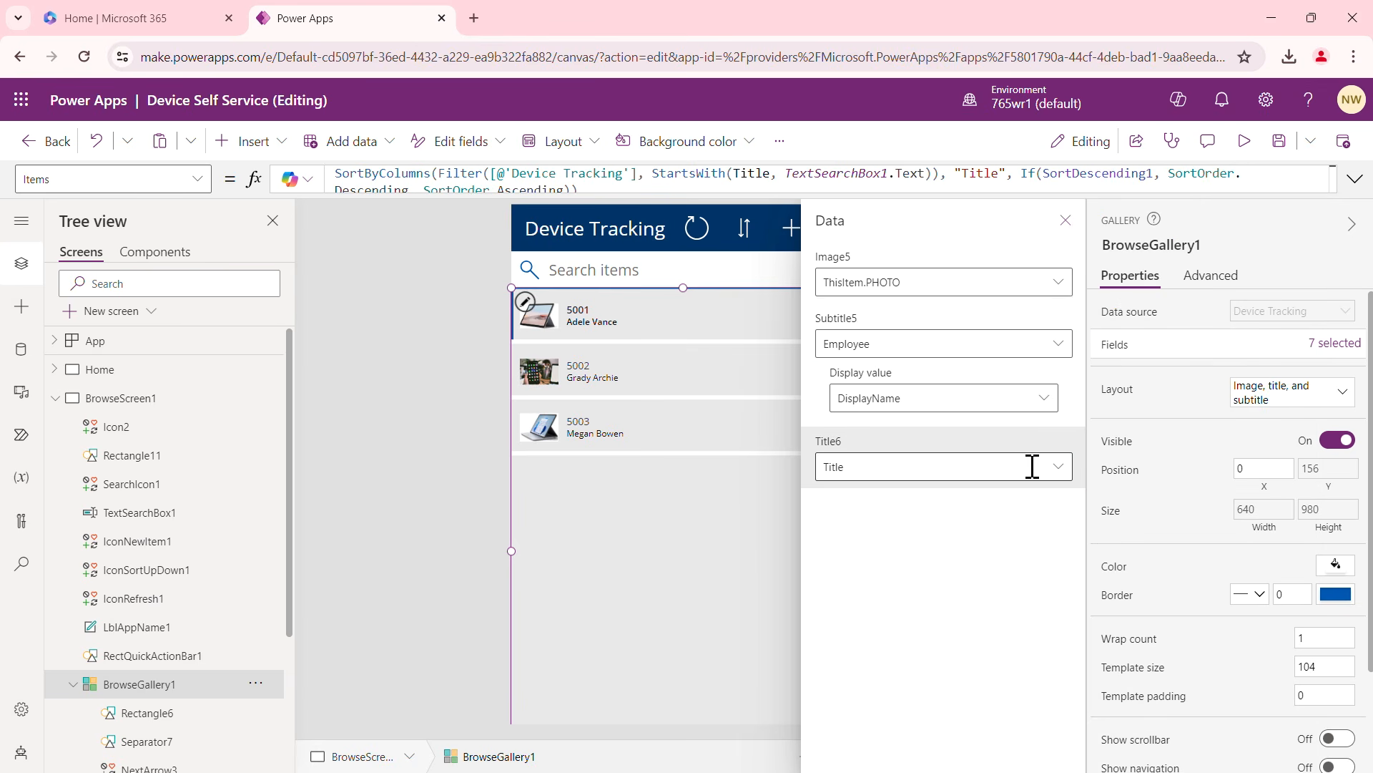
left_click(1064, 469)
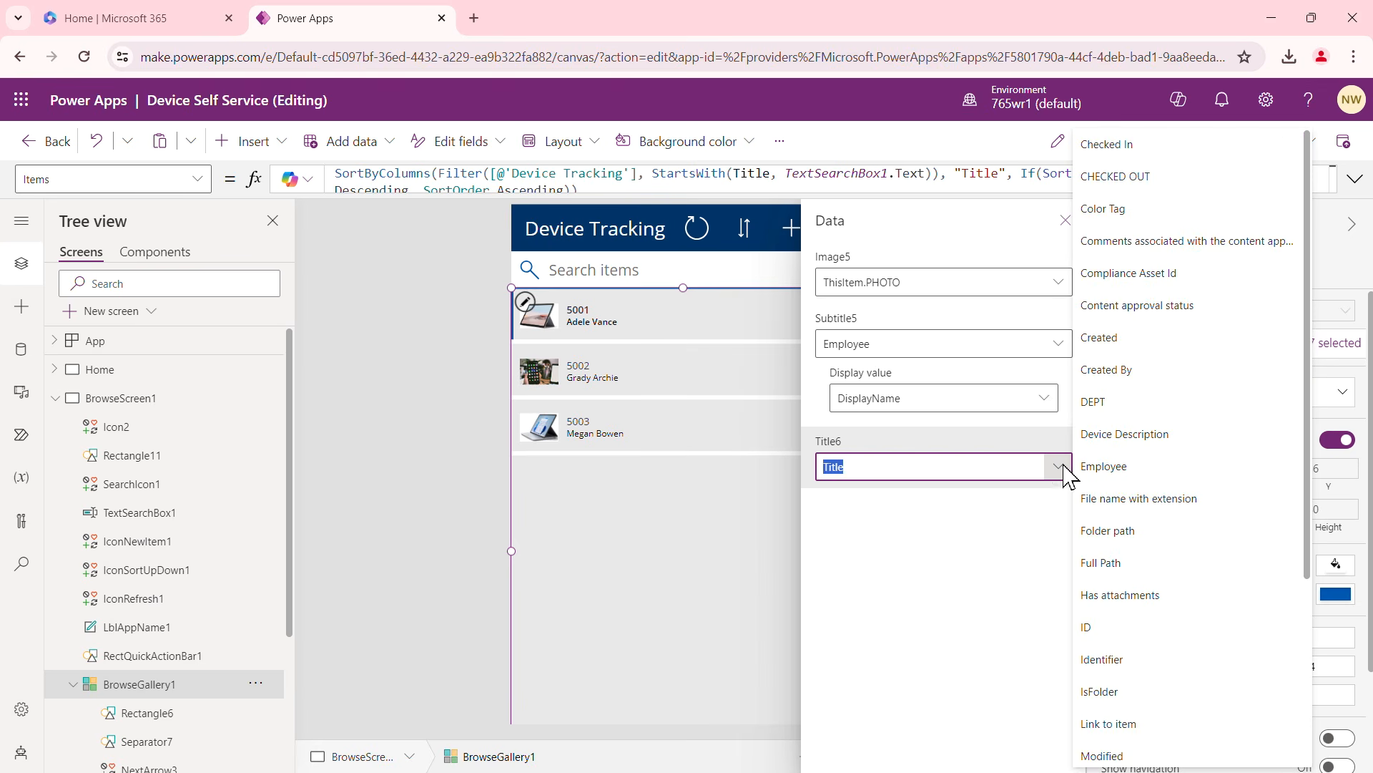
left_click(1005, 554)
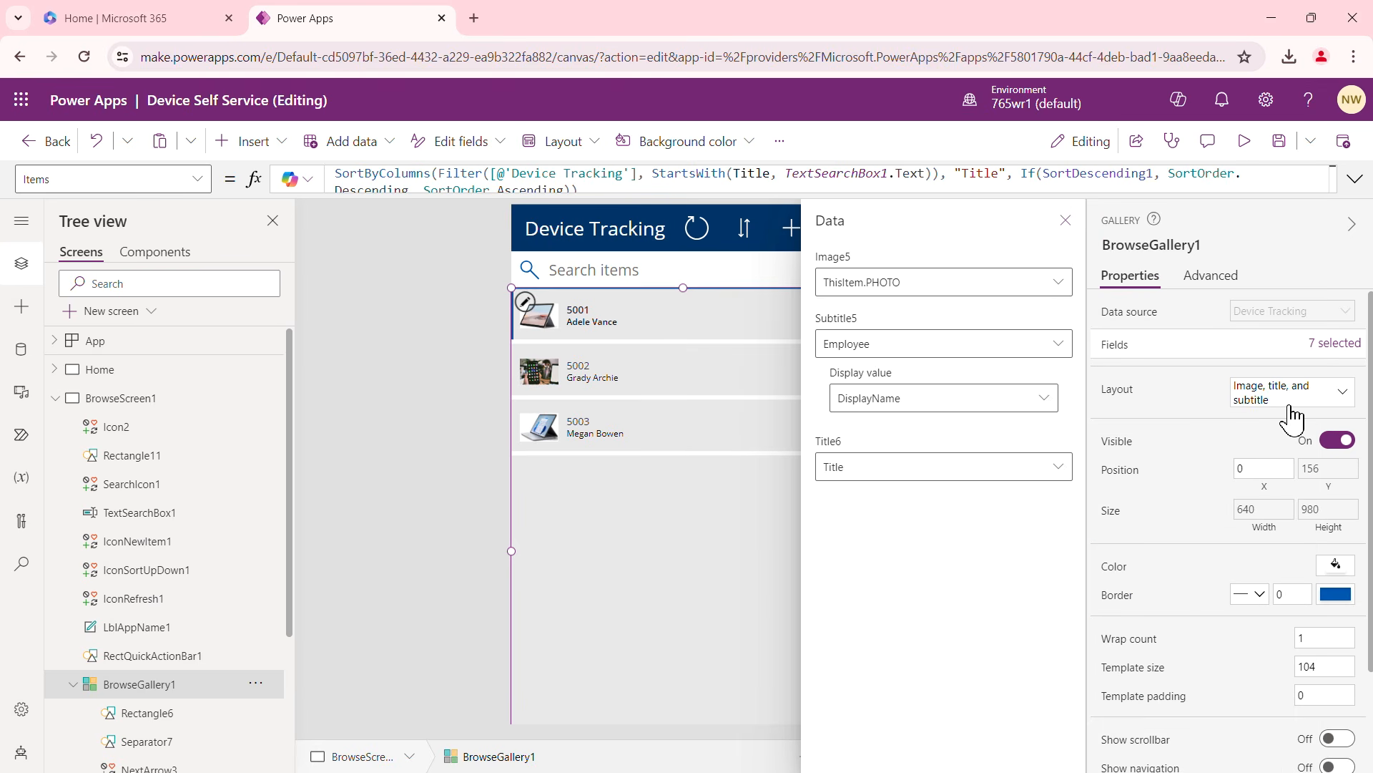
Switch the gallery's layout to Image, title, subtitle, and body
left_click(1335, 400)
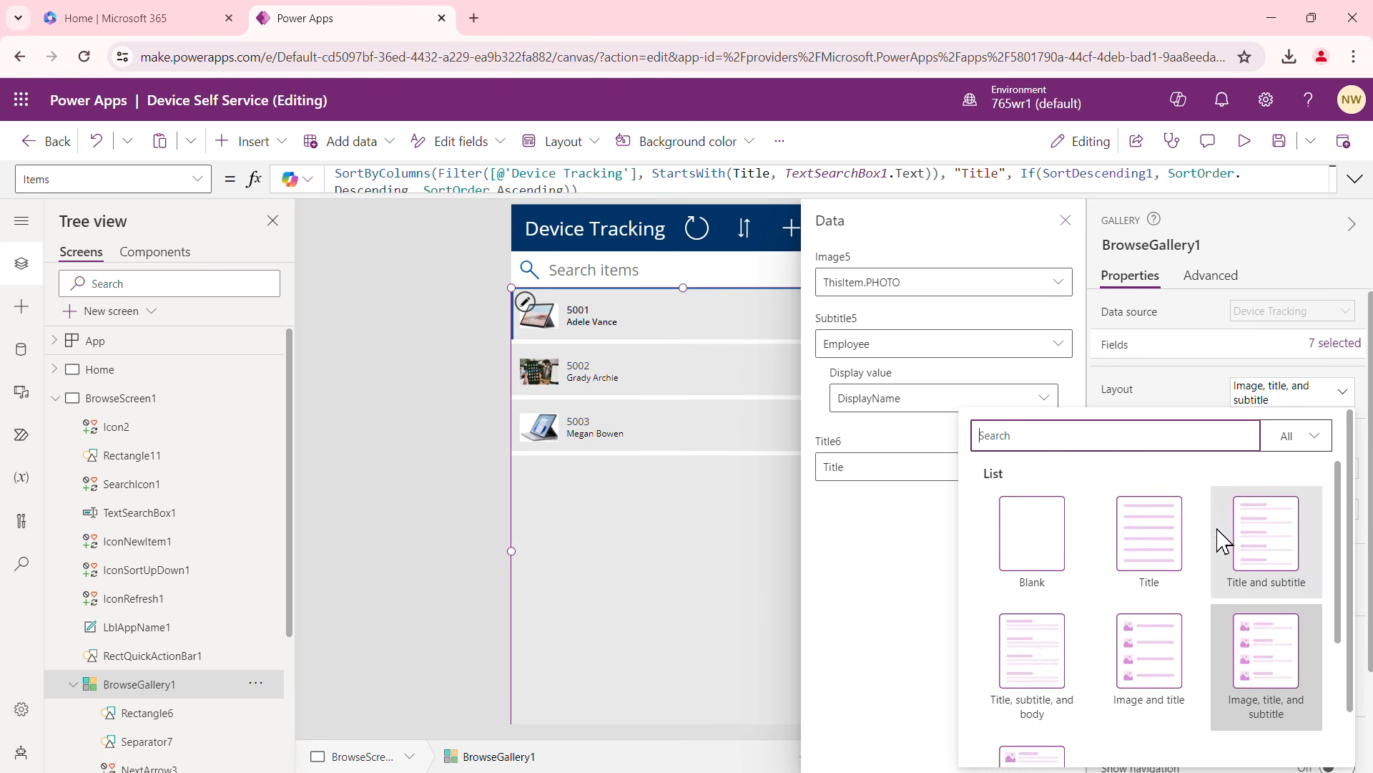
scroll(1184, 577, "down", 1)
scroll(1179, 562, "down", 1)
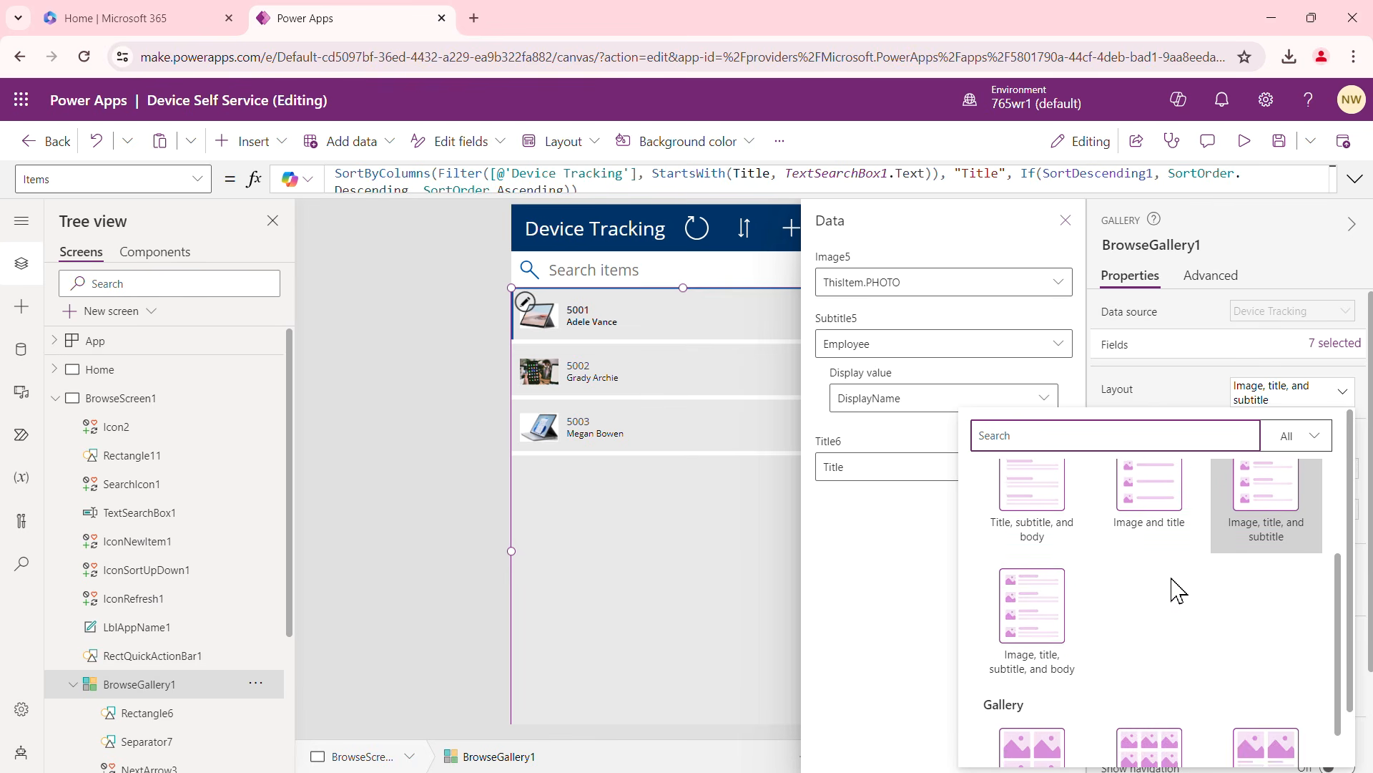
left_click(1032, 612)
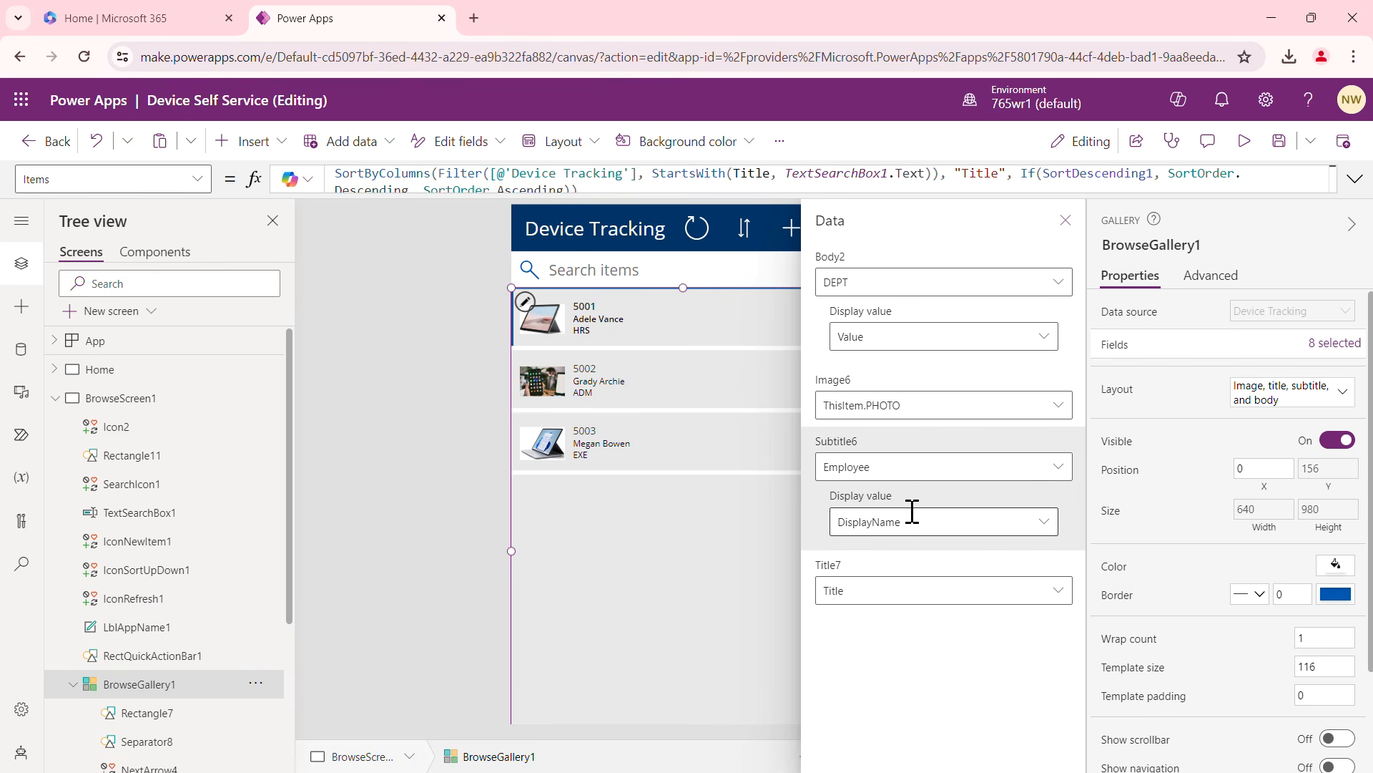
Bind the gallery's Body2 field to the CHECKED OUT column and close the field settings
left_click(1065, 286)
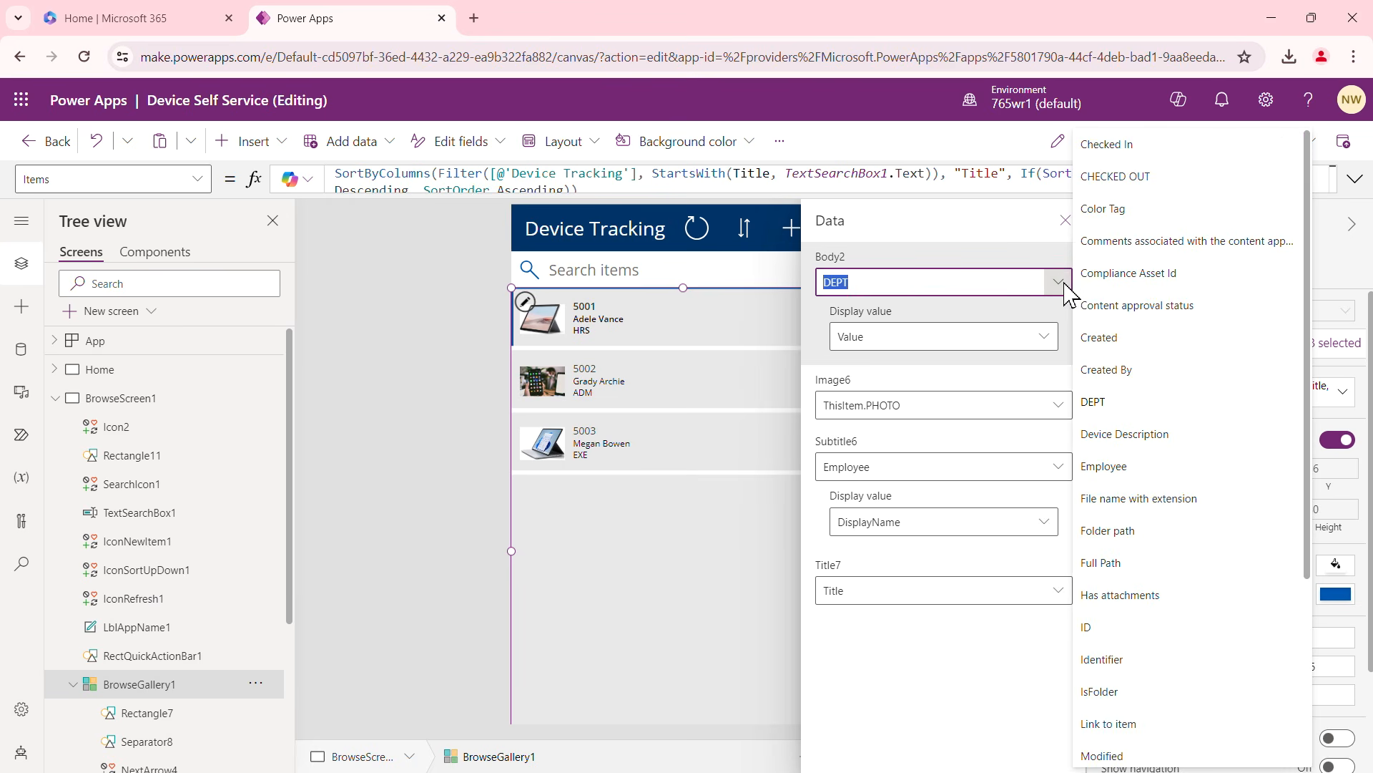
left_click(1138, 179)
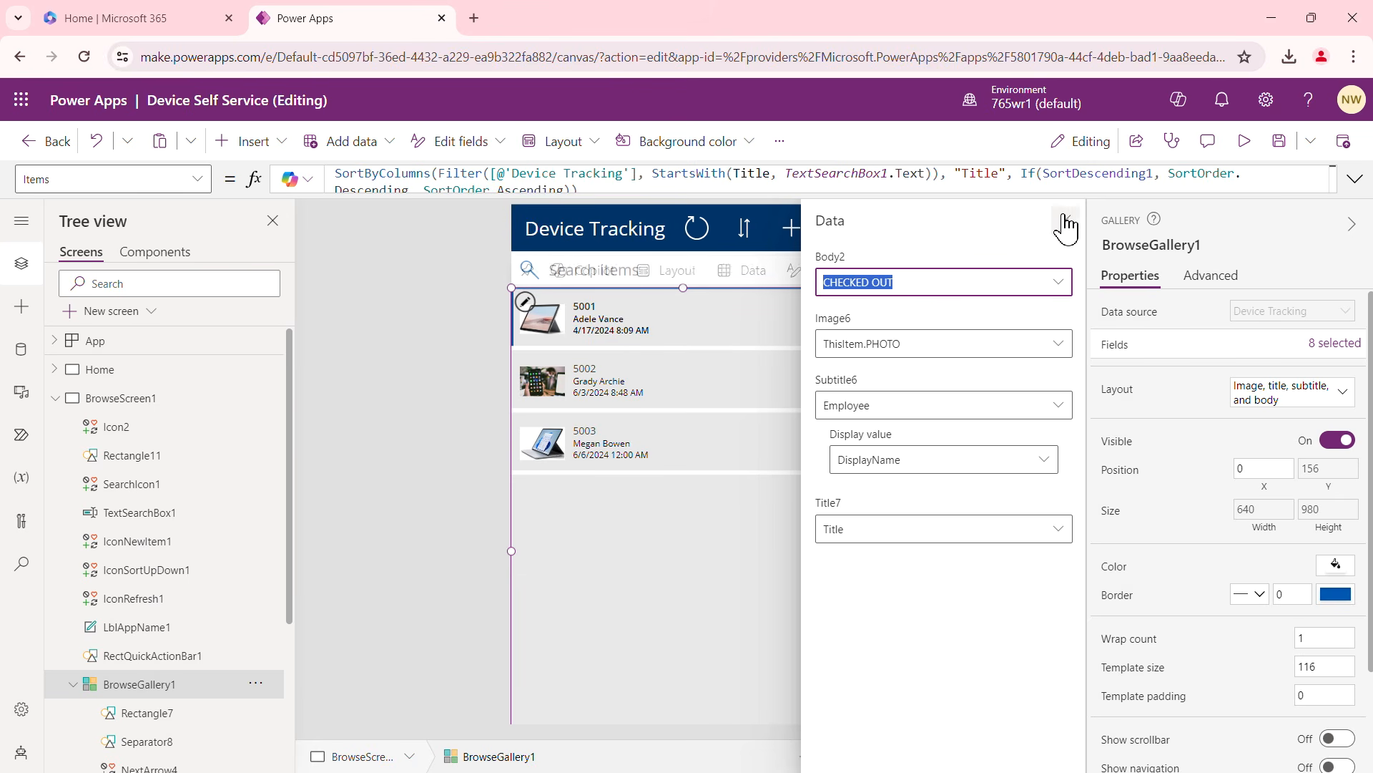
left_click(1066, 223)
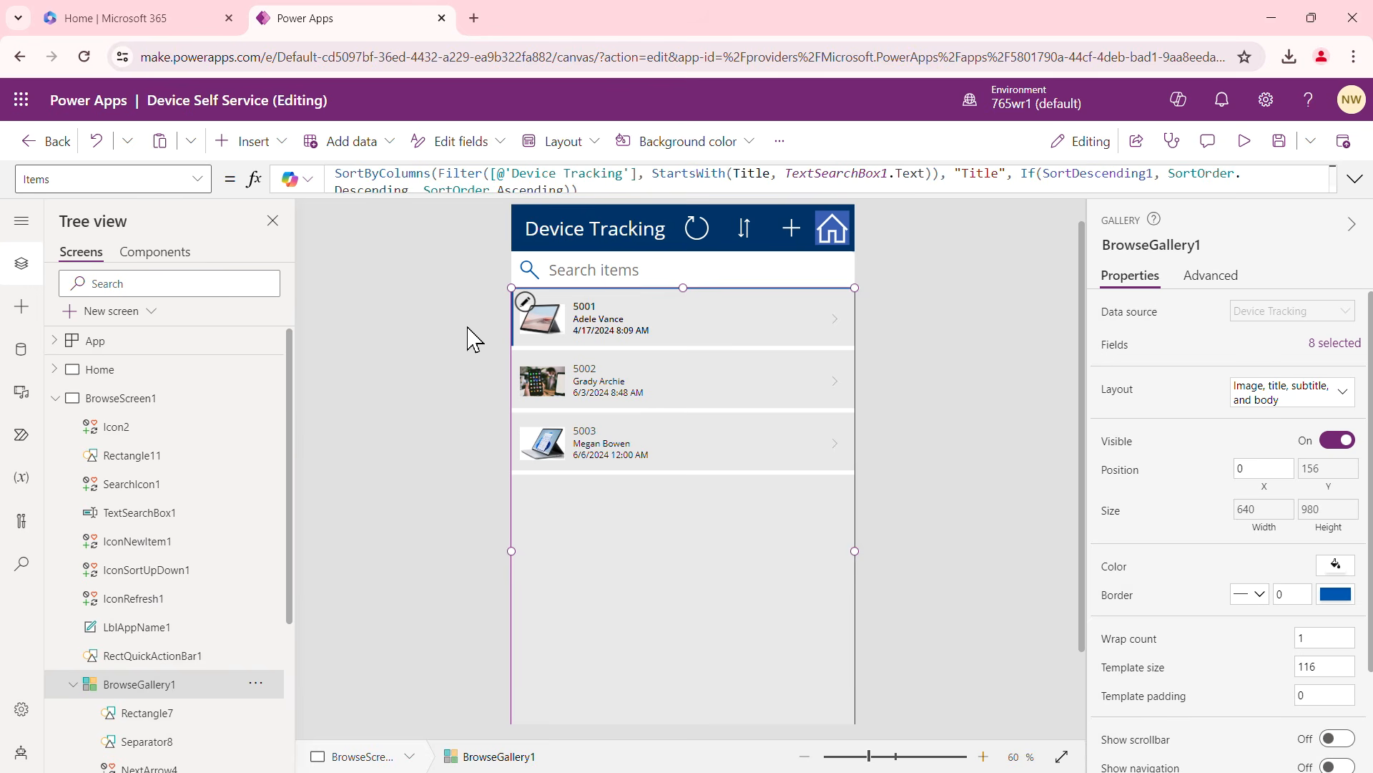
Apply the Blue theme to the app
left_click(486, 265)
left_click(604, 146)
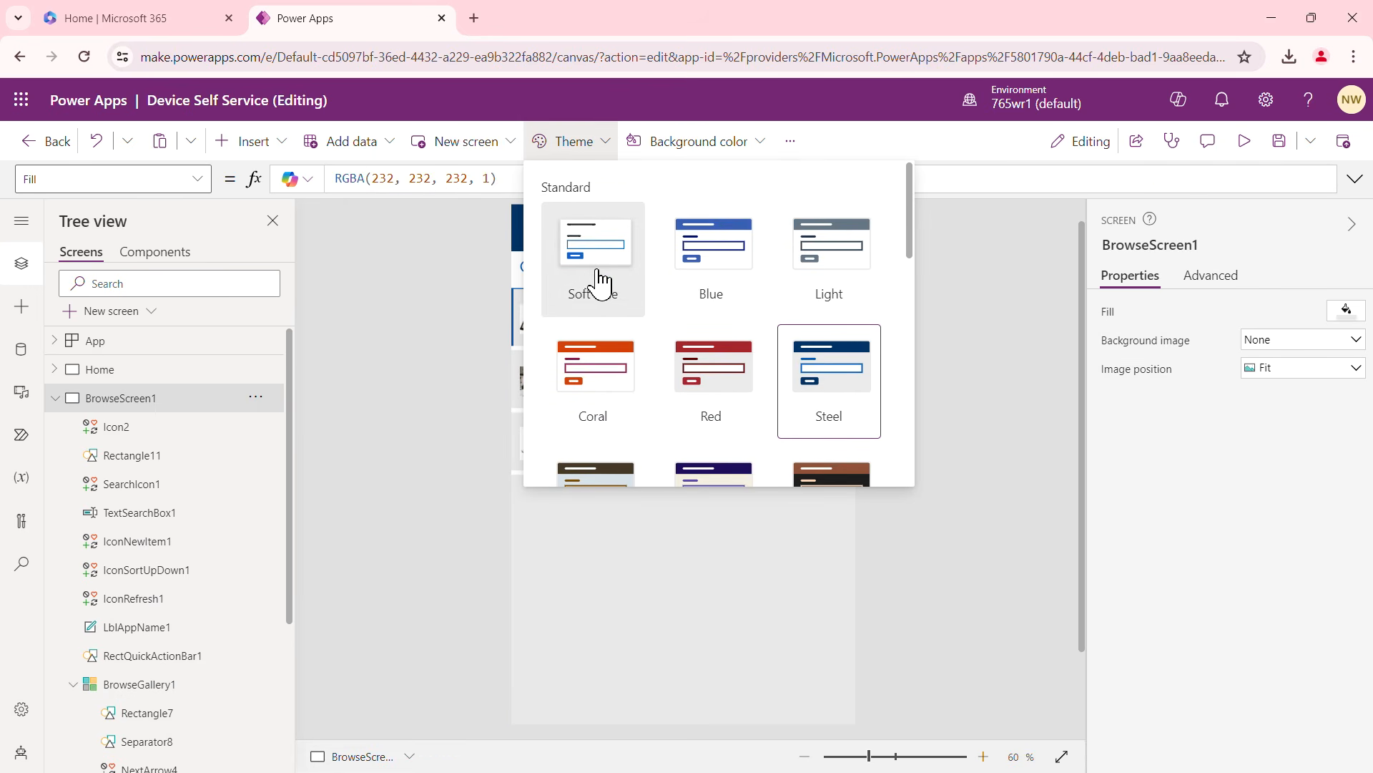
left_click(707, 269)
left_click(962, 382)
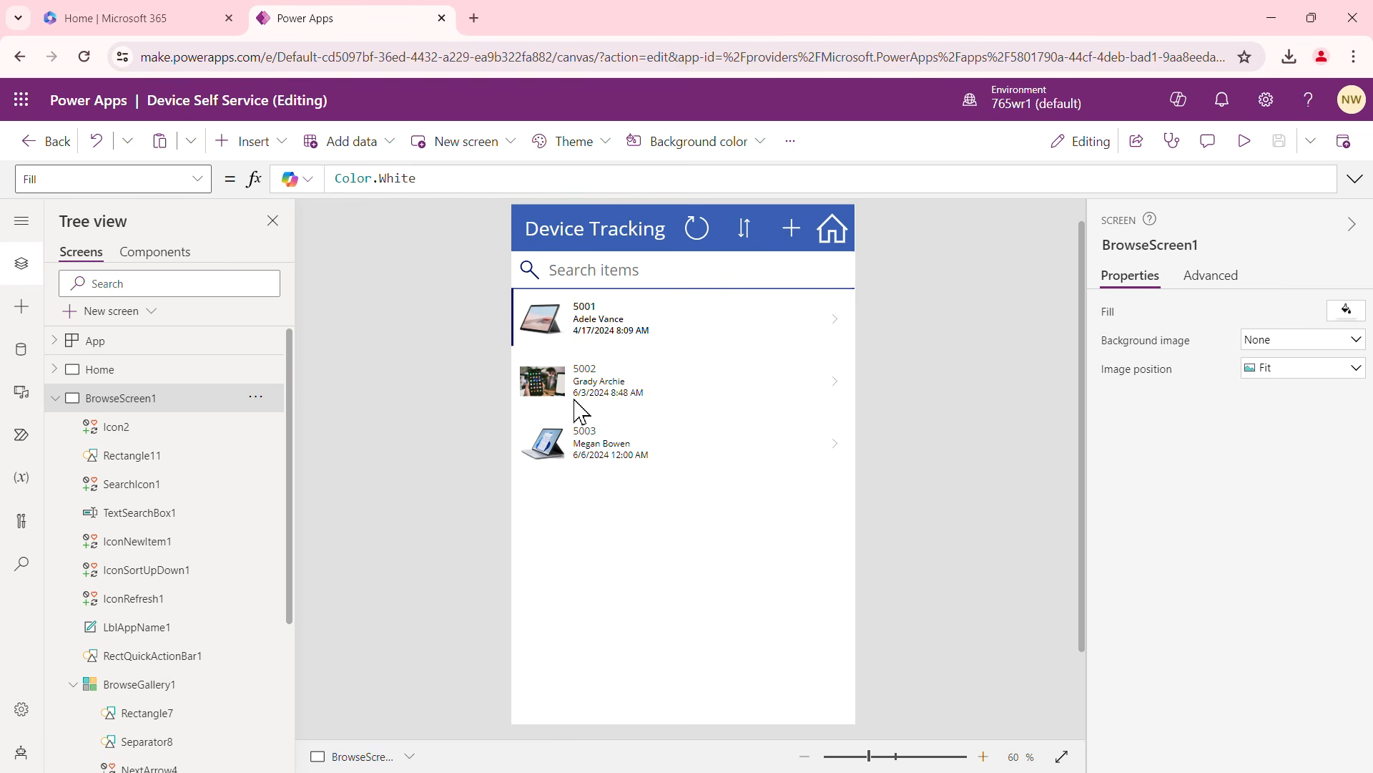
Expand DetailScreen1 in the screen tree, look through its data cards, and select DetailForm1
left_click(55, 398)
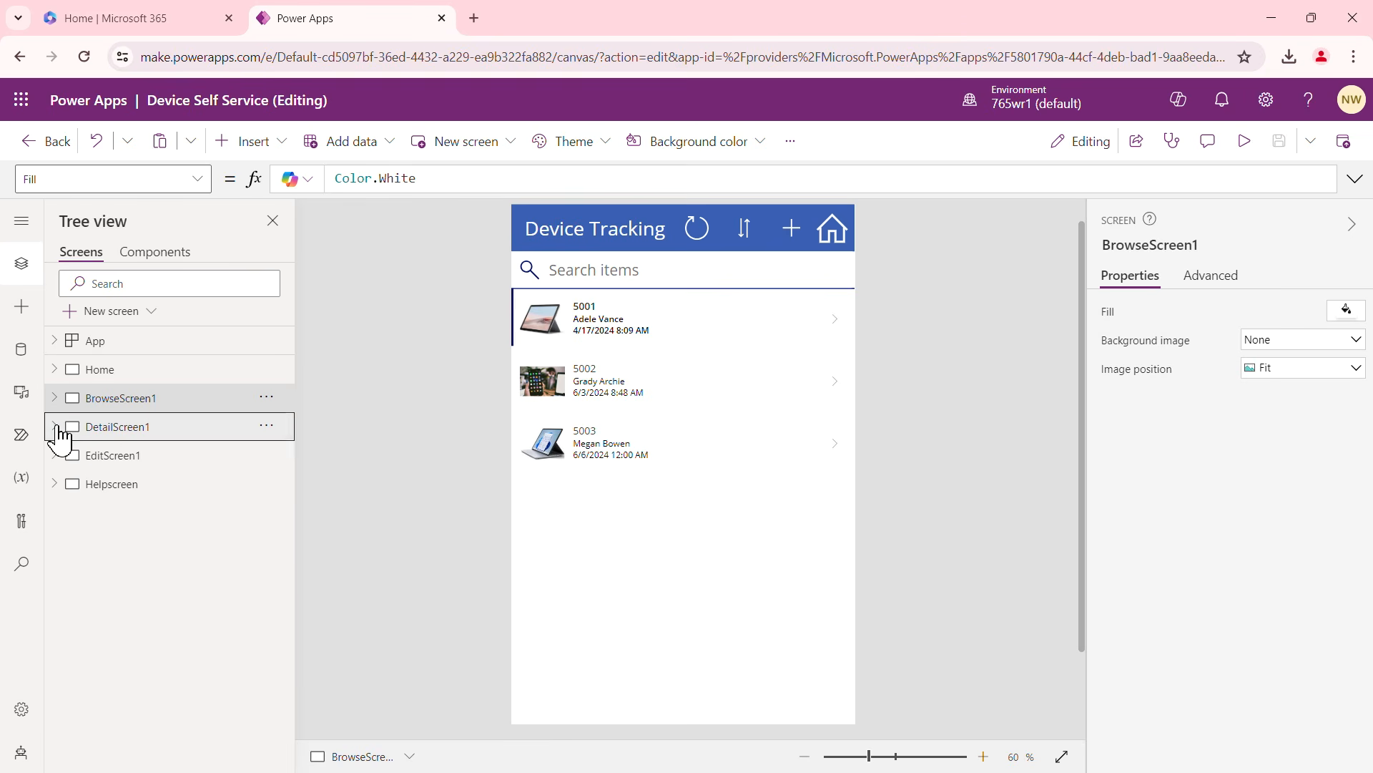
left_click(55, 427)
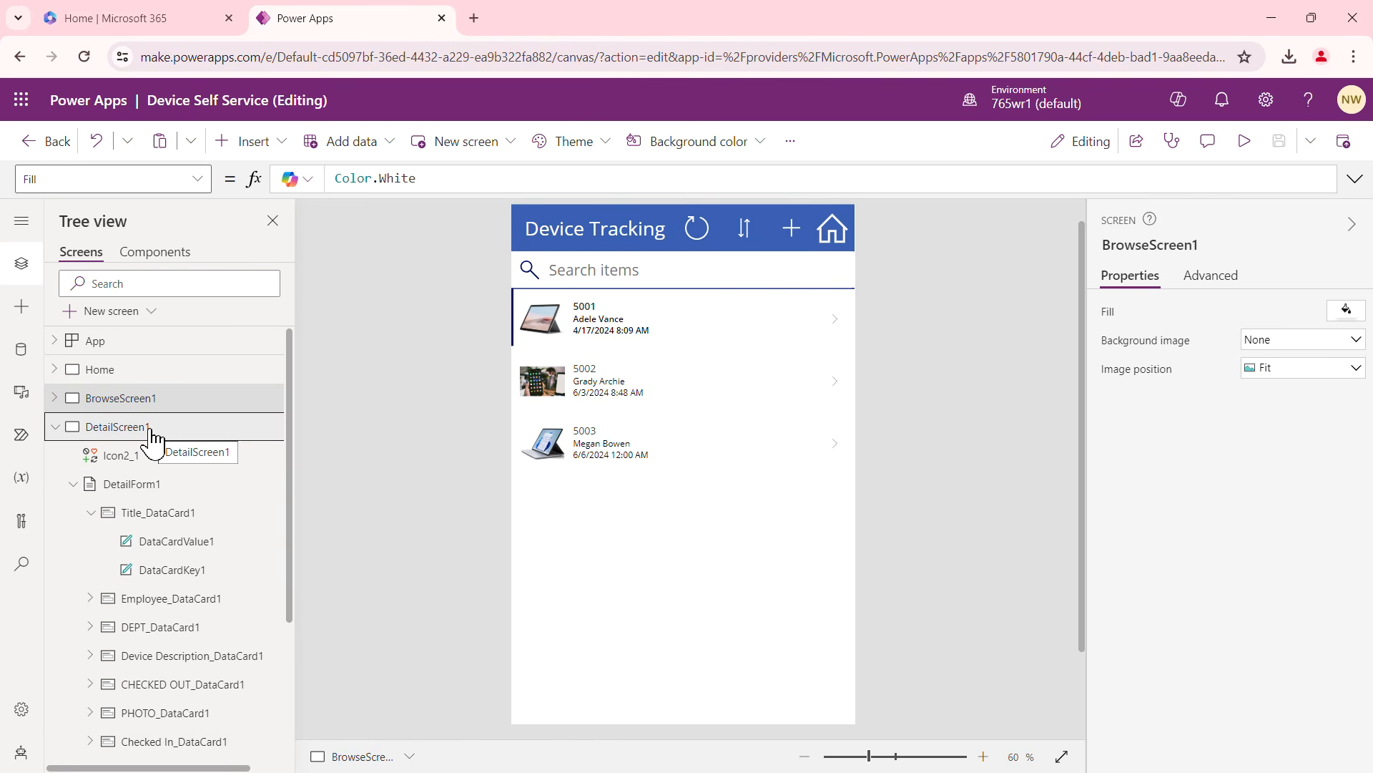
left_click(135, 484)
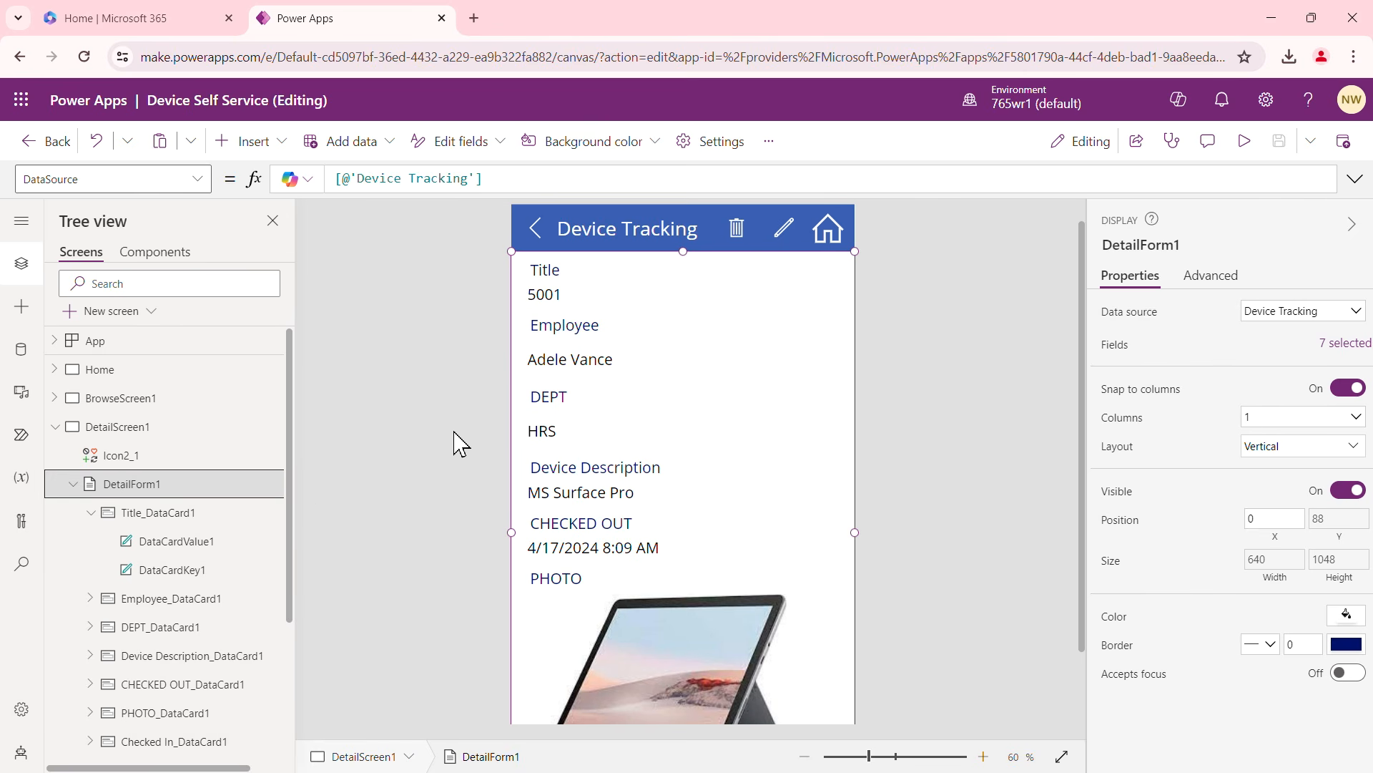
mouse_move(561, 306)
left_click_drag(293, 449, 306, 551)
left_click(159, 488)
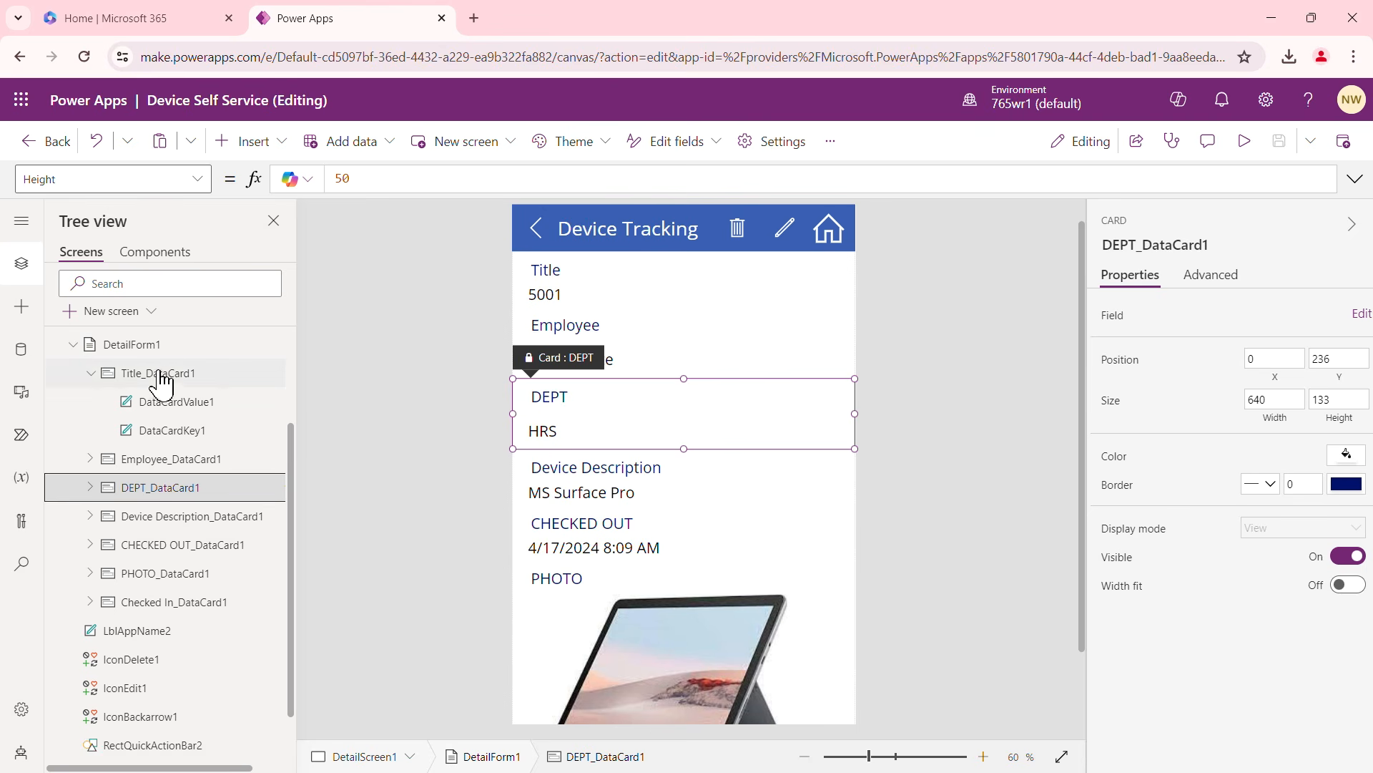
left_click(152, 349)
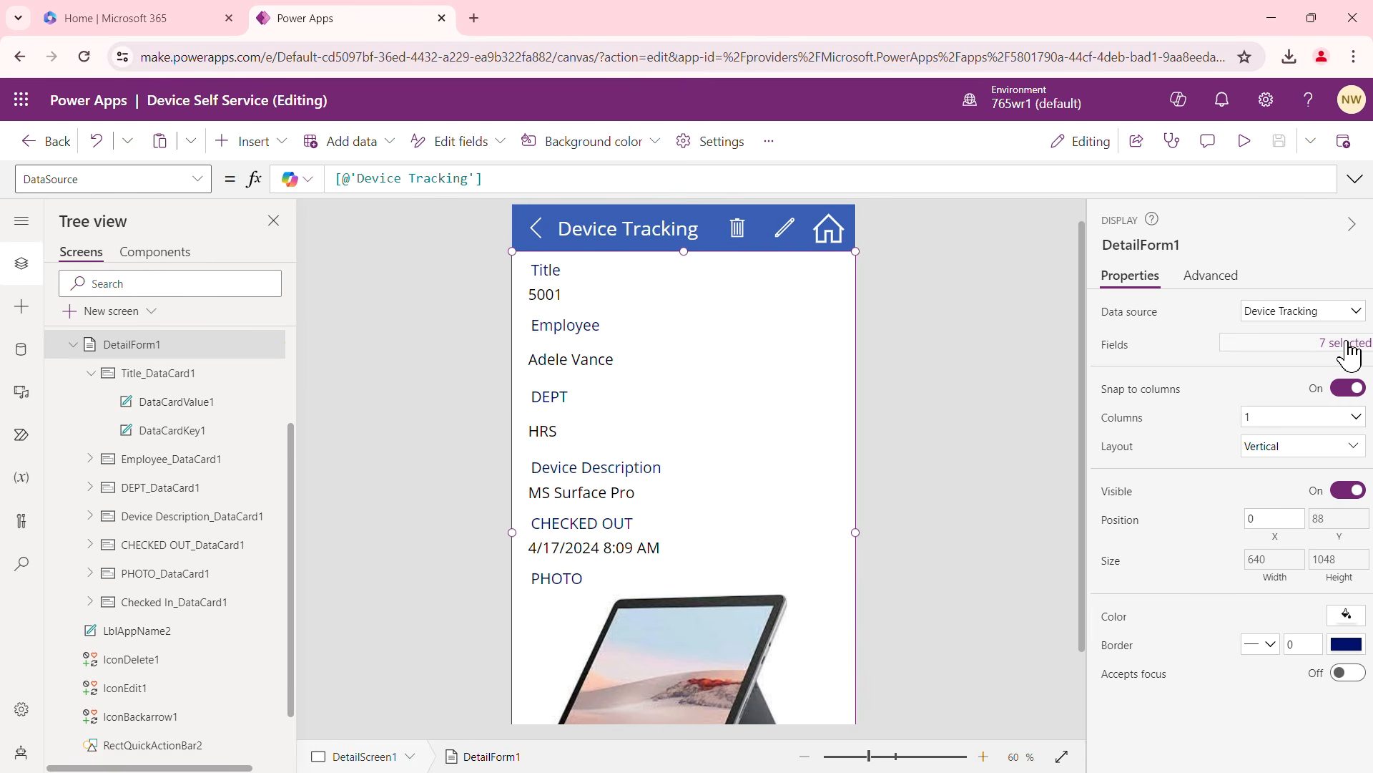
Reorder DetailForm1's fields so that Device Description and CHECKED OUT come directly after Employee, ahead of DEPT
left_click(1300, 349)
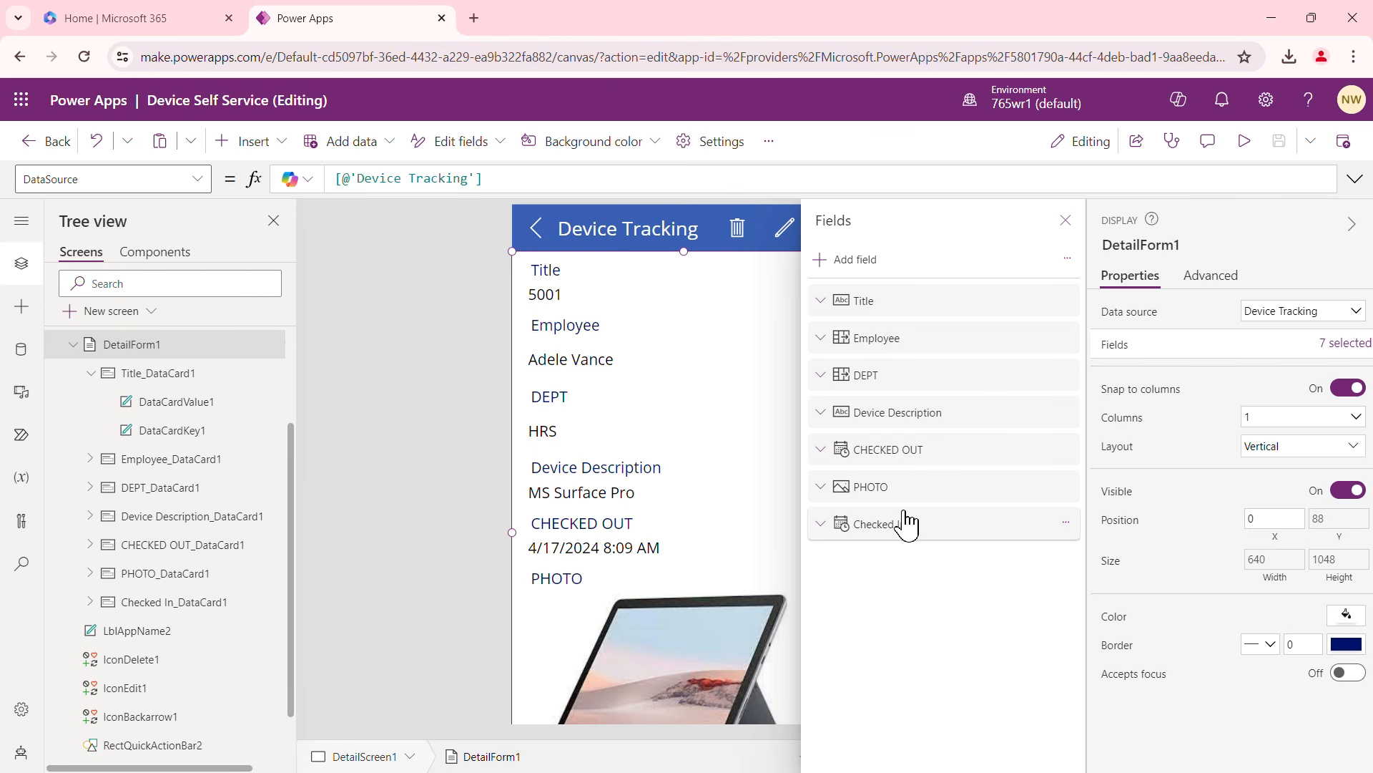
left_click_drag(906, 514, 889, 305)
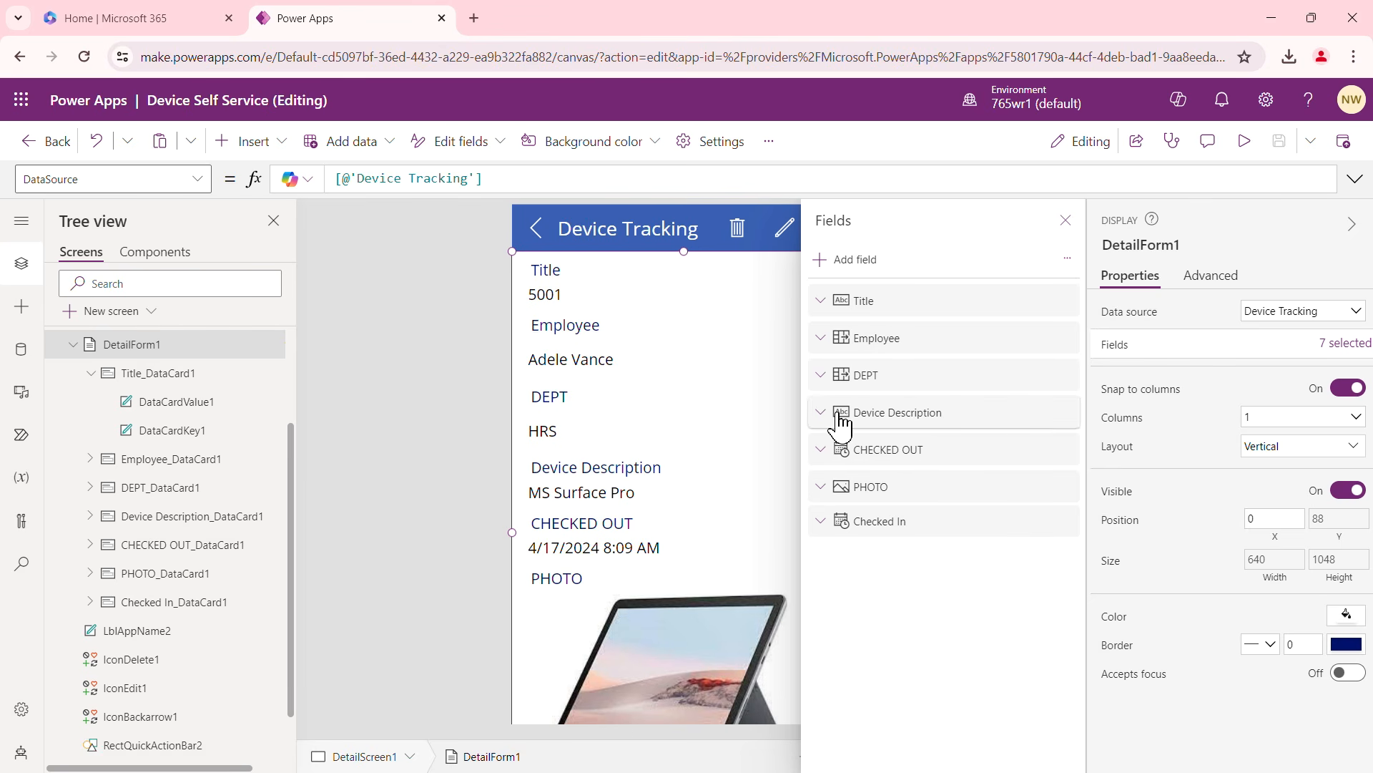
left_click_drag(840, 422, 843, 362)
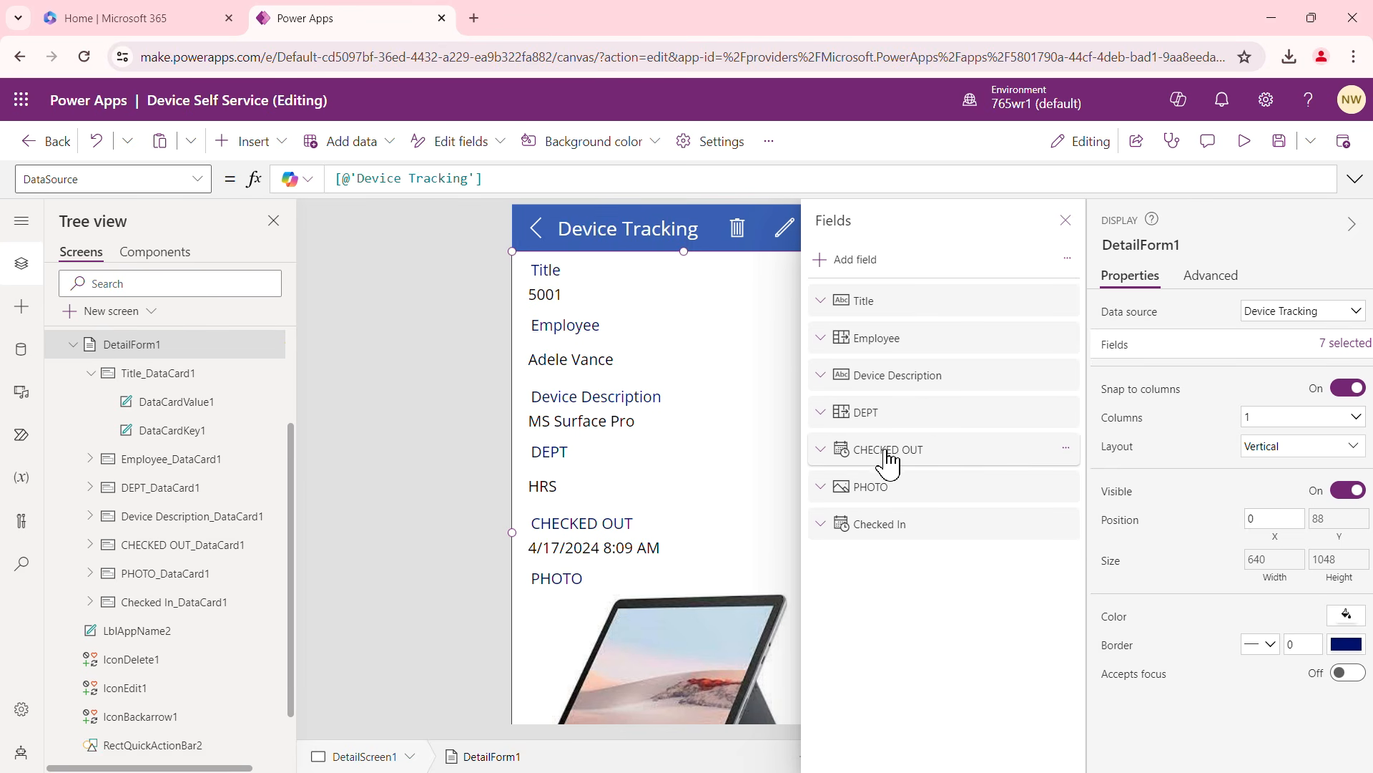
left_click_drag(891, 461, 892, 409)
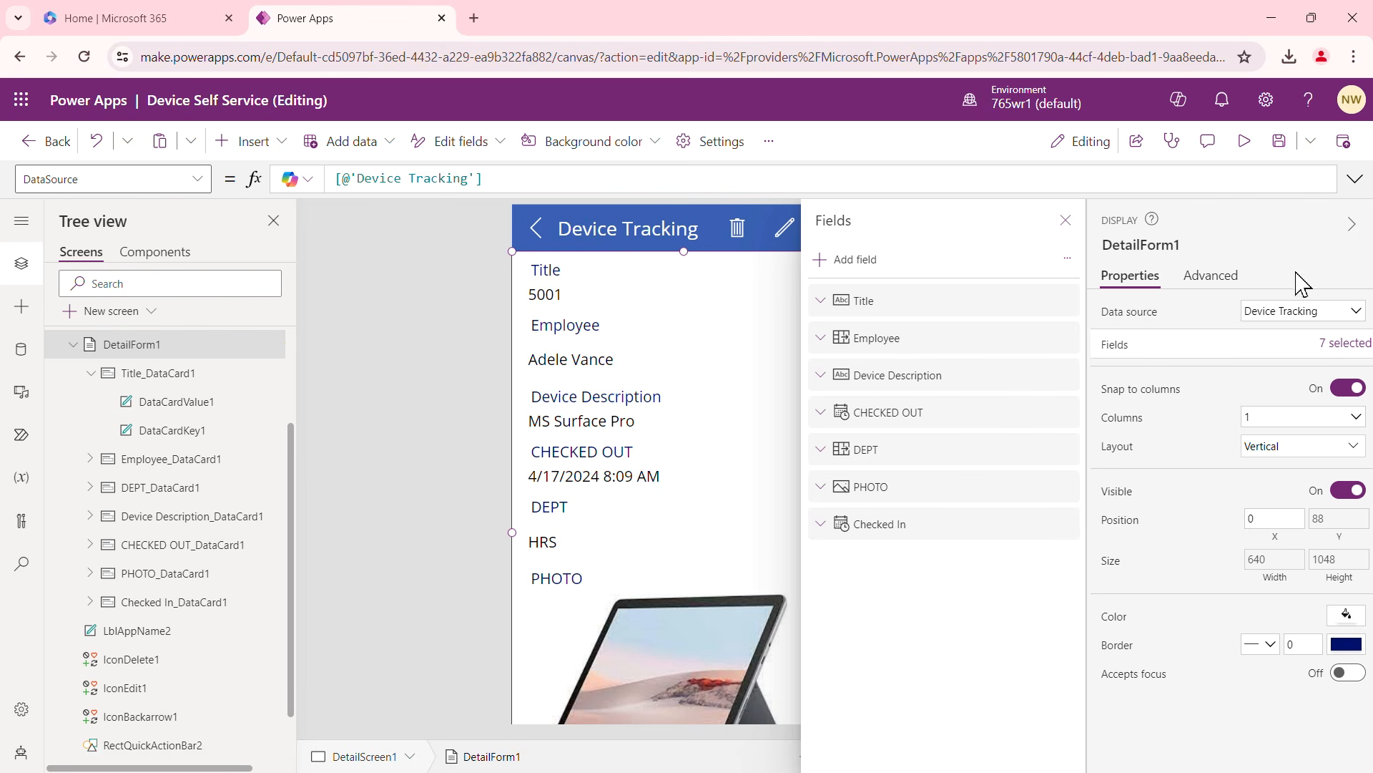
Try arranging DetailForm1 in 2 columns with the Horizontal layout
left_click(1356, 419)
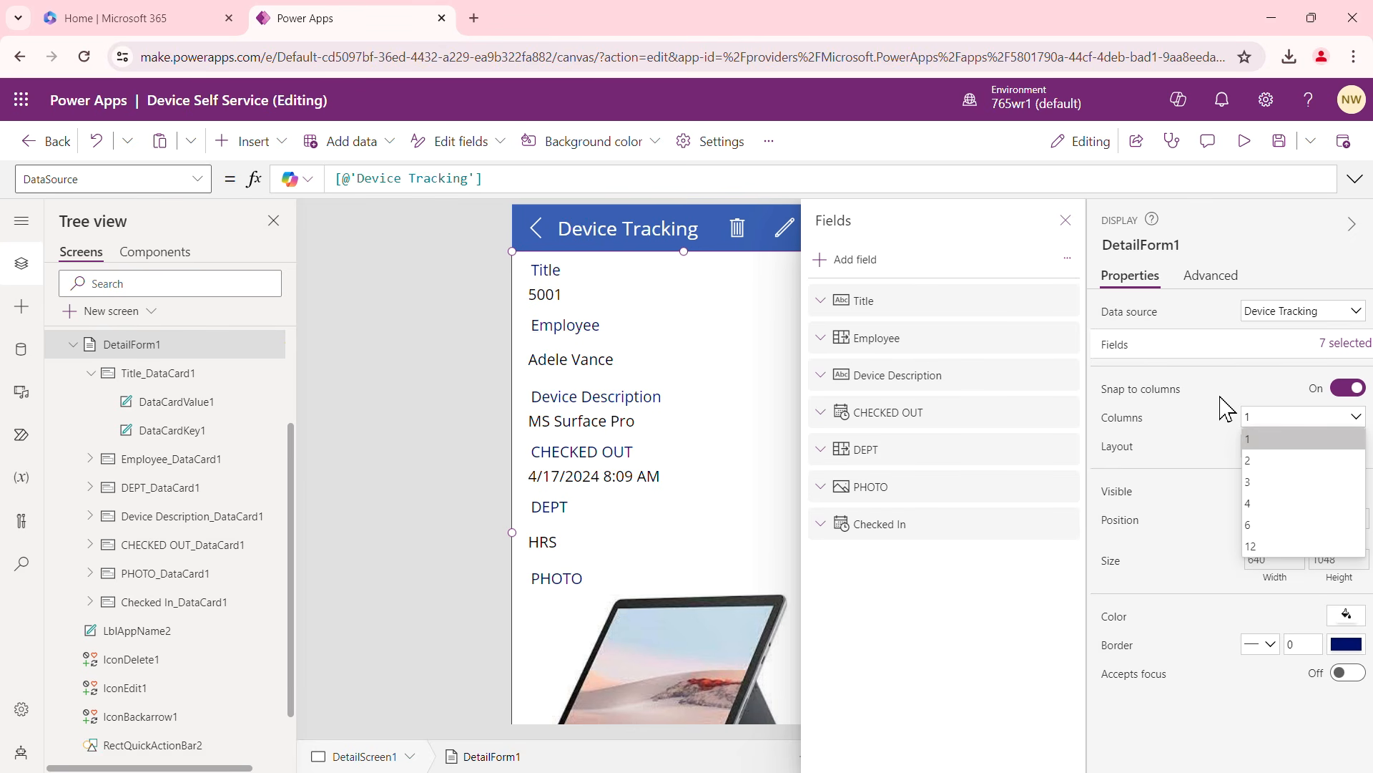
left_click(1066, 220)
left_click(1357, 419)
left_click(1281, 467)
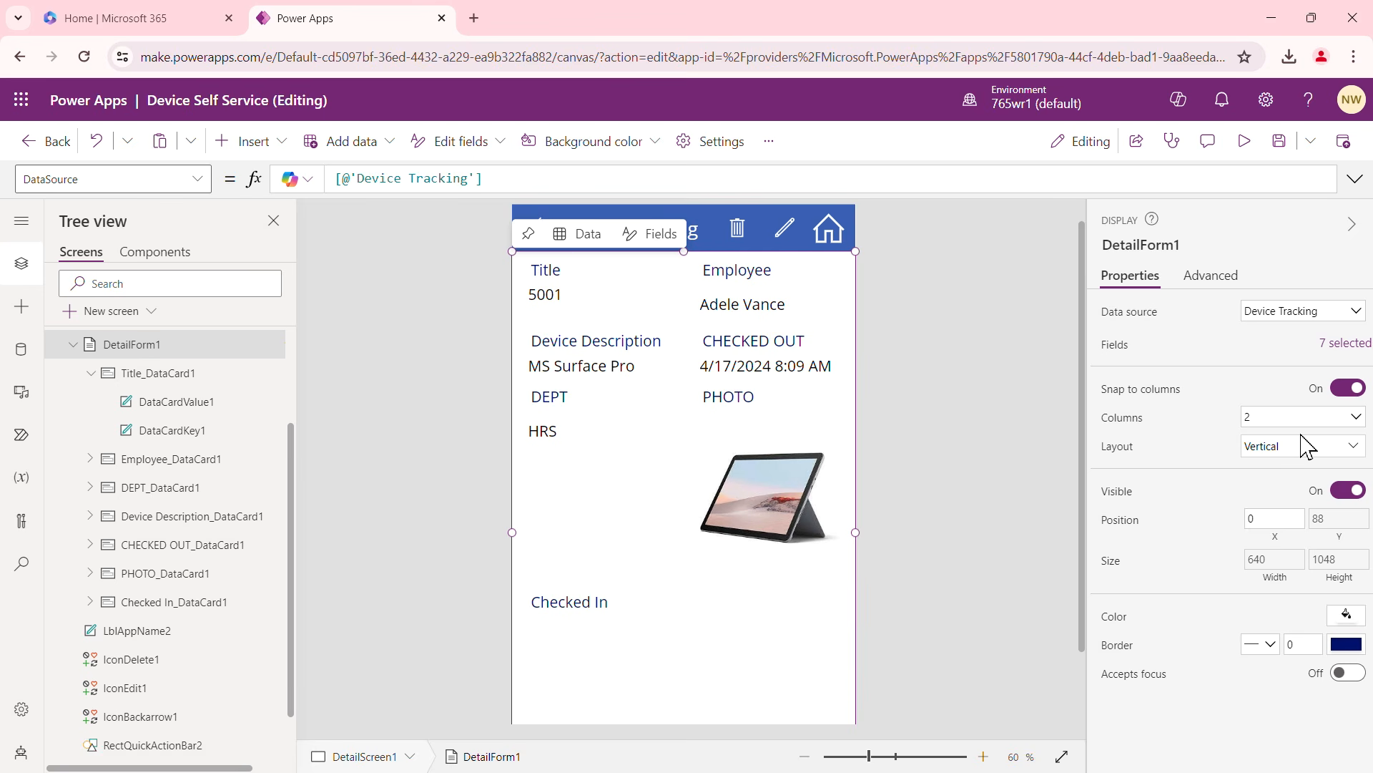
left_click(1351, 449)
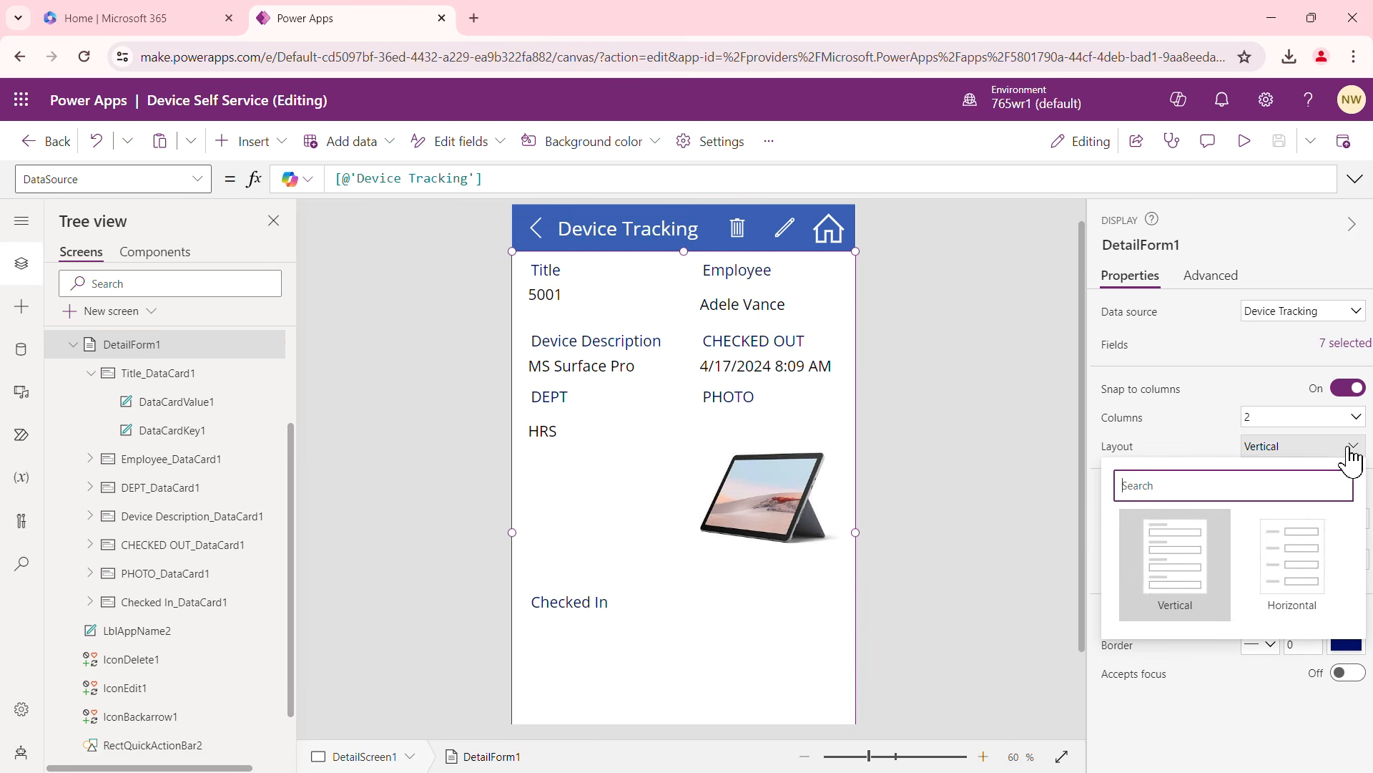
left_click(1299, 569)
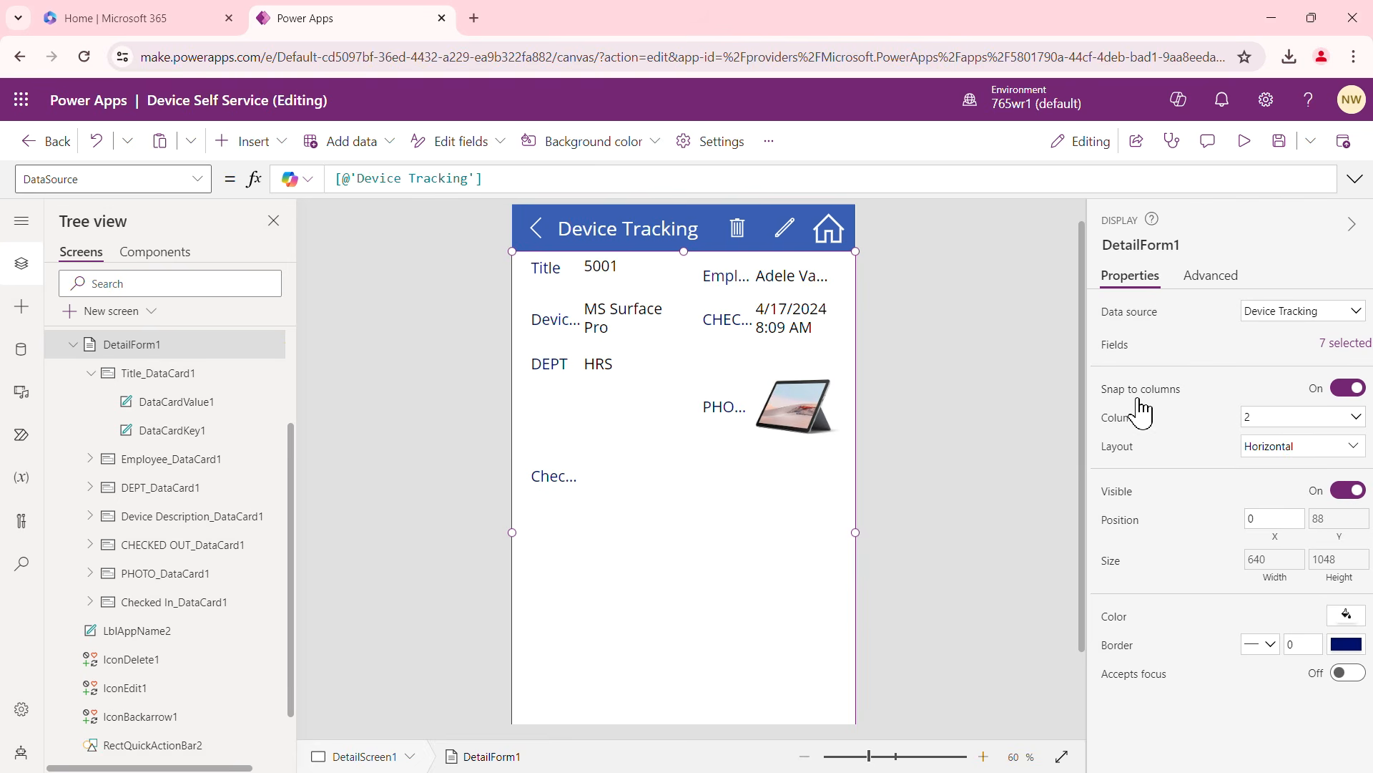
Undo the column count and layout changes on DetailForm1
left_click(96, 141)
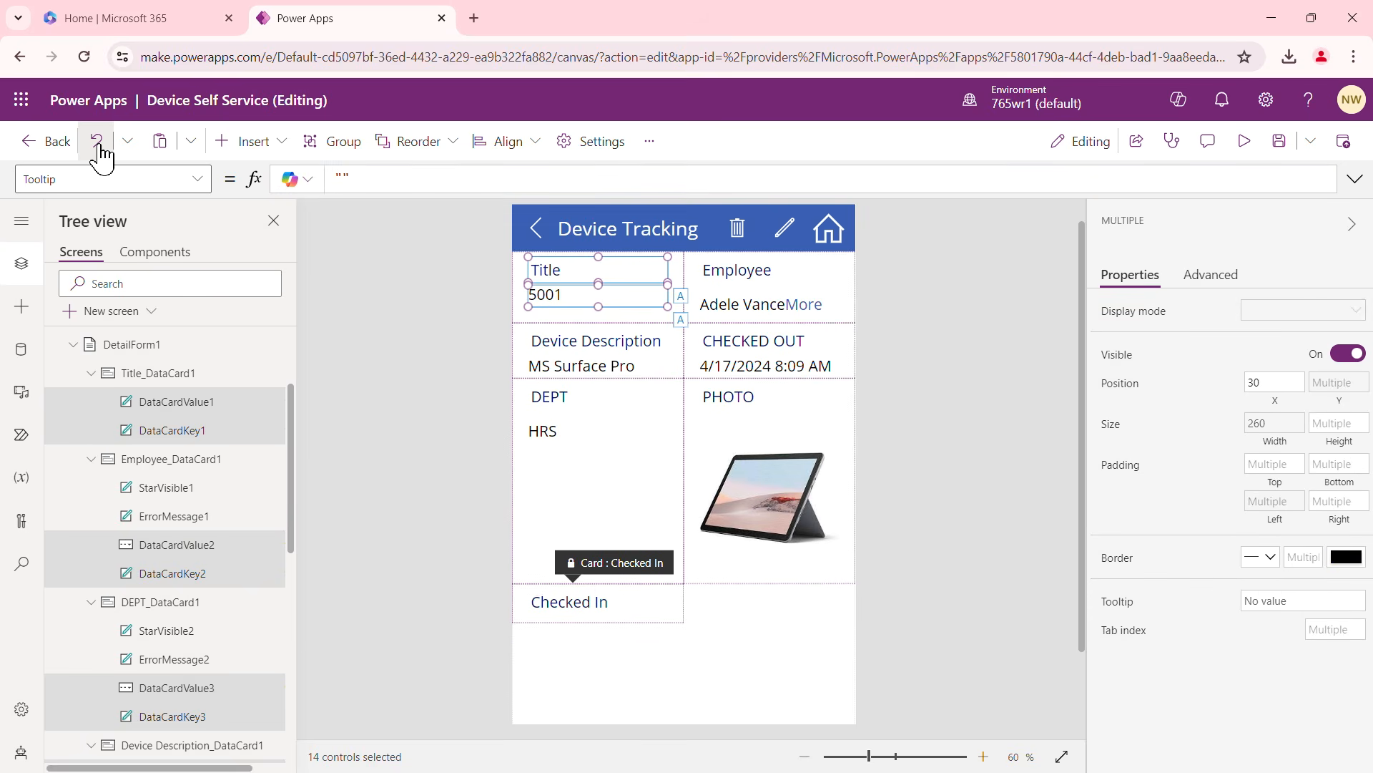
left_click(97, 141)
left_click(97, 141)
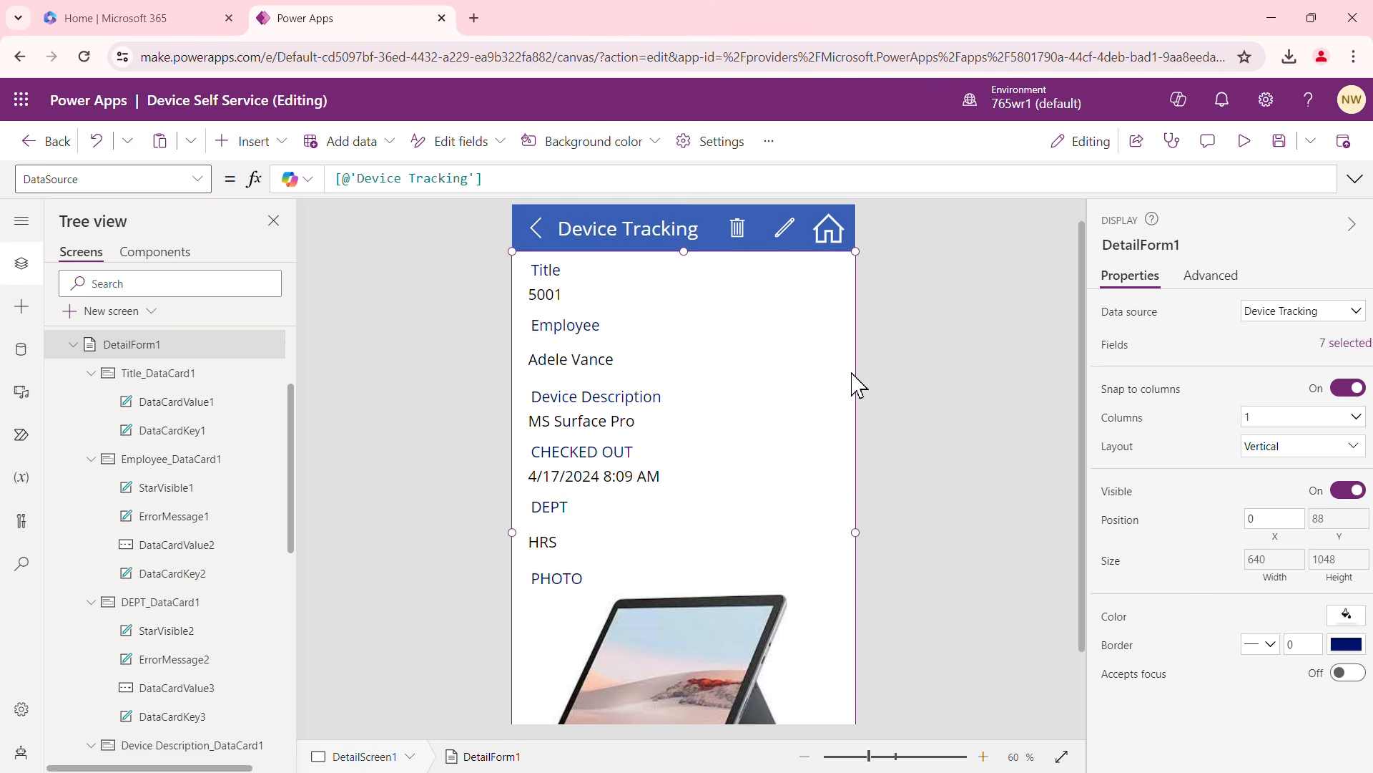
Examine the advanced data and design properties of the Employee card in DetailForm1
left_click(567, 333)
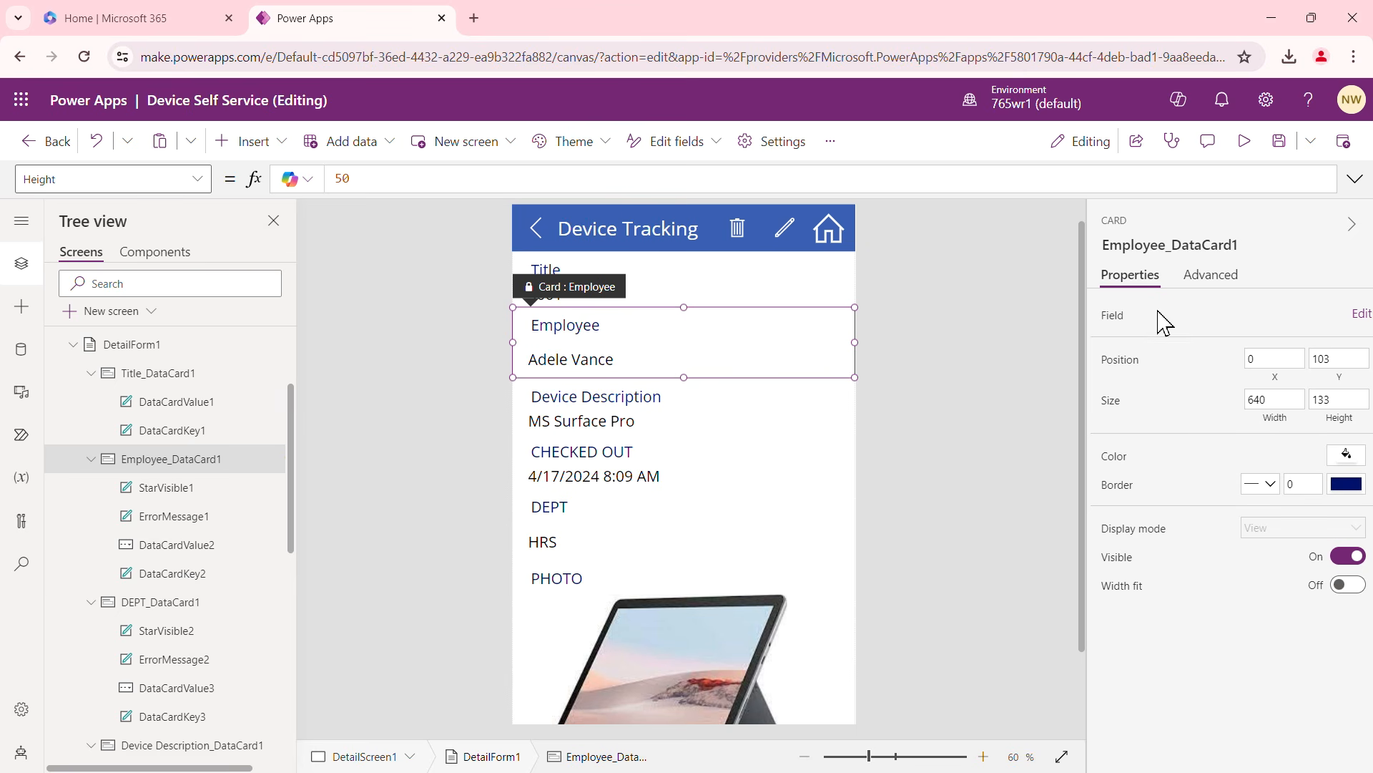
left_click(1218, 290)
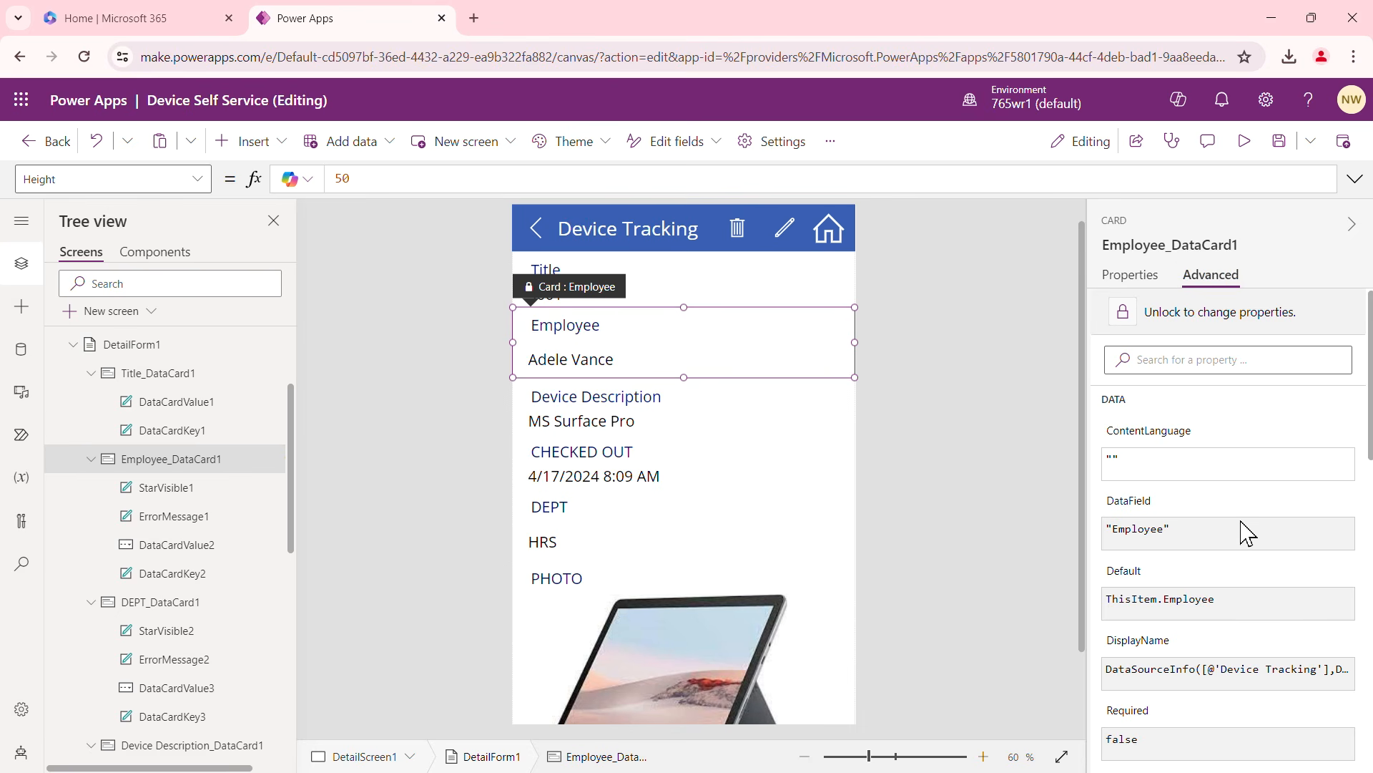
scroll(1234, 541, "down", 5)
scroll(1246, 531, "down", 4)
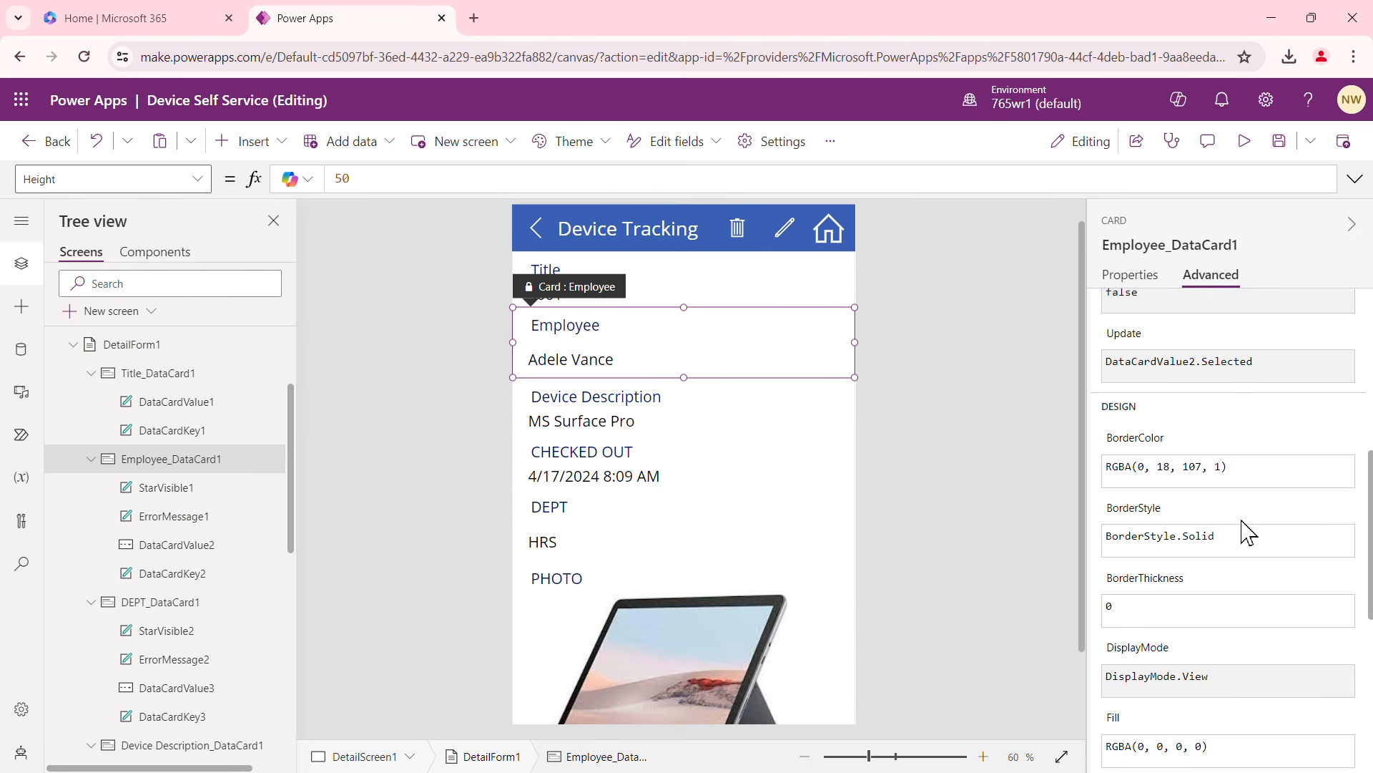
scroll(1245, 526, "up", 4)
scroll(1244, 526, "up", 4)
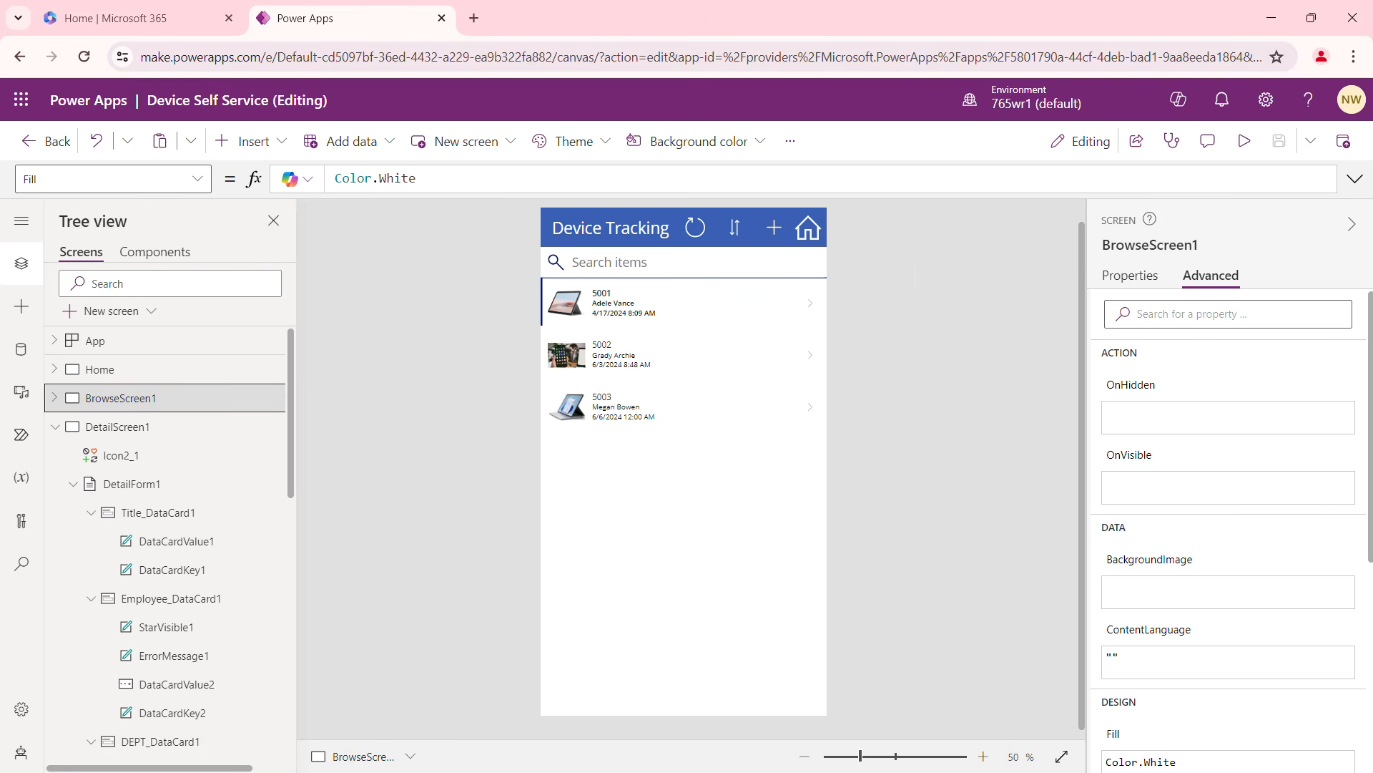
left_click(918, 266)
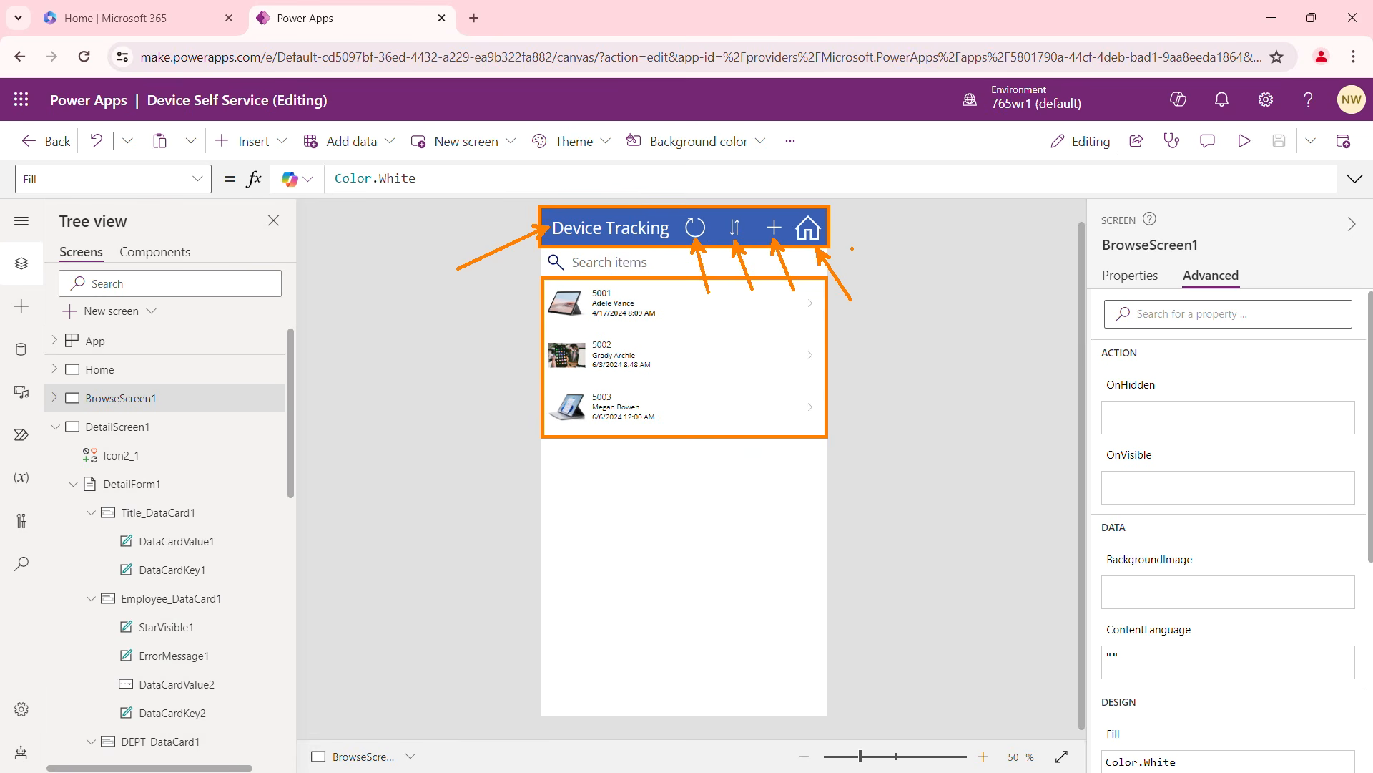
Examine the OnSelect formulas of the sort, refresh and new-item icons on BrowseScreen1
left_click(735, 226)
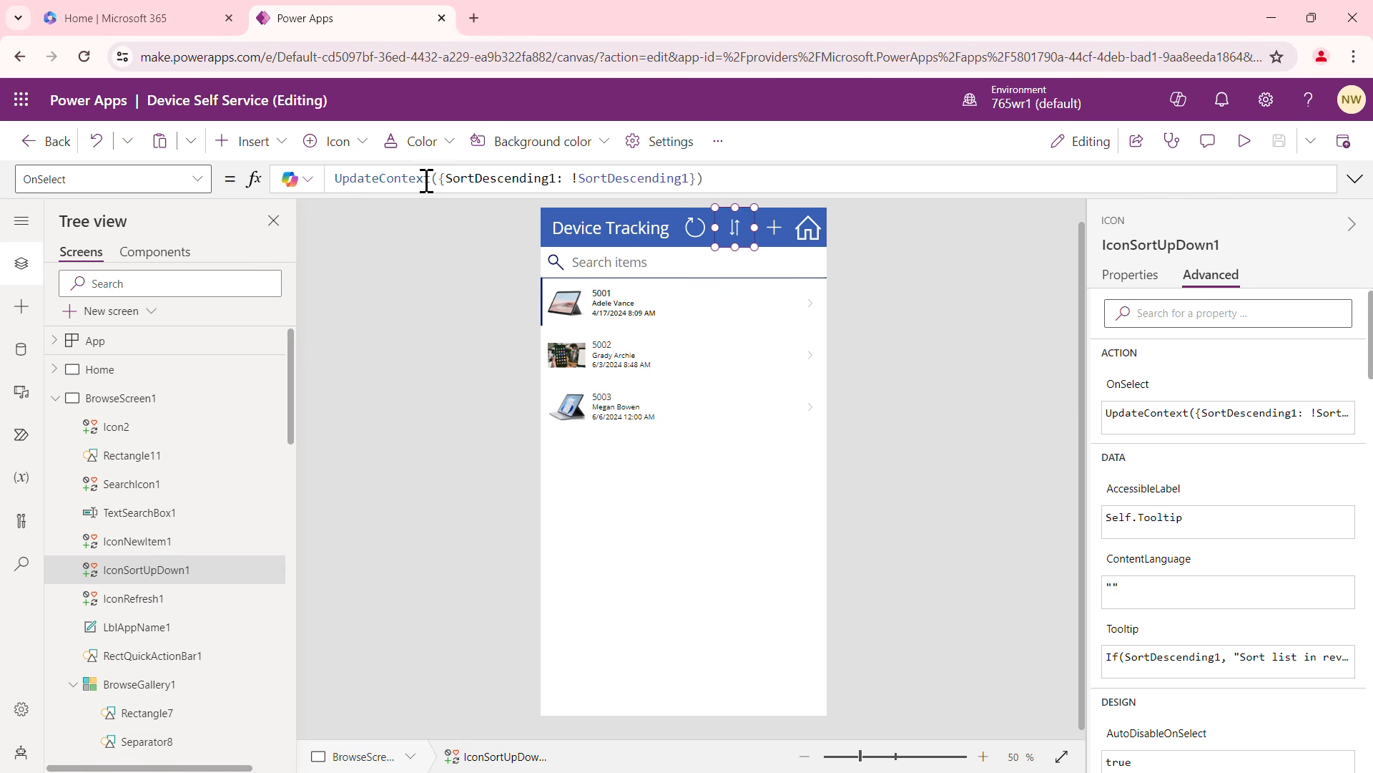
left_click(695, 227)
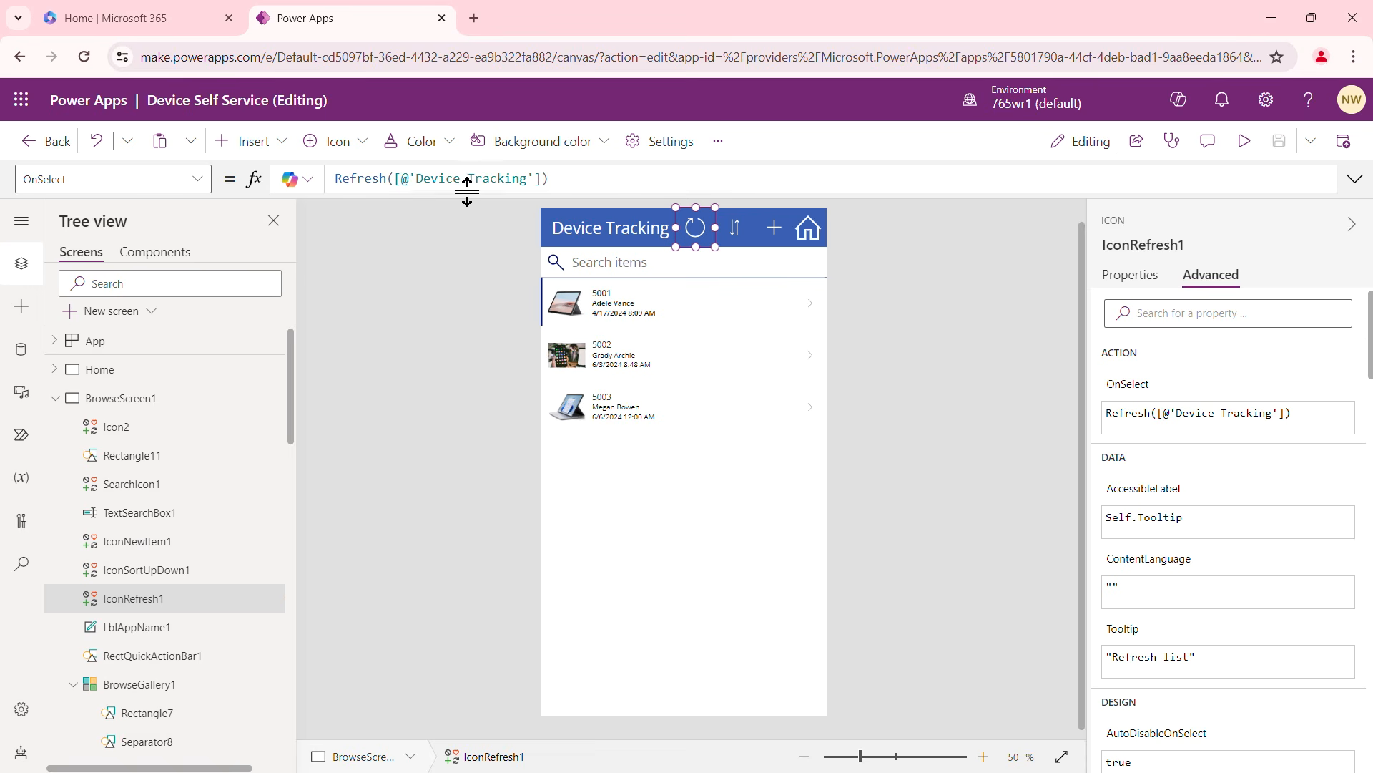
left_click(775, 229)
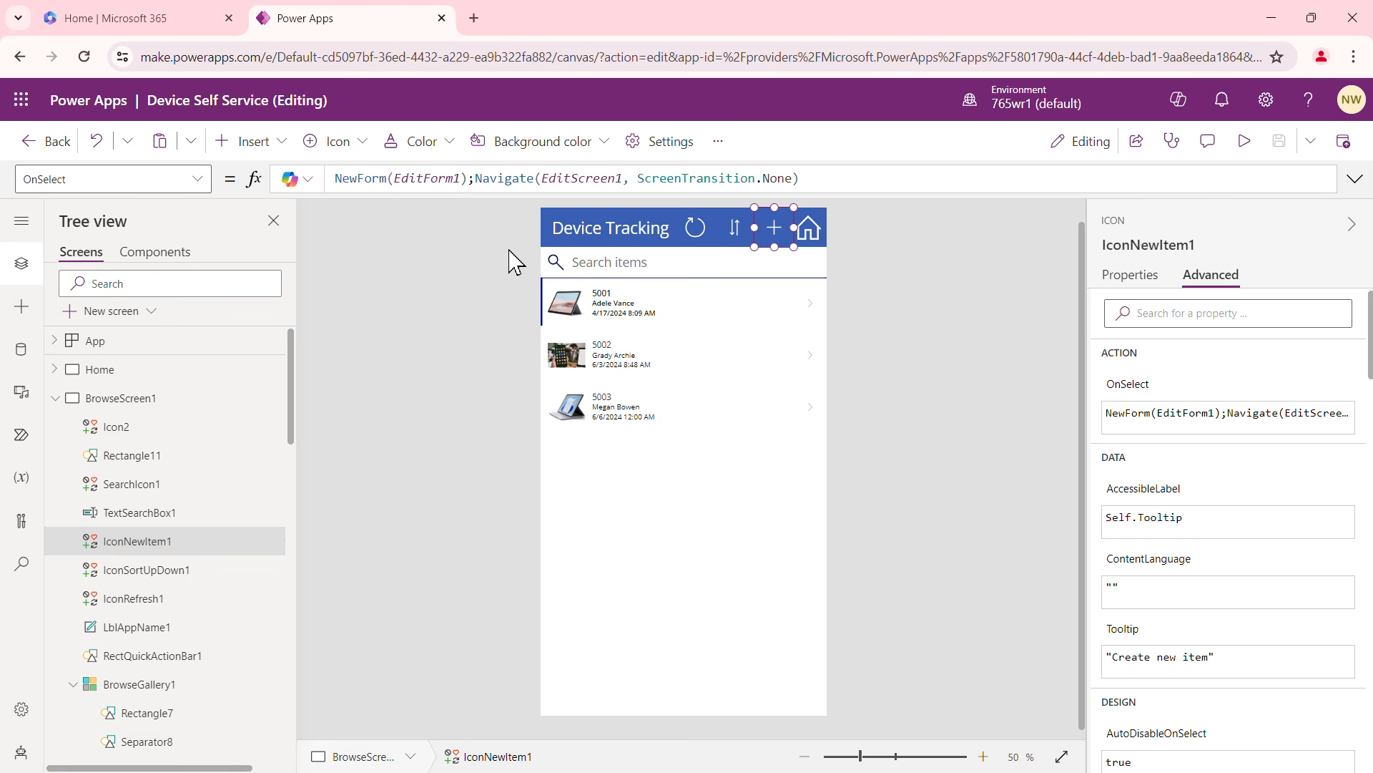
left_click(469, 330)
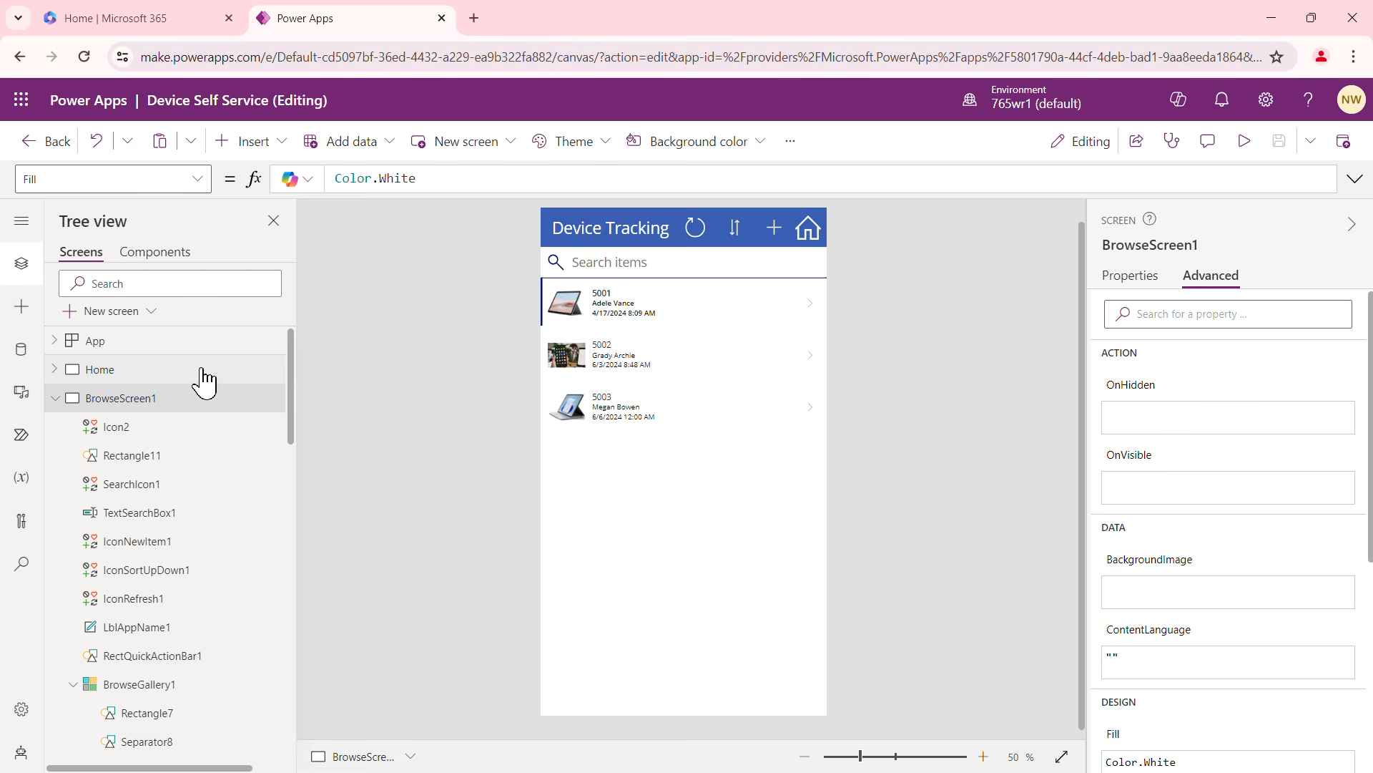
Review the Home, BrowseScreen1, DetailScreen1, EditScreen1 and Helpscreen screens one after another
left_click(167, 372)
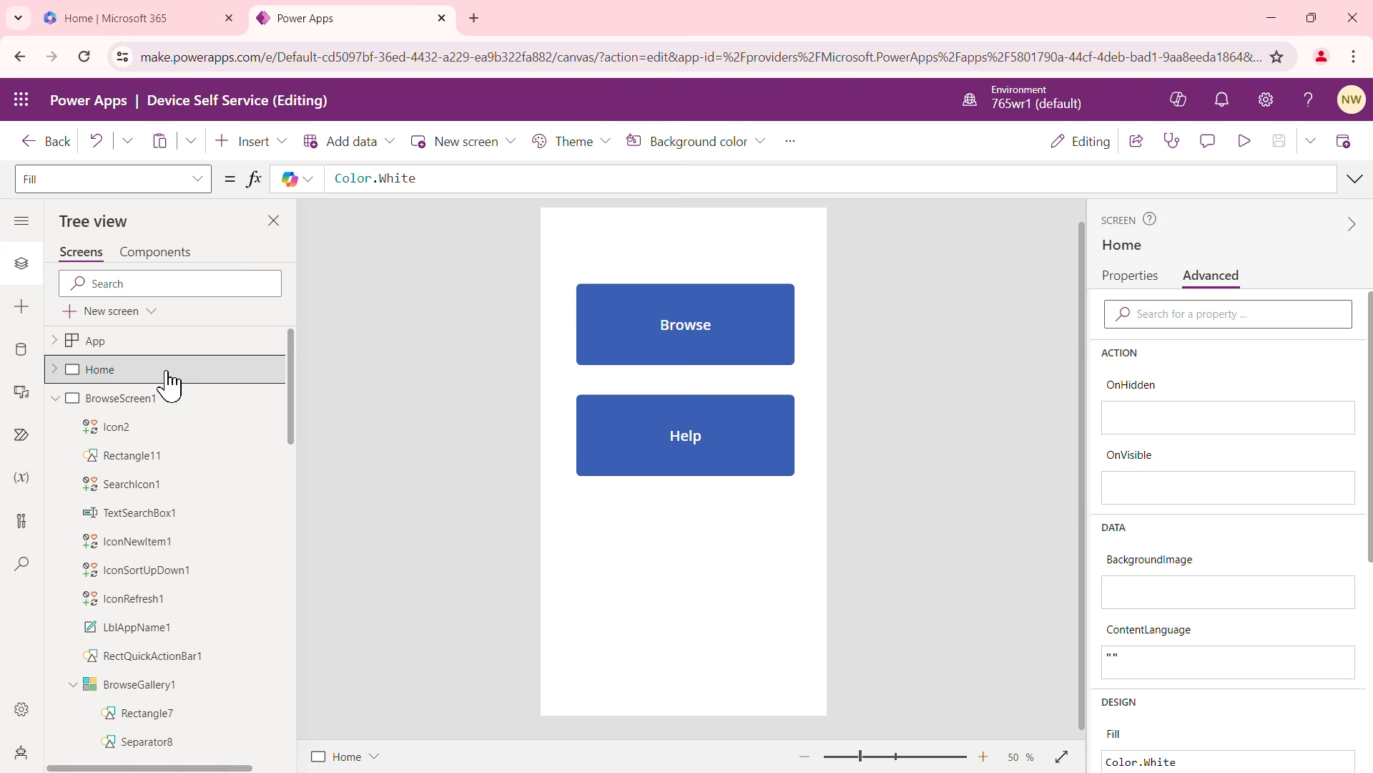
left_click(170, 405)
scroll(172, 404, "down", 5)
left_click(167, 556)
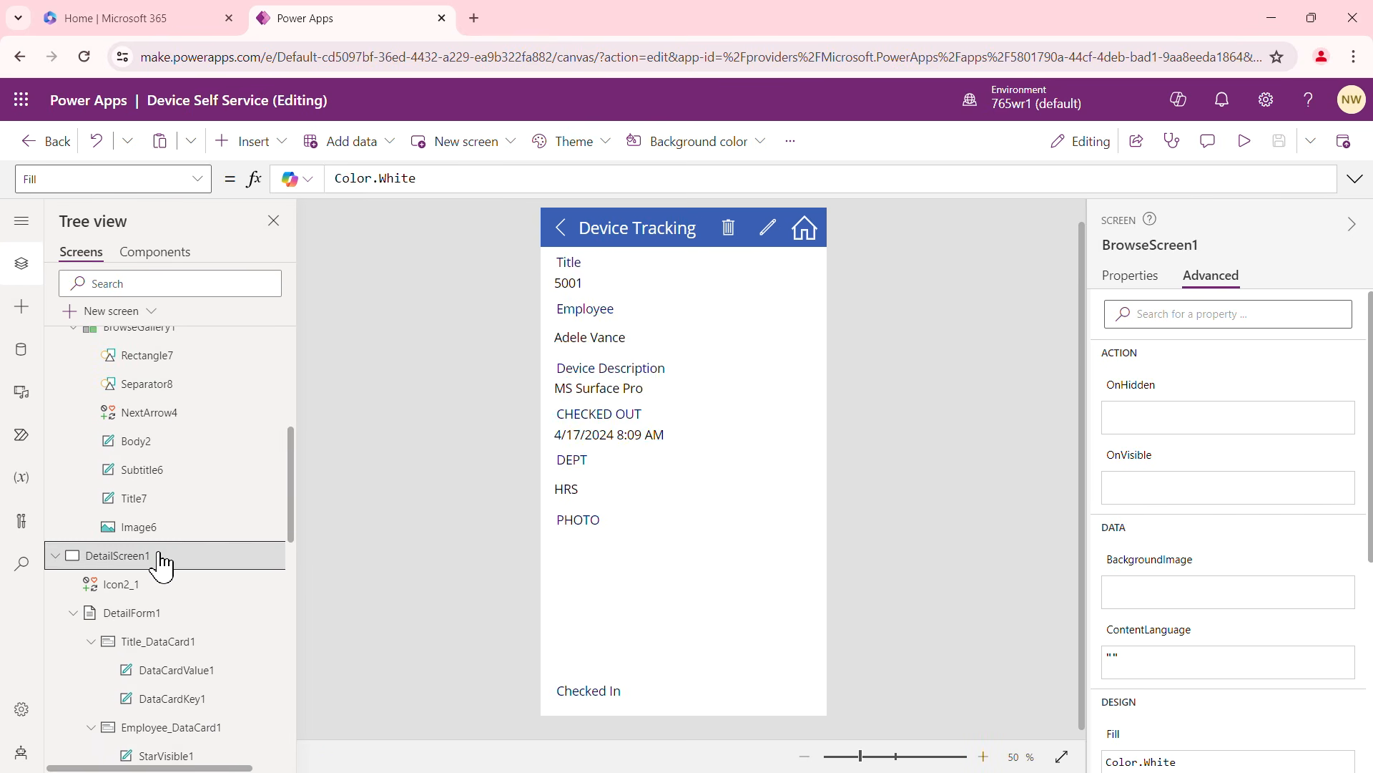
scroll(187, 475, "down", 5)
scroll(199, 465, "down", 5)
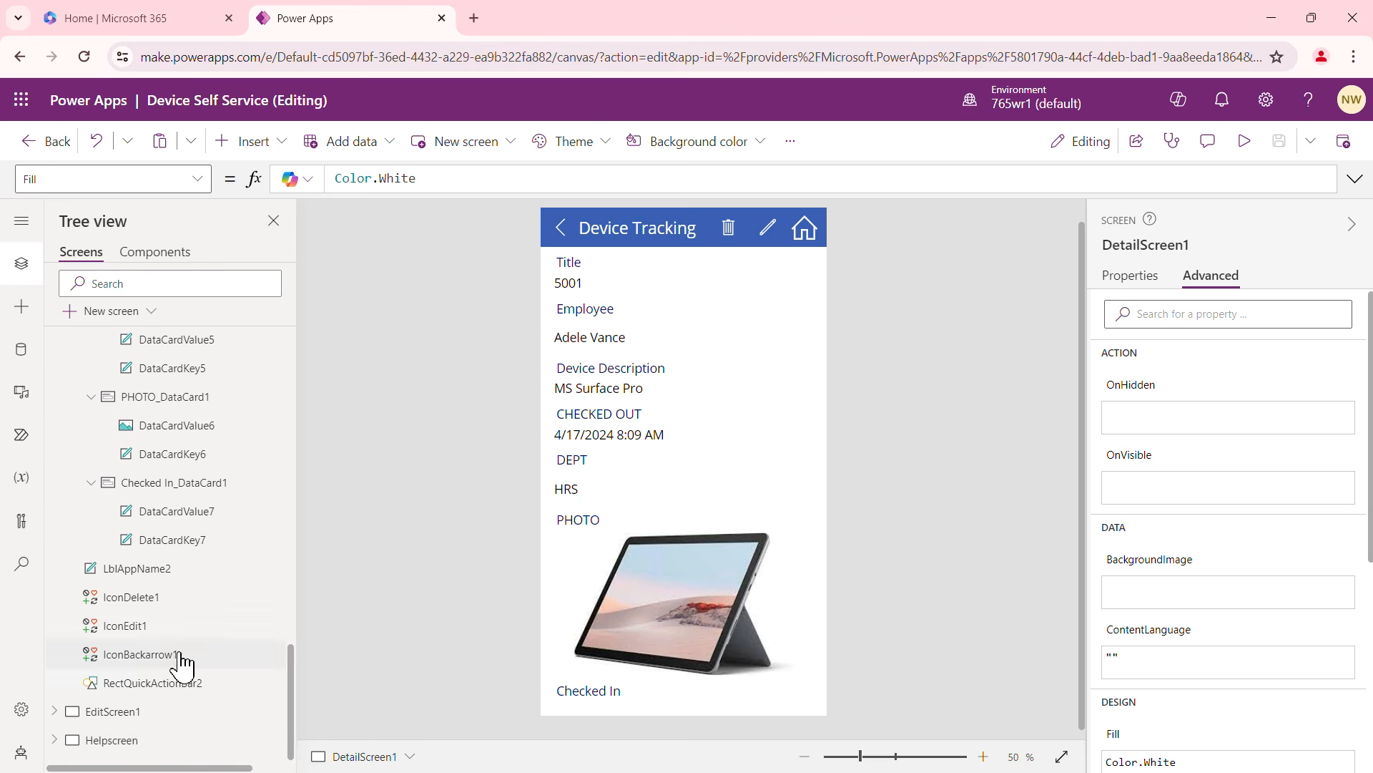
left_click(136, 713)
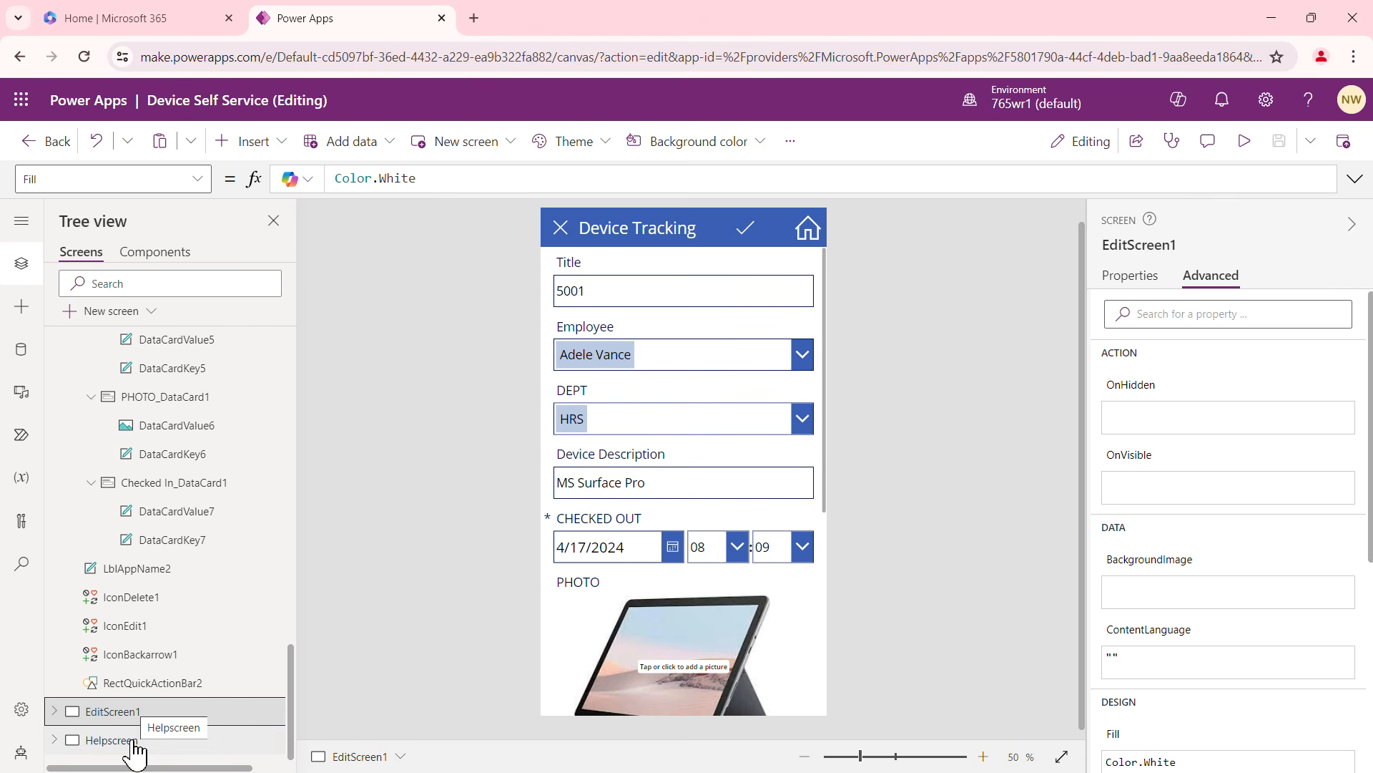
left_click(134, 741)
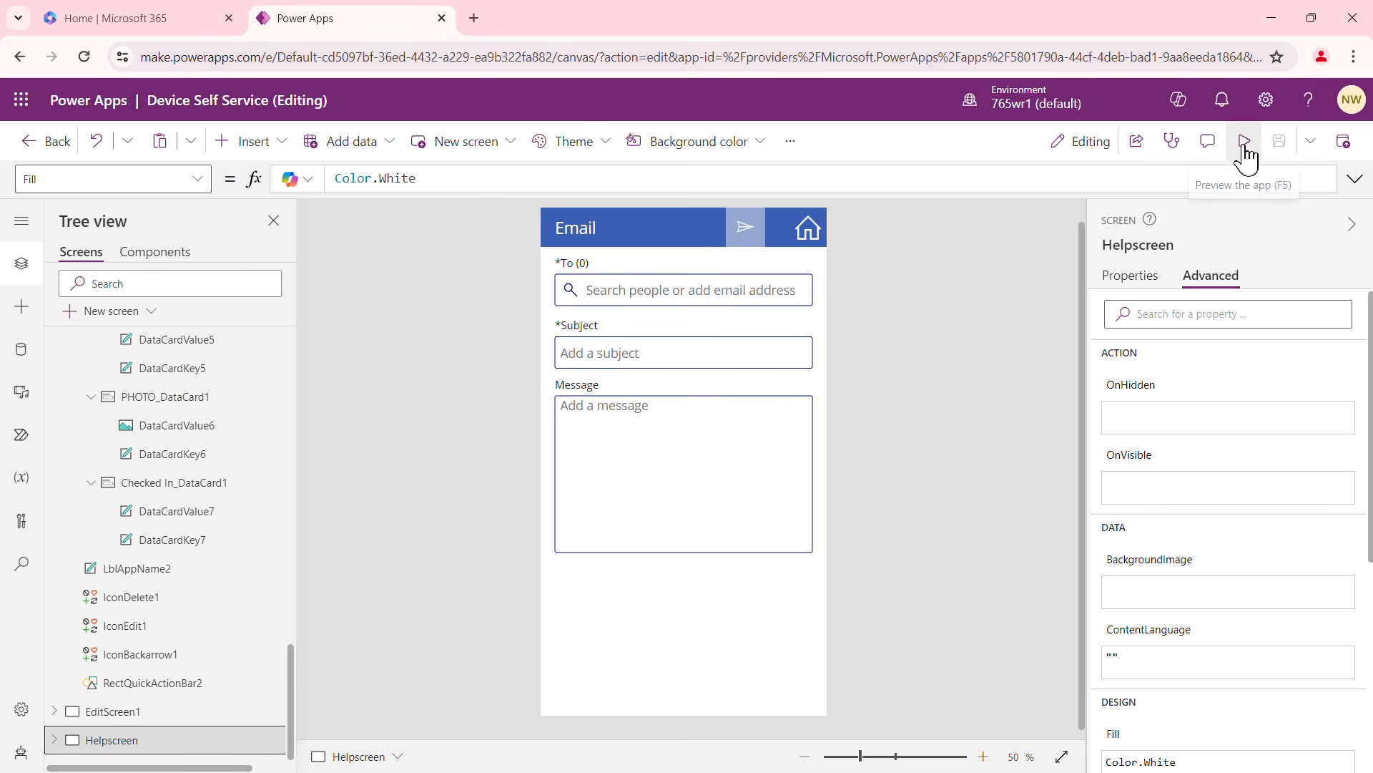
Leave the Device Self Service app editor and go to the page for creating apps
left_click(45, 143)
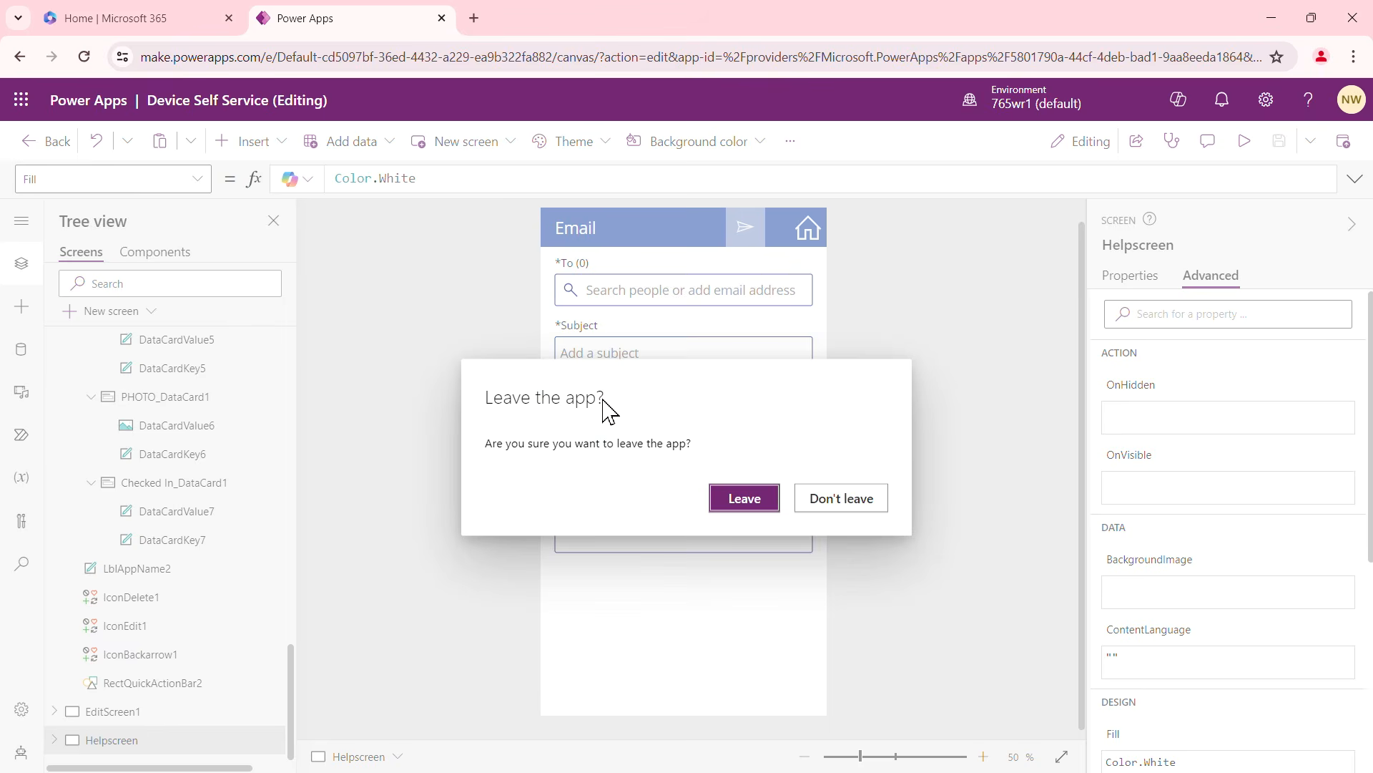
left_click(748, 499)
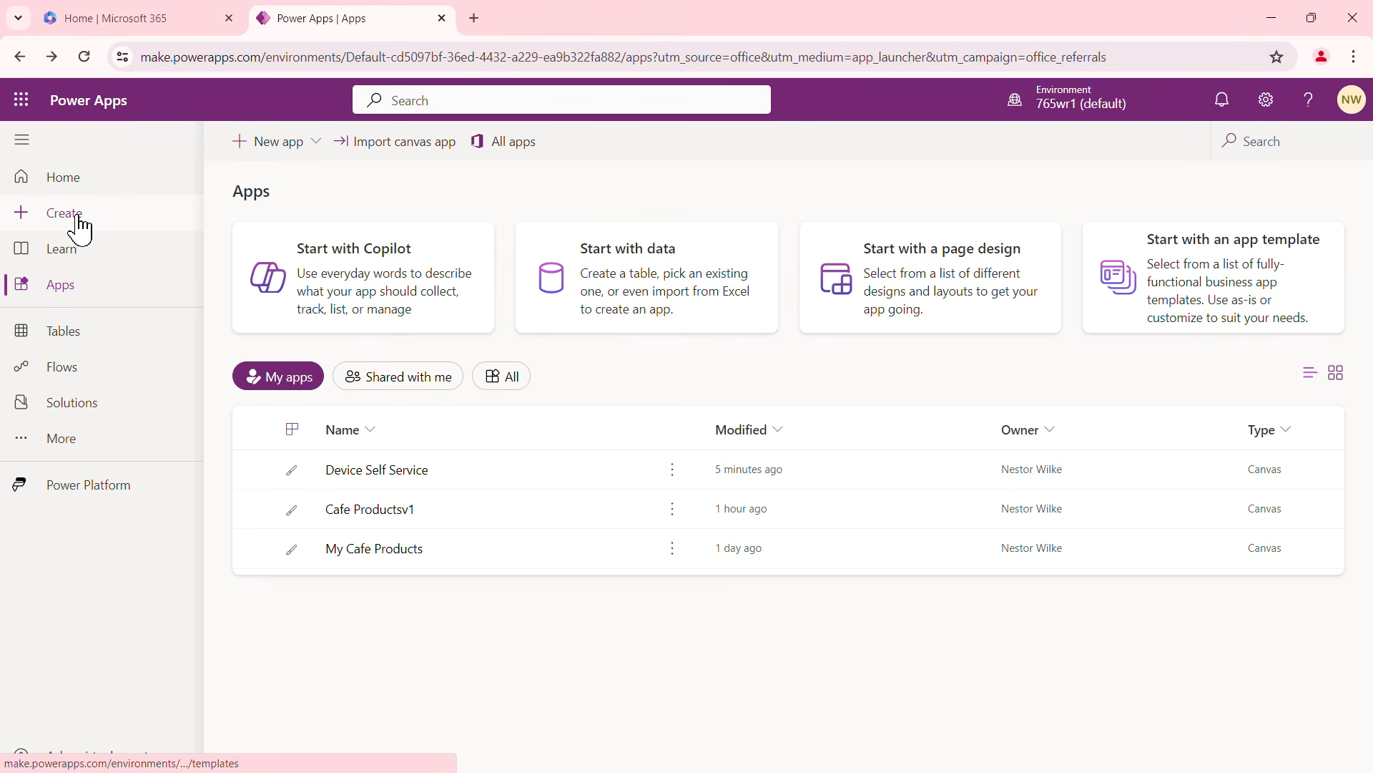
left_click(78, 227)
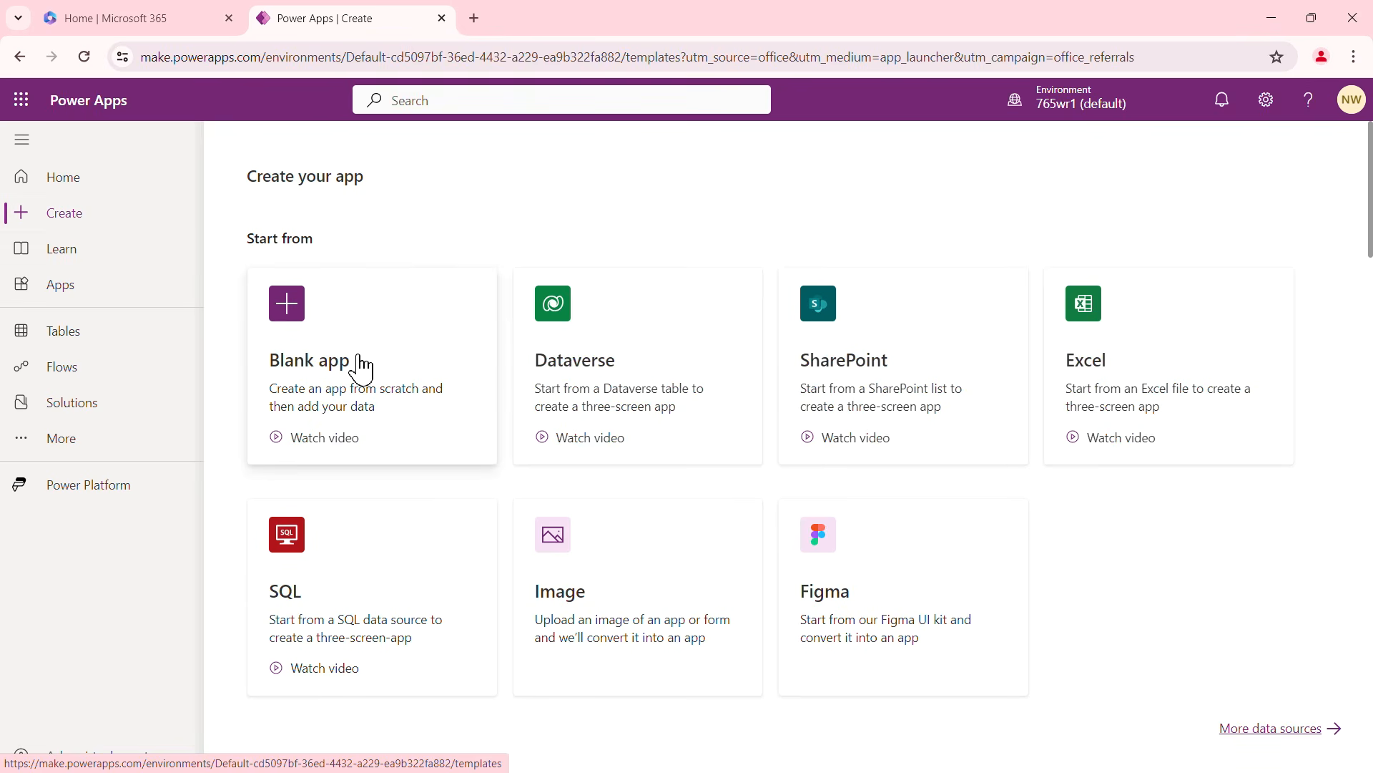
Create a blank canvas app in Phone format named "Device SS v1"
left_click(361, 369)
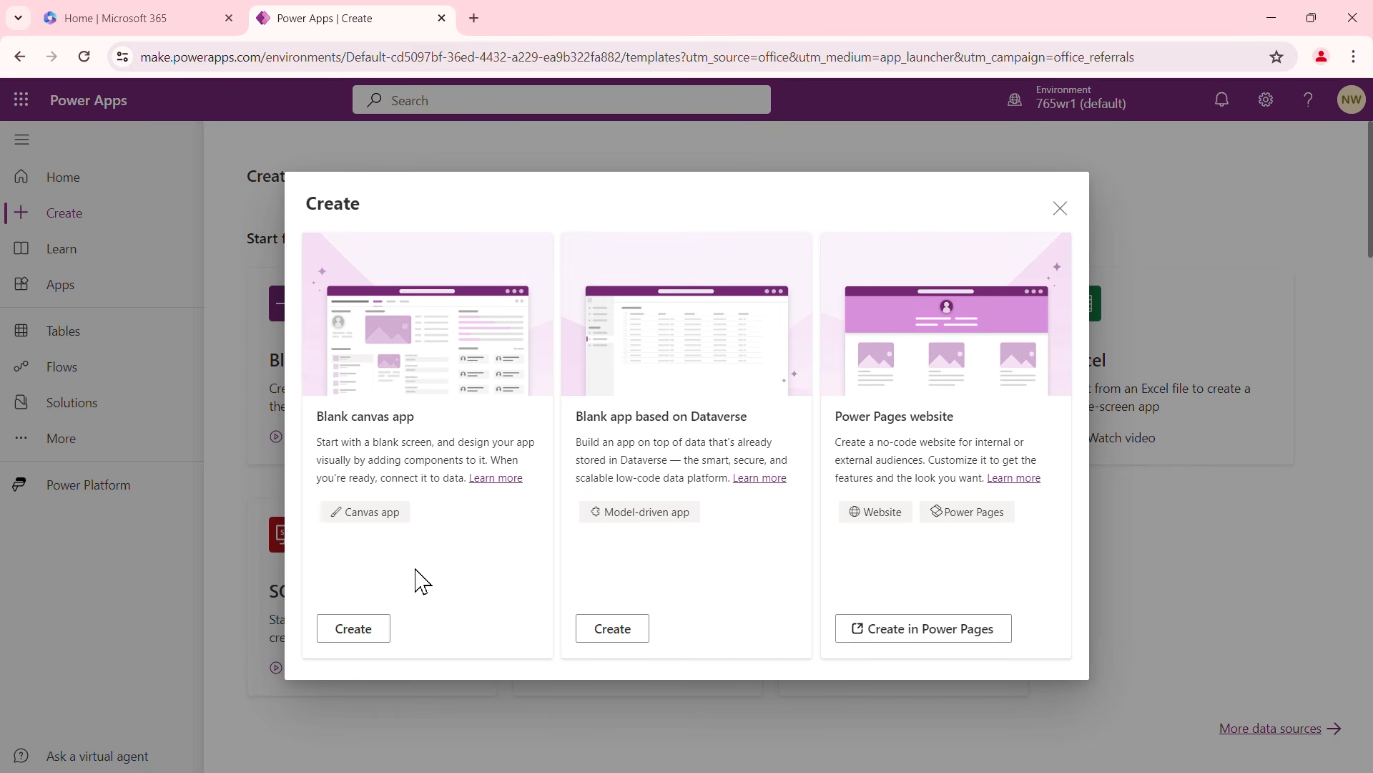
left_click(371, 635)
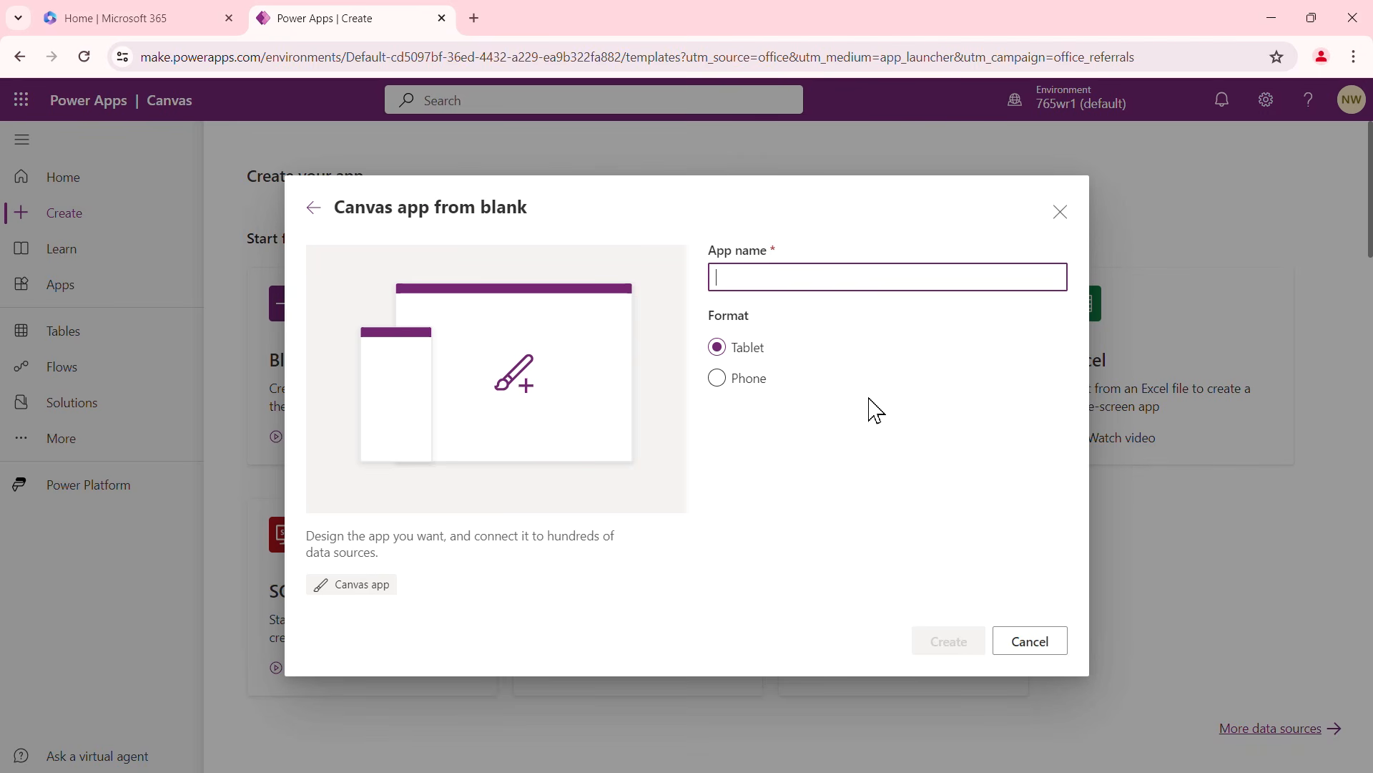
left_click(721, 379)
left_click(795, 276)
type("Dev")
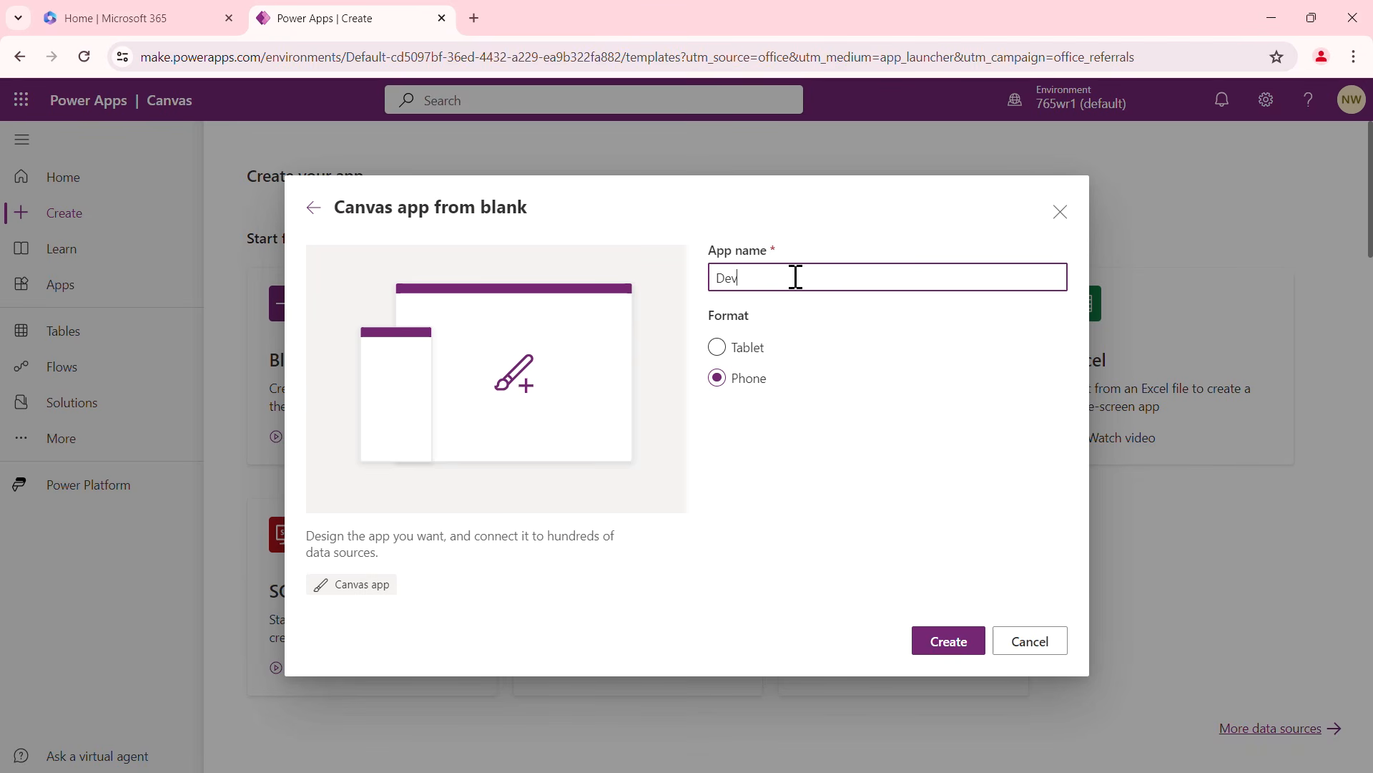
type("ice SS v1")
left_click(953, 652)
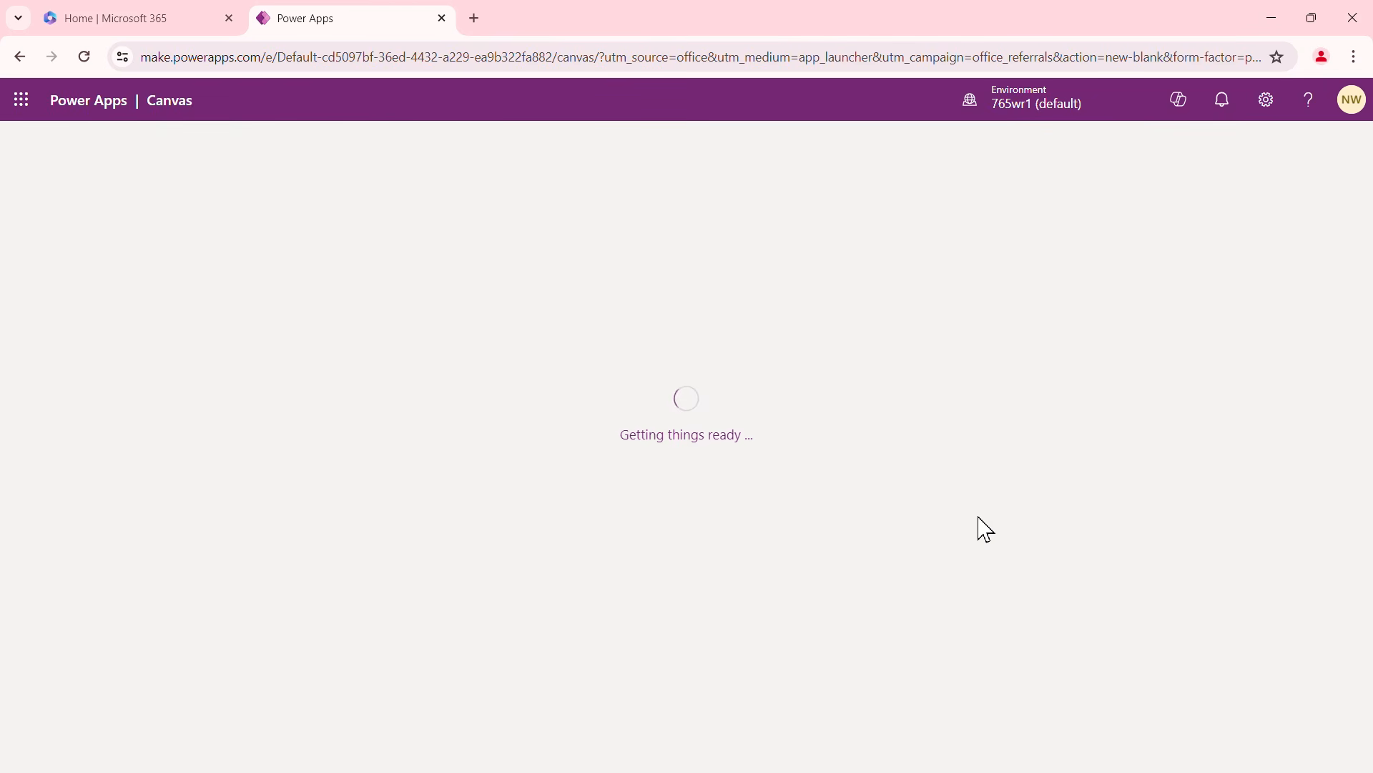
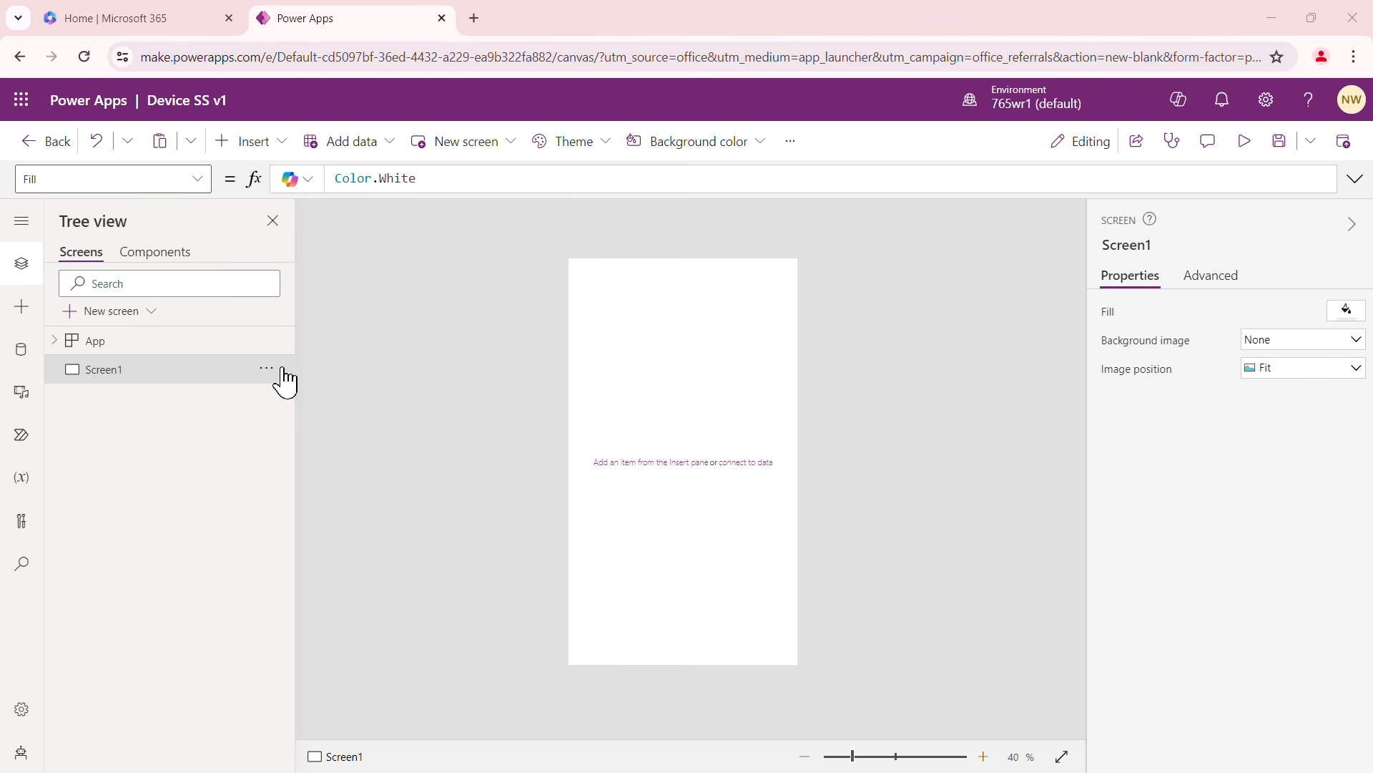
Rename Screen1 as homescreen
left_click(986, 758)
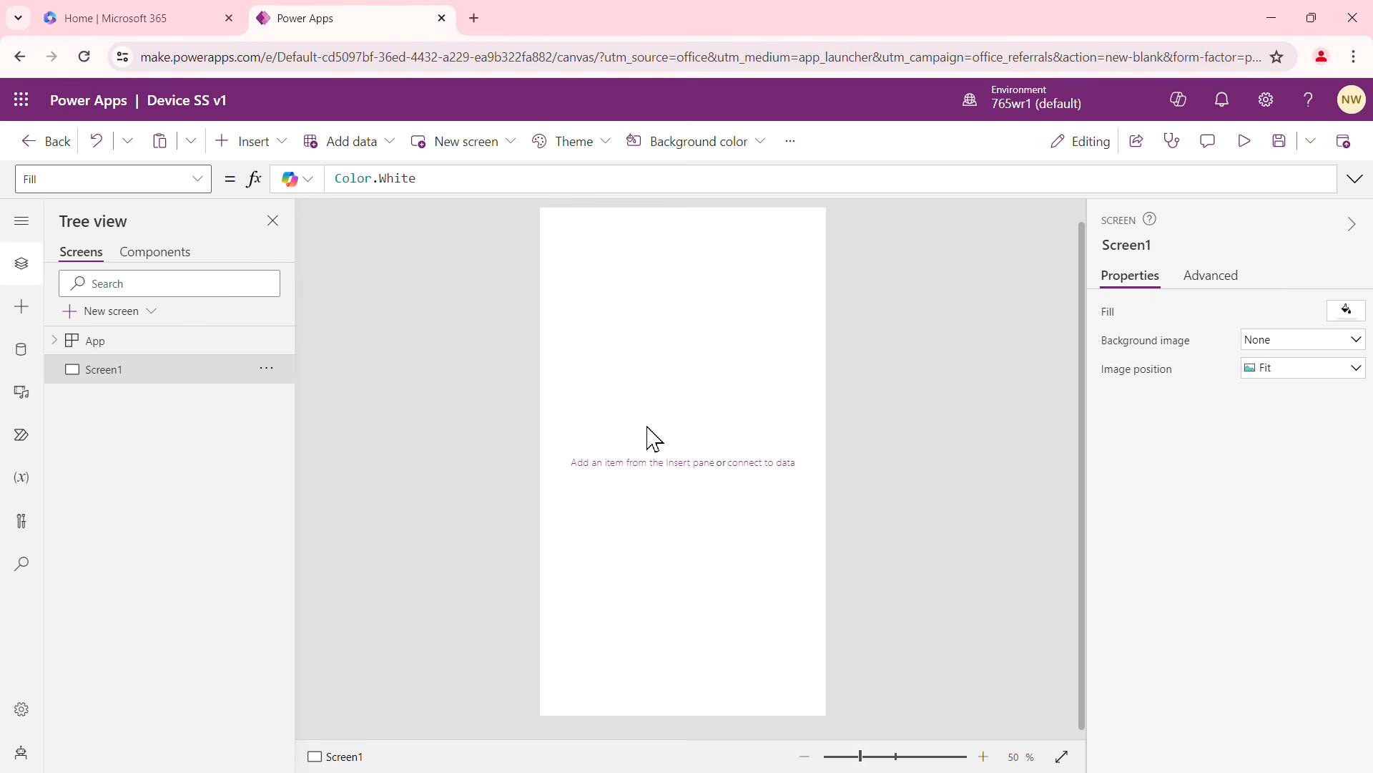
left_click(271, 377)
left_click(335, 482)
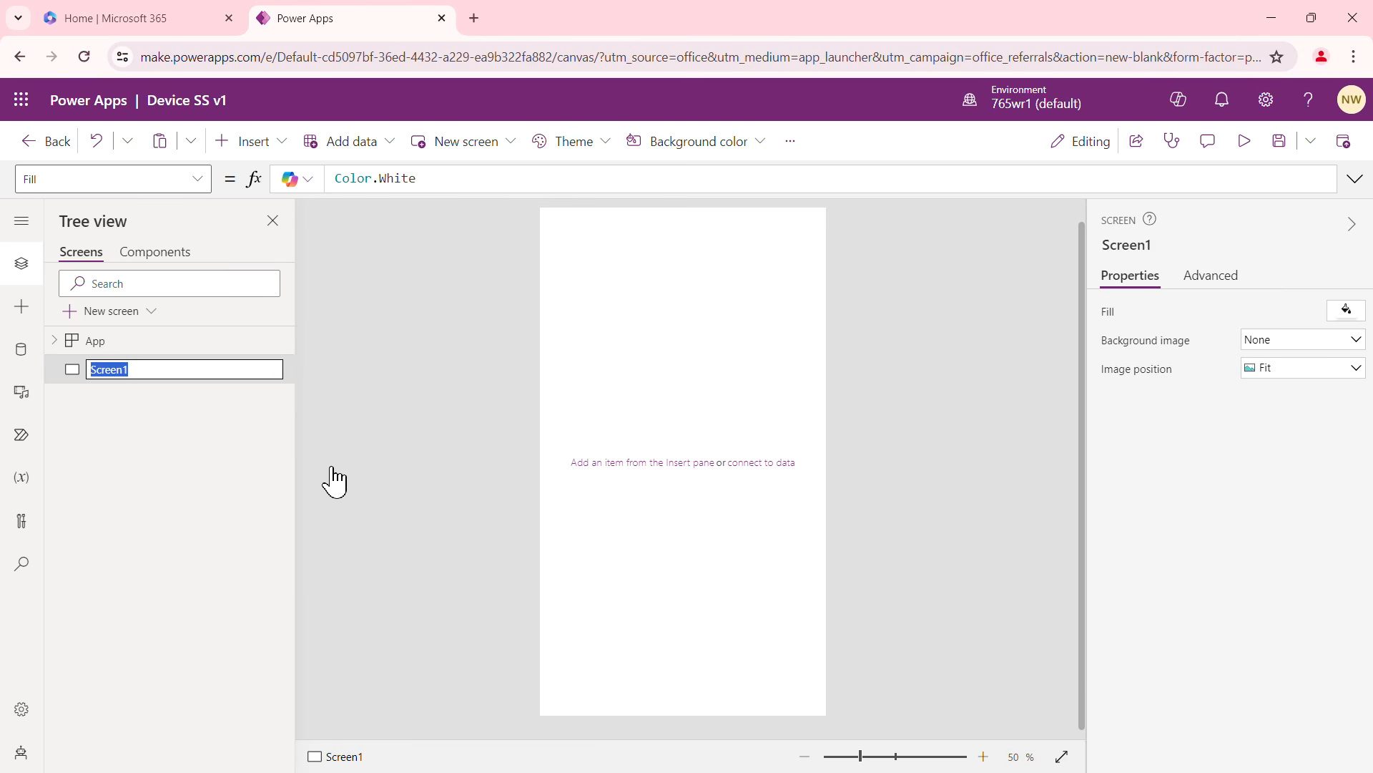
type("homes")
left_click(427, 417)
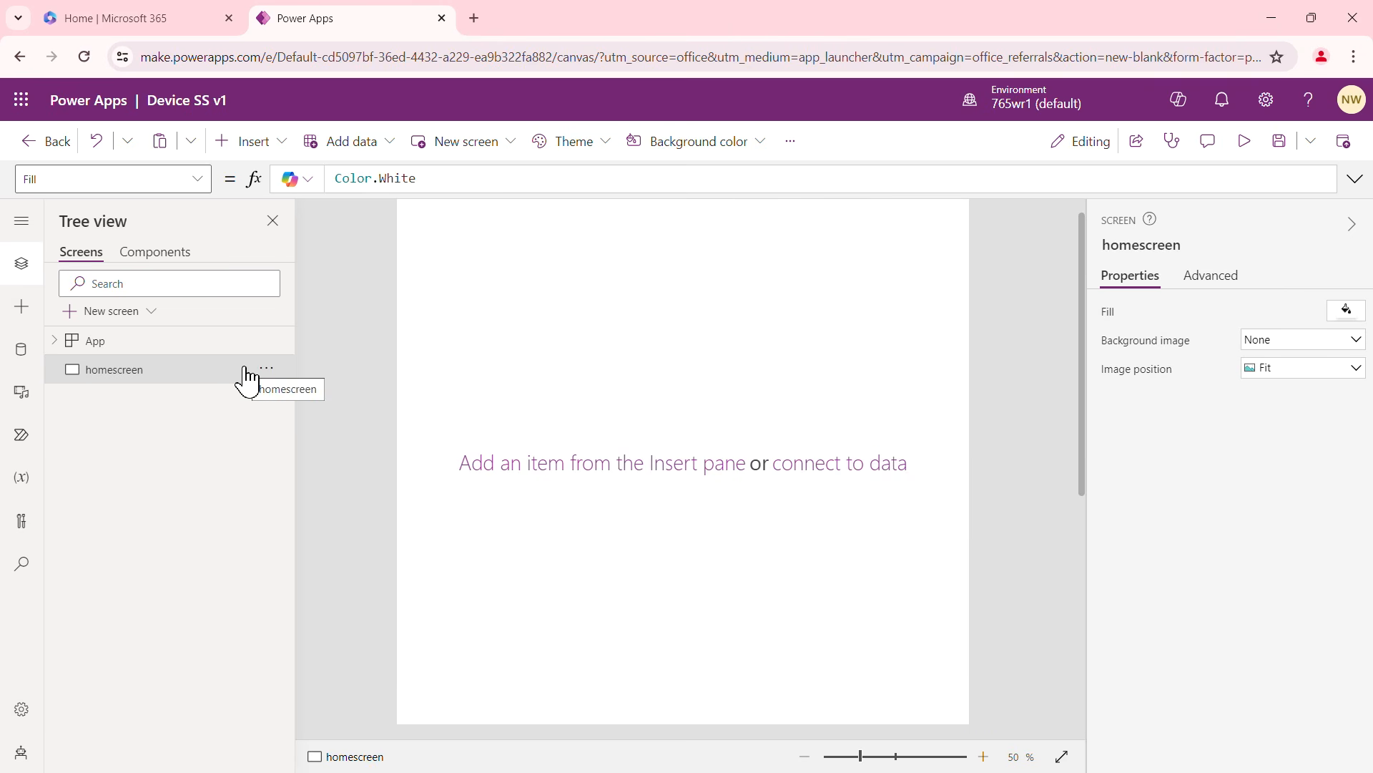
Insert a button on homescreen and place it in the upper part at about X 156, Y 225
left_click(806, 756)
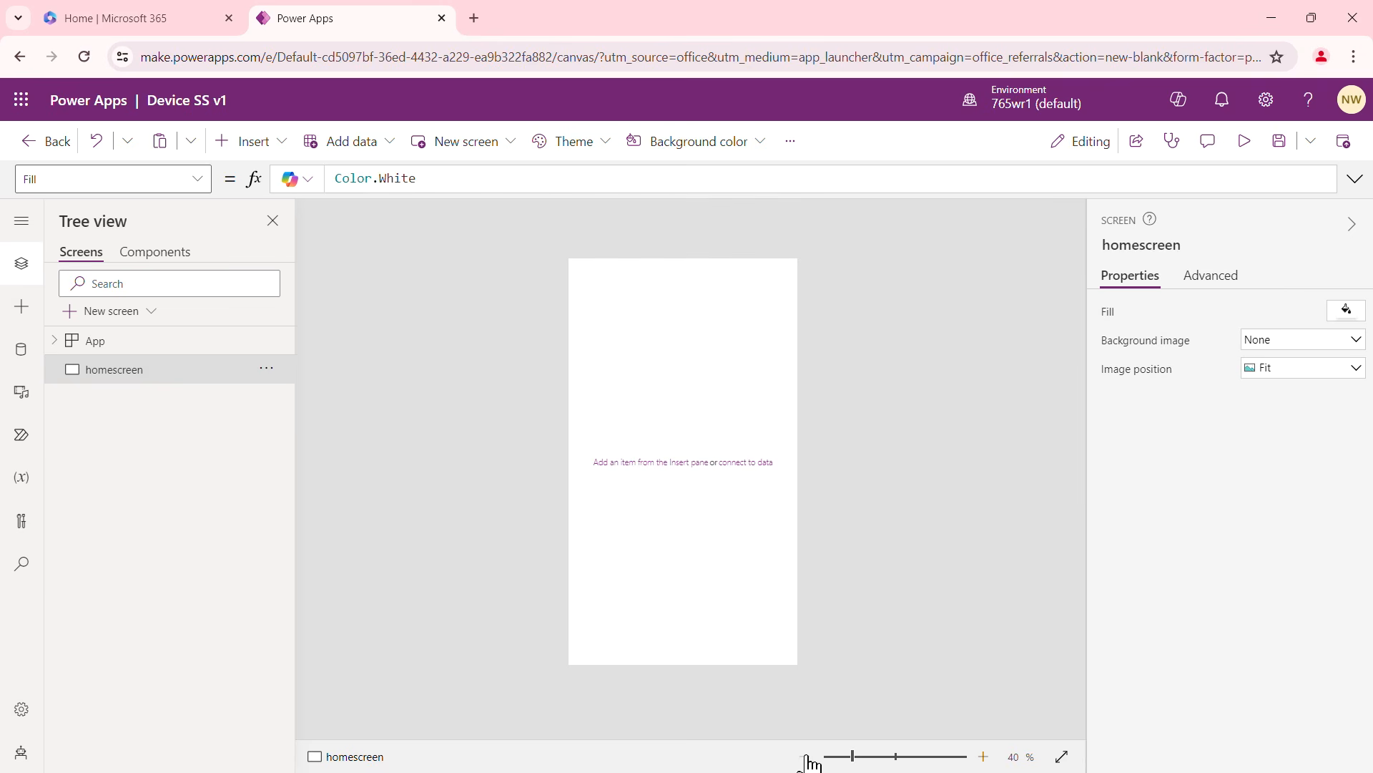
left_click(984, 757)
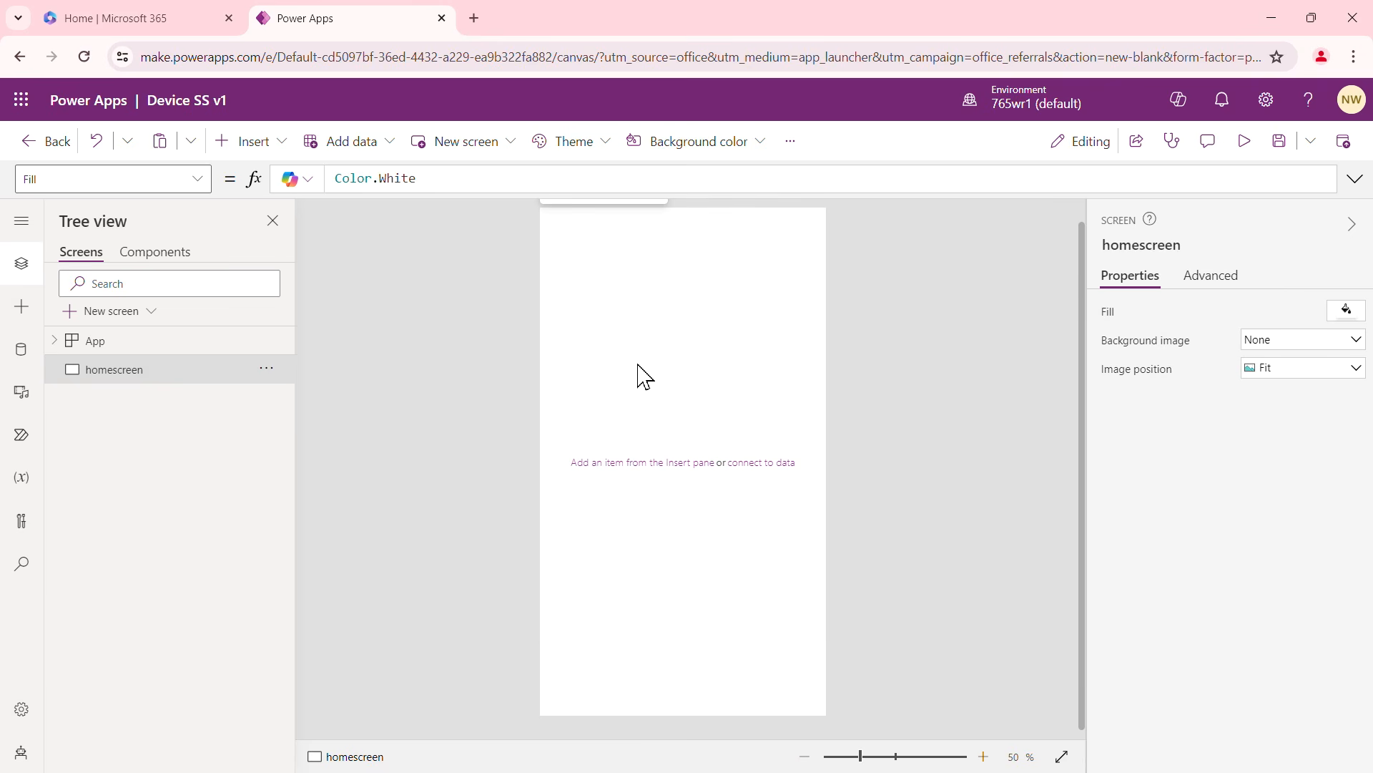
left_click(283, 145)
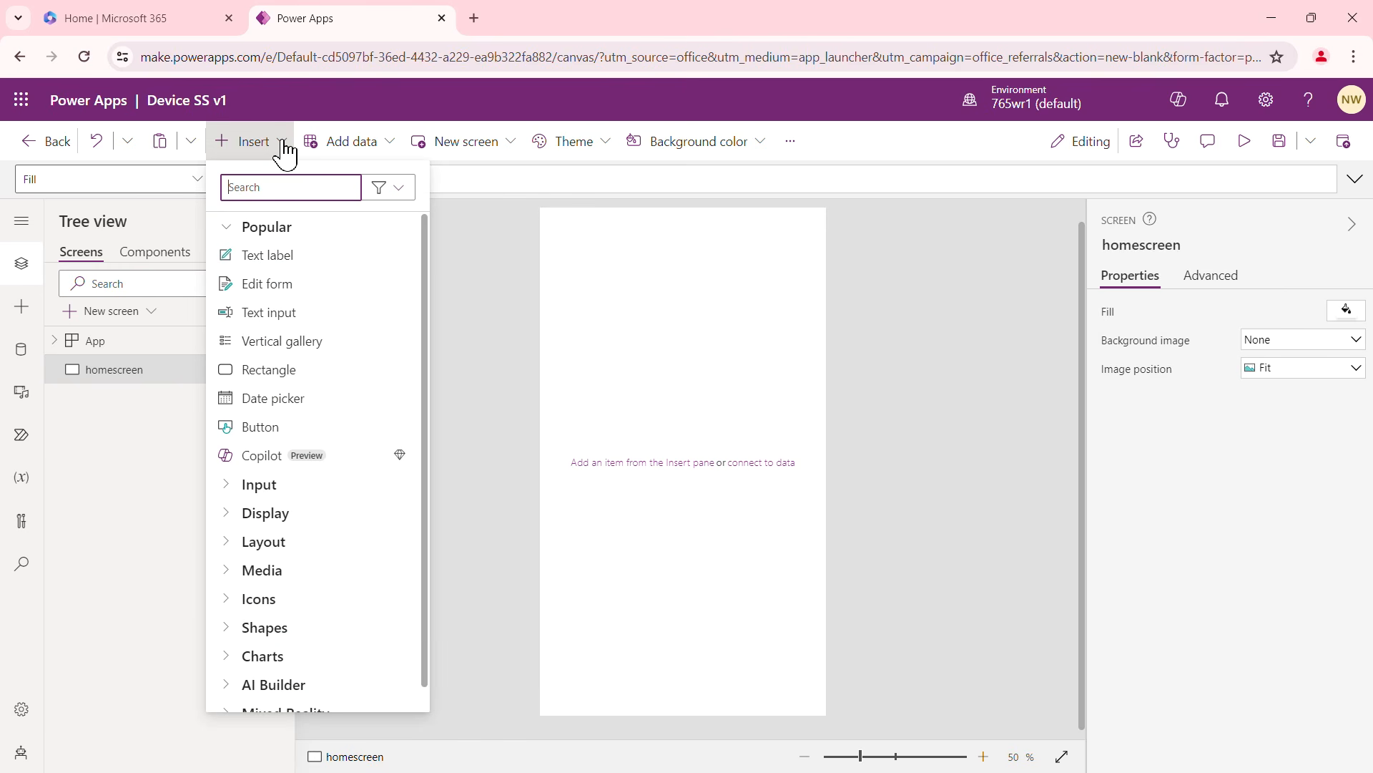
left_click(640, 303)
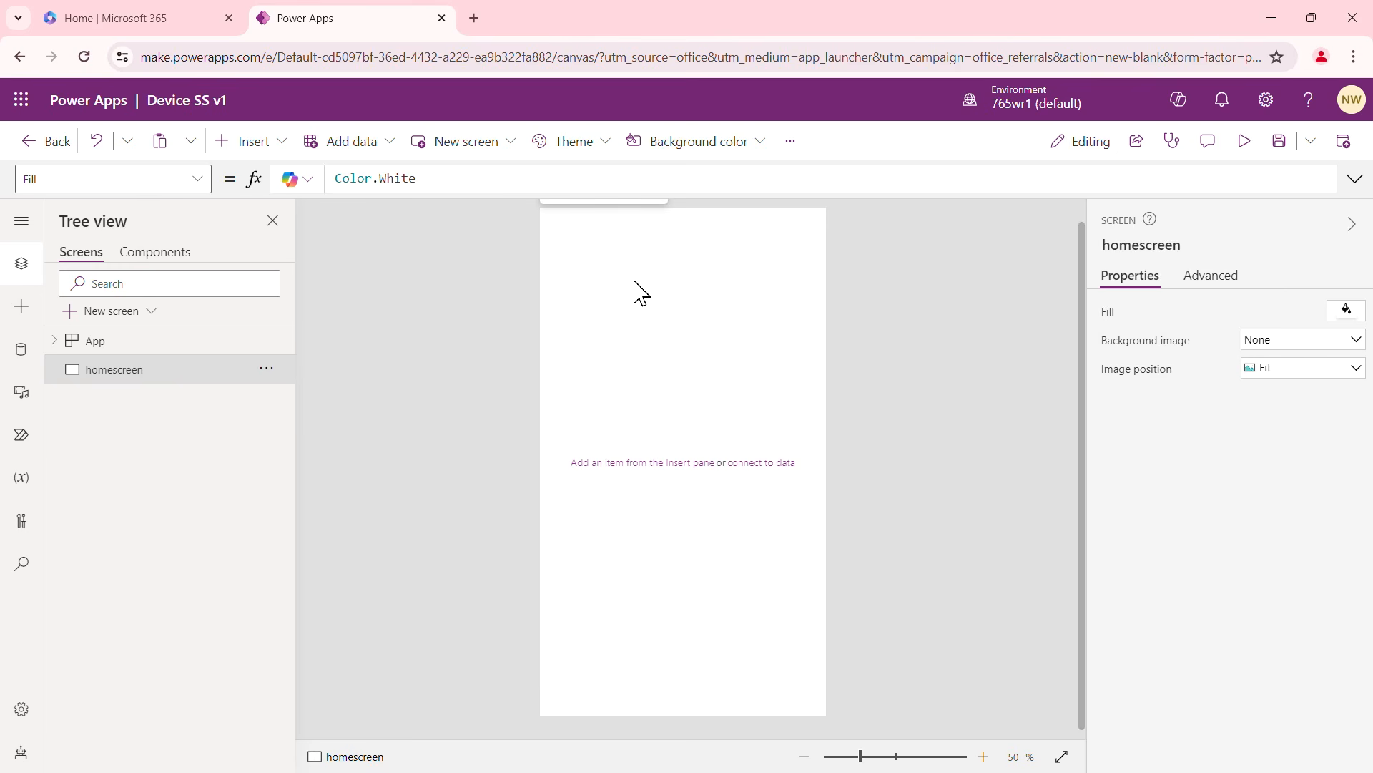
left_click(277, 145)
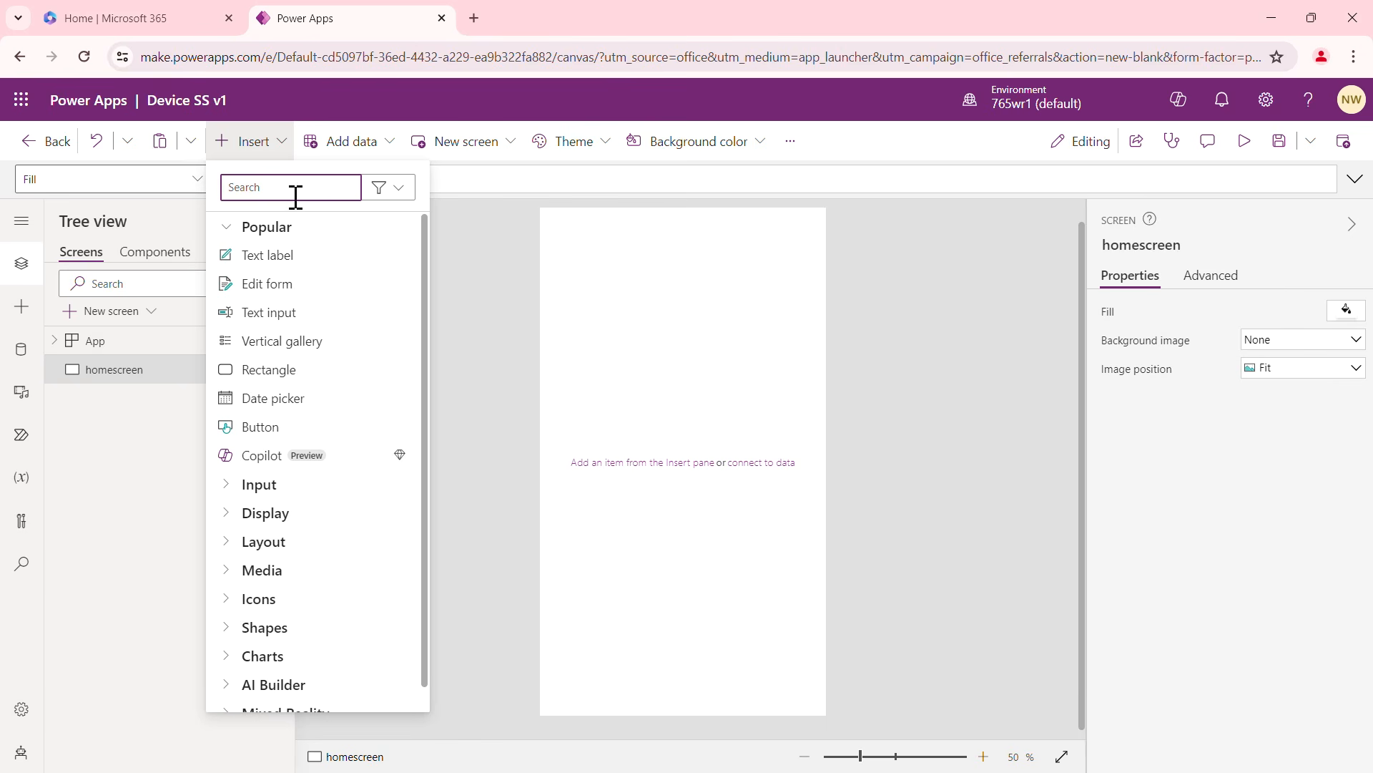
left_click(278, 429)
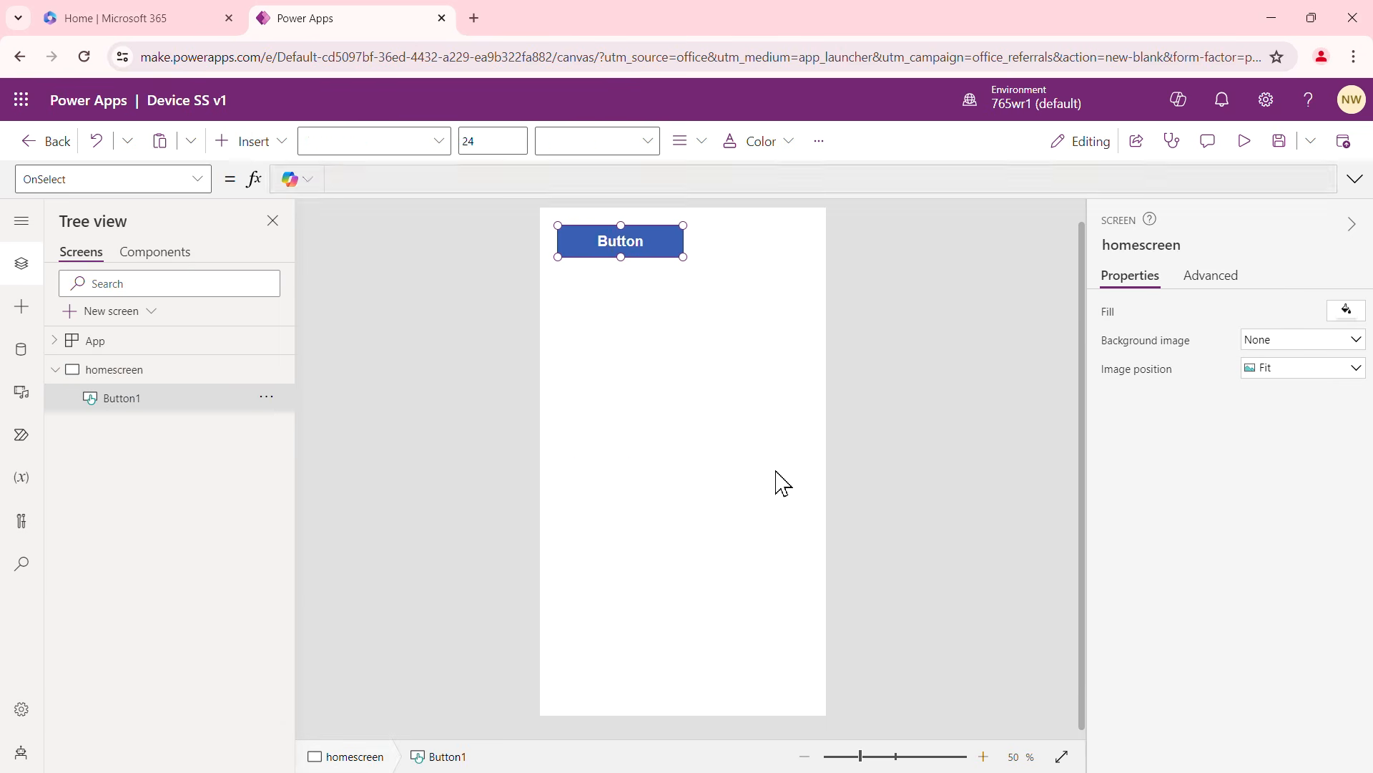
left_click_drag(641, 245, 694, 330)
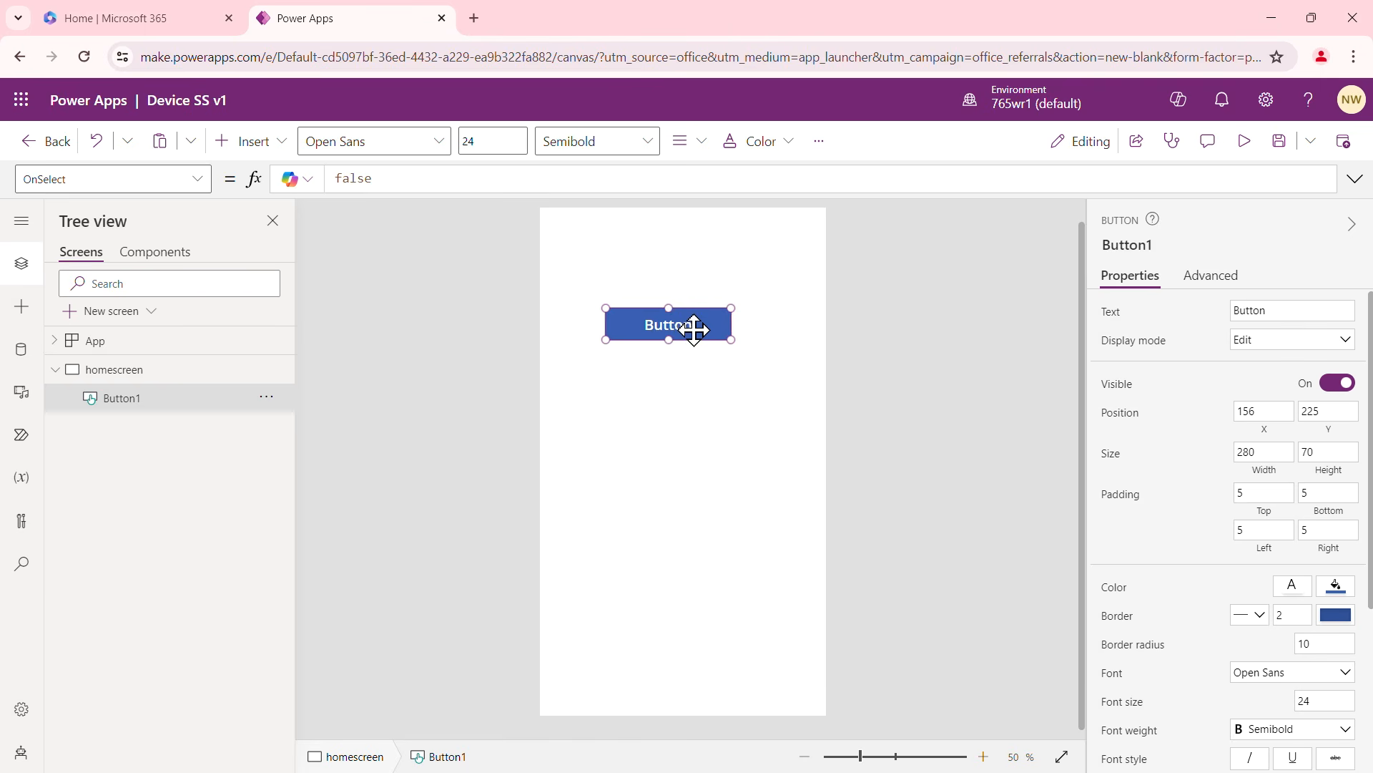
Insert a rectangle on homescreen and stretch it across the full screen width along the upper edge as a header bar
left_click(637, 420)
left_click(285, 146)
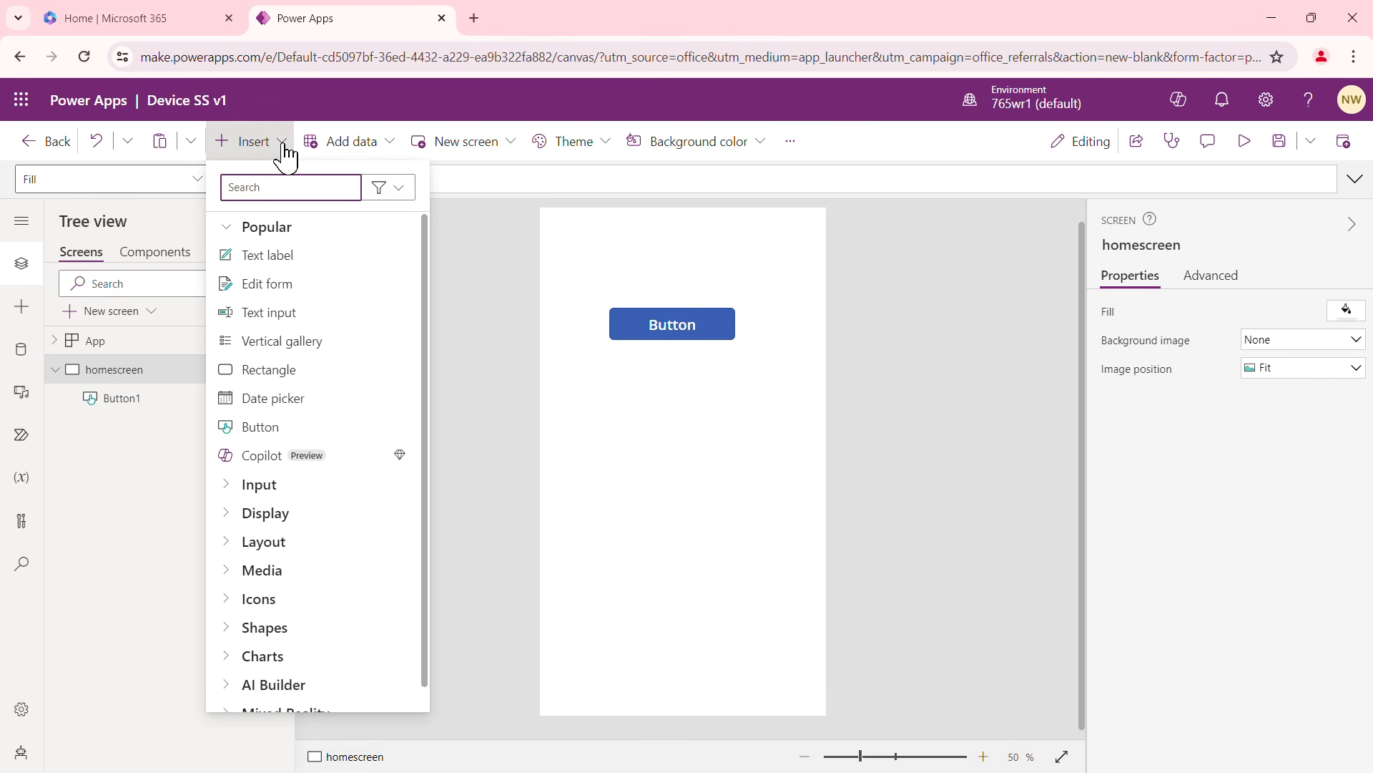
left_click(278, 370)
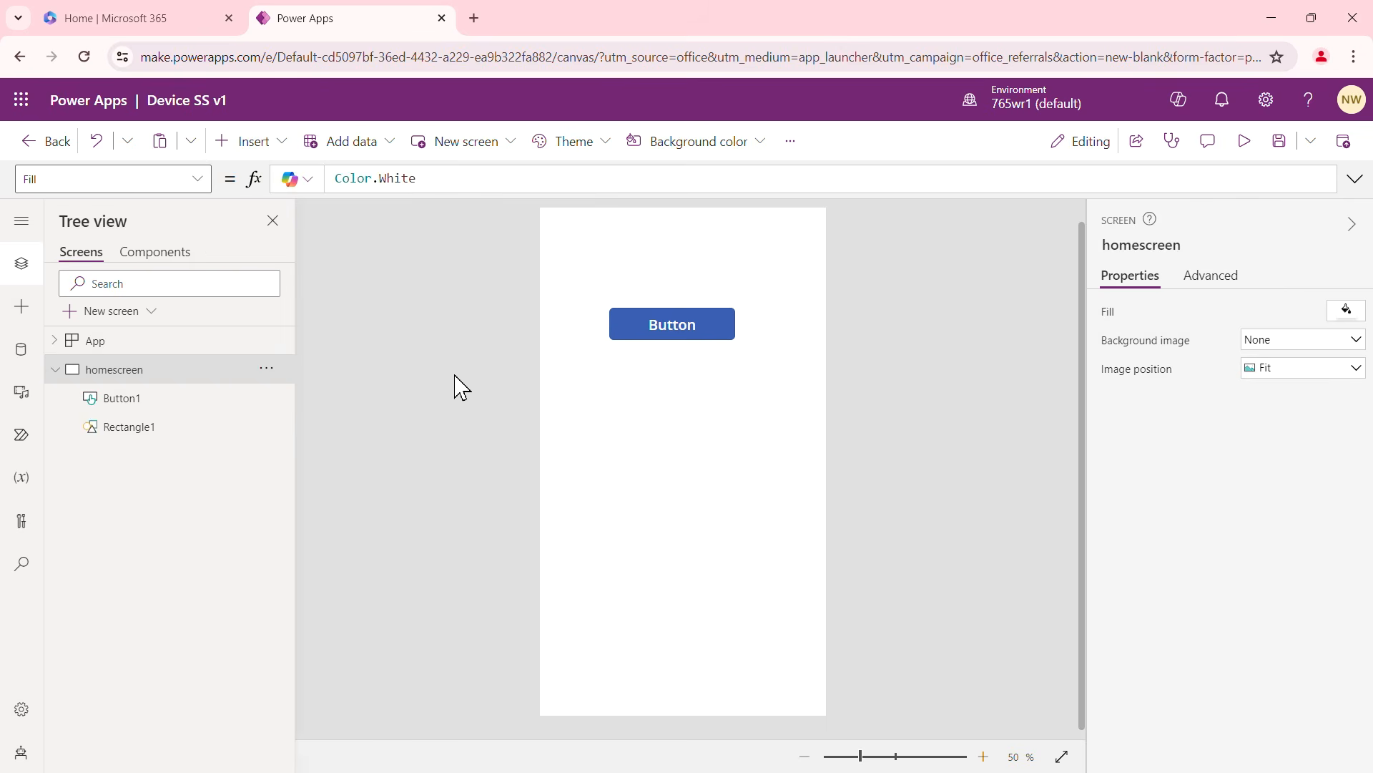
left_click_drag(626, 245, 802, 247)
left_click_drag(690, 227, 692, 210)
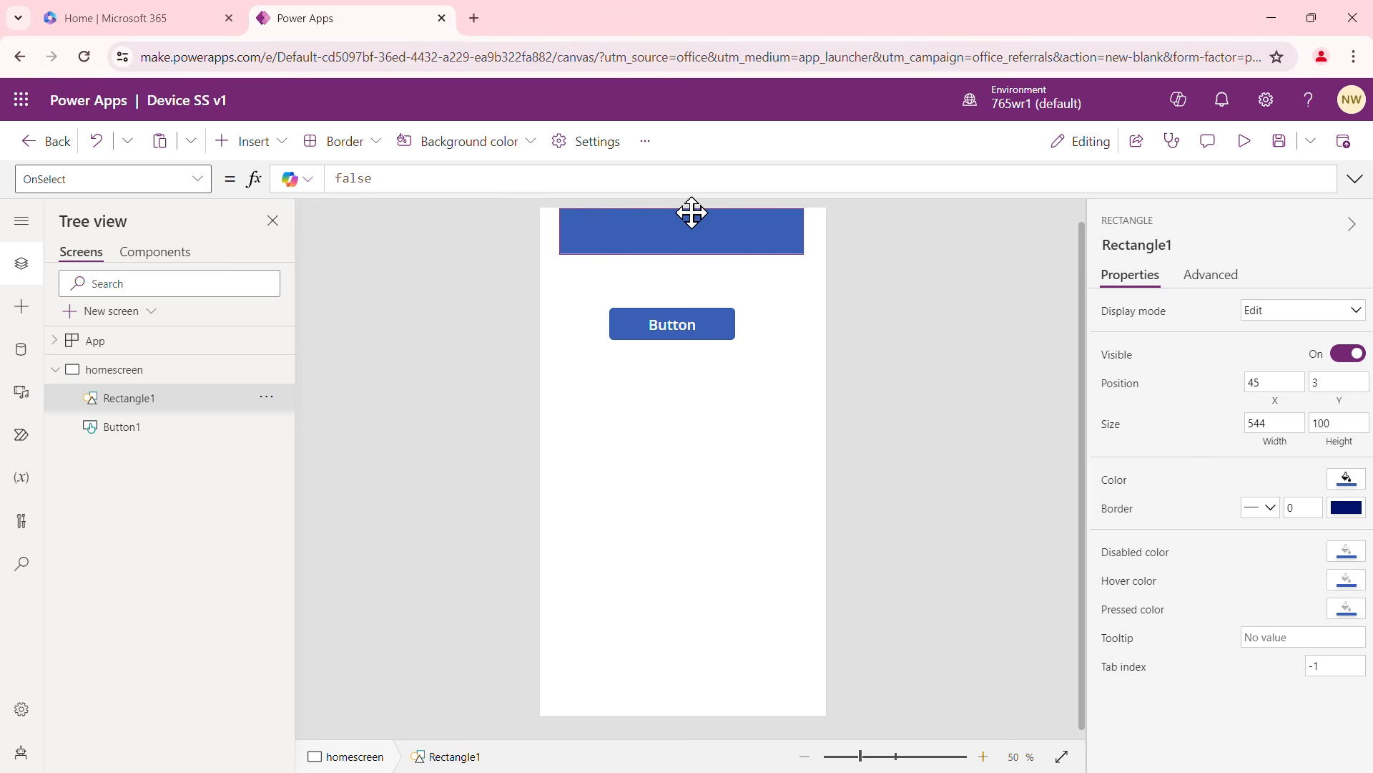
left_click_drag(551, 230, 534, 230)
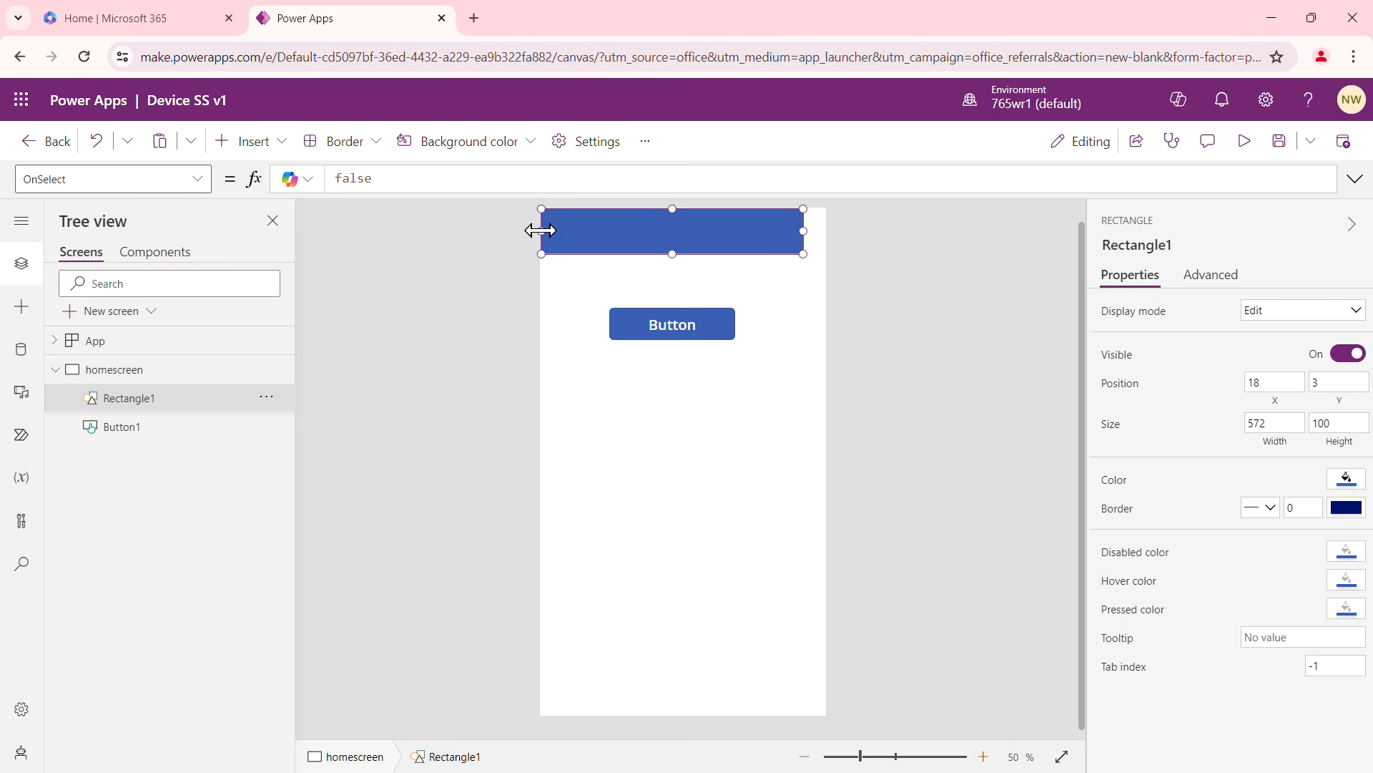
left_click_drag(805, 233, 828, 230)
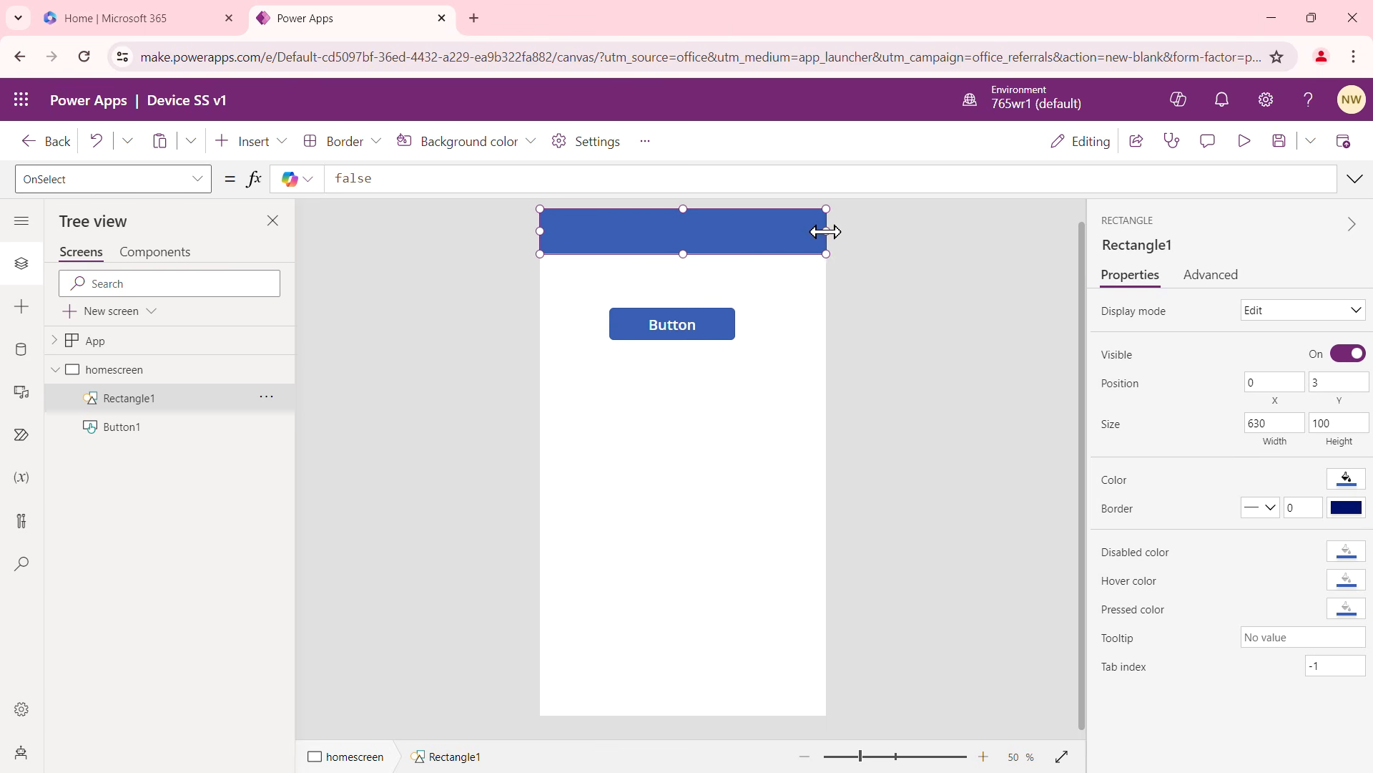
Enlarge the button to about 556 wide by 204 high and centre it horizontally below the header bar
left_click(693, 322)
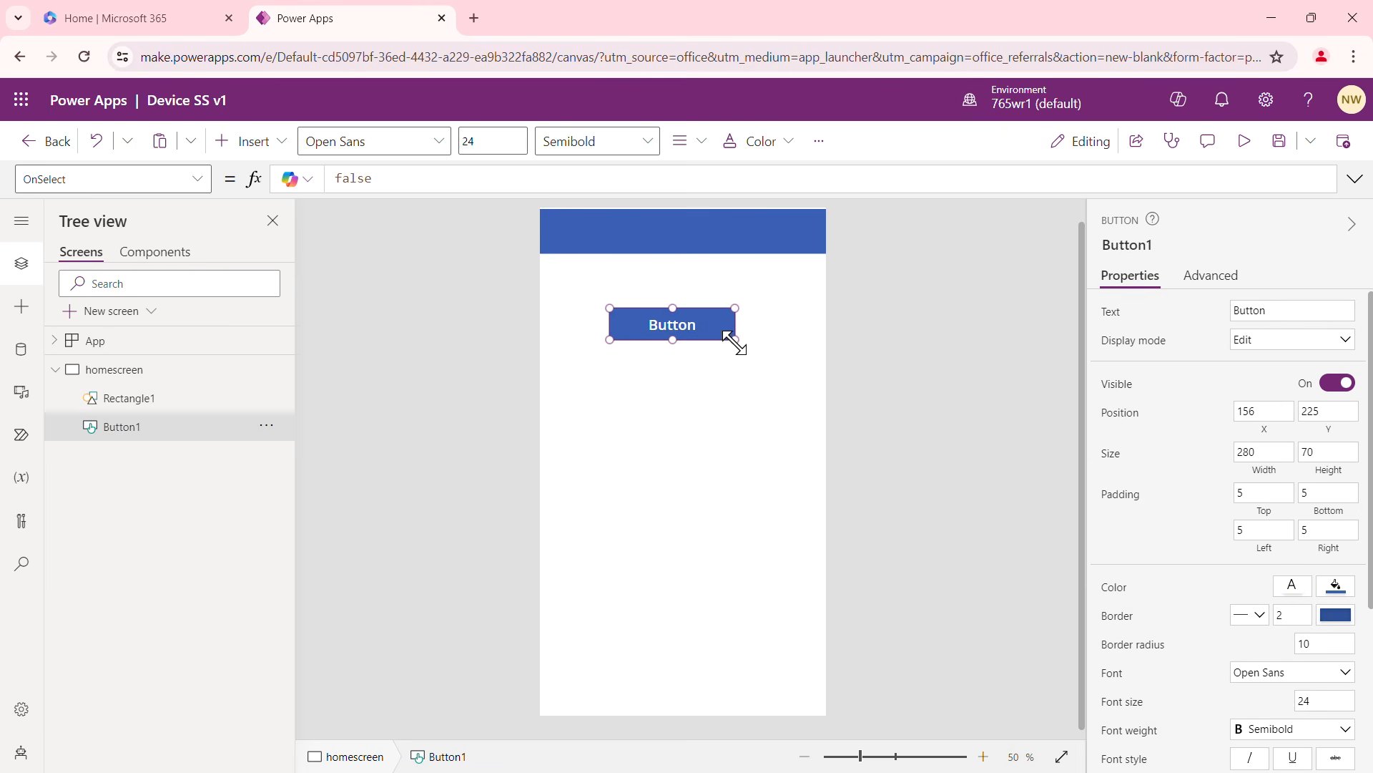
left_click_drag(736, 340, 797, 378)
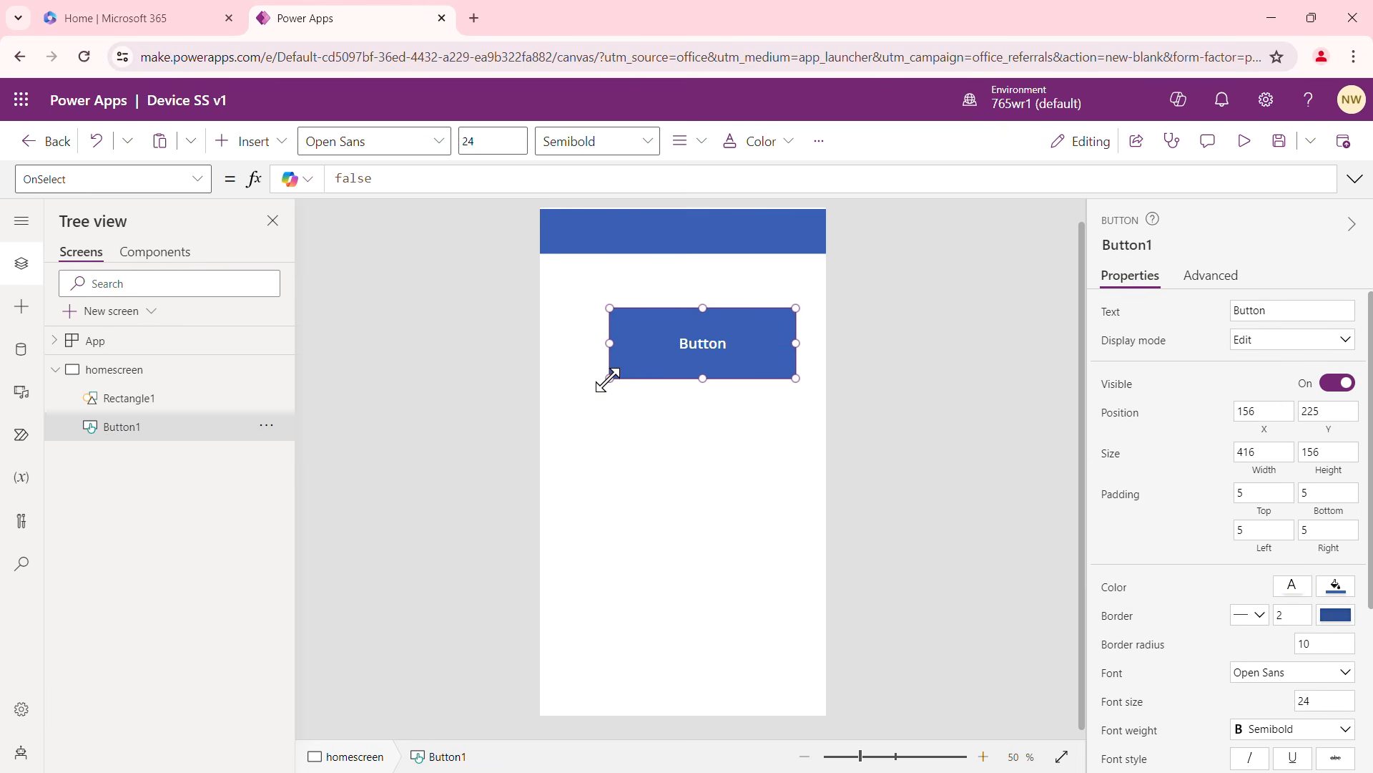
left_click_drag(606, 380, 562, 397)
left_click_drag(796, 396, 810, 399)
left_click_drag(735, 314, 729, 316)
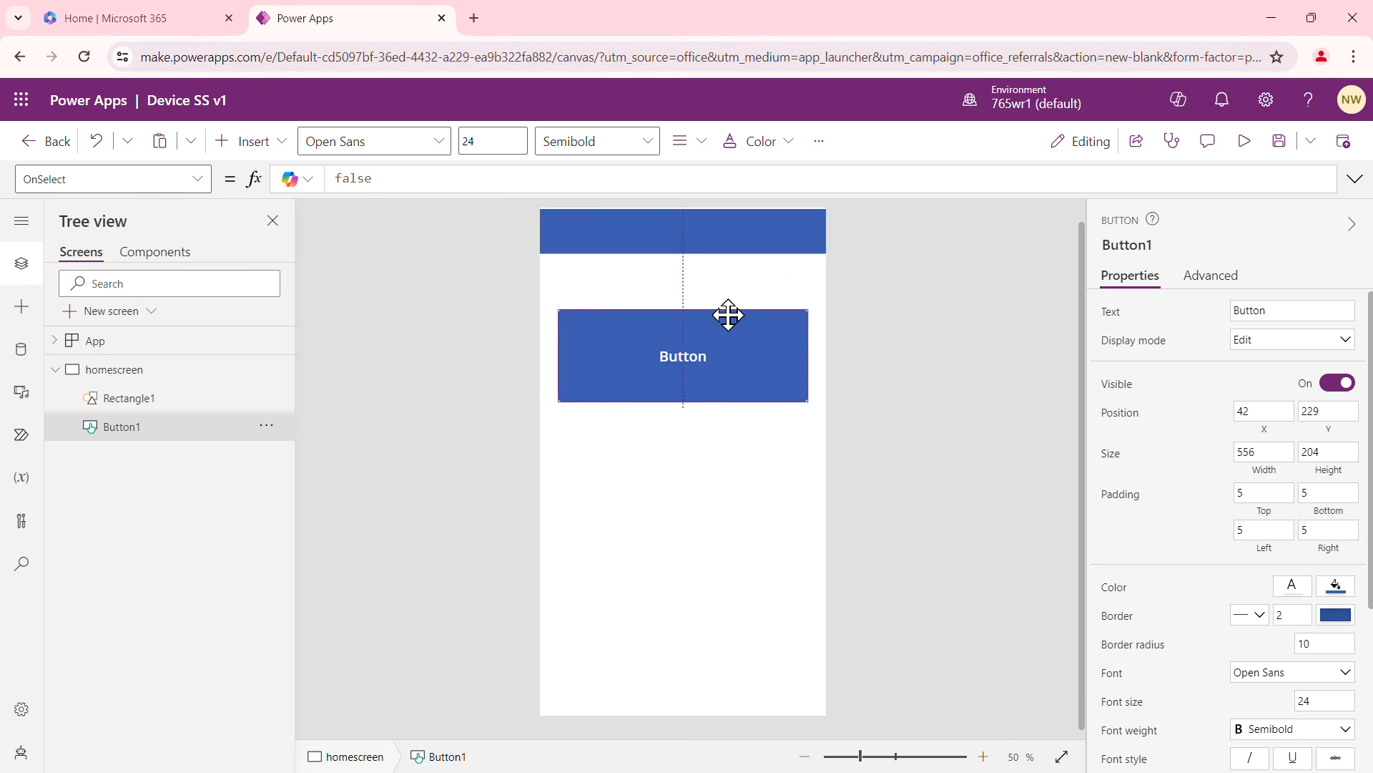
Duplicate the button on homescreen and place the copy directly below the original at about X 42, Y 489
right_click(716, 370)
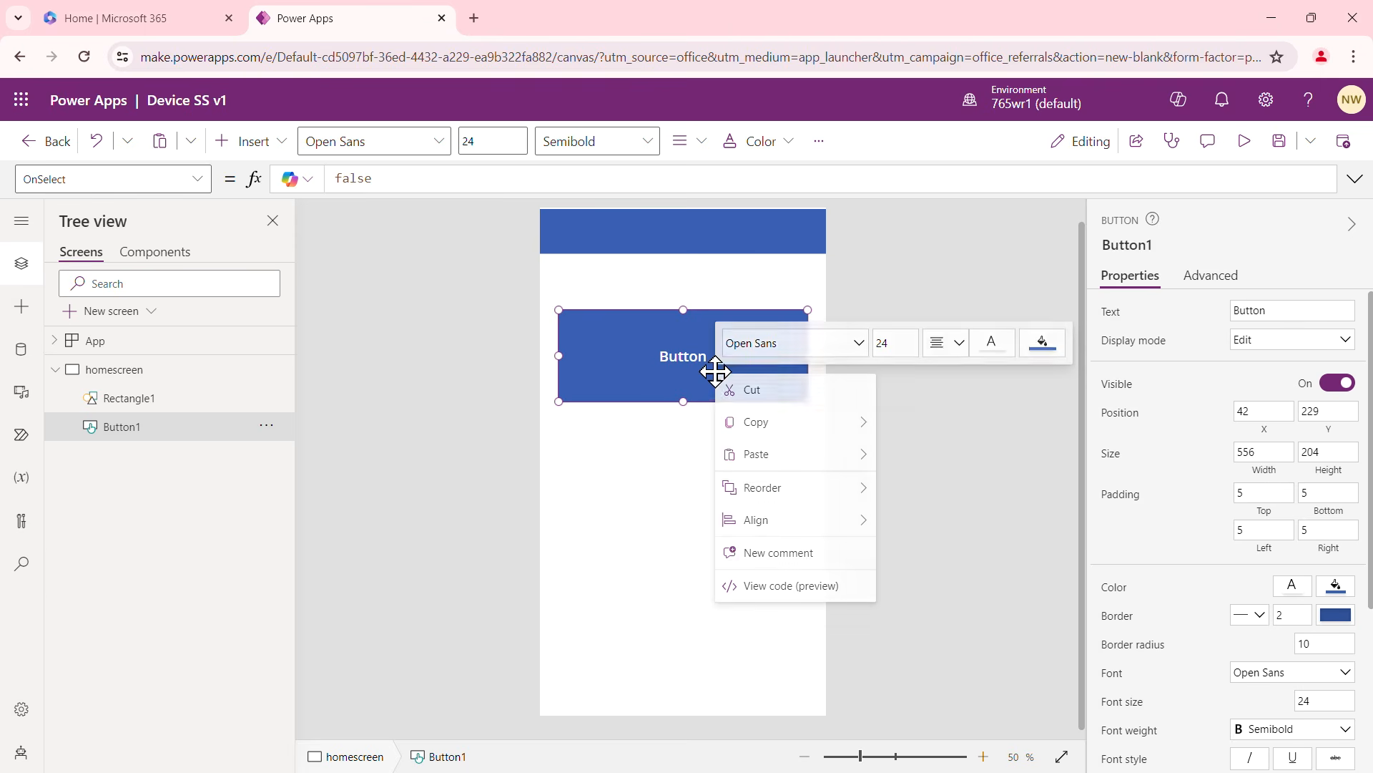
mouse_move(831, 429)
left_click(920, 429)
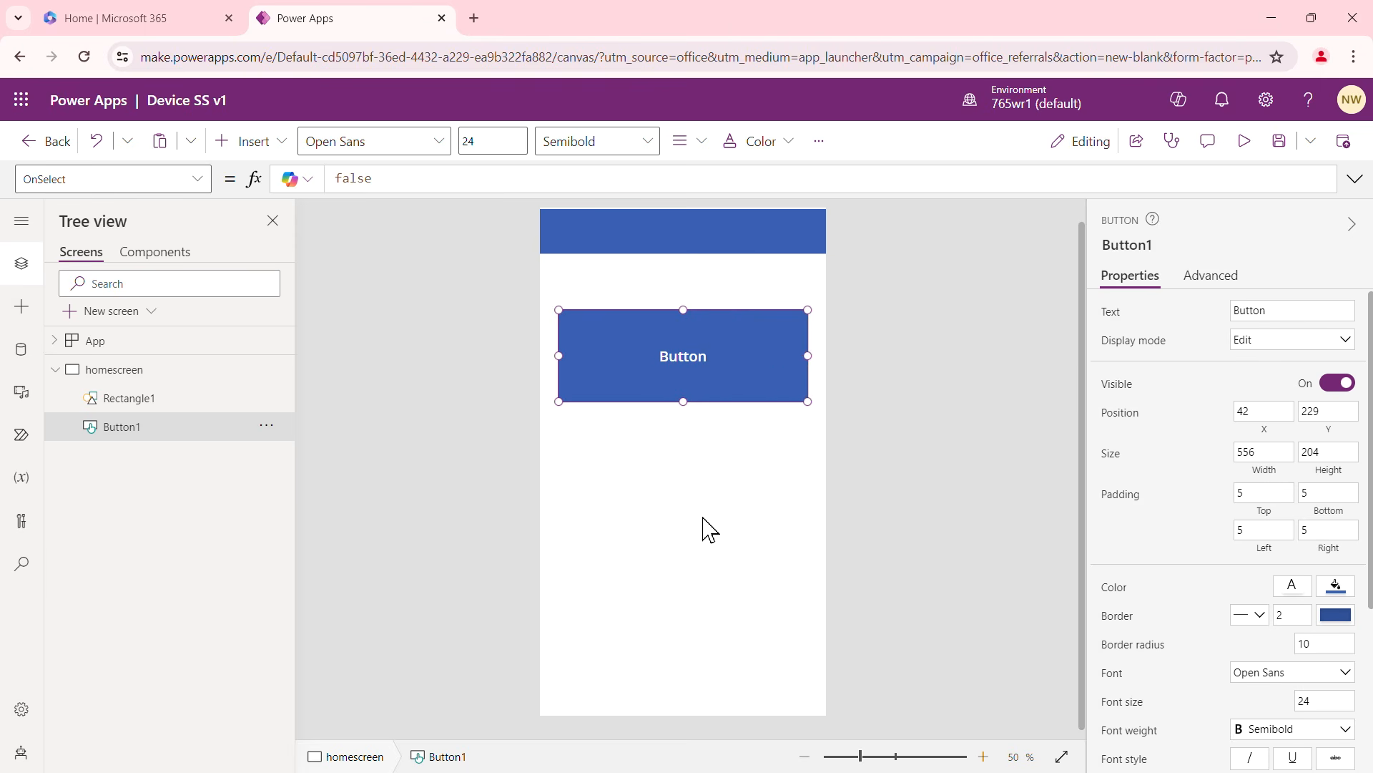
left_click(696, 527)
right_click(695, 526)
mouse_move(763, 544)
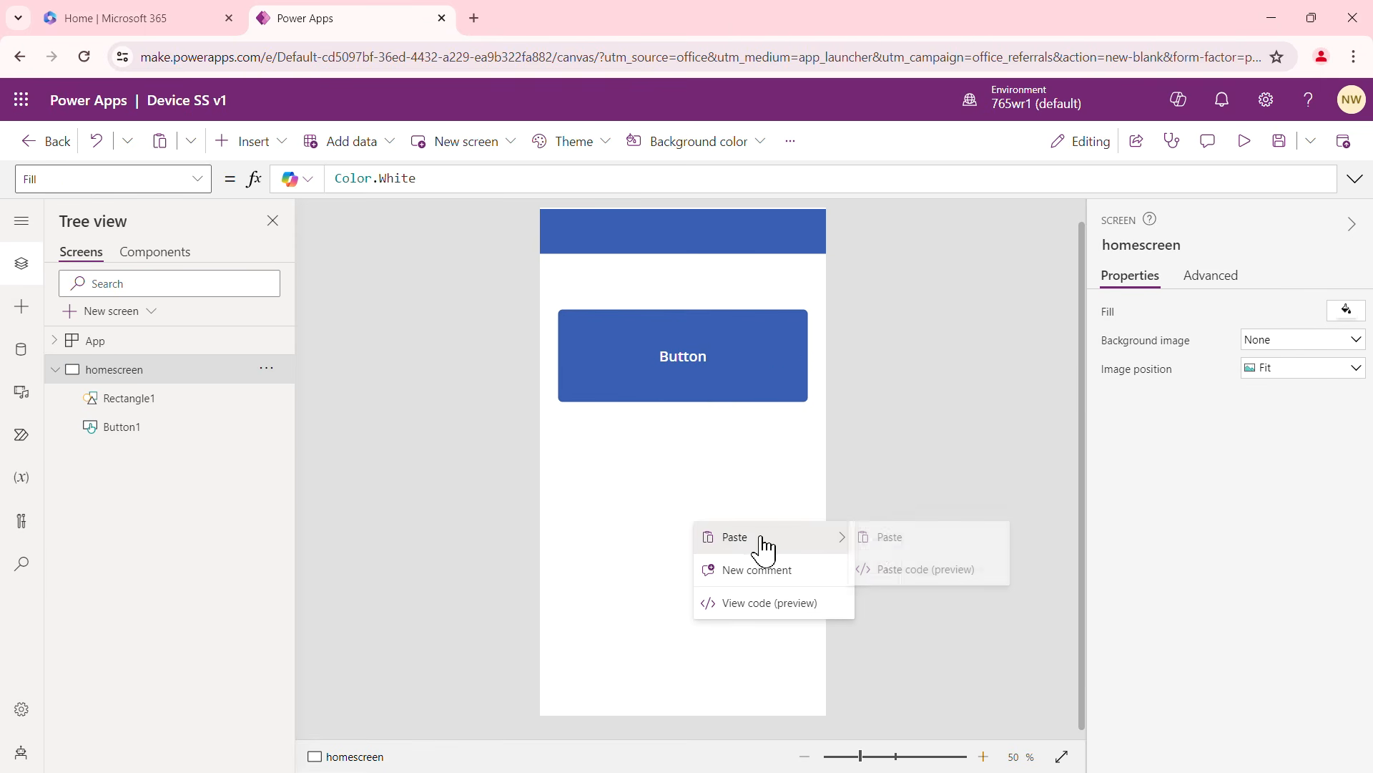
left_click(891, 539)
left_click_drag(723, 386, 711, 491)
Copy the header rectangle and place the copy along the screen's lower edge as a full-width footer bar about 58 high
left_click(745, 239)
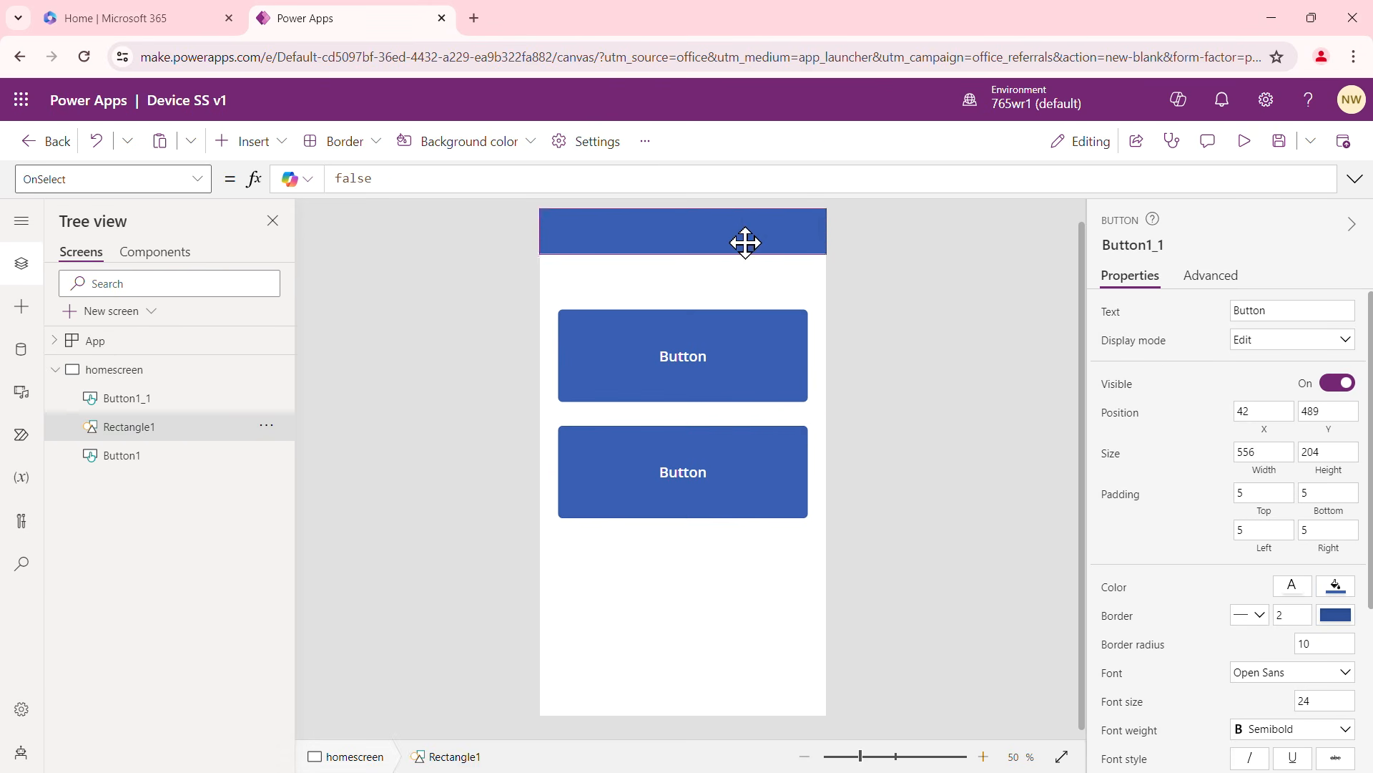
right_click(745, 238)
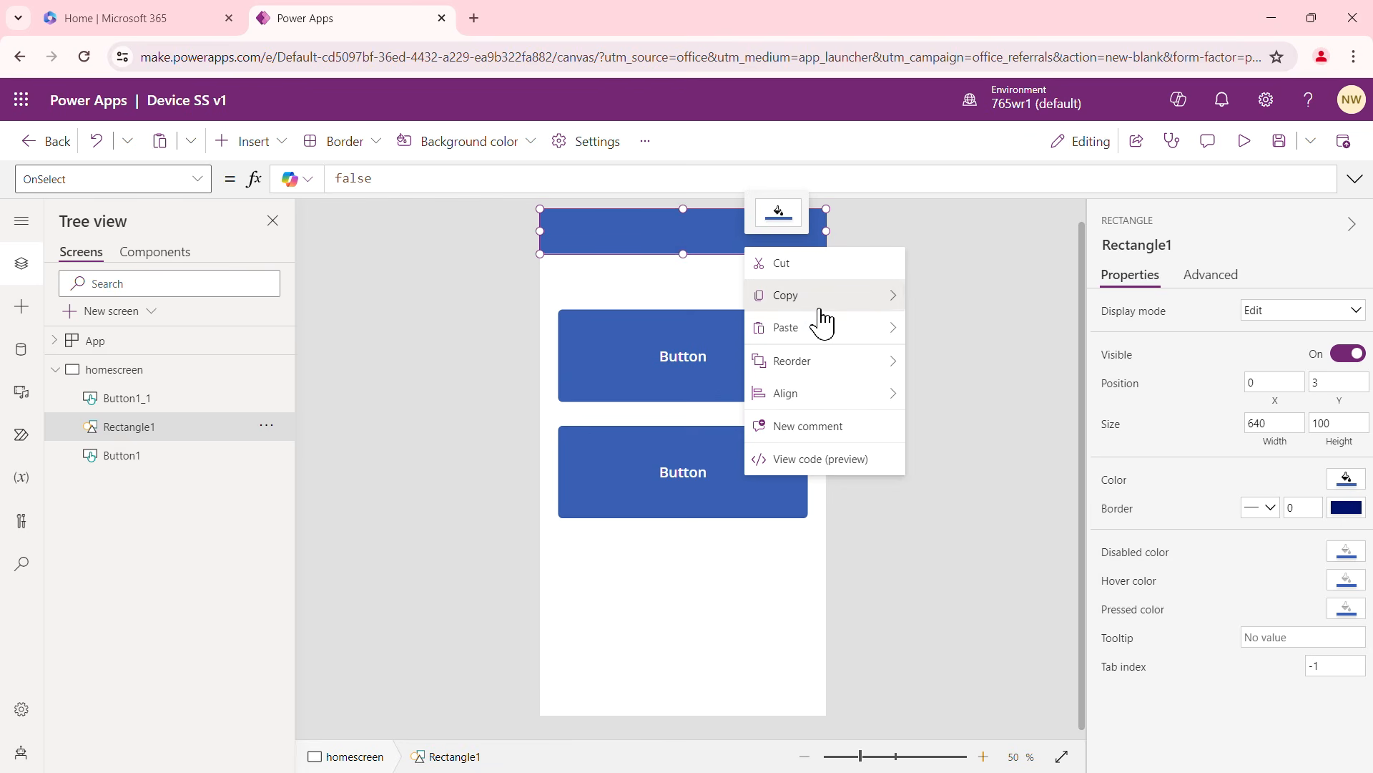
mouse_move(830, 328)
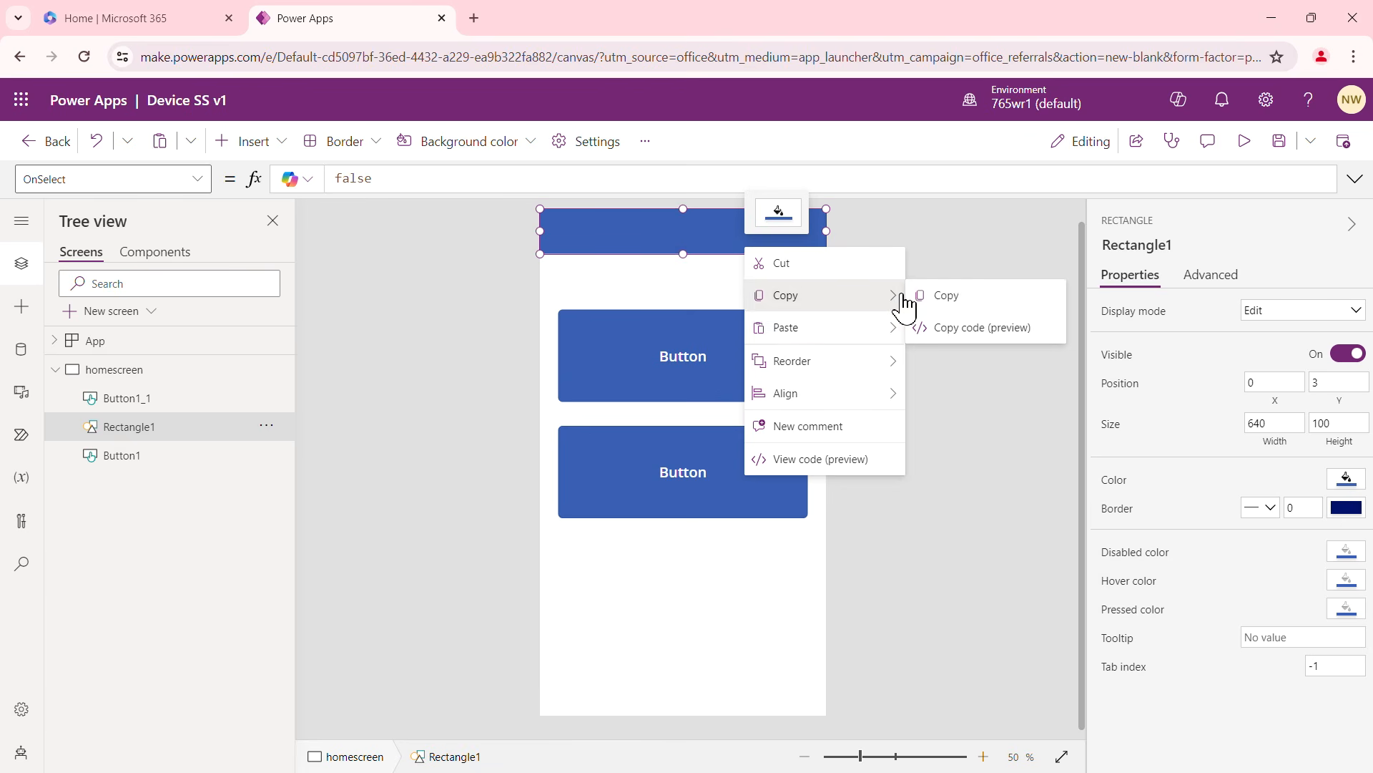
left_click(935, 306)
left_click(610, 619)
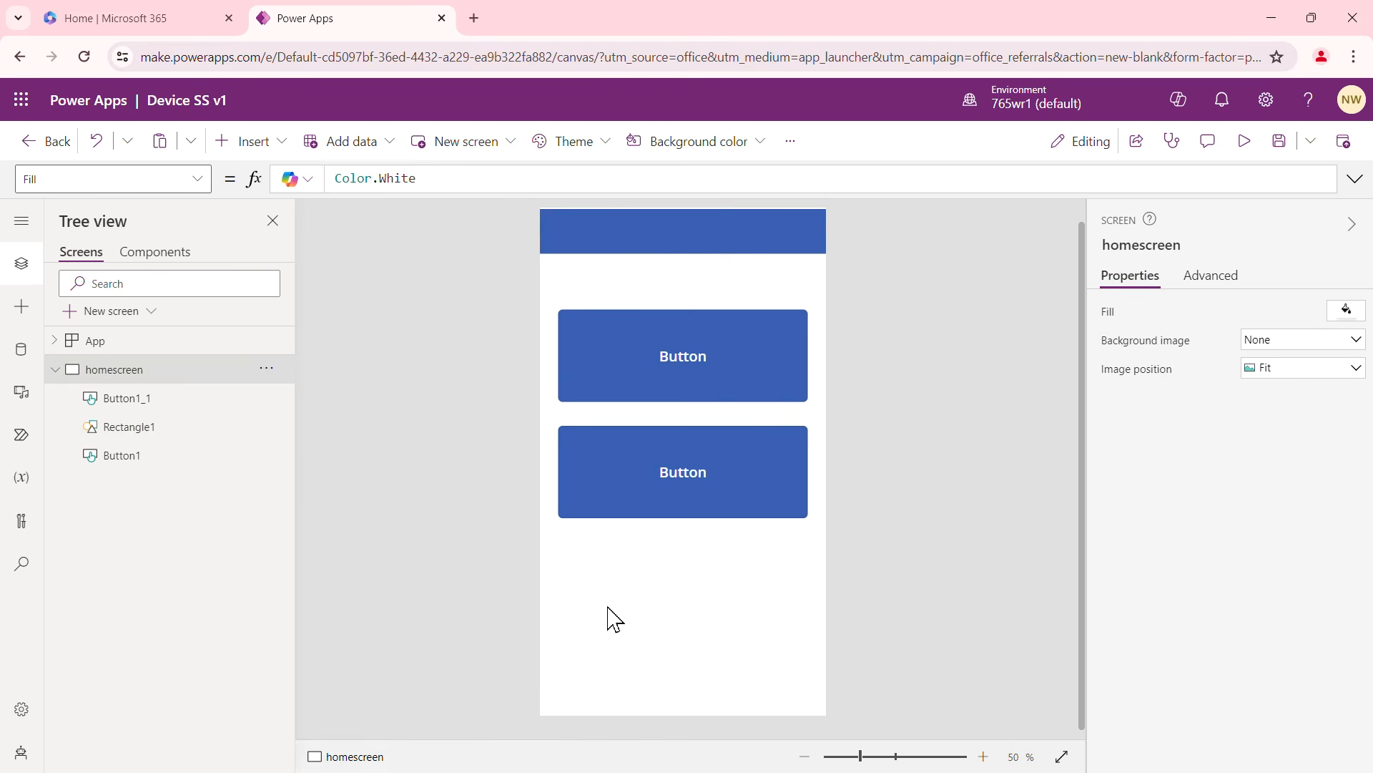
key("ctrl+v")
left_click_drag(717, 255, 683, 689)
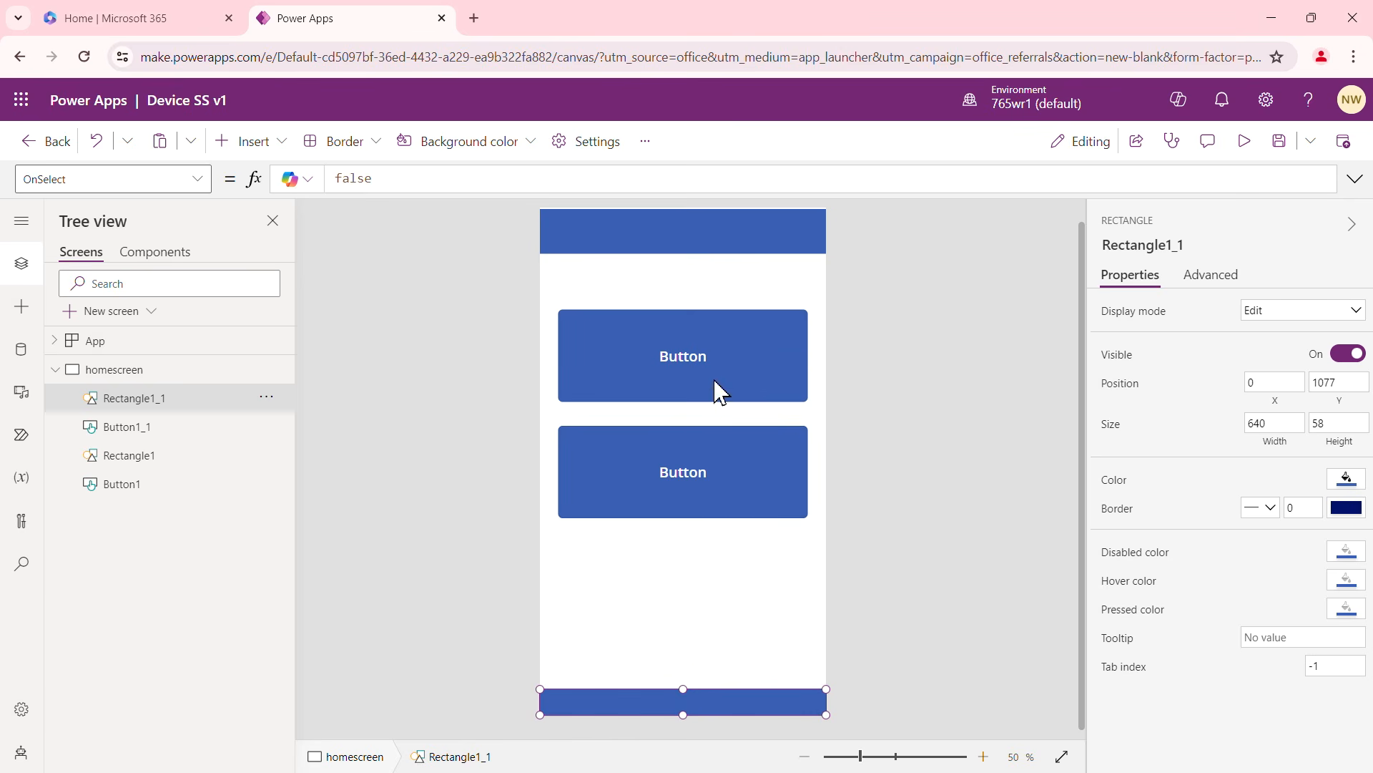
left_click(685, 226)
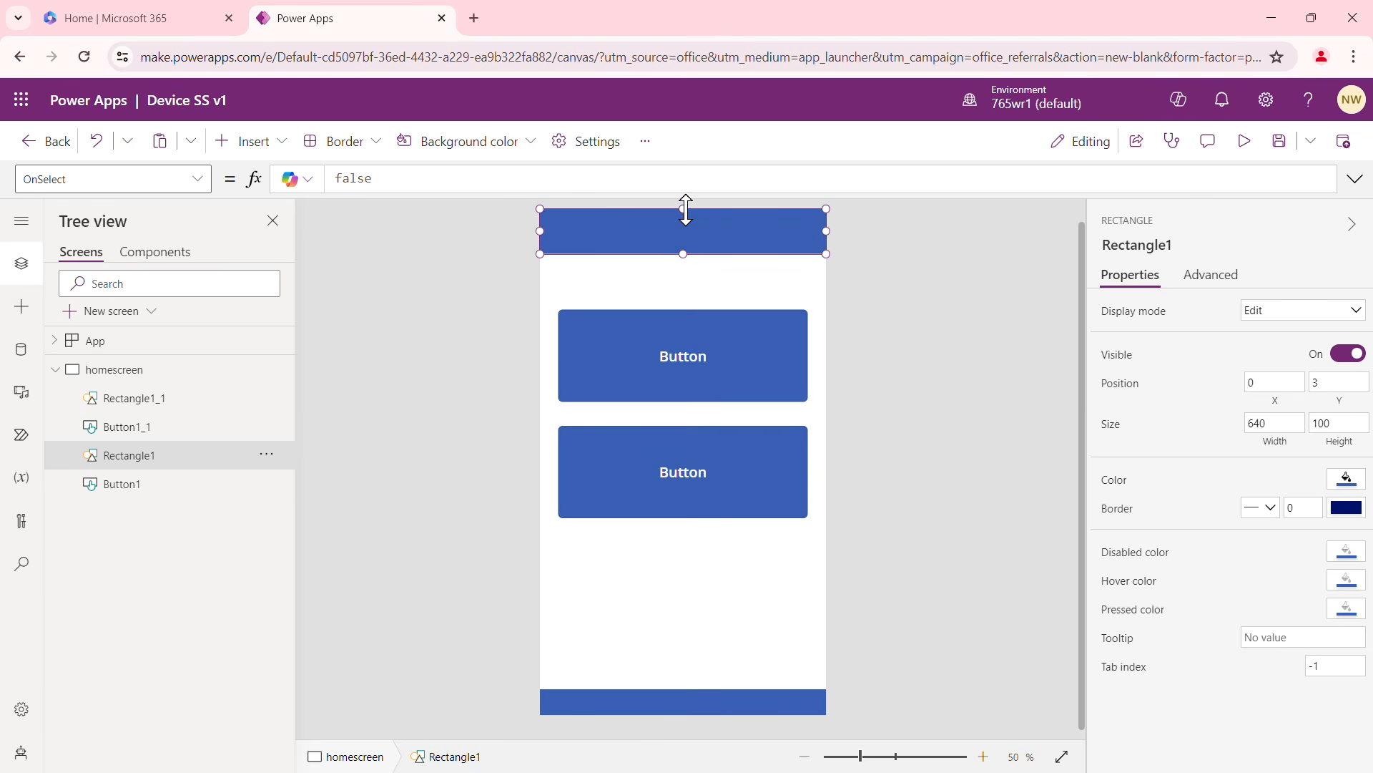
left_click(880, 383)
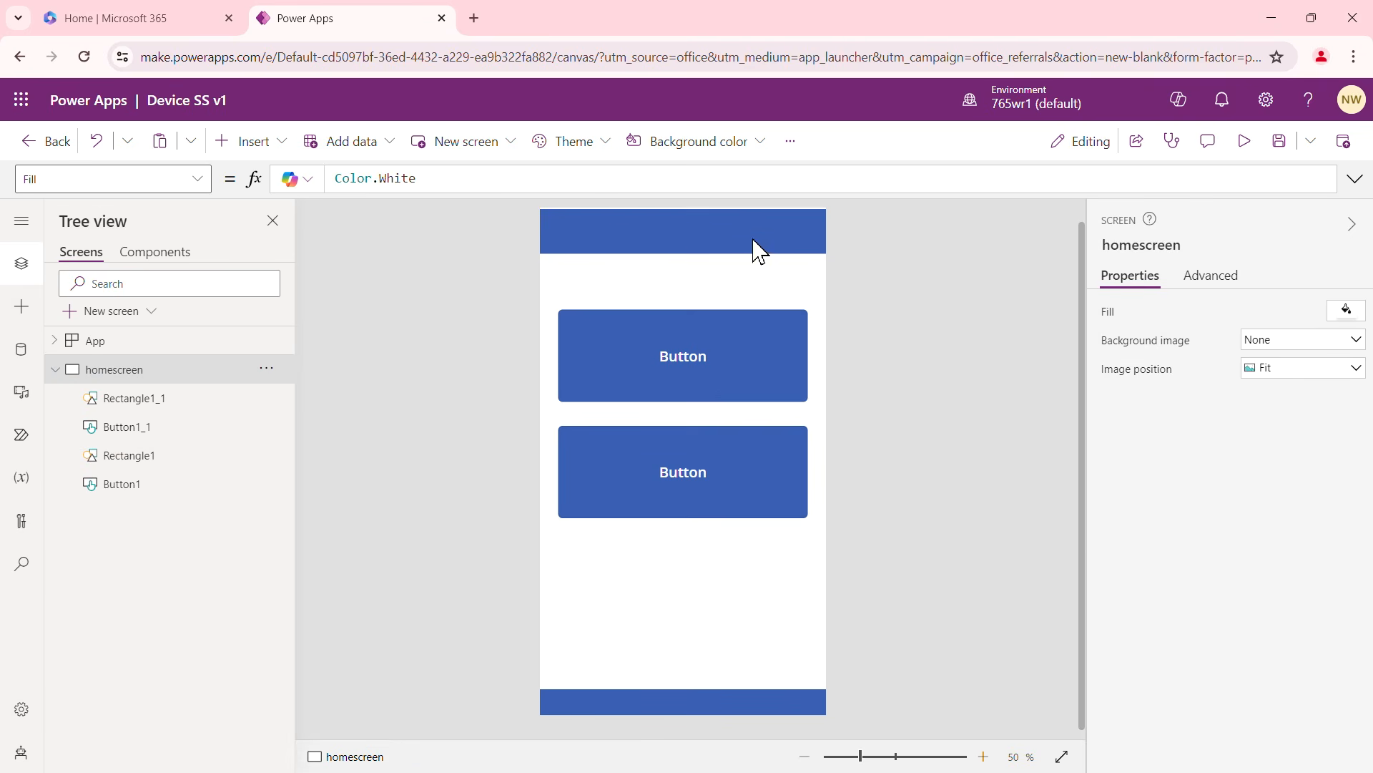
left_click(726, 229)
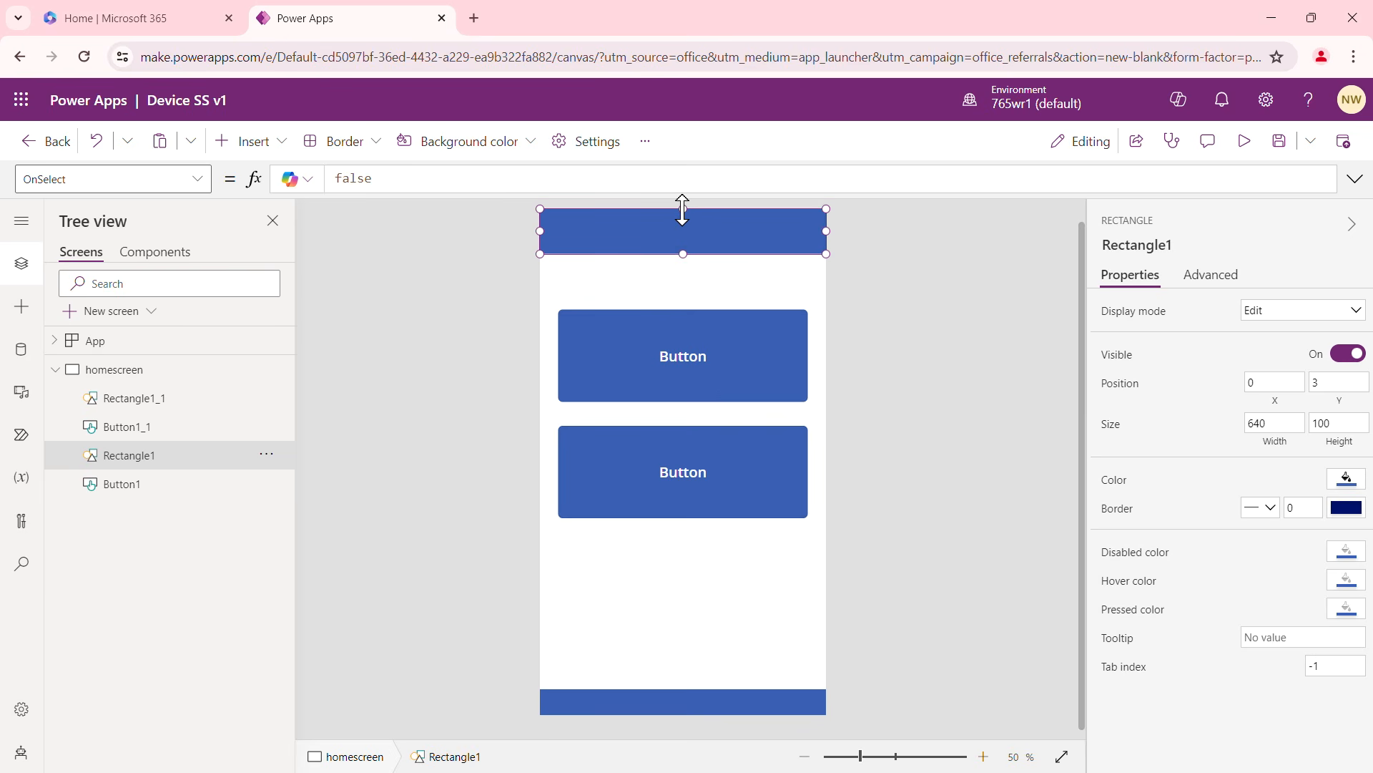
left_click(683, 209)
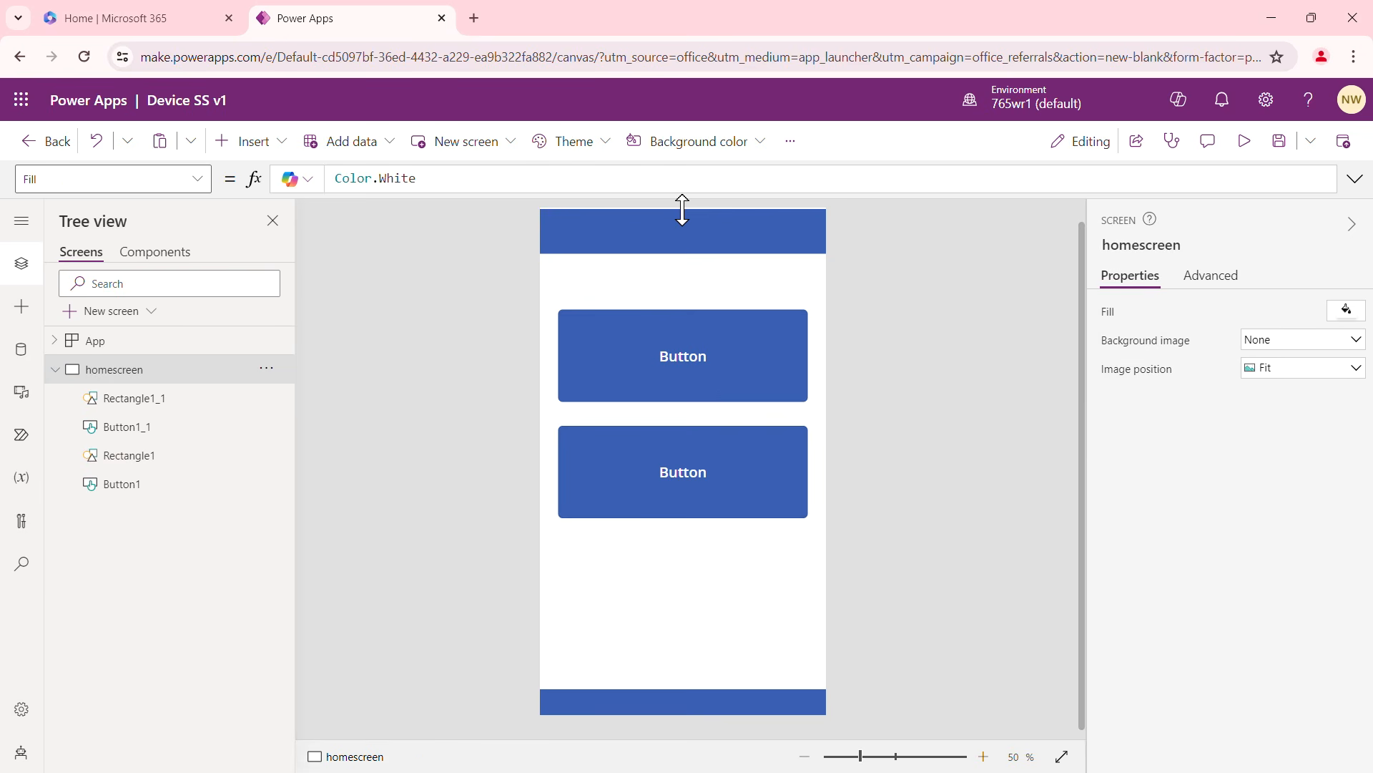
Insert a text label inside the header bar at about X 38, Y 18 and set its text to Device Self Service
left_click(280, 147)
left_click(281, 269)
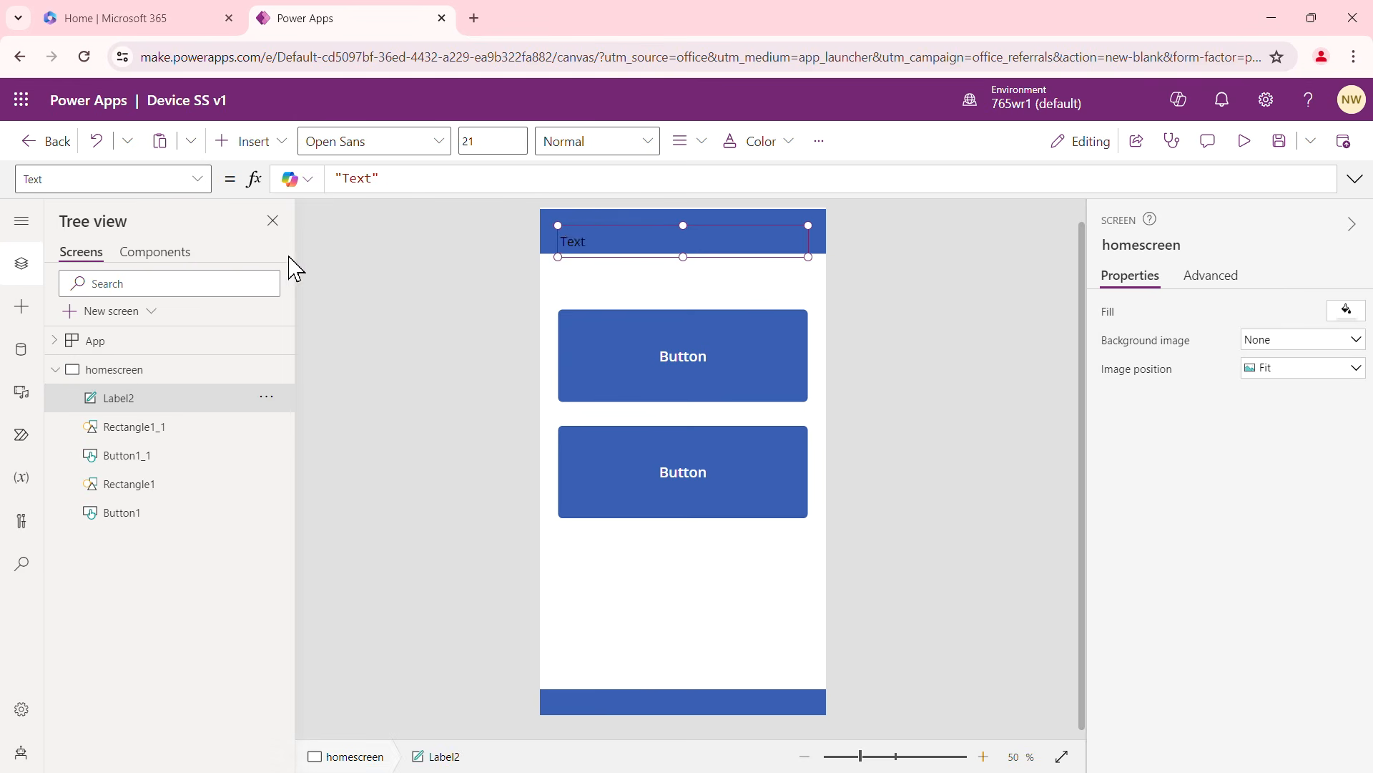
left_click_drag(703, 225, 698, 217)
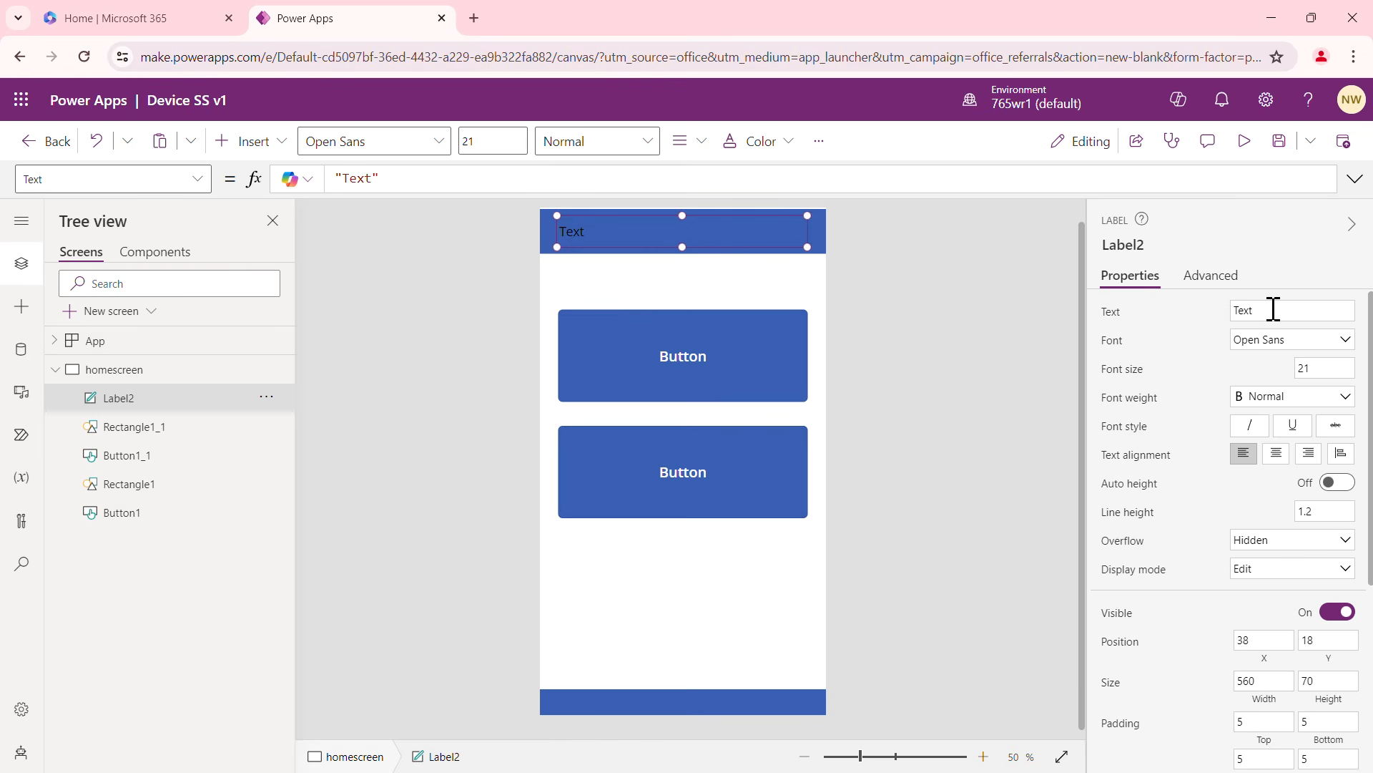
left_click_drag(1274, 309, 1222, 309)
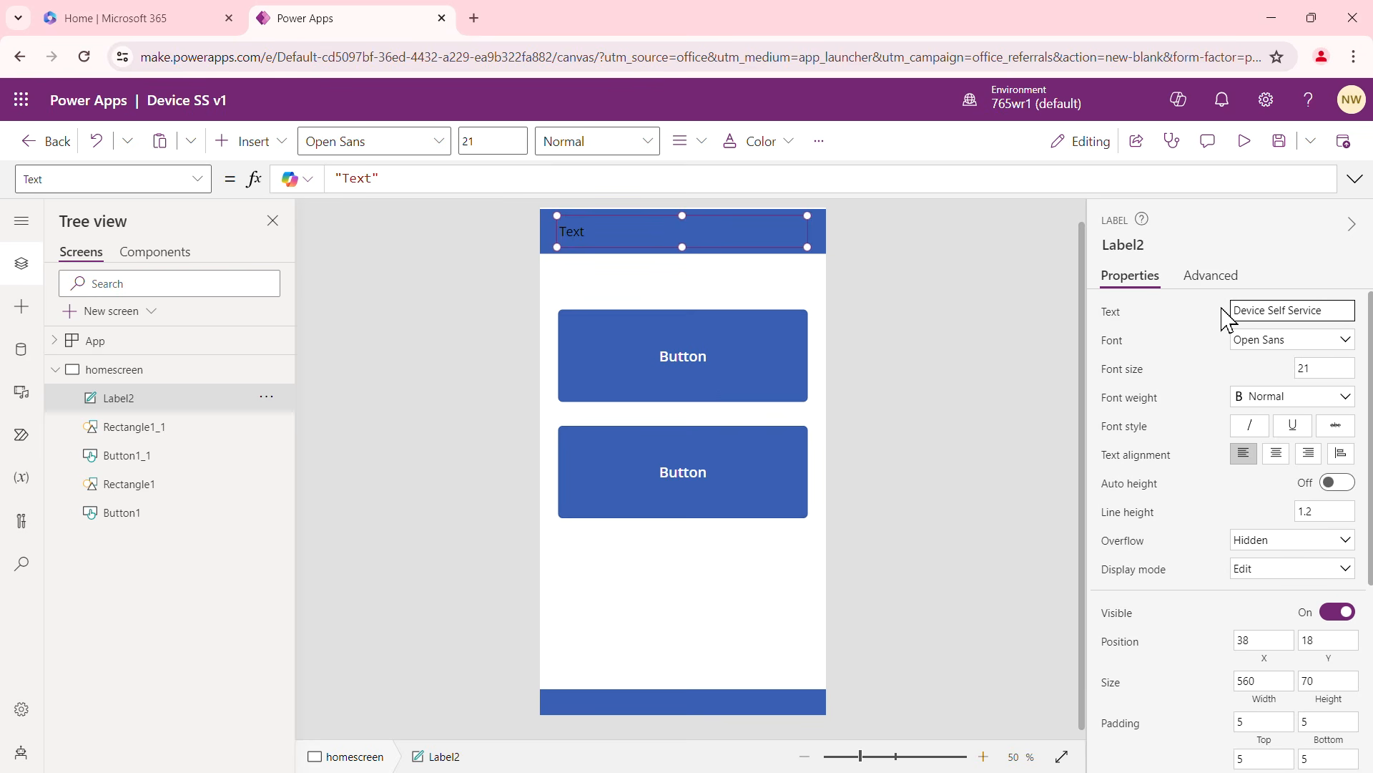
Format the header title as bold, font size 24, with white text
left_click(1339, 399)
left_click(1340, 398)
left_click(1290, 419)
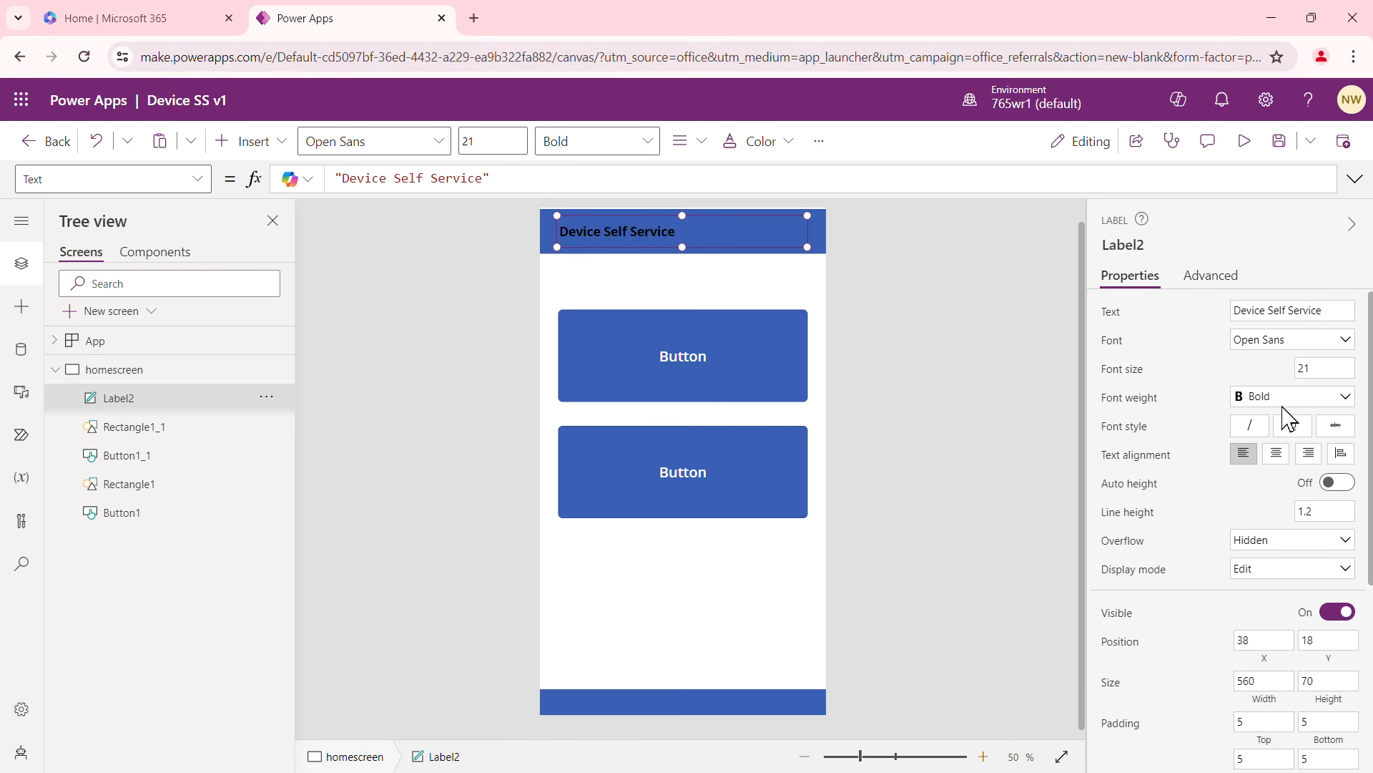
left_click(1323, 368)
scroll(1242, 562, "down", 2)
scroll(1243, 561, "down", 1)
left_click(1297, 548)
left_click(1296, 550)
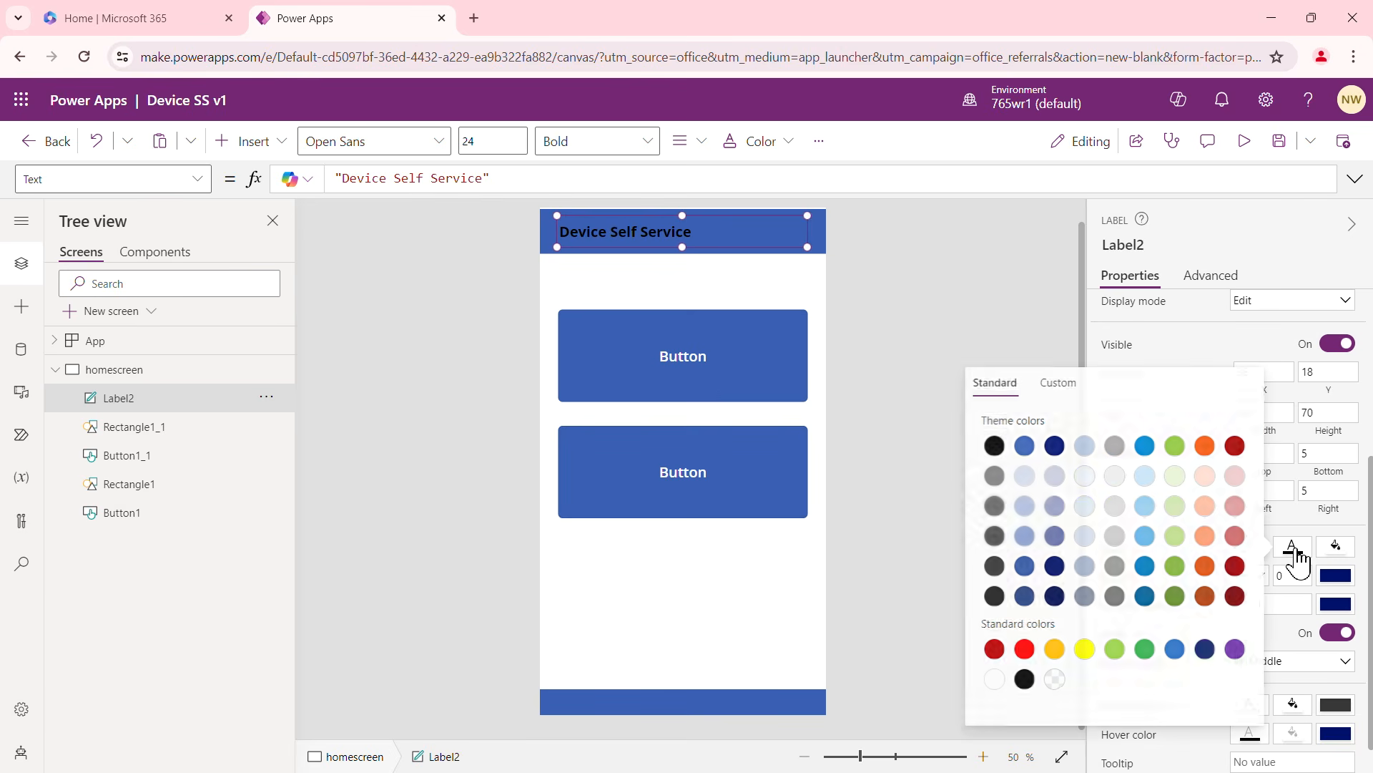
left_click(993, 680)
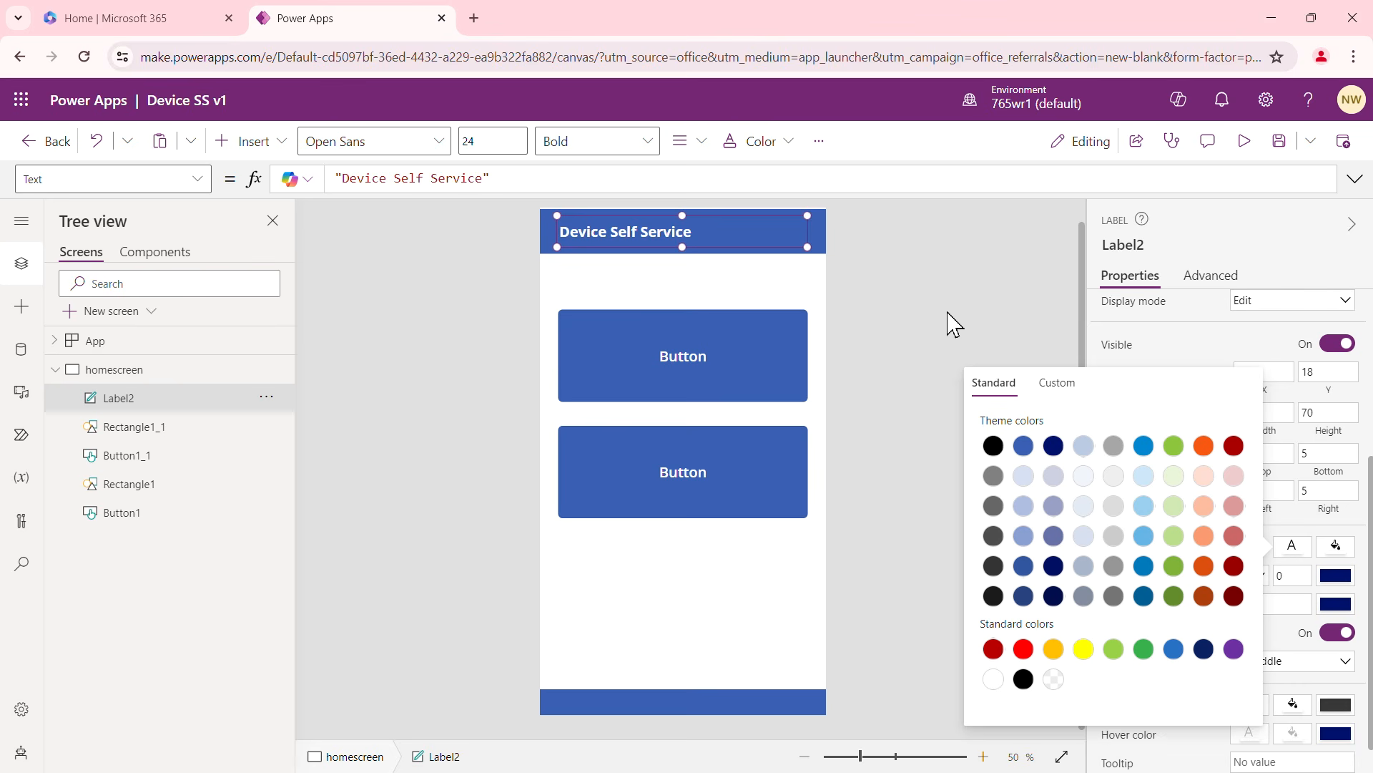
left_click(1141, 351)
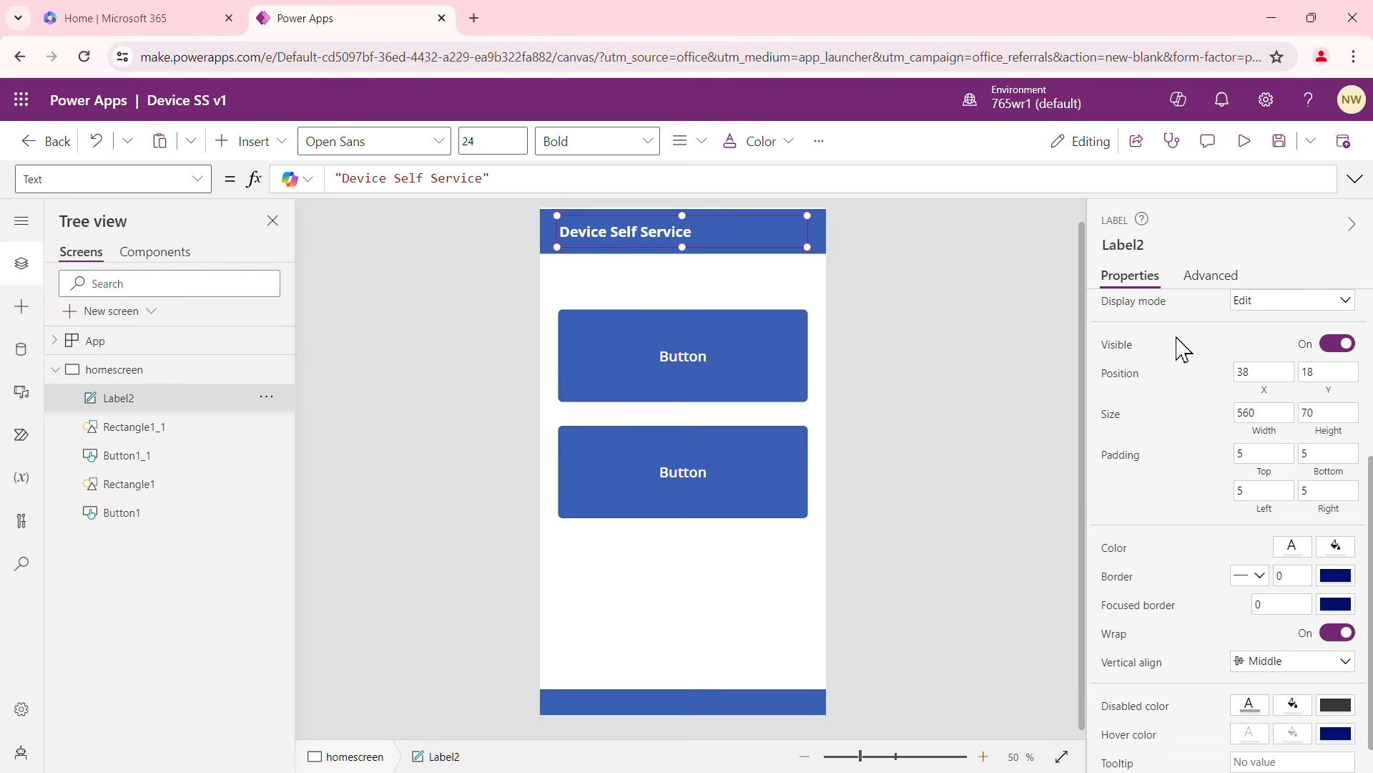
Centre the header title's text and set its font size to 28
scroll(1236, 496, "down", 1)
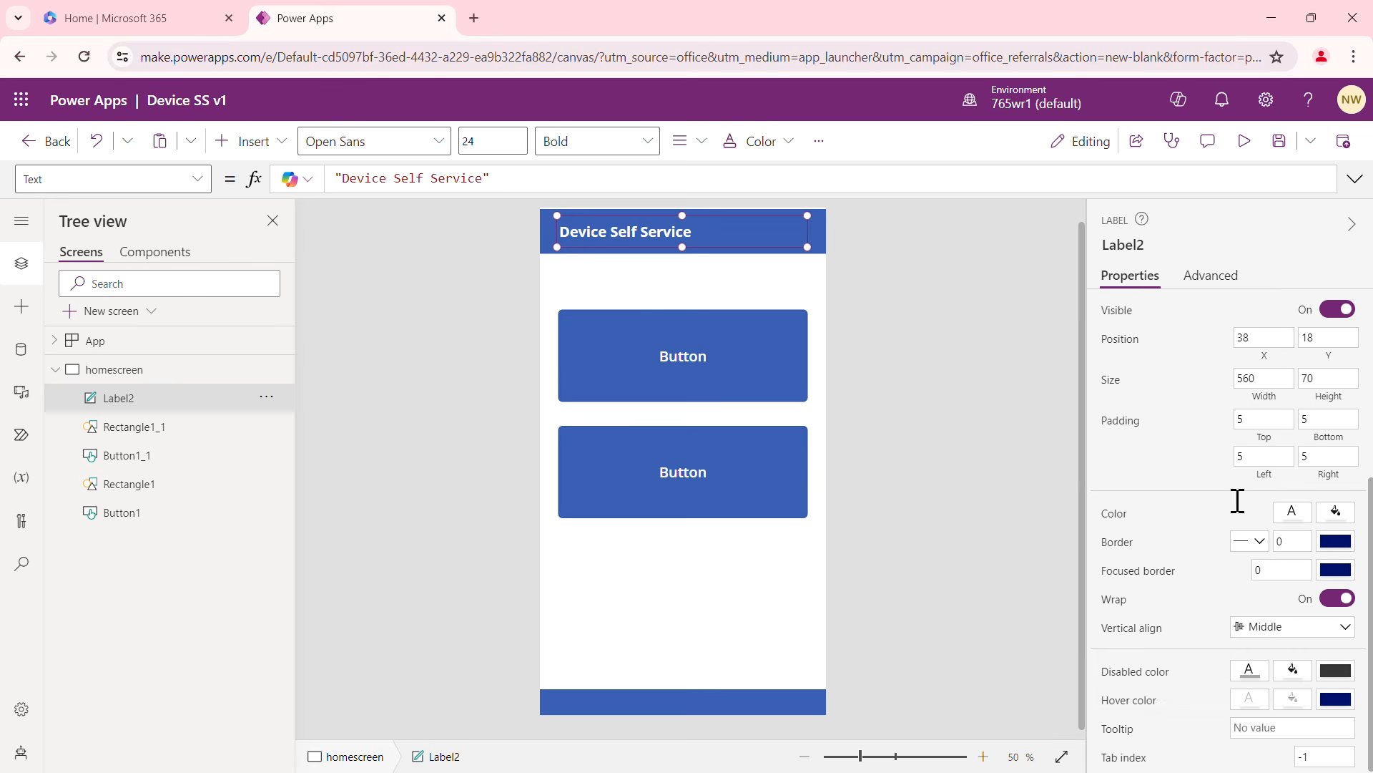
scroll(1243, 512, "up", 8)
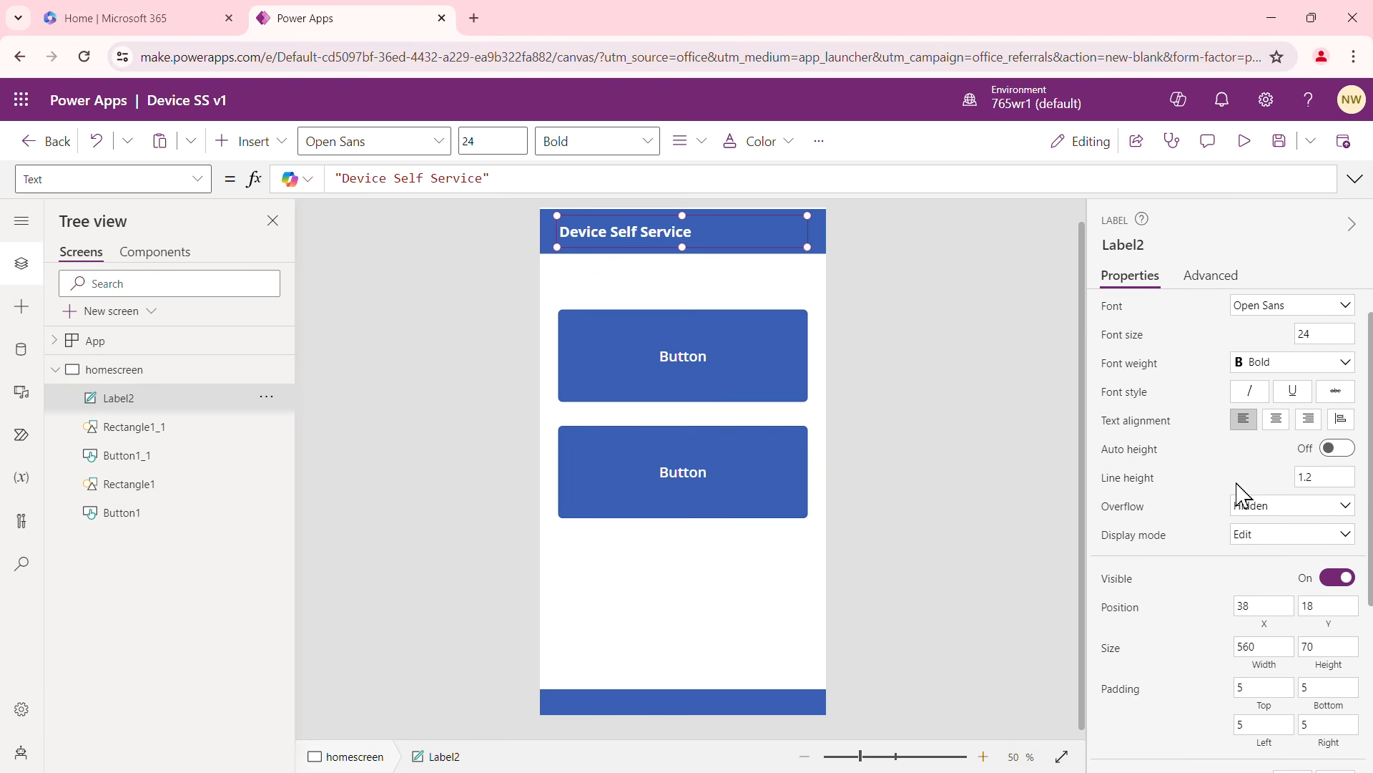
left_click(1279, 425)
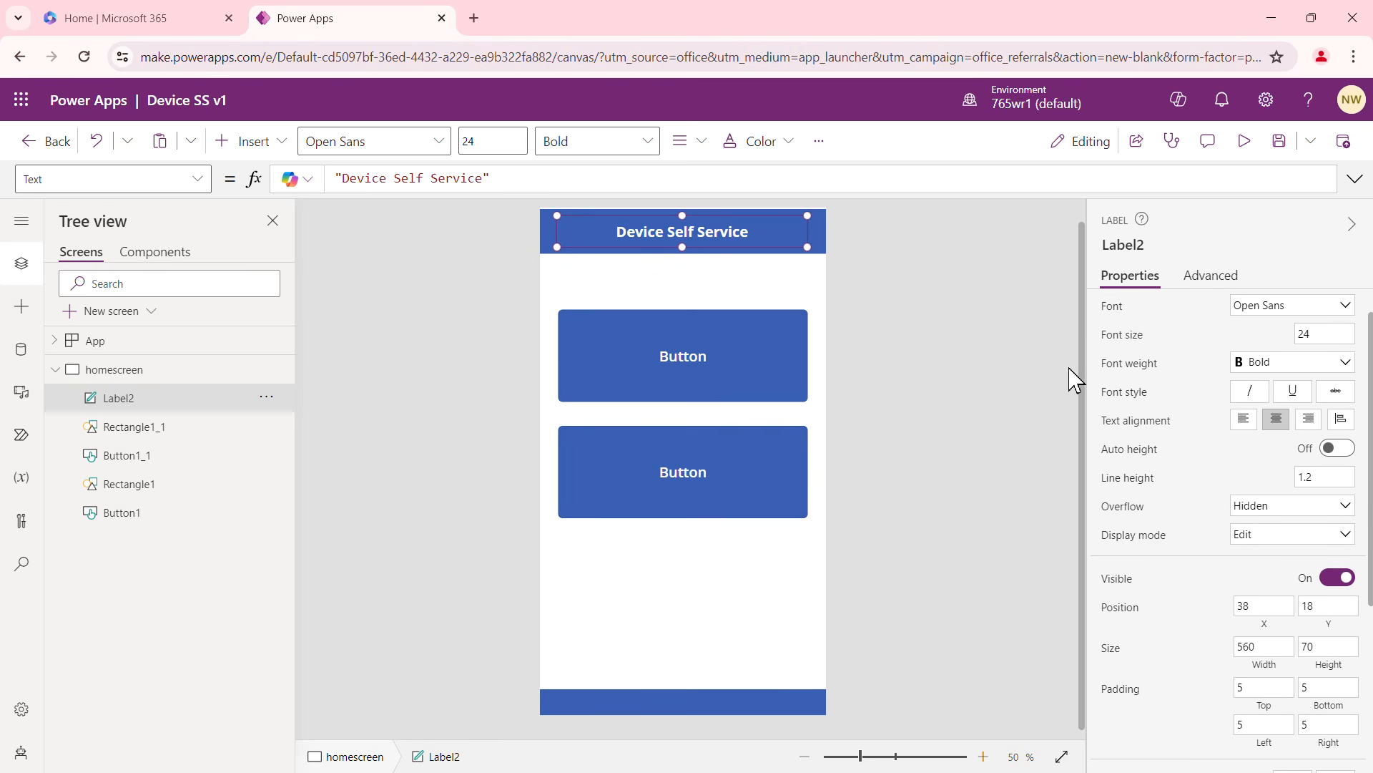
left_click_drag(1329, 335, 1289, 342)
left_click(1201, 384)
left_click(812, 297)
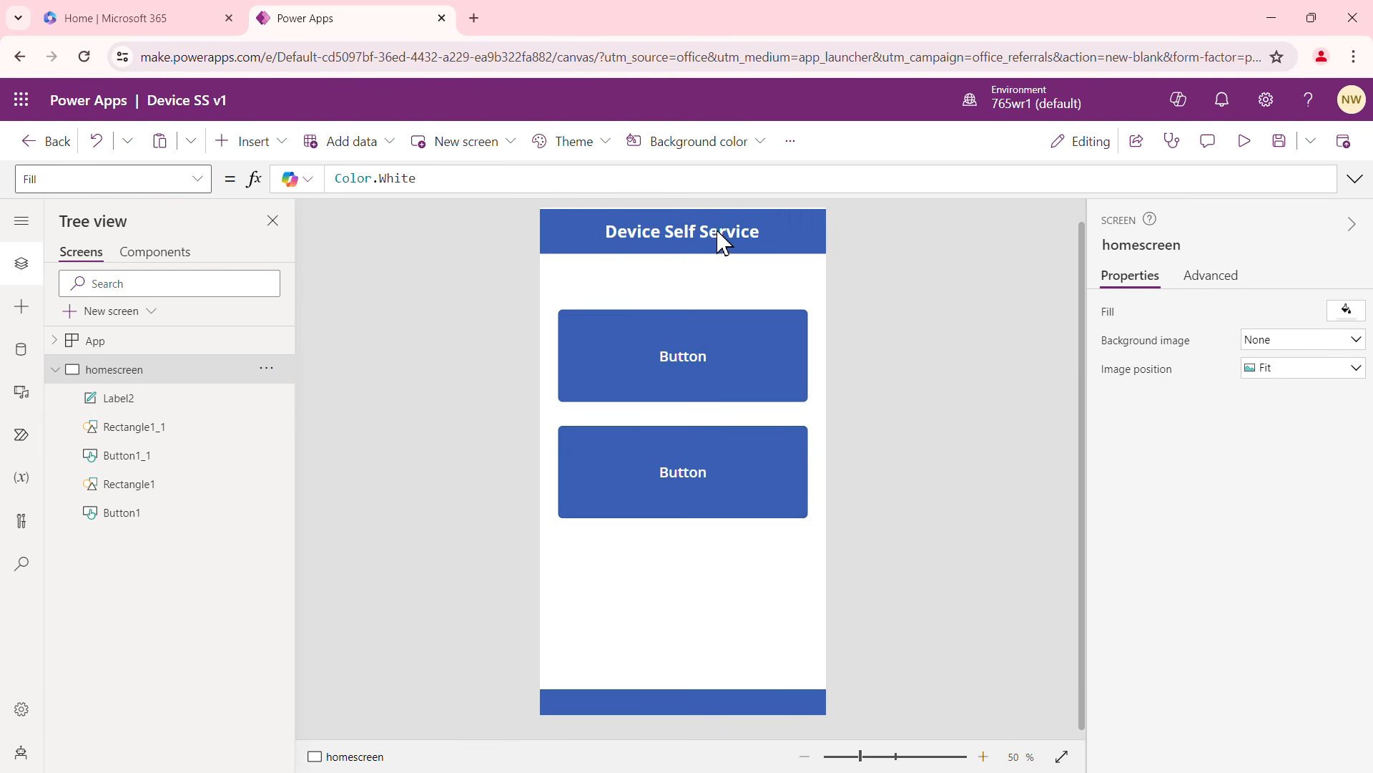
Nudge the header rectangle up to Y 0 so it sits flush with the screen's upper edge
left_click(686, 223)
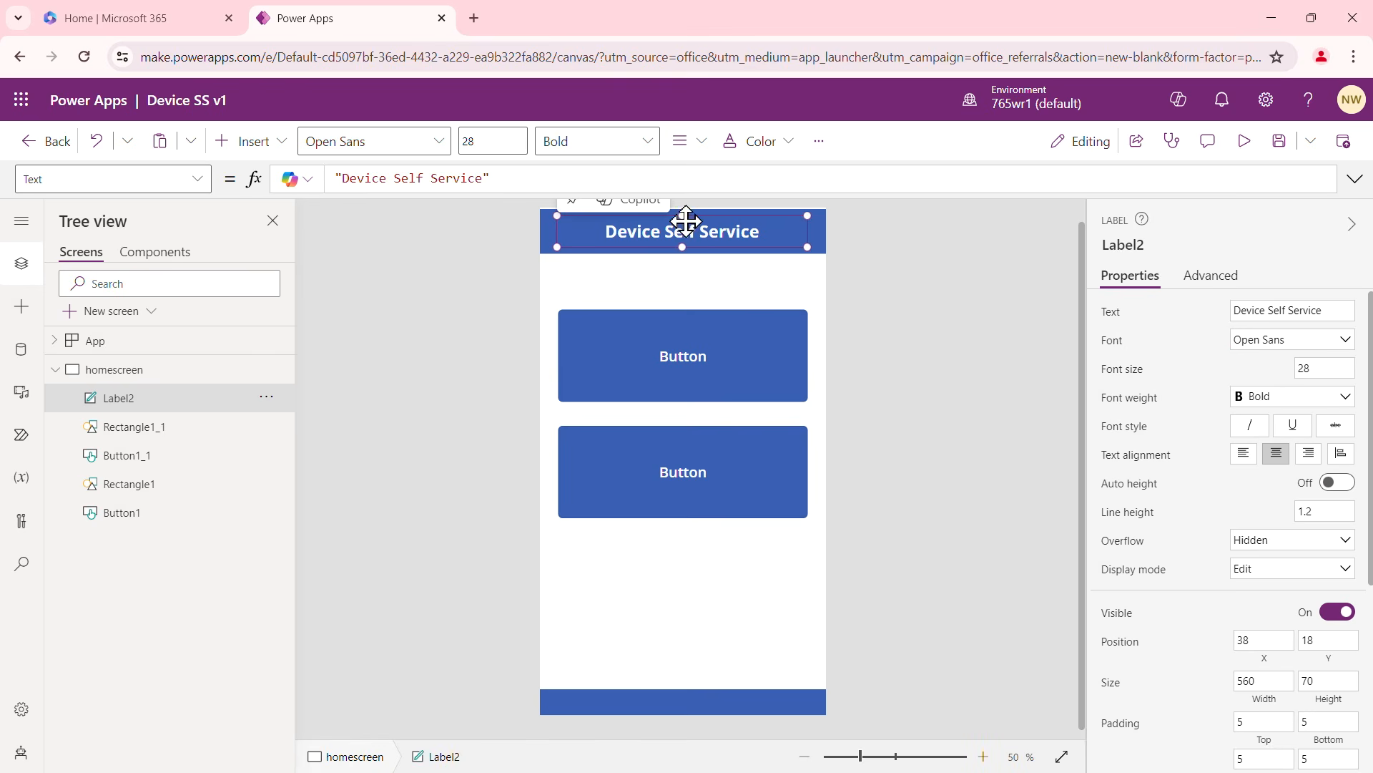
left_click(819, 231)
key("Up")
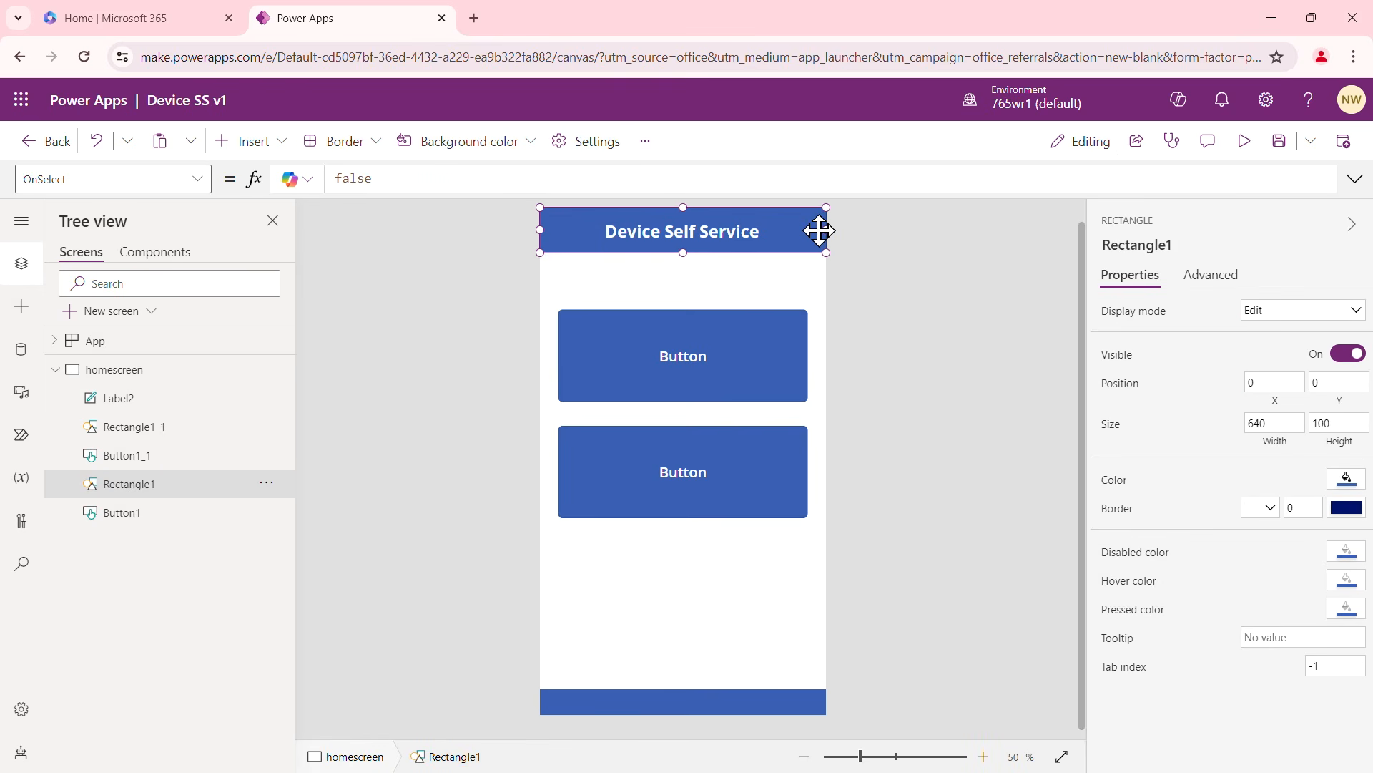
left_click(900, 298)
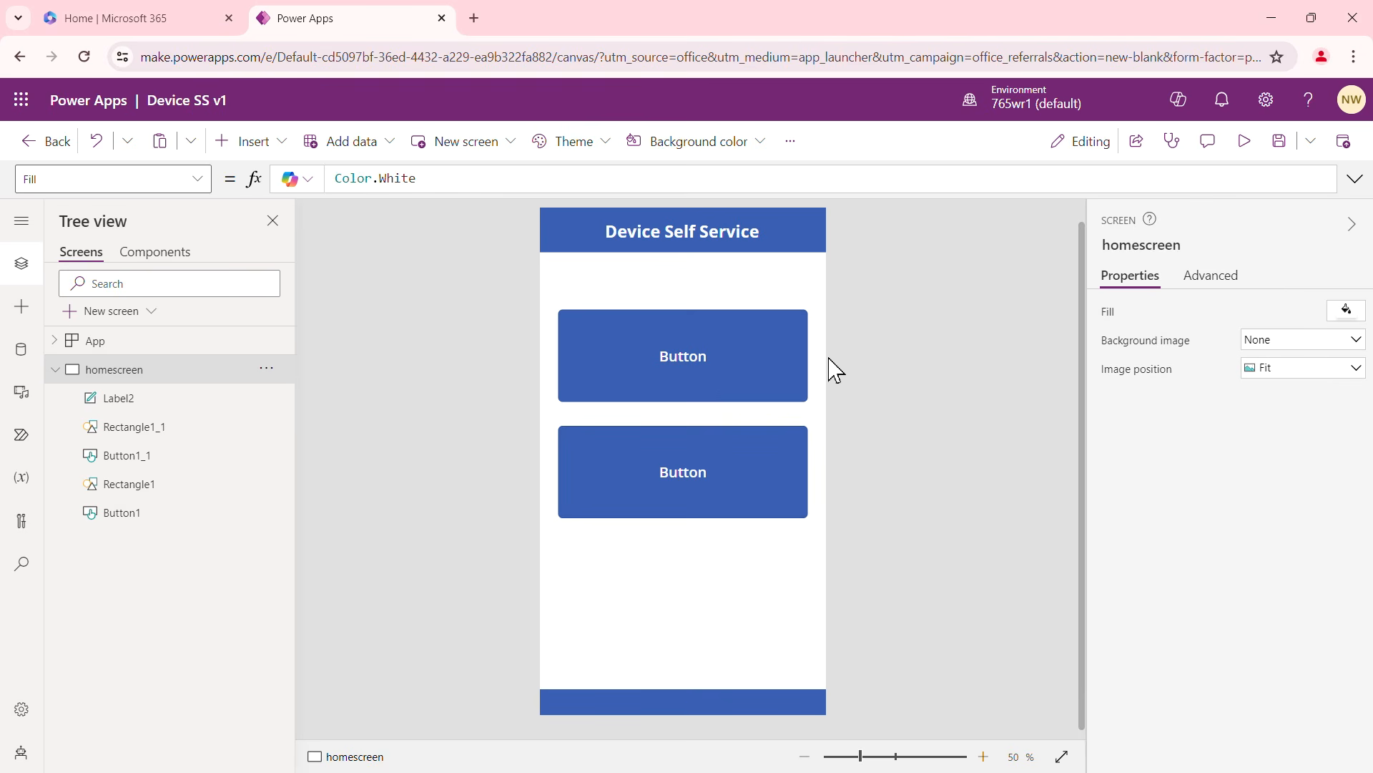
Insert another text label on homescreen and fit it over the footer bar at the screen's lower edge
left_click(687, 704)
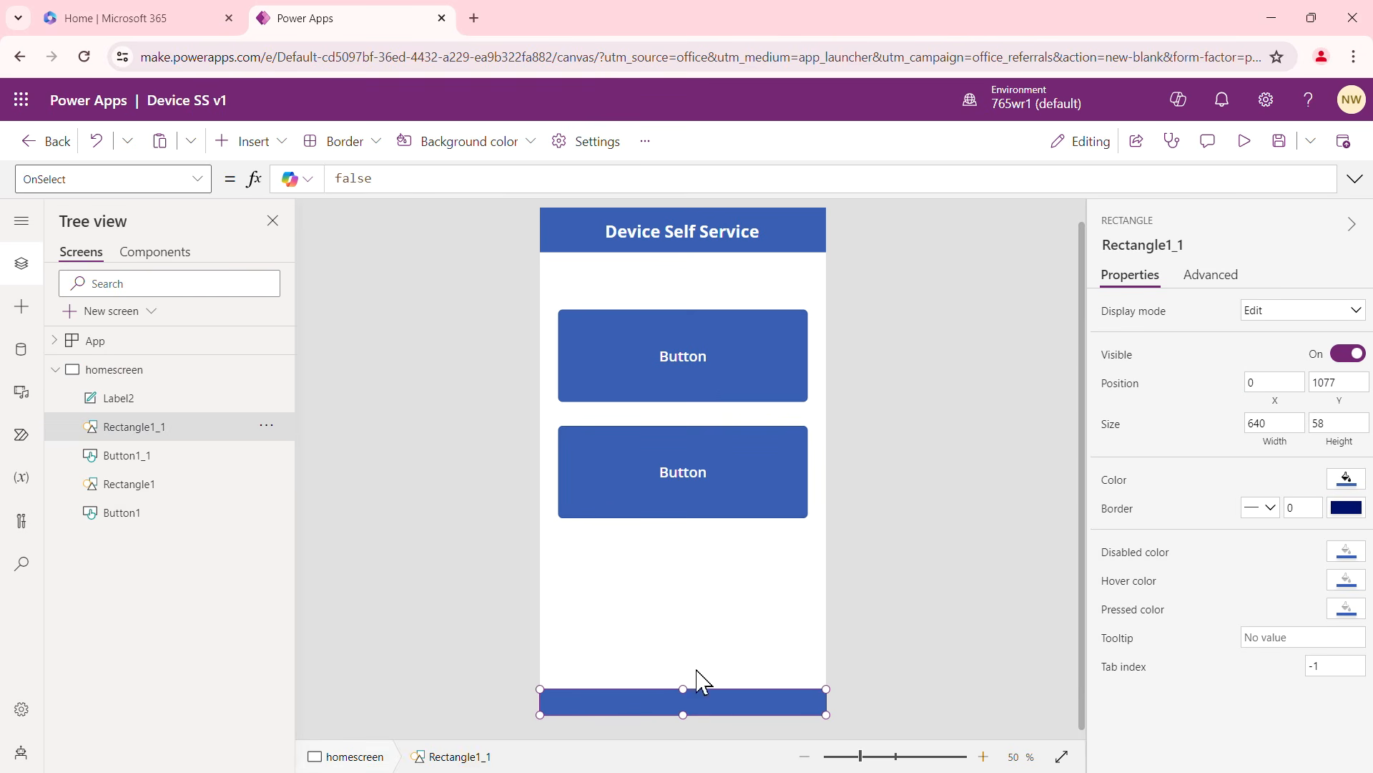
left_click(279, 147)
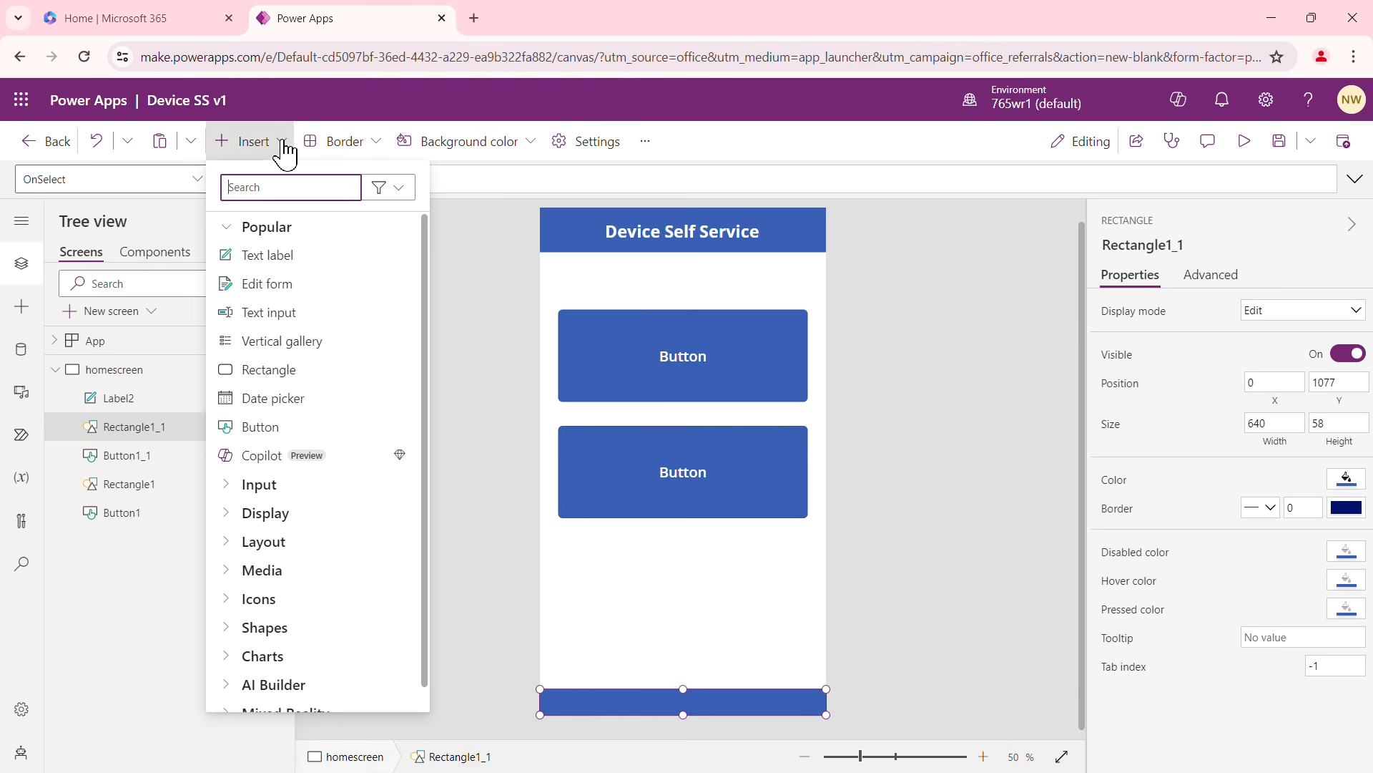
left_click(286, 263)
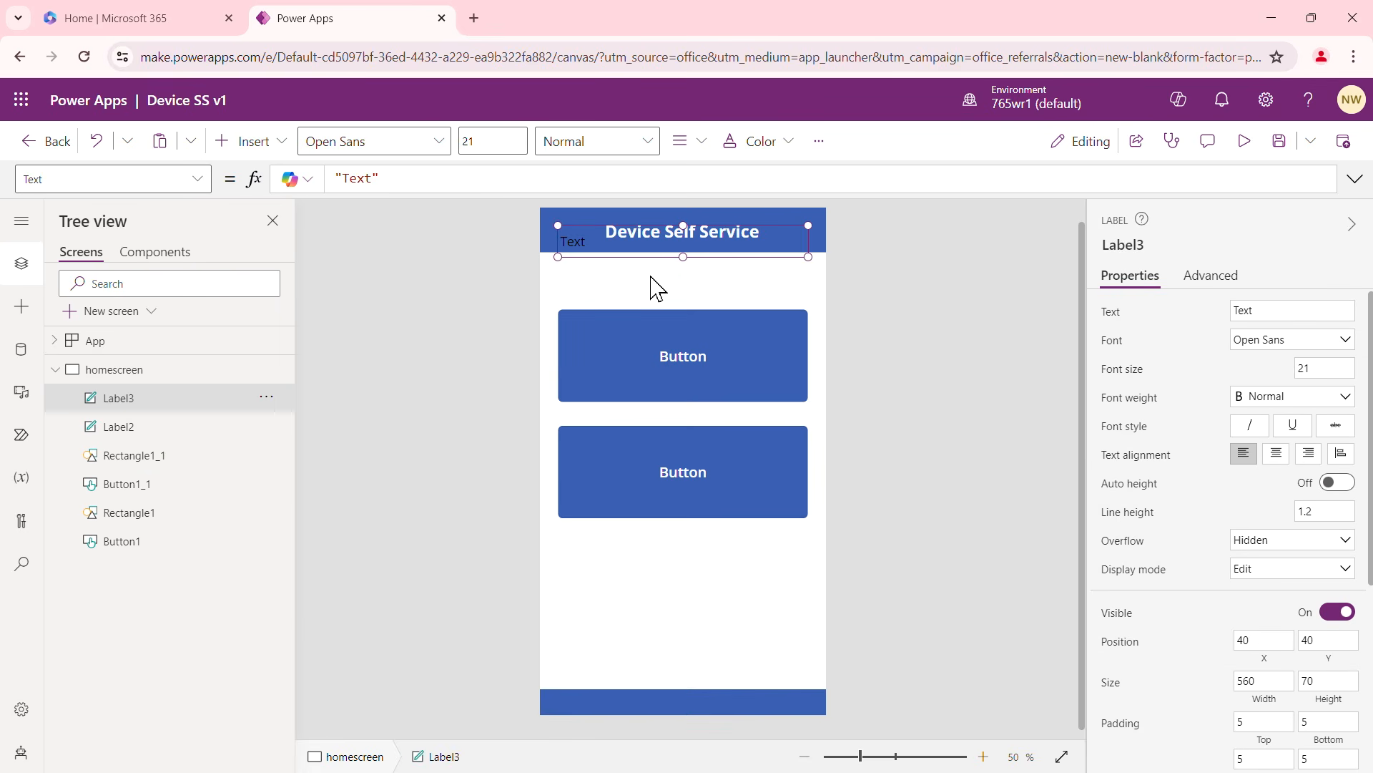
left_click_drag(651, 255, 643, 727)
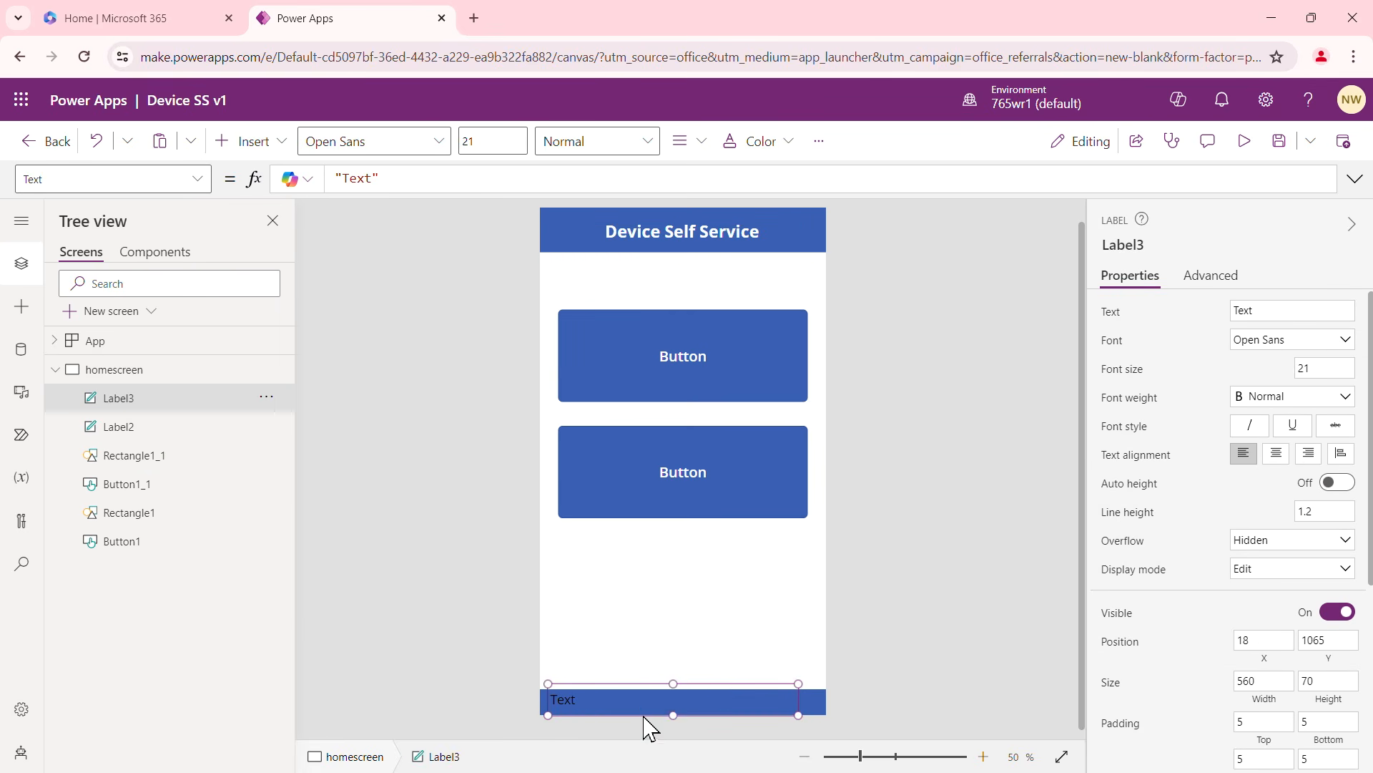
left_click_drag(673, 683, 749, 692)
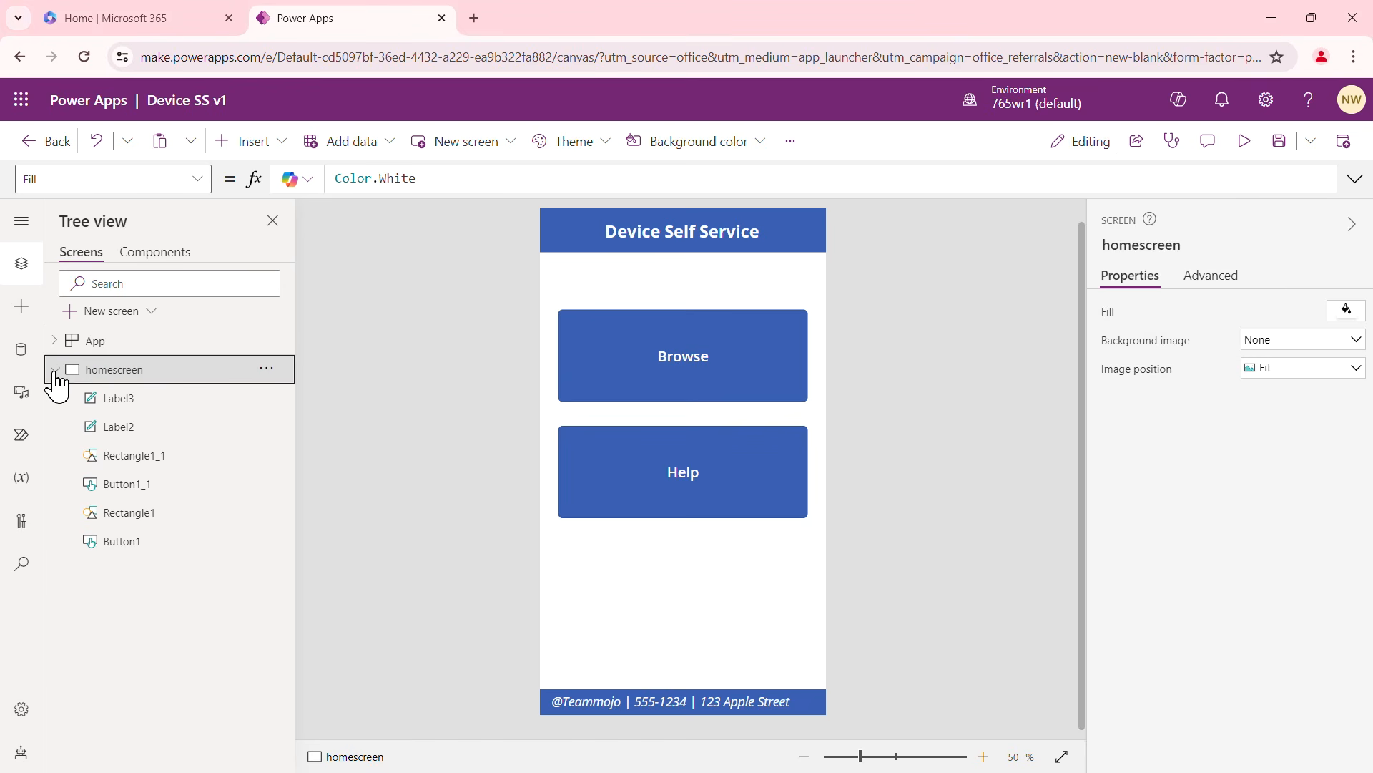
Collapse homescreen in the screen tree and add a new screen based on the Email template
left_click(52, 370)
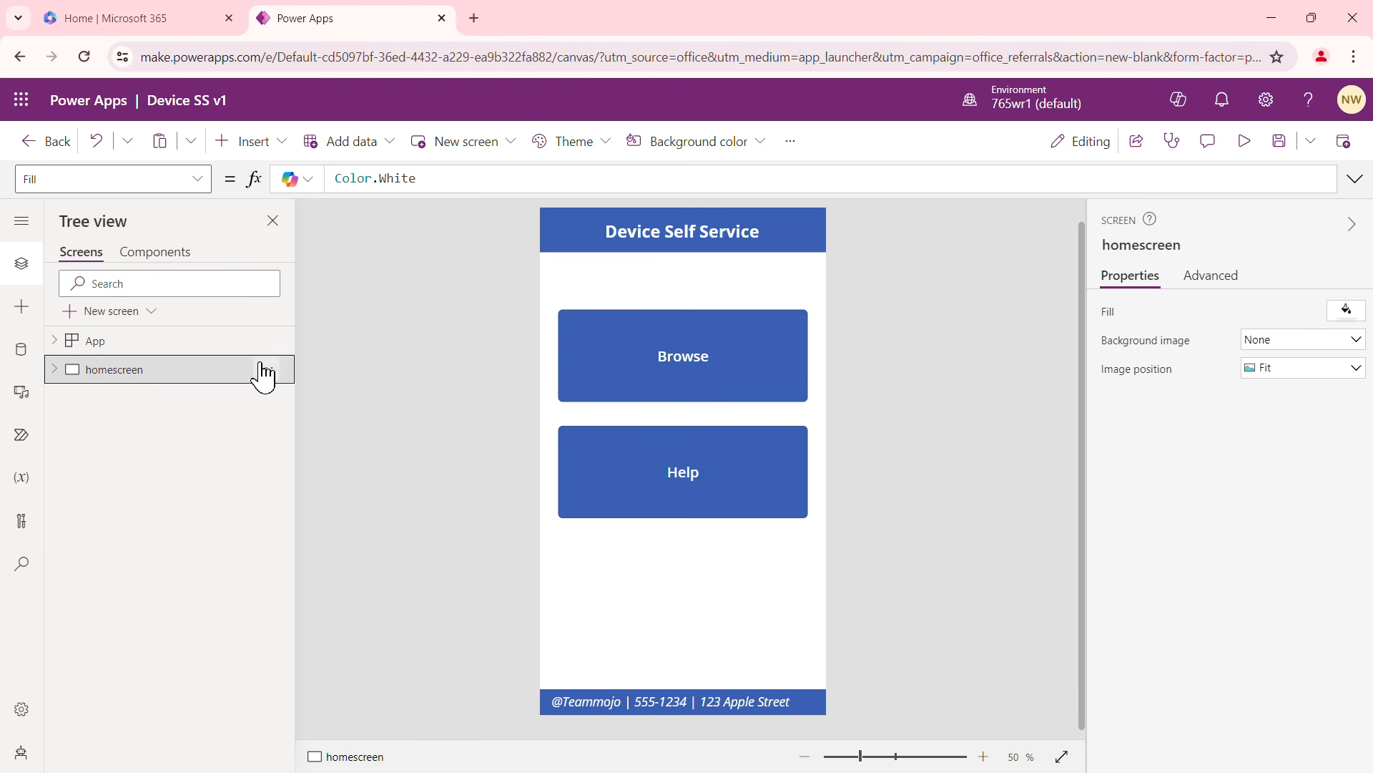
left_click(151, 312)
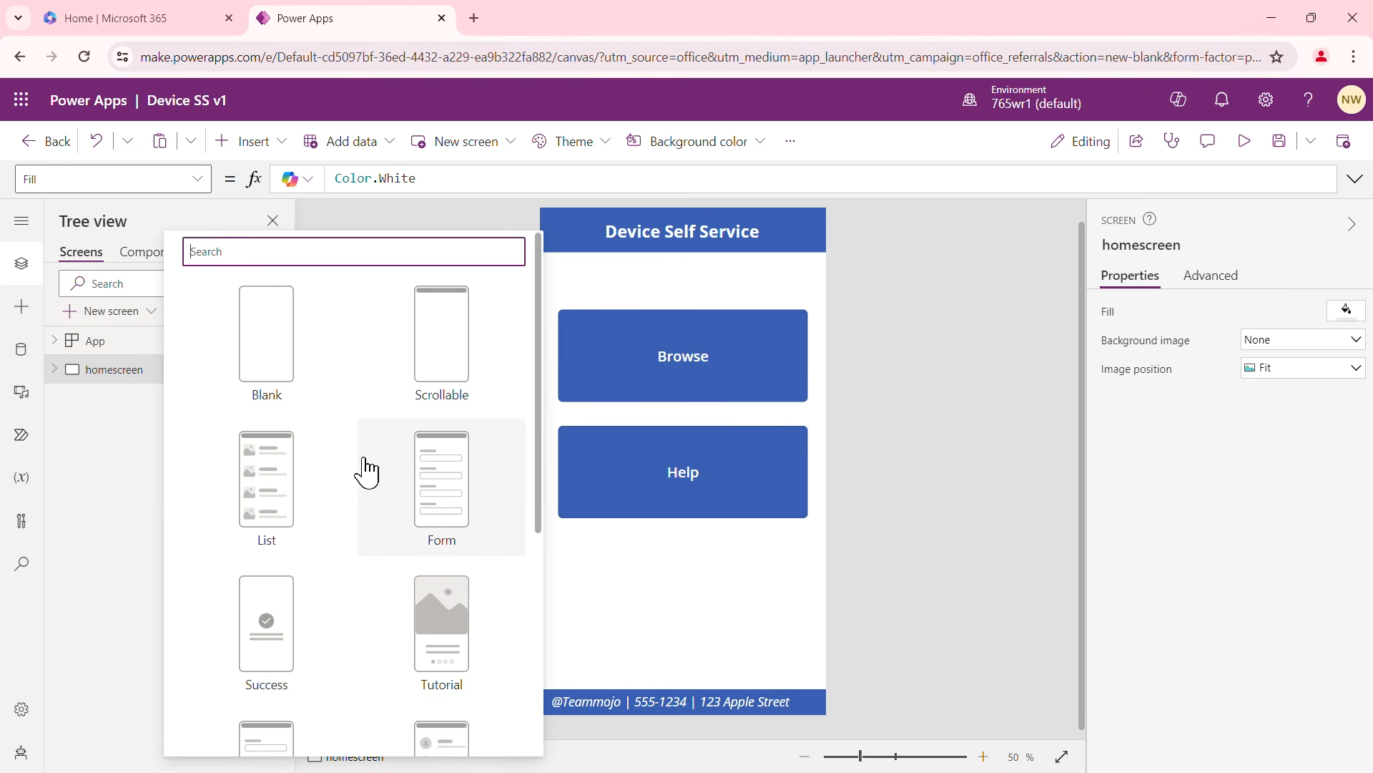
scroll(351, 473, "down", 2)
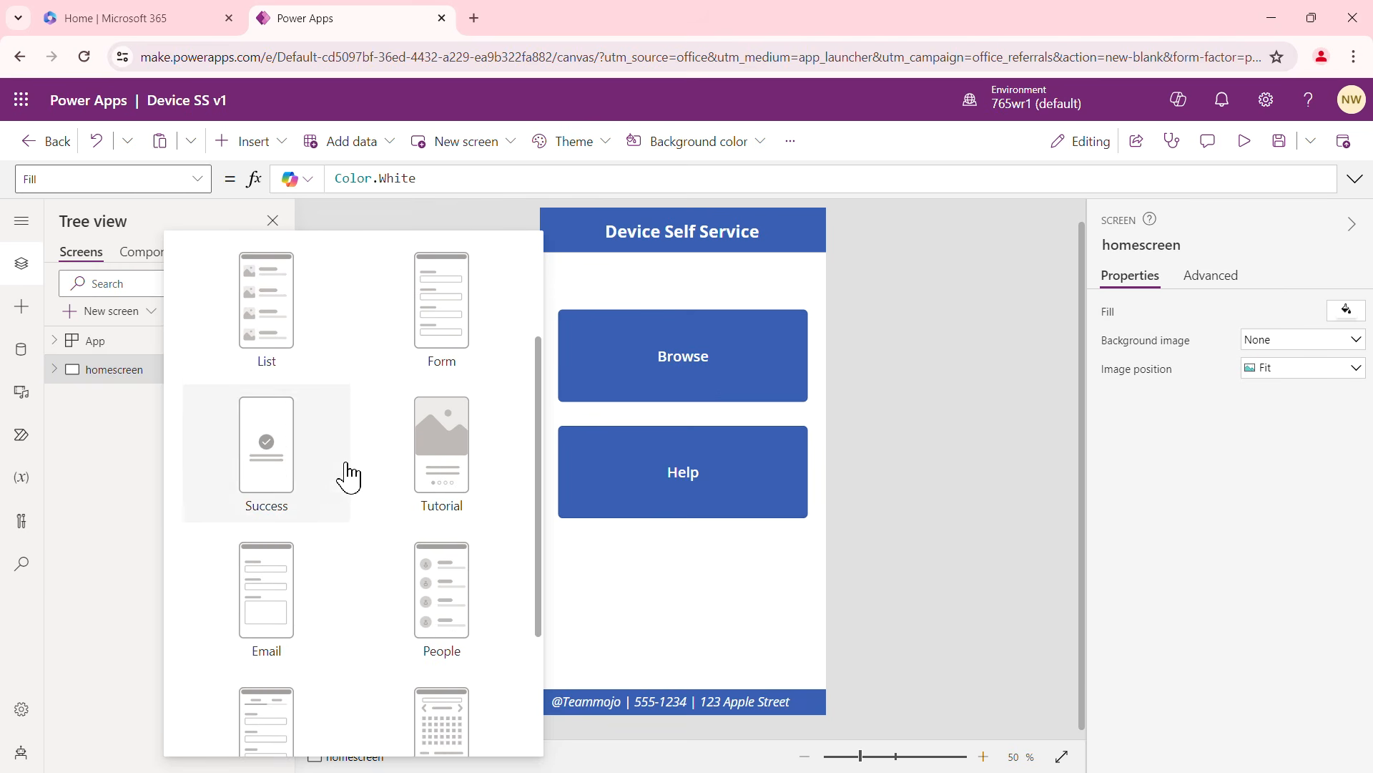
left_click(278, 593)
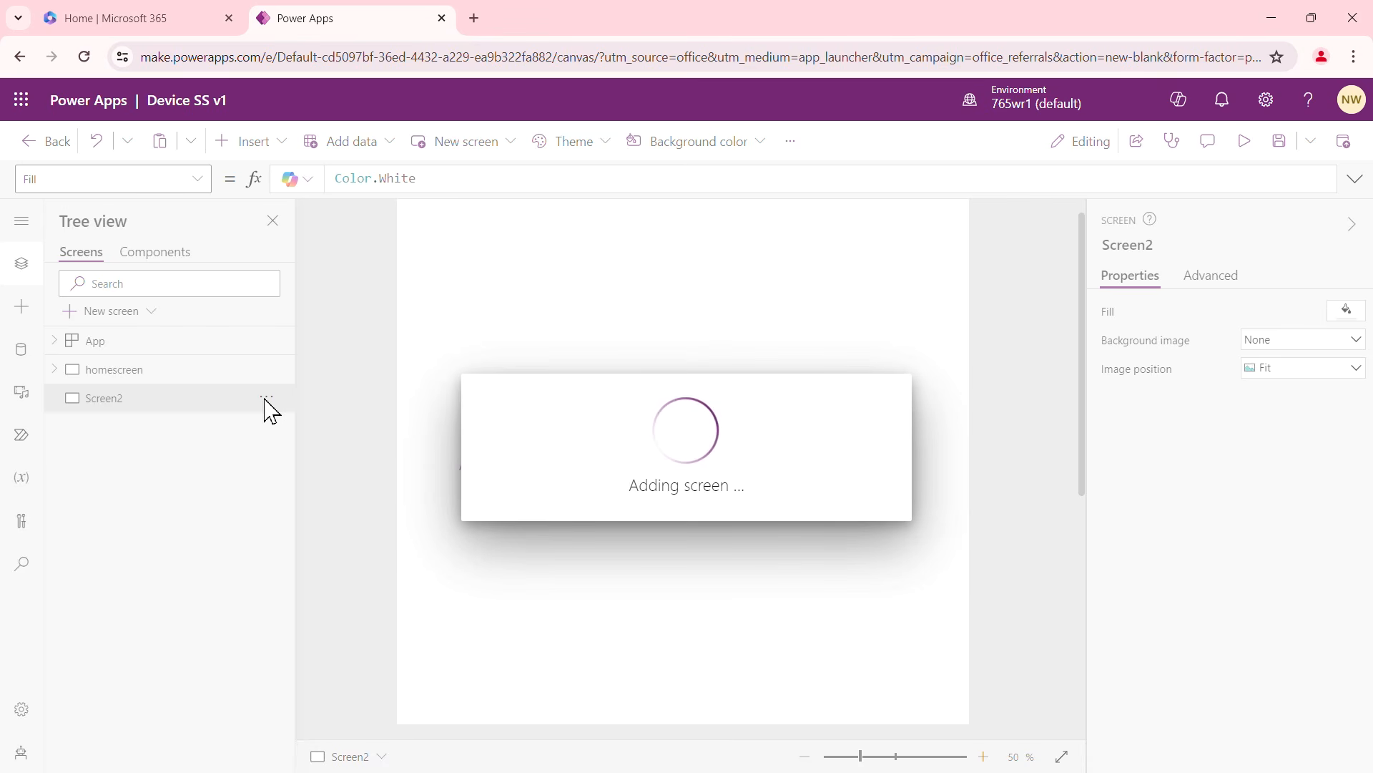
Rename the new email screen helpscreen and collapse it in the screen tree
left_click(257, 401)
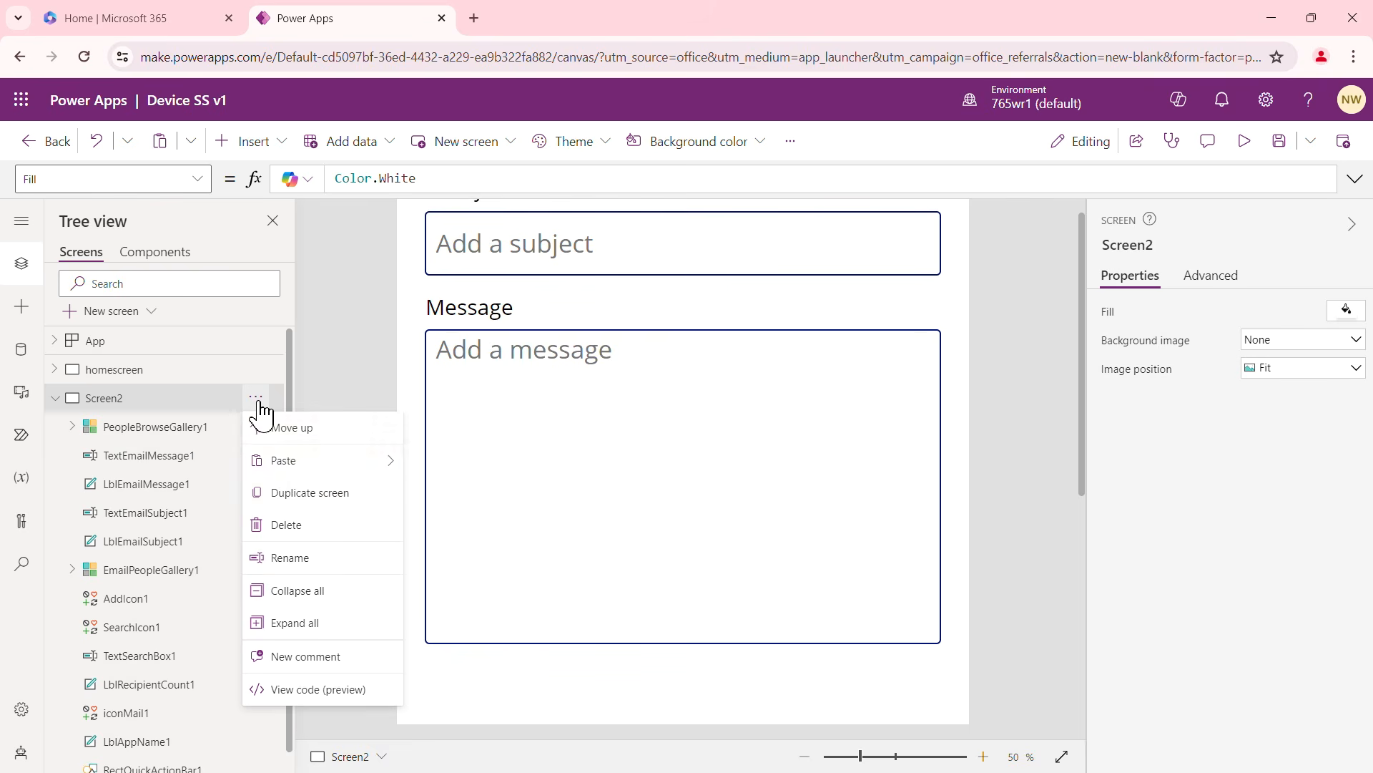
left_click(291, 558)
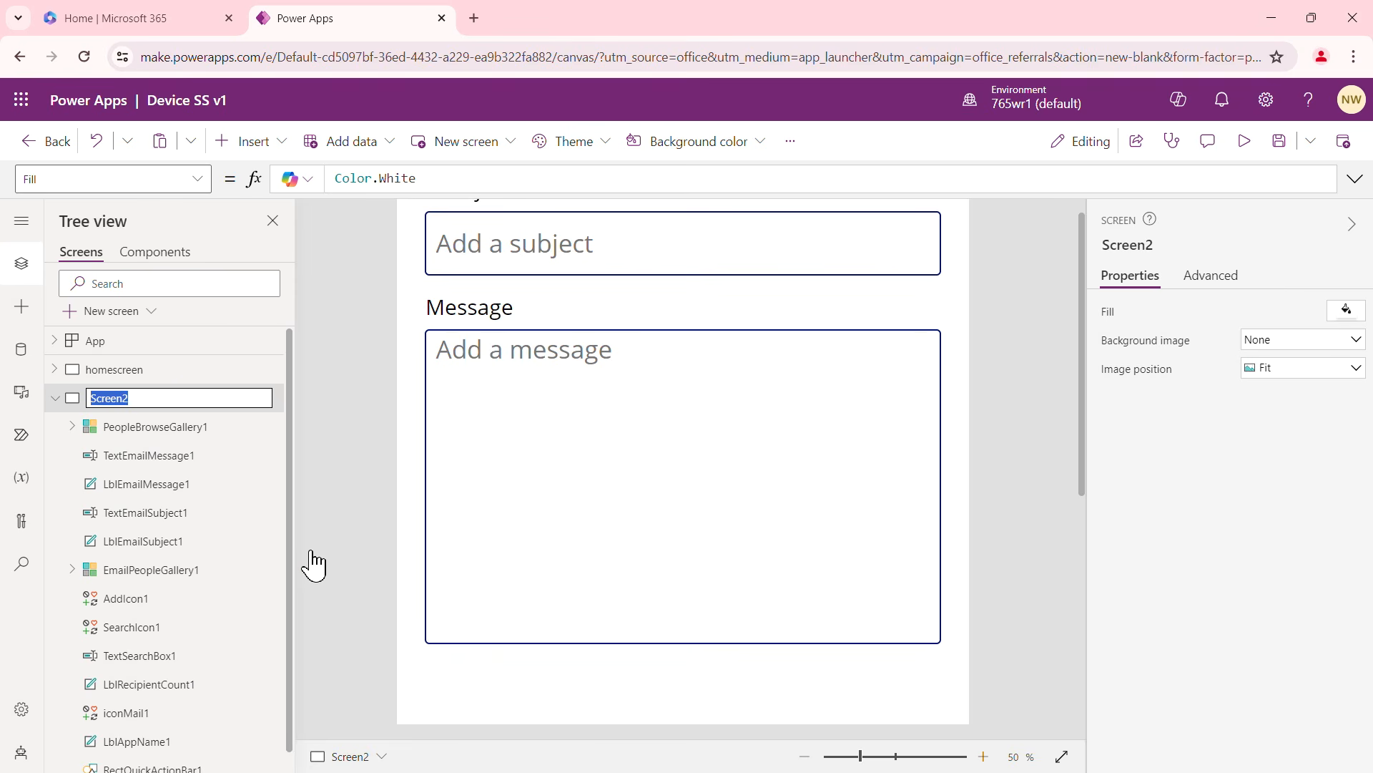
type("helps")
key("Return")
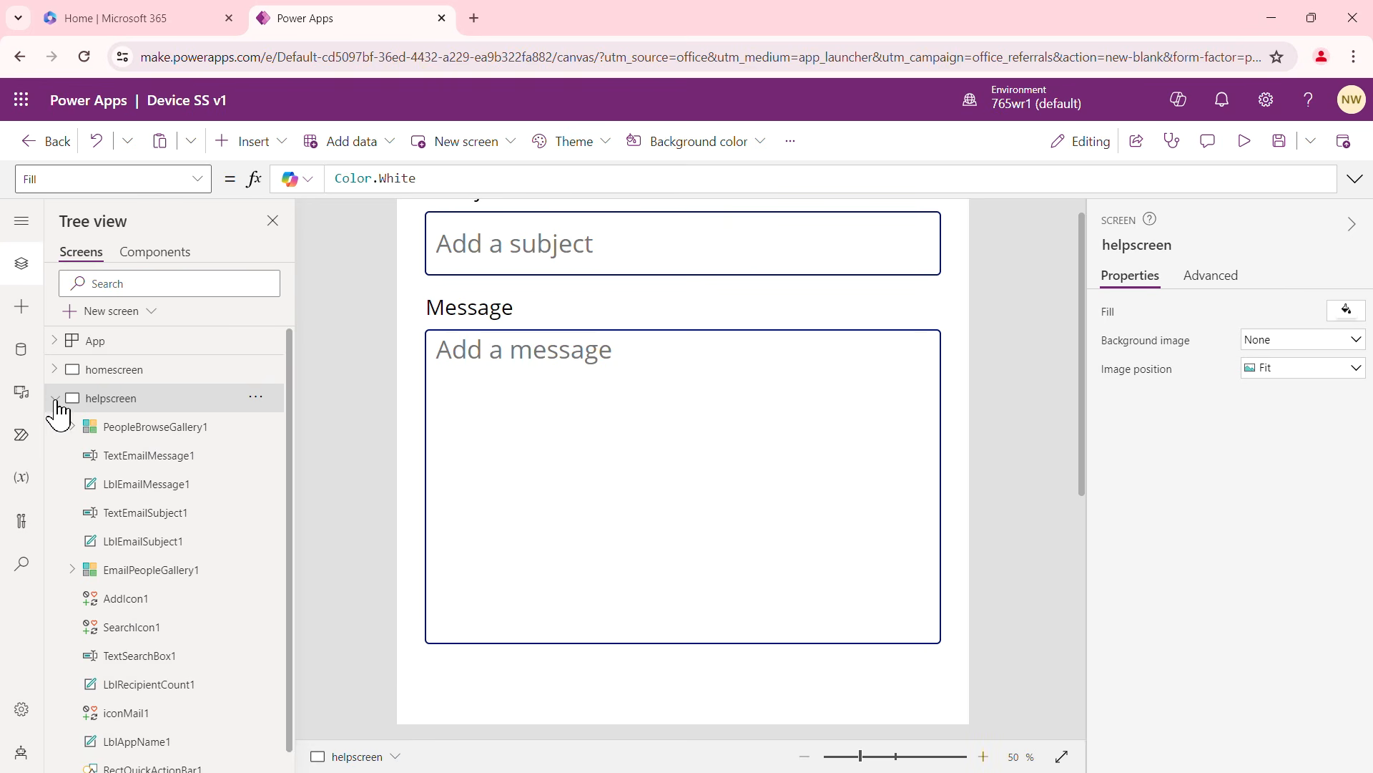
left_click(55, 400)
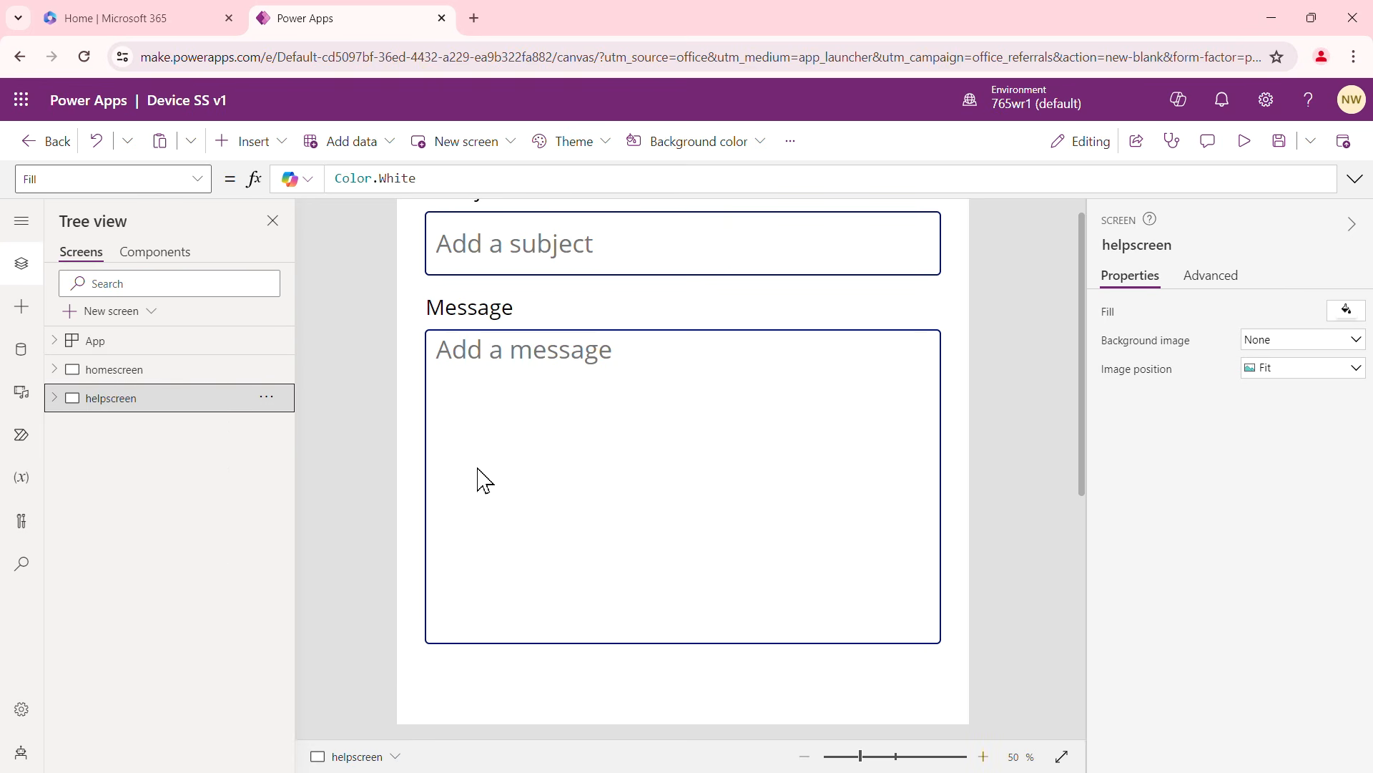
left_click(805, 757)
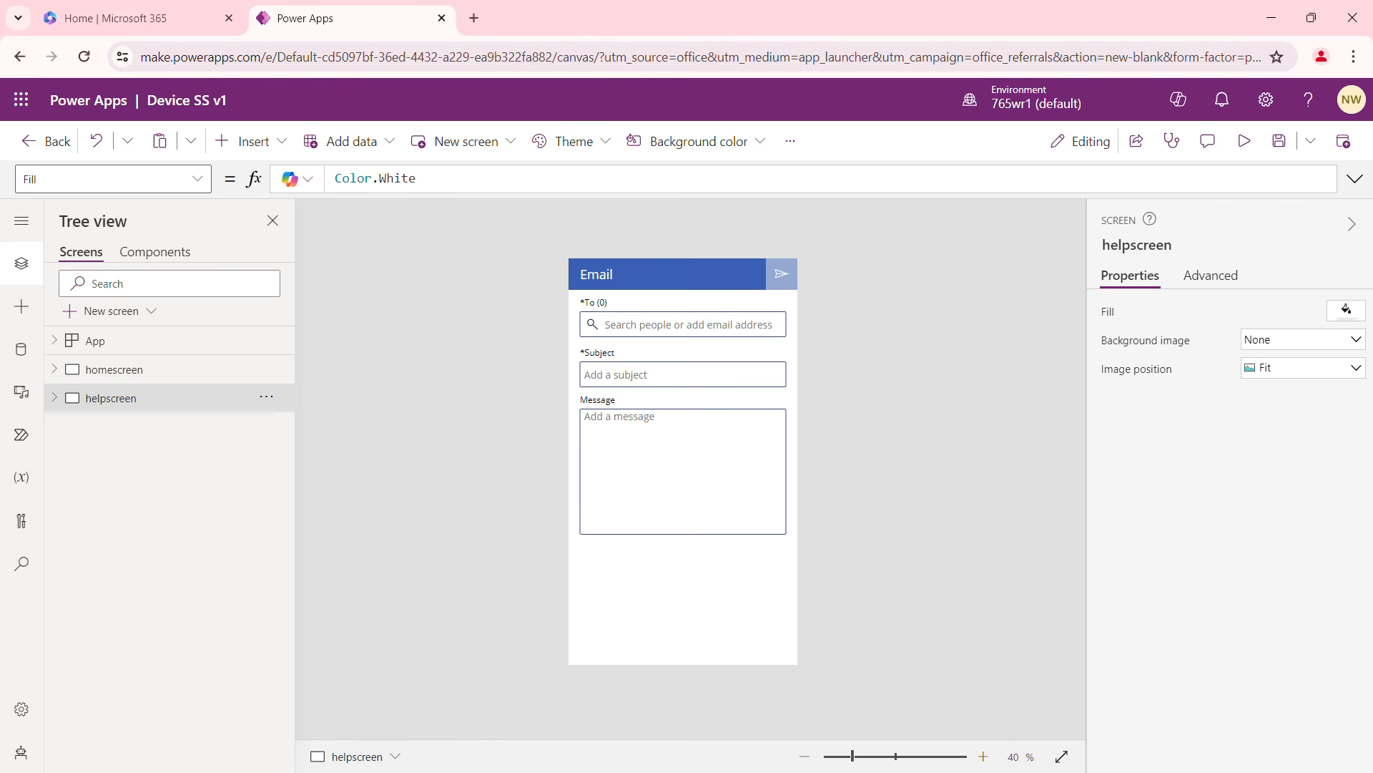
Add another screen from the Blank template and rename it browsescreen
left_click(157, 323)
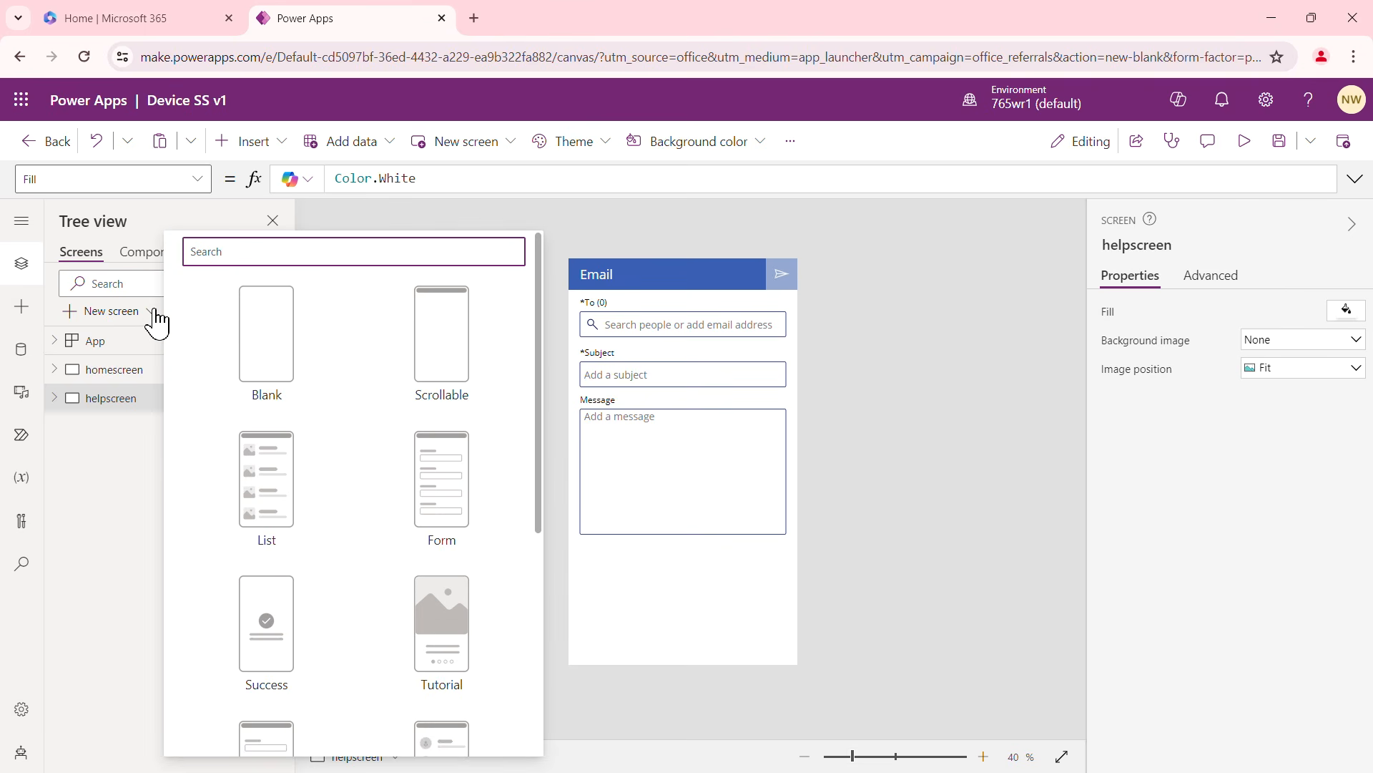
scroll(363, 335, "down", 5)
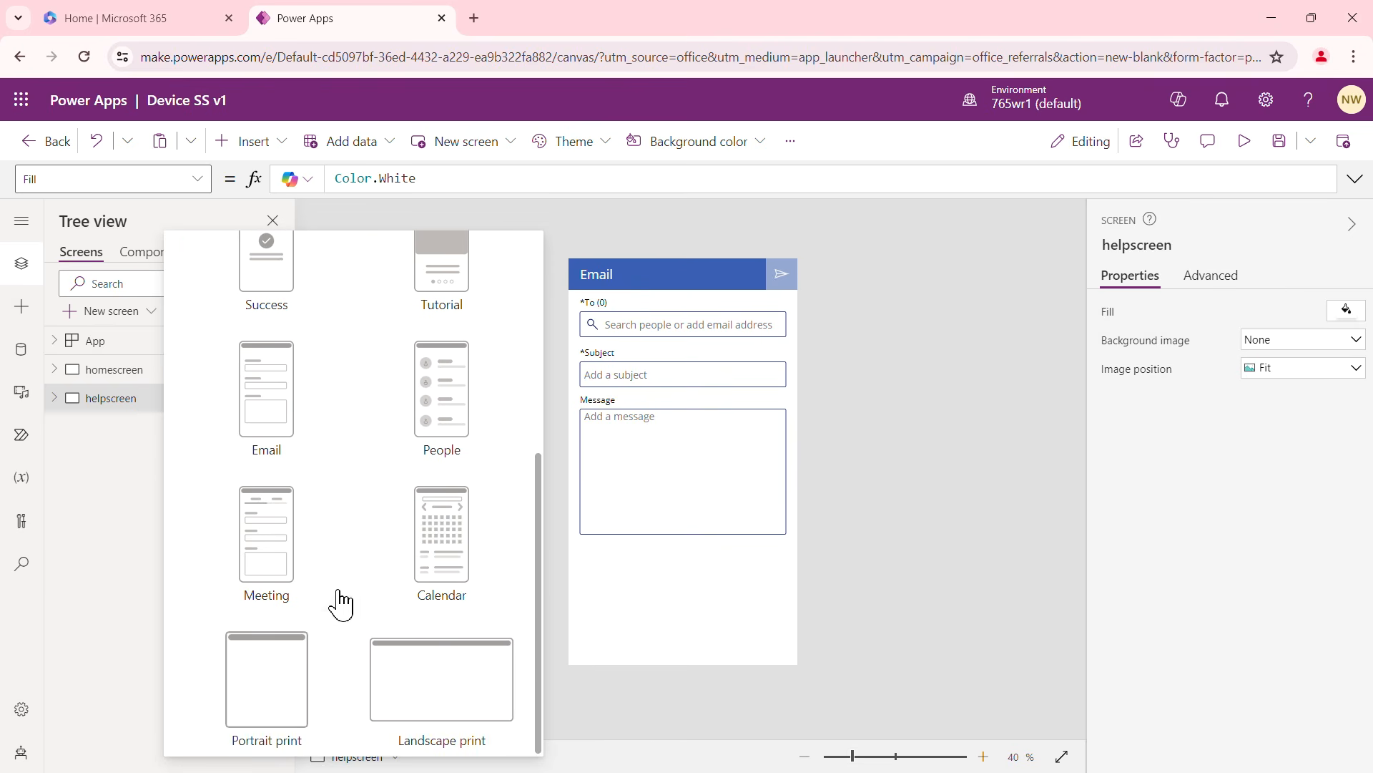
scroll(383, 385, "up", 5)
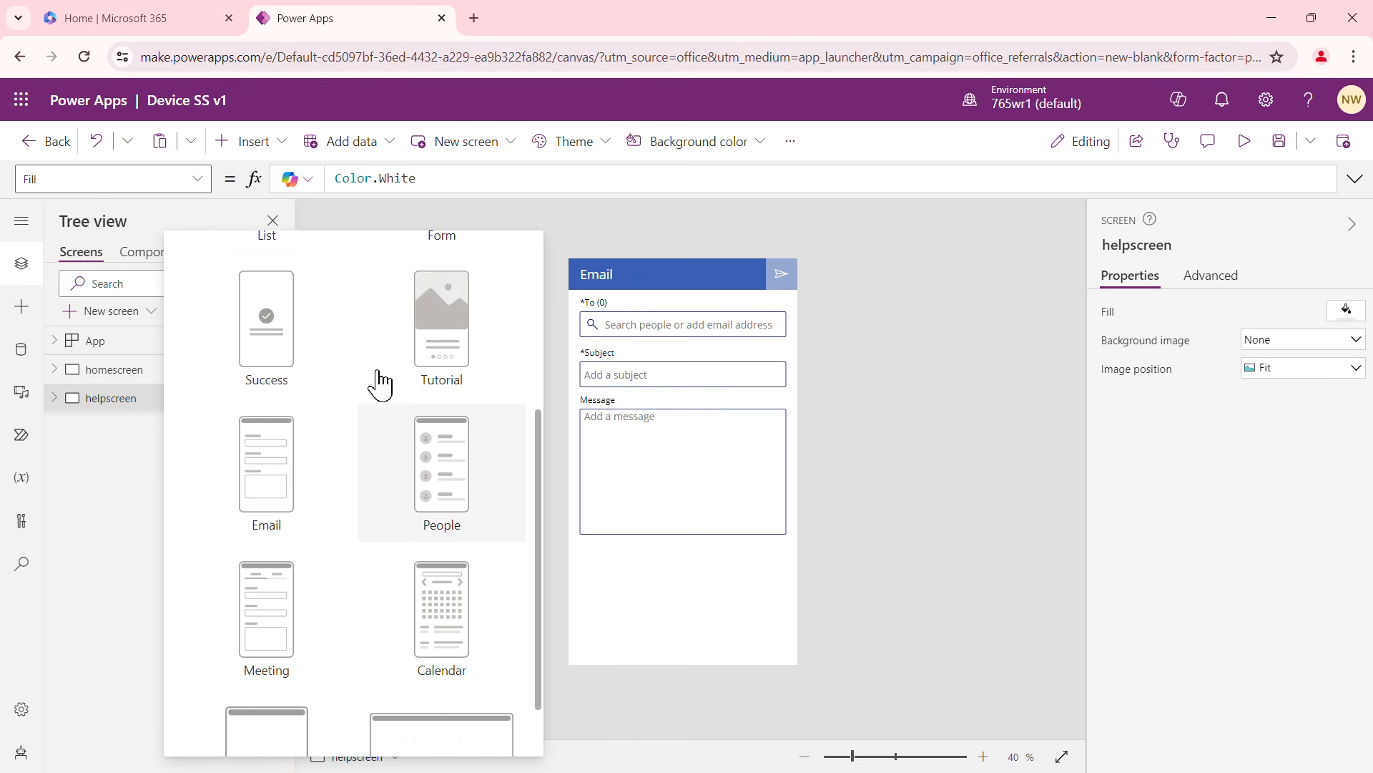
left_click(279, 346)
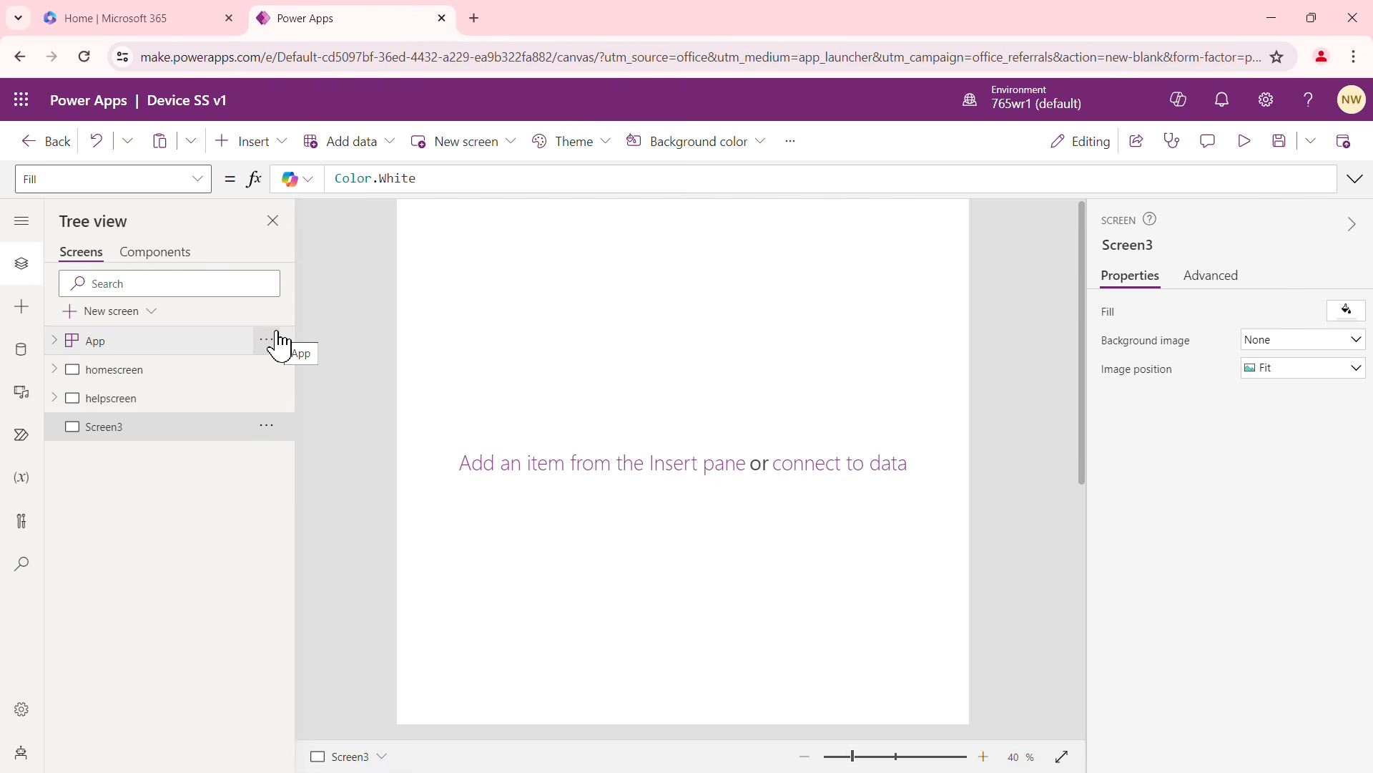
left_click(266, 427)
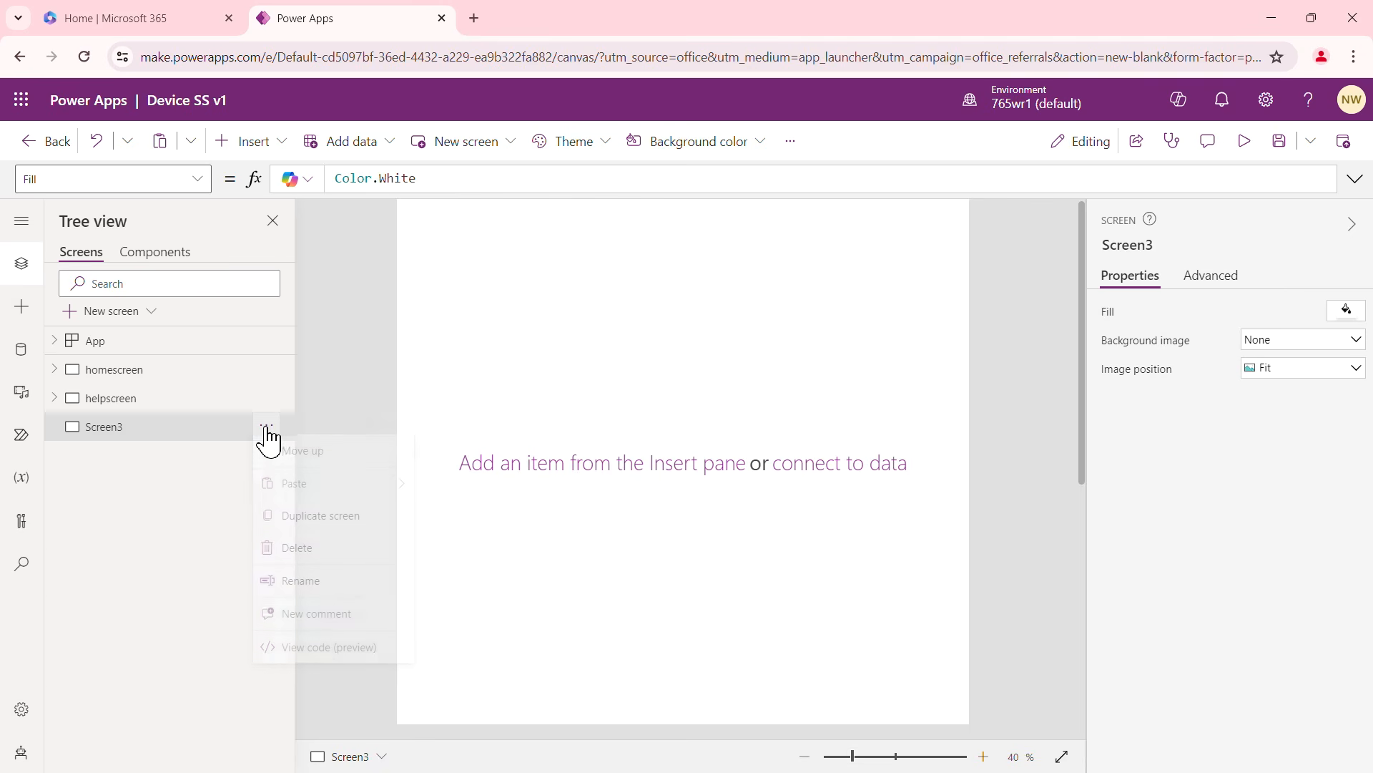
left_click(327, 585)
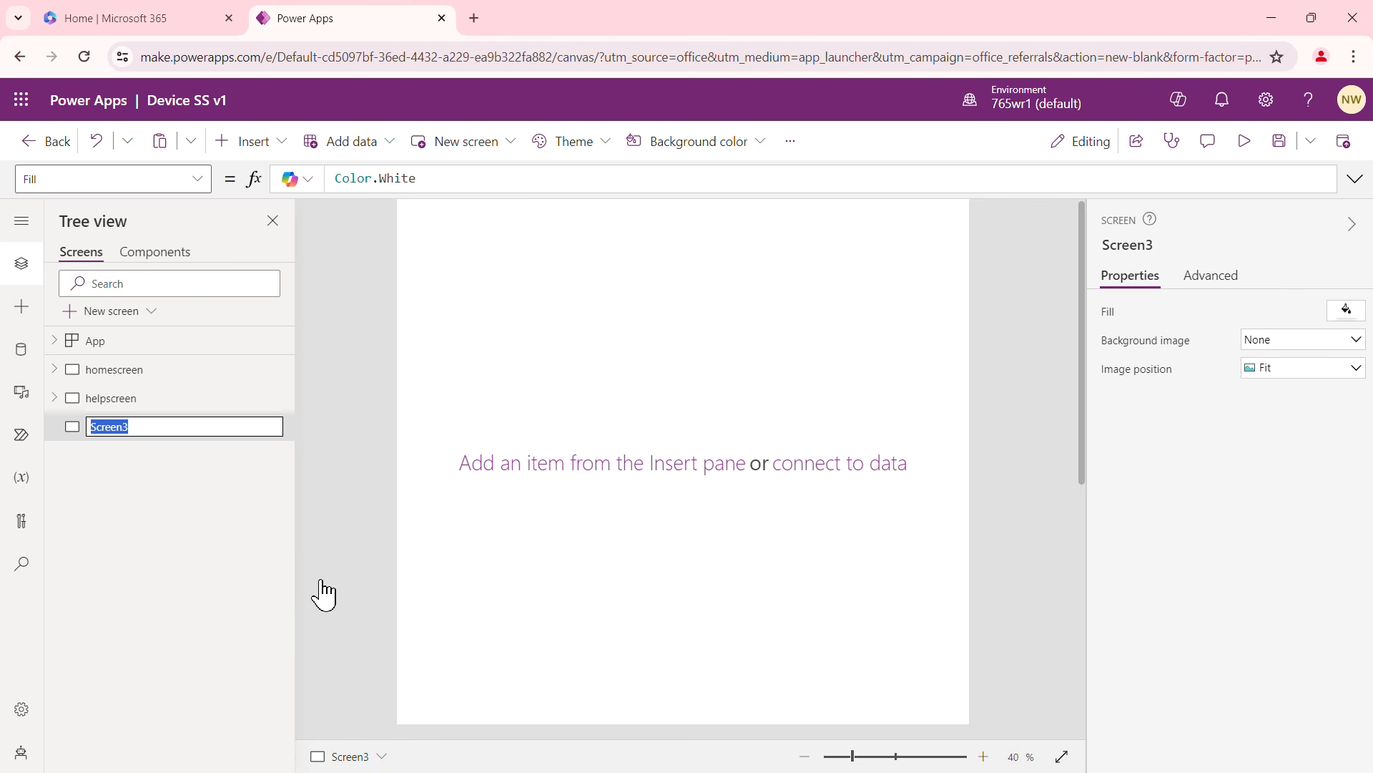
type("browses")
left_click(340, 452)
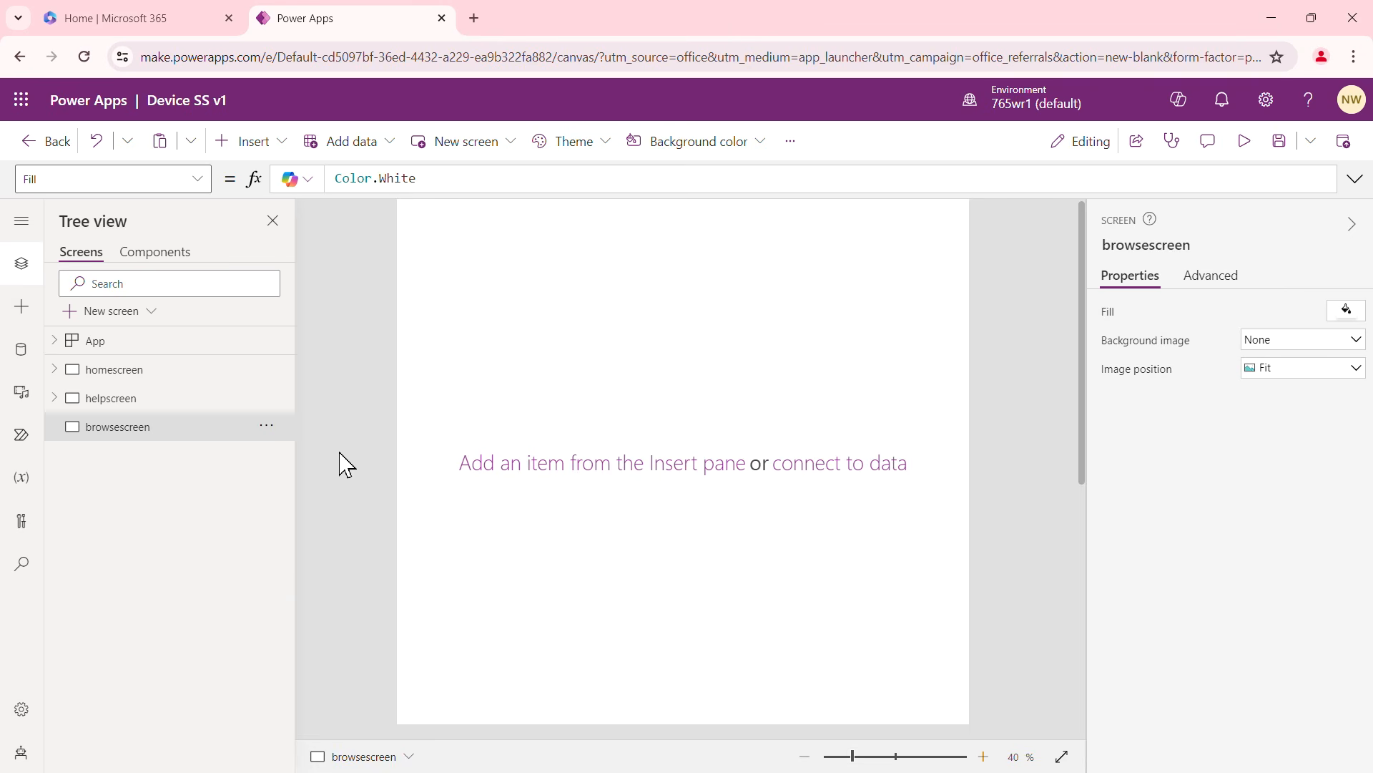
left_click(140, 410)
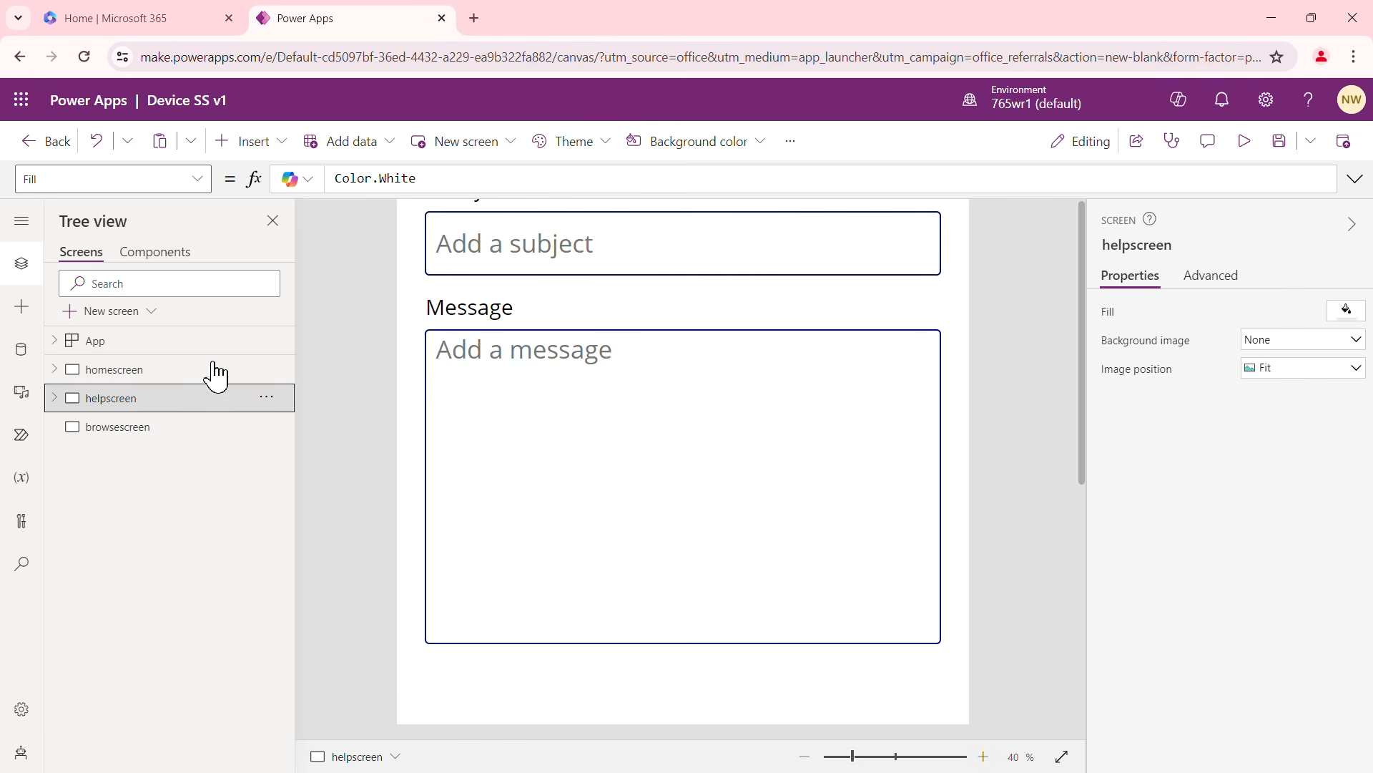
left_click(806, 757)
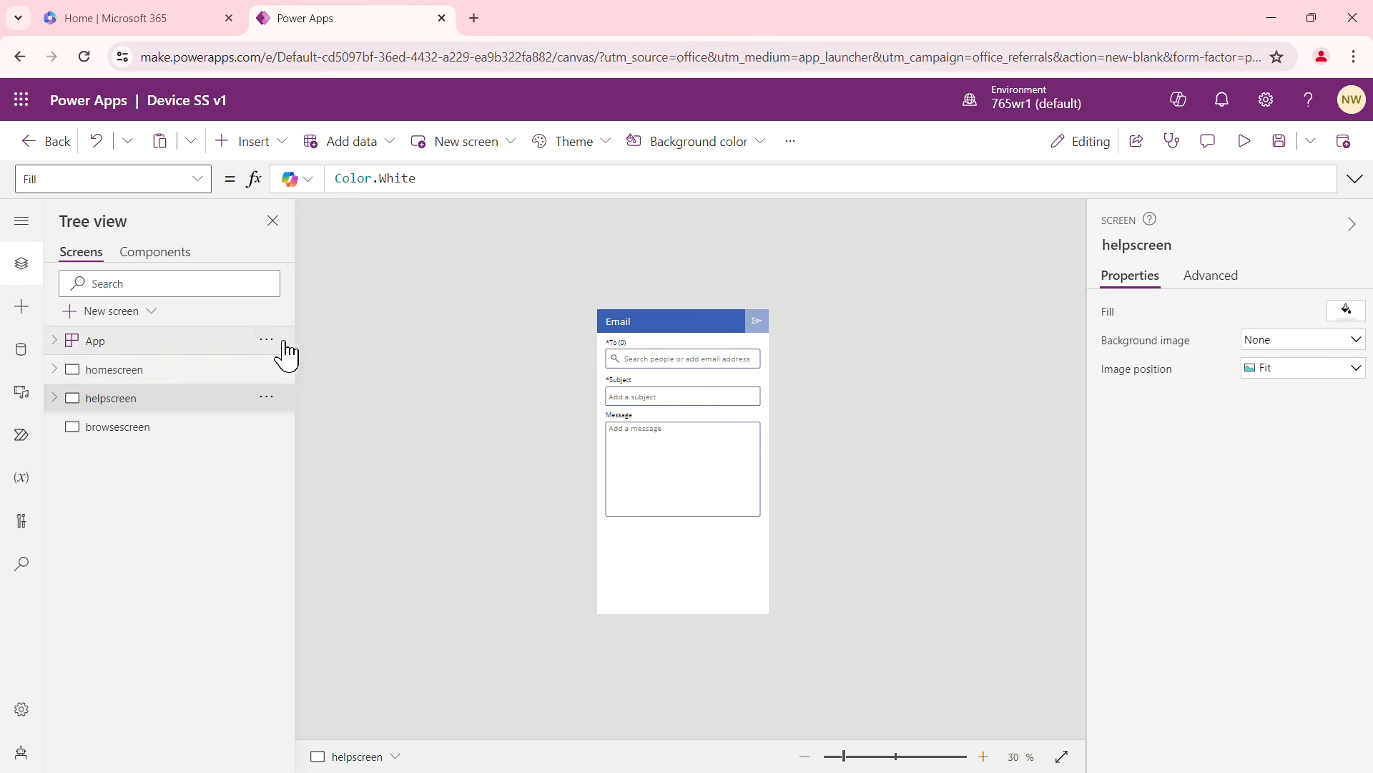
left_click(984, 756)
left_click(985, 756)
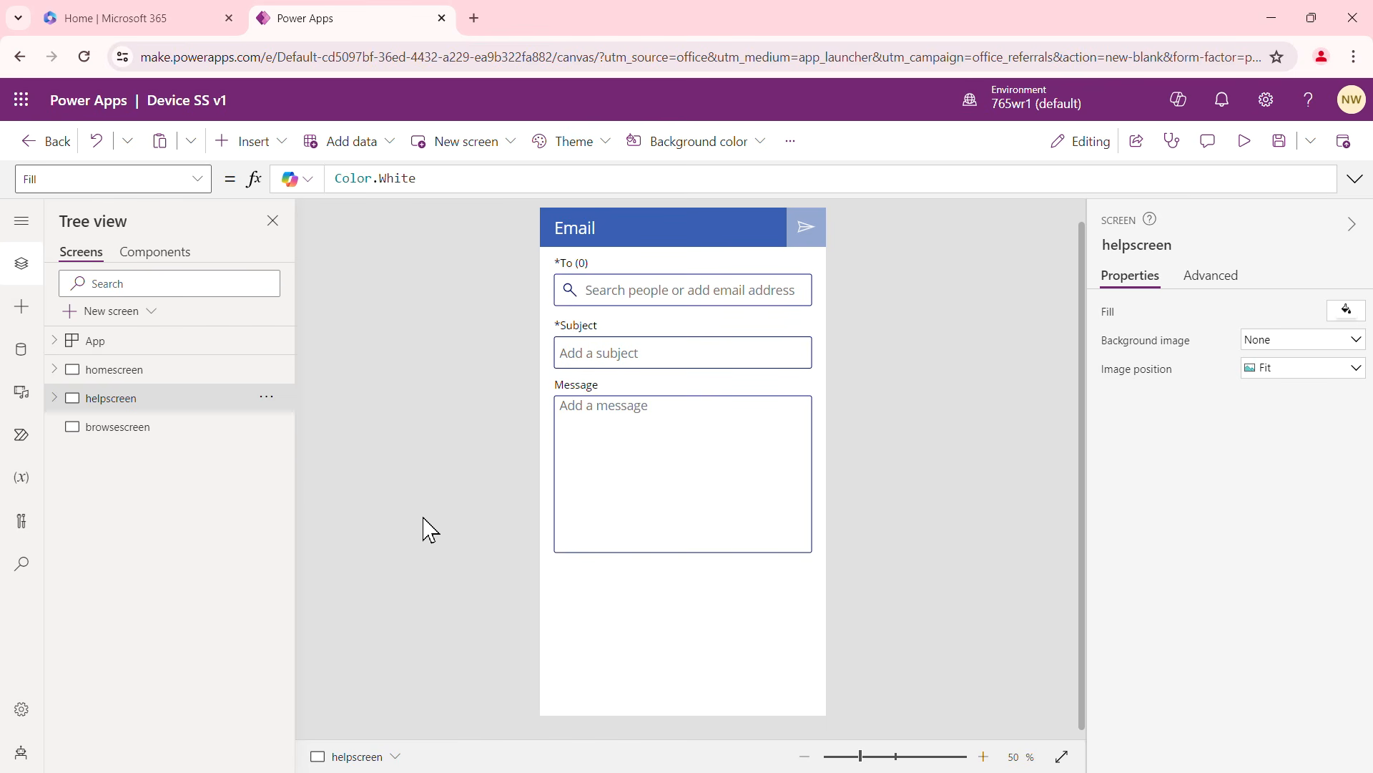
Insert a rectangle on browsescreen as a header at X 0, Y 0, sized 640 wide and 130 high
left_click(132, 432)
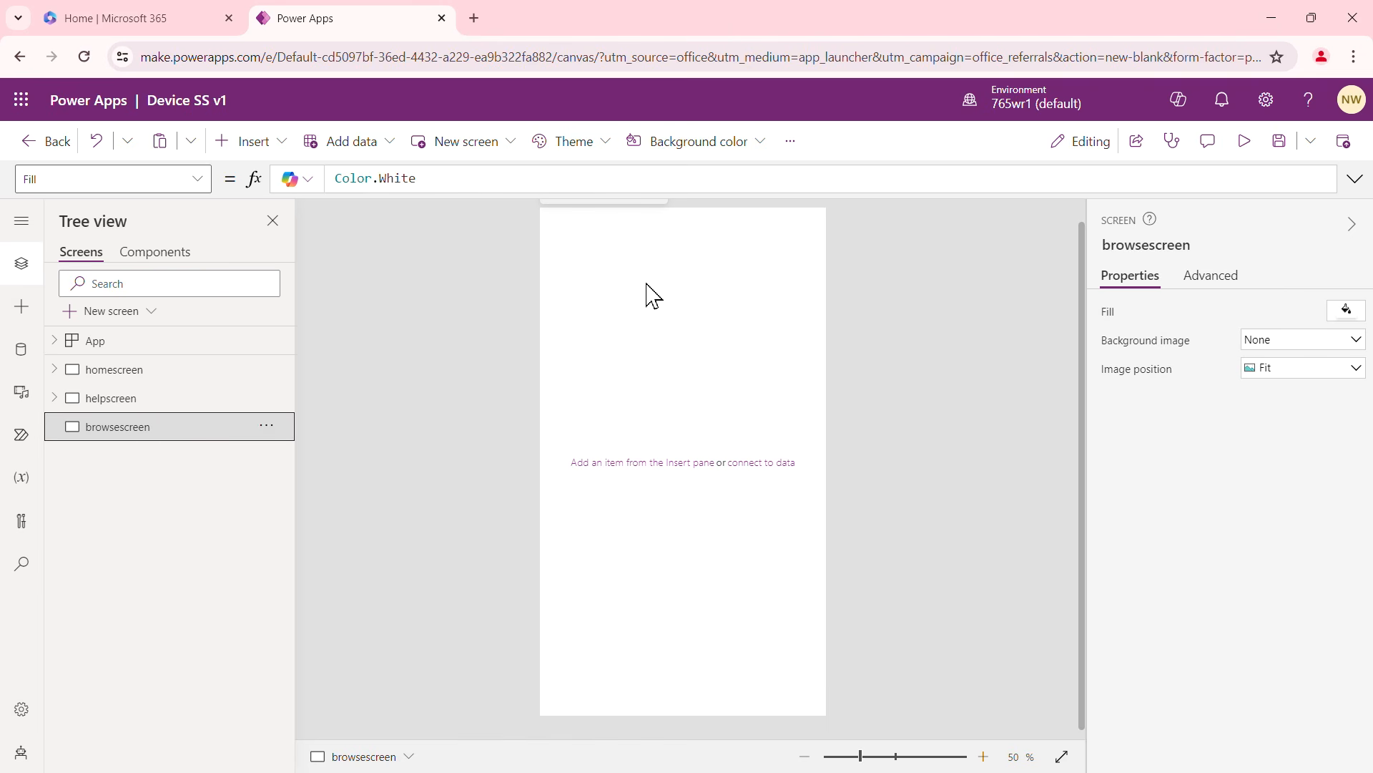
left_click(806, 757)
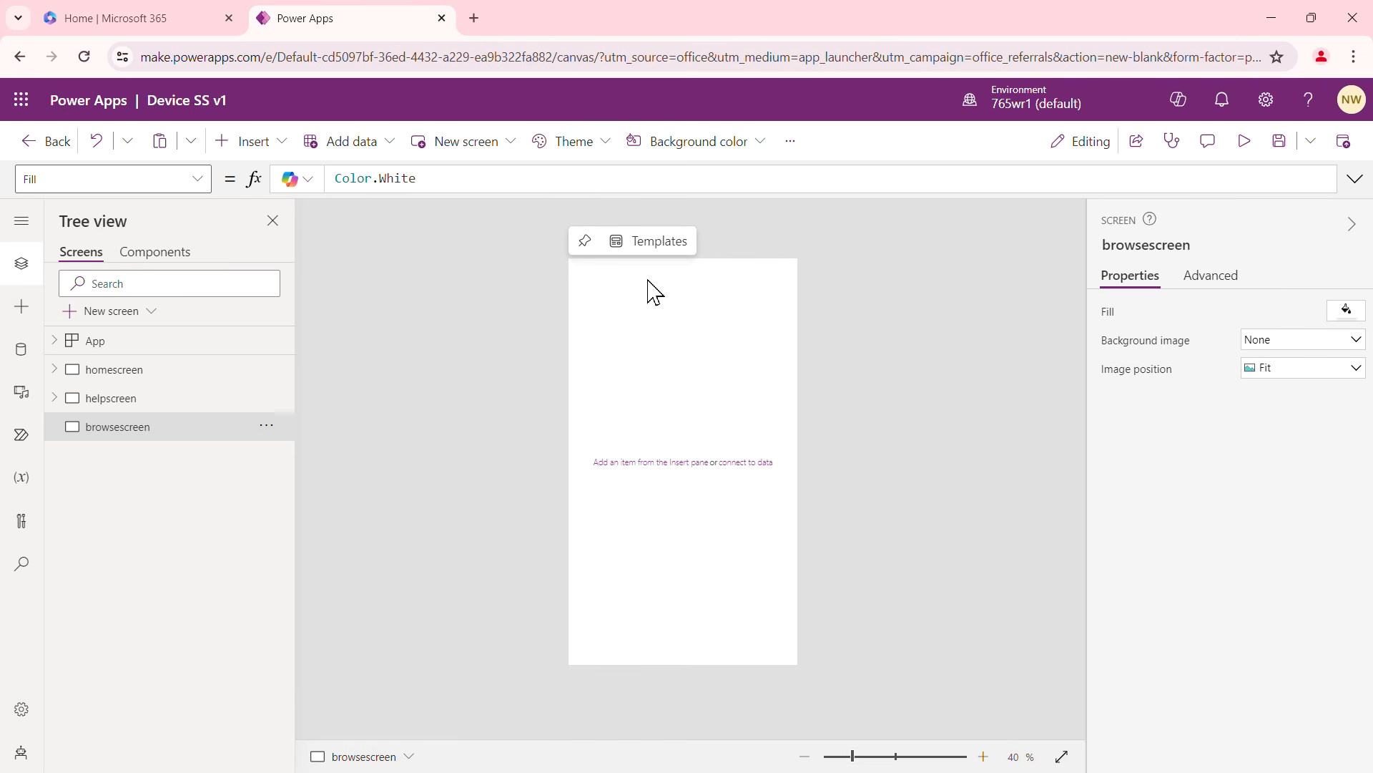
left_click(285, 145)
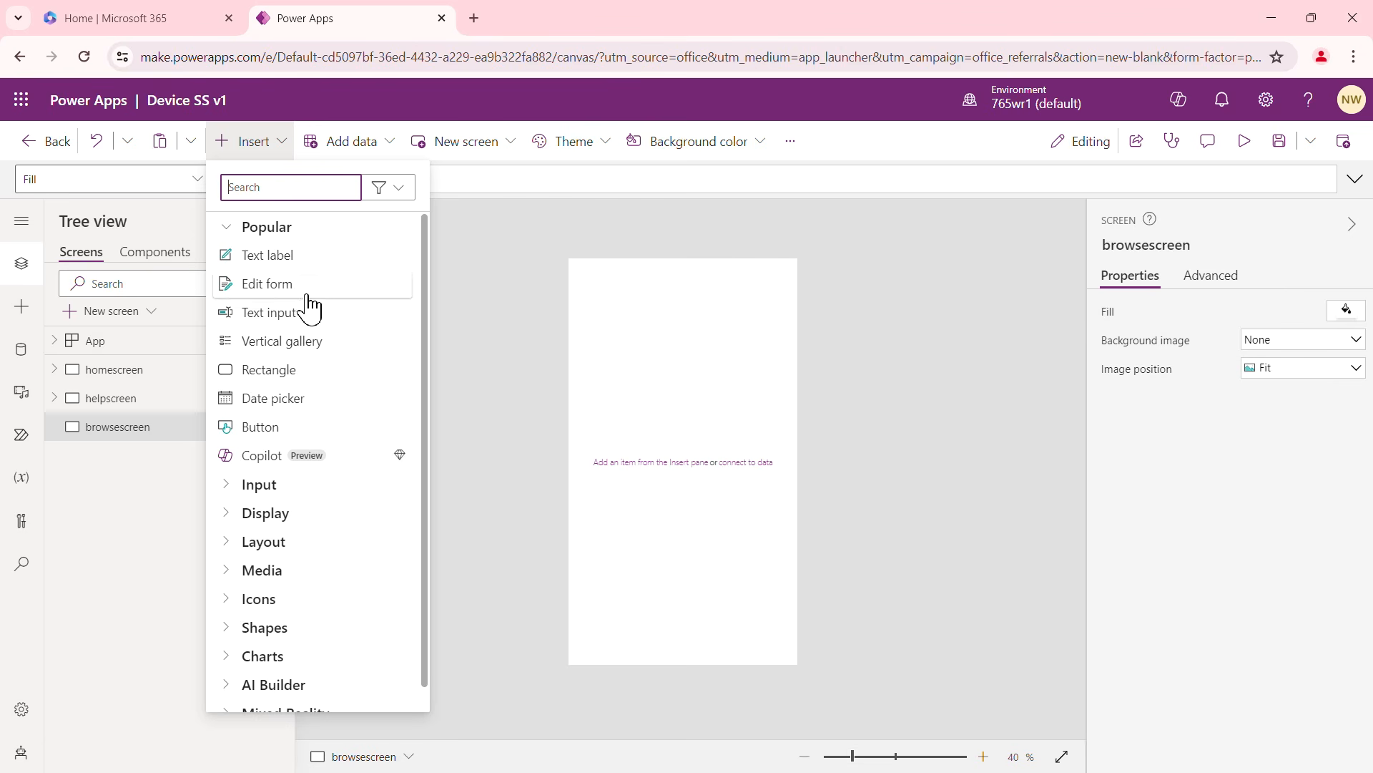
left_click(304, 372)
left_click_drag(637, 290, 798, 290)
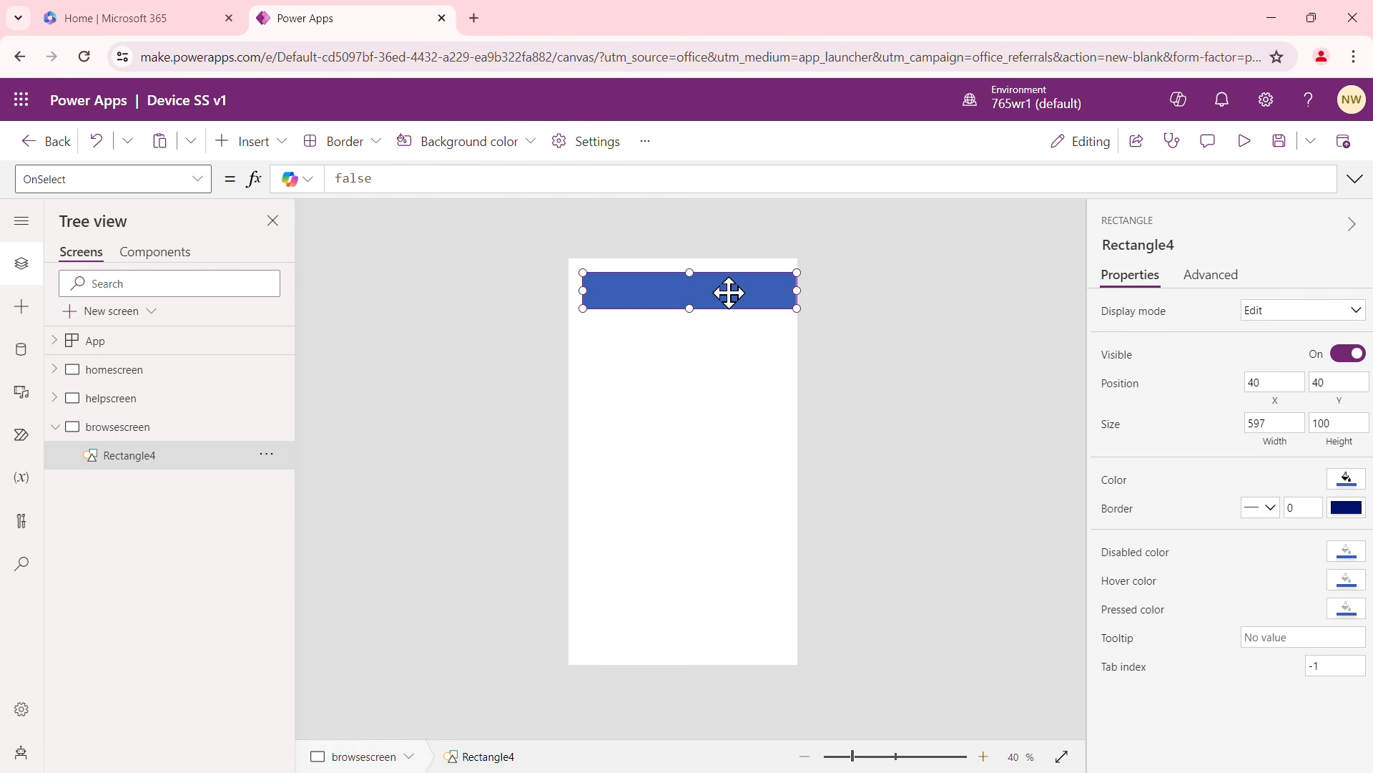
left_click_drag(678, 277, 679, 263)
left_click_drag(584, 278, 569, 278)
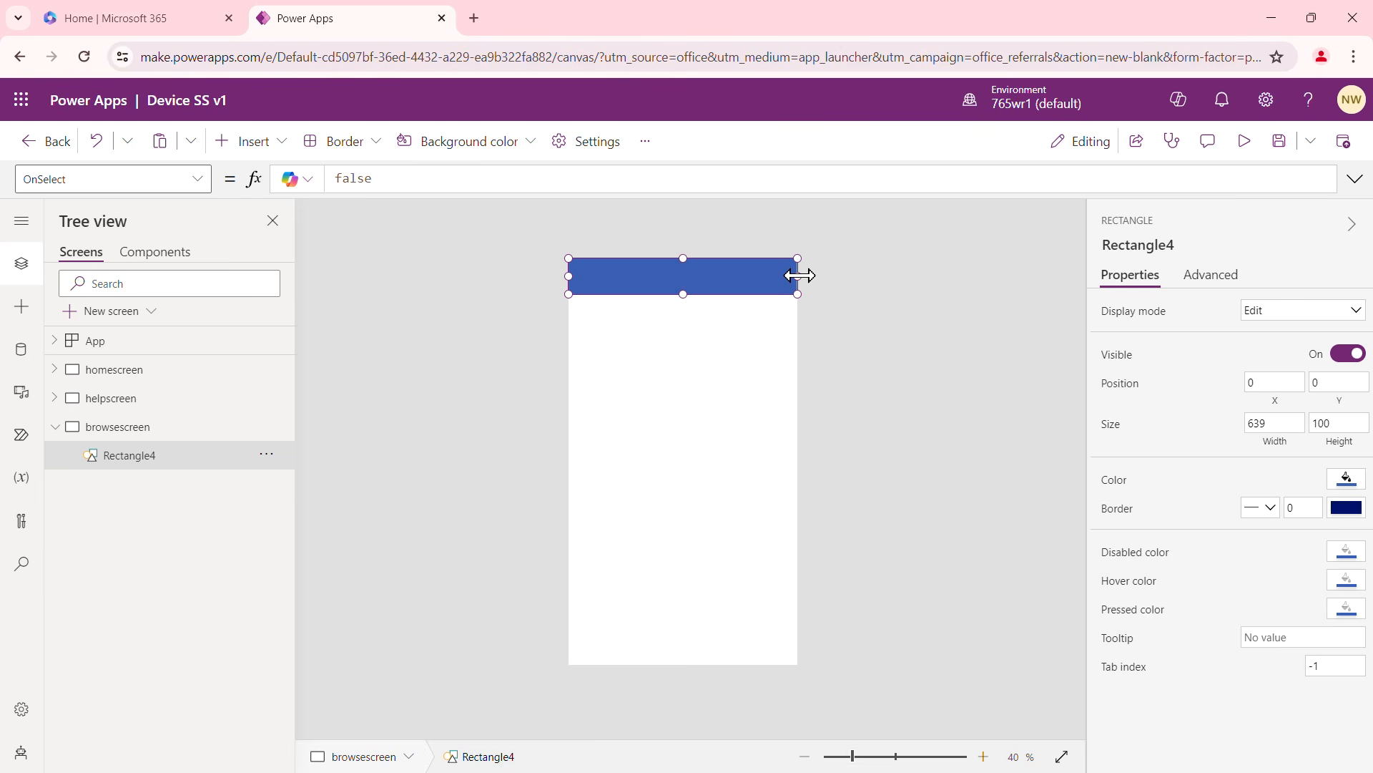
left_click(746, 352)
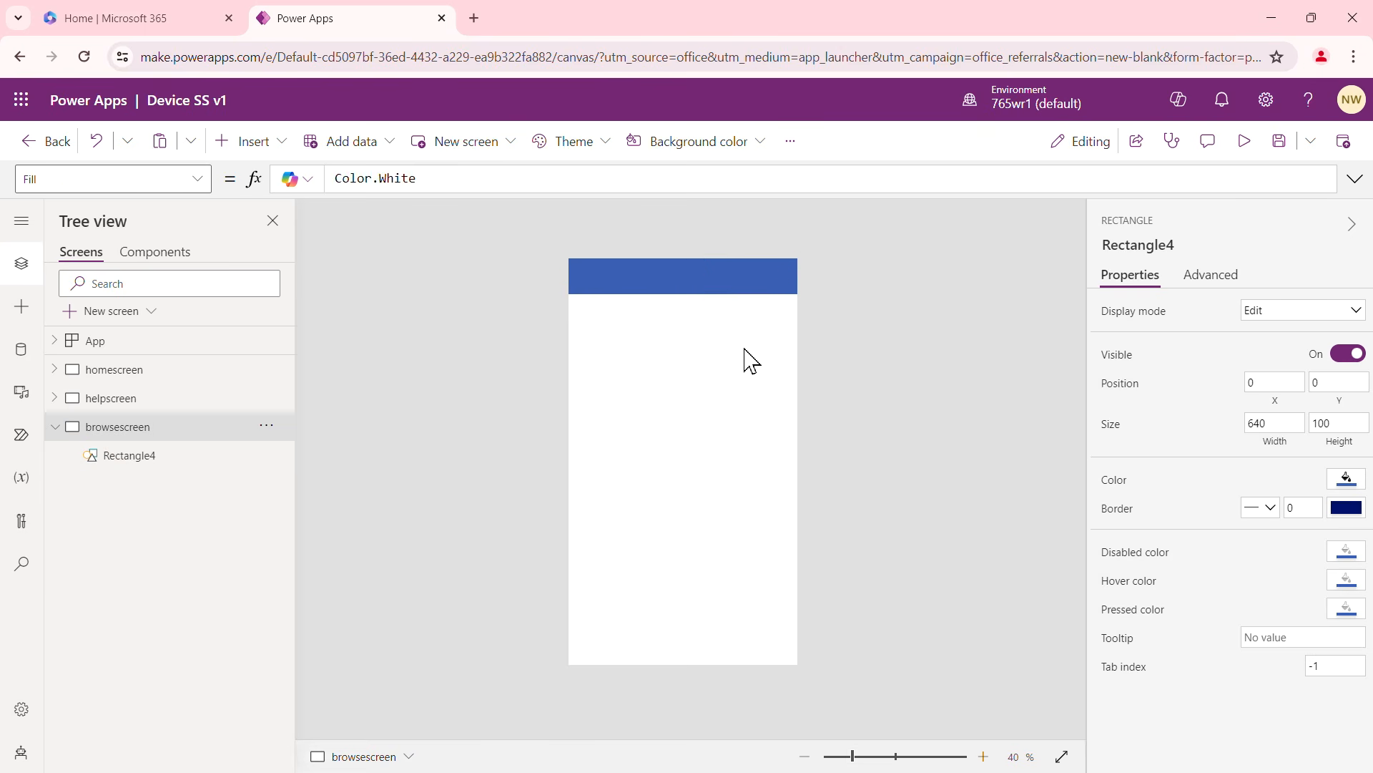
left_click(721, 276)
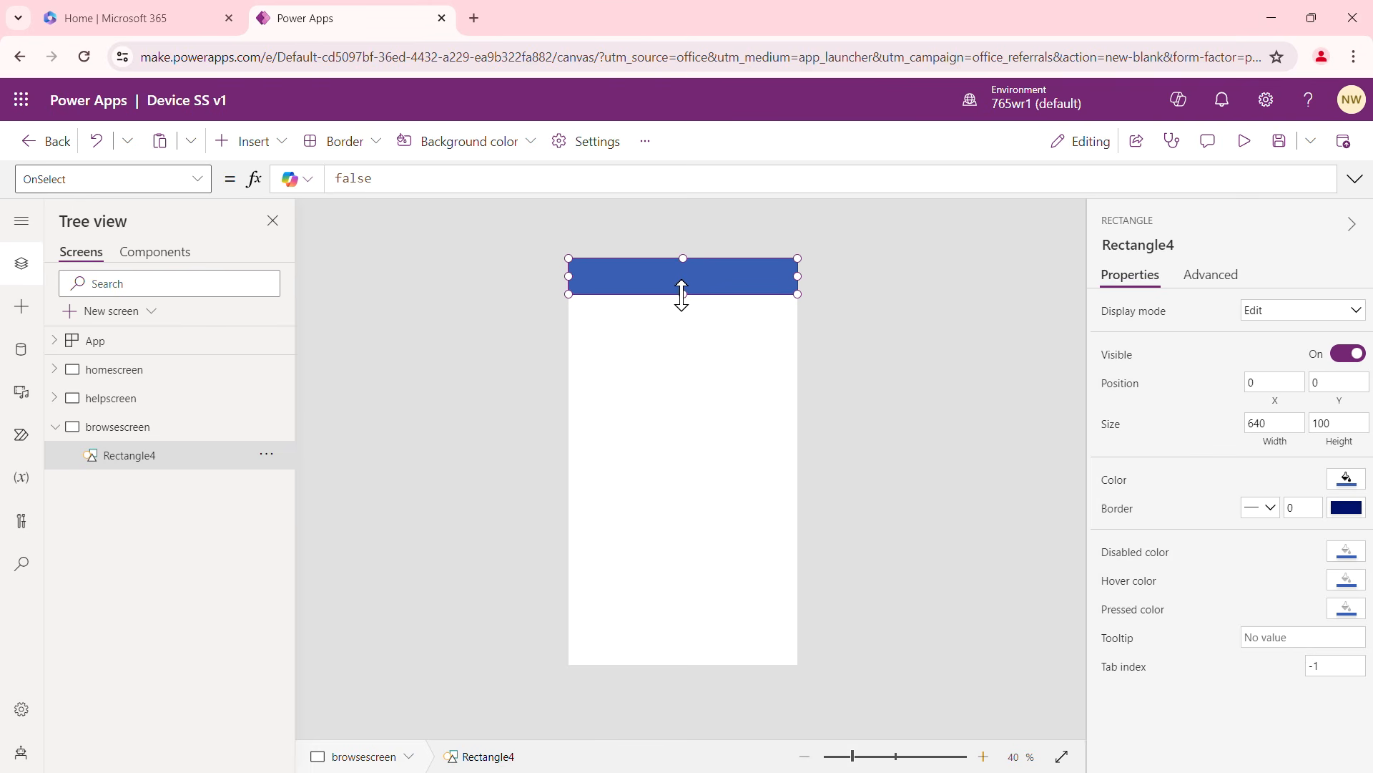
left_click_drag(683, 299, 686, 309)
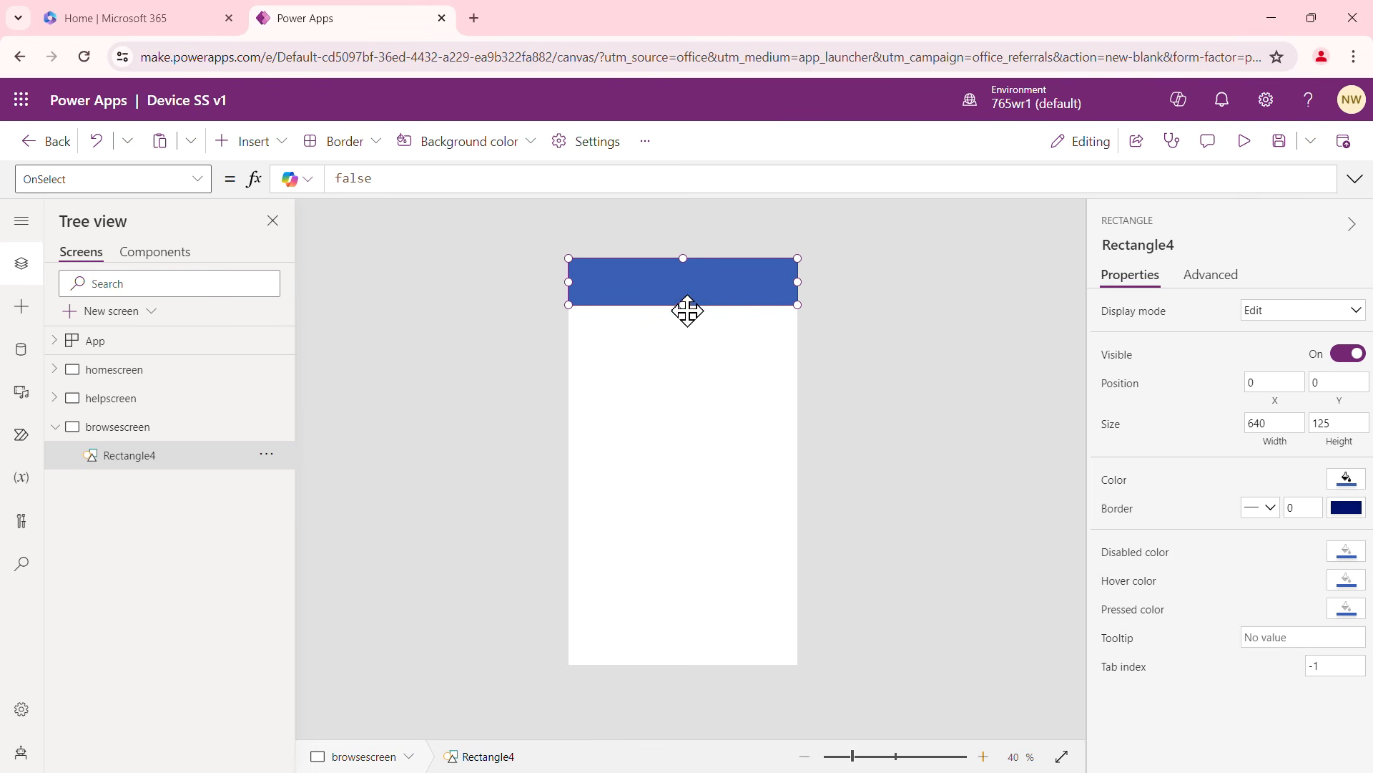
Insert a text label over browsescreen's header bar with the text Browse in bold
left_click(289, 147)
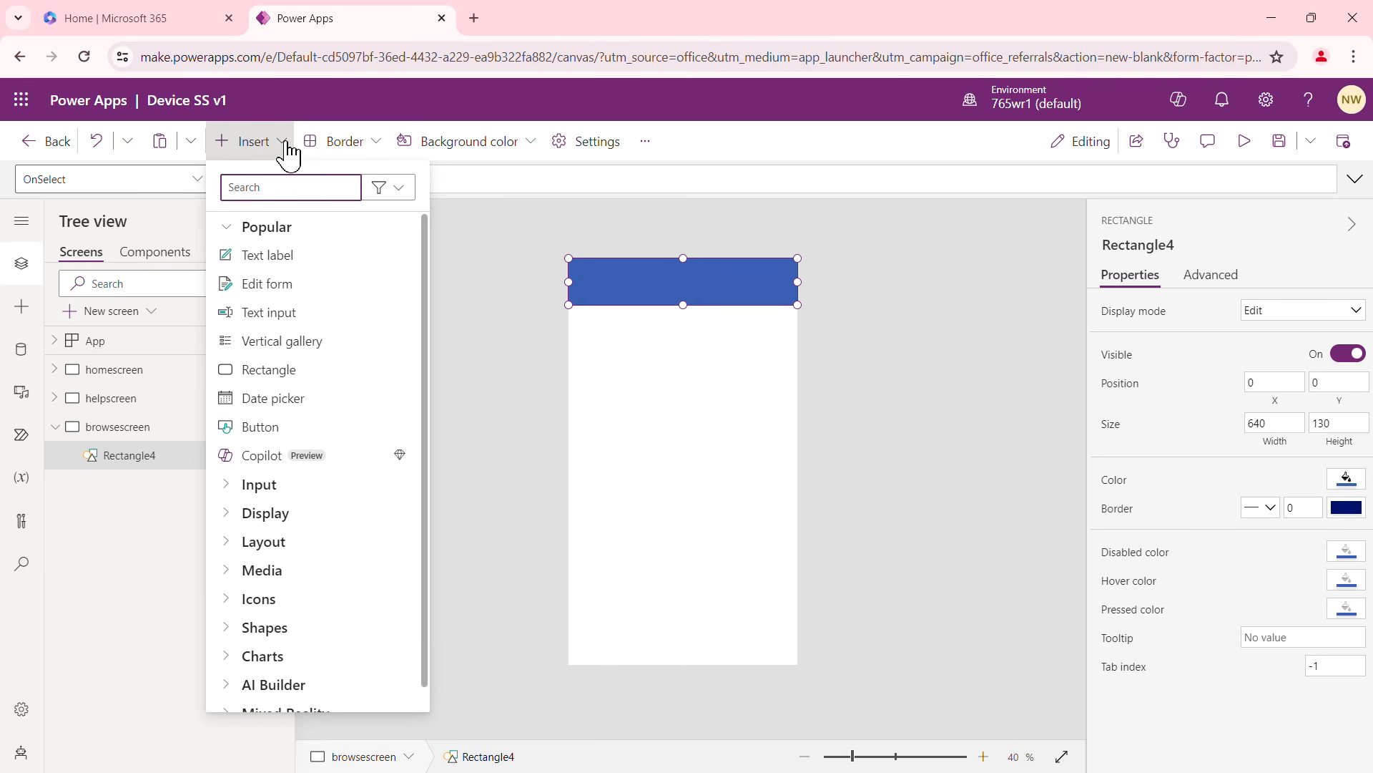
left_click(290, 258)
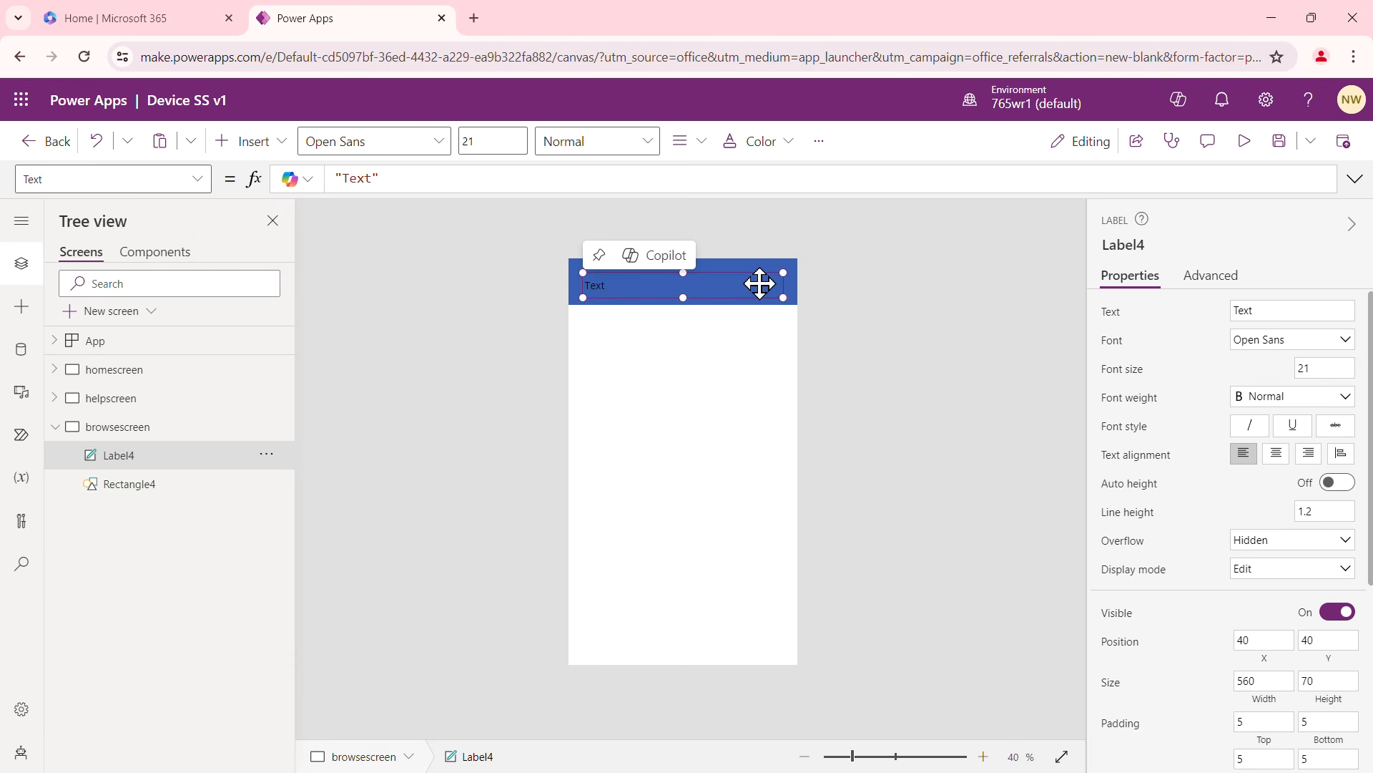
left_click(1268, 312)
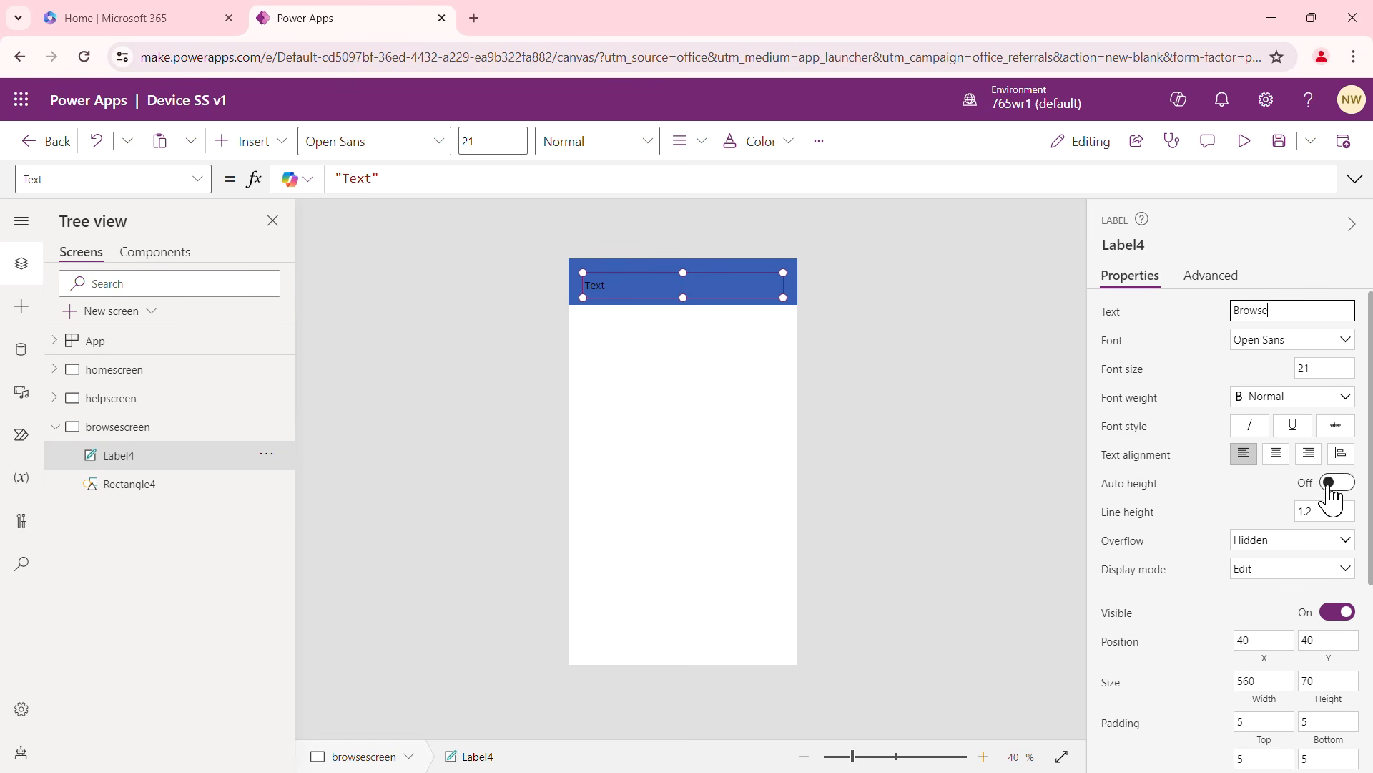
scroll(1329, 488, "down", 2)
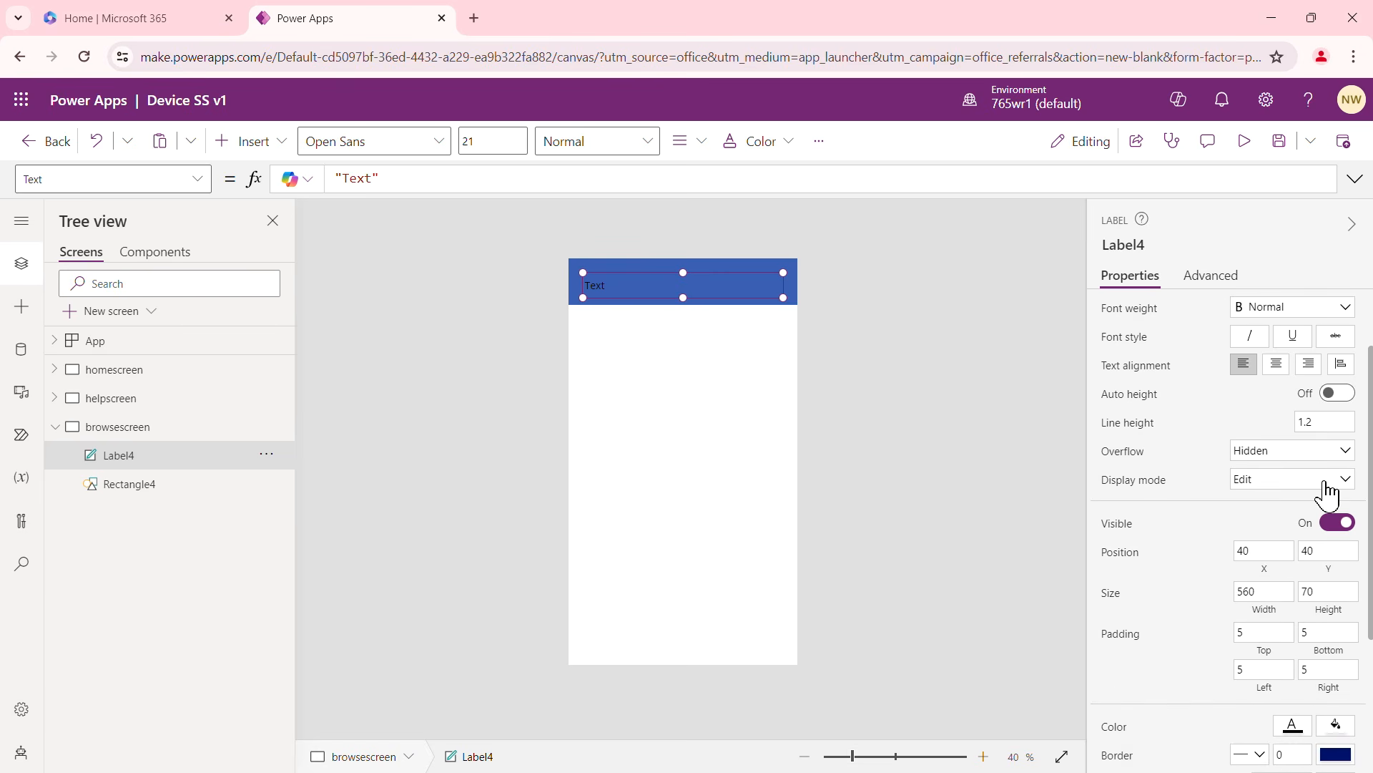
left_click(1338, 318)
left_click(1263, 327)
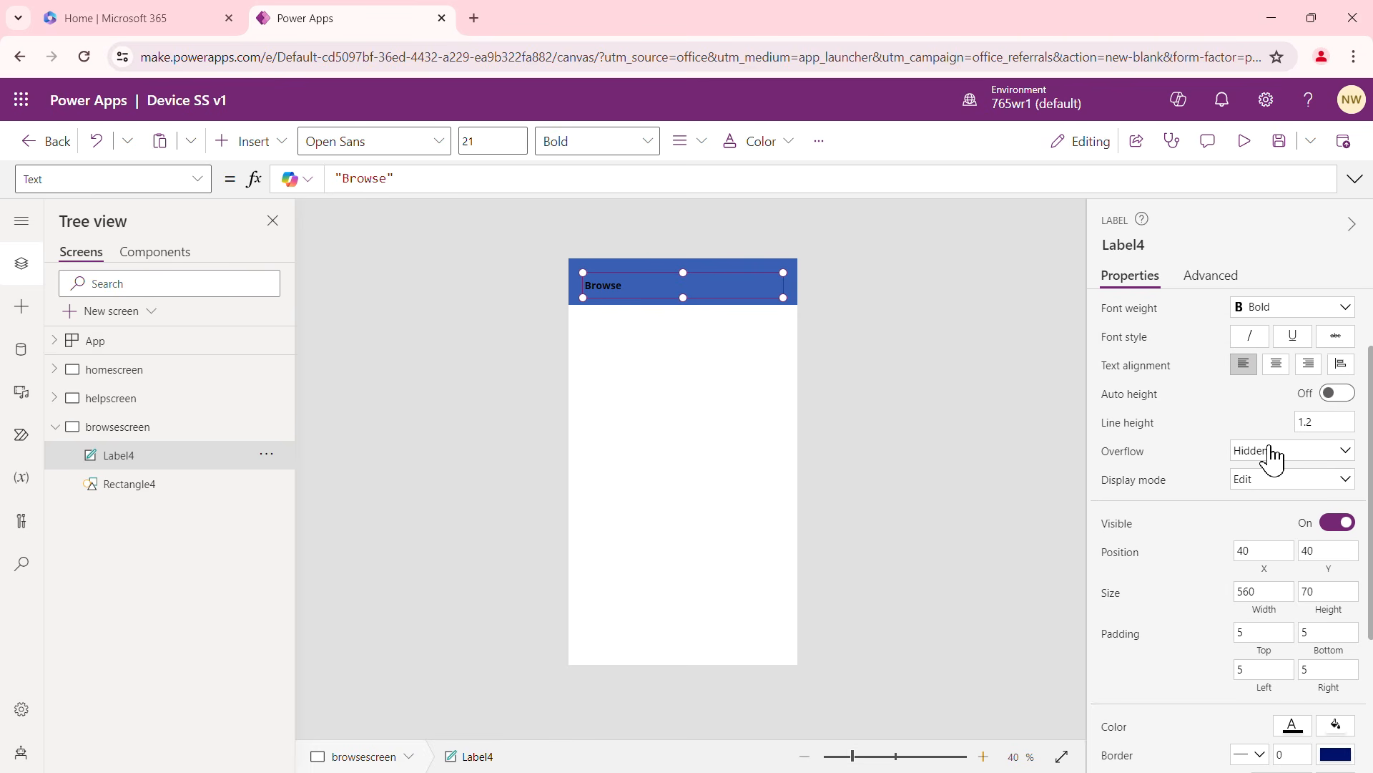
Set the Browse label's text color to white
scroll(1280, 486, "down", 3)
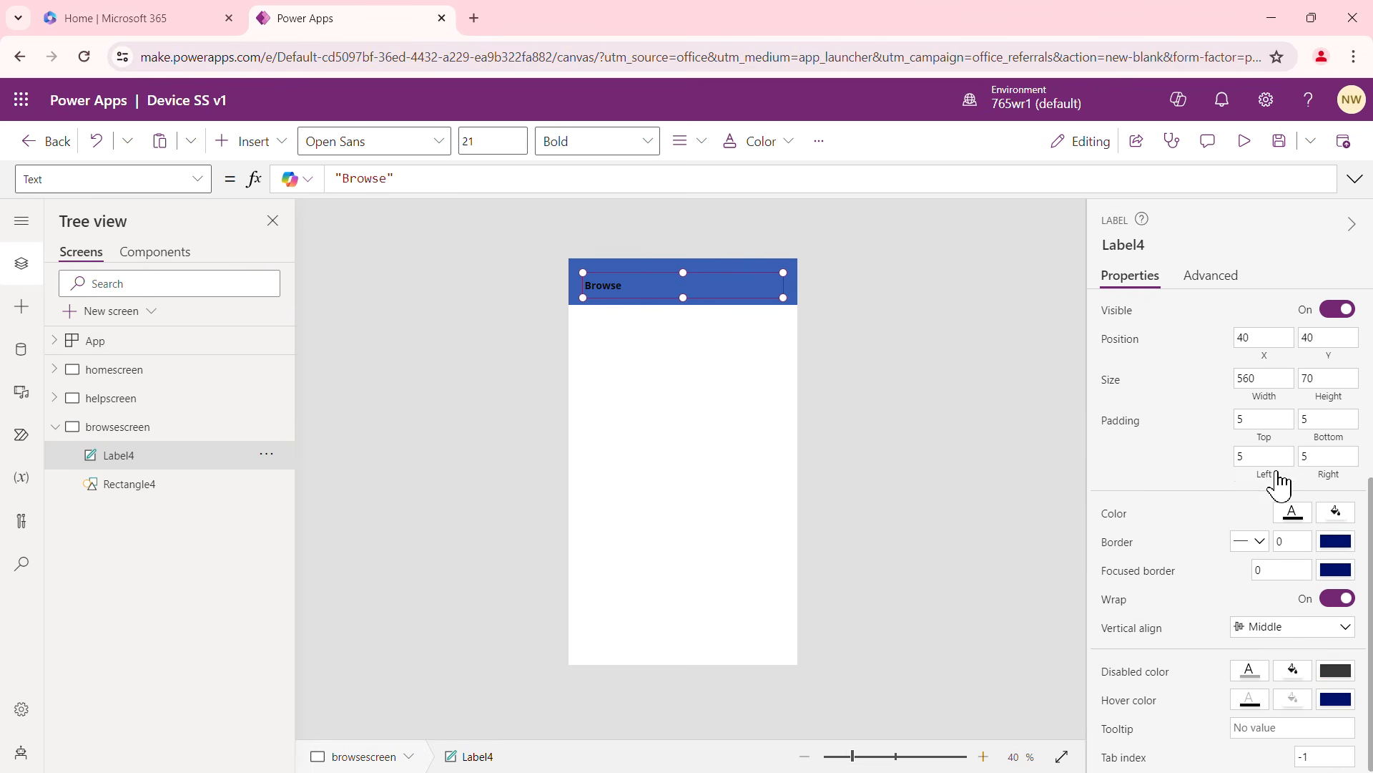
left_click(1290, 517)
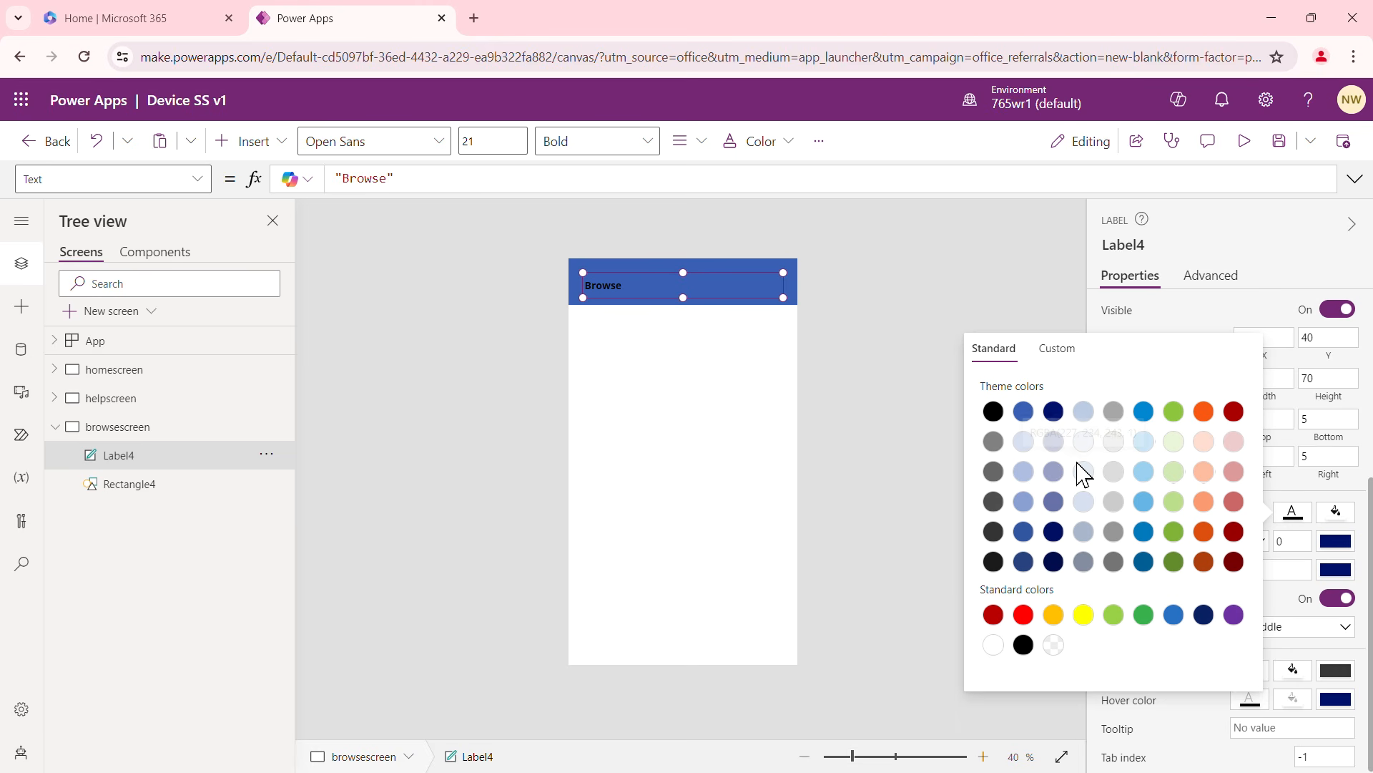
left_click(994, 644)
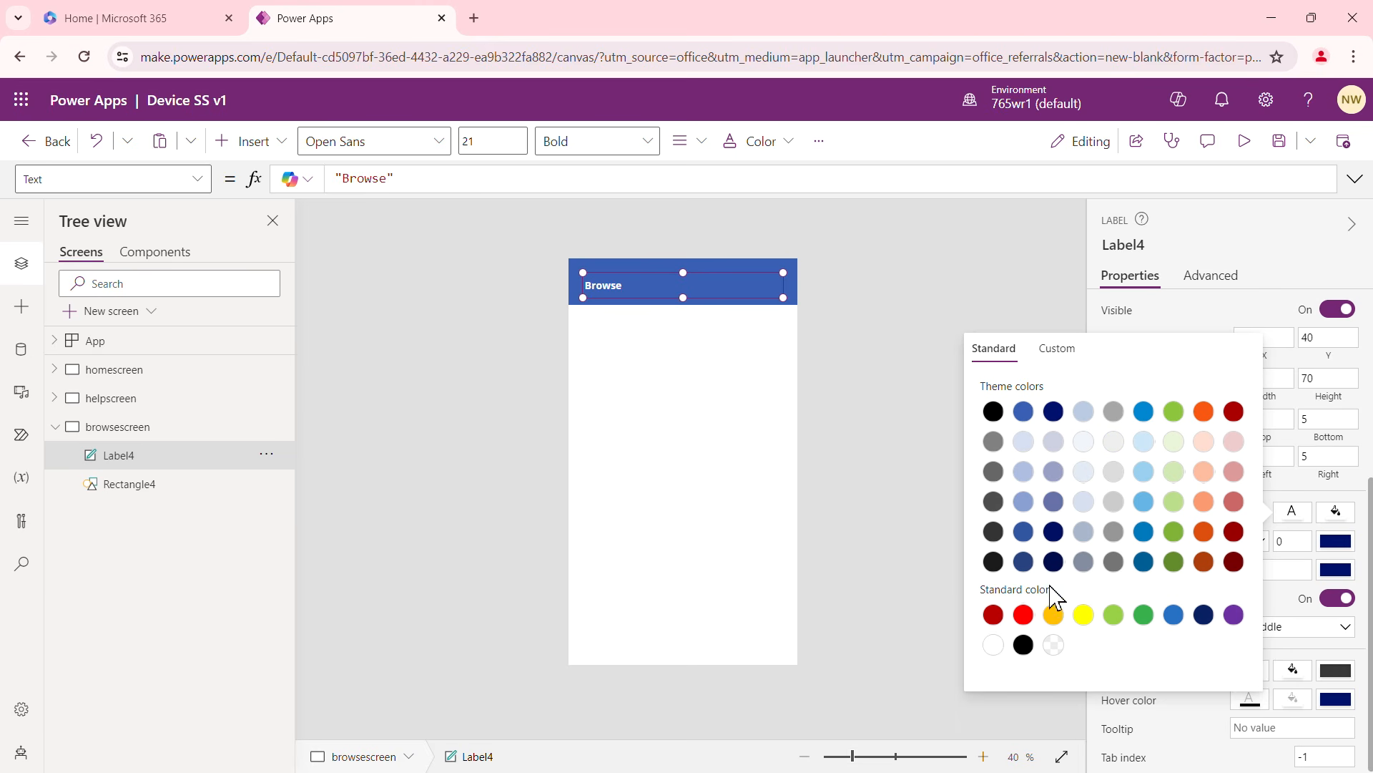
left_click(889, 286)
Shrink the Browse label within the header bar to about 160 wide and 60 high
left_click(673, 286)
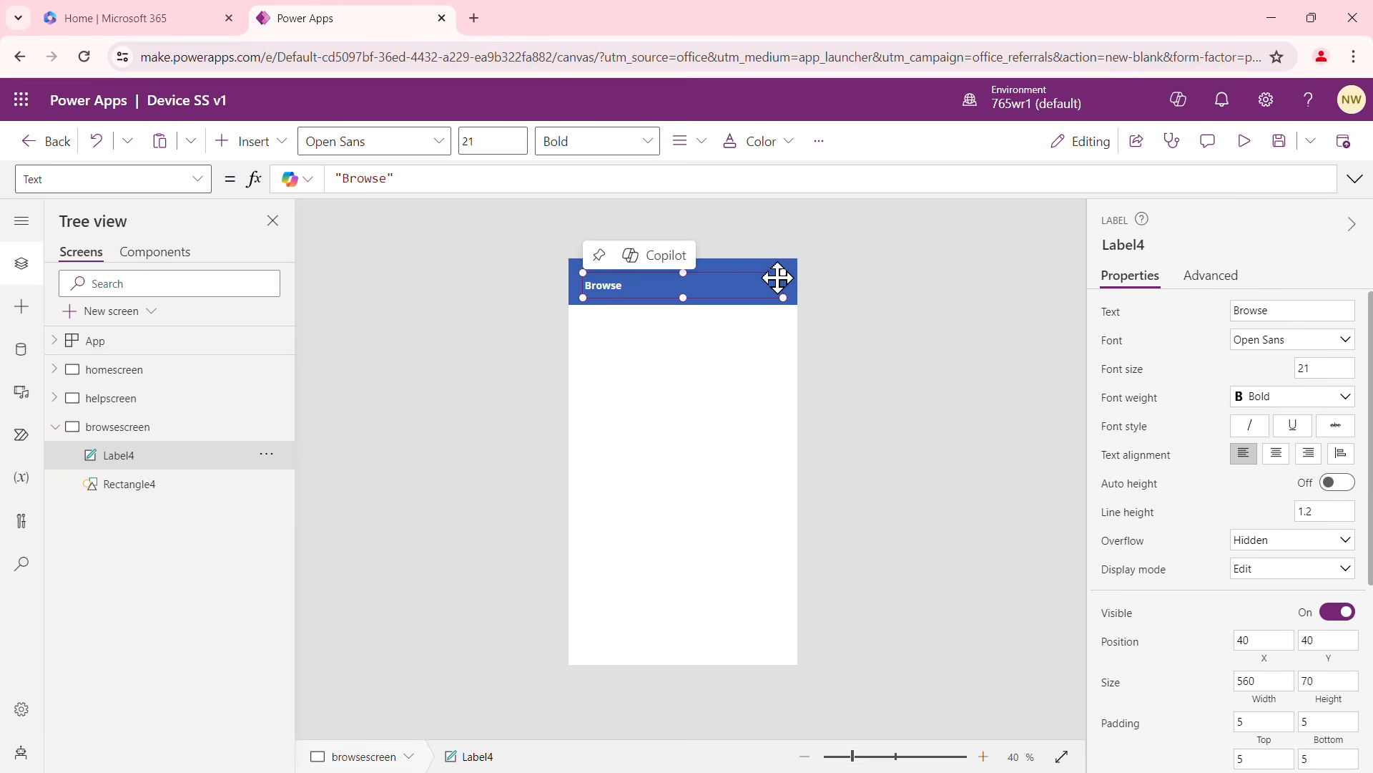
left_click_drag(781, 275, 642, 277)
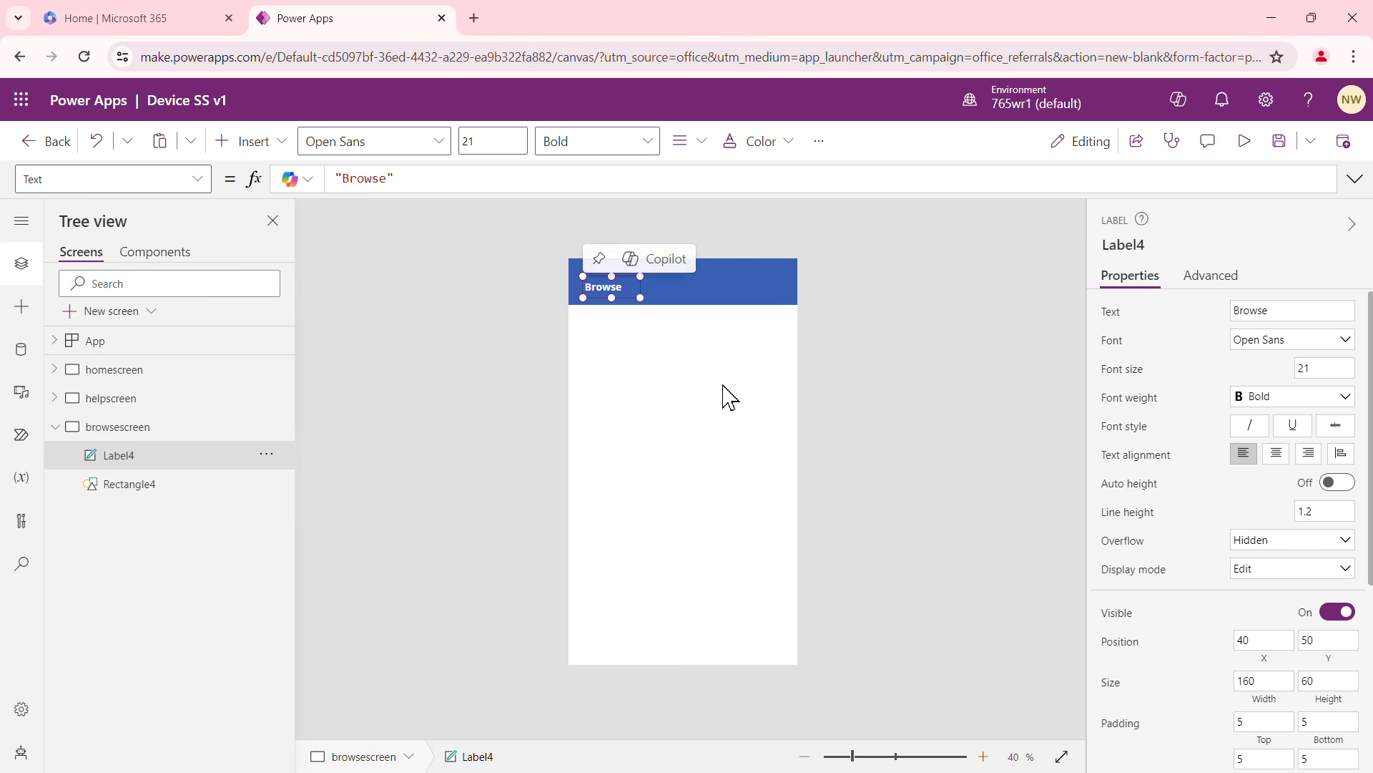
left_click(686, 383)
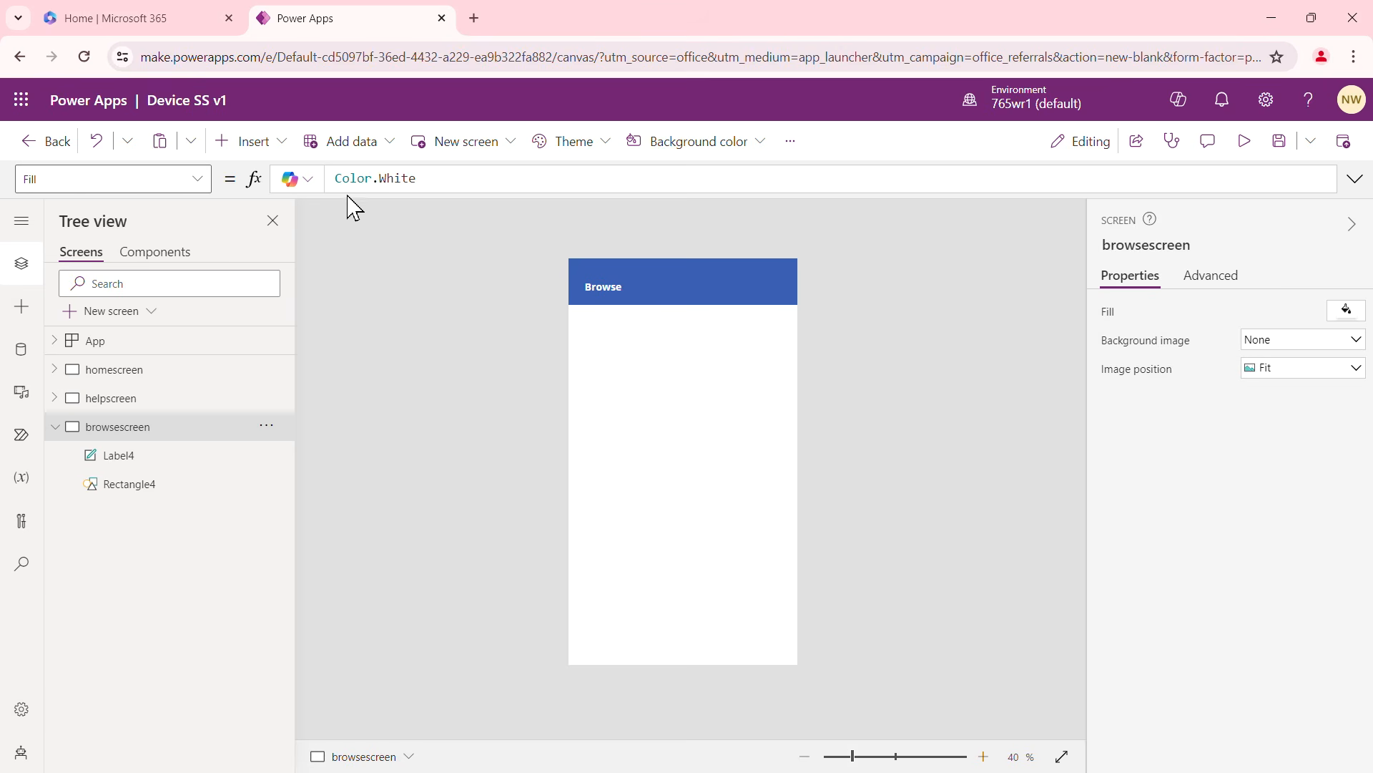
Insert a Home icon on browsescreen and place it at the header's right end, about X 557, Y 33
left_click(282, 145)
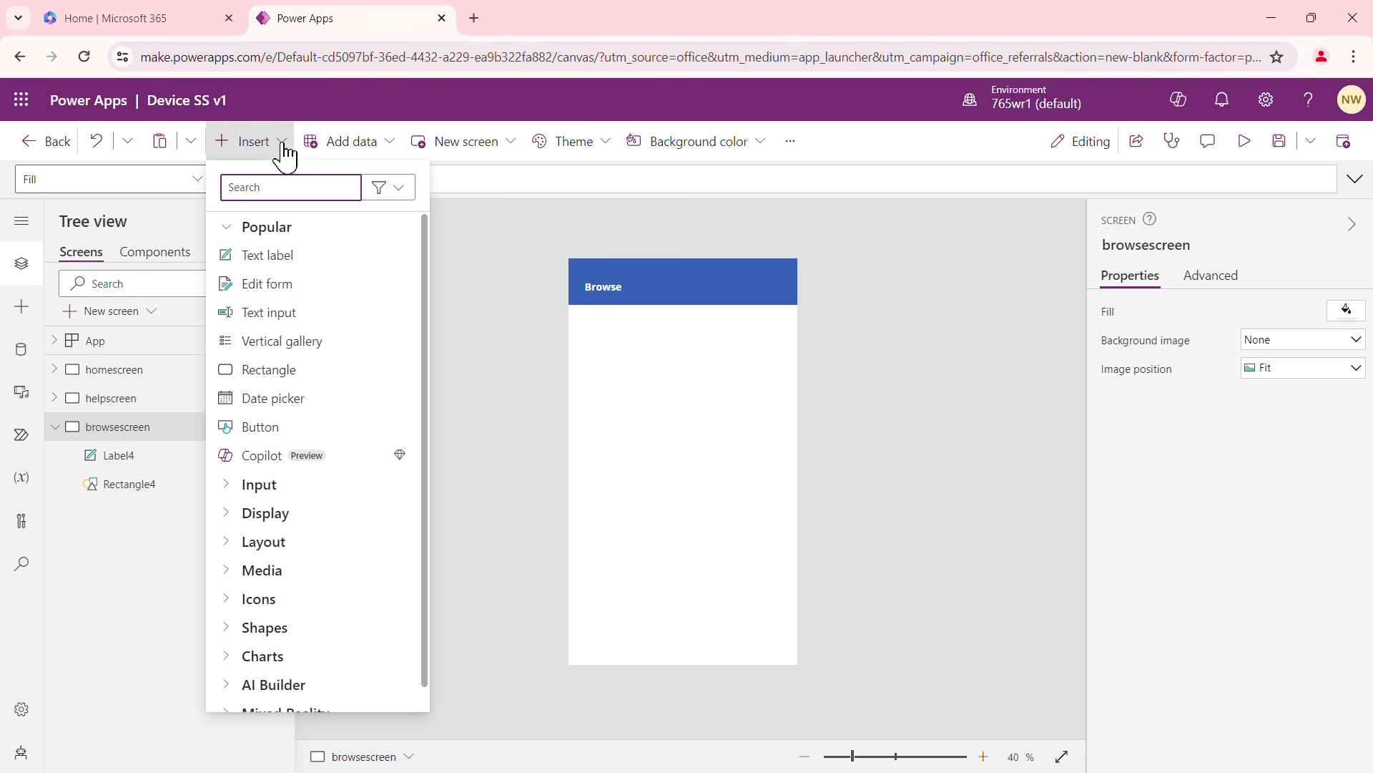
type("hom")
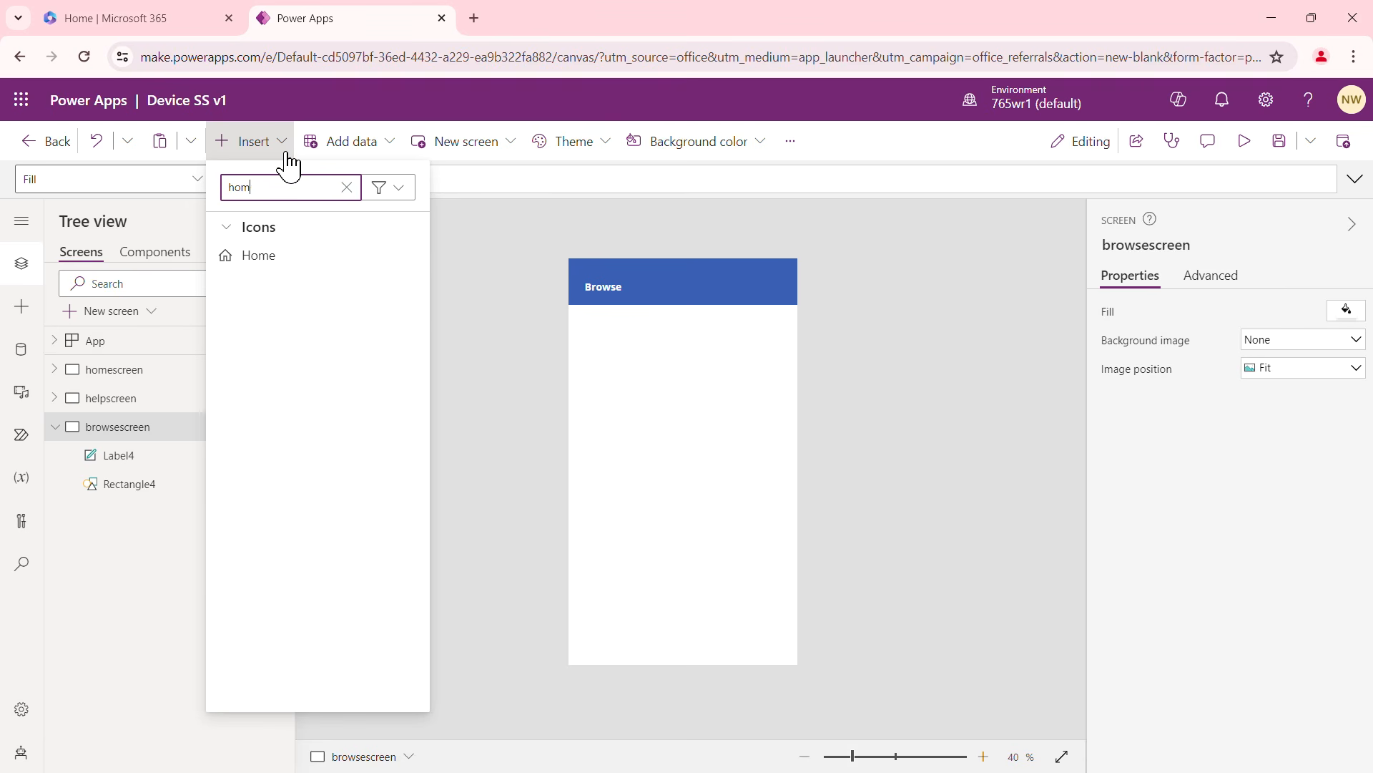
type("e")
left_click(279, 259)
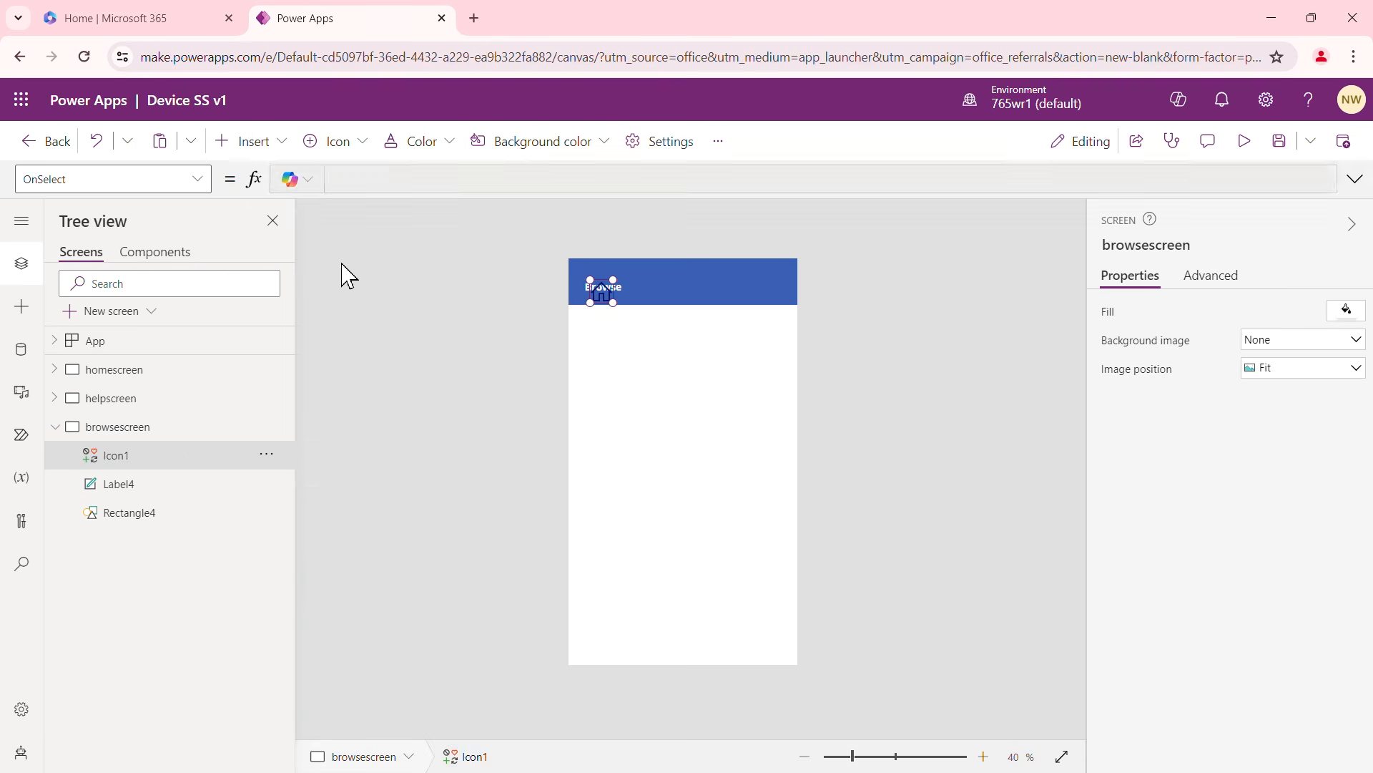
left_click_drag(608, 291, 785, 282)
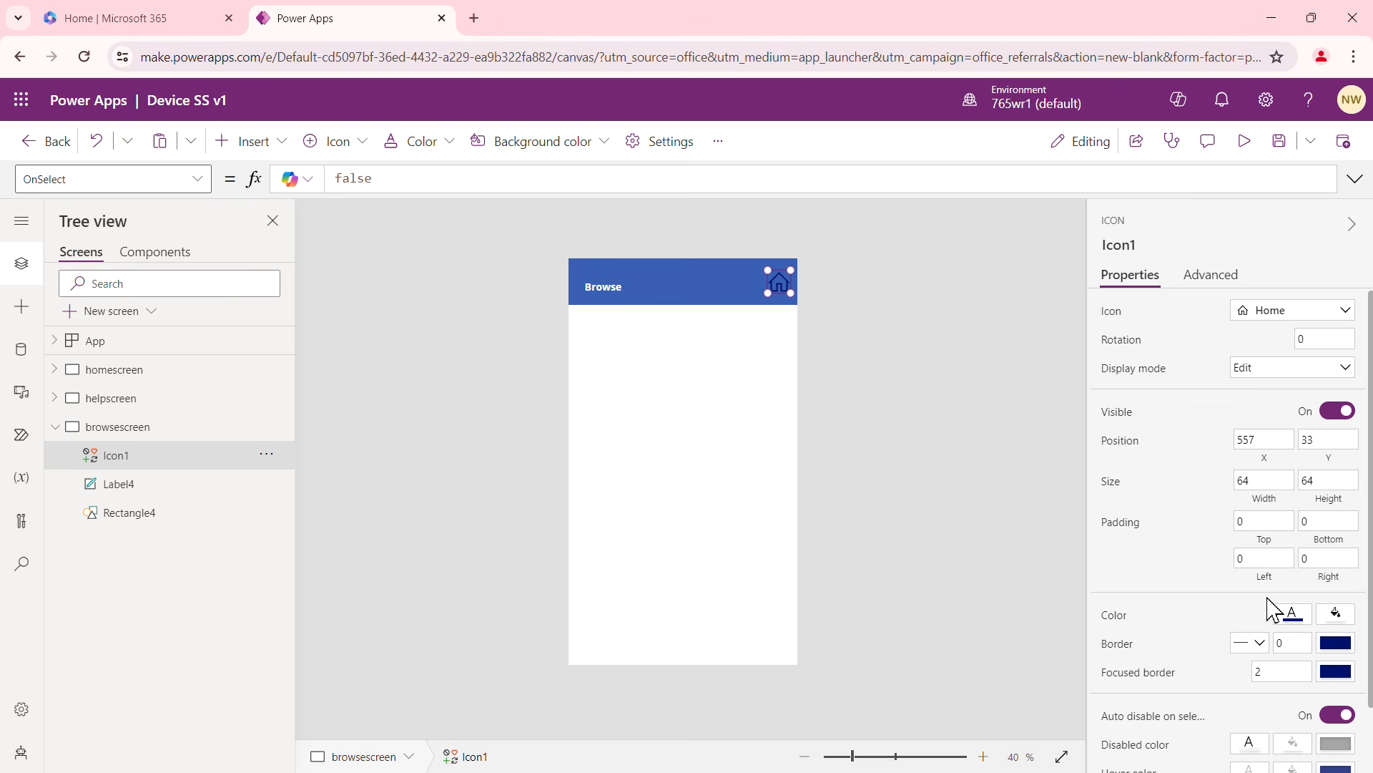
Set the Home icon's color to white
left_click(1294, 616)
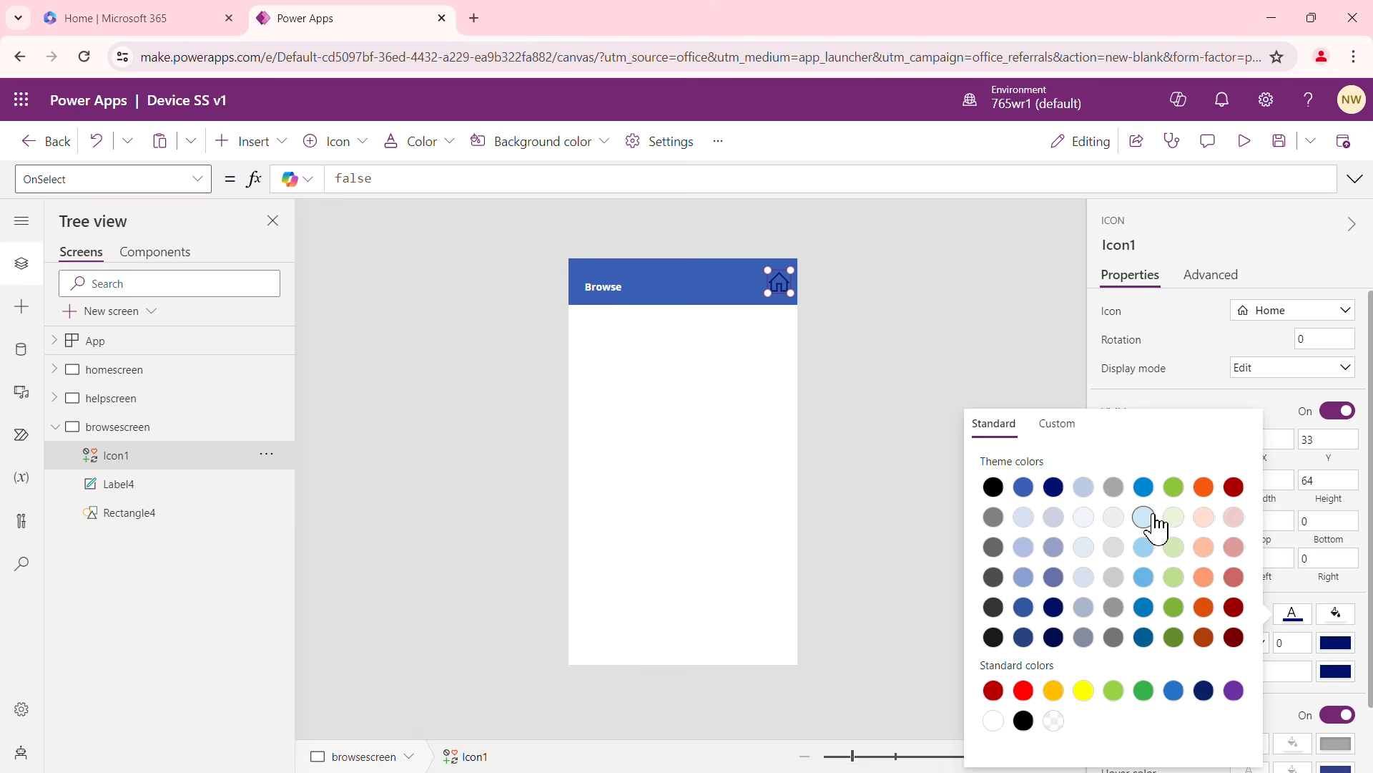
left_click(994, 721)
left_click(718, 372)
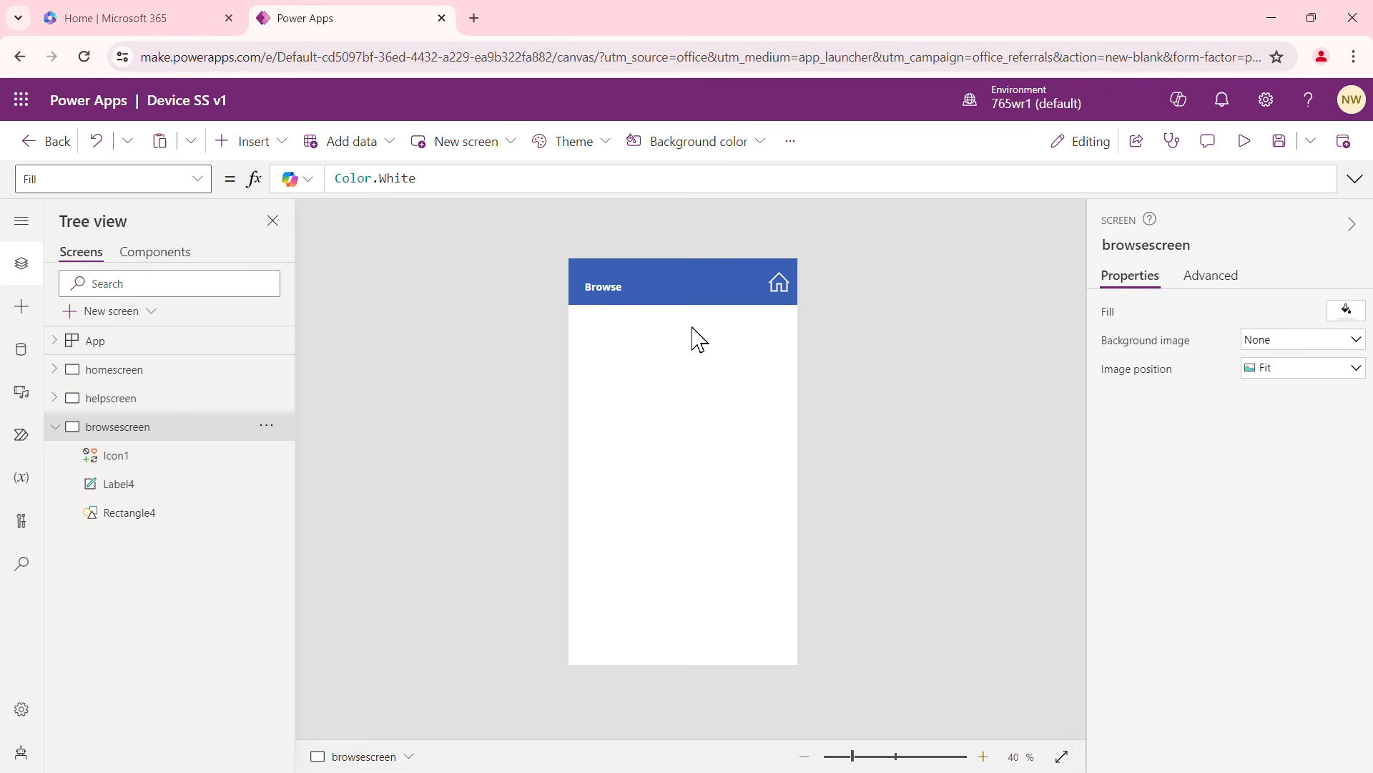
Insert a Globe - Refresh icon and place it just left of the Home icon, about X 465, Y 33
left_click(280, 147)
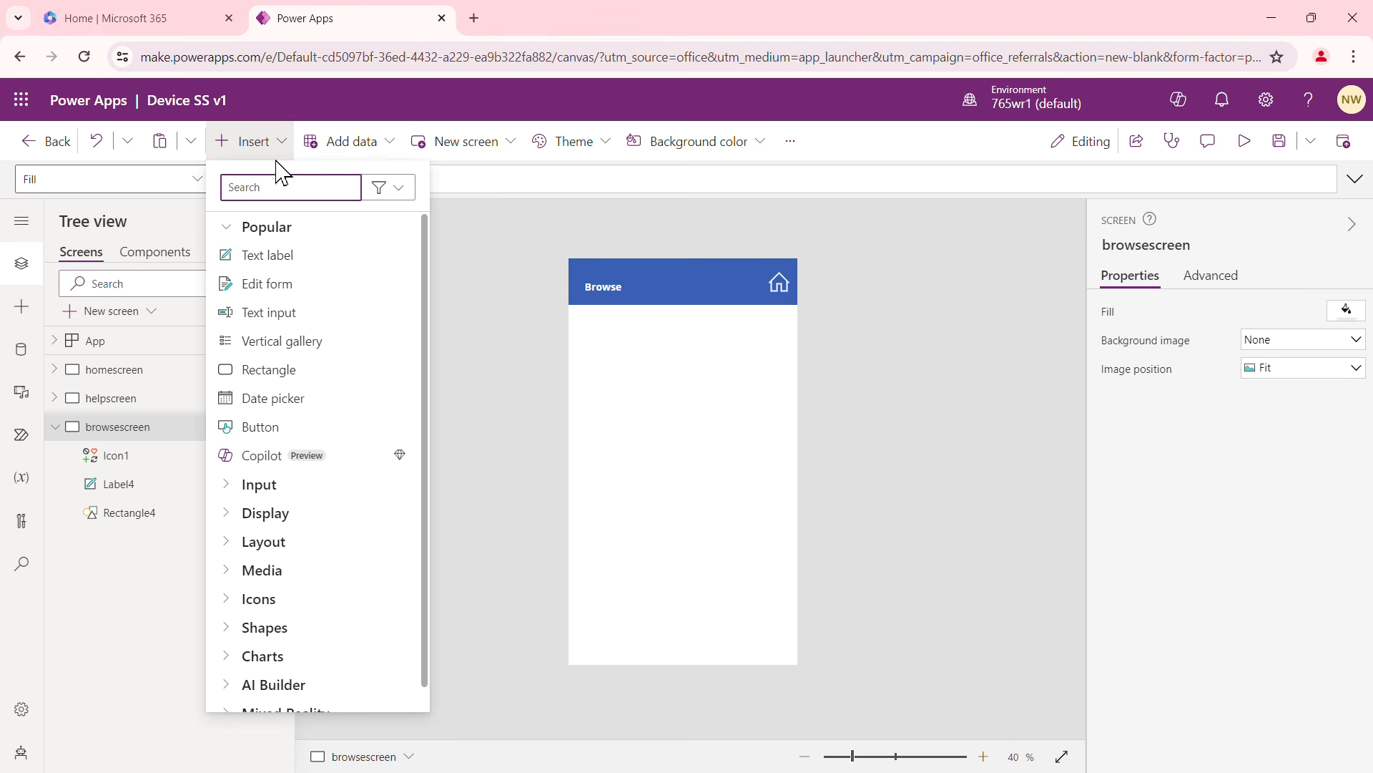
type("refre")
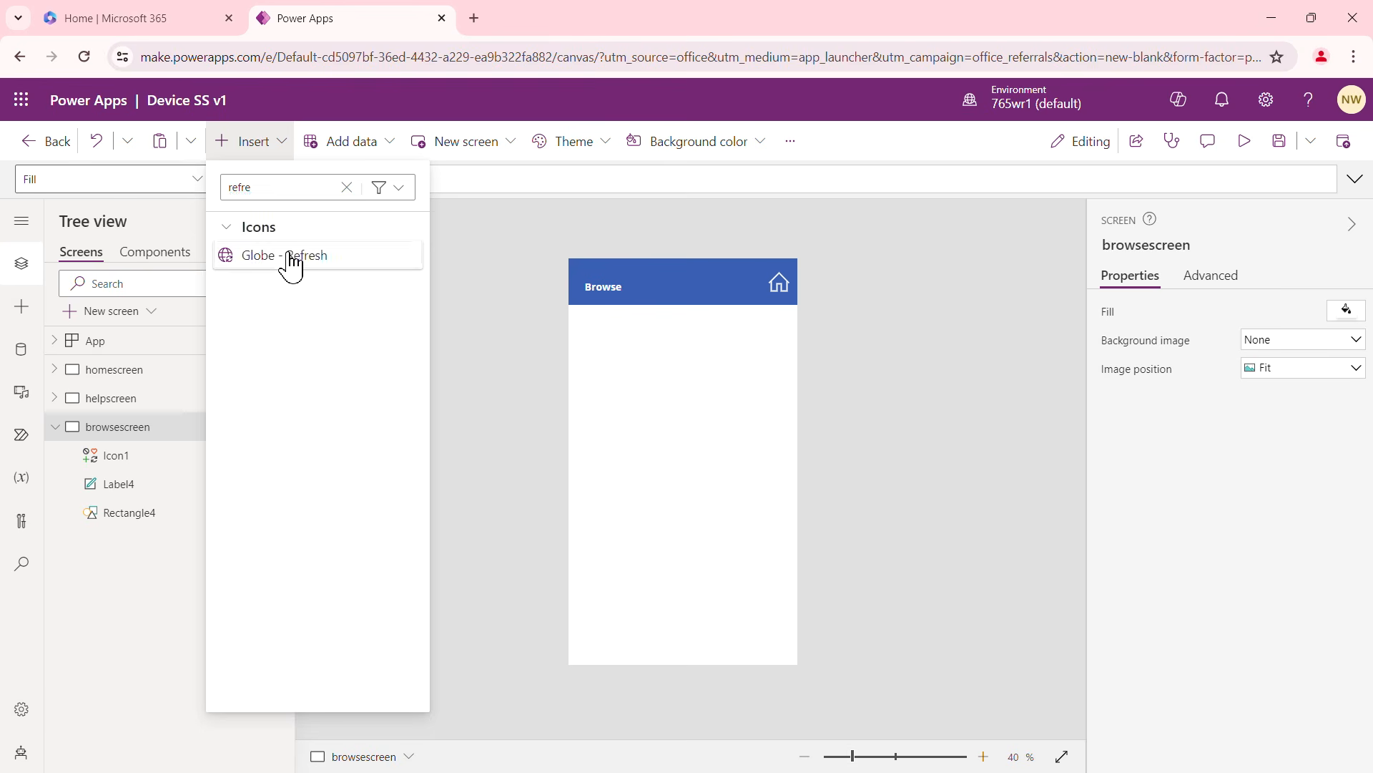
left_click(289, 257)
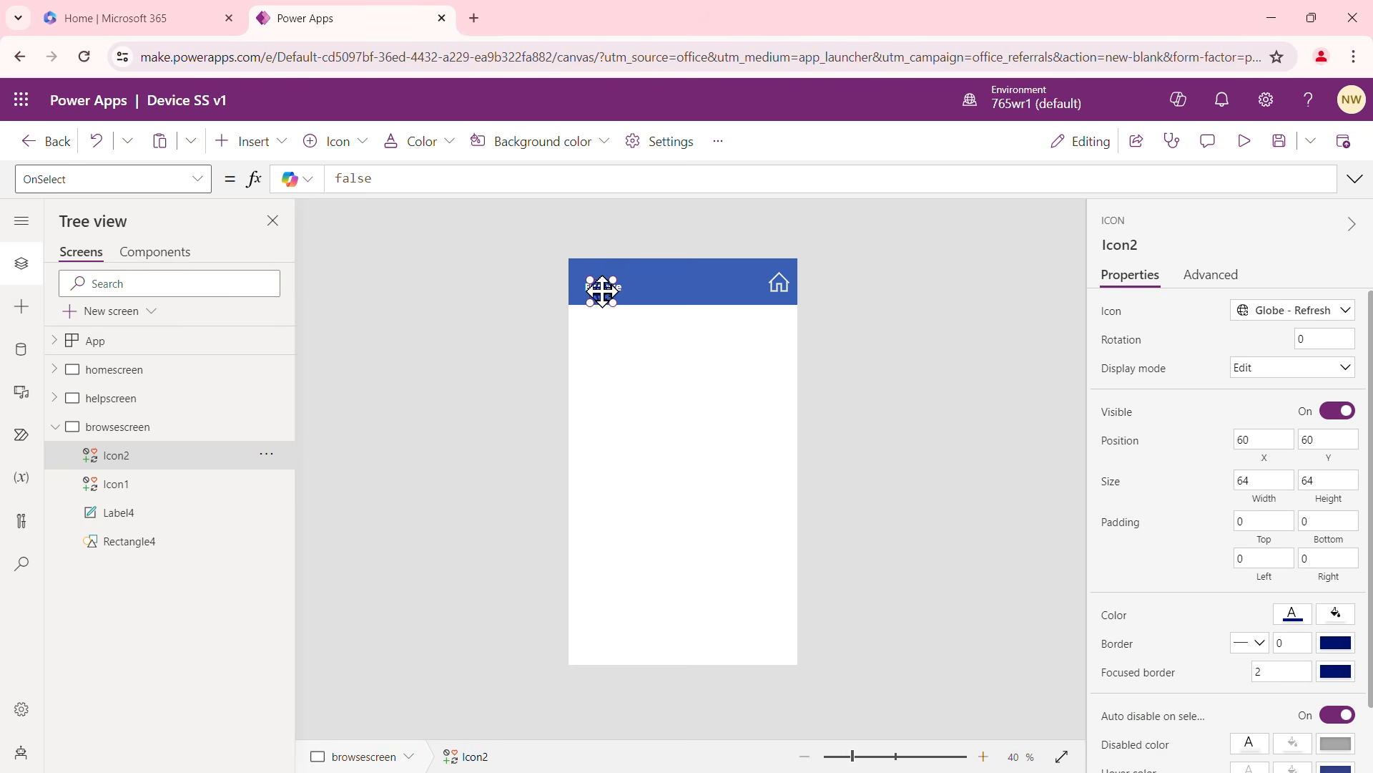
left_click_drag(604, 289, 750, 283)
left_click(743, 361)
Set the Globe - Refresh icon's color to white
left_click(750, 282)
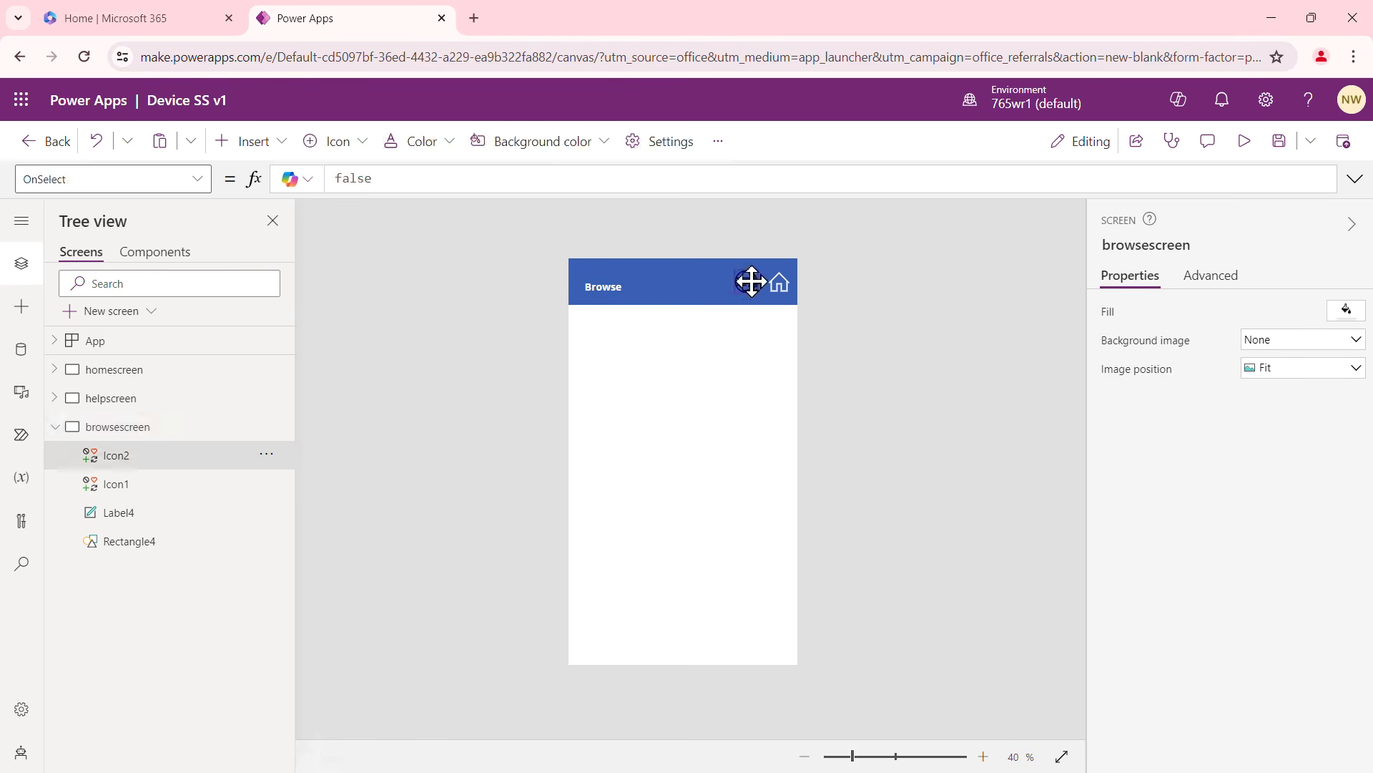
left_click(1292, 614)
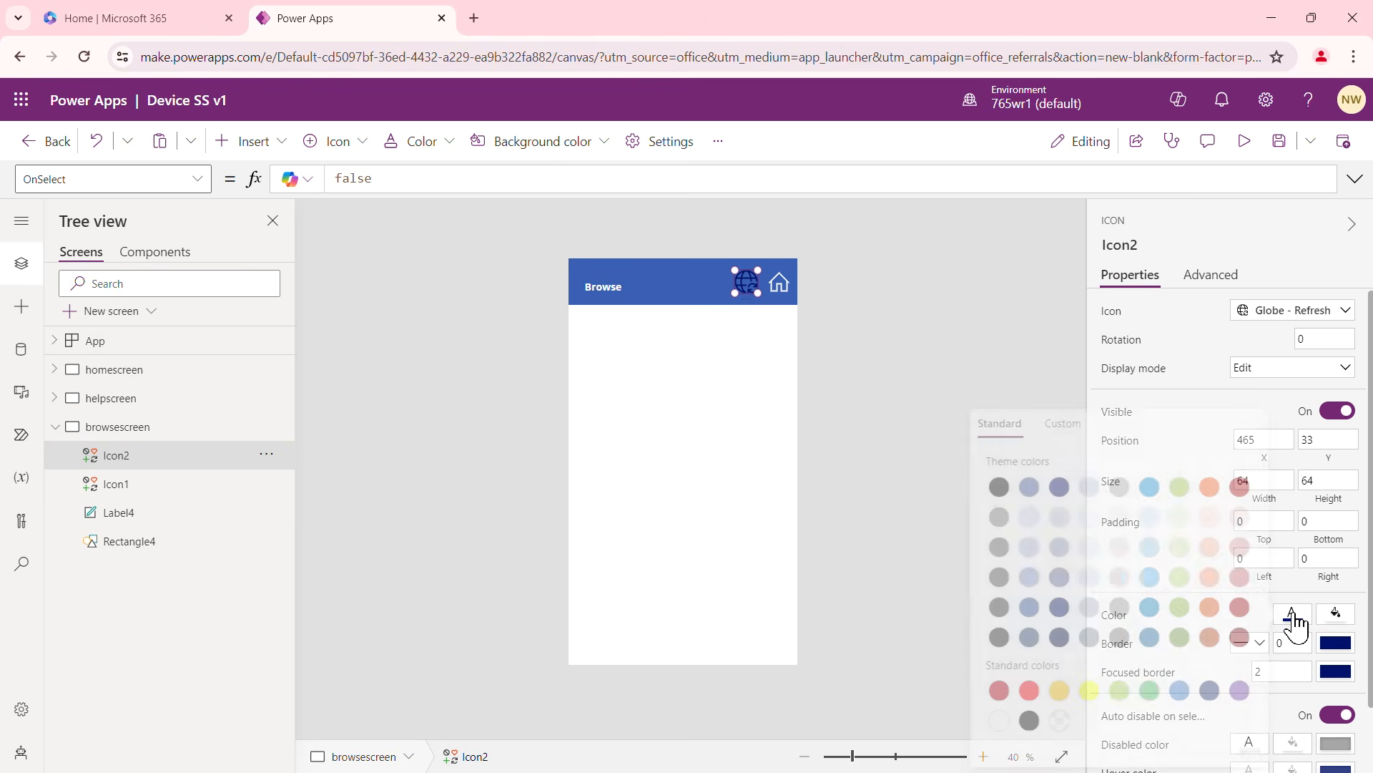
left_click(993, 720)
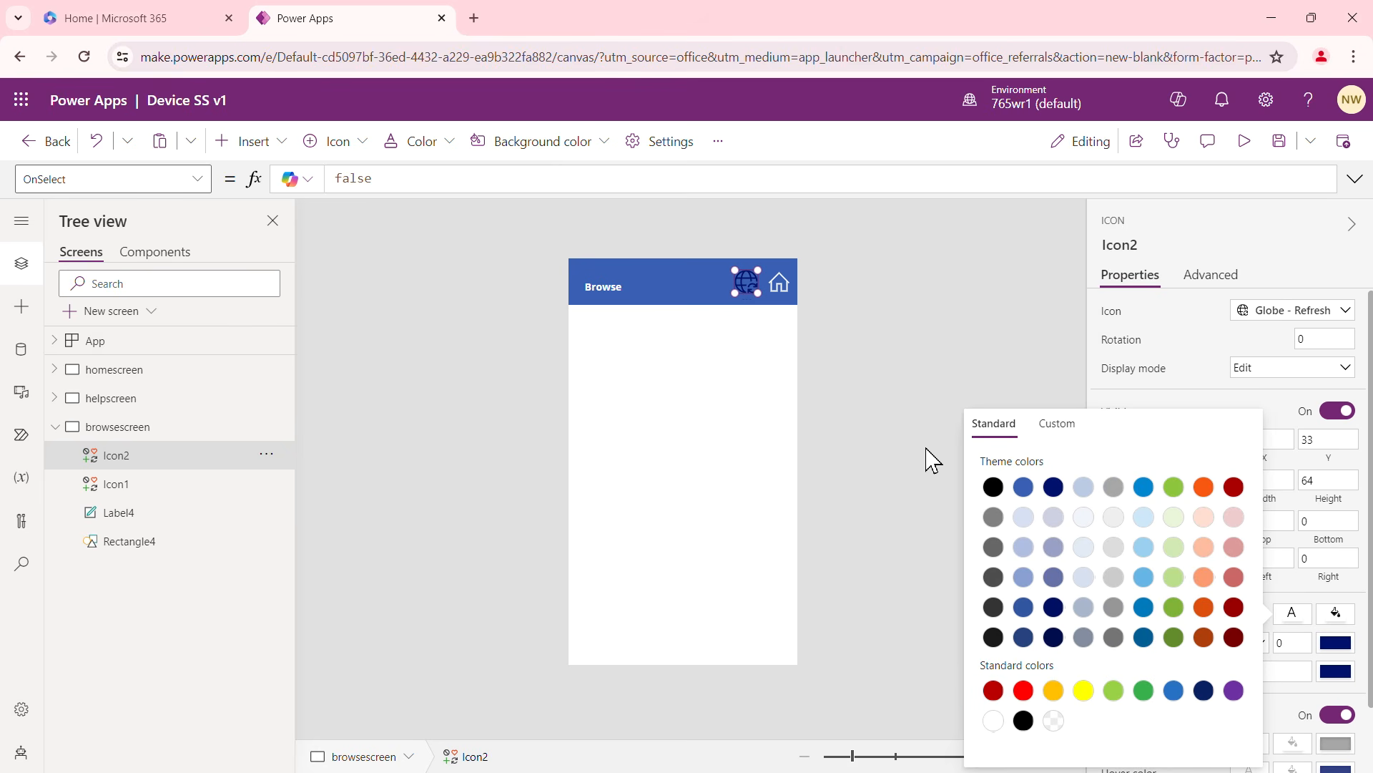
left_click(750, 404)
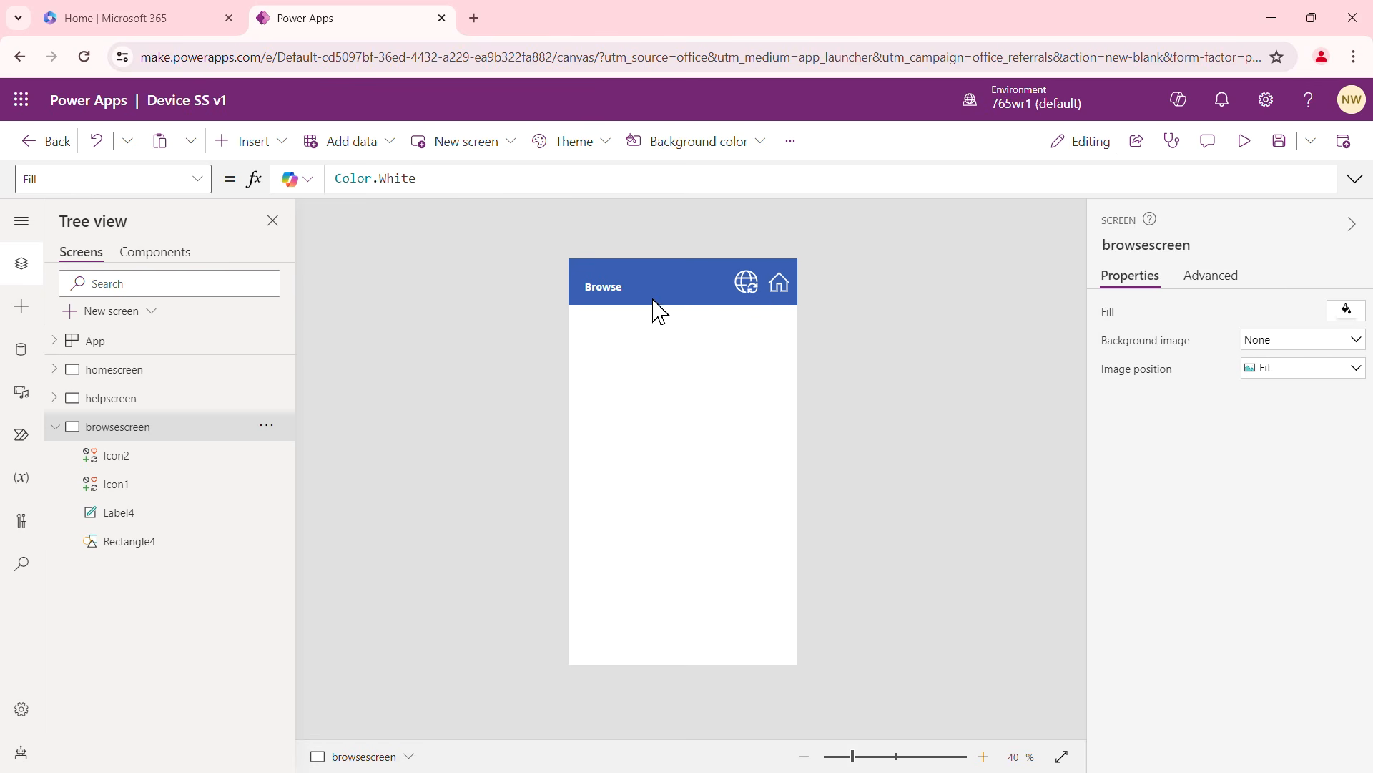
Set the OnSelect formula of browsescreen's Home icon to Navigate(homescreen)
left_click(268, 429)
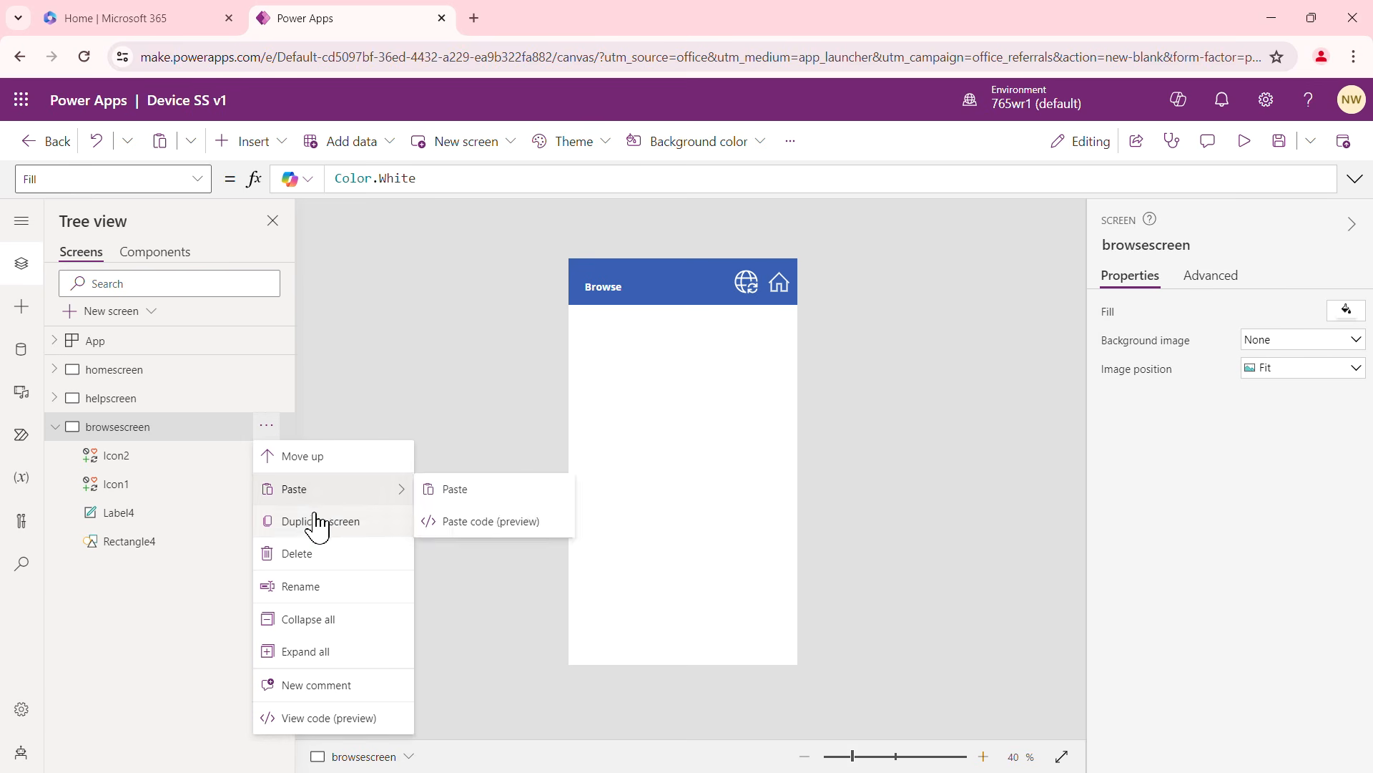
left_click(781, 284)
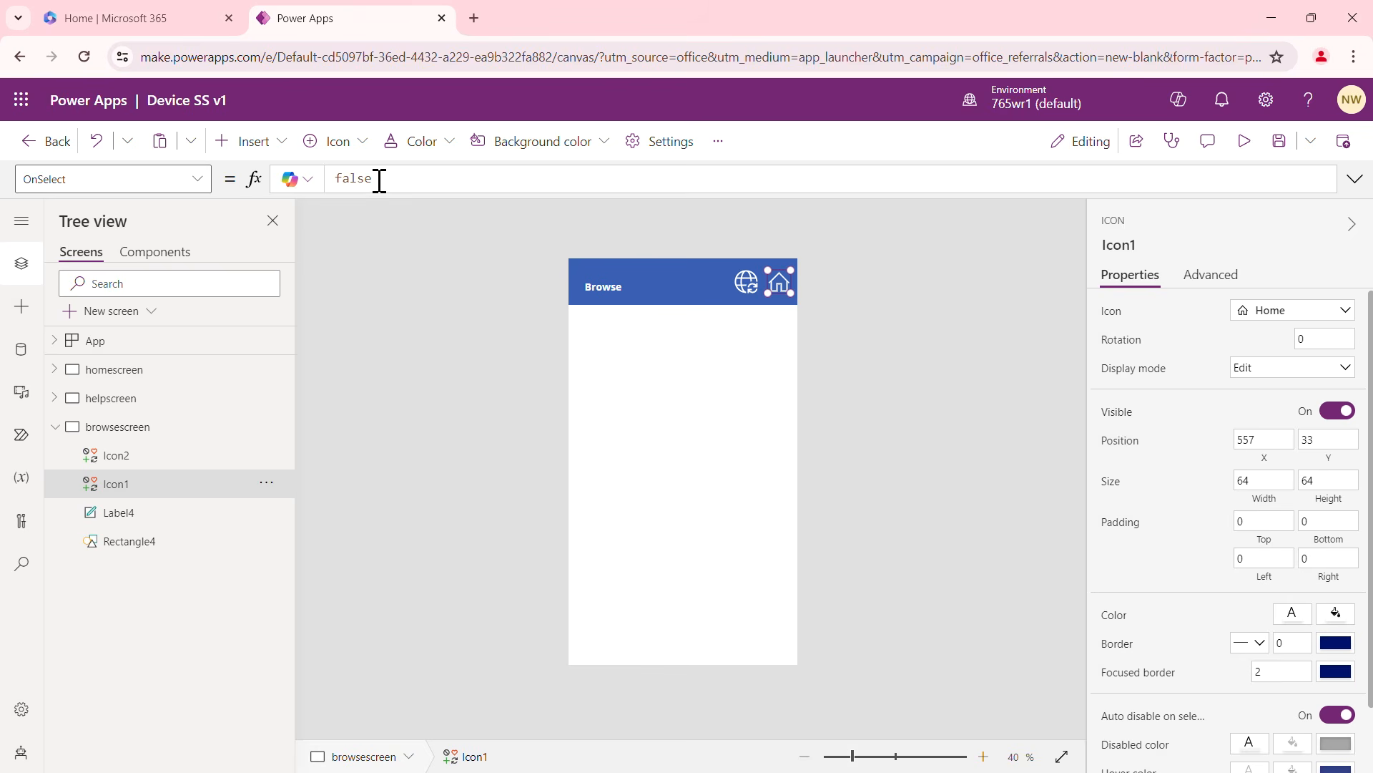
left_click_drag(379, 180, 336, 181)
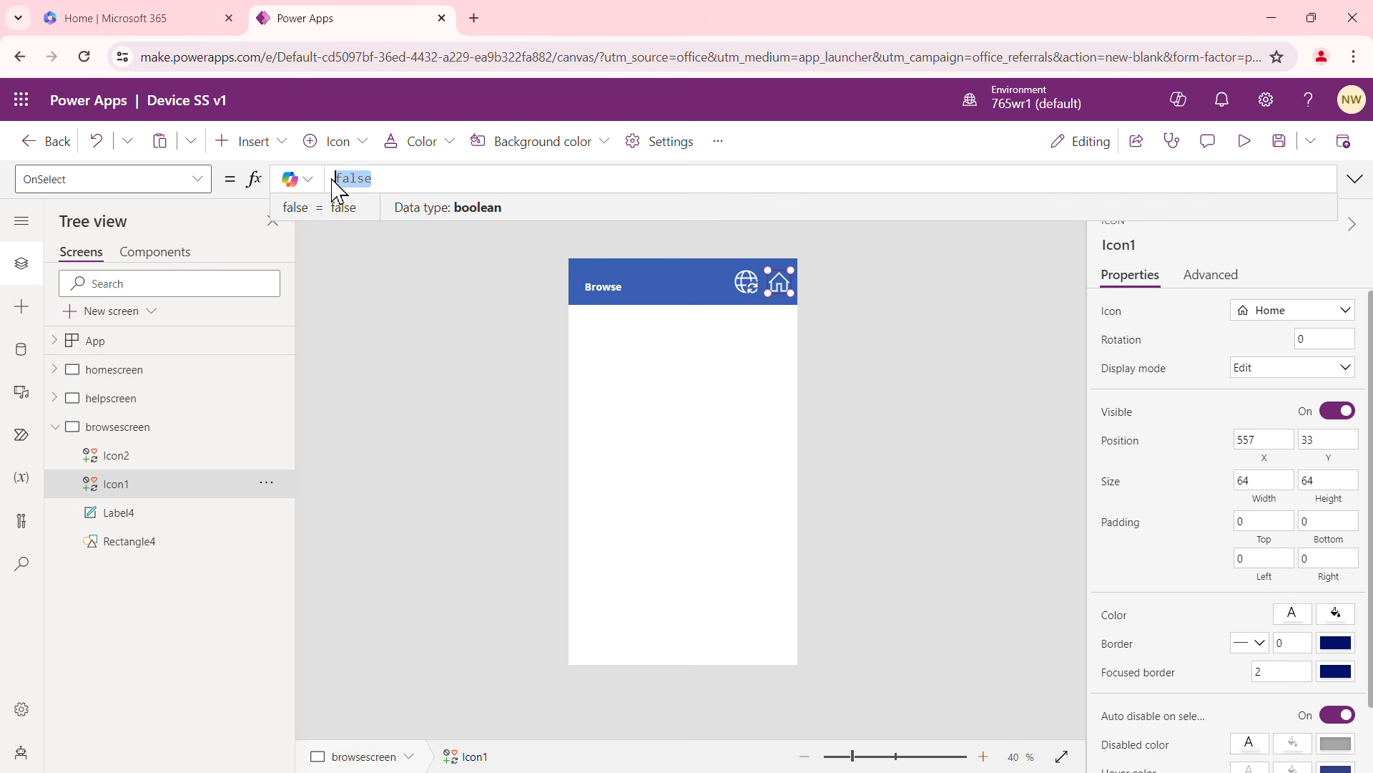
type("navi")
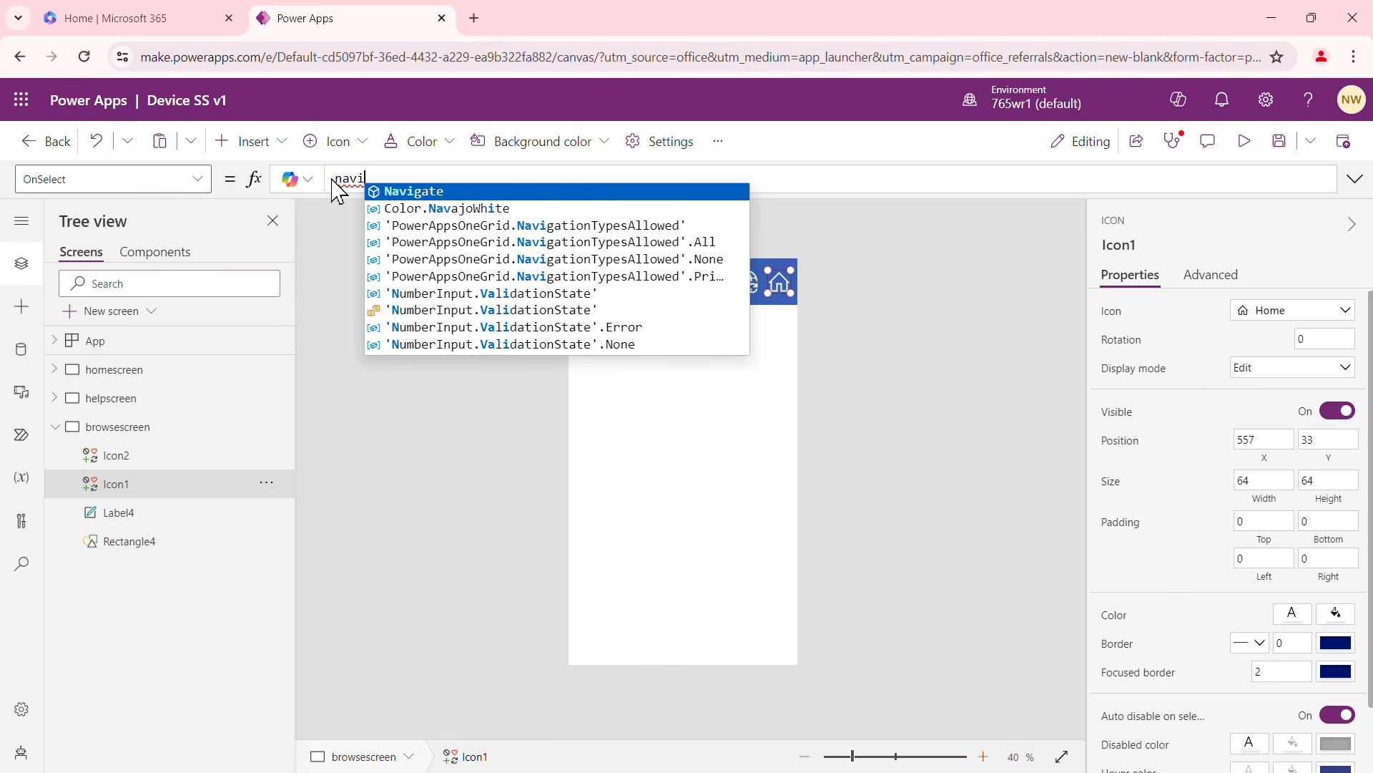
key("Tab")
type("(")
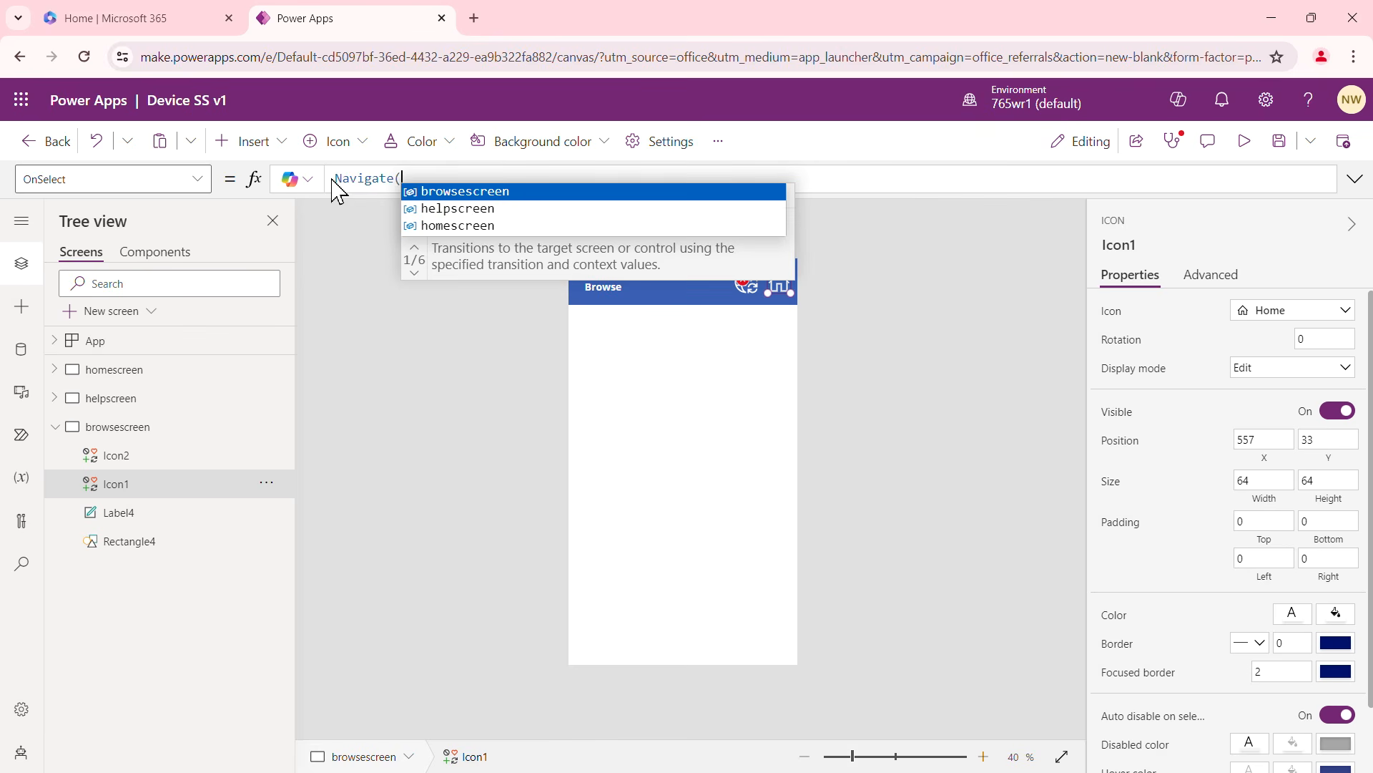
left_click(472, 226)
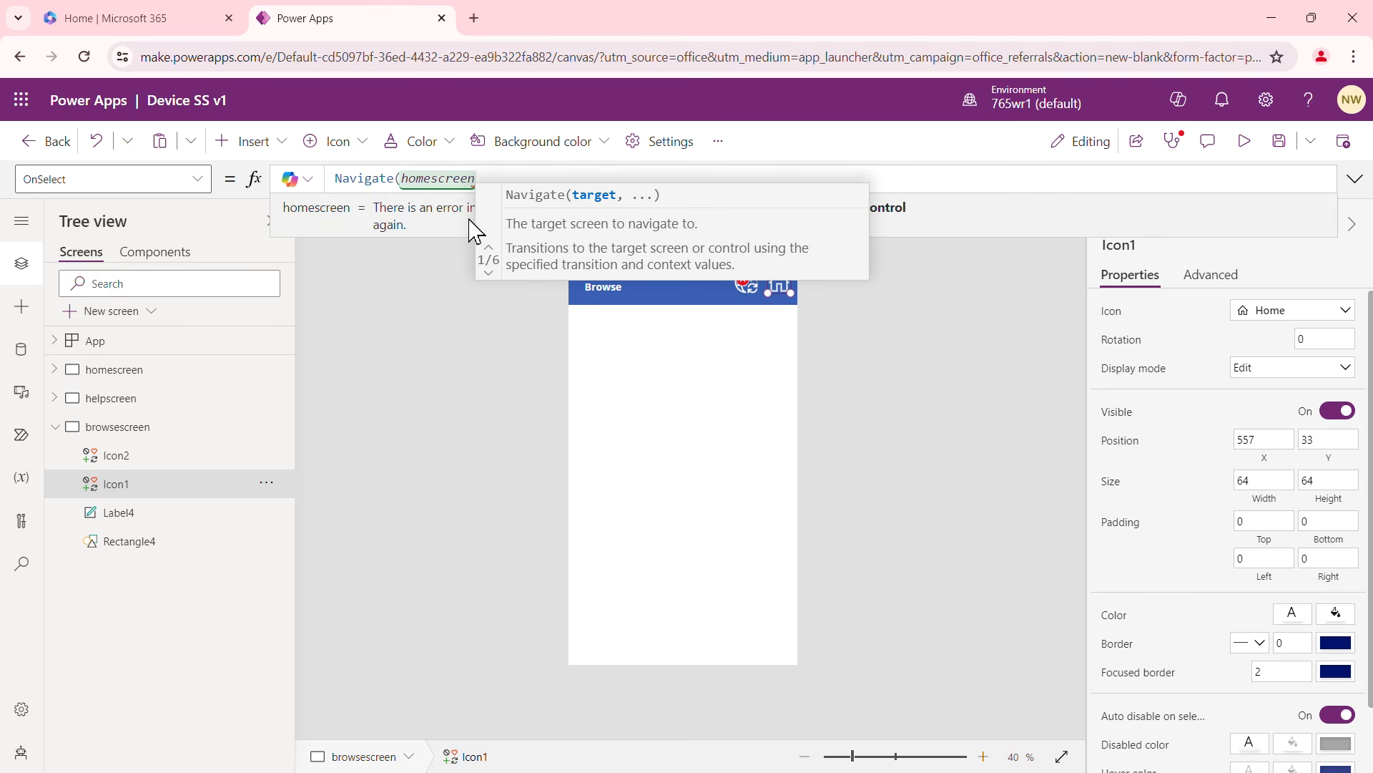
left_click(467, 355)
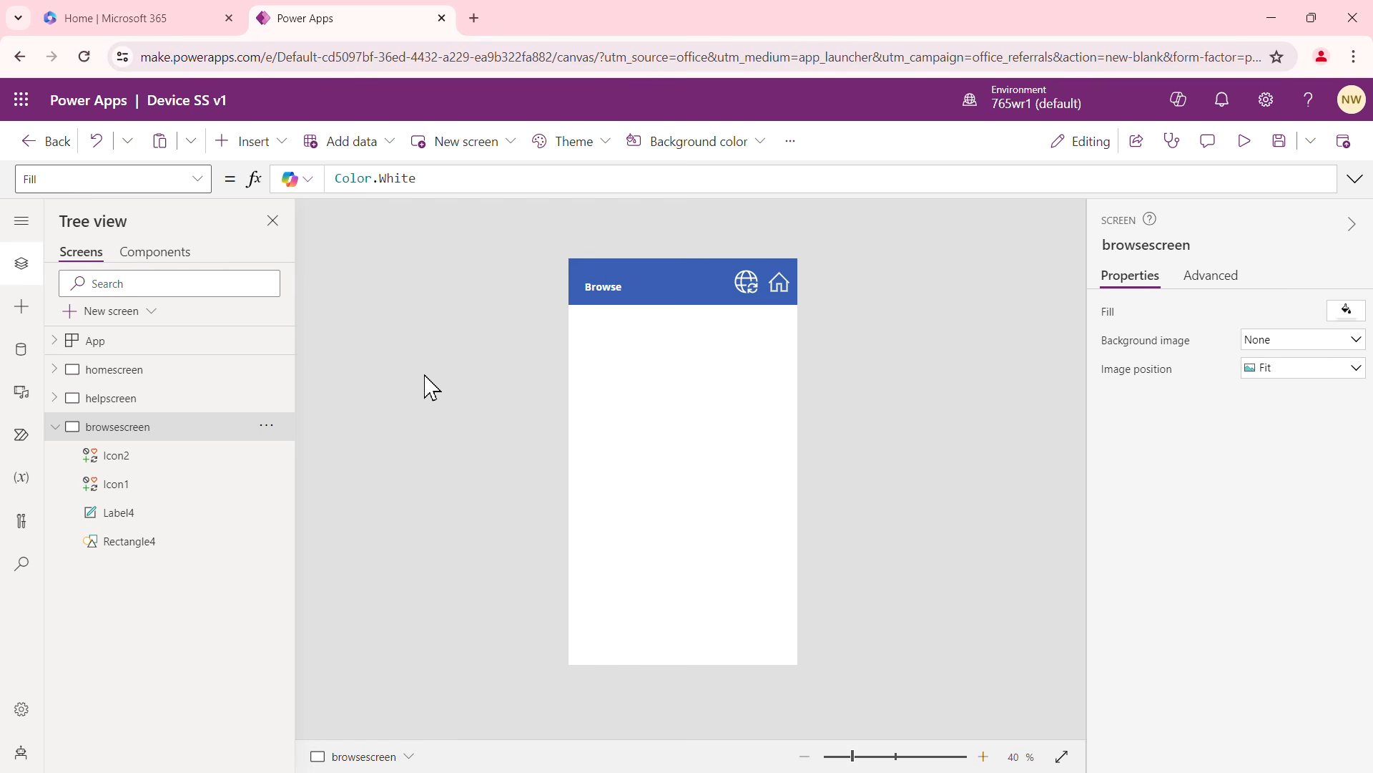
Duplicate browsescreen and rename the copy detailscreen
left_click(269, 426)
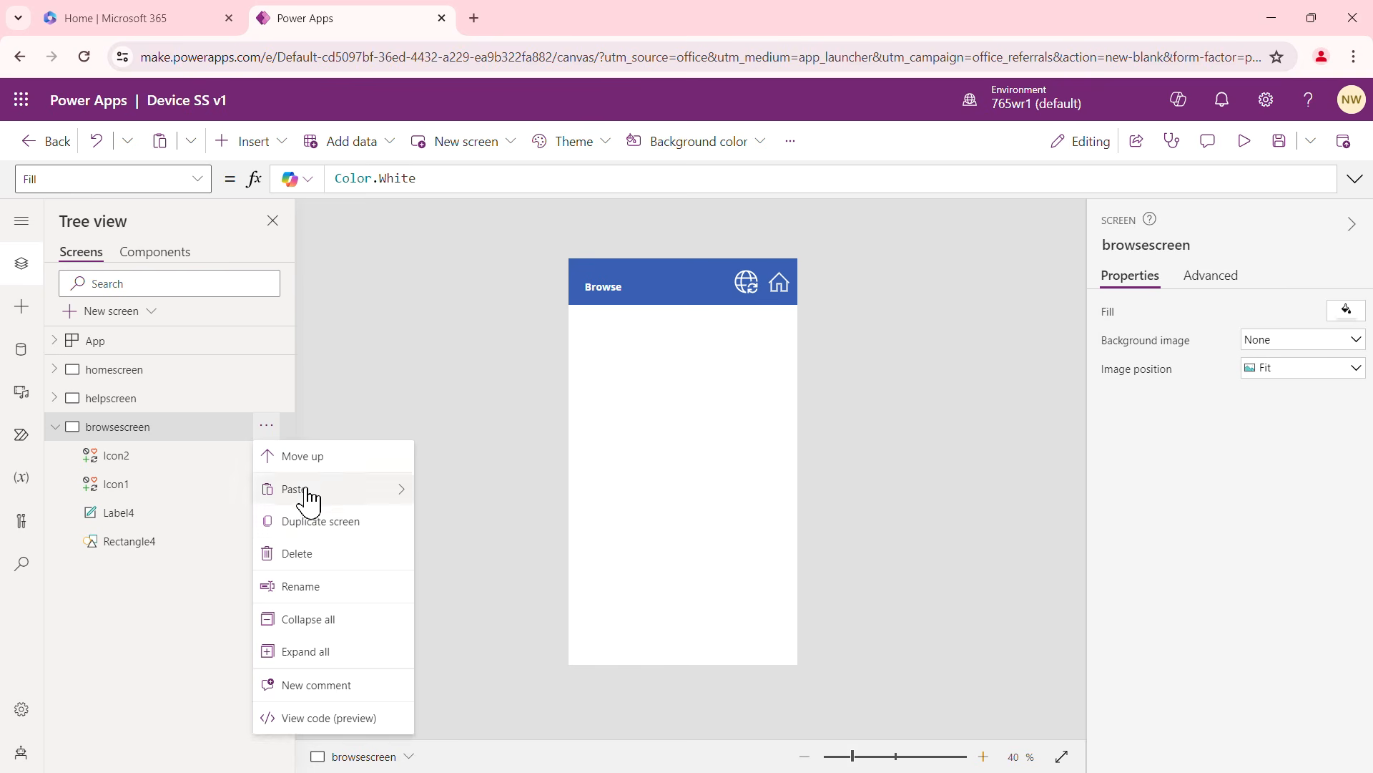
left_click(331, 522)
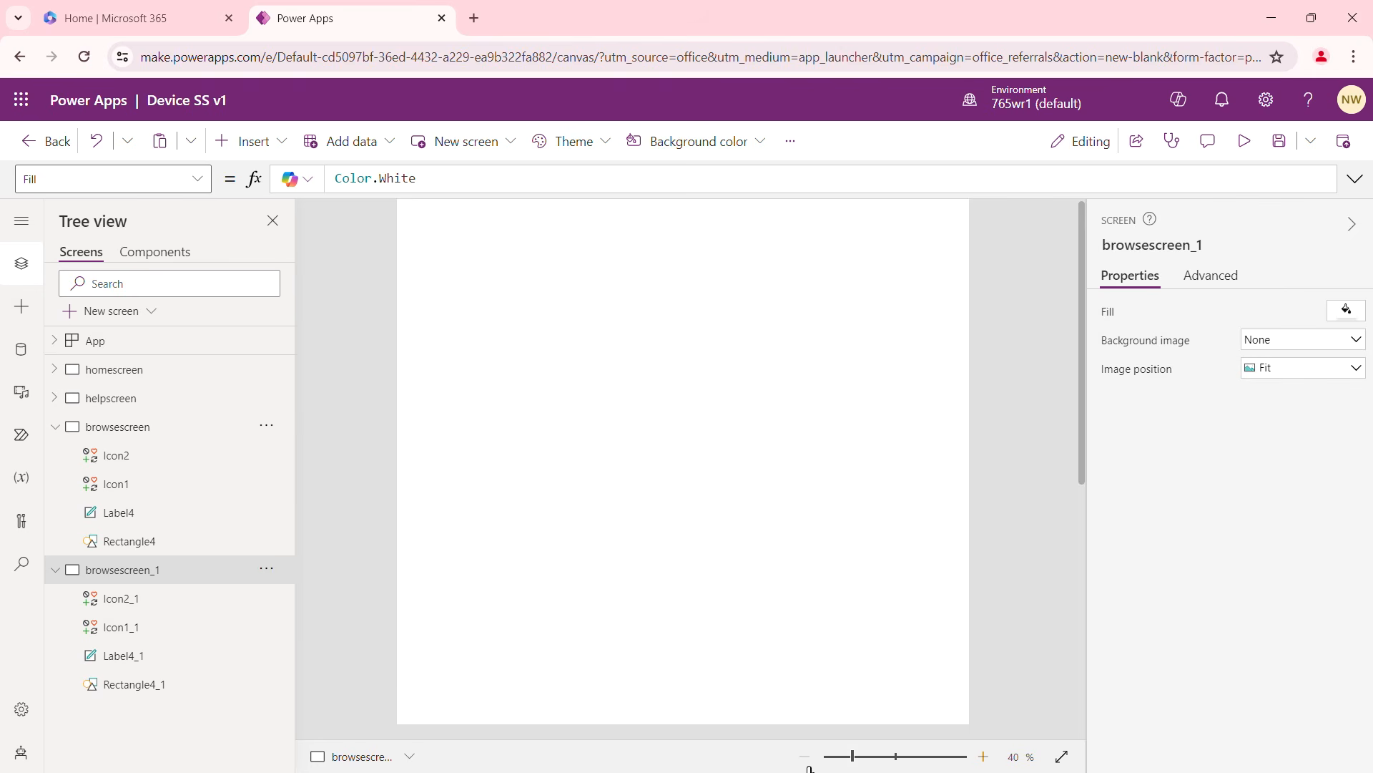
left_click(985, 757)
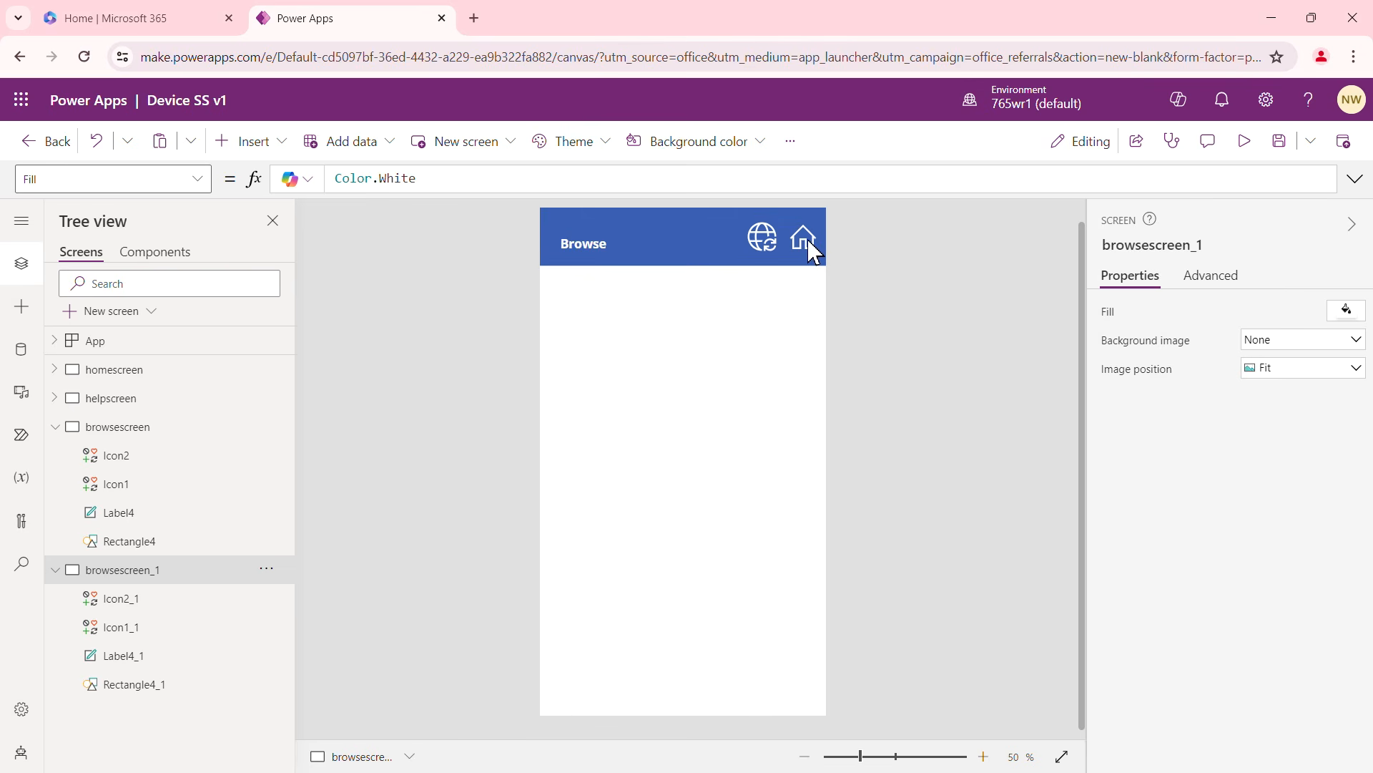
left_click(807, 238)
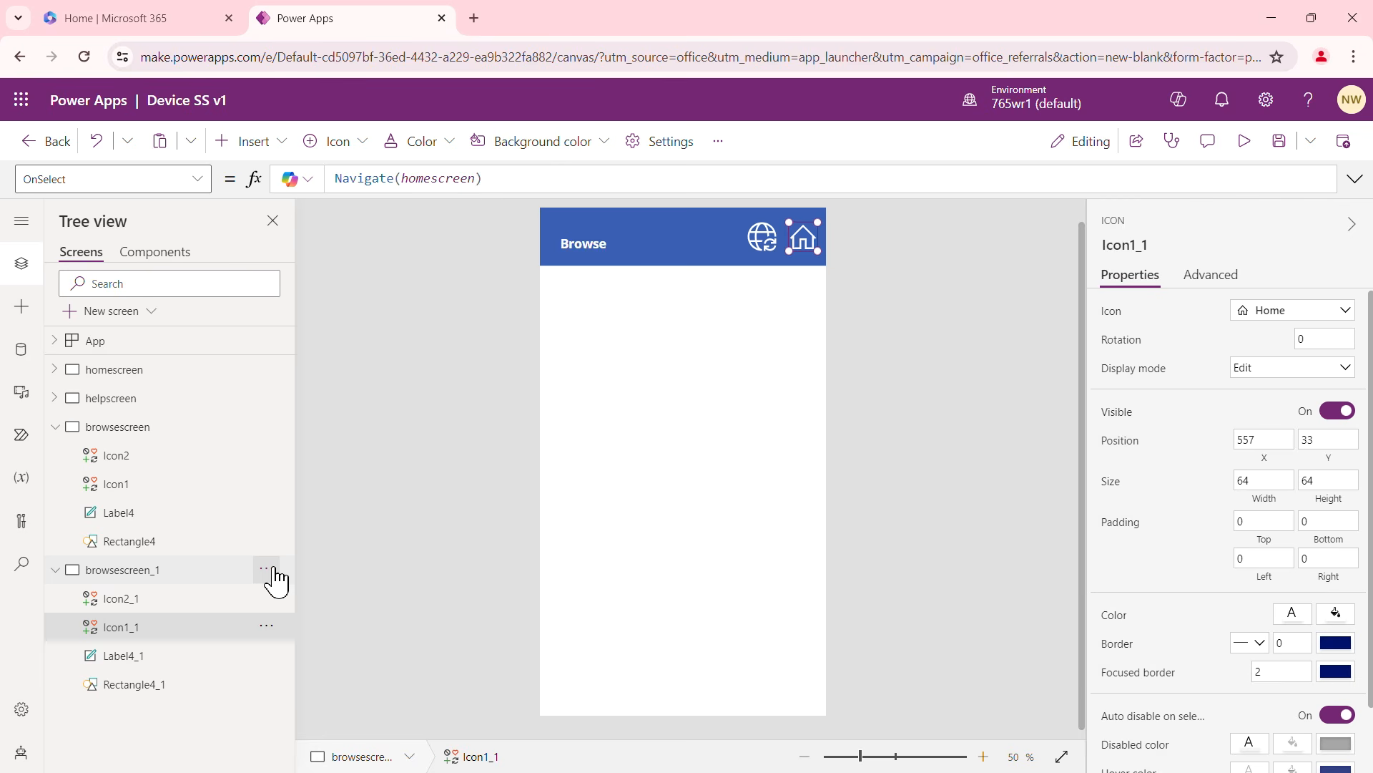
left_click(264, 569)
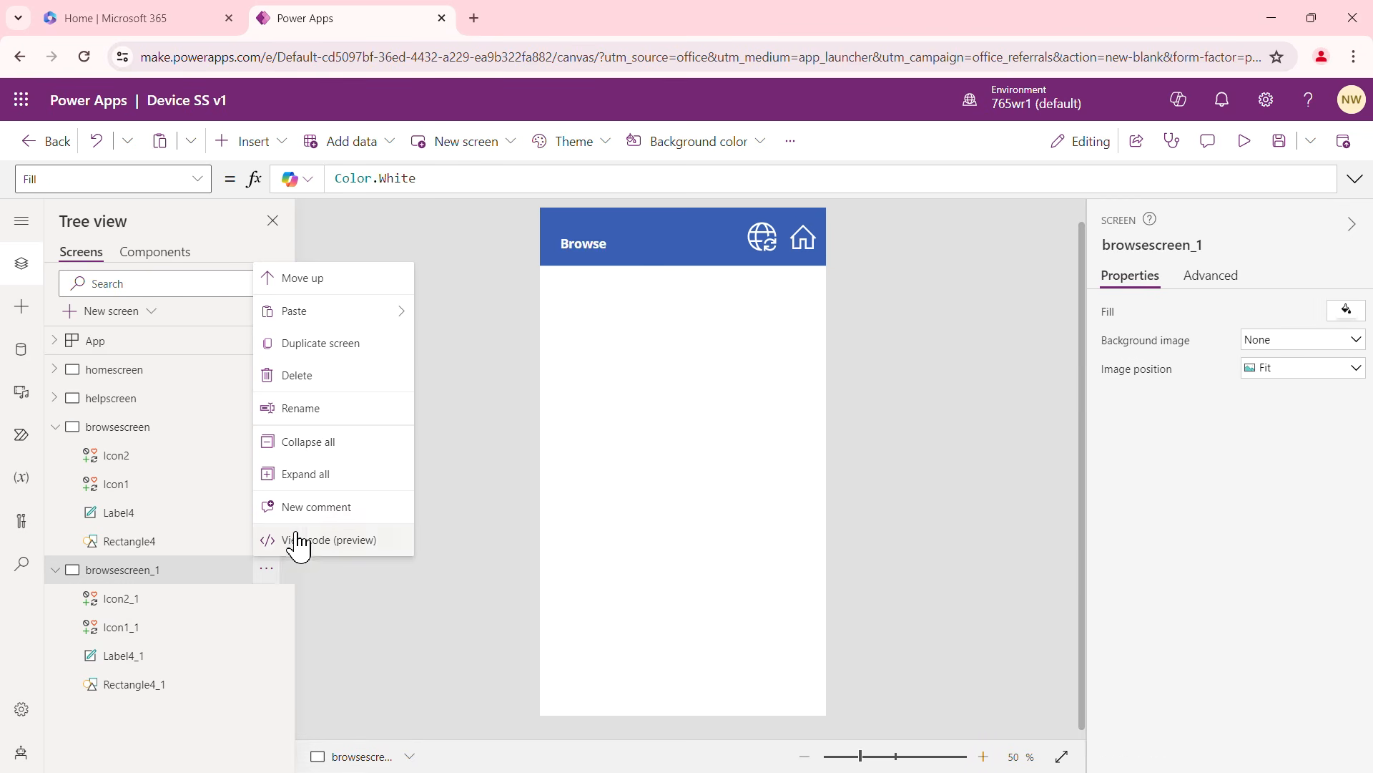
left_click(314, 409)
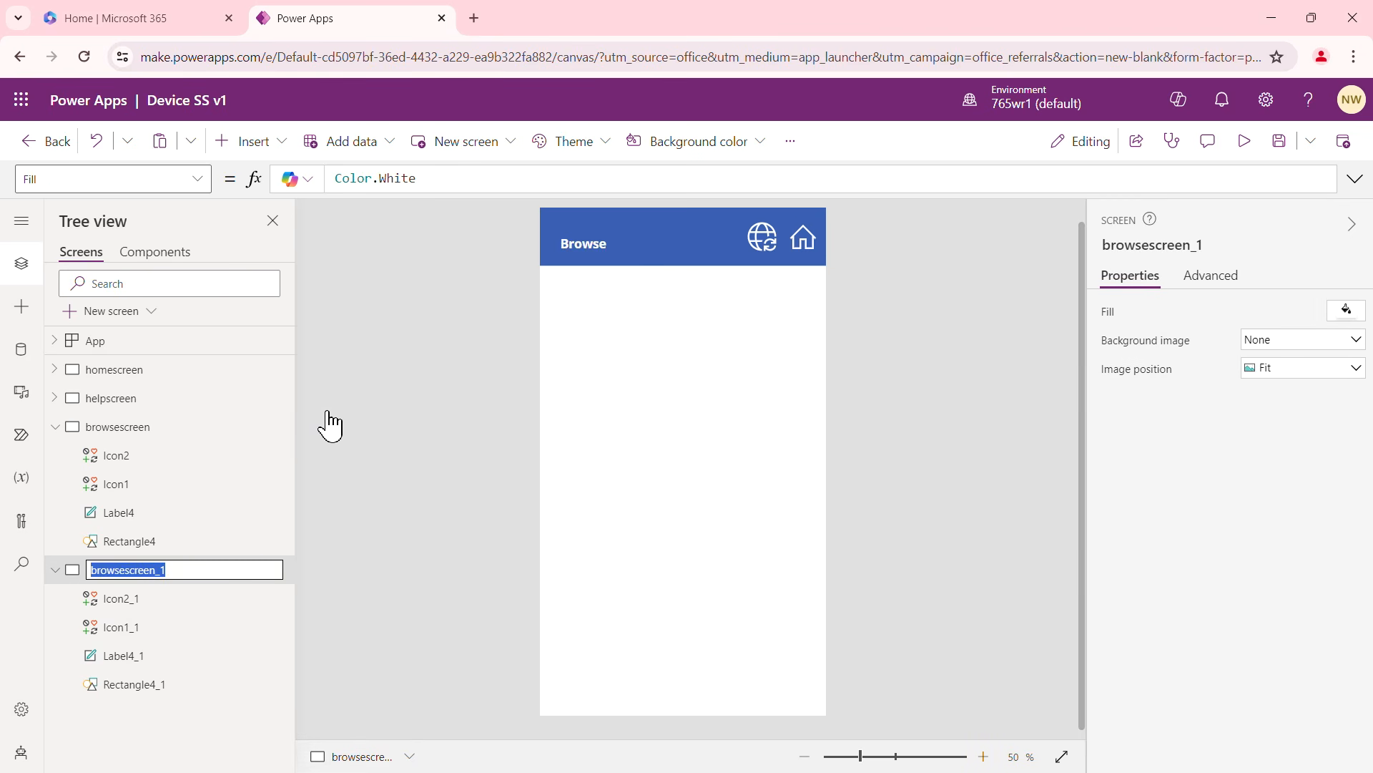
type("detail")
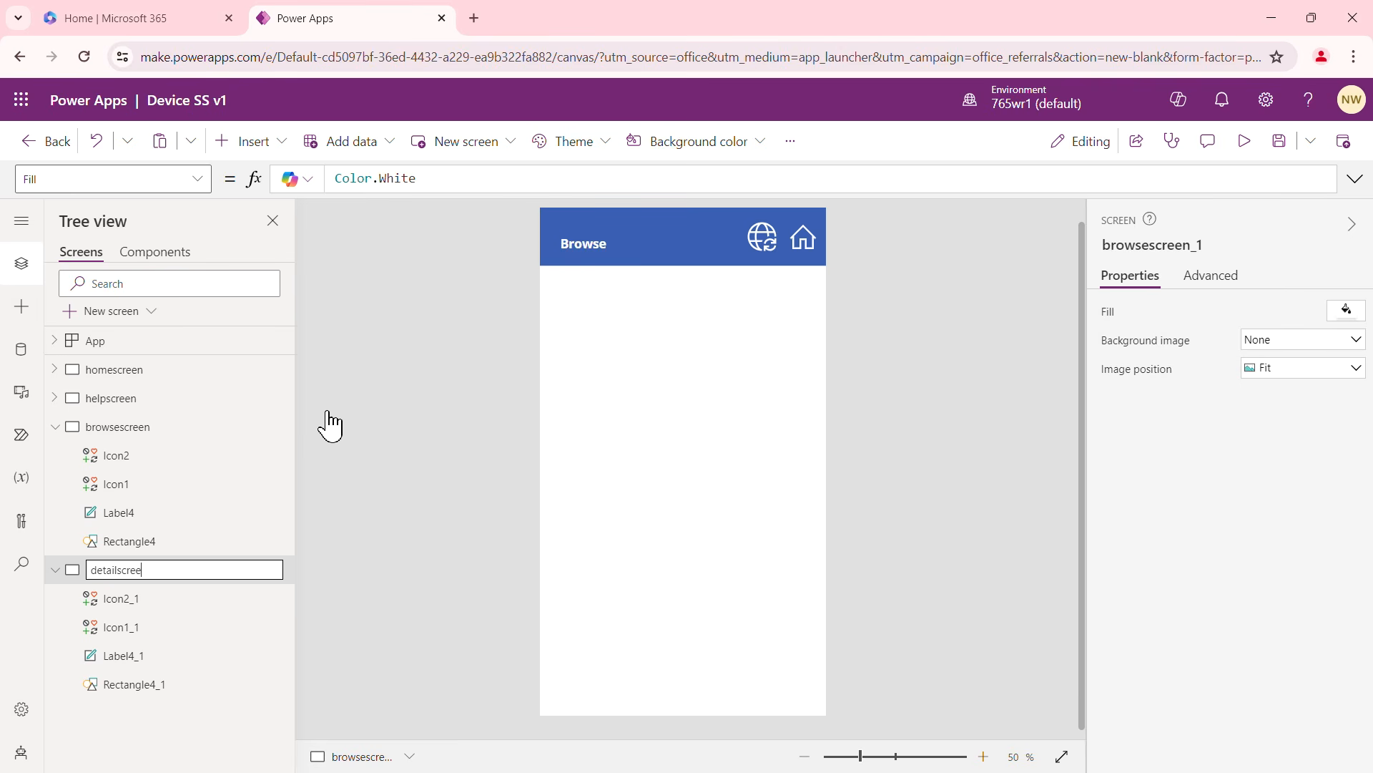
left_click(382, 466)
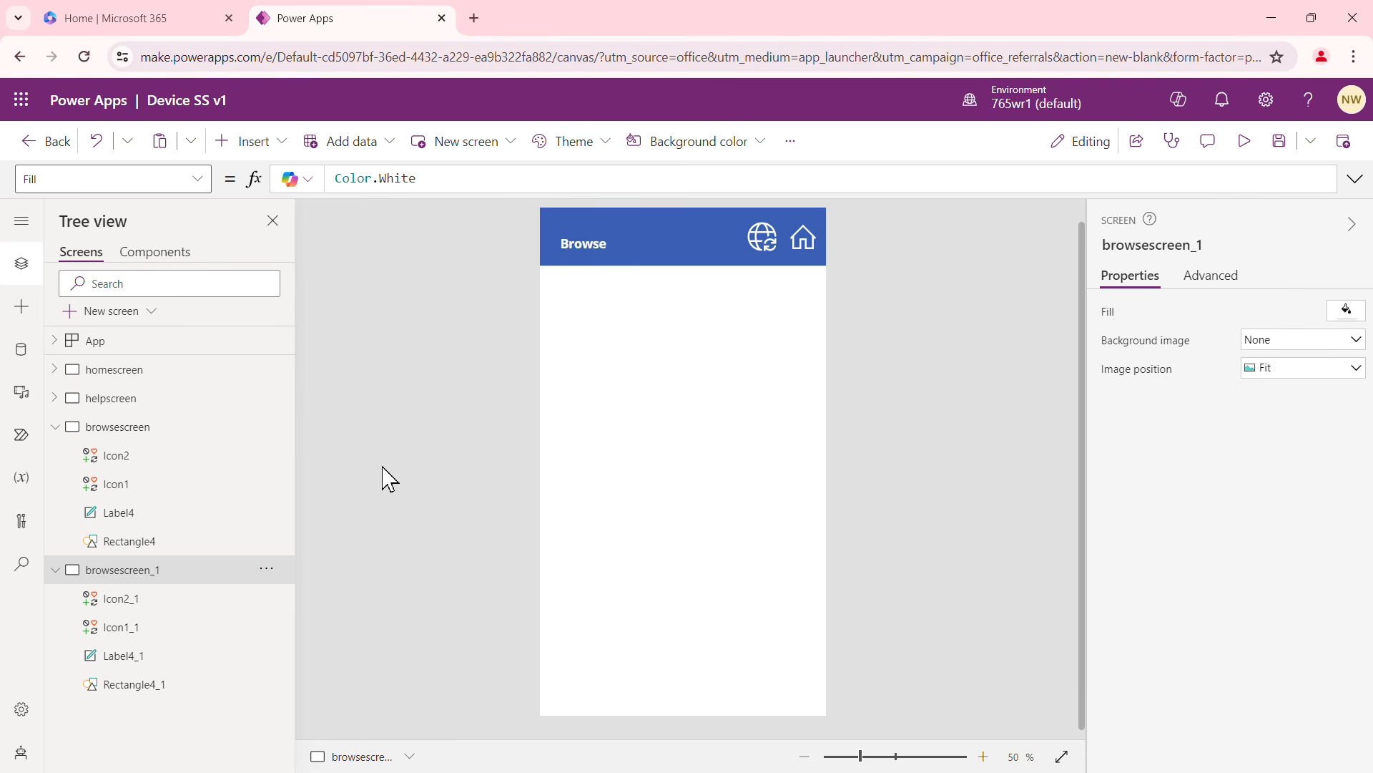
Duplicate detailscreen and rename the copy editscreen
left_click(267, 570)
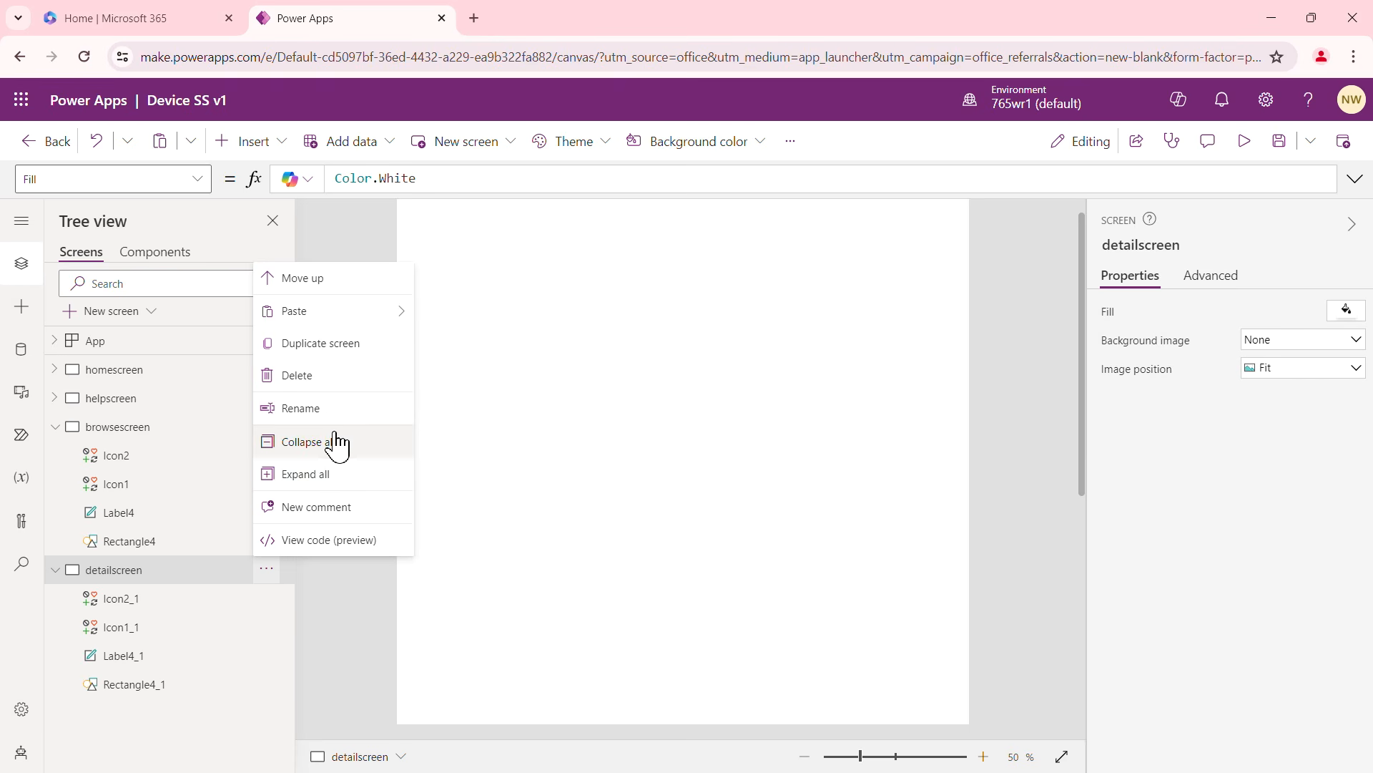
left_click(346, 344)
scroll(279, 521, "down", 1)
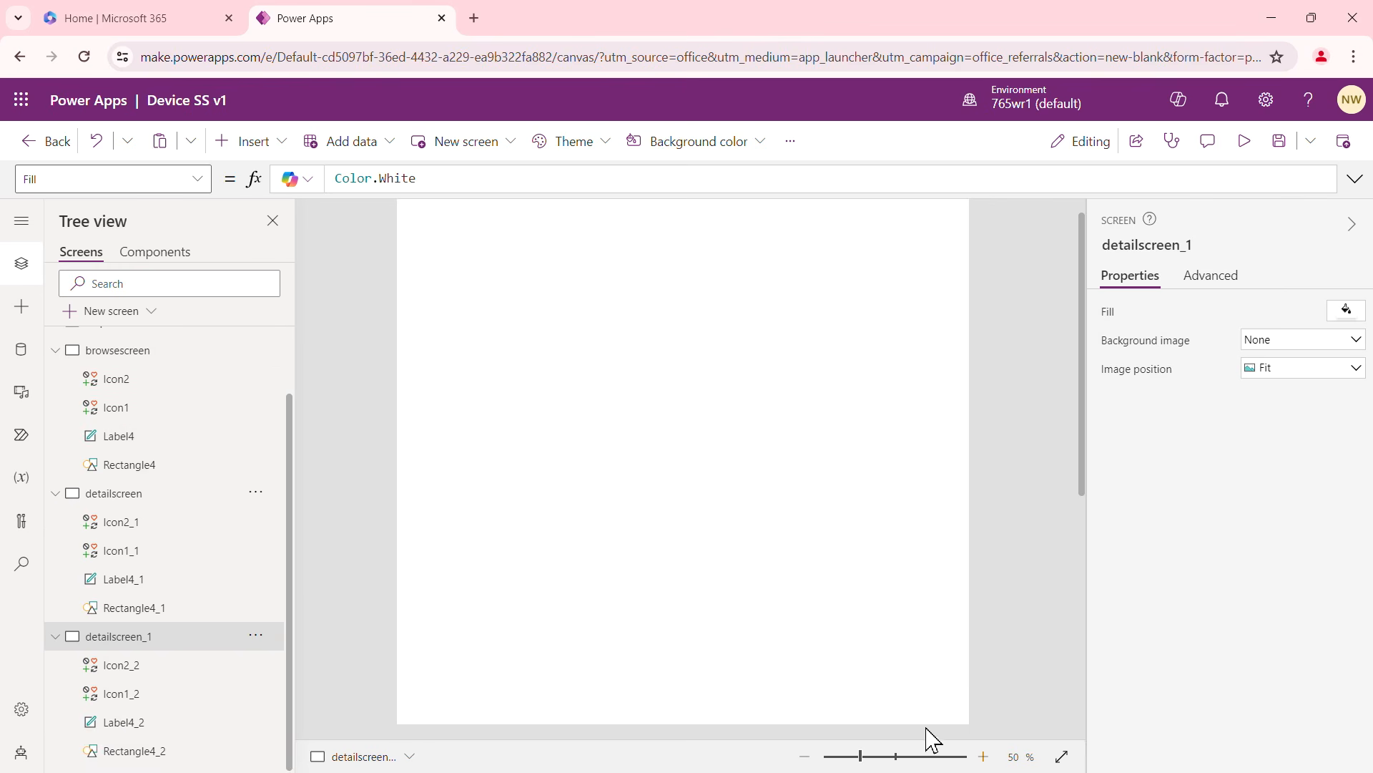
left_click(256, 636)
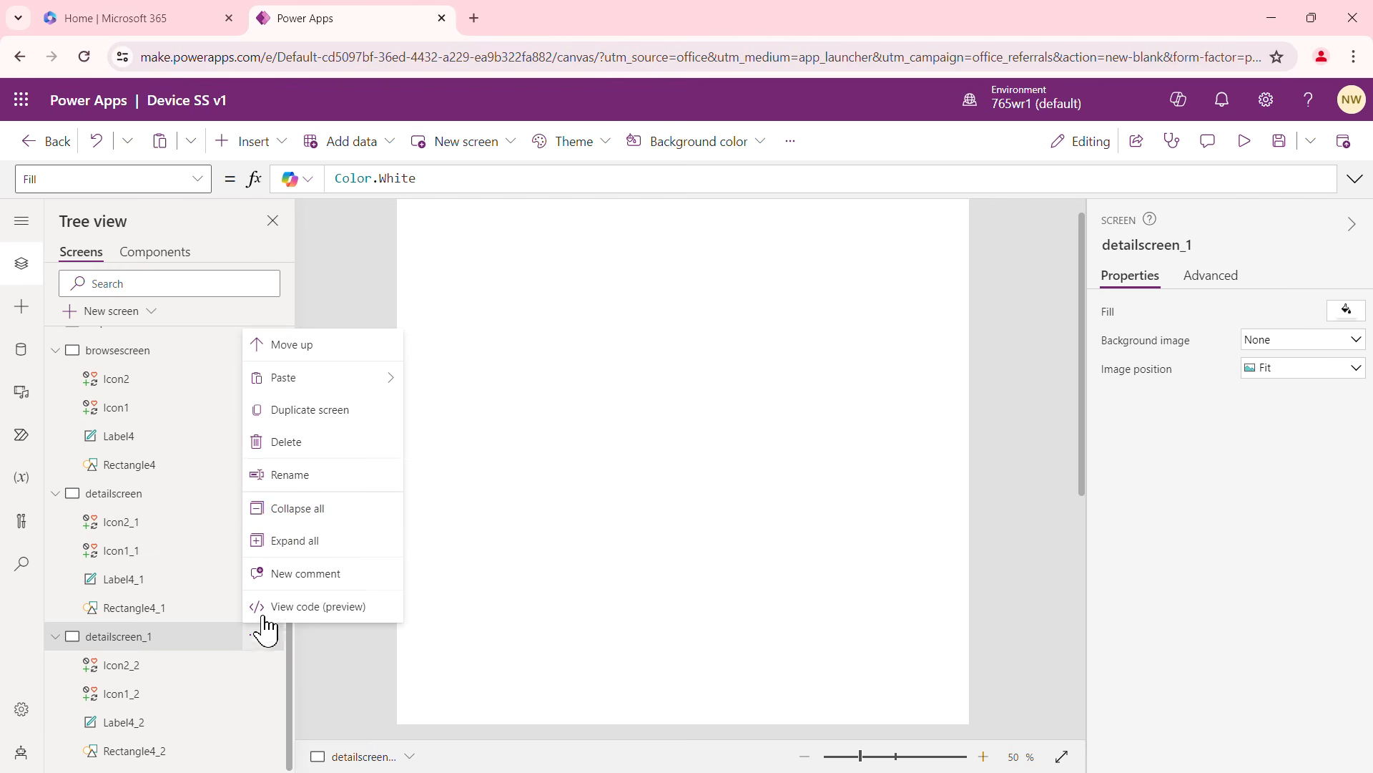
left_click(312, 474)
type("editscreen")
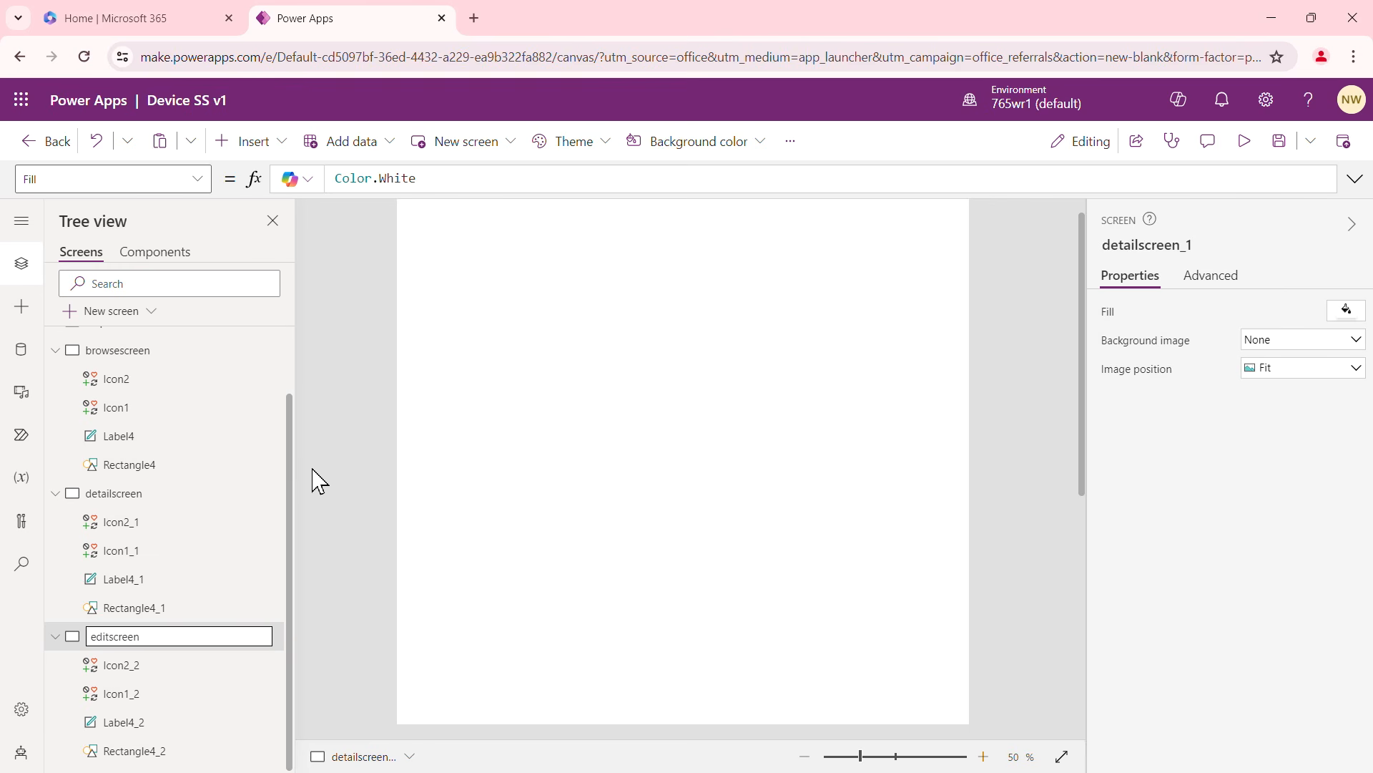
key("Return")
Look over the detailscreen and browsescreen copies, and collapse the control lists of browsescreen, detailscreen and editscreen
left_click_drag(289, 418, 291, 376)
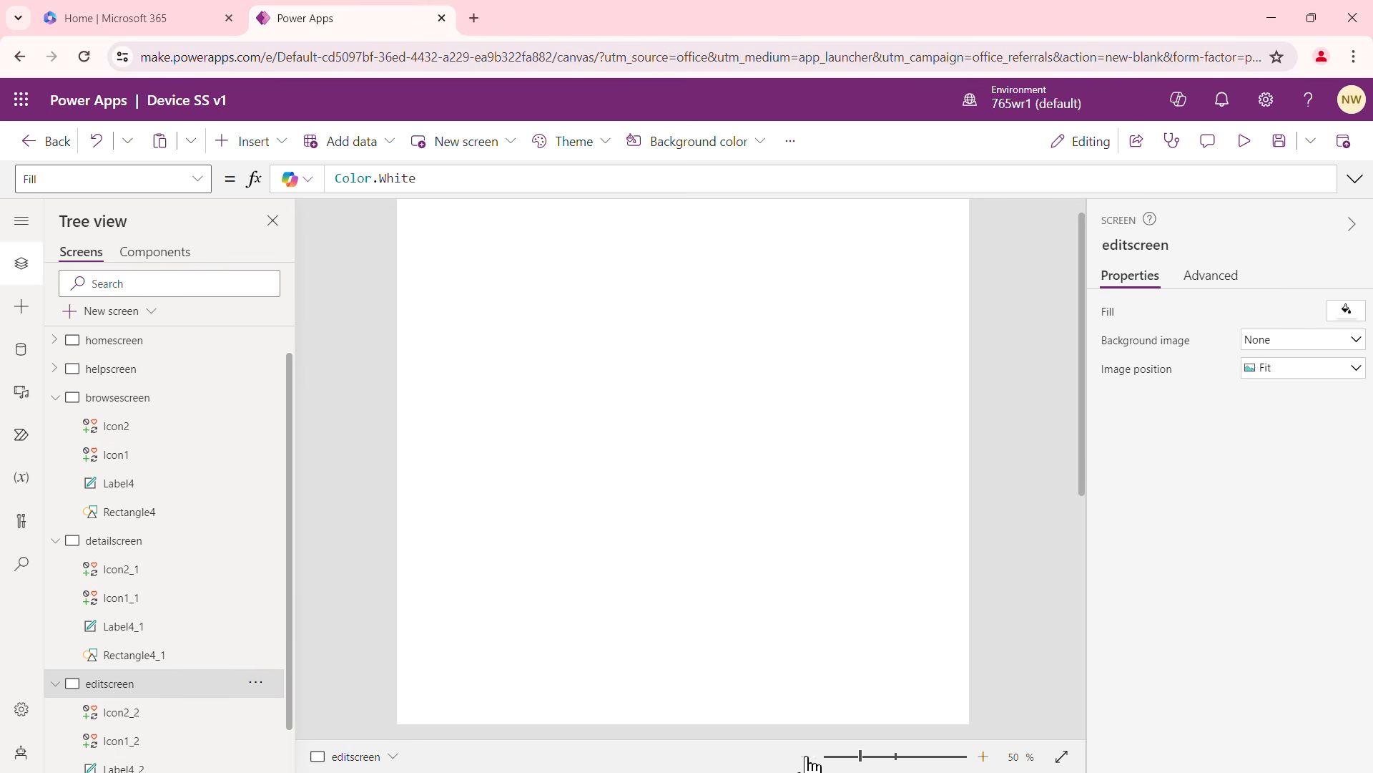
left_click(805, 757)
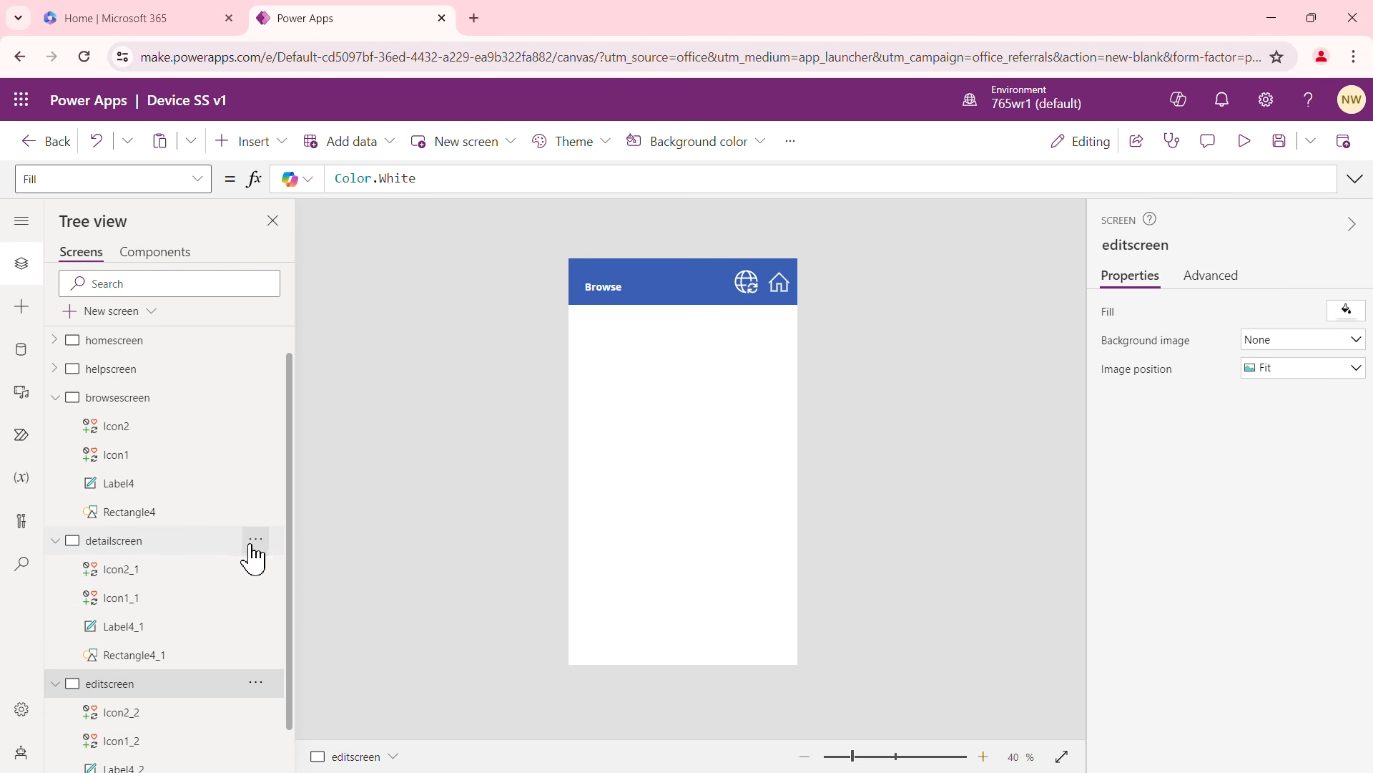
left_click(140, 546)
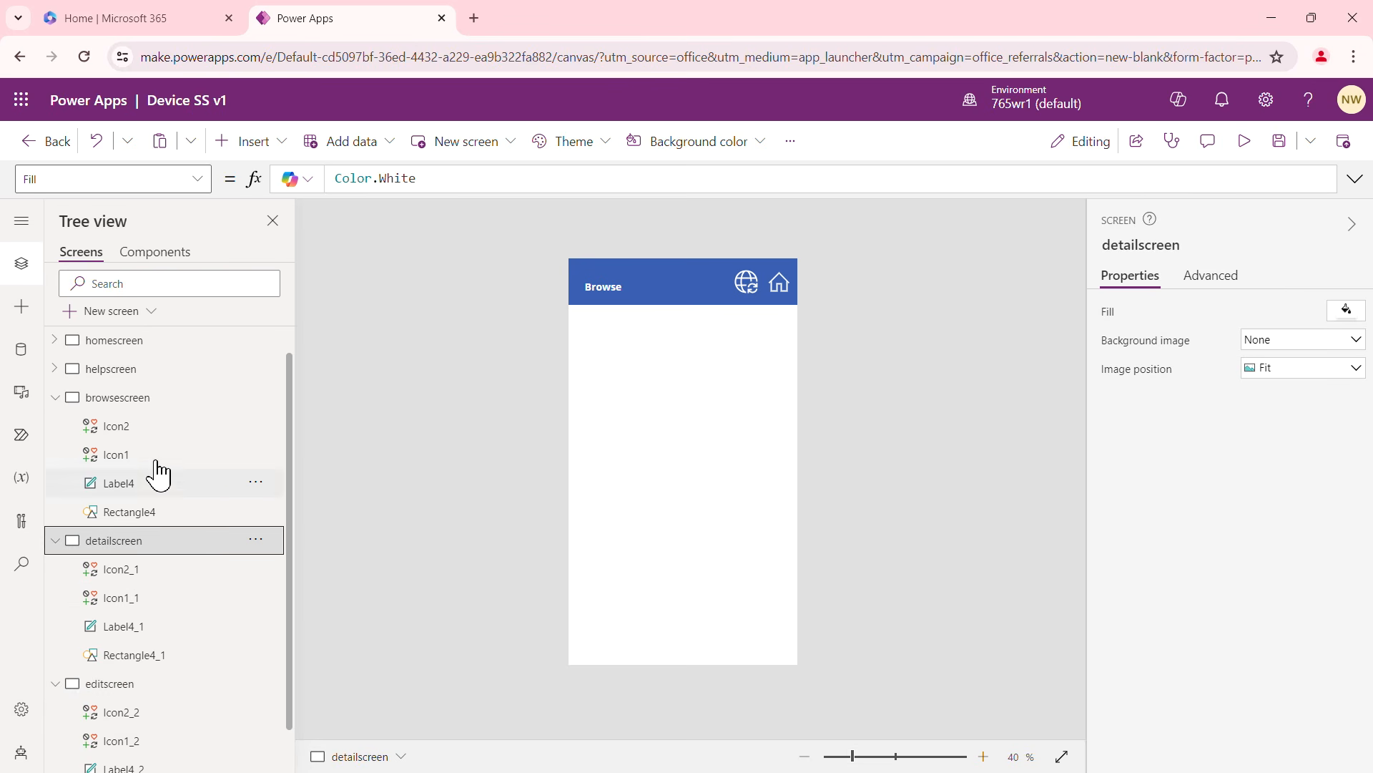
left_click(143, 406)
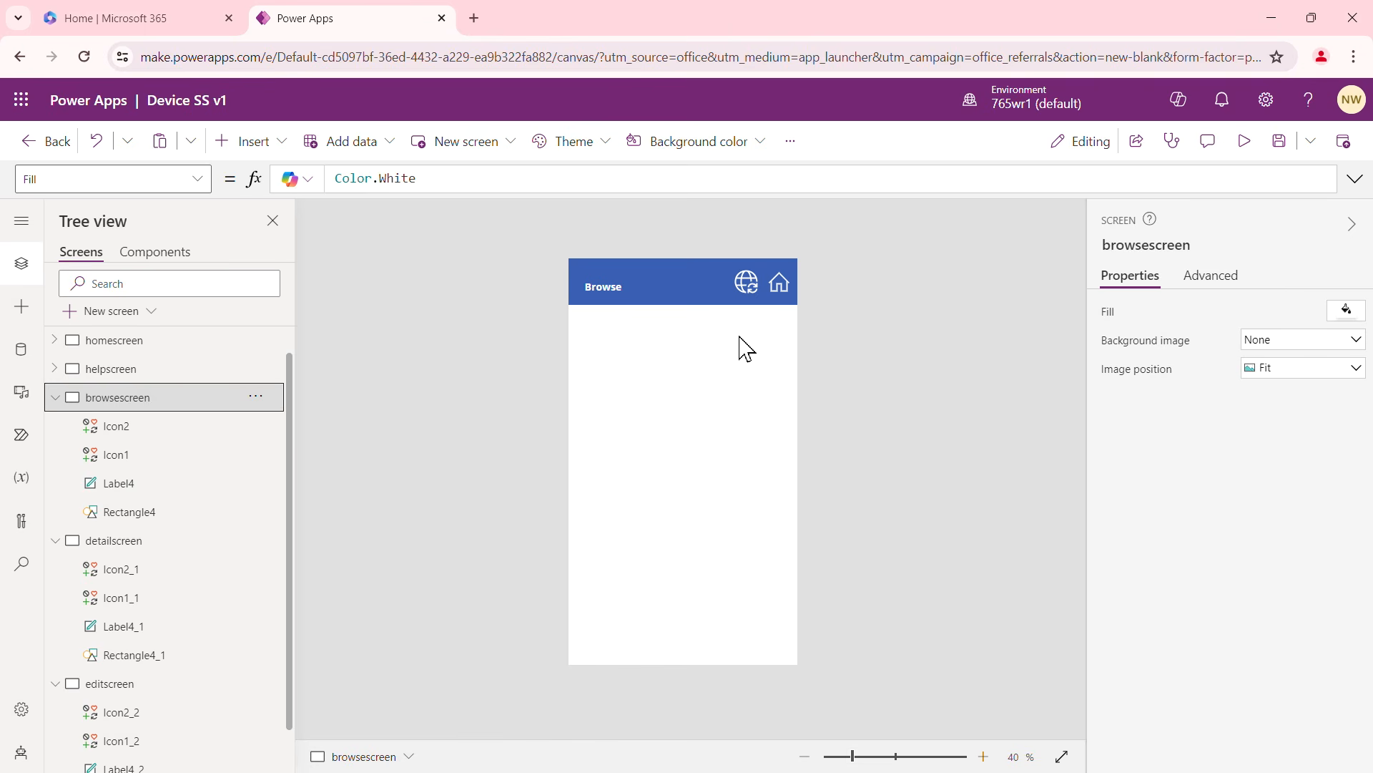
scroll(291, 366, "up", 1)
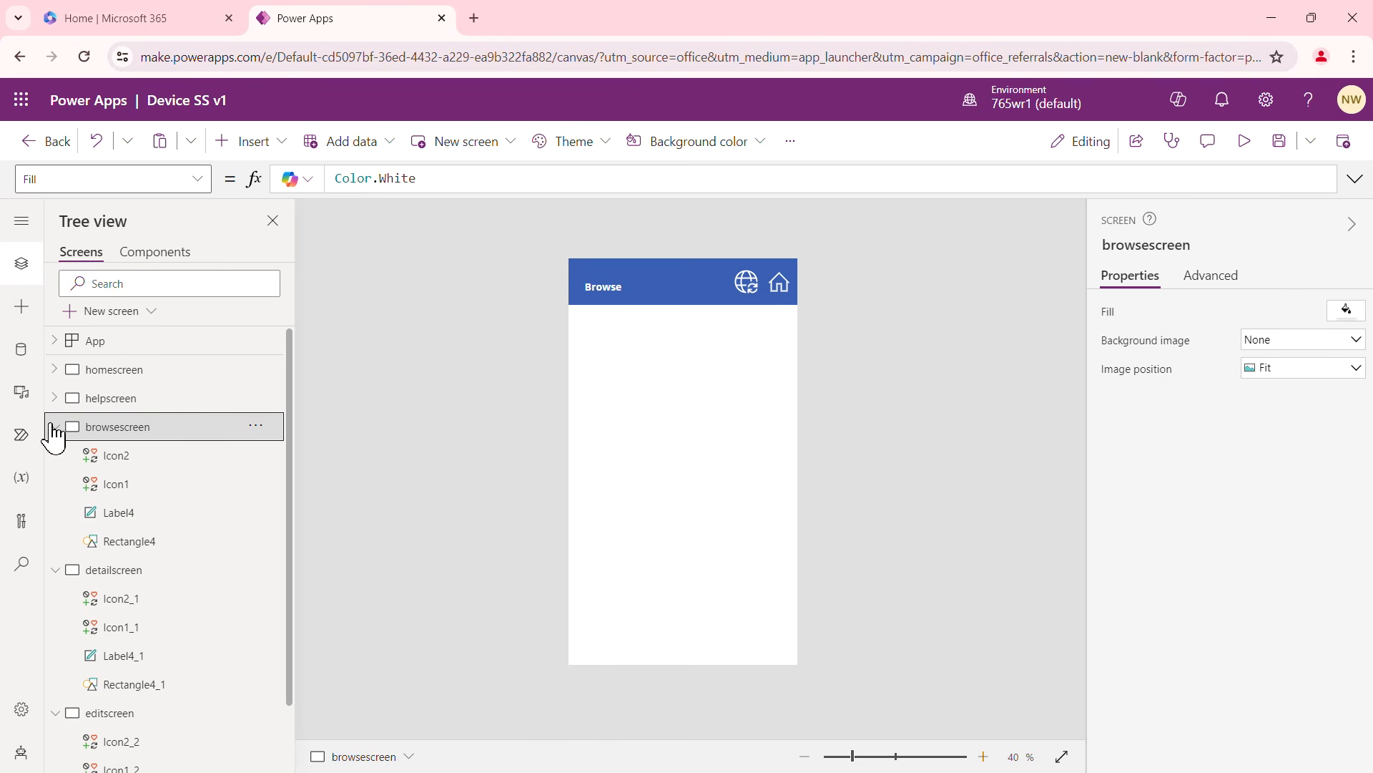
left_click(55, 426)
left_click(55, 458)
left_click(55, 484)
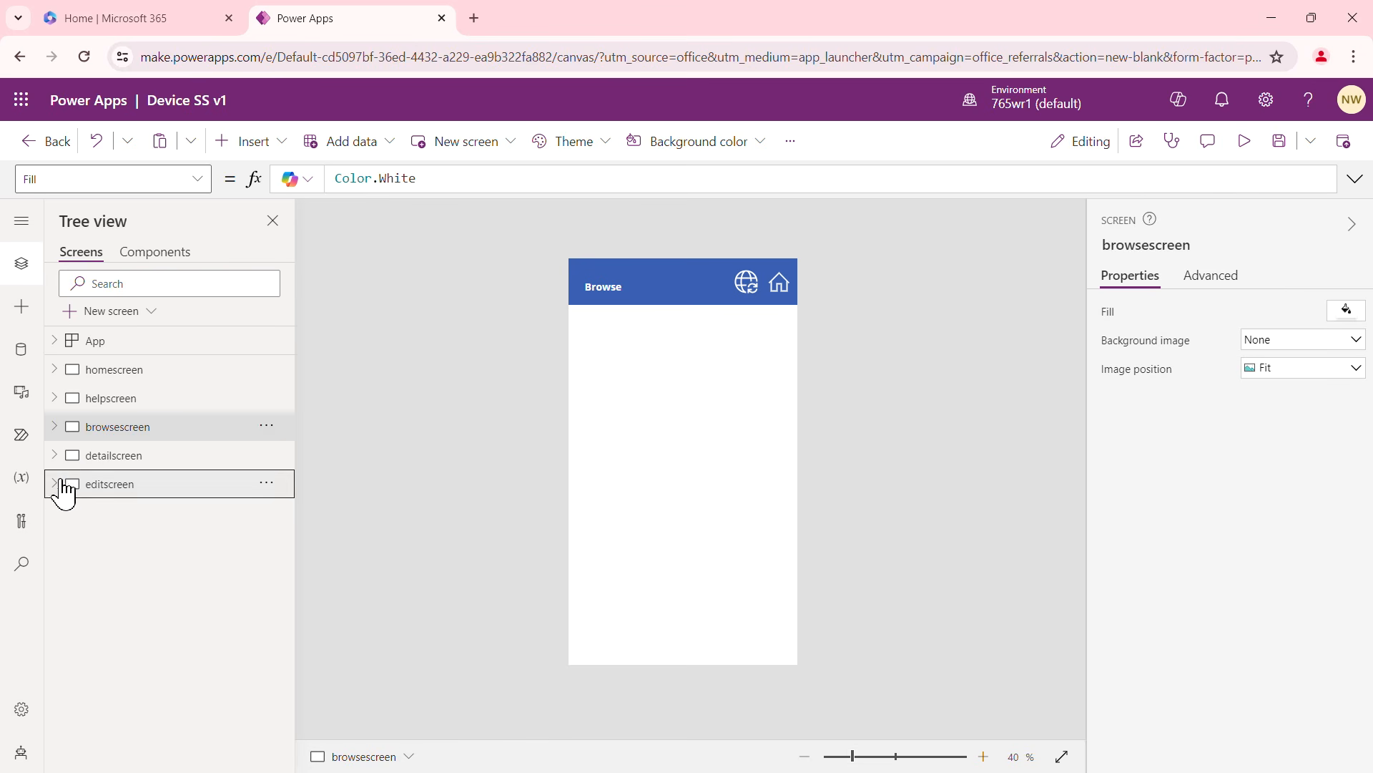
Set the OnSelect formula of homescreen's Browse button to Navigate(browsescreen)
left_click(123, 376)
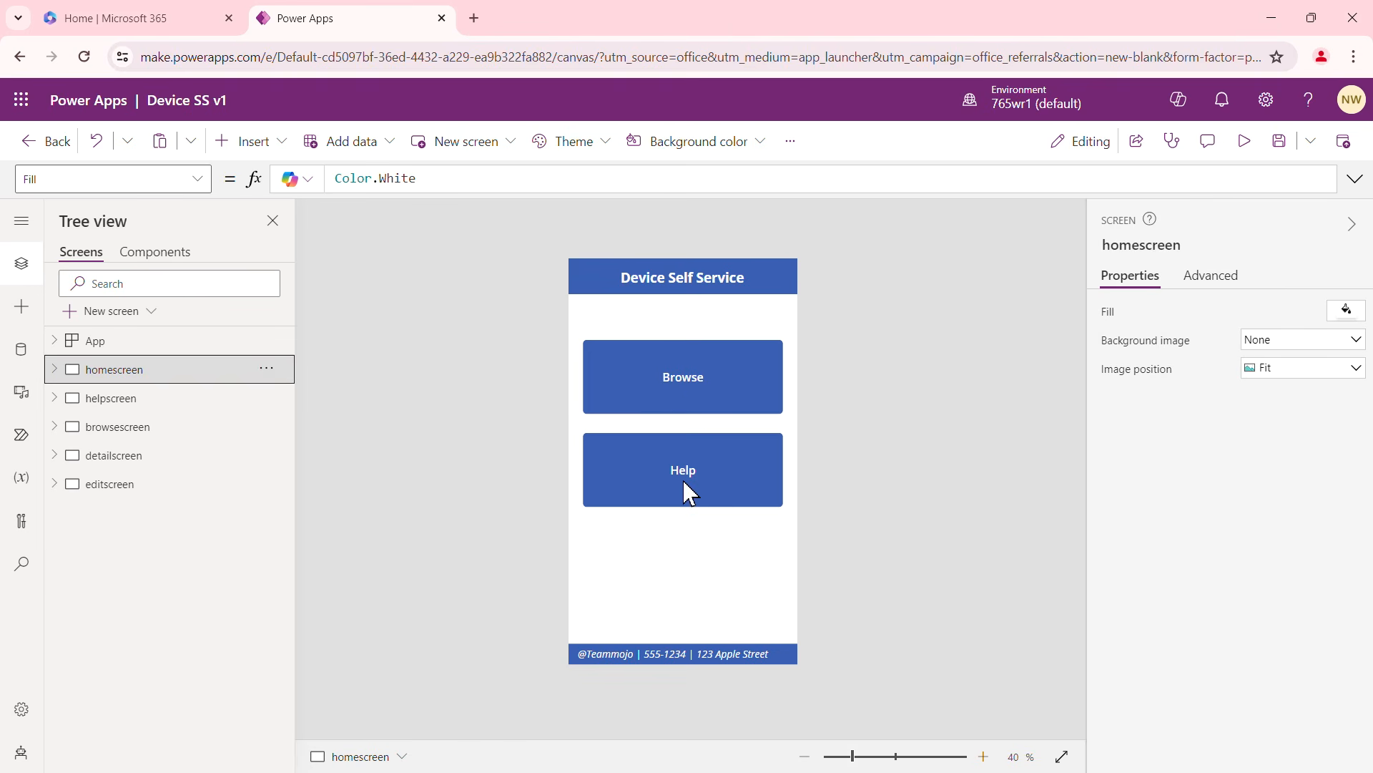
left_click(694, 386)
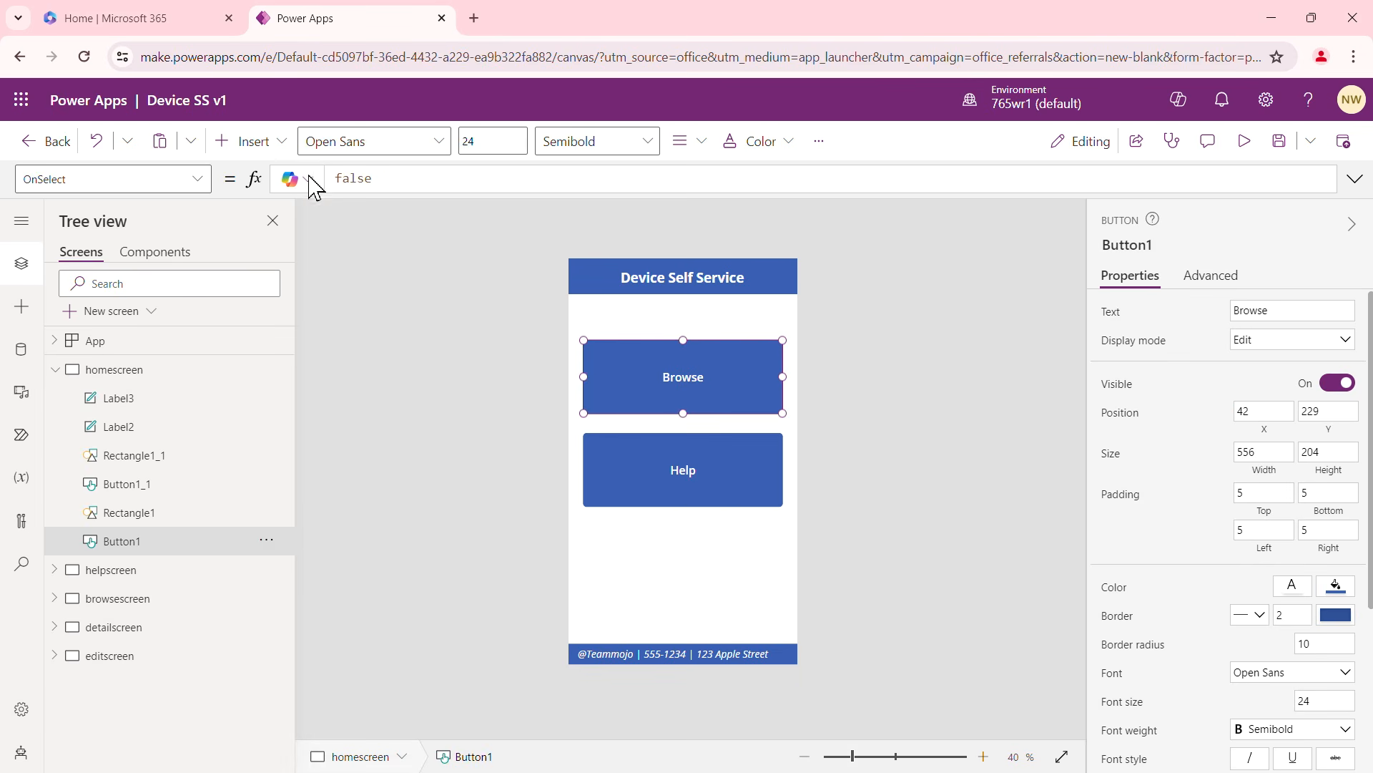
left_click_drag(377, 179, 334, 178)
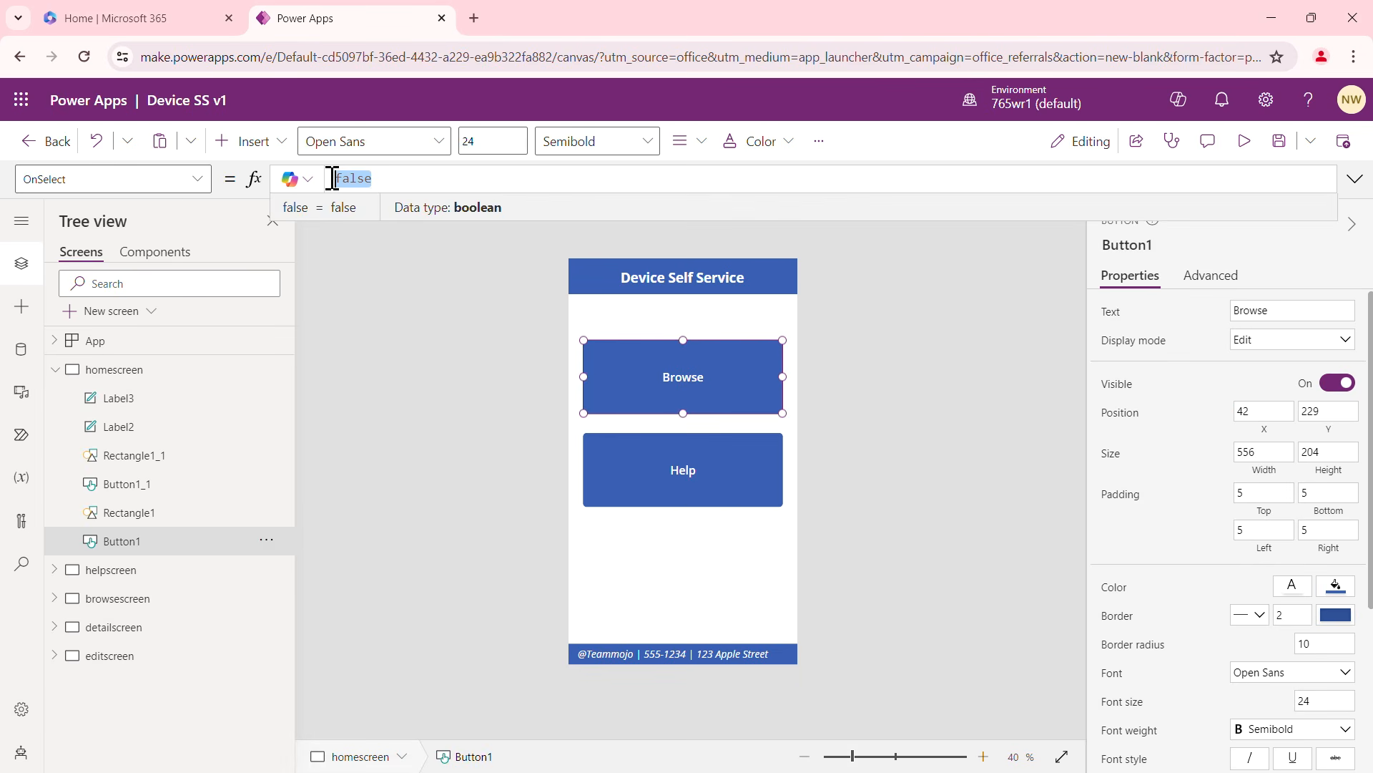
type("navigate")
key("Tab")
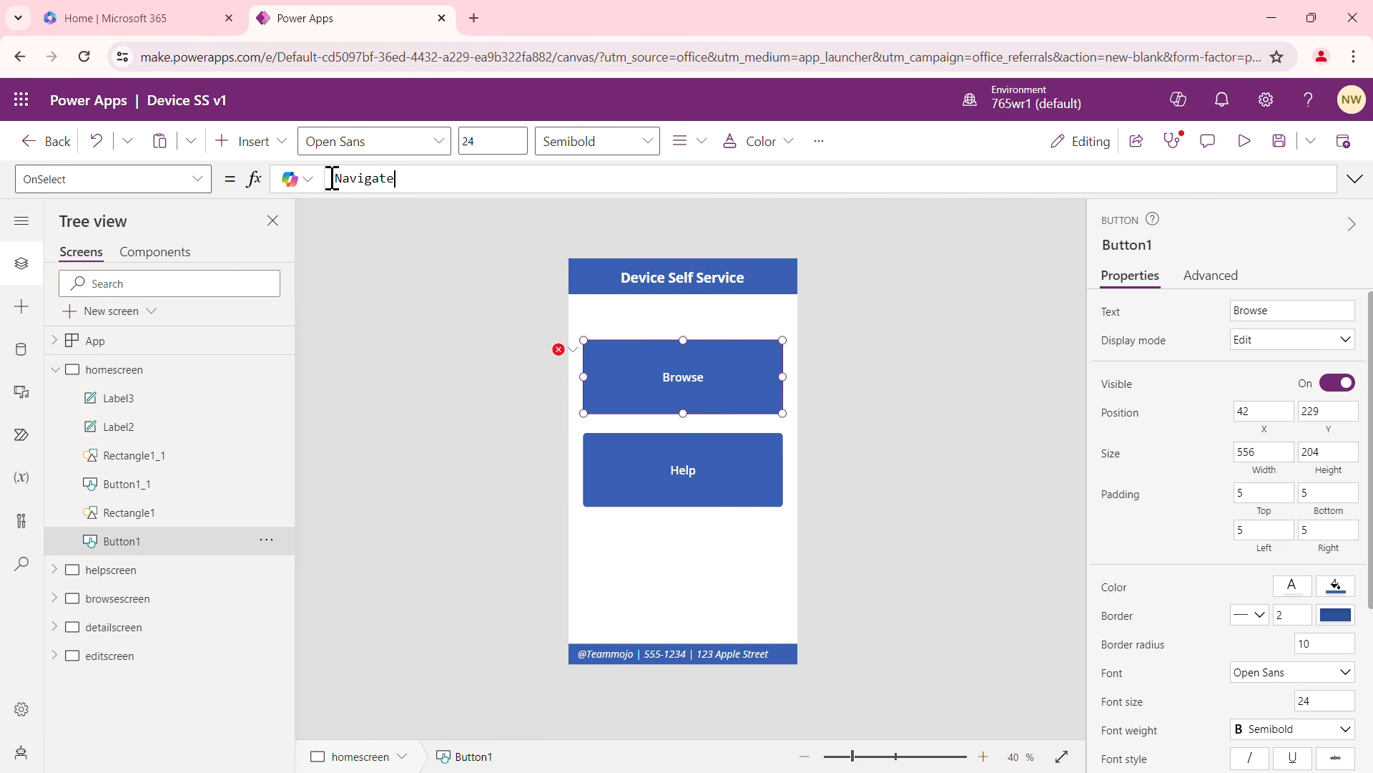
type("(")
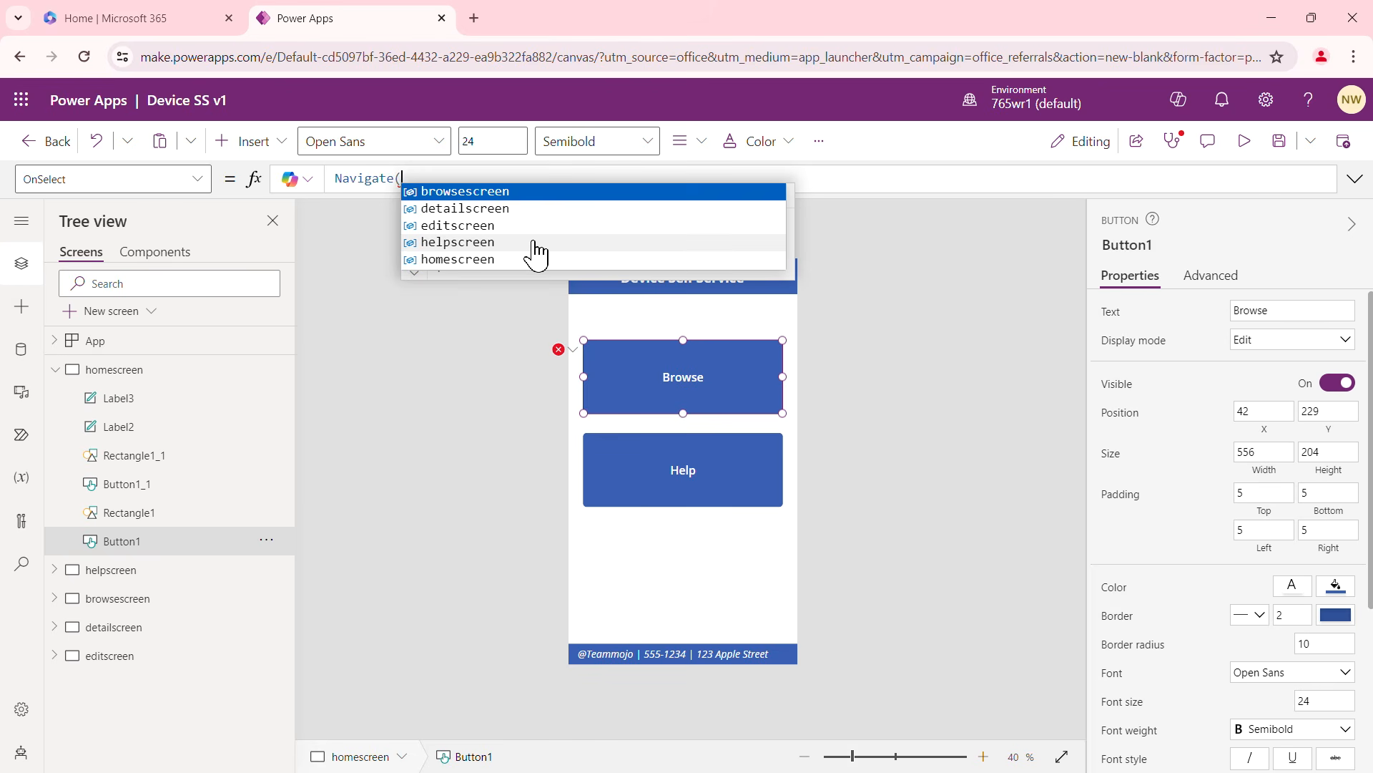
left_click(490, 193)
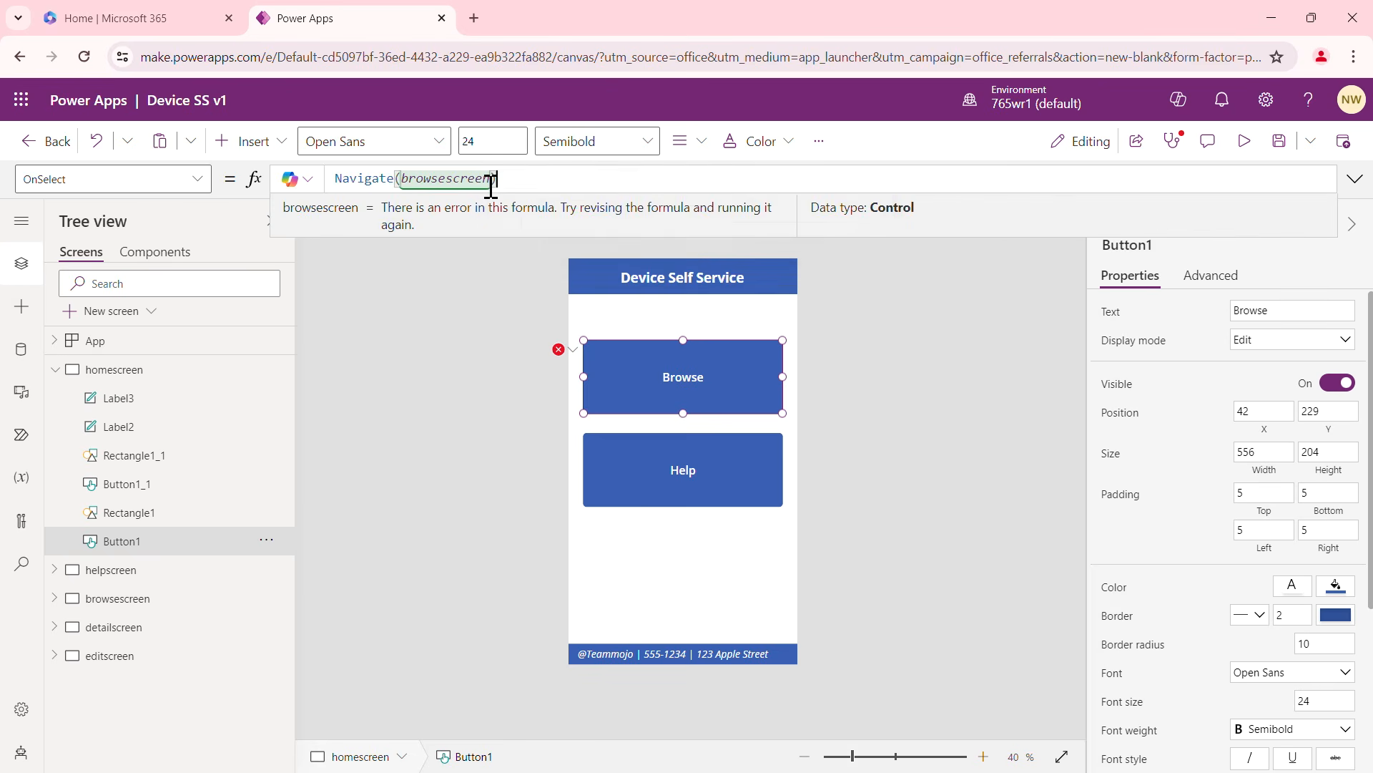
Set the OnSelect formula of homescreen's Help button to Navigate(helpscreen)
left_click(728, 470)
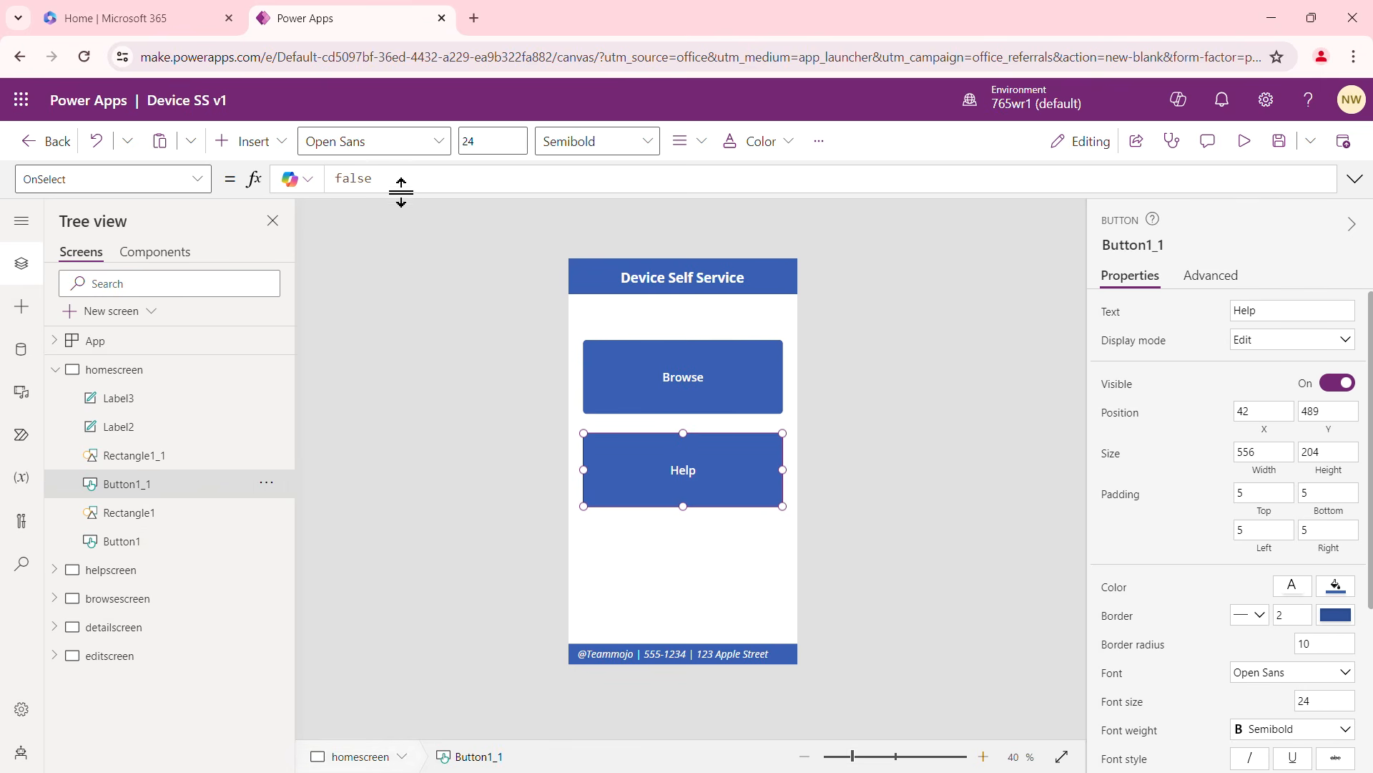
left_click(379, 185)
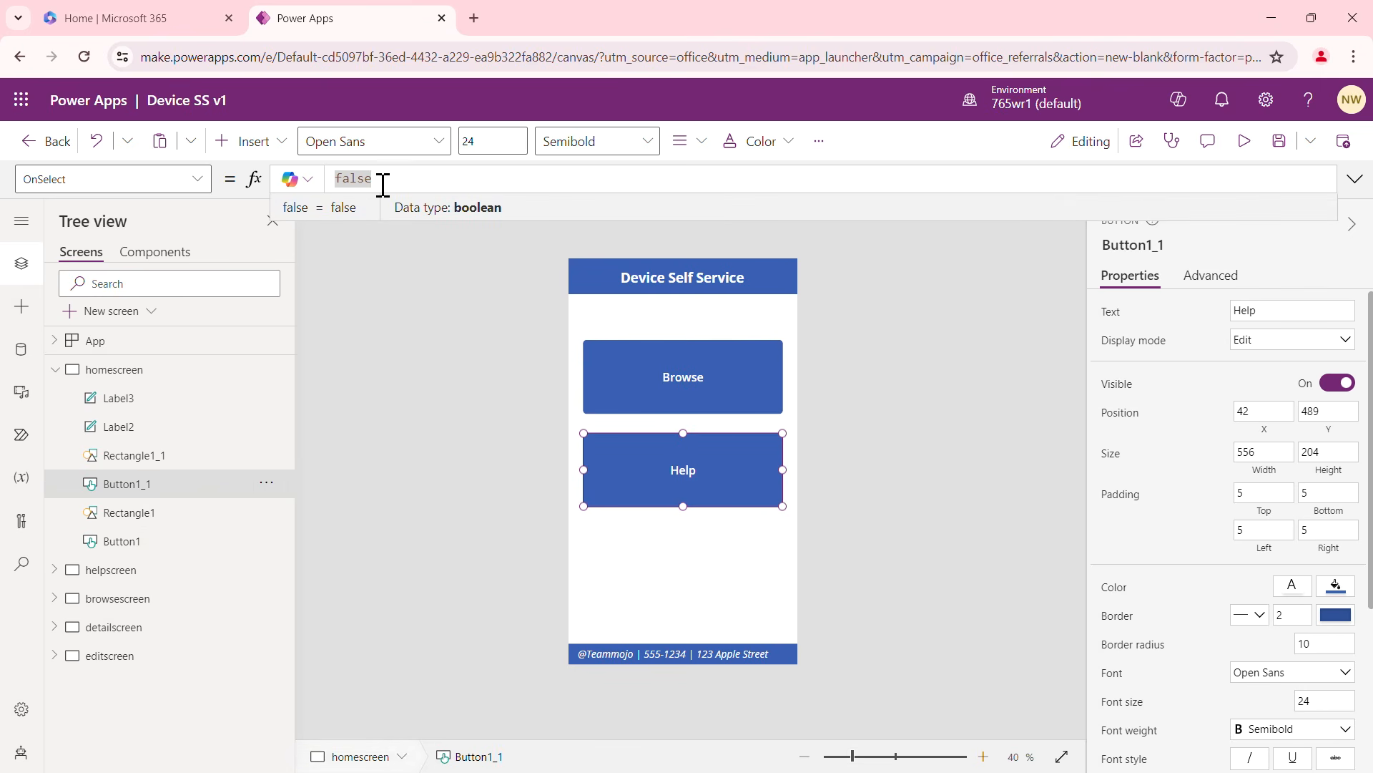
type("N")
key("BackSpace")
key("BackSpace")
key("BackSpace")
key("BackSpace")
key("BackSpace")
type("naviag")
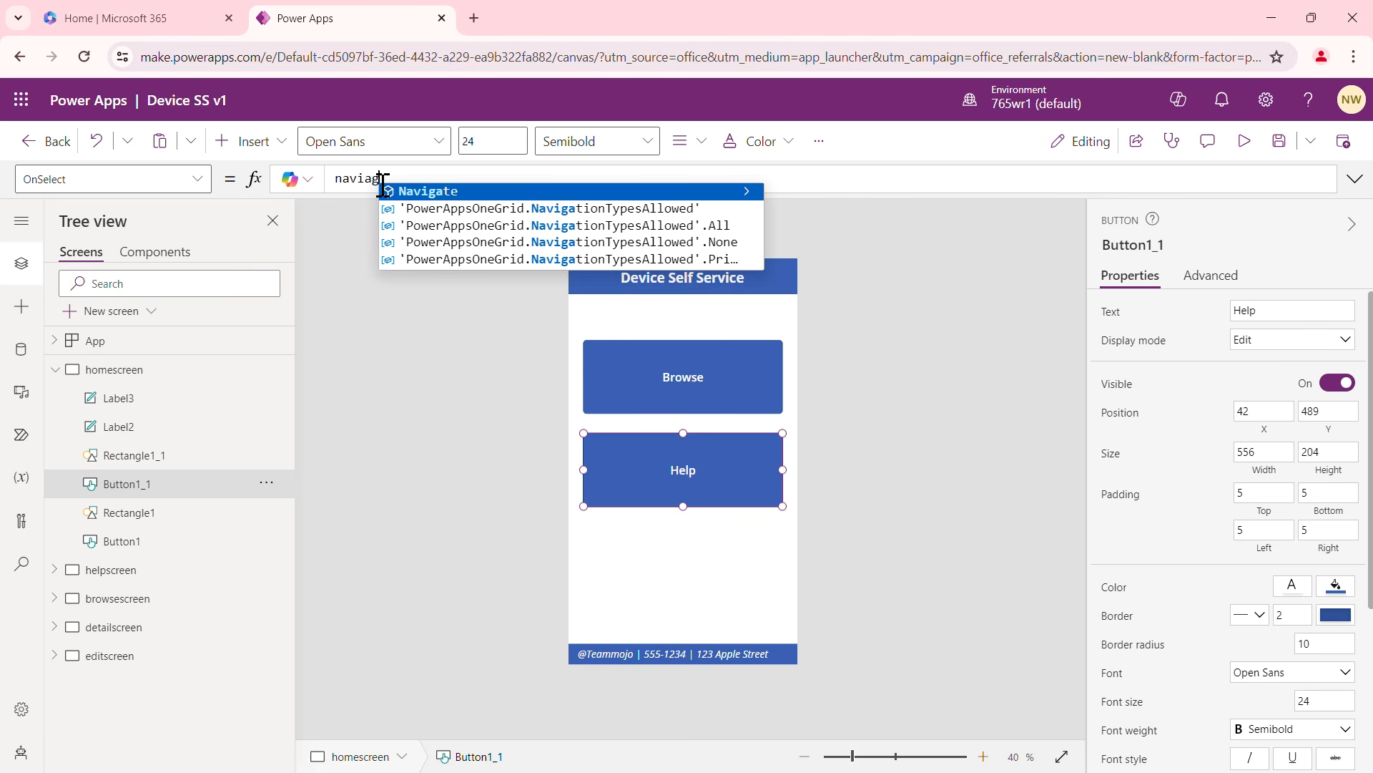
key("BackSpace")
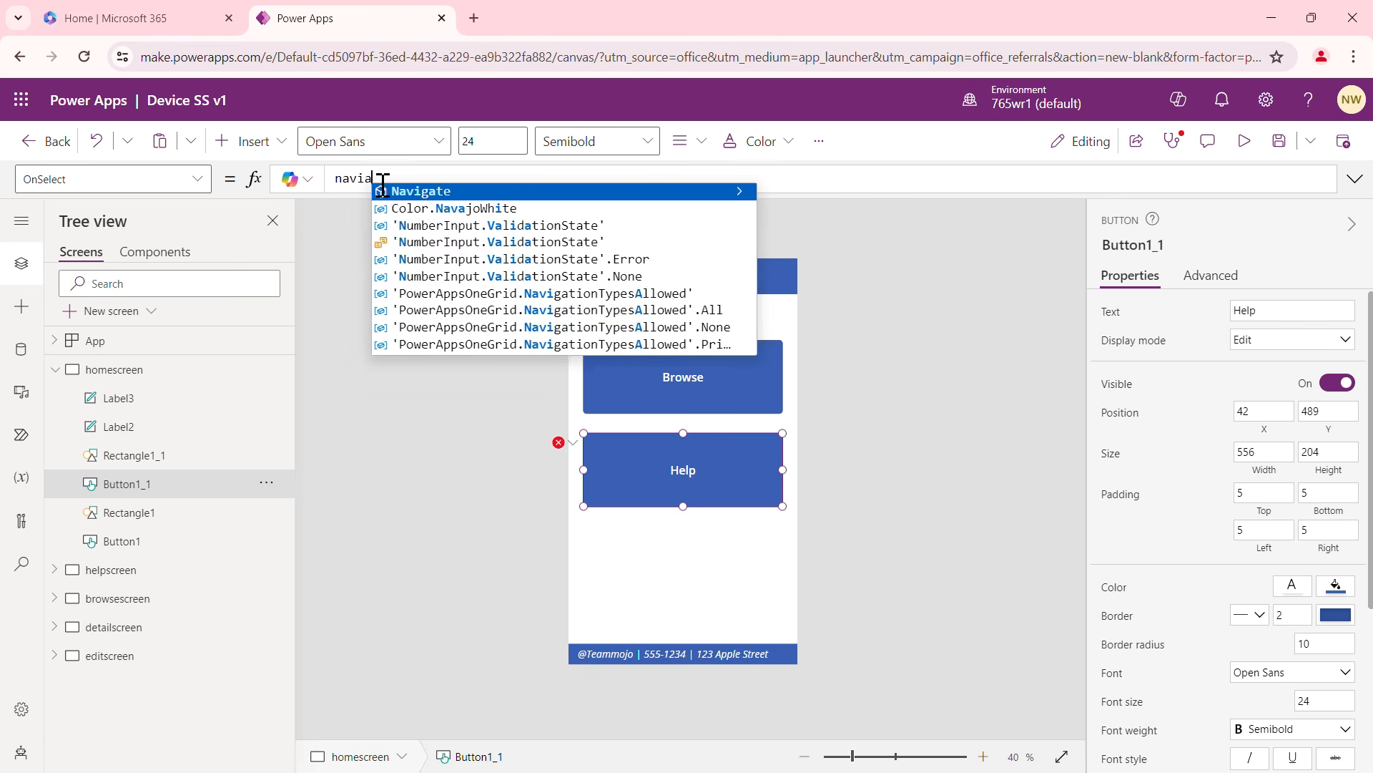
key("Tab")
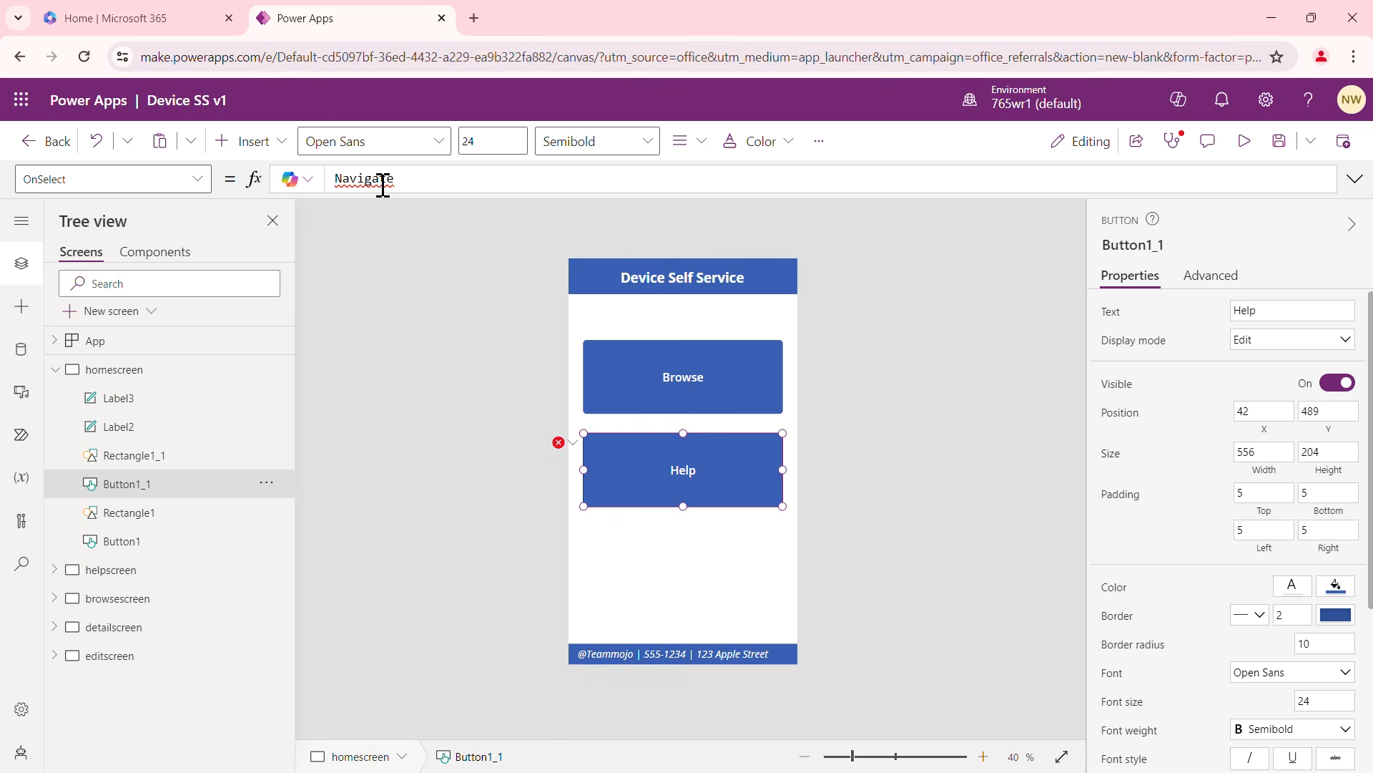
type("(")
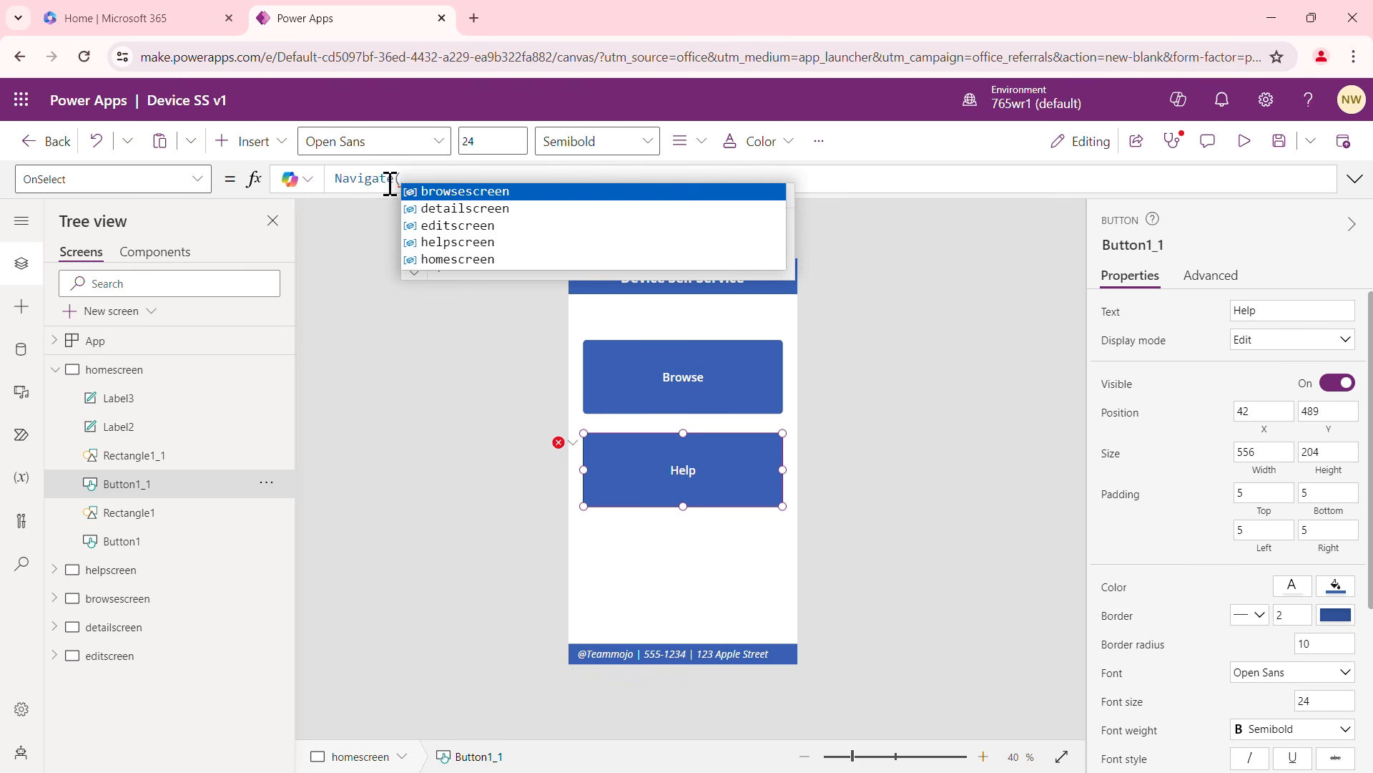
left_click(455, 242)
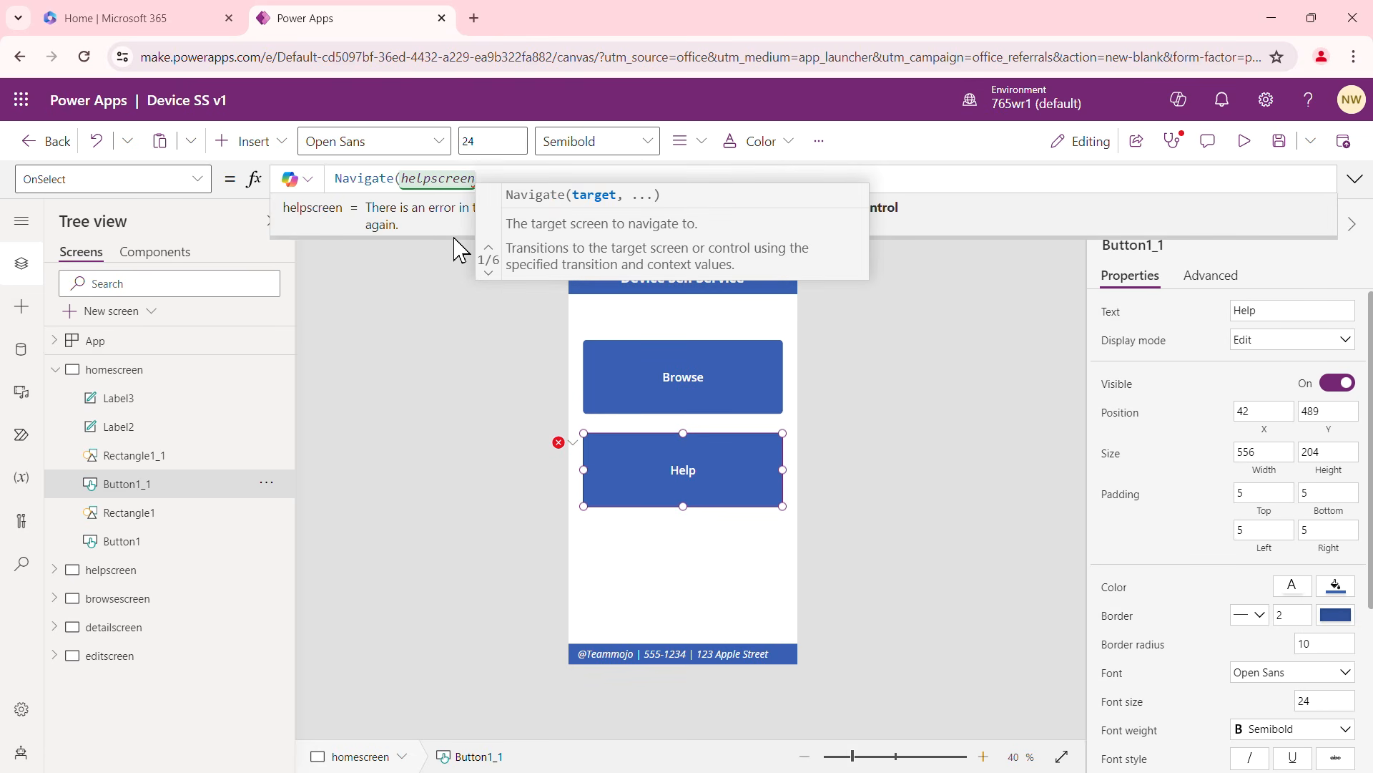
type(")")
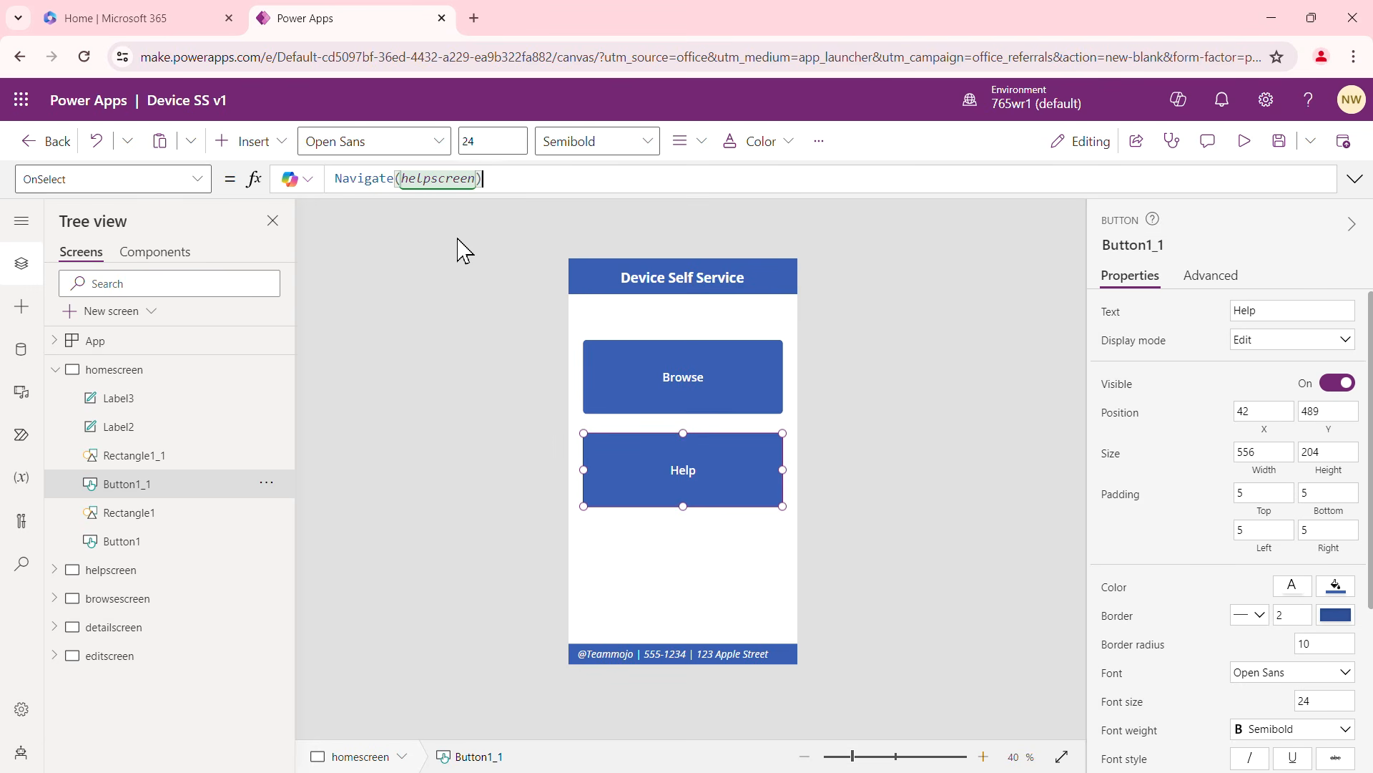
left_click(458, 426)
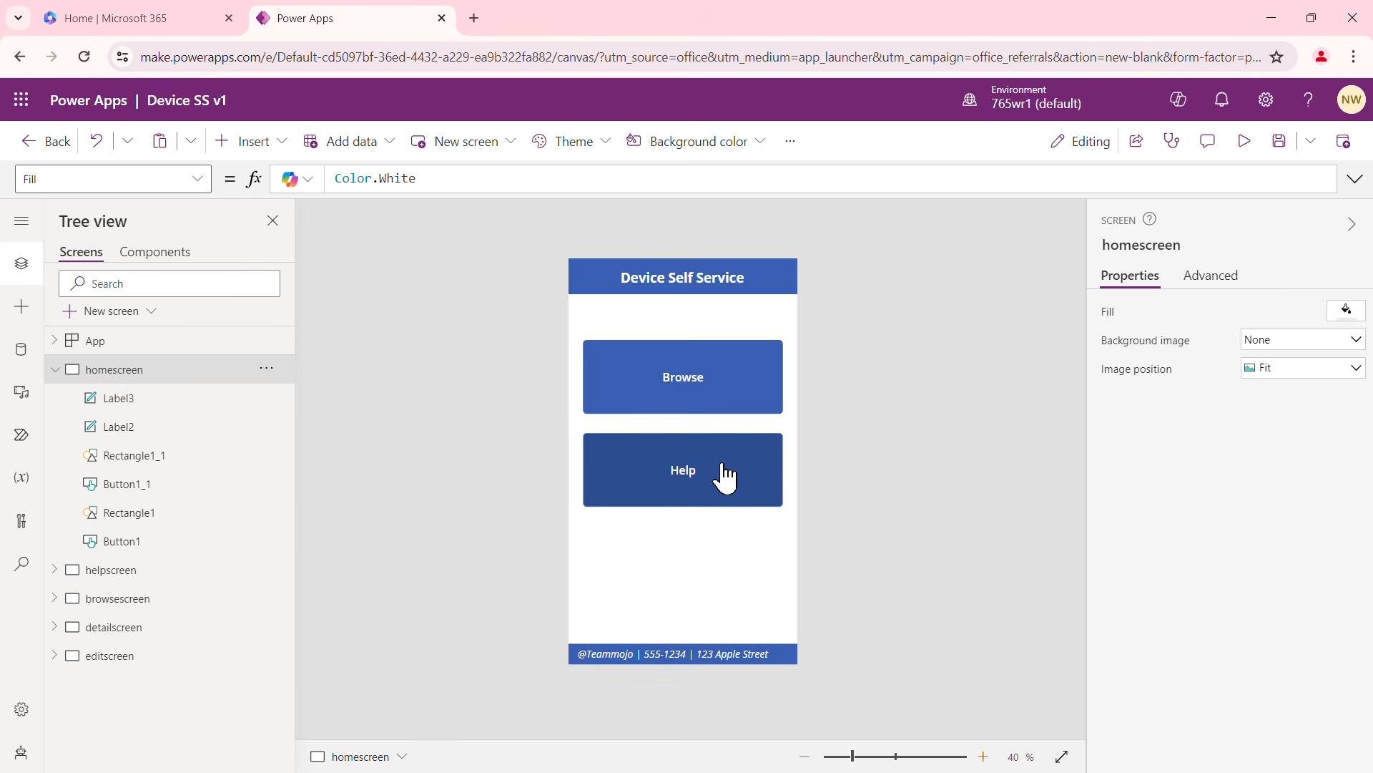
Examine the header and layout of helpscreen and browsescreen
left_click(111, 570)
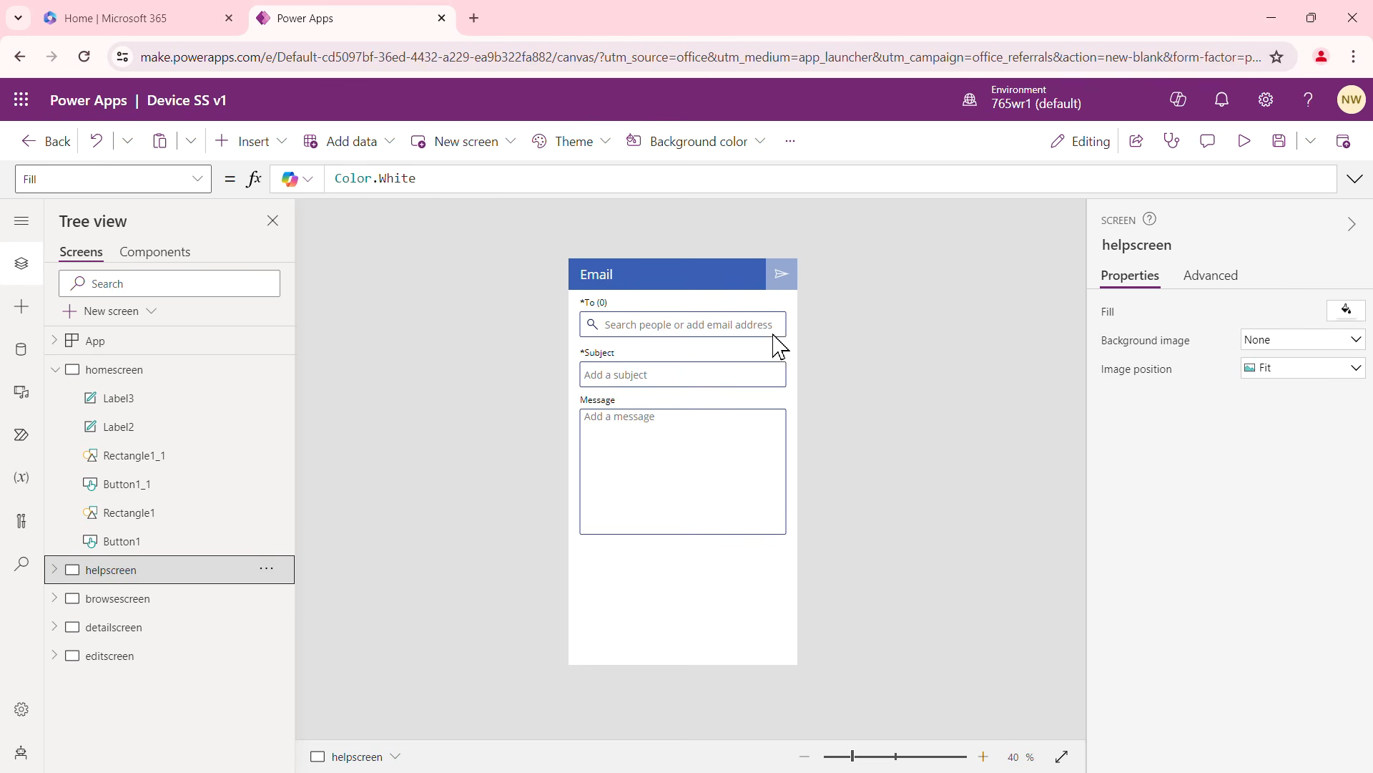
left_click(141, 602)
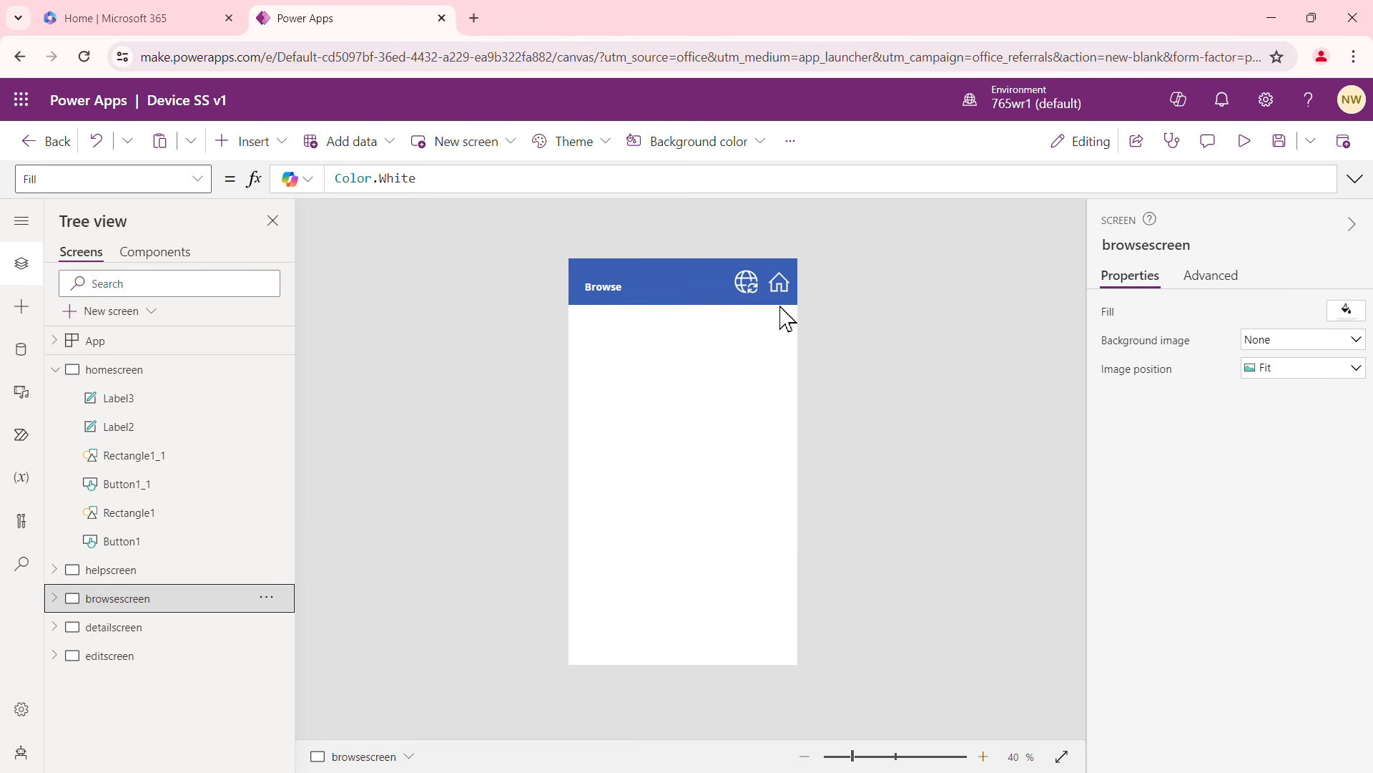
Copy the home icon in the browse screen's header
right_click(779, 285)
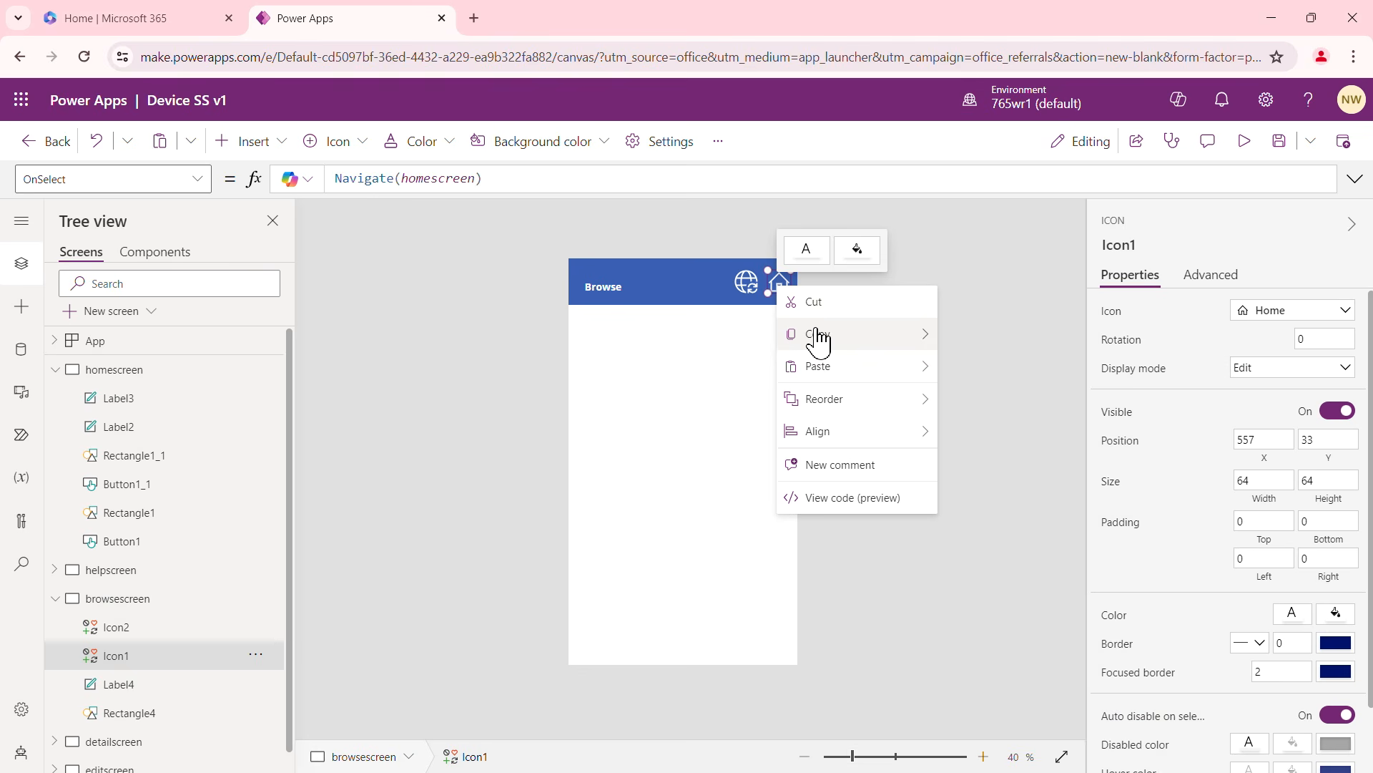
mouse_move(817, 339)
left_click(982, 334)
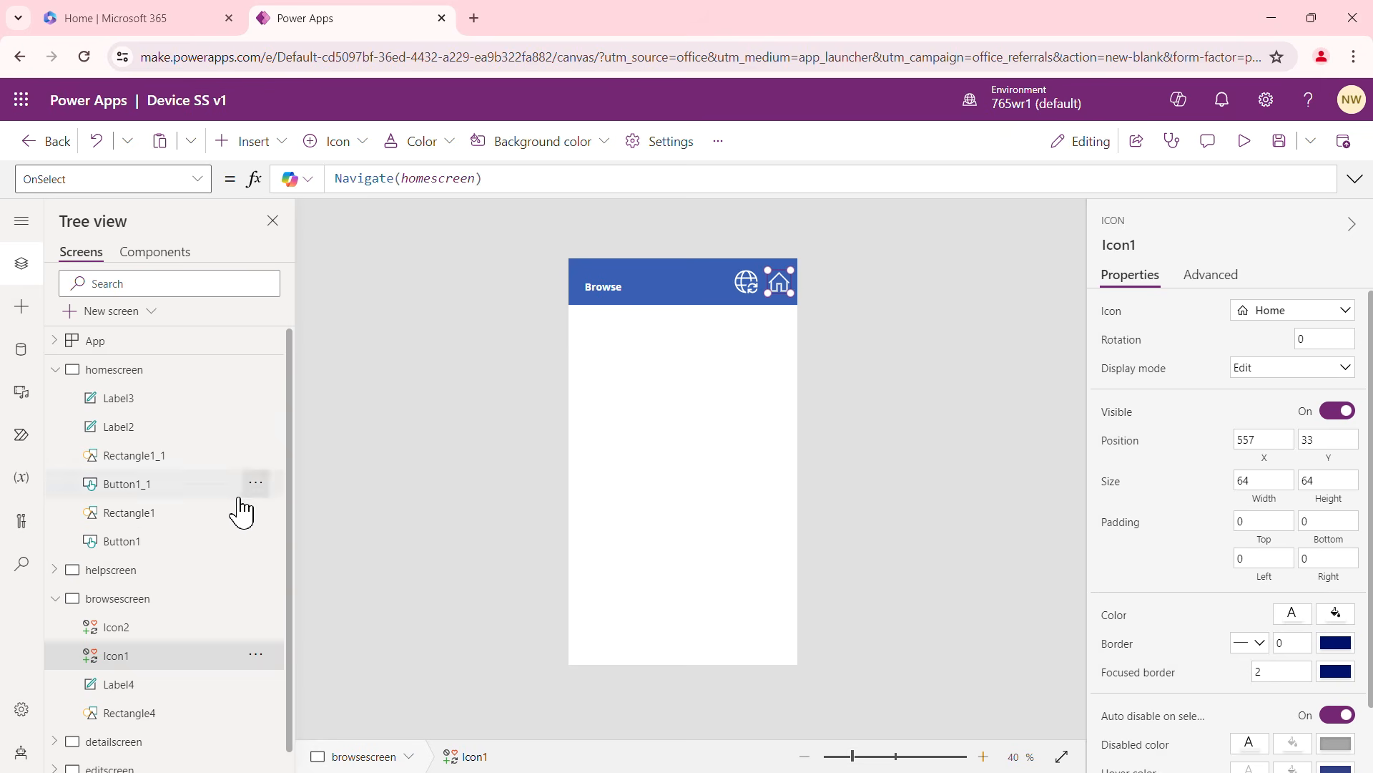
On the help screen, shift the Send icon left within the Email header to about X 414, Y 0
left_click(138, 573)
left_click(708, 282)
left_click(736, 306)
left_click_drag(778, 275, 728, 270)
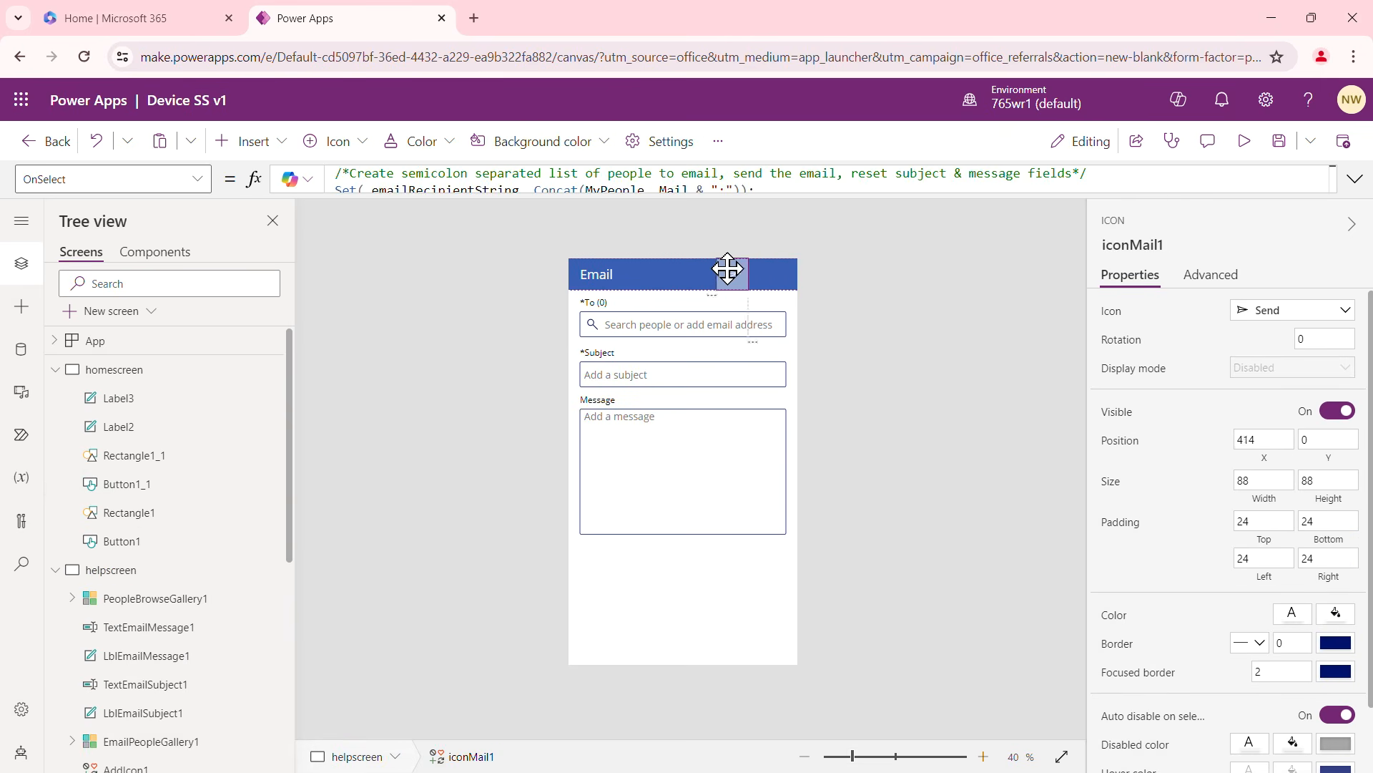
Paste the copied home icon on the help screen and place it at the Email header's right end, about X 549, Y 12
left_click(771, 295)
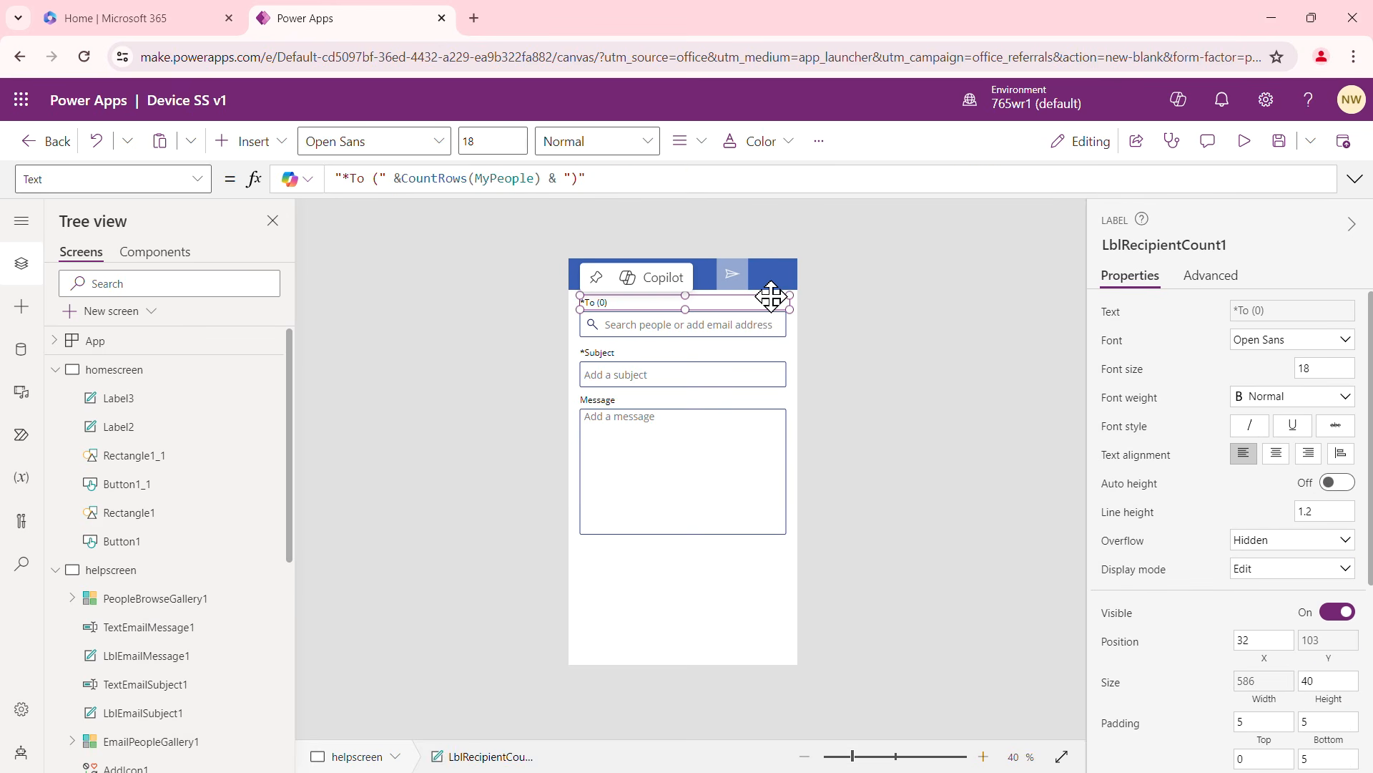
key("ctrl+v")
left_click_drag(771, 295, 782, 274)
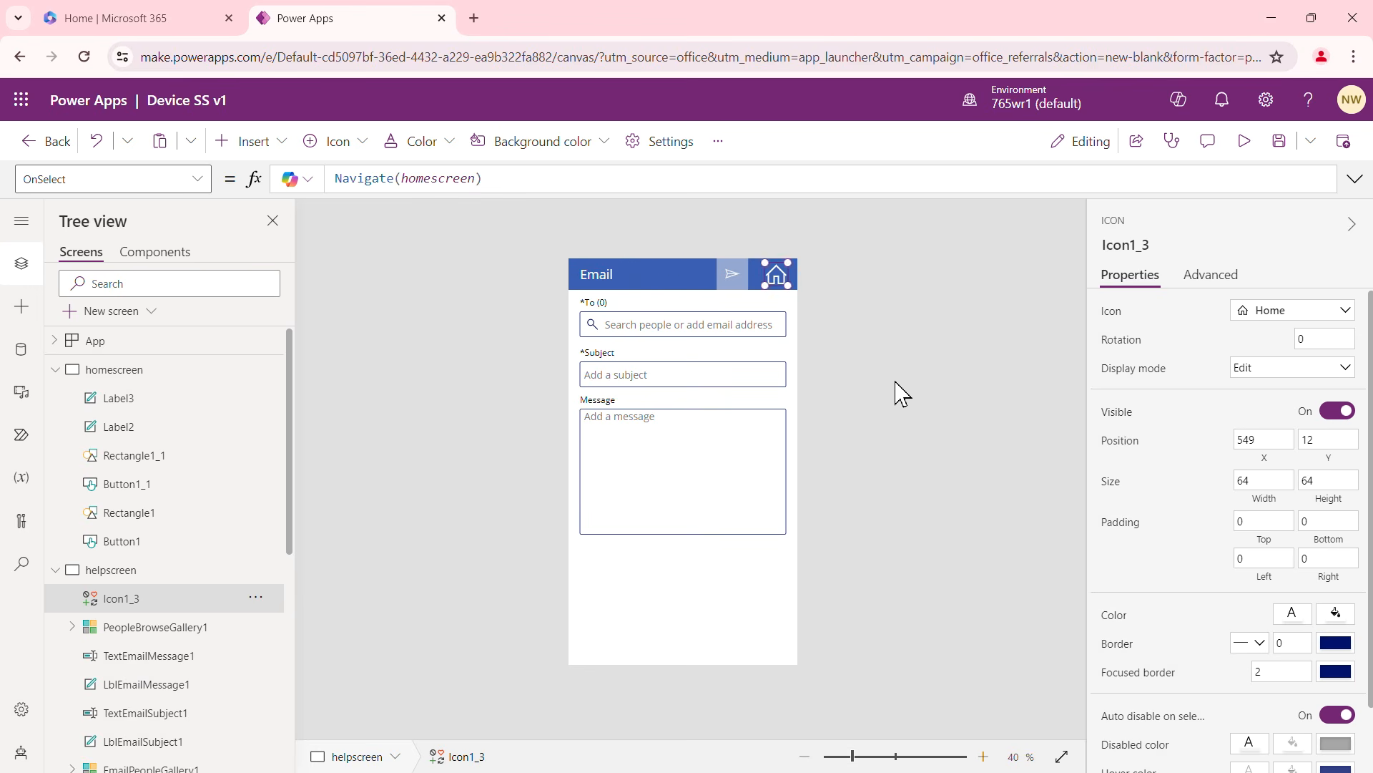
left_click(897, 406)
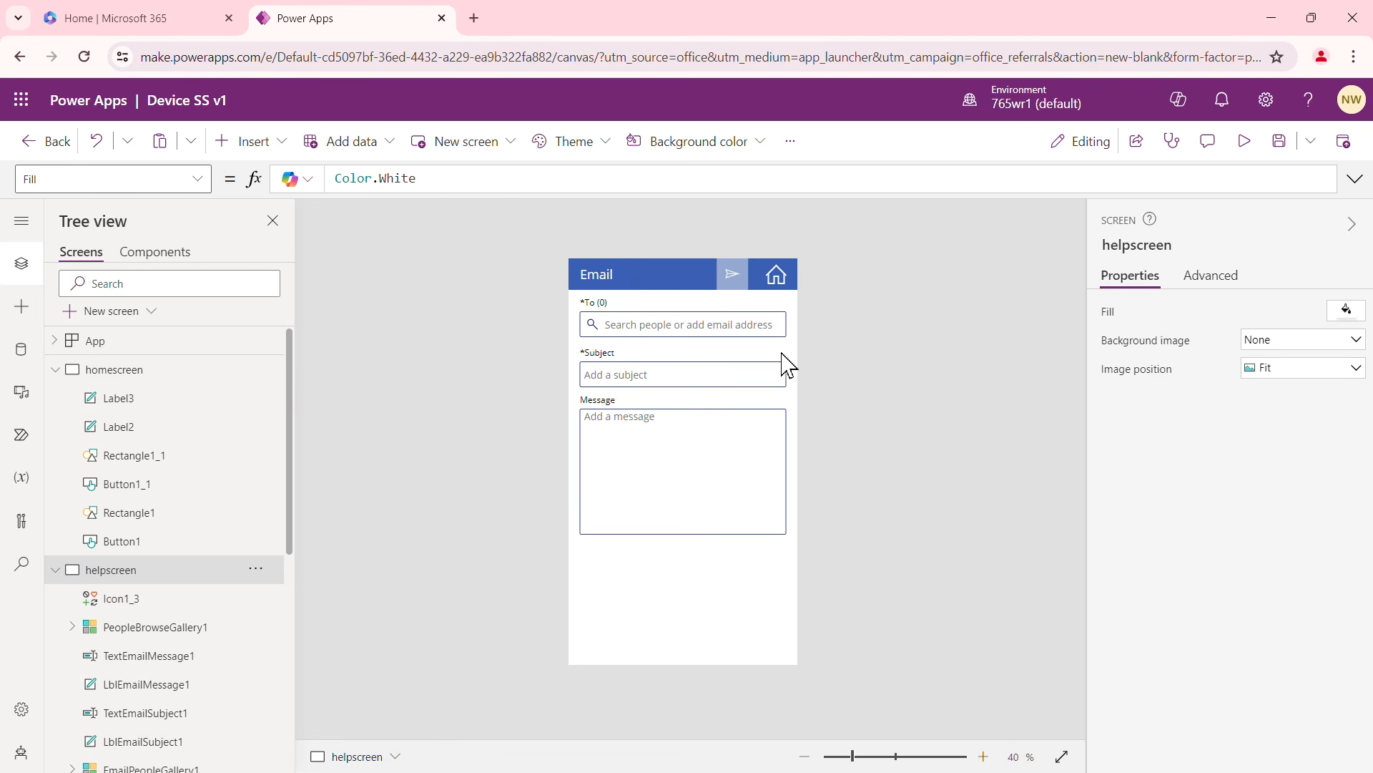
Preview the app from the home screen, testing the Browse and Help buttons and both home icons, and close the preview
left_click(132, 373)
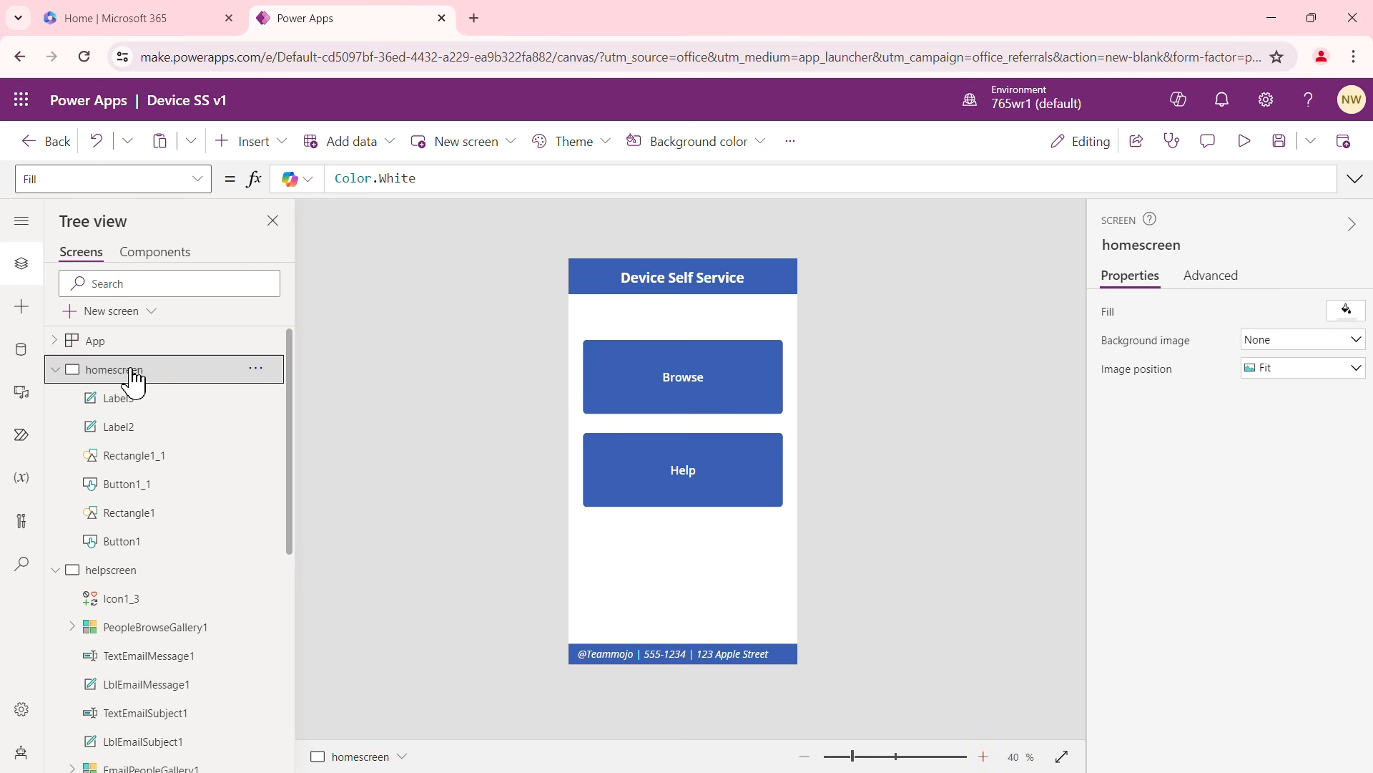
left_click(1245, 143)
left_click(681, 333)
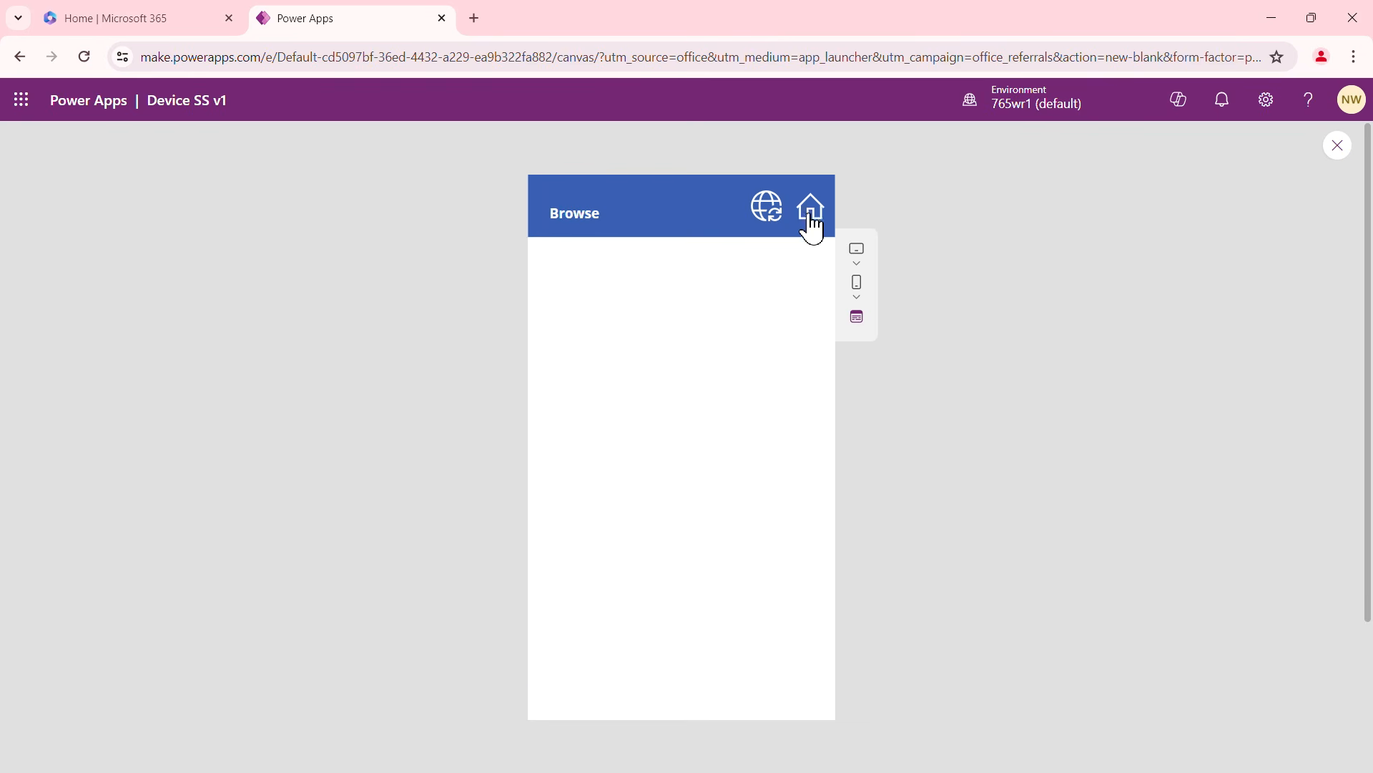
left_click(812, 218)
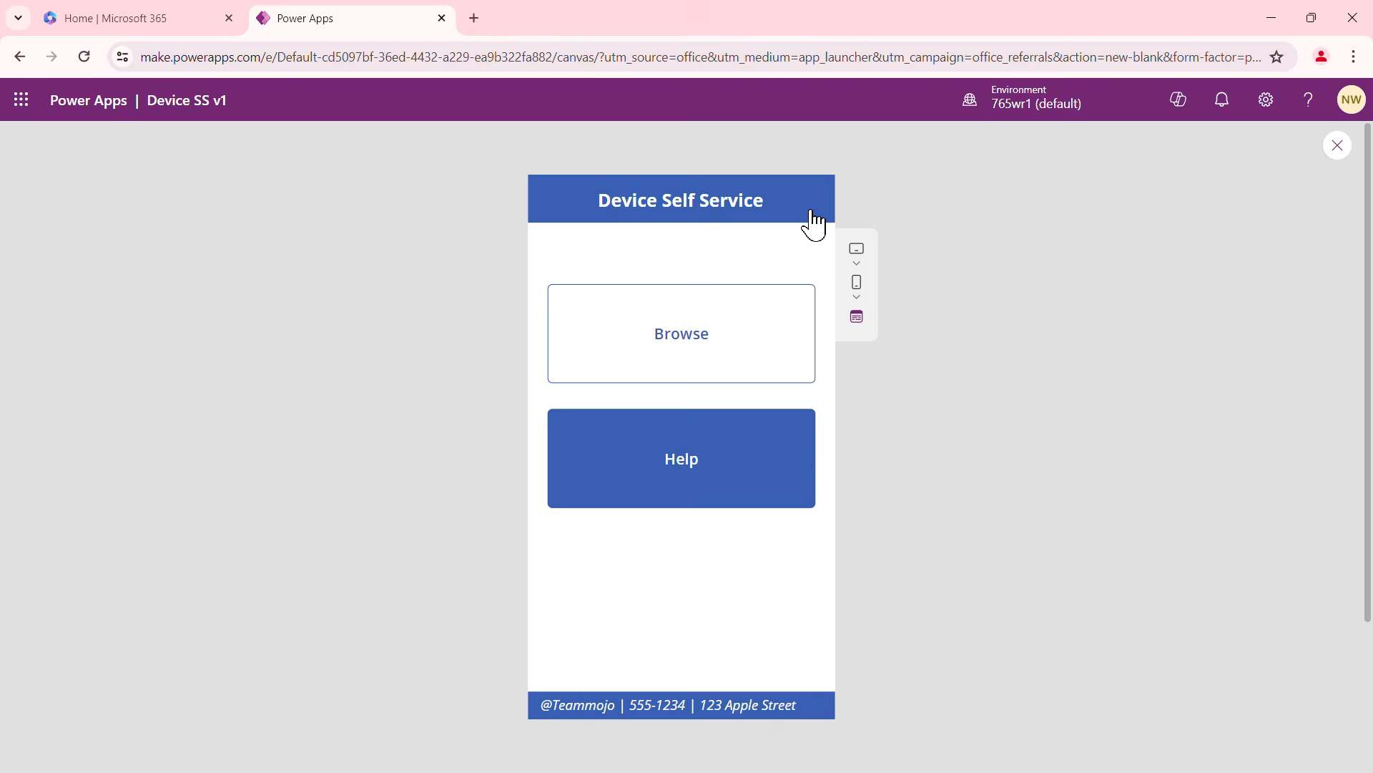
left_click(687, 465)
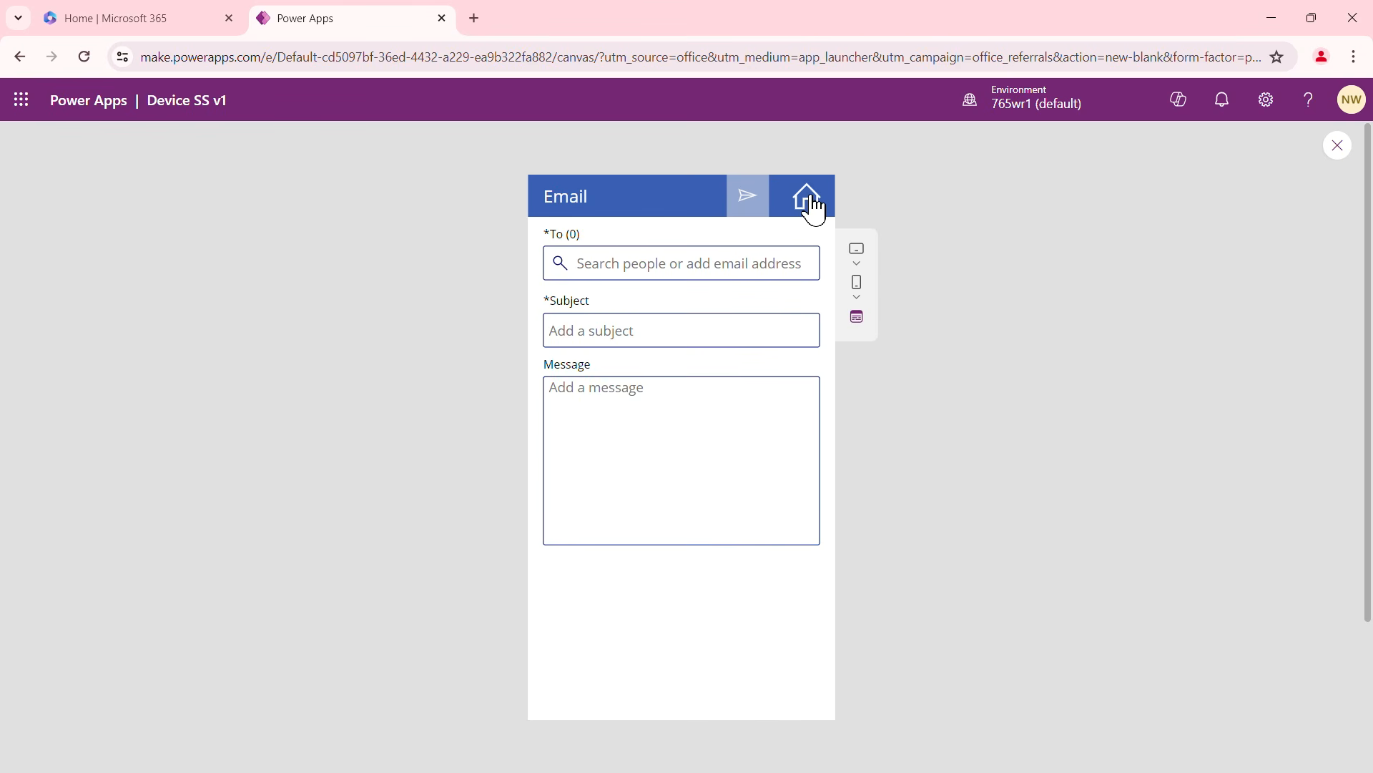
left_click(812, 204)
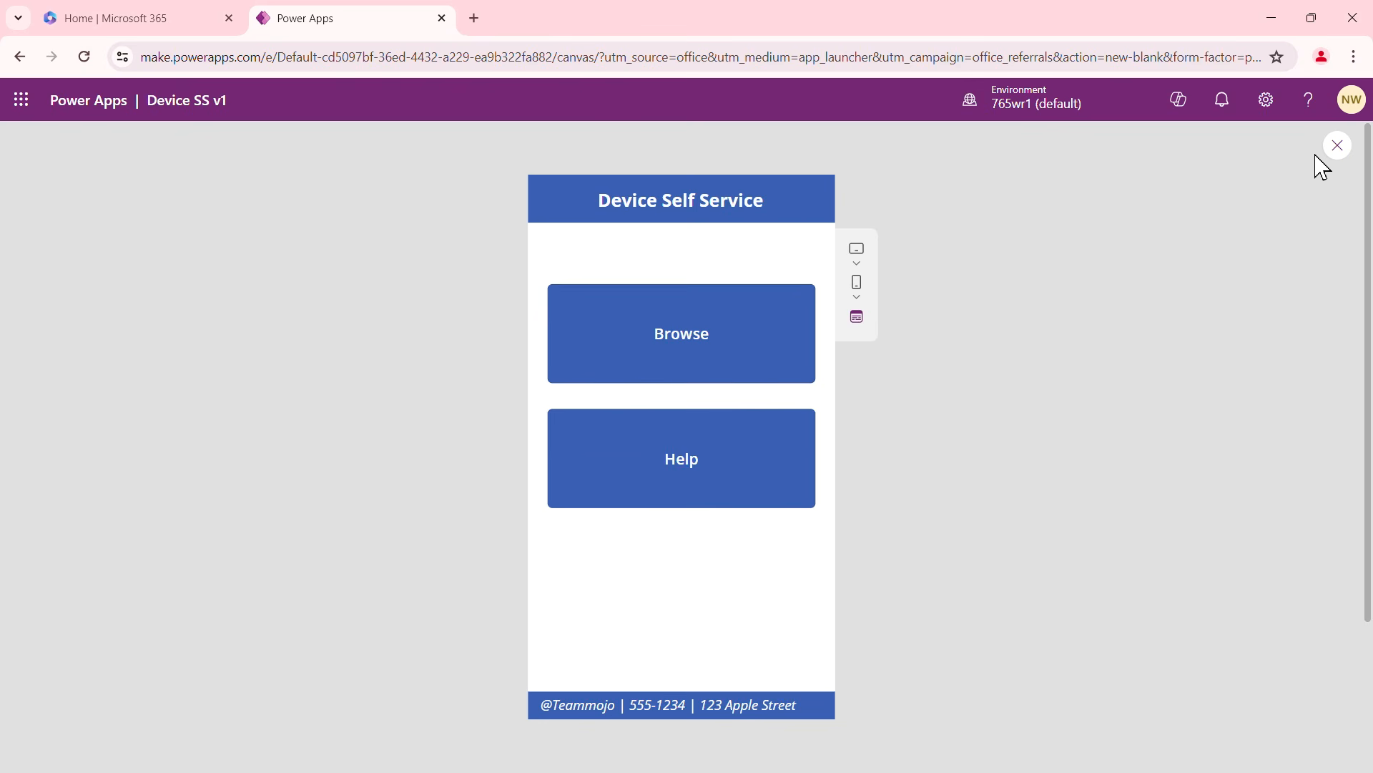
left_click(1339, 146)
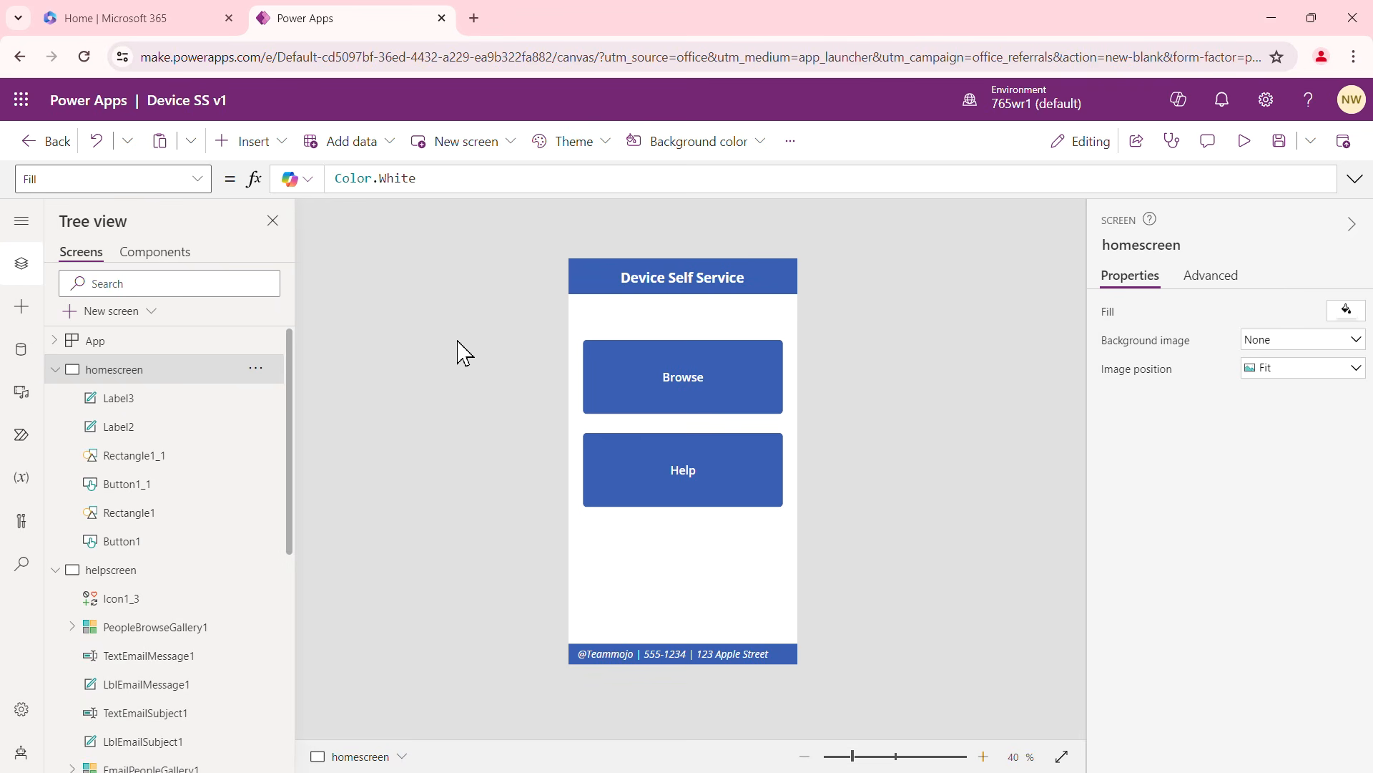
Collapse homescreen and helpscreen in the tree and open browsescreen
left_click(56, 370)
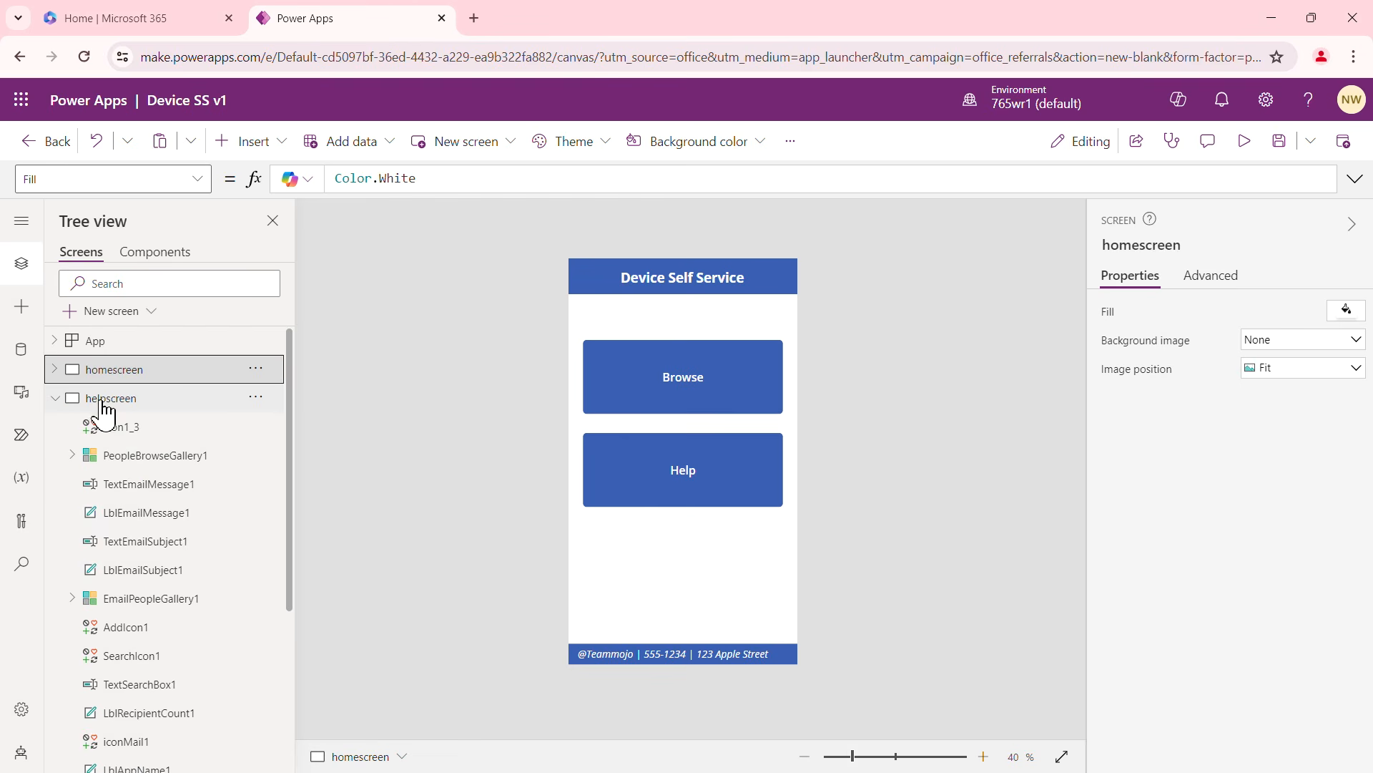
left_click(56, 398)
left_click(131, 438)
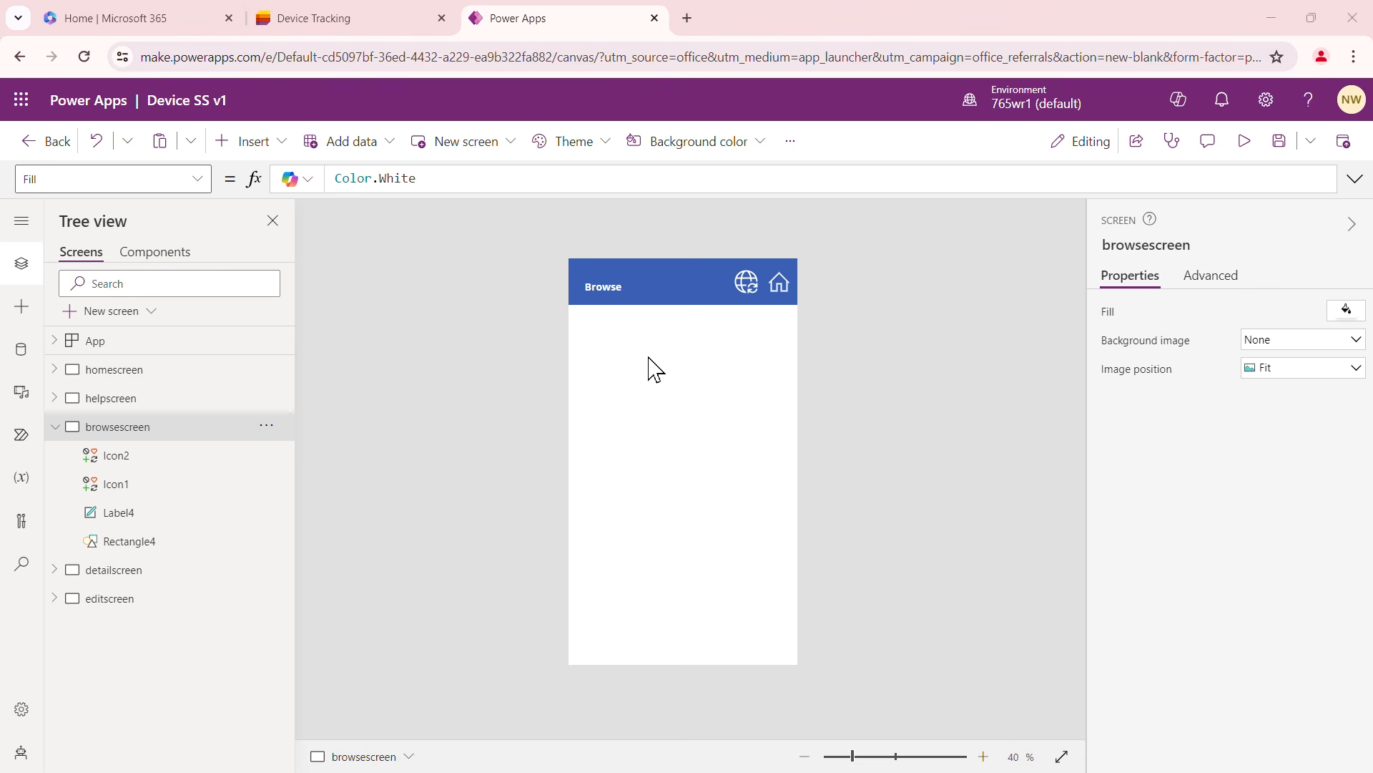
Copy the web address of the Device Tracking list in Microsoft Lists and return to Power Apps
left_click(384, 21)
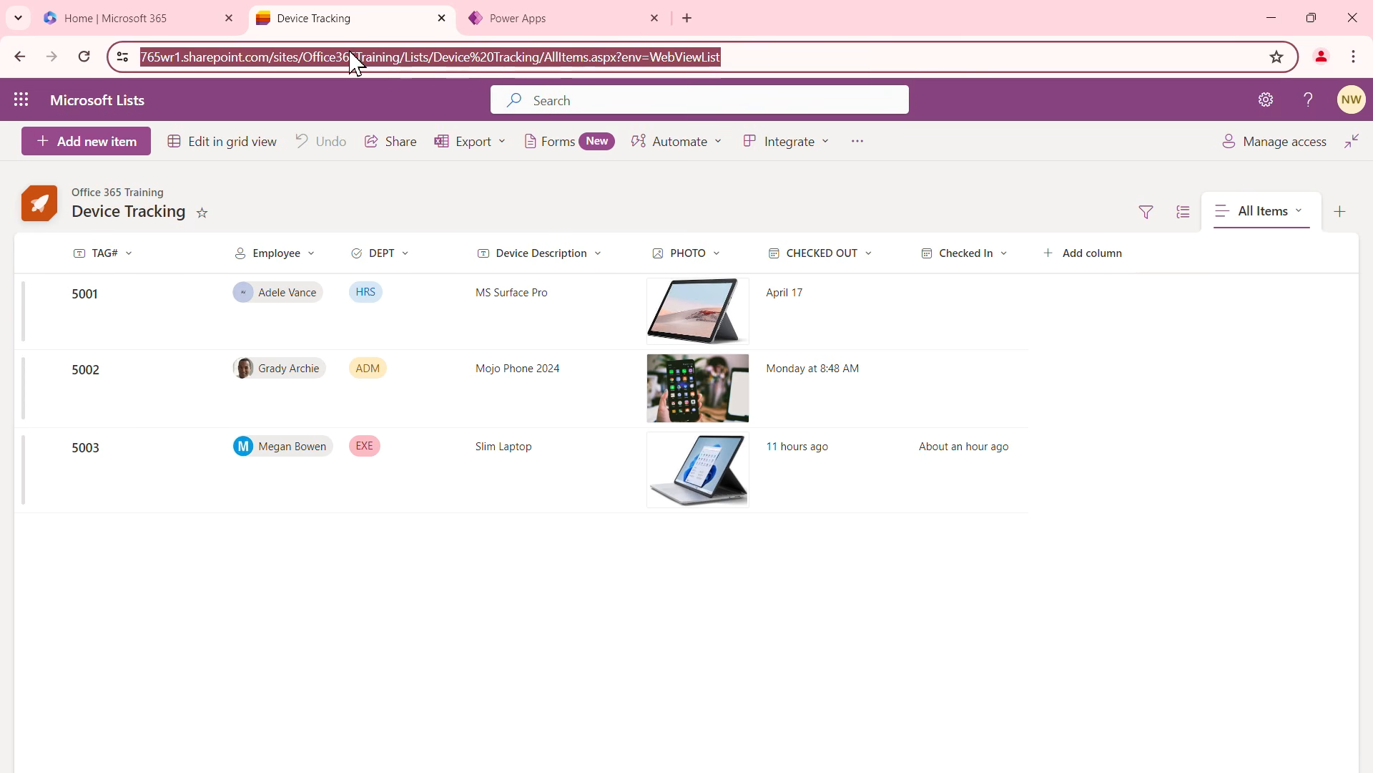
left_click(546, 23)
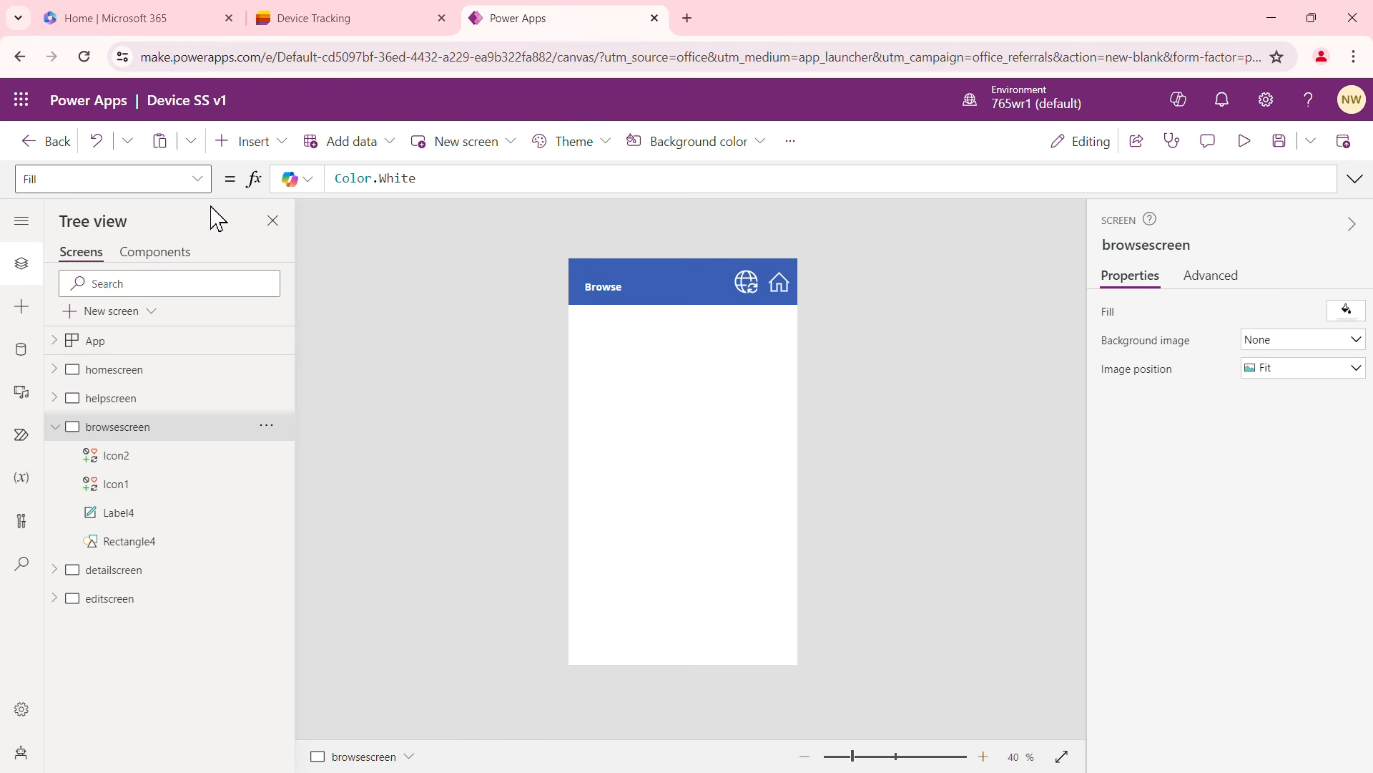
Insert a vertical gallery on the browse screen and choose the existing SharePoint connection for its data
left_click(281, 146)
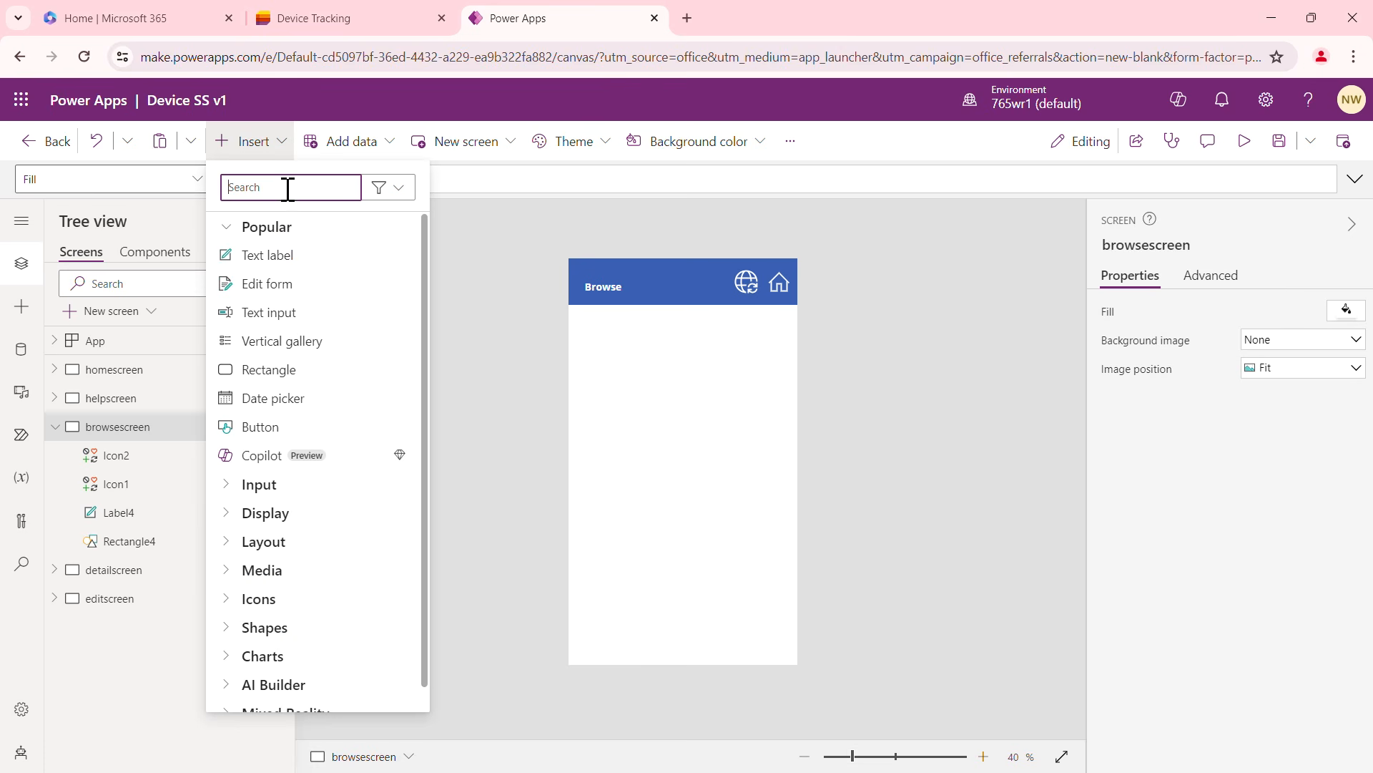
left_click(275, 339)
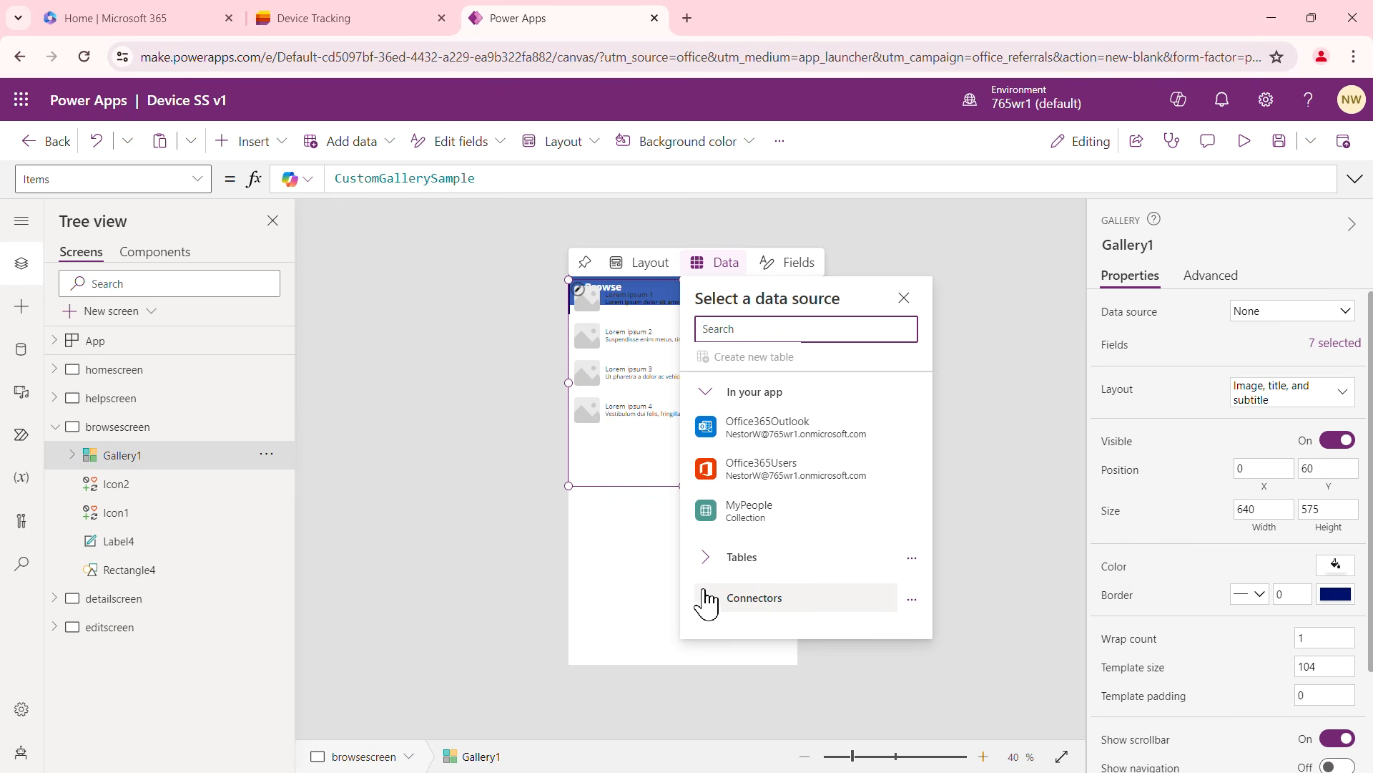
left_click(708, 390)
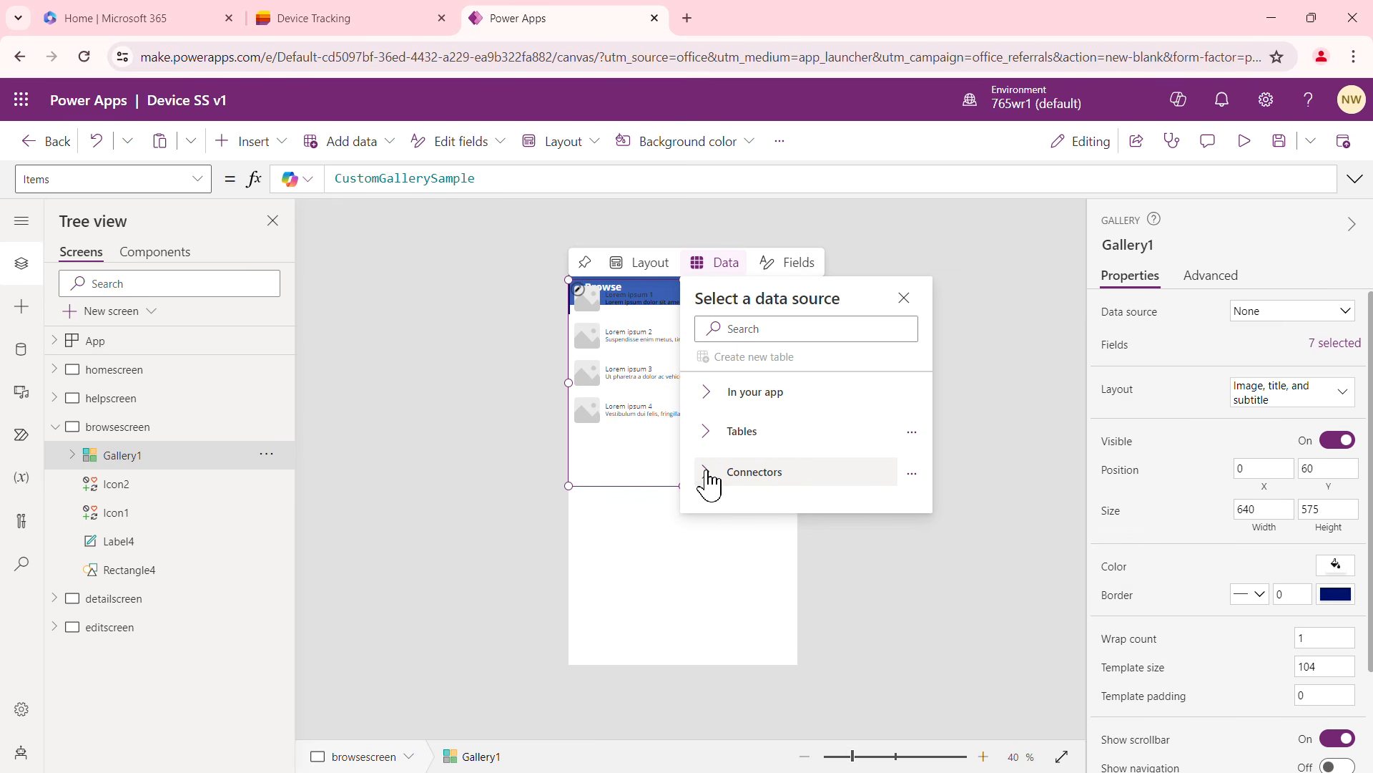
left_click(709, 483)
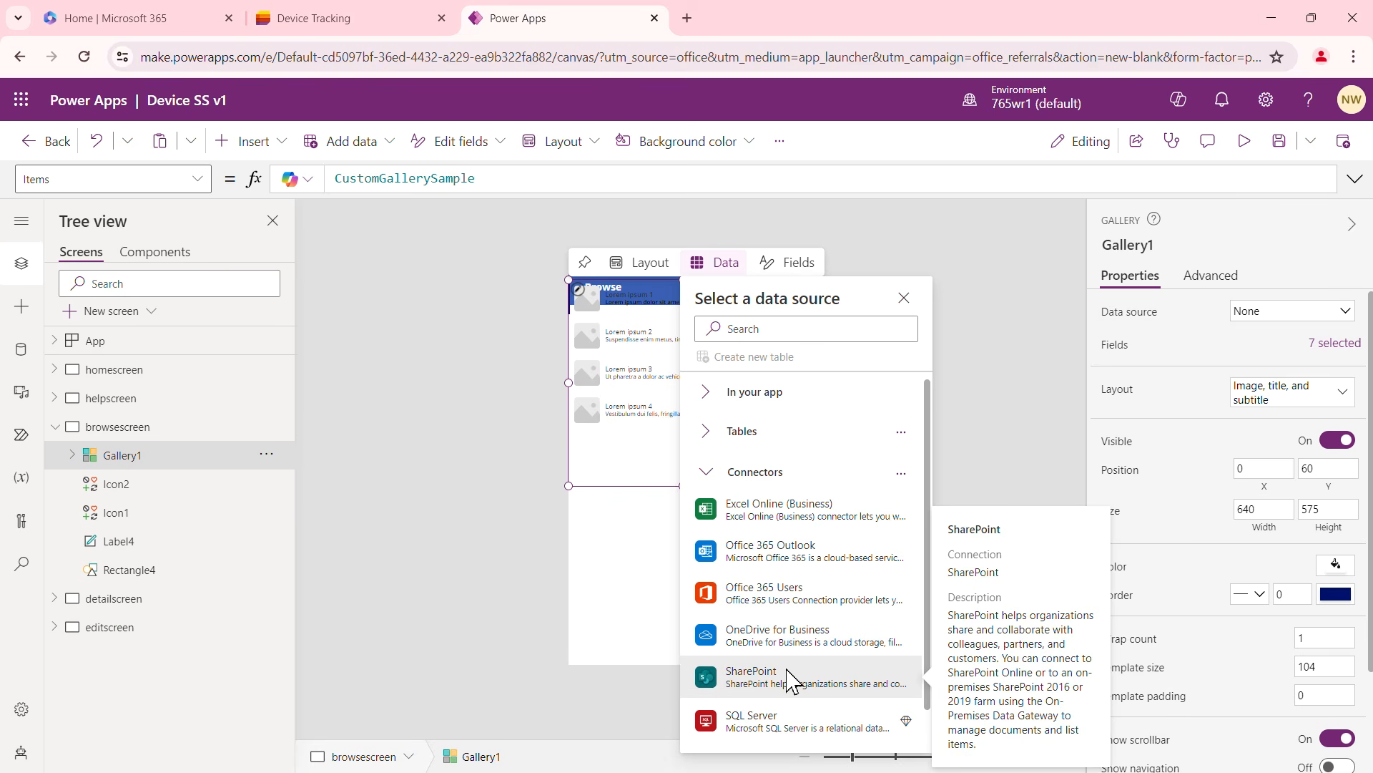
left_click(789, 678)
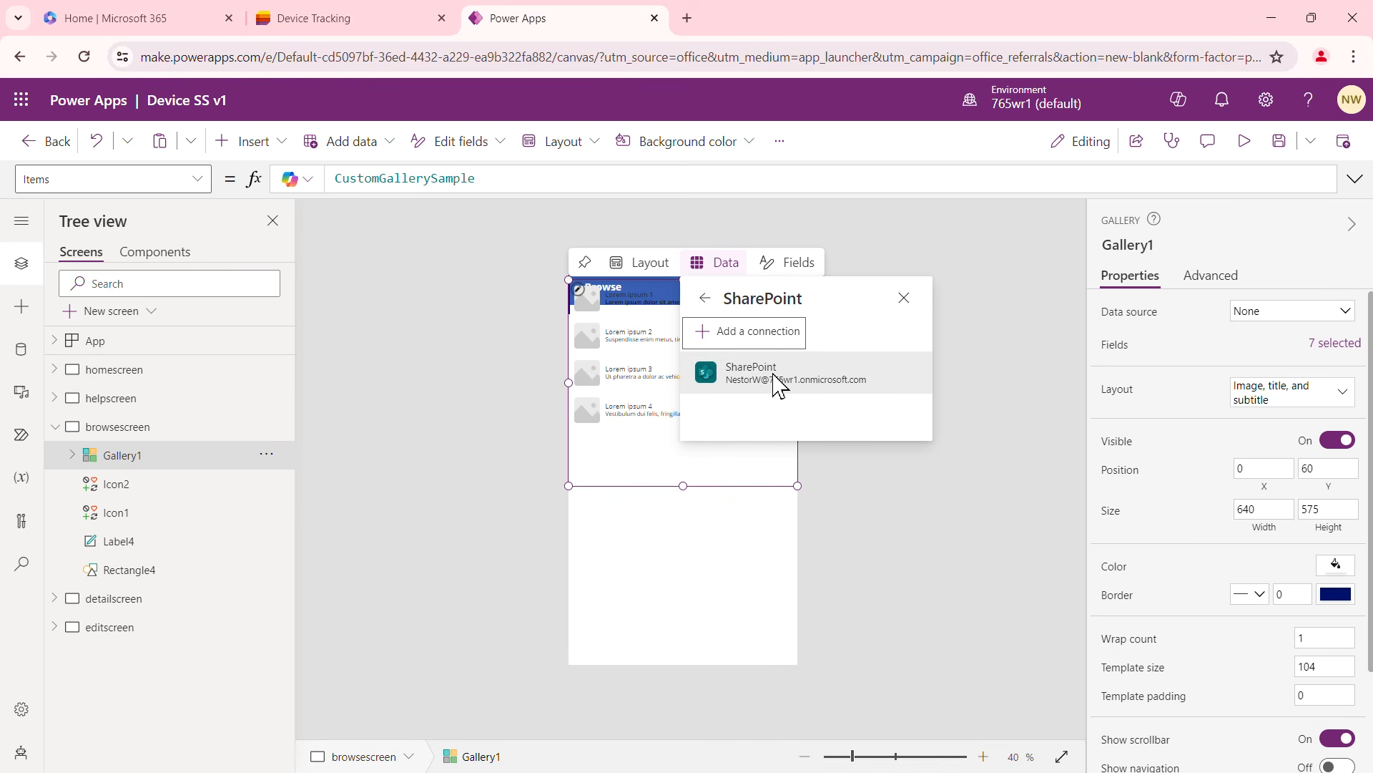
left_click(778, 387)
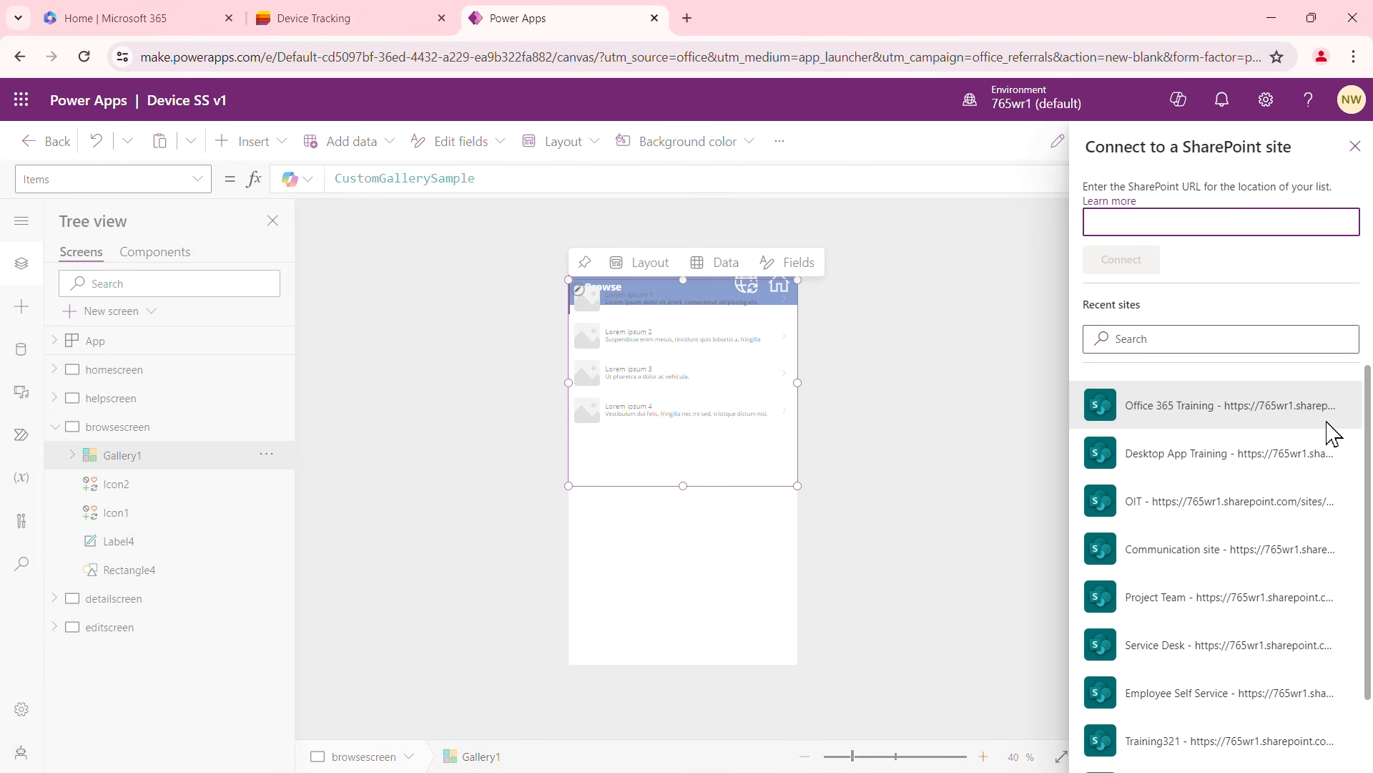
Connect to the SharePoint site with the copied list URL and choose the Device Tracking list as the gallery's data source
left_click_drag(1367, 413, 1367, 507)
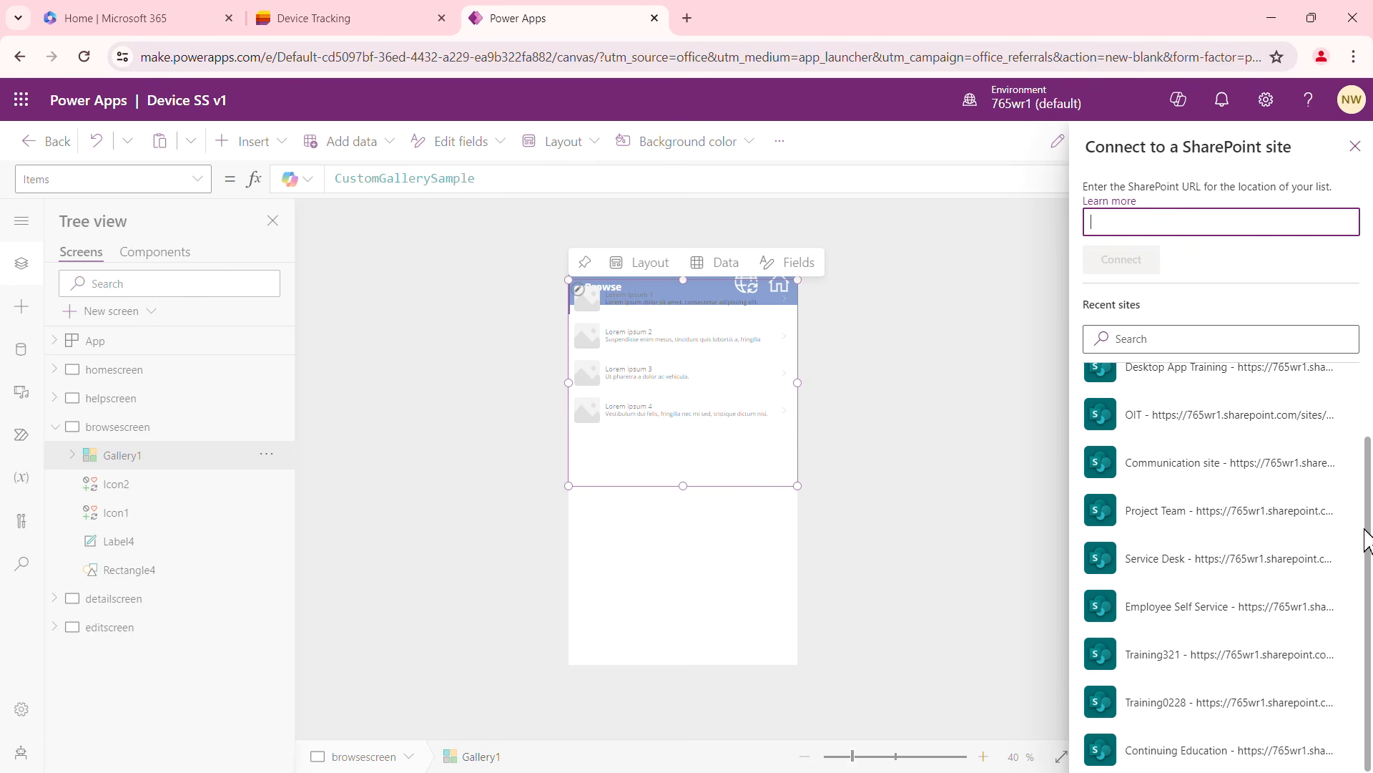
left_click_drag(1369, 476, 1370, 326)
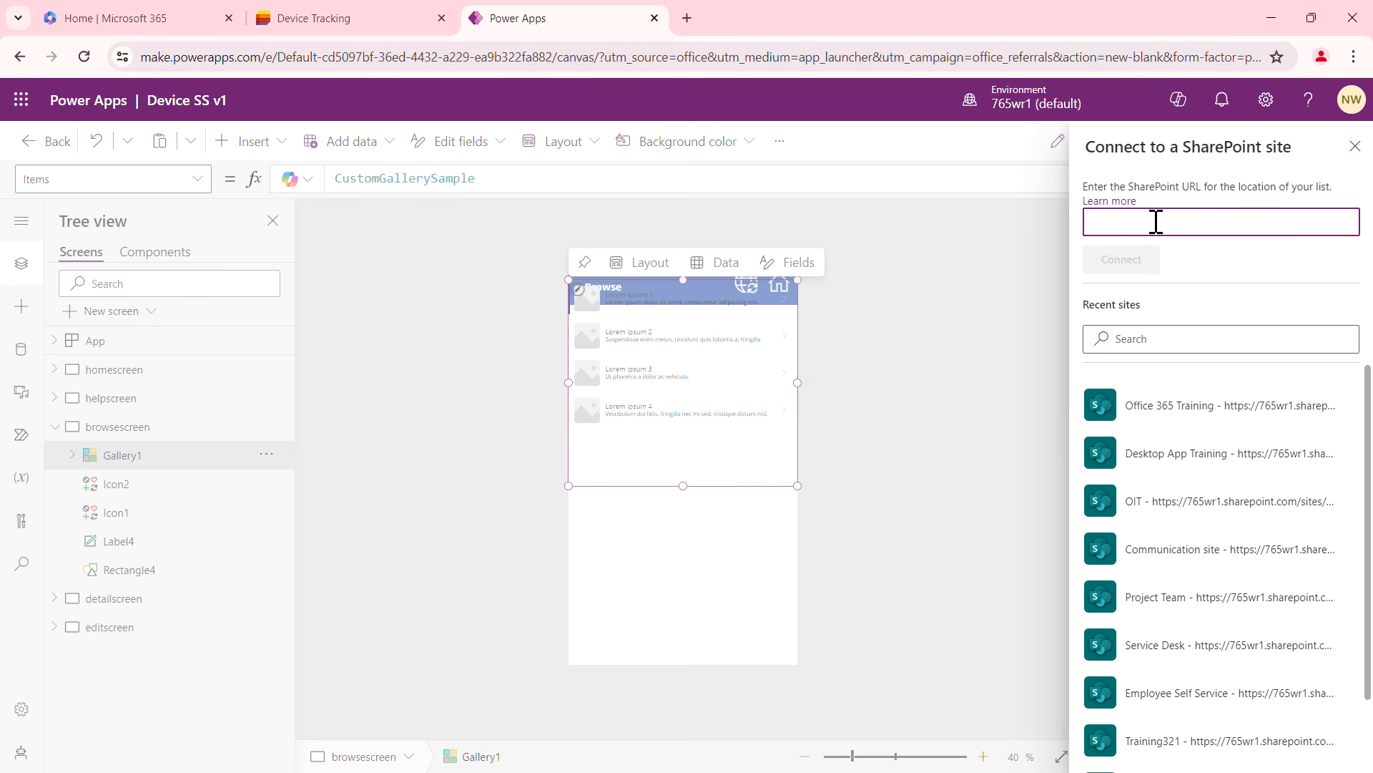
key("ctrl+v")
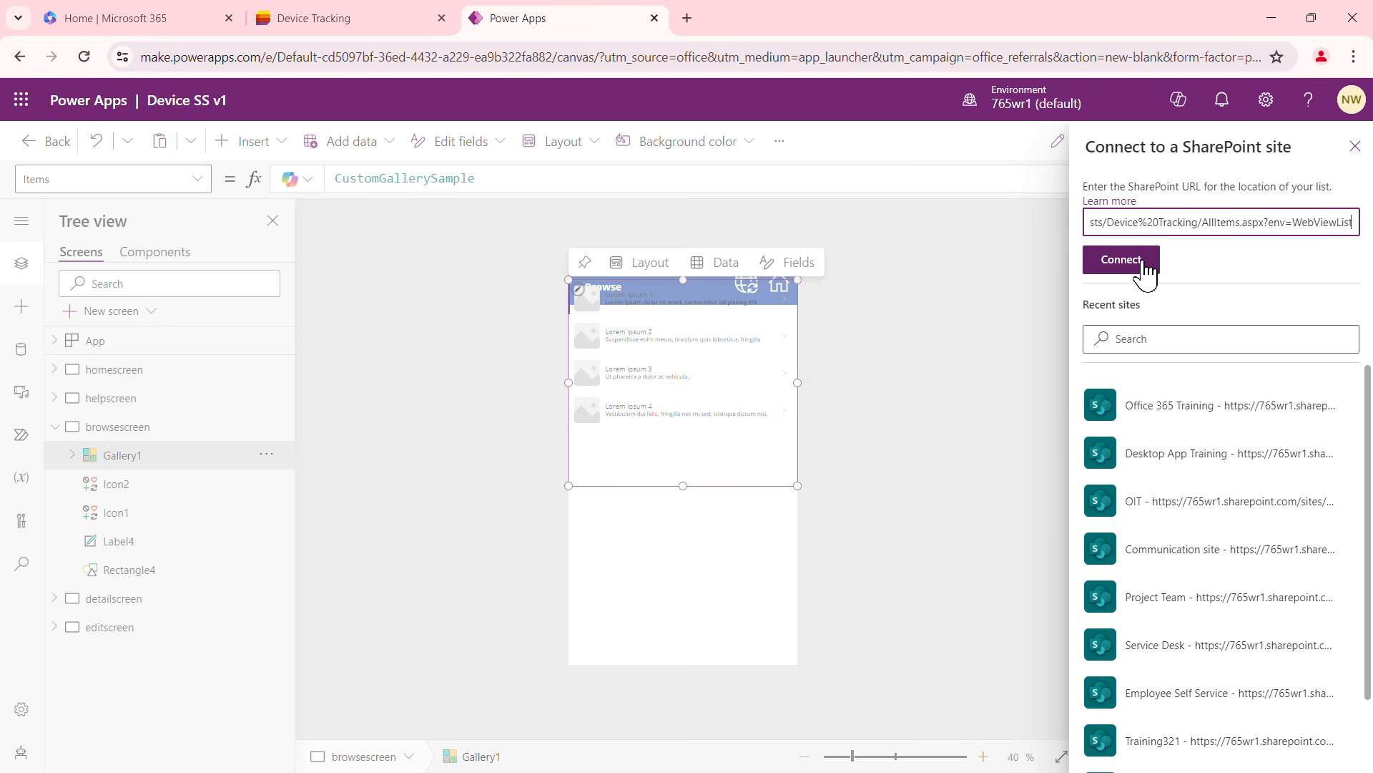
left_click(1146, 262)
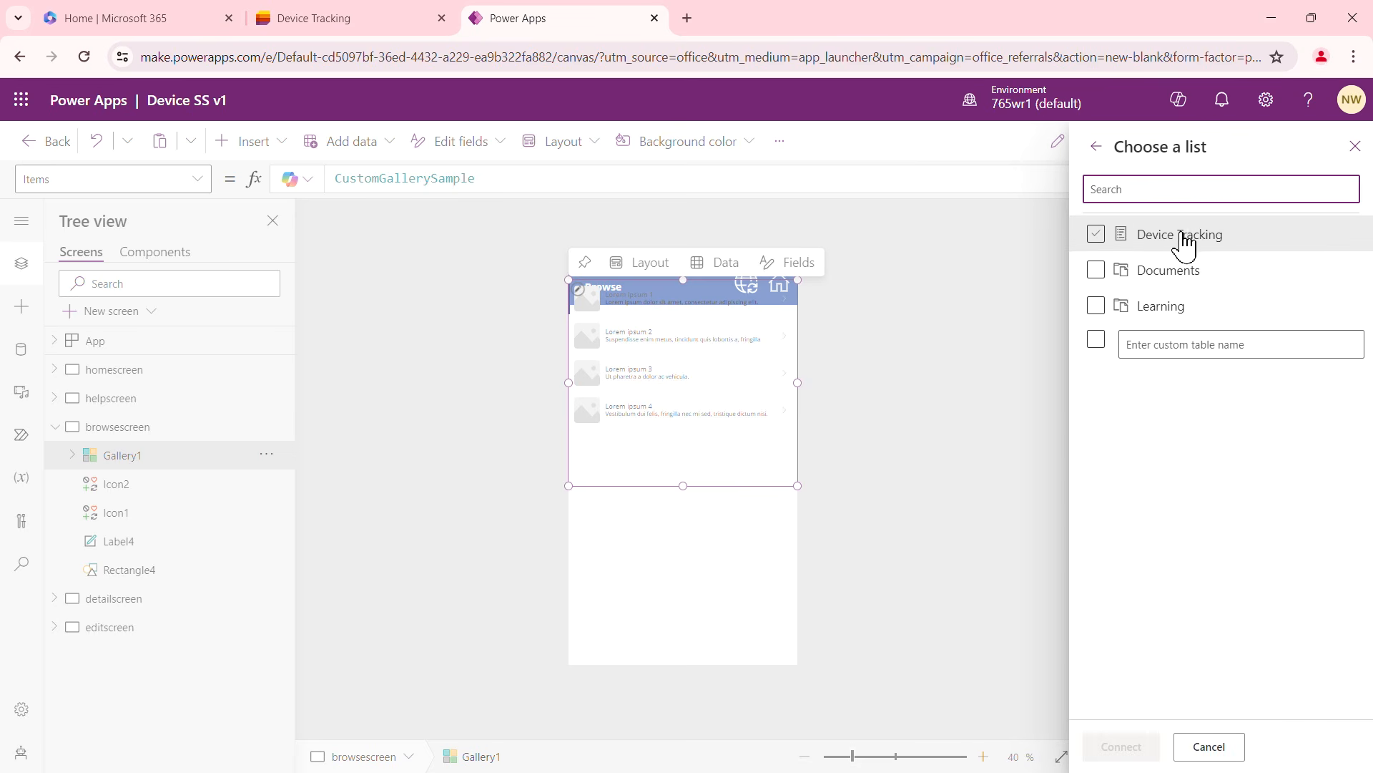
left_click(1097, 236)
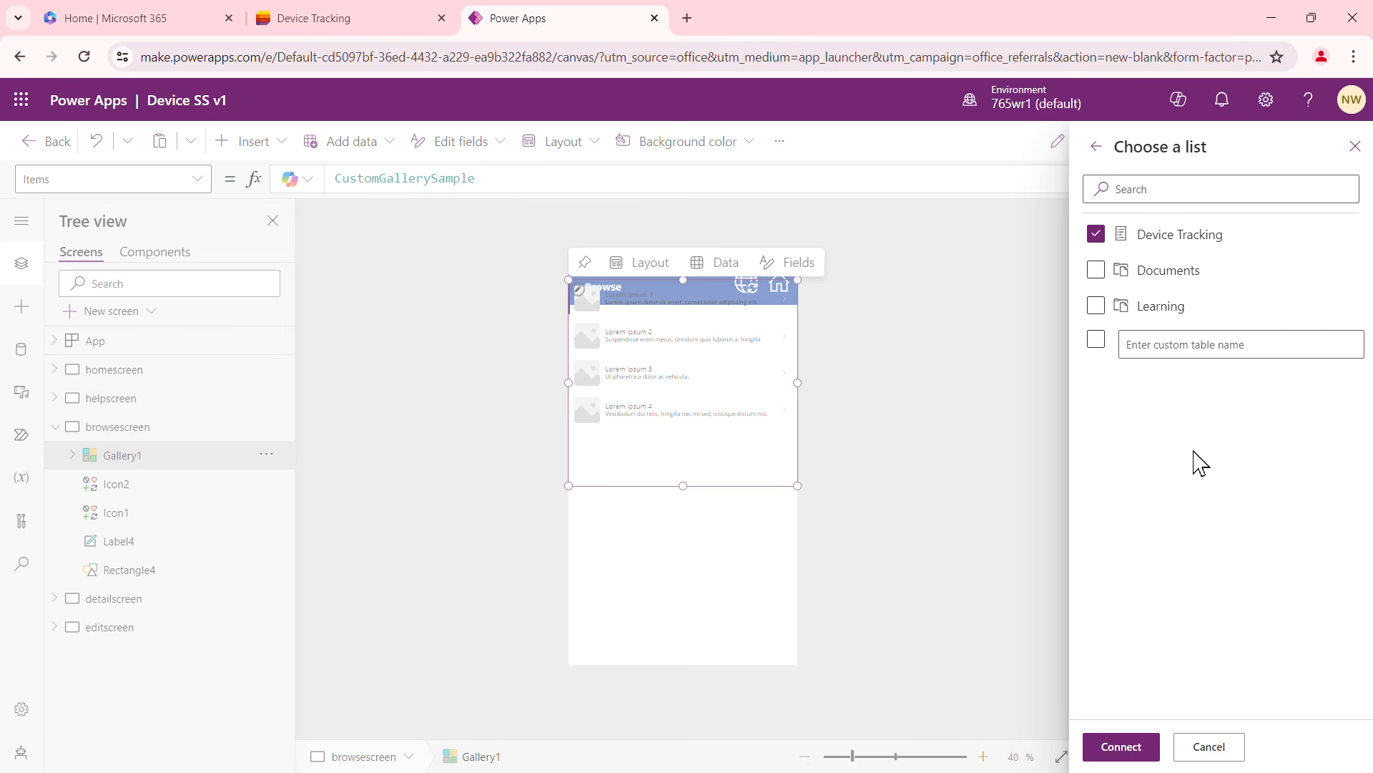
left_click(1130, 748)
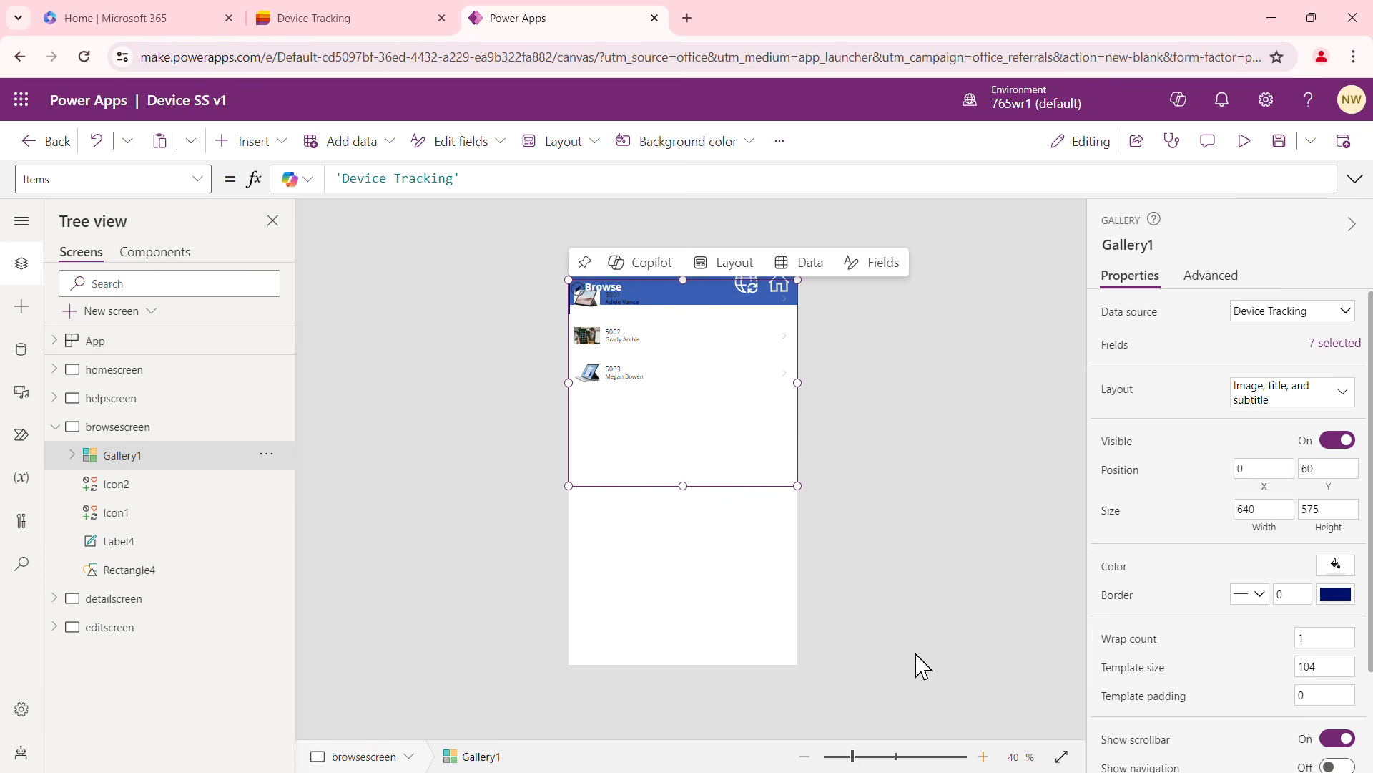
Move the gallery directly below the Browse header to Y 130 and stretch its height to about 953
left_click(983, 757)
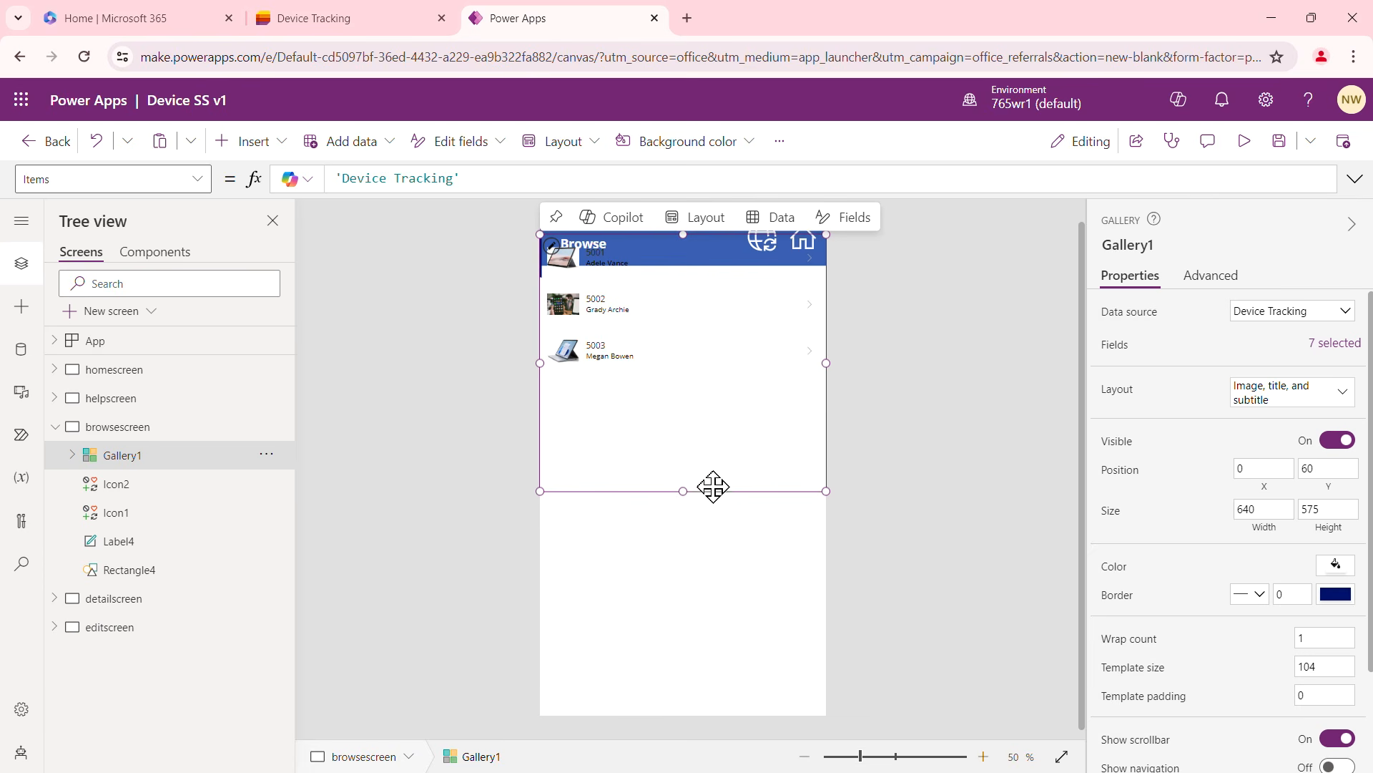
left_click_drag(721, 428, 710, 471)
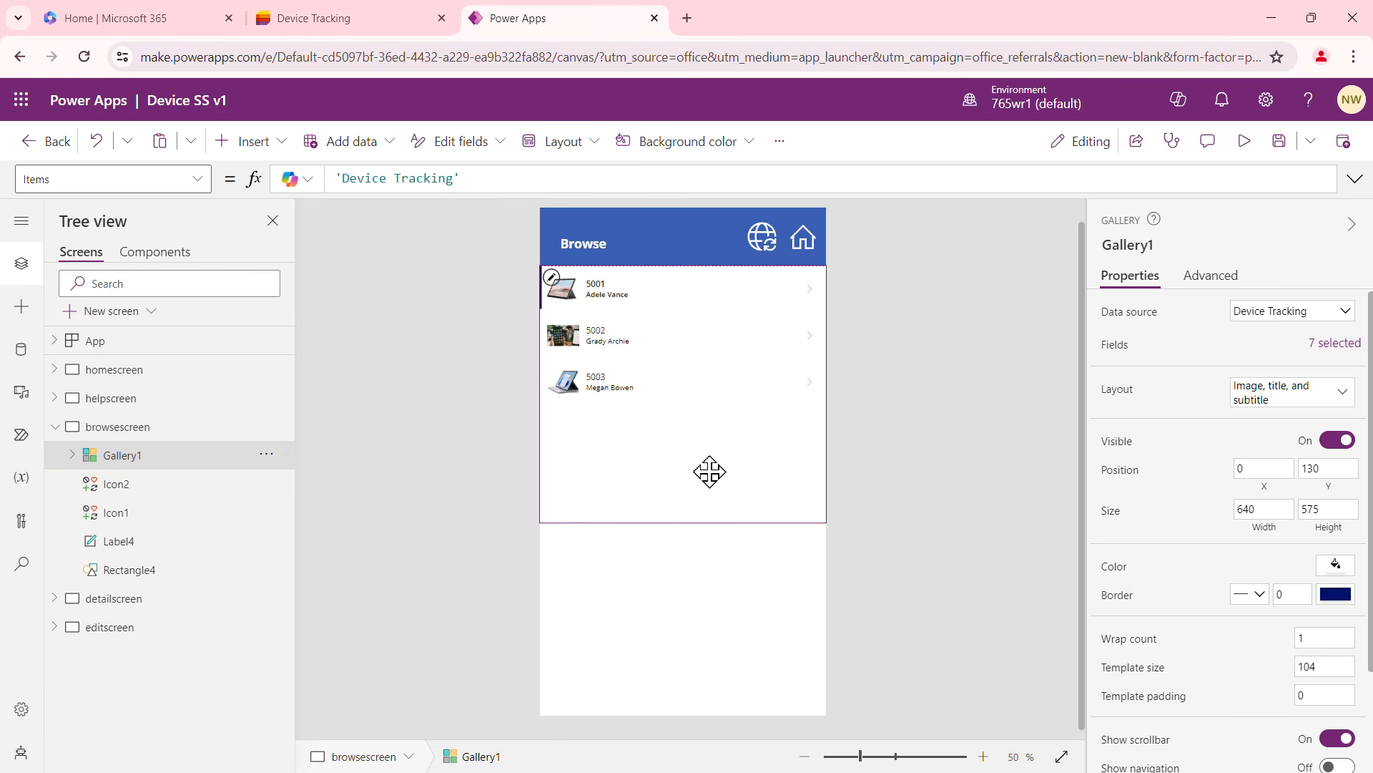
left_click_drag(710, 472, 709, 475)
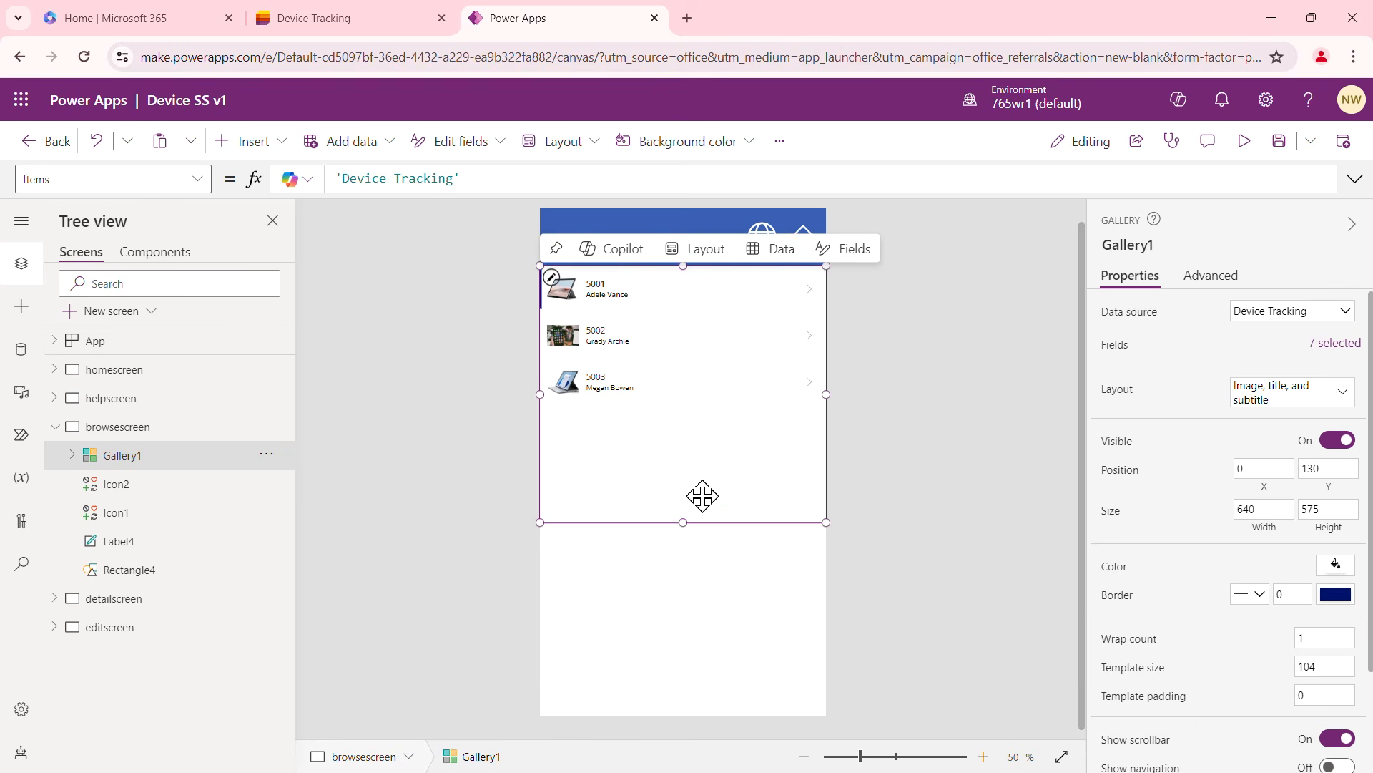
left_click_drag(684, 521, 653, 692)
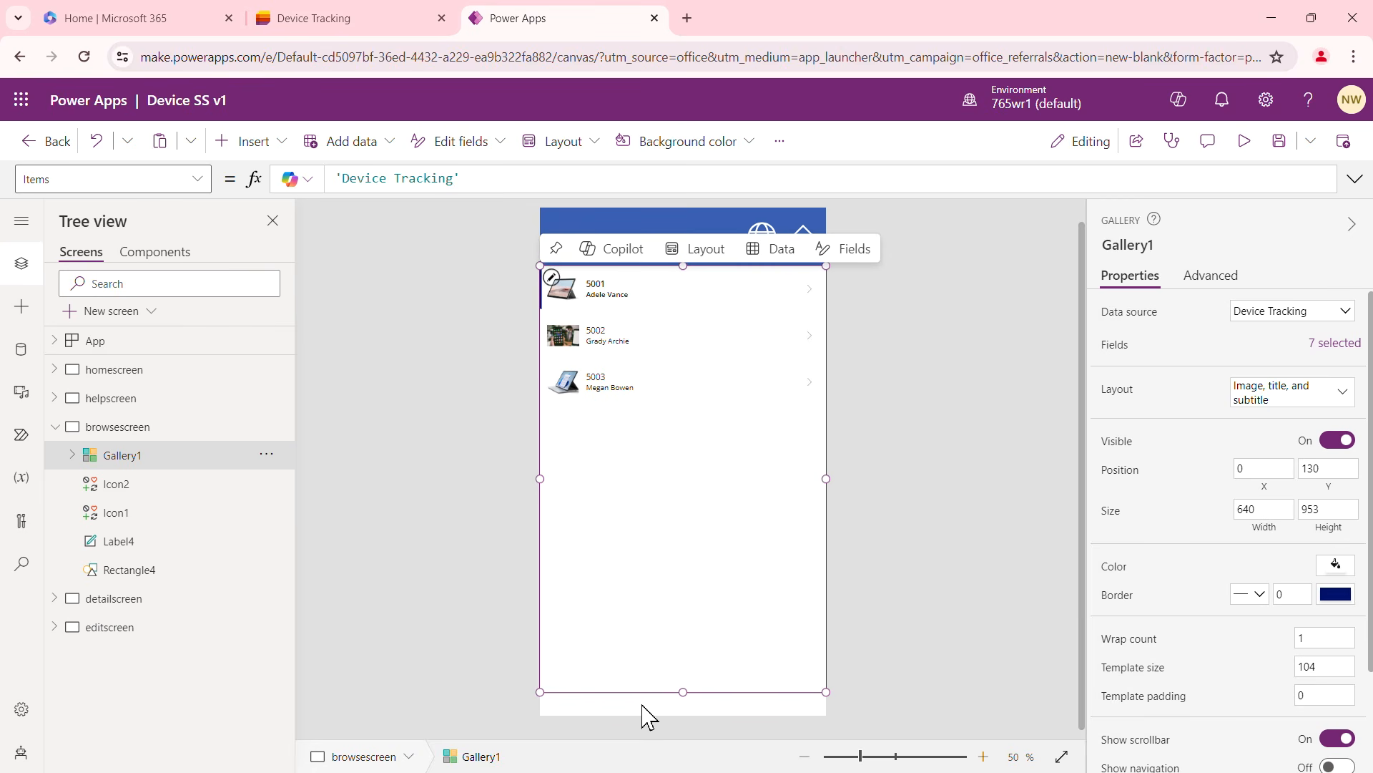
left_click(649, 715)
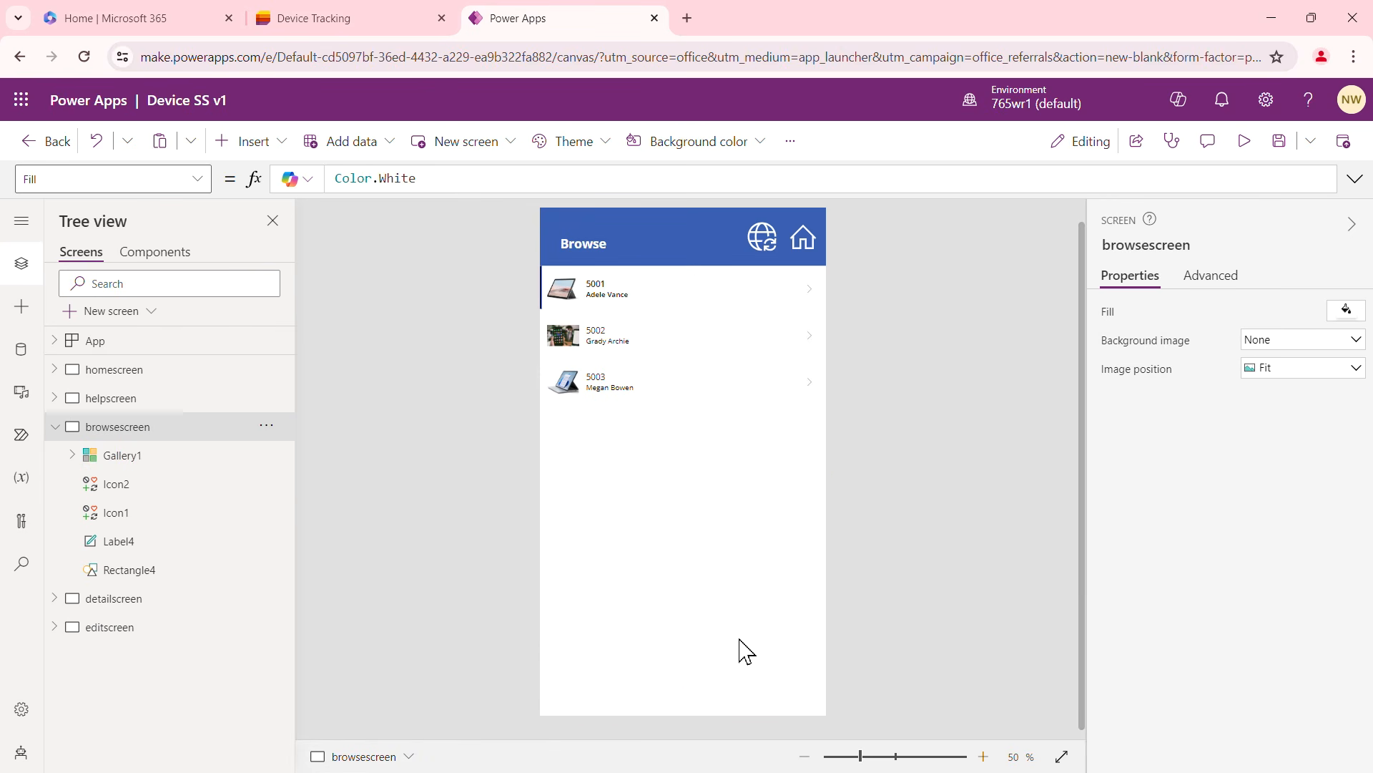
Change the browse screen gallery's layout to Image, title, subtitle, and body
left_click(667, 298)
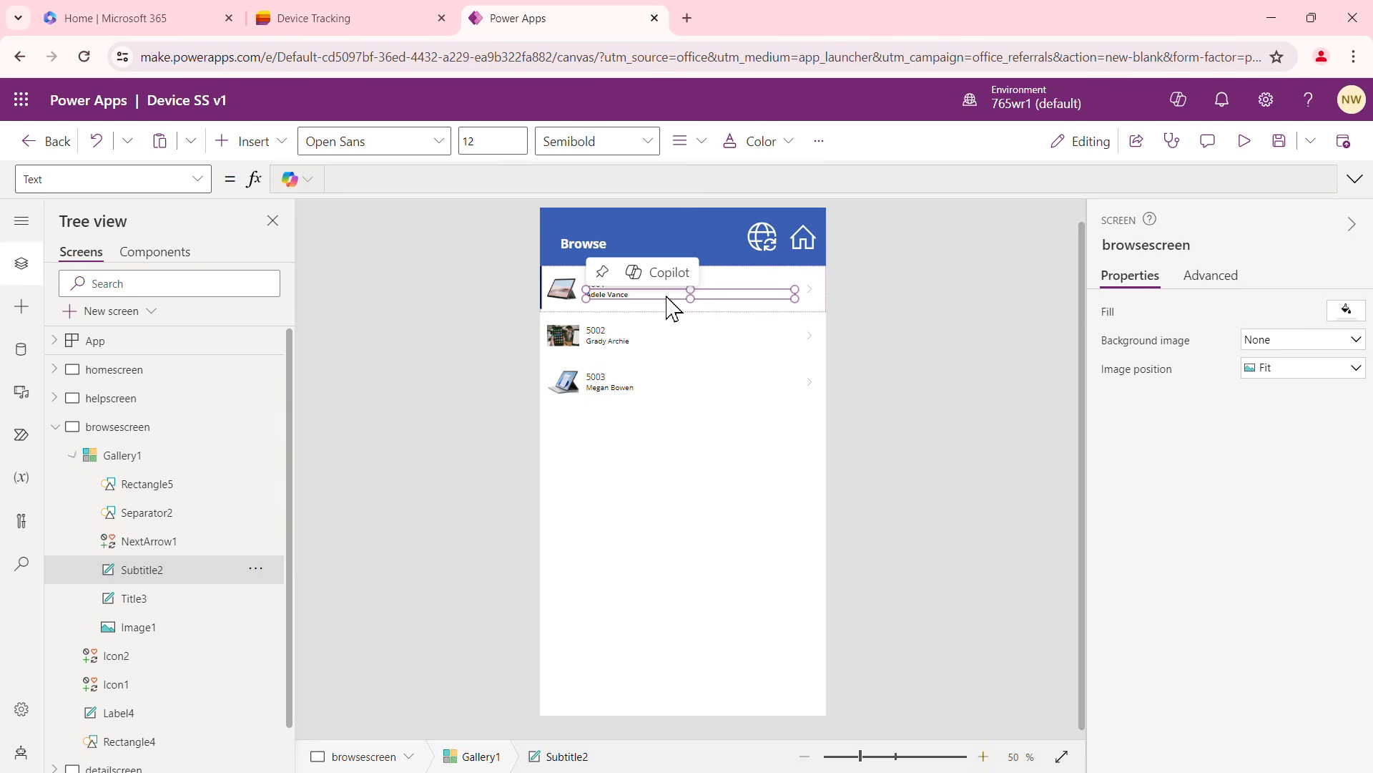
left_click(665, 492)
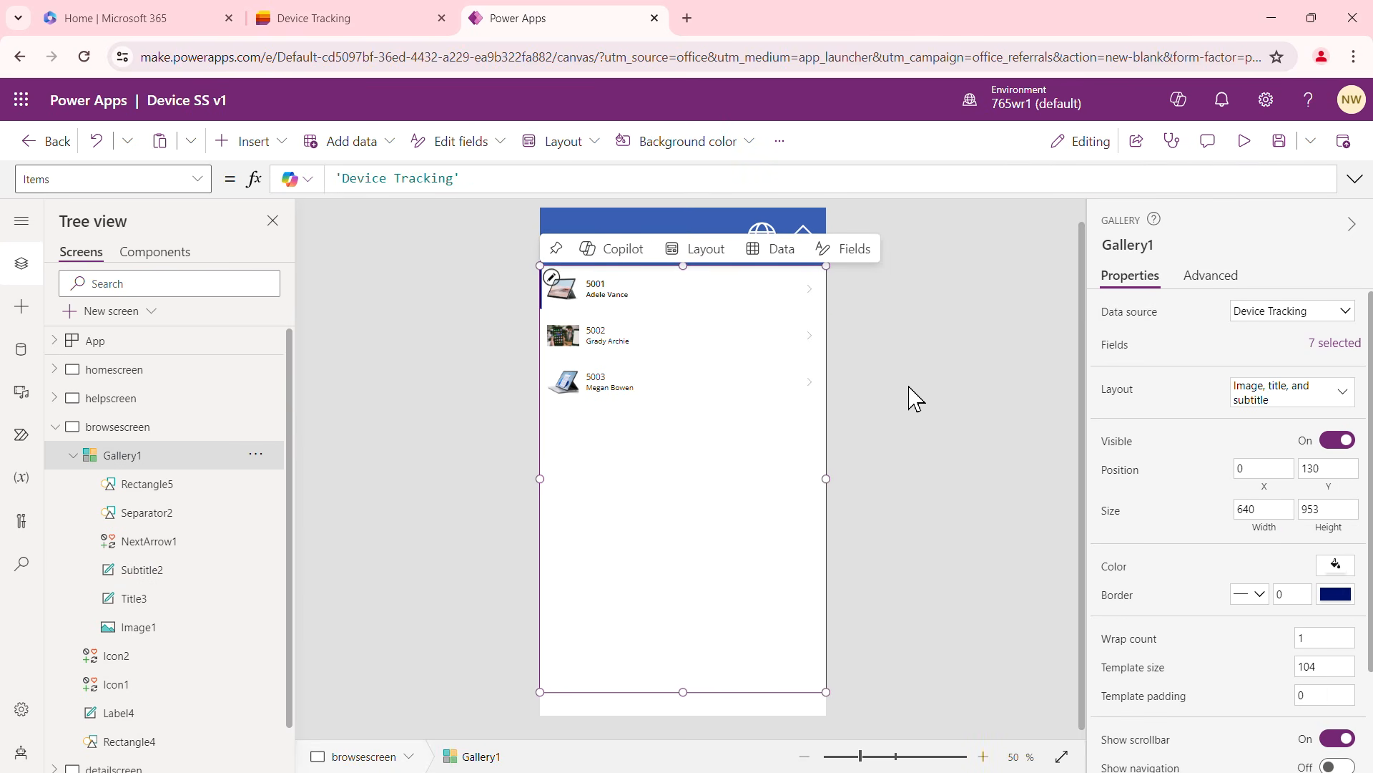
left_click(962, 455)
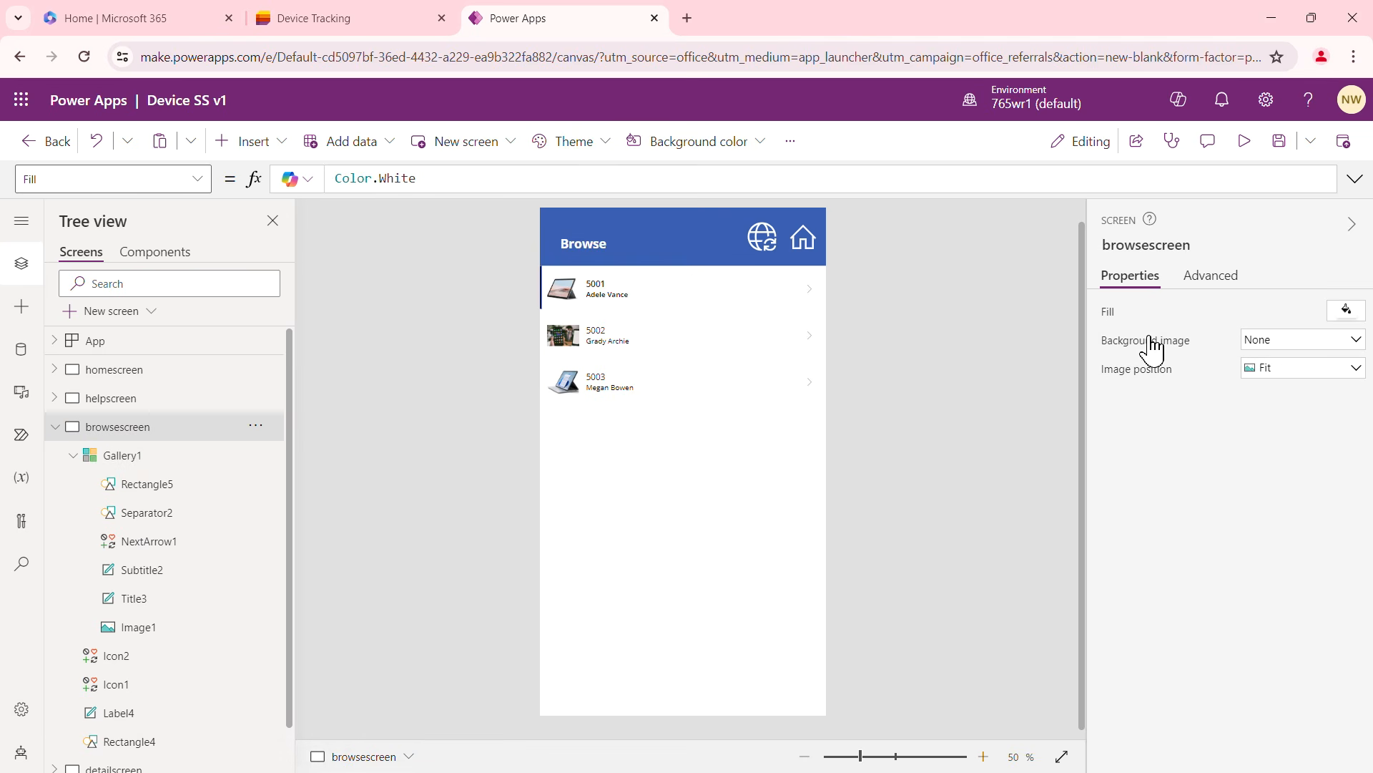
left_click(713, 370)
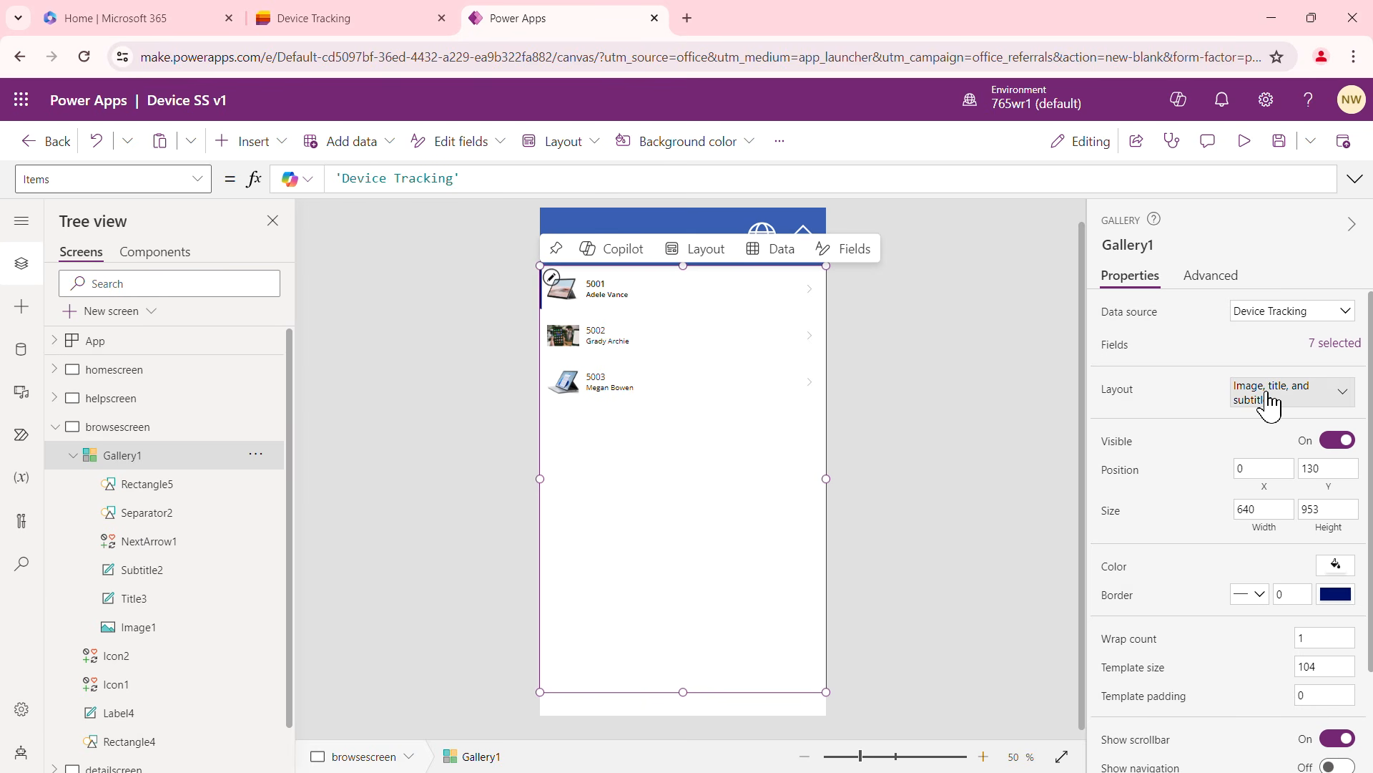
left_click(1345, 402)
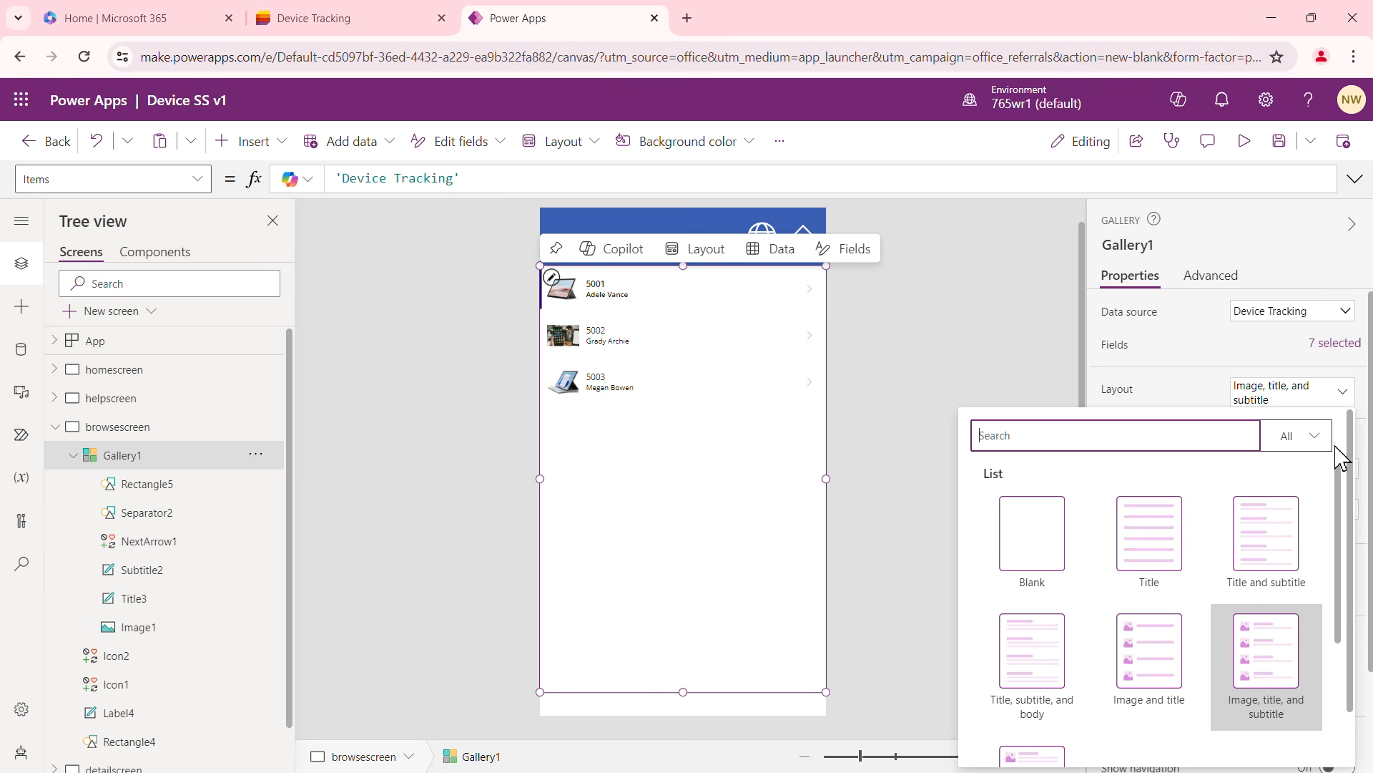
left_click_drag(1343, 565, 1336, 634)
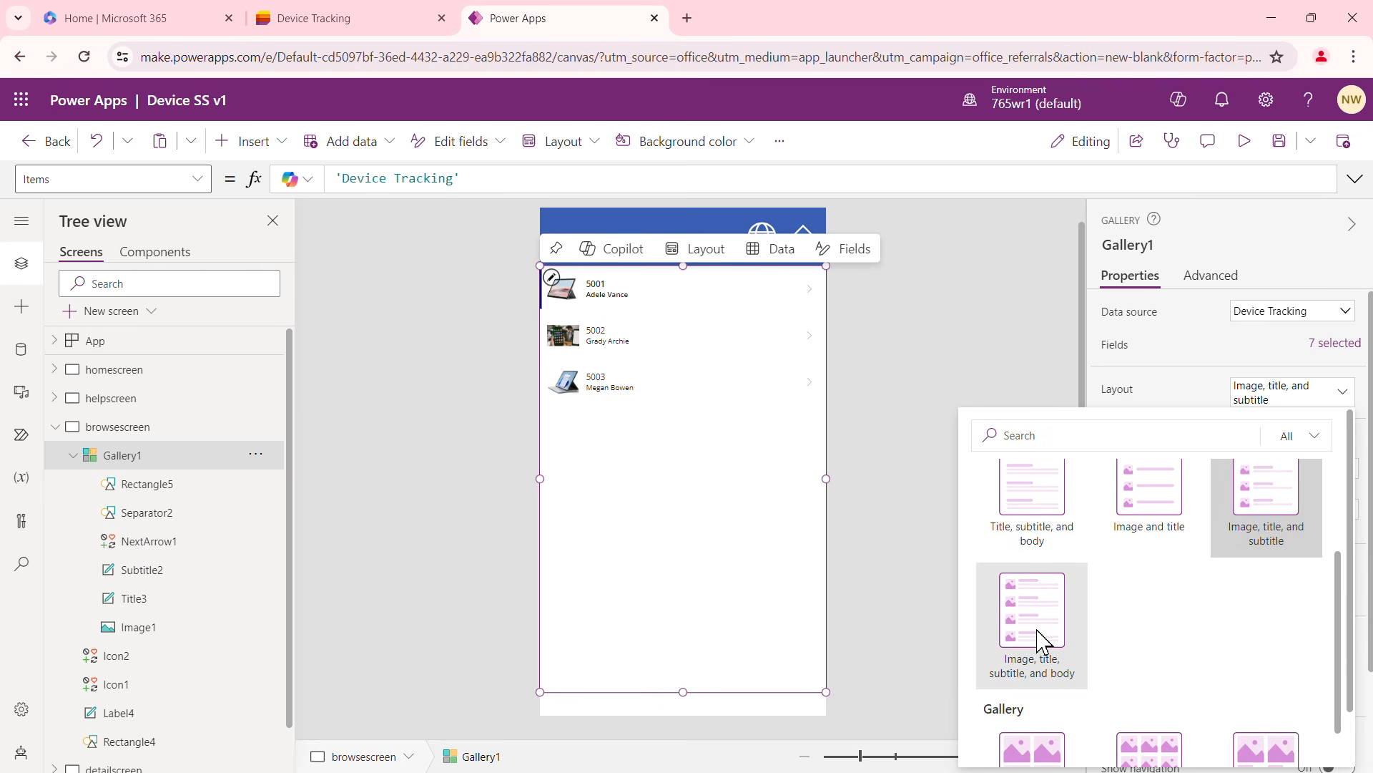
left_click(1040, 640)
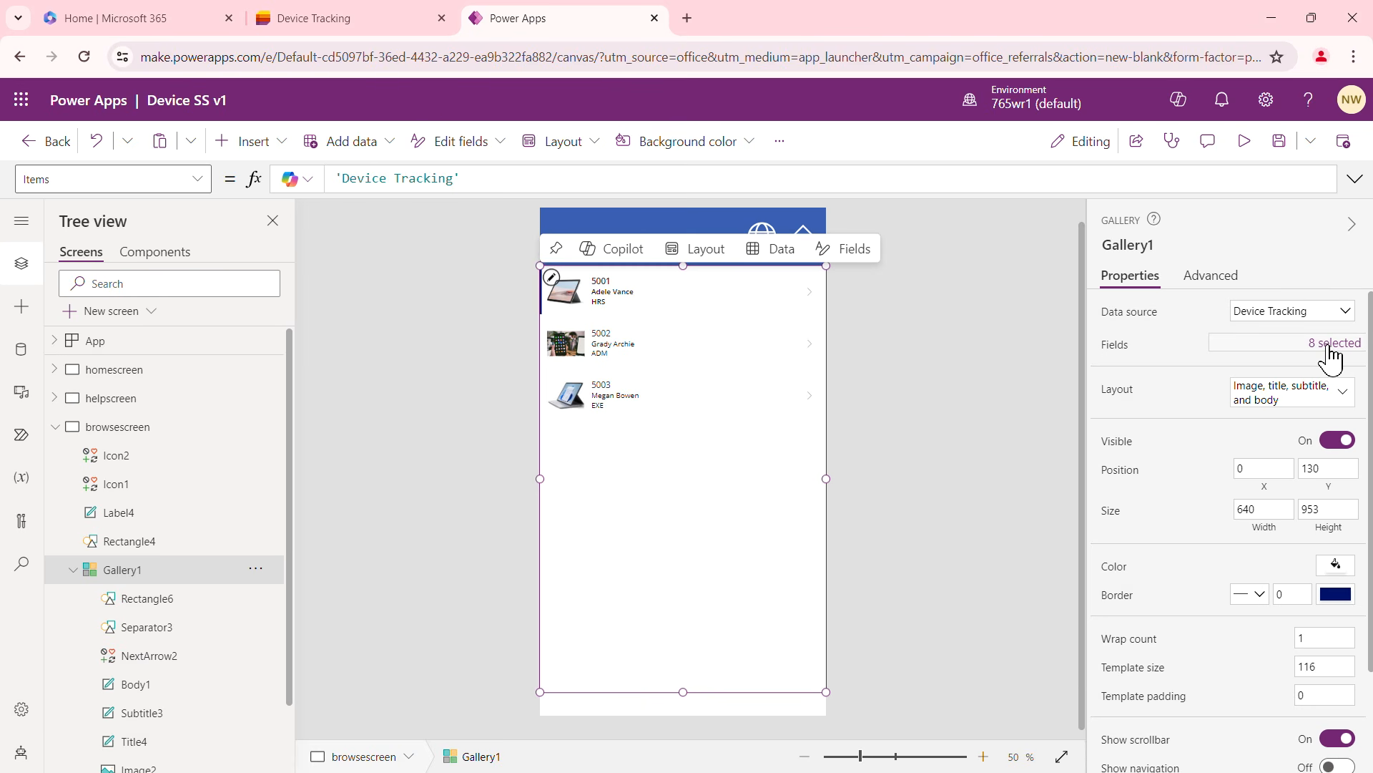
left_click(919, 367)
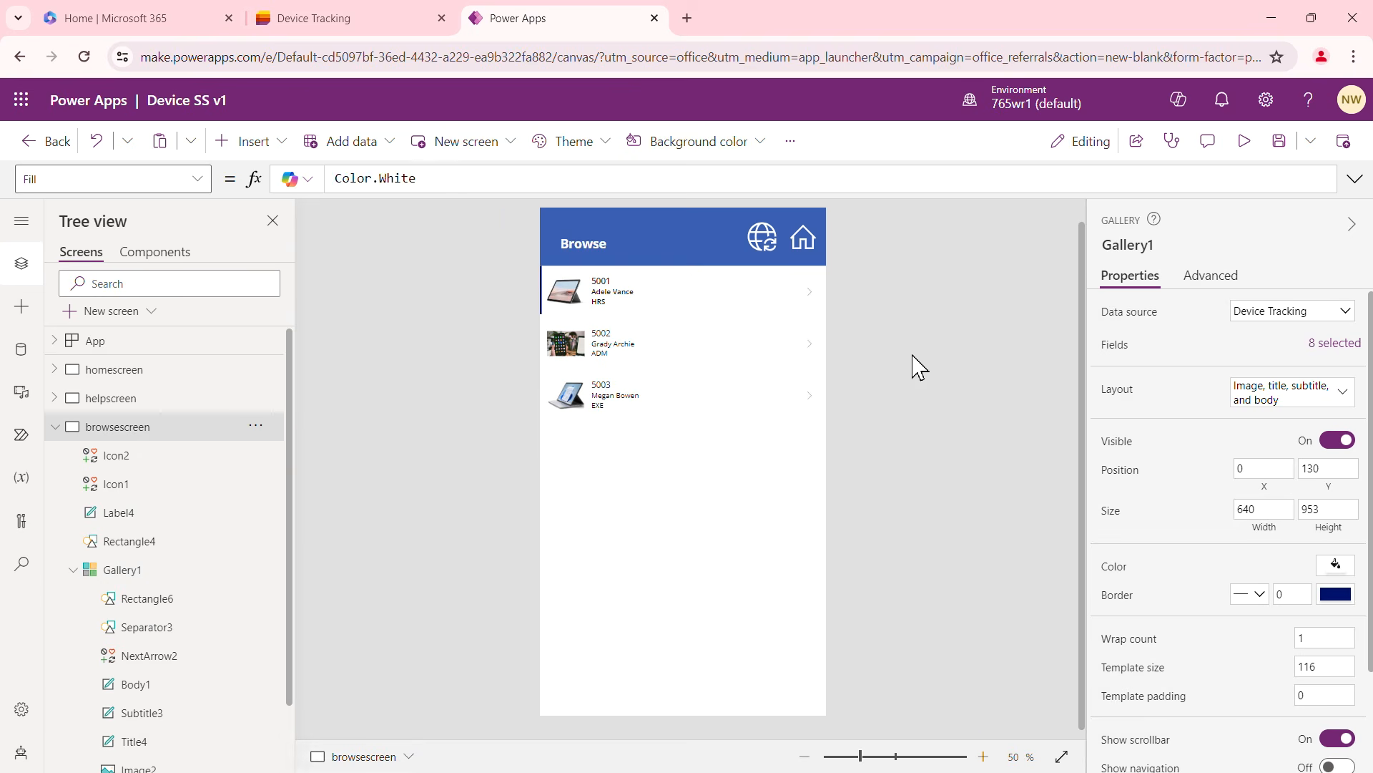
left_click(685, 489)
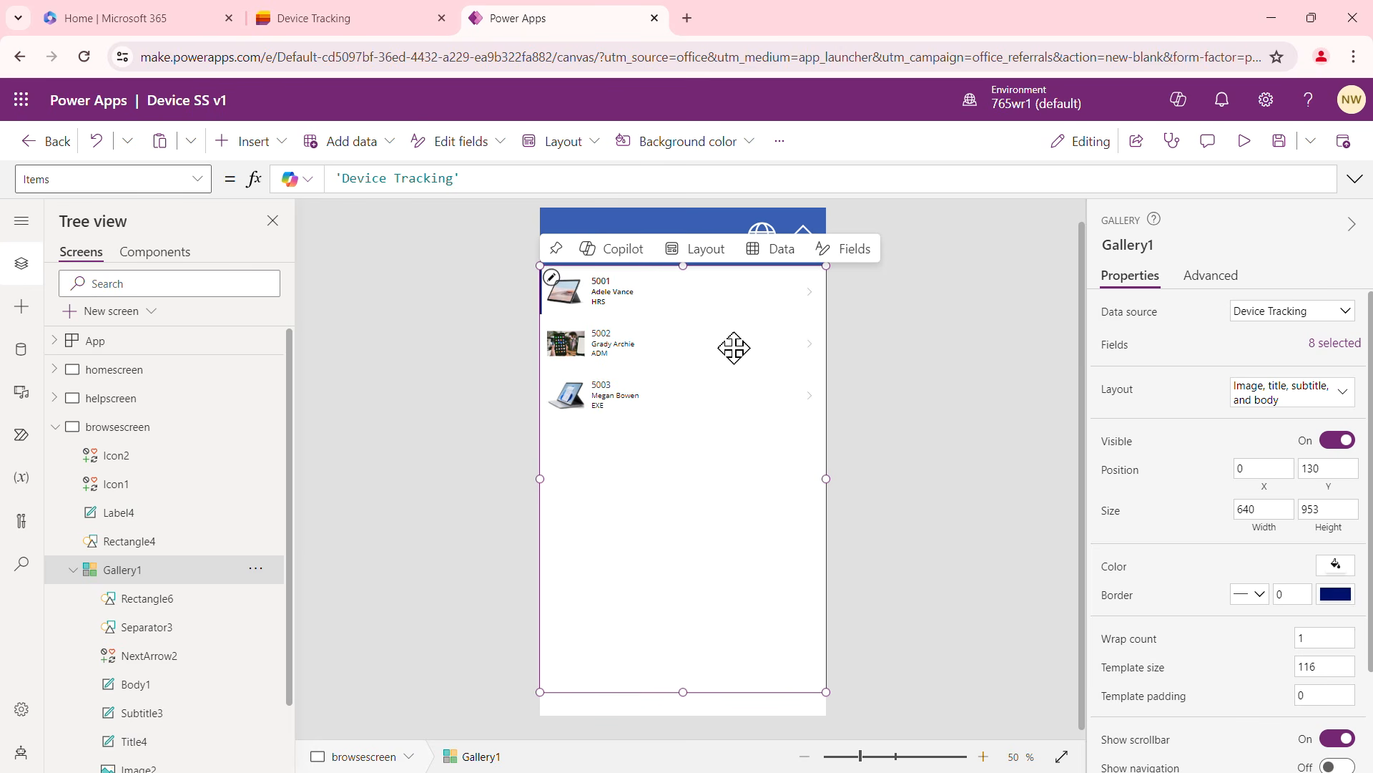
left_click(894, 331)
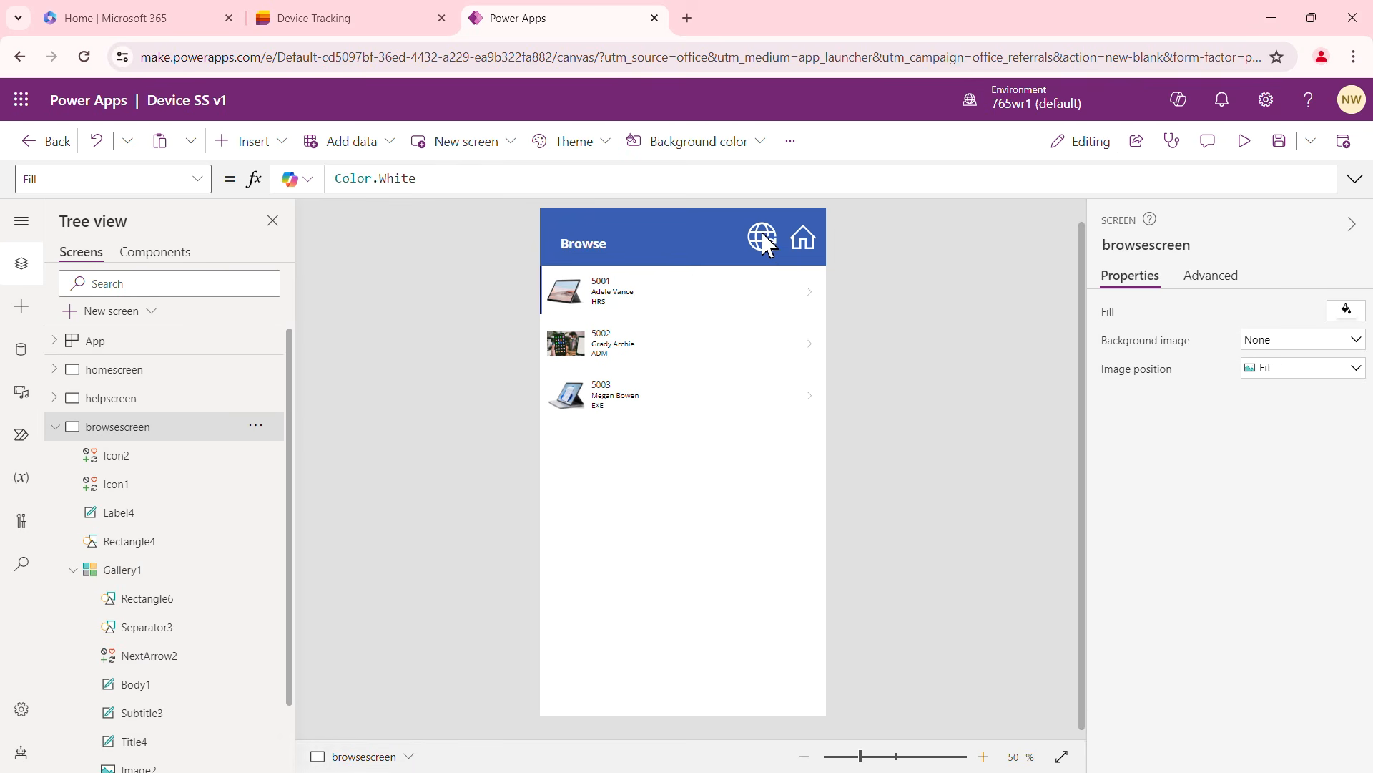
Set the OnSelect formula of the browse screen's globe refresh icon to Refresh('Device Tracking')
left_click(767, 244)
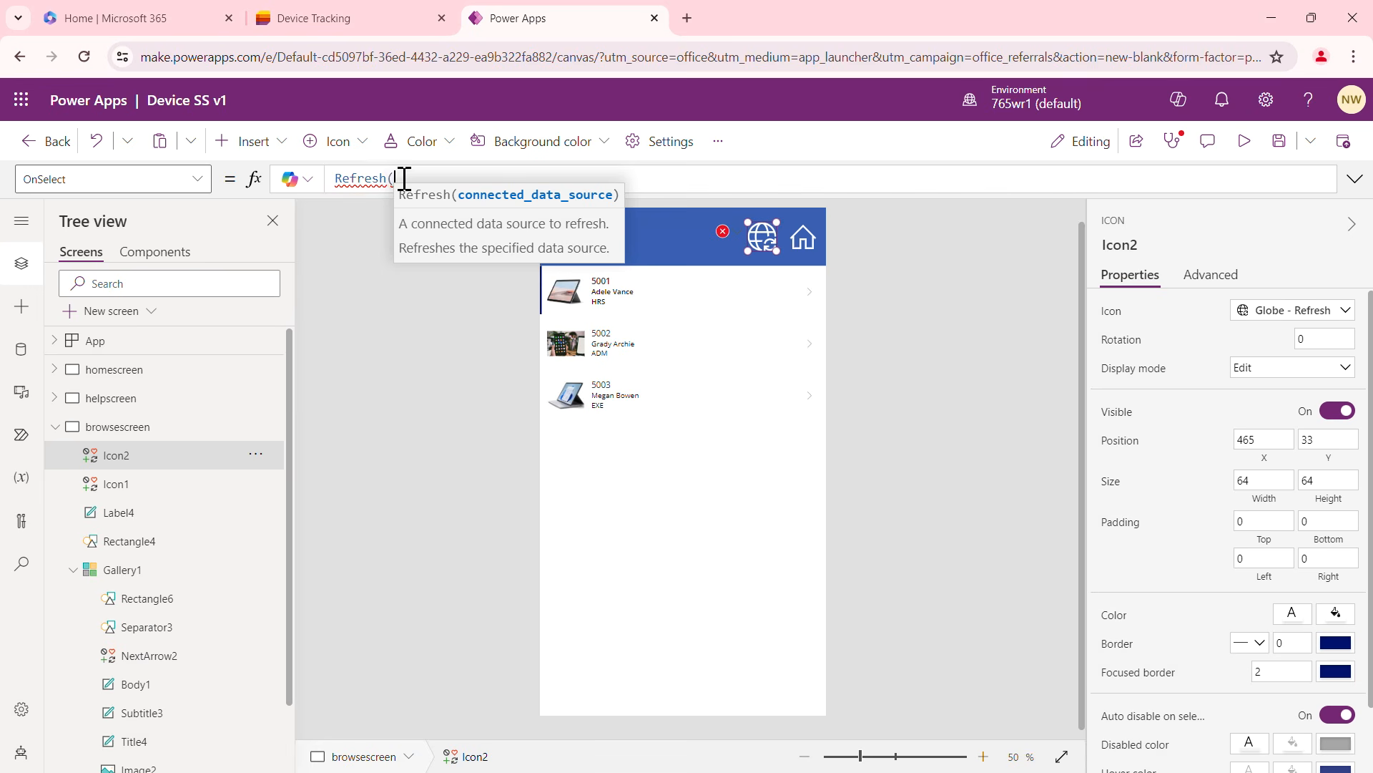
mouse_move(399, 177)
key("BackSpace")
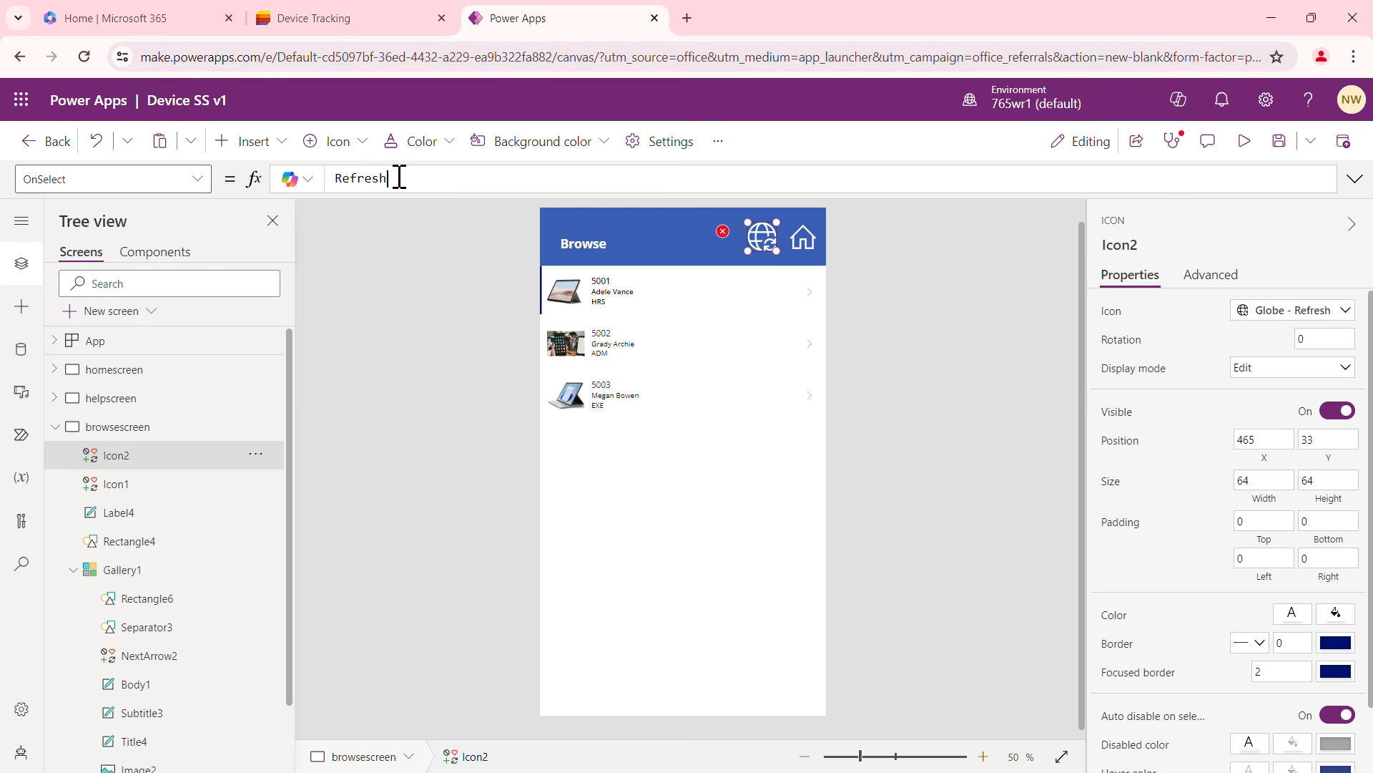
type("(")
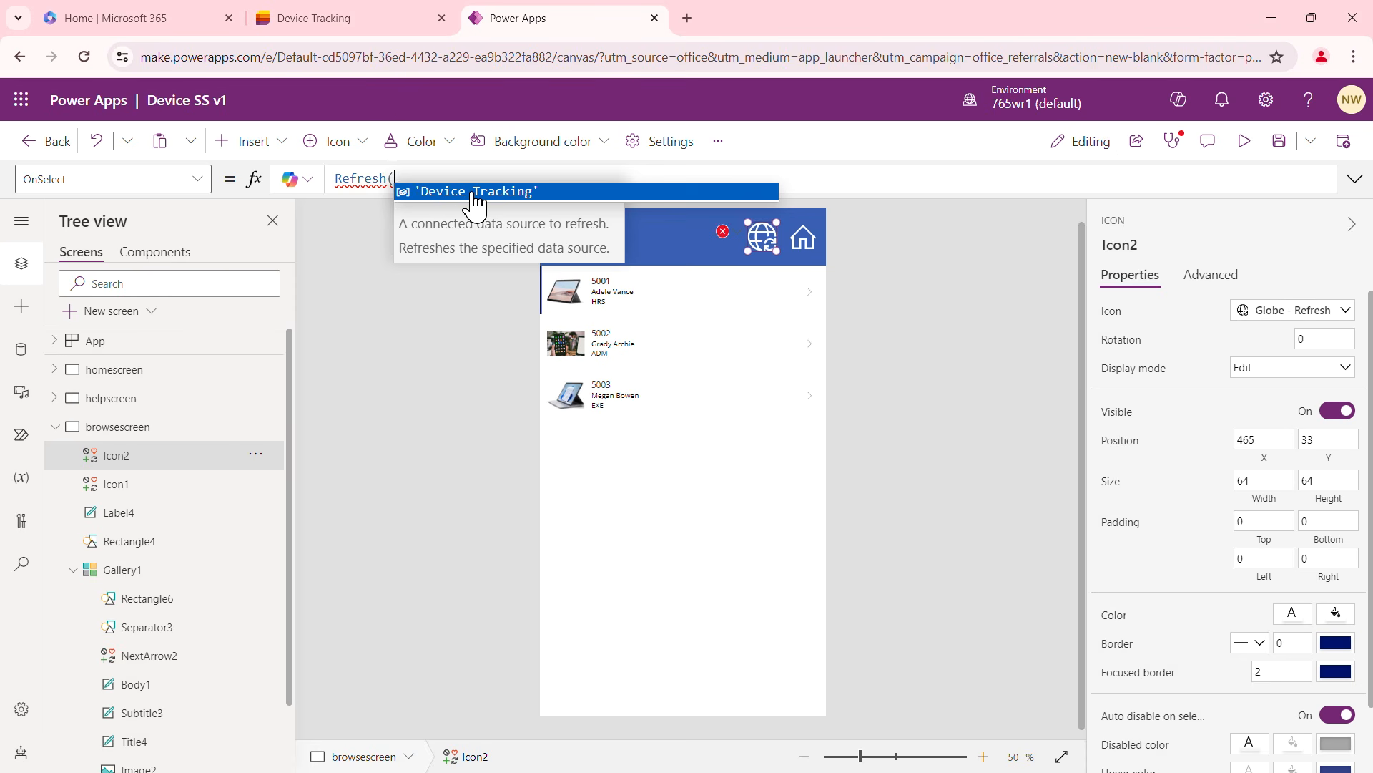
left_click(473, 205)
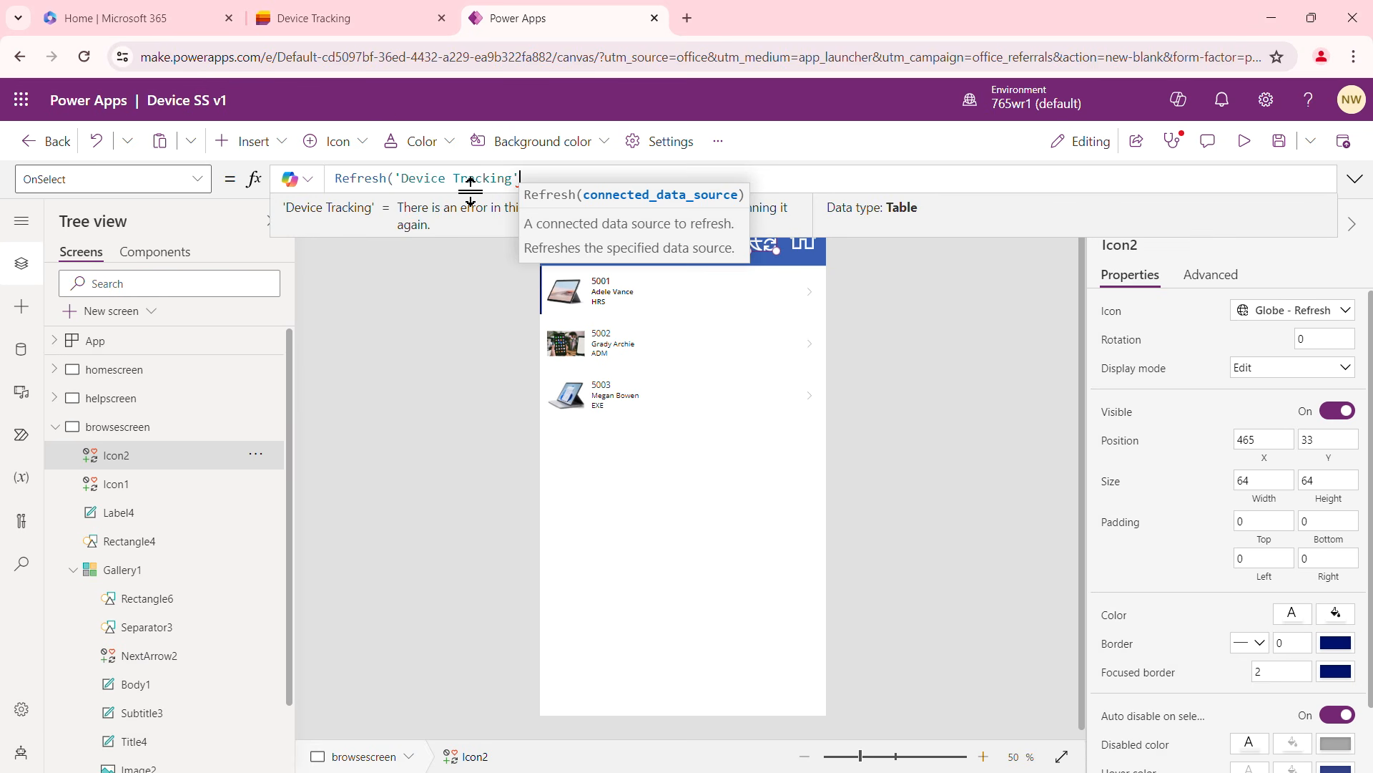
type(")")
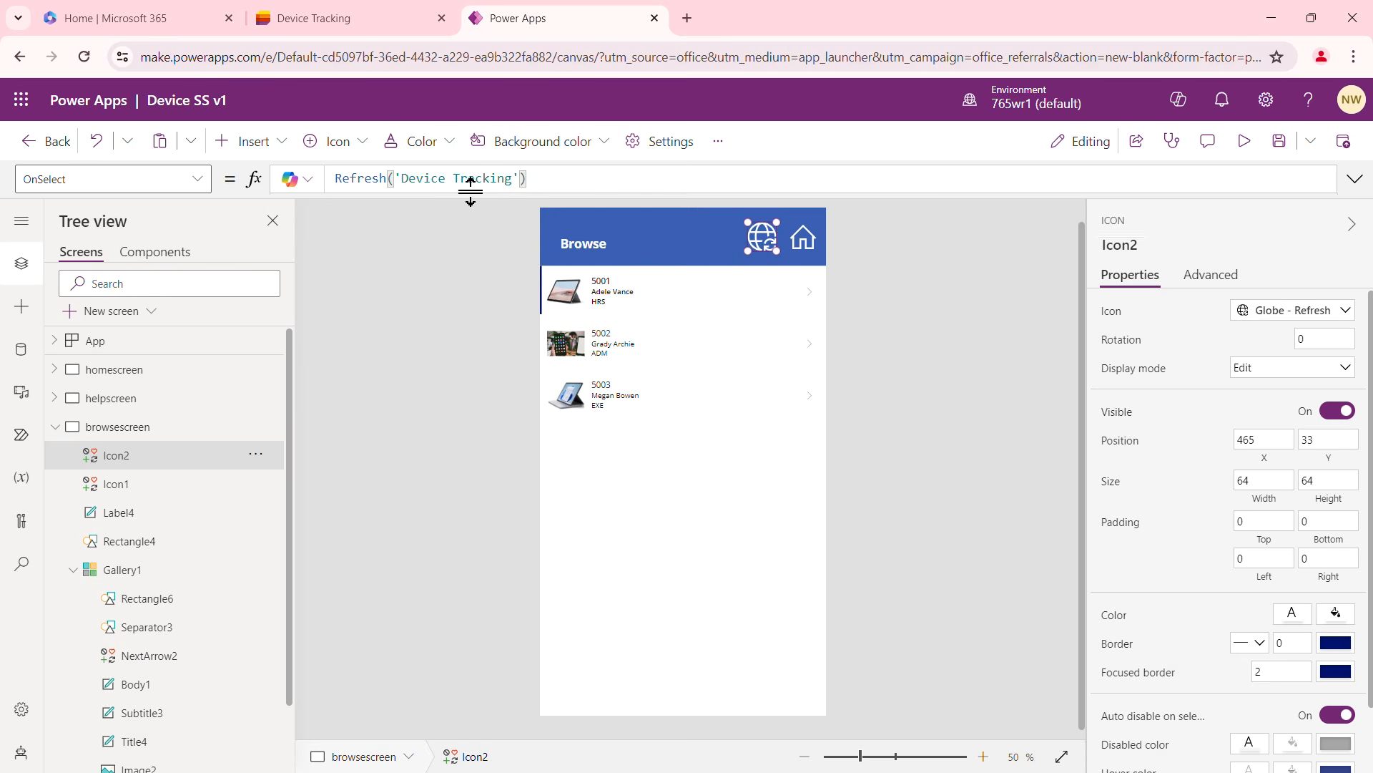
left_click(468, 429)
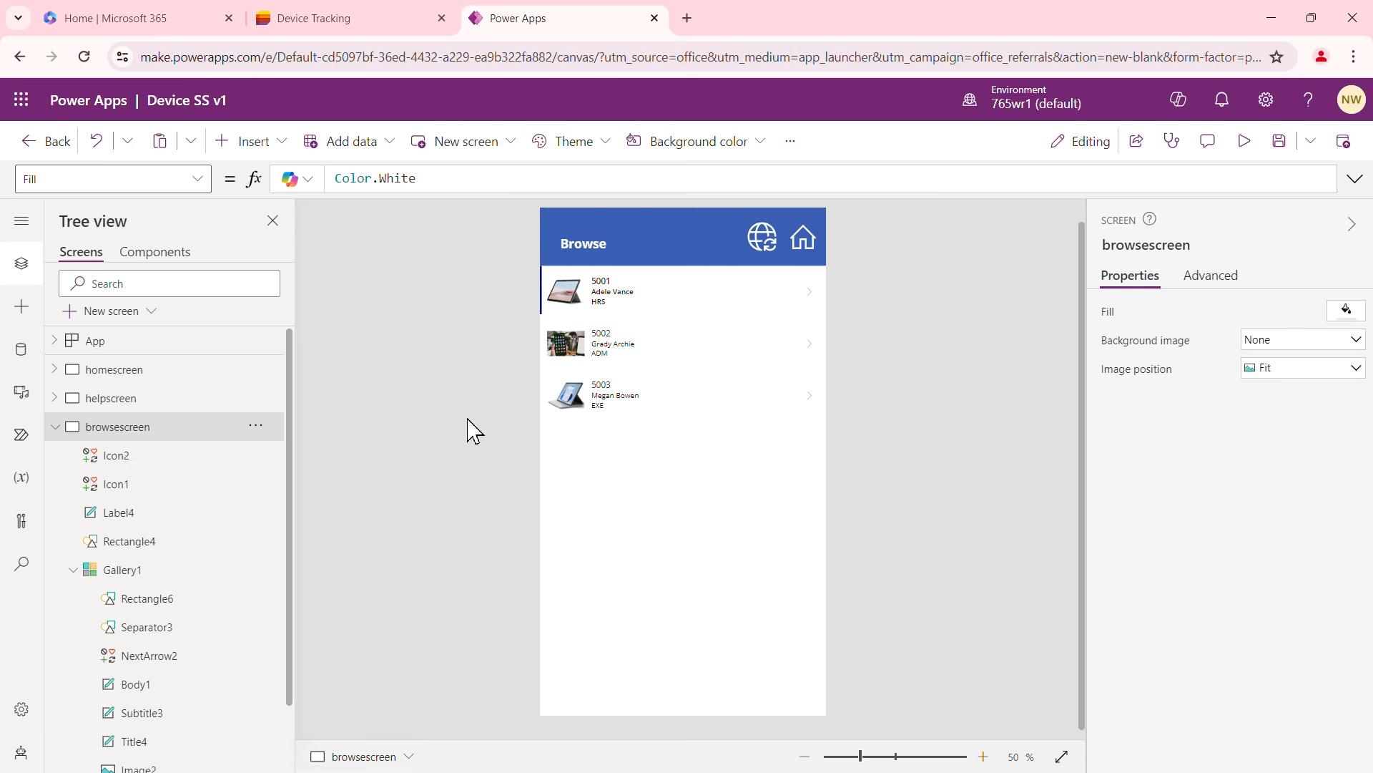
Test the globe refresh icon in the Browse header by running its action in the editor
left_click(763, 243, "alt")
left_click(765, 247)
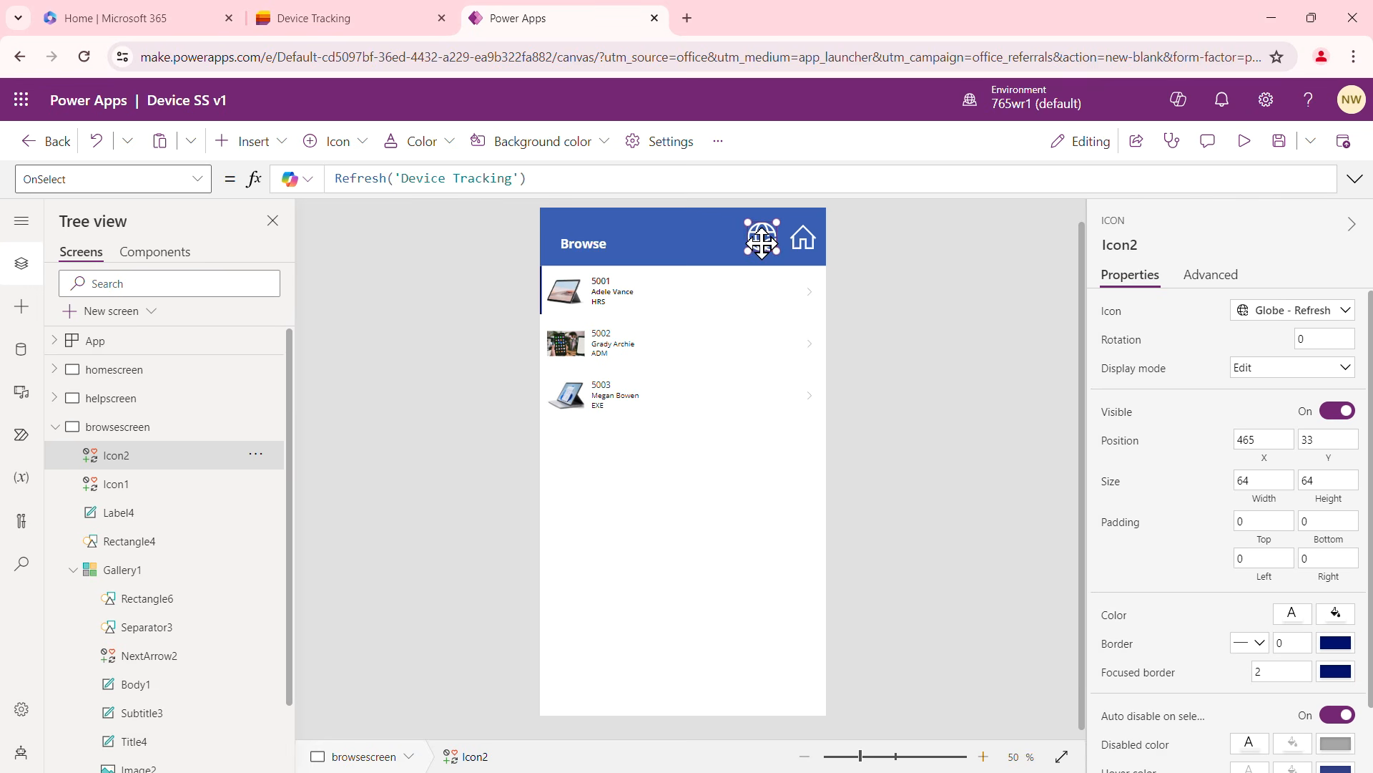
left_click(879, 284)
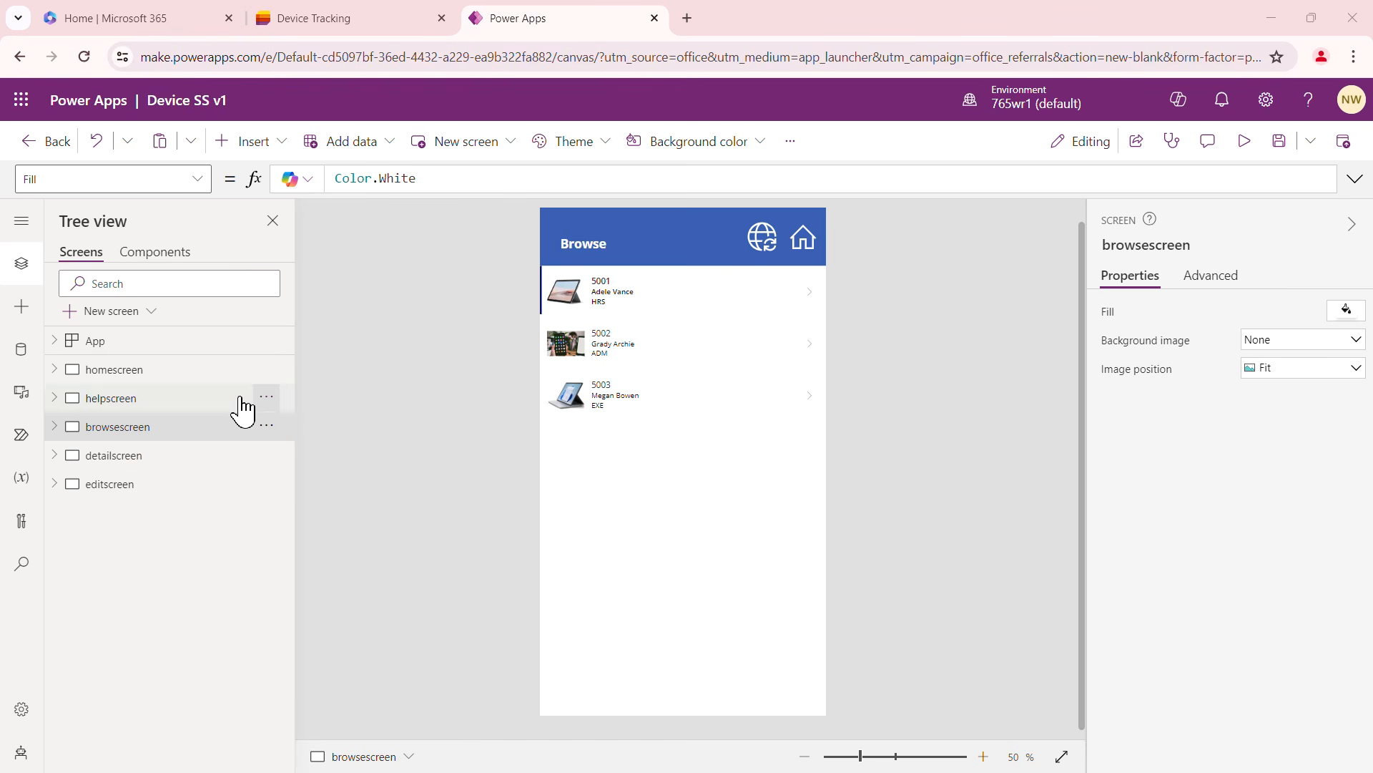
Change the header label text on the detailscreen to Details
left_click(143, 466)
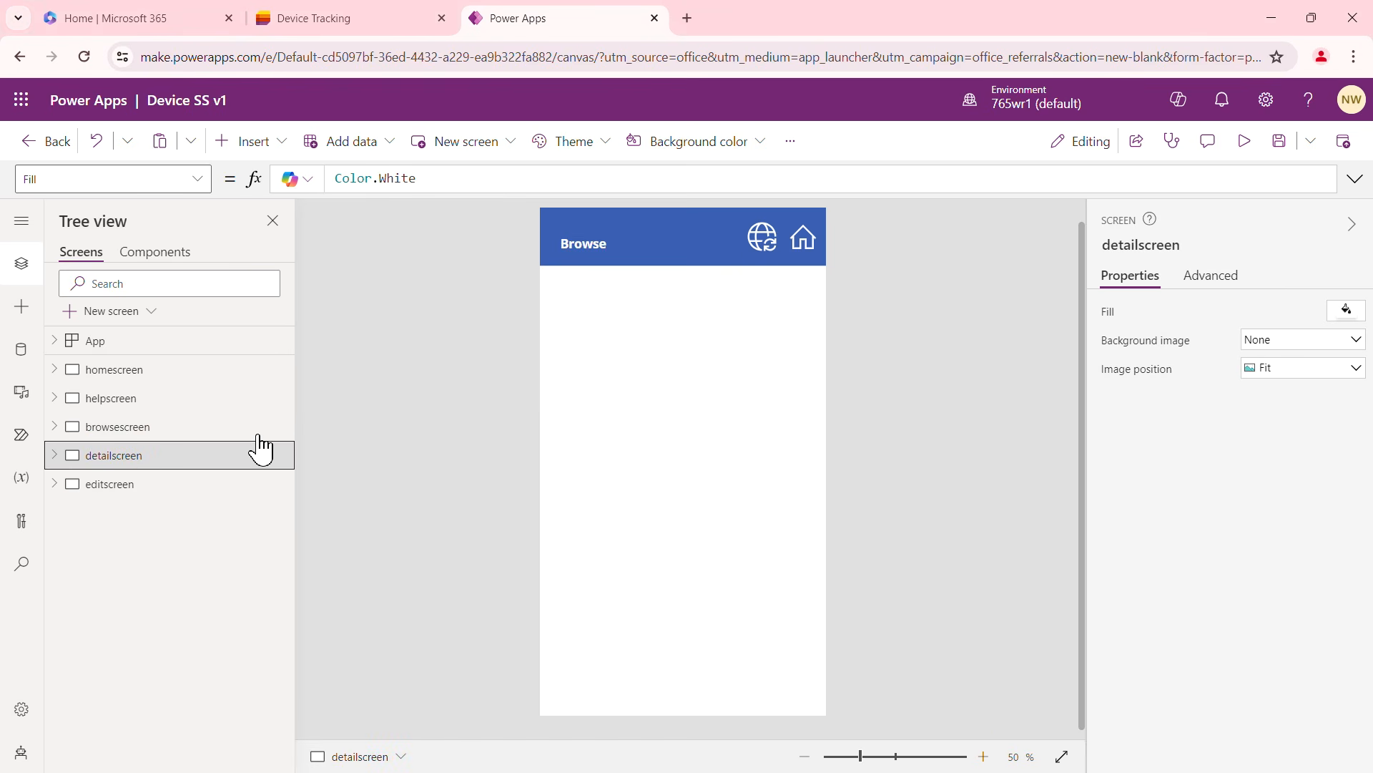
left_click(591, 252)
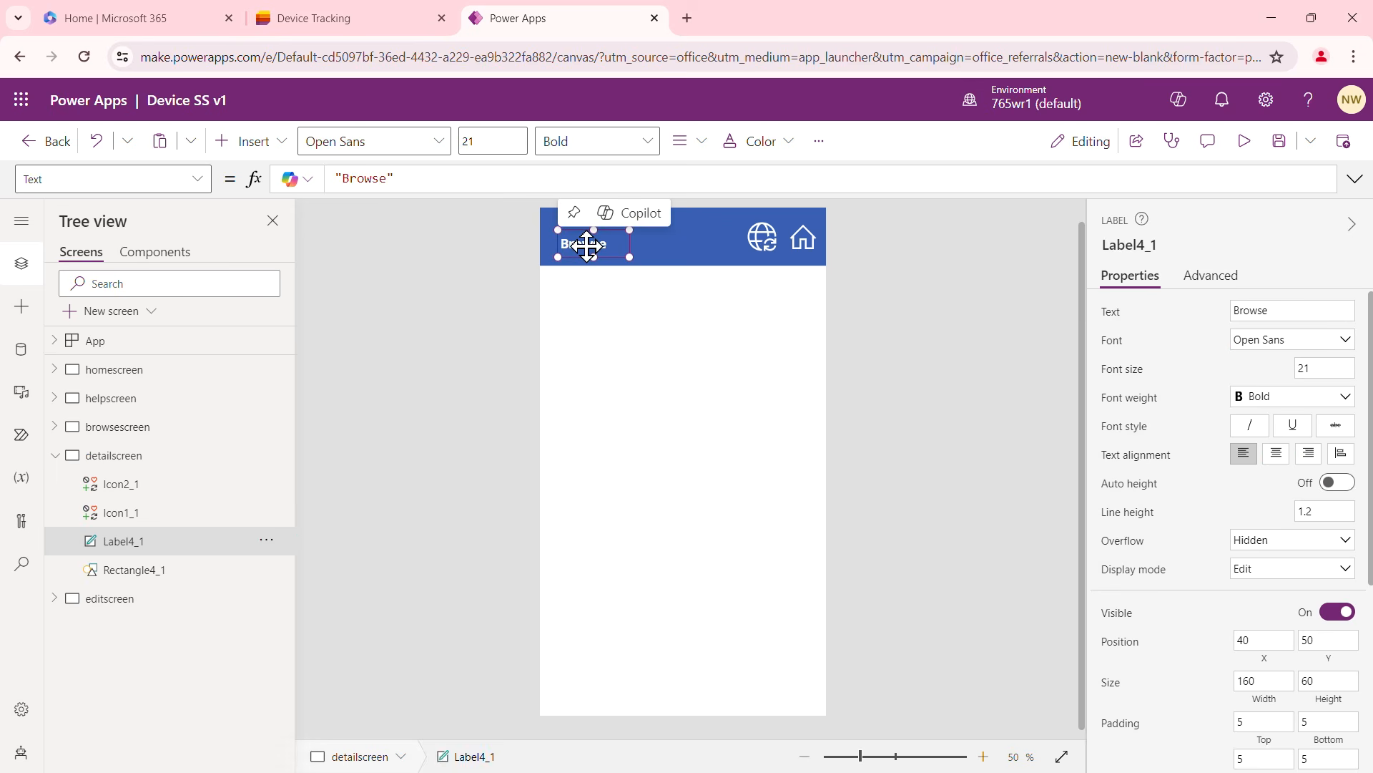
left_click_drag(1280, 311, 1228, 322)
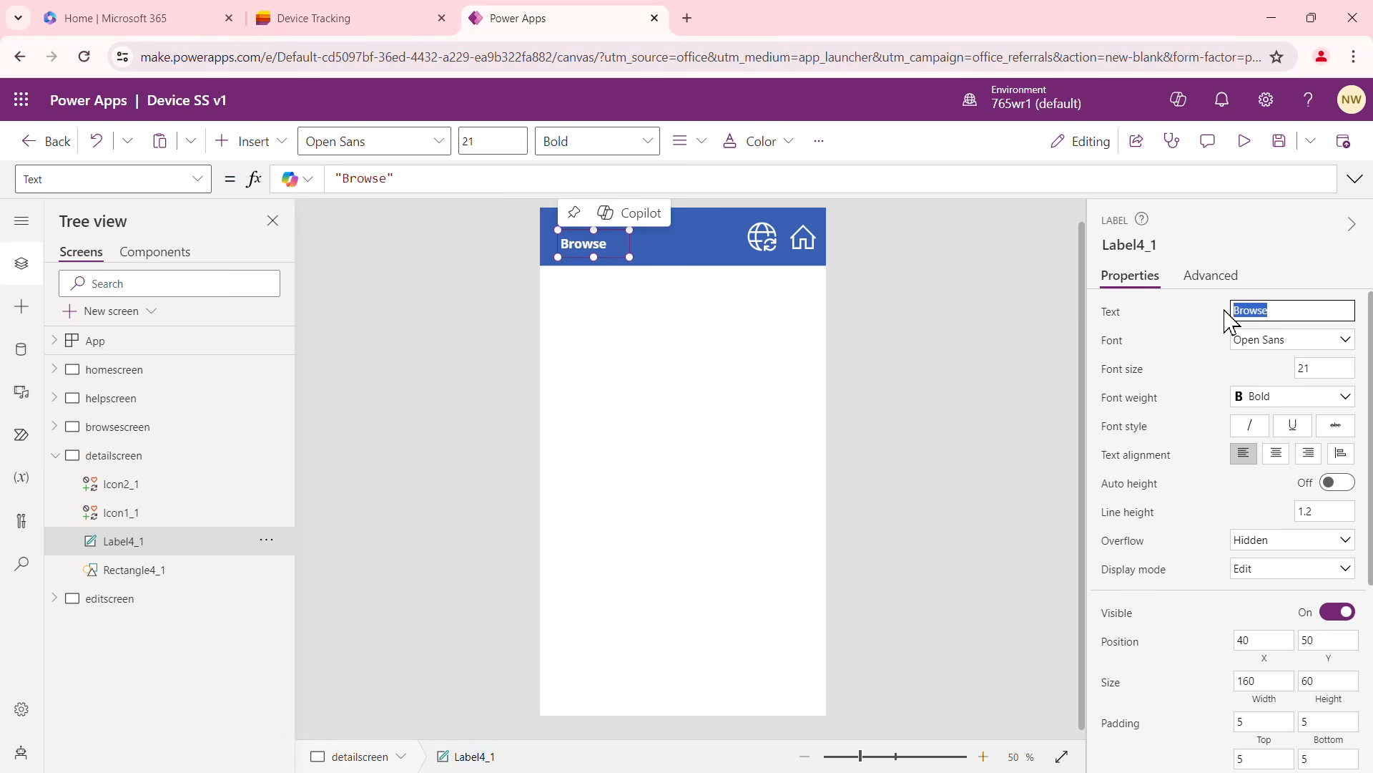
type("Details")
left_click(364, 494)
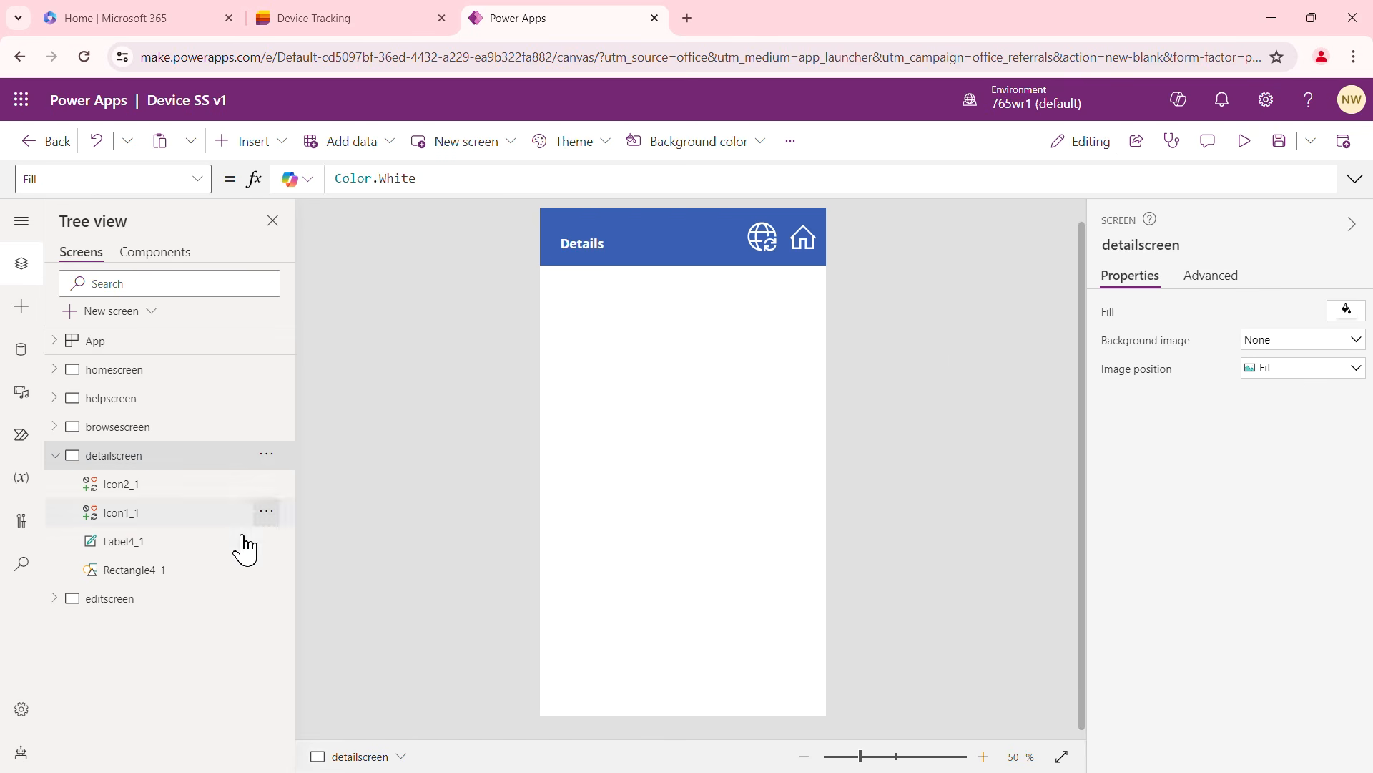
Change the header label text on the editscreen to Edit
left_click(109, 600)
left_click(585, 251)
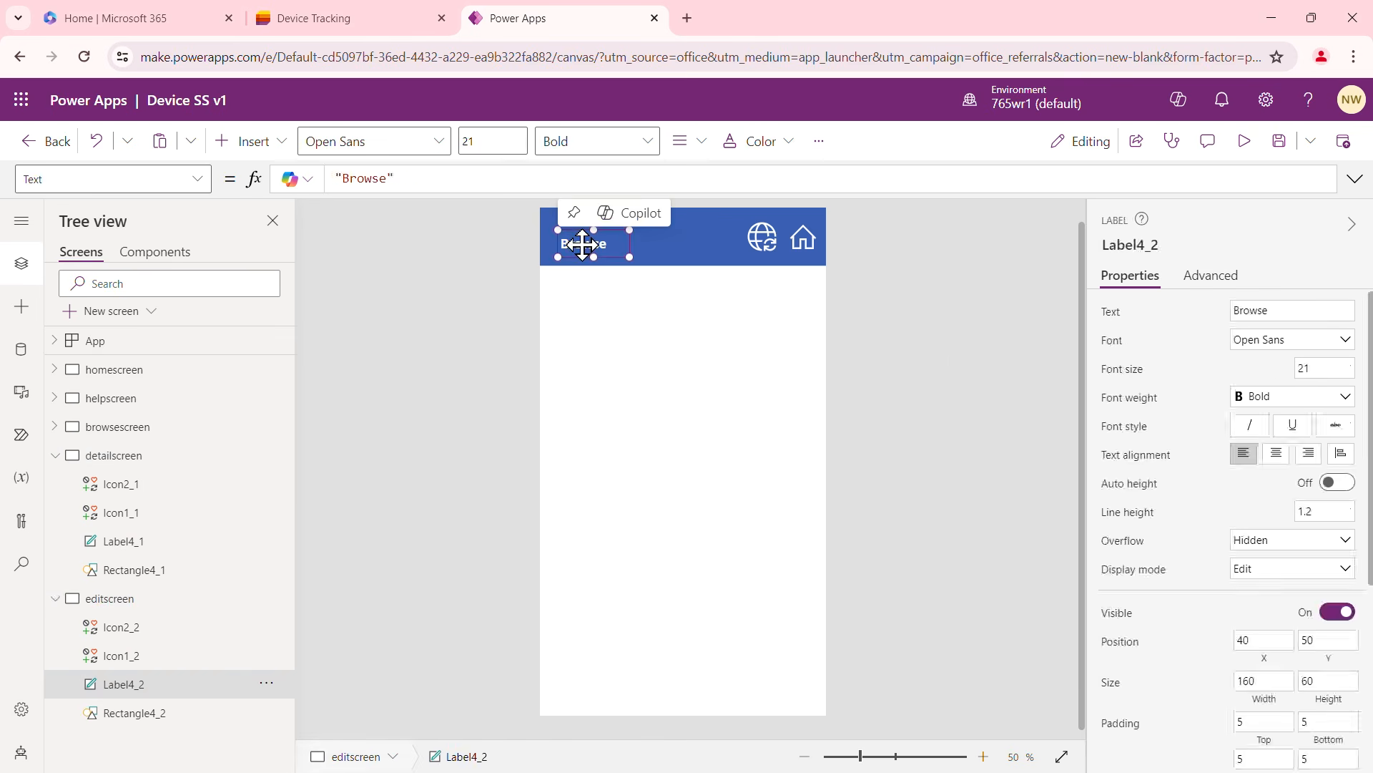
left_click_drag(1284, 309, 1225, 325)
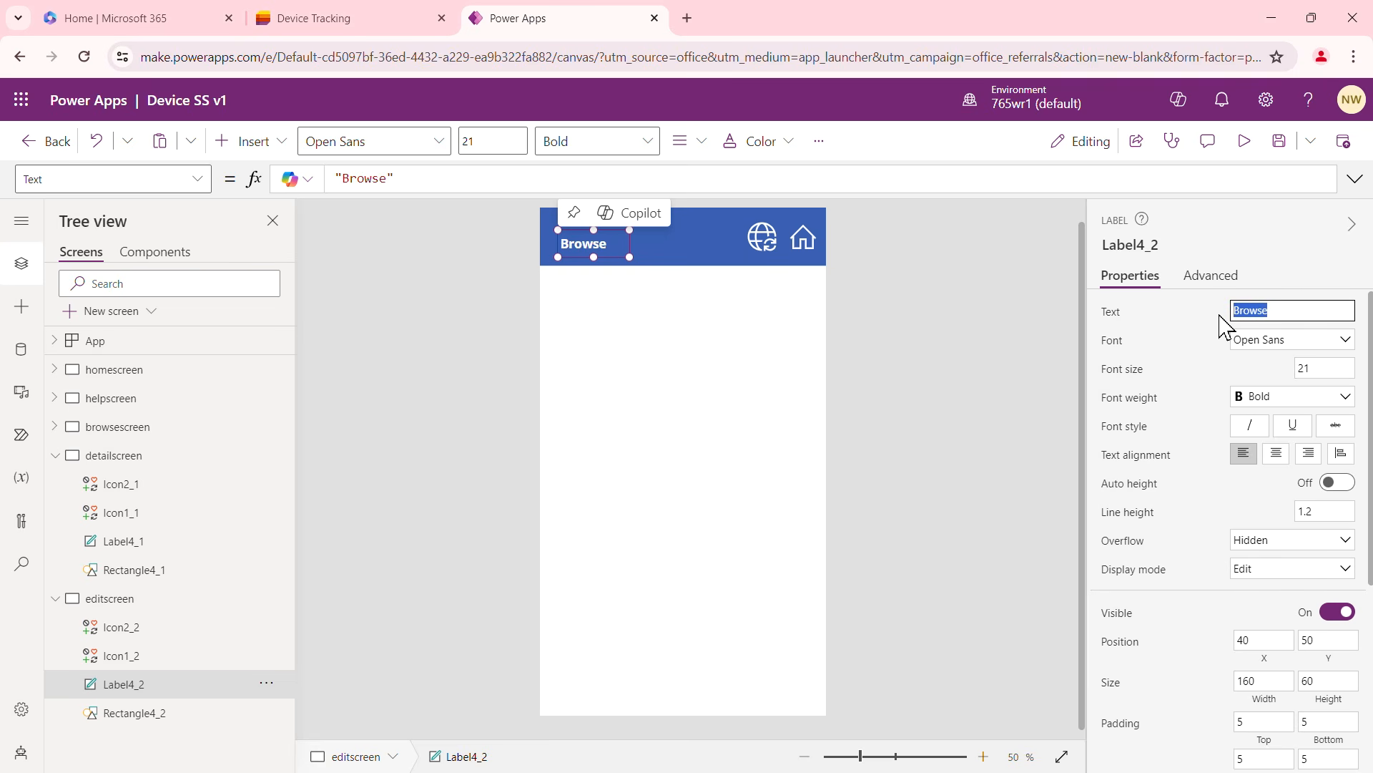
type("Edit")
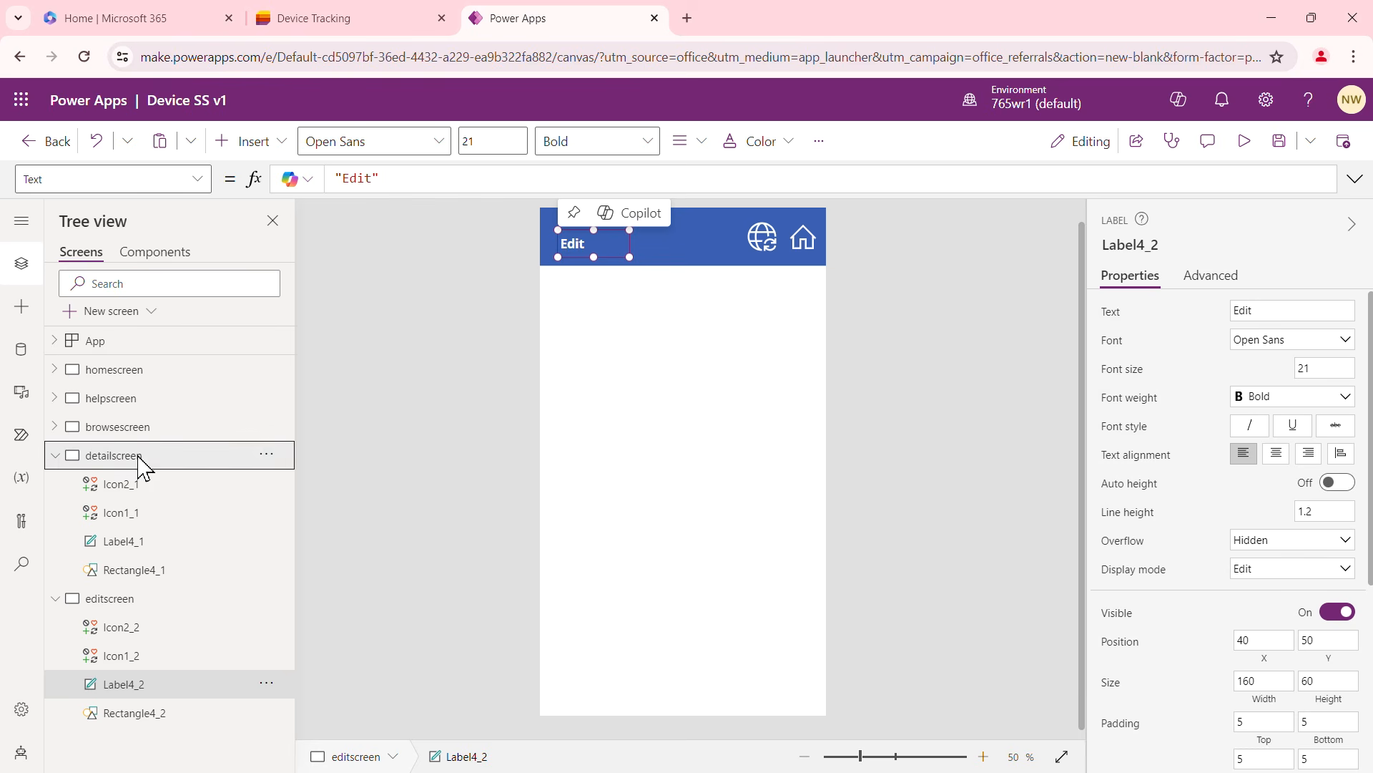
Insert a display form on the detailscreen and connect it to the Device Tracking data source
left_click(115, 459)
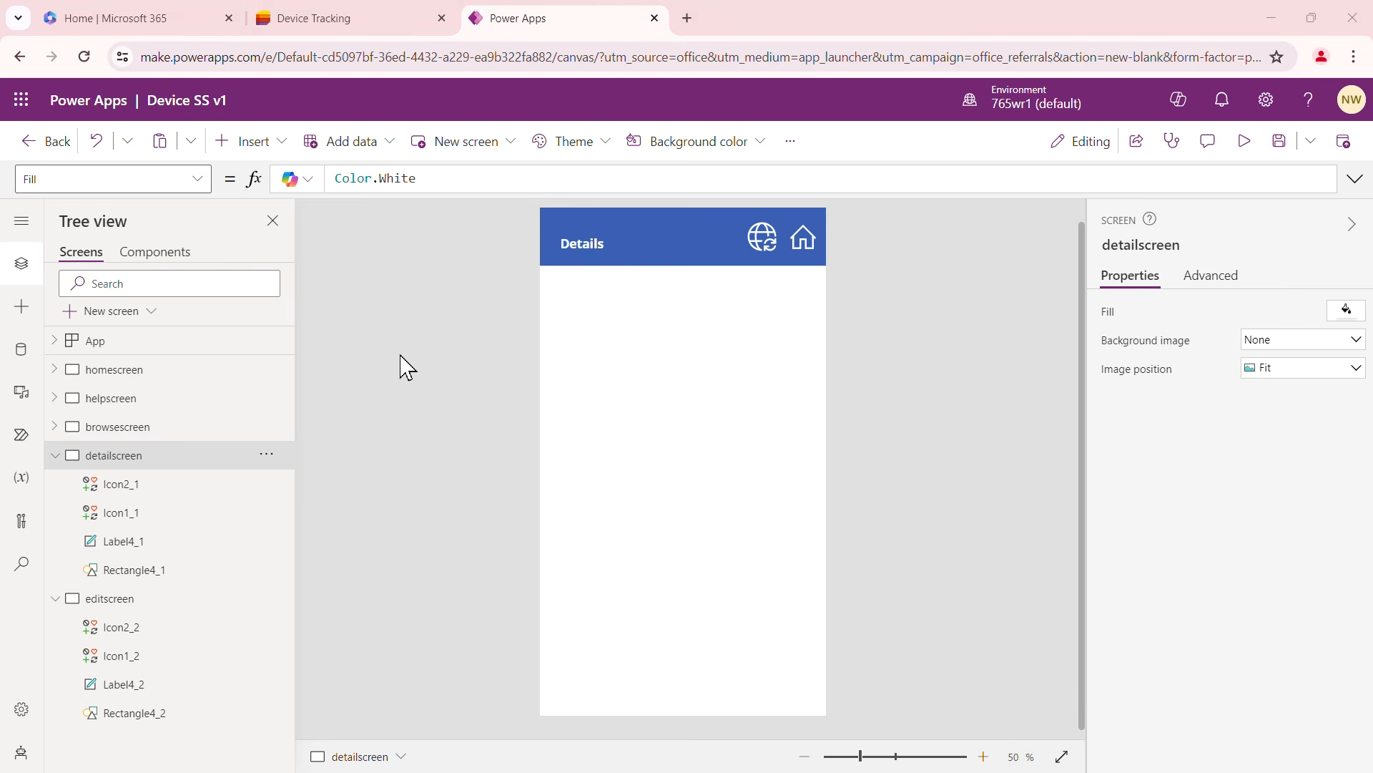
left_click(285, 150)
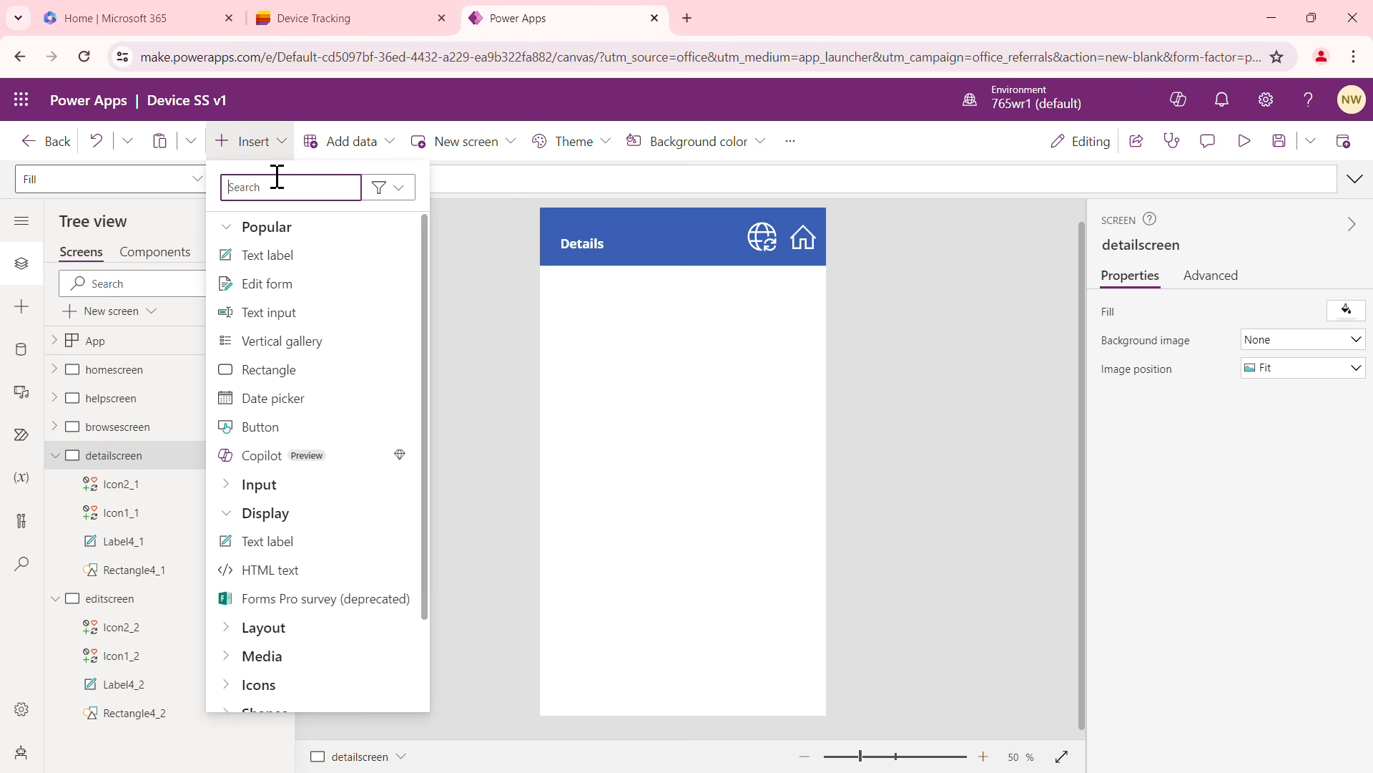
type("form")
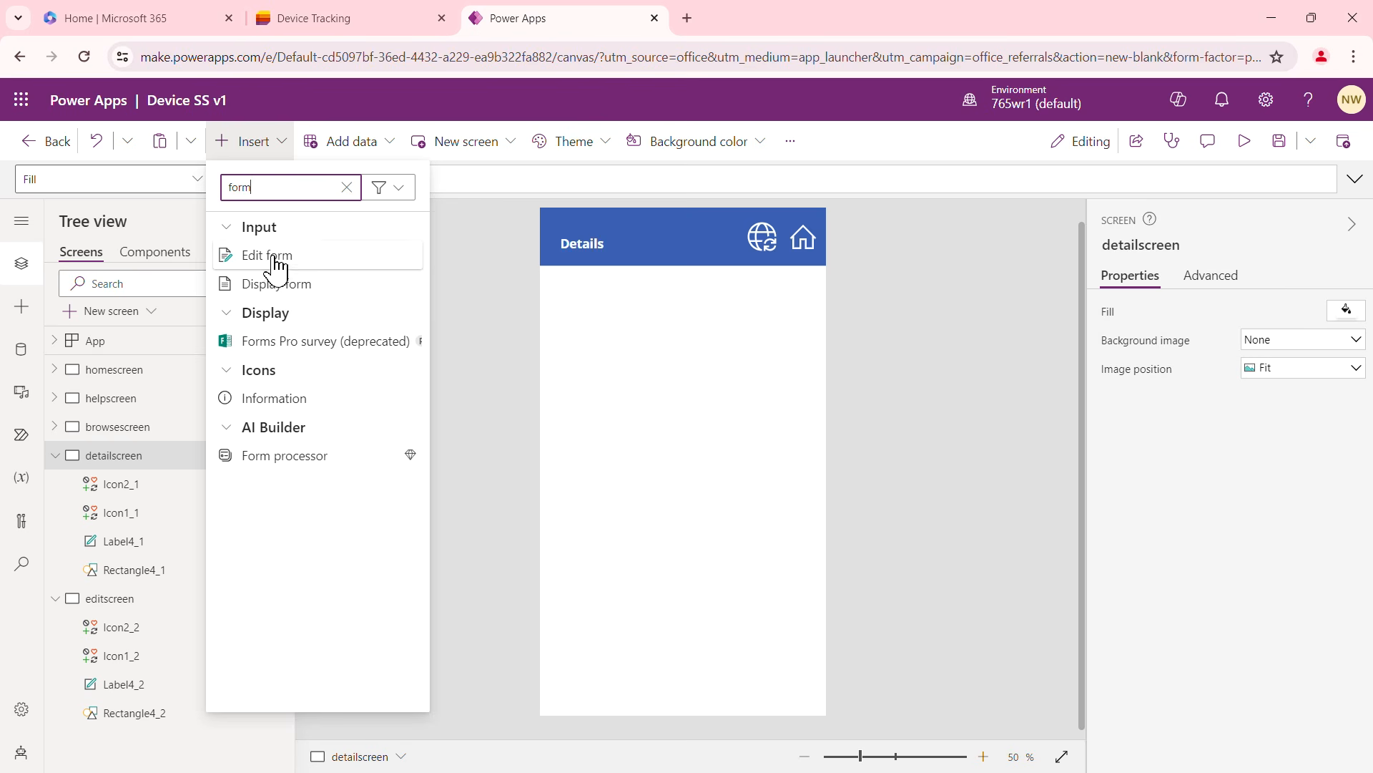
left_click(277, 284)
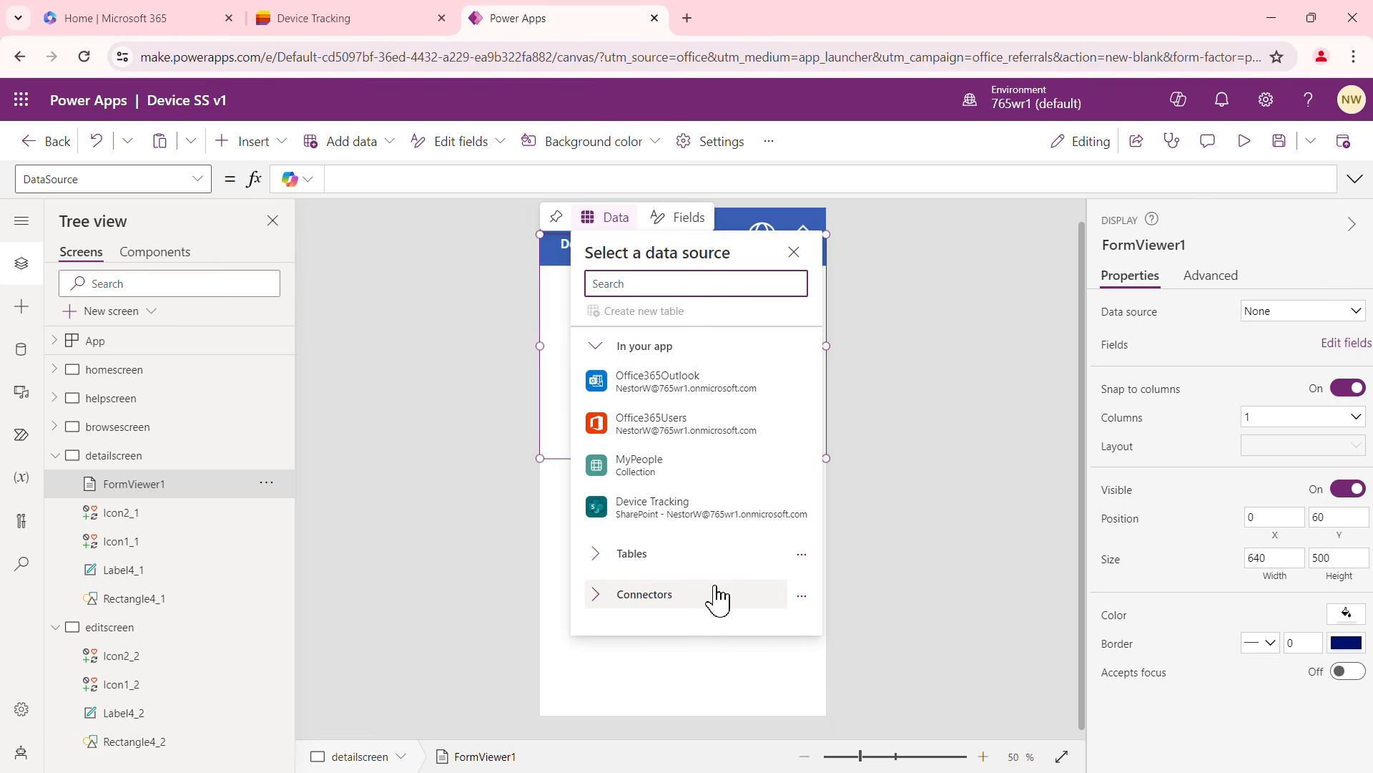
mouse_move(658, 511)
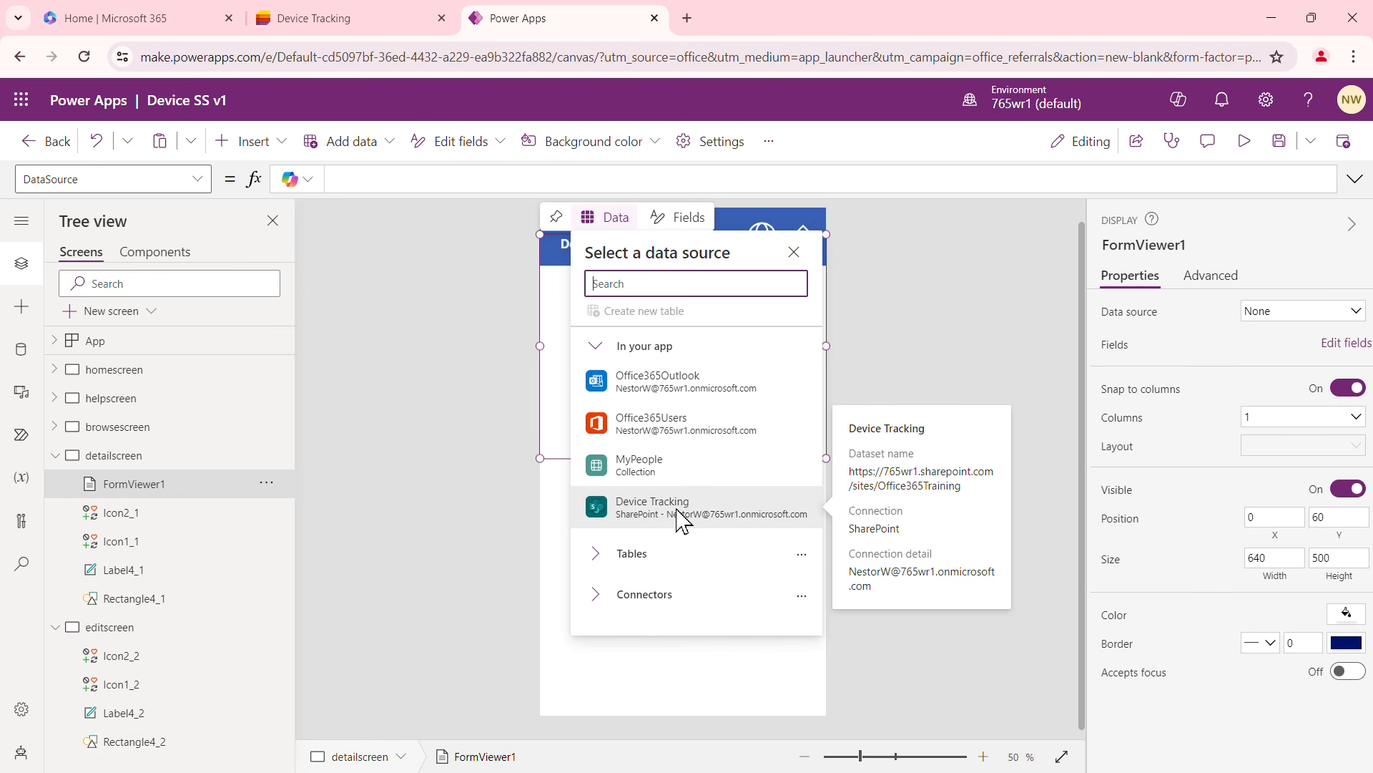
left_click(654, 520)
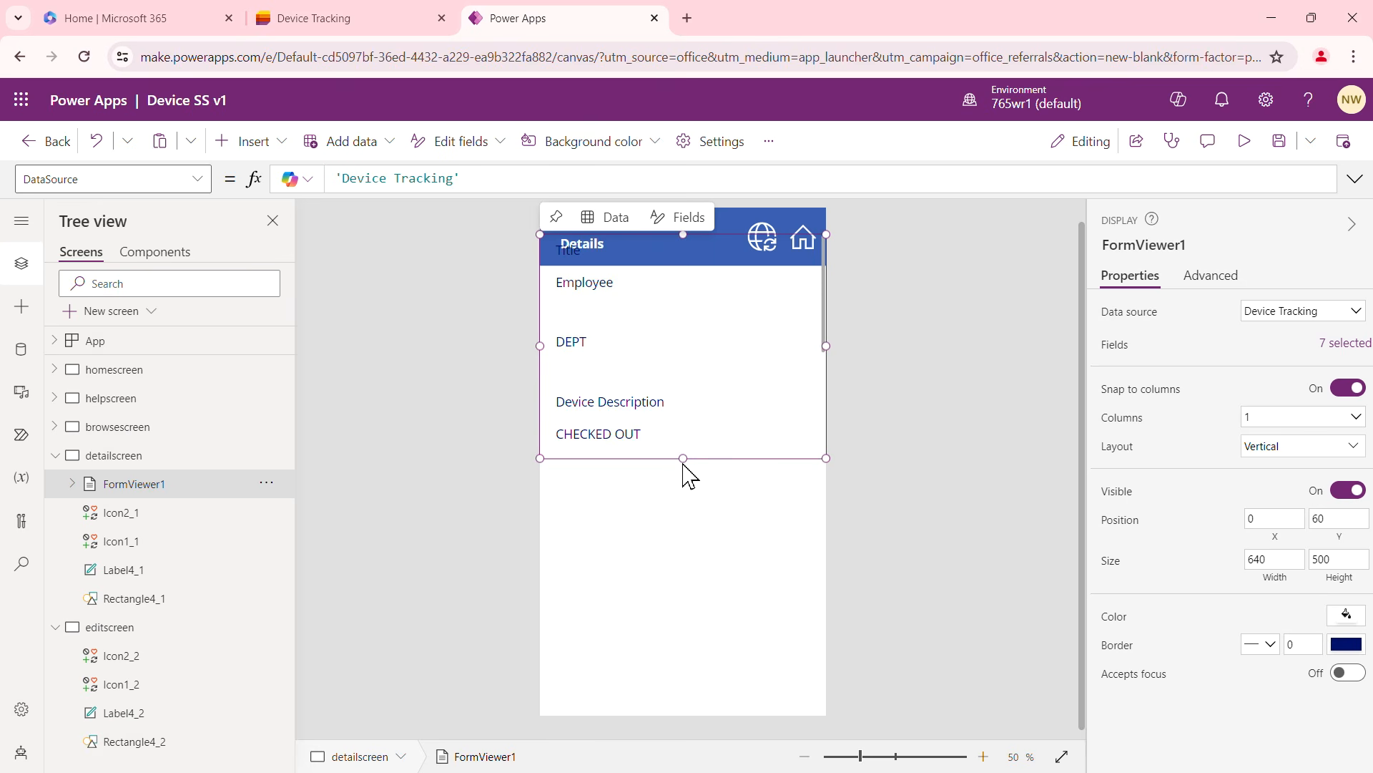
Place the display form directly below the Details header at Y 130, stretch its height to about 768, and keep the form selected
left_click_drag(683, 459, 725, 615)
left_click(921, 452)
left_click(787, 448)
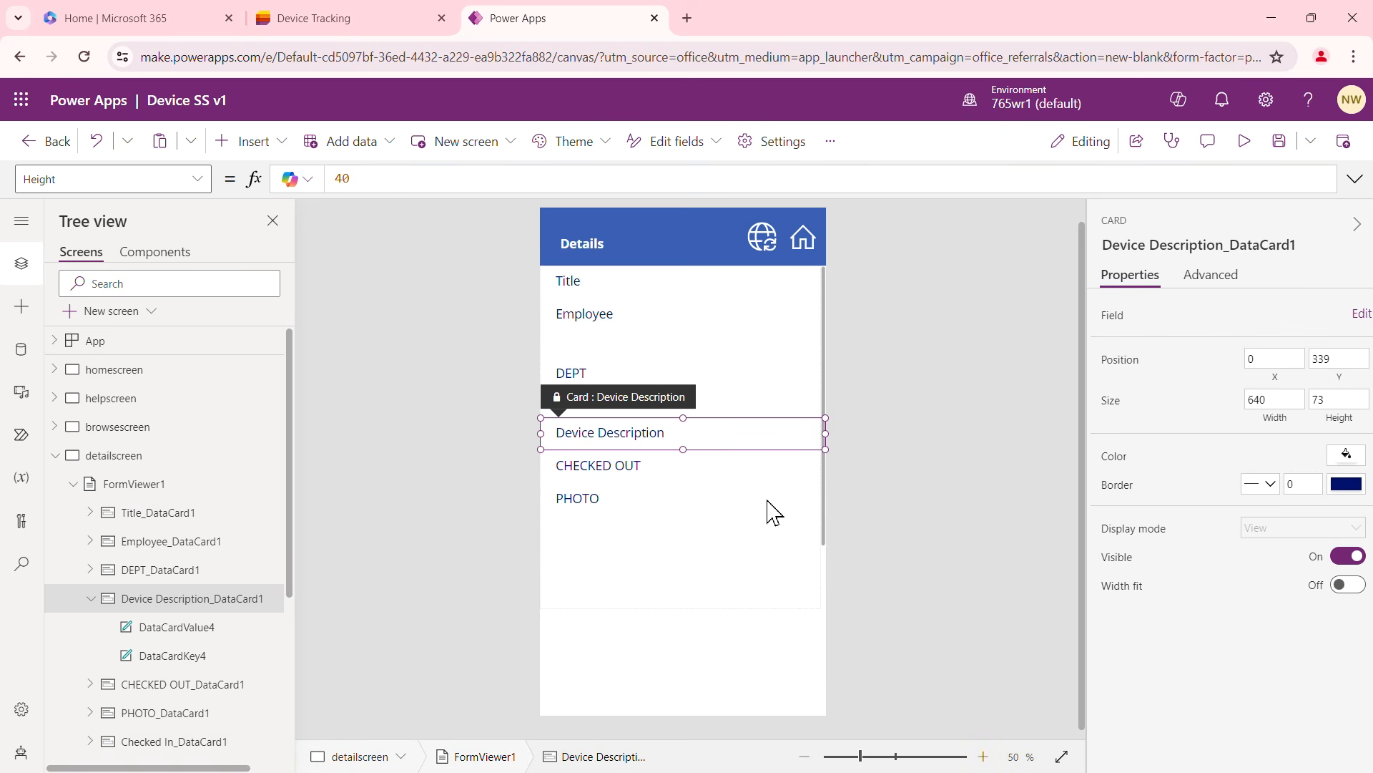
left_click(745, 570)
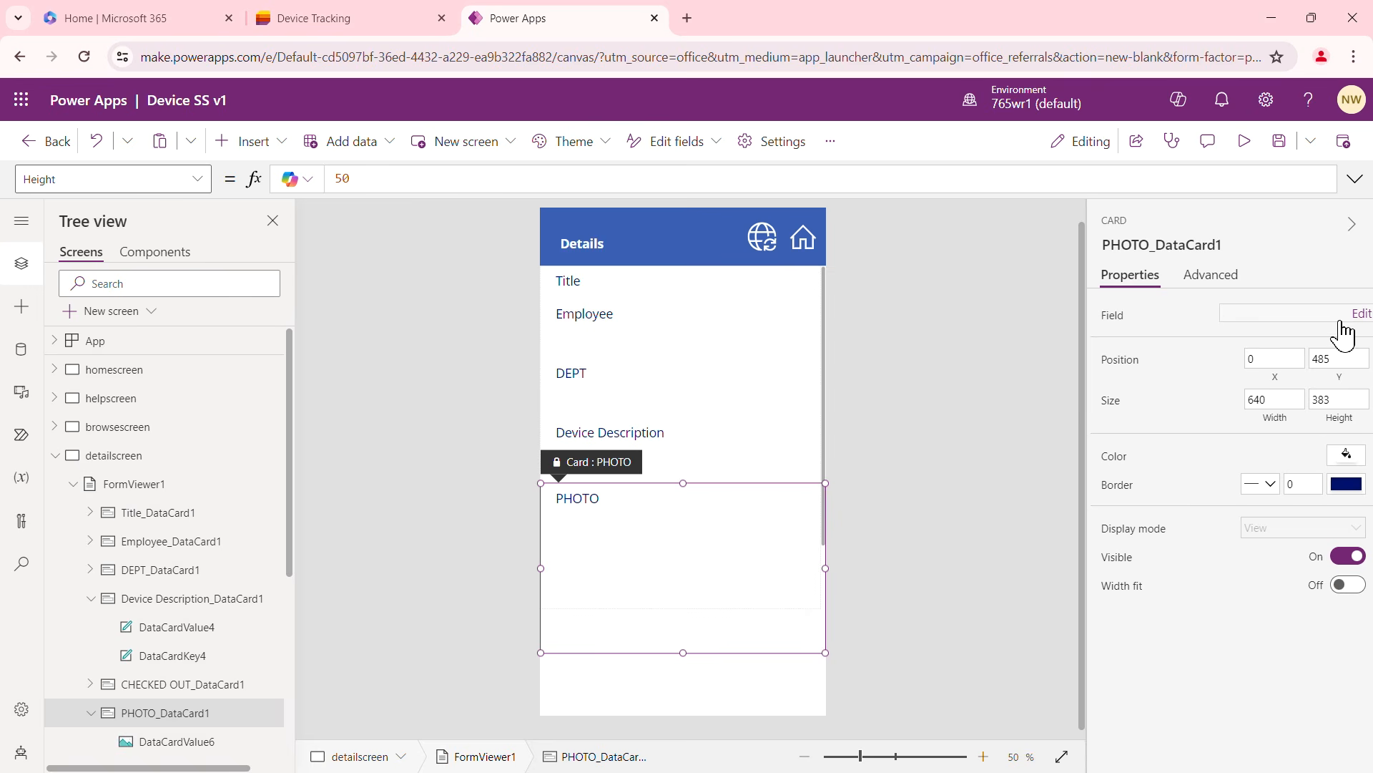
left_click(824, 308)
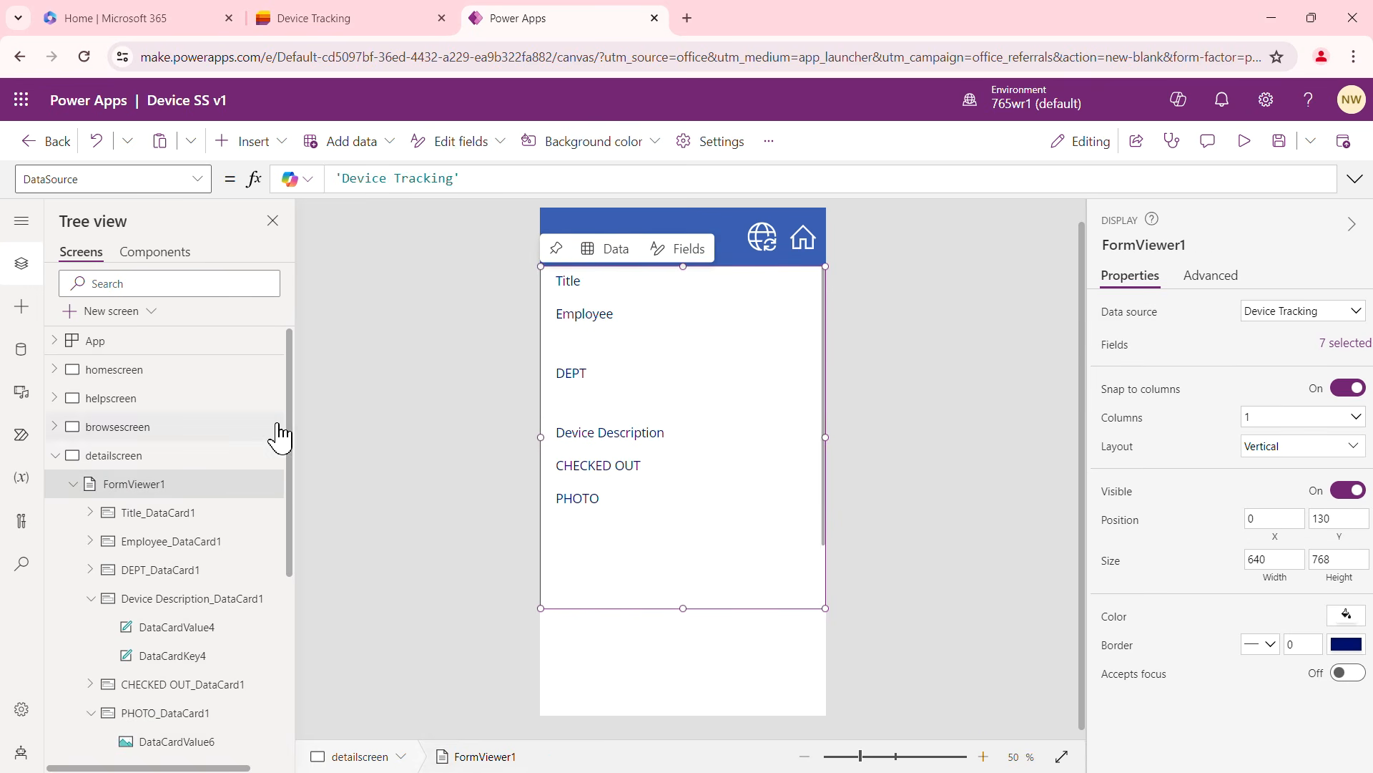
left_click(136, 492)
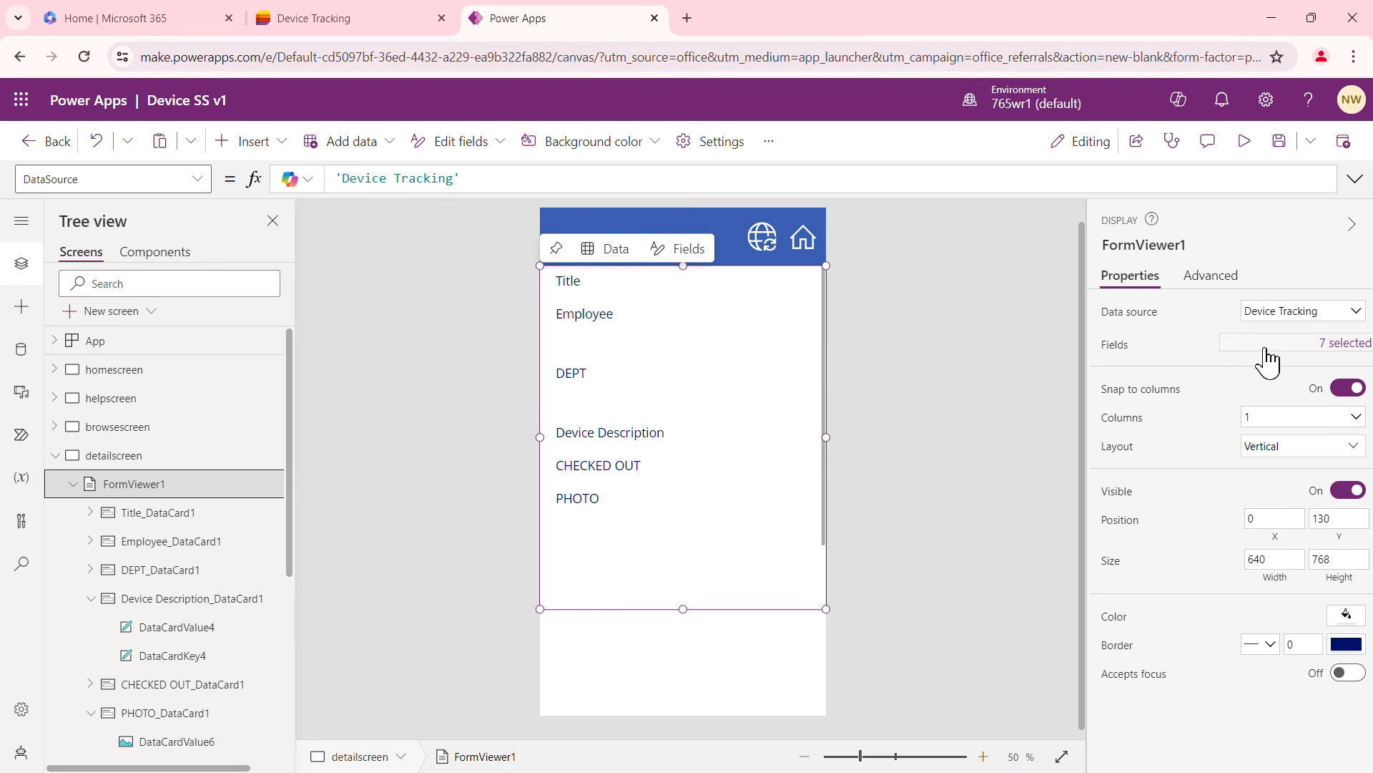
Review the list of fields included in the detailscreen's display form
left_click(1338, 349)
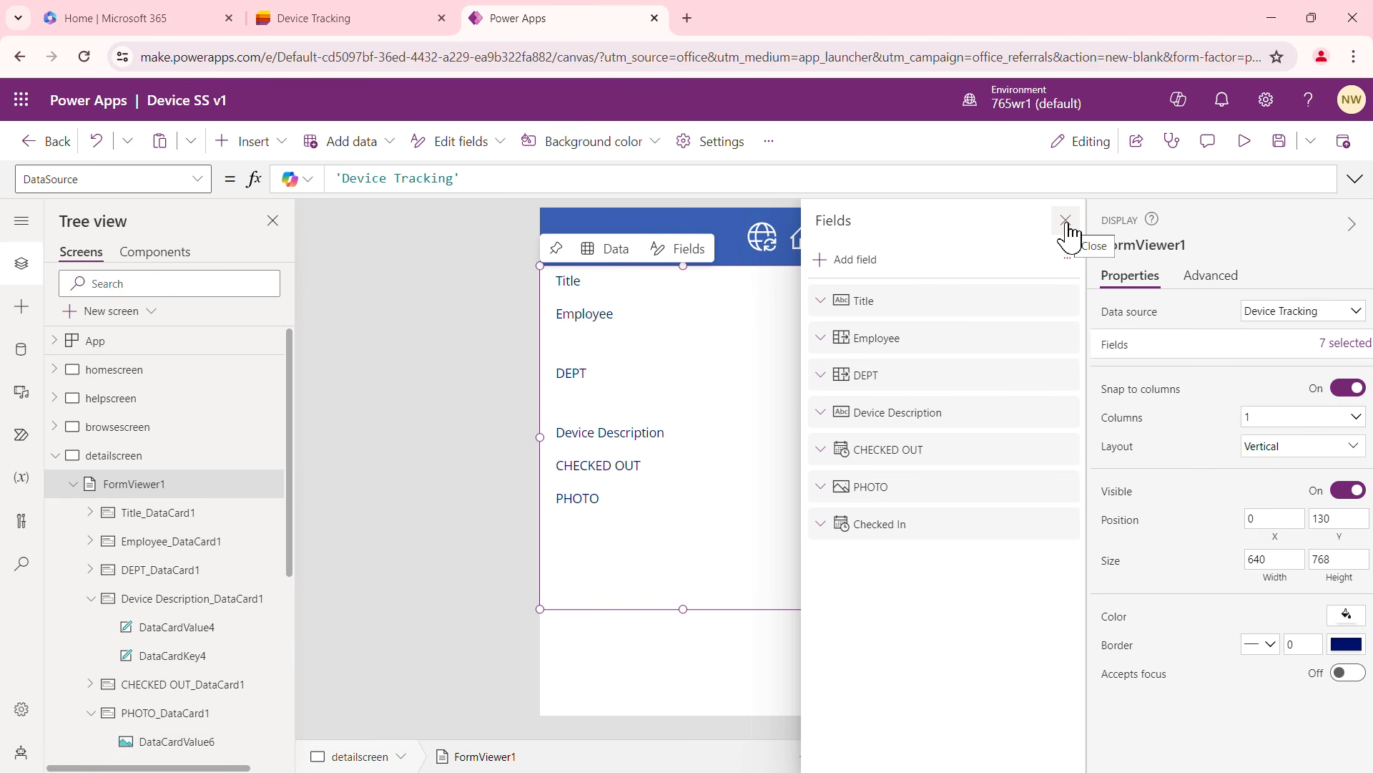
left_click(1066, 222)
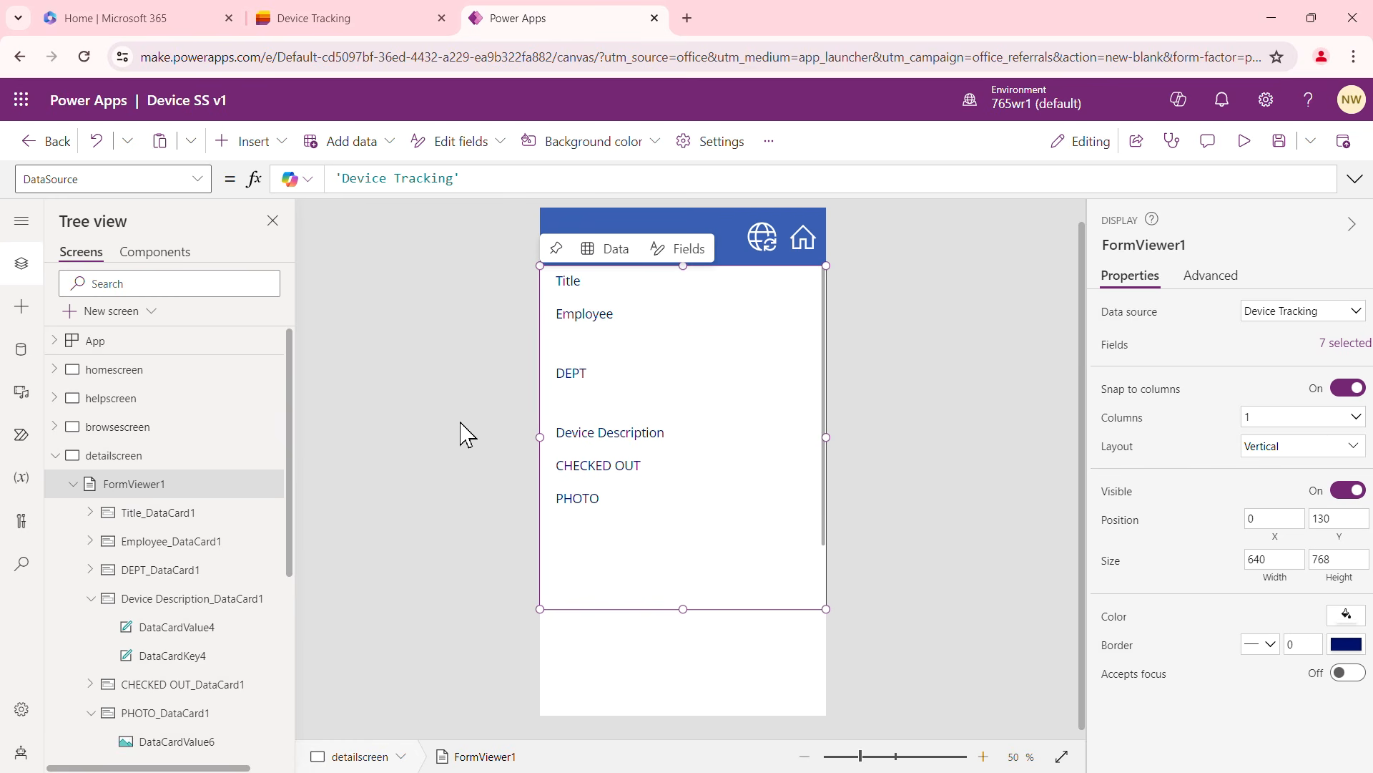
Select the detailscreen's display form and open its Item property for editing
left_click(136, 486)
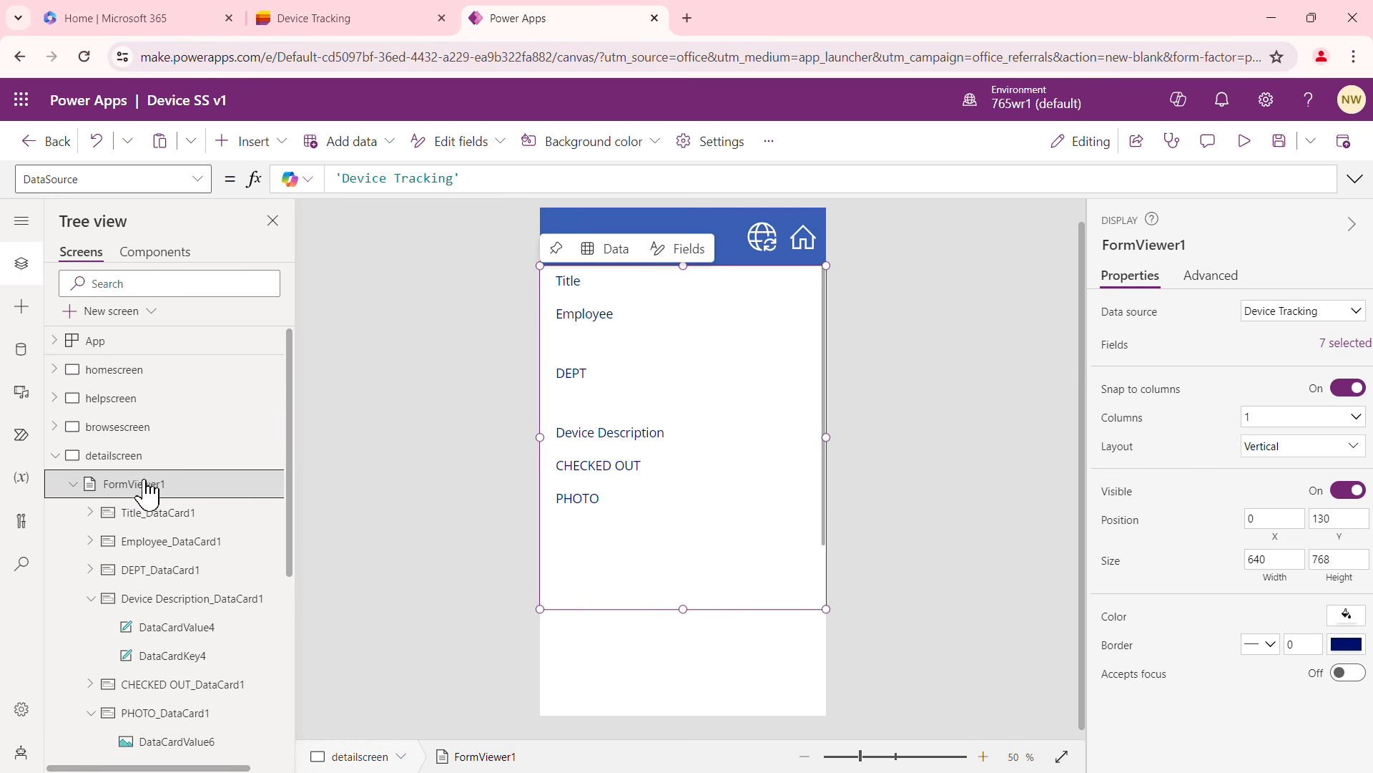
left_click(197, 185)
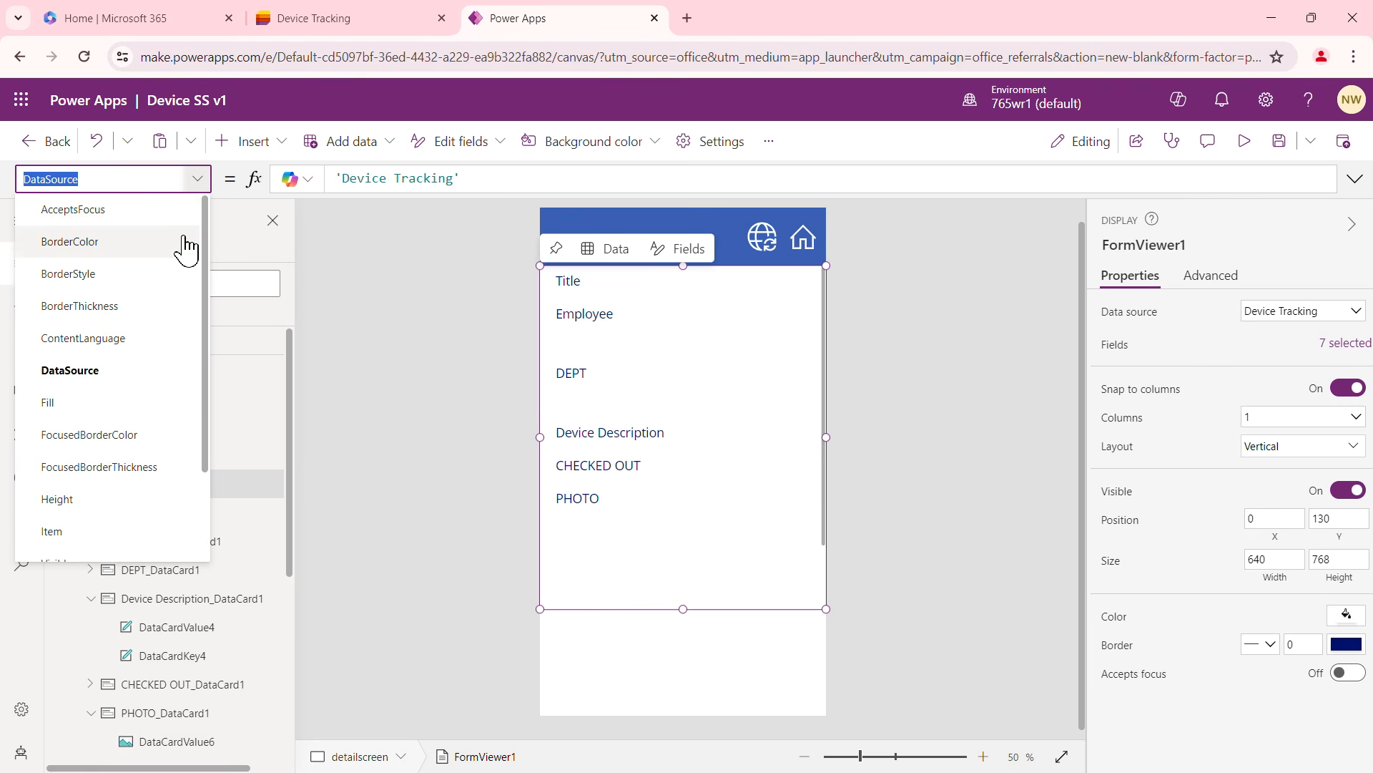
left_click(101, 541)
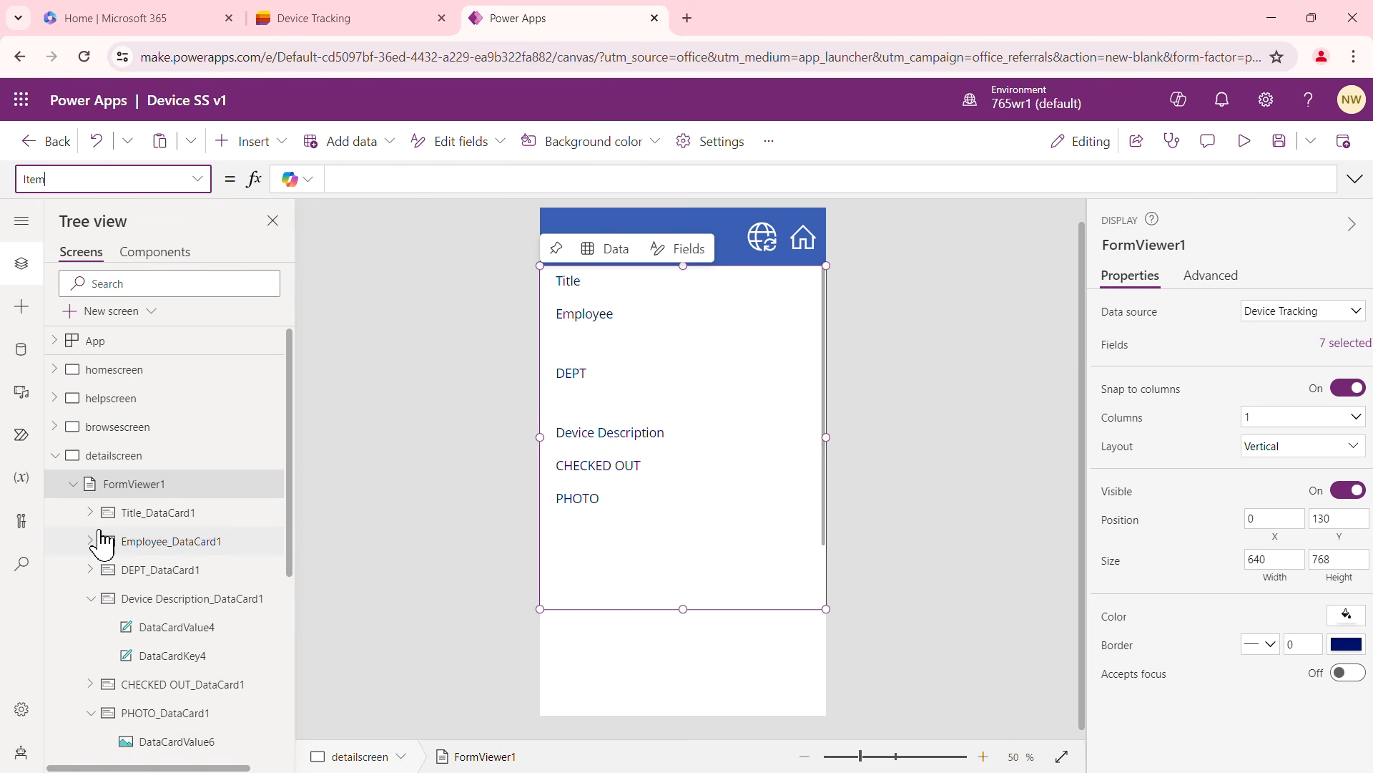
left_click(197, 184)
scroll(206, 287, "down", 2)
scroll(197, 322, "up", 3)
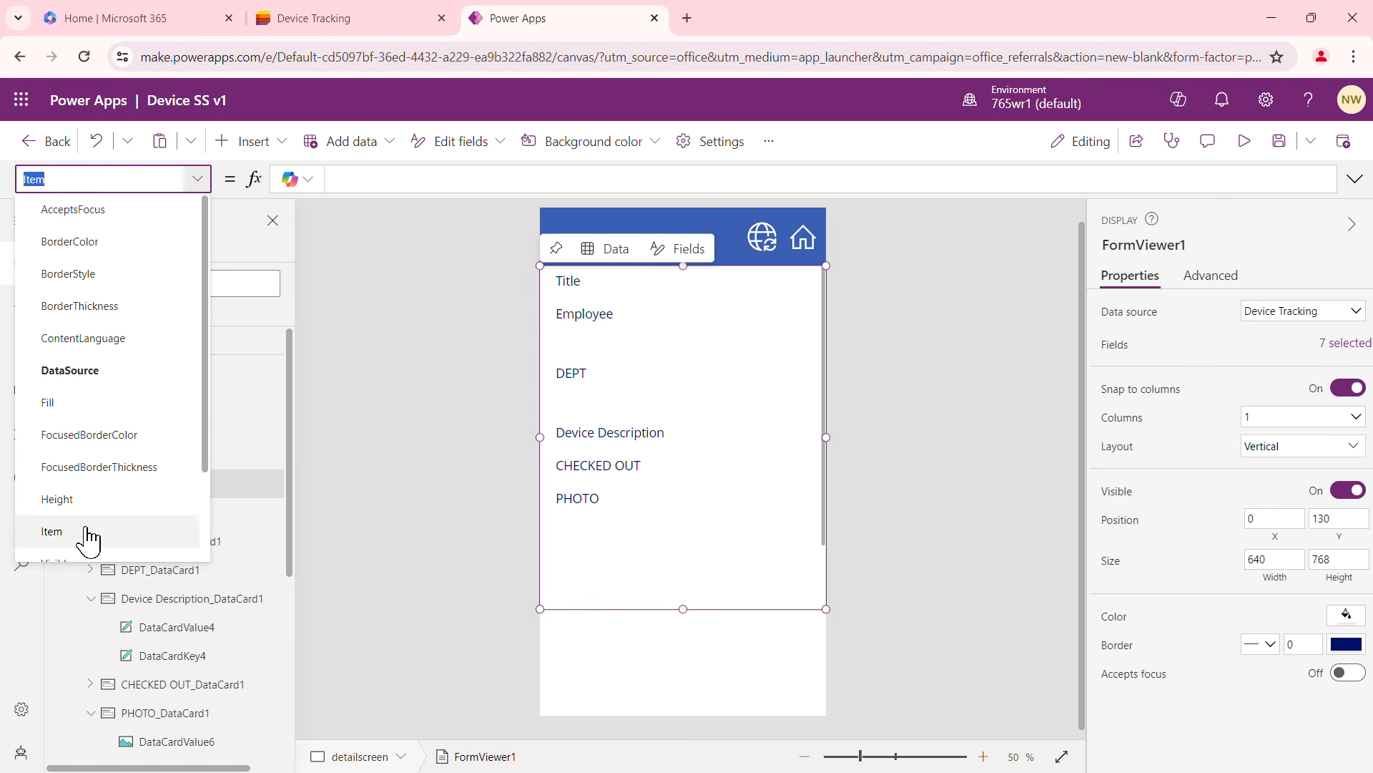
left_click(88, 542)
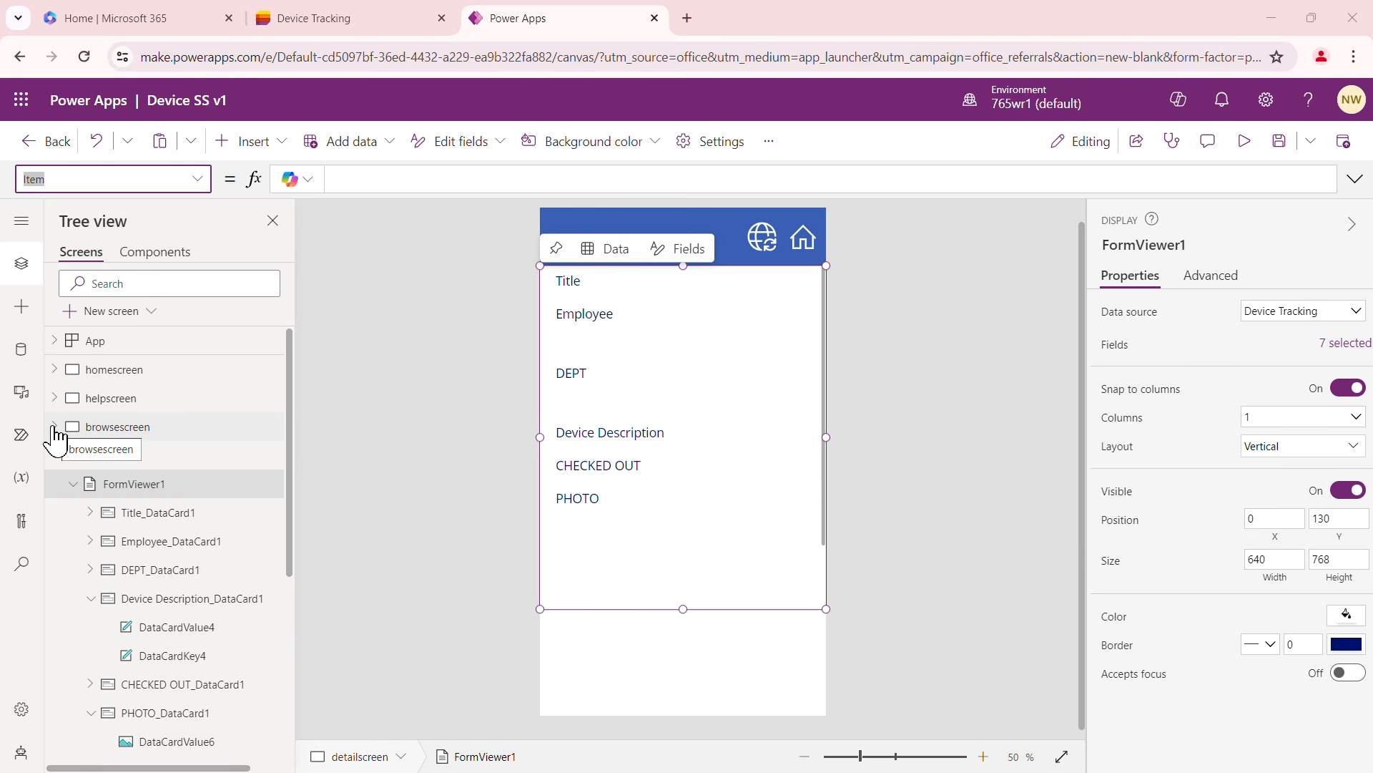
Expand the browsescreen's controls in the tree to check the name of its gallery
left_click(54, 427)
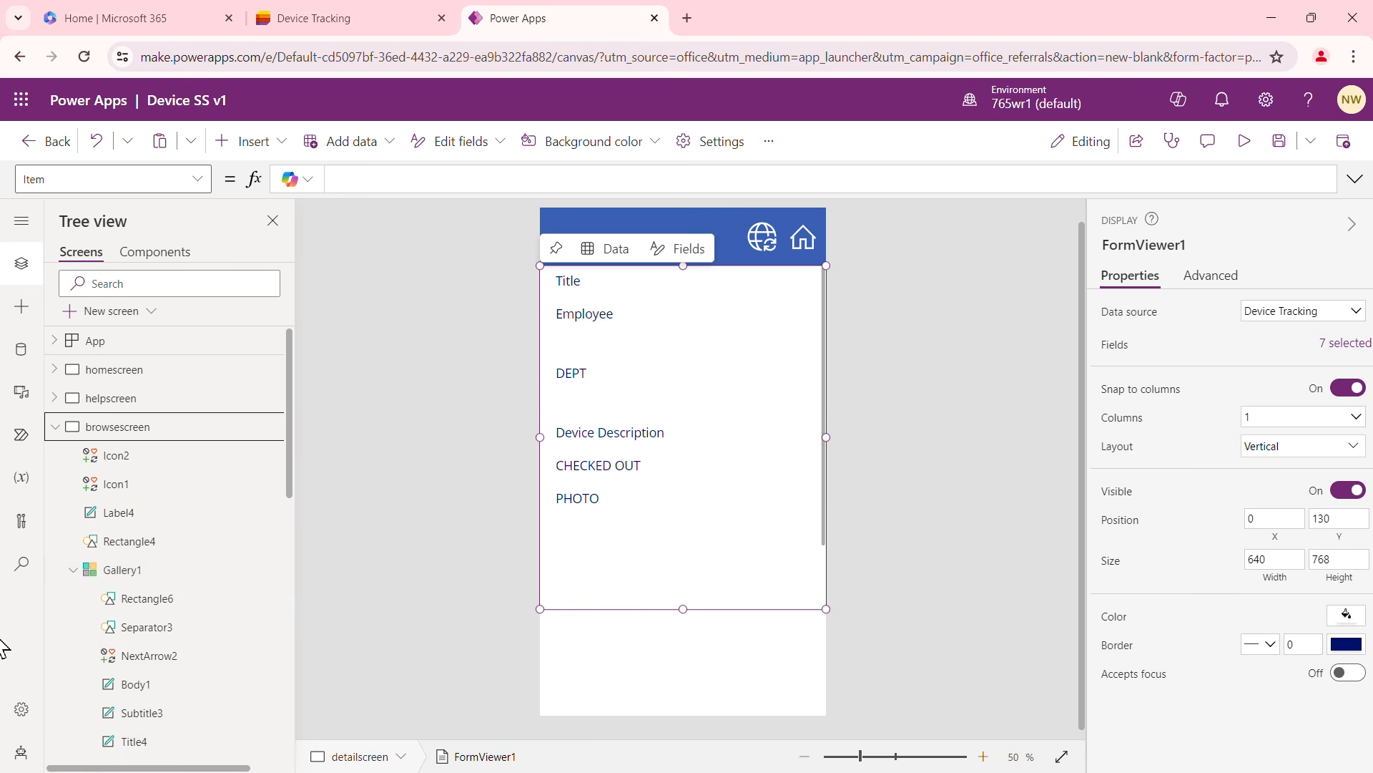
scroll(290, 414, "down", 1)
left_click_drag(289, 414, 289, 491)
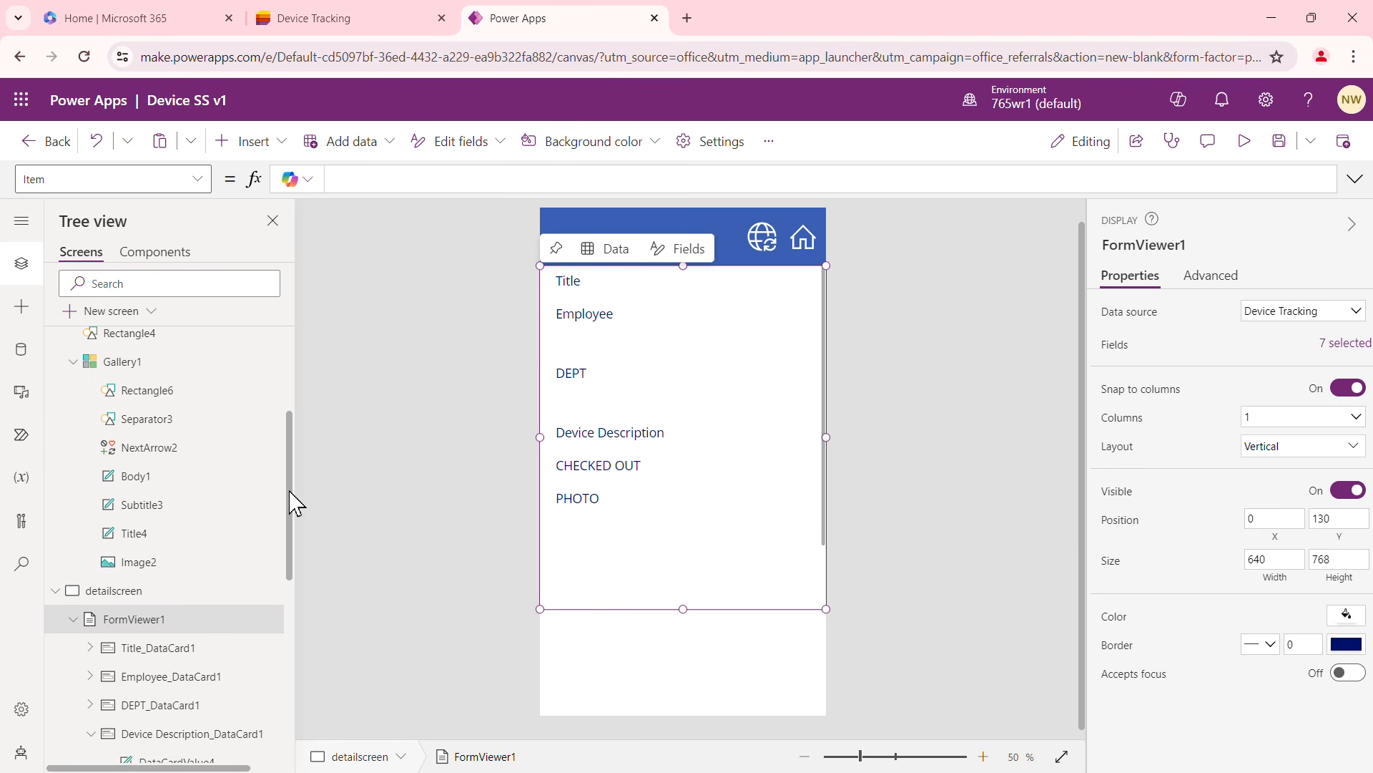
scroll(294, 504, "down", 1)
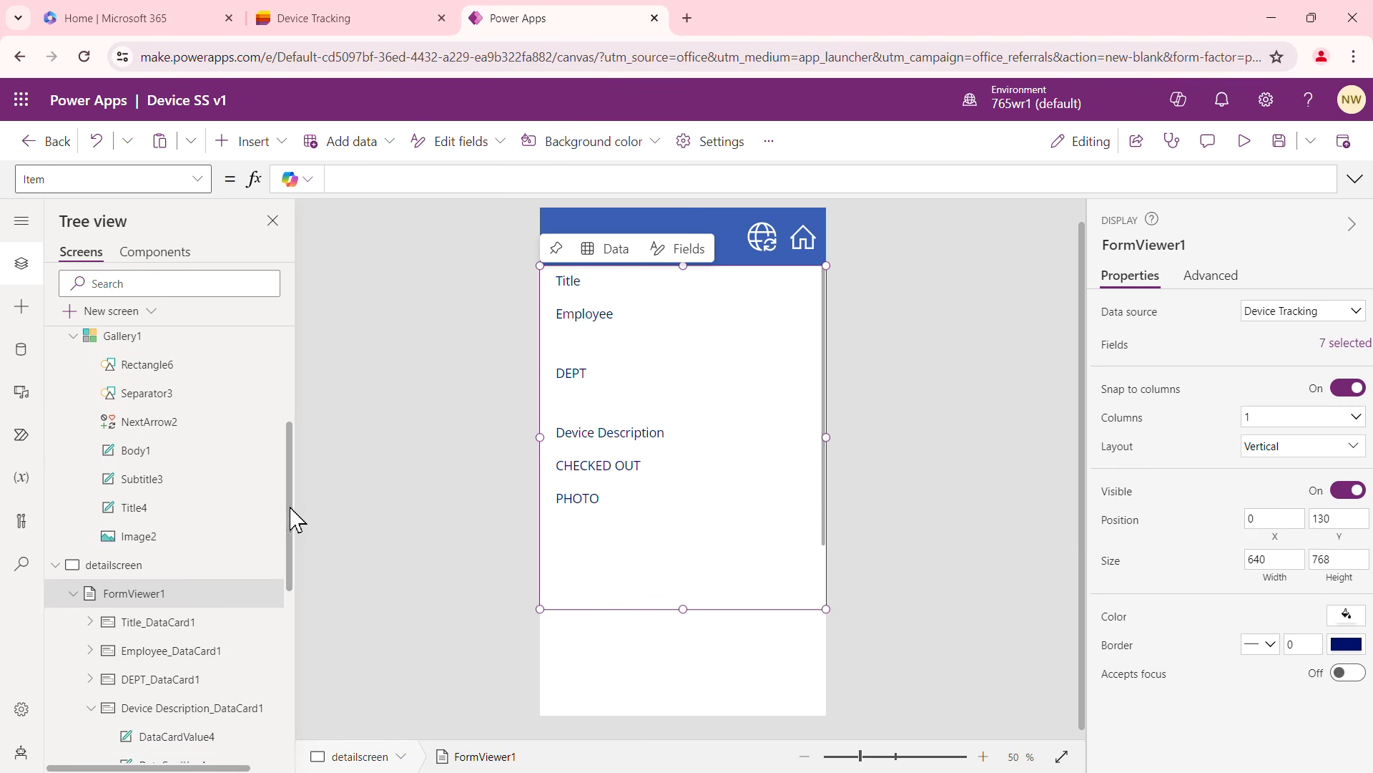
Set the display form's Item property to Gallery1.Selected
left_click(145, 578)
left_click(363, 183)
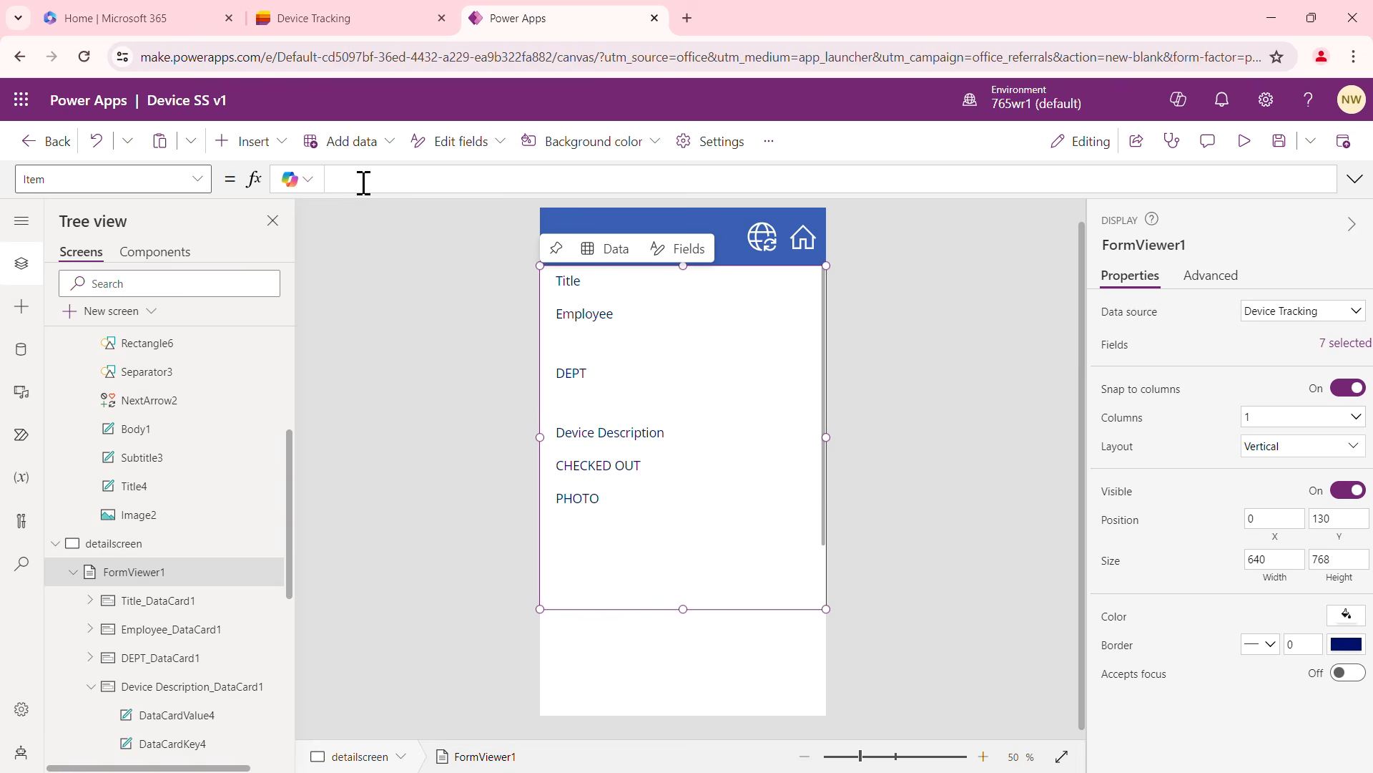
type("Galler")
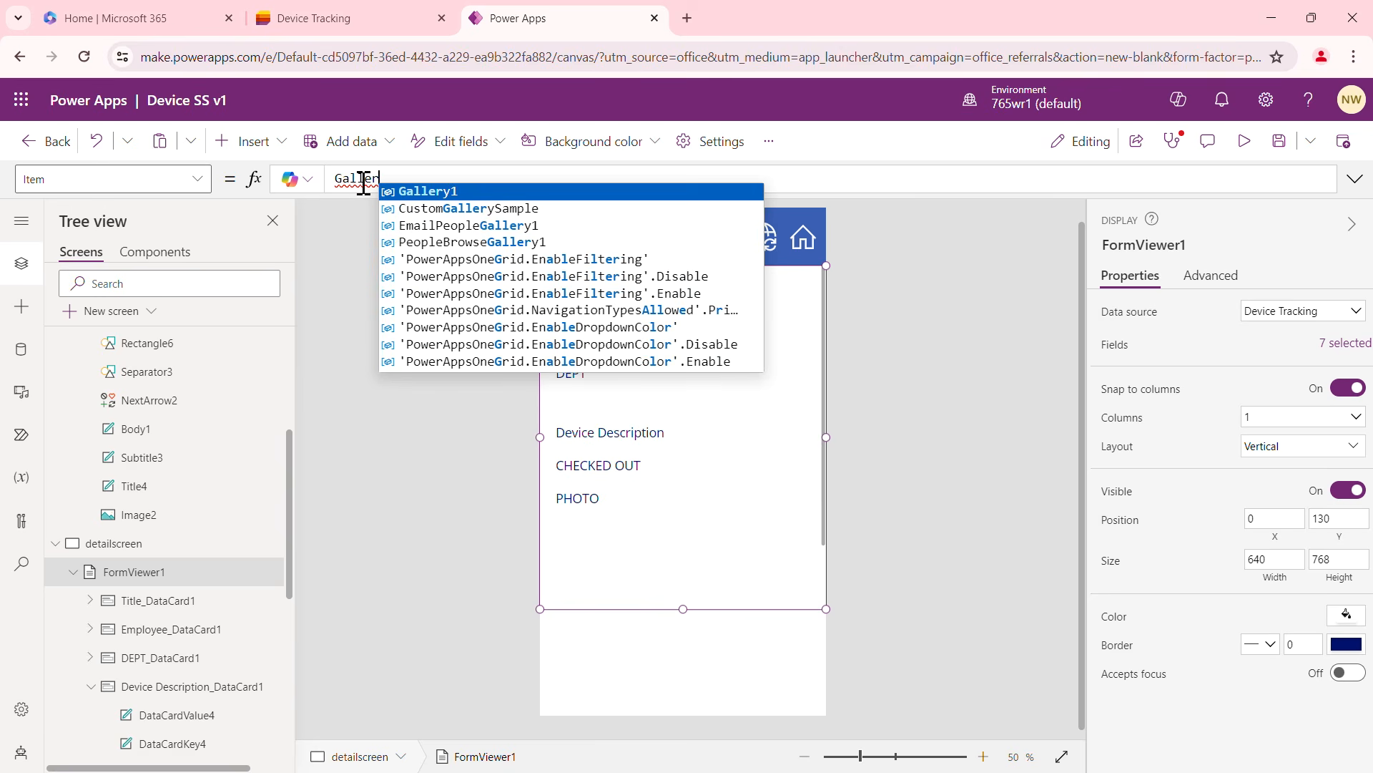
type("y")
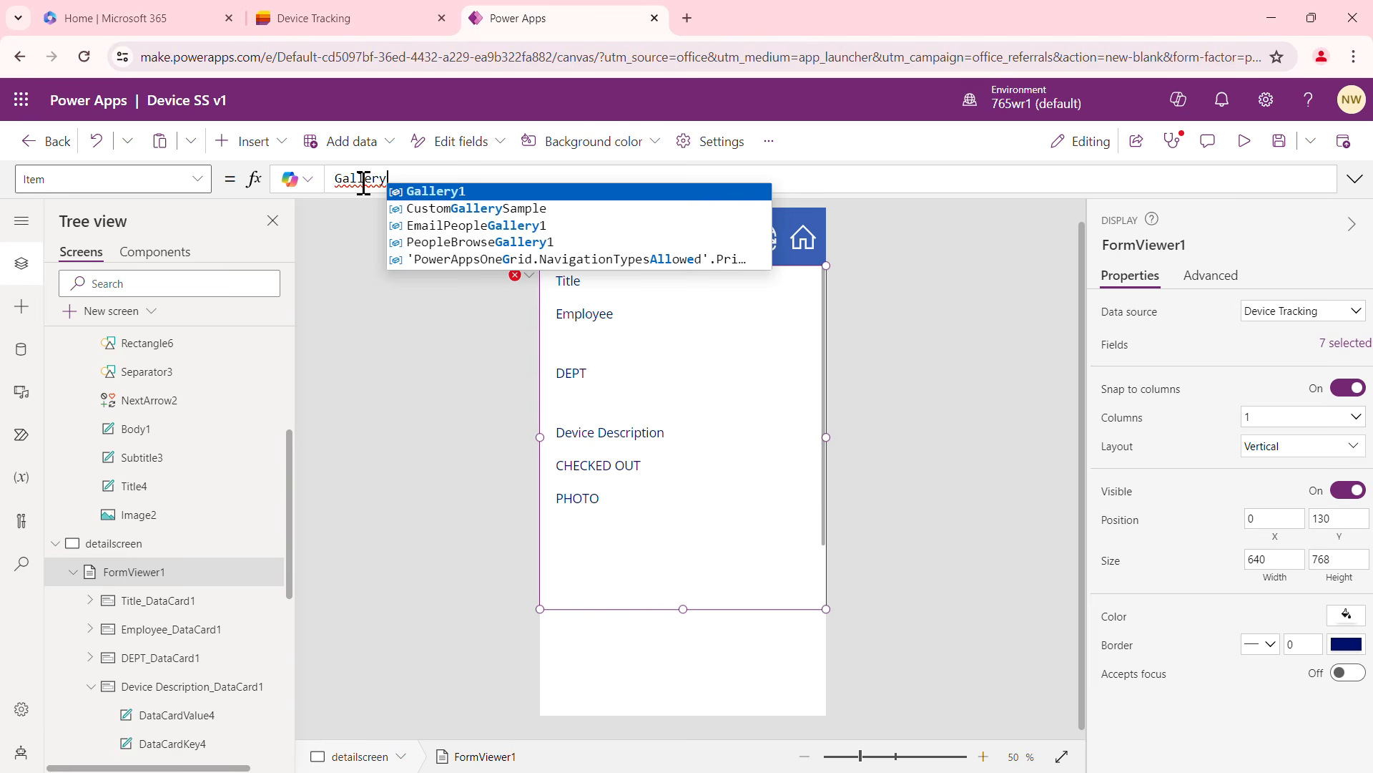
type("1")
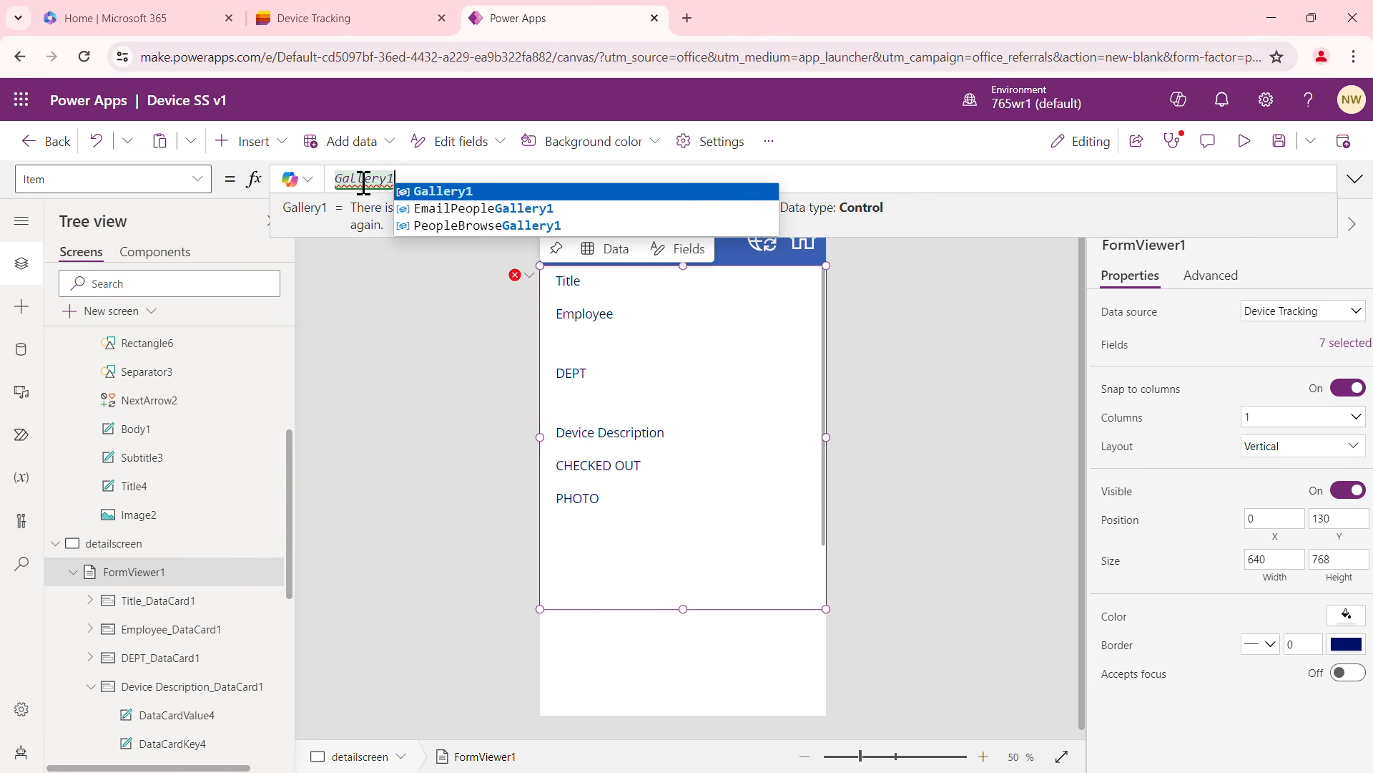
type(".")
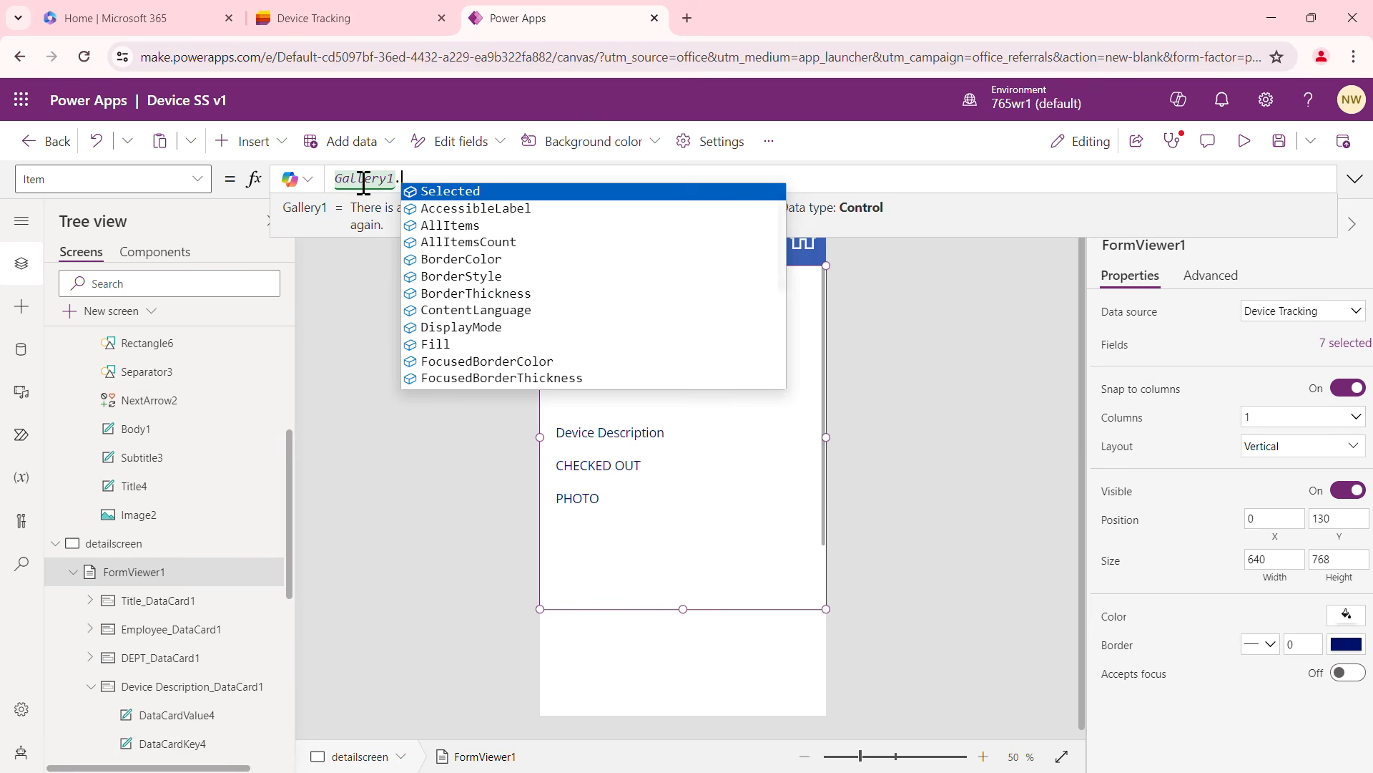
left_click(452, 201)
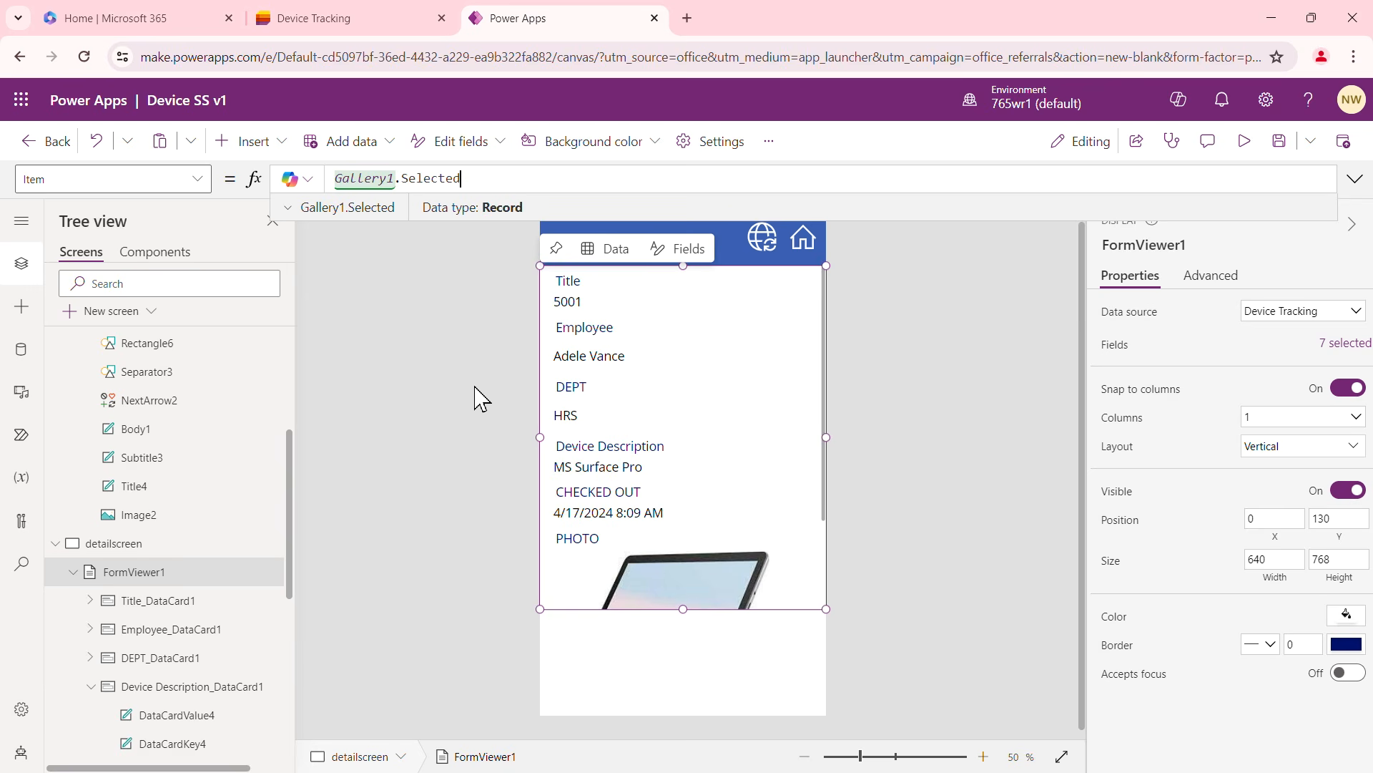
Stretch the display form down to the end of the screen, about 1006 high, and arrange its fields in 2 columns
left_click_drag(692, 612, 689, 724)
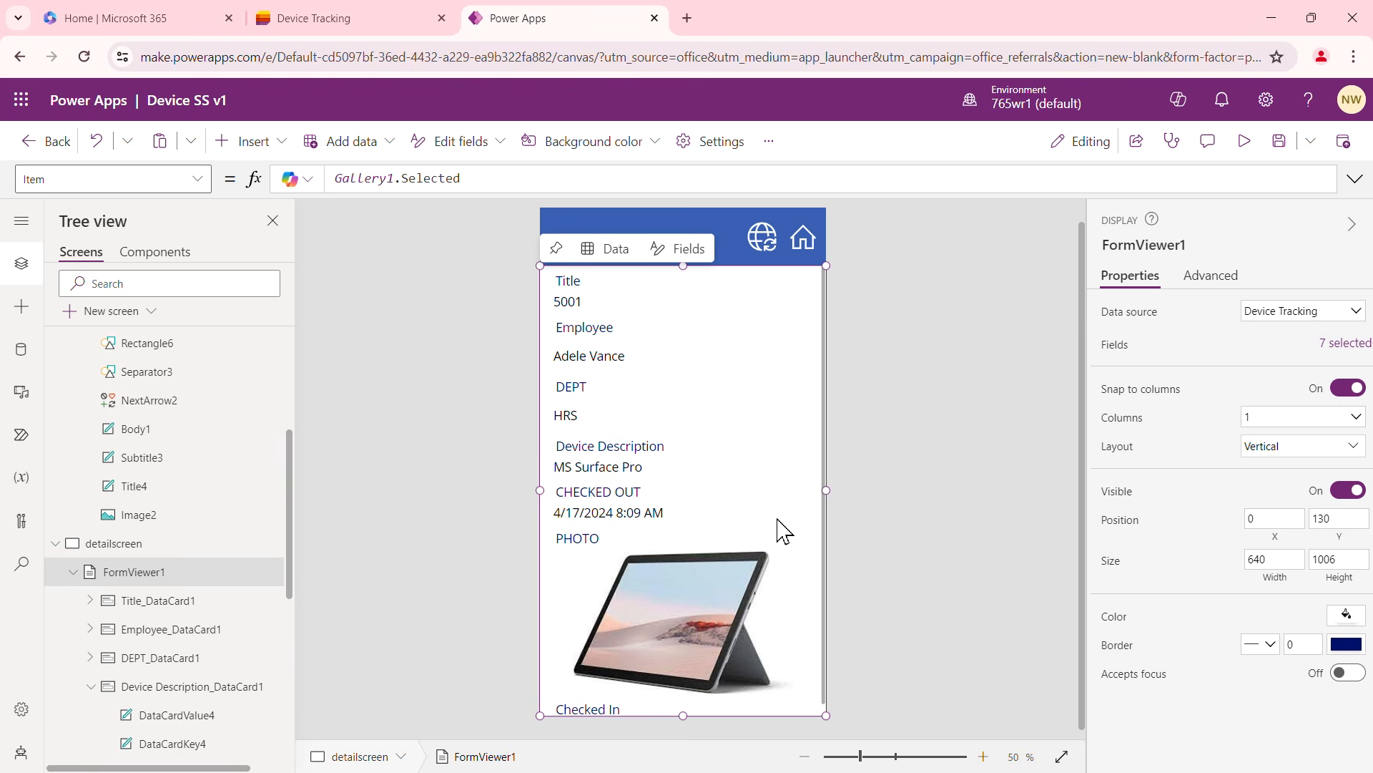
left_click(896, 377)
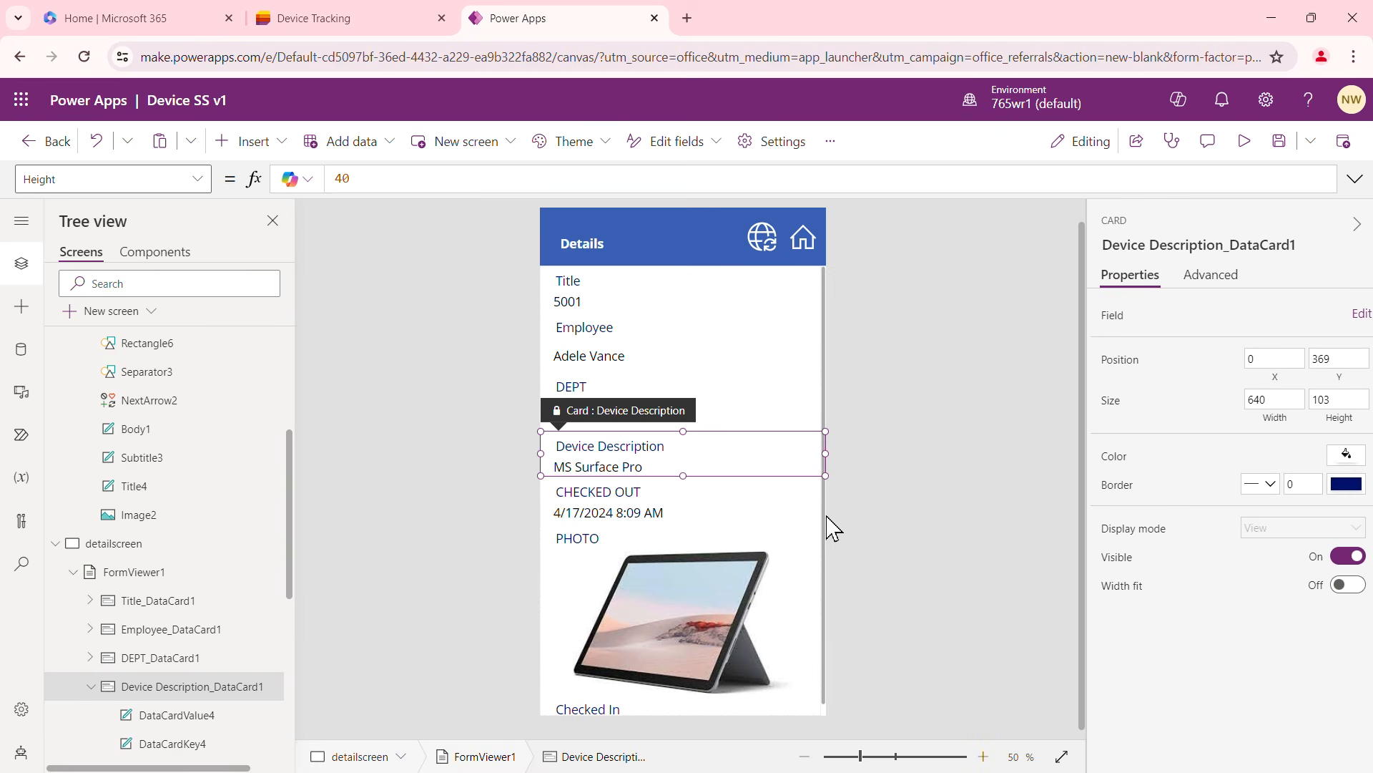
left_click(827, 549)
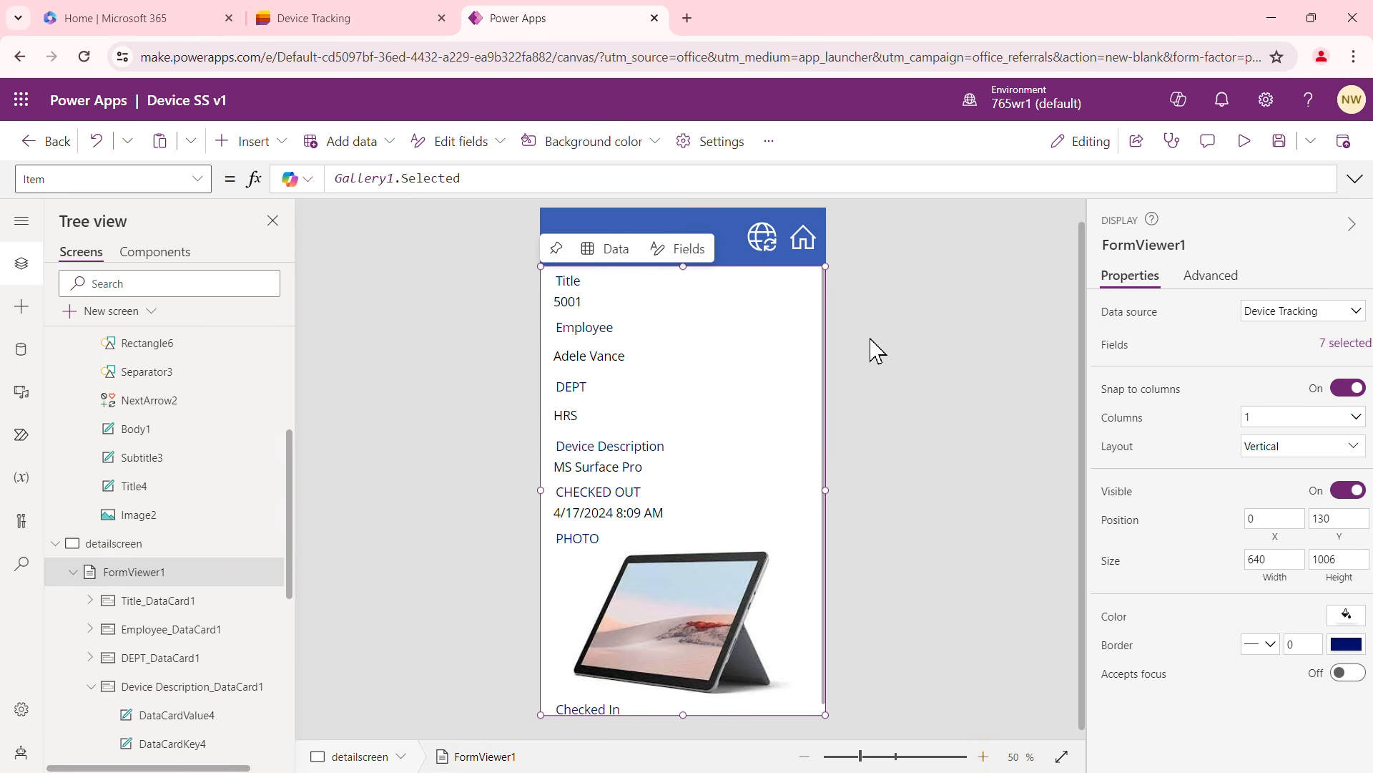
left_click(1356, 422)
left_click(1278, 466)
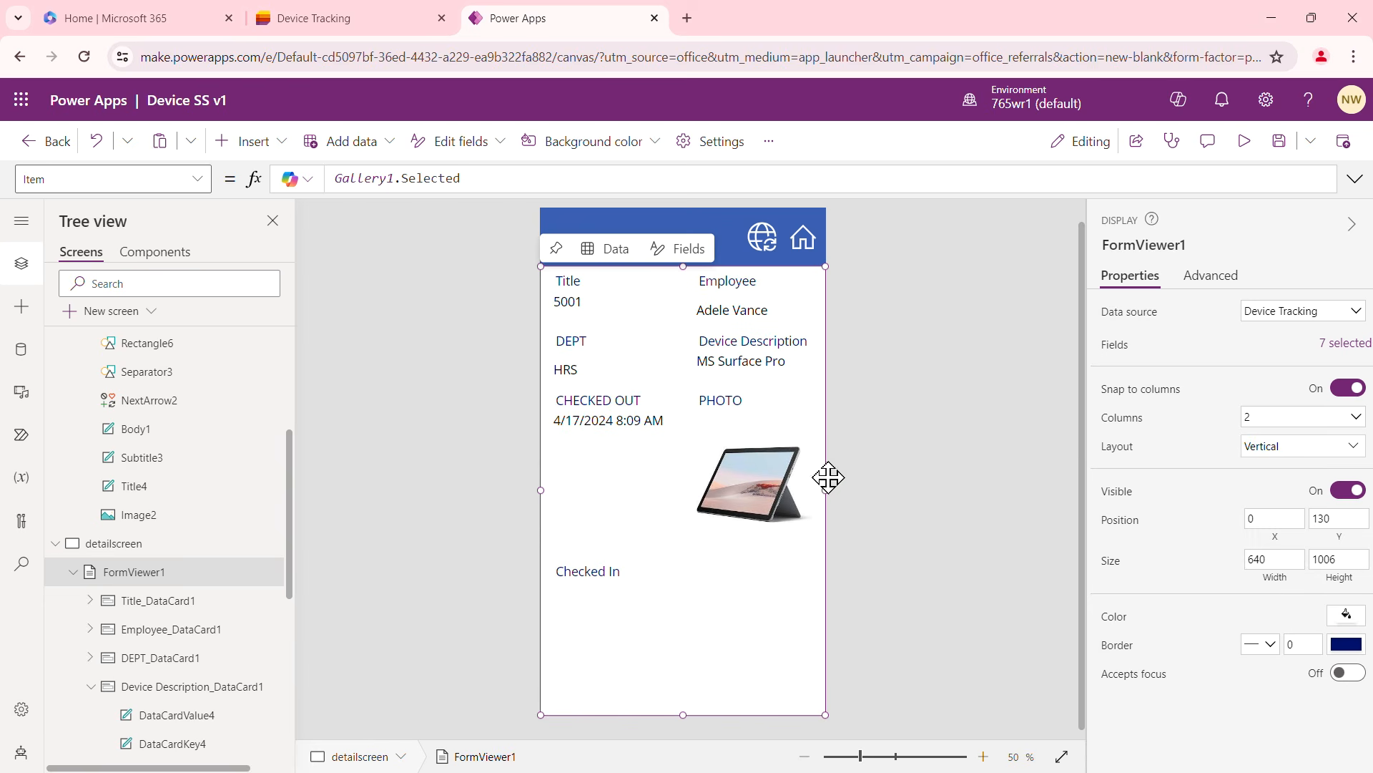
left_click(879, 356)
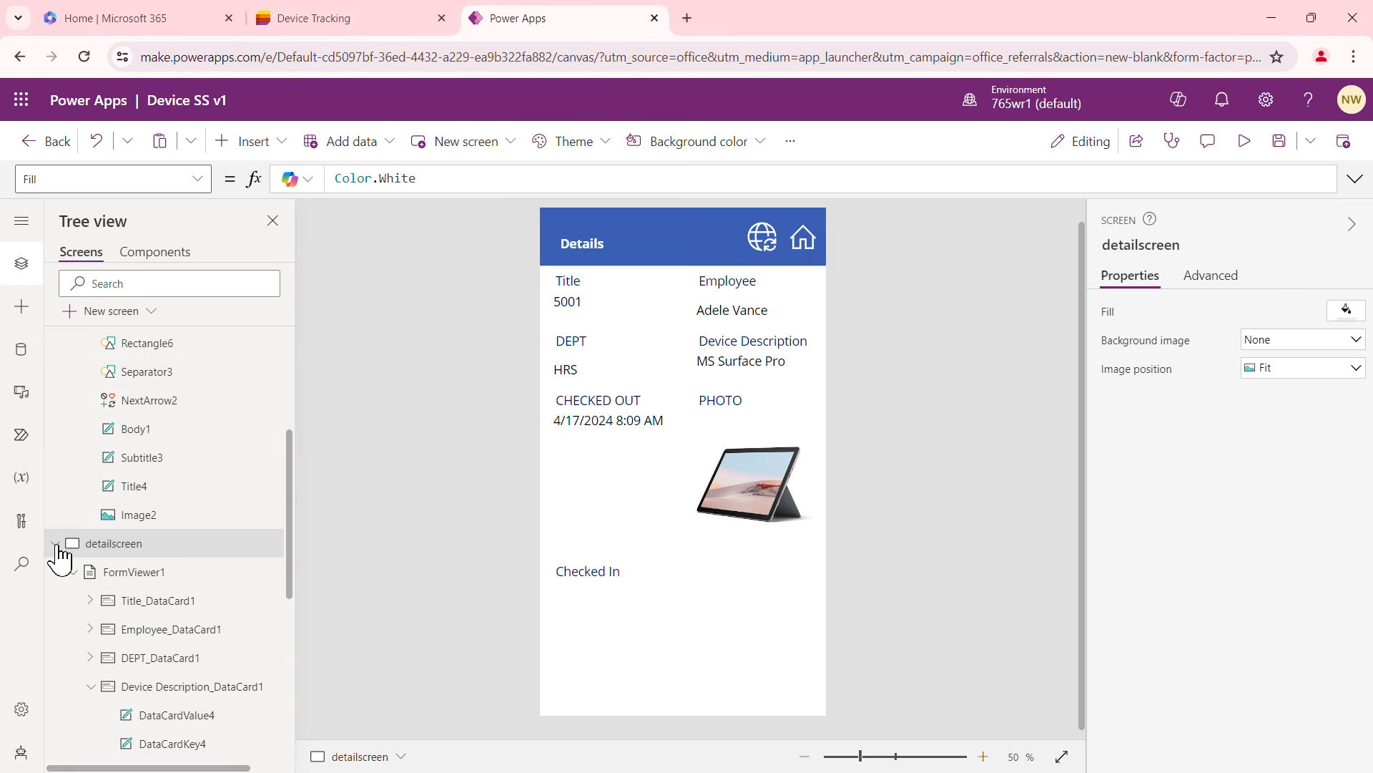
Delete the globe refresh icon from the Details header
left_click(57, 545)
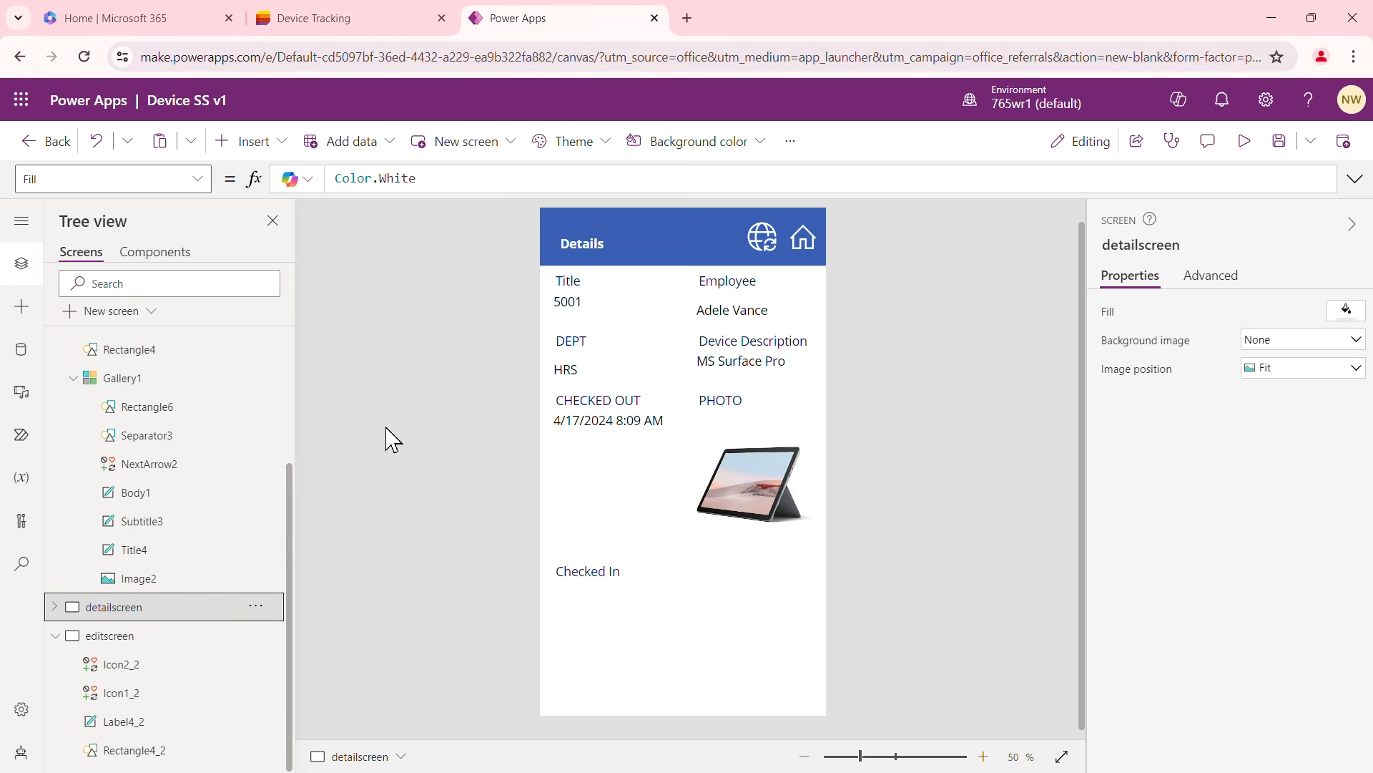
left_click(762, 237)
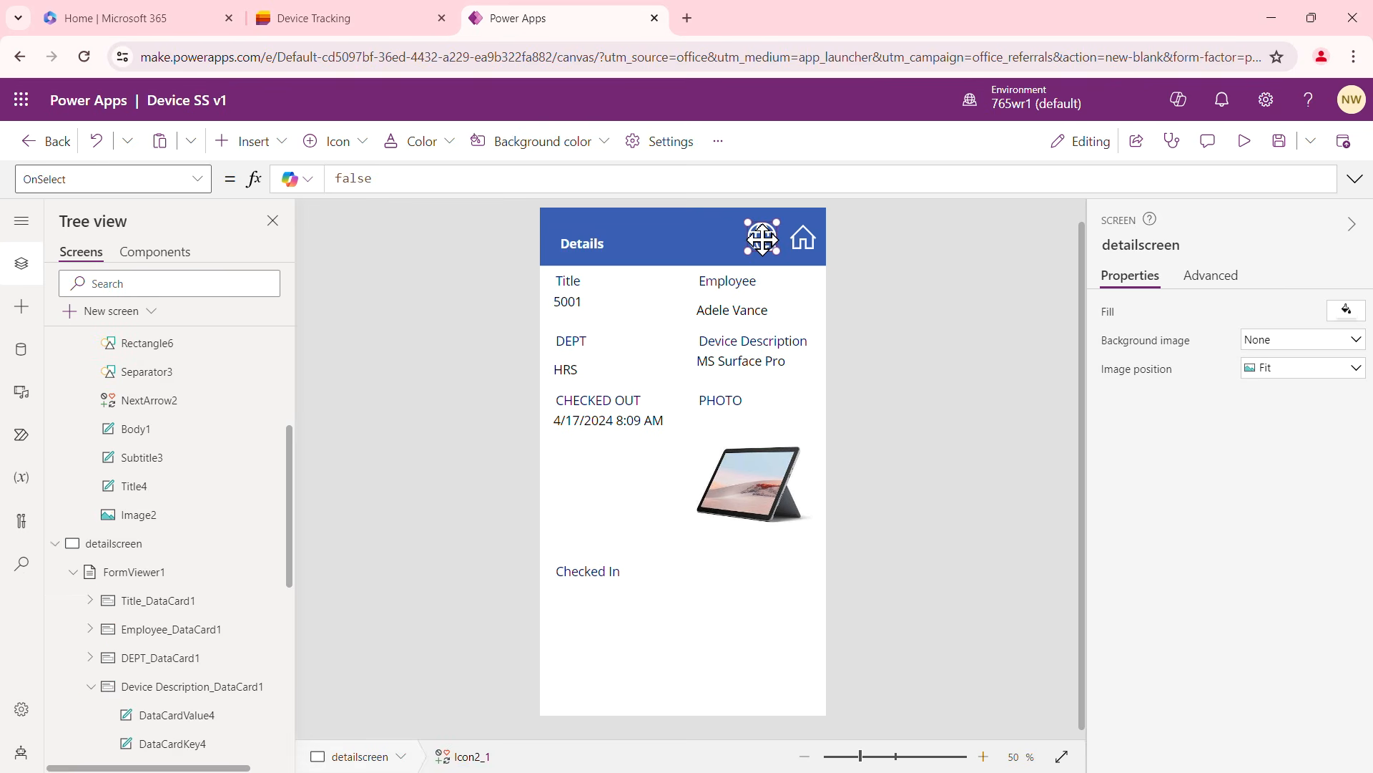
right_click(762, 237)
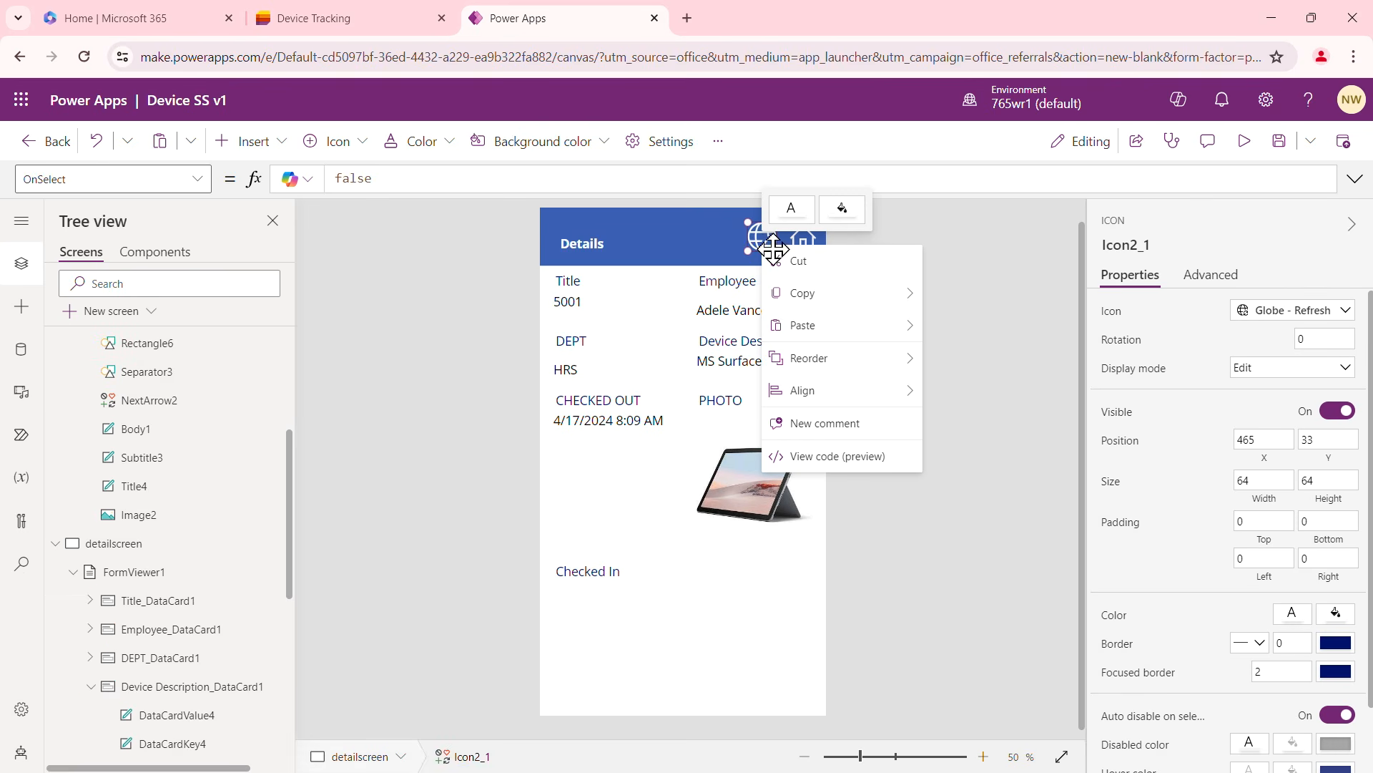
mouse_move(894, 361)
left_click(989, 273)
left_click(766, 237)
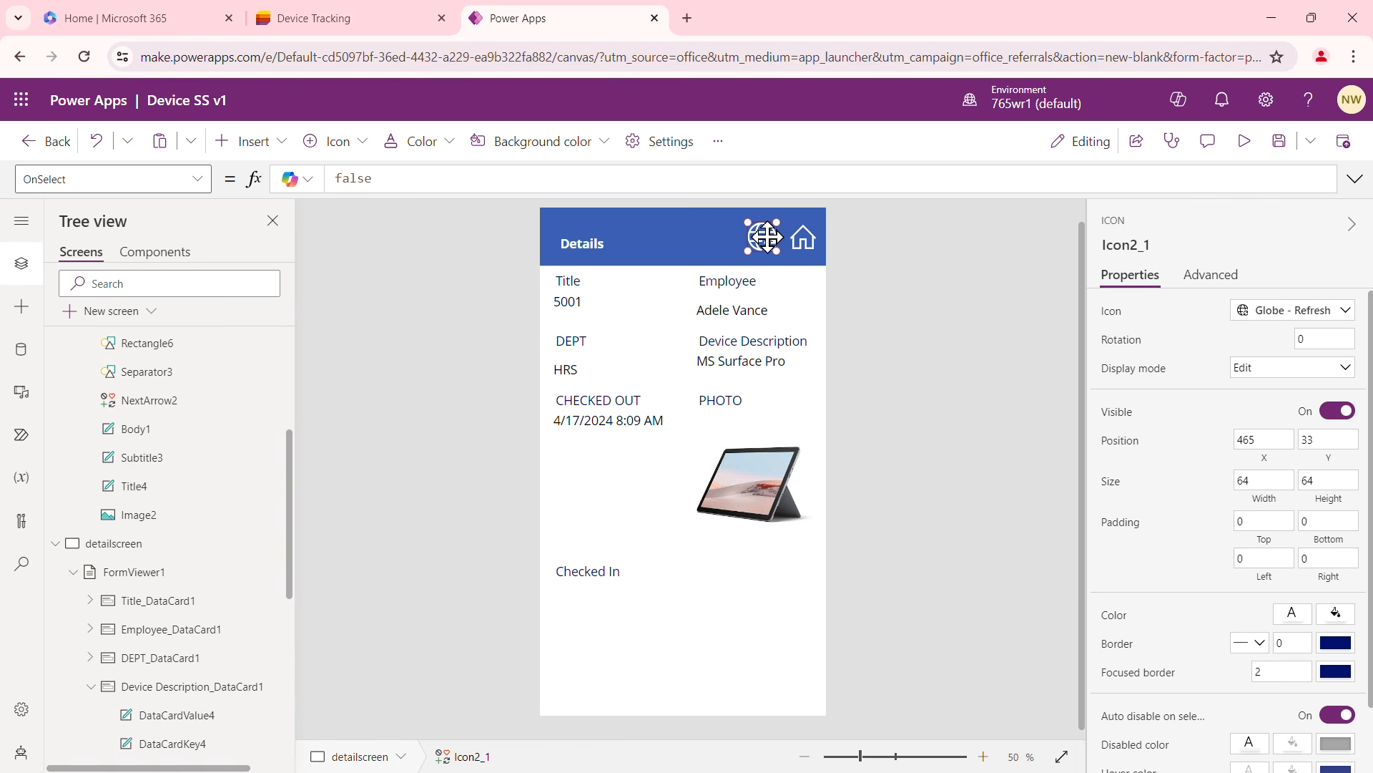
key("Delete")
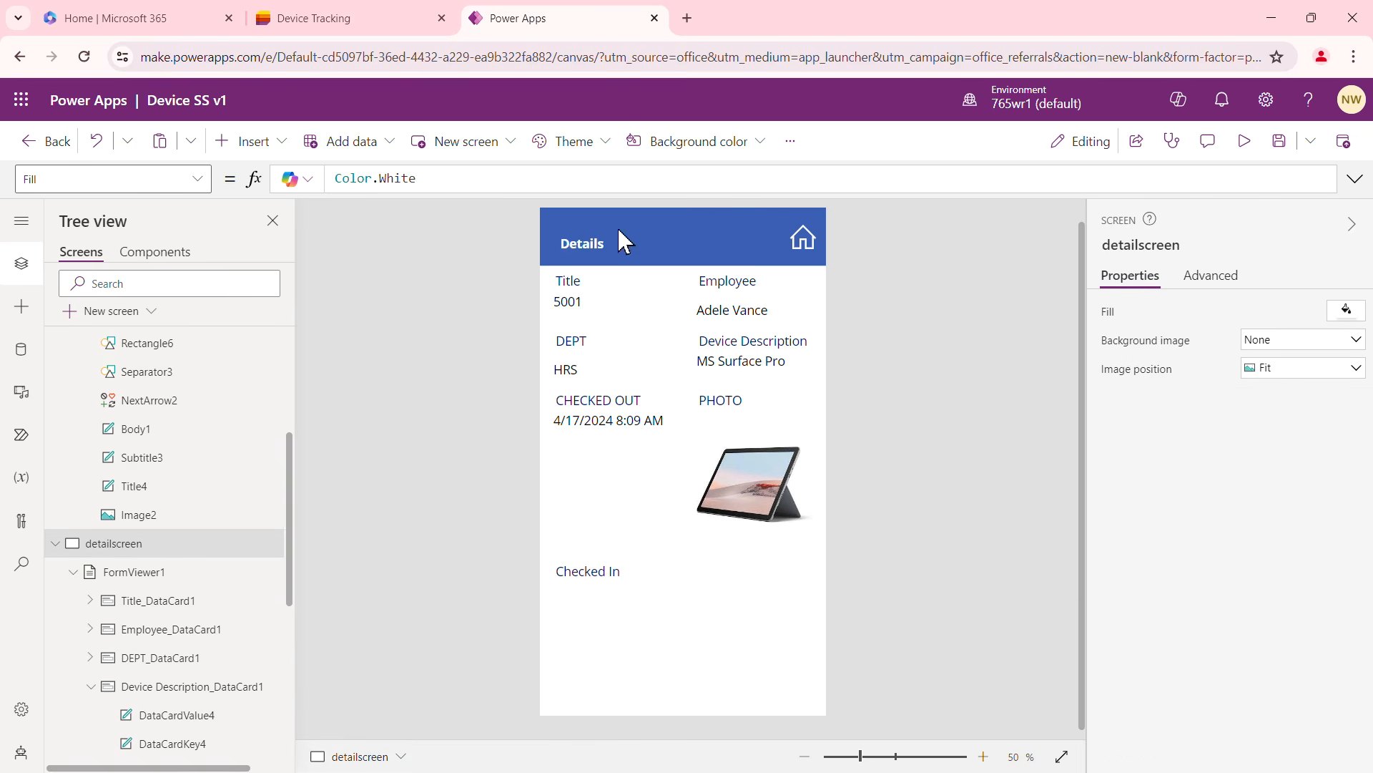
Insert an Edit pencil icon in the Details header beside the home icon, at about X 462, Y 33, and color it white
left_click(287, 151)
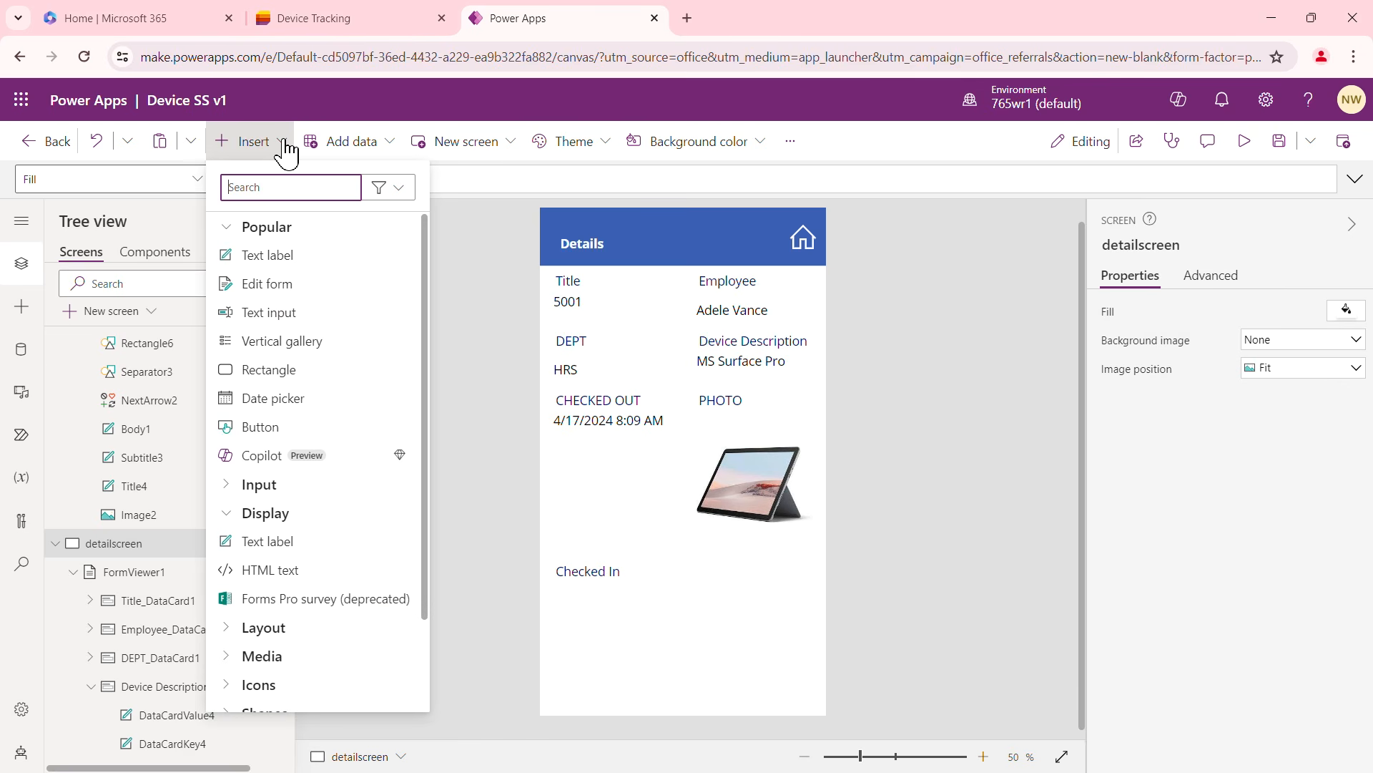
type("edit")
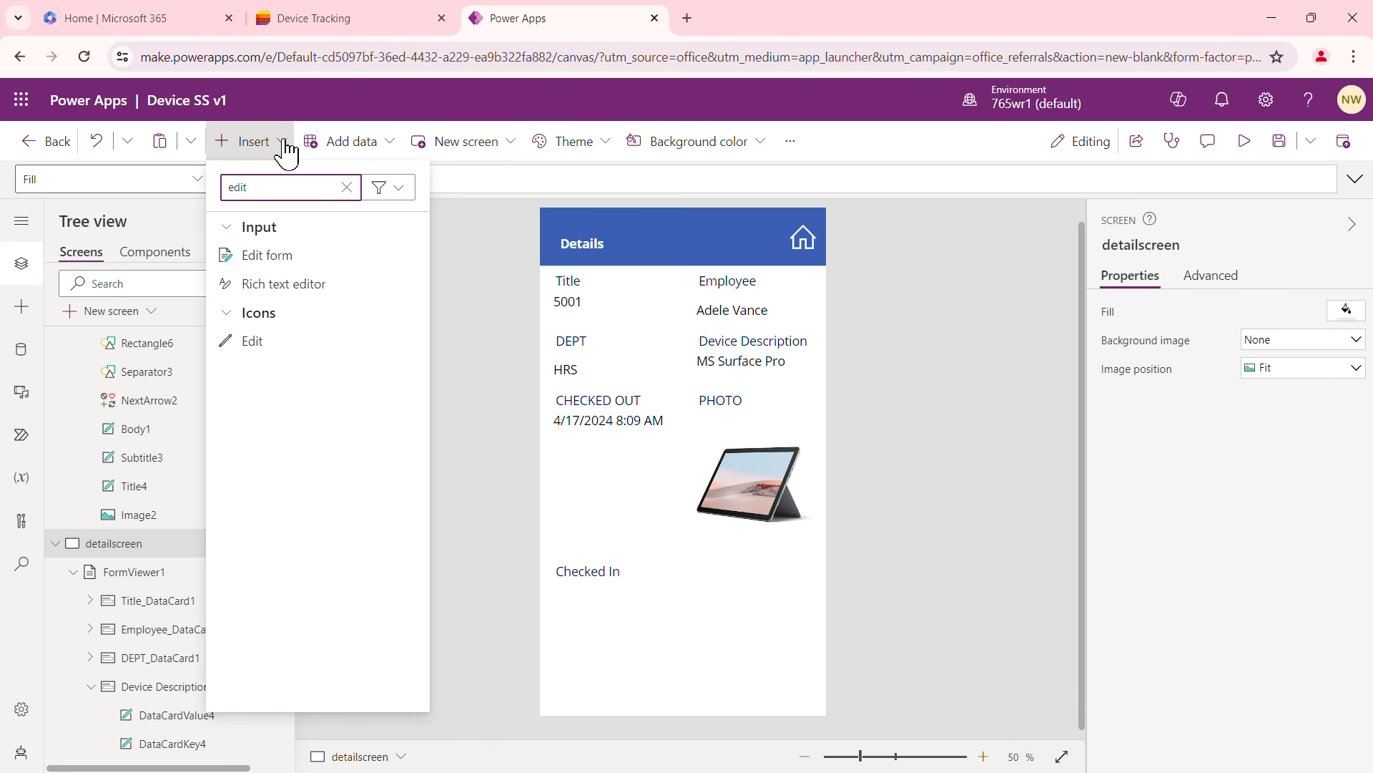
left_click(266, 350)
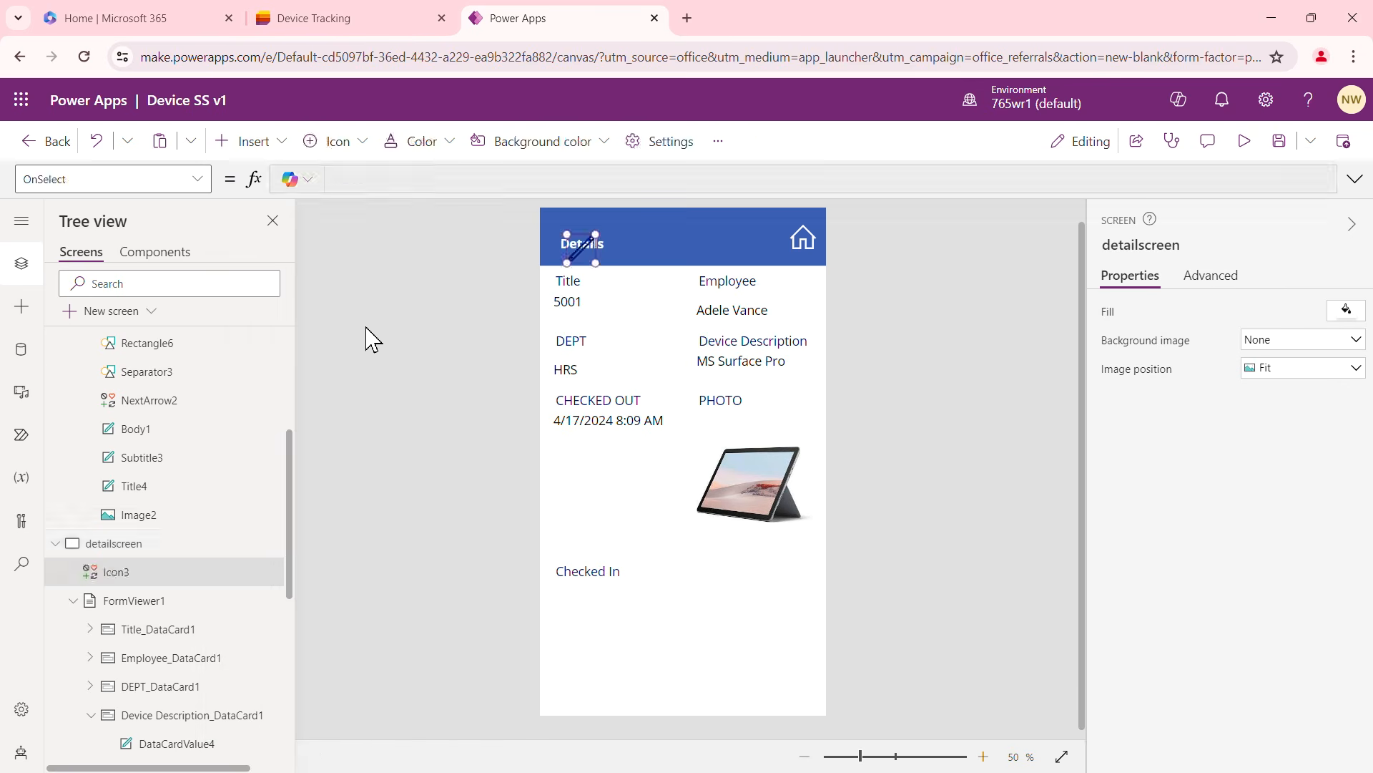
mouse_move(576, 246)
left_mouse_down()
mouse_move(715, 261)
mouse_move(775, 236)
mouse_move(764, 236)
left_mouse_up()
left_click(1299, 617)
left_click(993, 721)
left_click(913, 377)
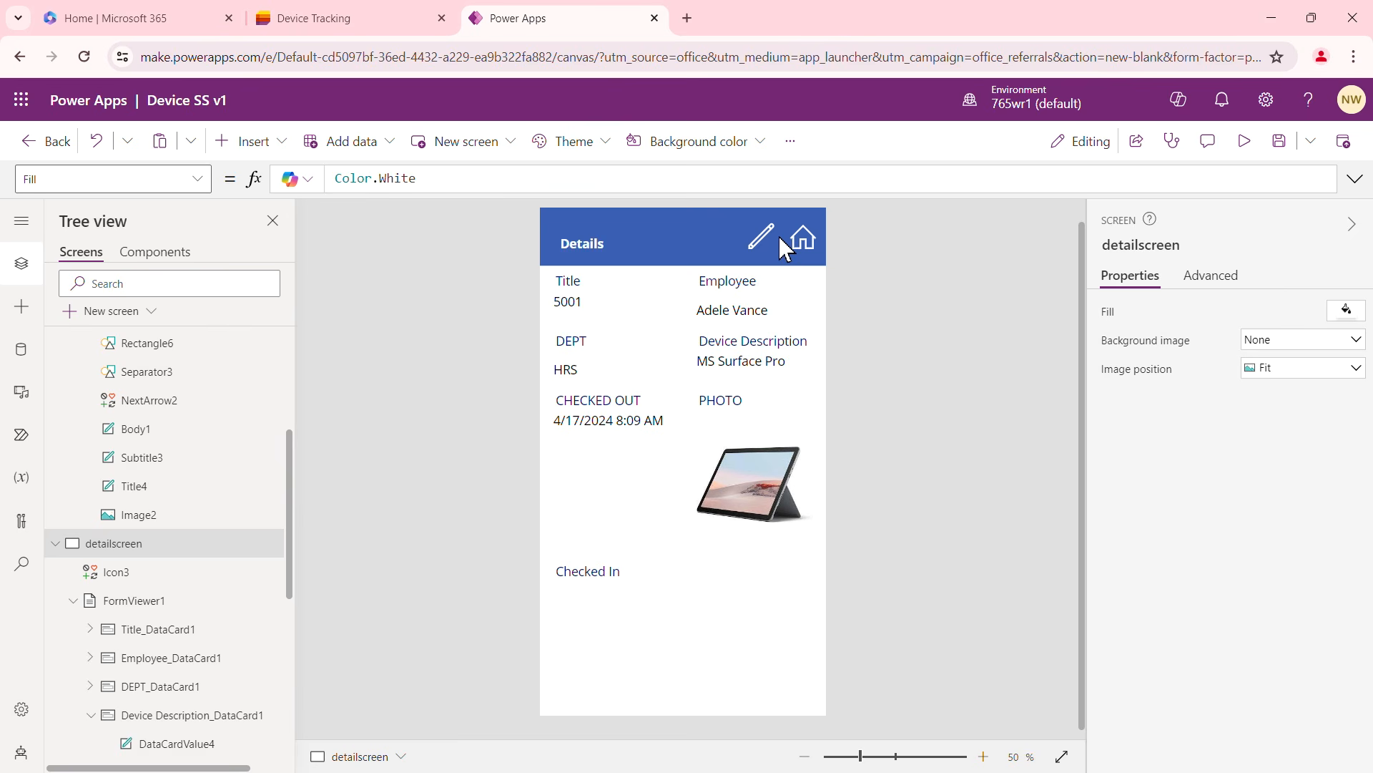
left_click(758, 234)
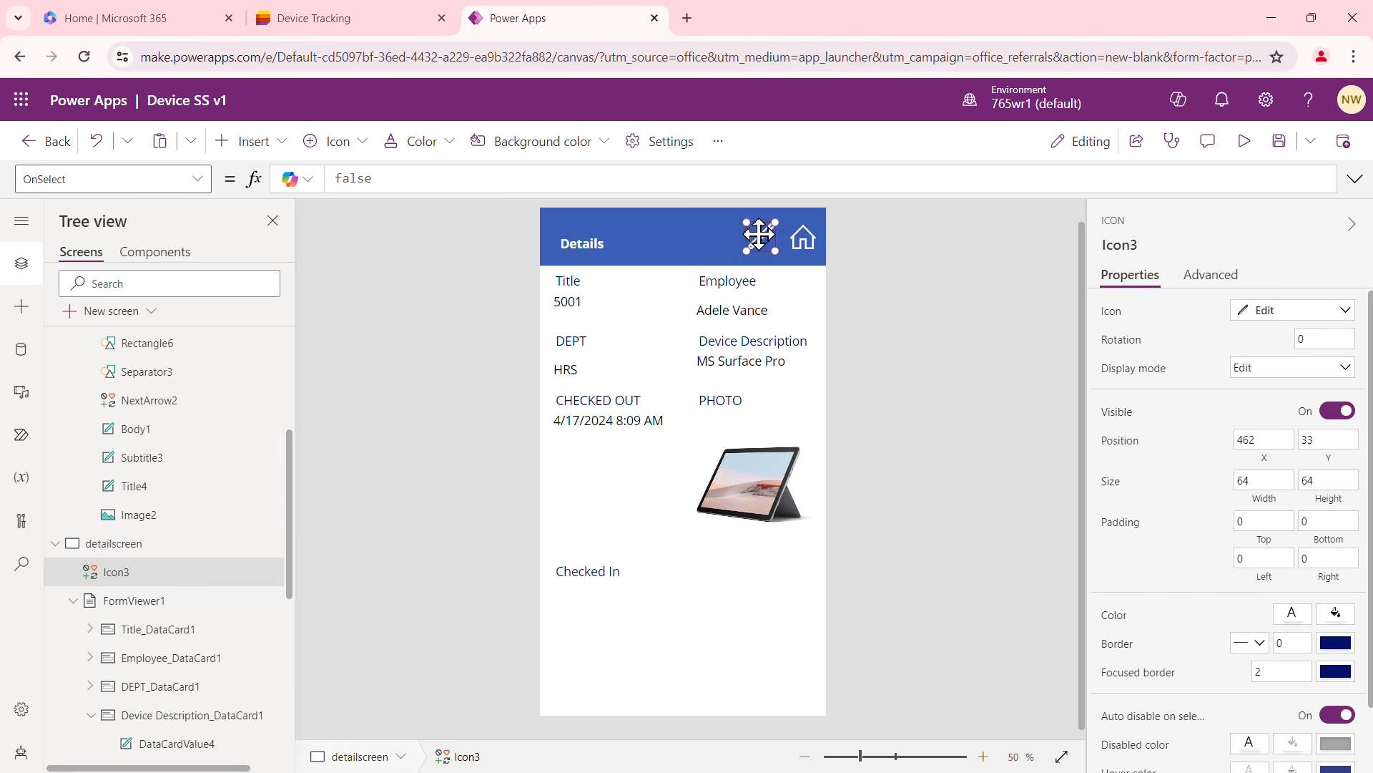
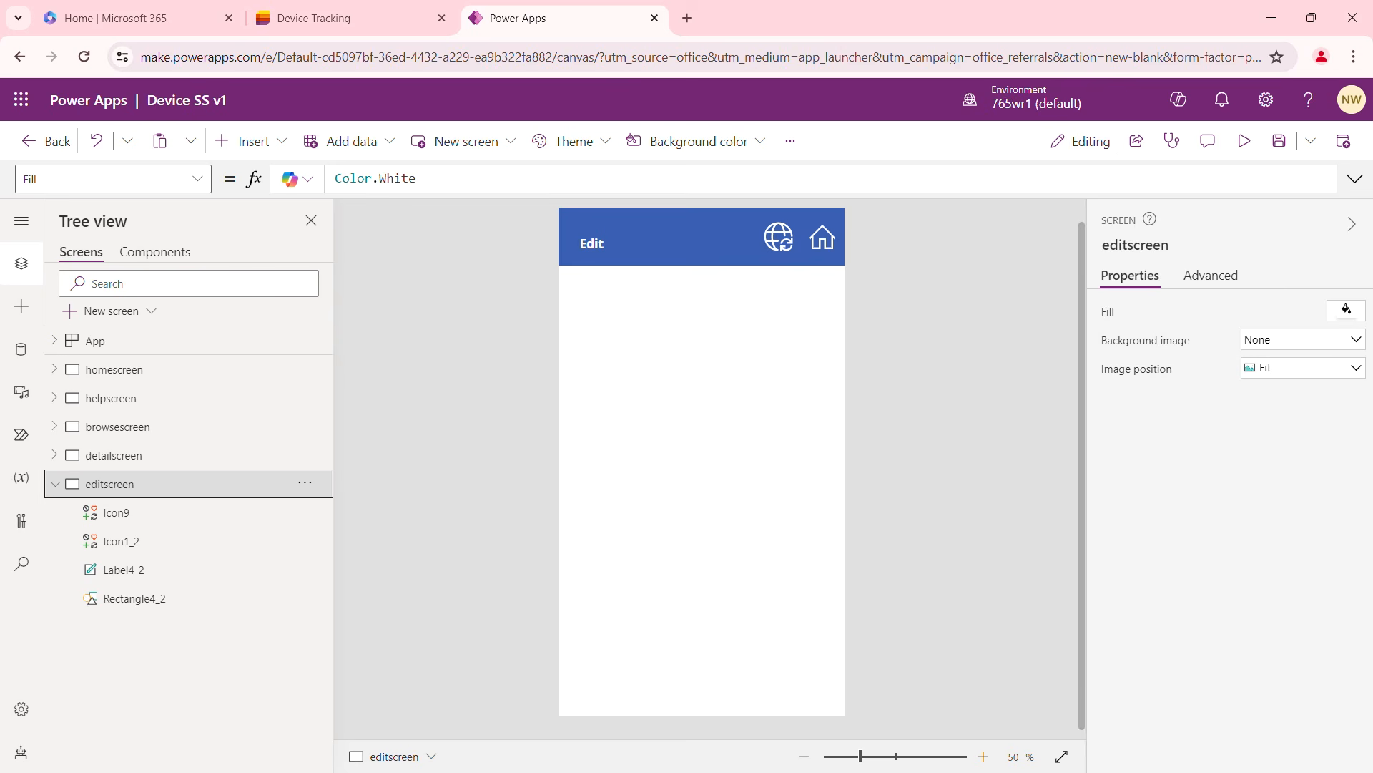
Insert an edit form on editscreen connected to Device Tracking and fit it below the header, at Y 130 and about 1004 high
left_click(285, 147)
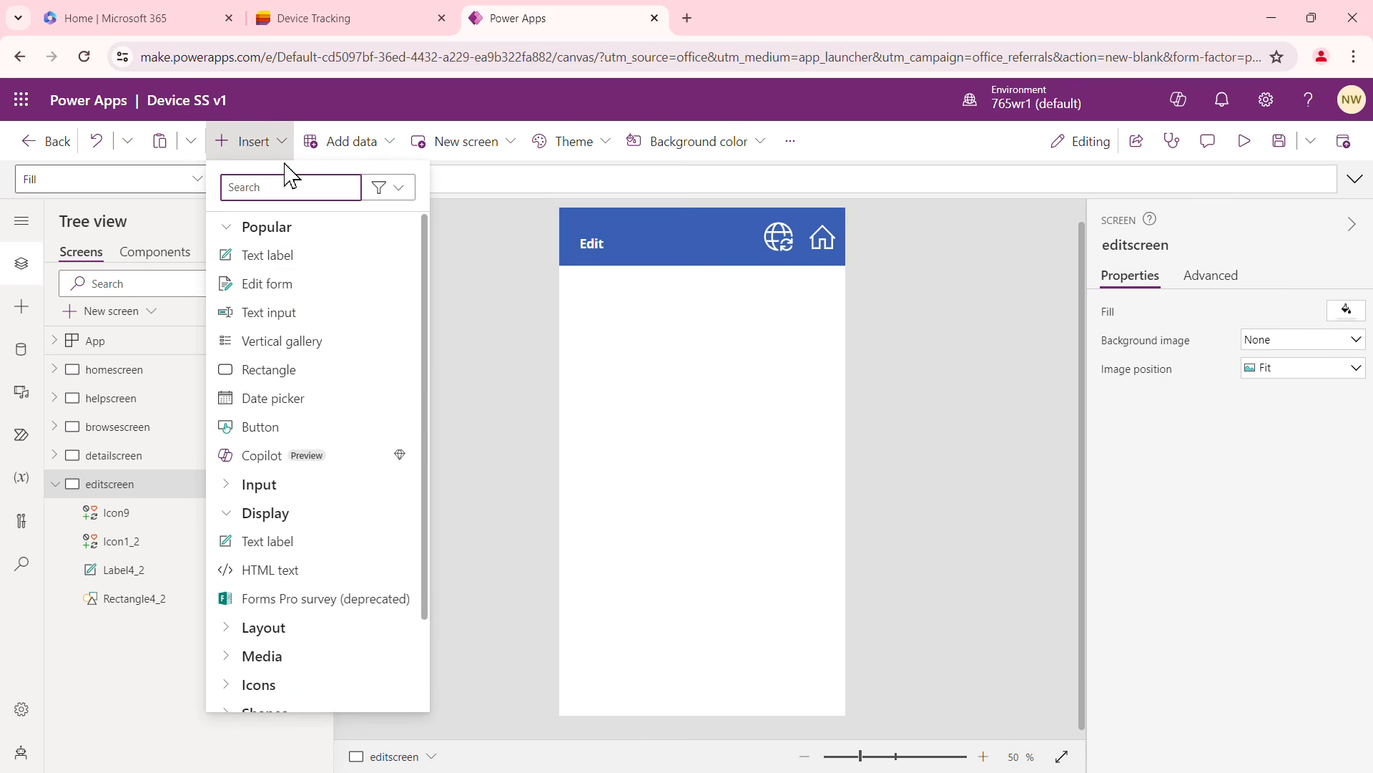
left_click(279, 286)
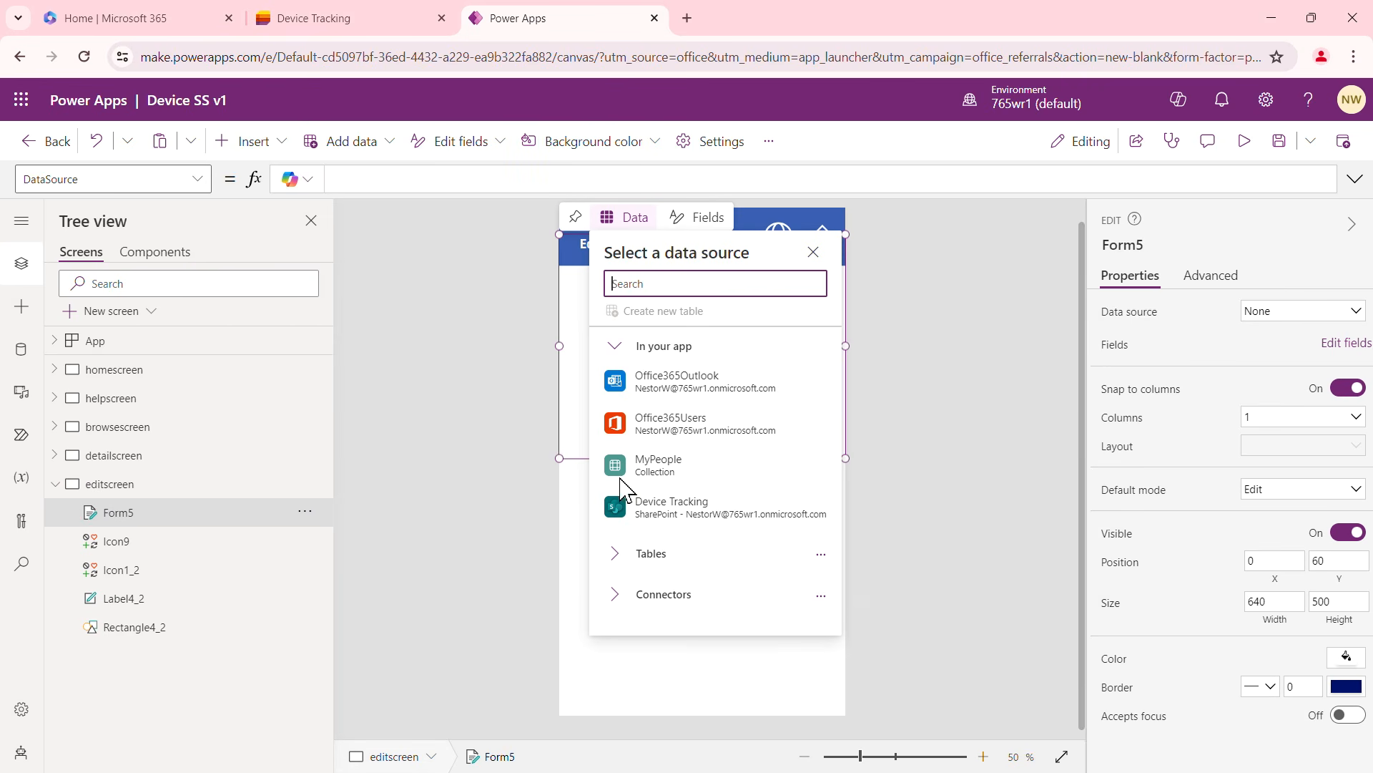
mouse_move(708, 521)
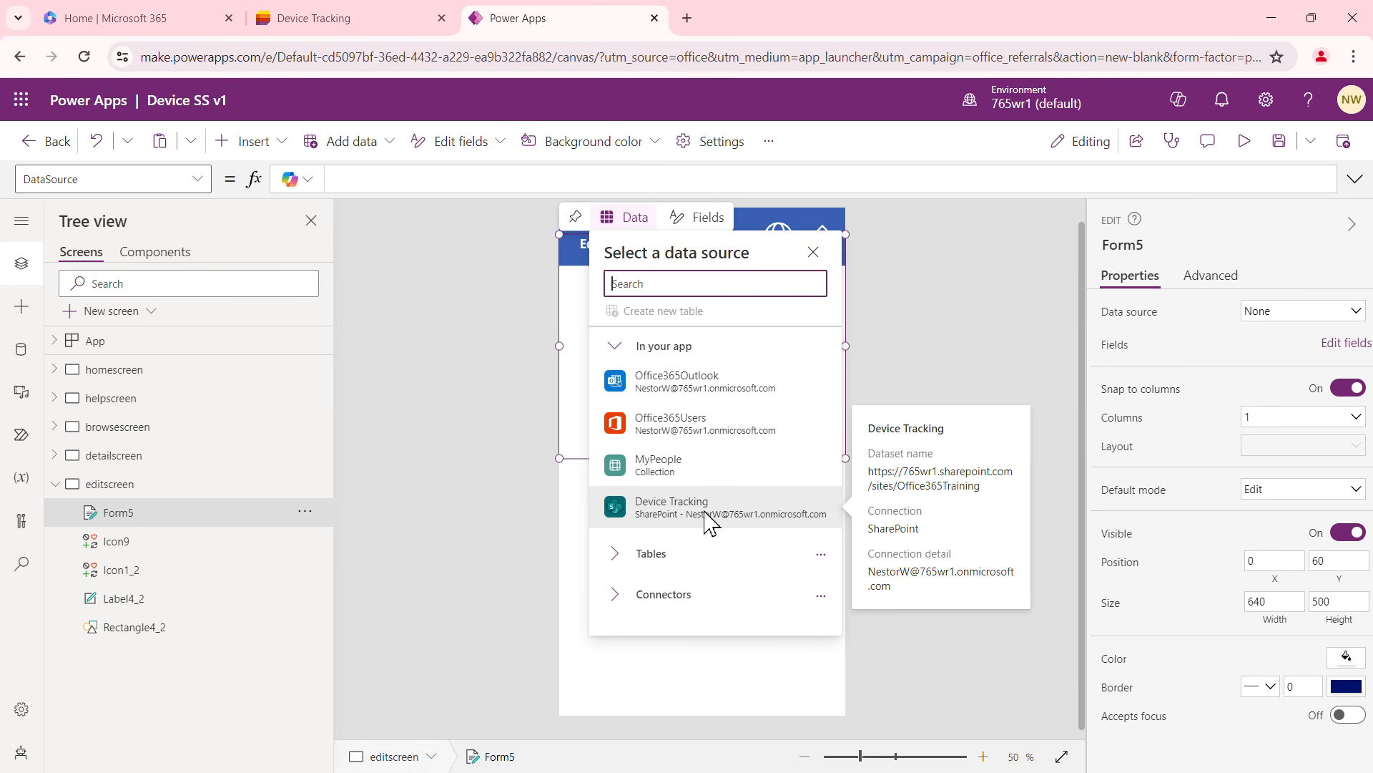
left_click(710, 513)
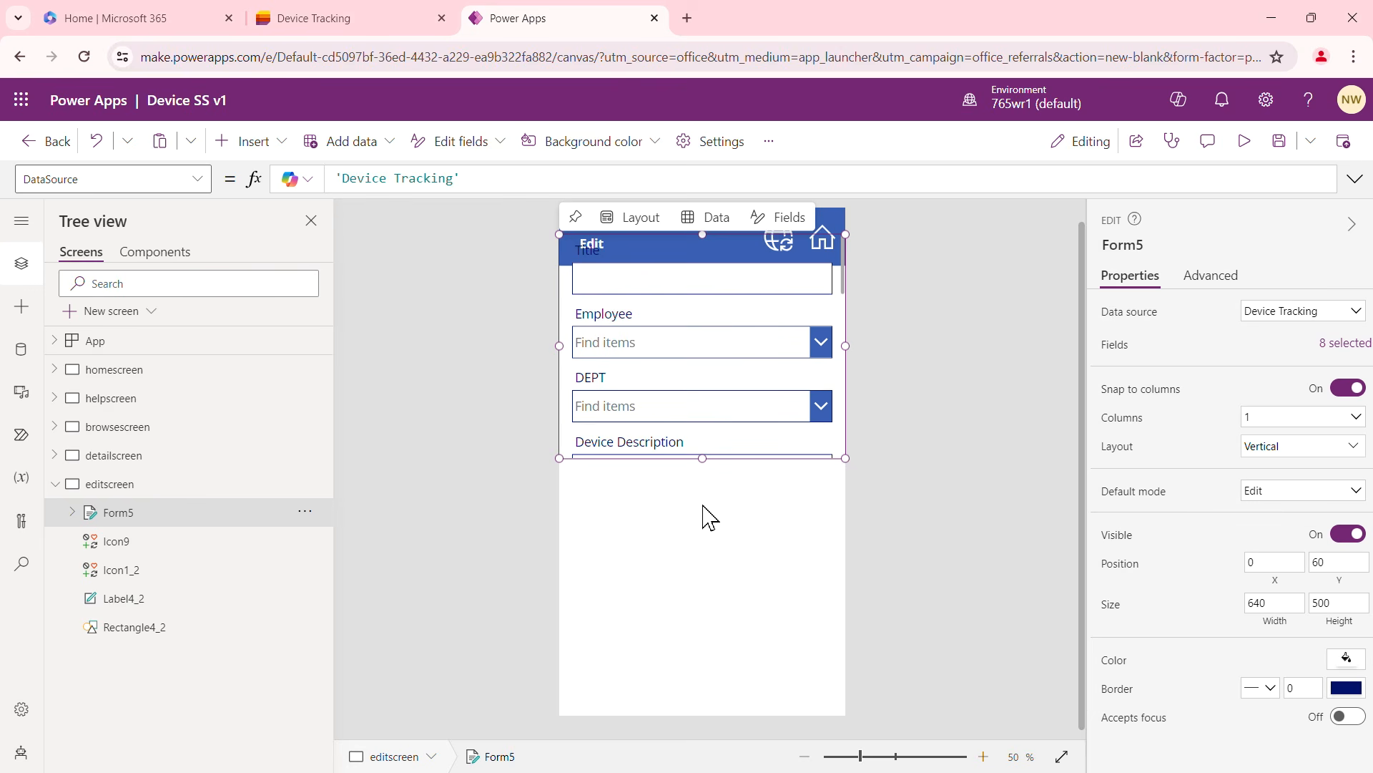
left_click_drag(729, 460, 704, 720)
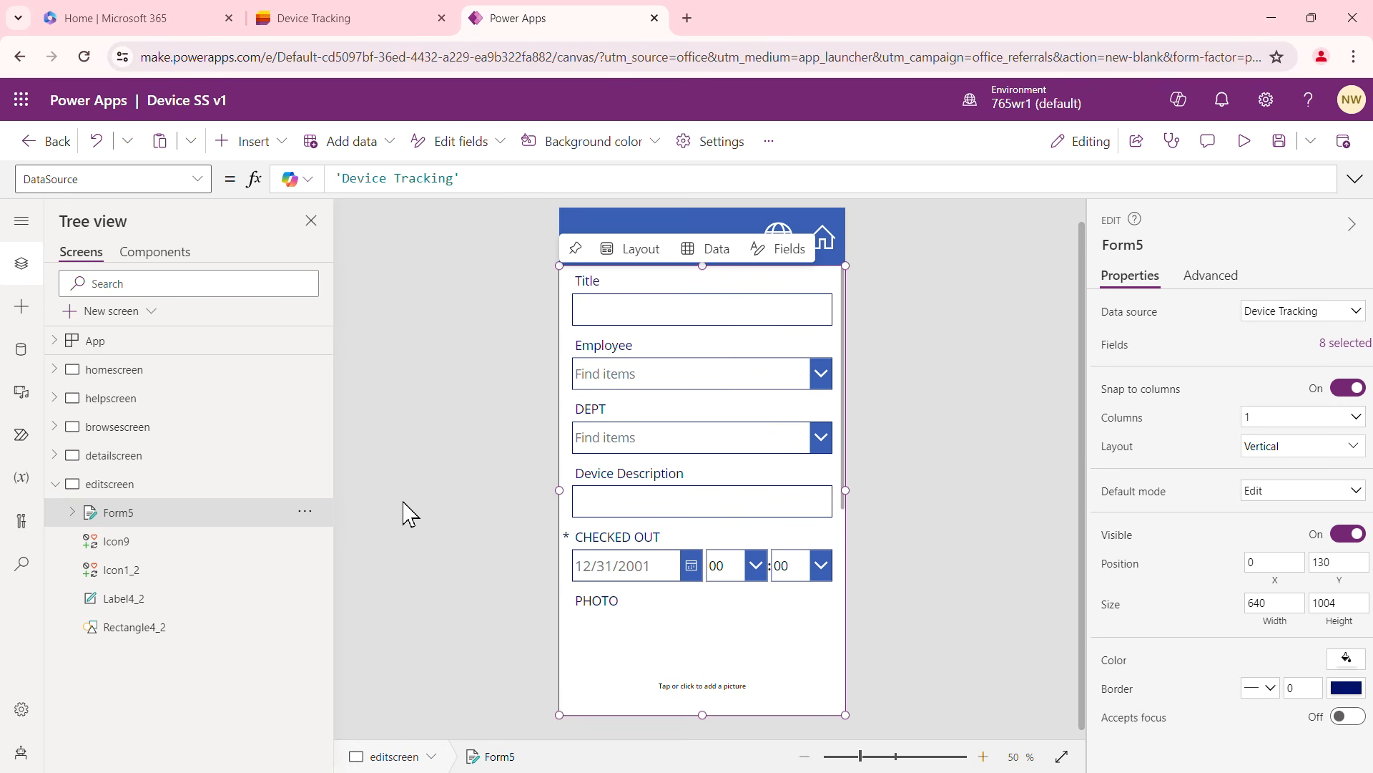
Rename the new edit form on editscreen as editform1
left_click(305, 512)
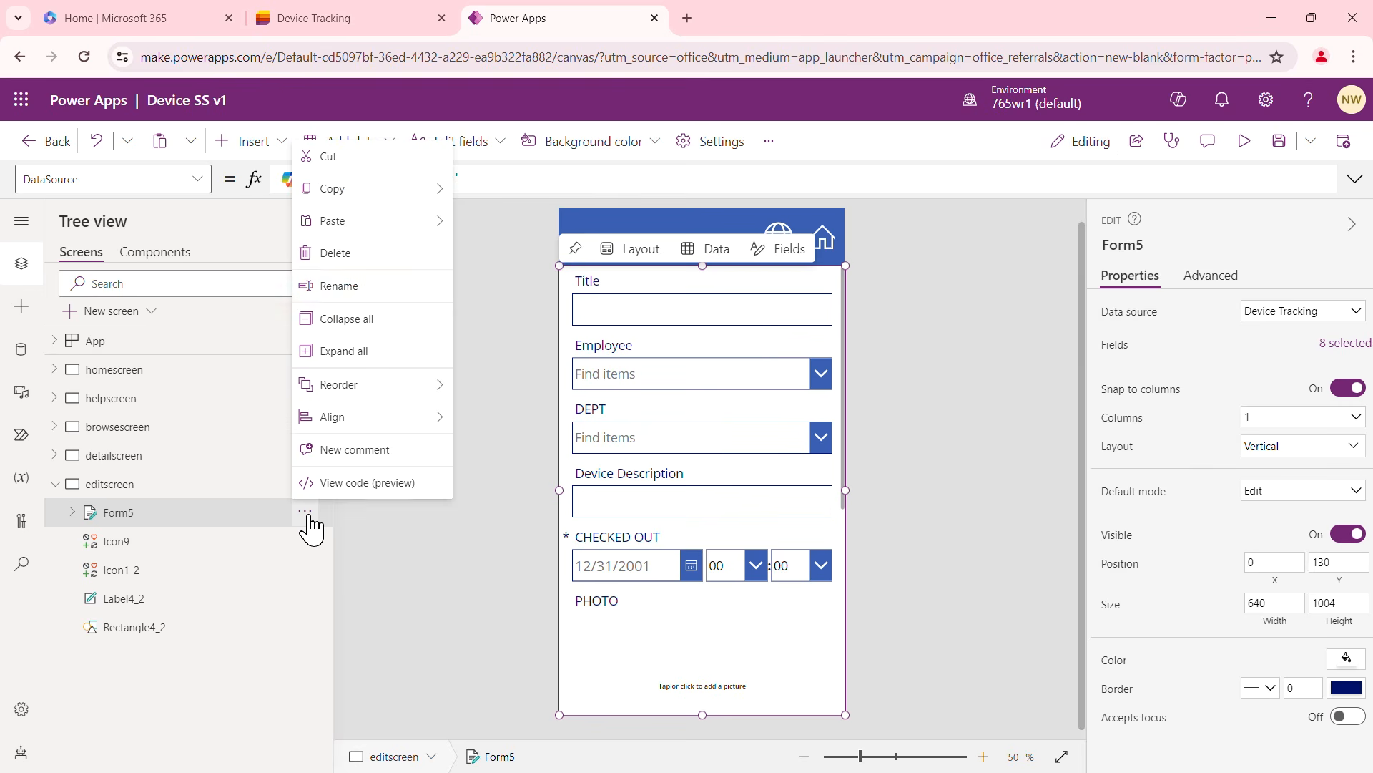
left_click(341, 282)
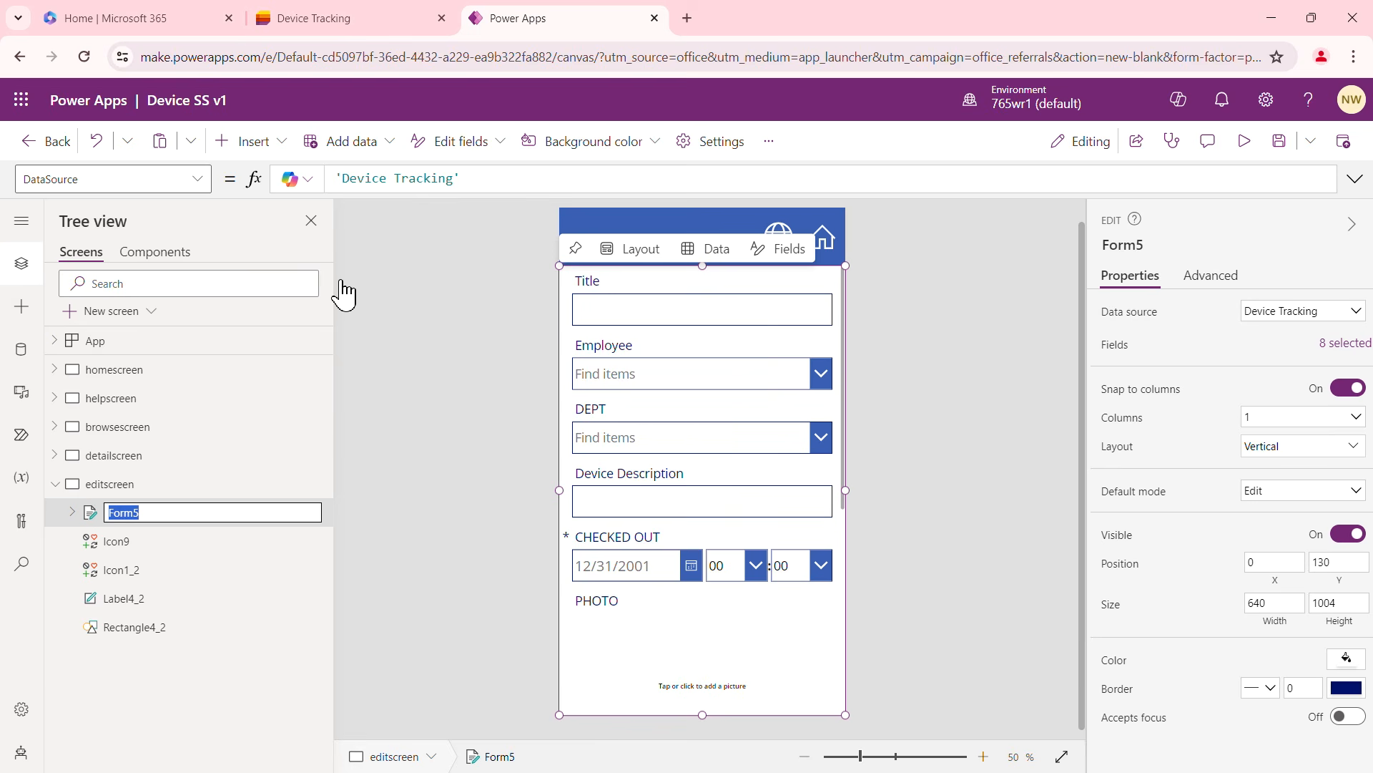
type("editform")
left_click(469, 497)
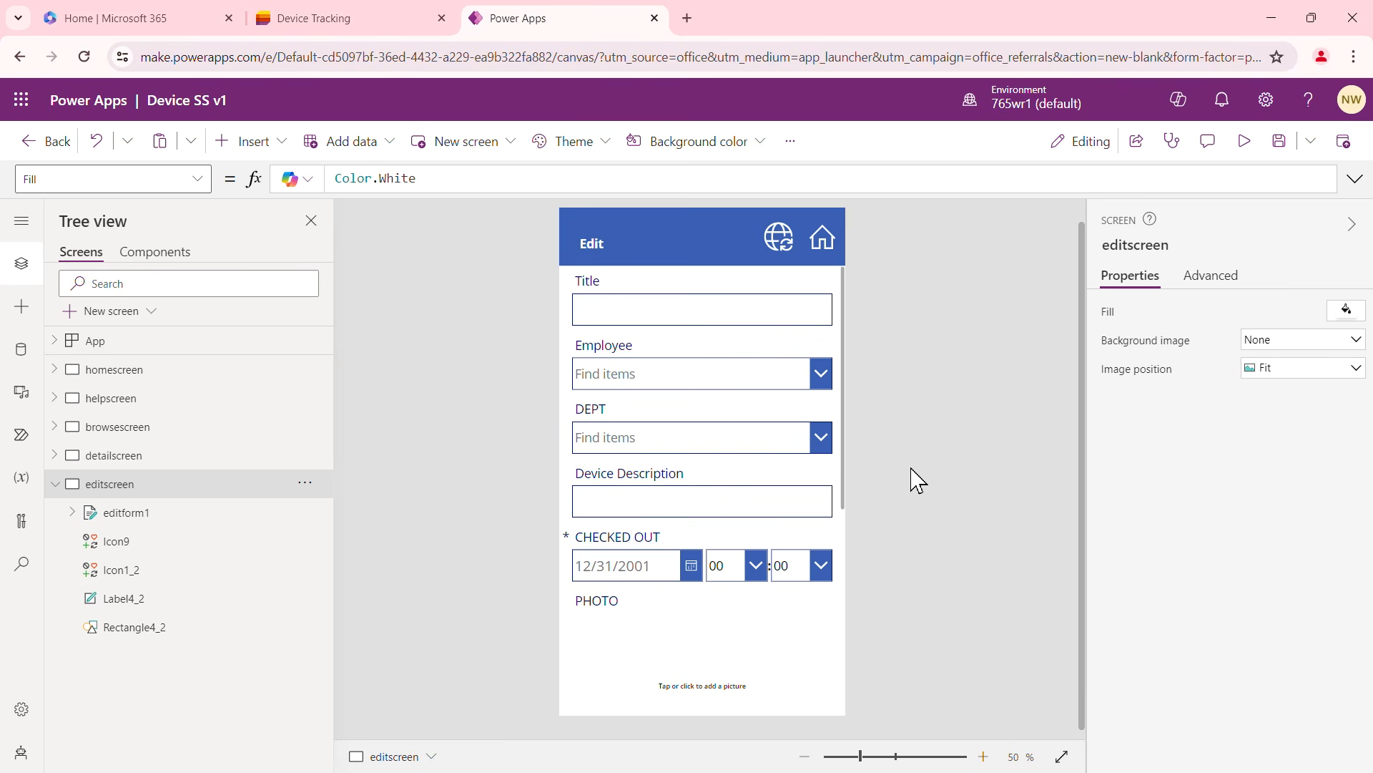
Delete the globe refresh icon from the Edit header and insert a Save icon
left_click(781, 243)
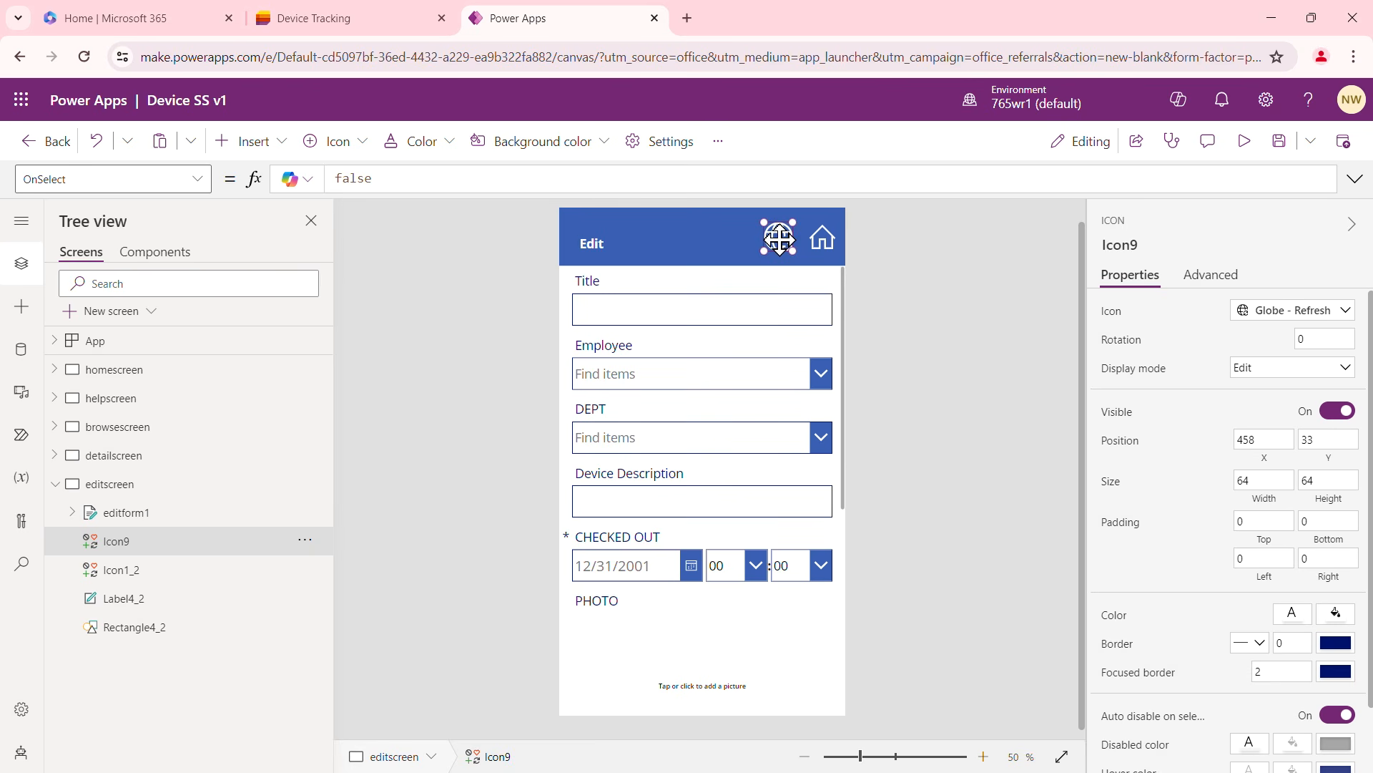
key("Delete")
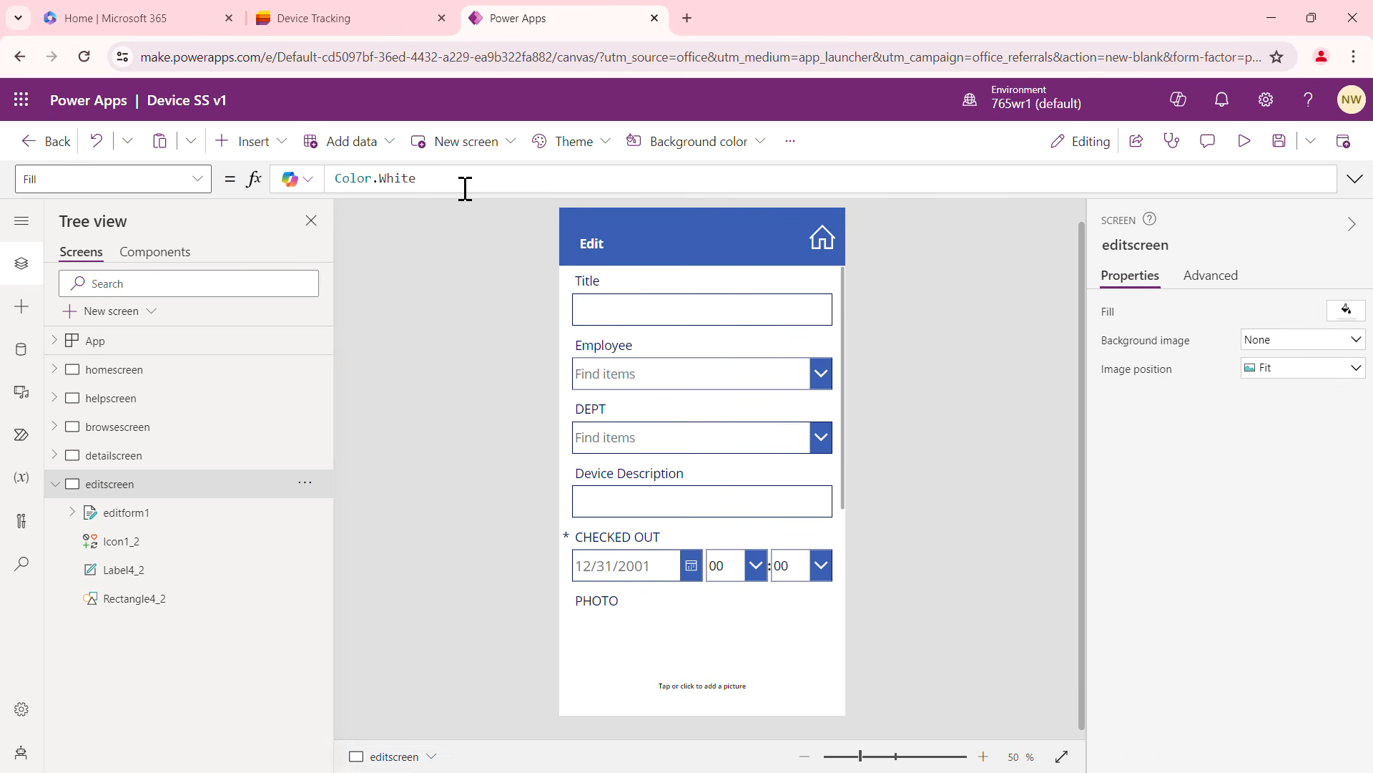
left_click(283, 154)
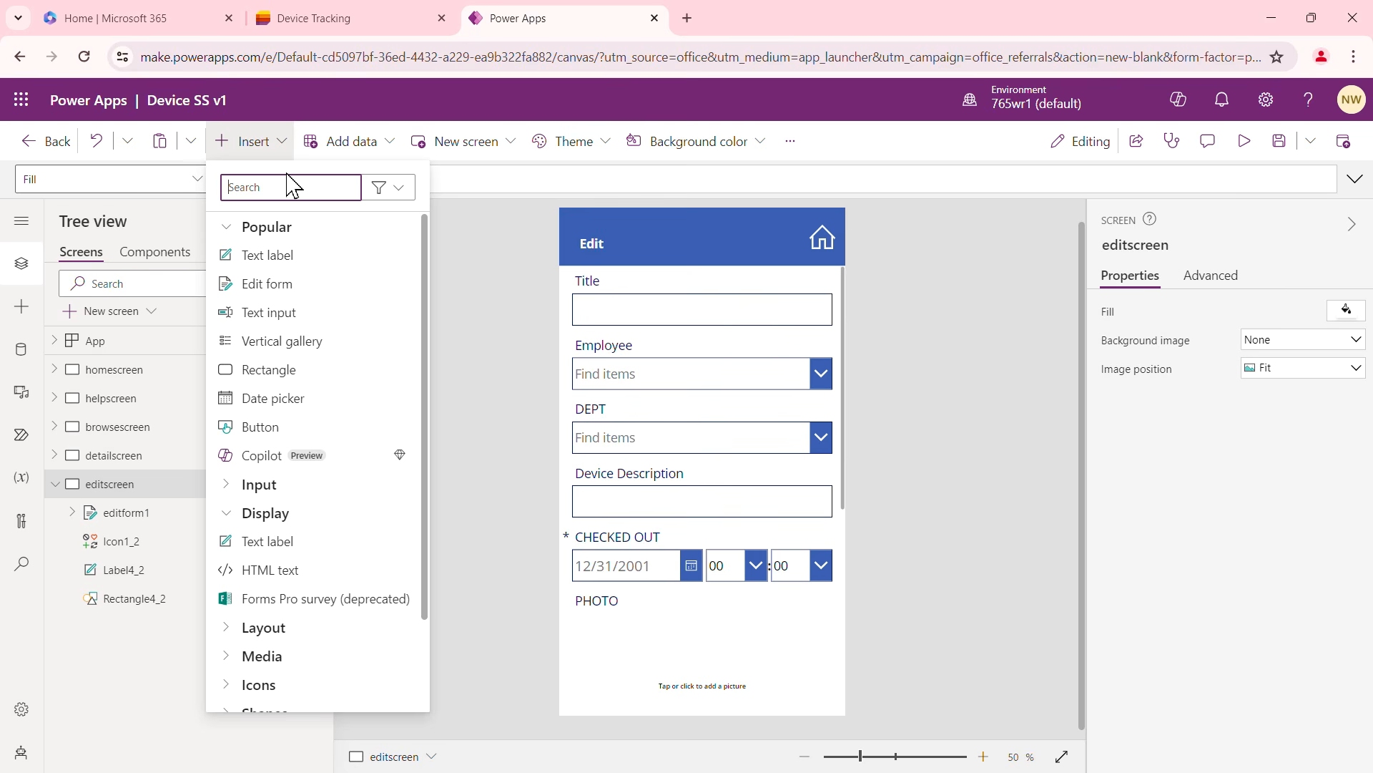
type("save")
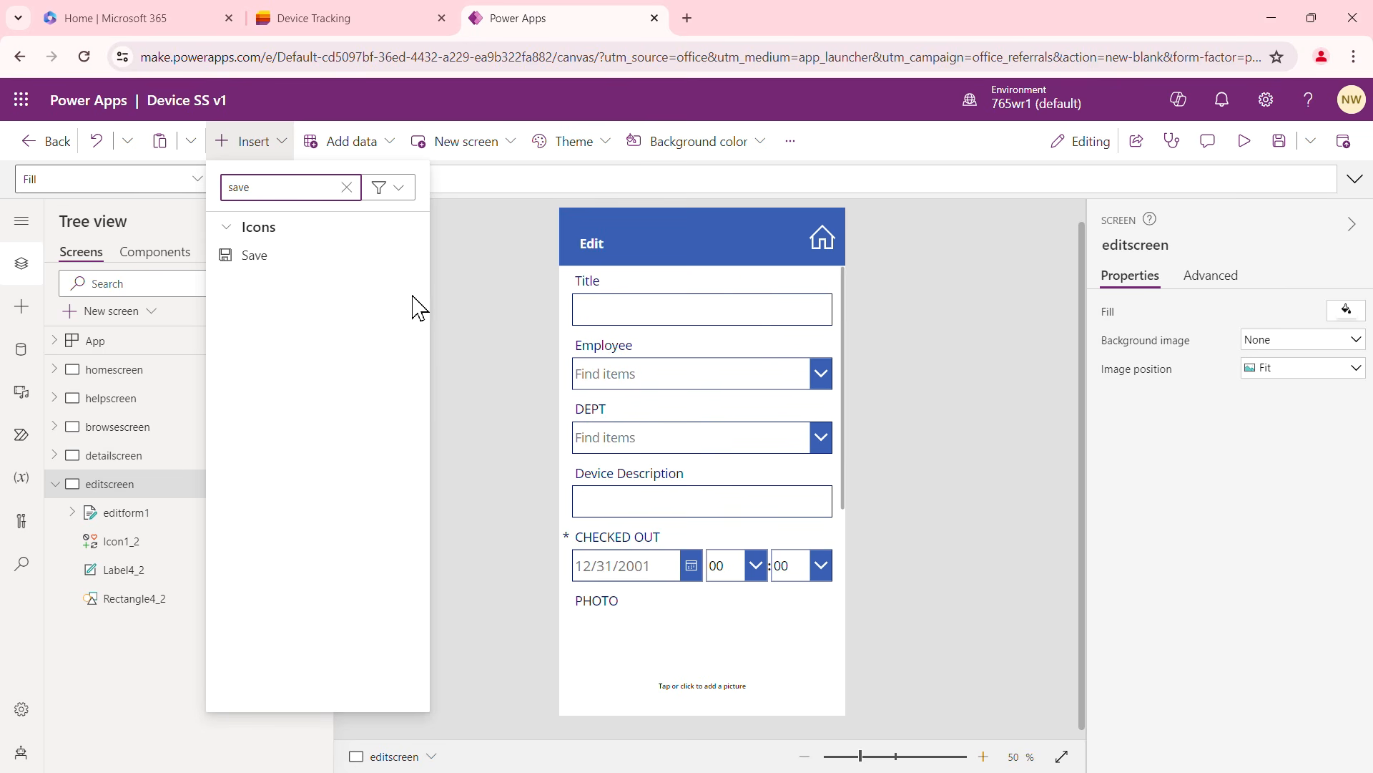
left_click(269, 271)
Insert a Cancel (badge) icon beside the home icon in the Edit header and place the Save icon next to it, at about X 368, Y 33
left_click(291, 148)
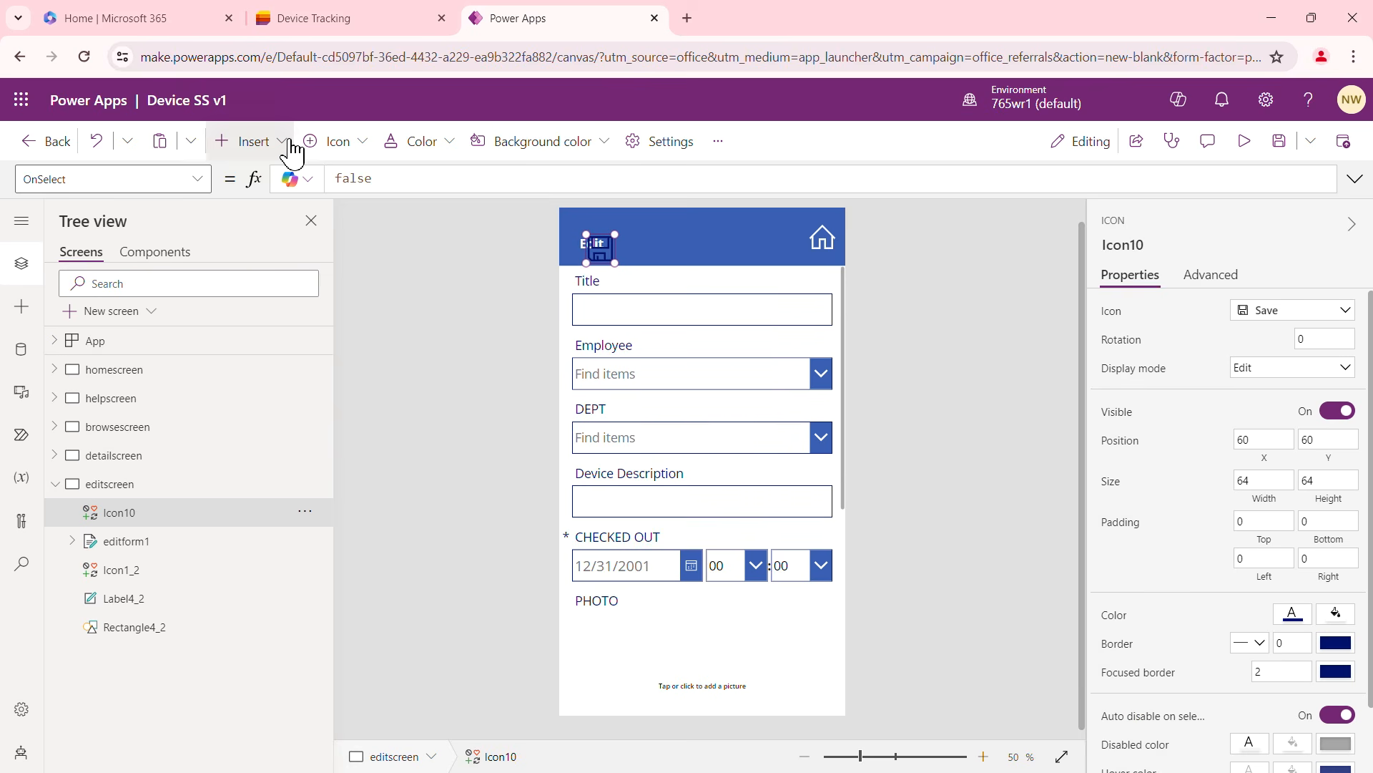
type("c")
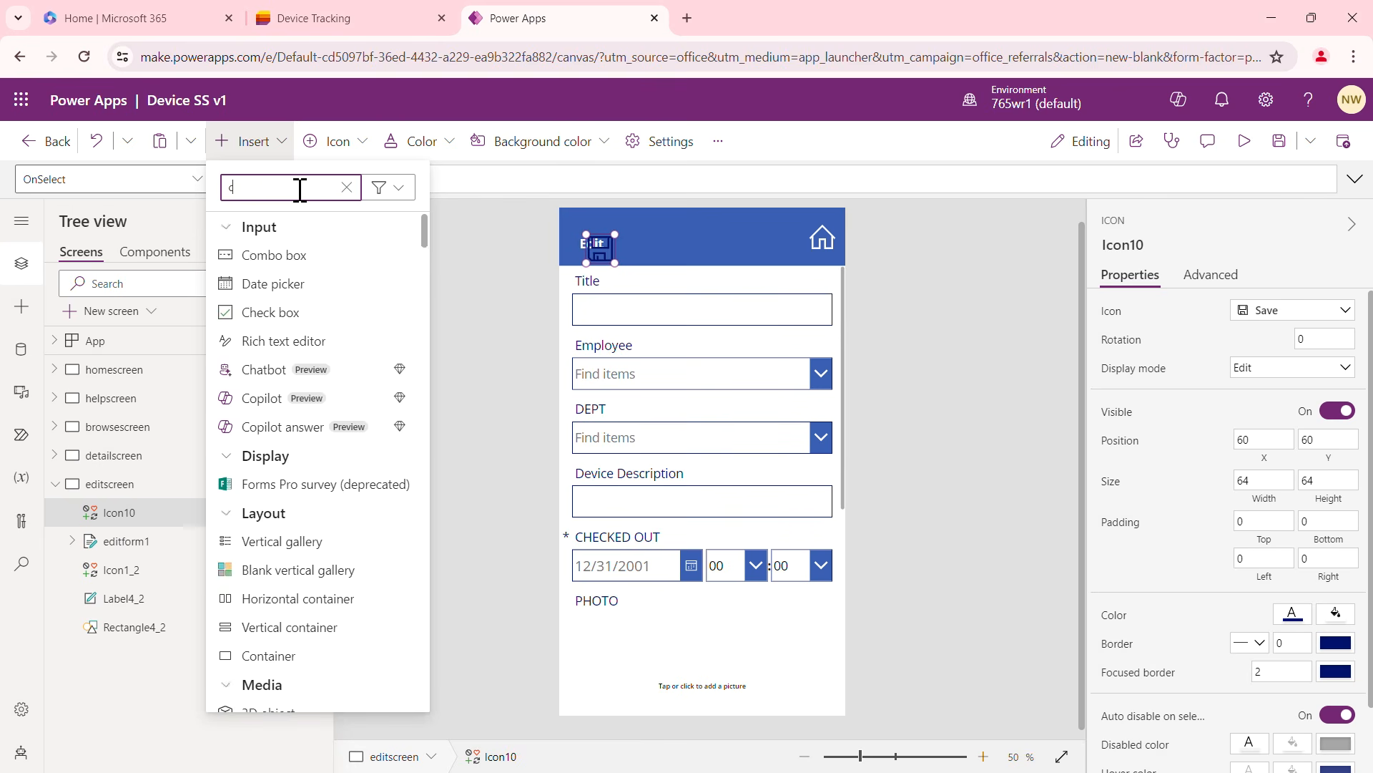
type("ancel")
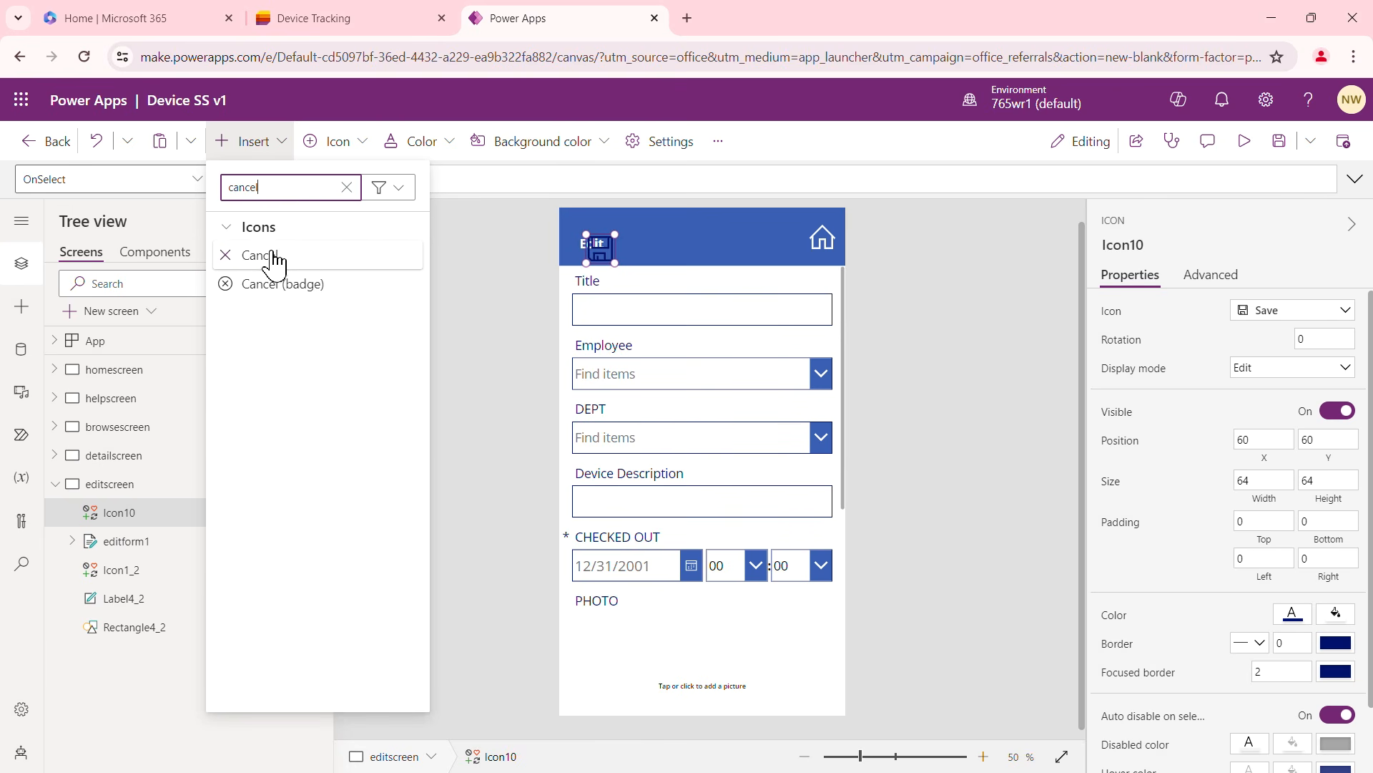
left_click(261, 285)
left_click_drag(612, 258, 779, 237)
left_click(599, 247)
left_click_drag(599, 247, 737, 238)
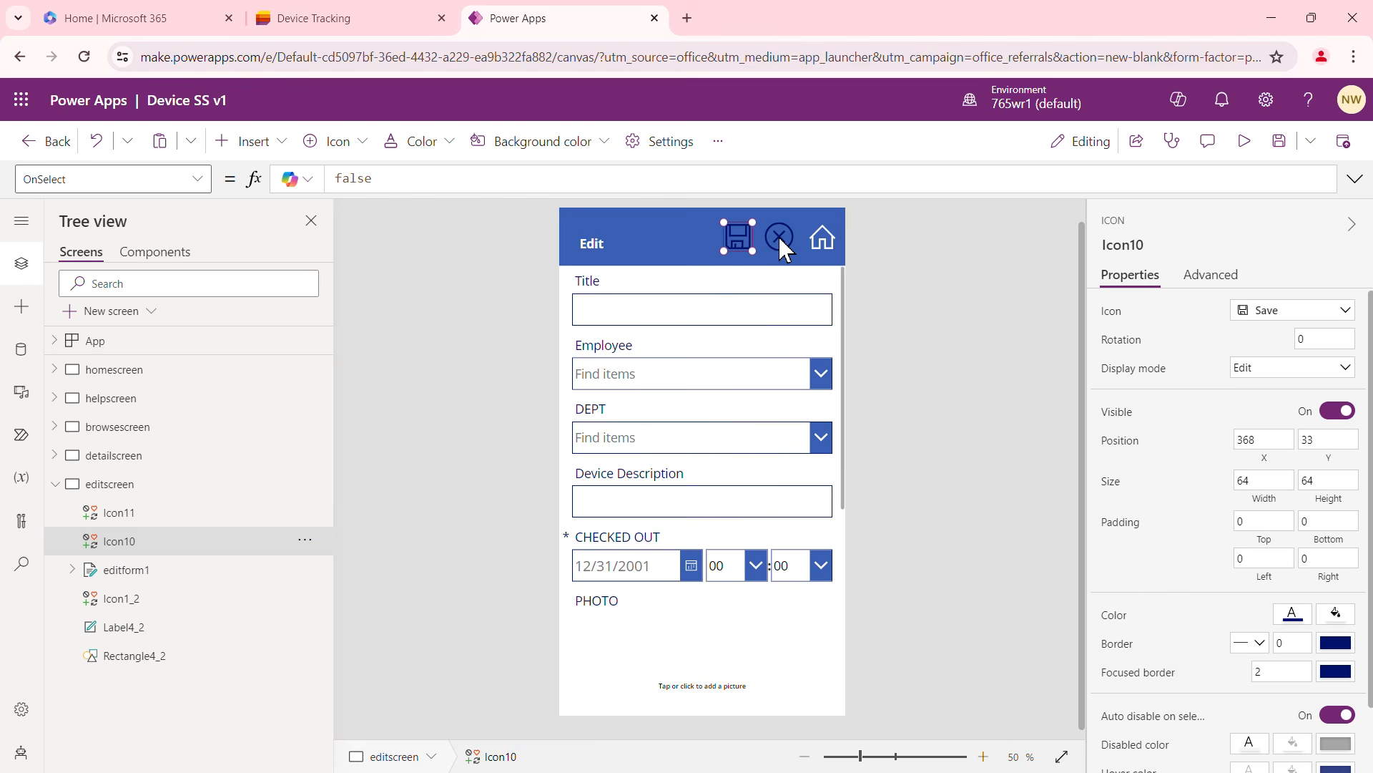
Color the Save and Cancel icons in the Edit header white
left_click(780, 236, "shift")
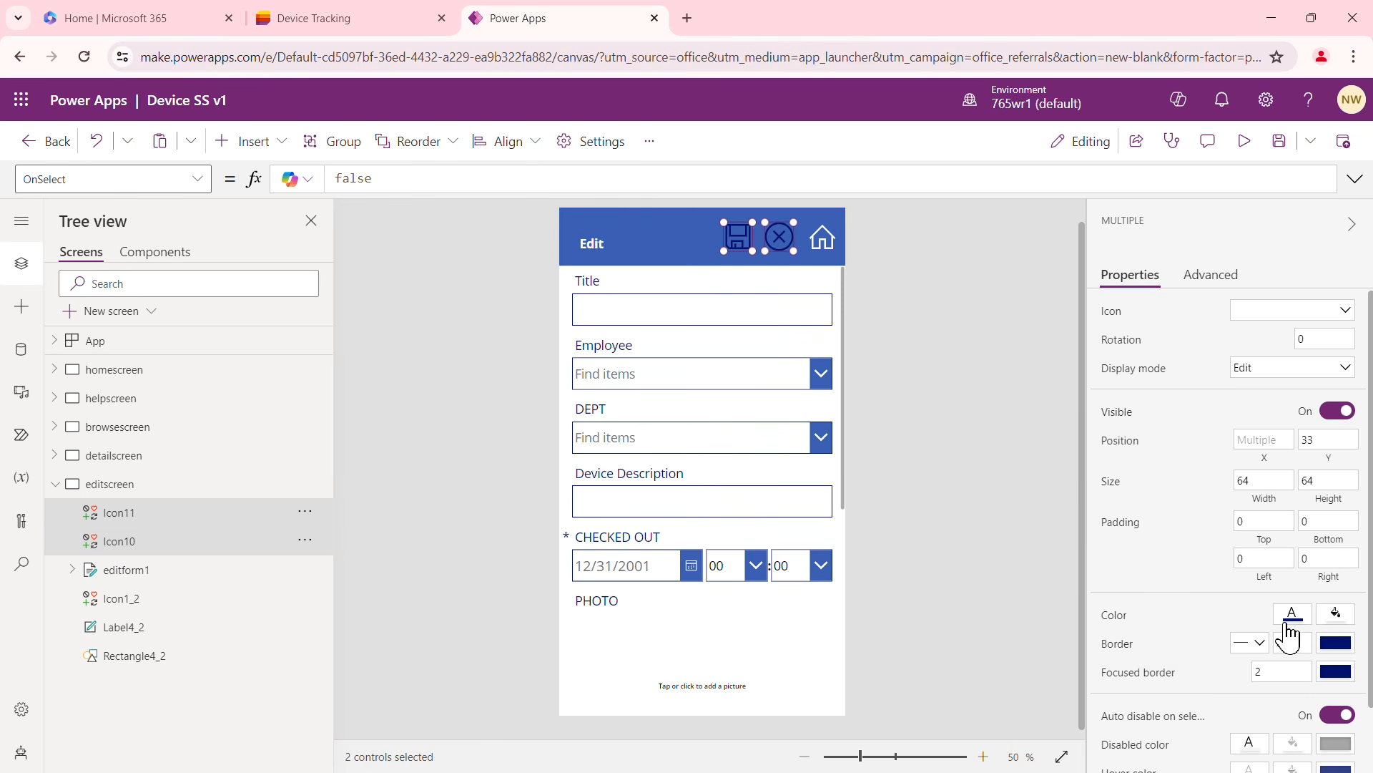
left_click(1299, 623)
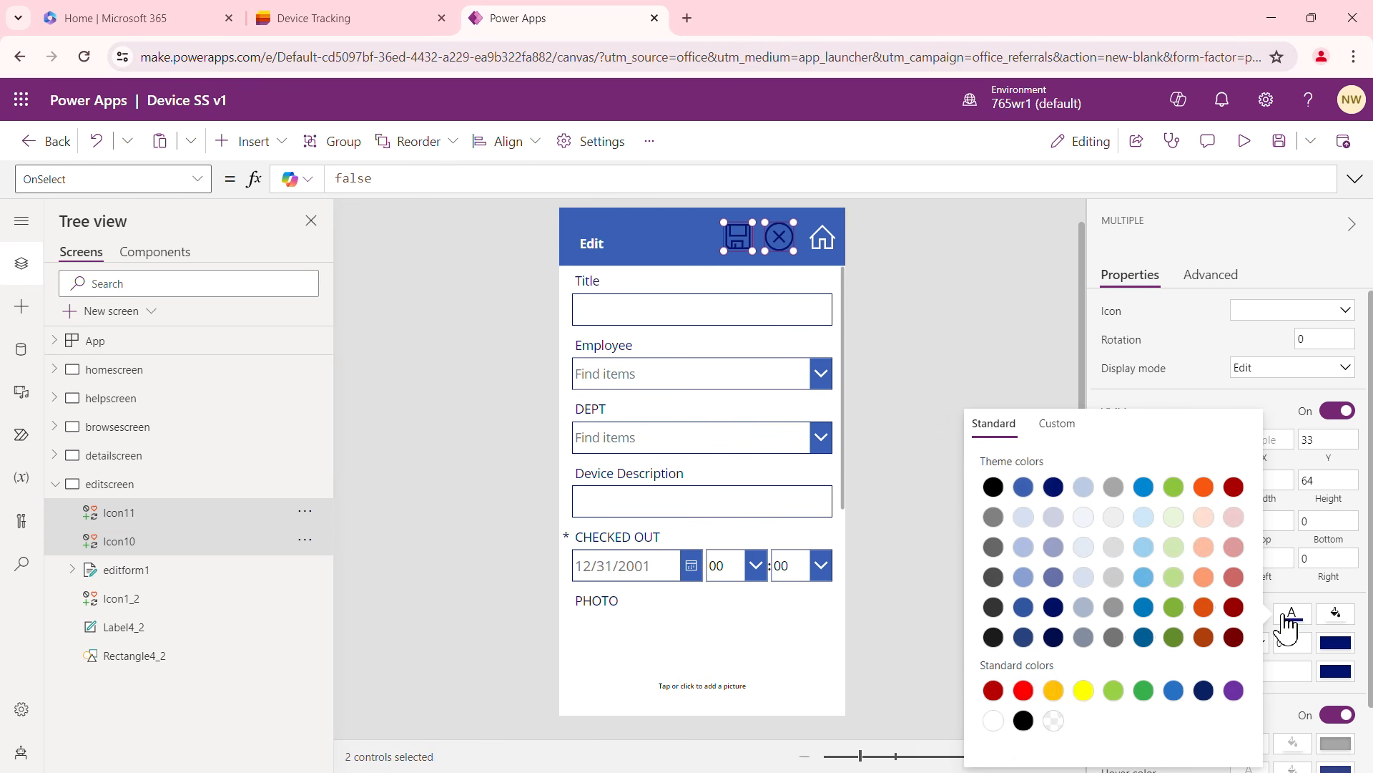
left_click(994, 719)
left_click(923, 355)
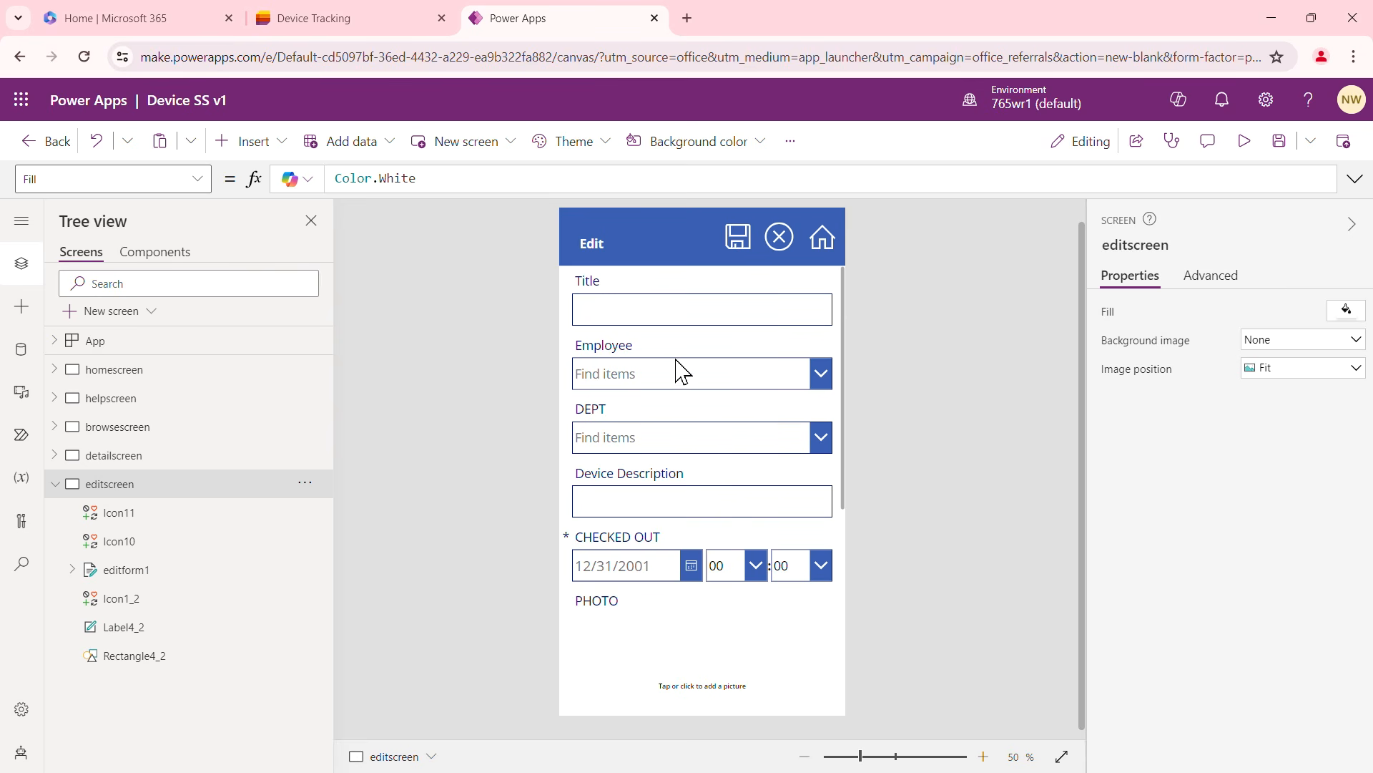
Set editform1's Item property to Gallery1.Selected
left_click(55, 427)
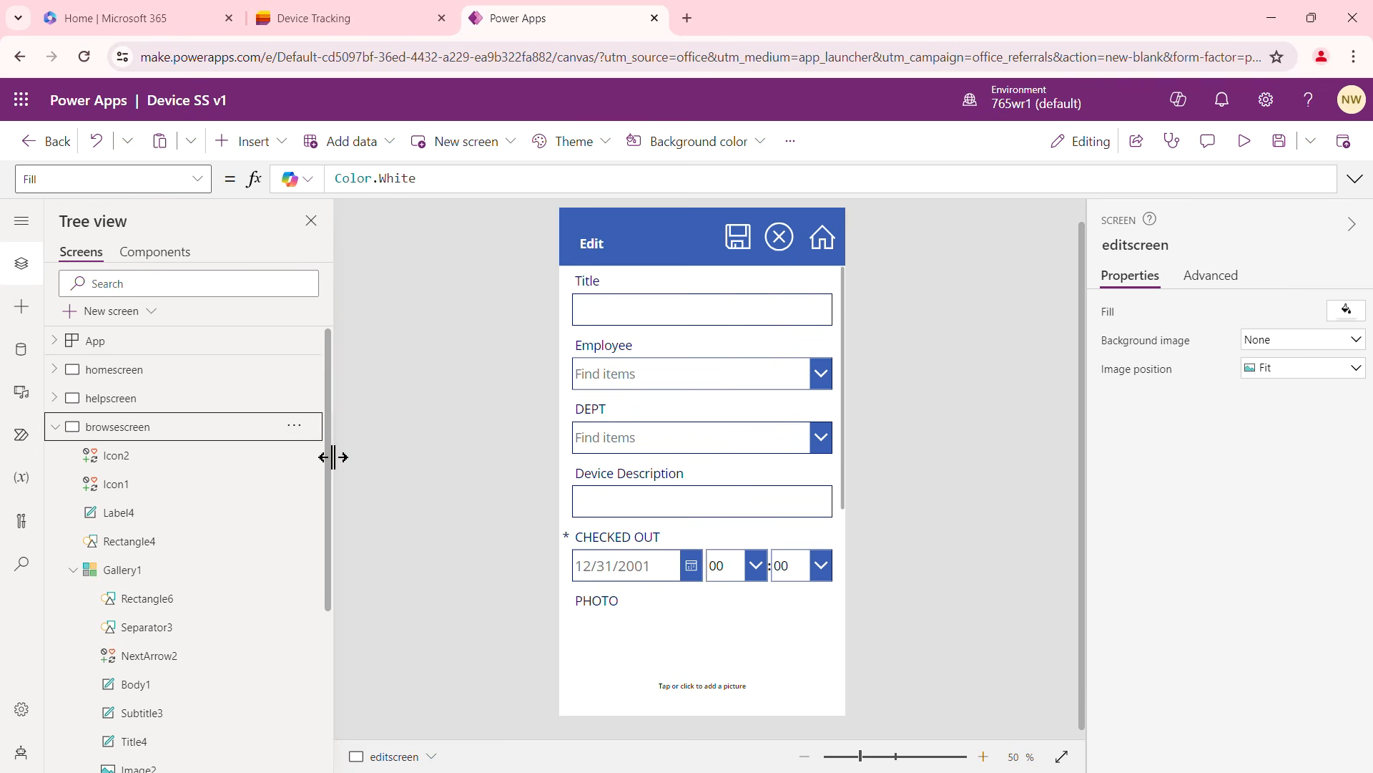
left_click_drag(329, 453, 331, 640)
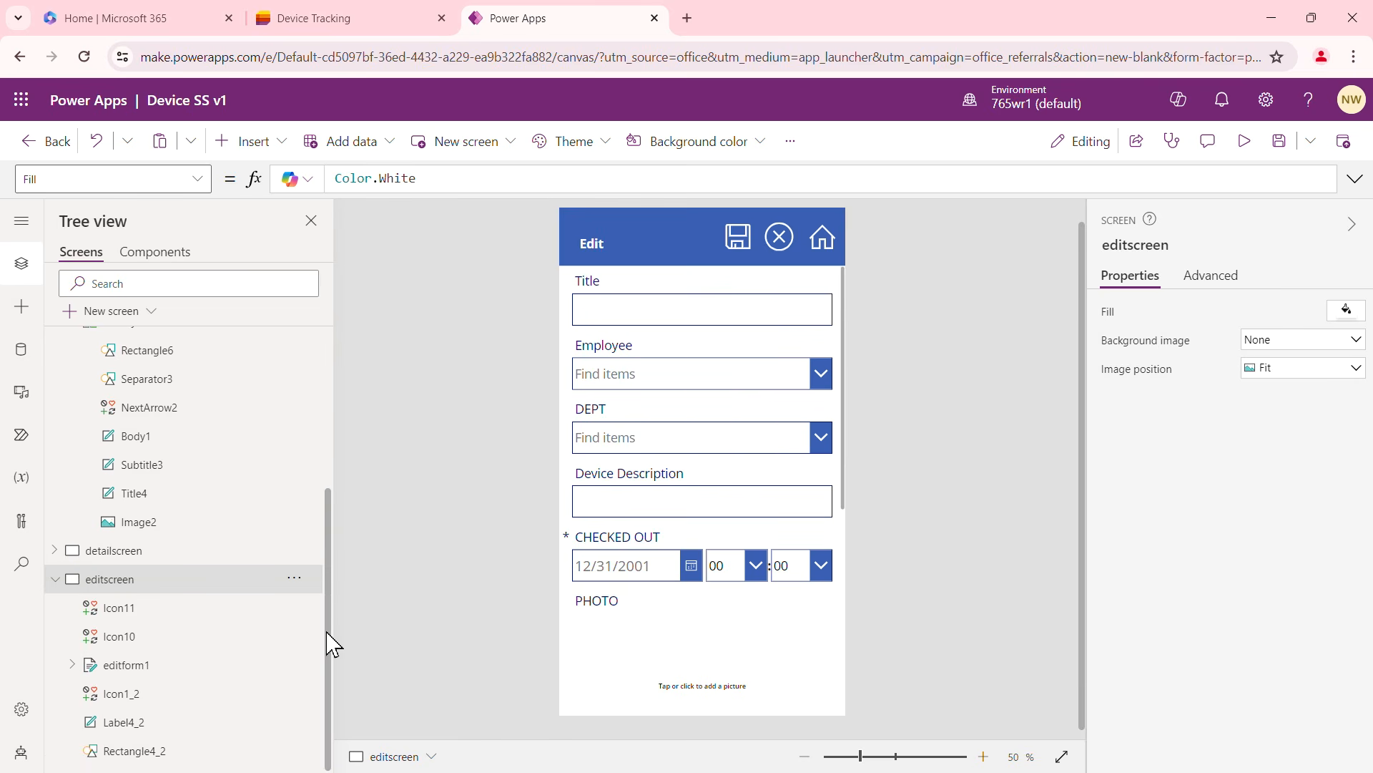
left_click(148, 669)
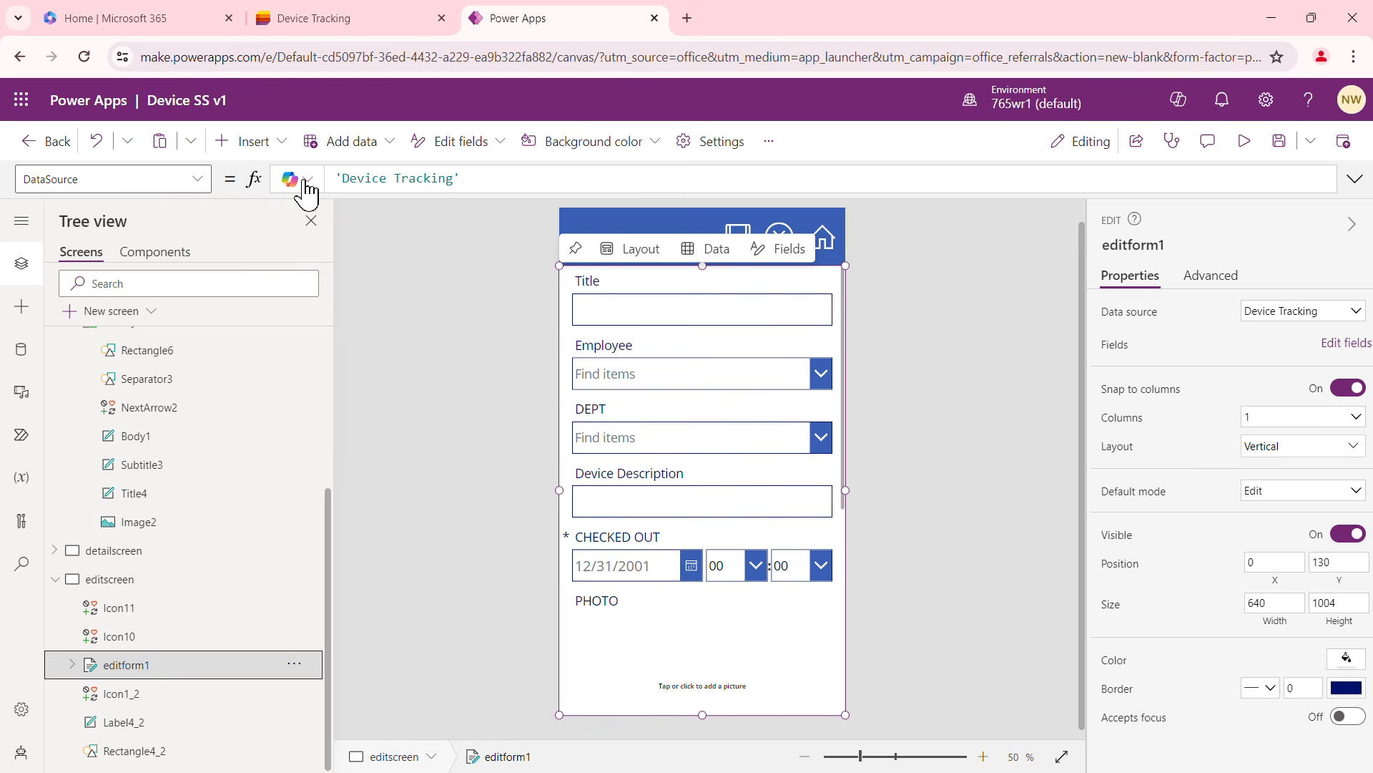
left_click(198, 183)
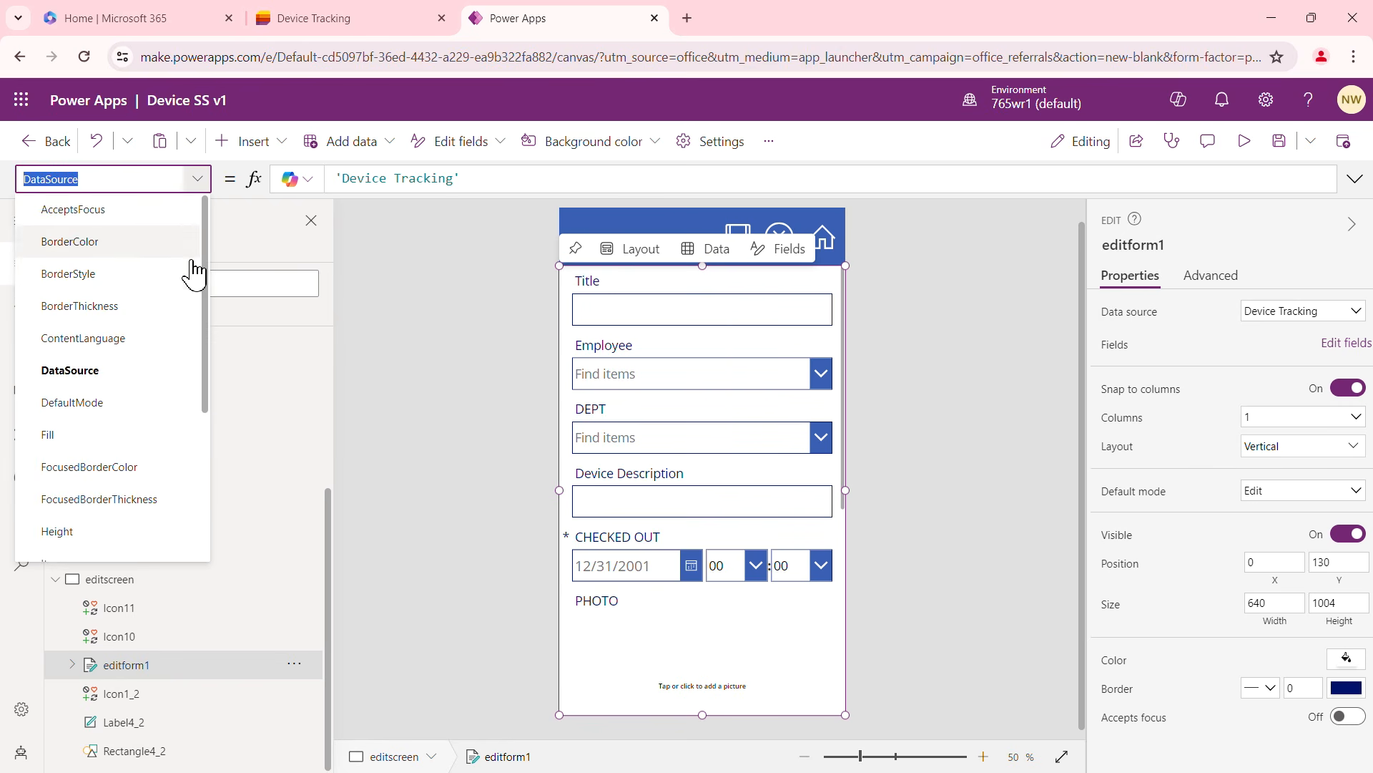
scroll(208, 294, "down", 3)
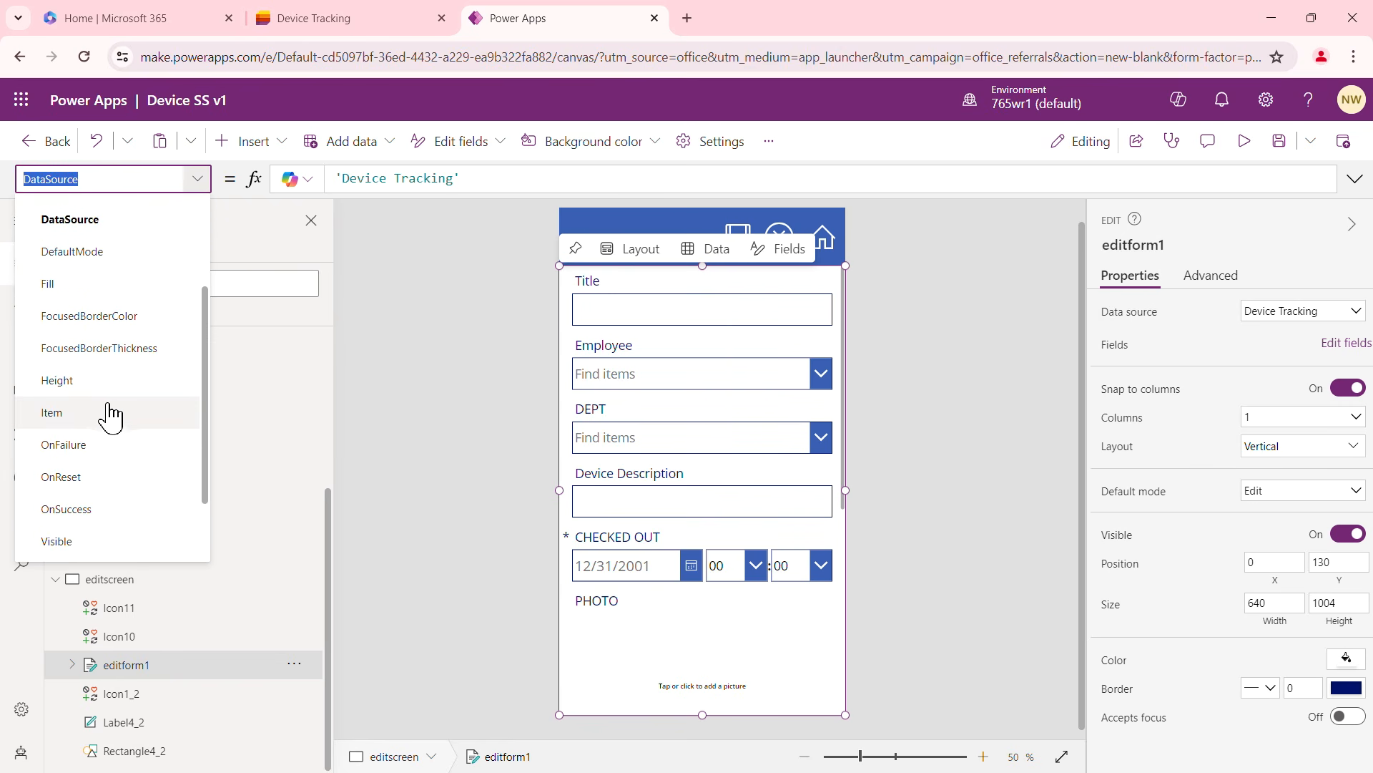
left_click(79, 415)
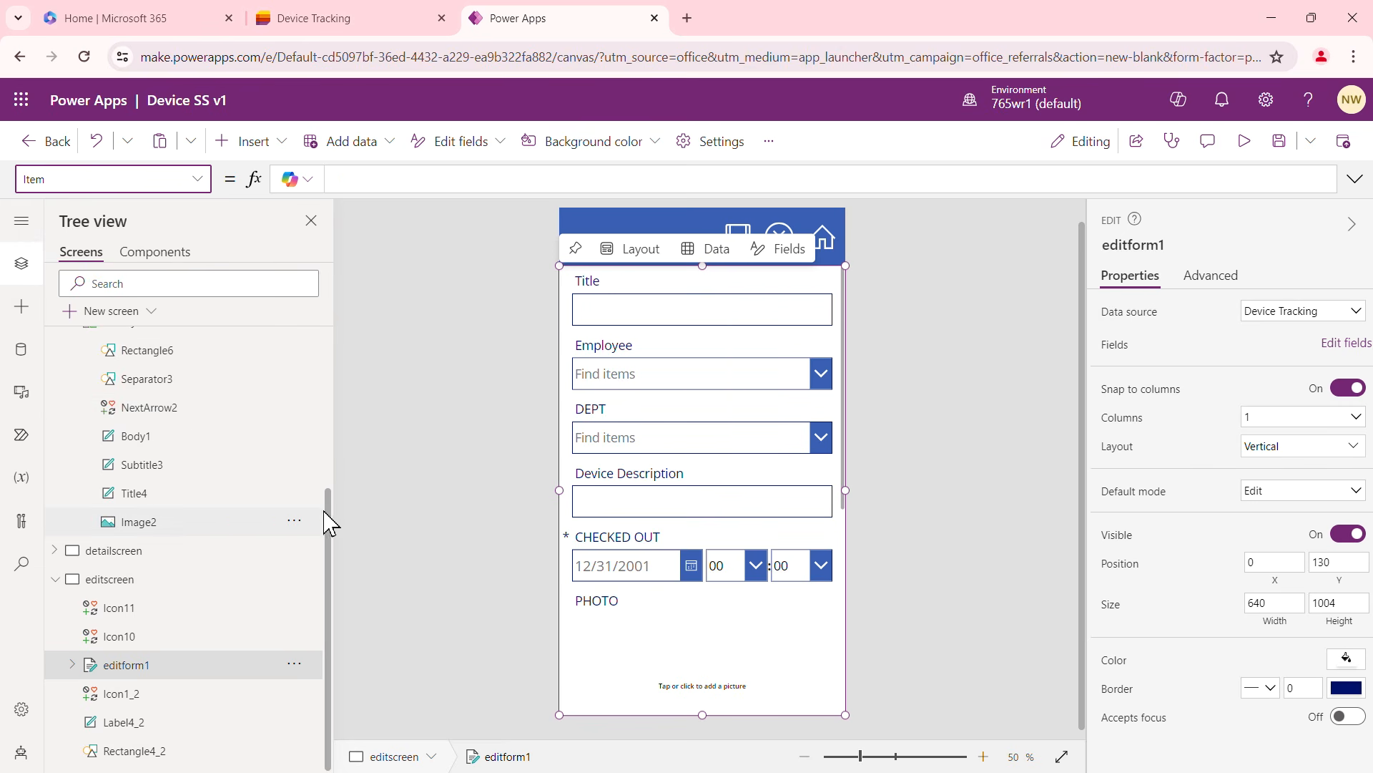
left_click_drag(328, 510, 331, 475)
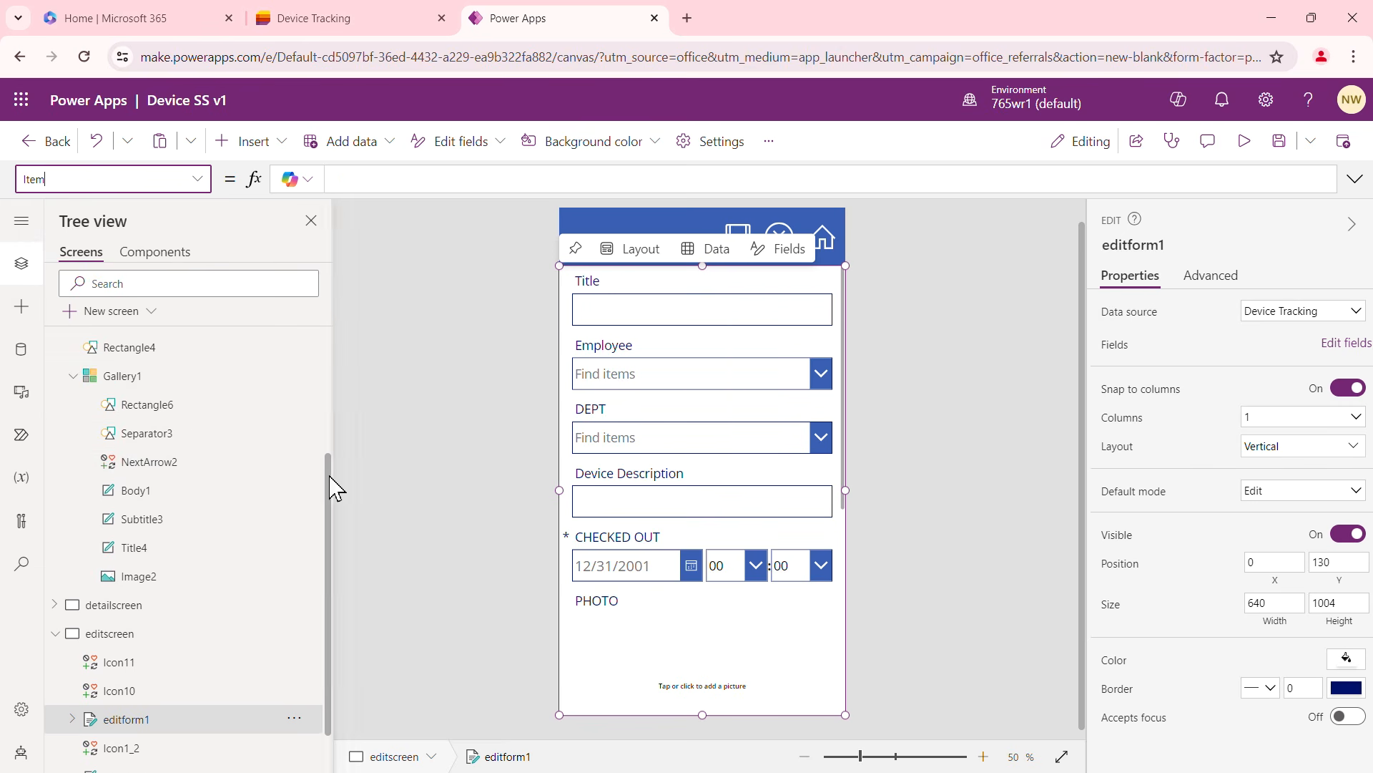
left_click(383, 179)
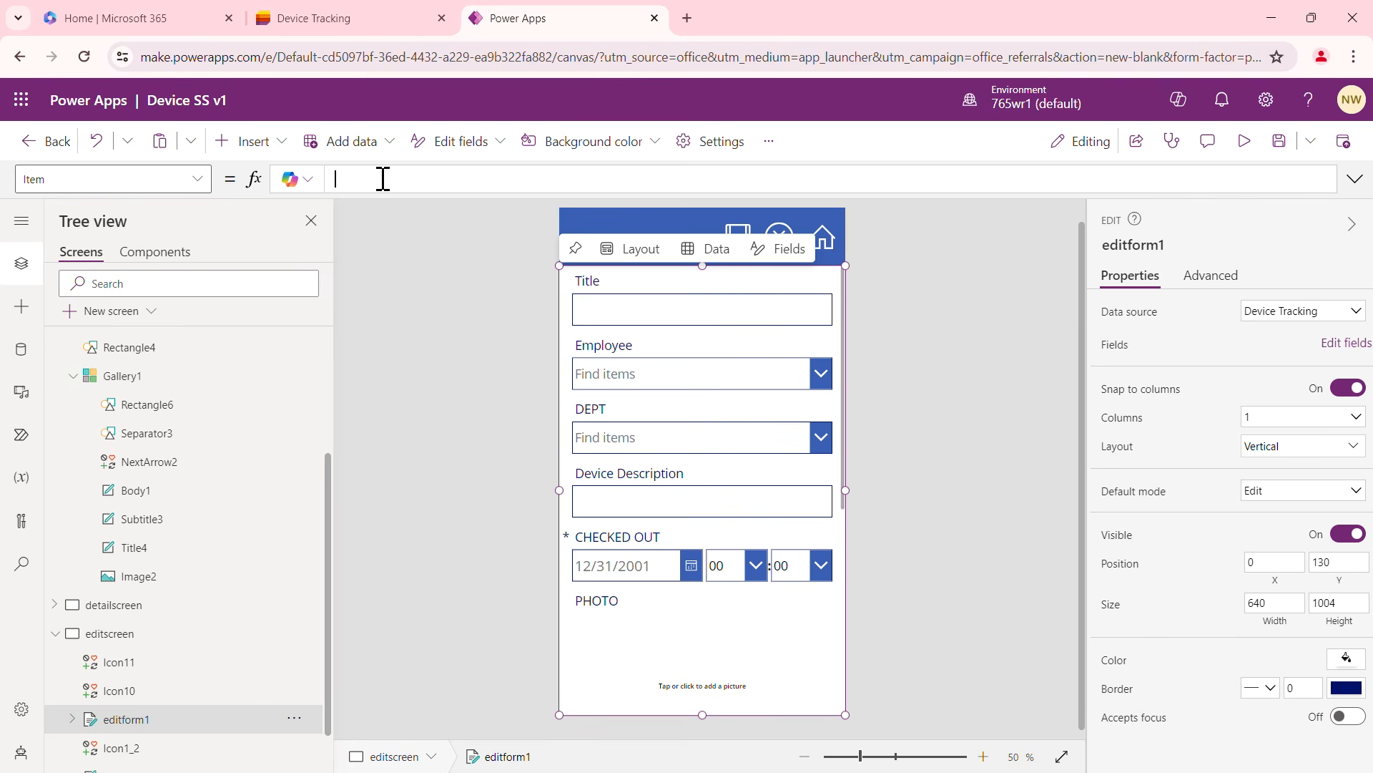
type("Gallery1")
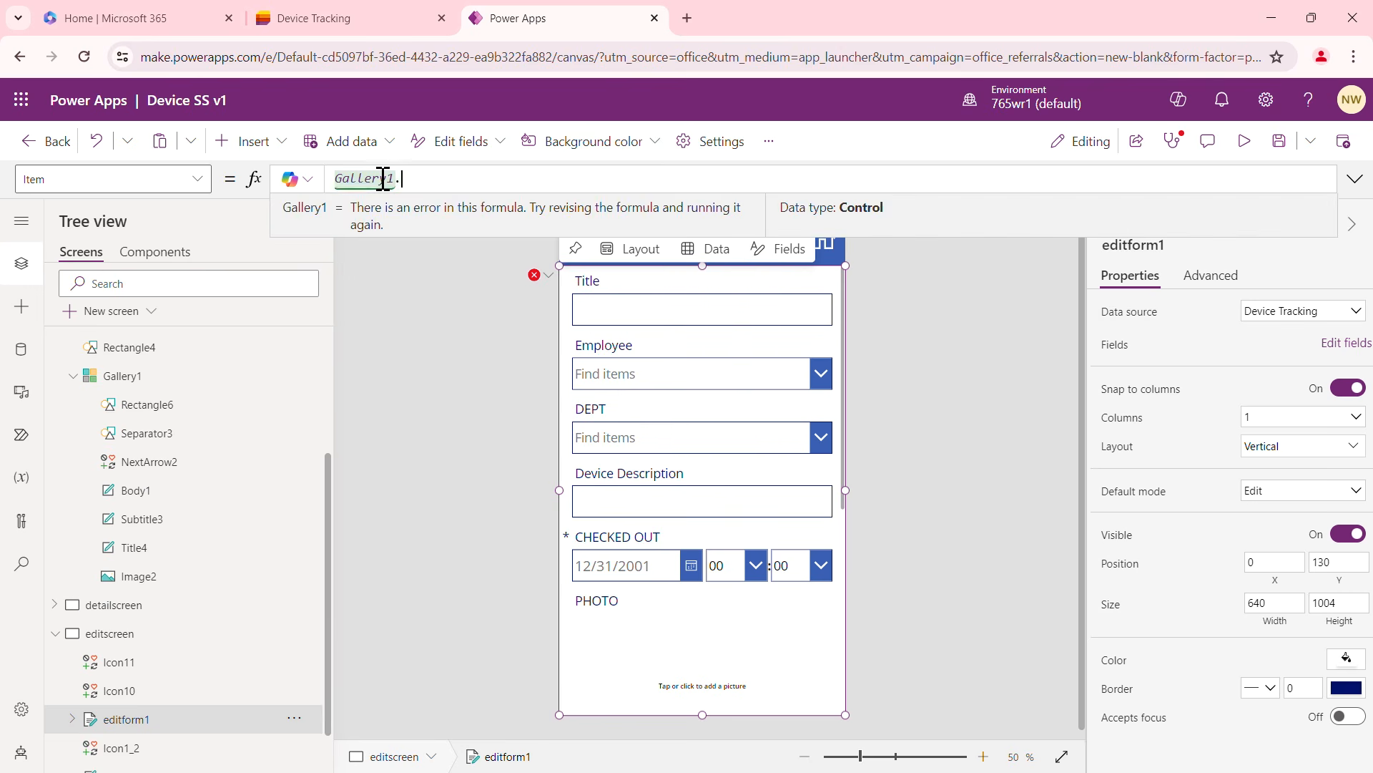
type(".Selected")
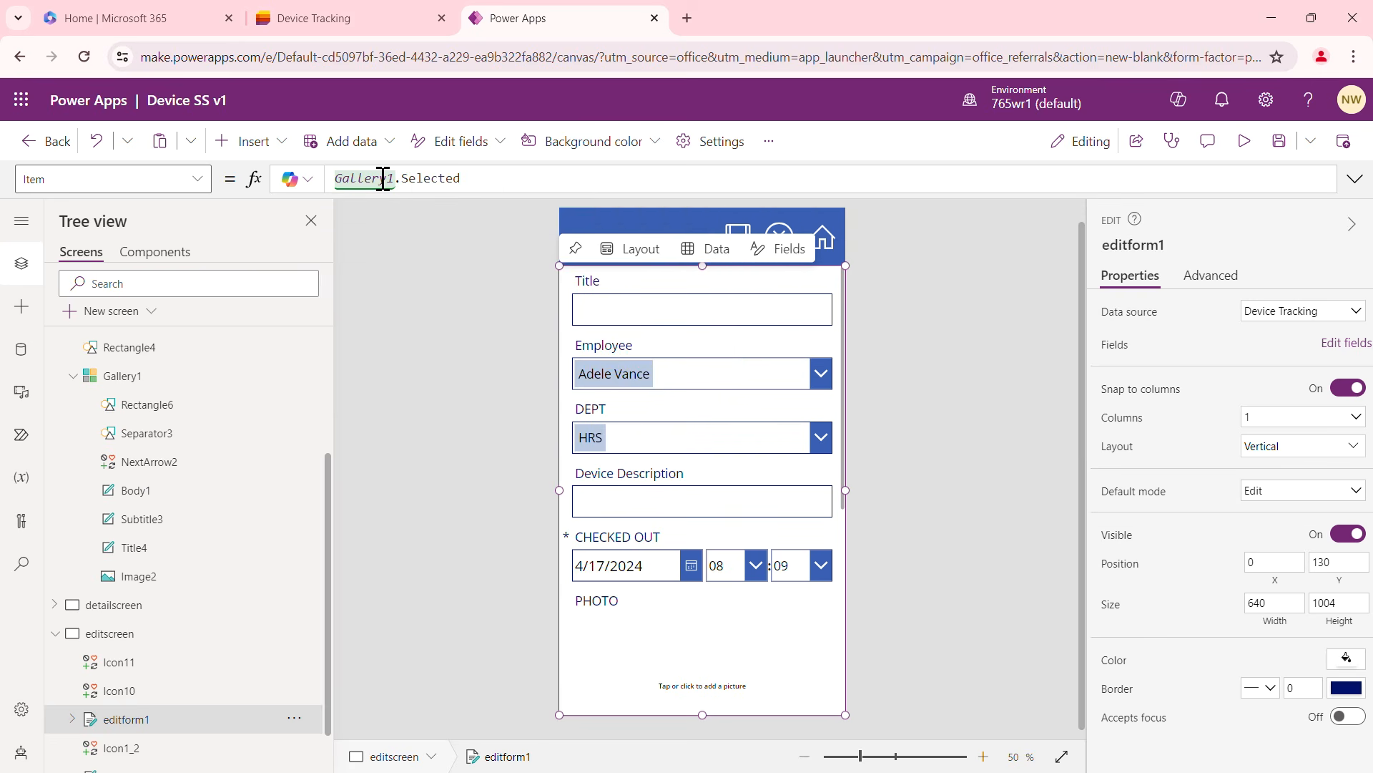
left_click(901, 429)
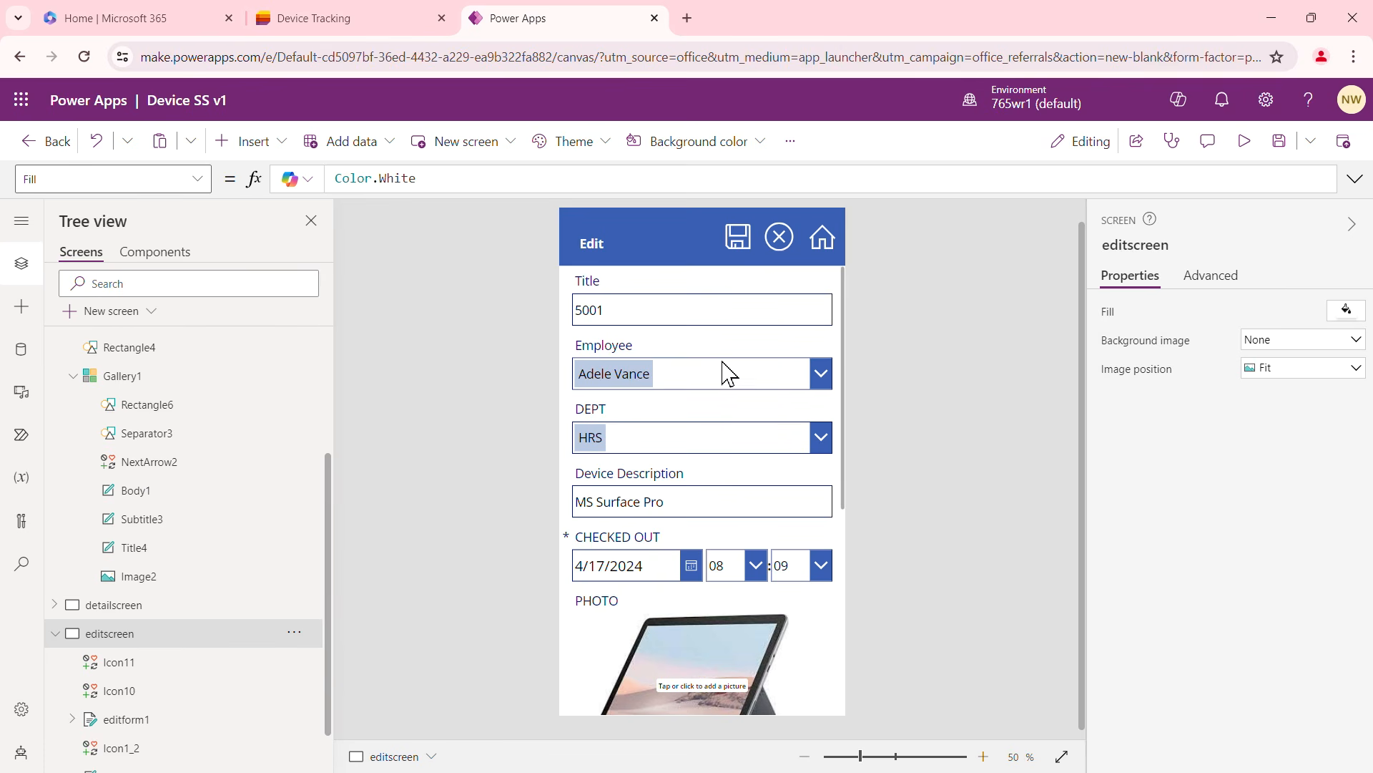
Set the Save icon's OnSelect action in the Edit header to SubmitForm(editform1)
left_click(738, 240)
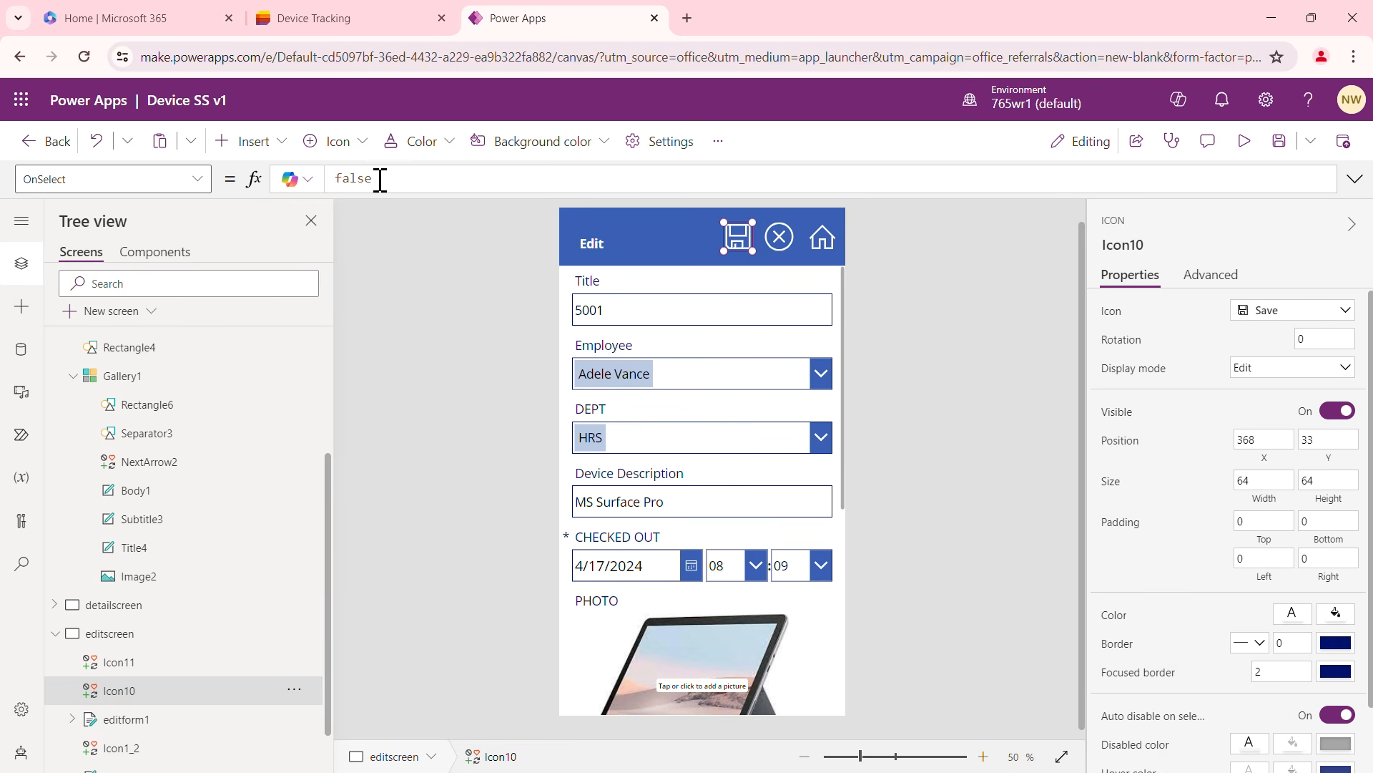
double_click(337, 179)
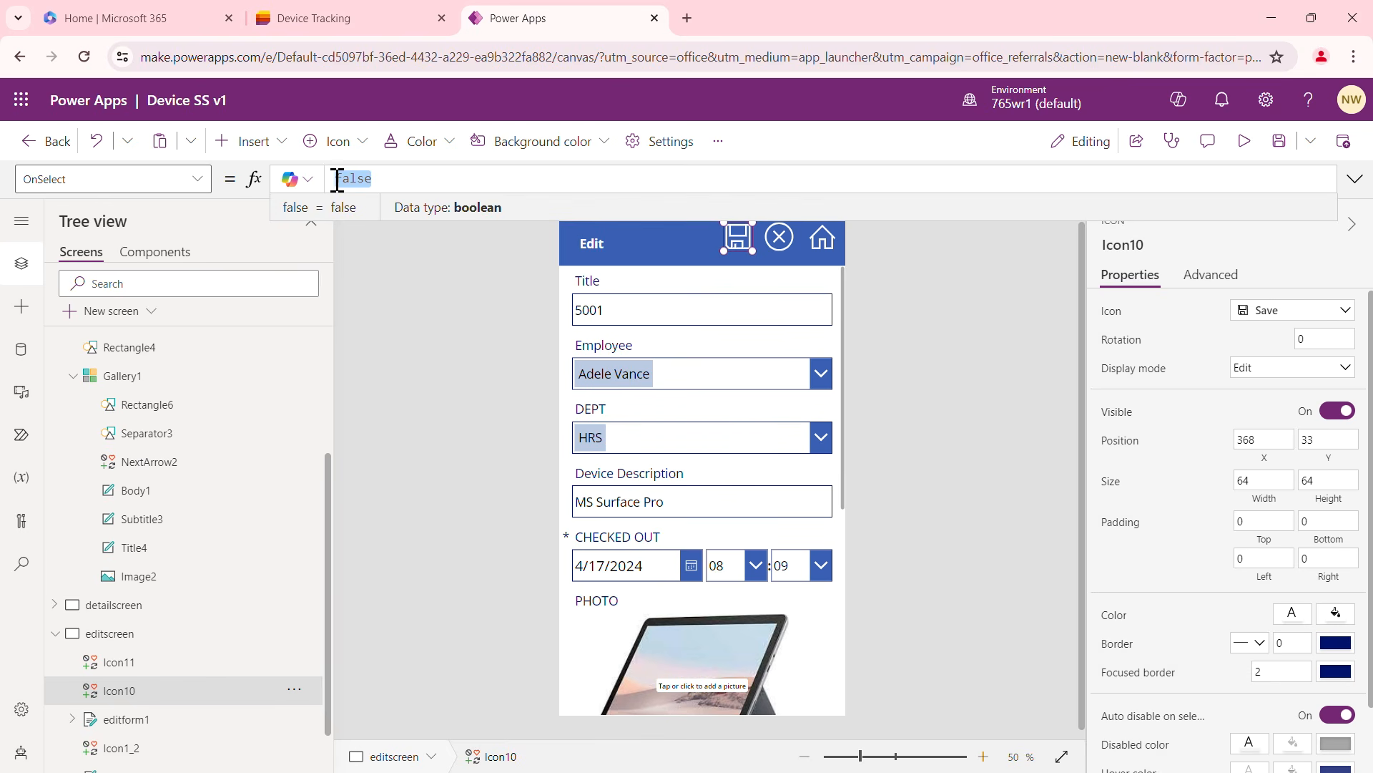
type("Su")
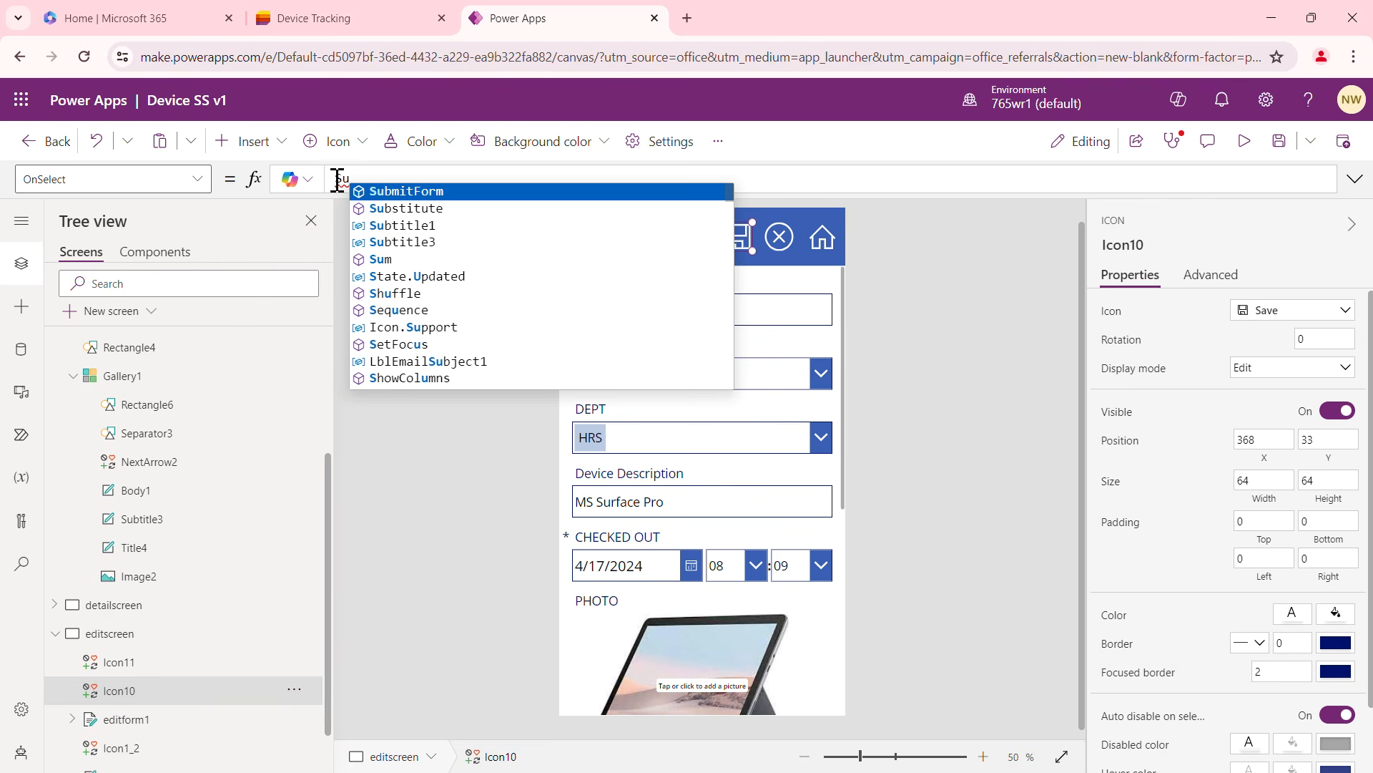
key("Tab")
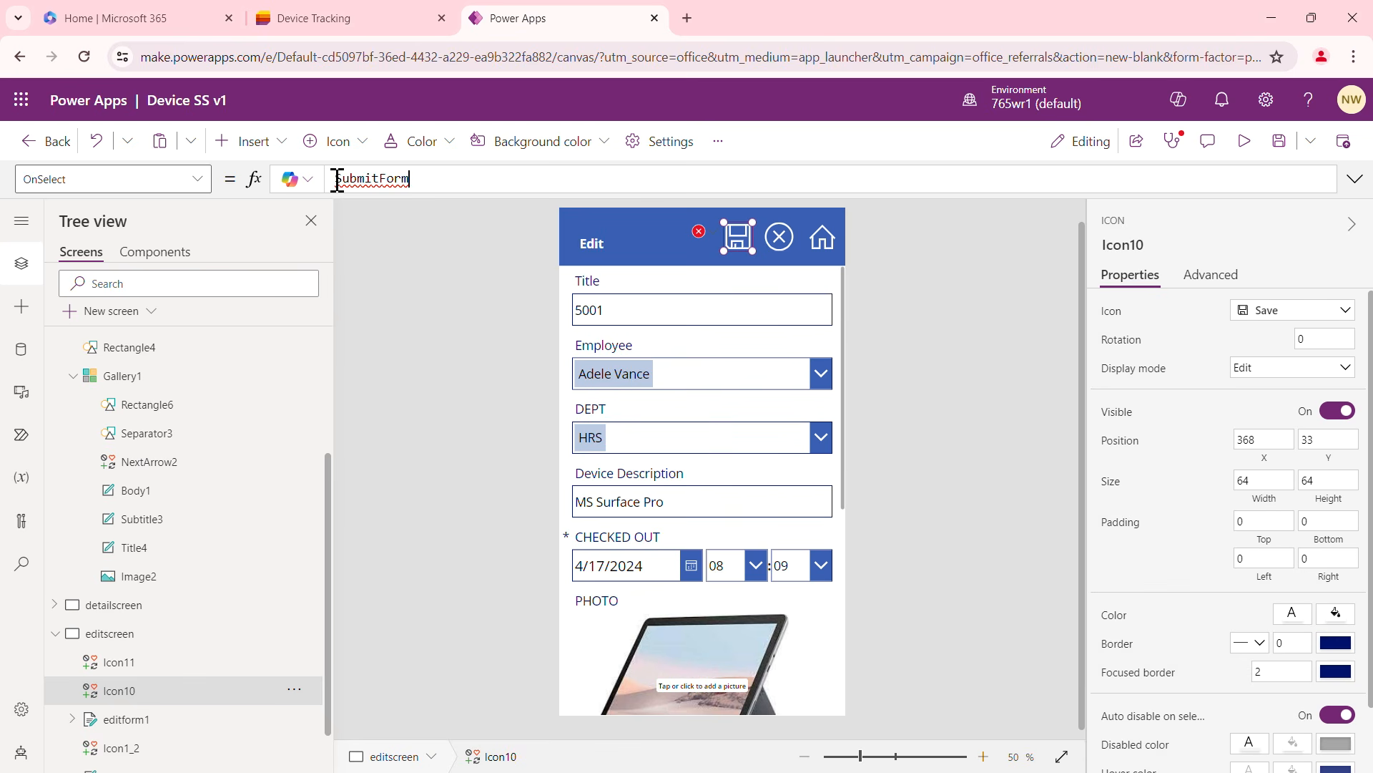
type("(")
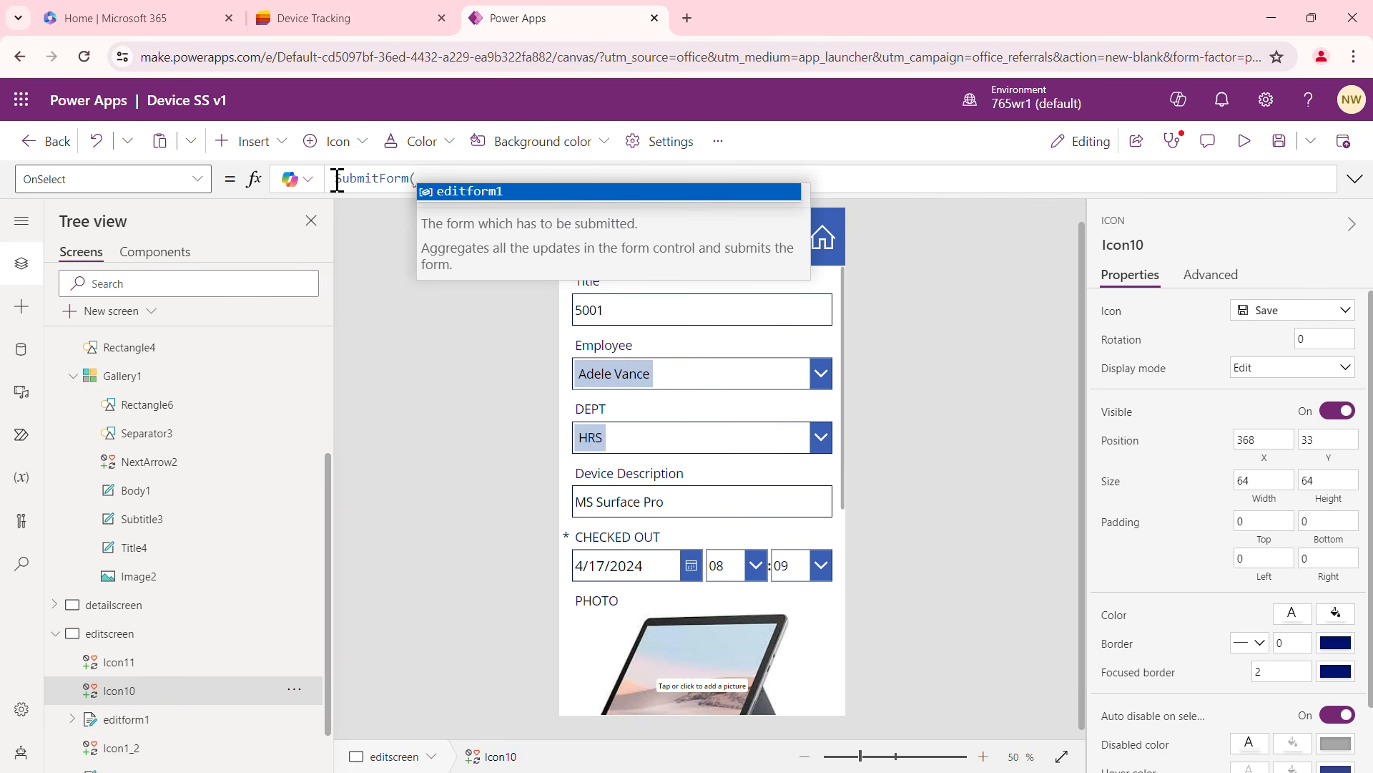
left_click(472, 194)
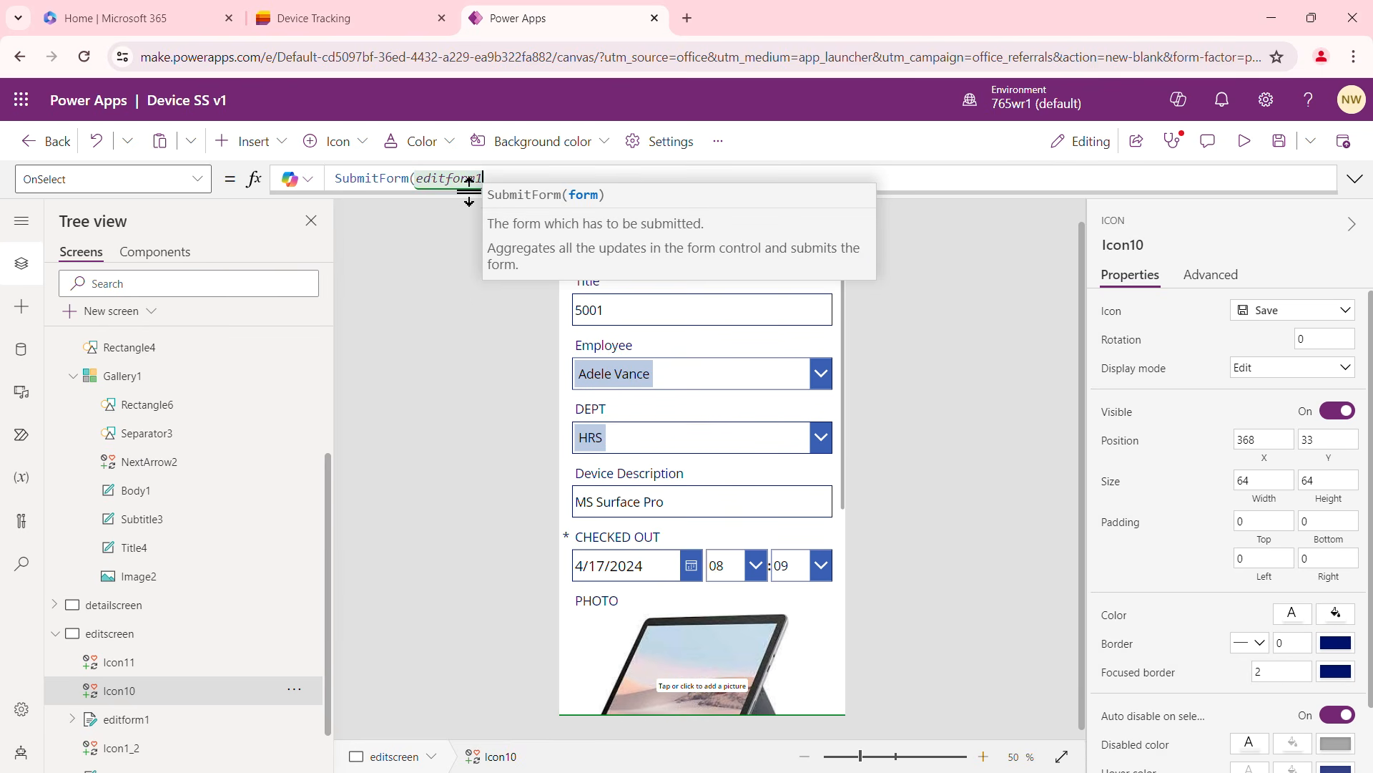
type(")")
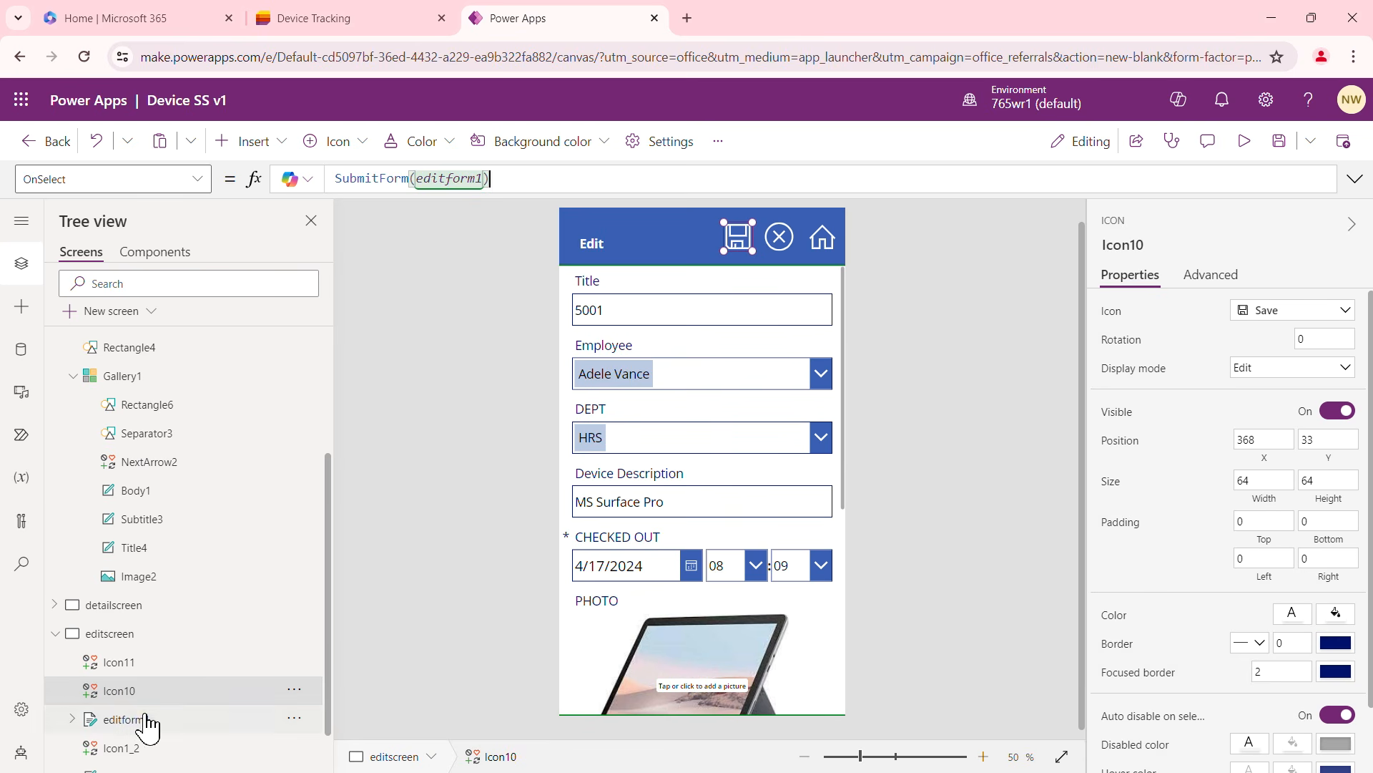
left_click(486, 294)
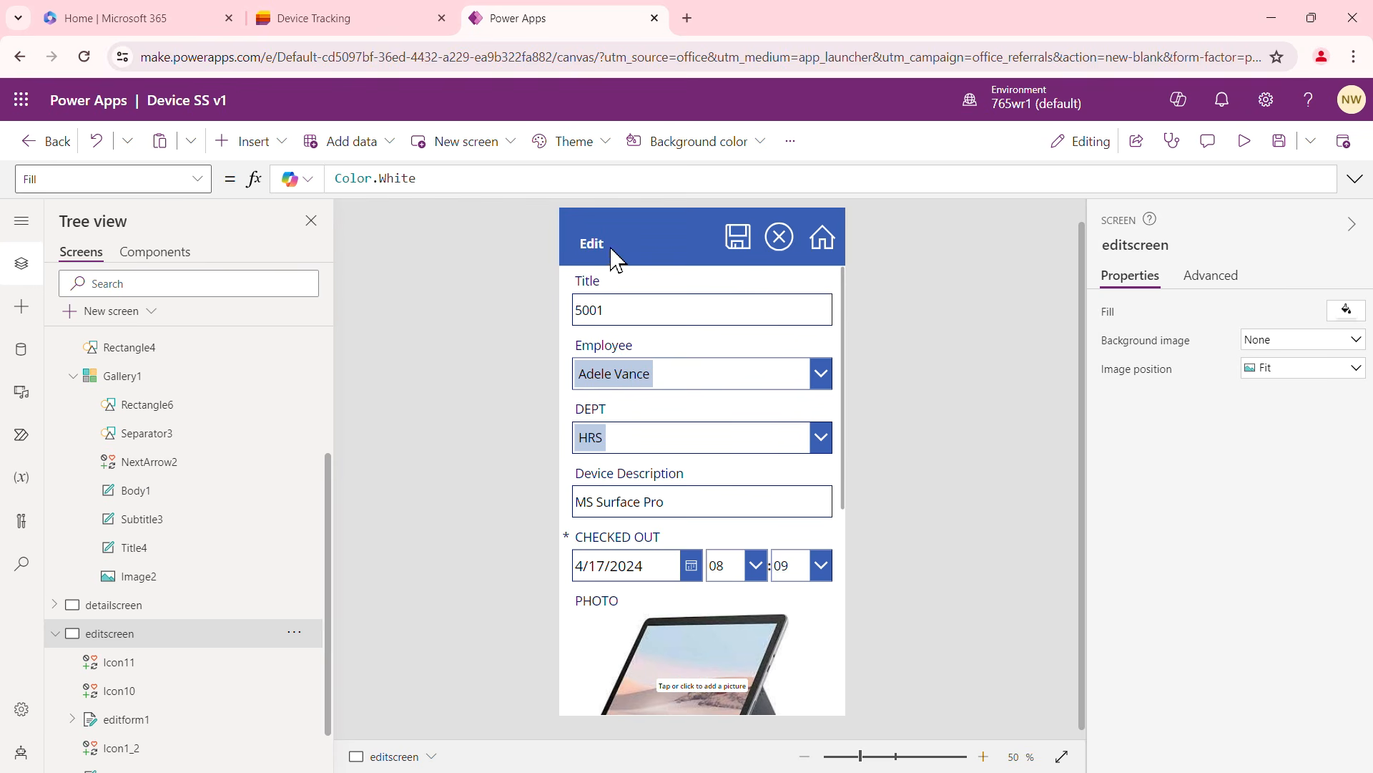
Set the Cancel icon's OnSelect action in the Edit header to ResetForm(editform1)
left_click(780, 234)
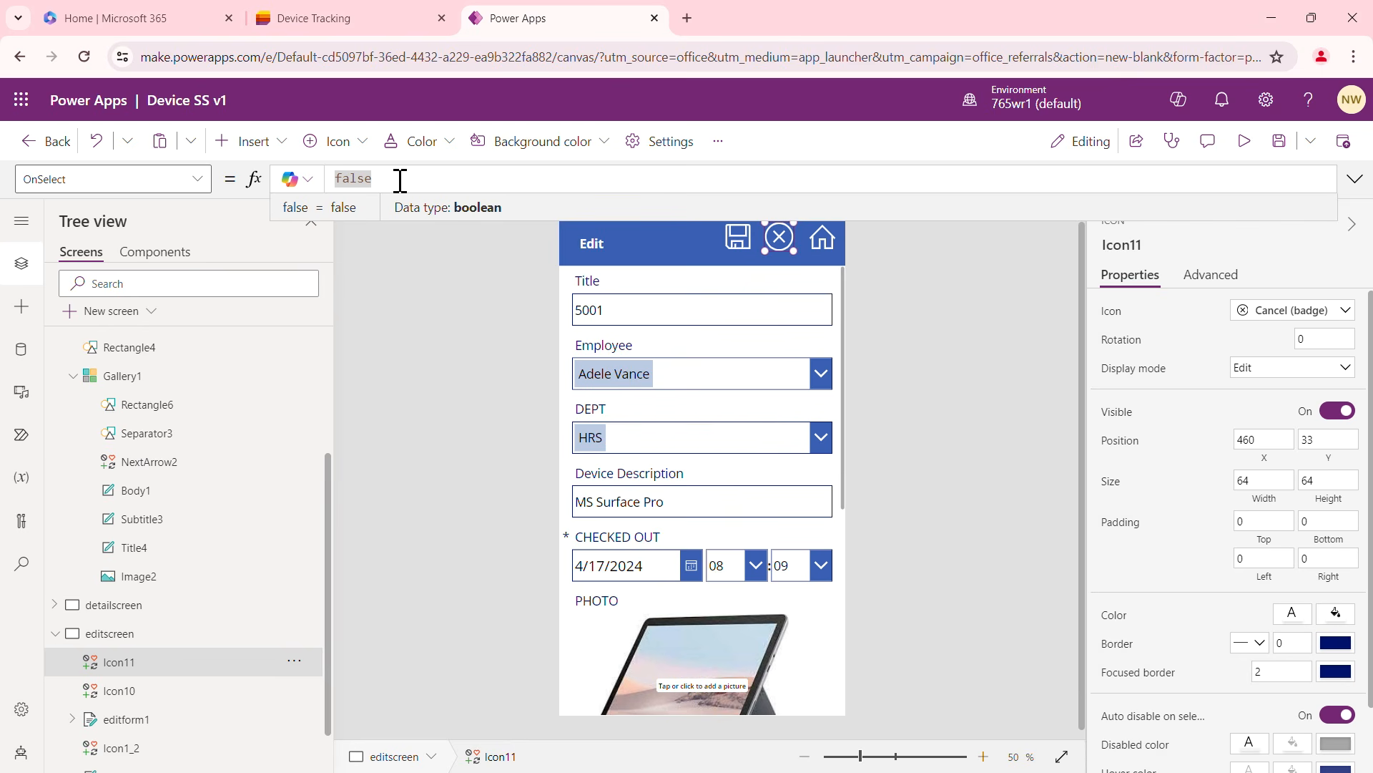
key("BackSpace")
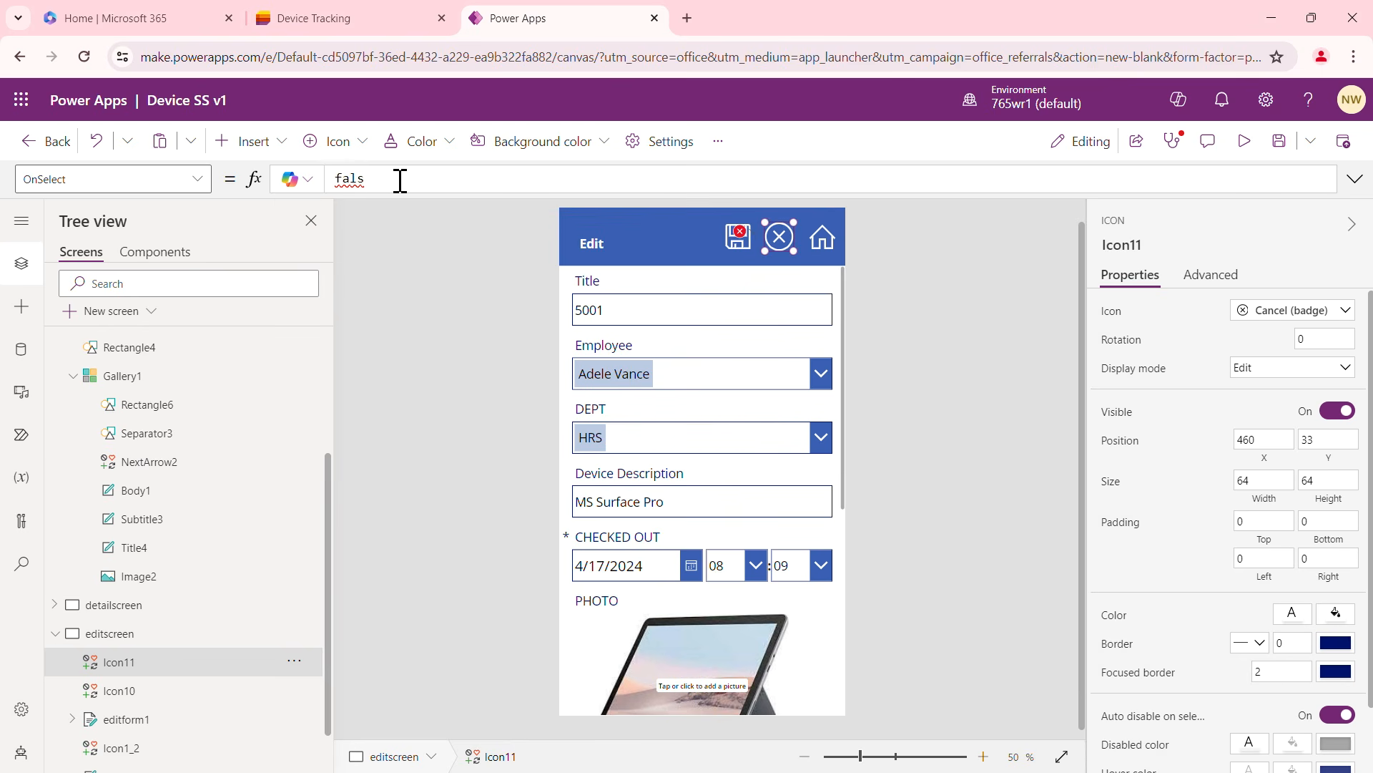
type("Rese")
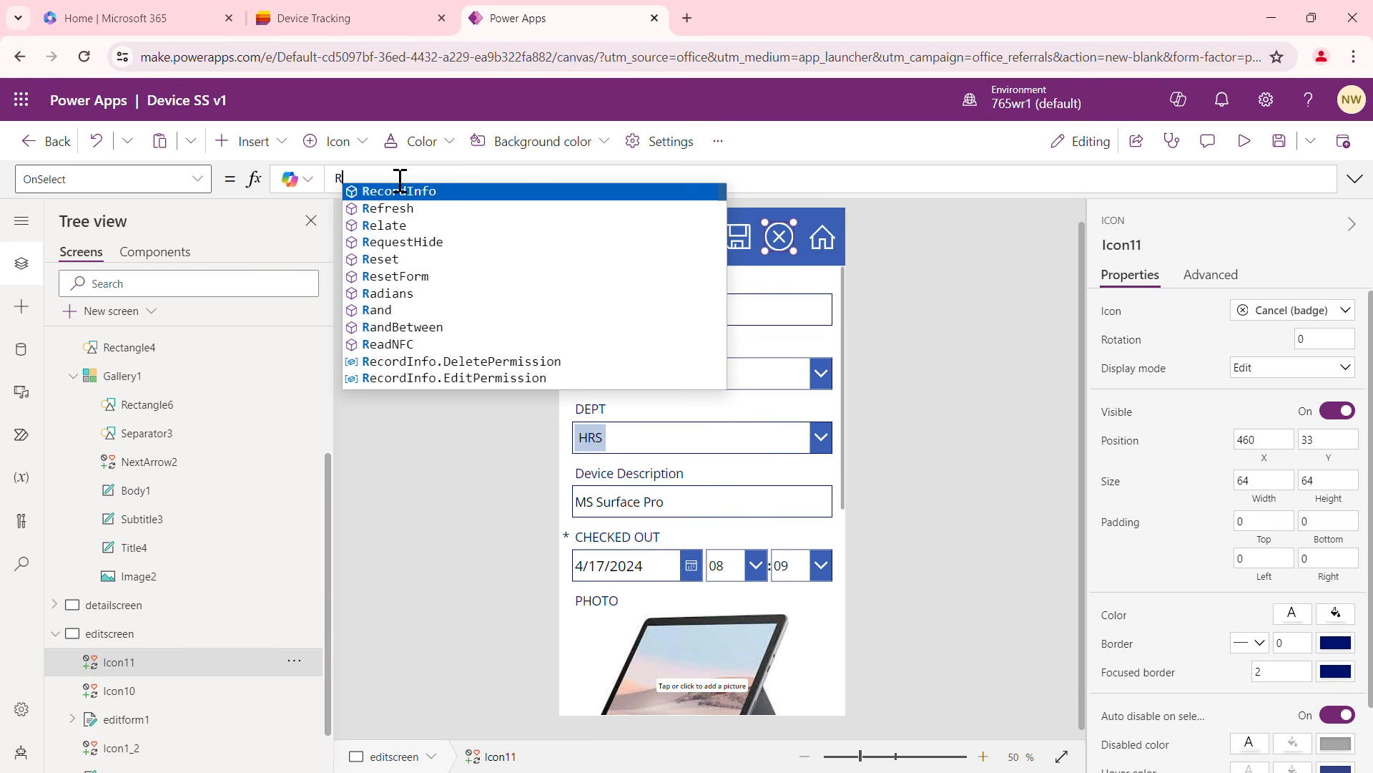
key("Down")
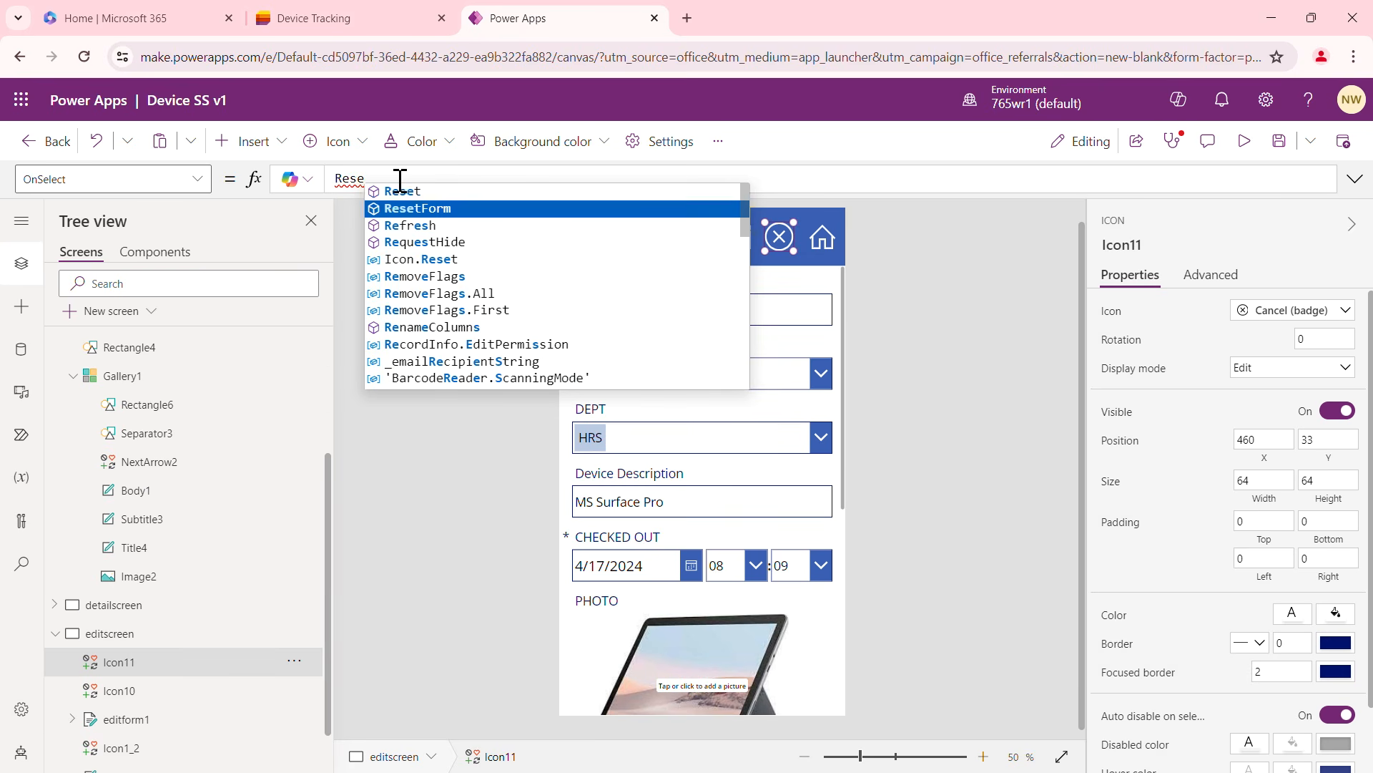
key("Tab")
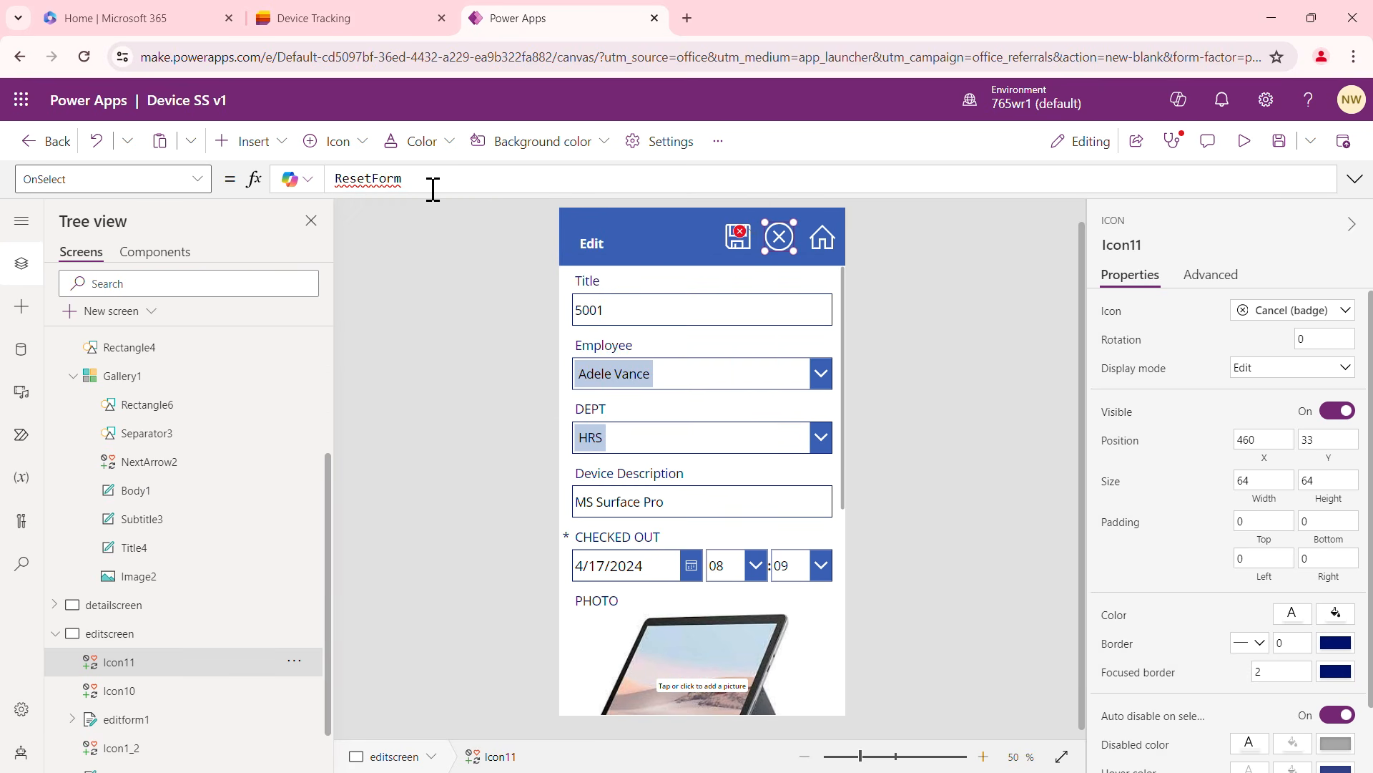
type("(")
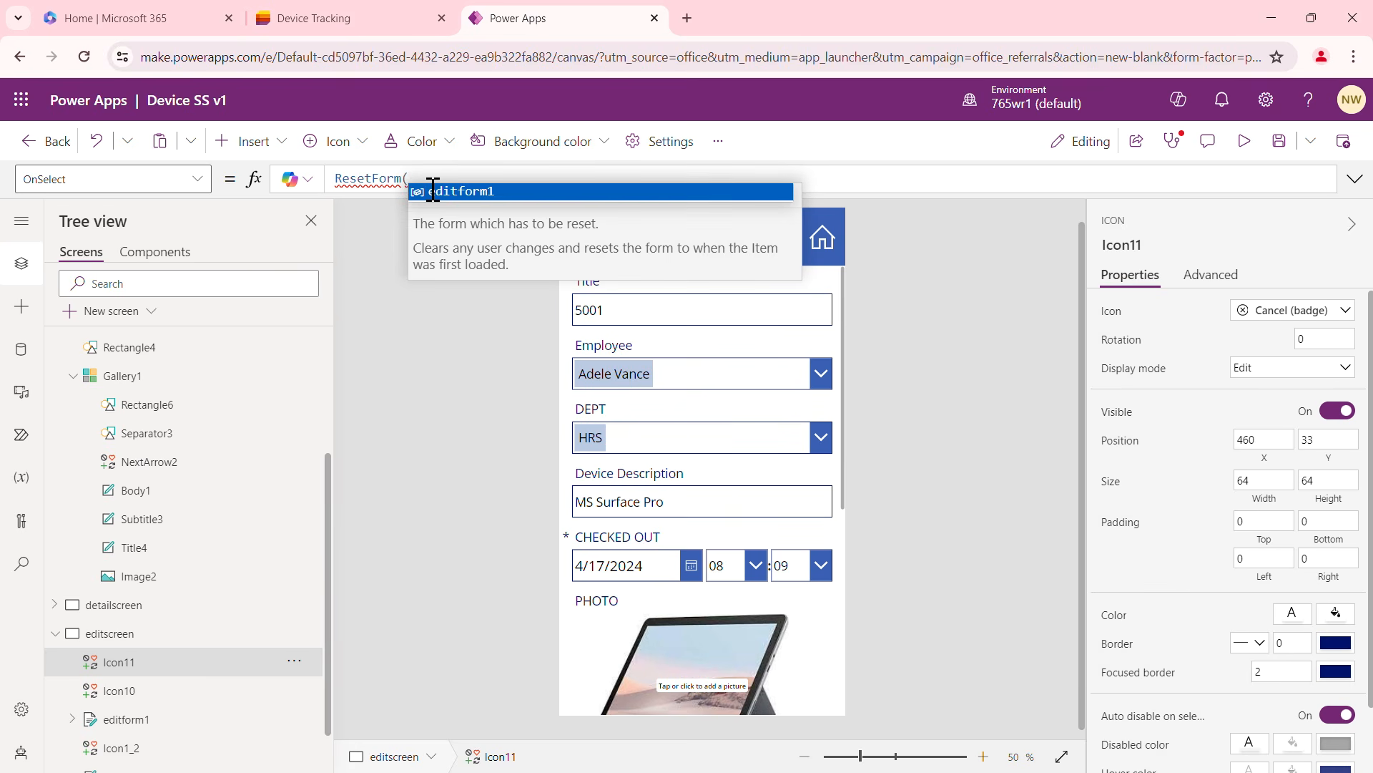
key("Tab")
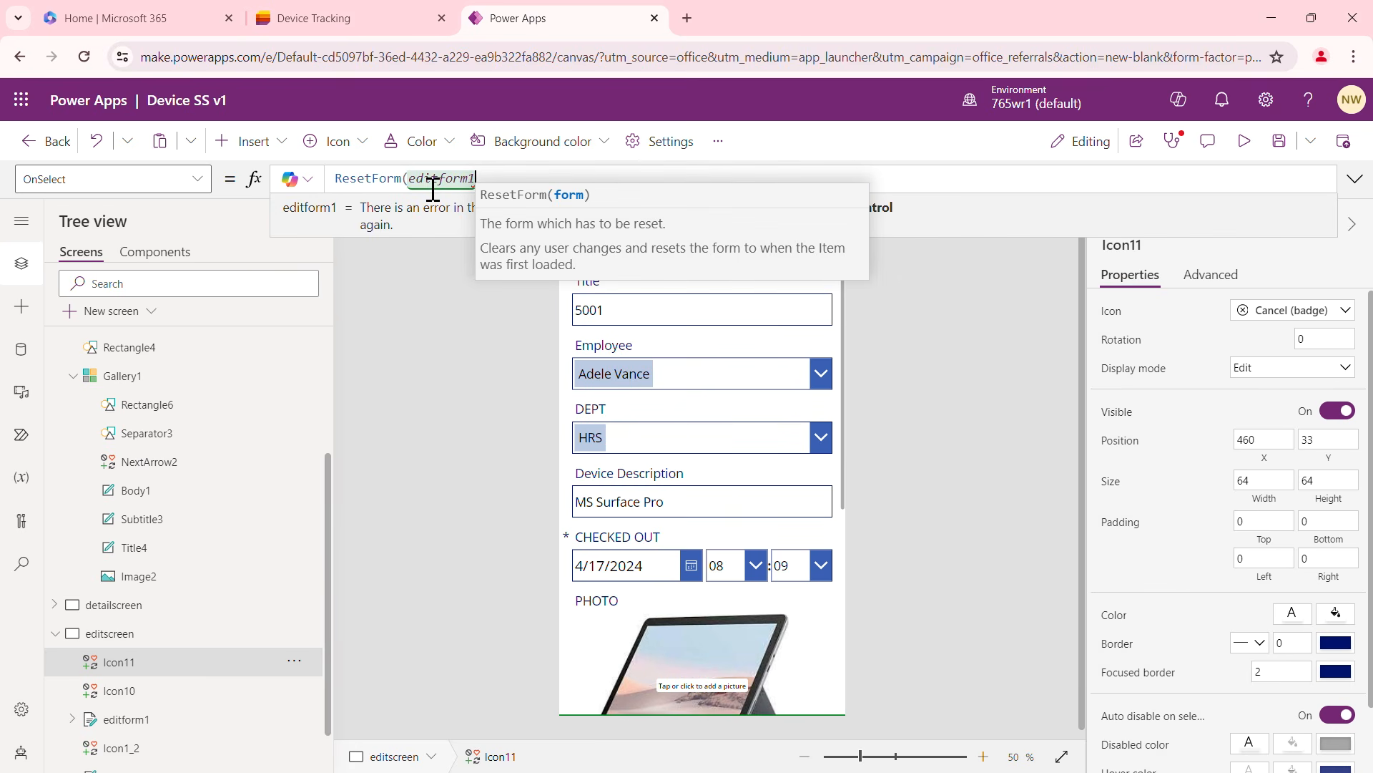
type(")")
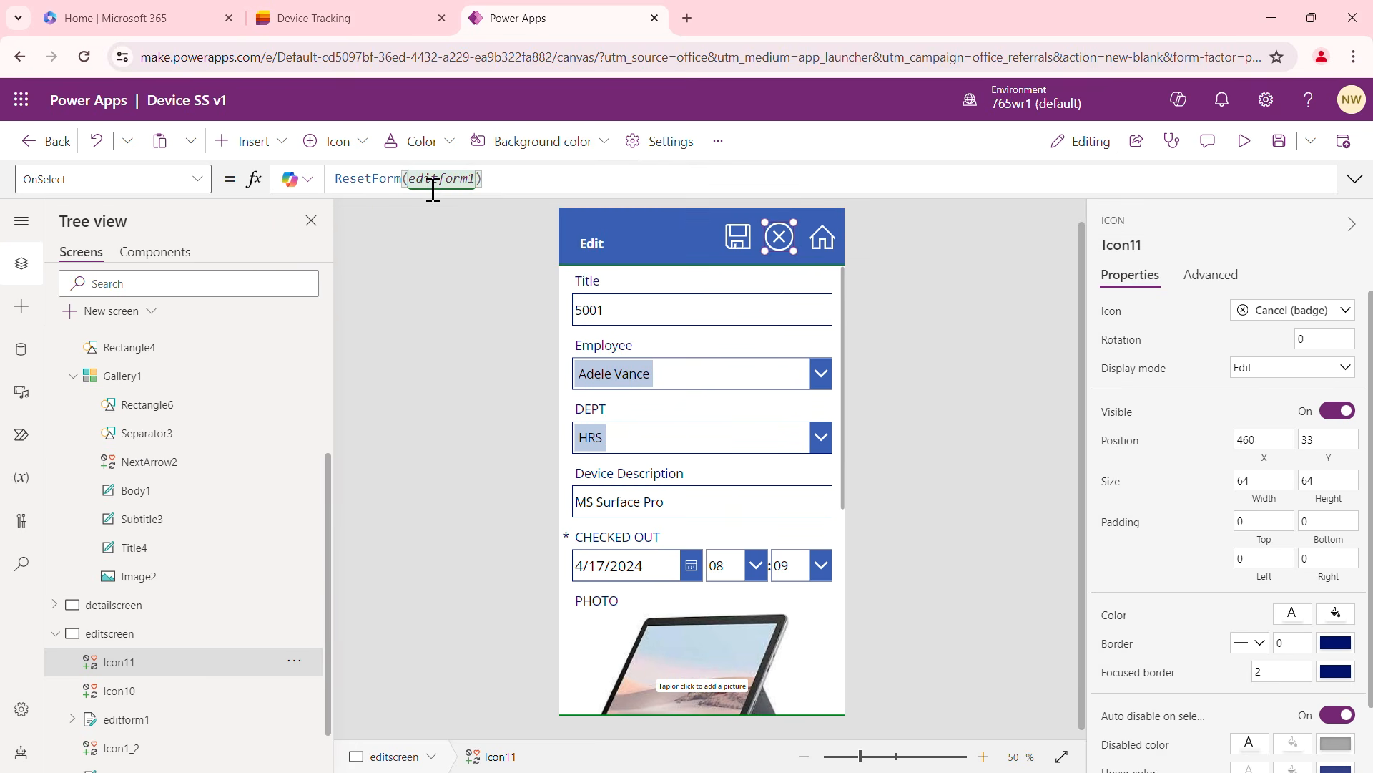
left_click(458, 294)
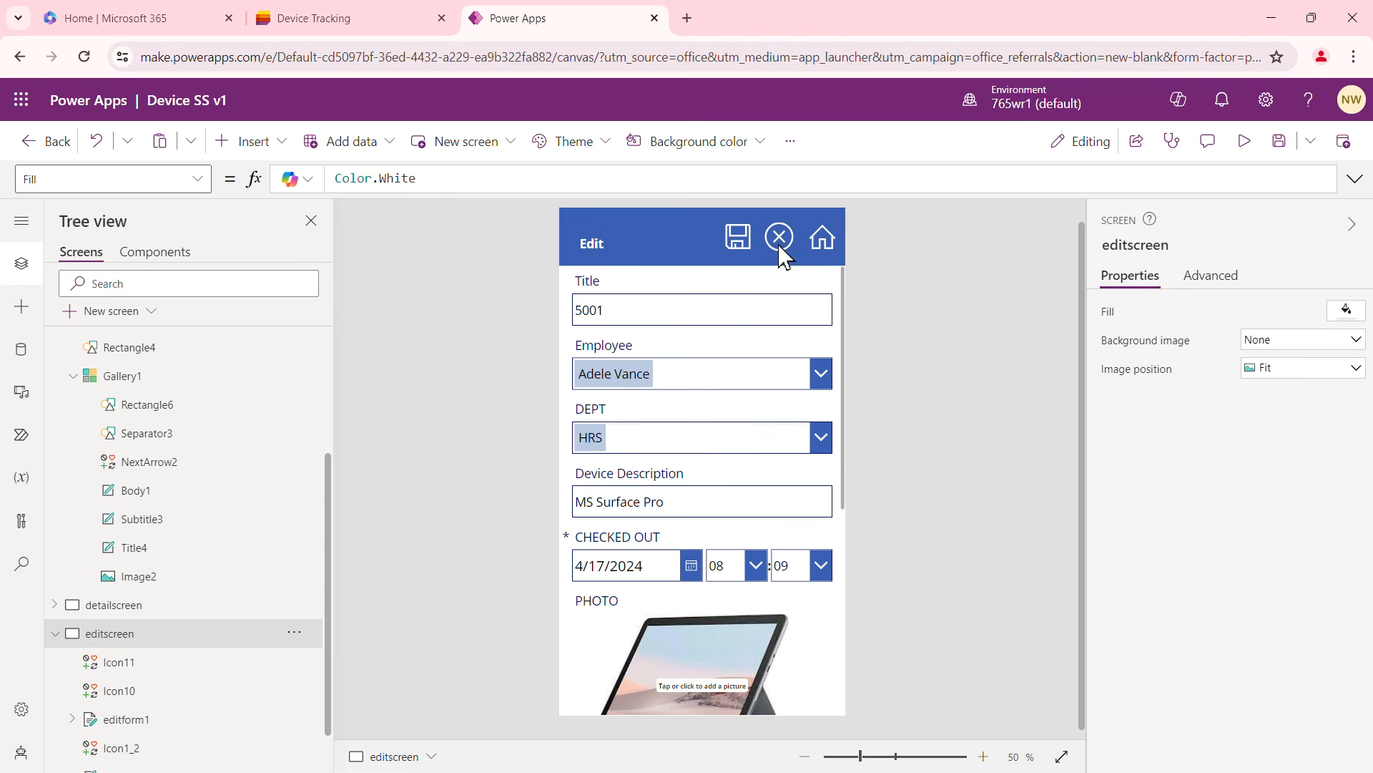
Check the OnSelect formulas of the home, Cancel and Save icons and the form cards on the edit screen
left_click(826, 247)
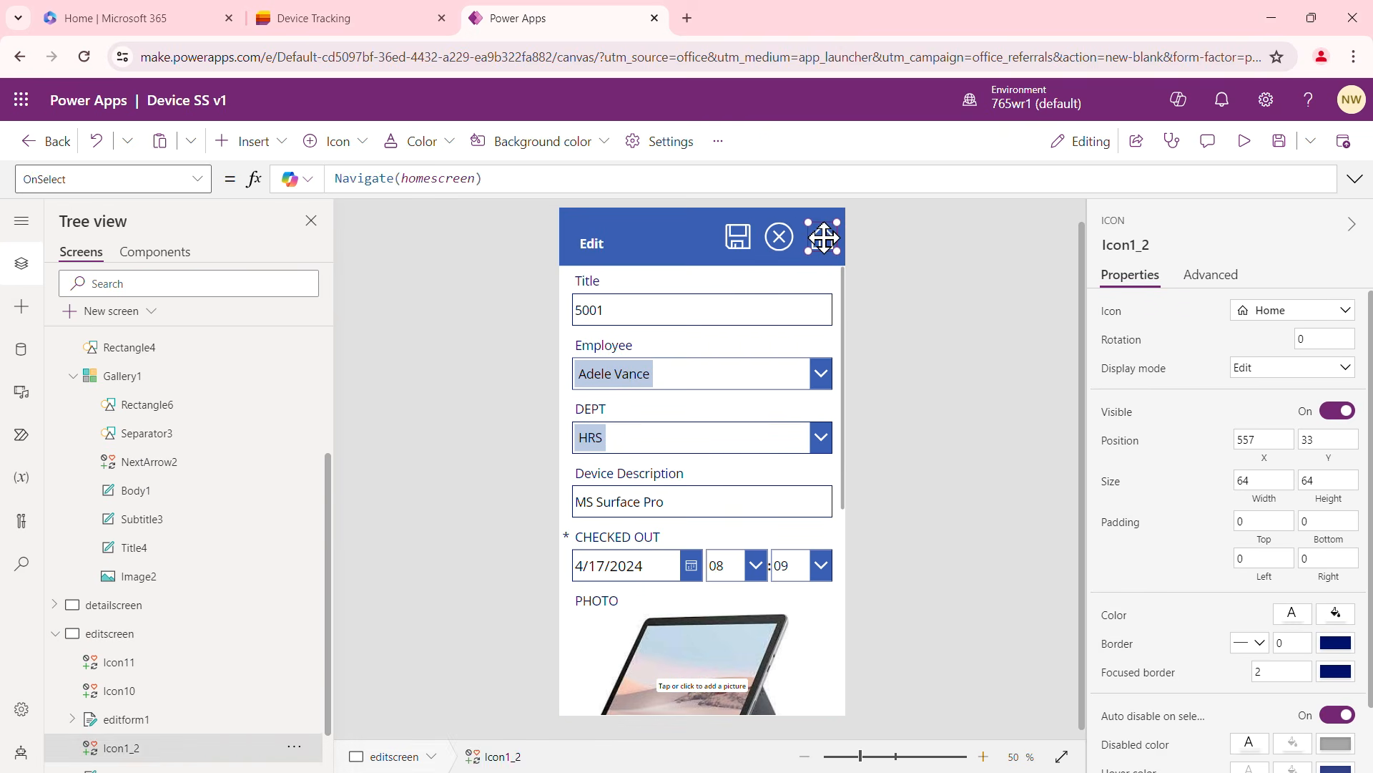
left_click(779, 241)
left_click(740, 237)
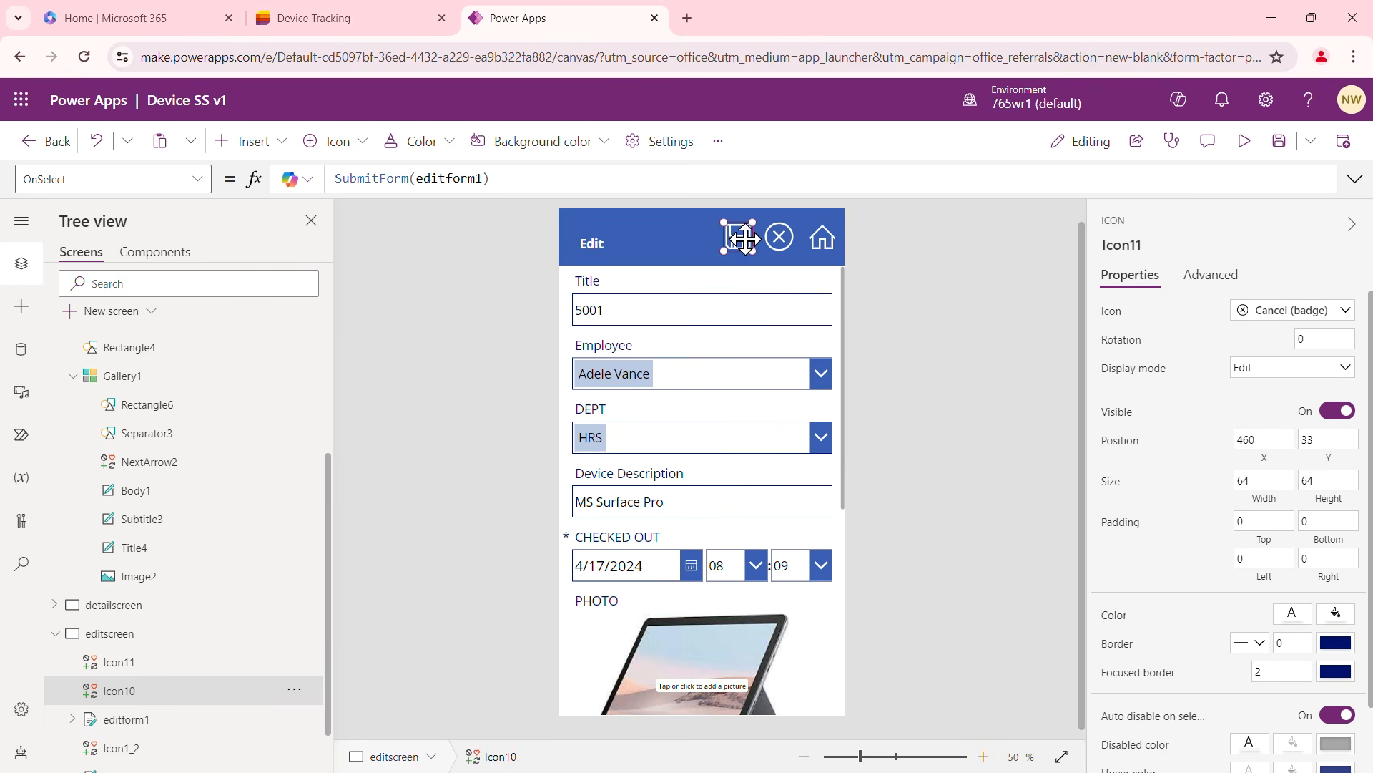
left_click(776, 476)
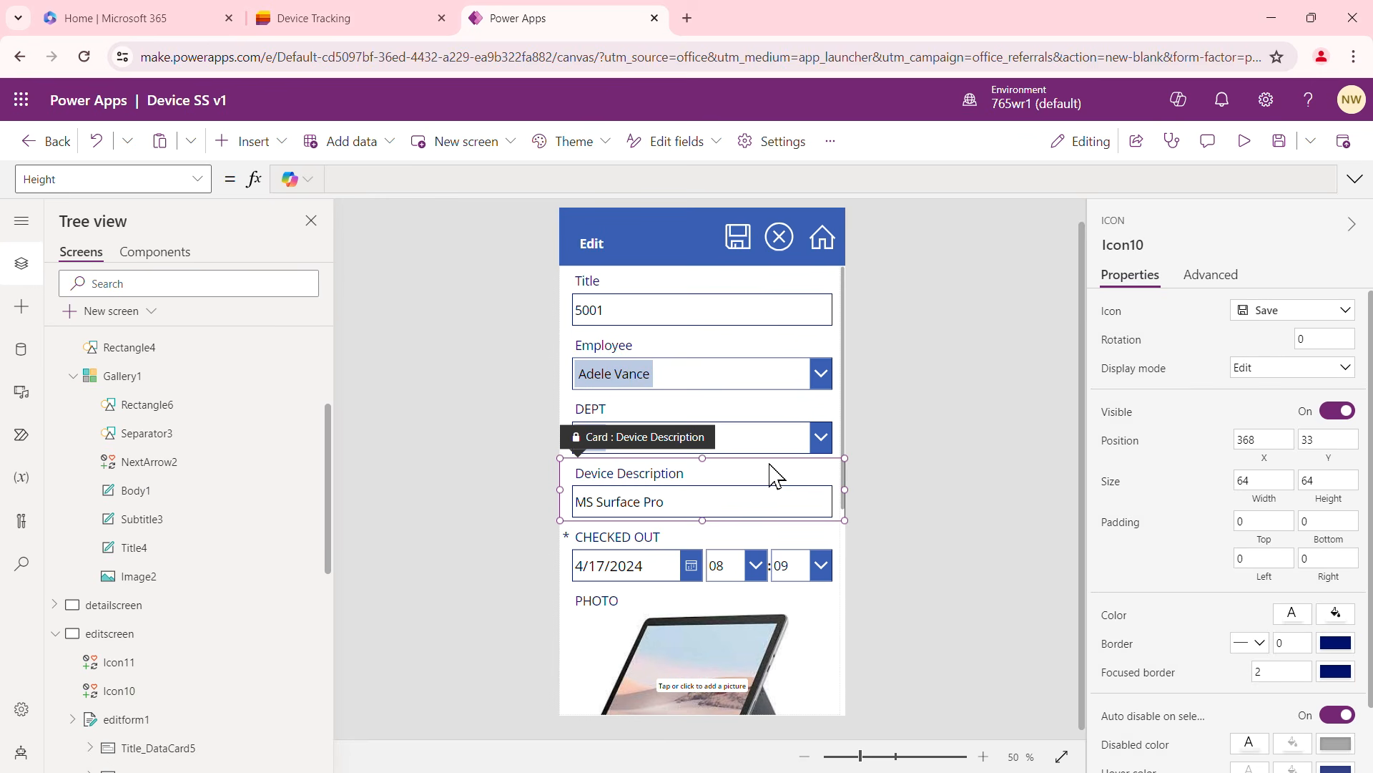
left_click(764, 293)
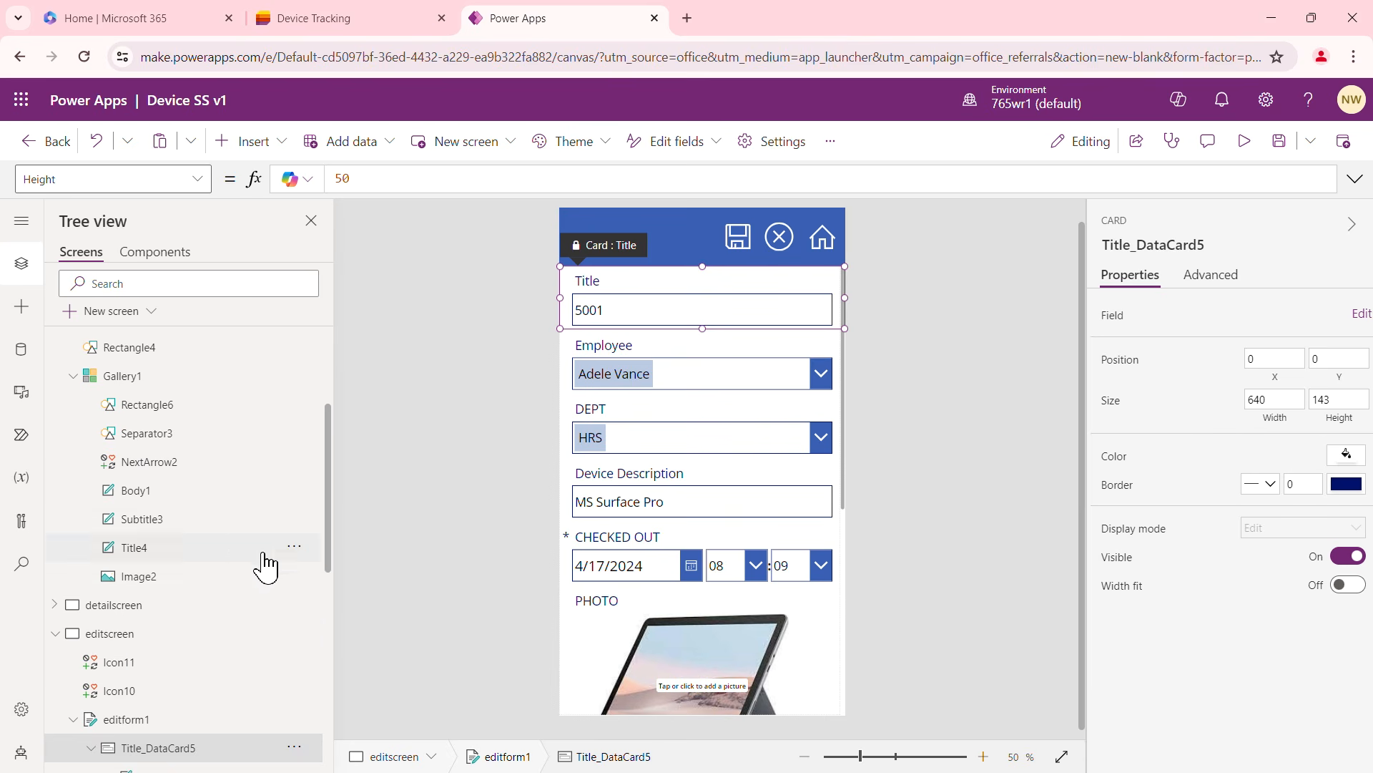
left_click(451, 356)
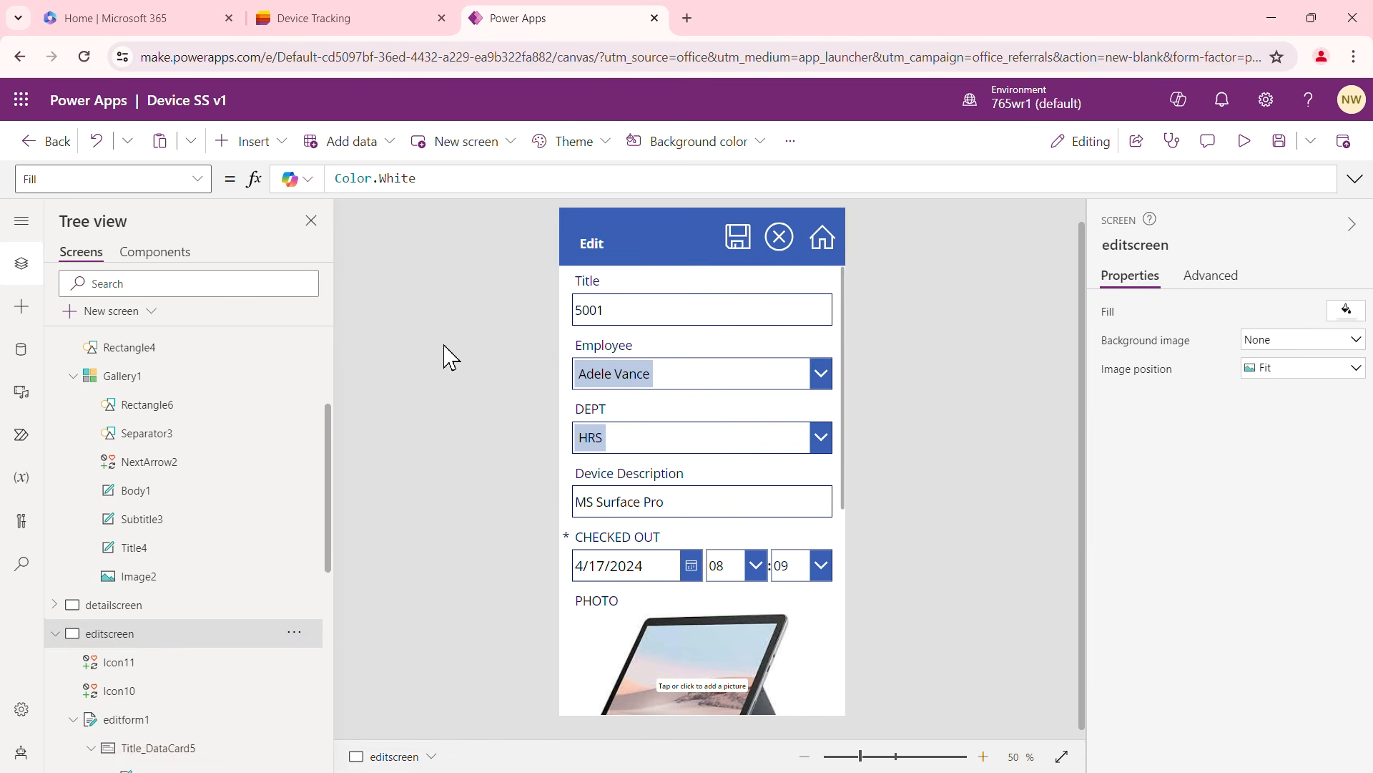
Review the navigation formulas of the Browse and Help buttons on homescreen and of the home icon on helpscreen
left_click_drag(331, 438, 342, 335)
left_click(56, 428)
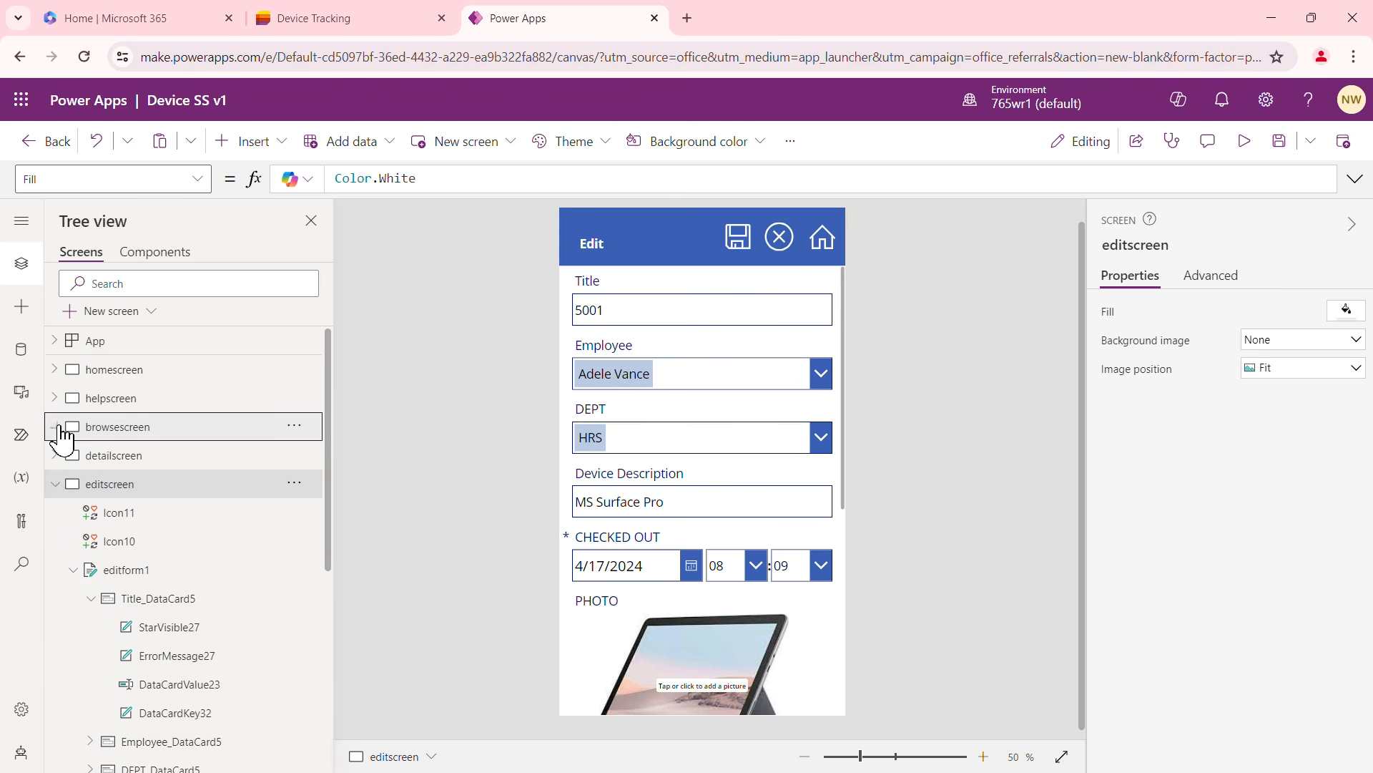
left_click(55, 484)
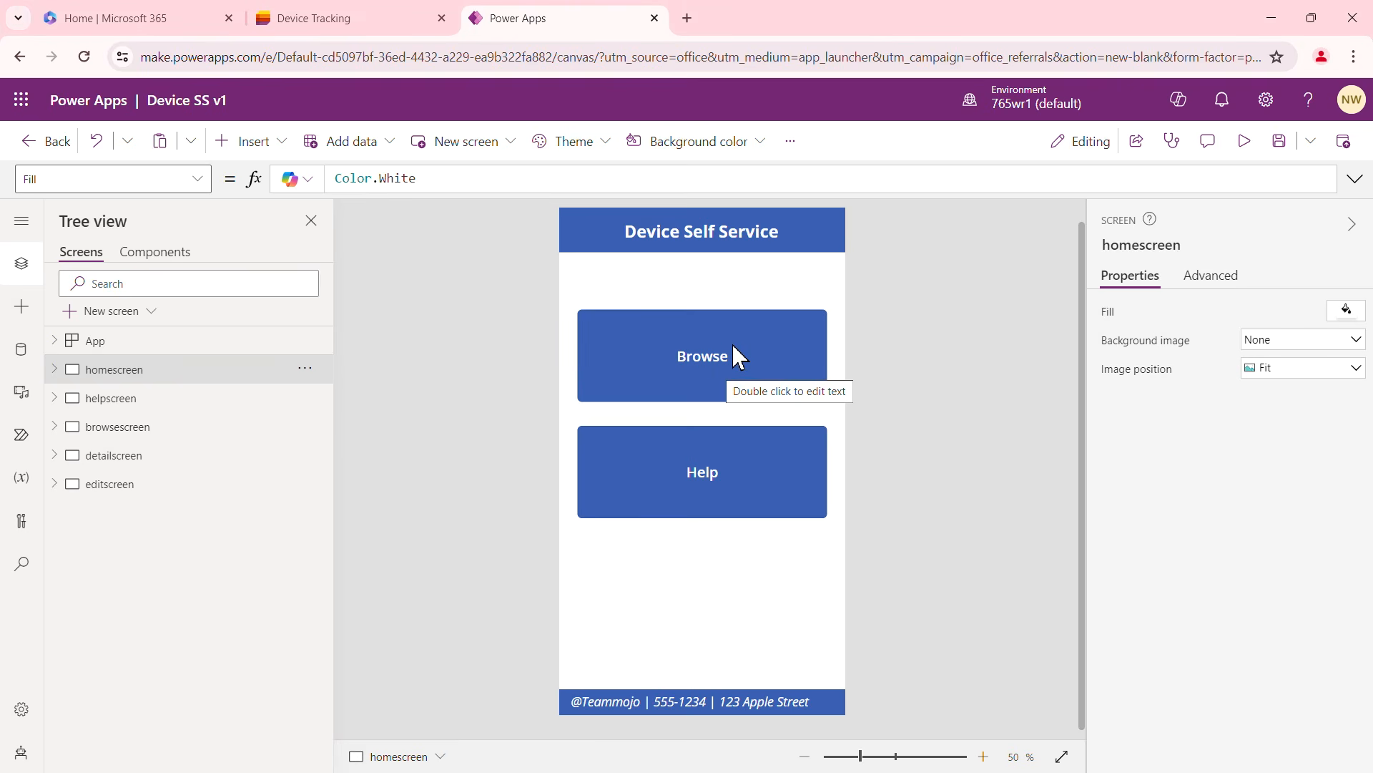
left_click(726, 351)
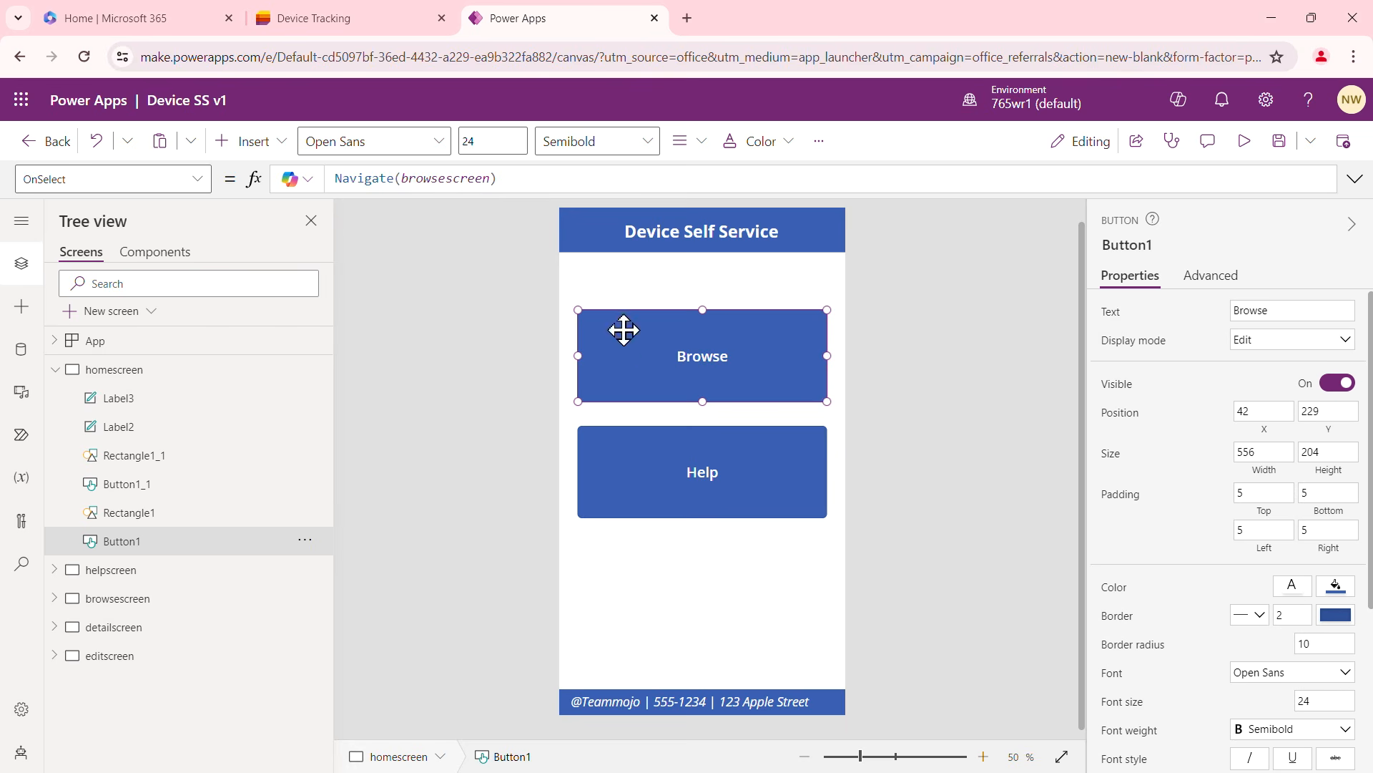
left_click(729, 465)
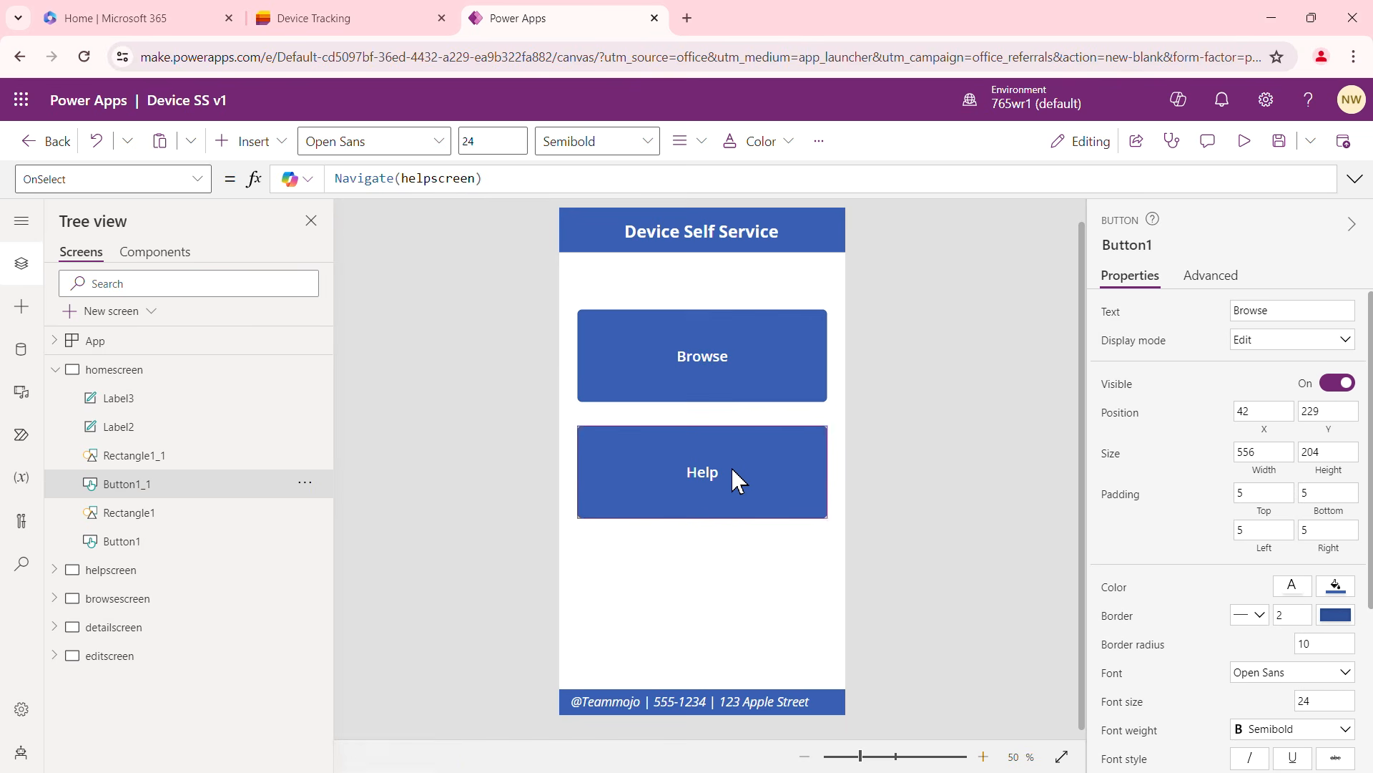
left_click(56, 371)
left_click(125, 399)
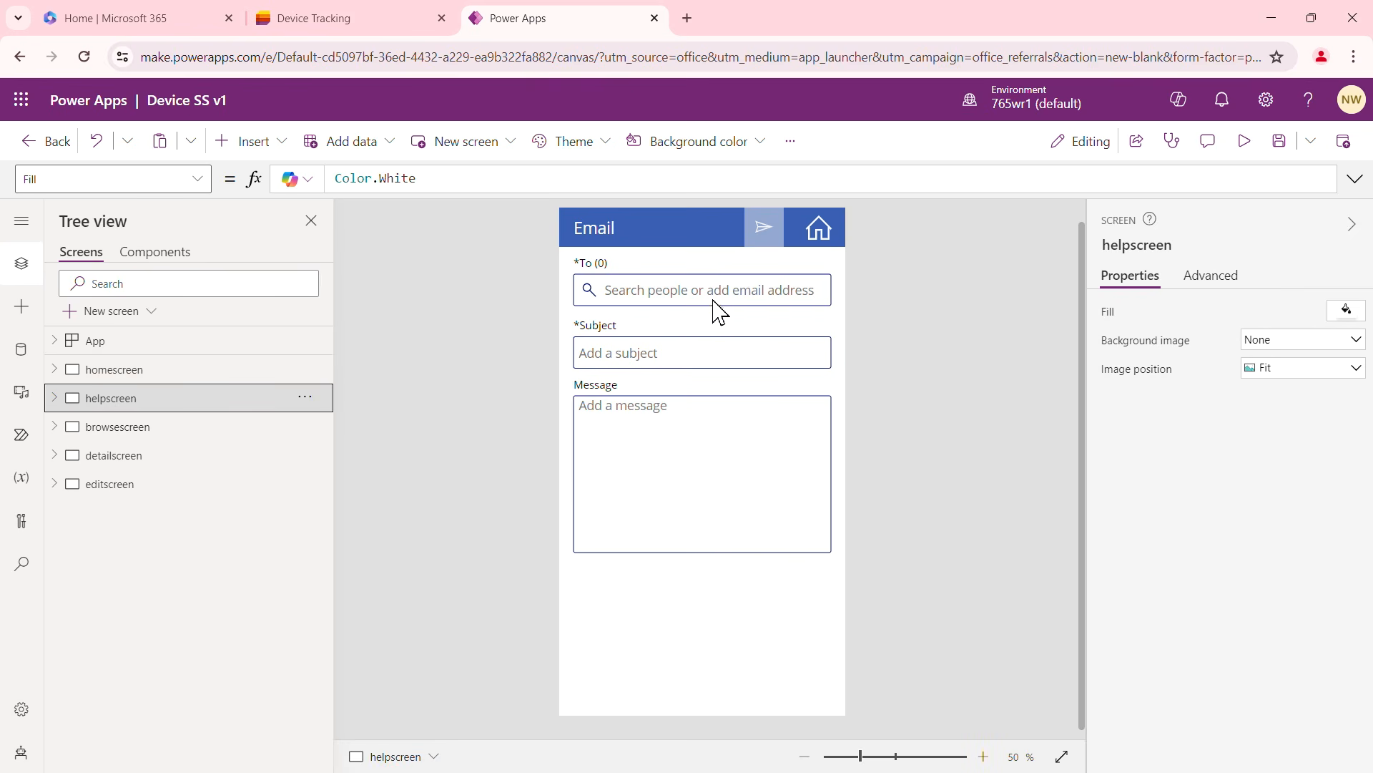
left_click(819, 231)
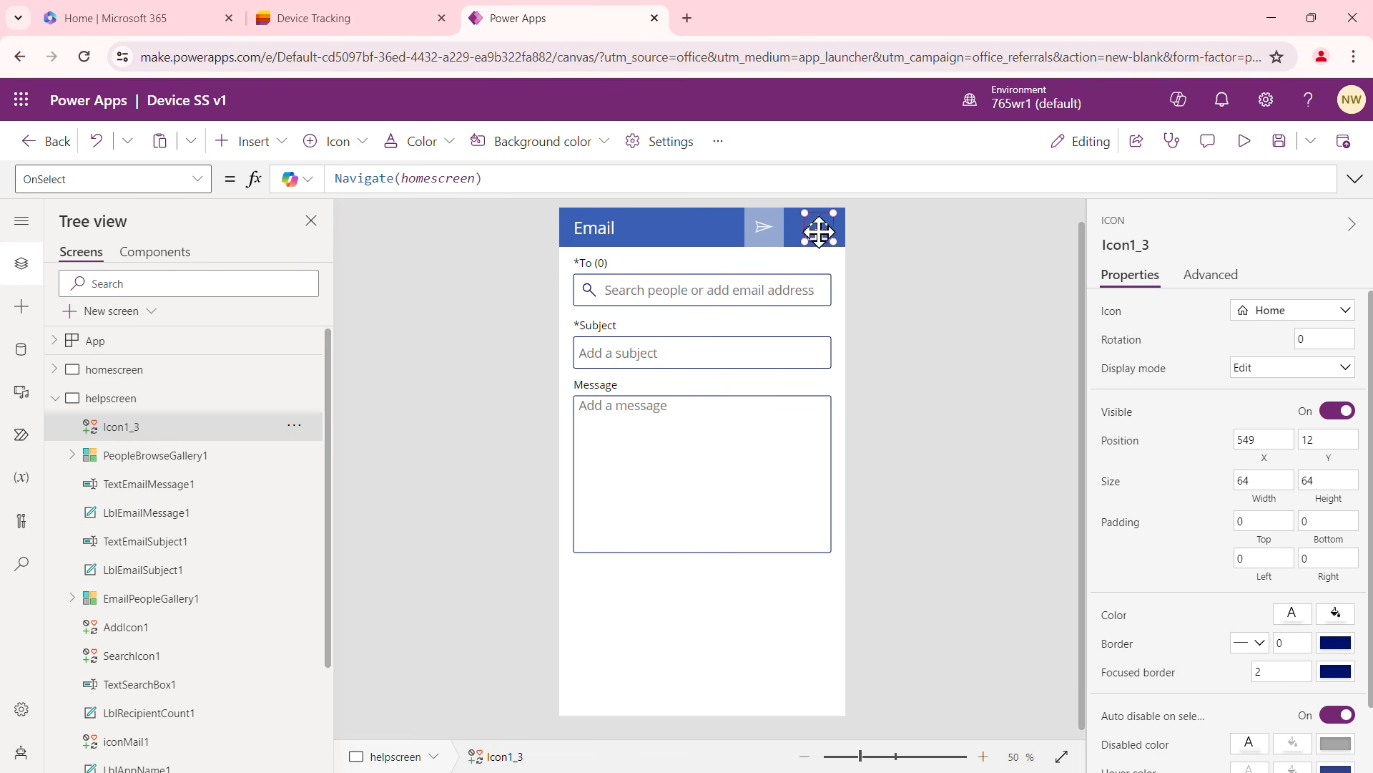
left_click(55, 398)
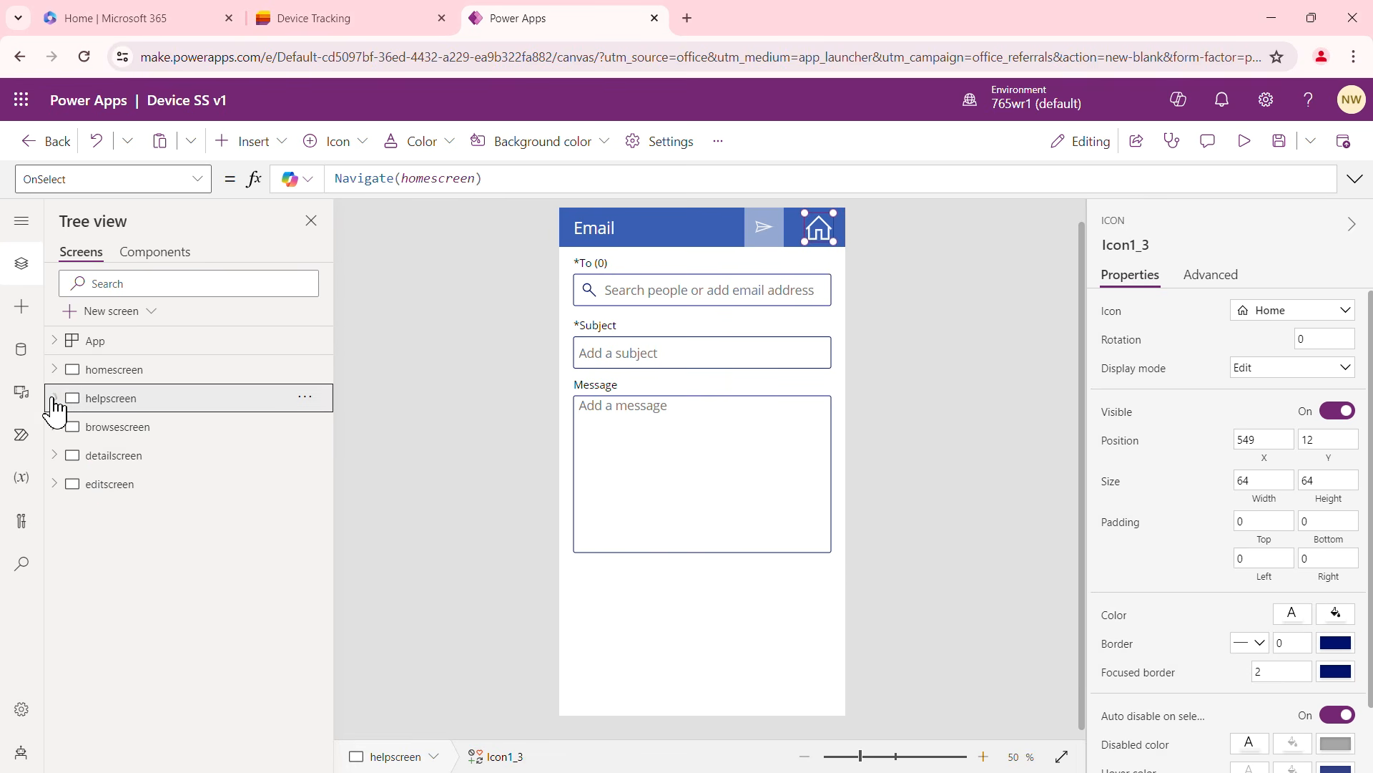
Review the gallery and the refresh and home icons on browsescreen, and expand detailscreen in the tree
left_click(115, 430)
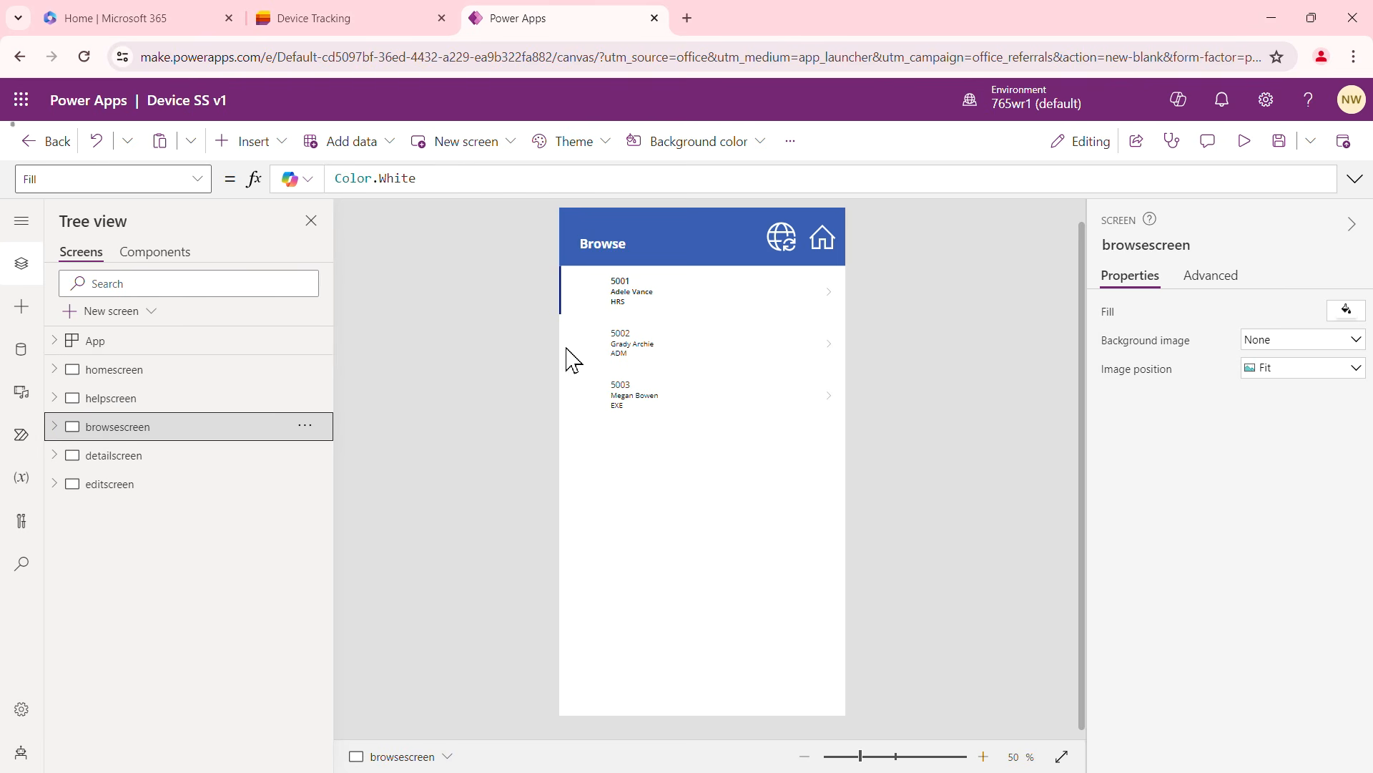
left_click(704, 300)
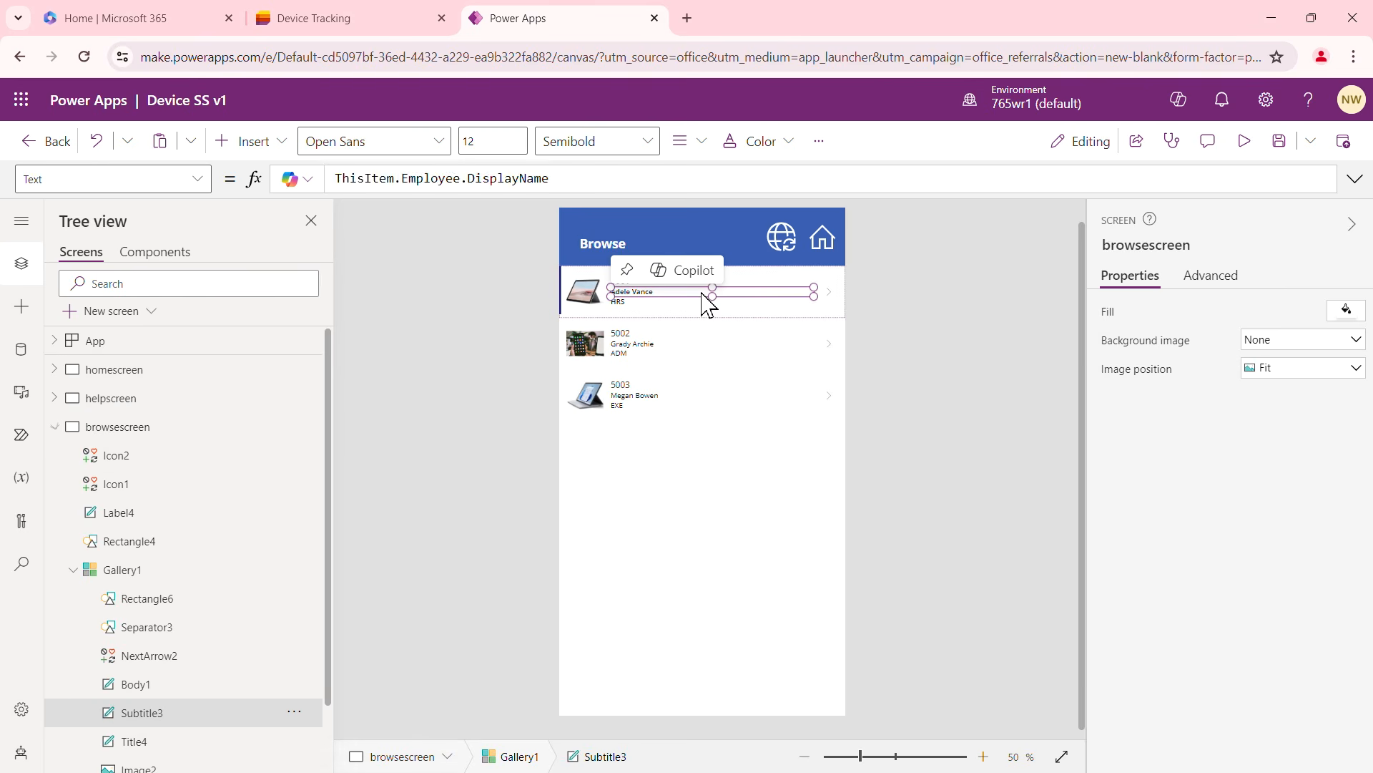
left_click(783, 242)
left_click(824, 247)
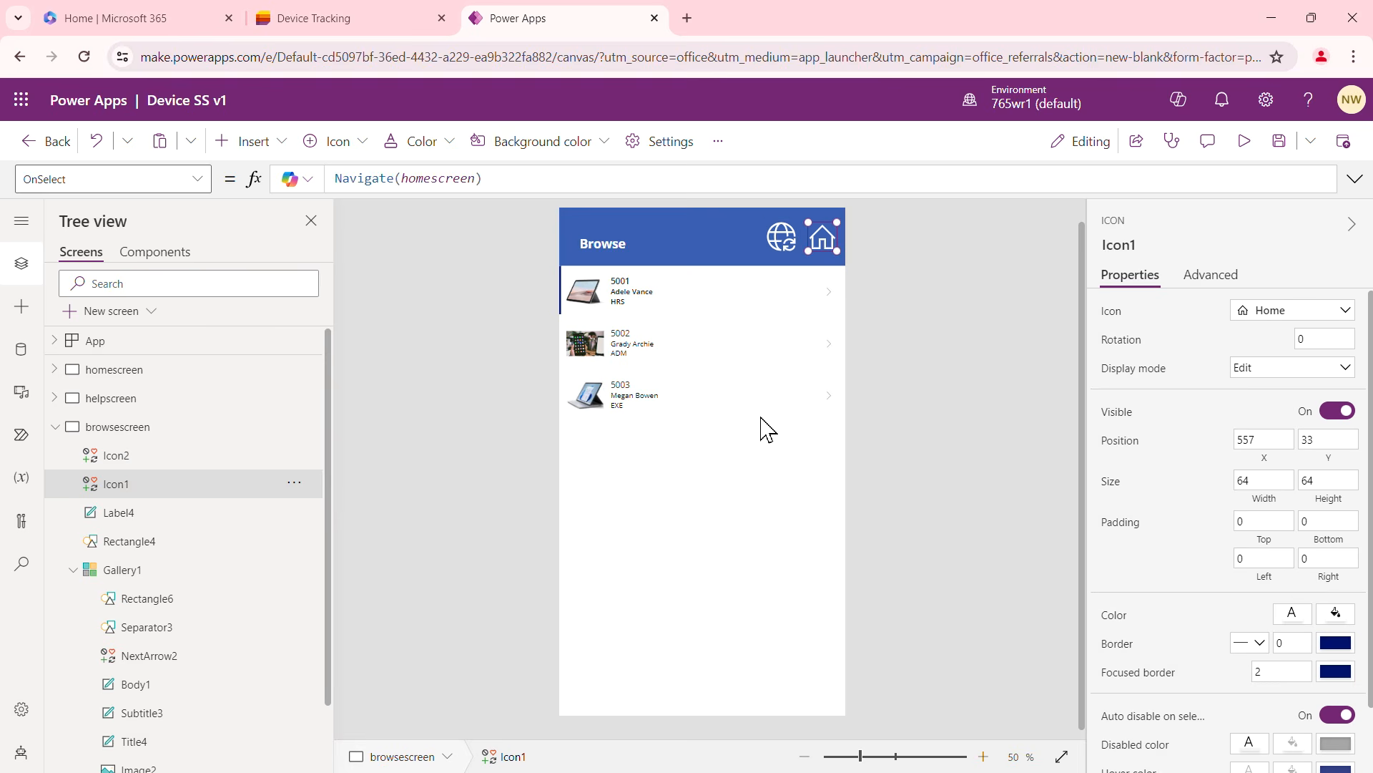
left_click(699, 519)
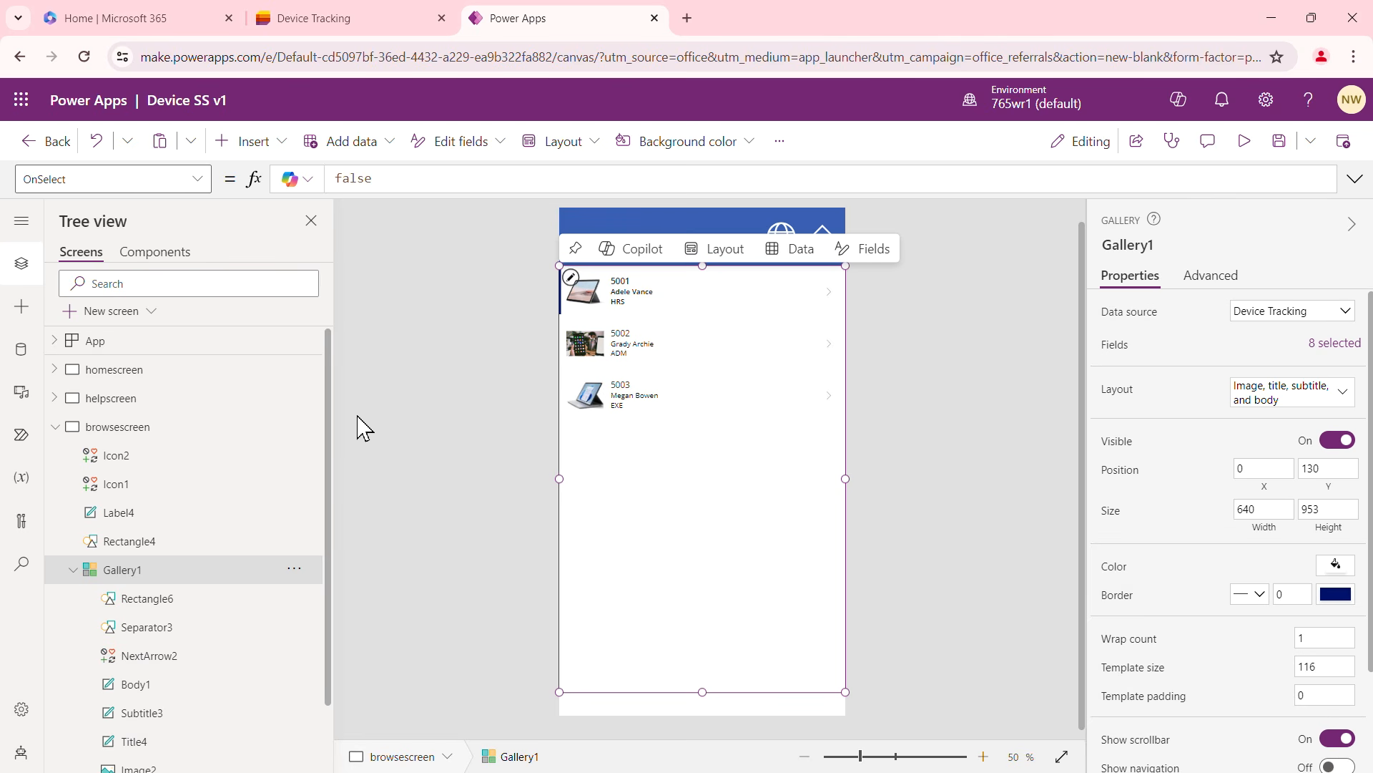
left_click_drag(329, 395, 327, 475)
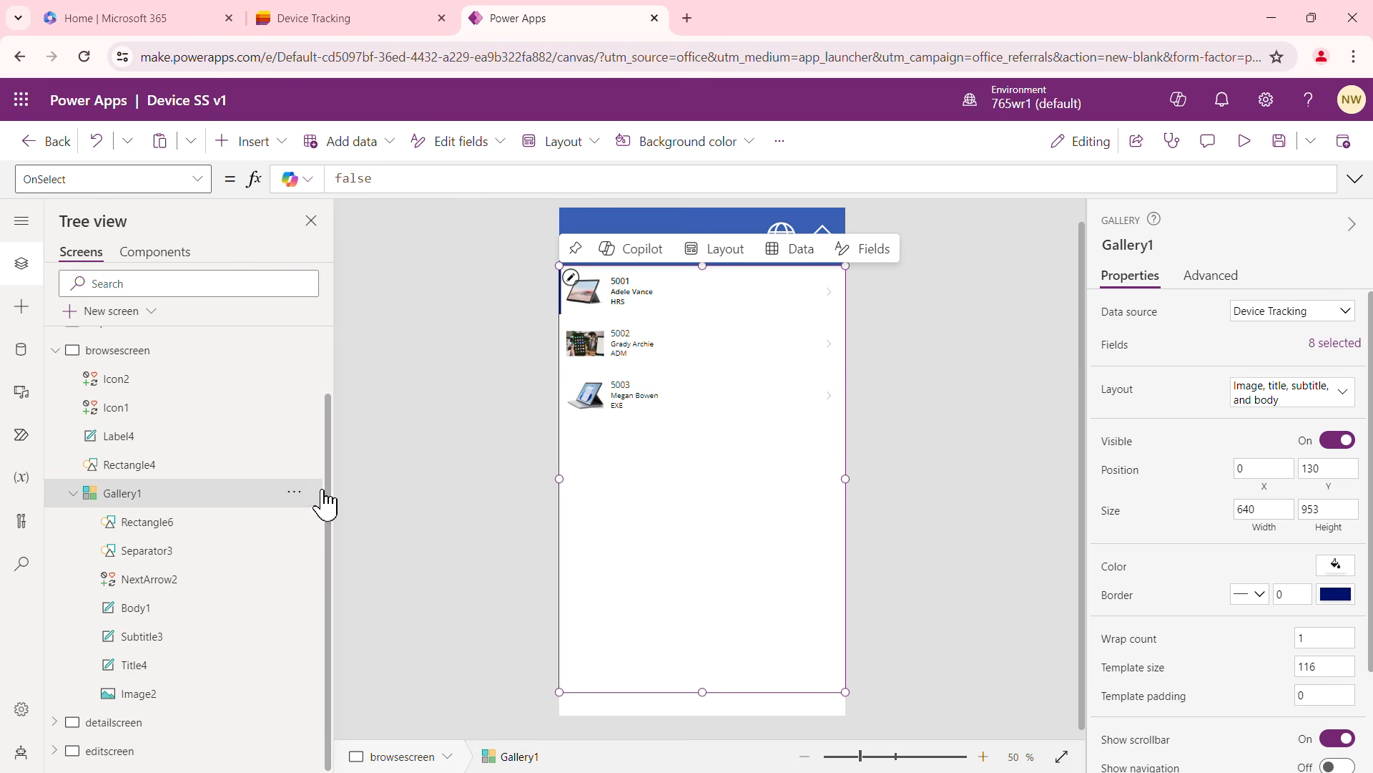
left_click(56, 722)
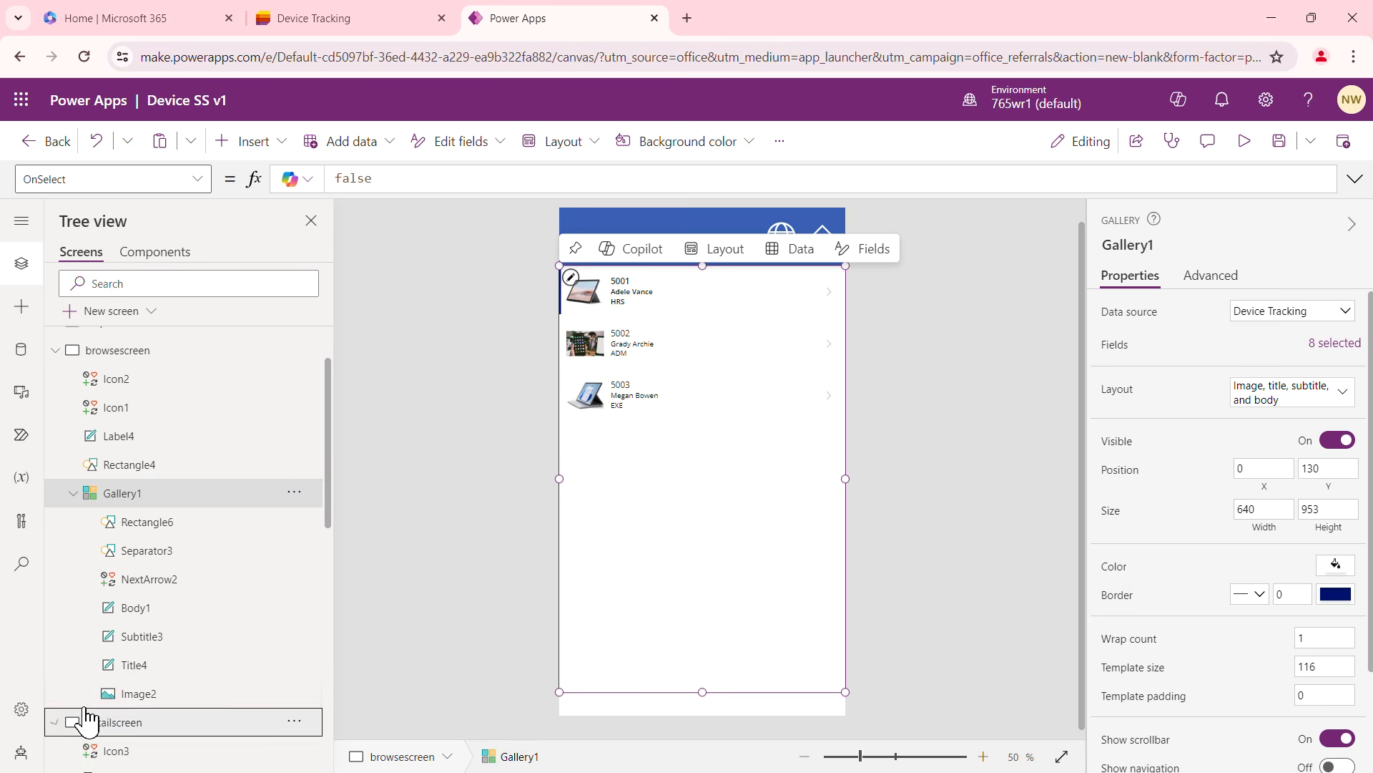
Replace the browse gallery's OnSelect formula with a Navigate function that targets detailscreen
left_click_drag(327, 438, 325, 513)
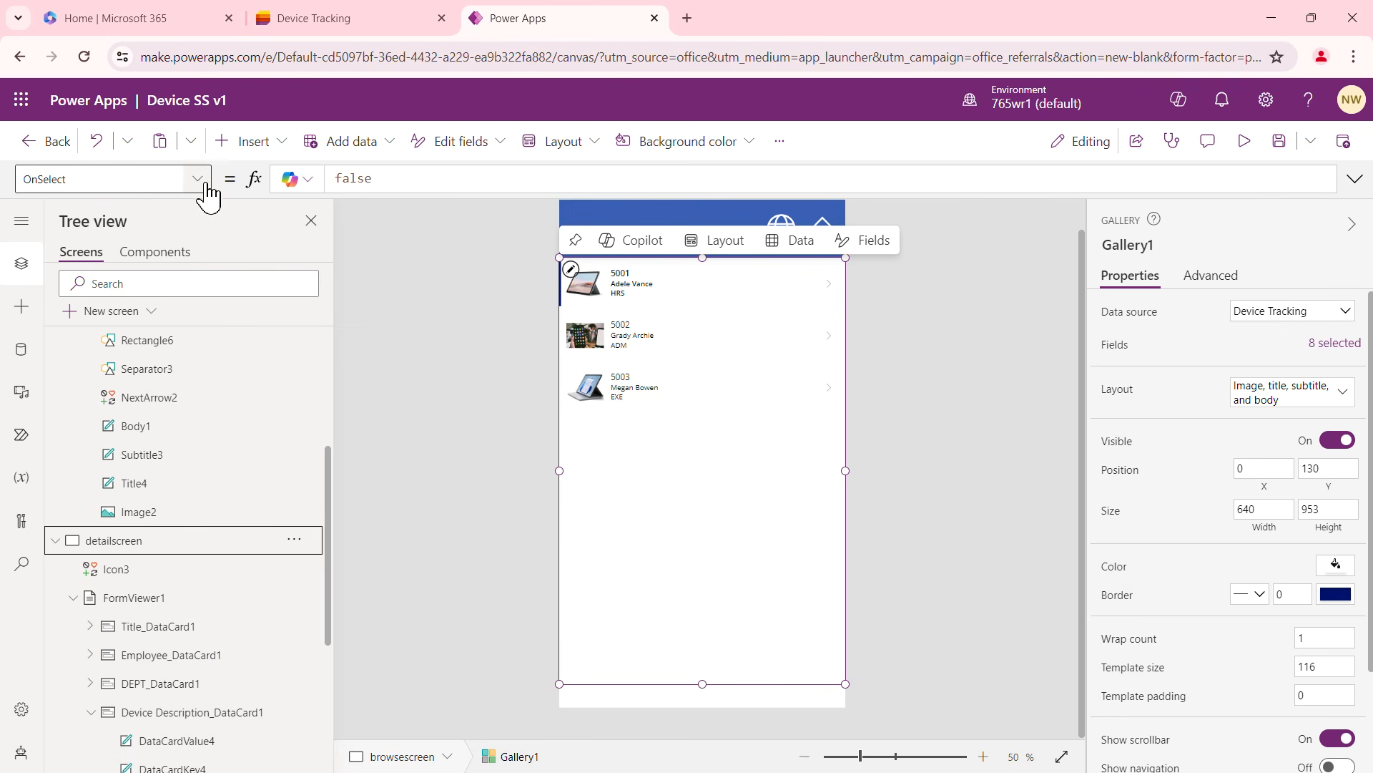
left_click(385, 178)
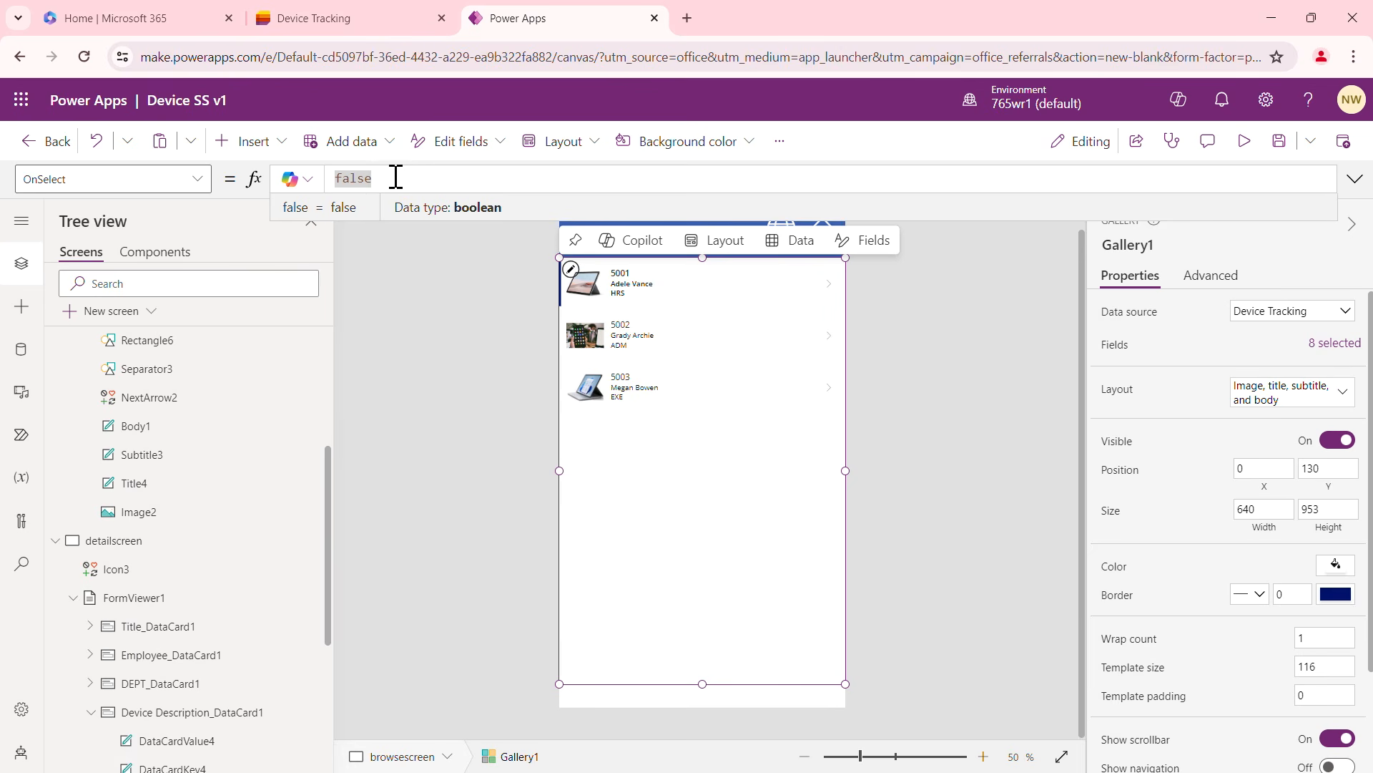
type("N")
key("BackSpace")
key("BackSpace")
key("BackSpace")
key("BackSpace")
key("BackSpace")
key("BackSpace")
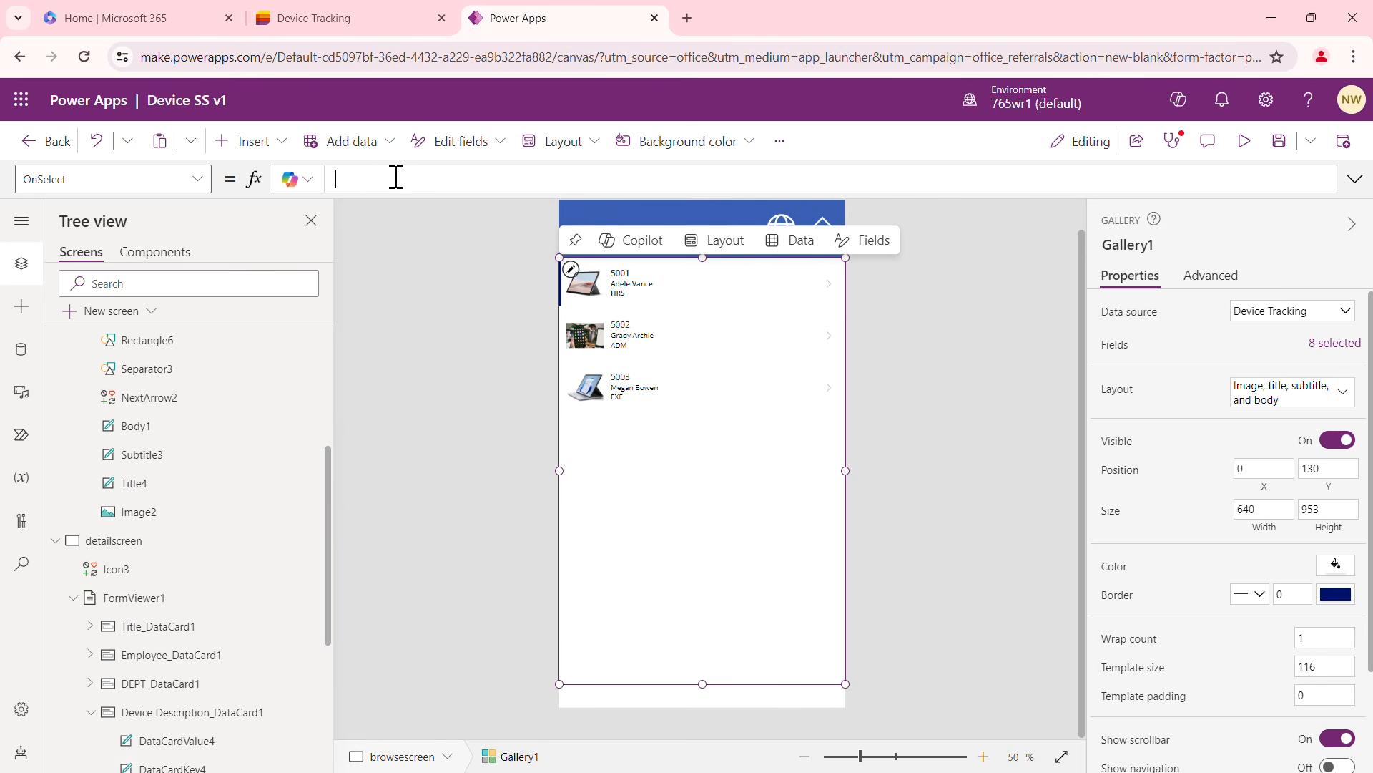
type("Nav")
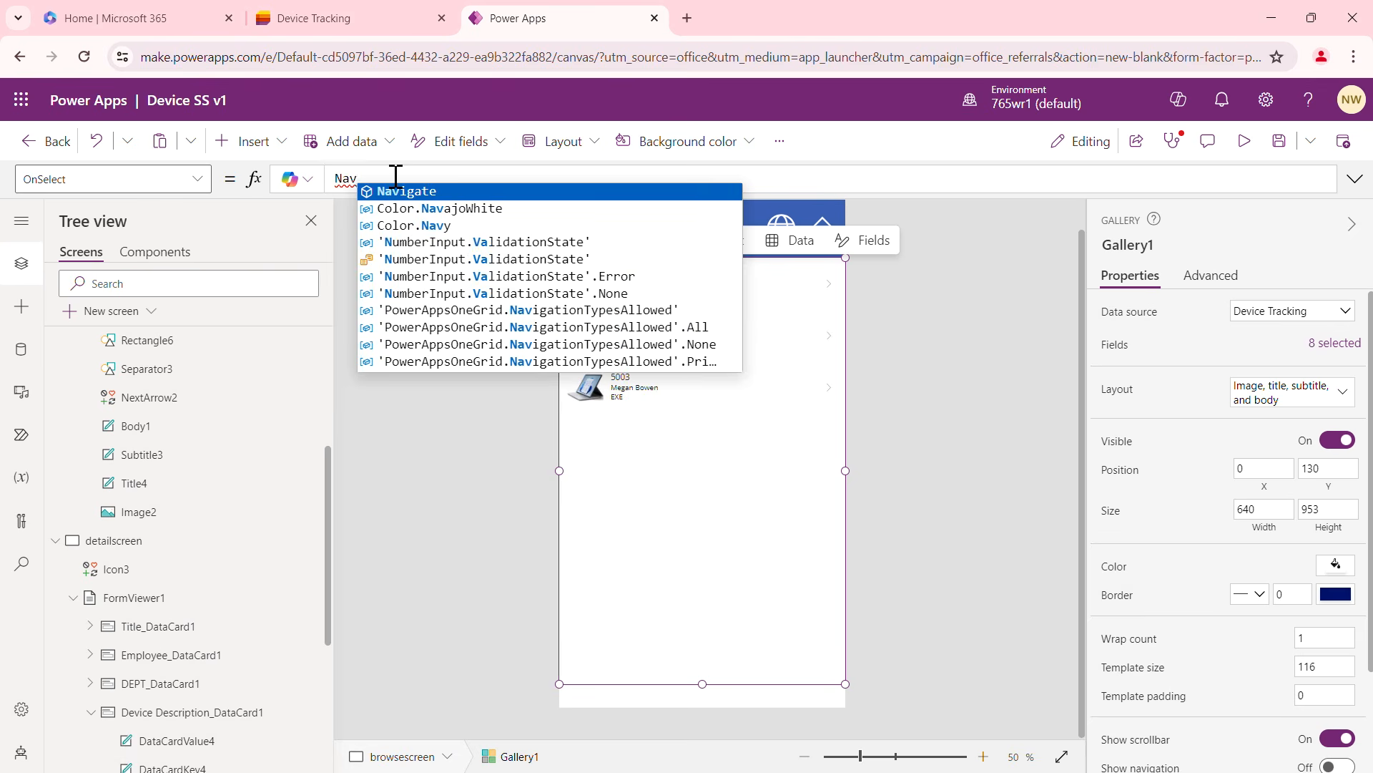
key("Tab")
type("(")
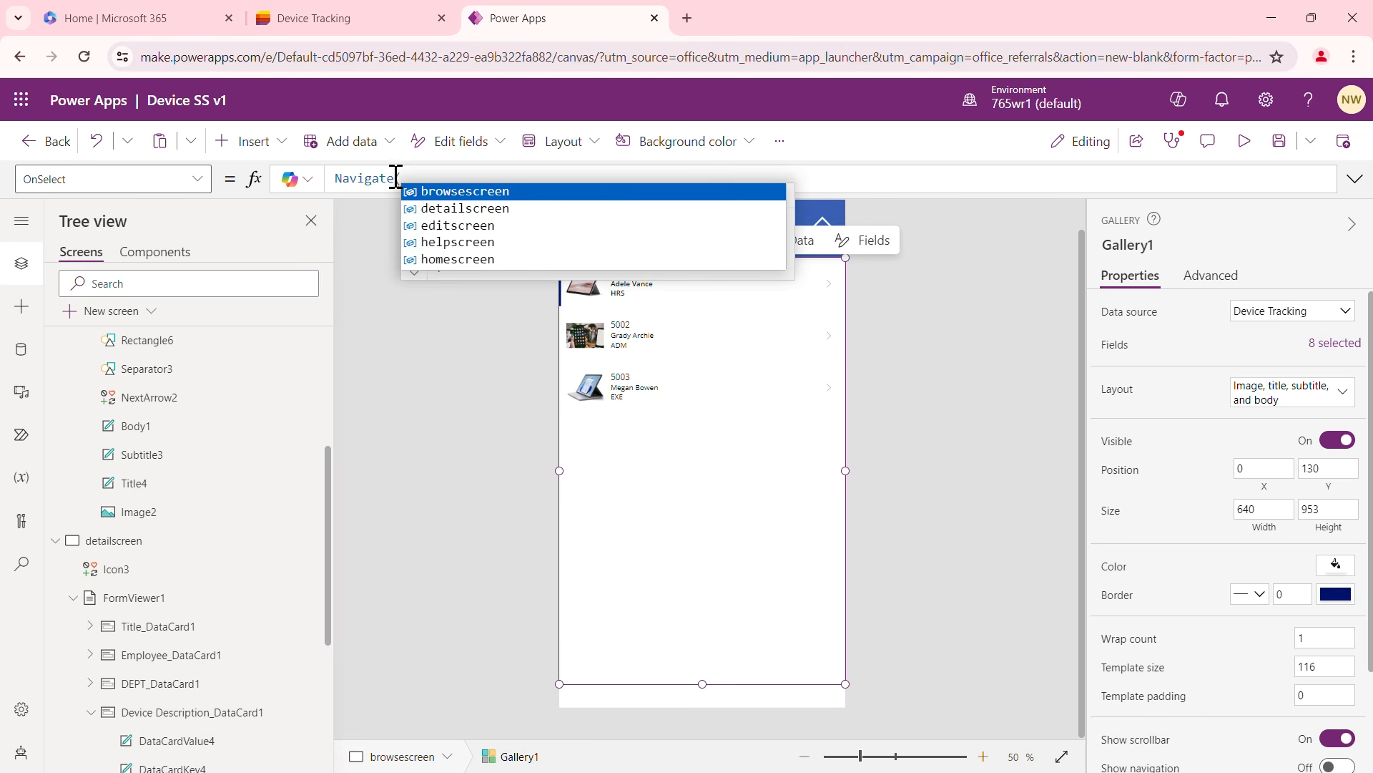
key("Down")
key("Tab")
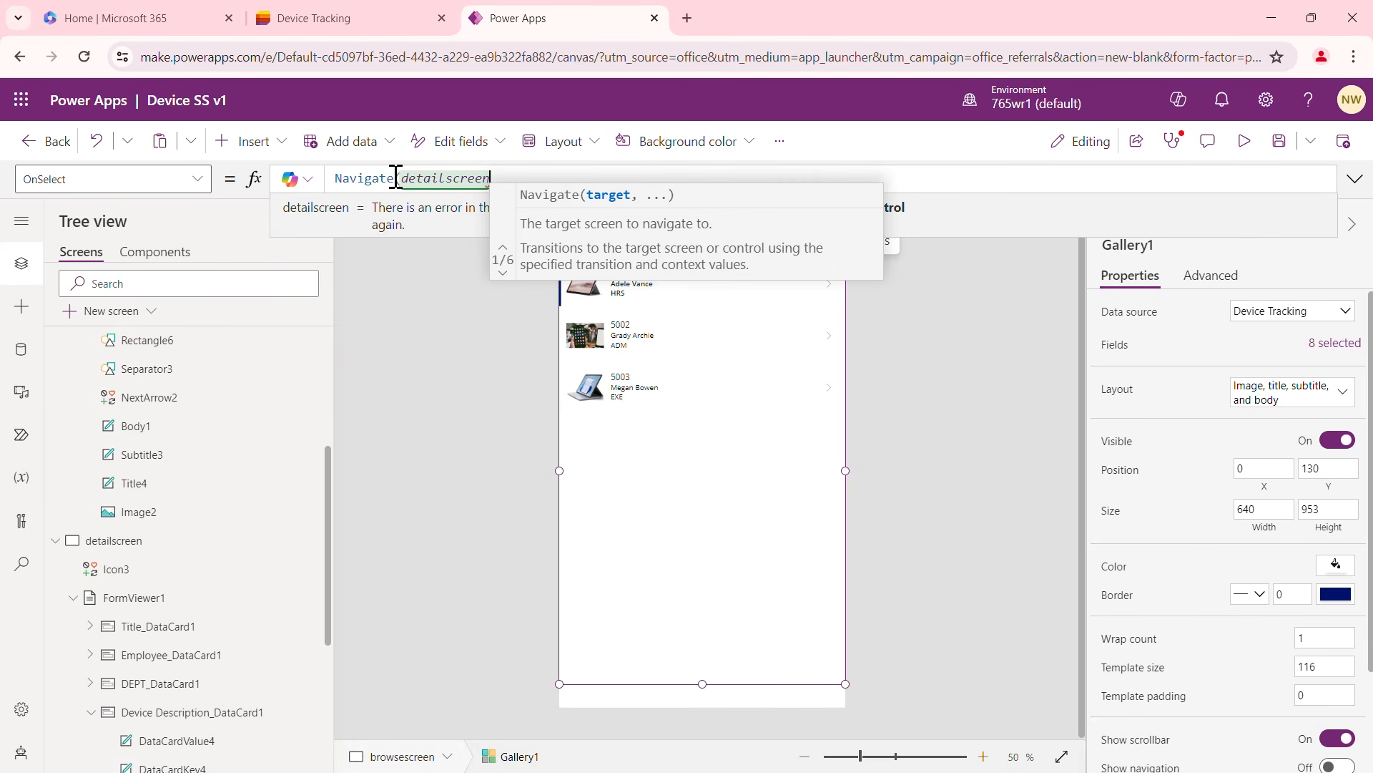
Complete the gallery's Navigate formula with ScreenTransition.None as its transition
type(", ")
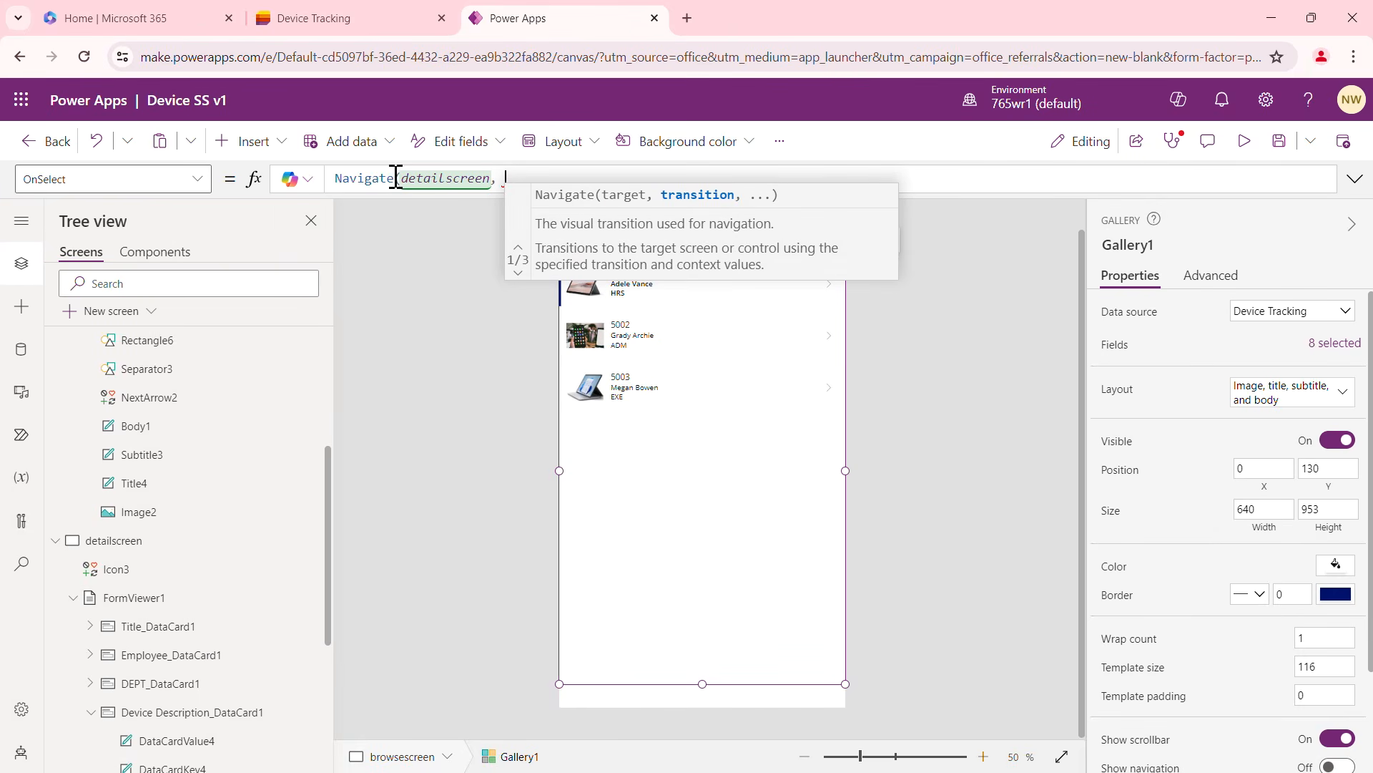
type("Scr")
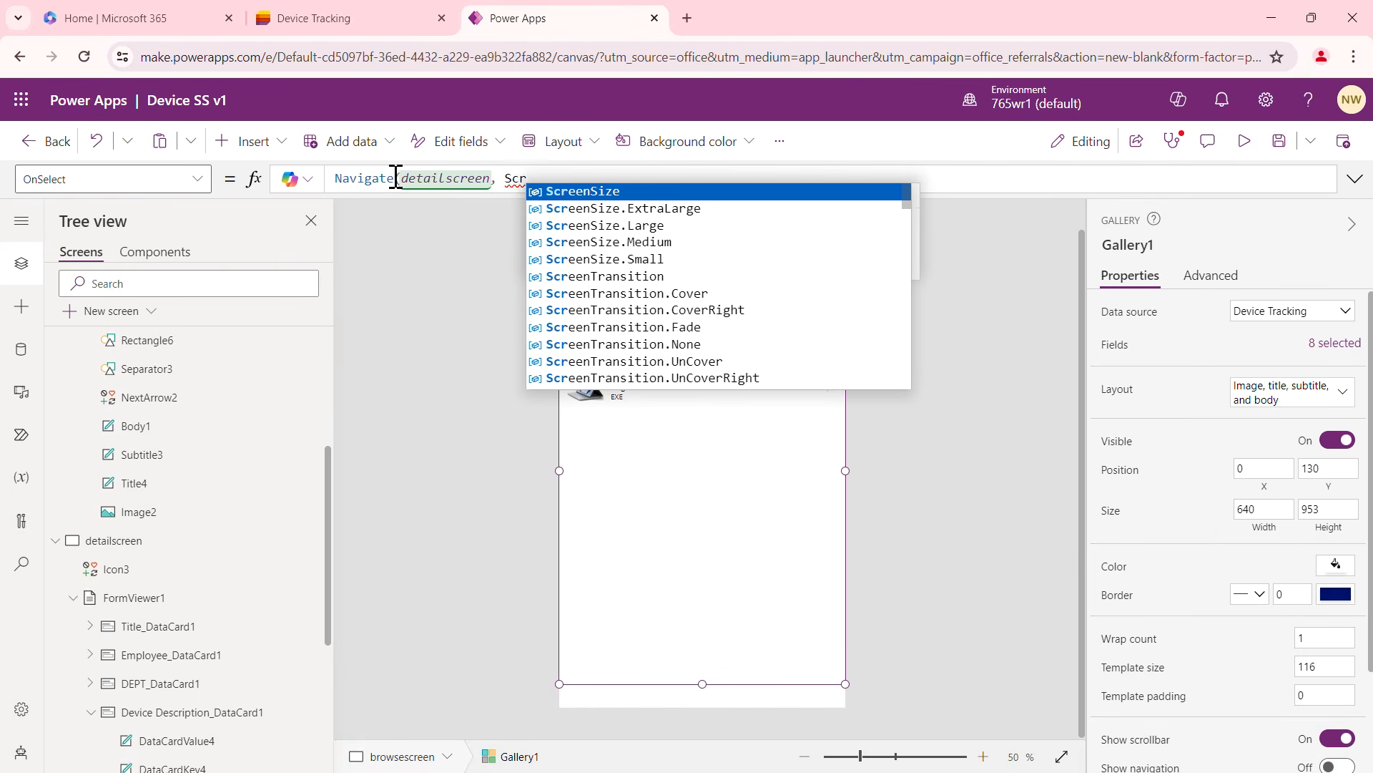
type("ee")
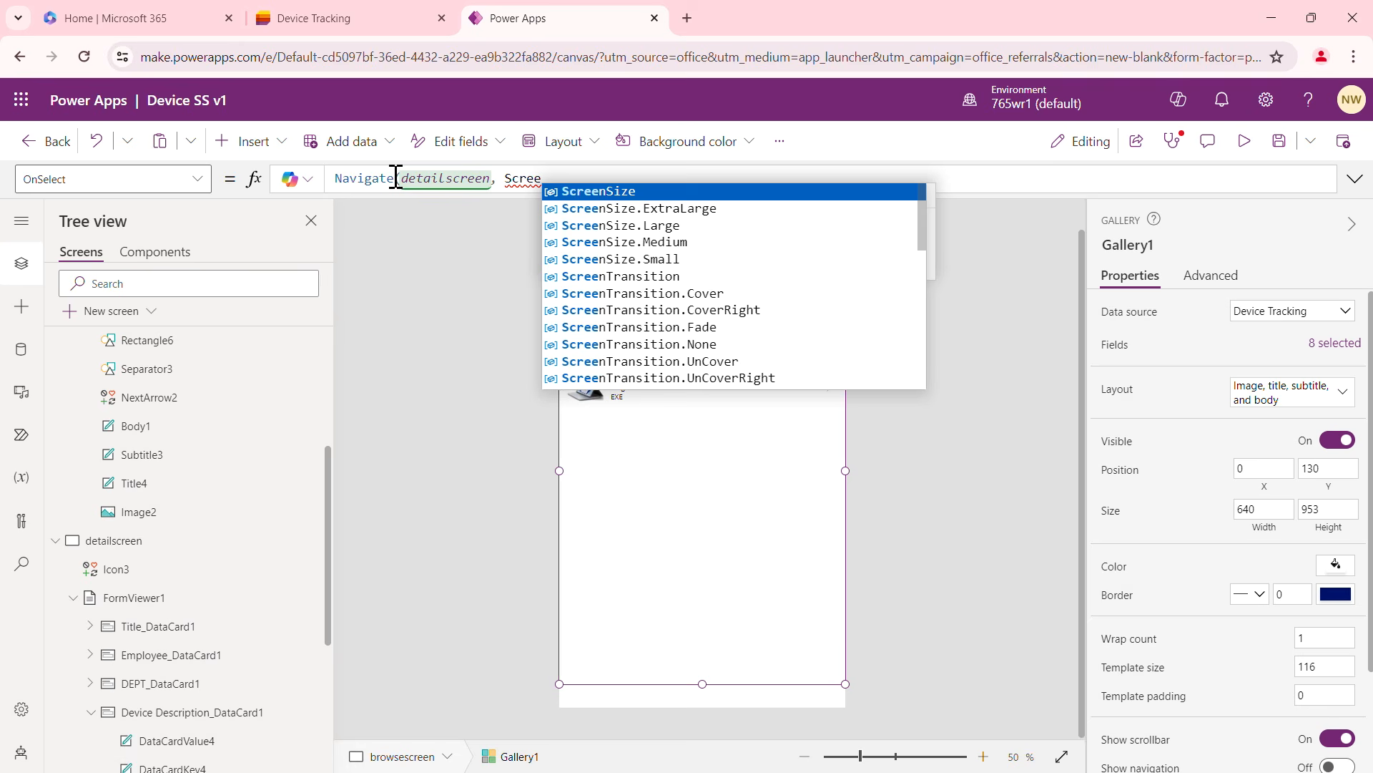
type("nt")
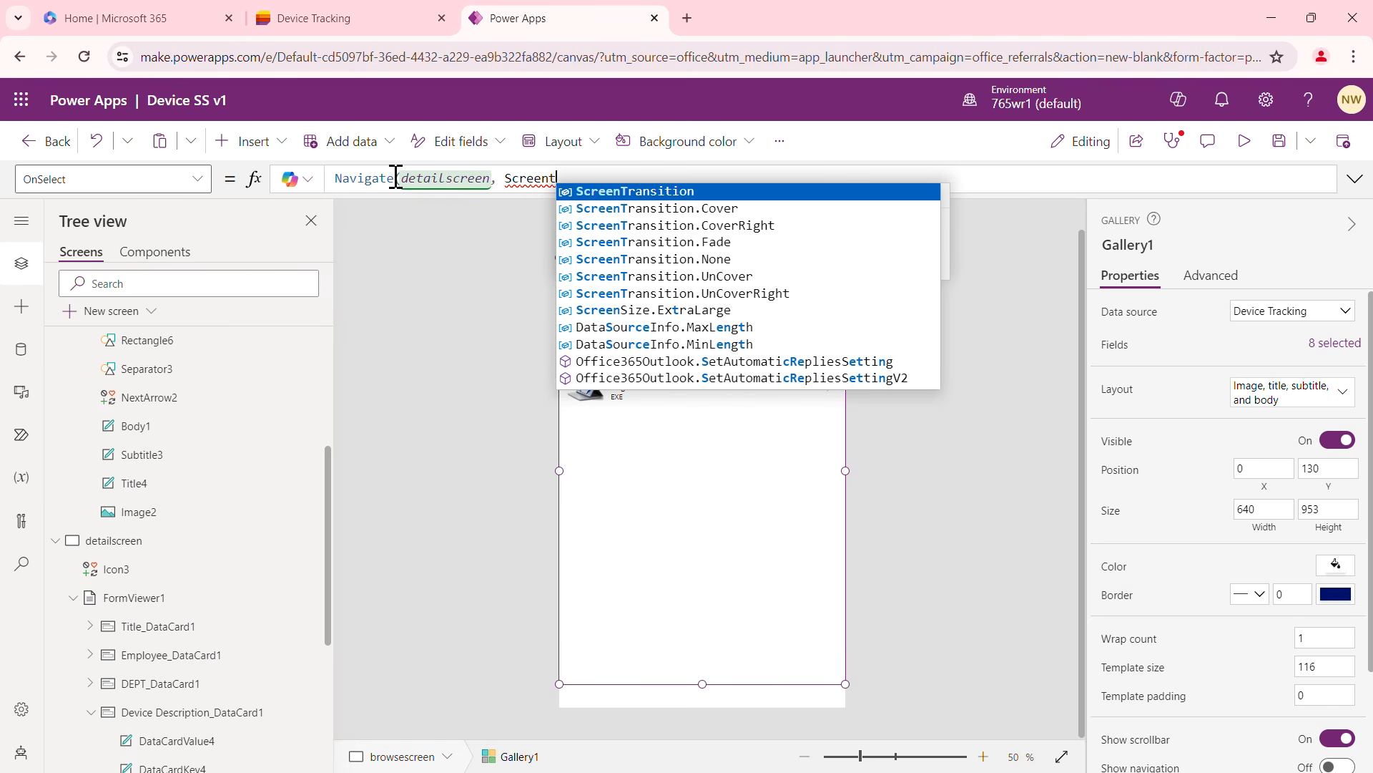
key("Tab")
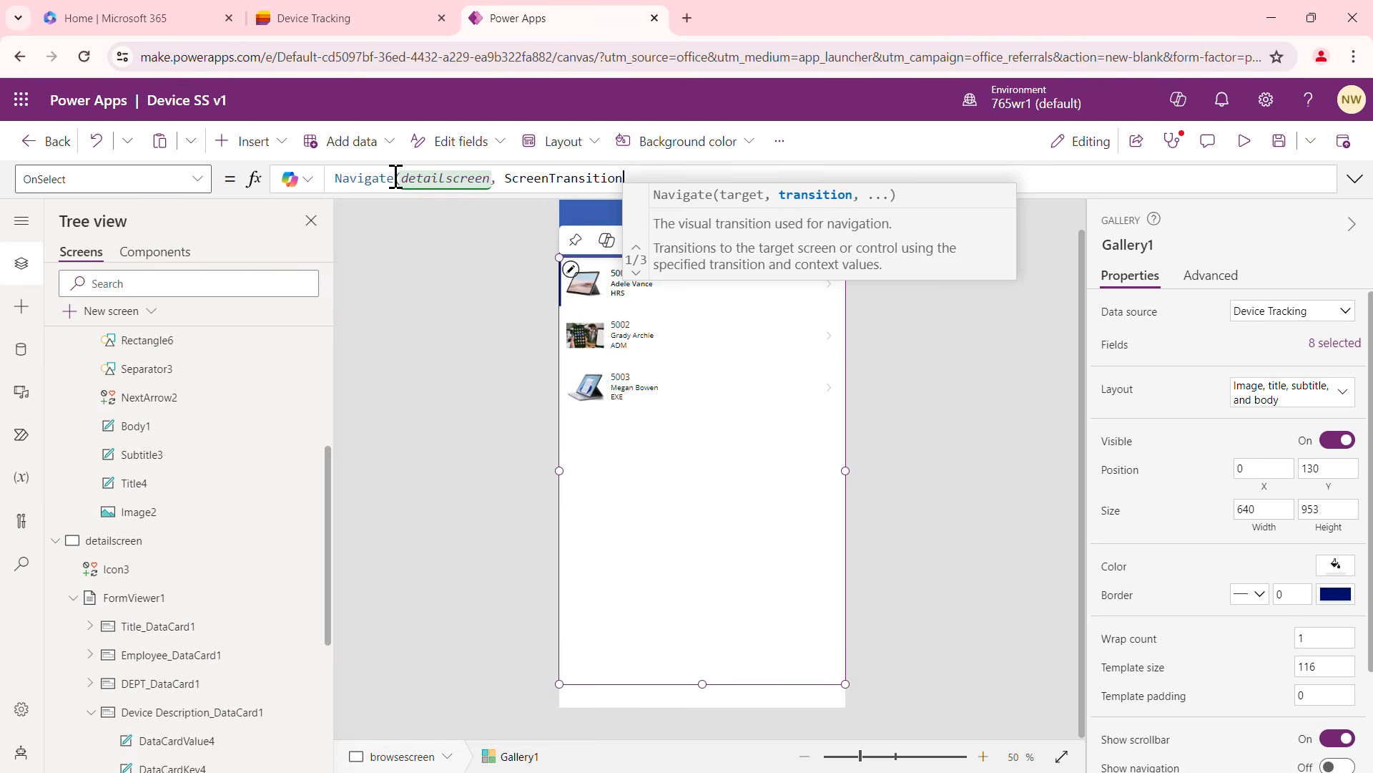
type(".")
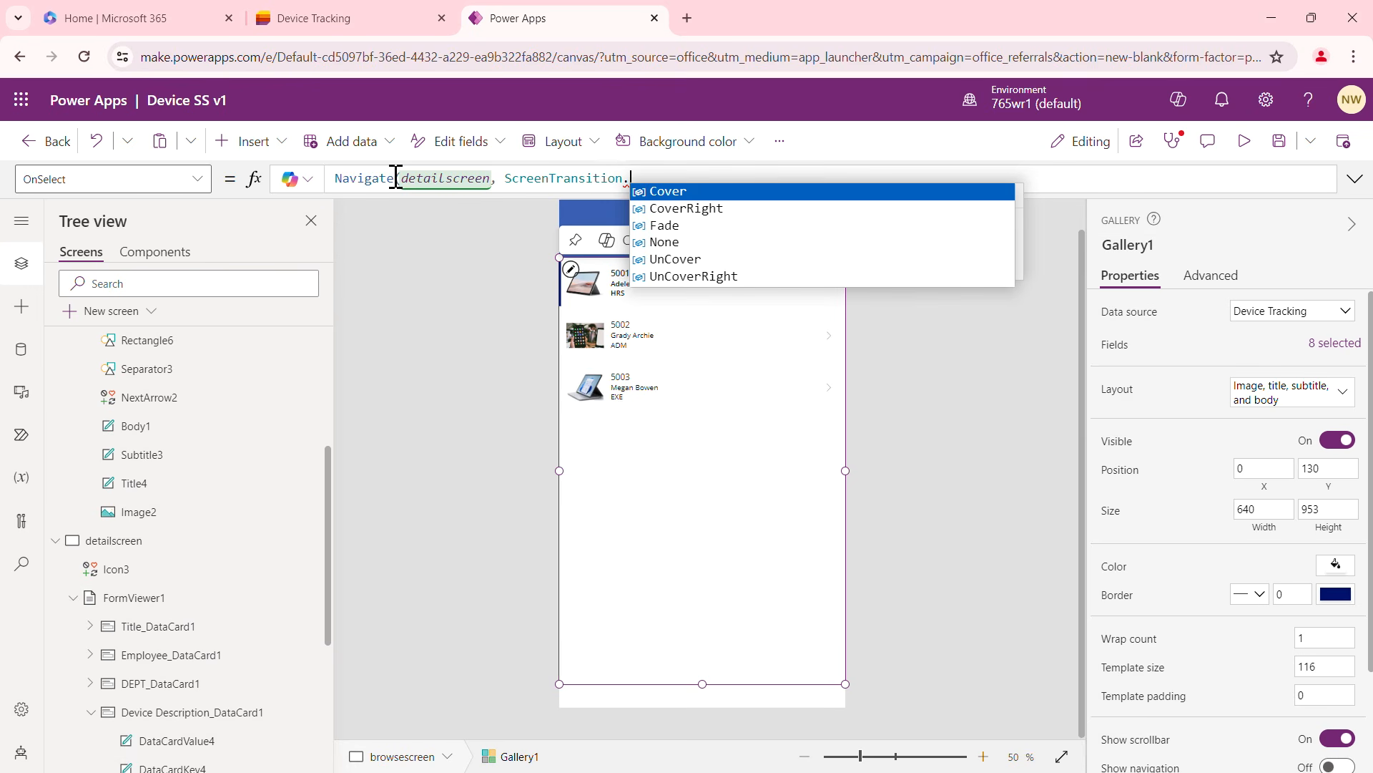
key("Down")
key("Down")
key("Down")
key("Tab")
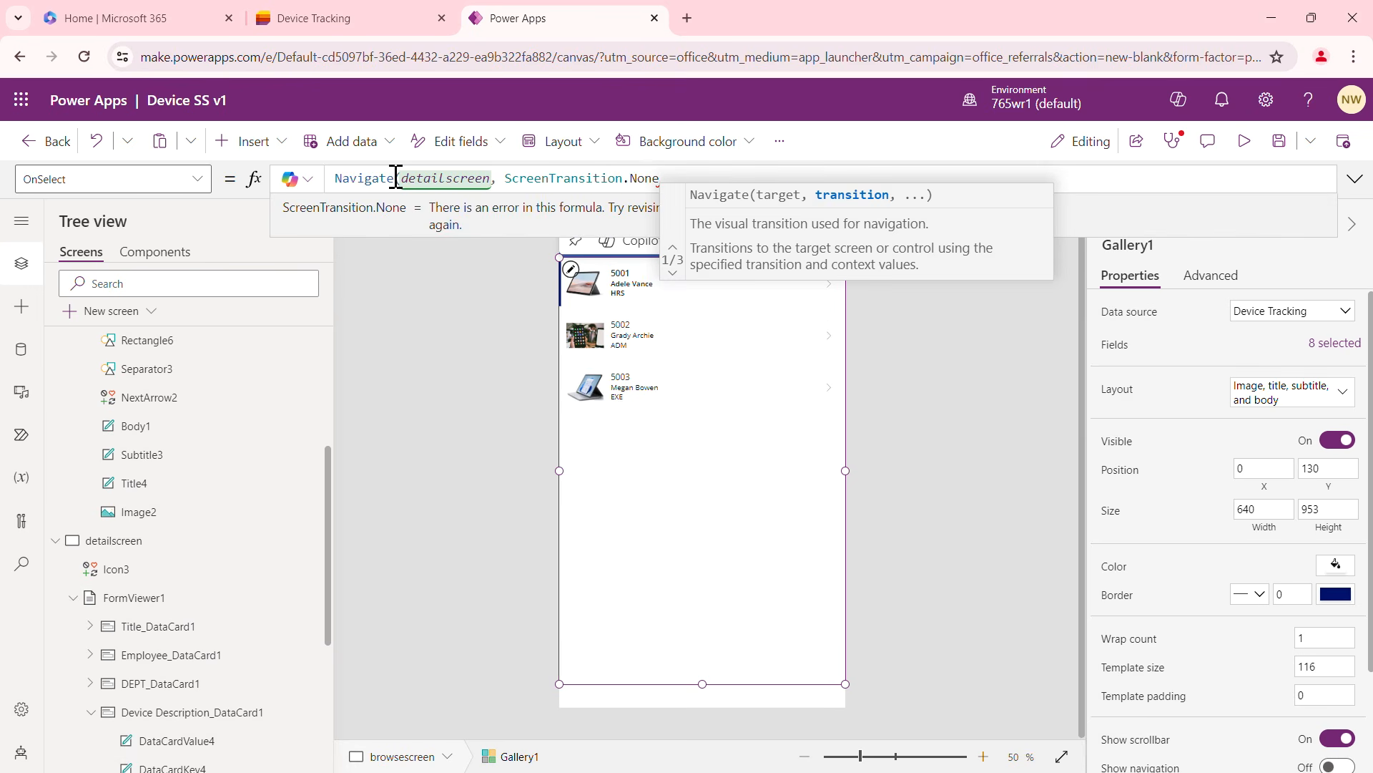
type(")")
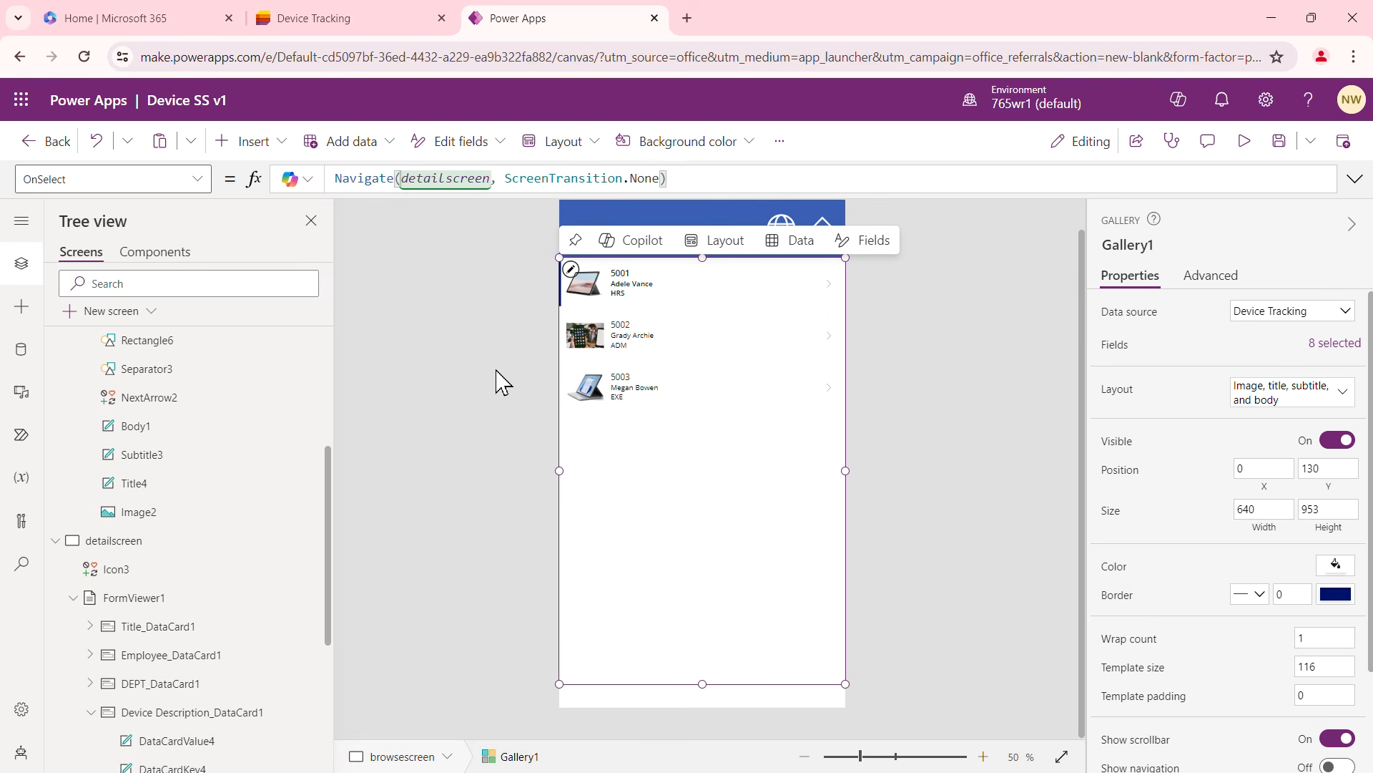
Test the gallery's navigation by running its select action on record 5001
left_click(494, 405)
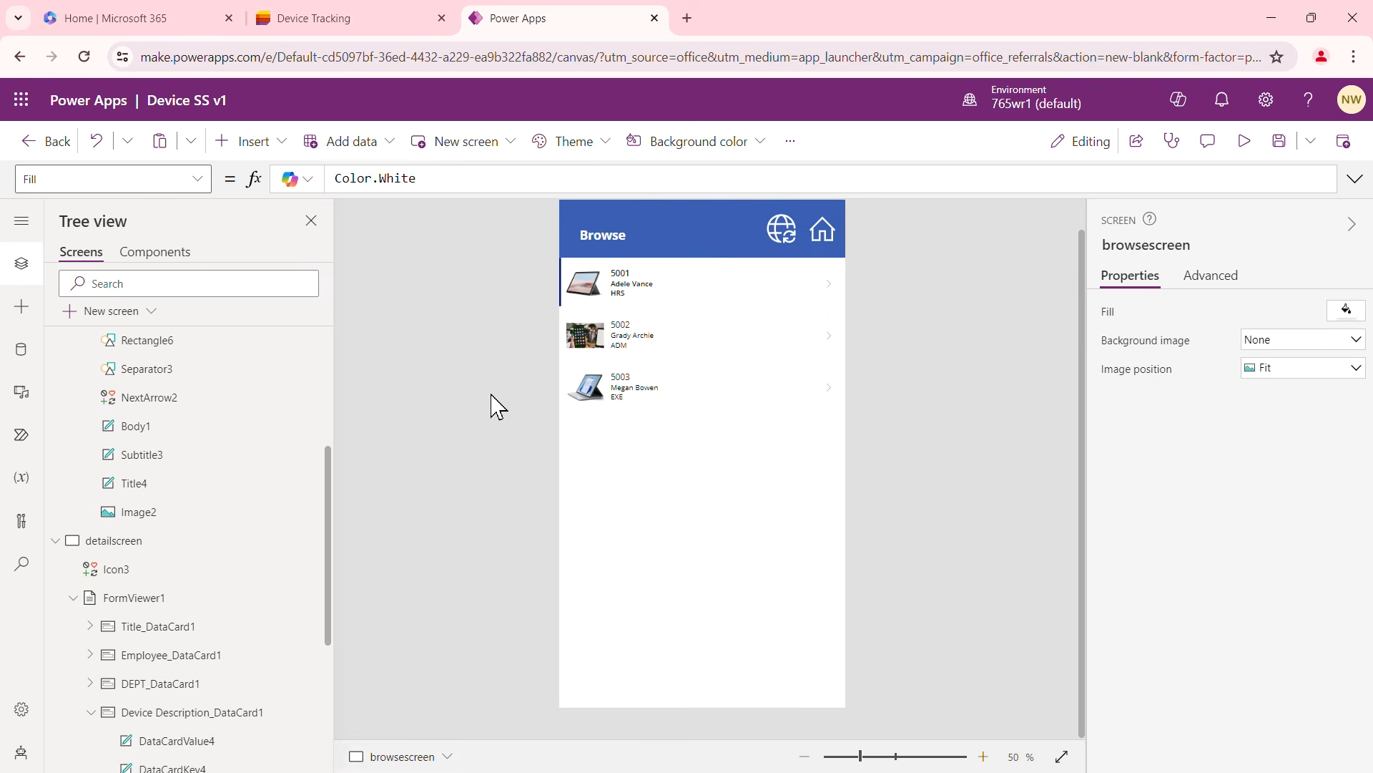
left_click(716, 458)
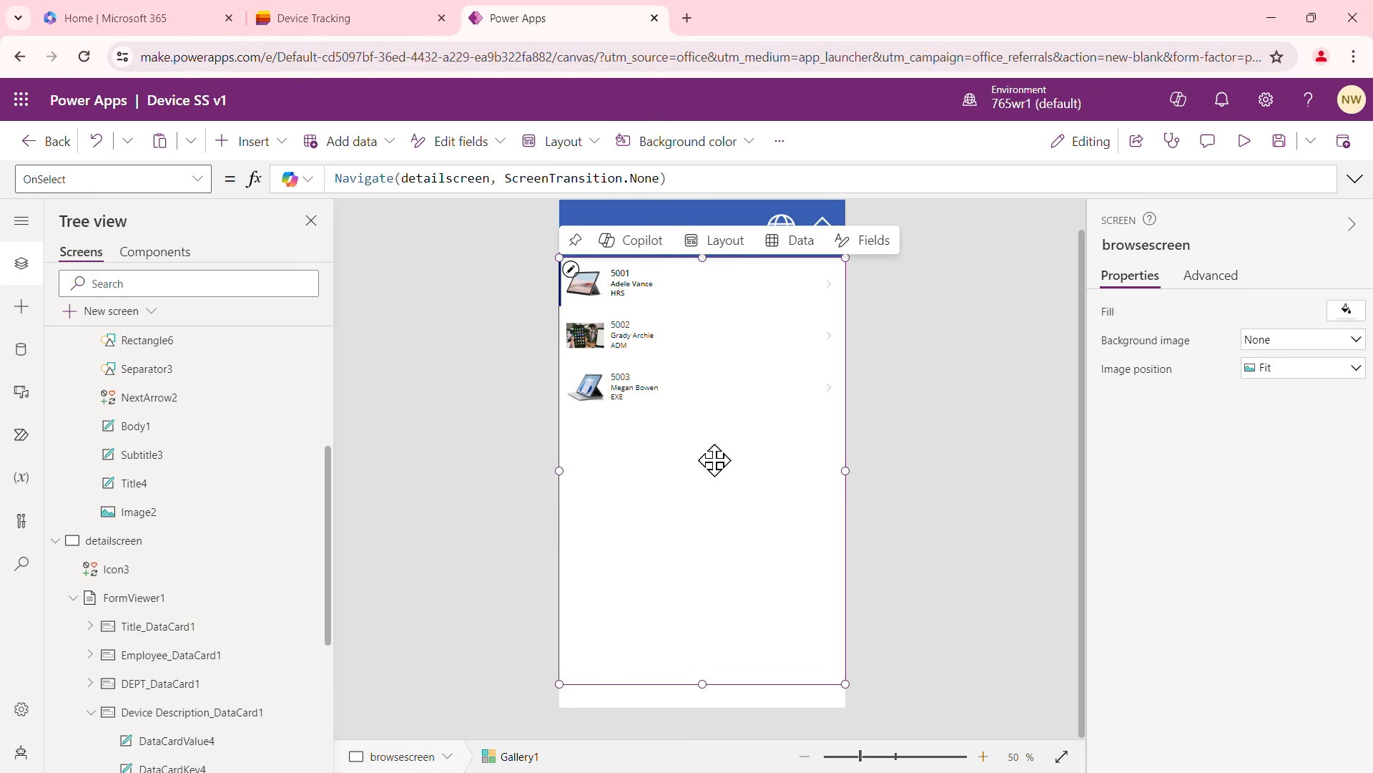
left_click(665, 293, "alt")
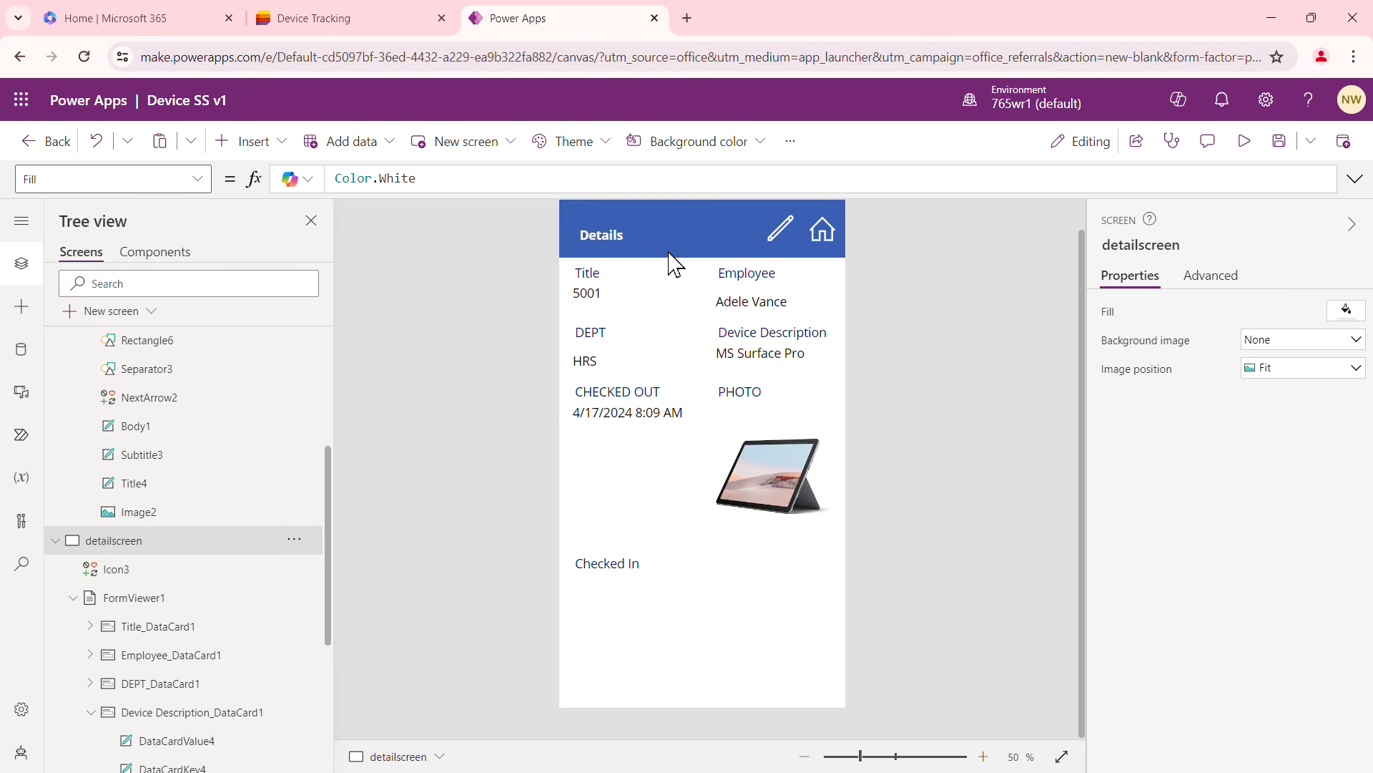
Set the OnSelect formula of the pencil icon in the Details header to EditForm(editform1)
left_click(780, 229)
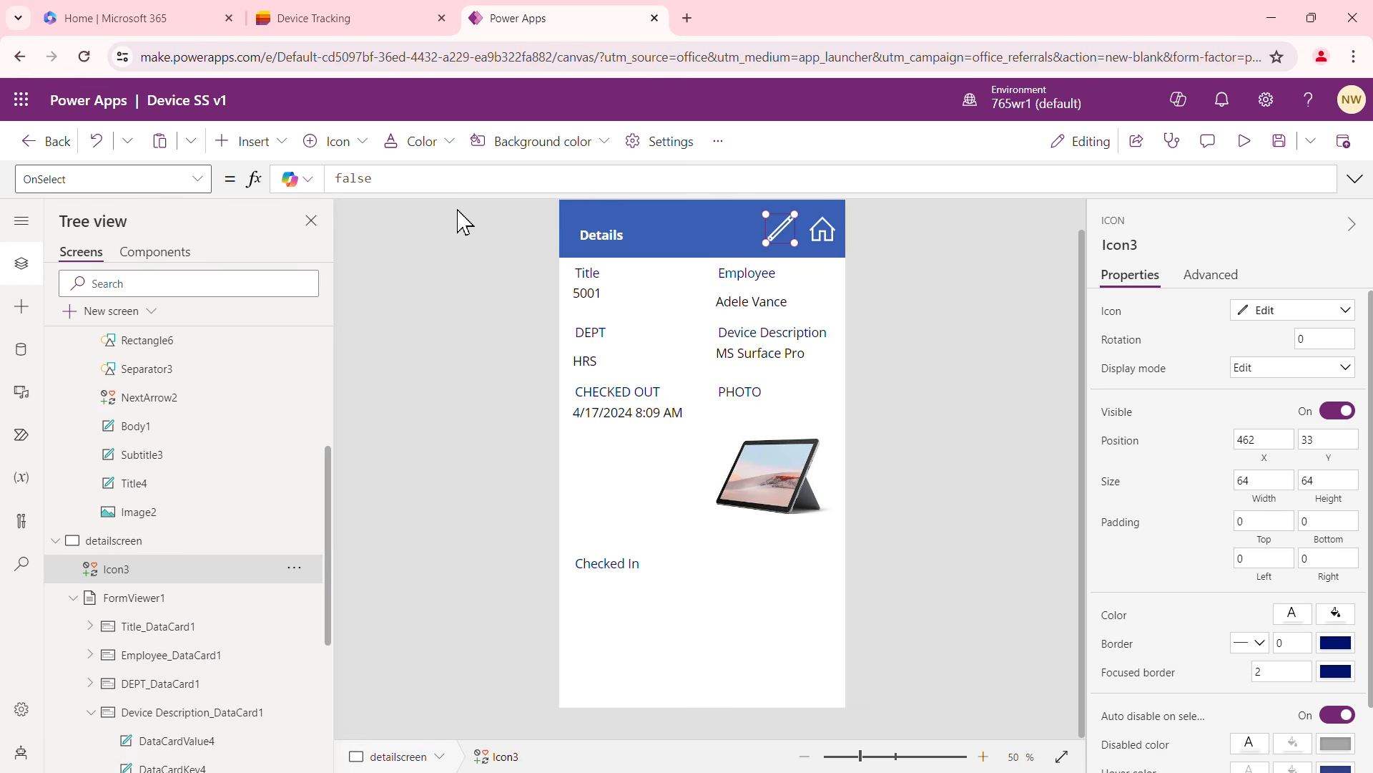
left_click_drag(331, 466, 329, 610)
left_click(55, 750)
scroll(239, 555, "down", 4)
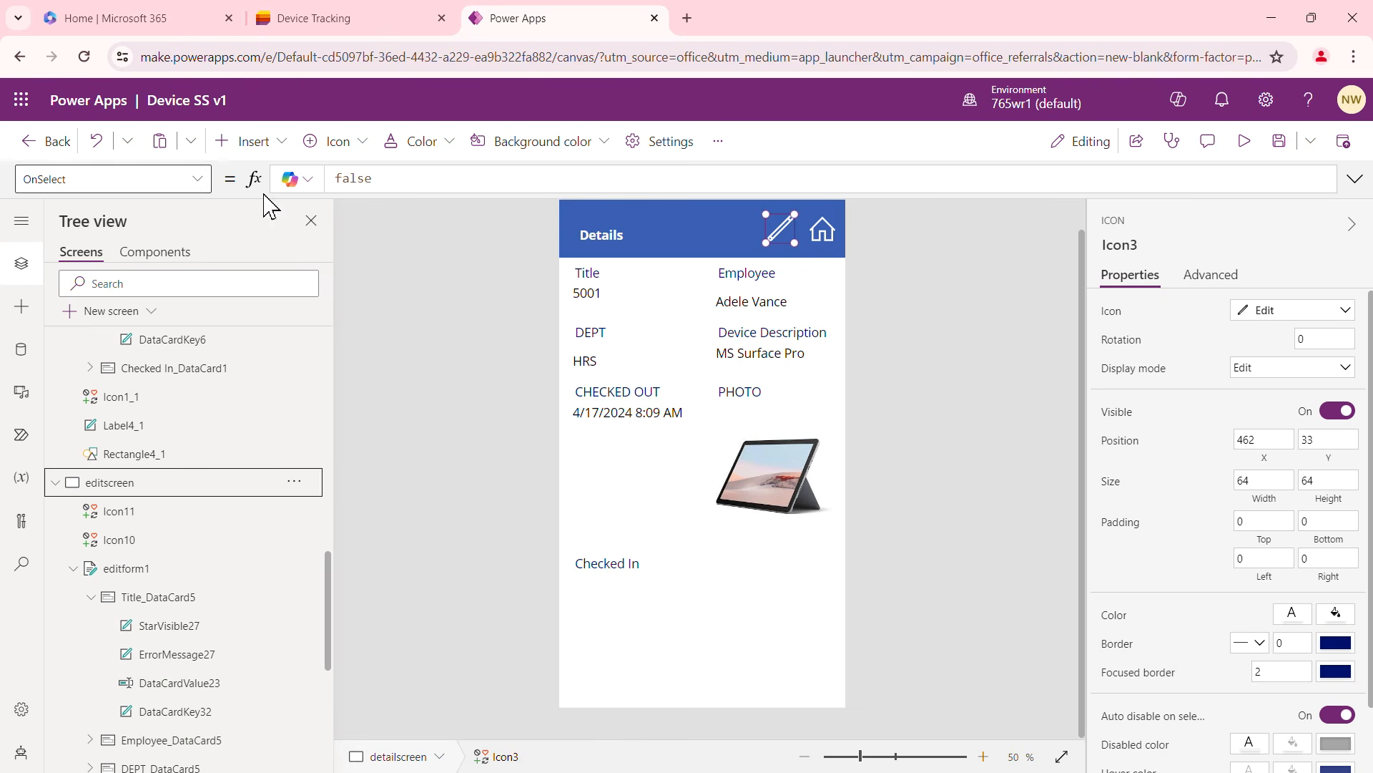
left_click(389, 178)
key("BackSpace")
key("BackSpace")
key("BackSpace")
key("BackSpace")
key("BackSpace")
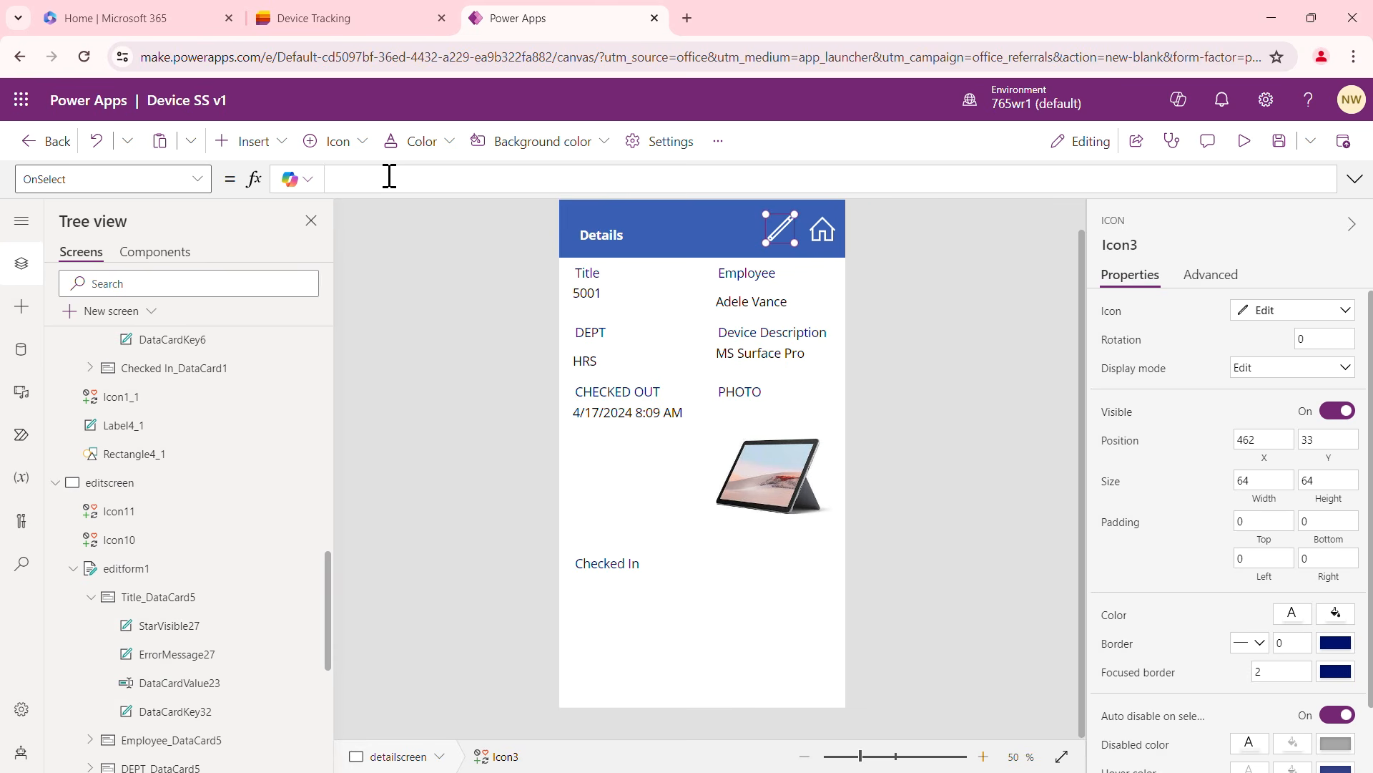
type("Edit")
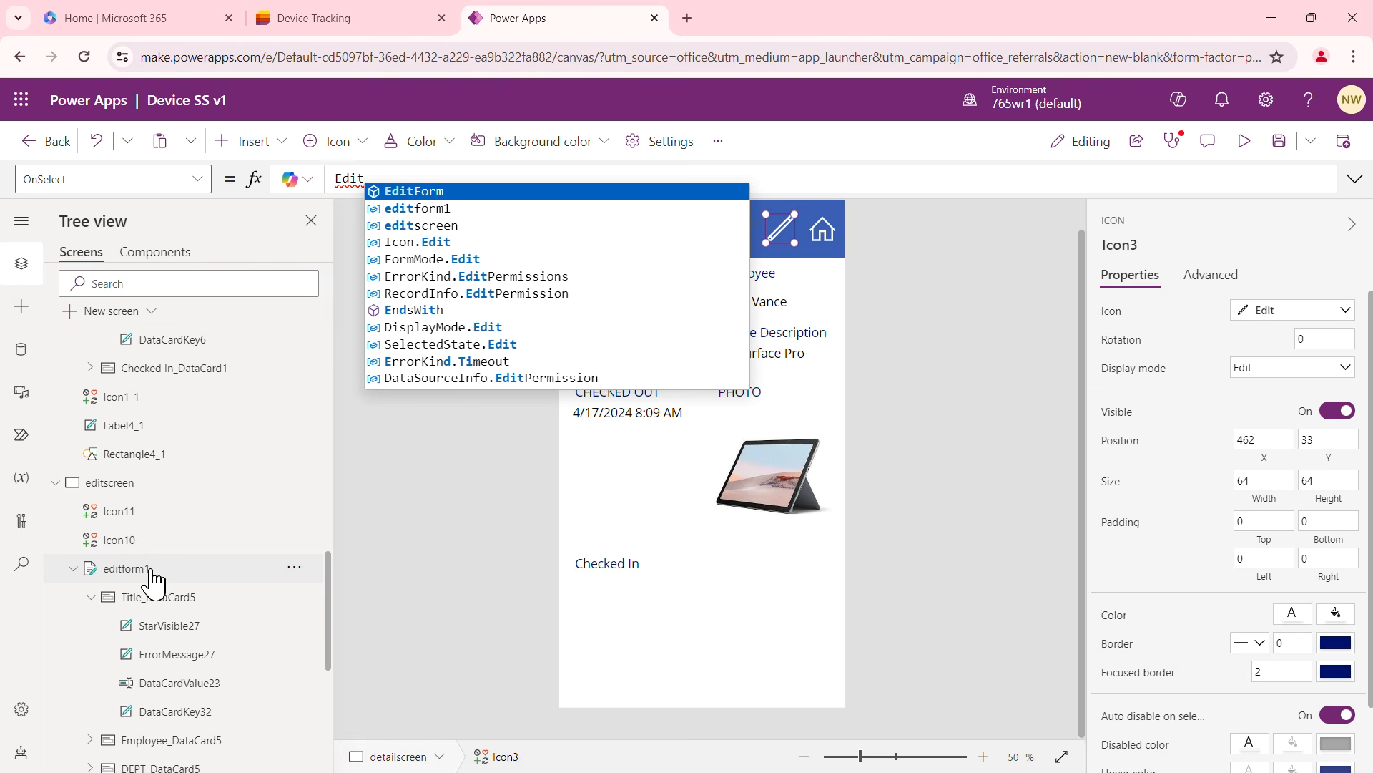
left_click(411, 189)
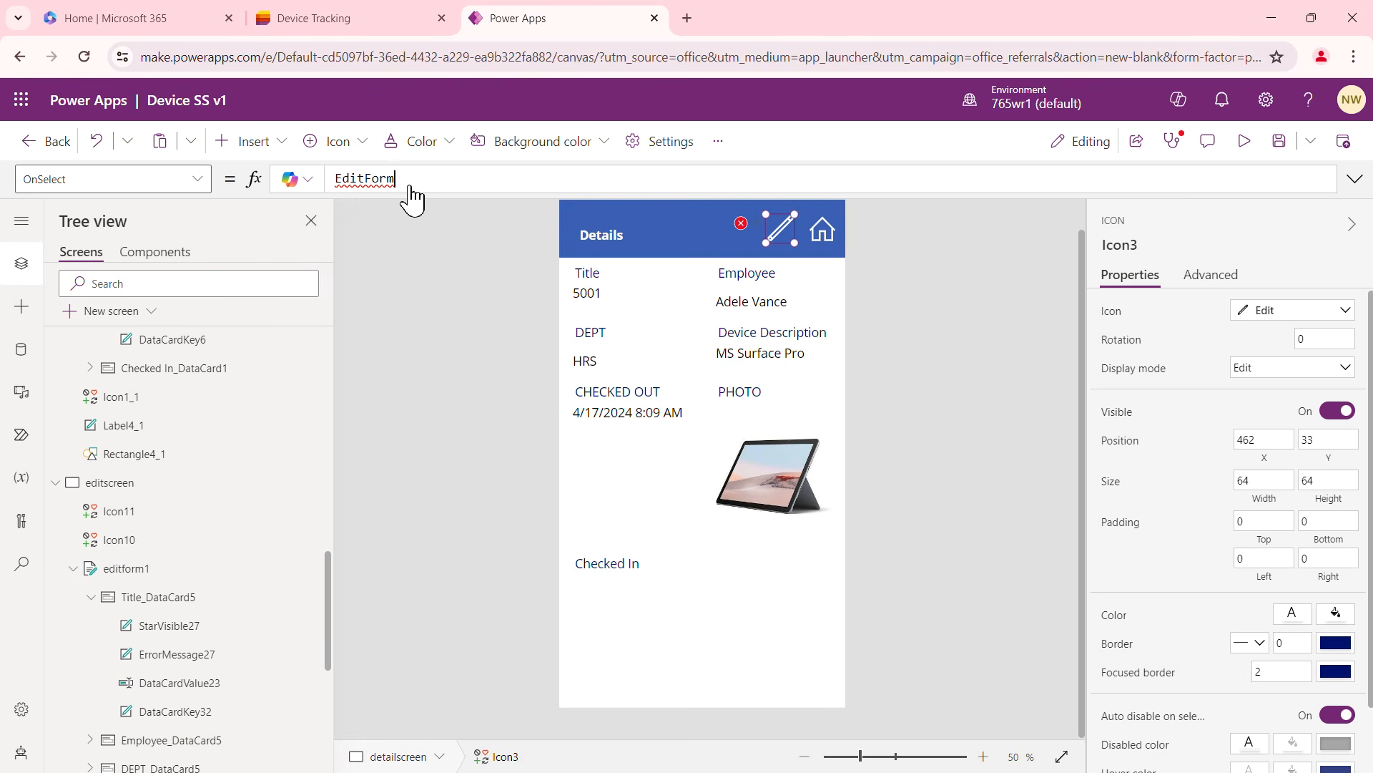
type("(")
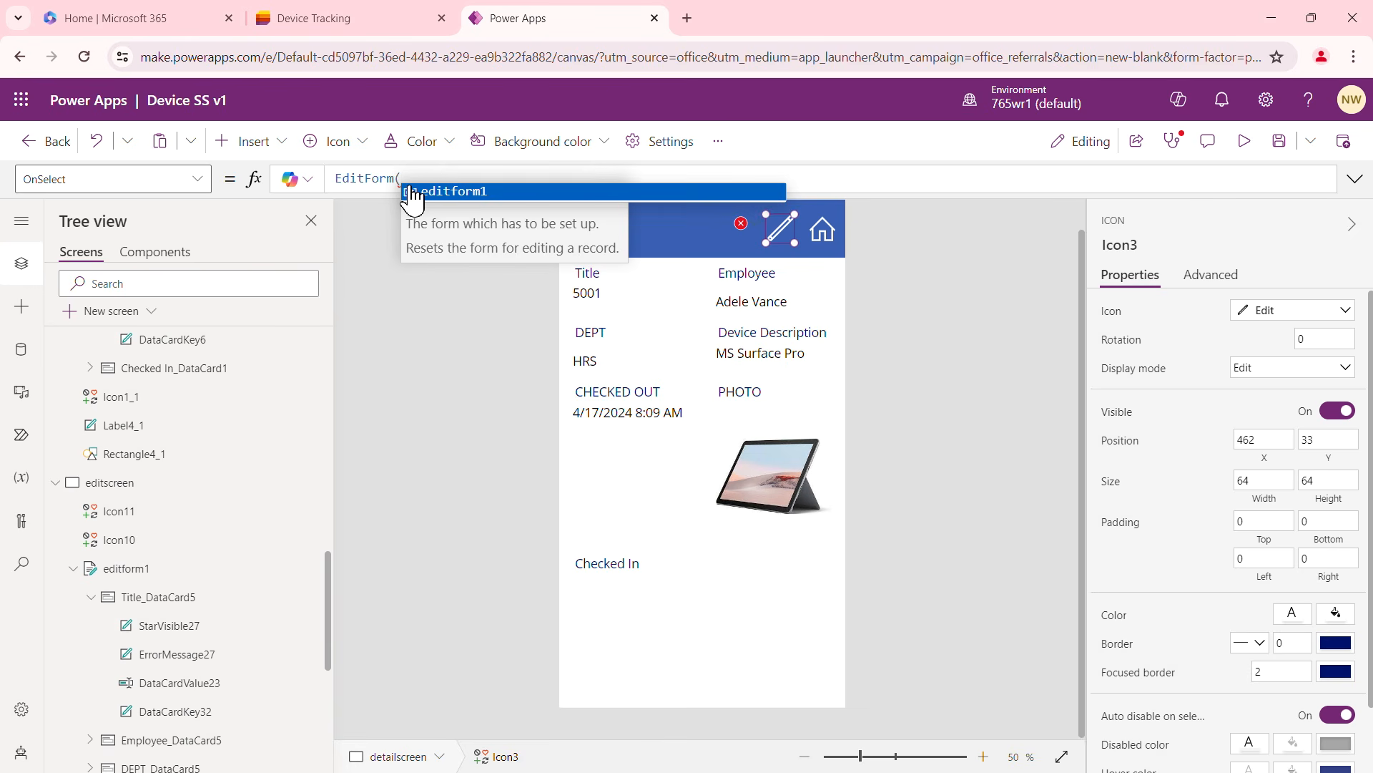
left_click(447, 191)
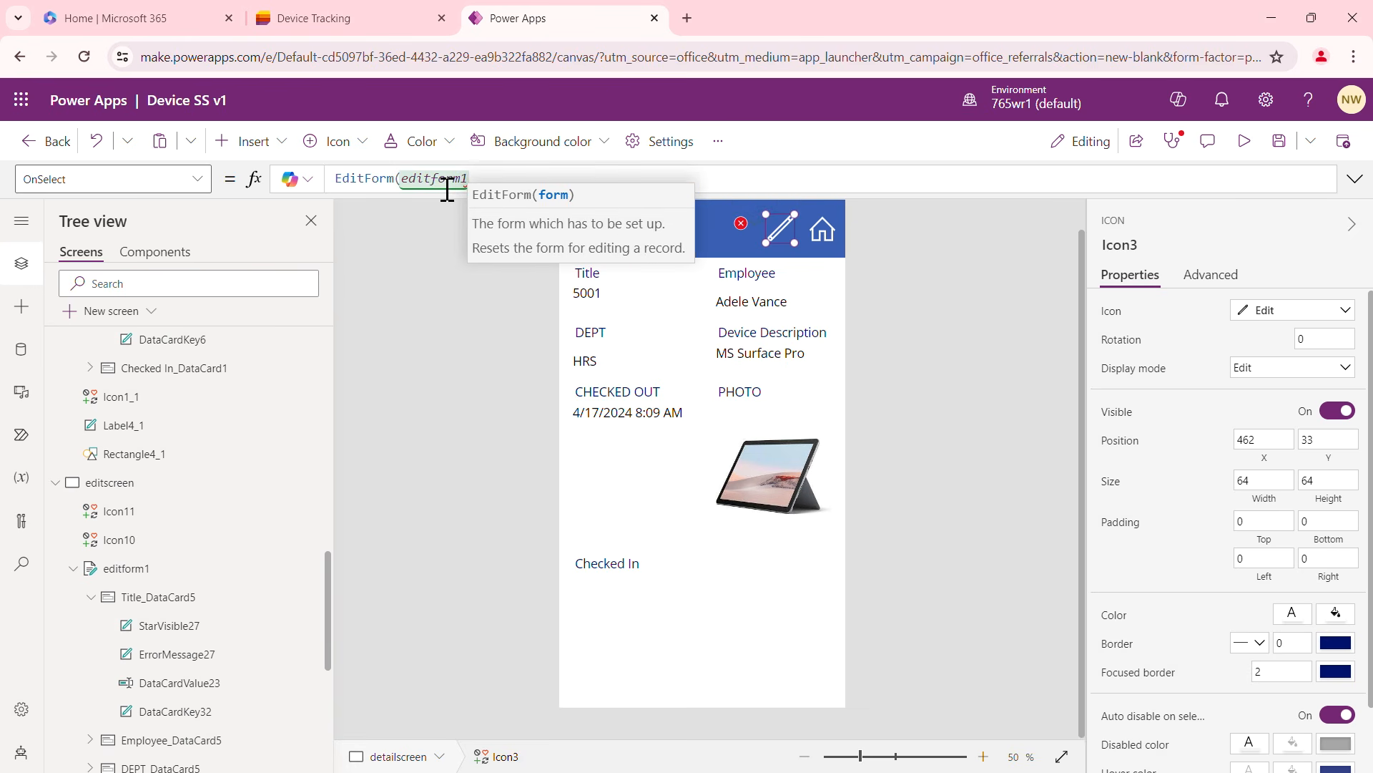
type(")")
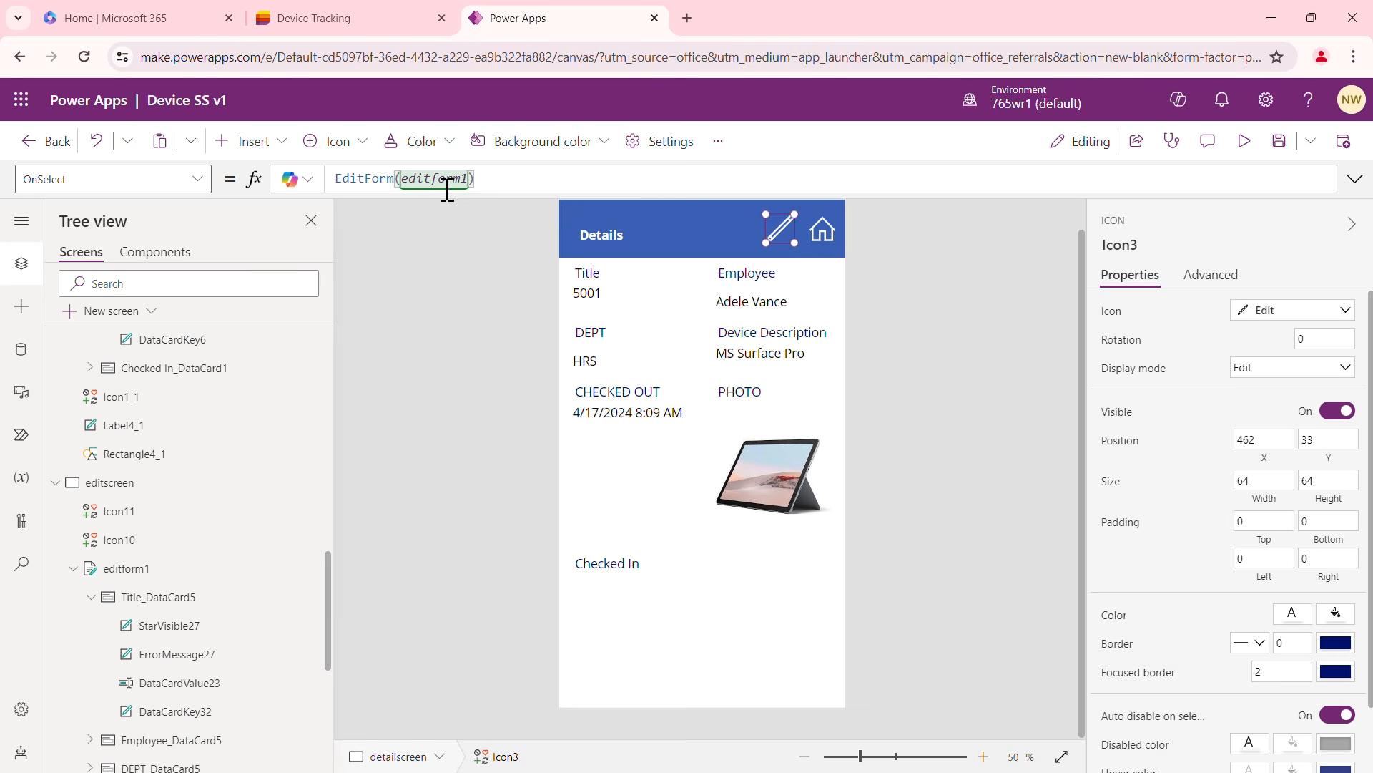
Append ; Navigate(editscreen) to the pencil icon's OnSelect formula
type("; Naviage")
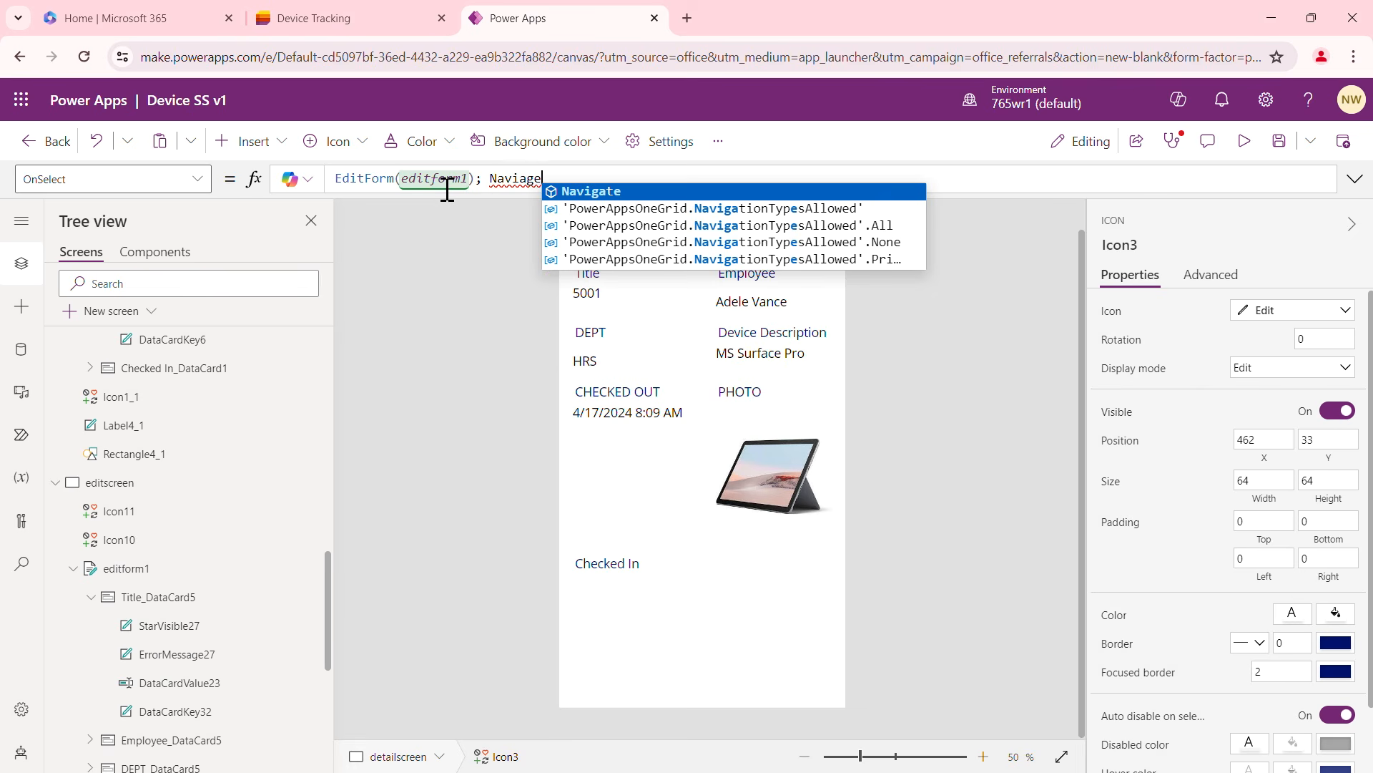
key("Tab")
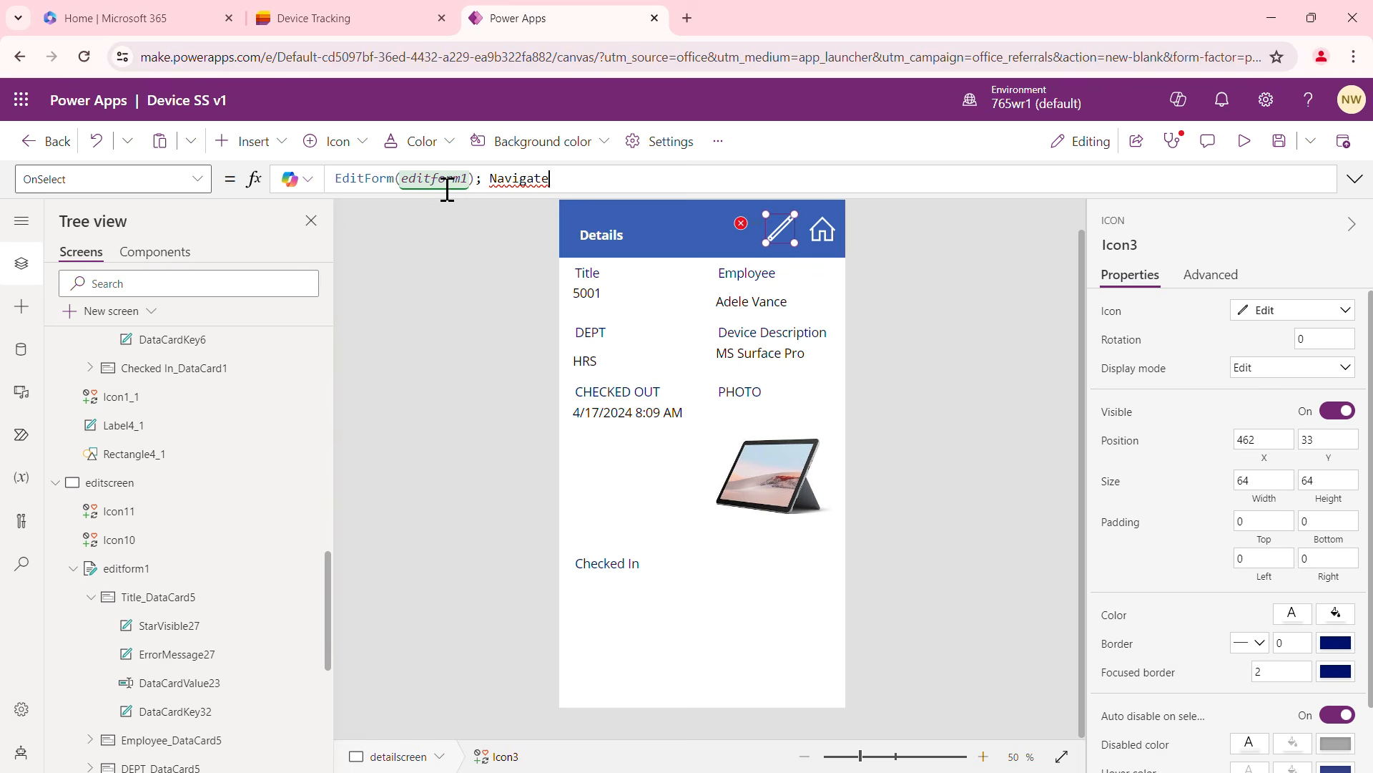
type("(")
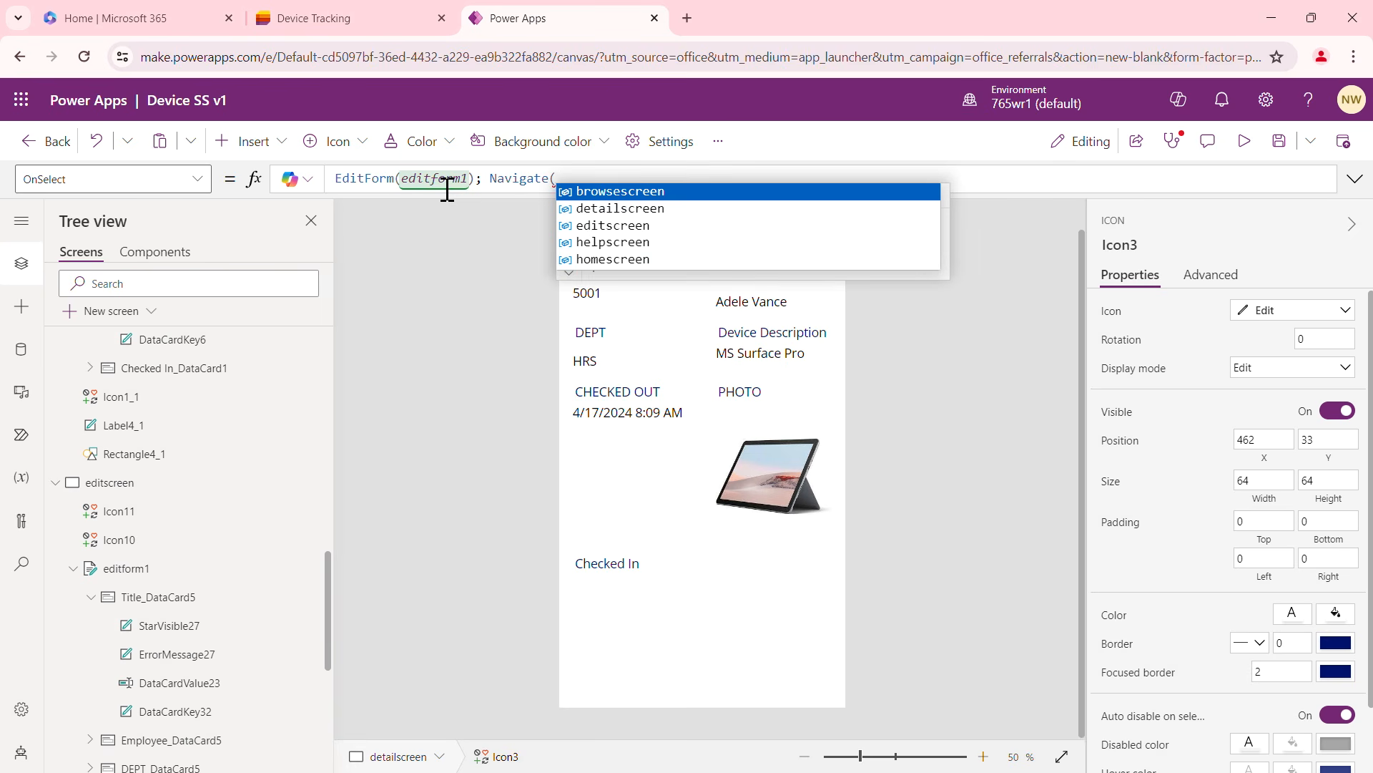
key("Down")
key("Down")
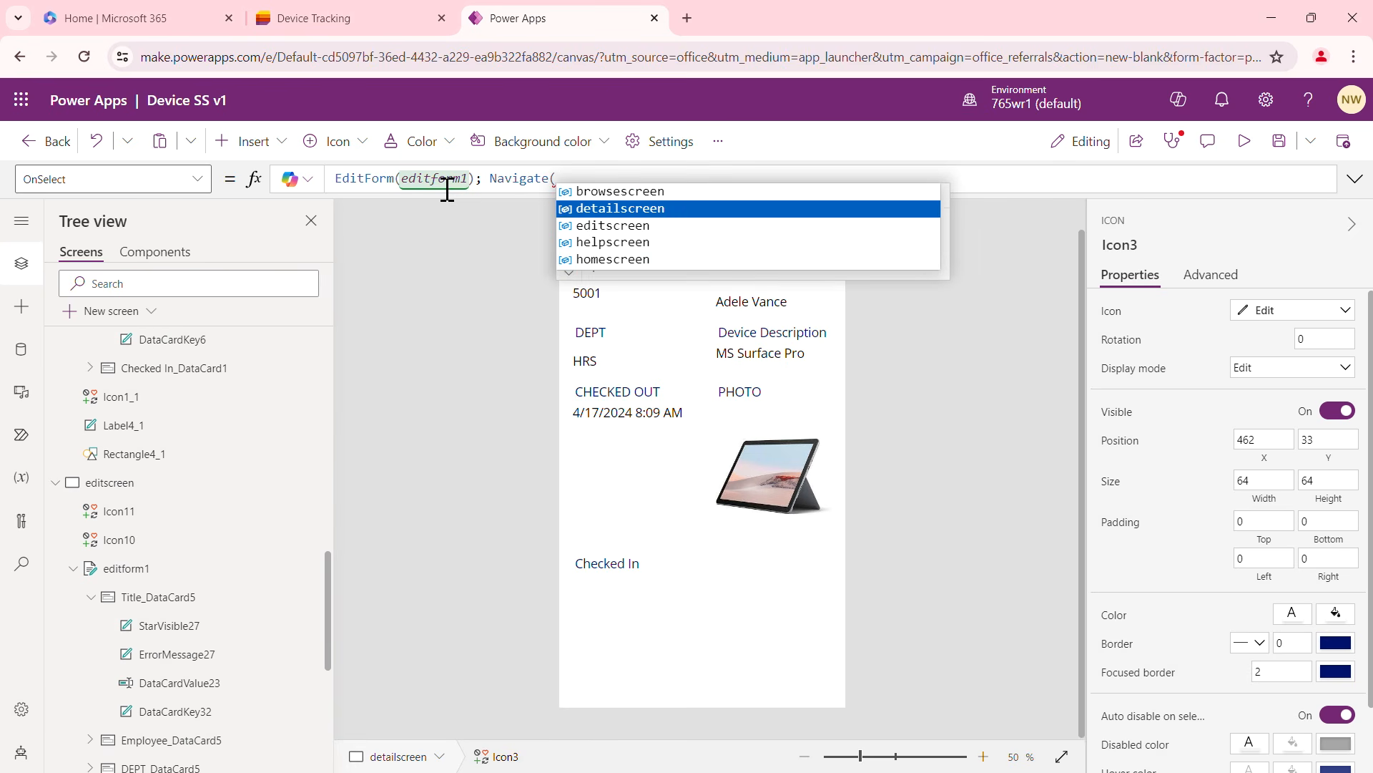
key("Tab")
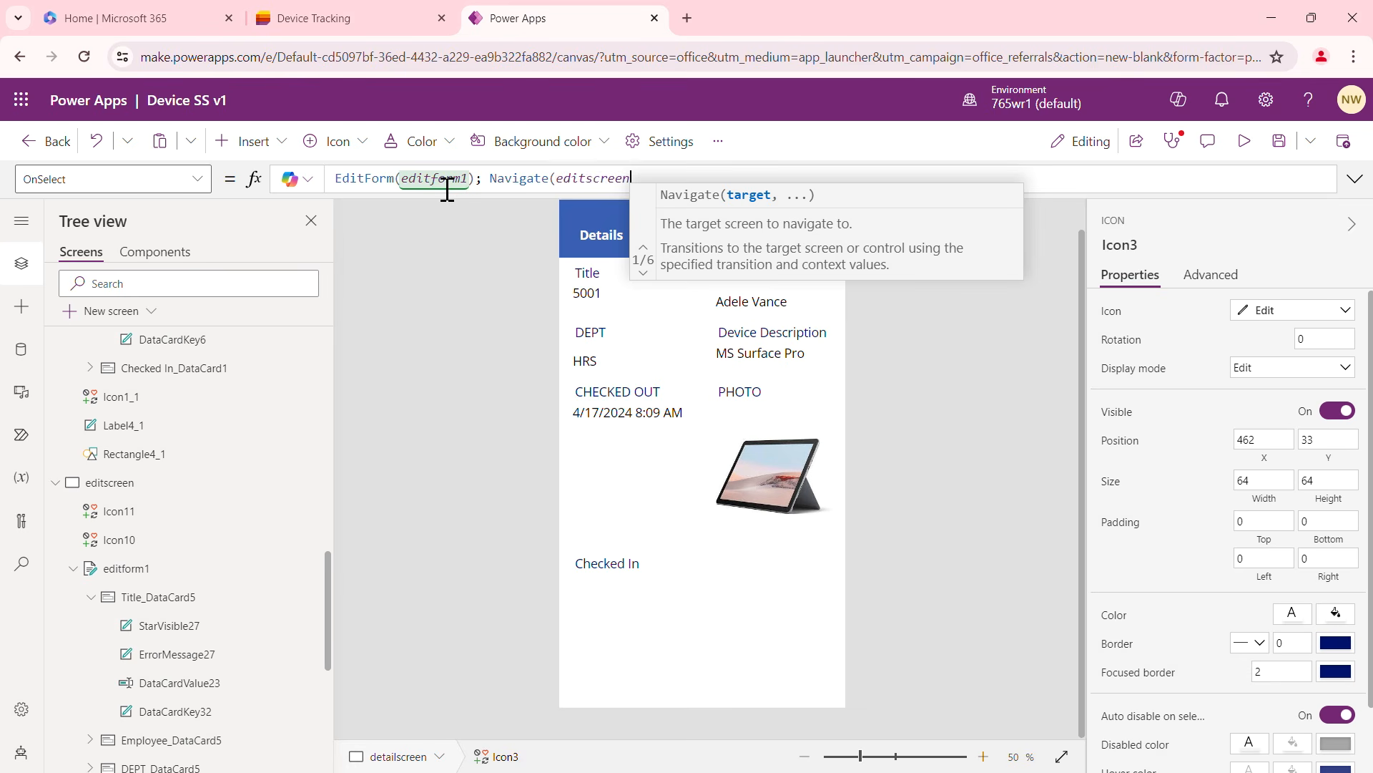
type(")")
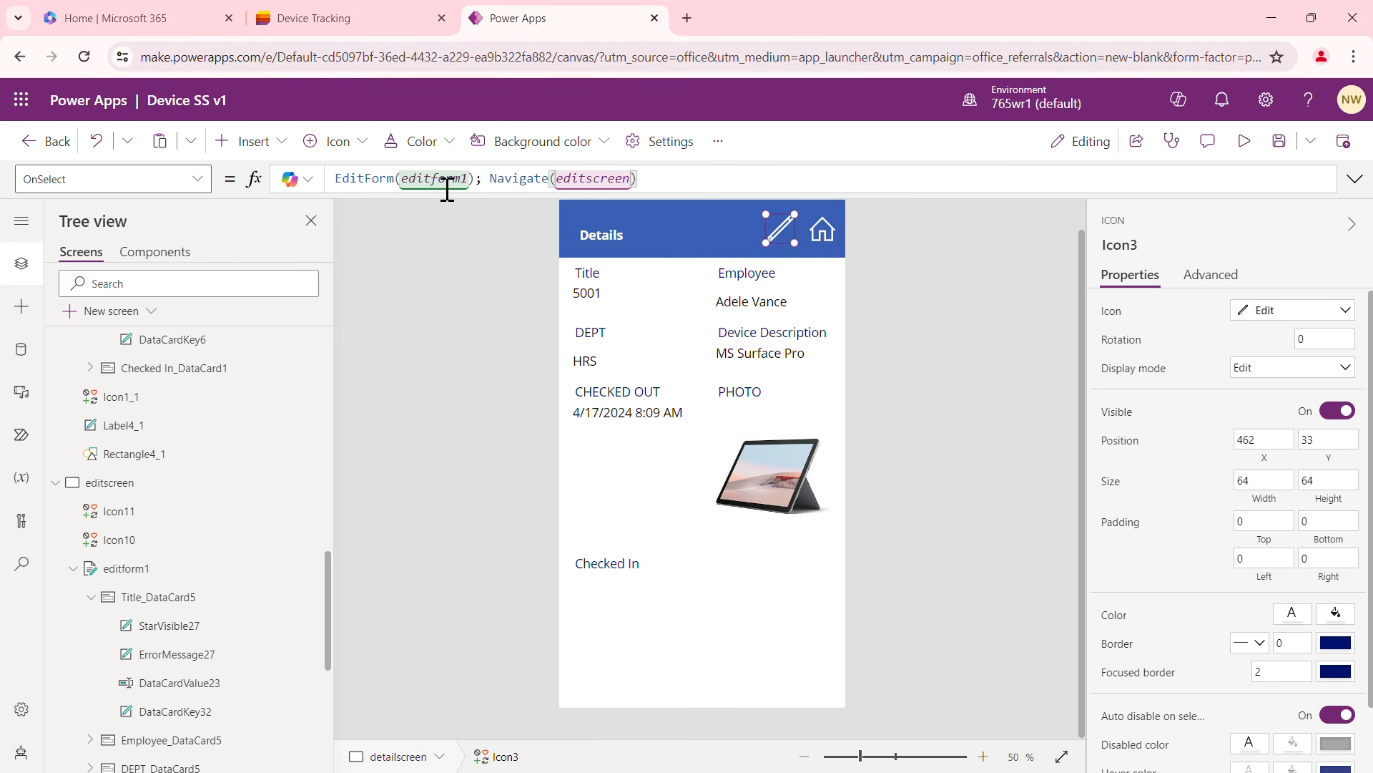
Test the pencil icon's action on detailscreen, and collapse the expanded screens in the tree
left_click(477, 413)
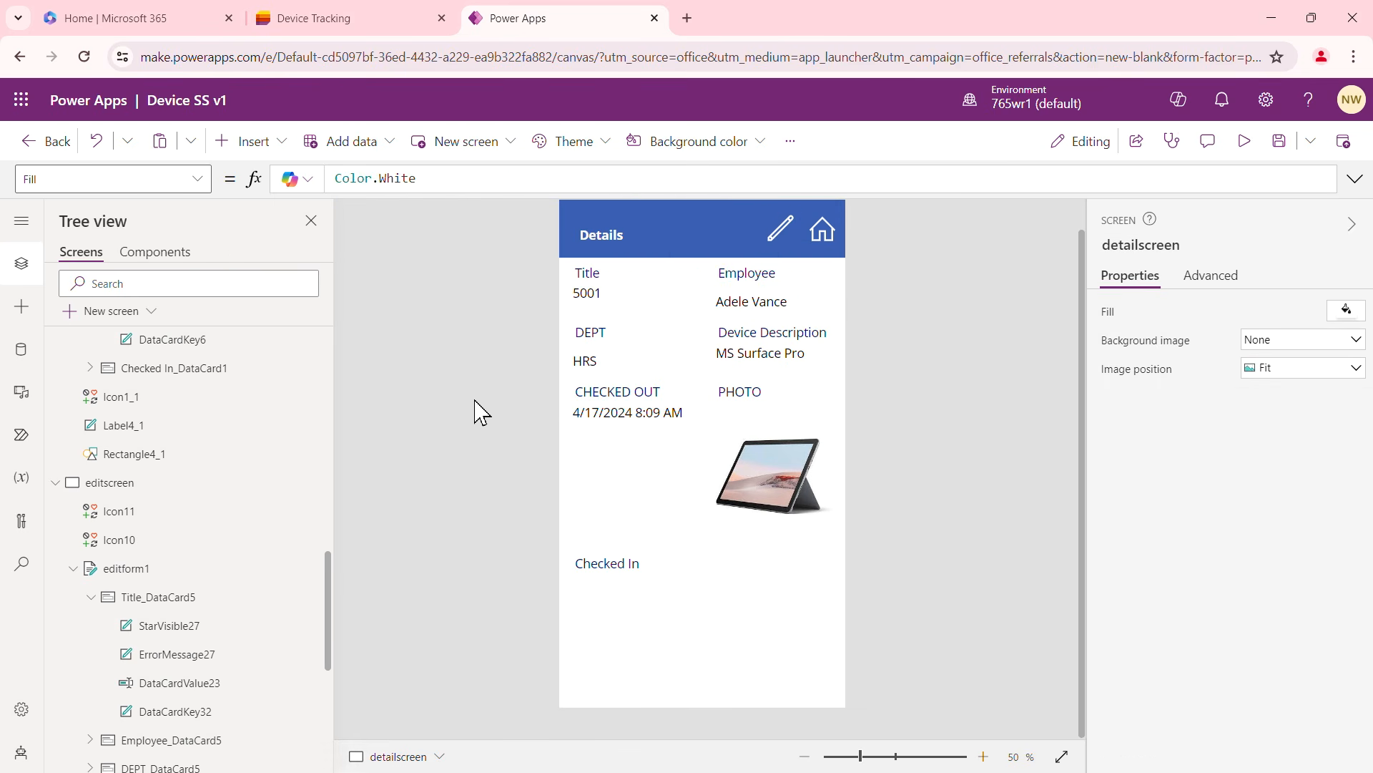
left_click(781, 230, "alt")
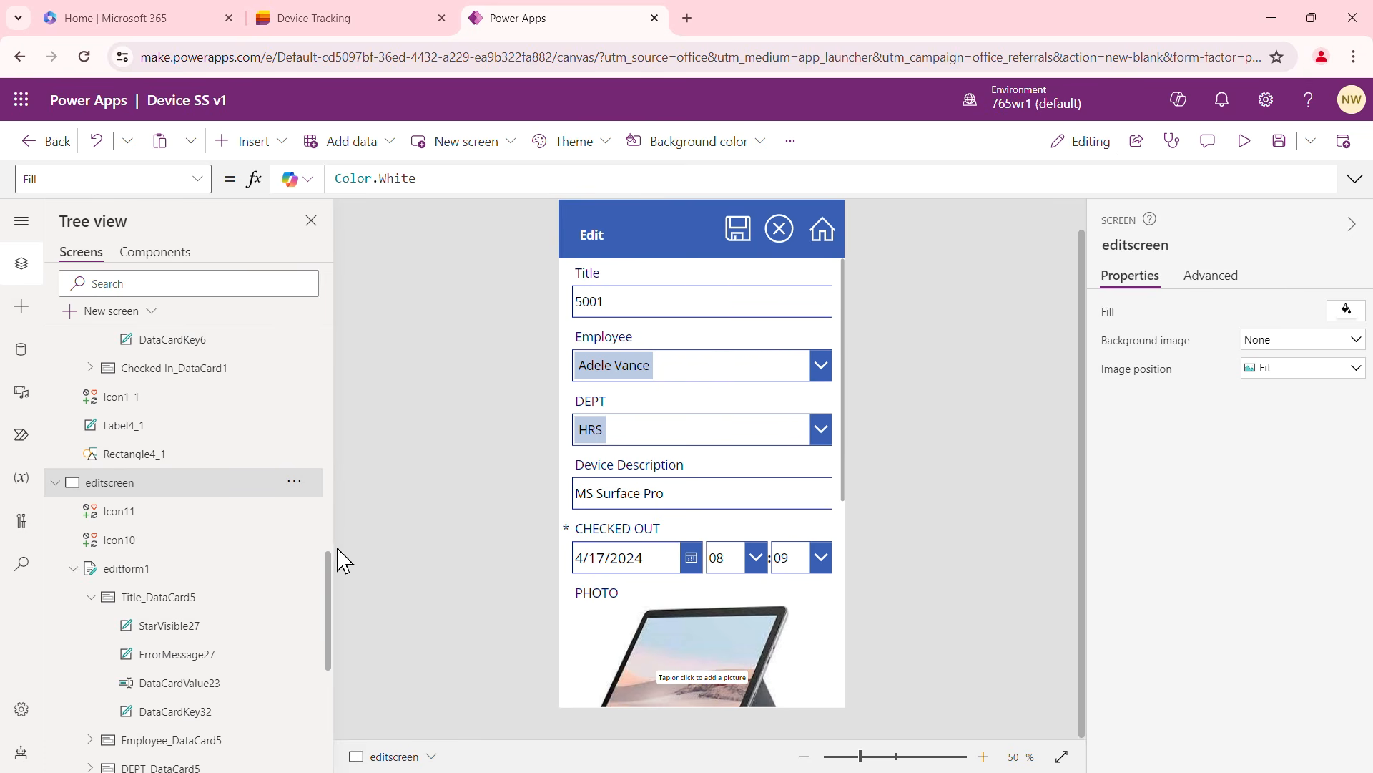
left_click_drag(331, 591, 319, 315)
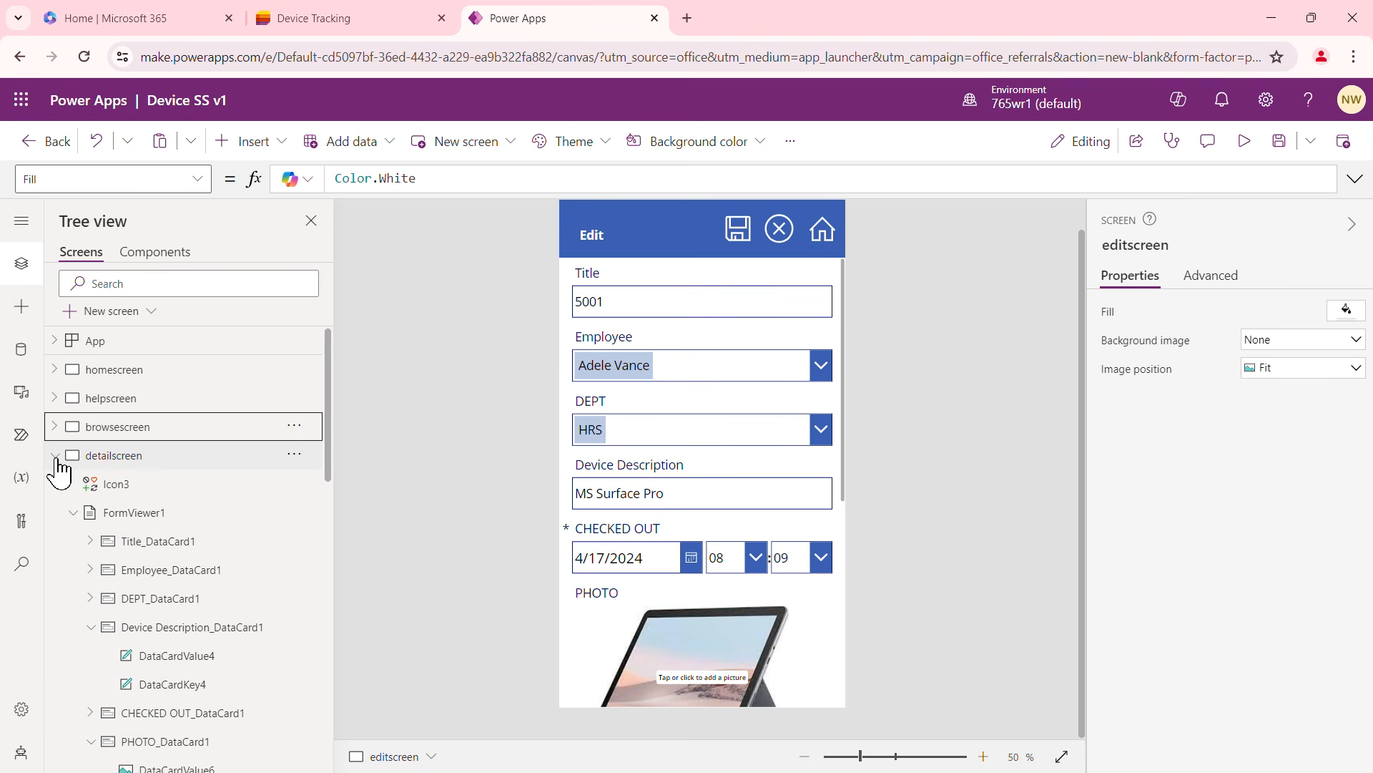
left_click(55, 455)
left_click(54, 484)
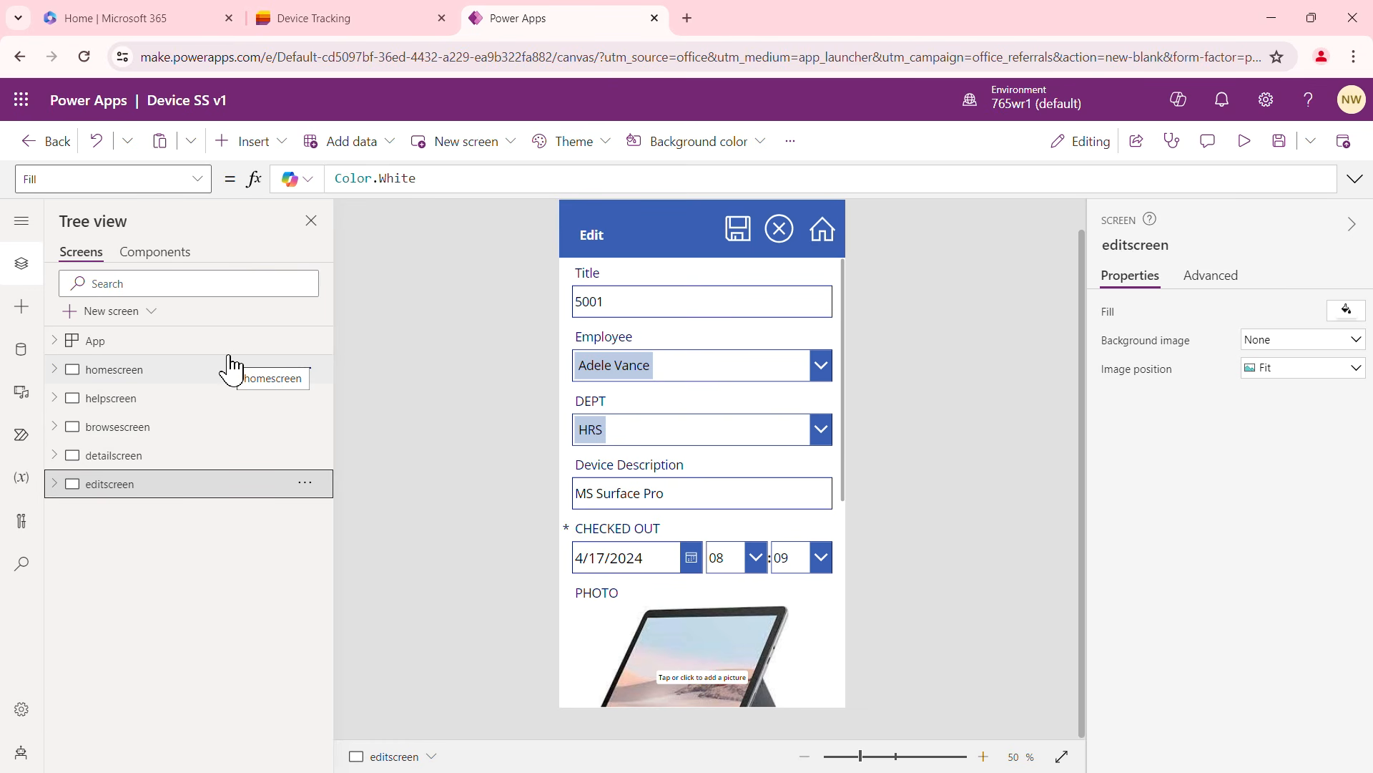
Review the layouts of homescreen, helpscreen, browsescreen, detailscreen and editscreen one after another
left_click(170, 378)
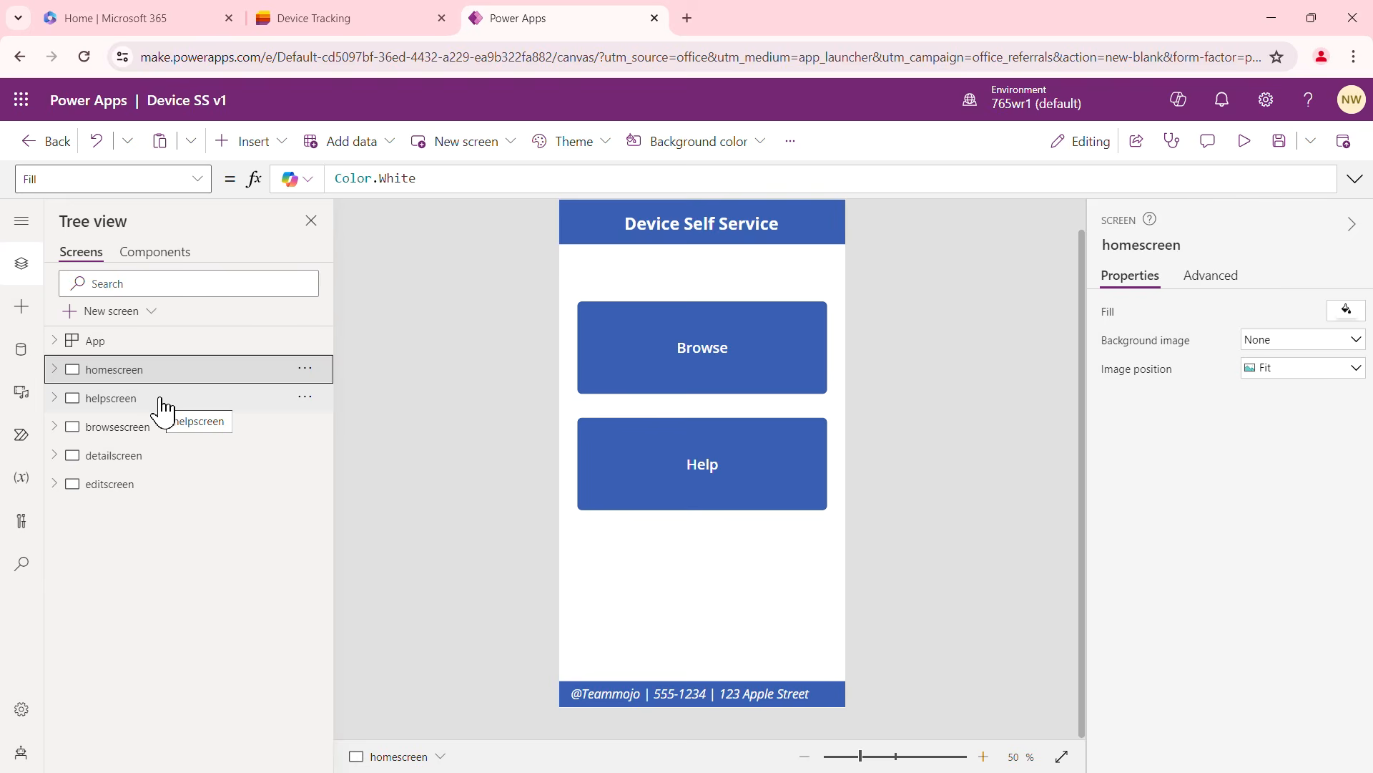
left_click(158, 410)
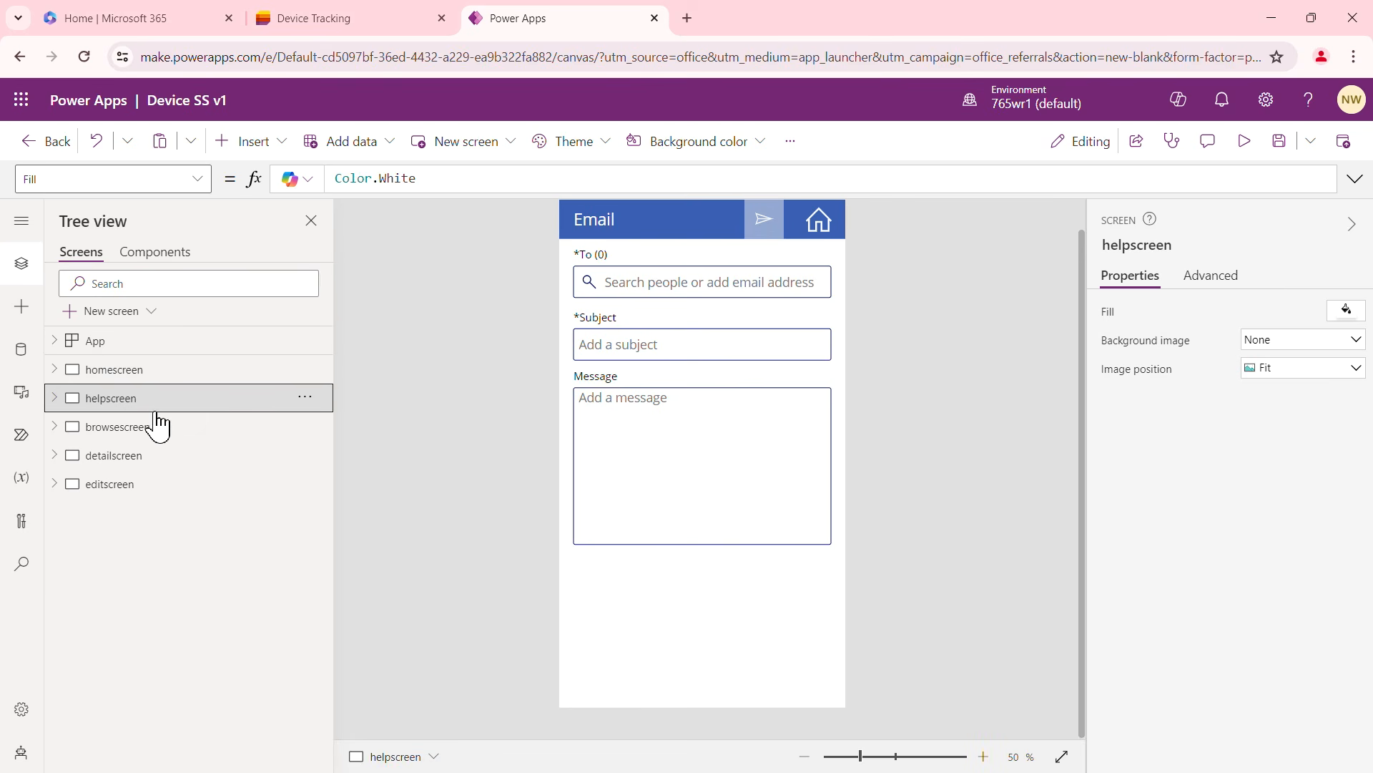
left_click(154, 431)
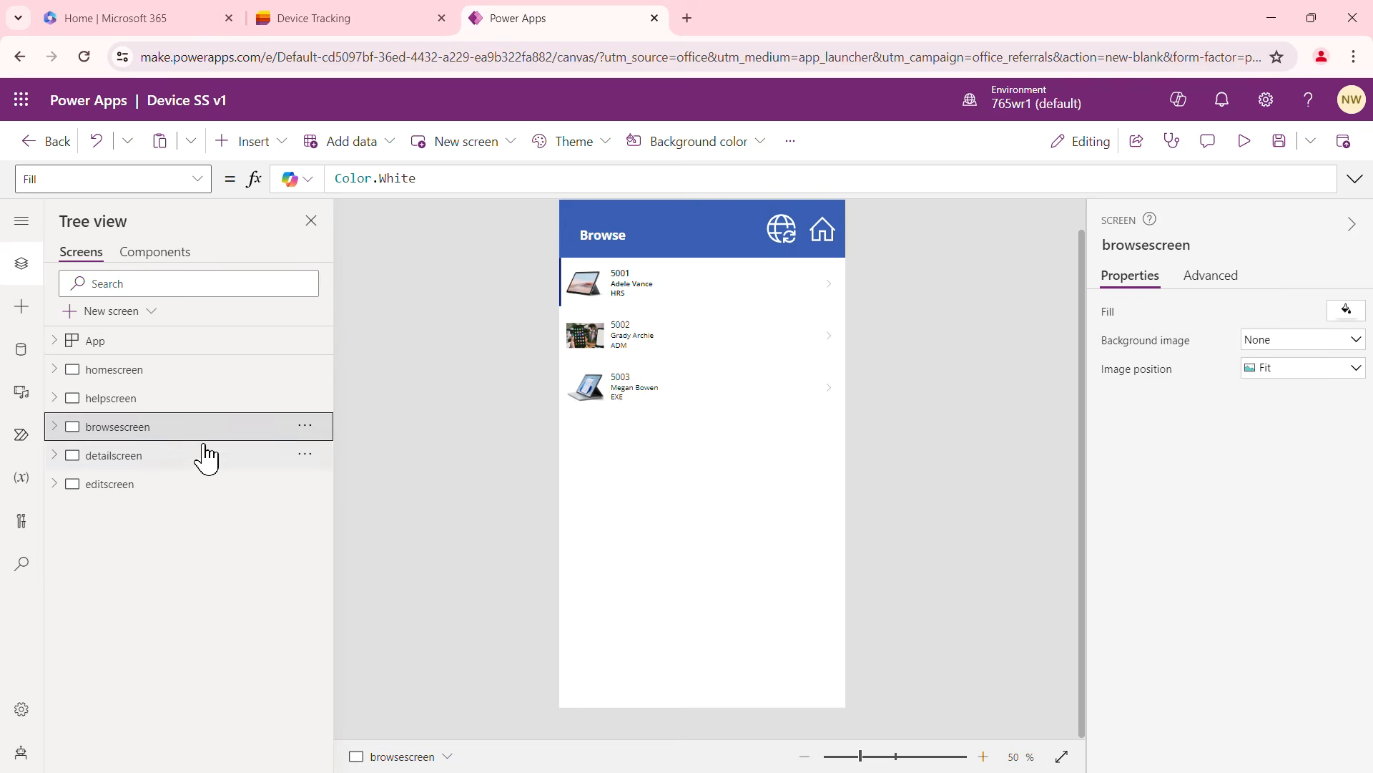
left_click(175, 465)
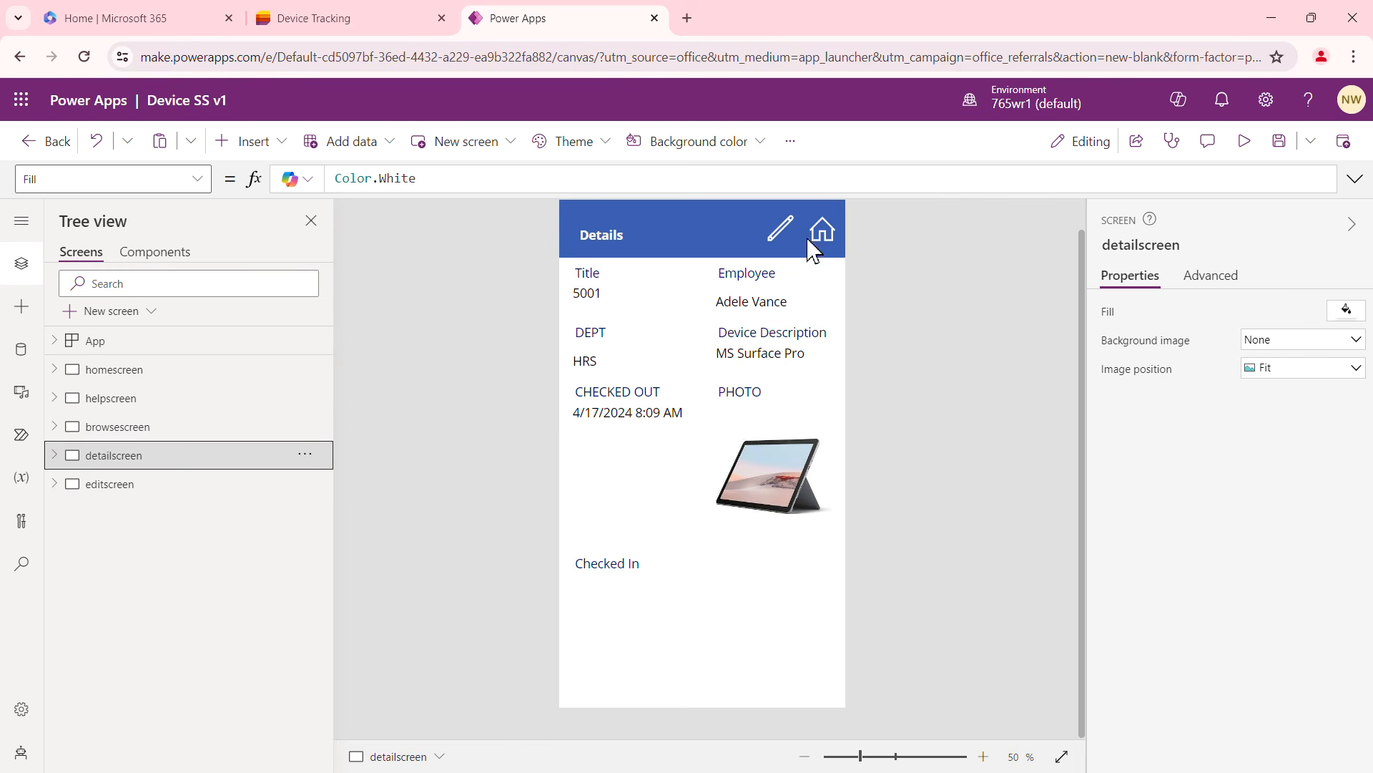
left_click(180, 491)
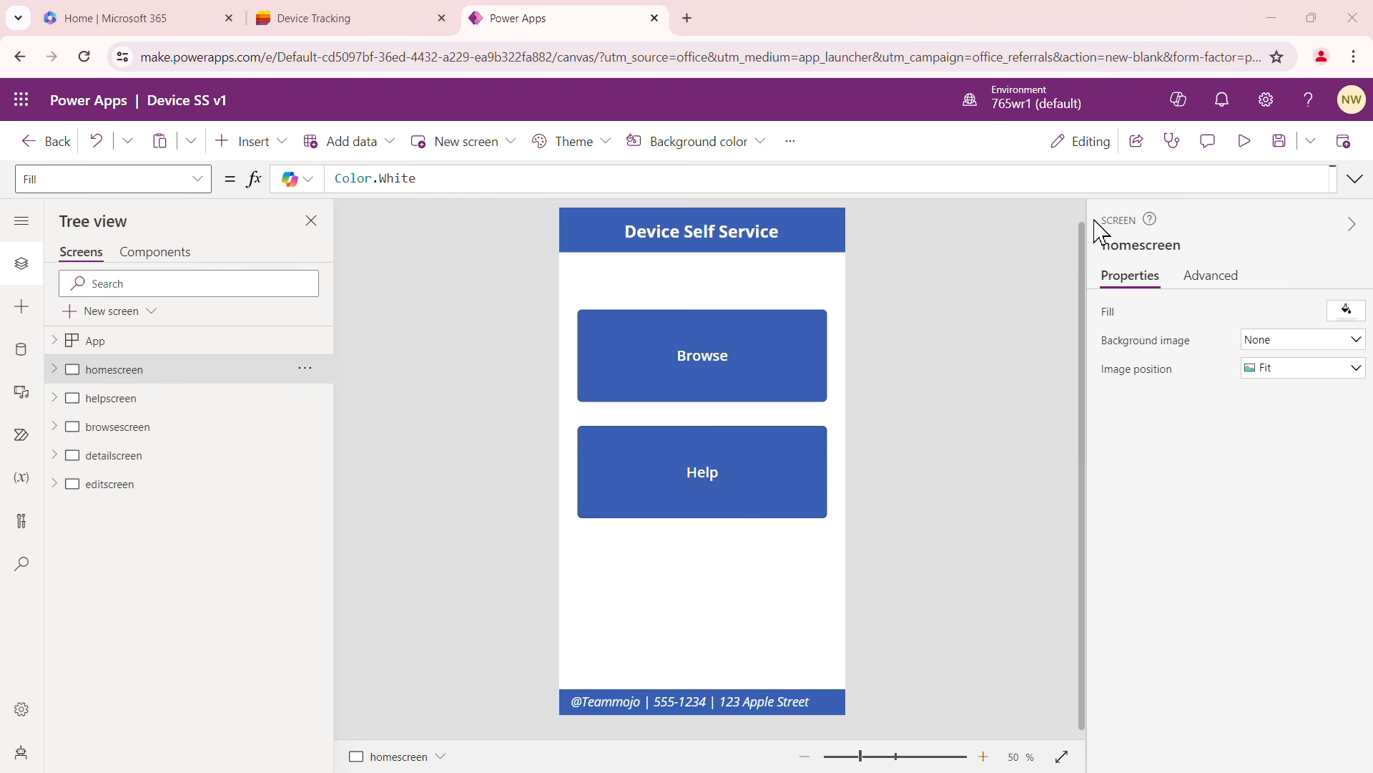
Preview the app from homescreen, and test the Help button, the recipient field and the return to home
left_click(1248, 146)
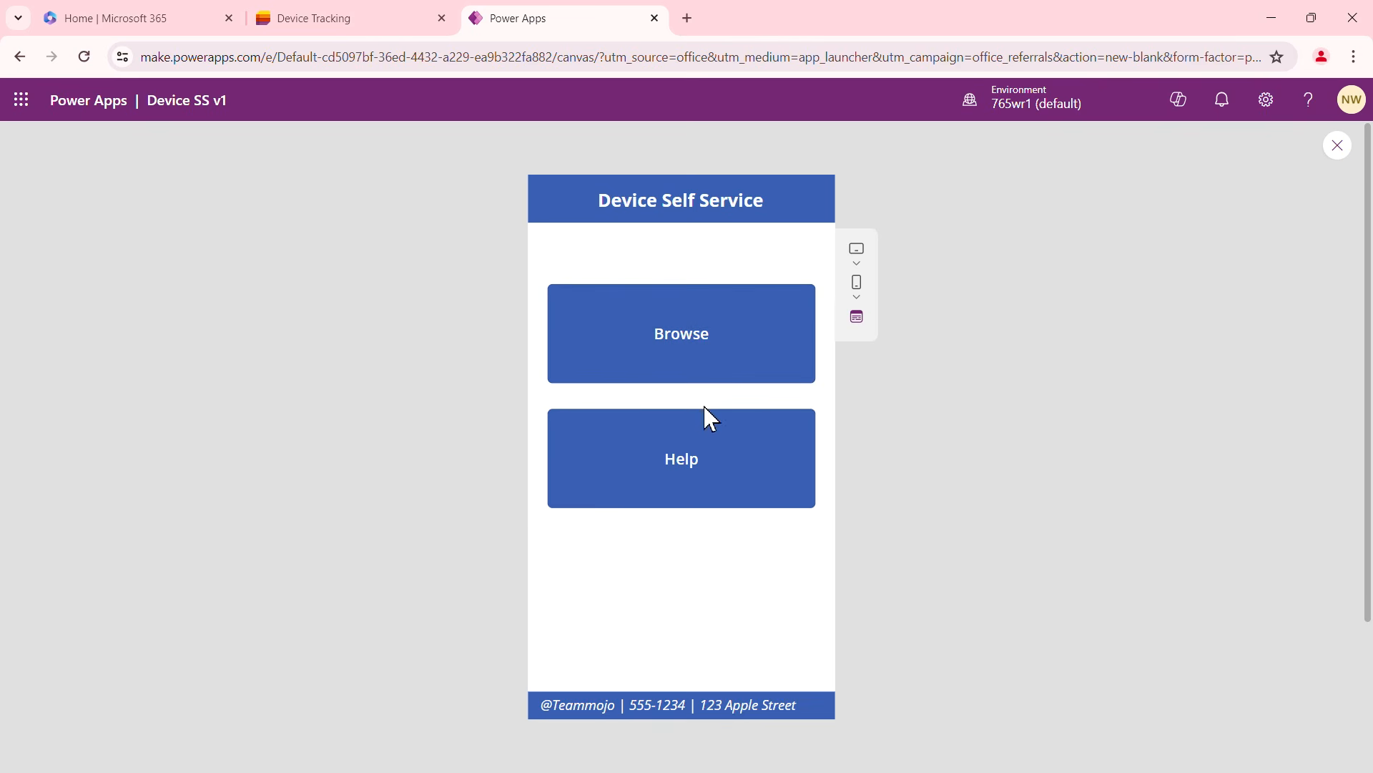
left_click(701, 469)
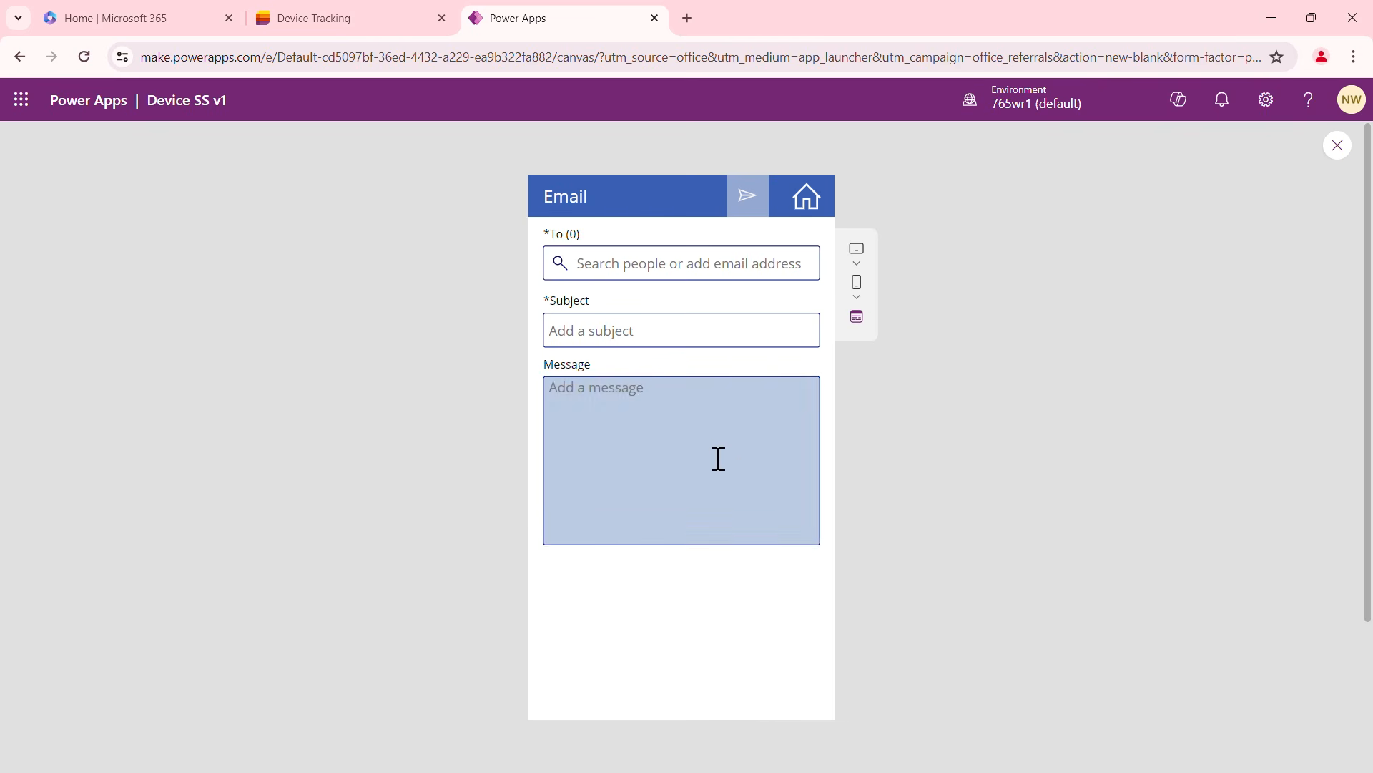
left_click(658, 265)
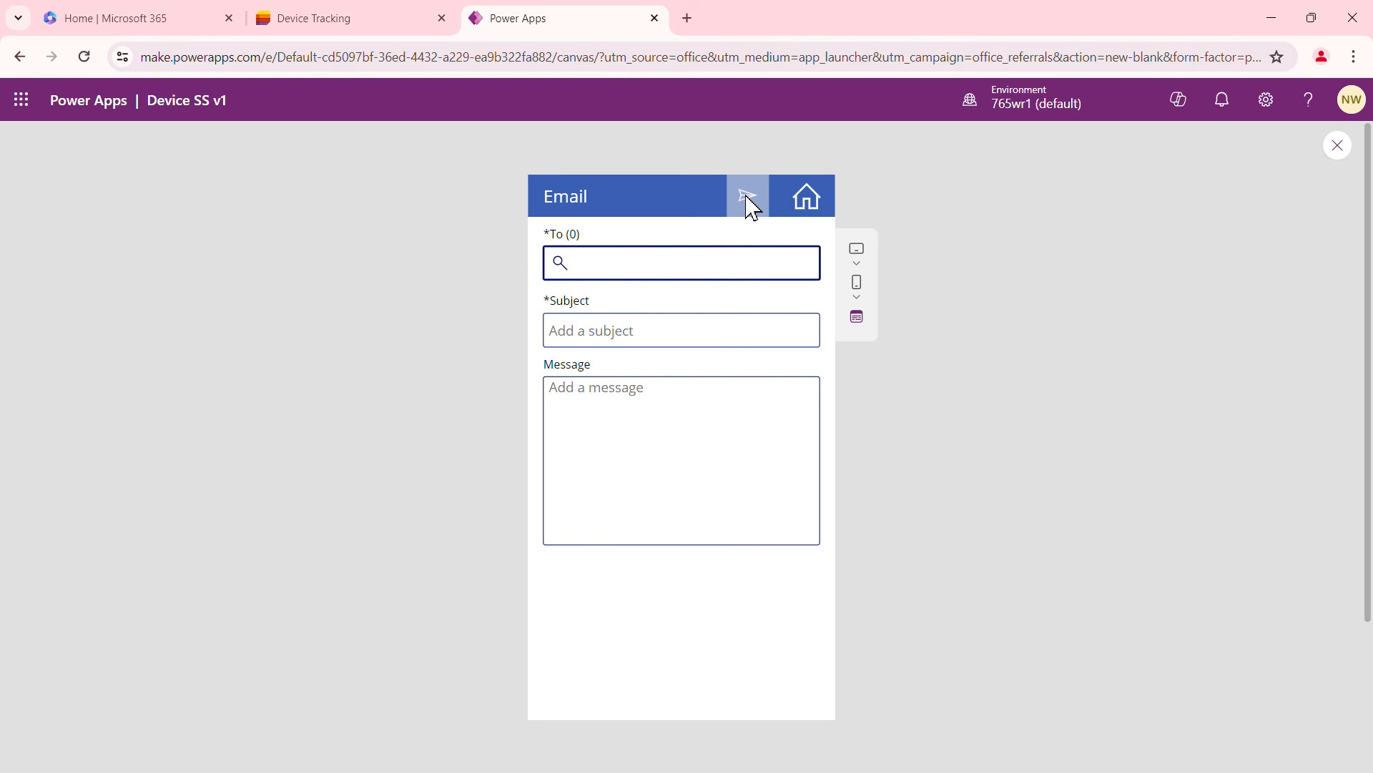
left_click(810, 215)
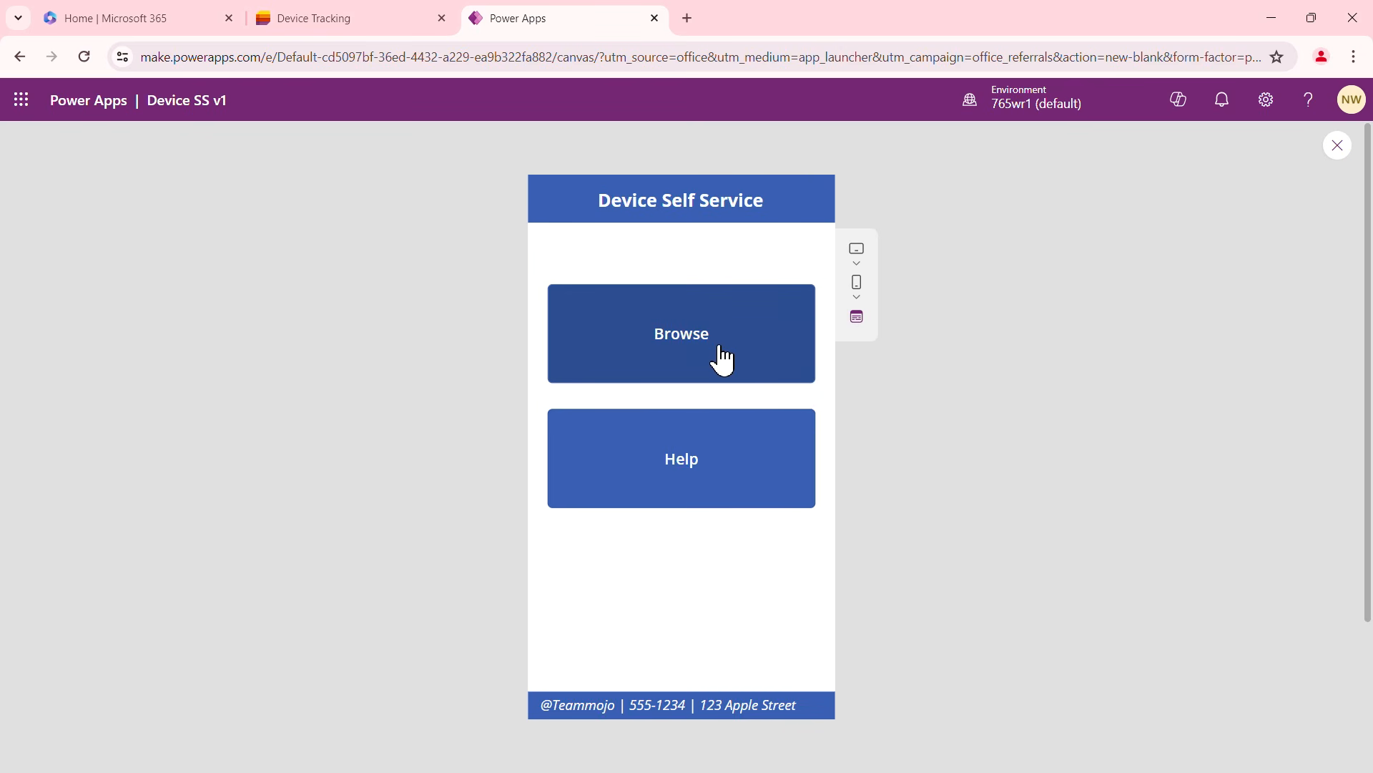
Test the Browse button and the list refresh, and open record 5002 for editing
left_click(694, 355)
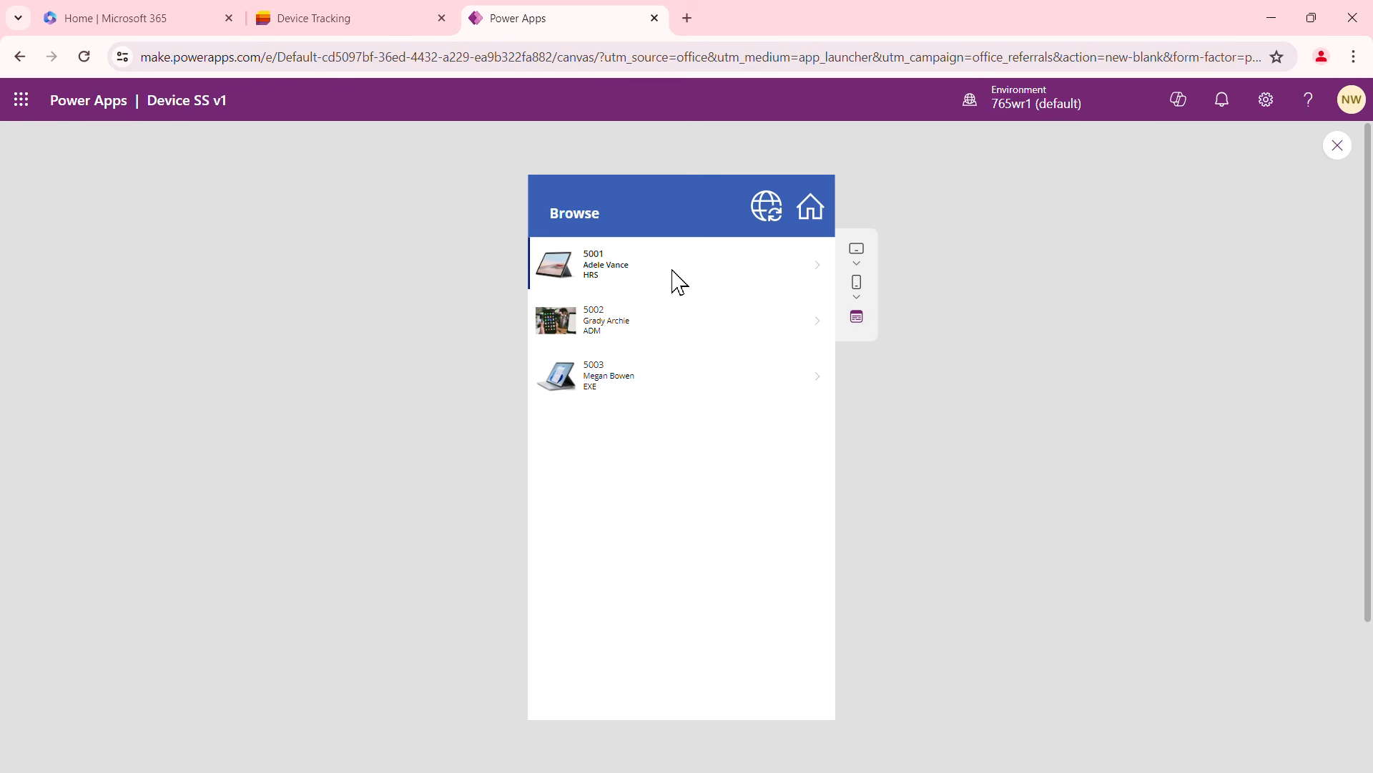
left_click(771, 213)
left_click(657, 337)
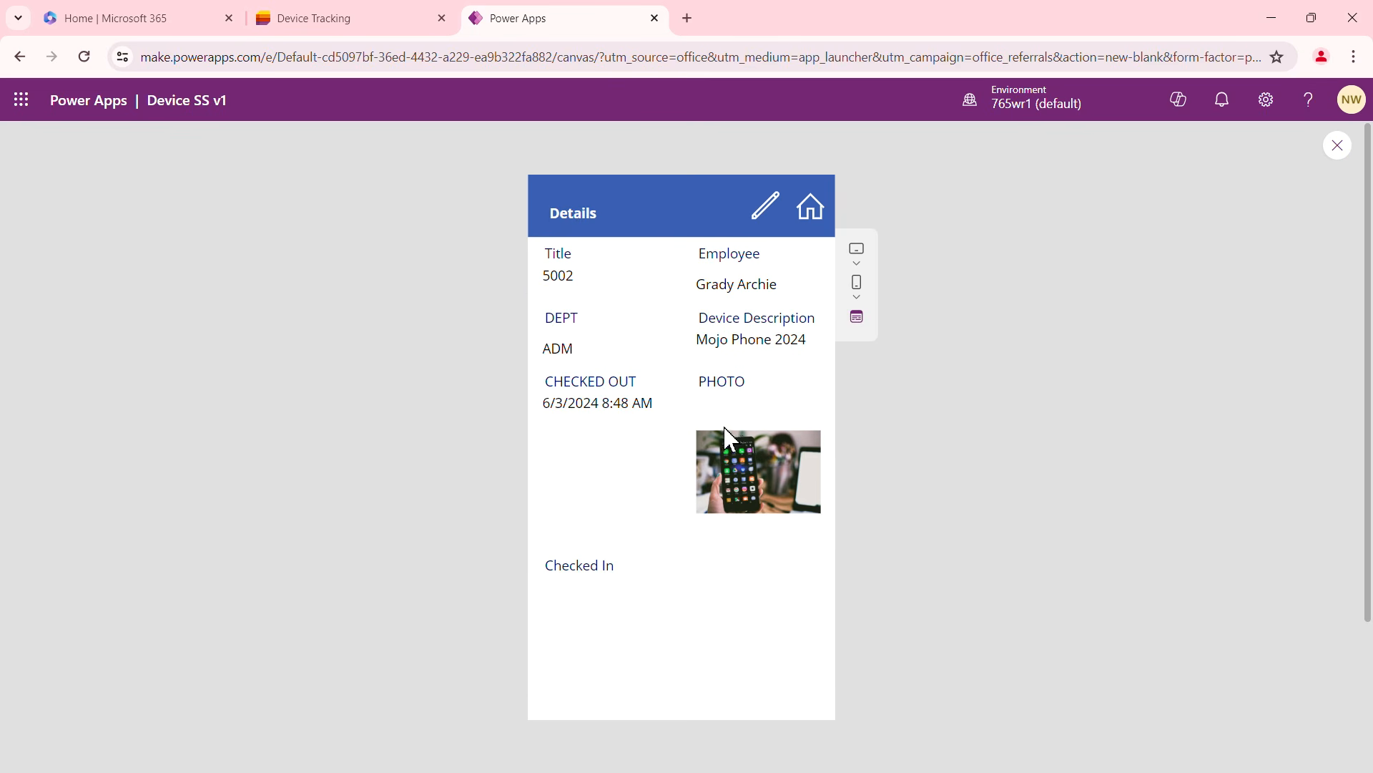
left_click(766, 211)
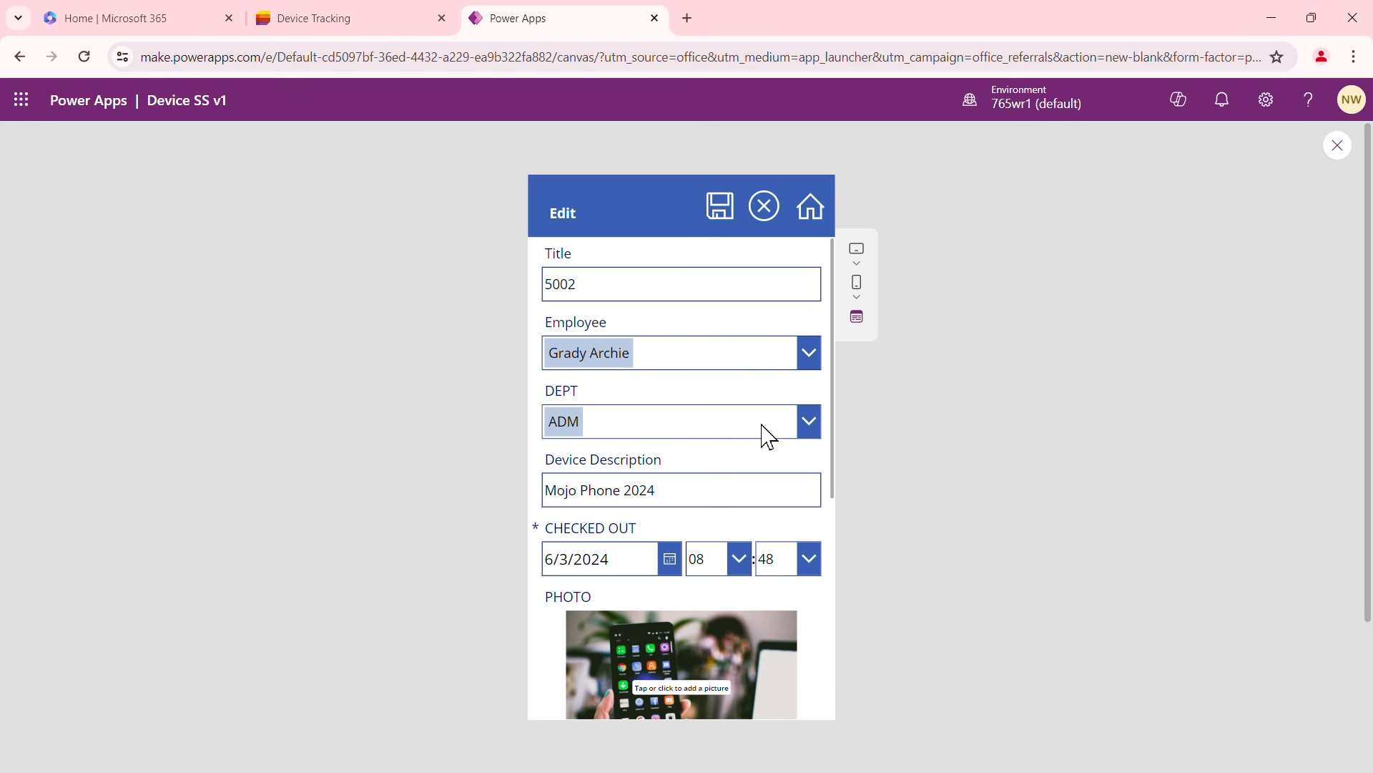
Test the cancel action by setting record 5002's DEPT to HRS and discarding the change
left_click(811, 432)
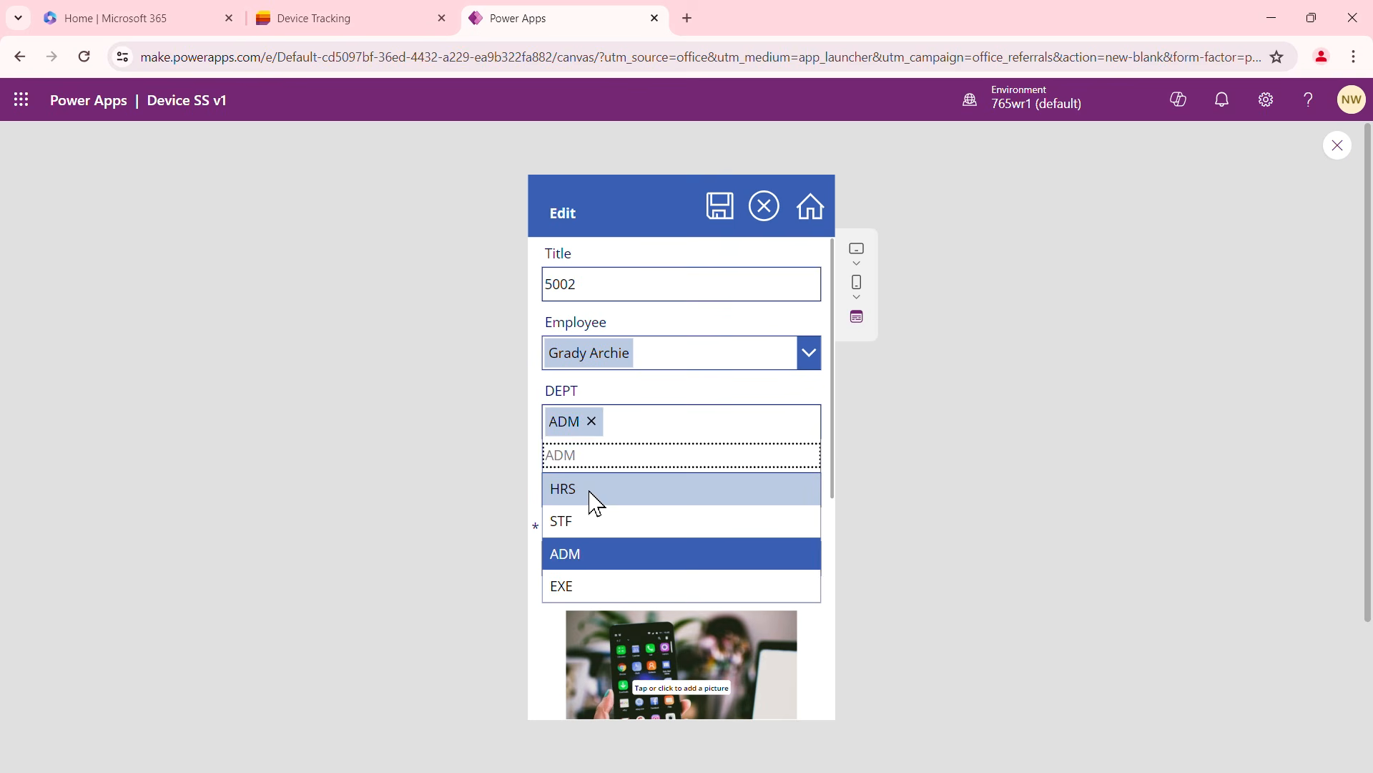
left_click(581, 491)
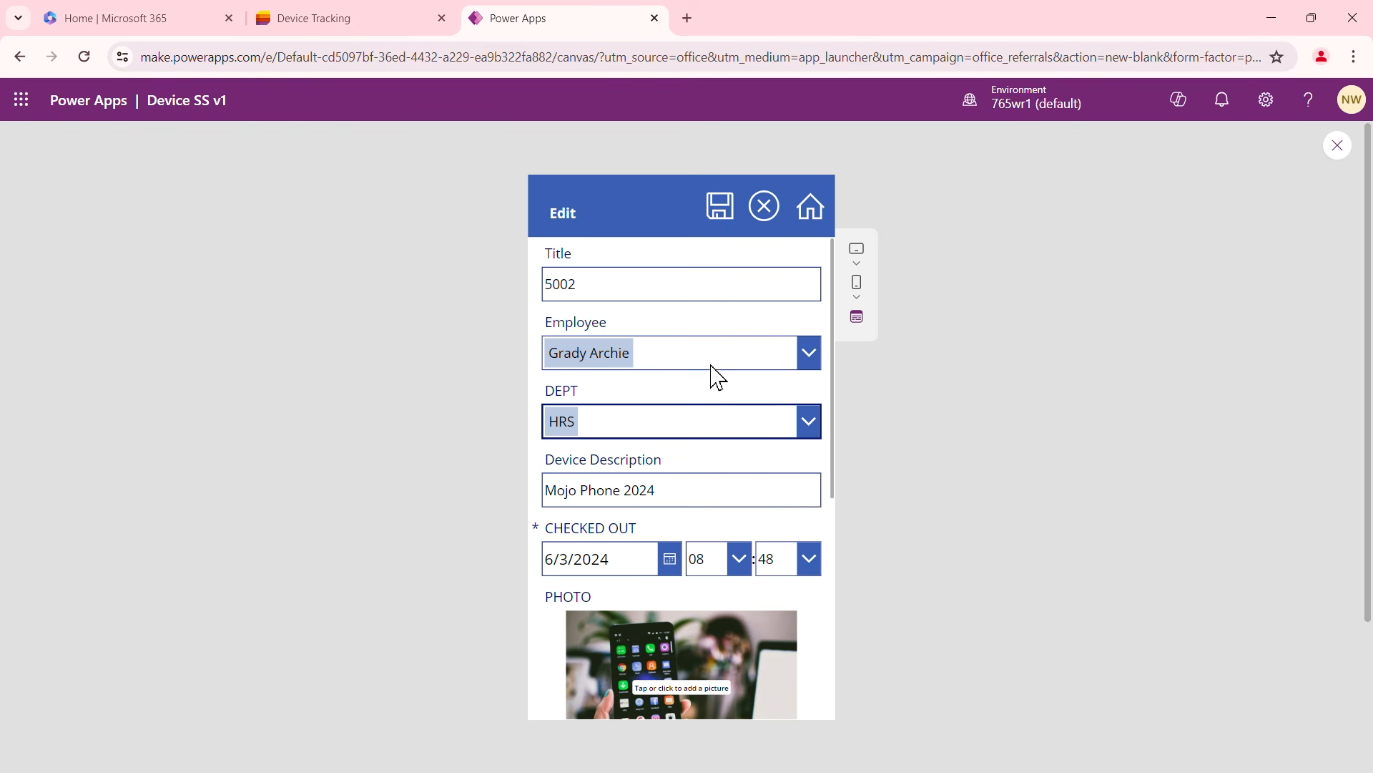
left_click(766, 216)
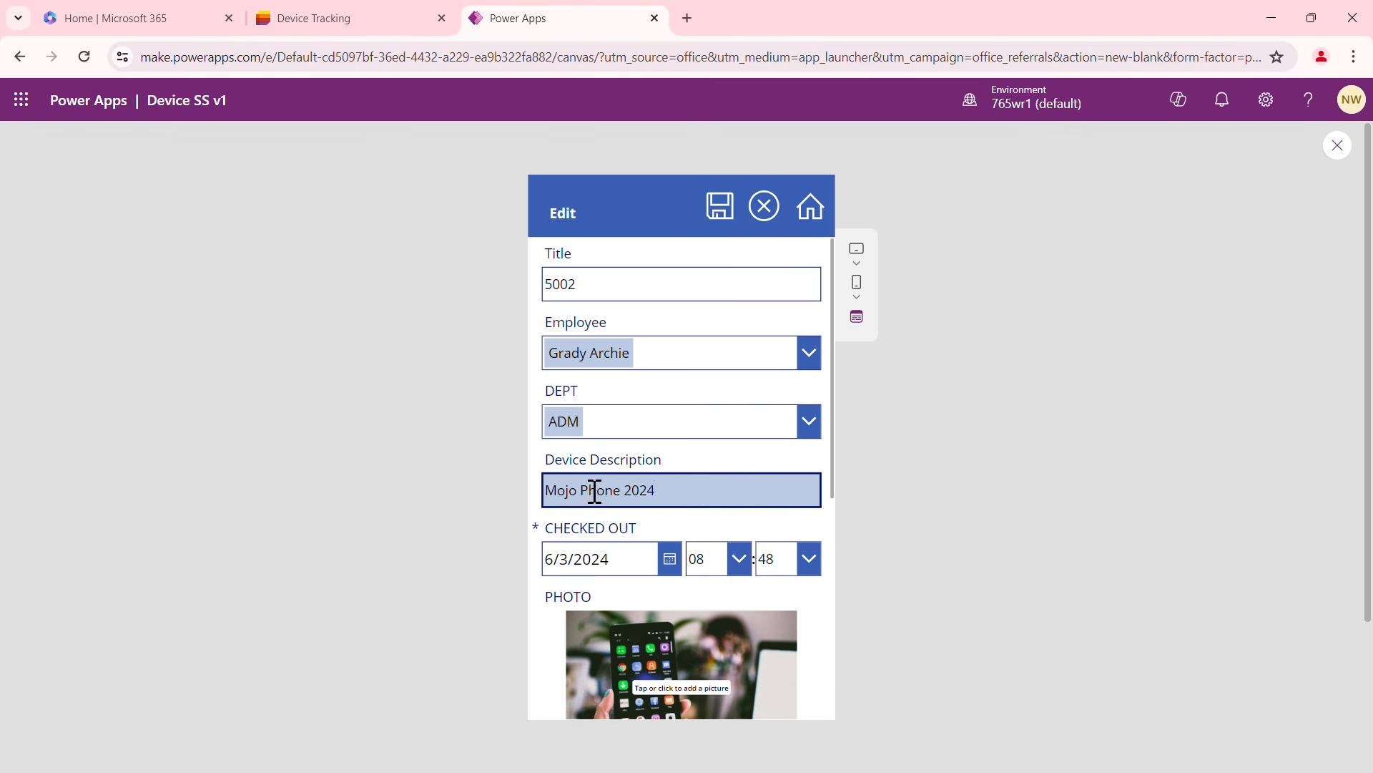
Change record 5002's Device Description to "Phone 6 2024" and save the record
left_click(567, 490)
double_click(567, 490)
key("Delete")
key("Delete")
type("6")
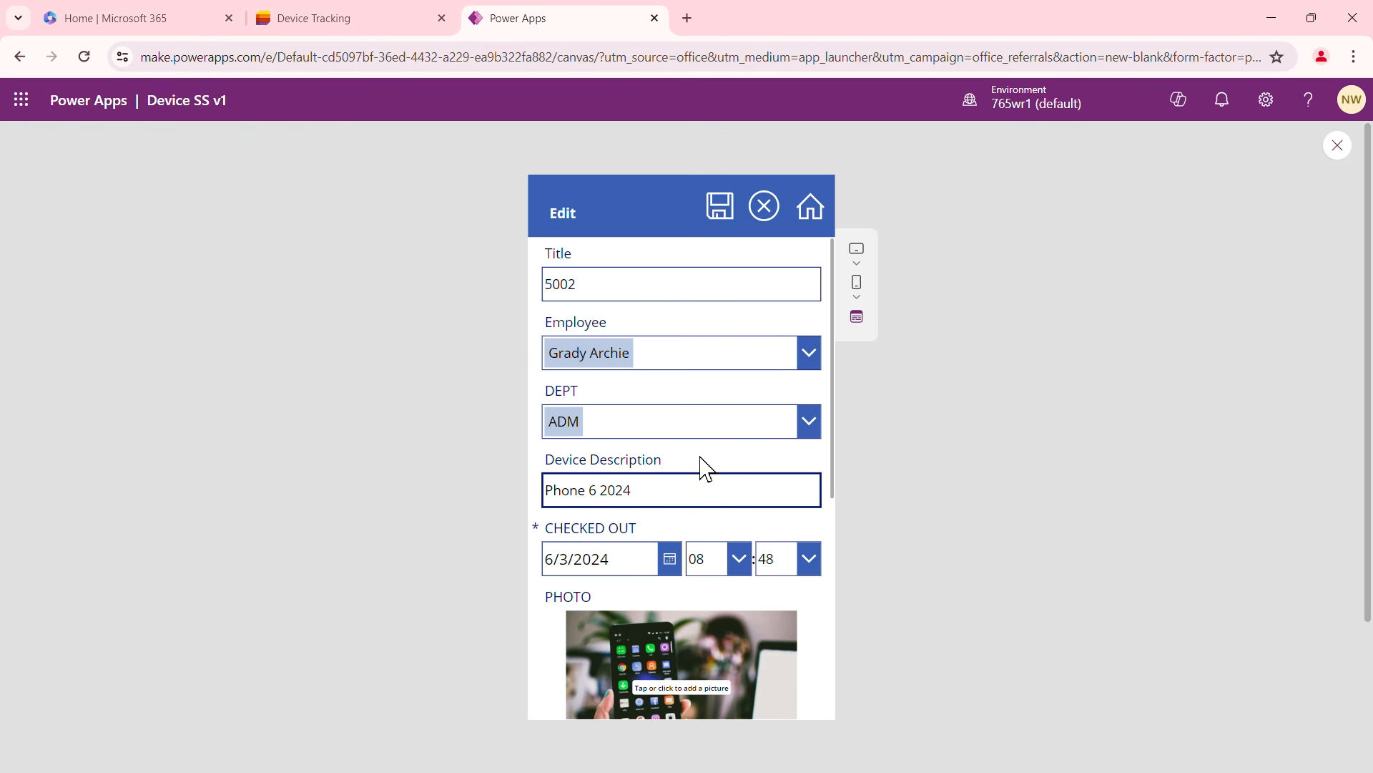
left_click(721, 209)
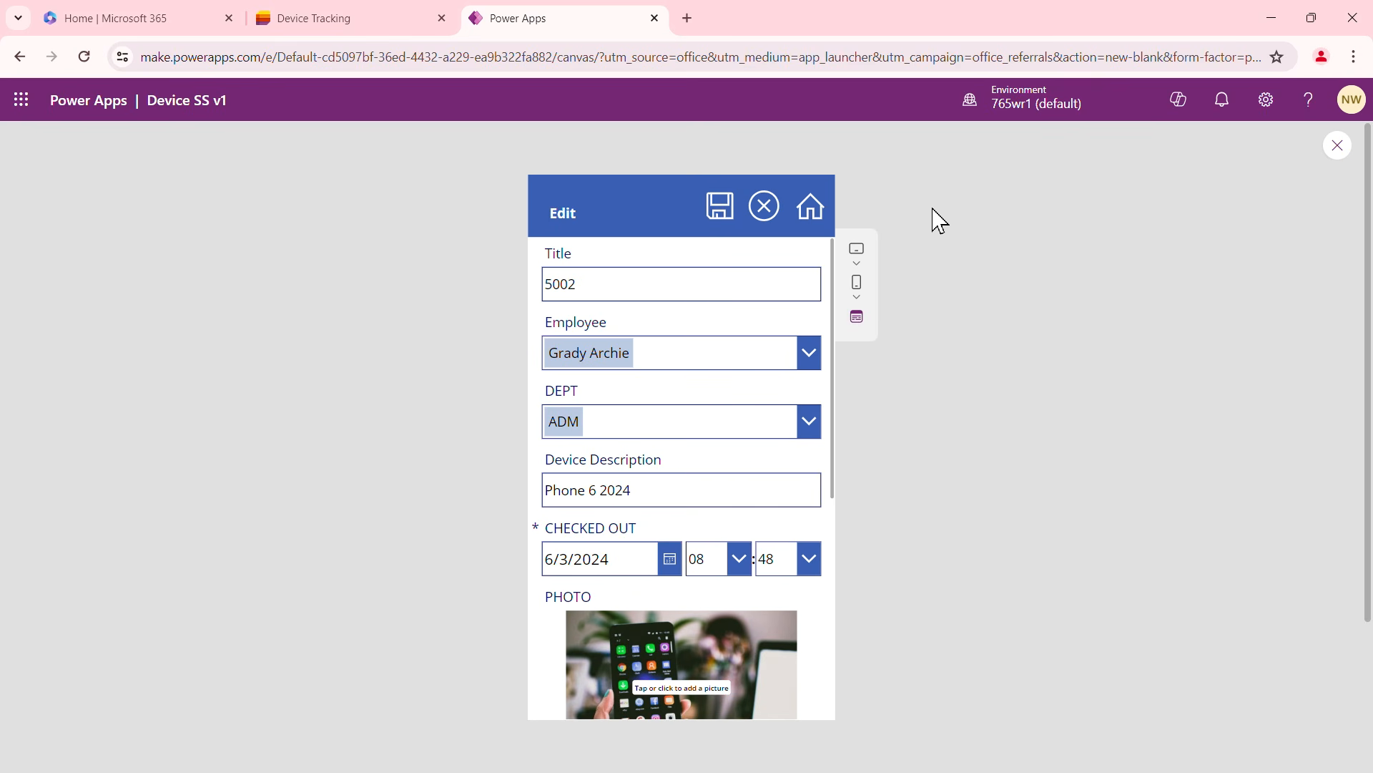
Set record 5002's CHECKED OUT date to 6/6/2024 and save the record
scroll(801, 533, "down", 5)
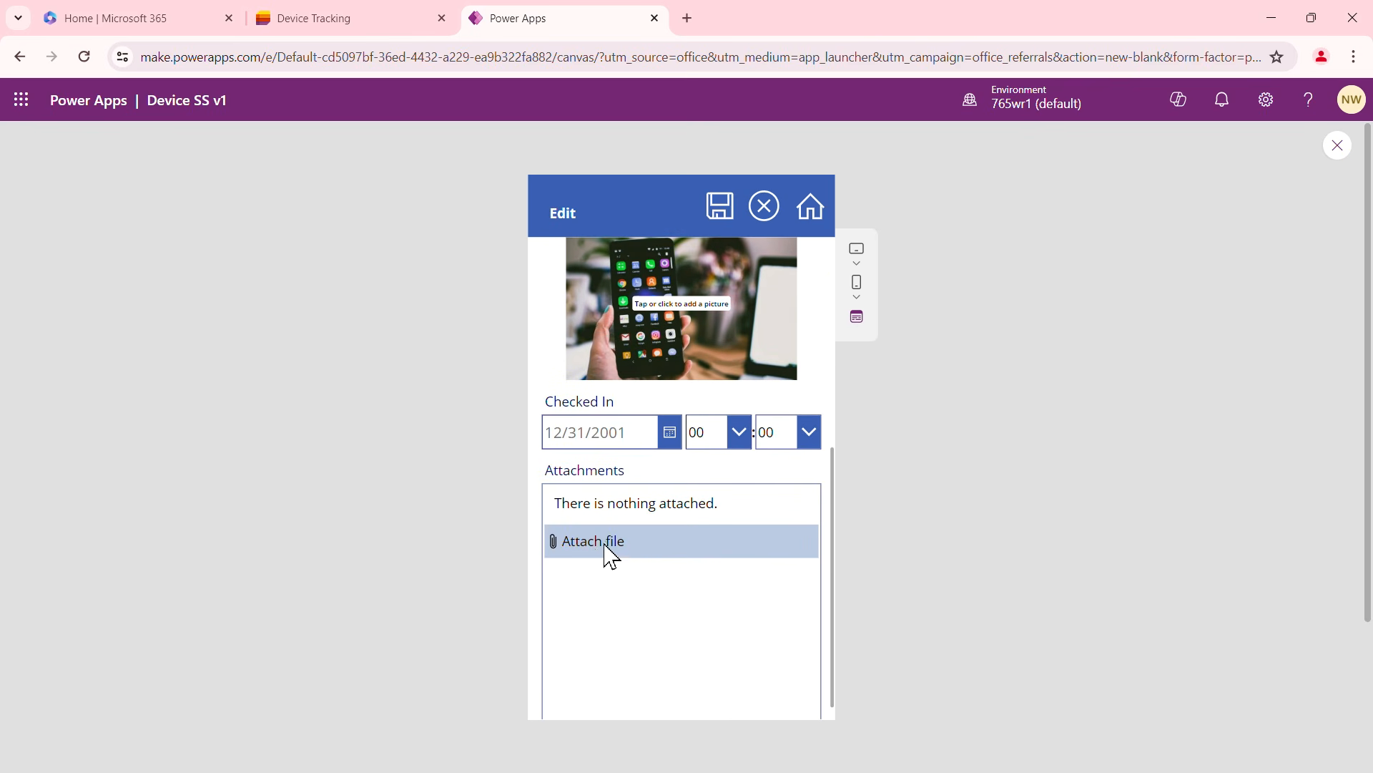
scroll(632, 557, "down", 1)
scroll(633, 558, "up", 1)
scroll(631, 551, "up", 2)
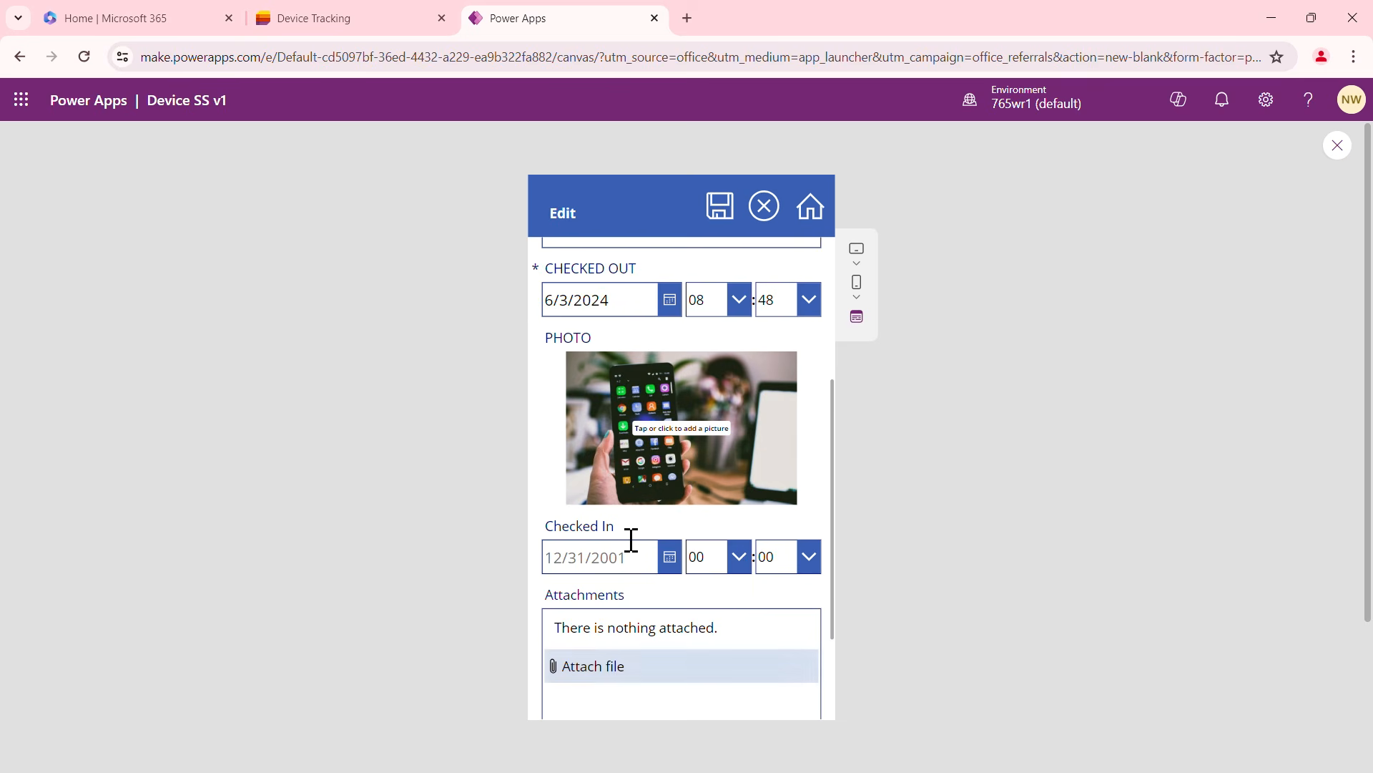
left_click(672, 395)
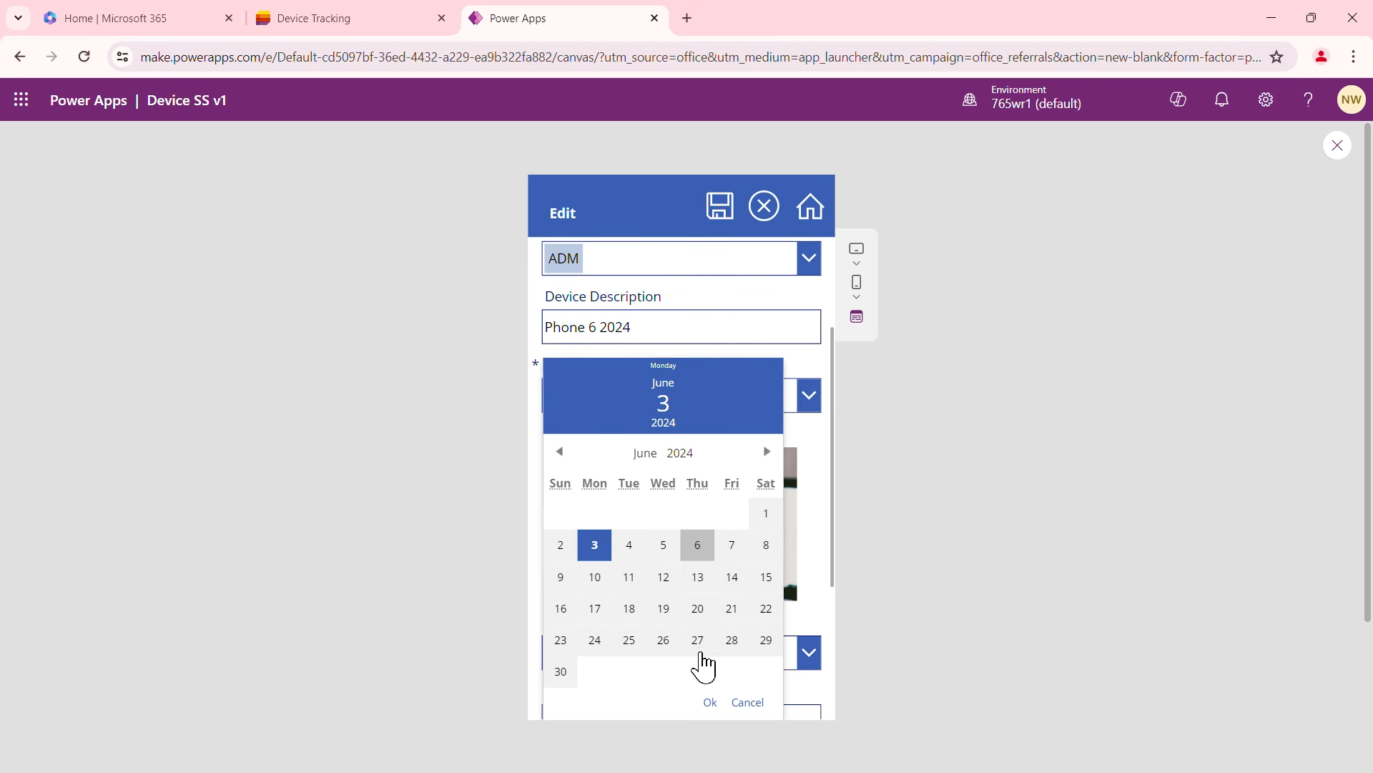
left_click(695, 561)
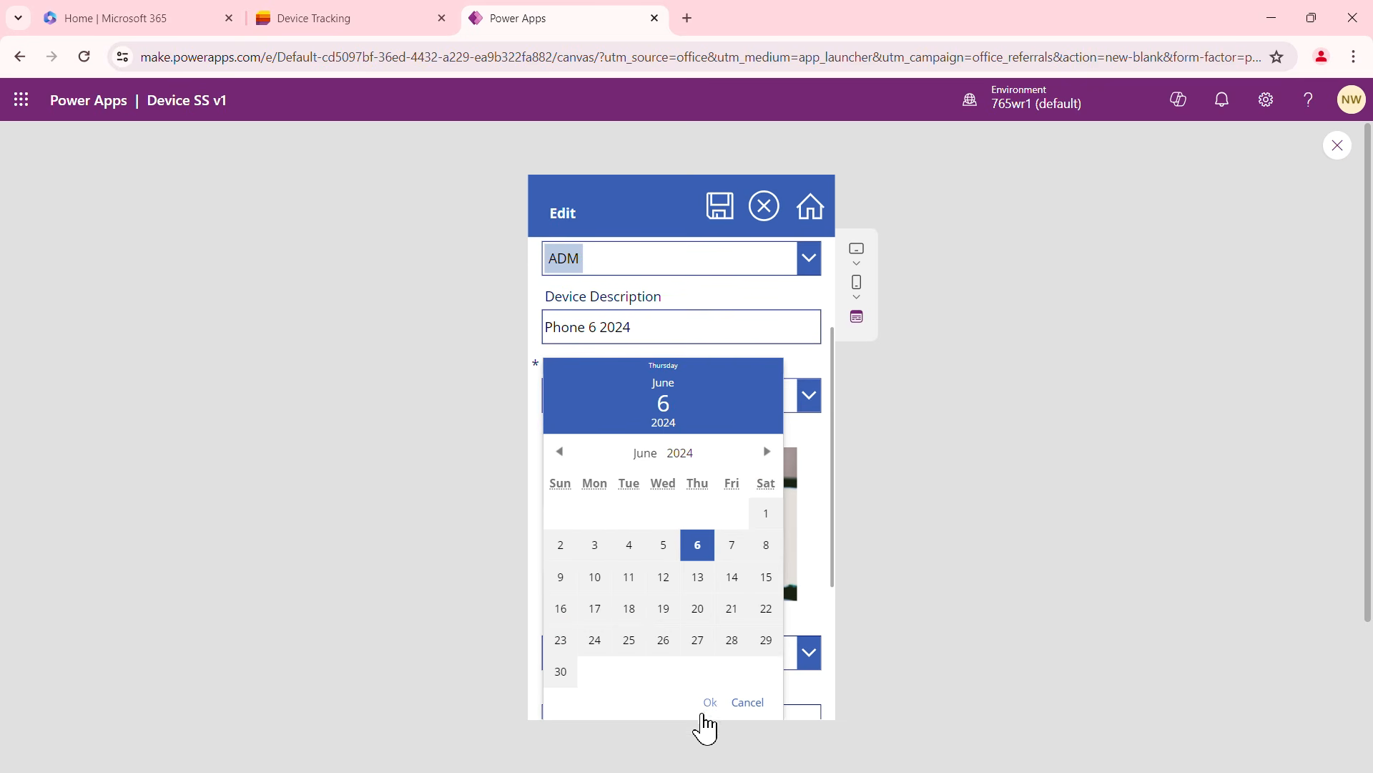
left_click(711, 702)
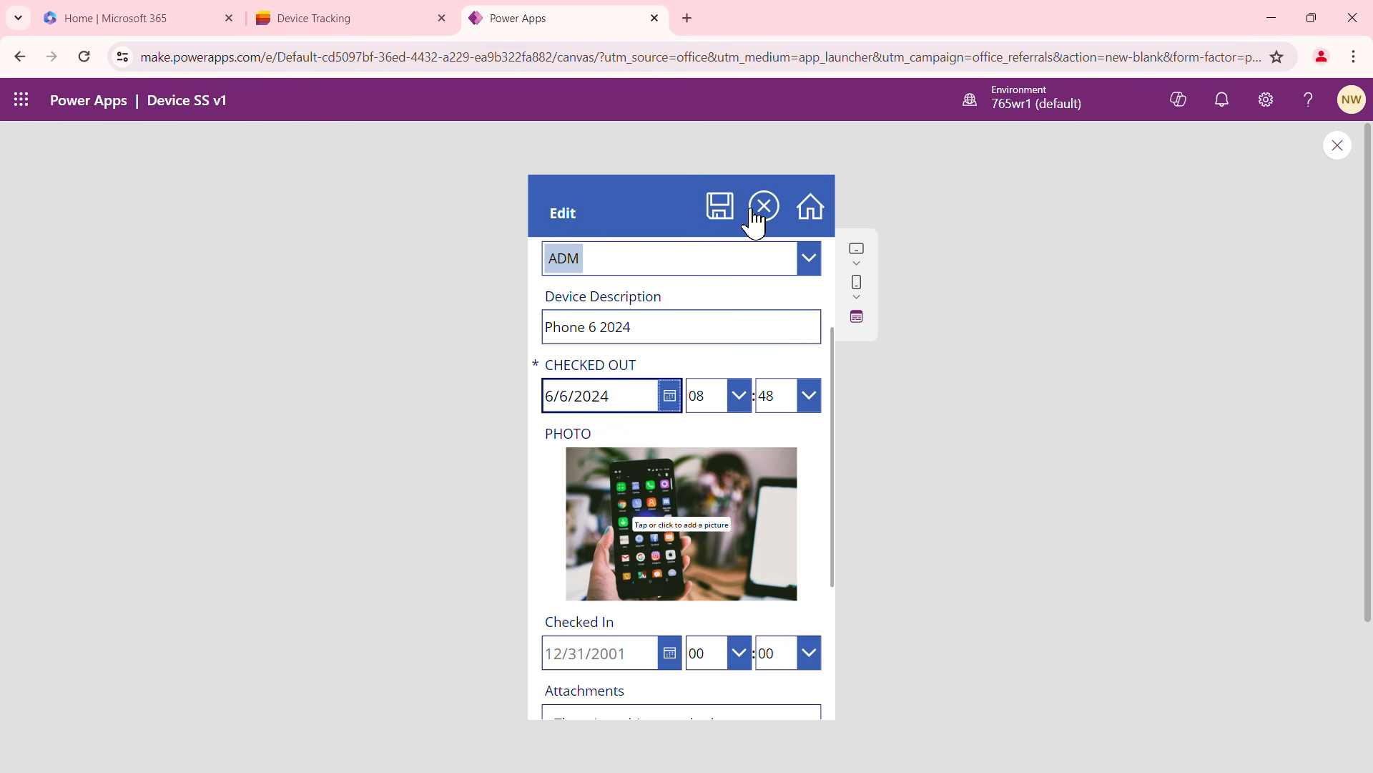
left_click(724, 215)
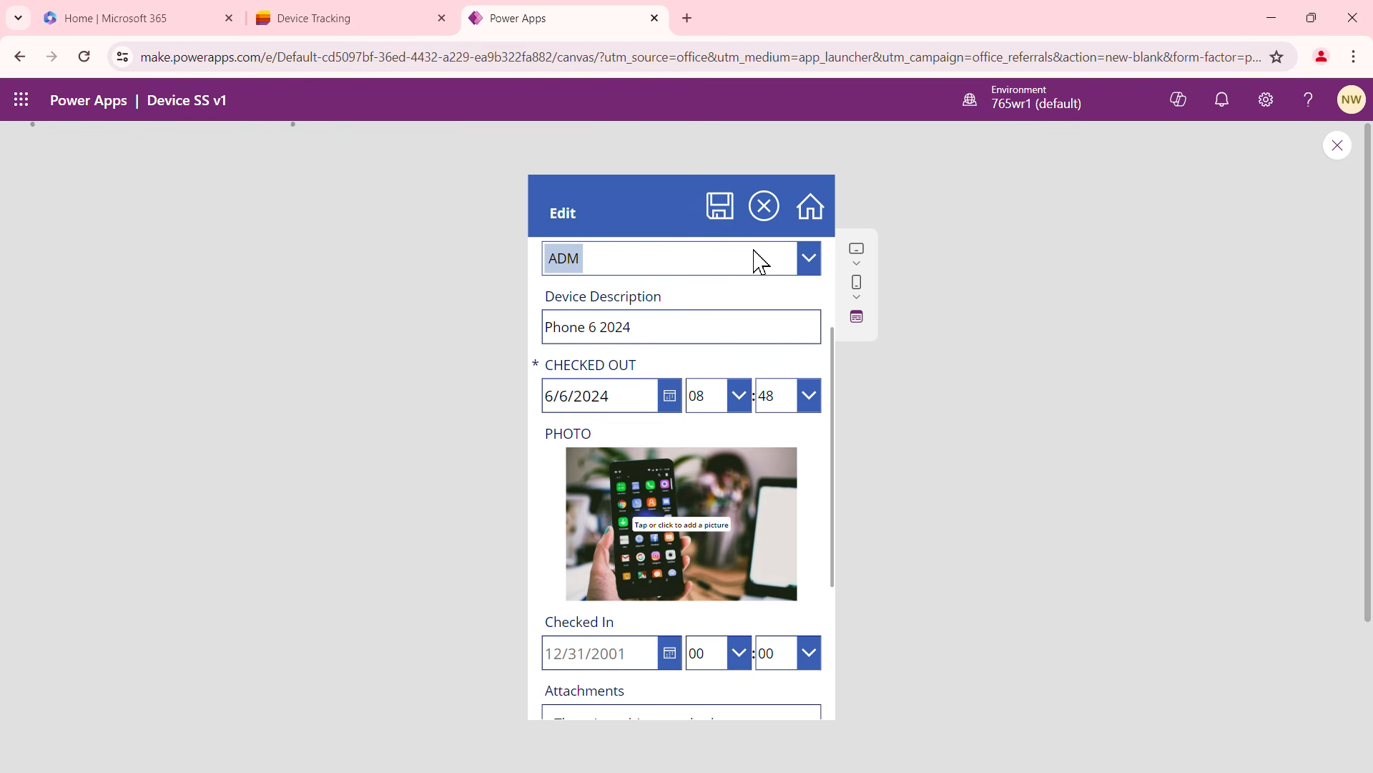
scroll(760, 259, "up", 3)
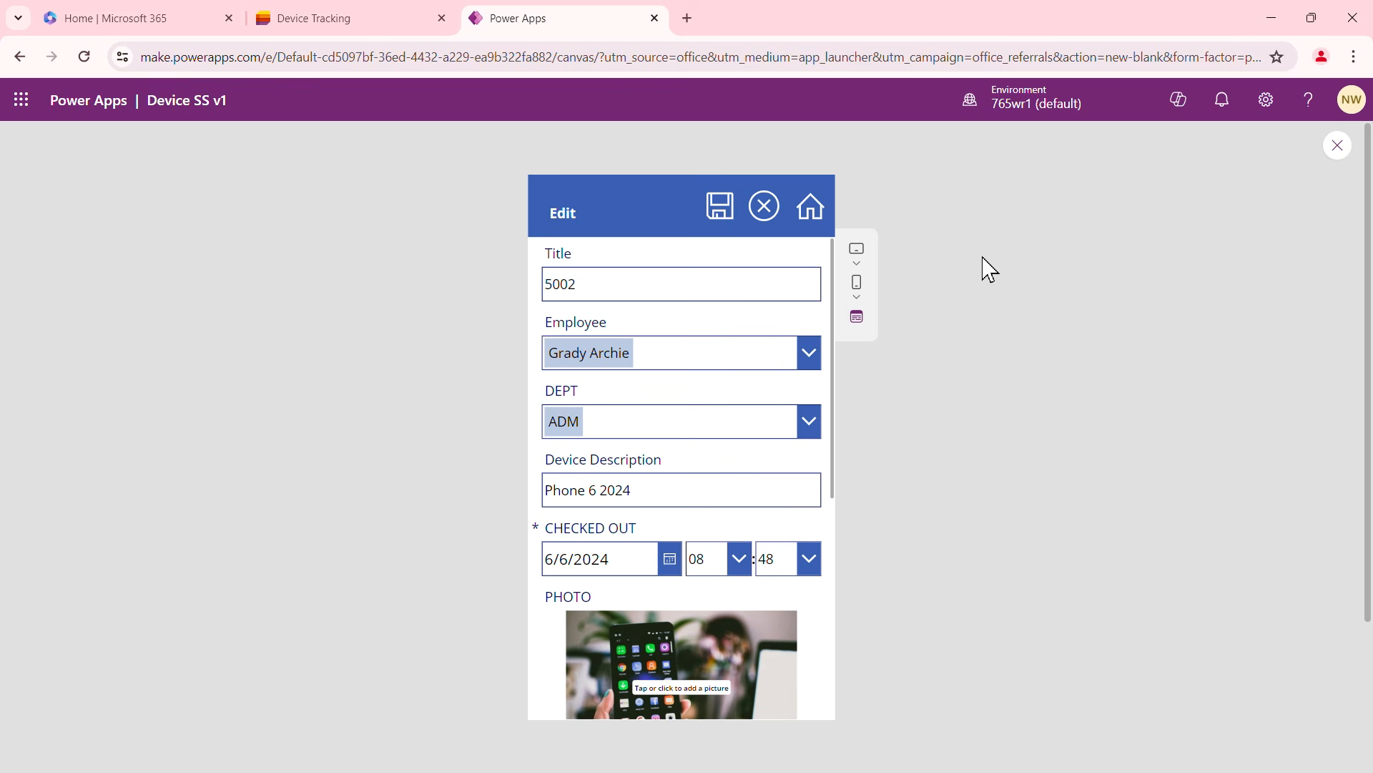
Preview the edit screen in a tablet frame, rotate it to portrait, and leave the preview
left_click(859, 262)
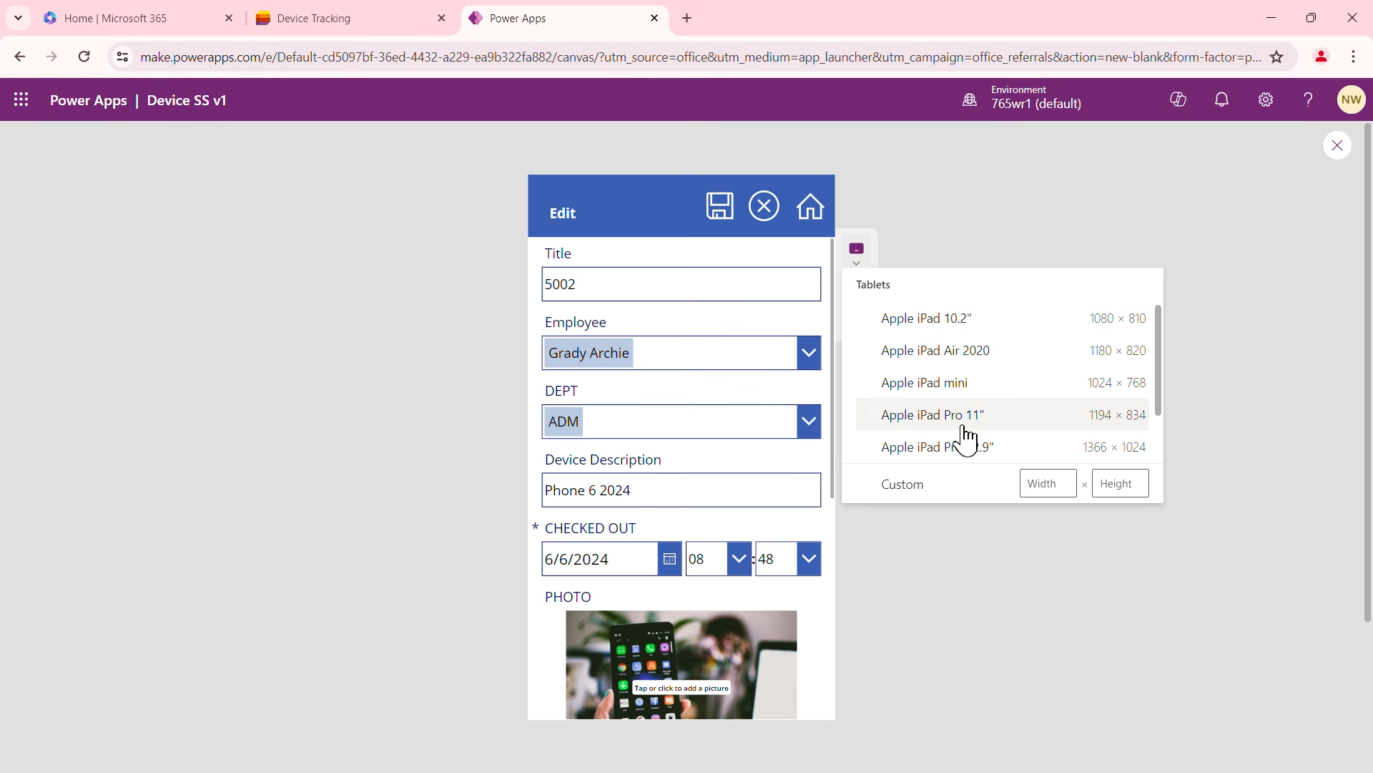
scroll(958, 435, "down", 1)
left_click(944, 451)
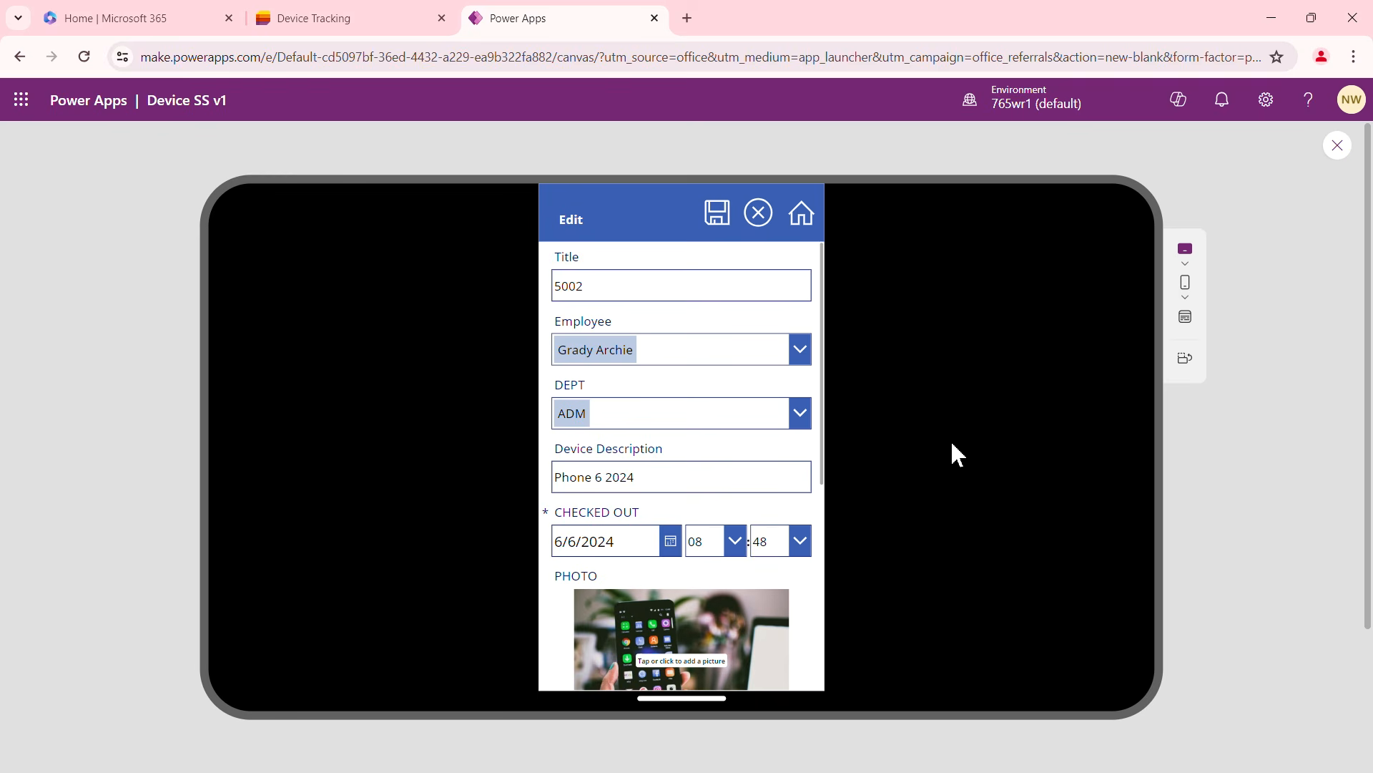
left_click(1188, 366)
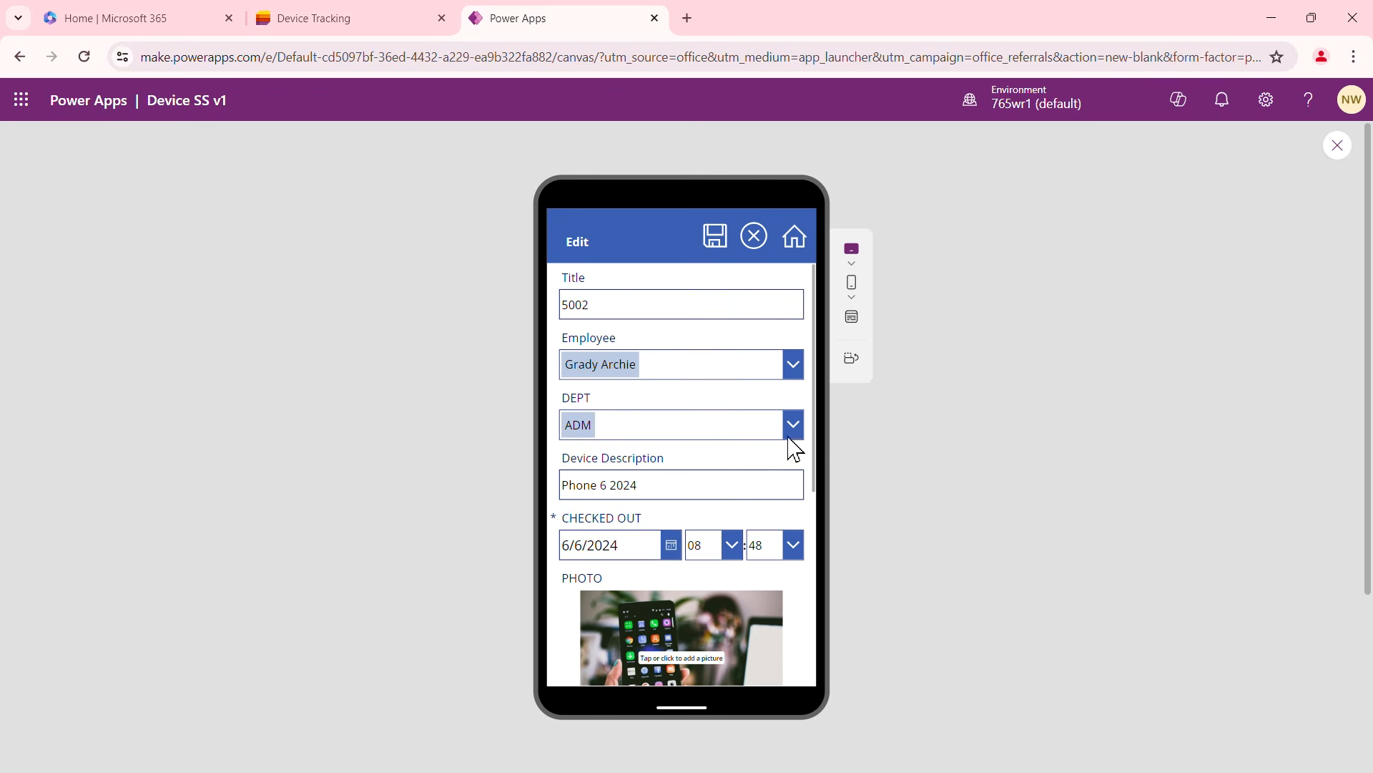
left_click_drag(794, 450, 825, 420)
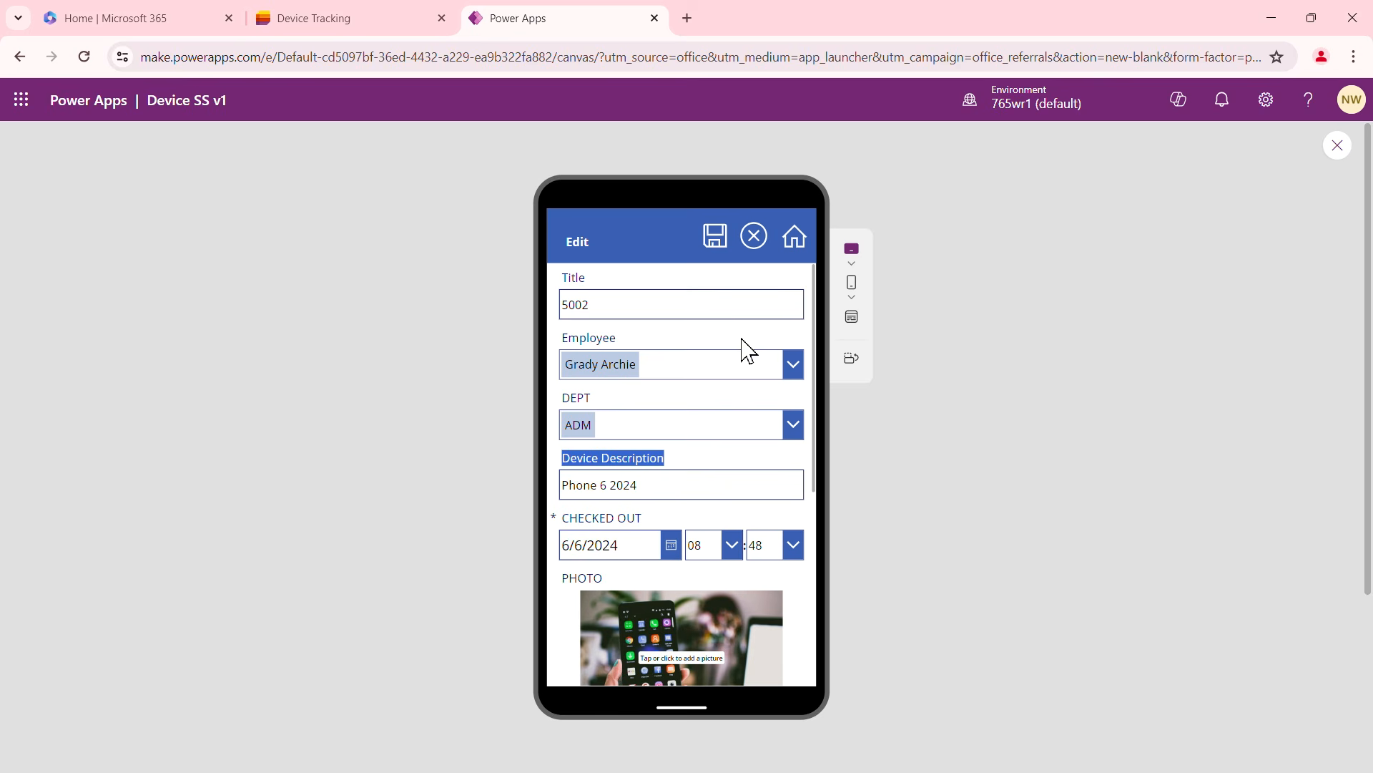
left_click(1335, 150)
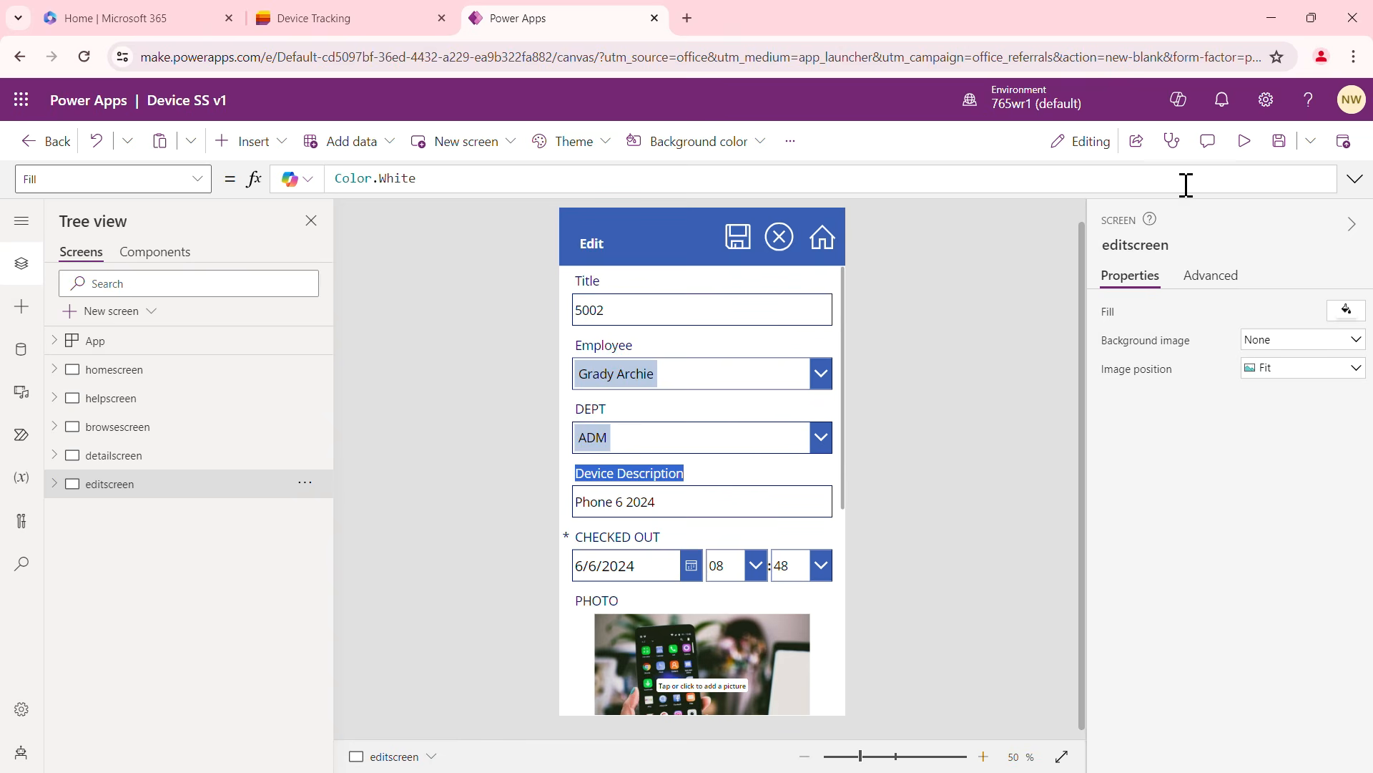
Save the Device SS v1 app and open its sharing settings
left_click(1280, 150)
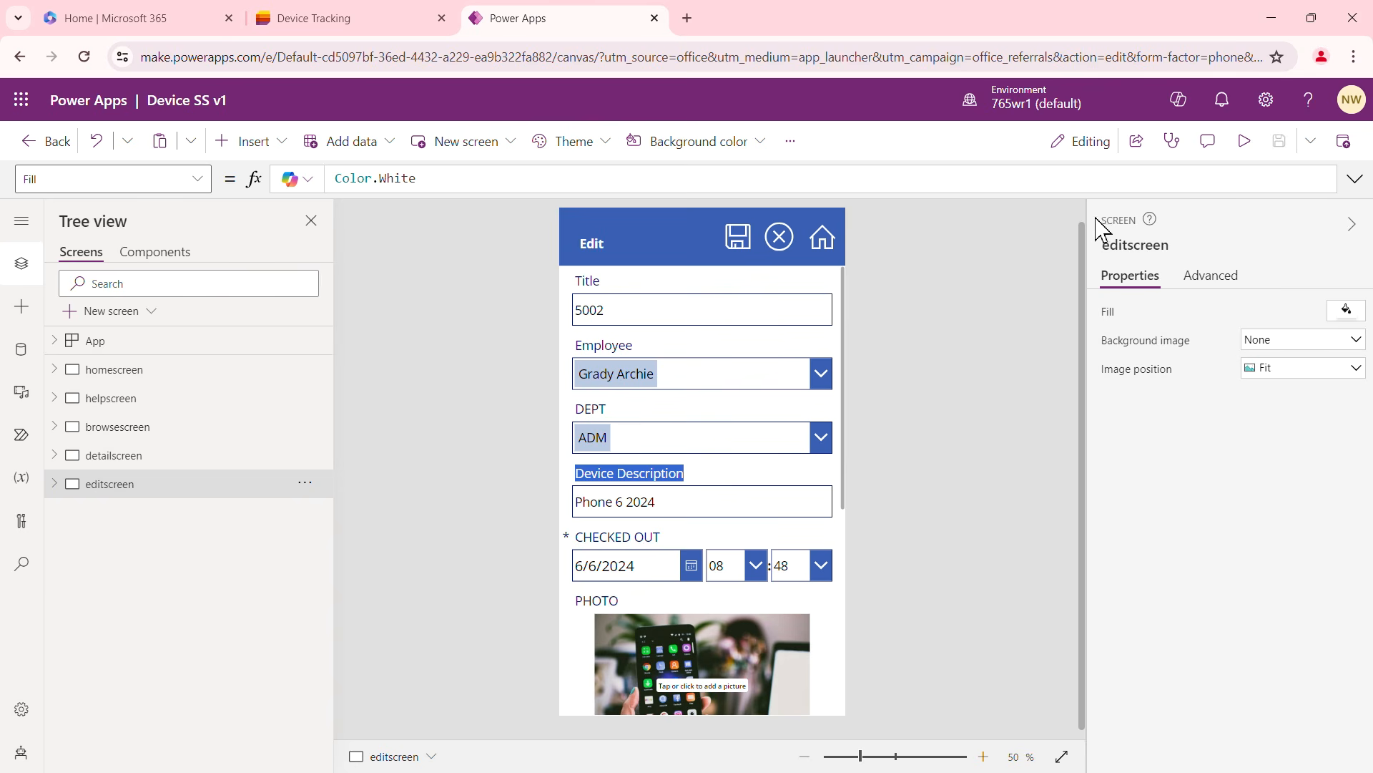
left_click(1138, 147)
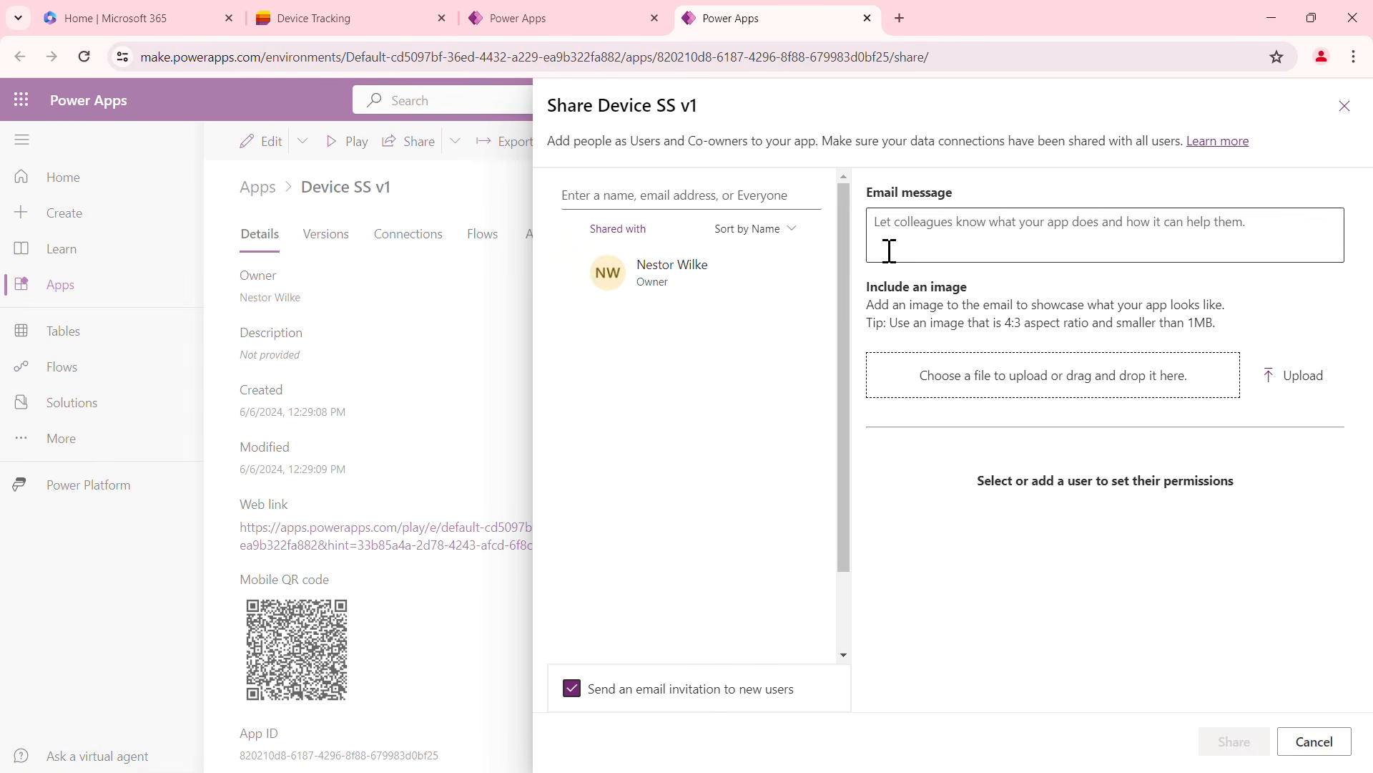
Add the colleague as a new user of the Device SS v1 app, keeping the email invitation on
left_click(693, 193)
type("ade")
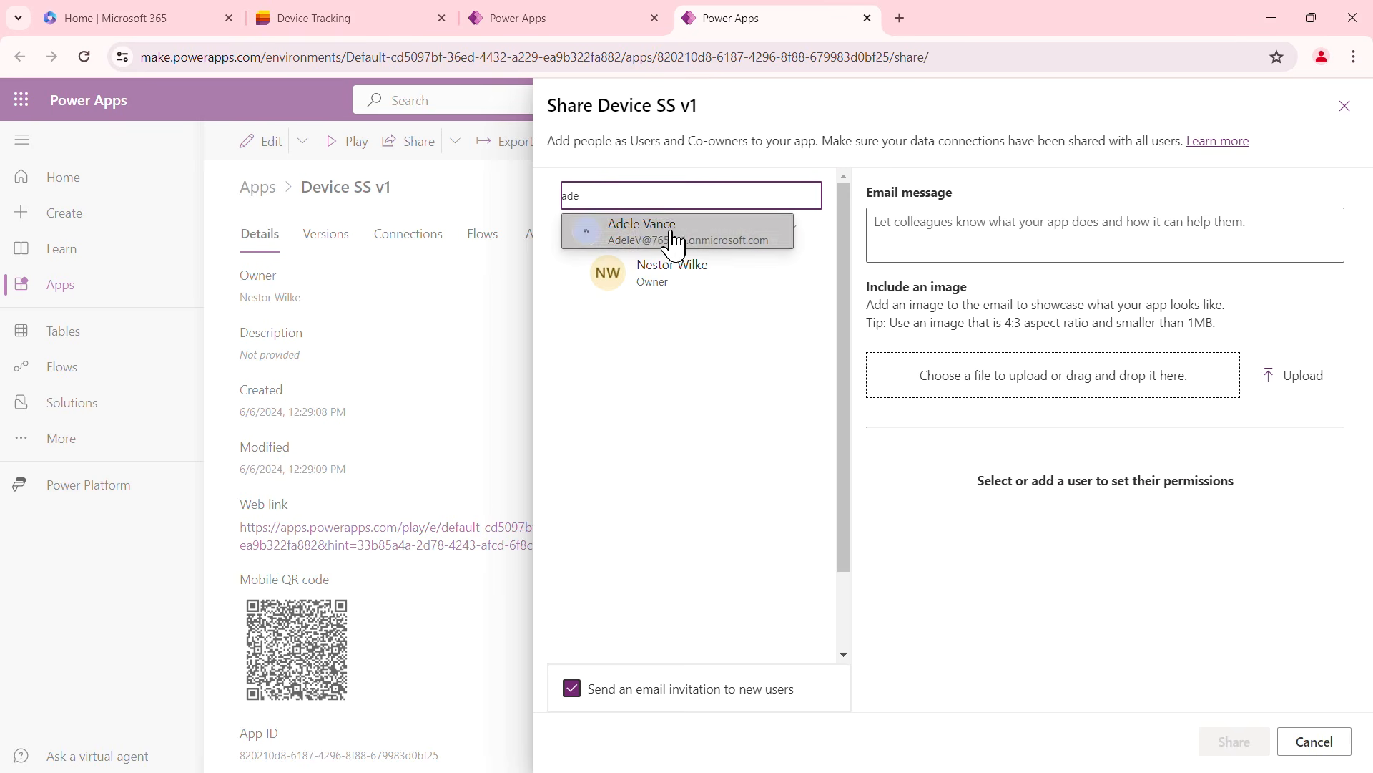
left_click(673, 236)
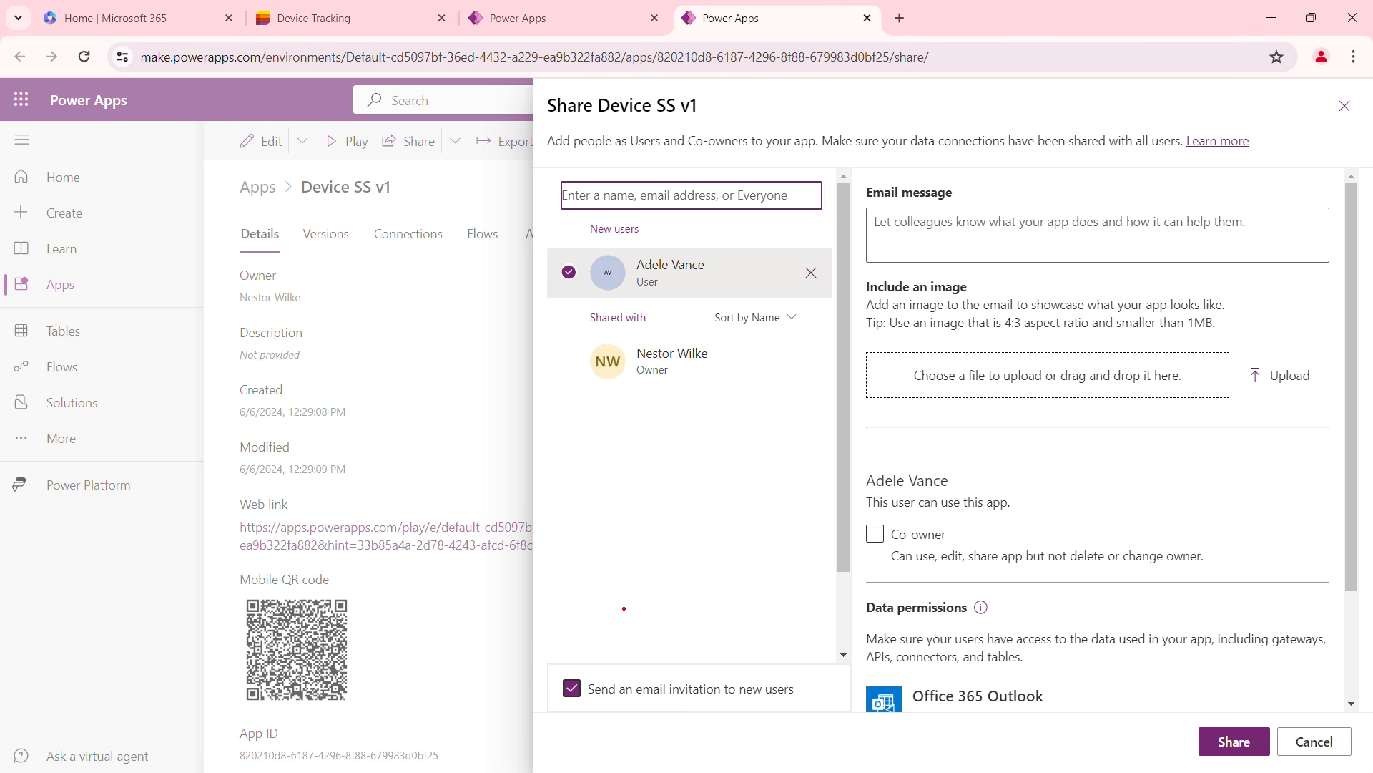
left_click_drag(551, 649, 809, 706)
key("Escape")
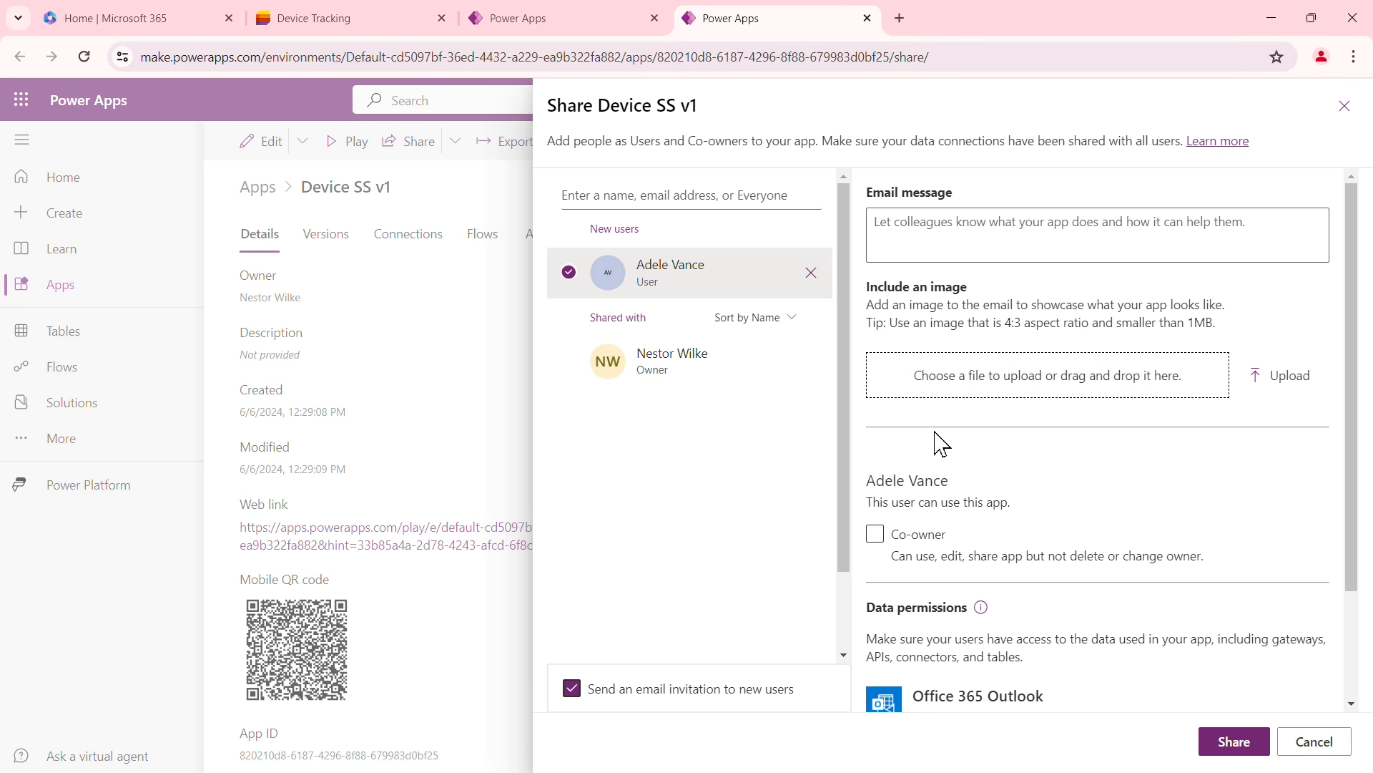
Review the data permissions, share the app without co-owner rights, and close the sharing settings
scroll(1064, 398, "down", 1)
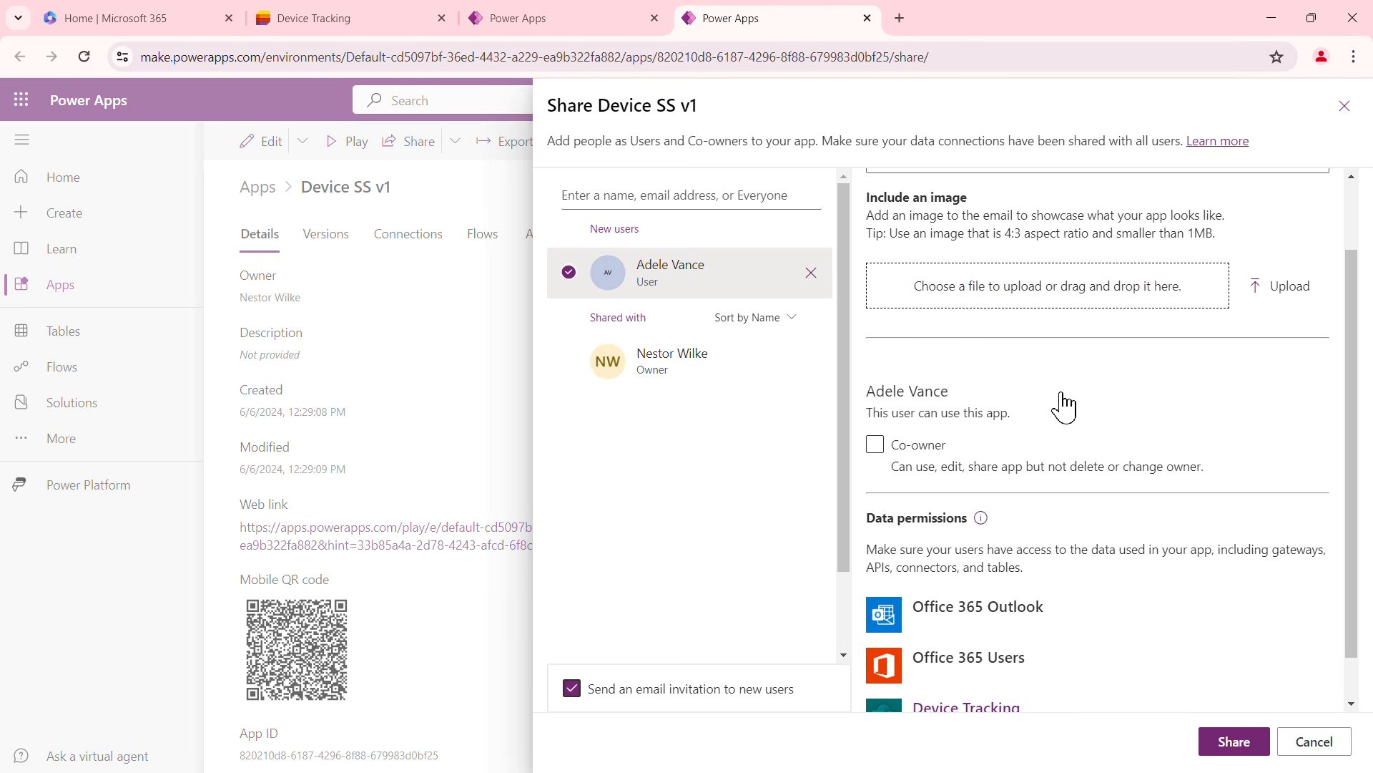
left_click(896, 449)
left_click_drag(1352, 382, 1356, 432)
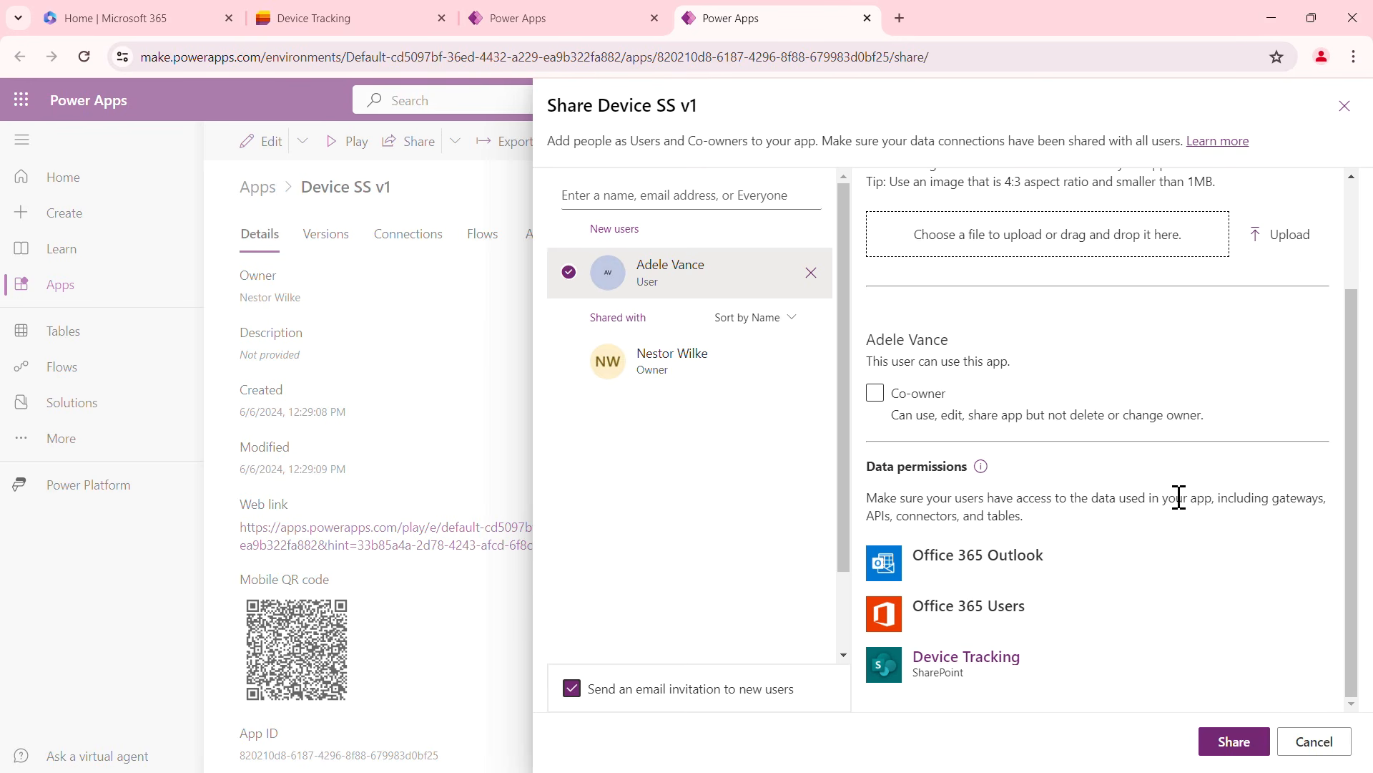
left_click(1238, 747)
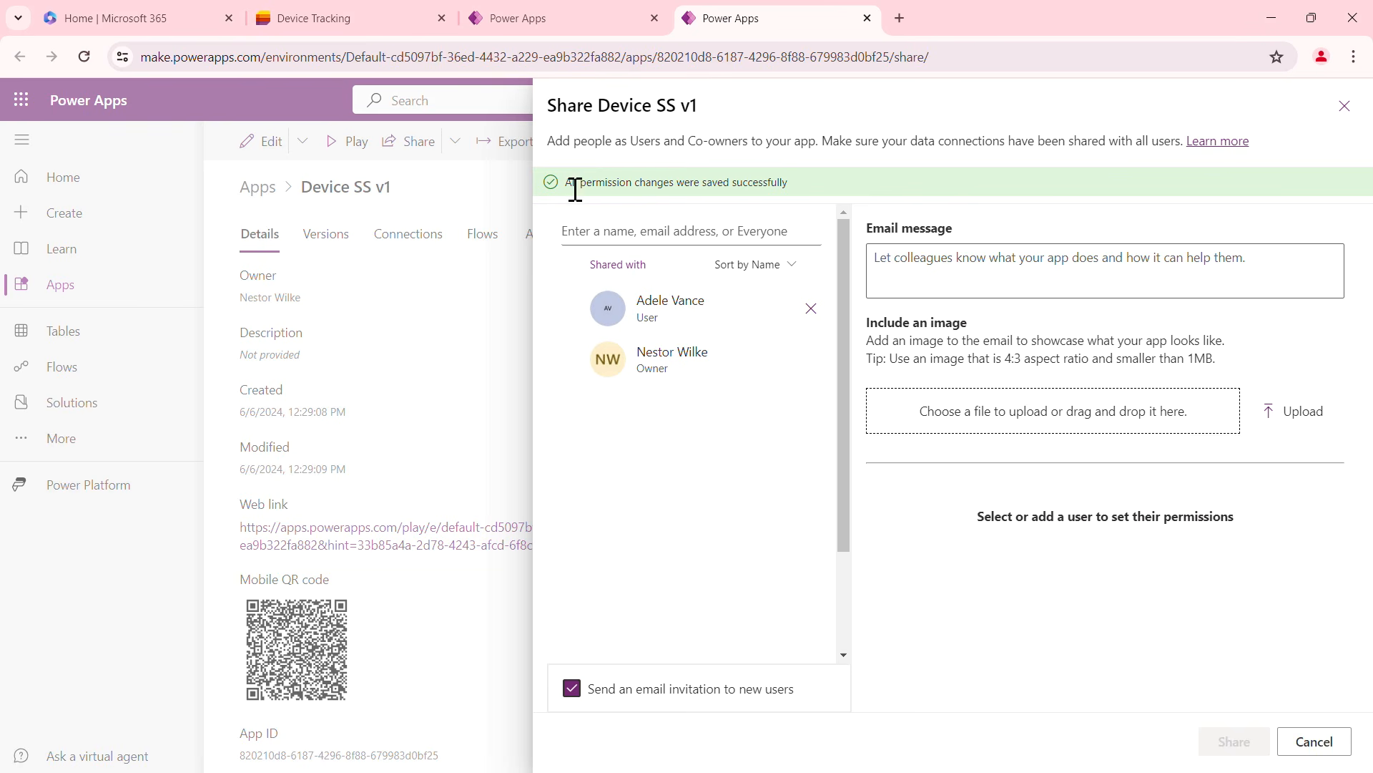
left_click_drag(570, 180, 791, 189)
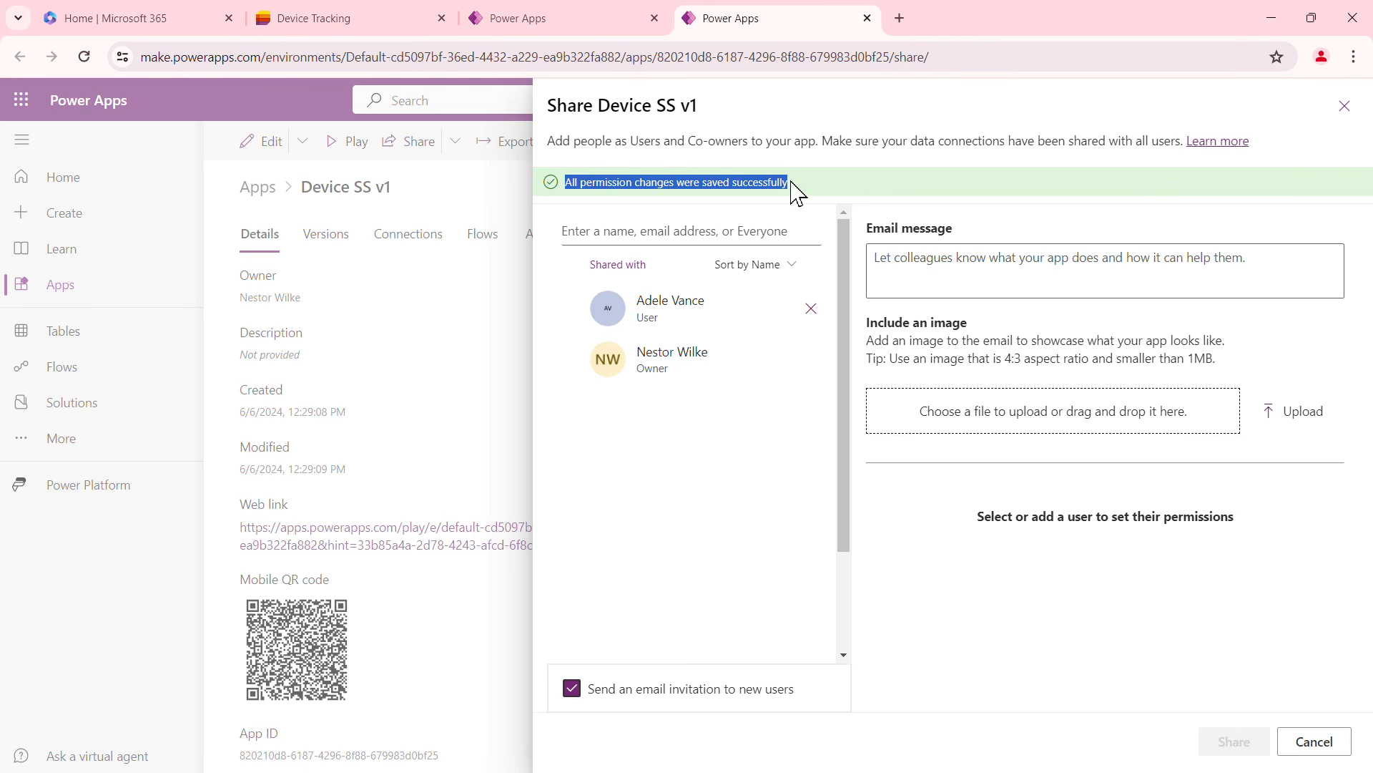
left_click(1024, 178)
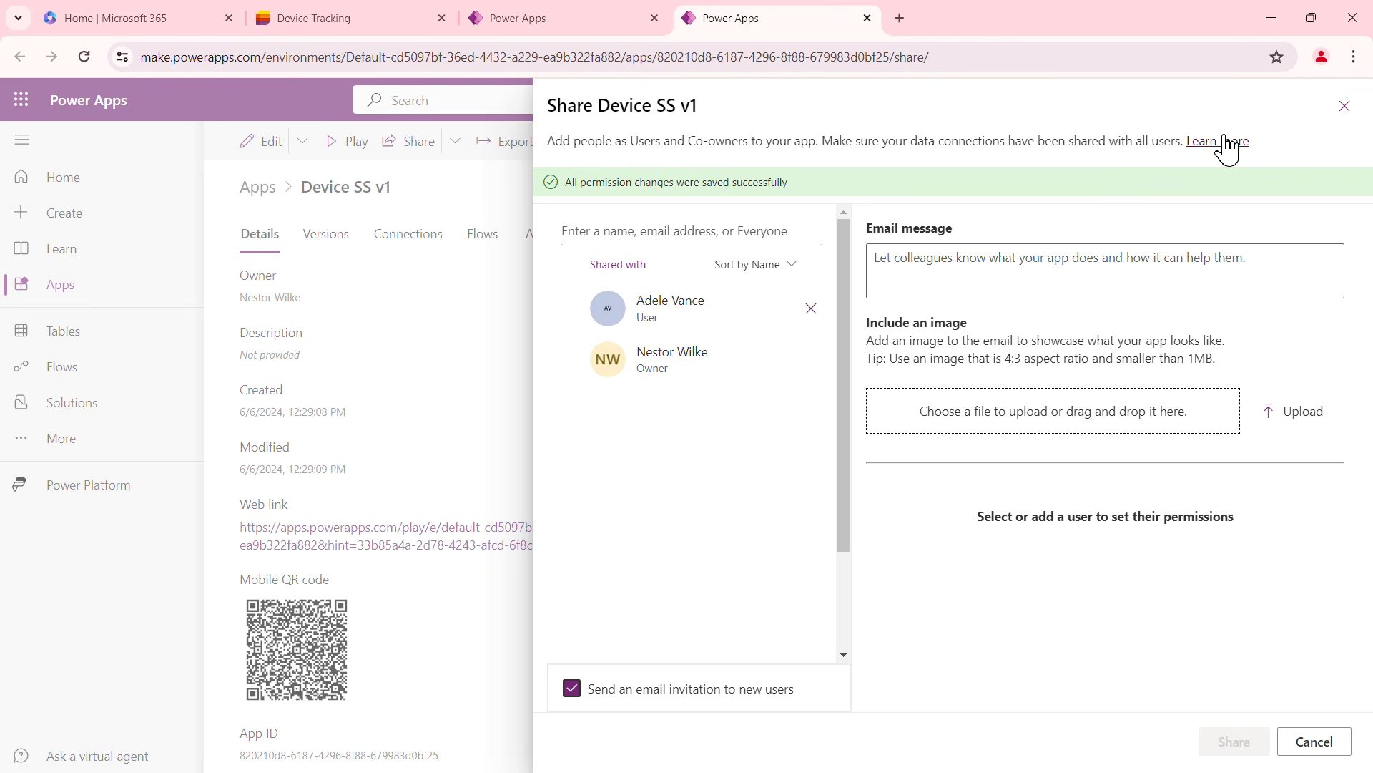
left_click(1345, 106)
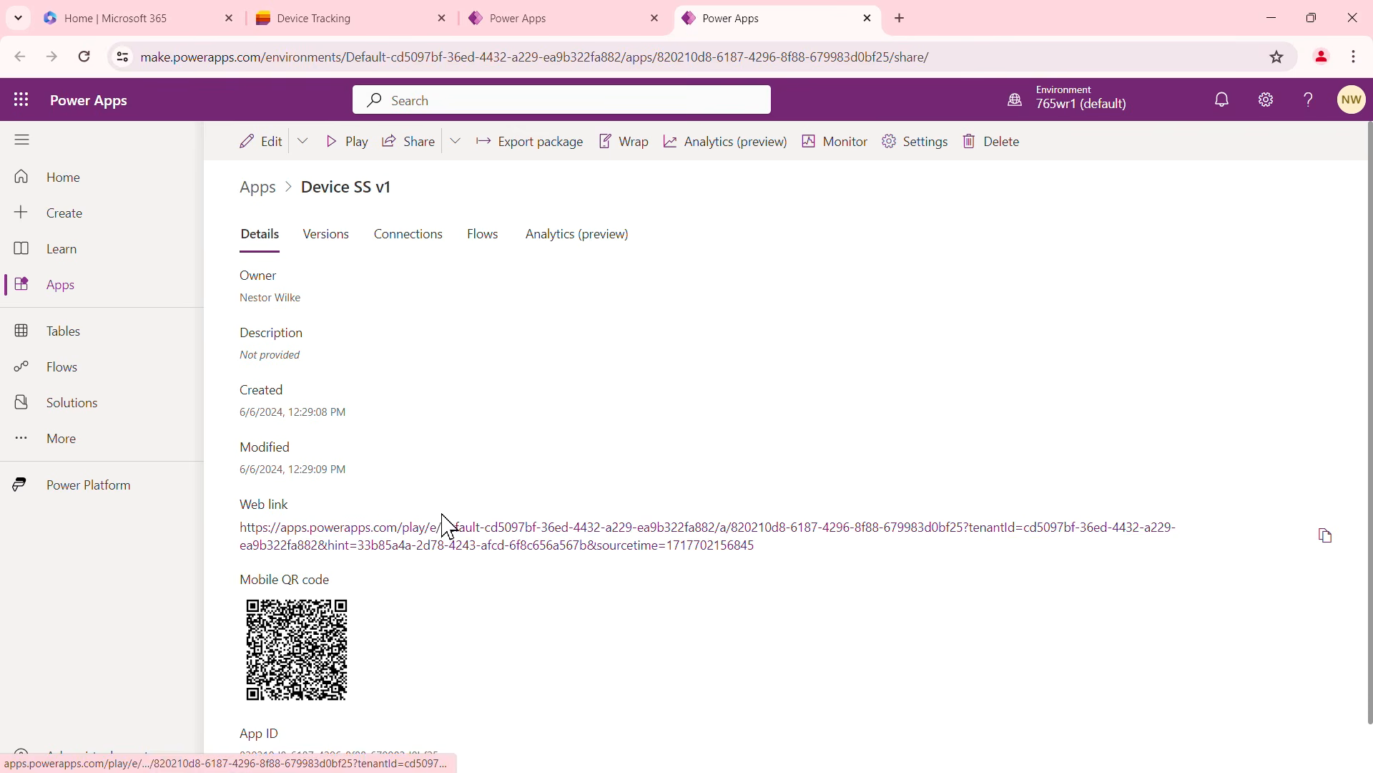
Switch to the colleague's Power Apps home page, refresh it, and look for Device SS v1 among the listed apps
scroll(453, 515, "down", 1)
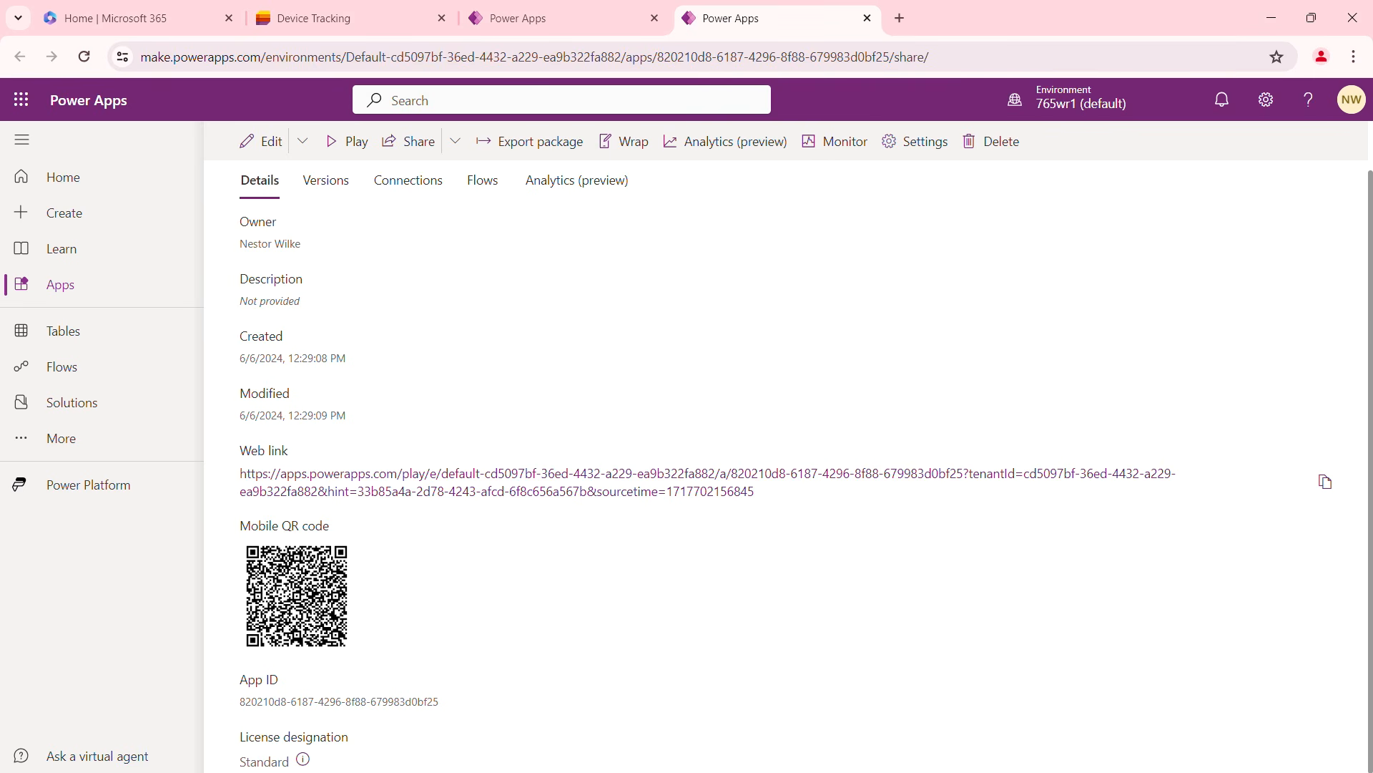
left_click_drag(1372, 132, 859, 1)
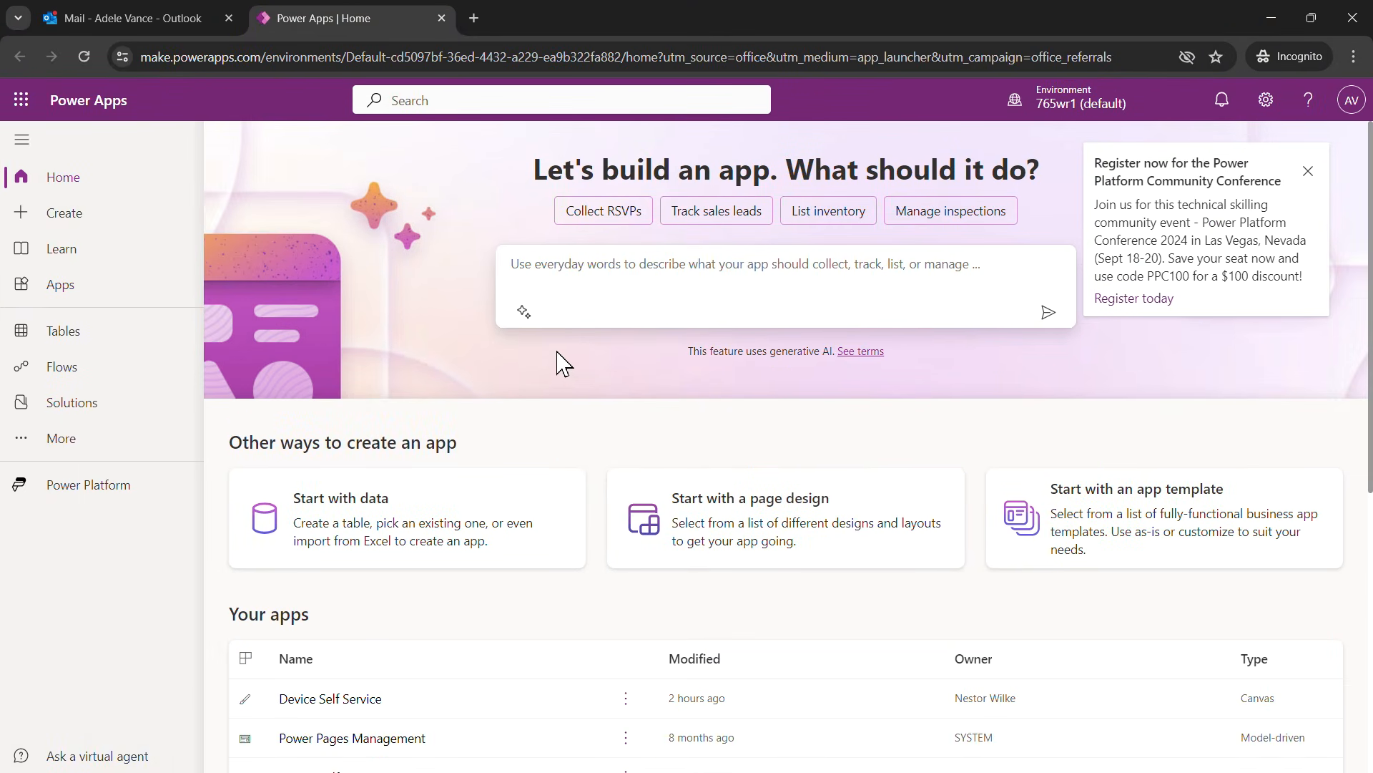
scroll(493, 597, "down", 1)
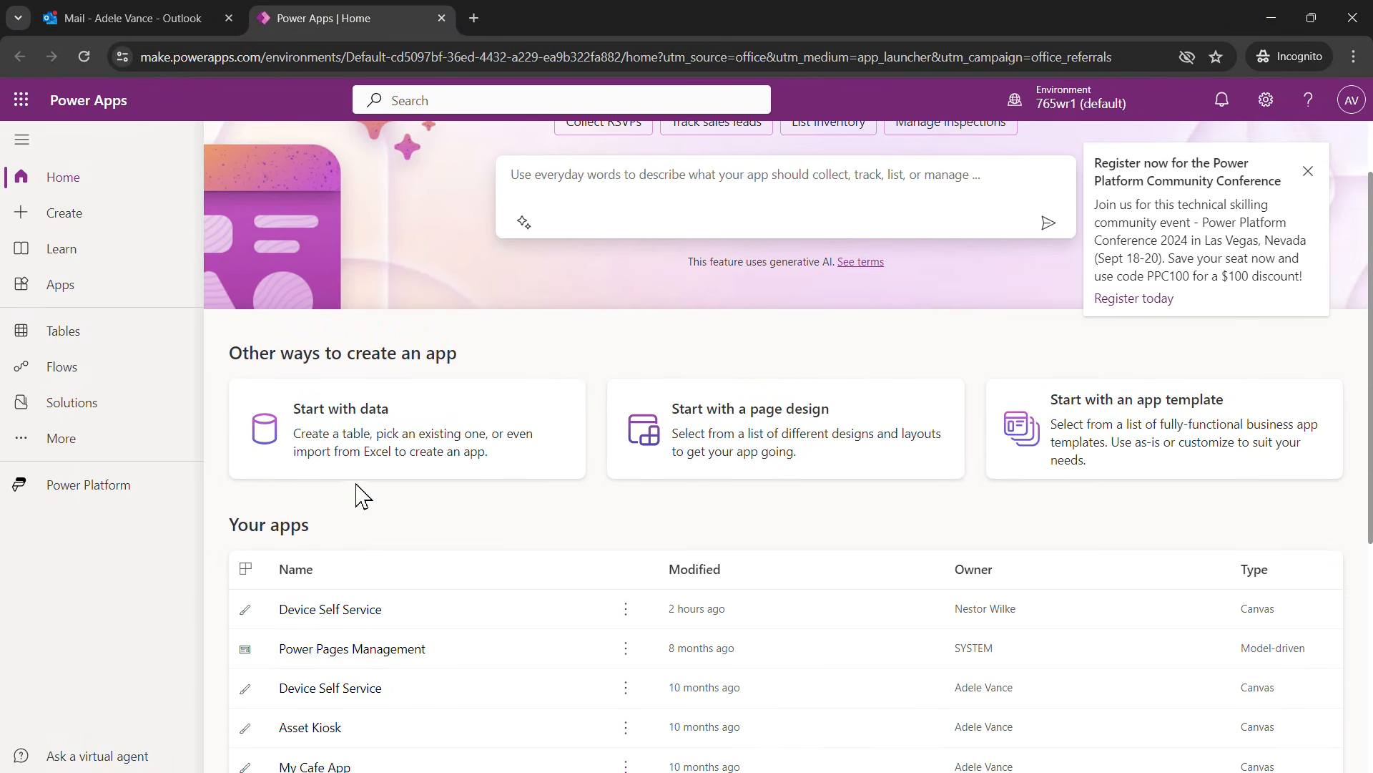
left_click(80, 57)
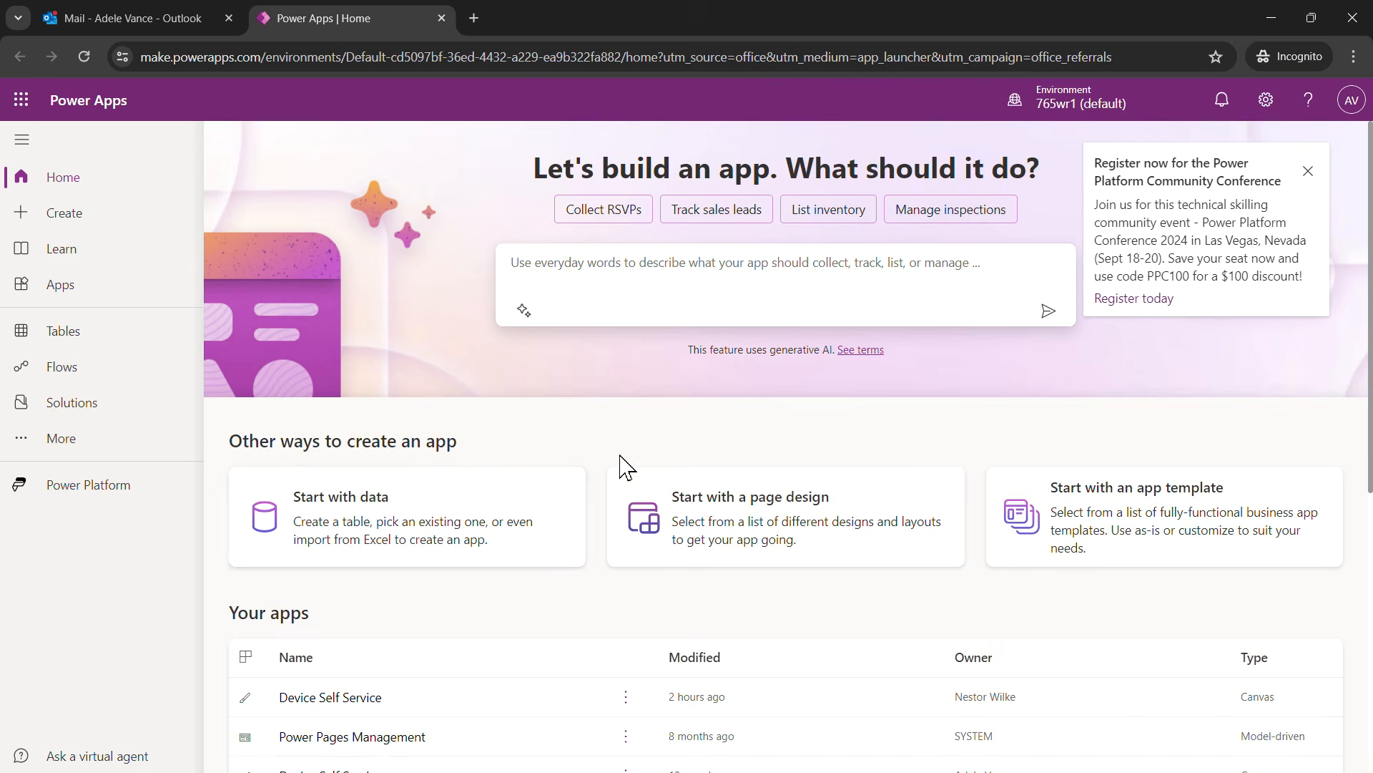
scroll(623, 466, "down", 2)
scroll(623, 466, "down", 1)
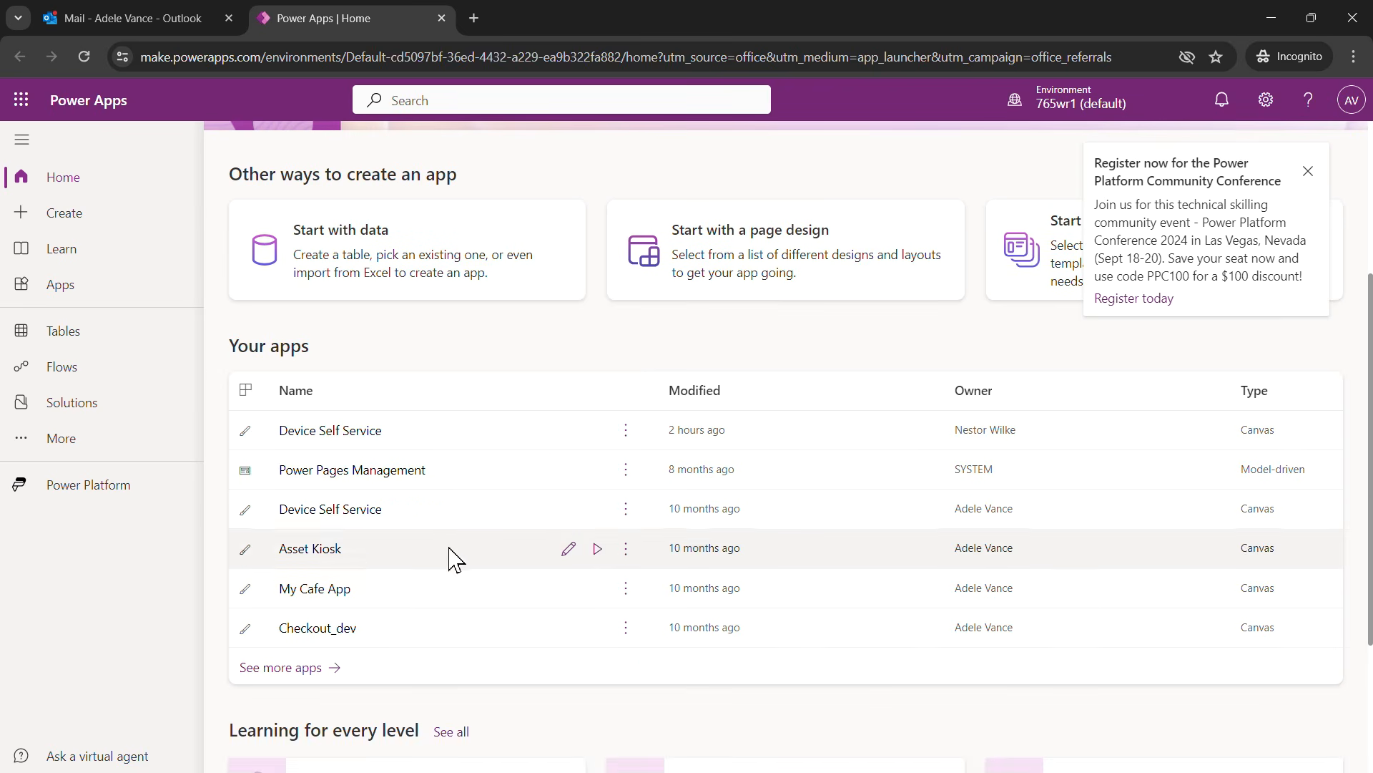
scroll(644, 393, "up", 2)
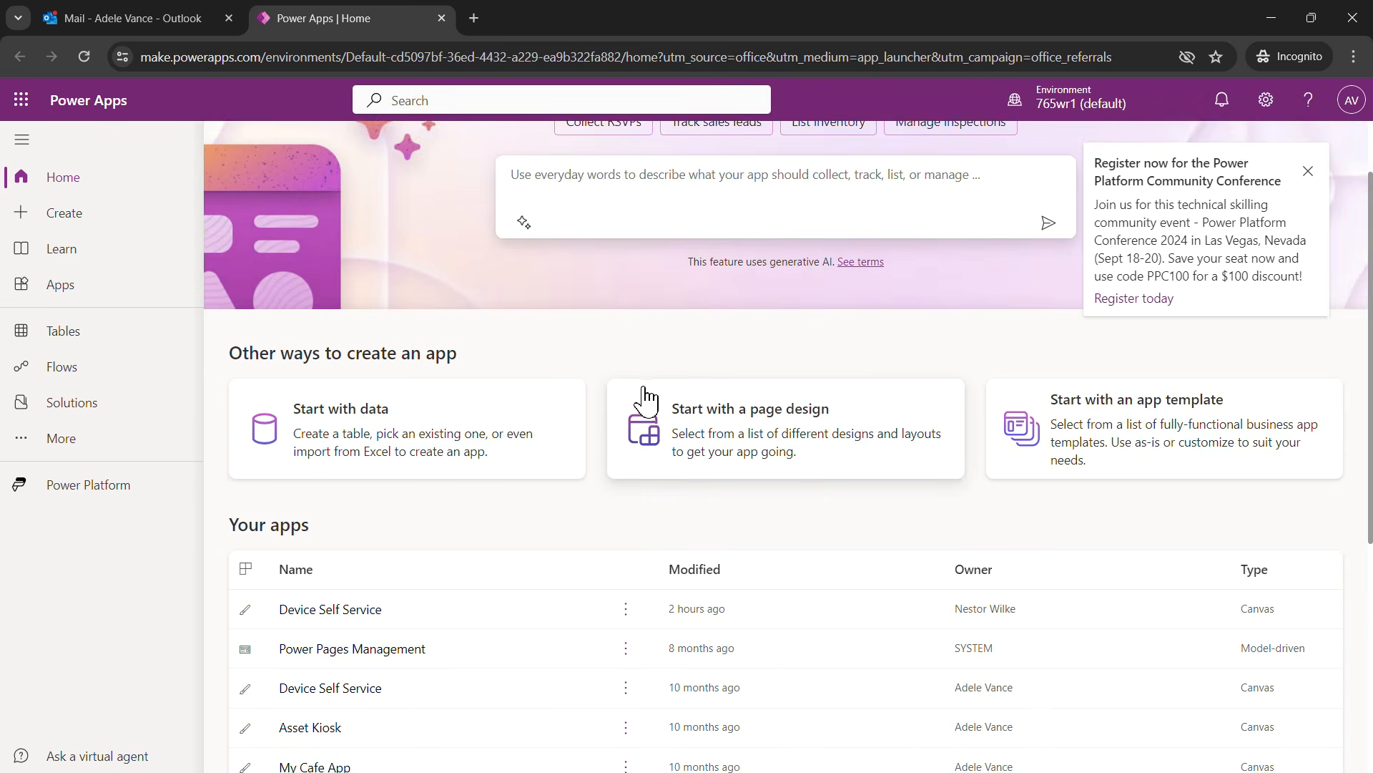
scroll(643, 397, "up", 1)
Switch to the colleague's Outlook inbox, open the Device SS v1 sharing email, and trust its sender
left_click(161, 20)
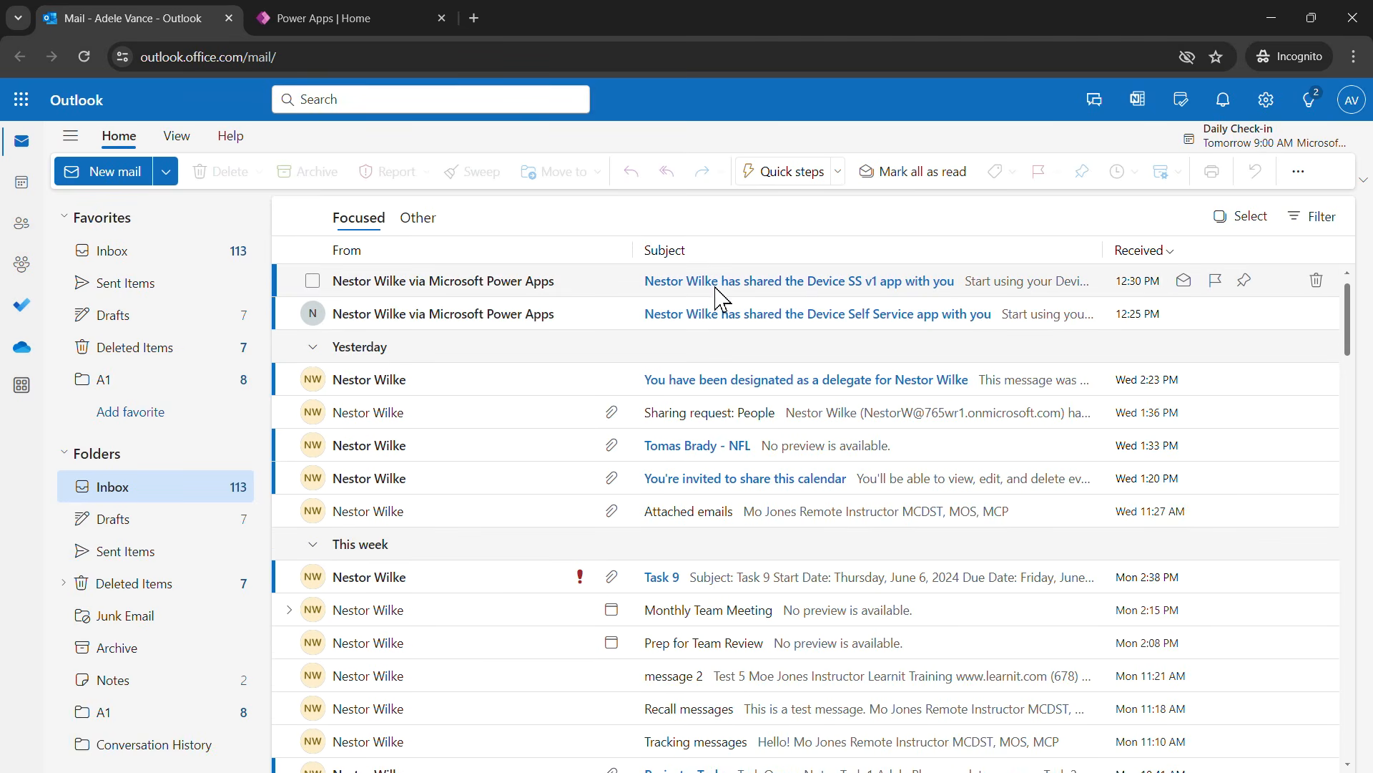
left_click(834, 284)
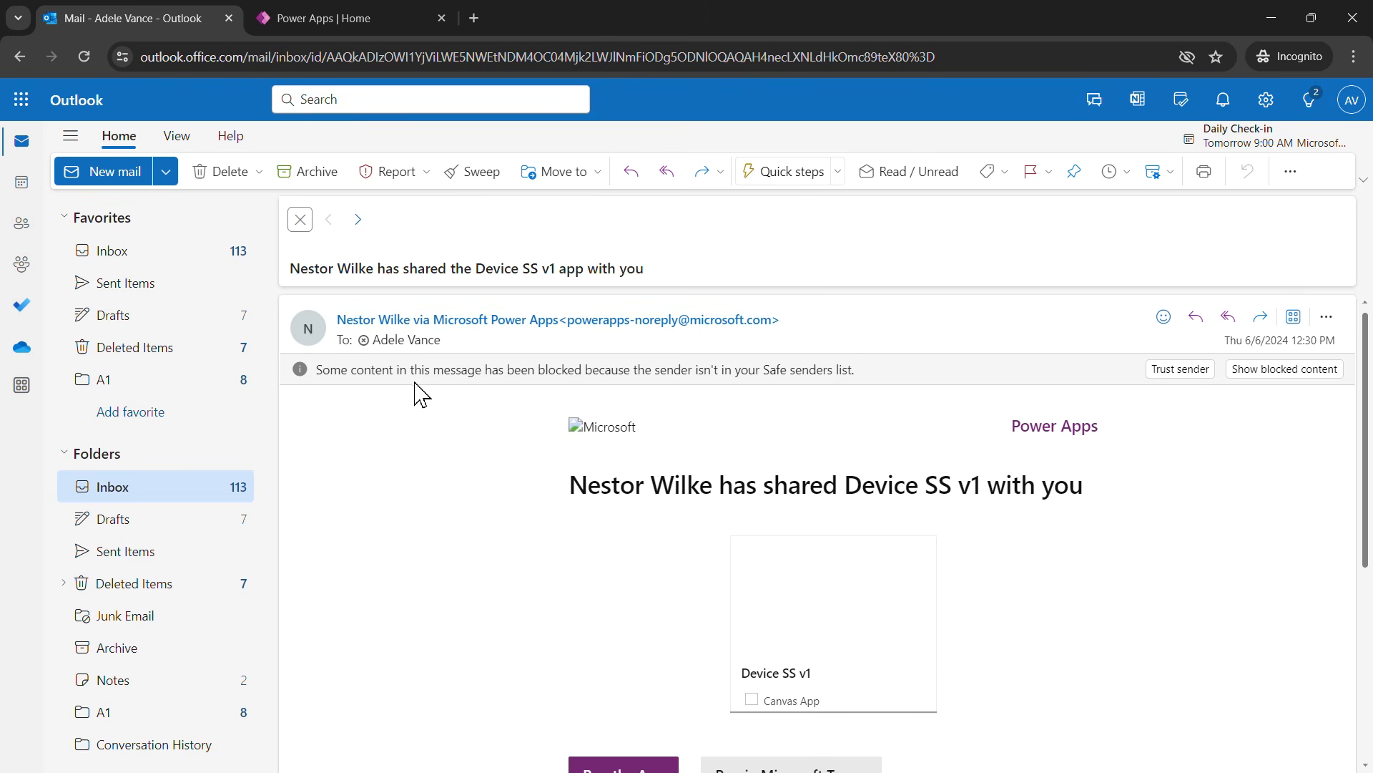
left_click(1179, 370)
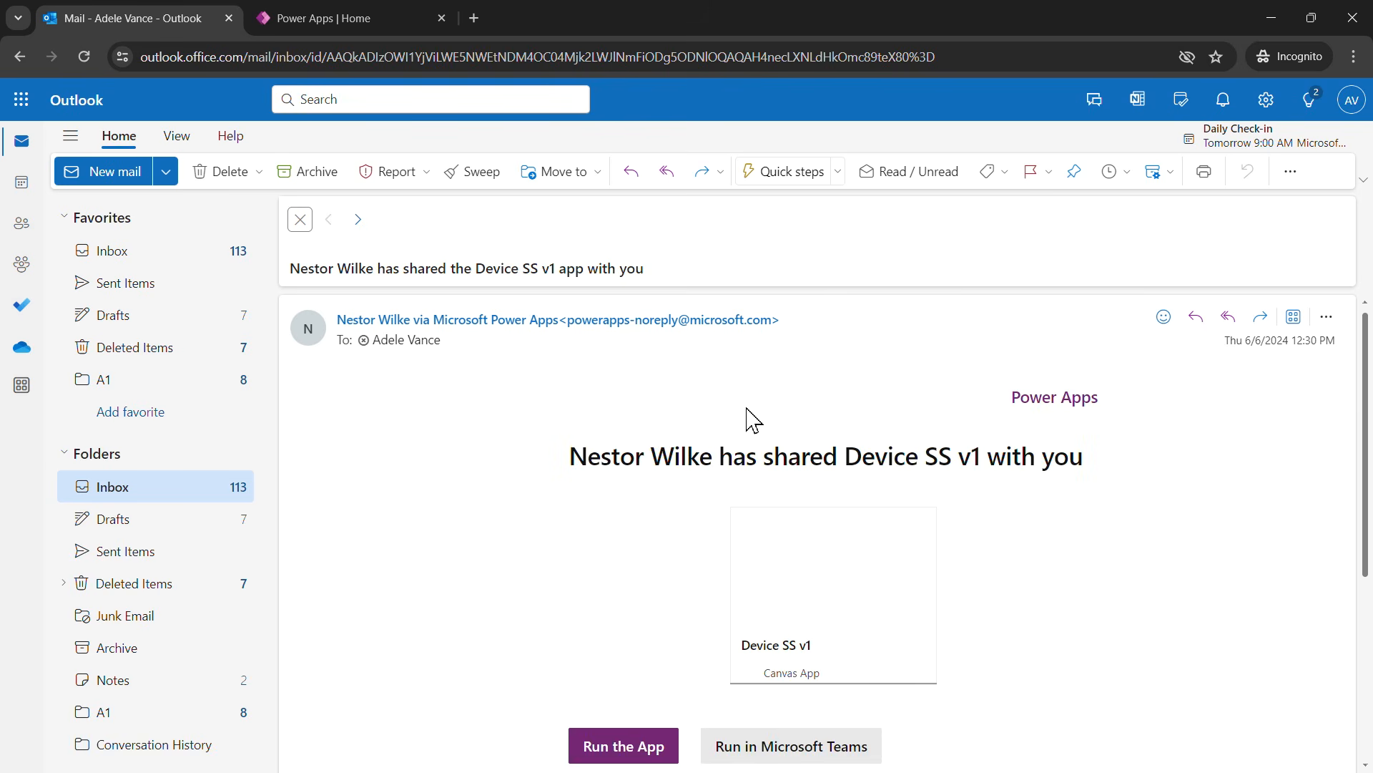
Run Device SS v1 from the sharing email, fixing its connections and allowing the requested app permissions
scroll(512, 436, "down", 3)
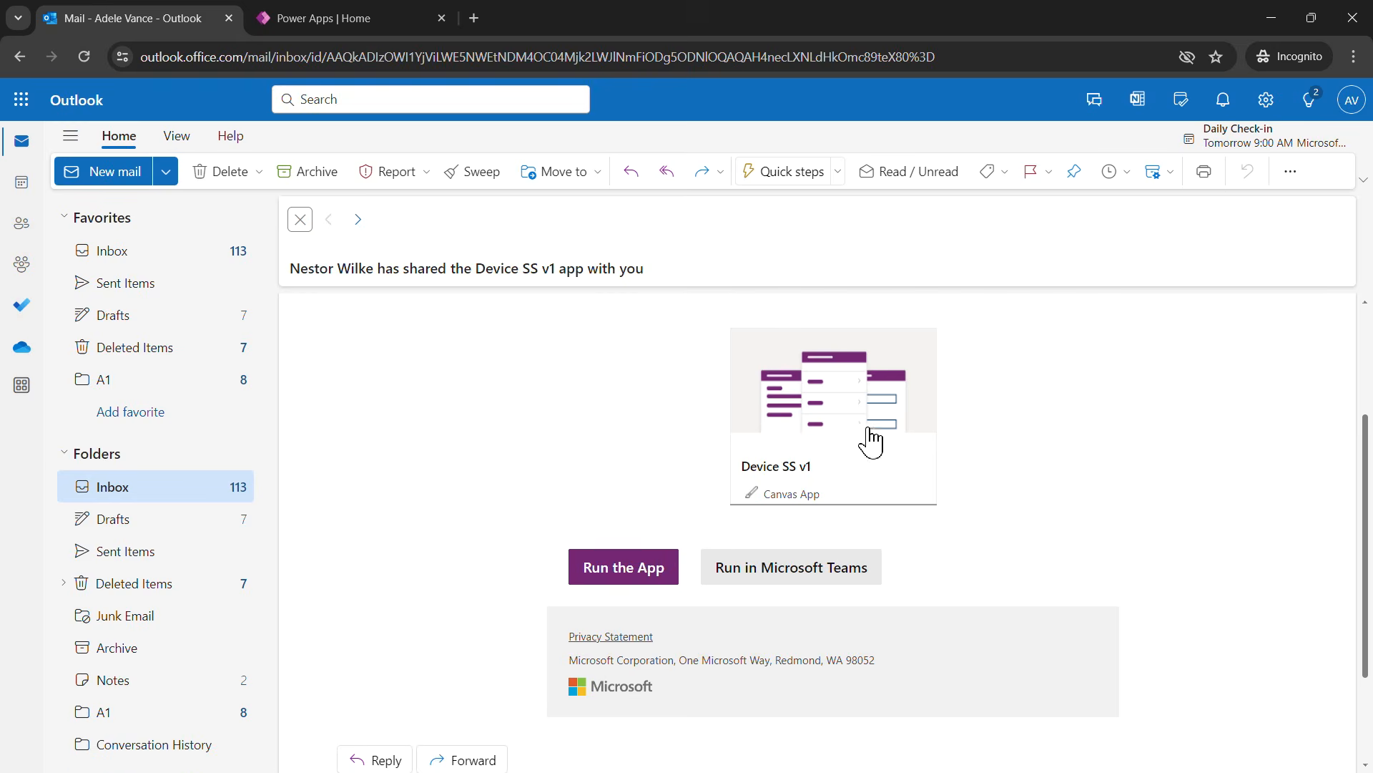
left_click(622, 565)
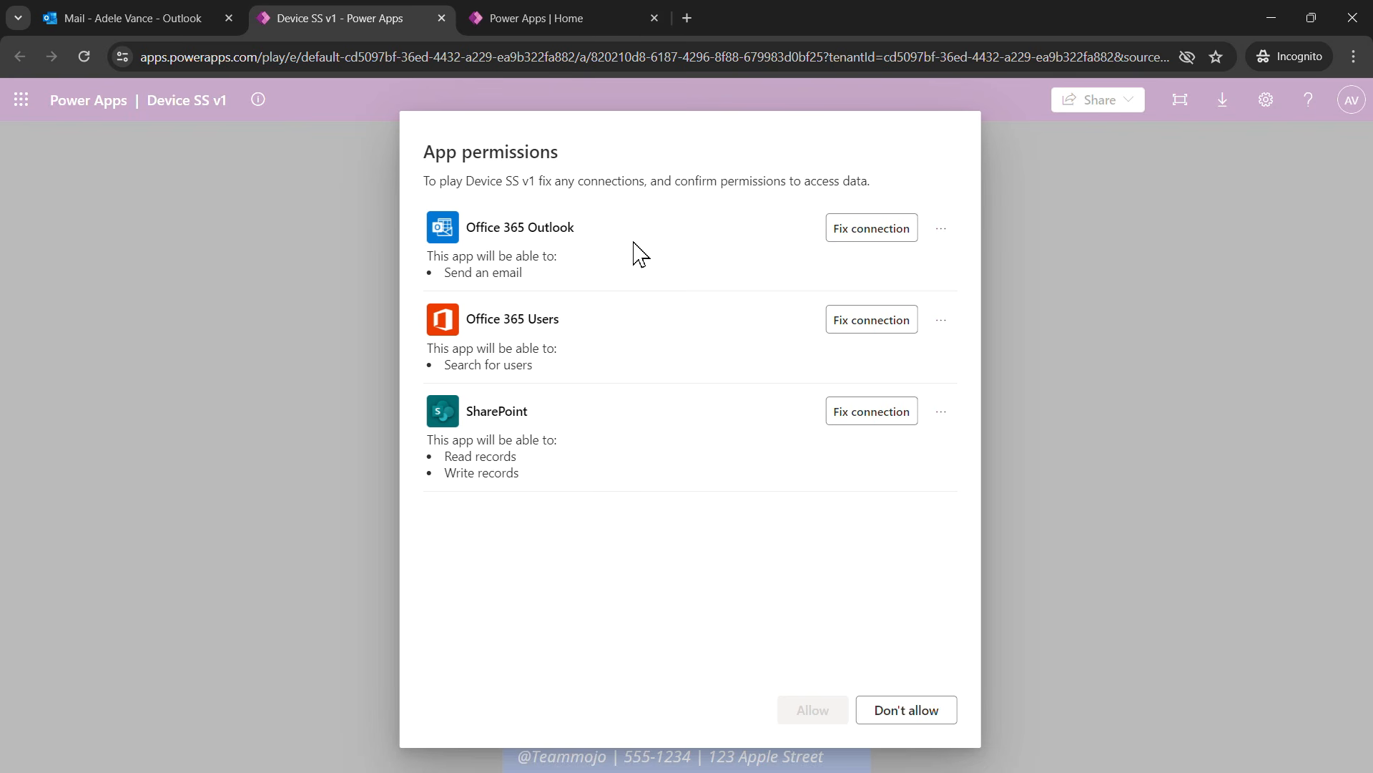
left_click(873, 239)
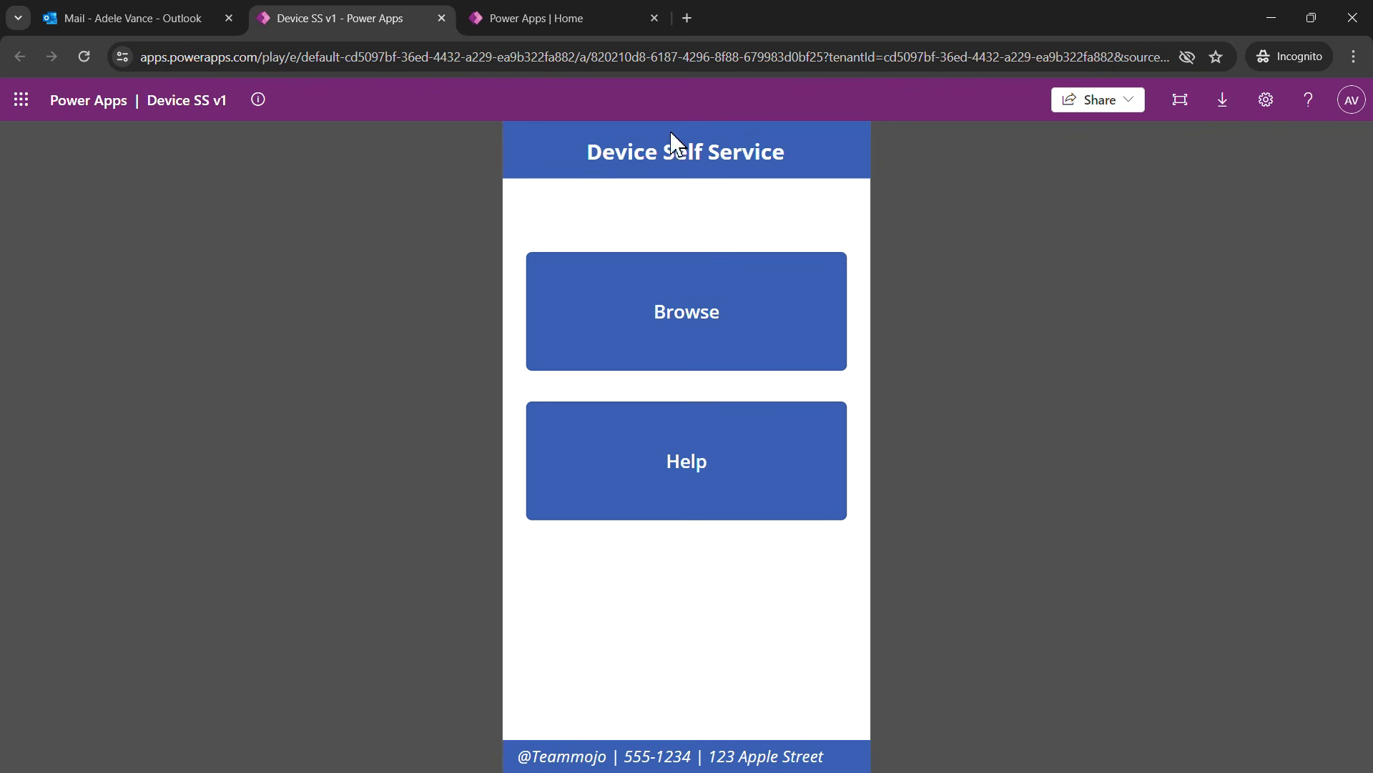
Check the app's Browse screen, return to the home screen, and open the Help email form
left_click(734, 337)
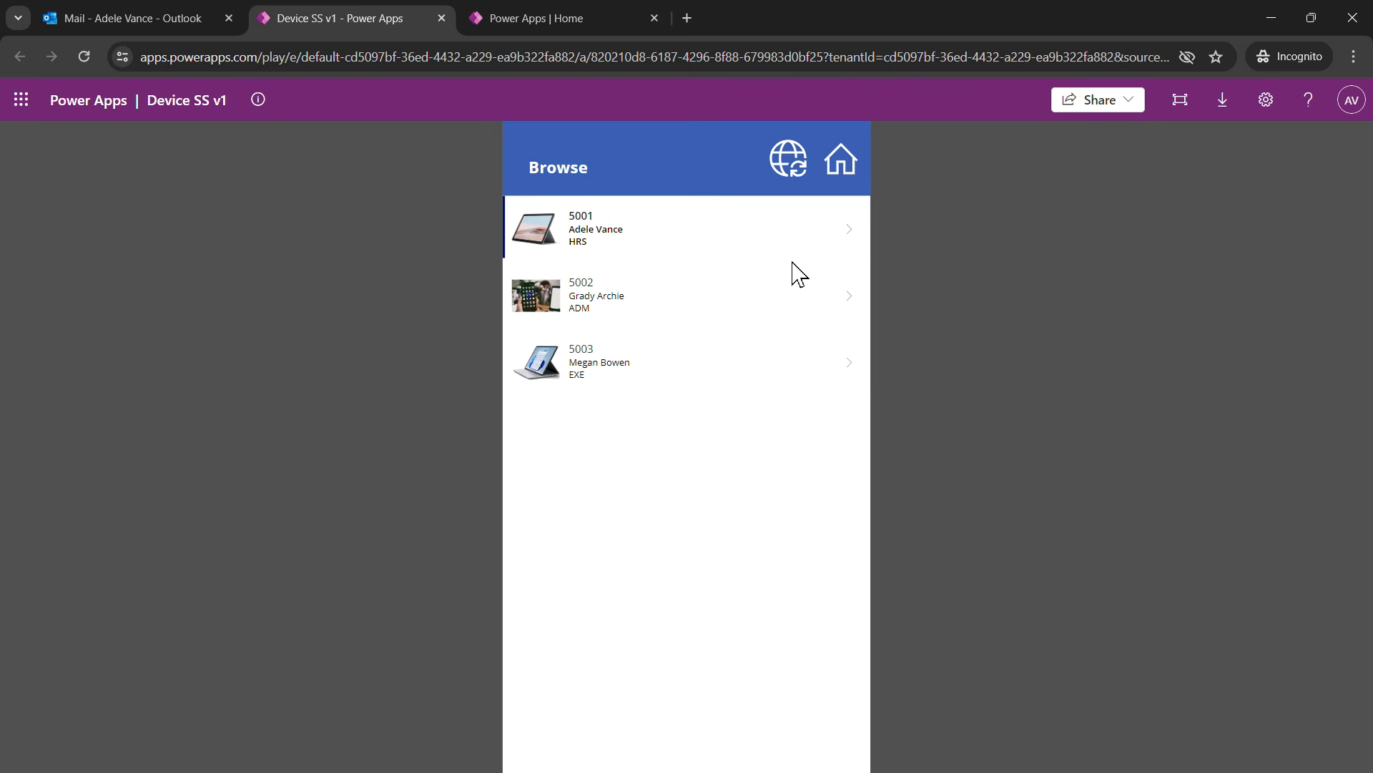
left_click(849, 166)
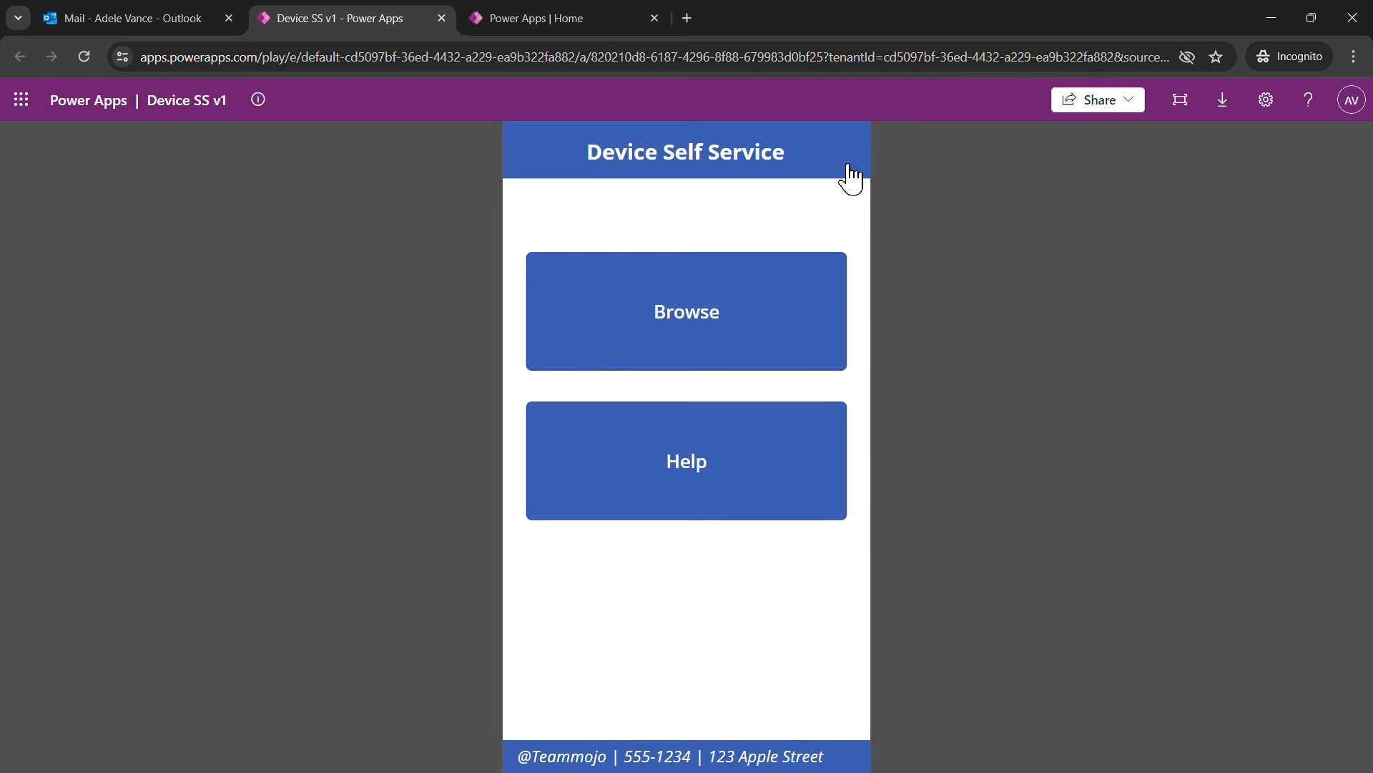
left_click(709, 461)
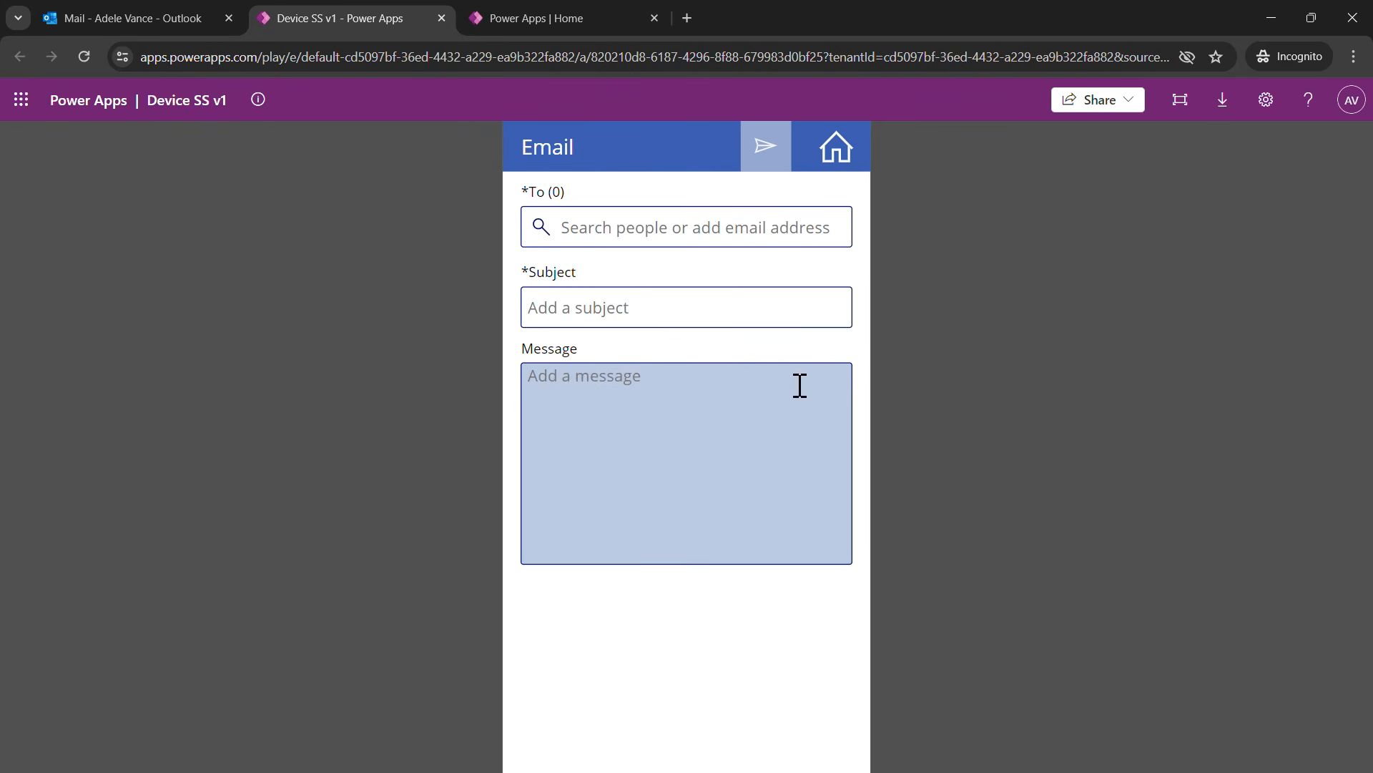
Send the app owner a help email with subject "Help" and message "Getting started guide?", and return to the home screen
left_click(694, 231)
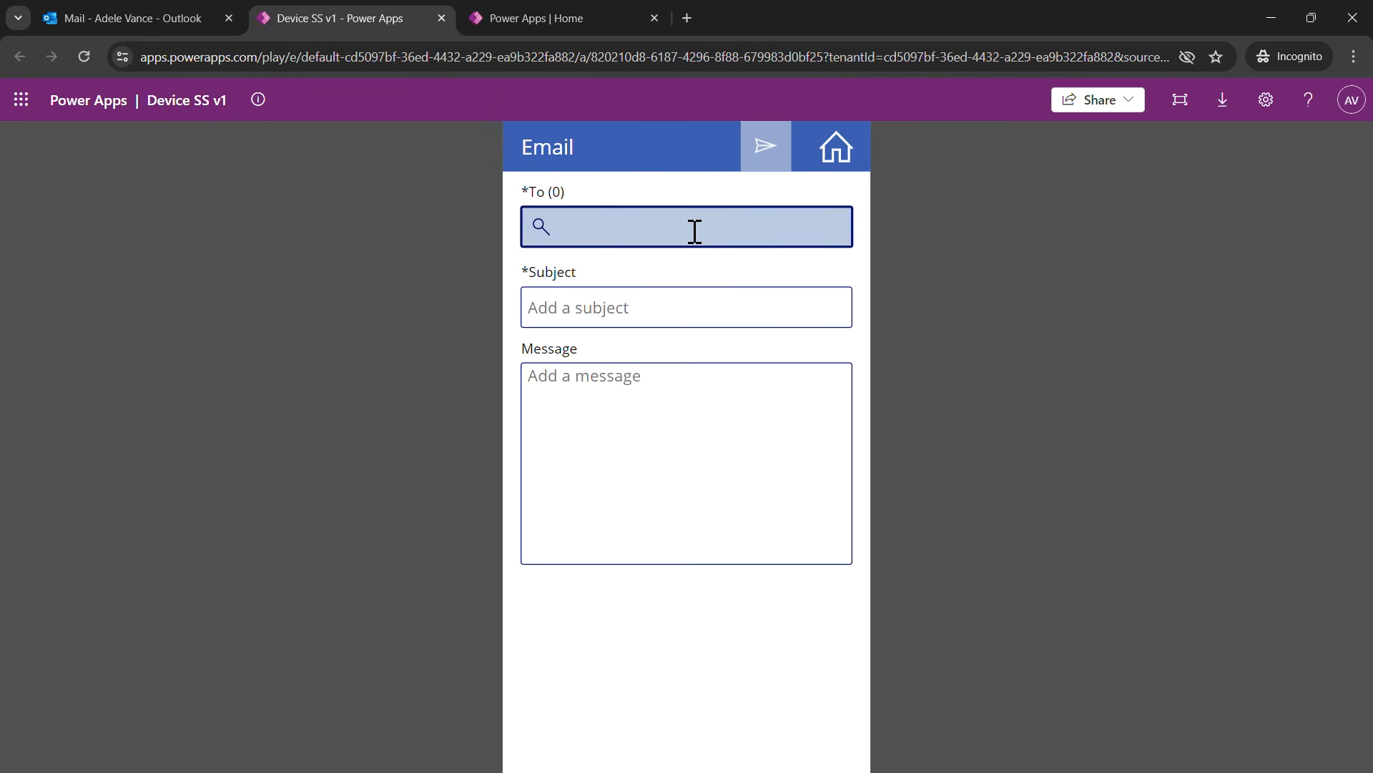
type("nes")
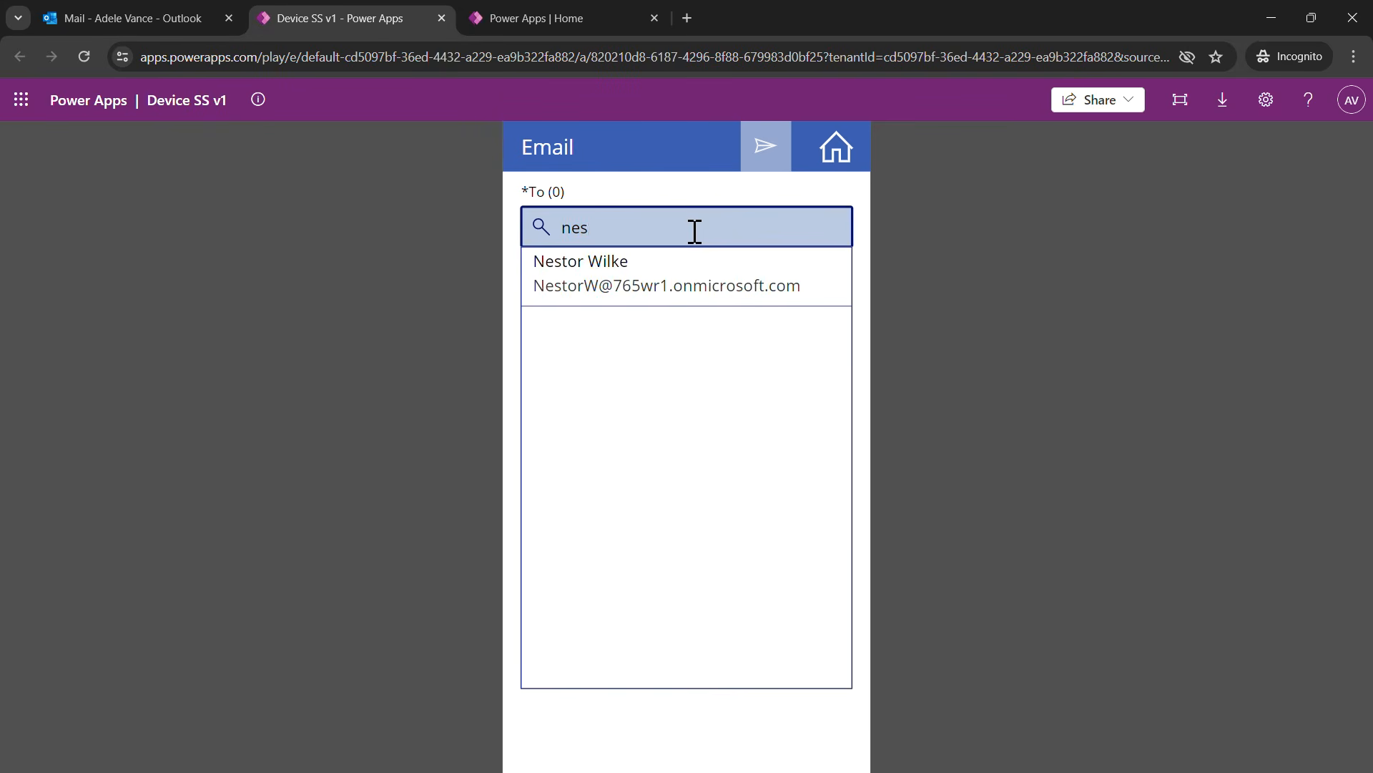
left_click(614, 273)
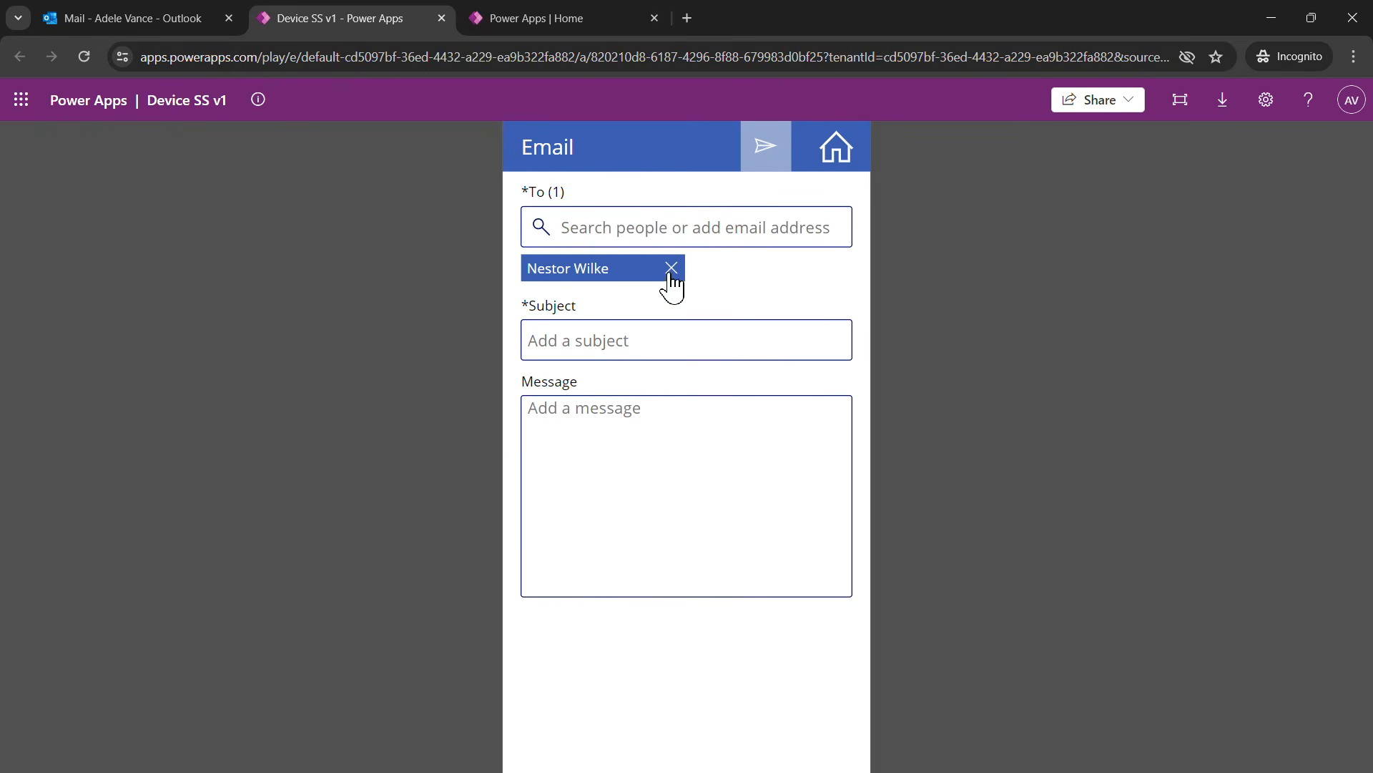
left_click(639, 340)
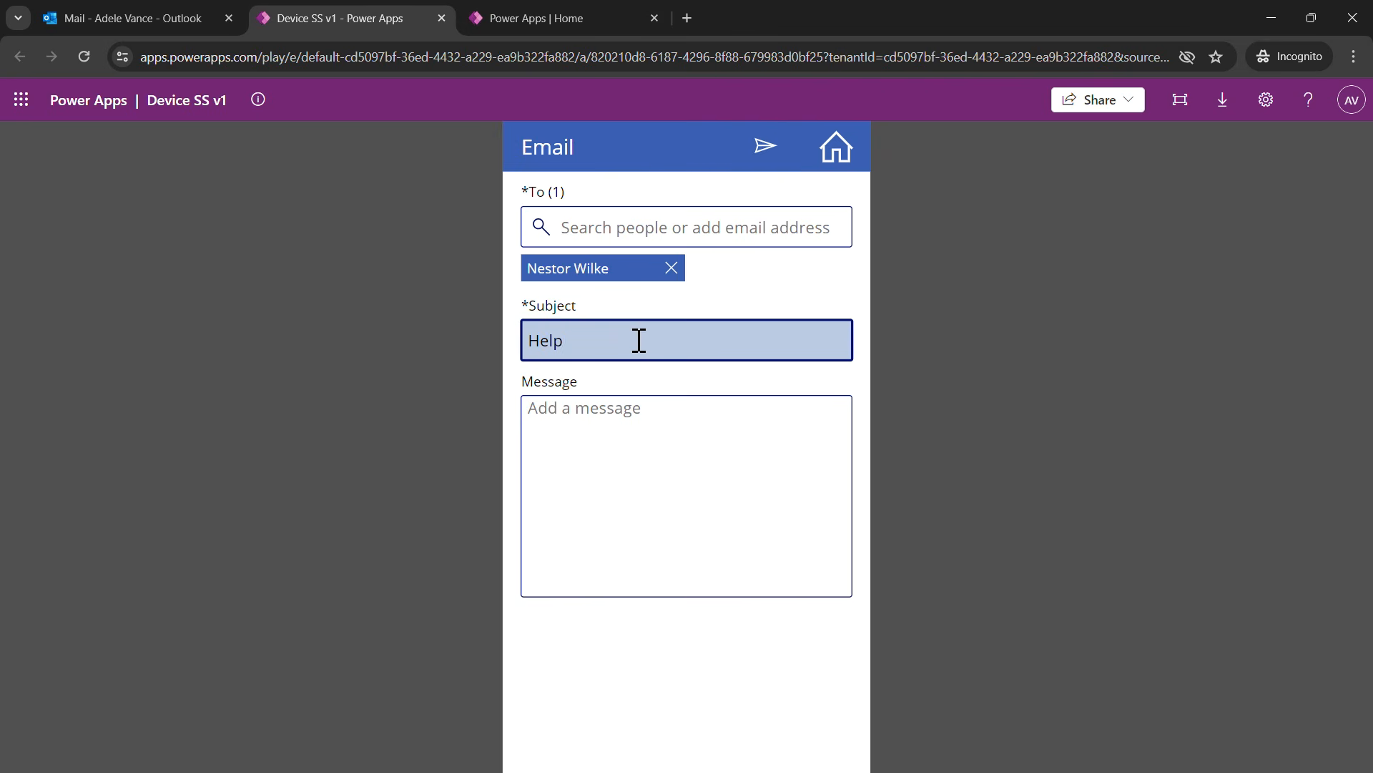
left_click(643, 445)
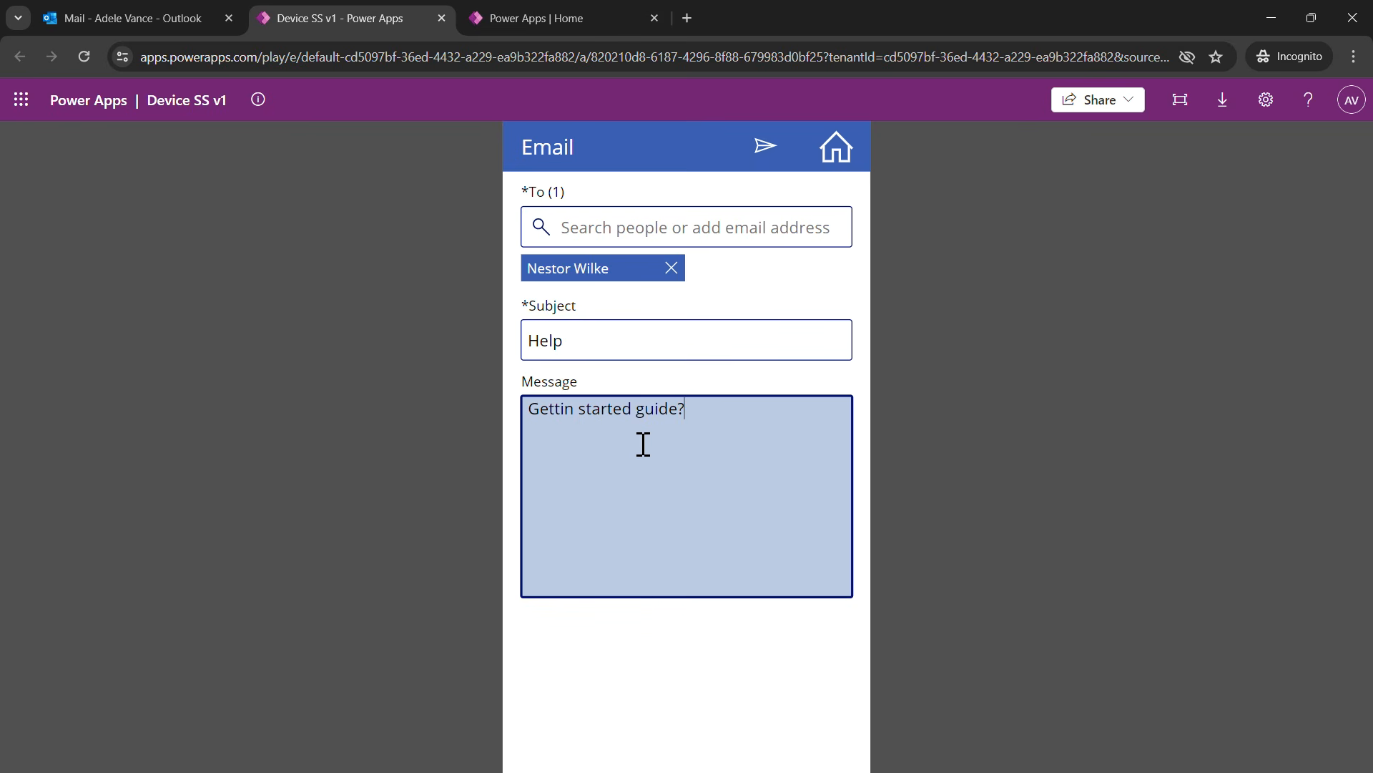
left_click(574, 410)
type("g")
left_click(767, 151)
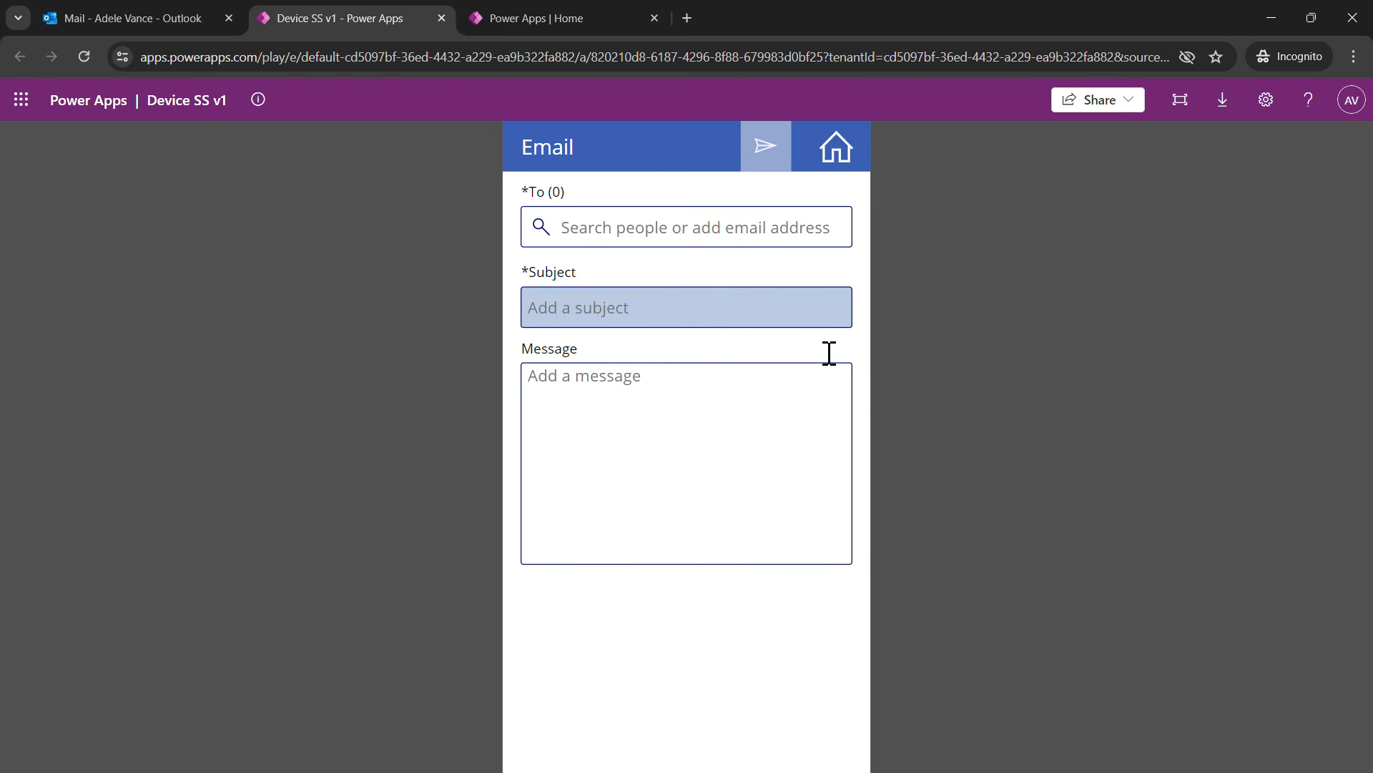
left_click(840, 161)
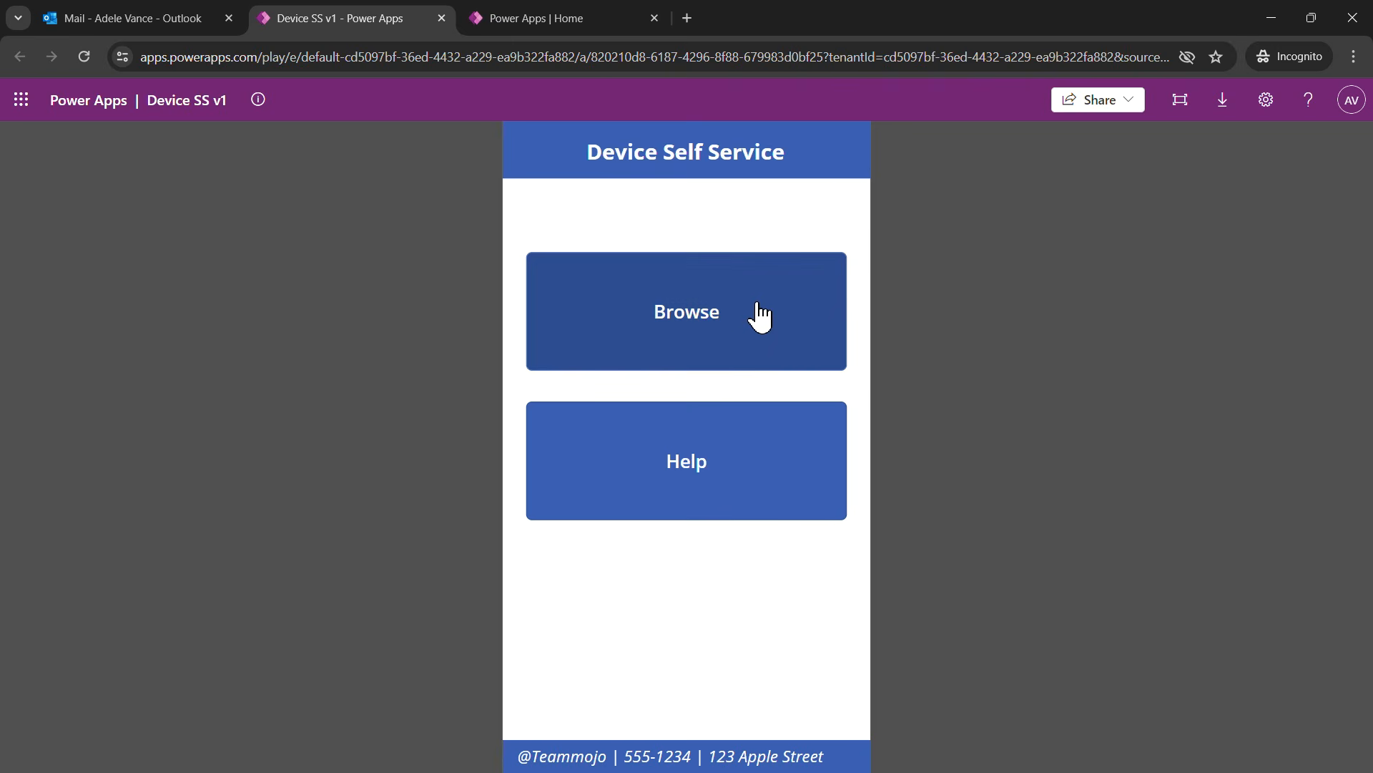
Open record 5001 from the Browse screen for editing and change its Title to 5009
left_click(815, 283)
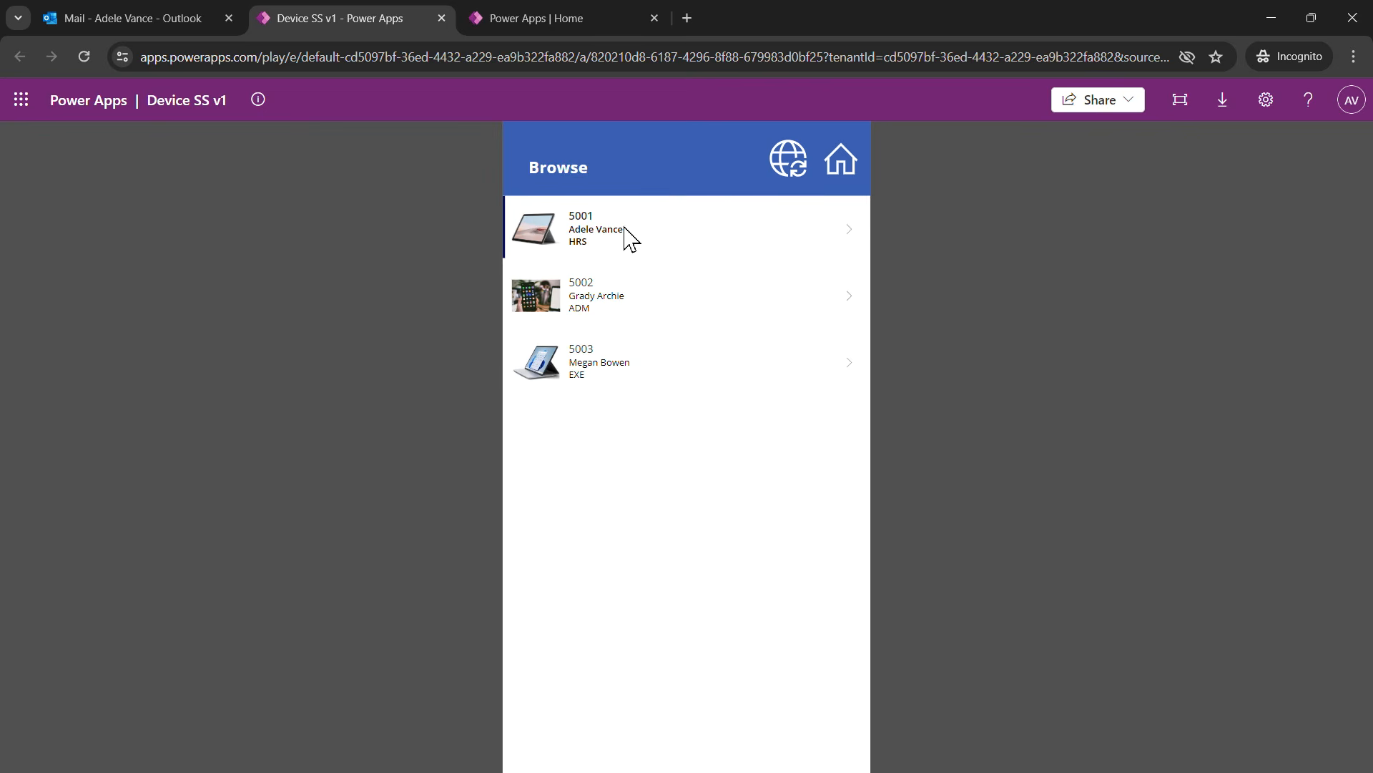
left_click(659, 233)
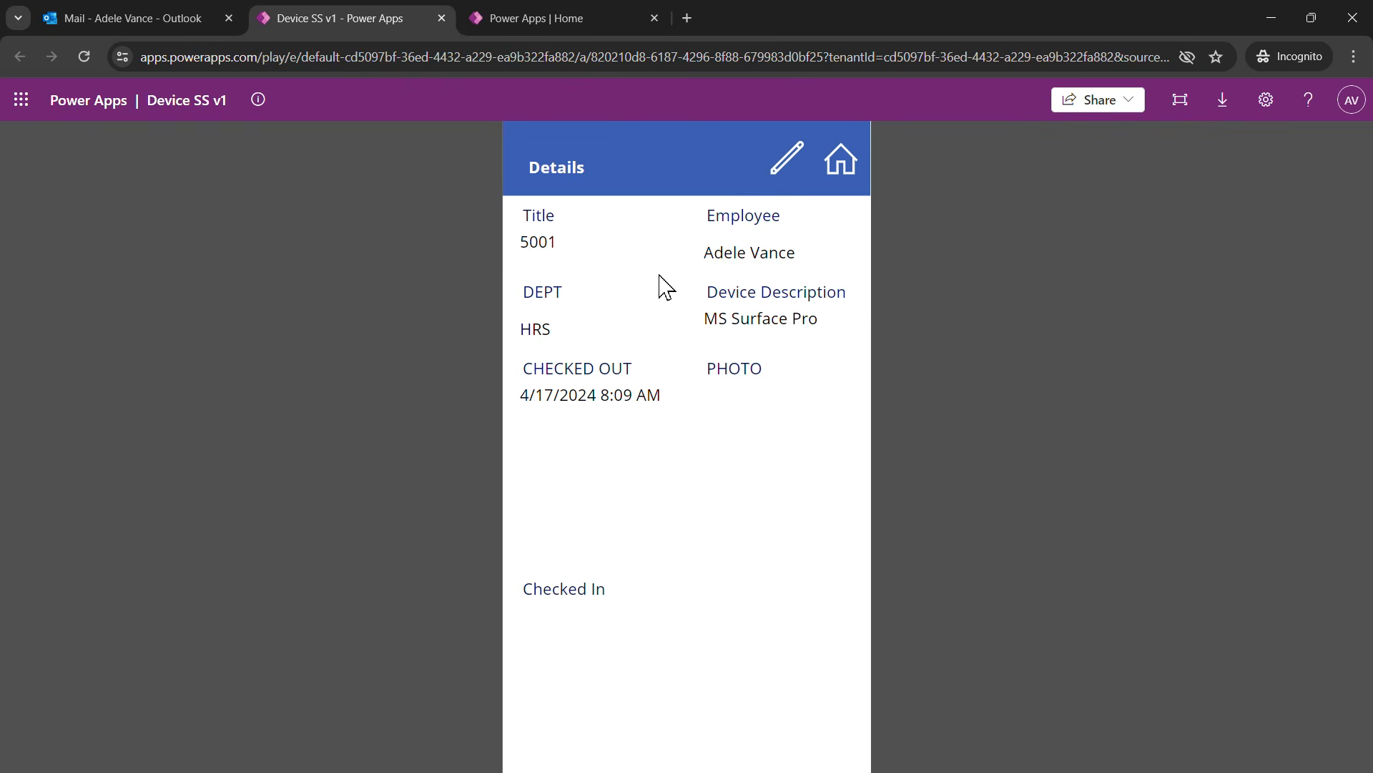
left_click(783, 170)
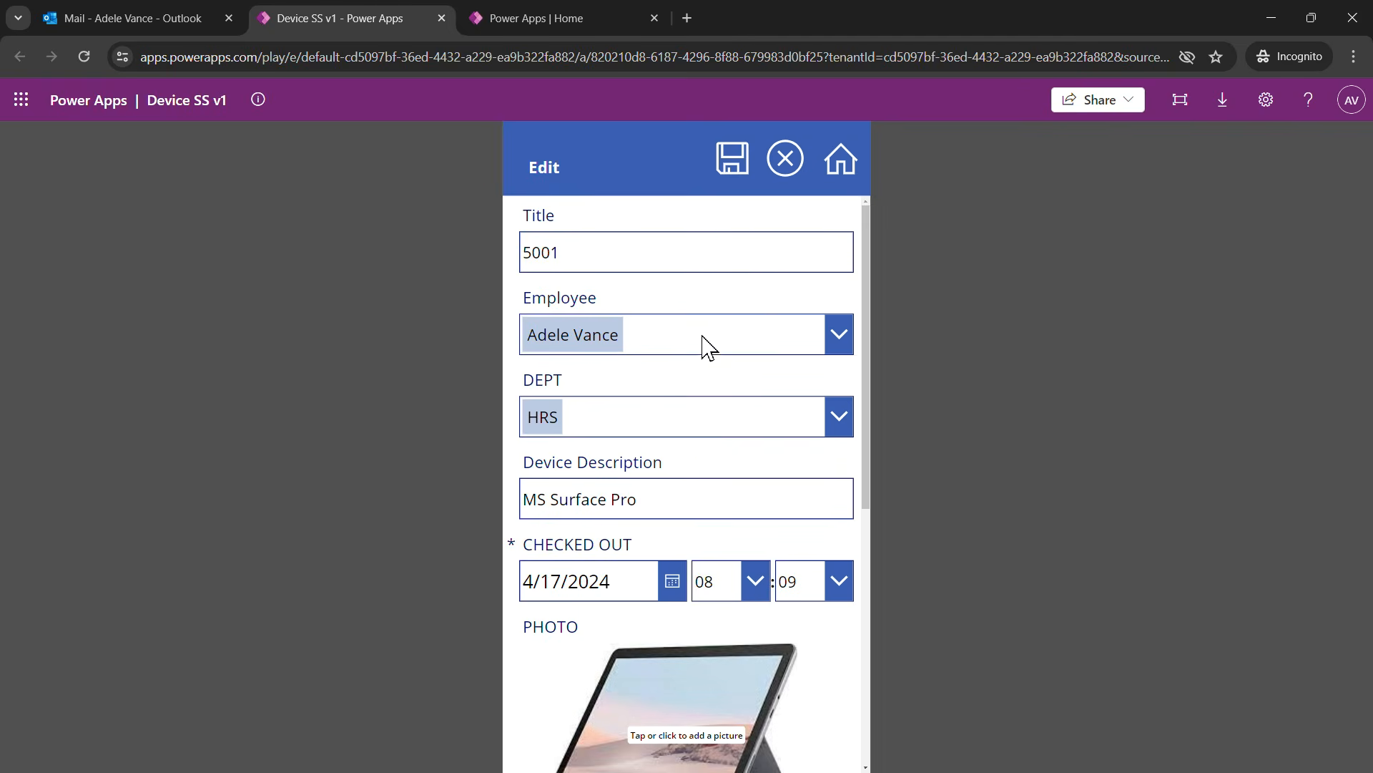
left_click(598, 254)
left_click_drag(567, 257, 548, 252)
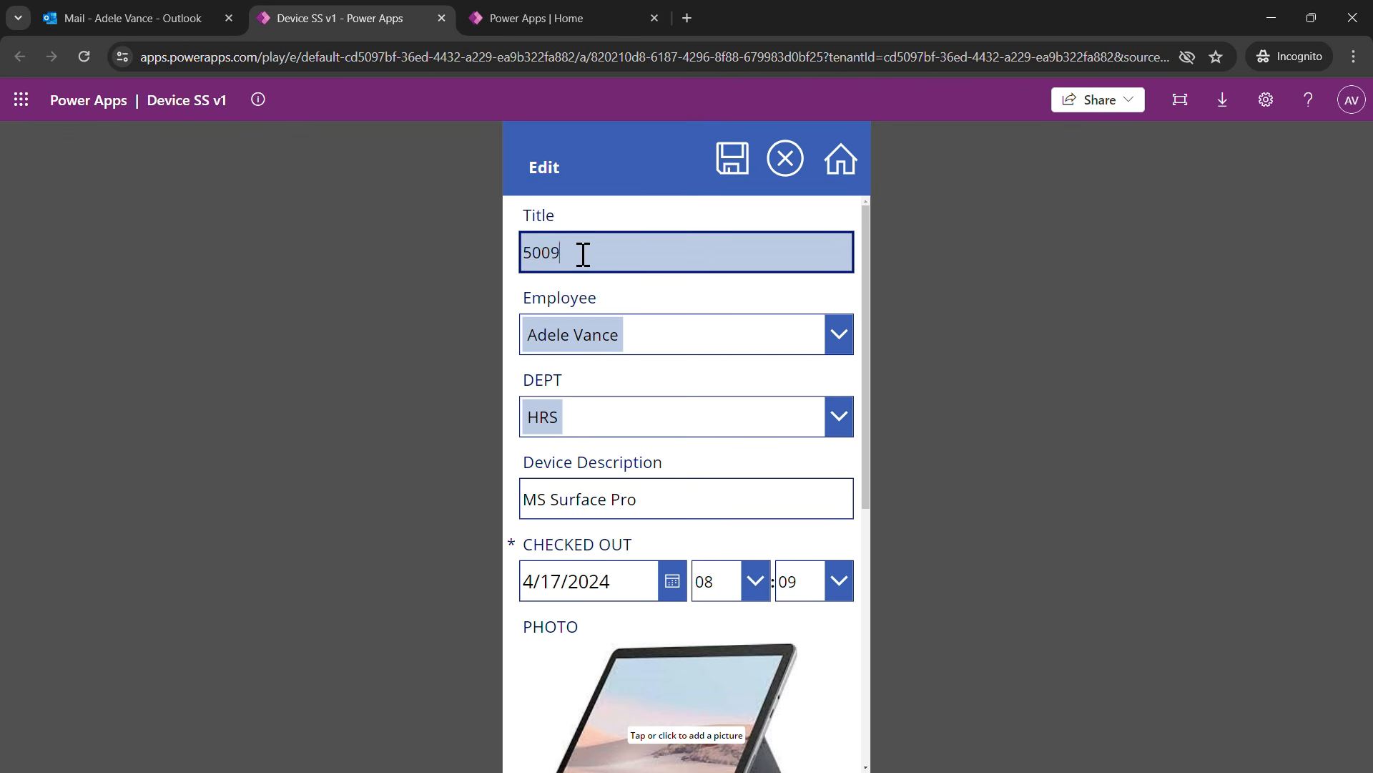
Set the record's DEPT to EXE and its CHECKED OUT date to 6/3/2024
left_click(838, 418)
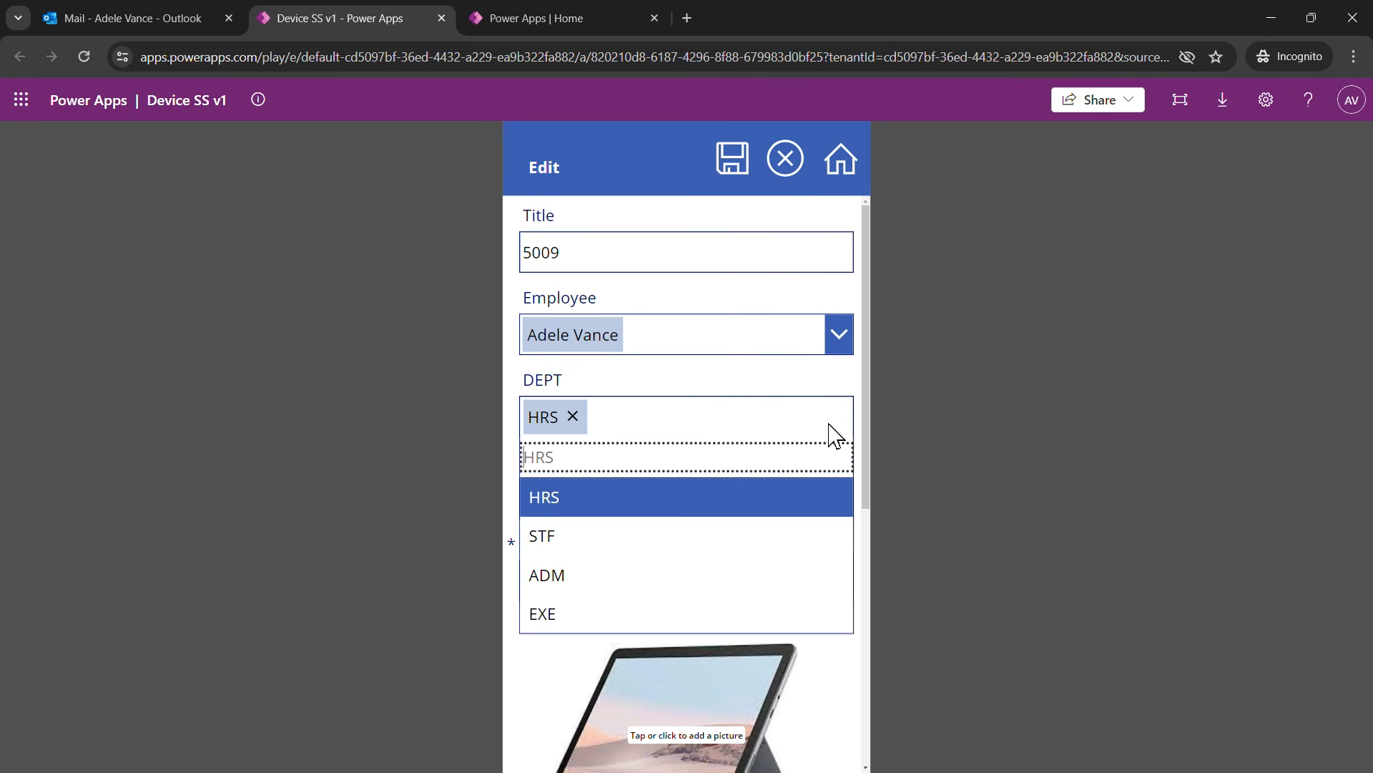
left_click(555, 614)
scroll(766, 432, "down", 1)
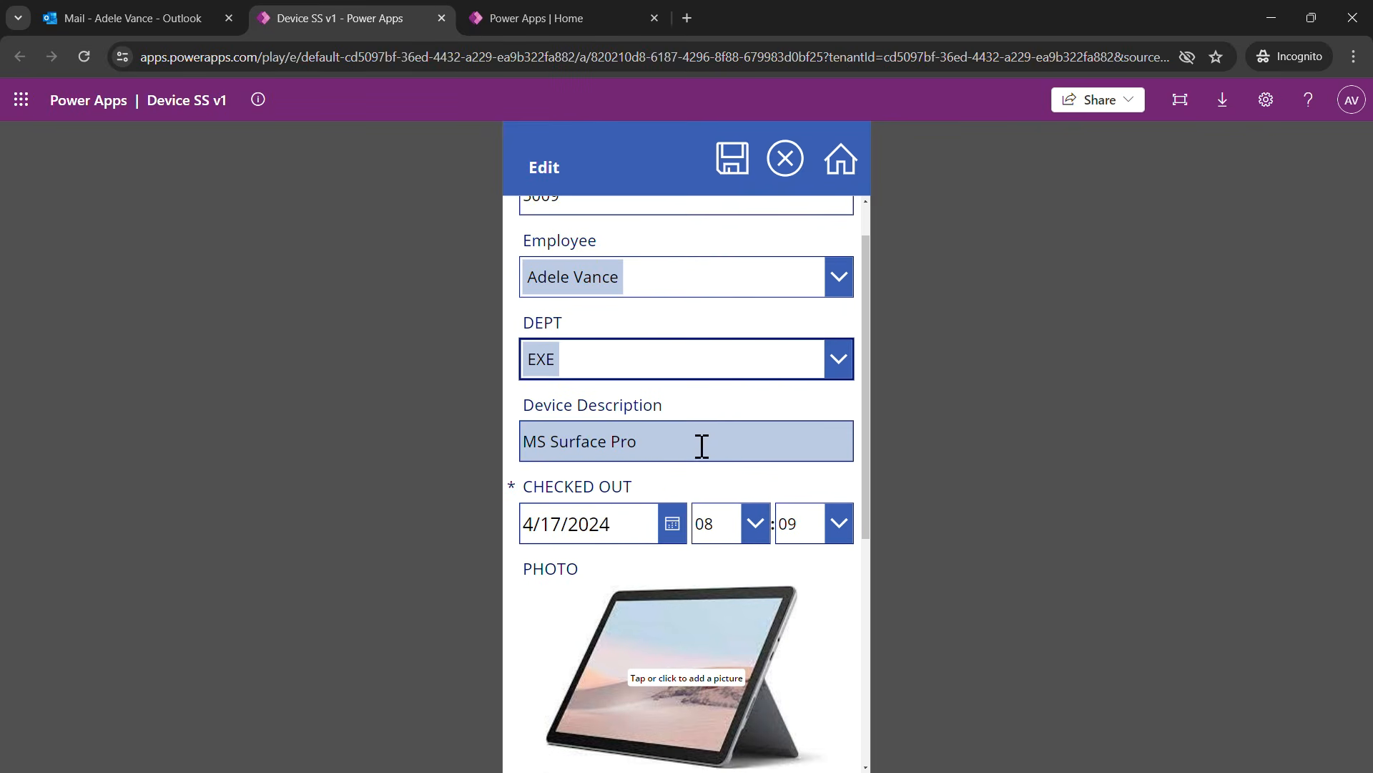
scroll(744, 408, "down", 4)
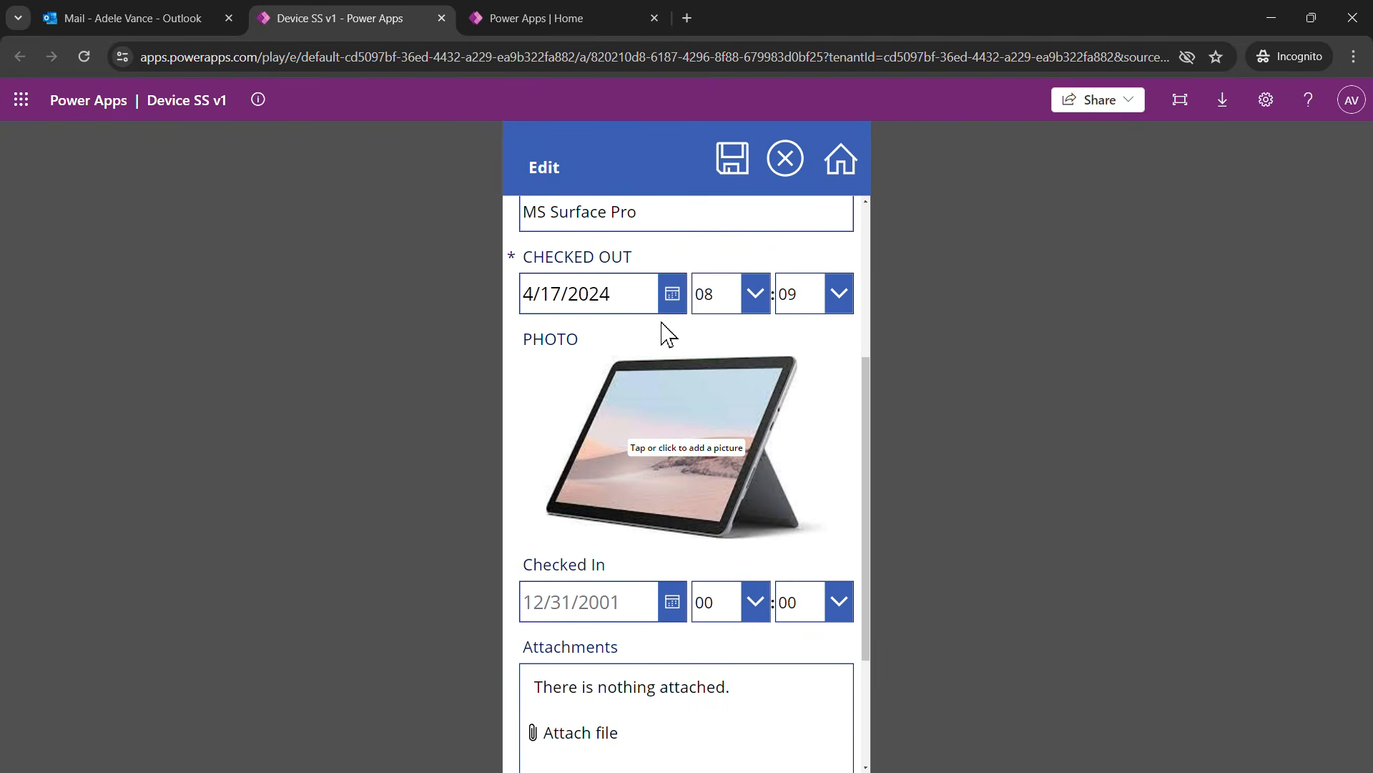
left_click(673, 296)
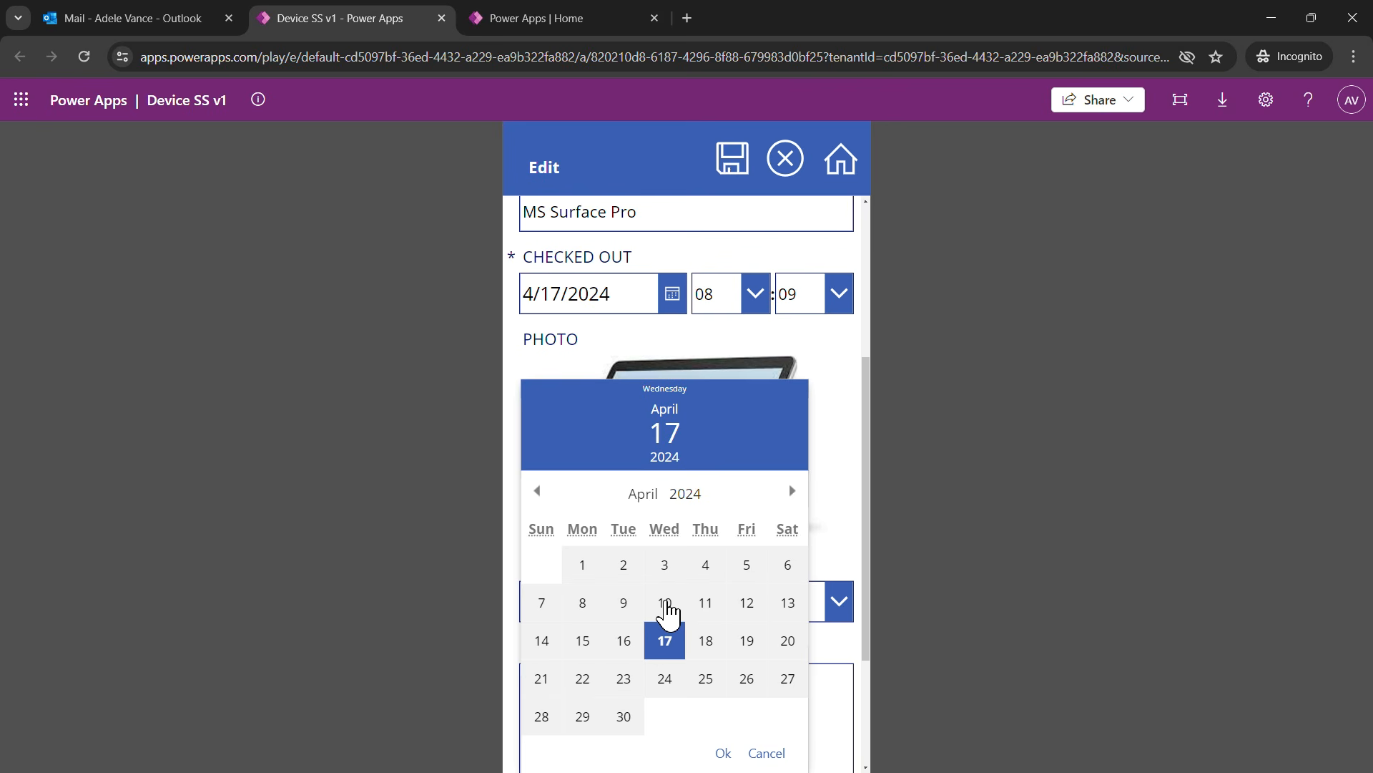
left_click(666, 607)
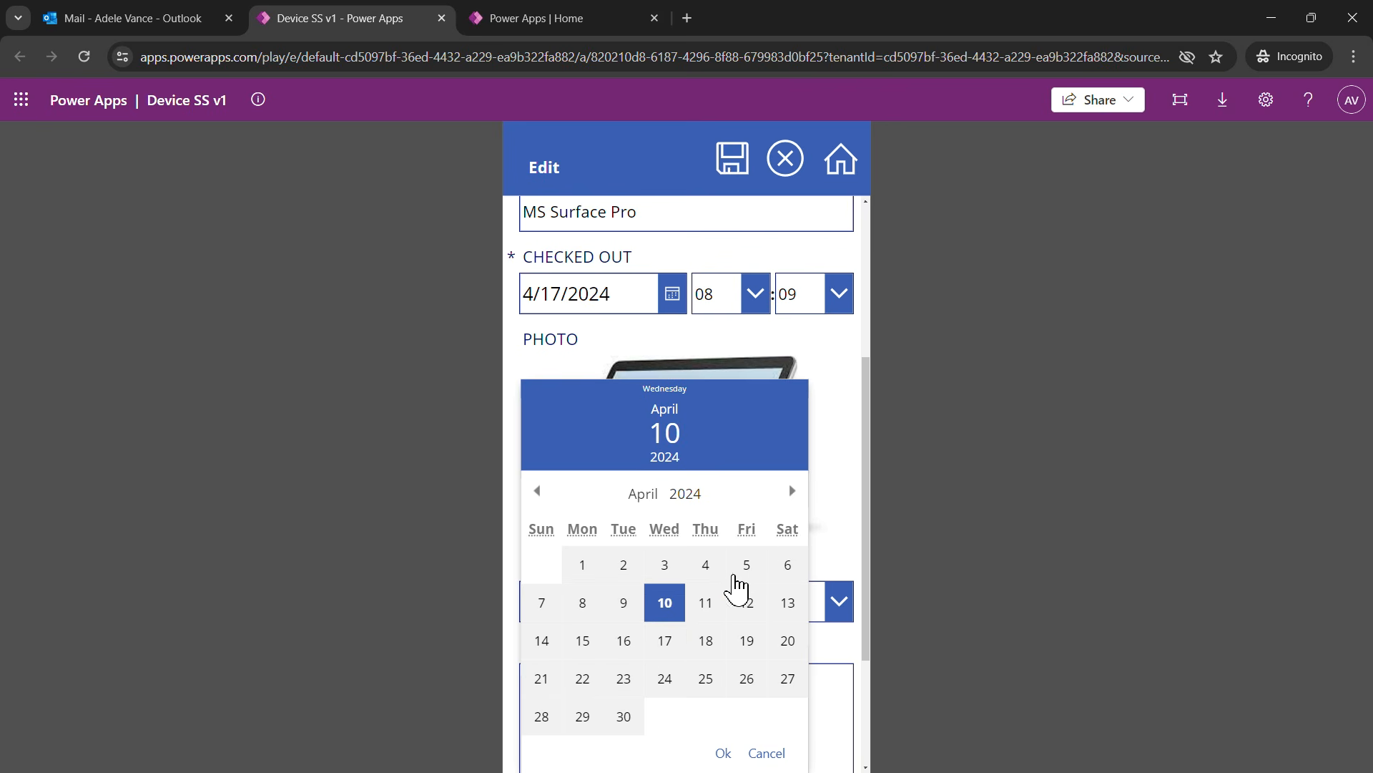
left_click(794, 494)
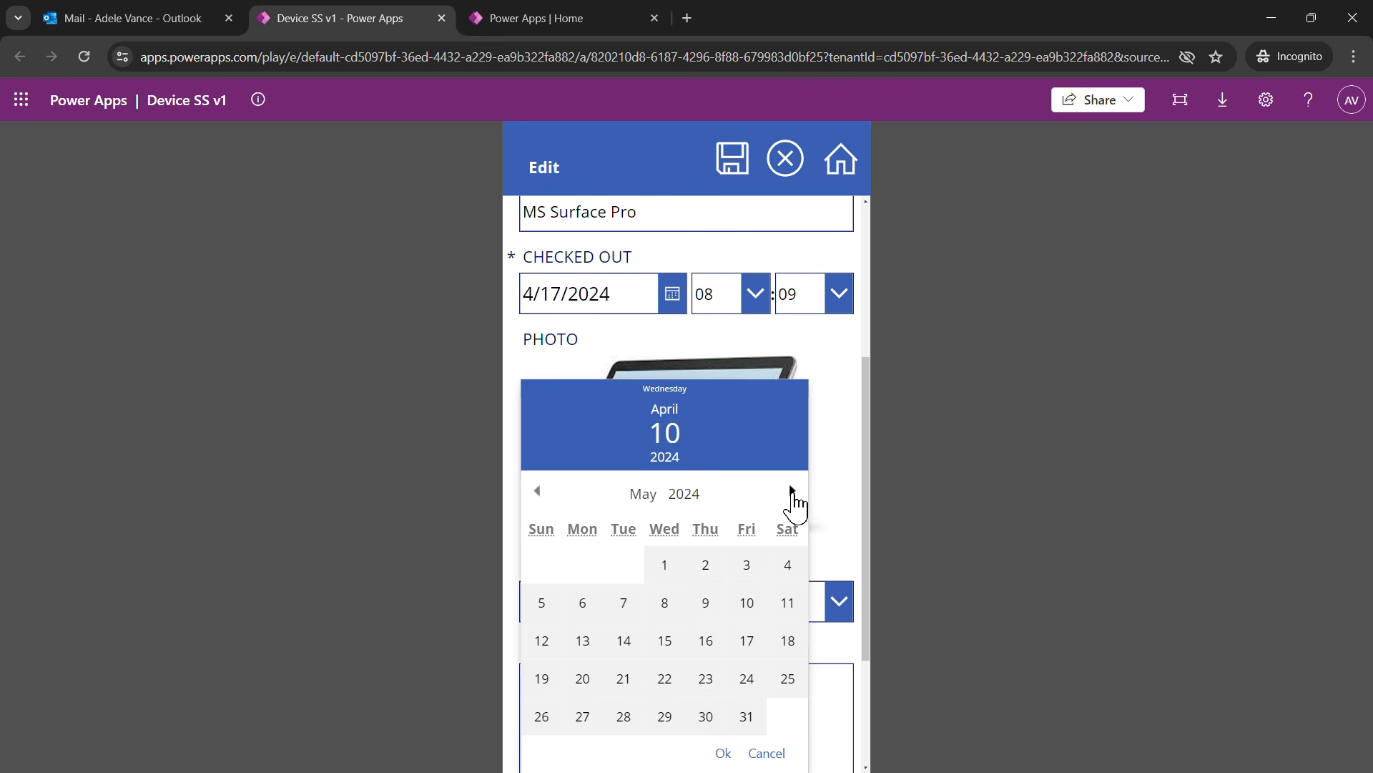
left_click(794, 493)
left_click(582, 570)
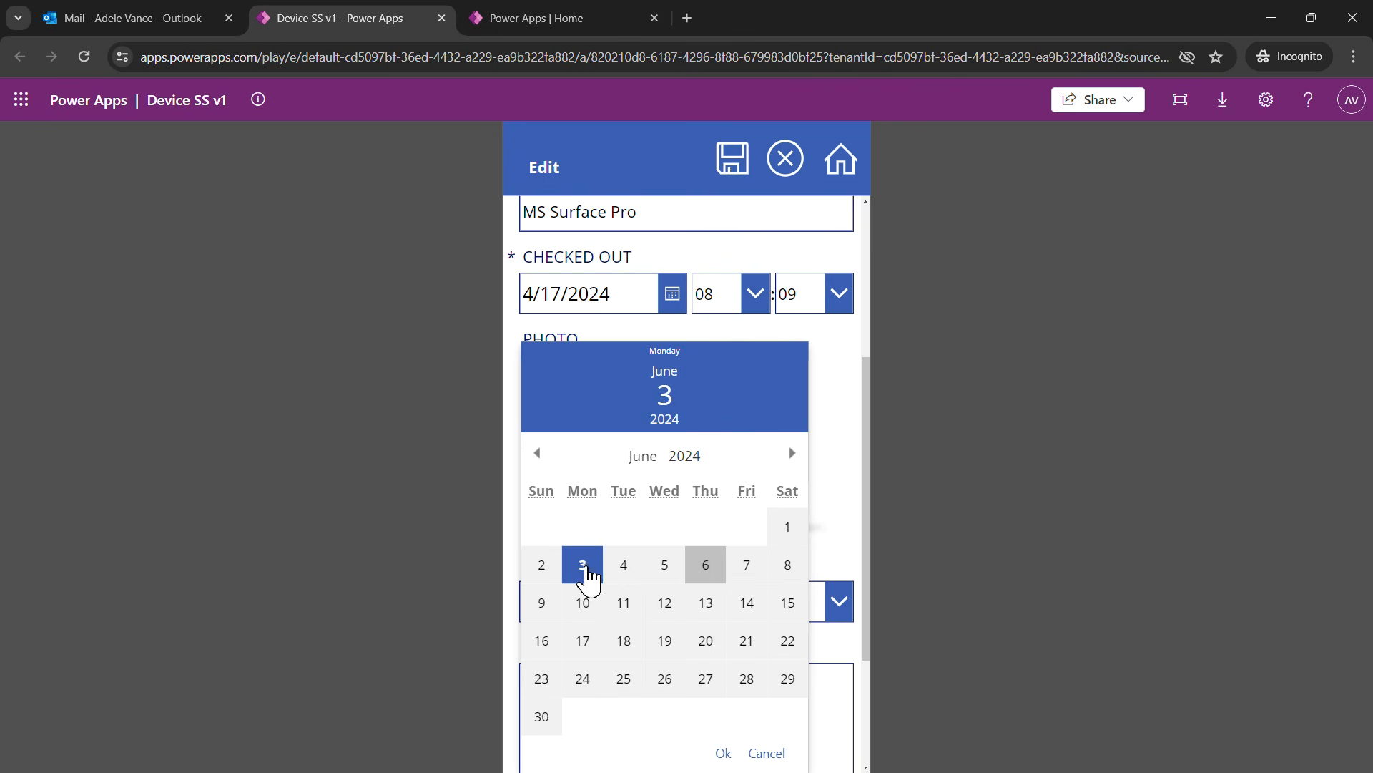
left_click(723, 753)
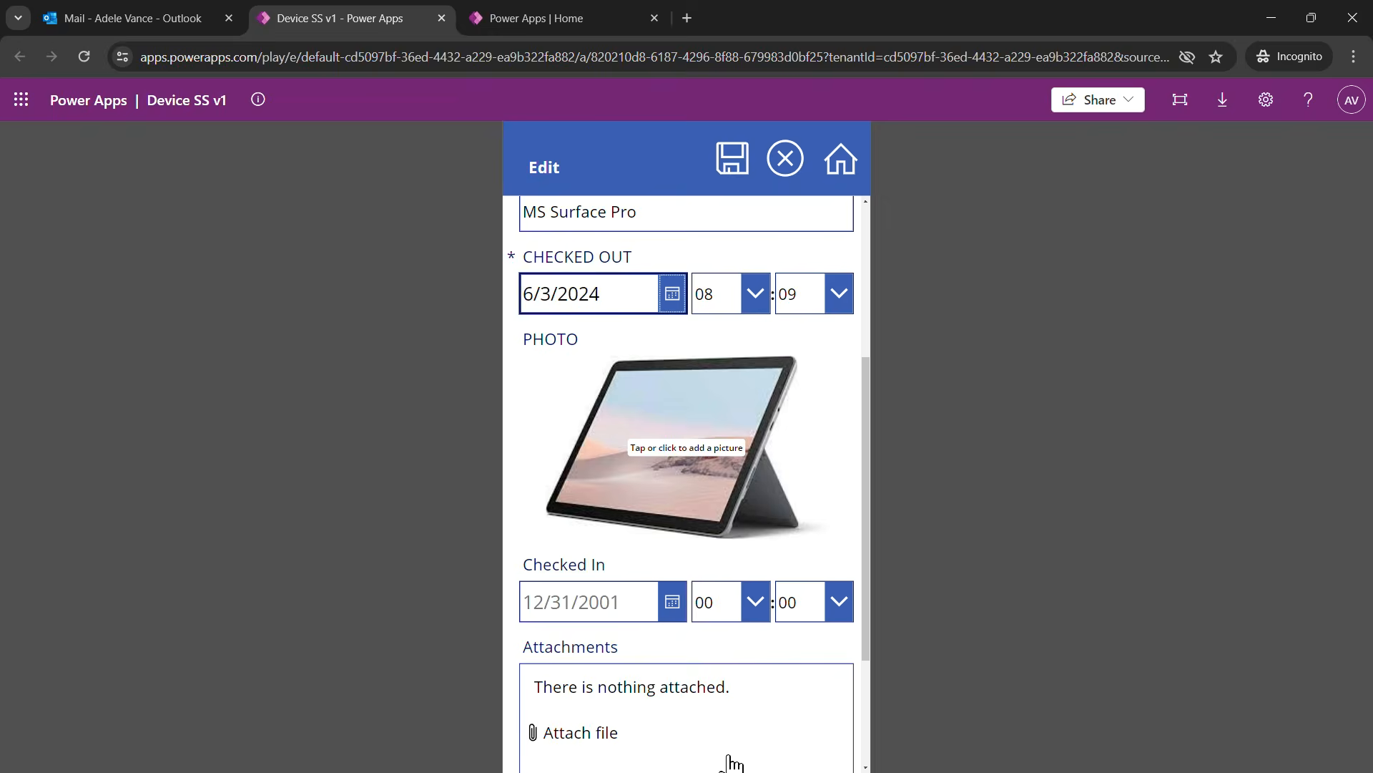
Replace the record's photo with the mytablet image from the Asset Pictures folder
left_click(692, 445)
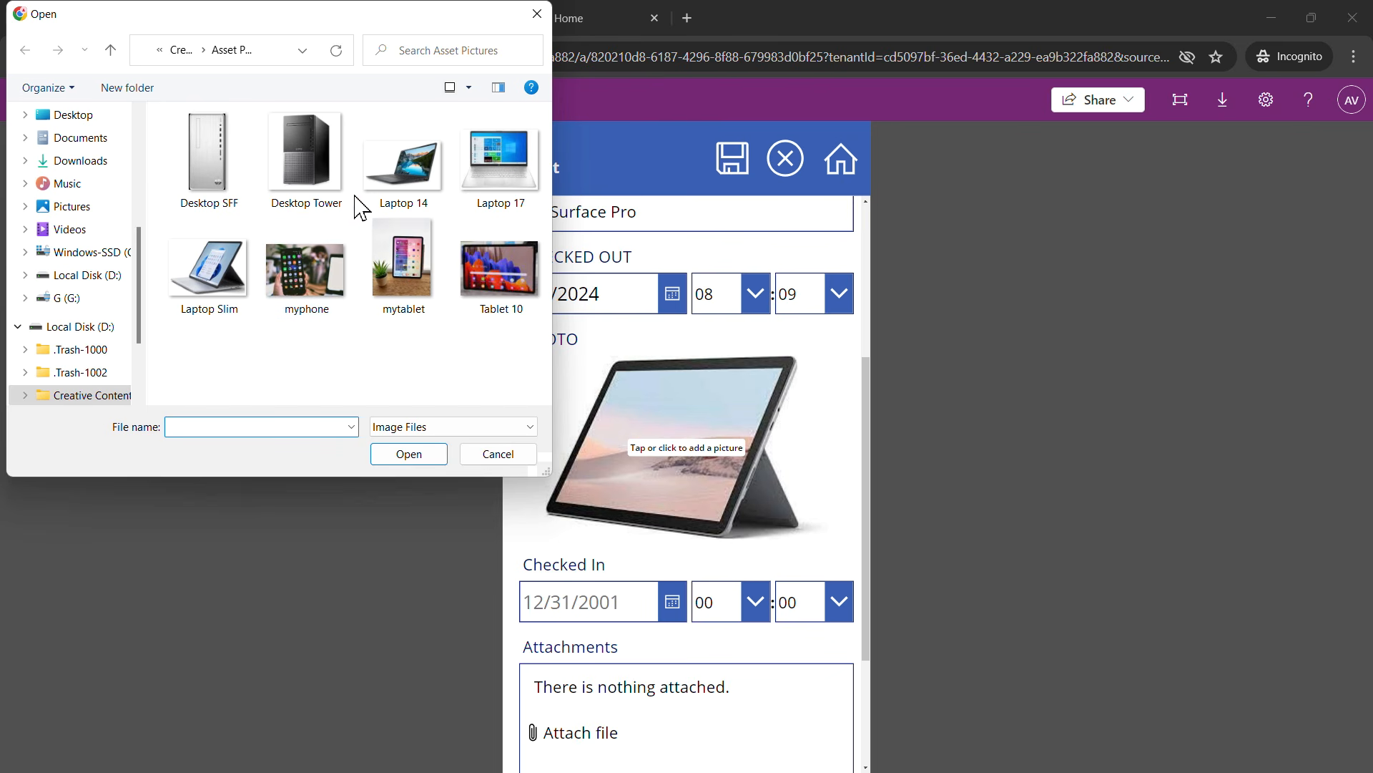
left_click(499, 287)
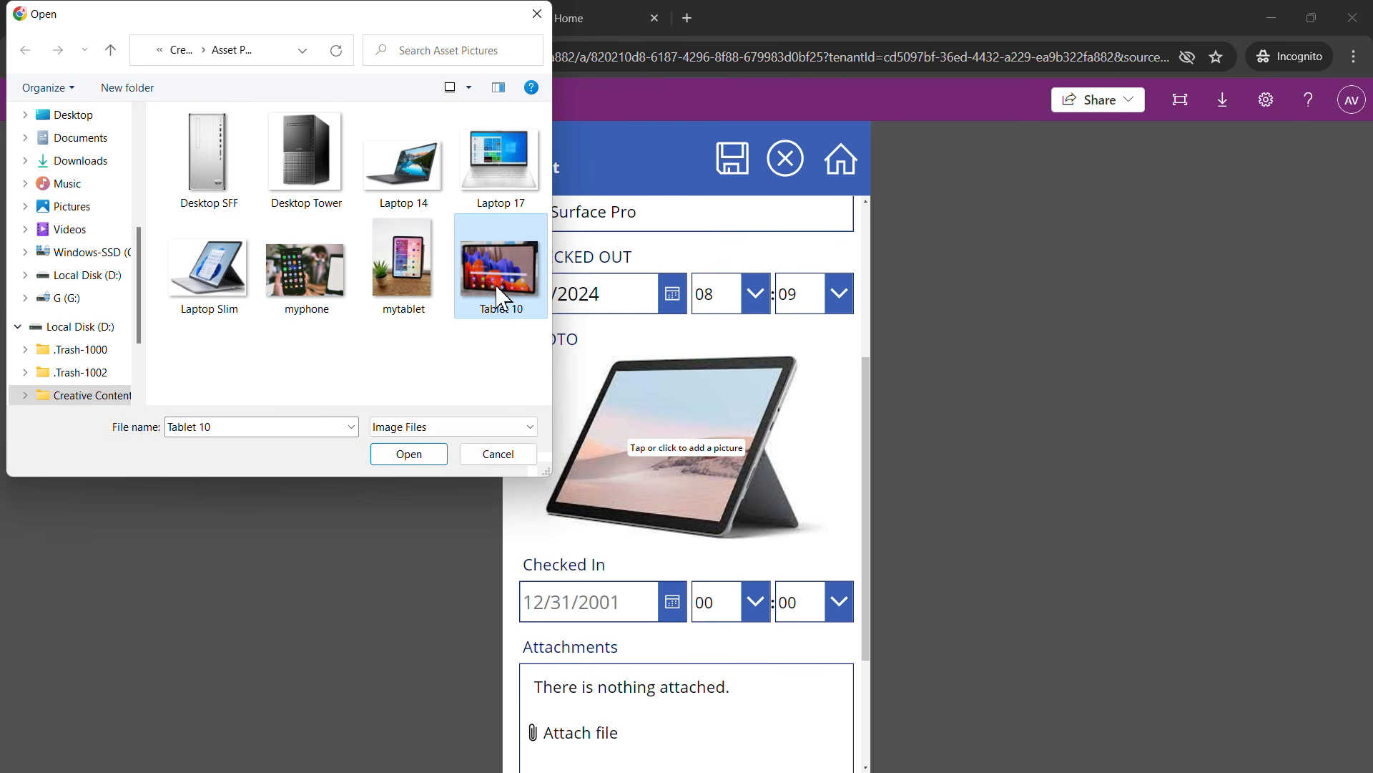
left_click(437, 299)
left_click(421, 458)
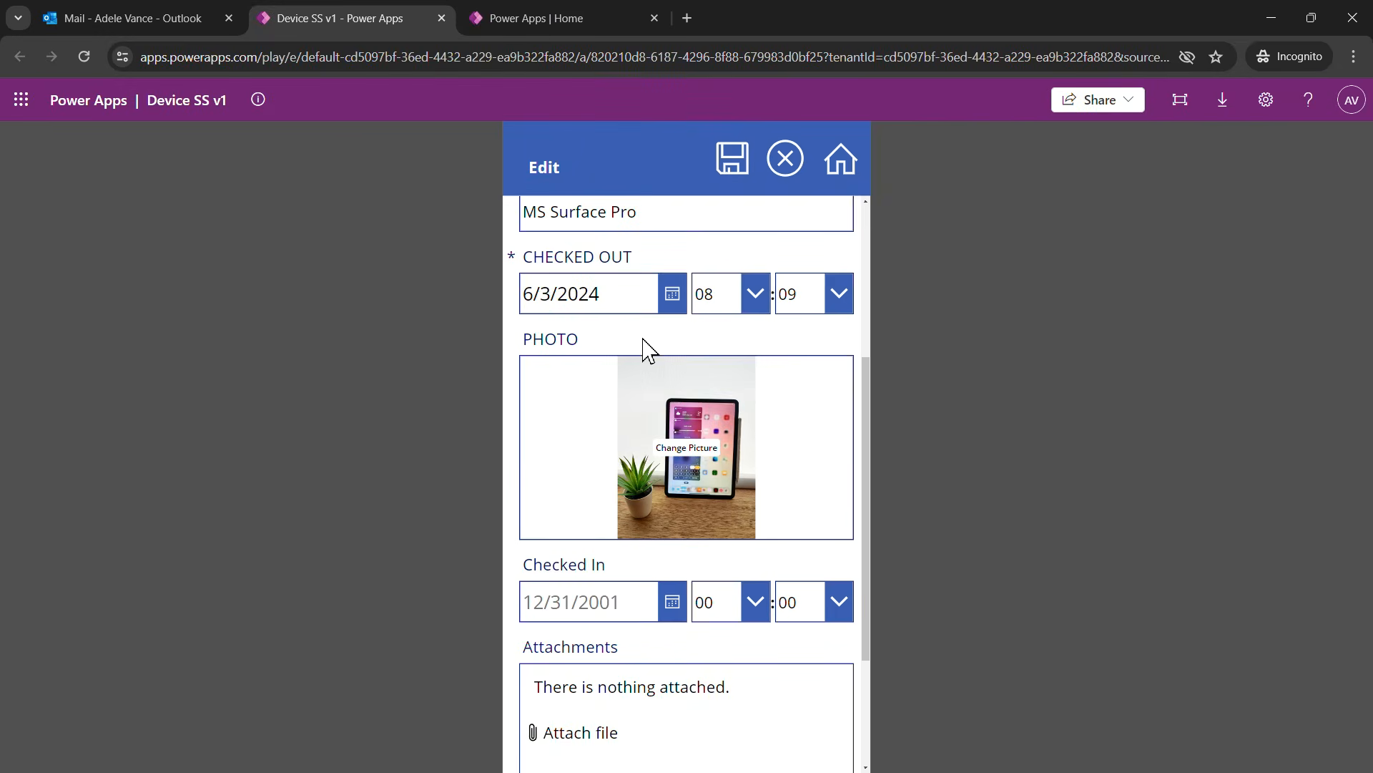
Change the Device Description to "mytablet", save the record, and return to the app's home screen
scroll(667, 418, "up", 2)
left_click_drag(656, 325, 527, 340)
type("mytablet")
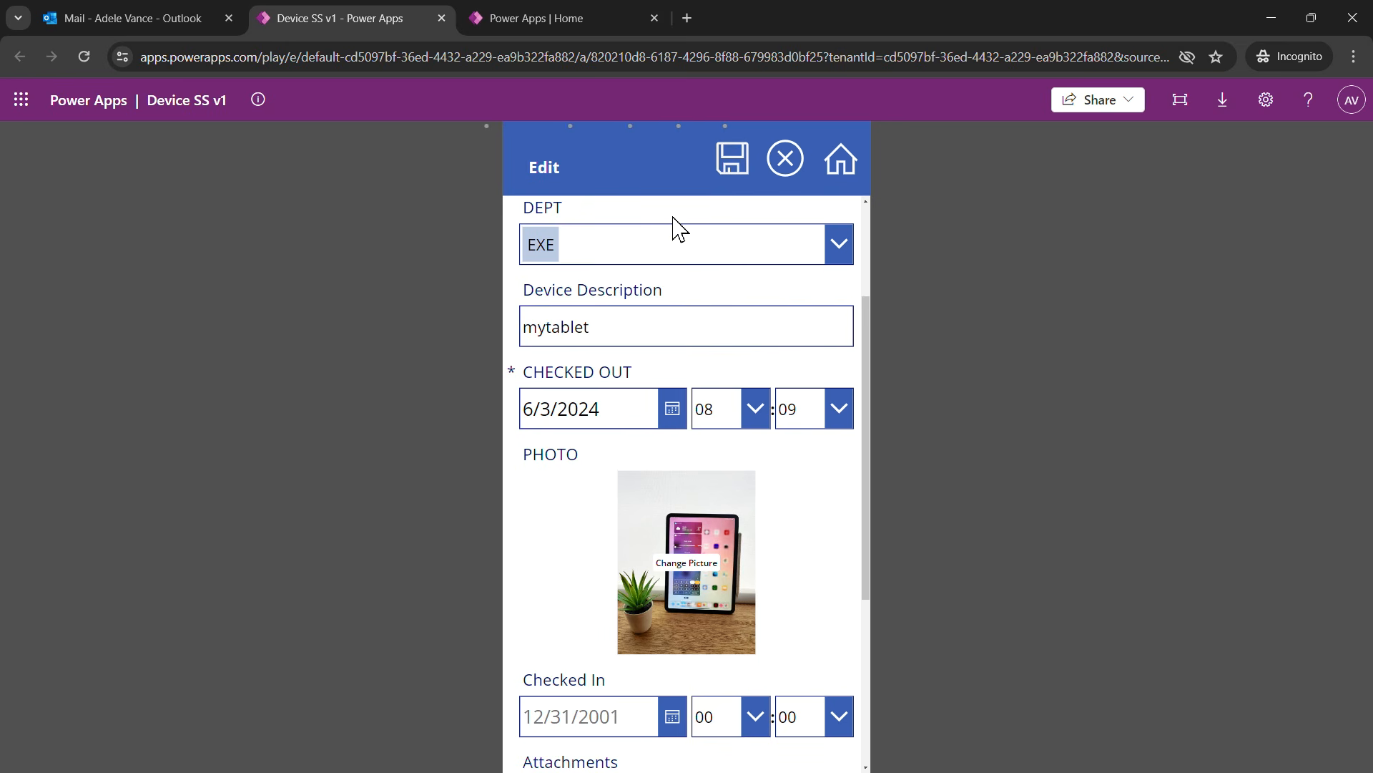
scroll(677, 226, "up", 3)
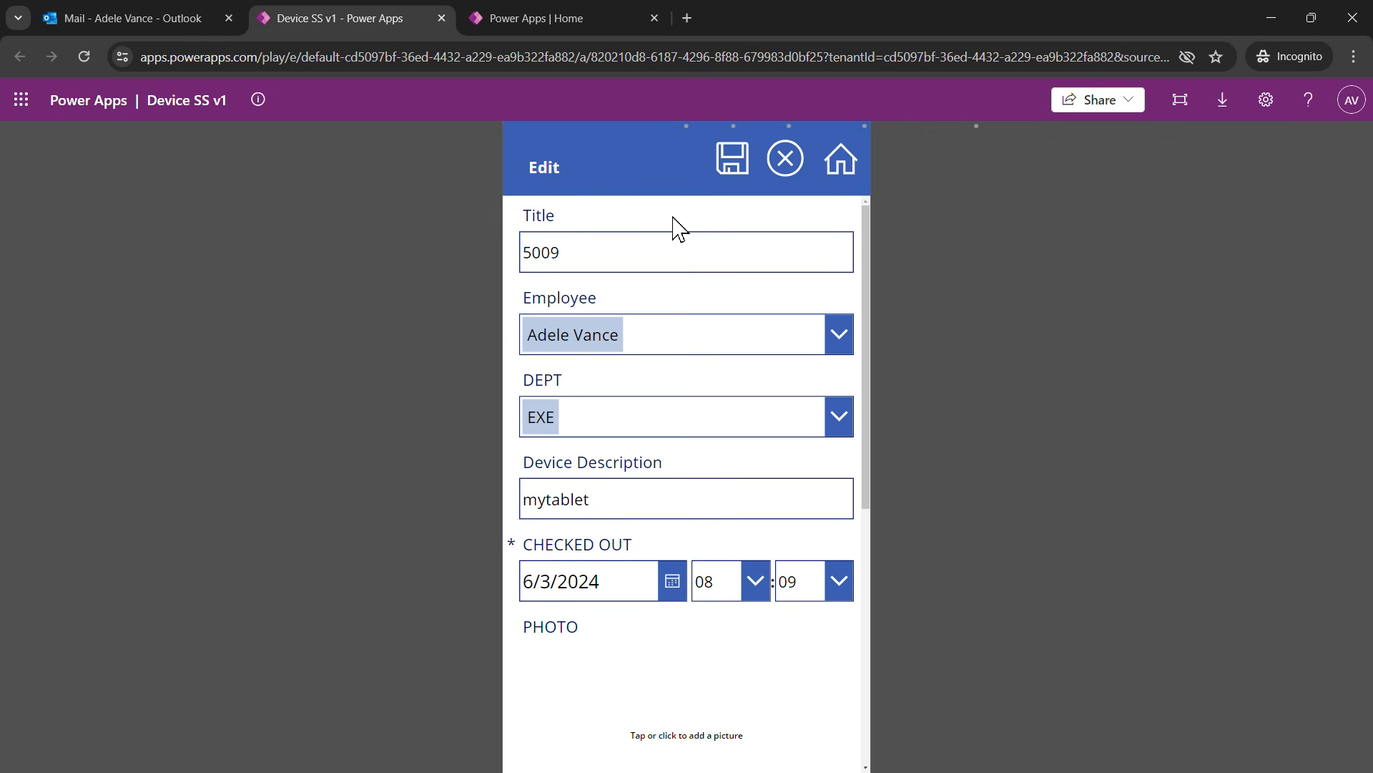
left_click(851, 180)
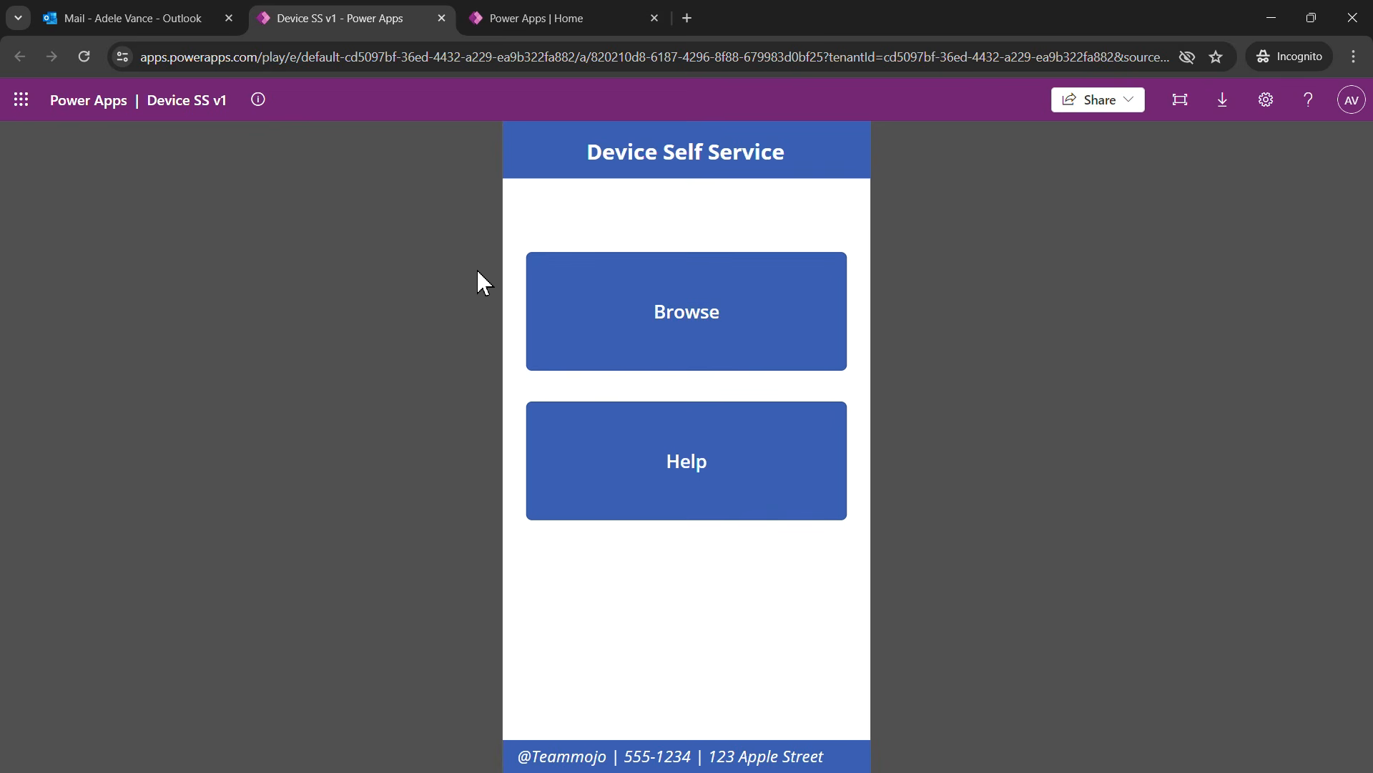
Check the running app's share options, switch to the owner's browser session, and open the received Help email in Outlook
left_click(1130, 108)
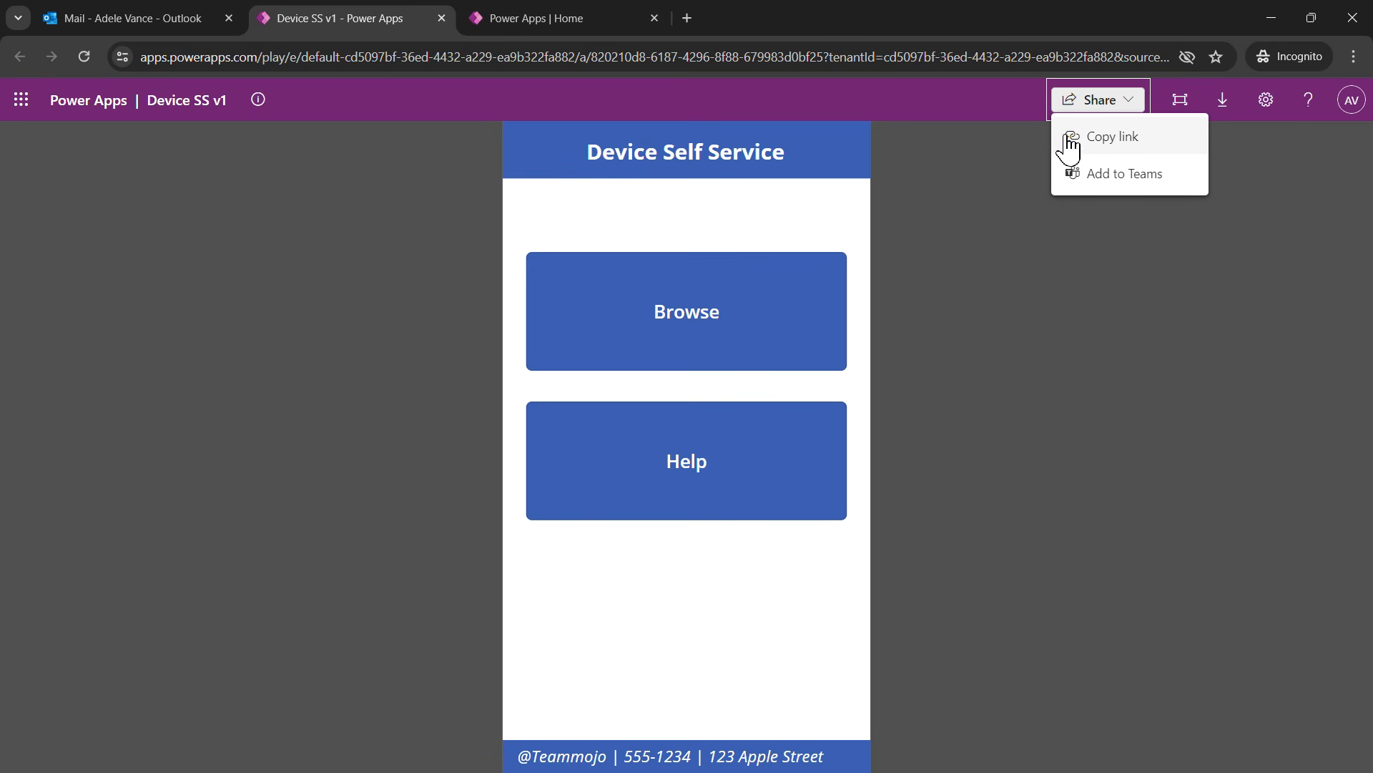
left_click_drag(782, 12, 1372, 143)
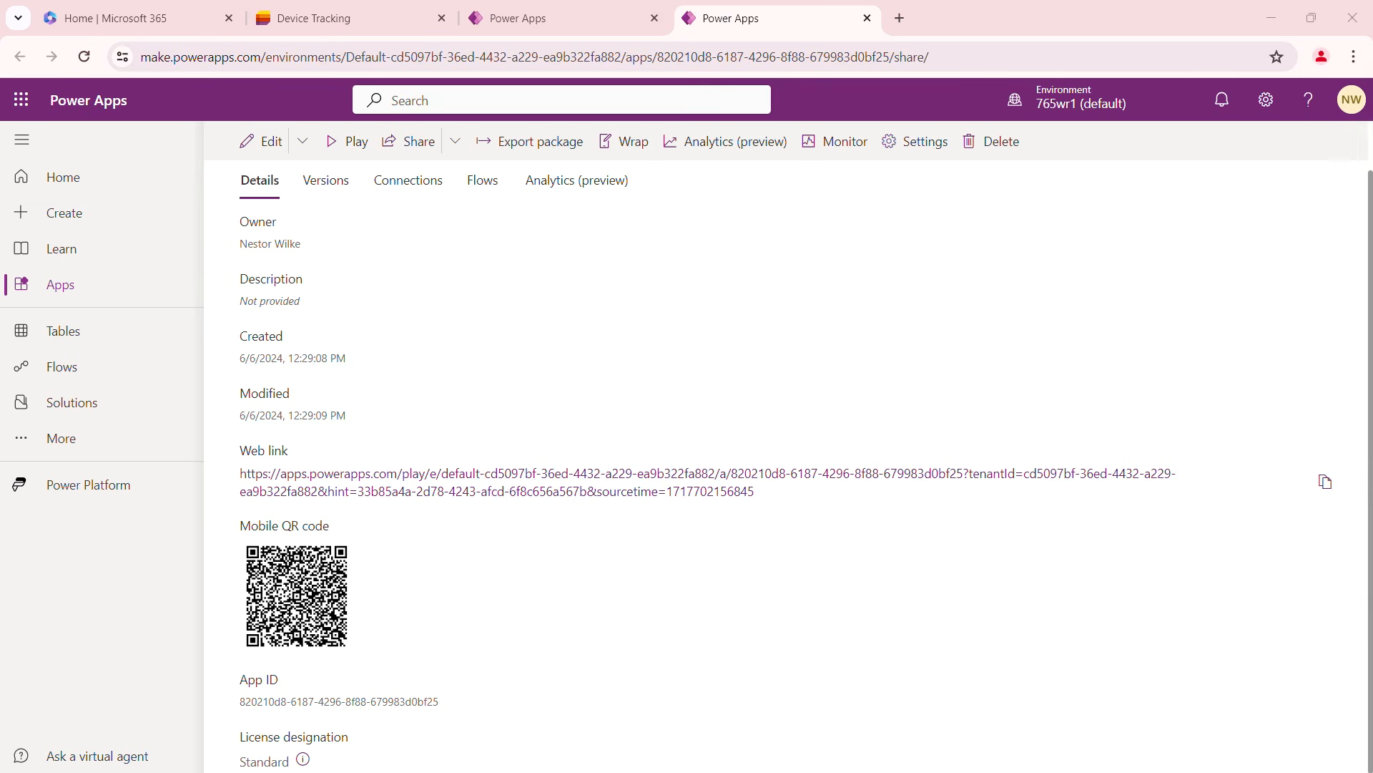
left_click(135, 19)
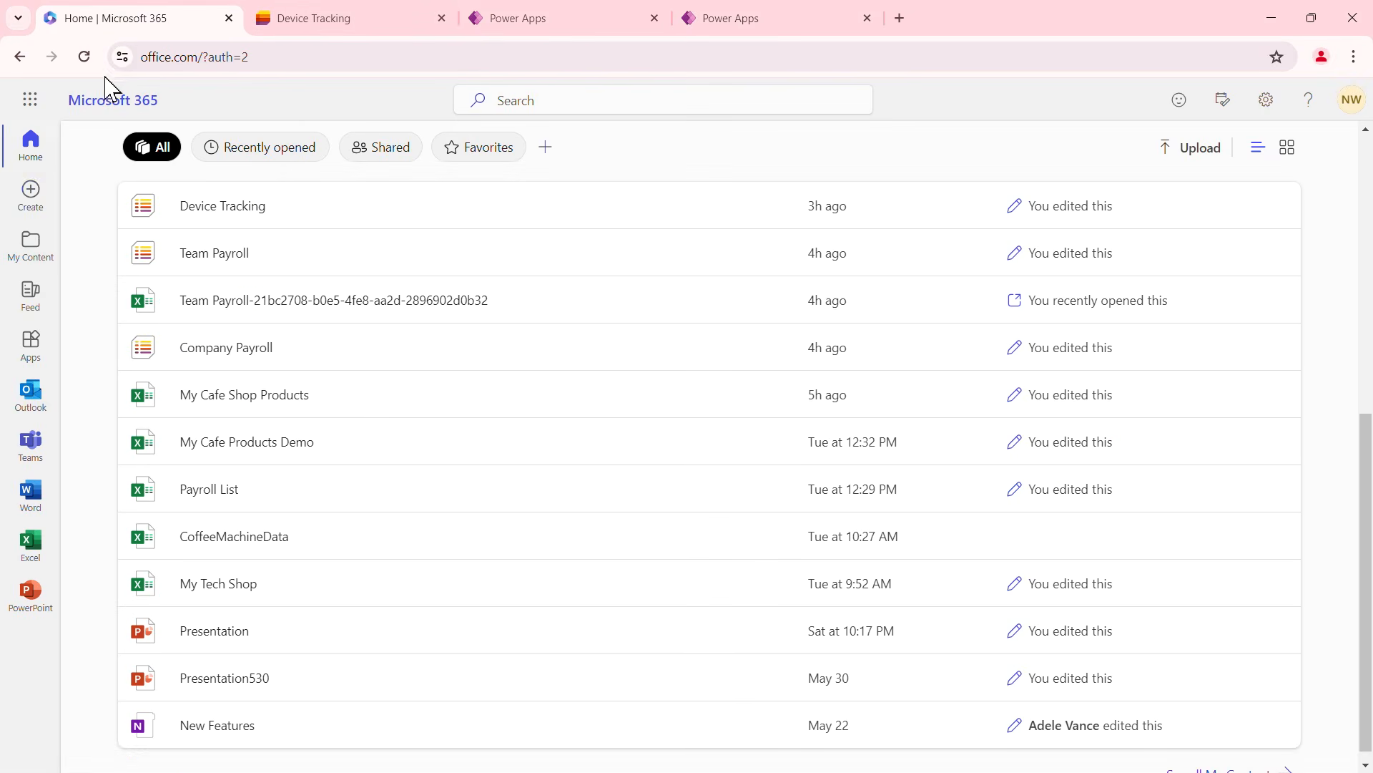
left_click(34, 395)
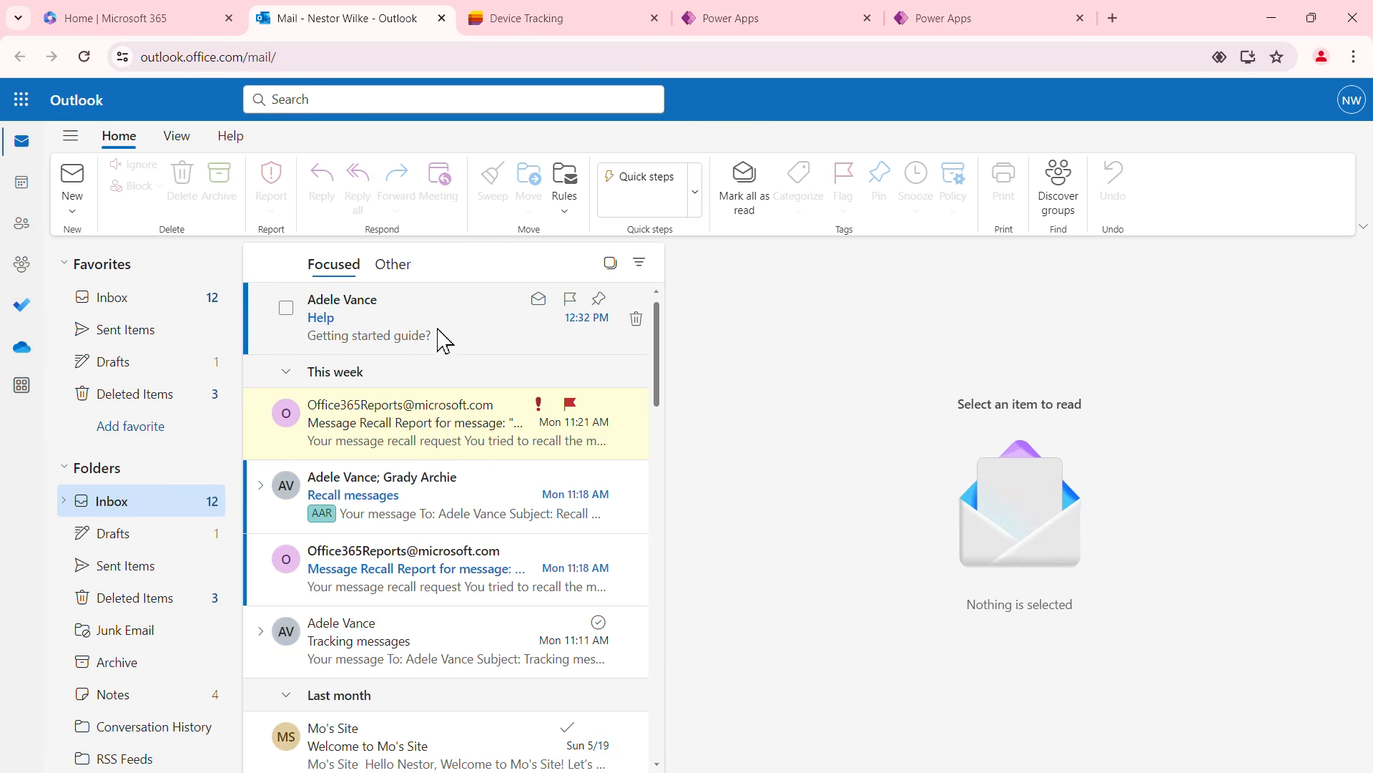
left_click(452, 331)
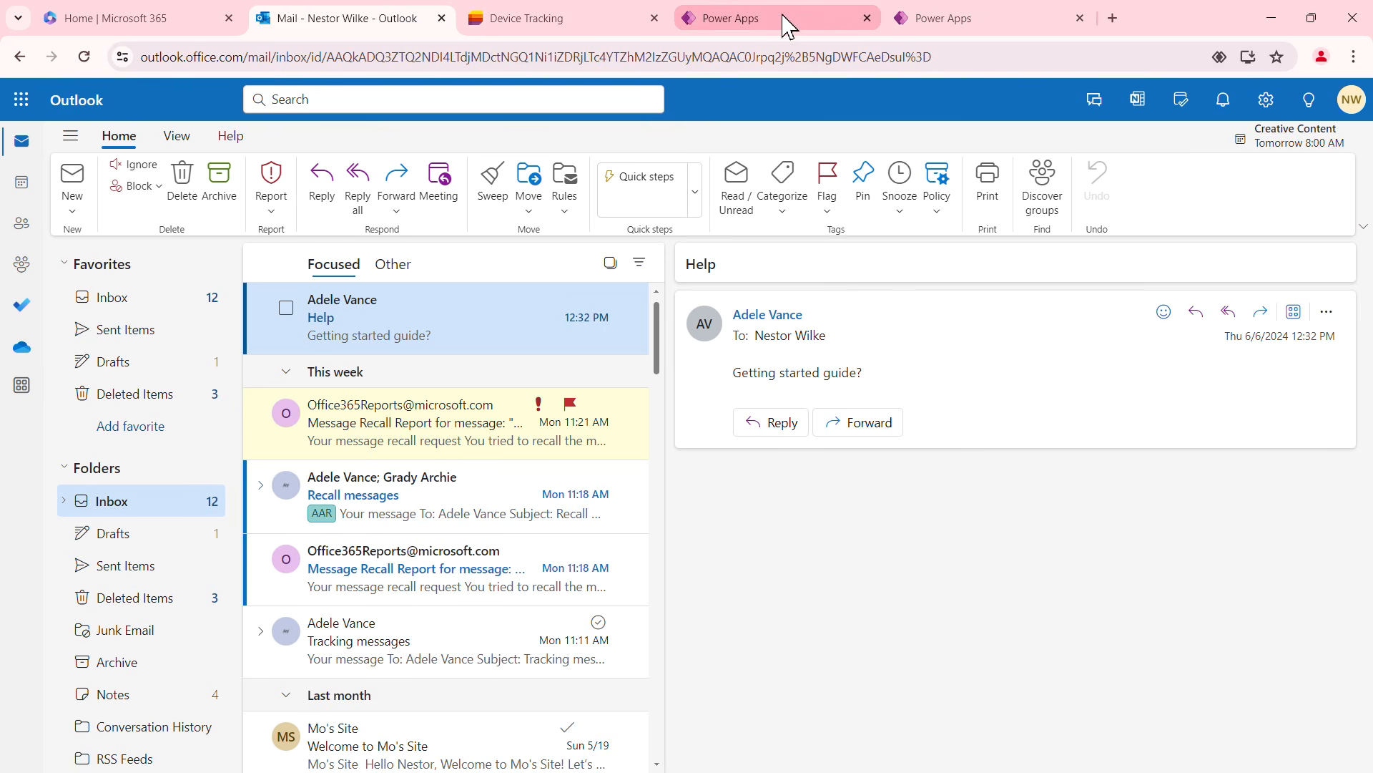
Review the colleague's permissions in the sharing settings of Device SS v1, and close the settings without changes
left_click(948, 21)
left_click(753, 29)
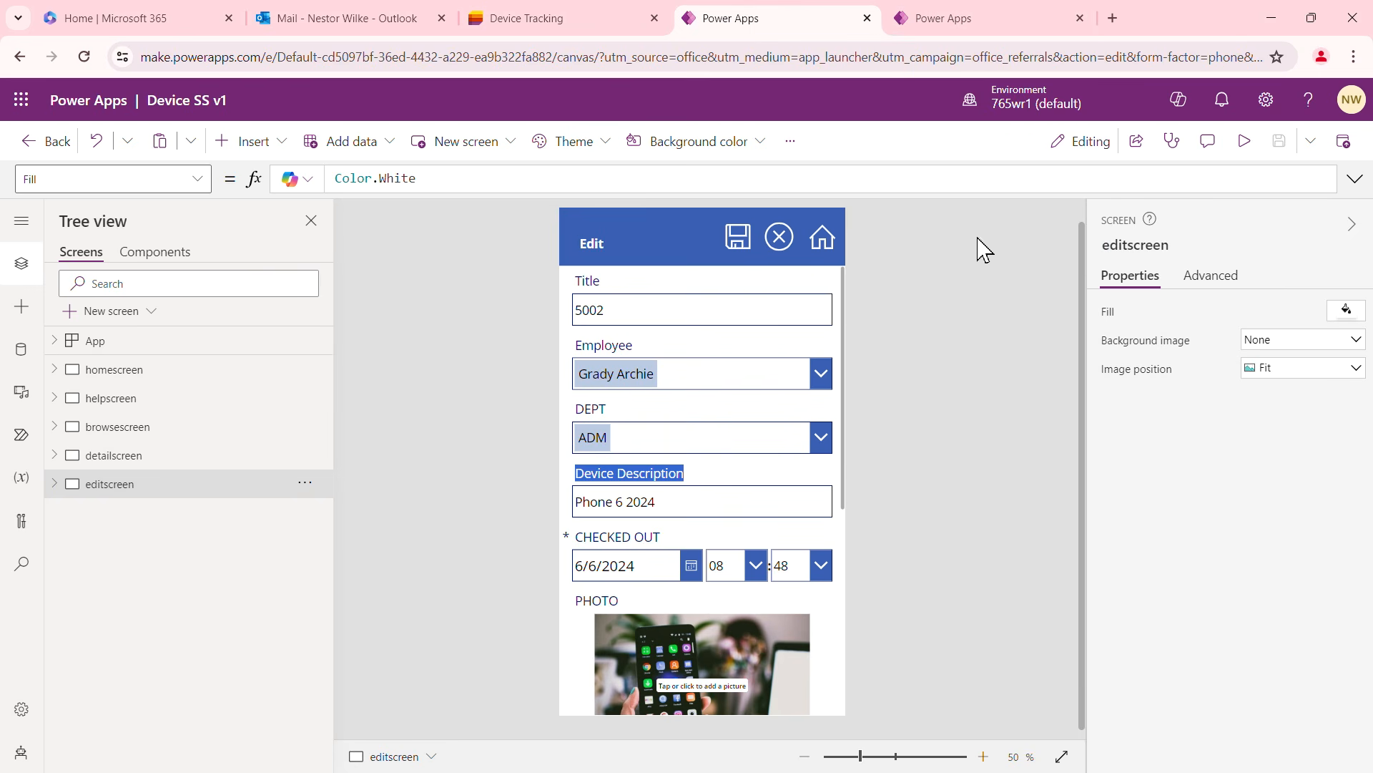
left_click(1138, 144)
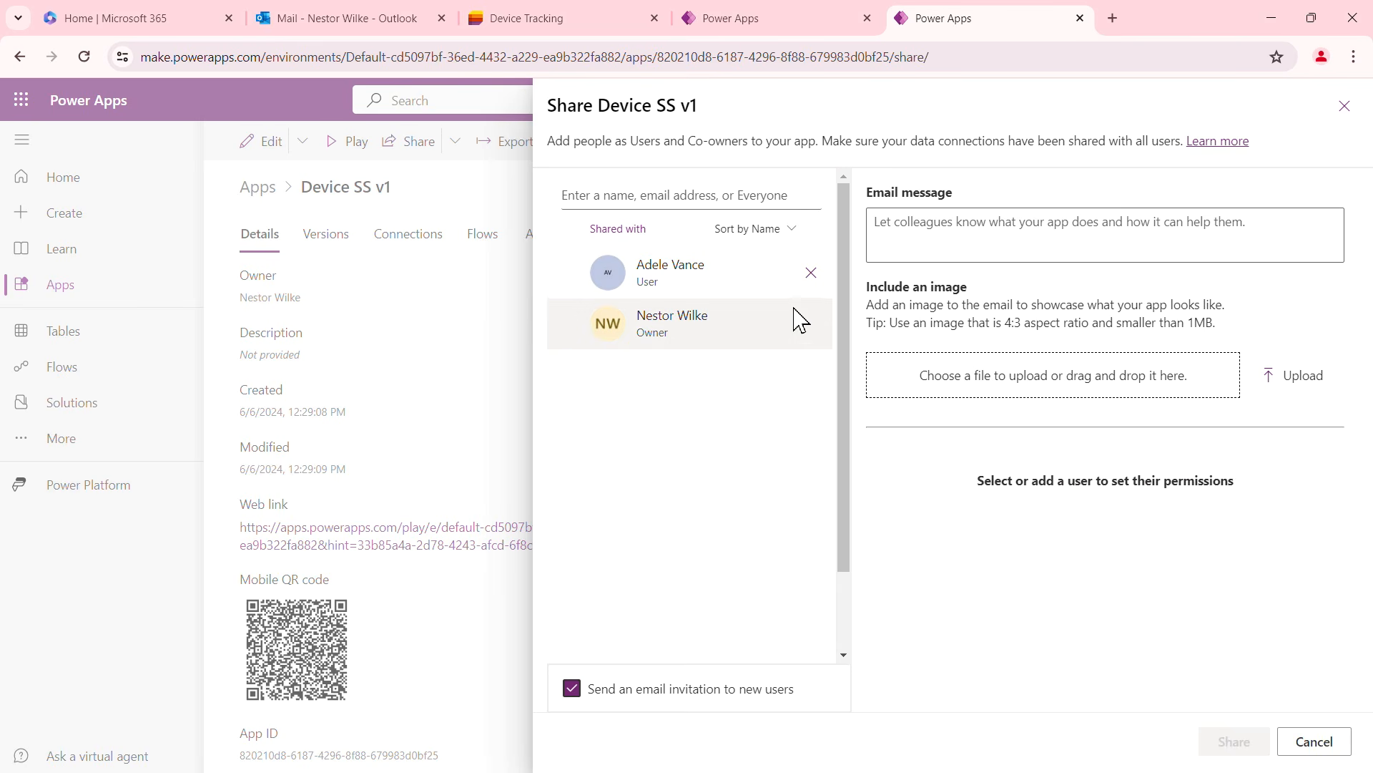
left_click(702, 275)
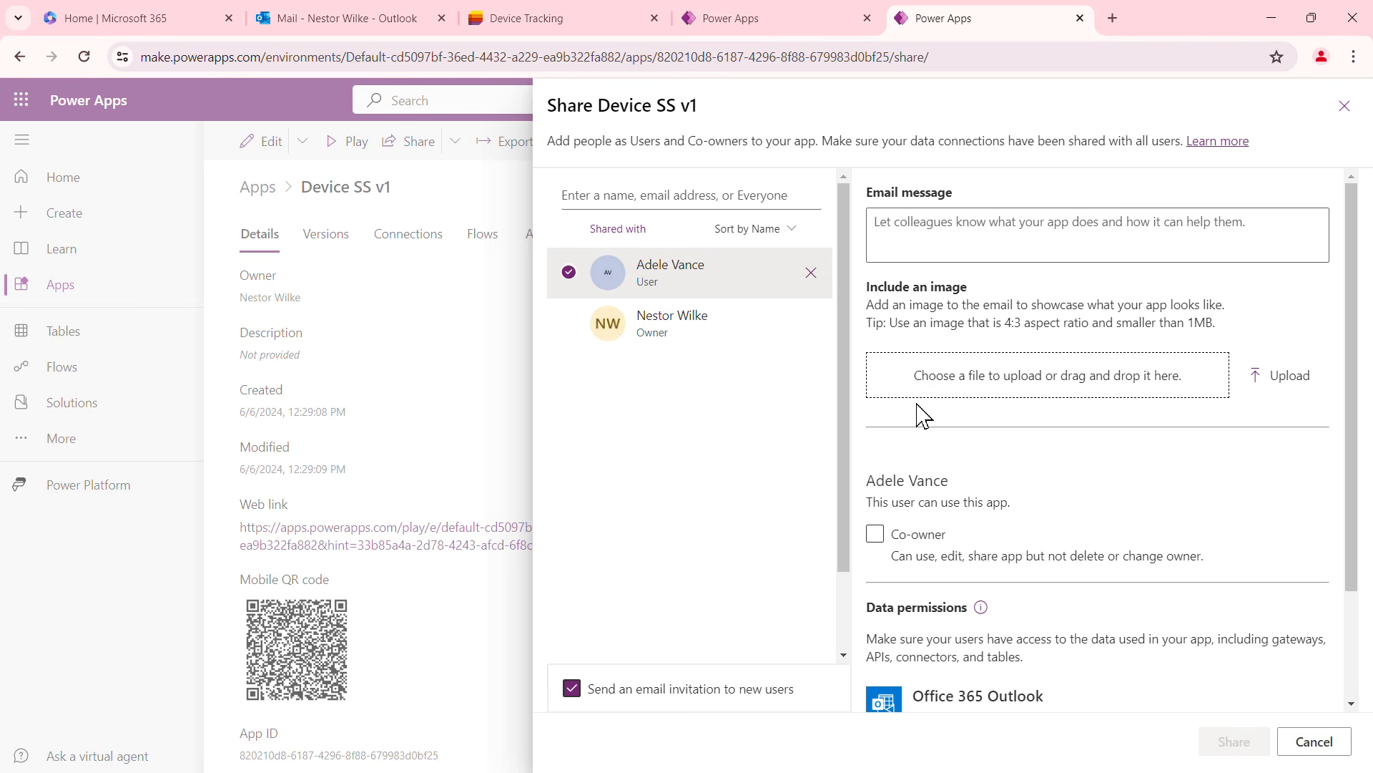
left_click(1344, 108)
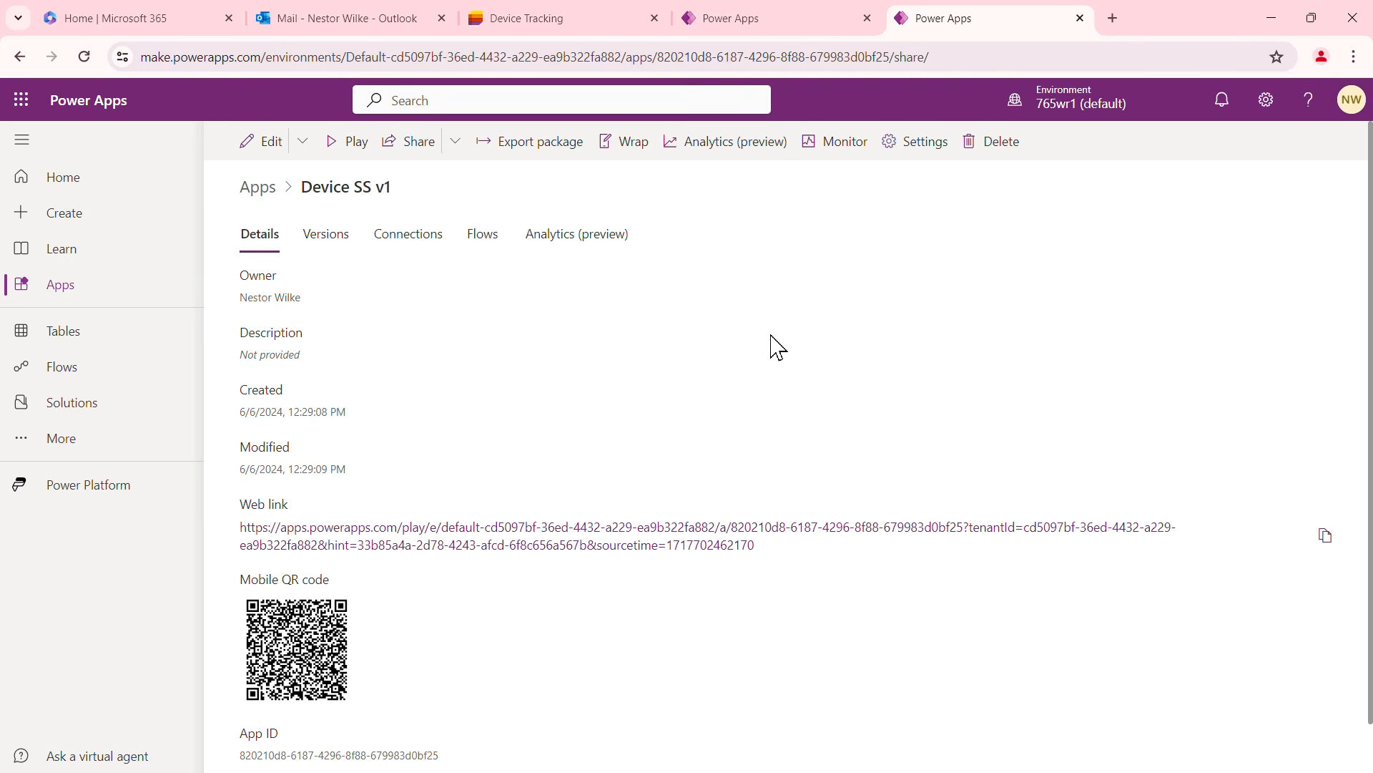
Copy the web link of Device SS v1, open it in a new browser tab, and allow the requested app permissions
right_click(594, 535)
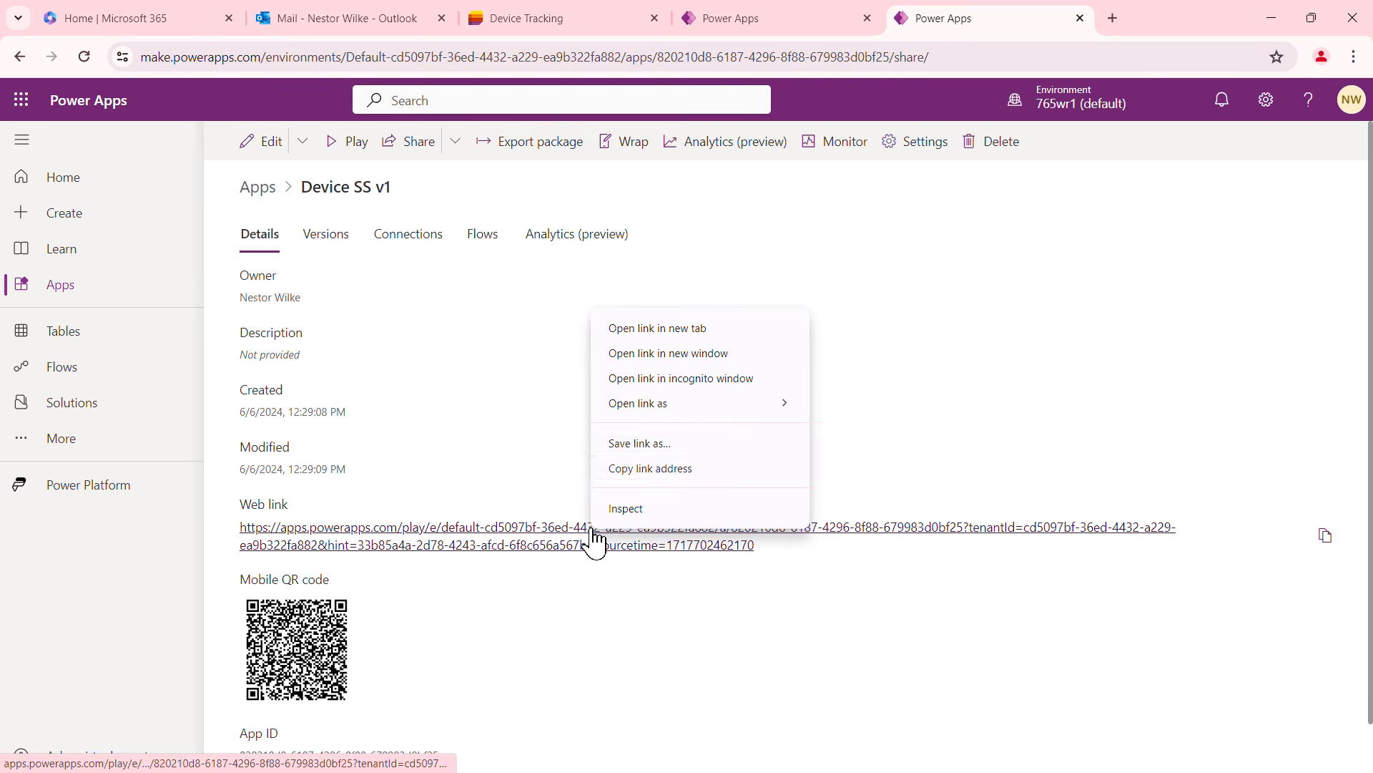
left_click(680, 468)
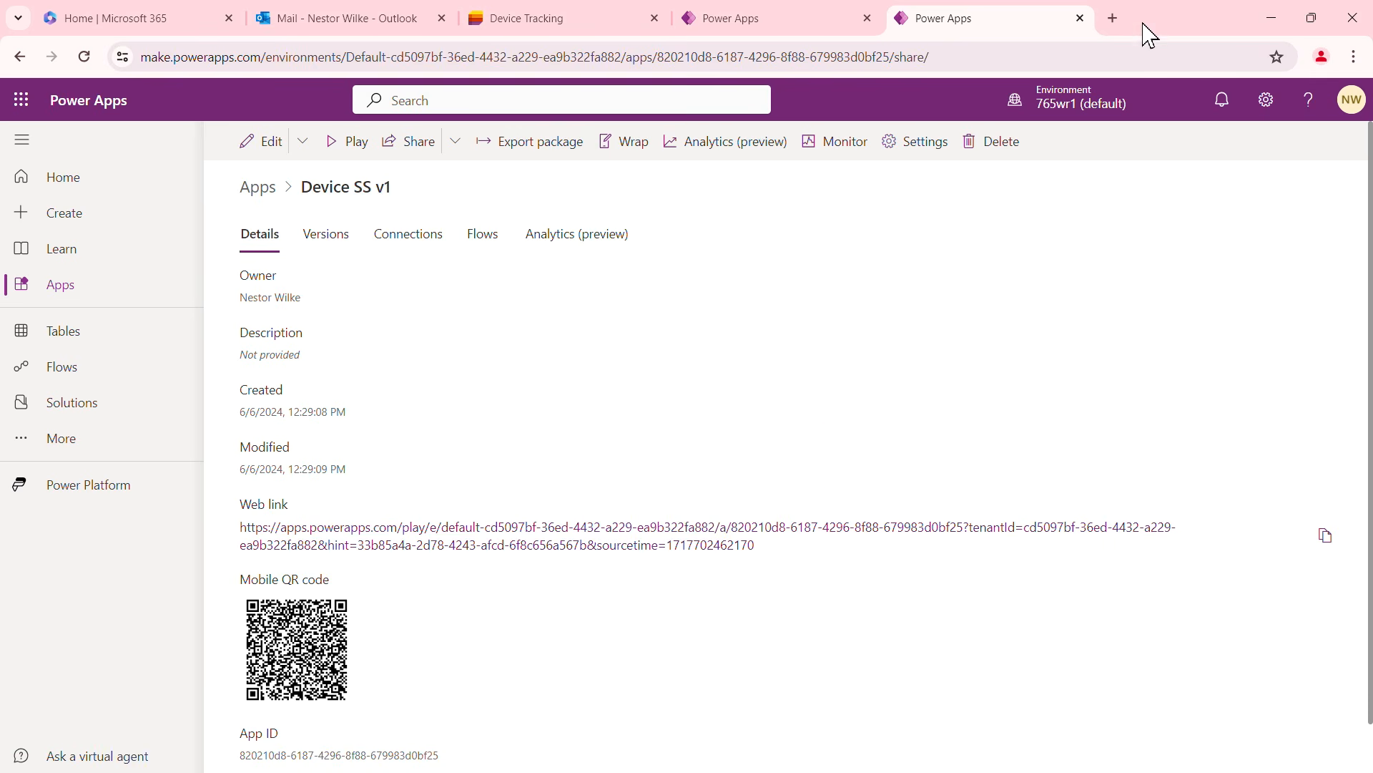
left_click(1113, 20)
right_click(927, 66)
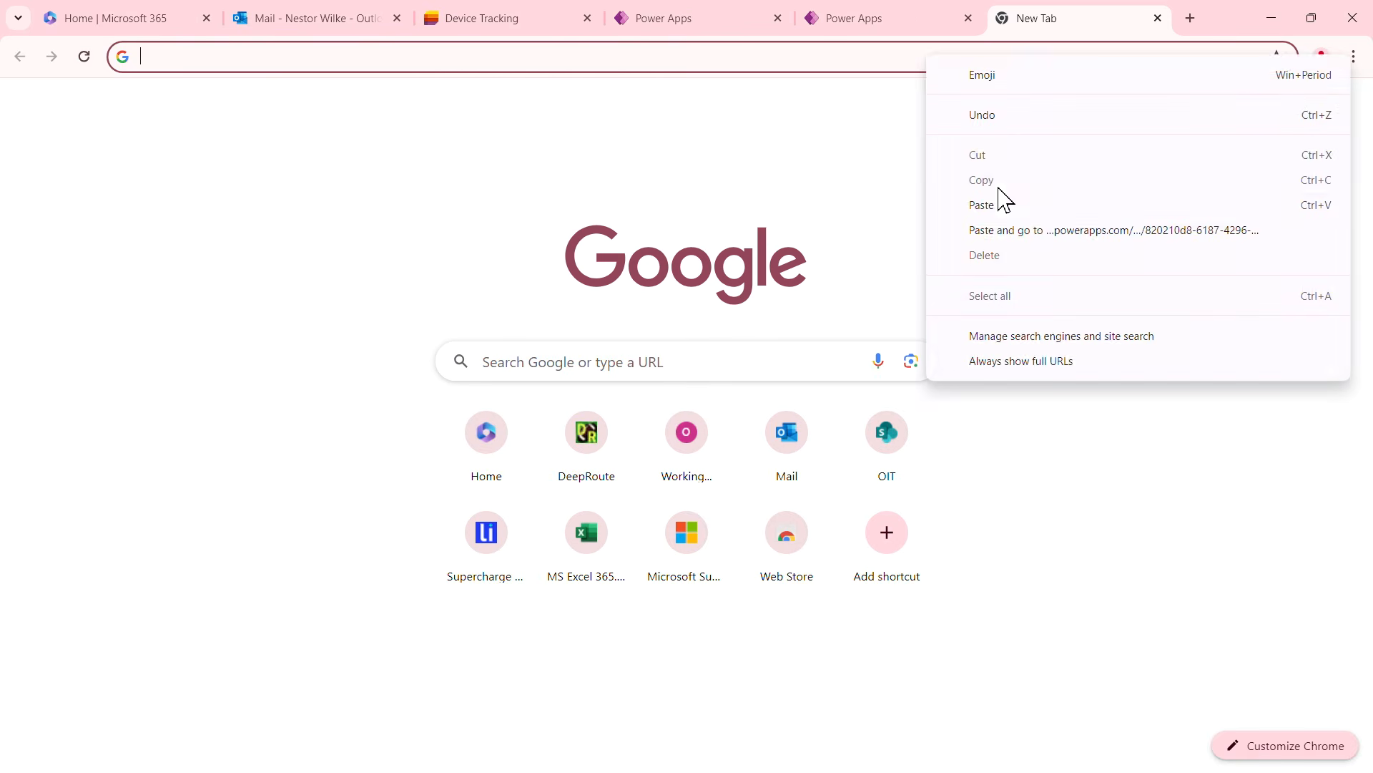
left_click(1016, 229)
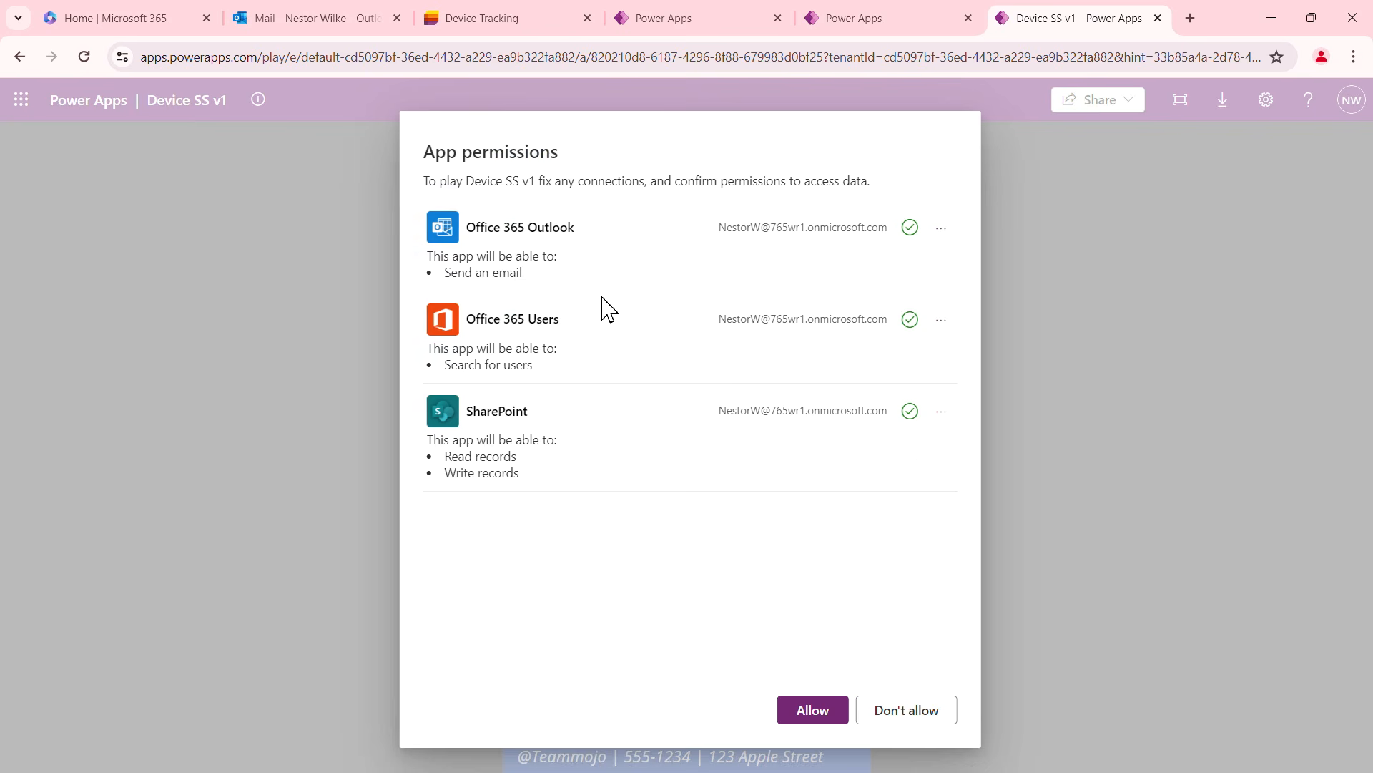
left_click(812, 710)
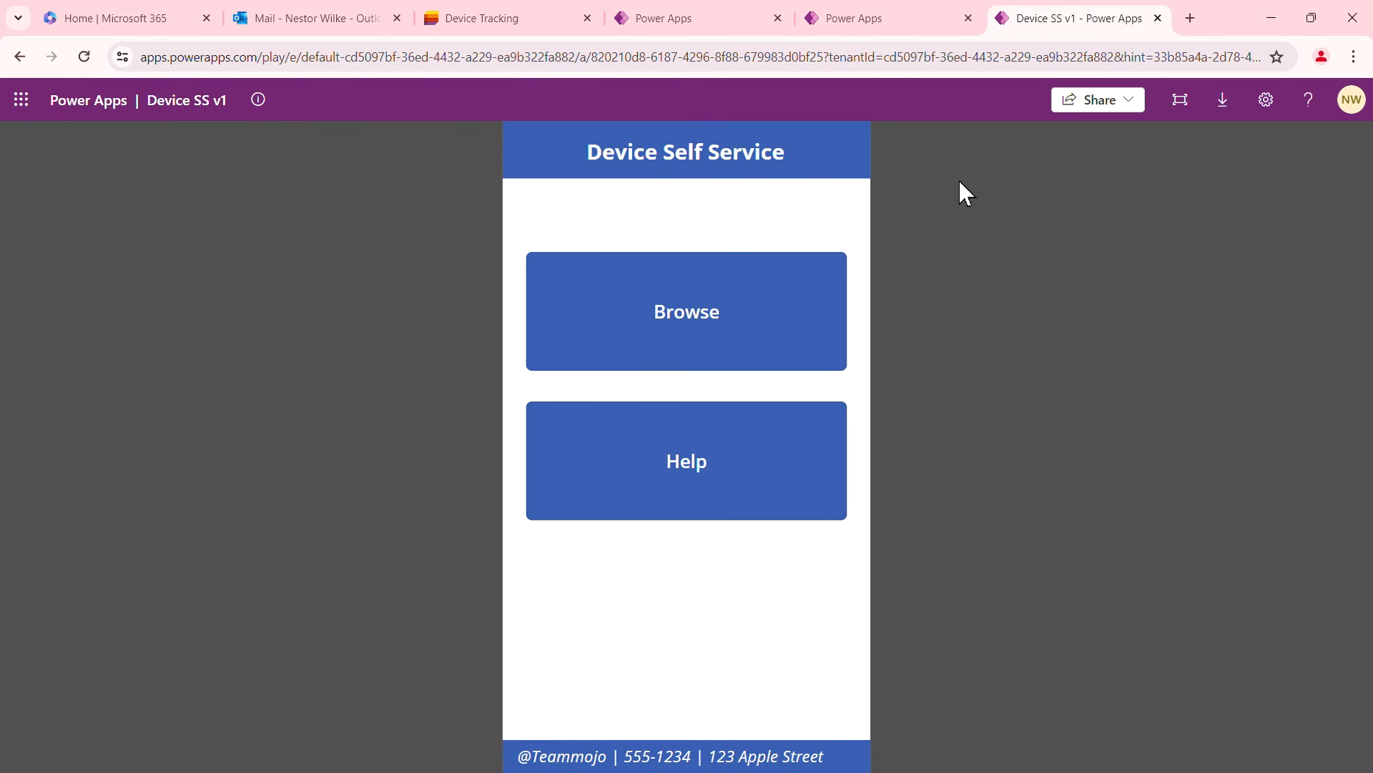
Switch to Teams, add Device SS v1 as a Power Apps tab in the Project A channel, and reload the page
key("alt+Tab")
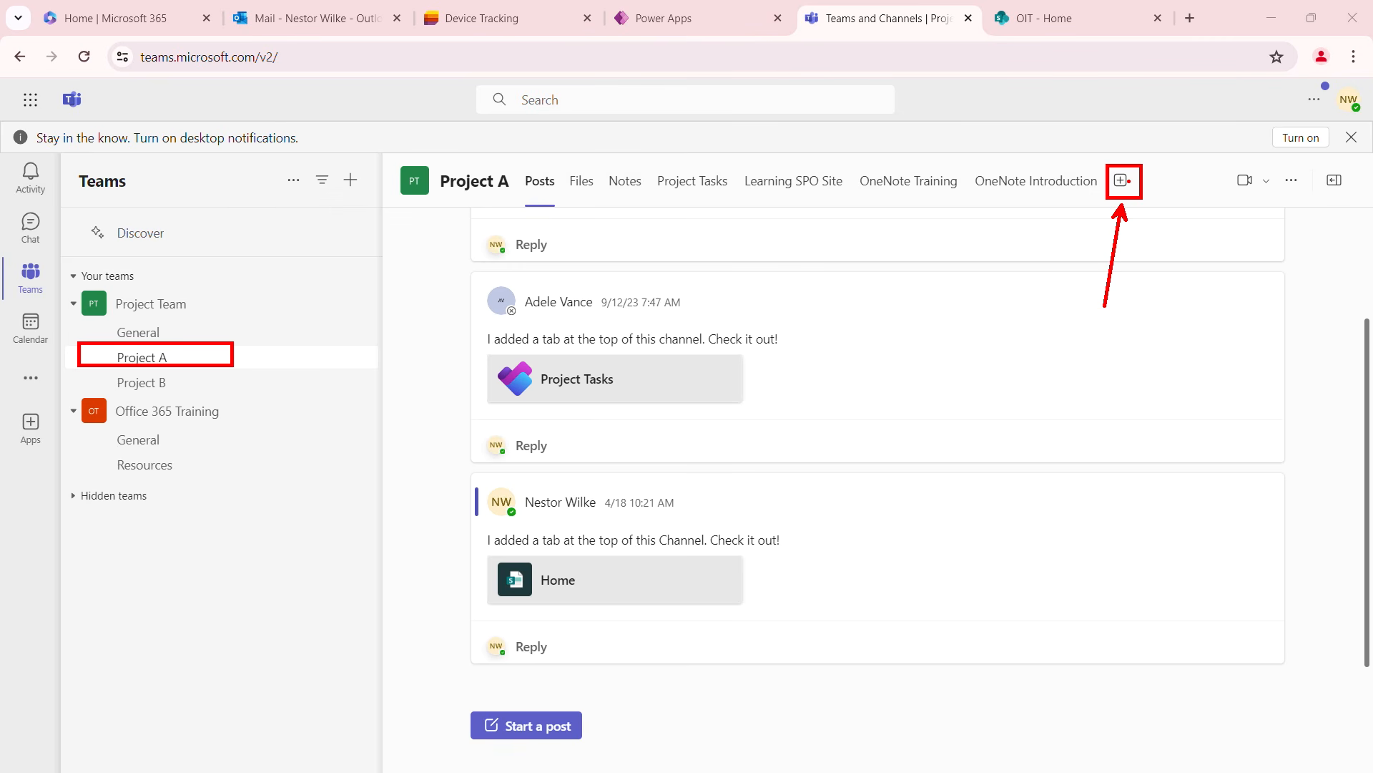
left_click(1121, 181)
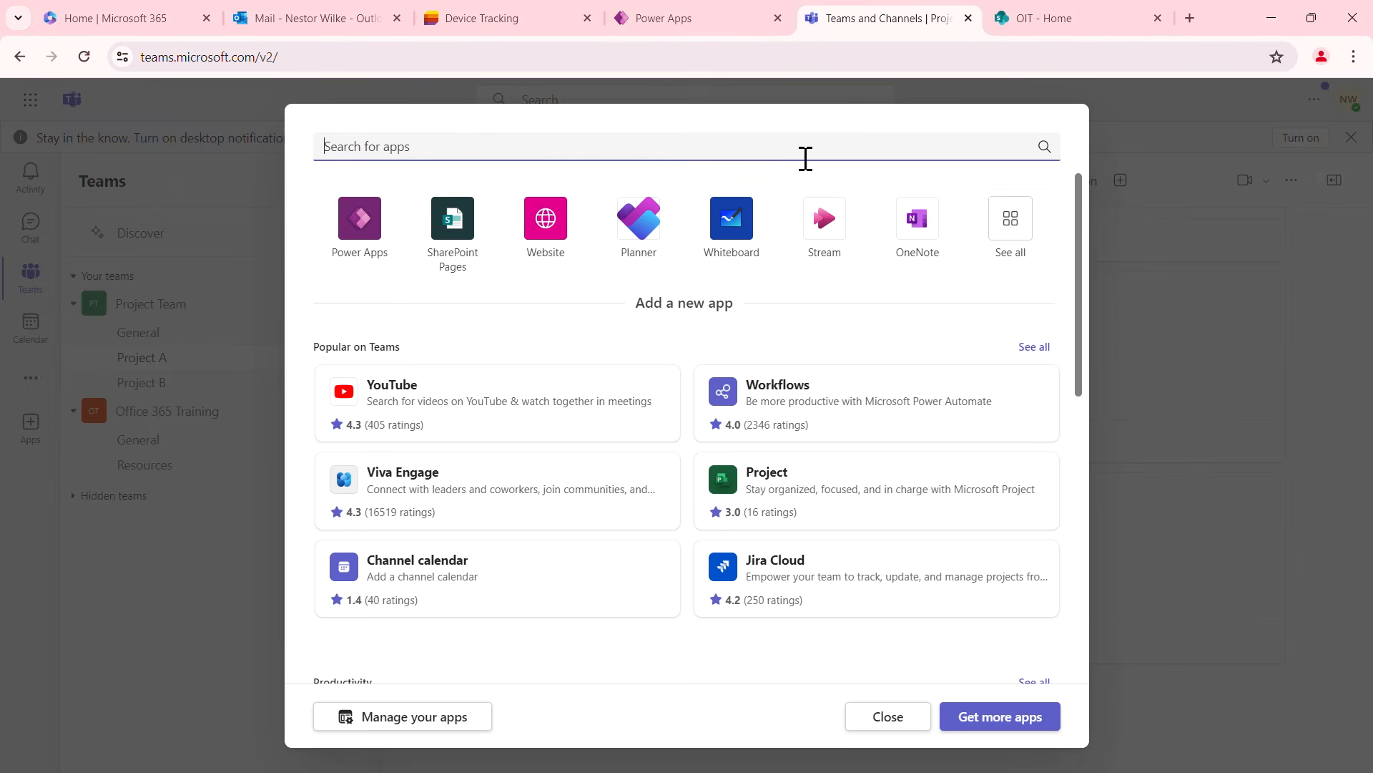
type("app")
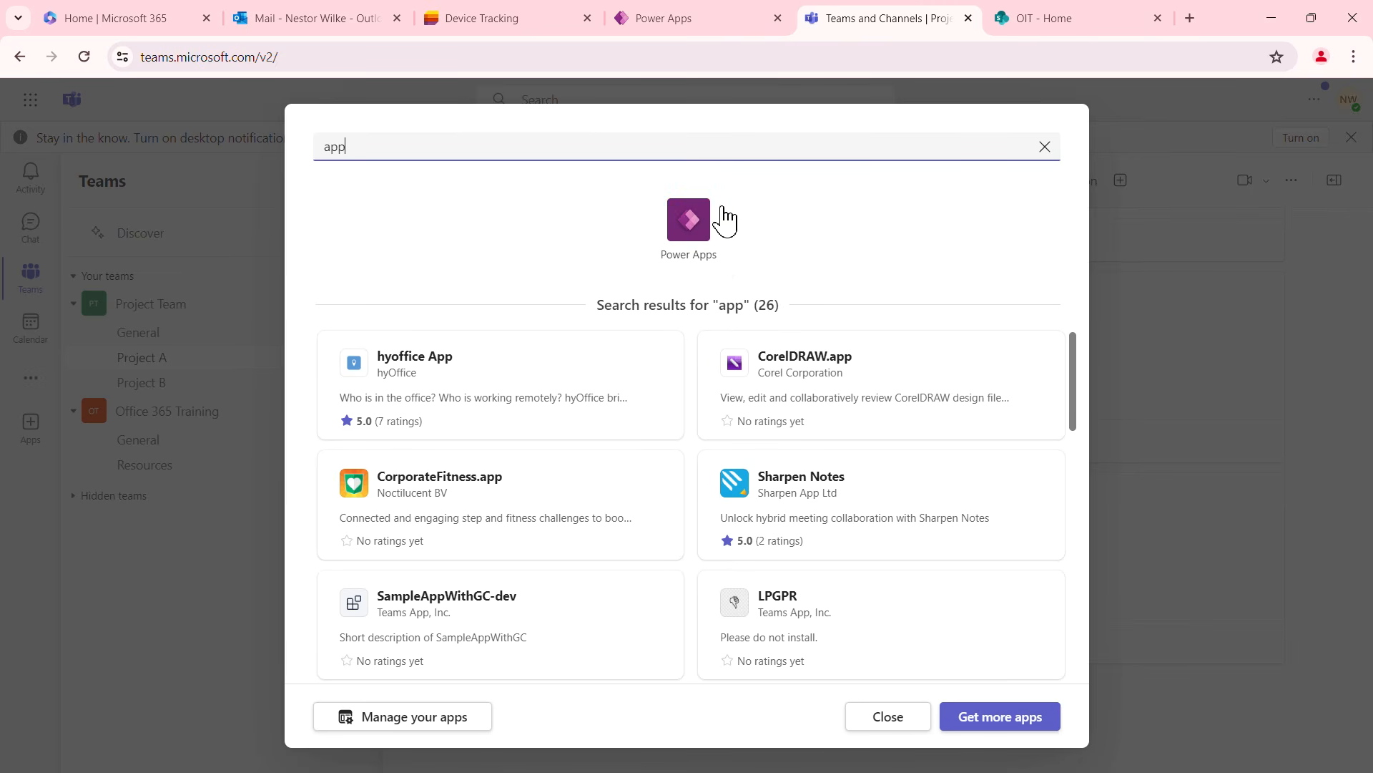
left_click(691, 235)
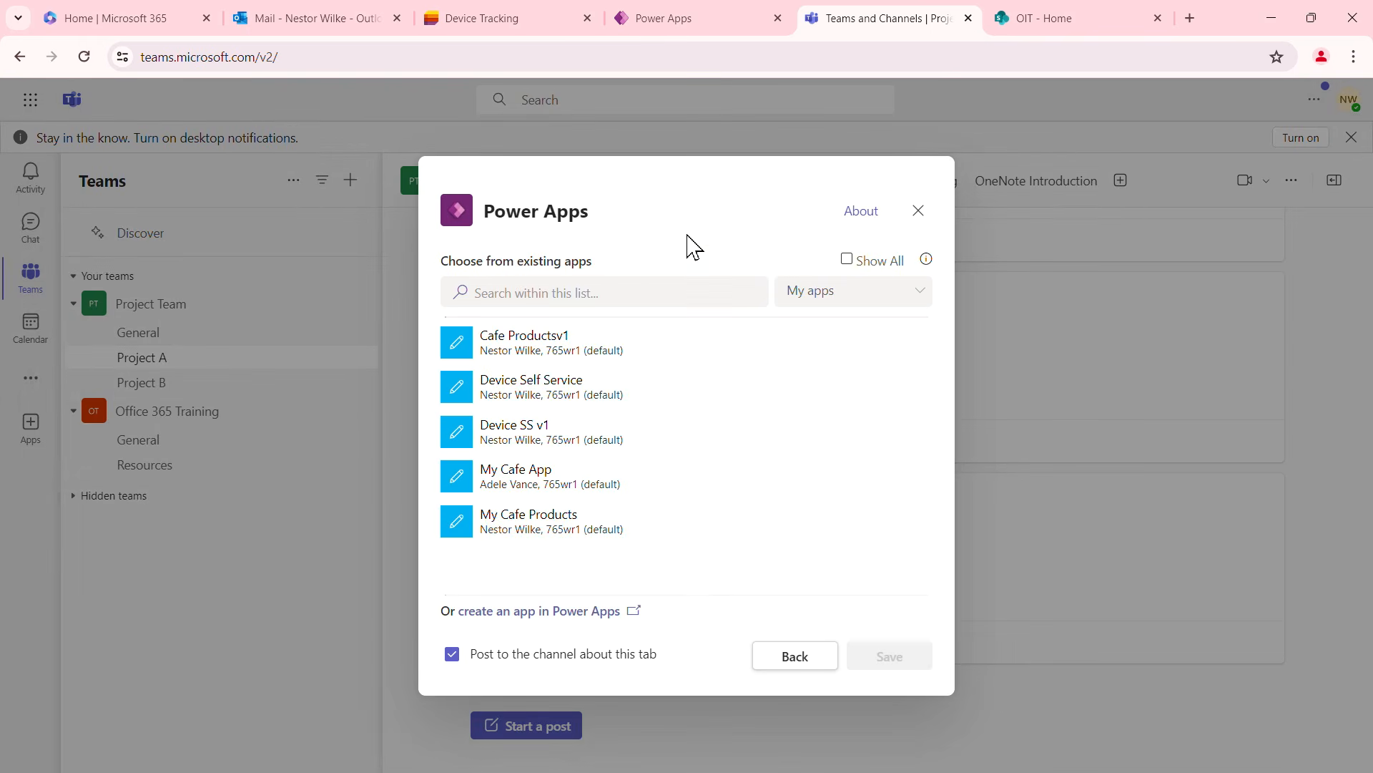
left_click(533, 439)
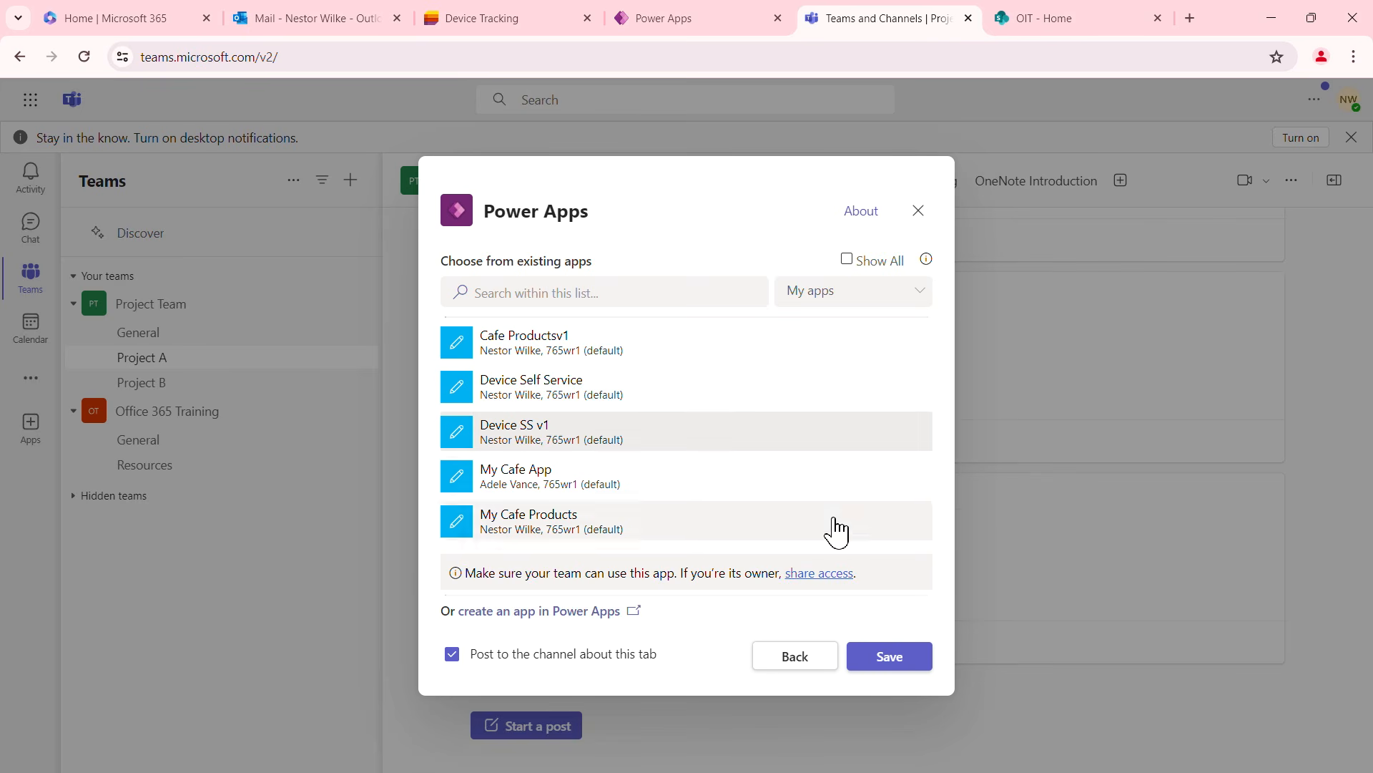
left_click(891, 658)
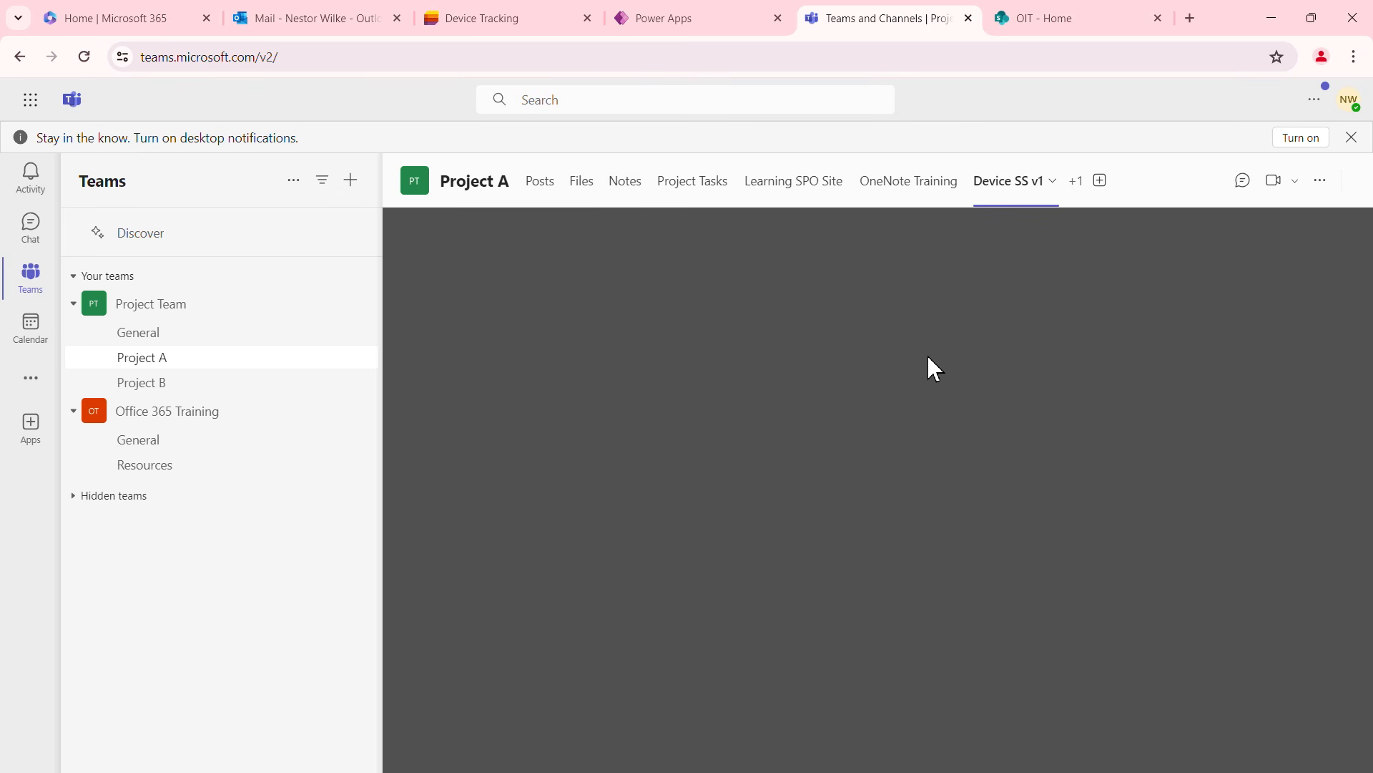
left_click(84, 57)
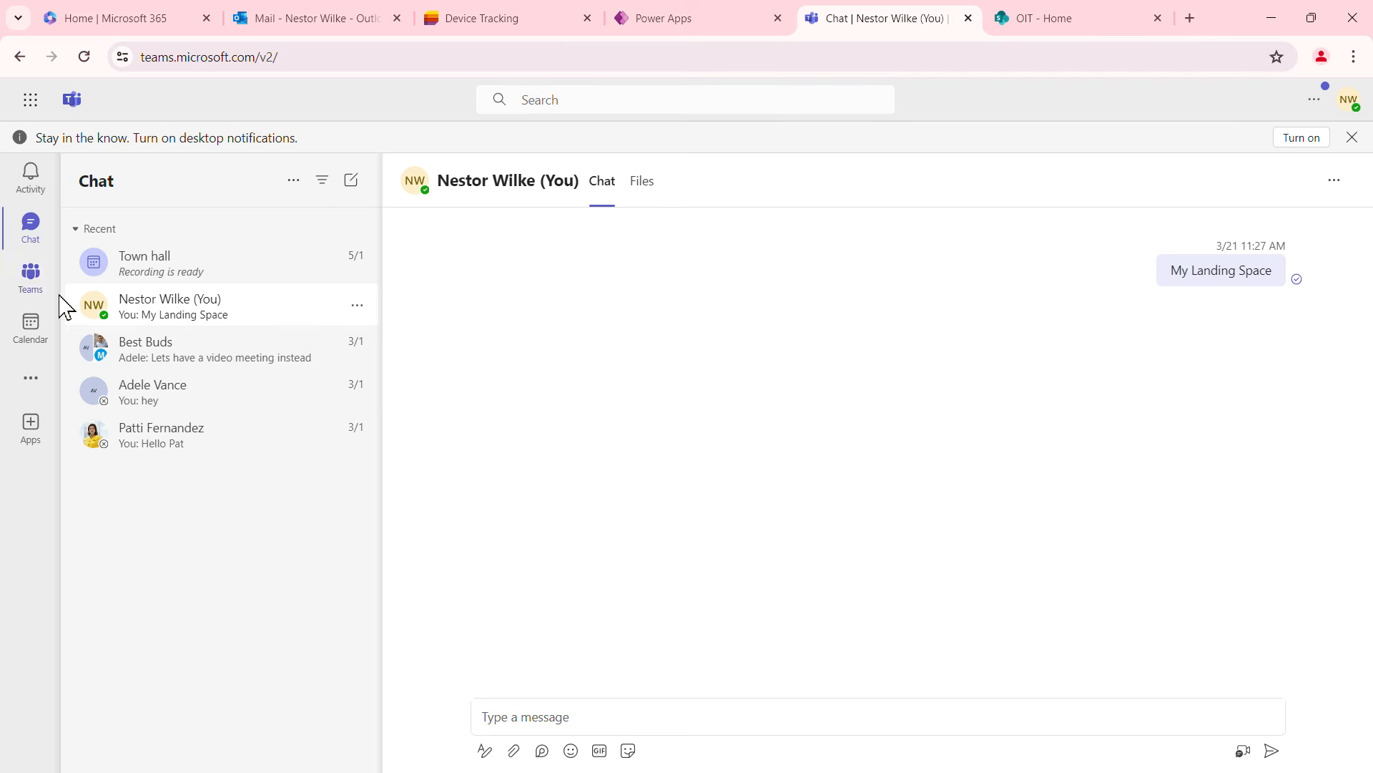
Open the Device SS v1 tab in the Project A channel and browse the device list in the app
left_click(30, 278)
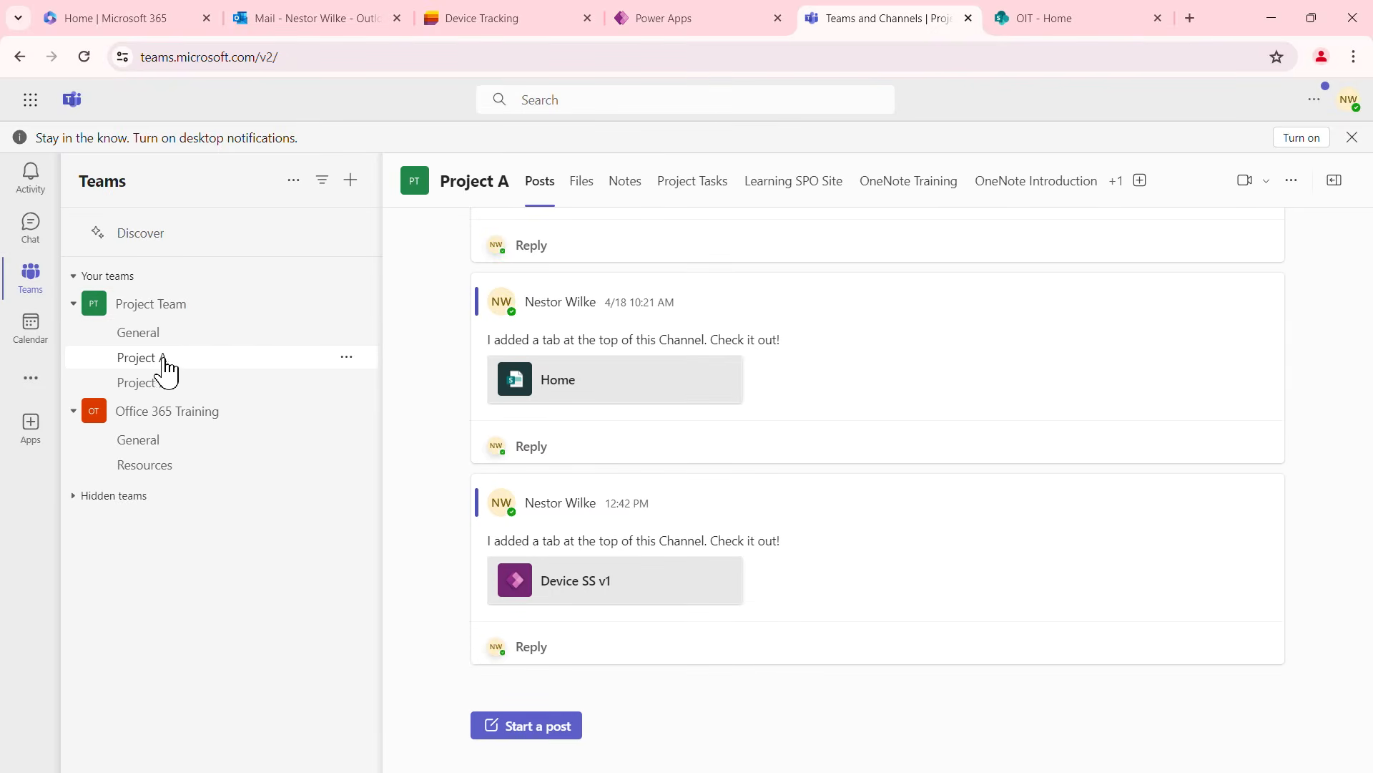
left_click(1116, 184)
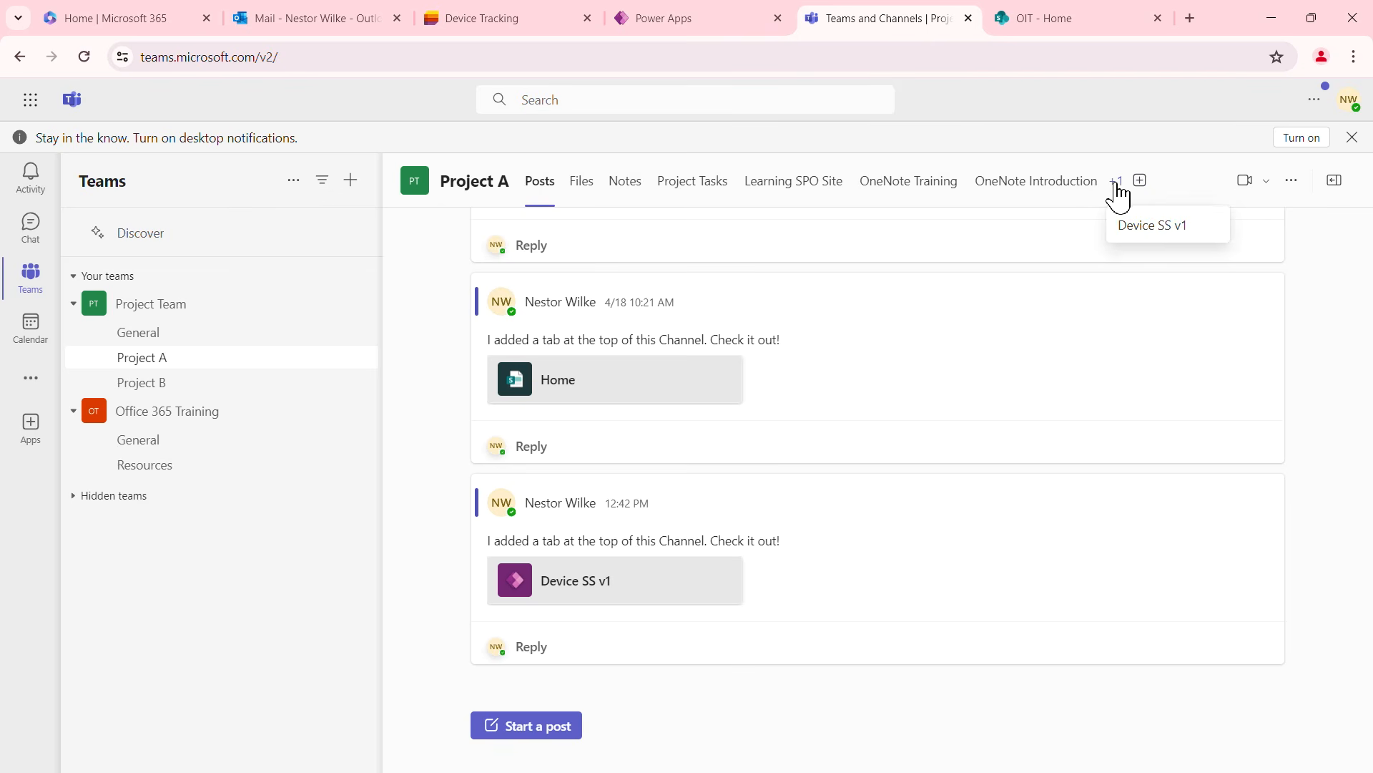
left_click(1157, 225)
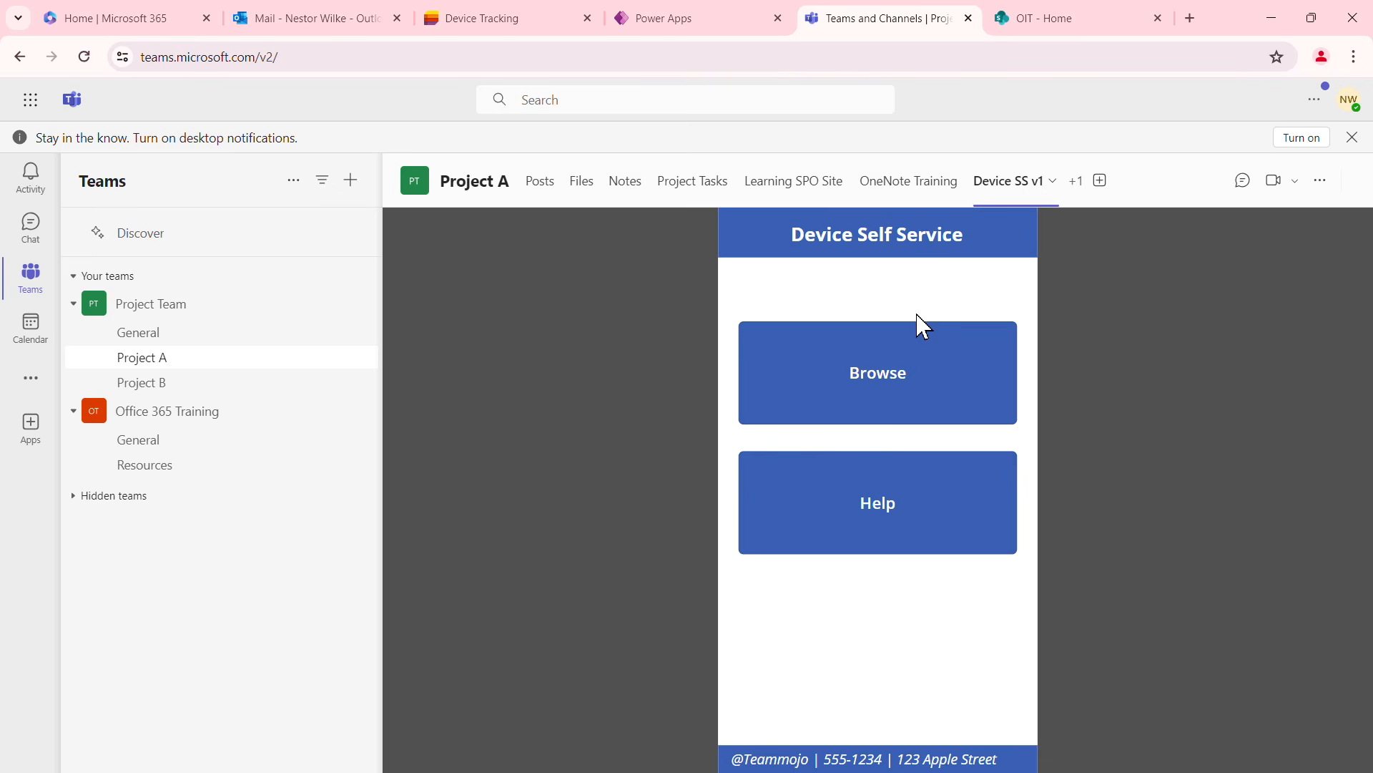
left_click(903, 382)
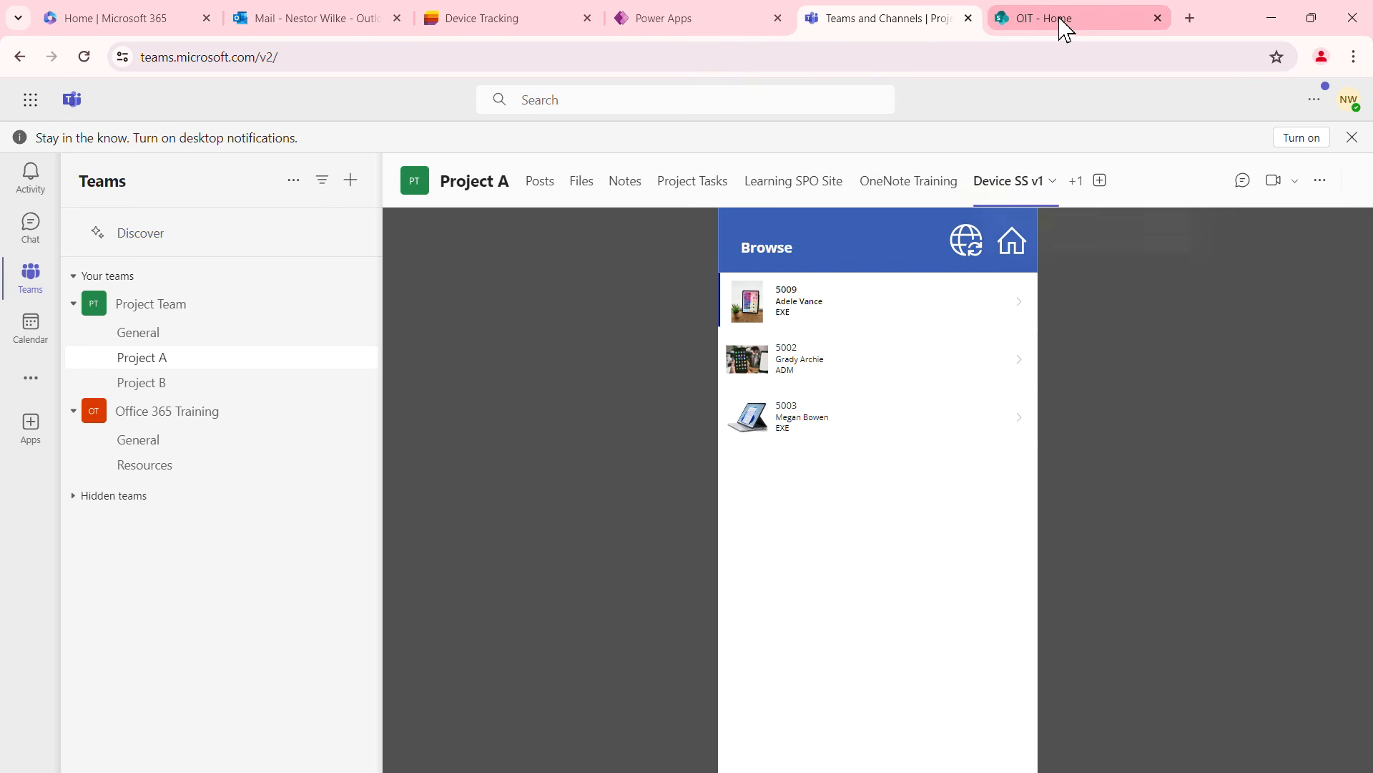
Switch to the OIT SharePoint home page being edited and delete the existing Device Self Service web part below Local Weather
mouse_move(1075, 23)
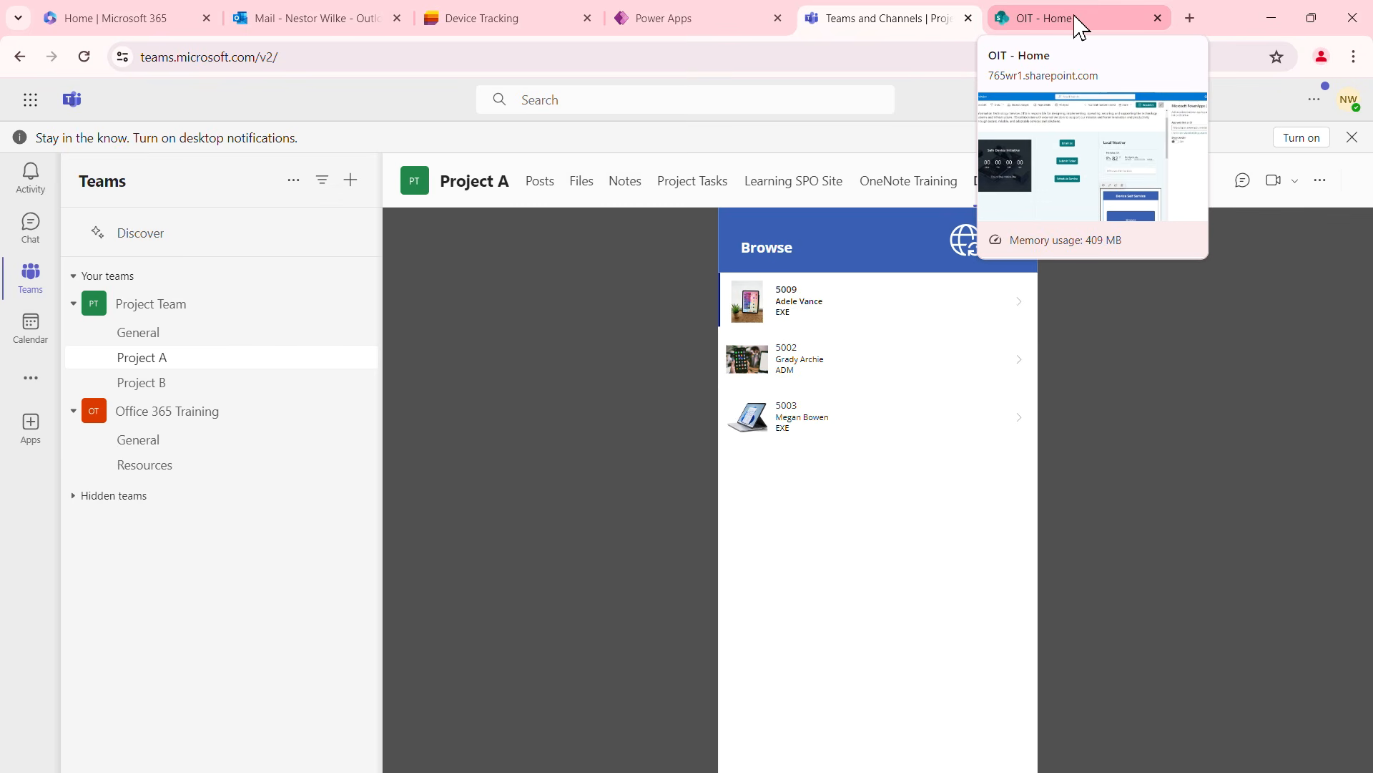
left_click(1081, 28)
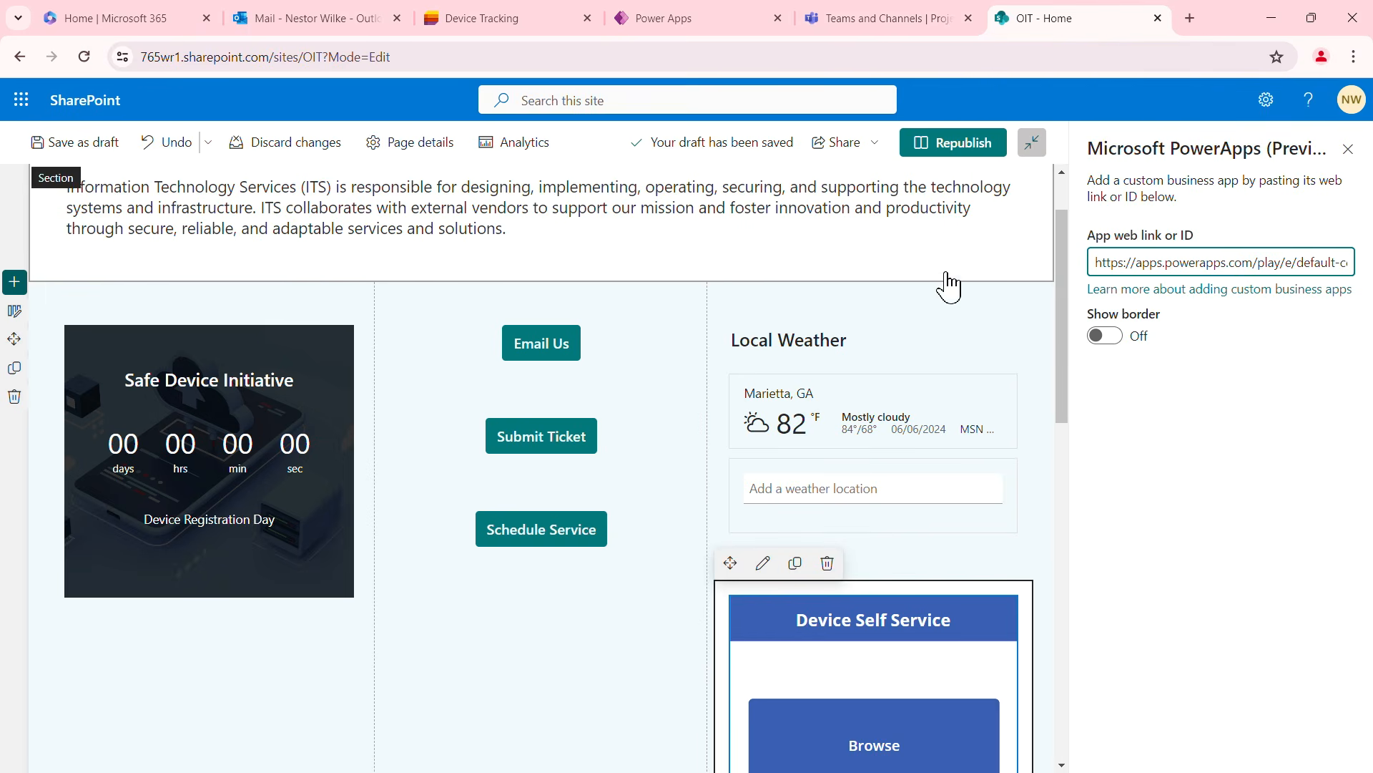
scroll(744, 308, "up", 1)
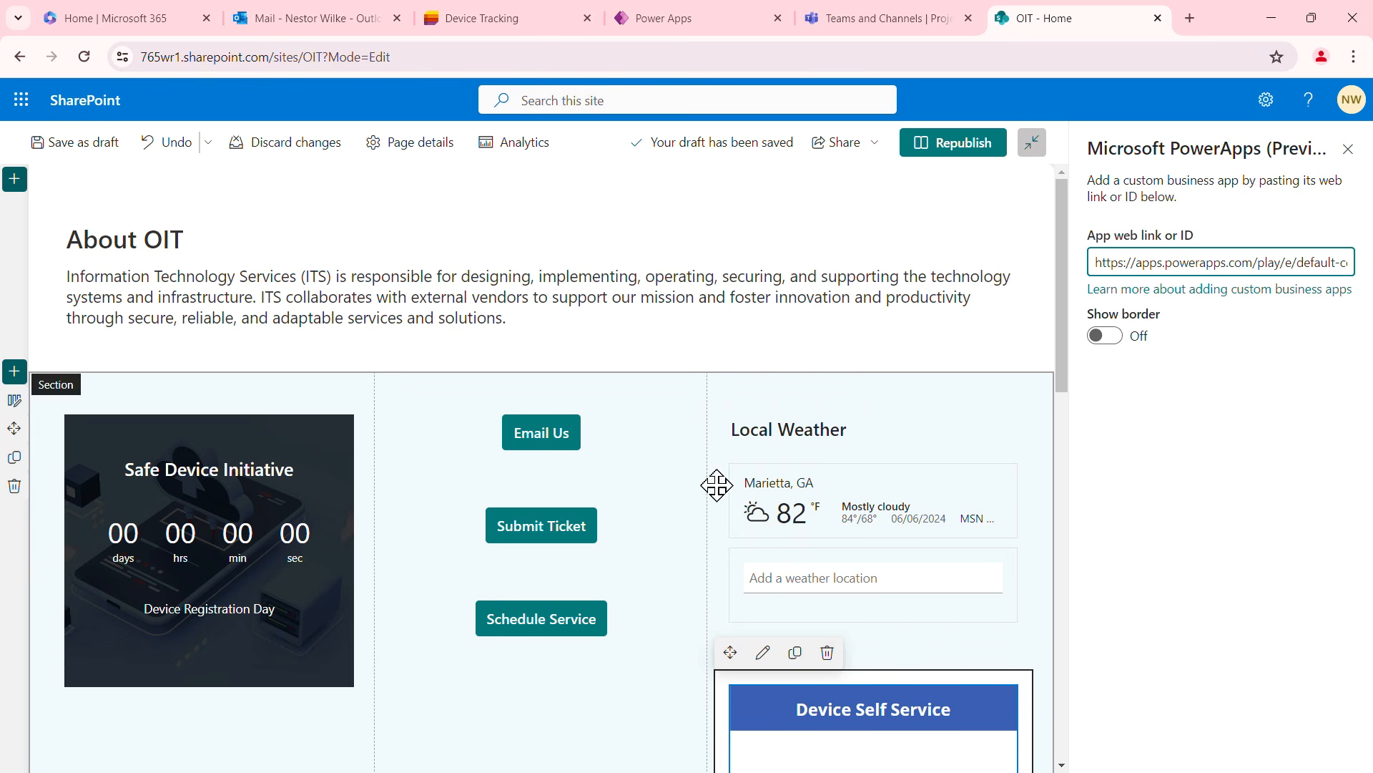
scroll(978, 420, "down", 4)
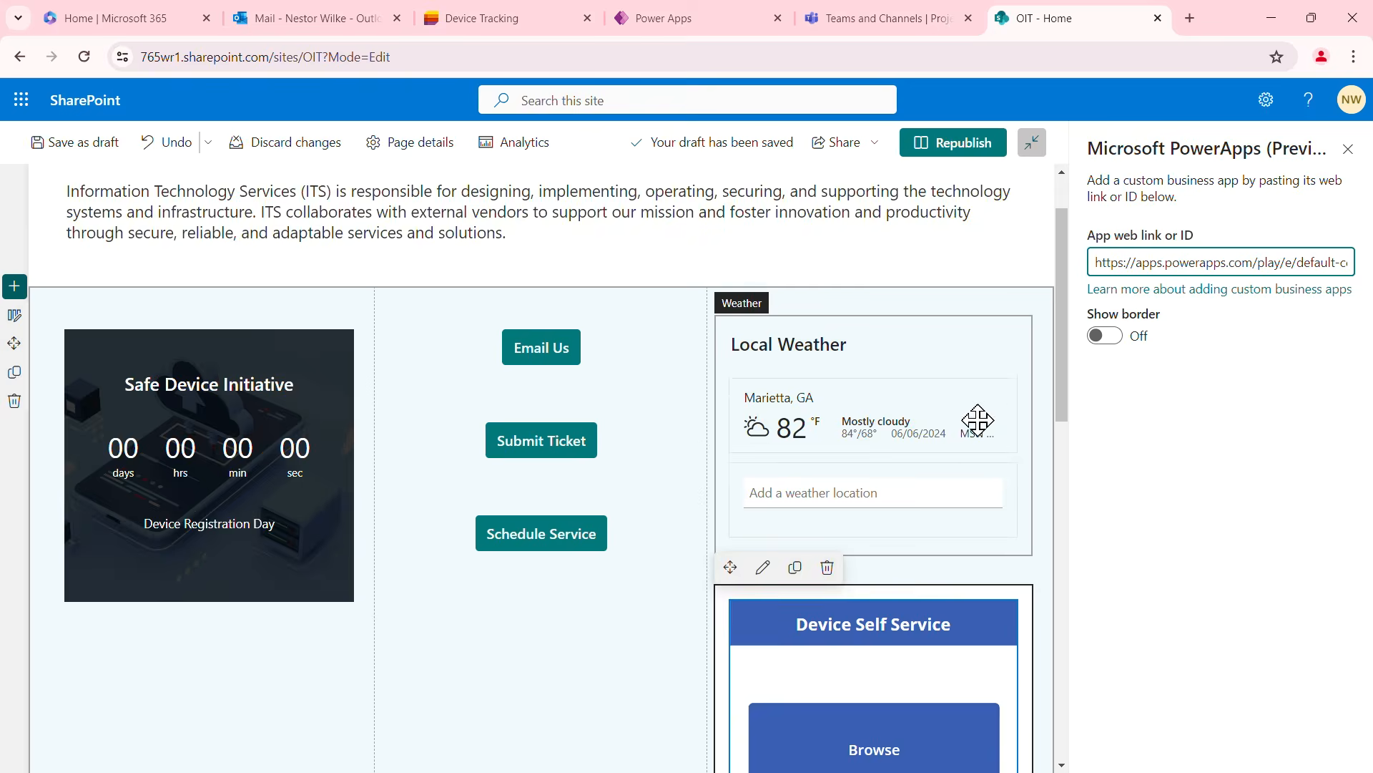
scroll(947, 432, "down", 1)
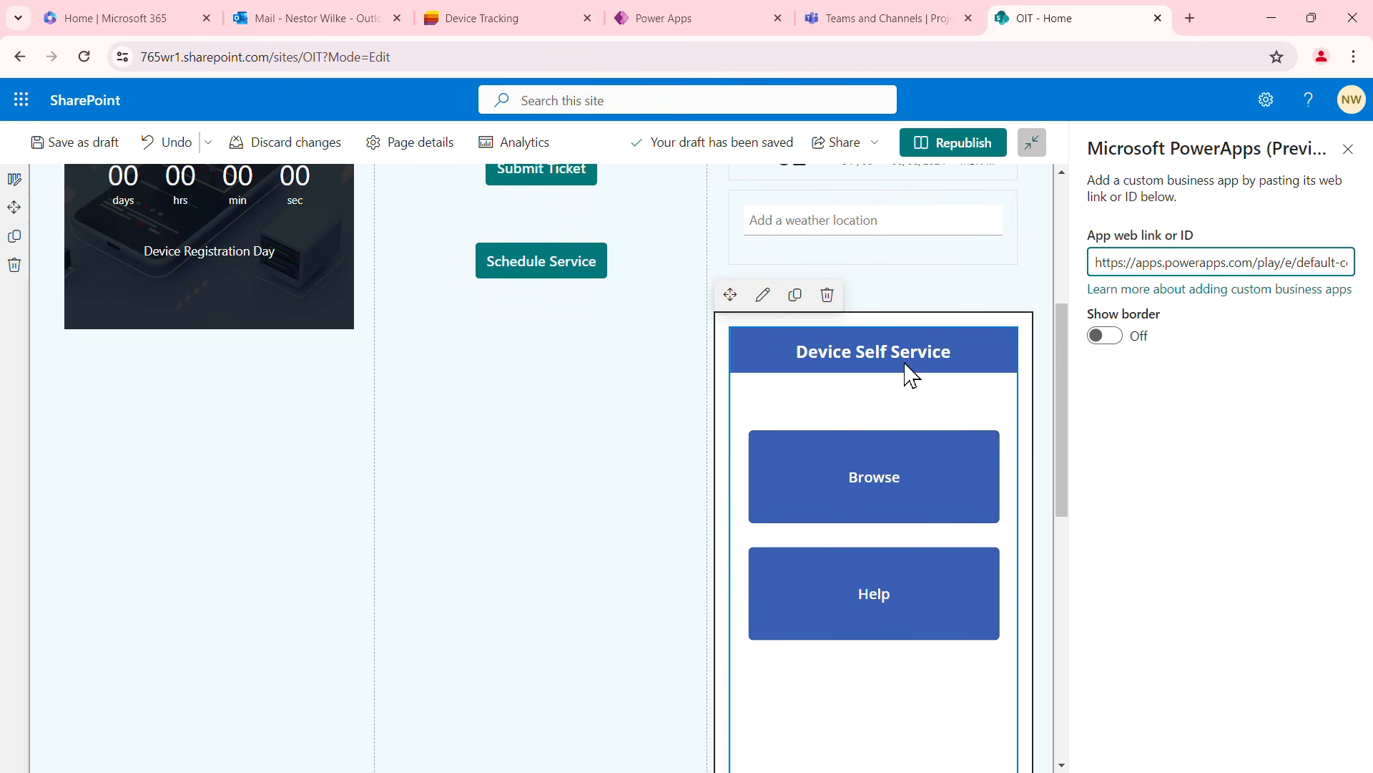
left_click(828, 296)
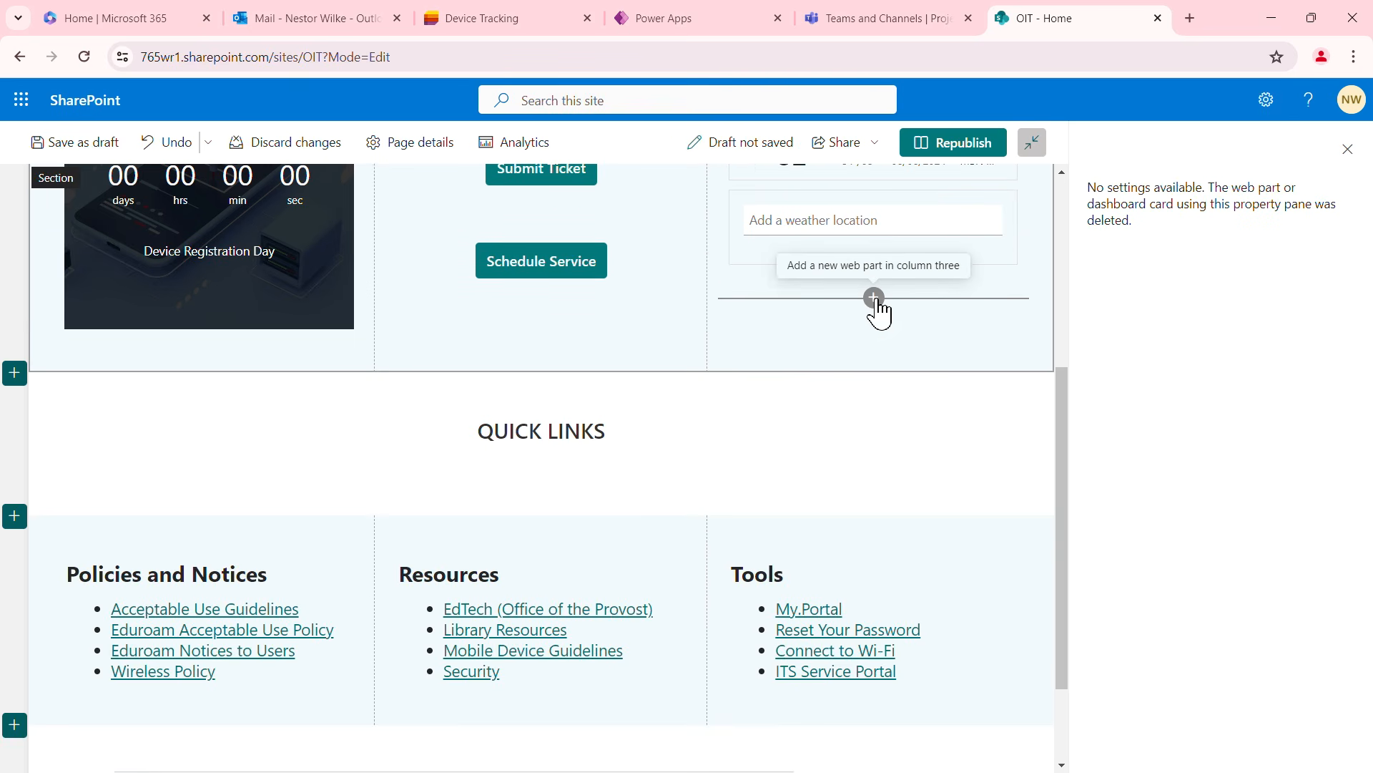
Search the web parts for "app" and add Microsoft PowerApps below the weather web part in column three
left_click(873, 298)
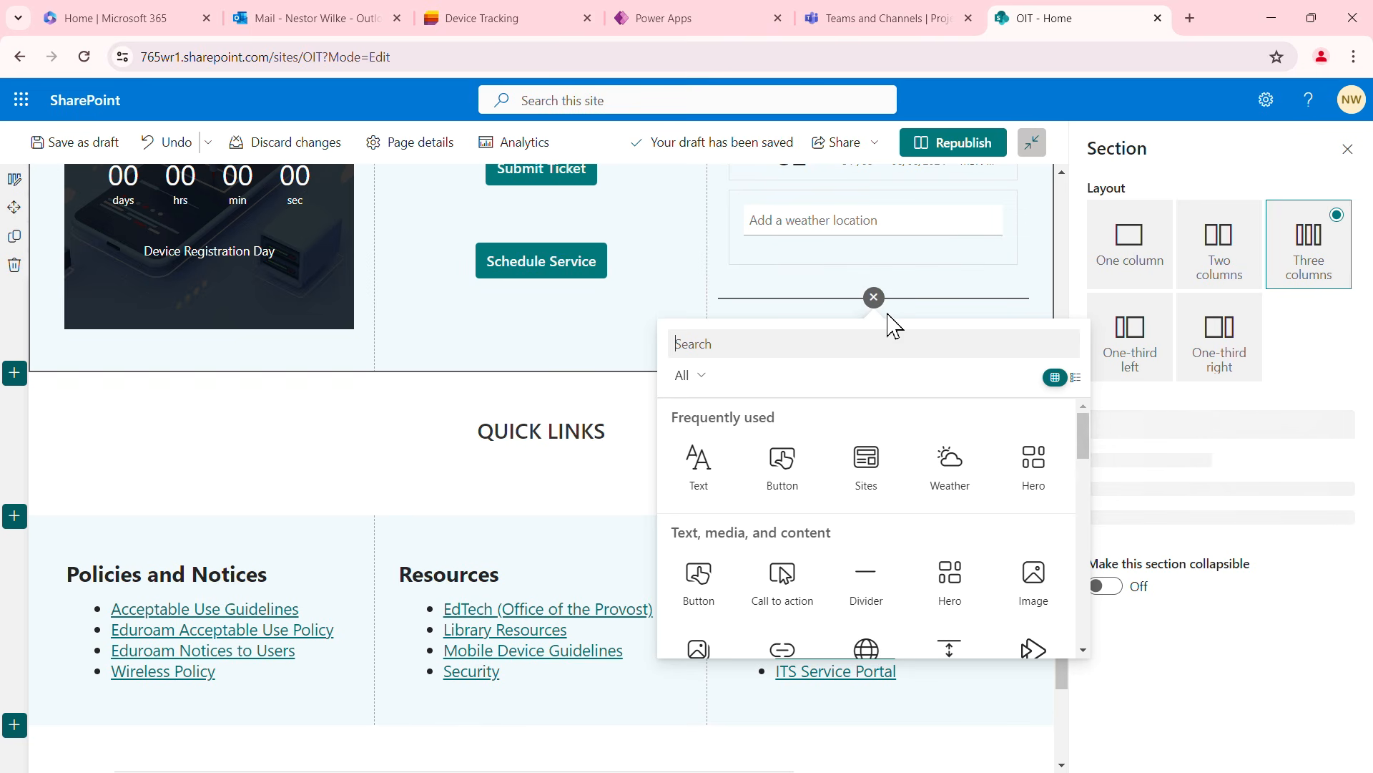
left_click(844, 343)
type("app")
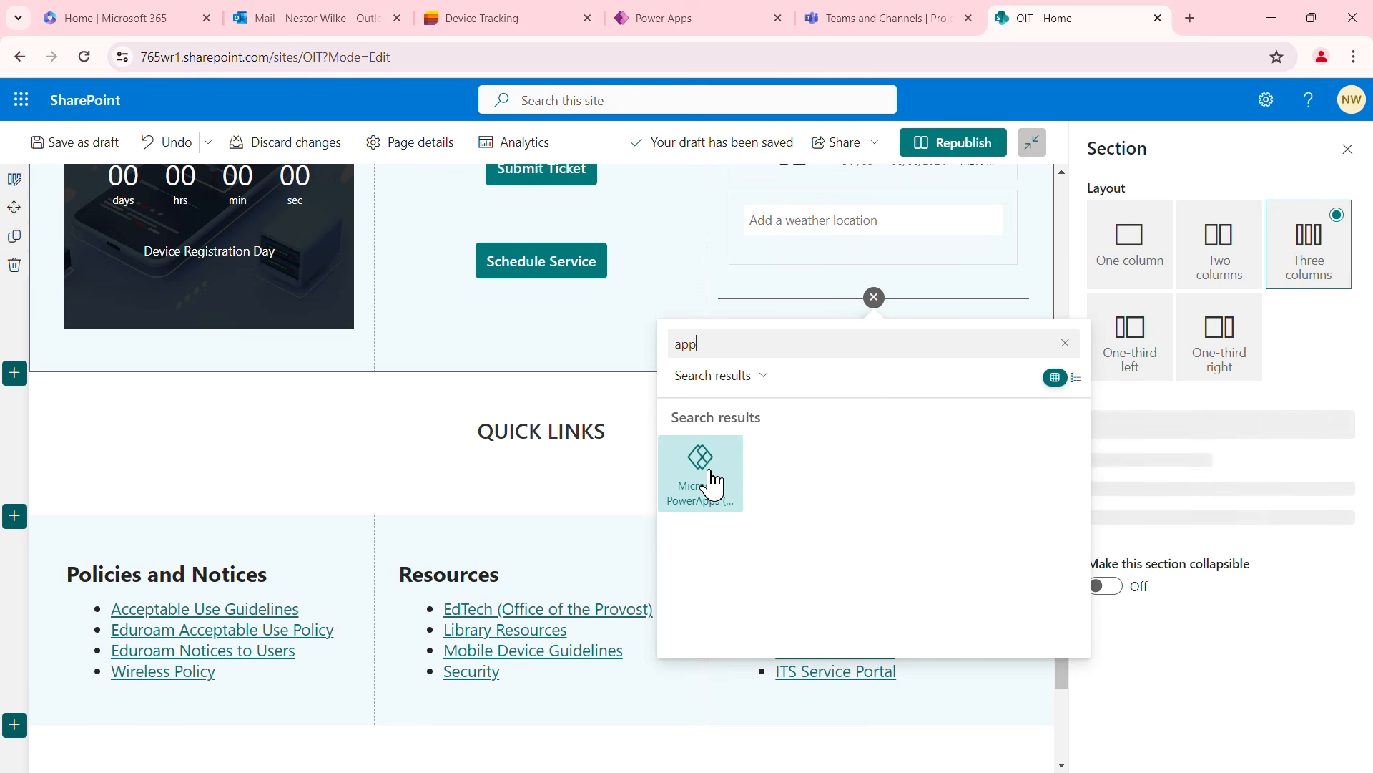
left_click(711, 473)
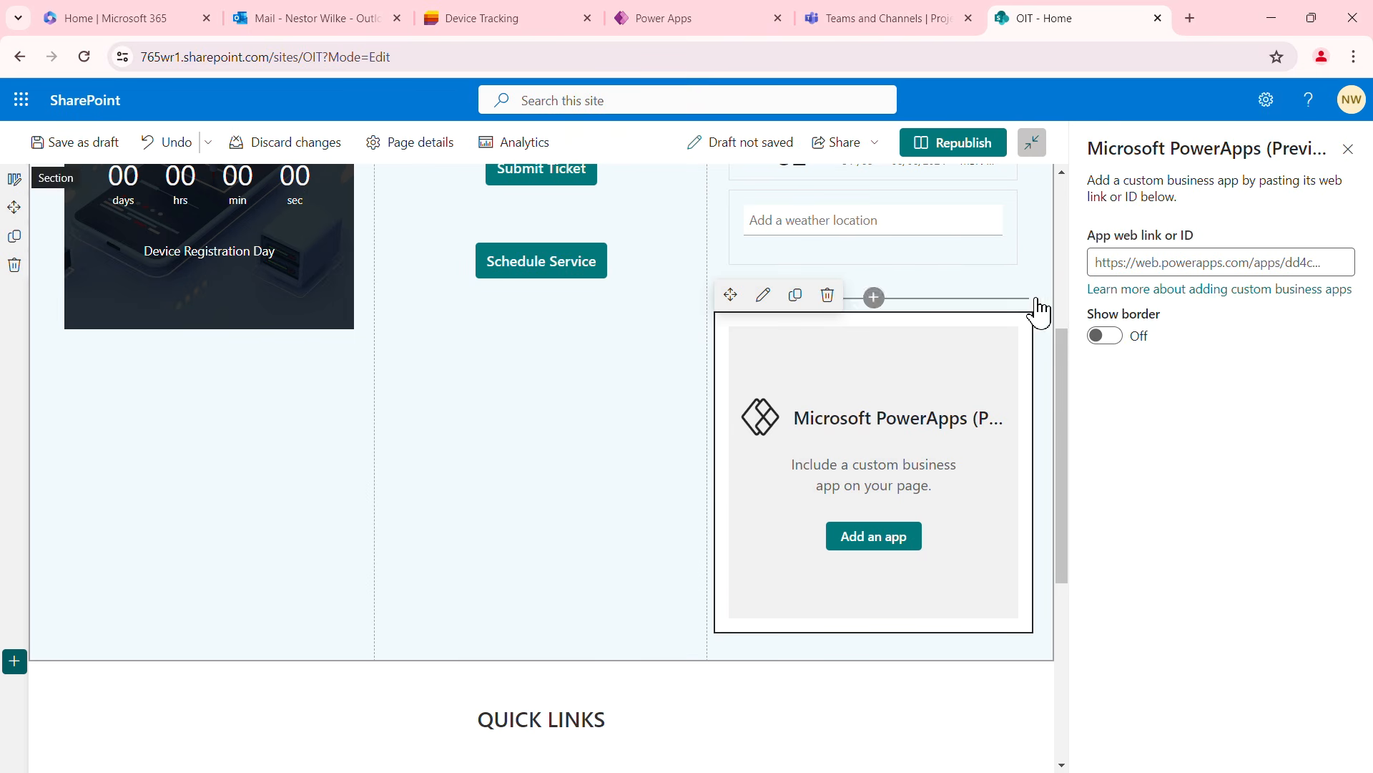
Paste the copied app web link into the PowerApps web part, turn on its border, and close its settings
left_click(1269, 265)
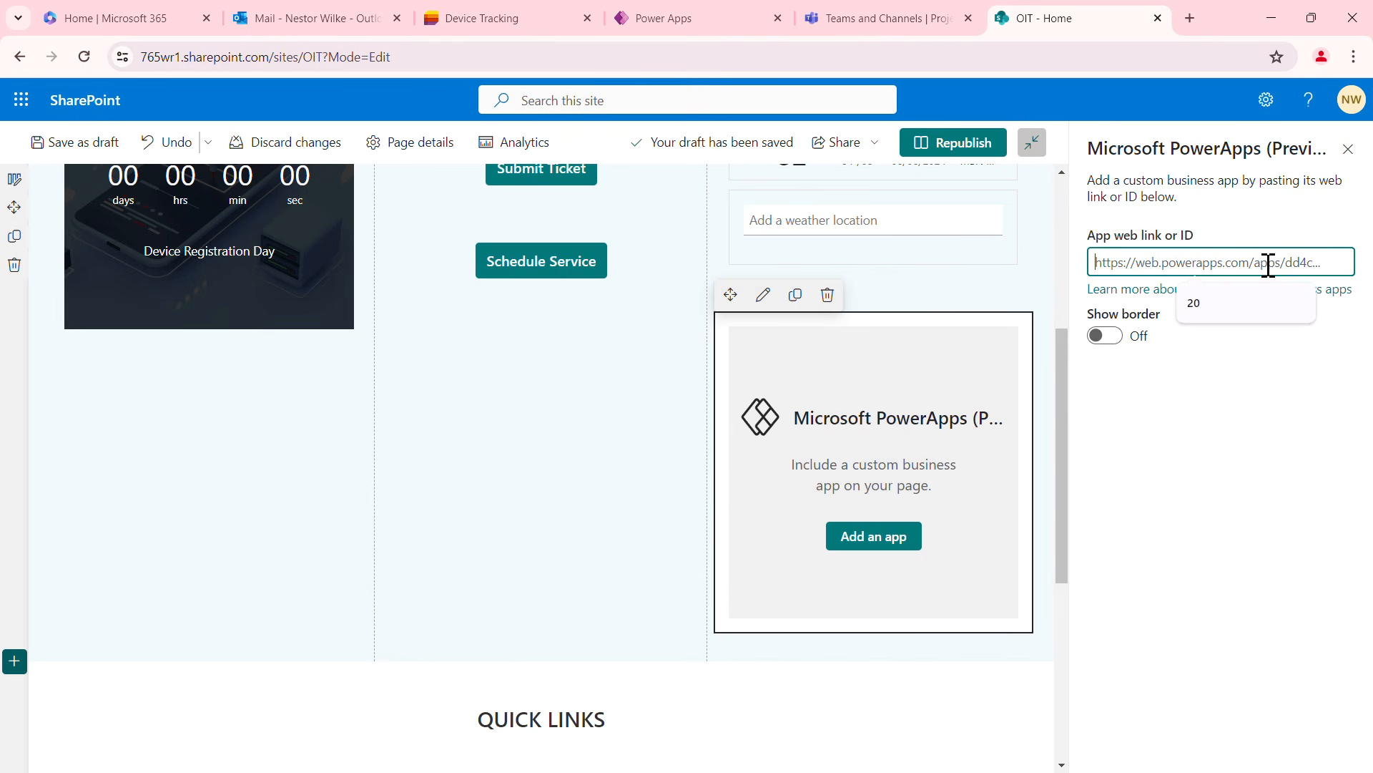
key("ctrl+v")
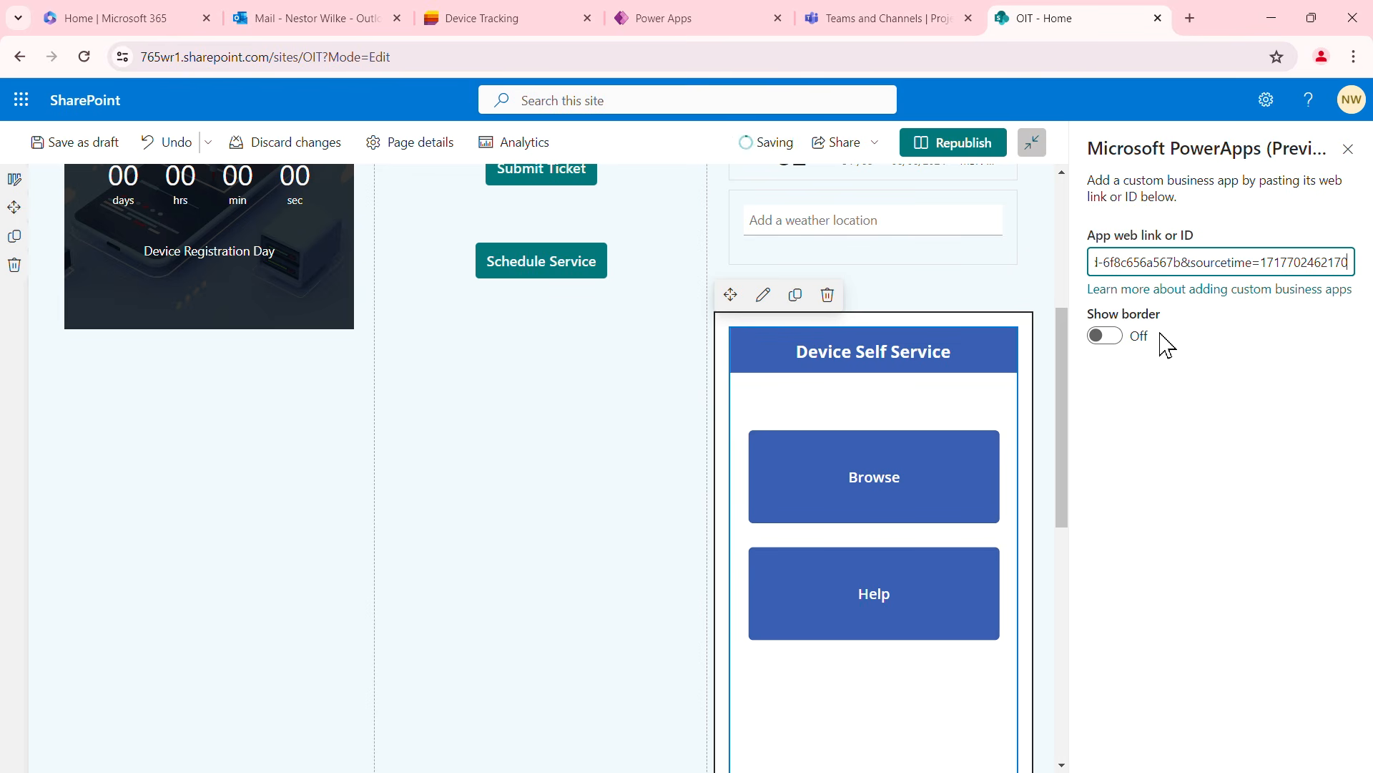
left_click(1111, 336)
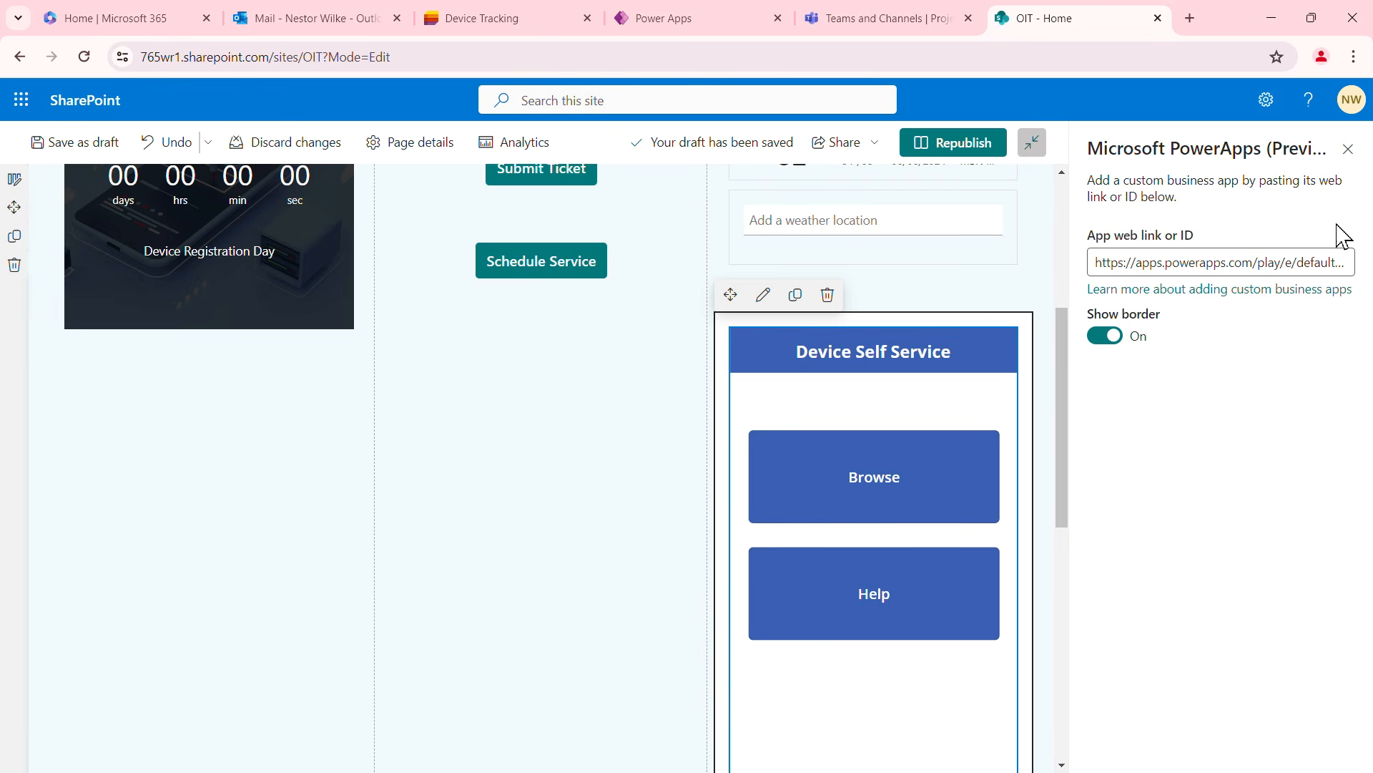
left_click(1348, 148)
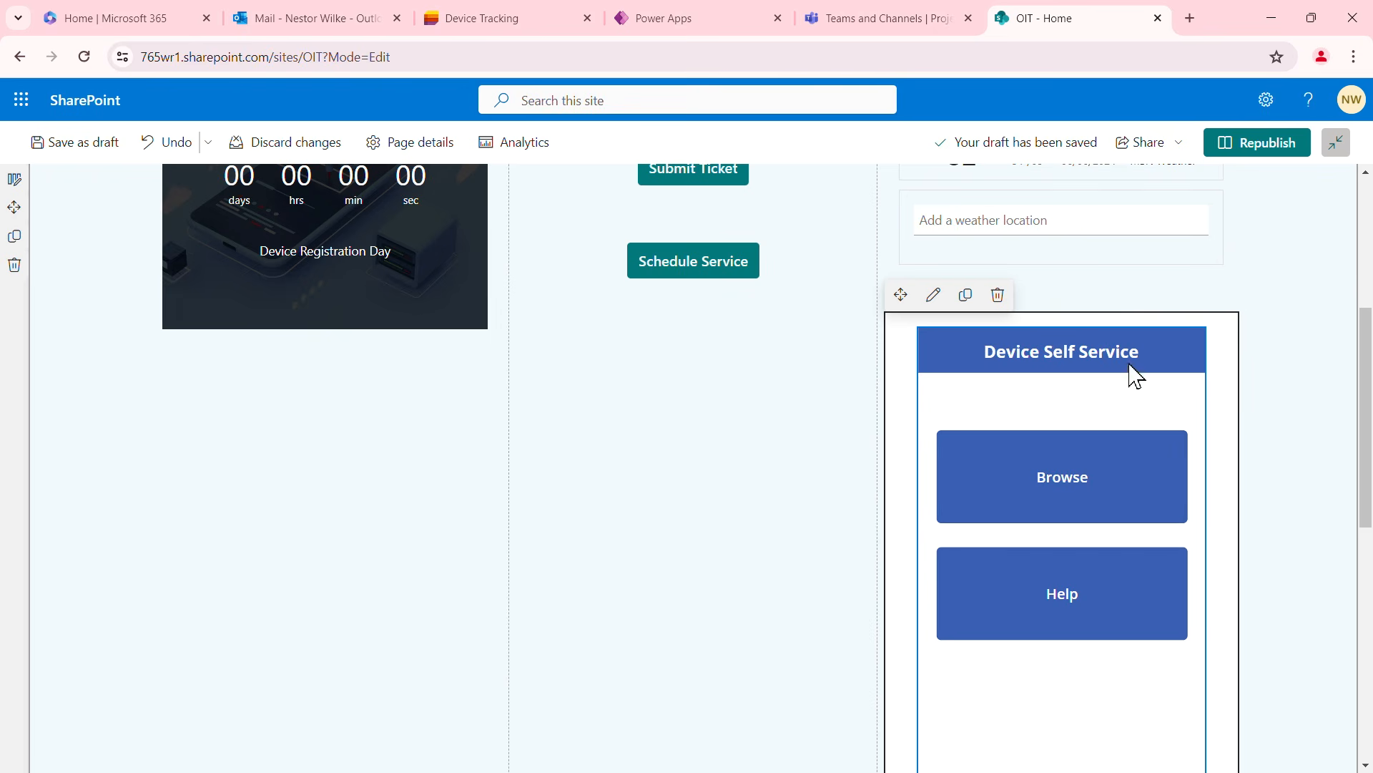
Republish the OIT home page and test browsing the device list in the embedded Device Self Service app
left_click(1072, 479)
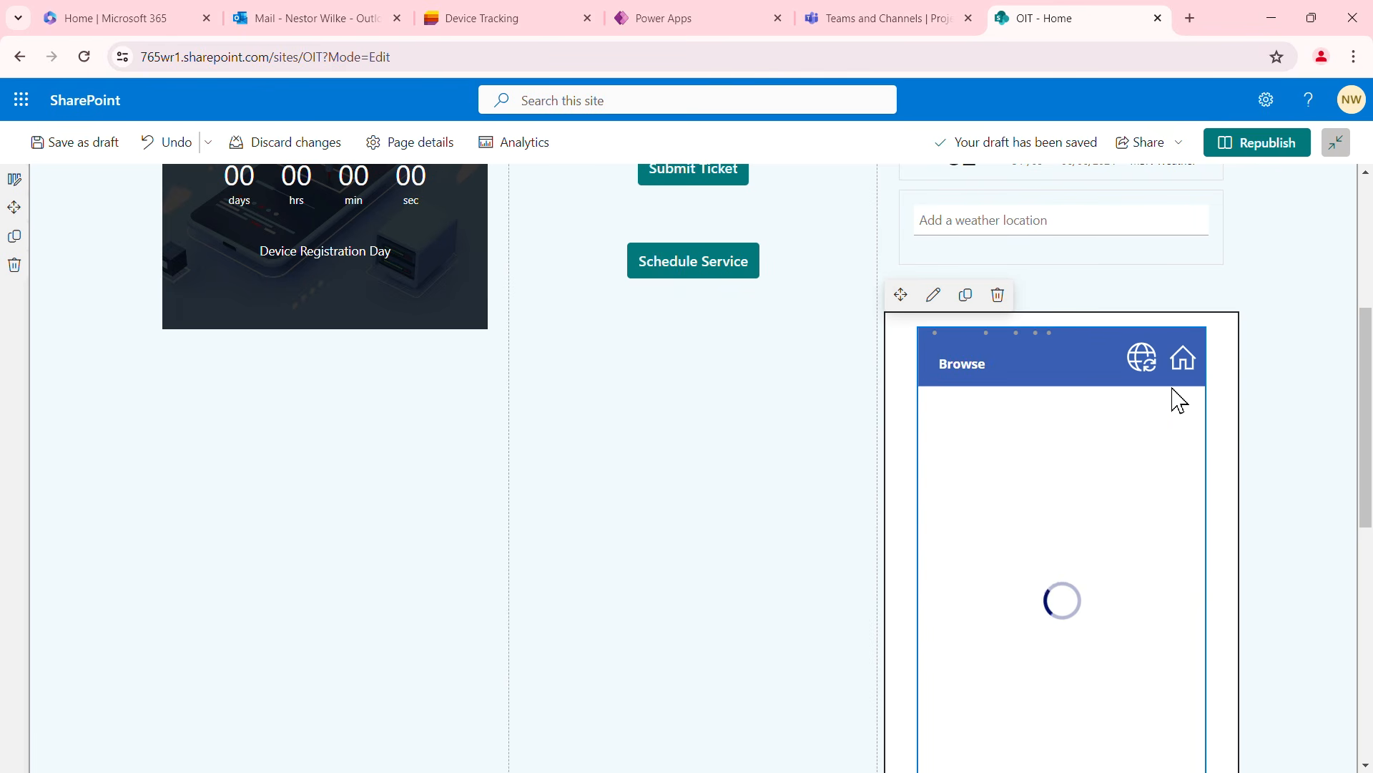
left_click(1267, 143)
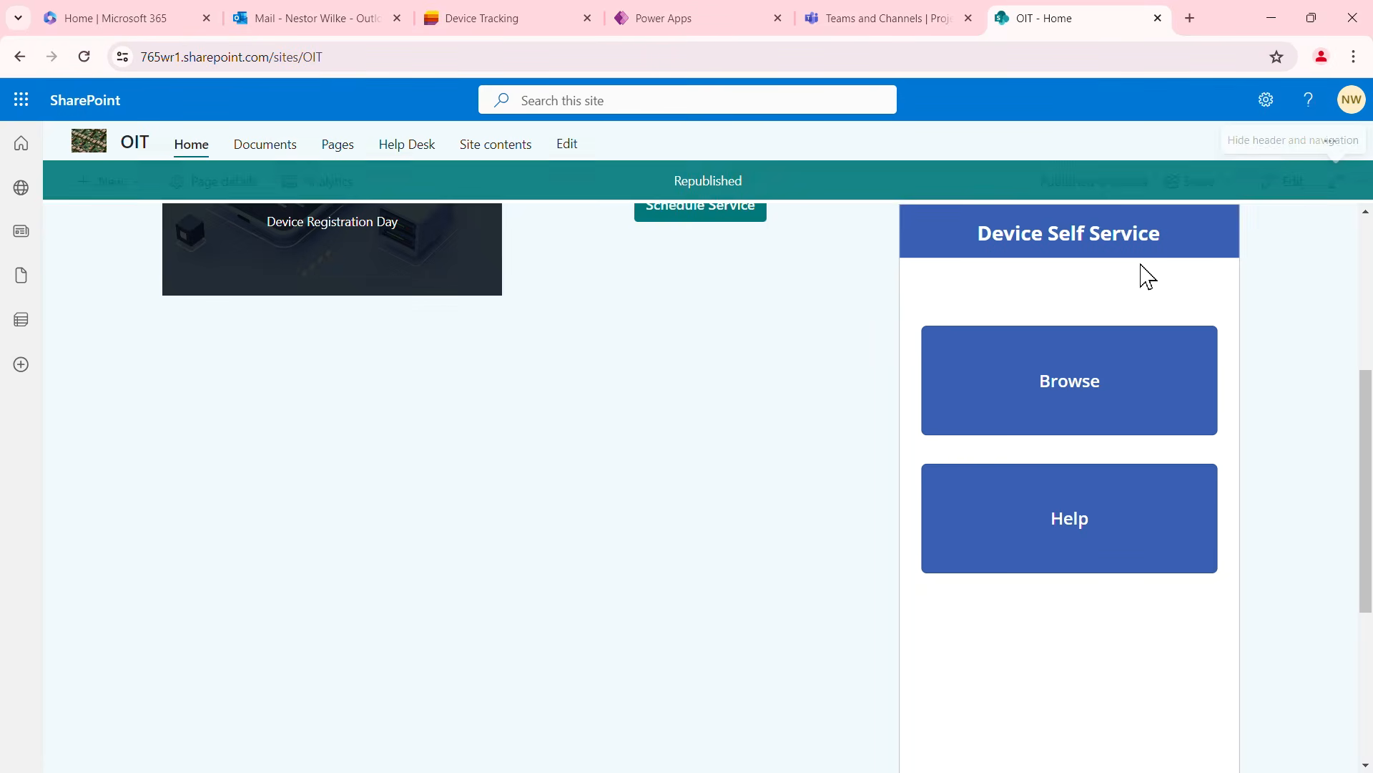
scroll(1141, 266, "up", 5)
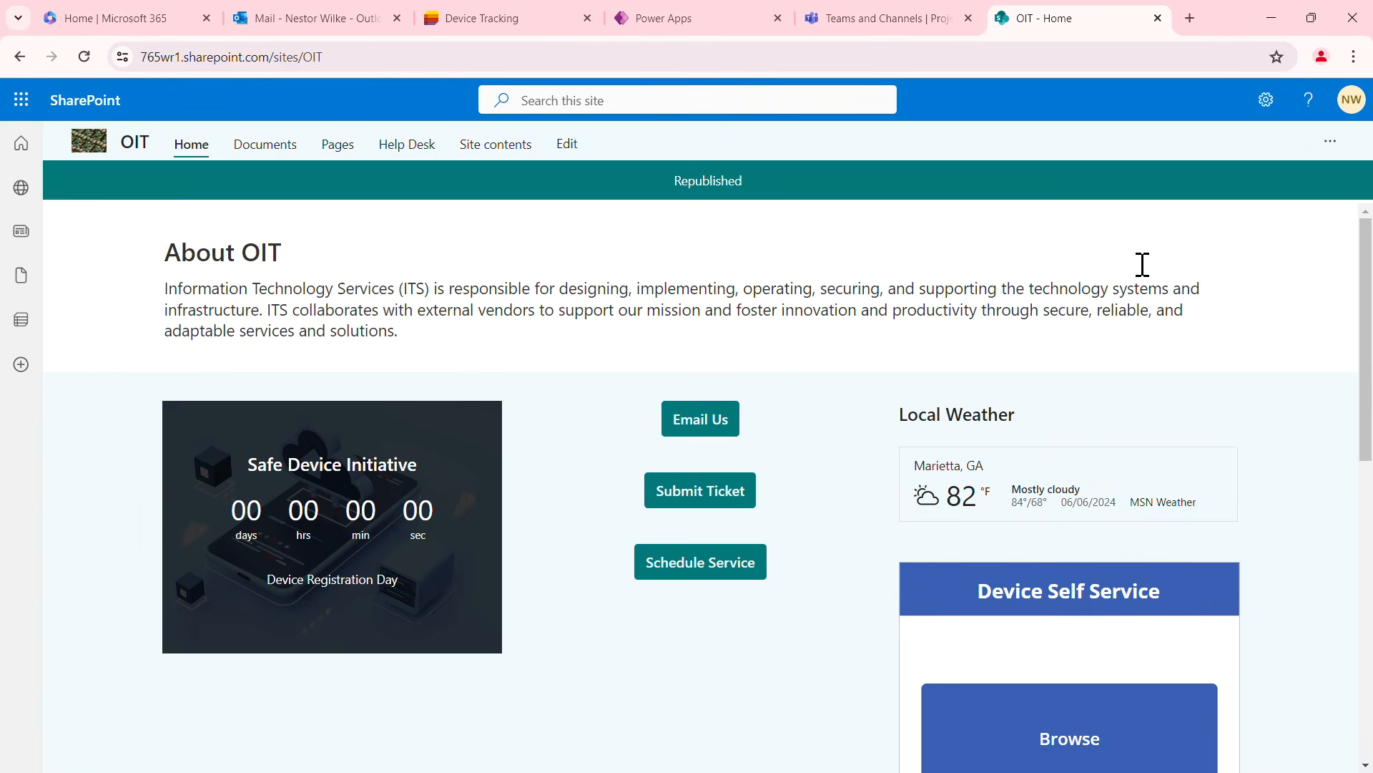
scroll(1142, 265, "down", 2)
scroll(1143, 272, "down", 2)
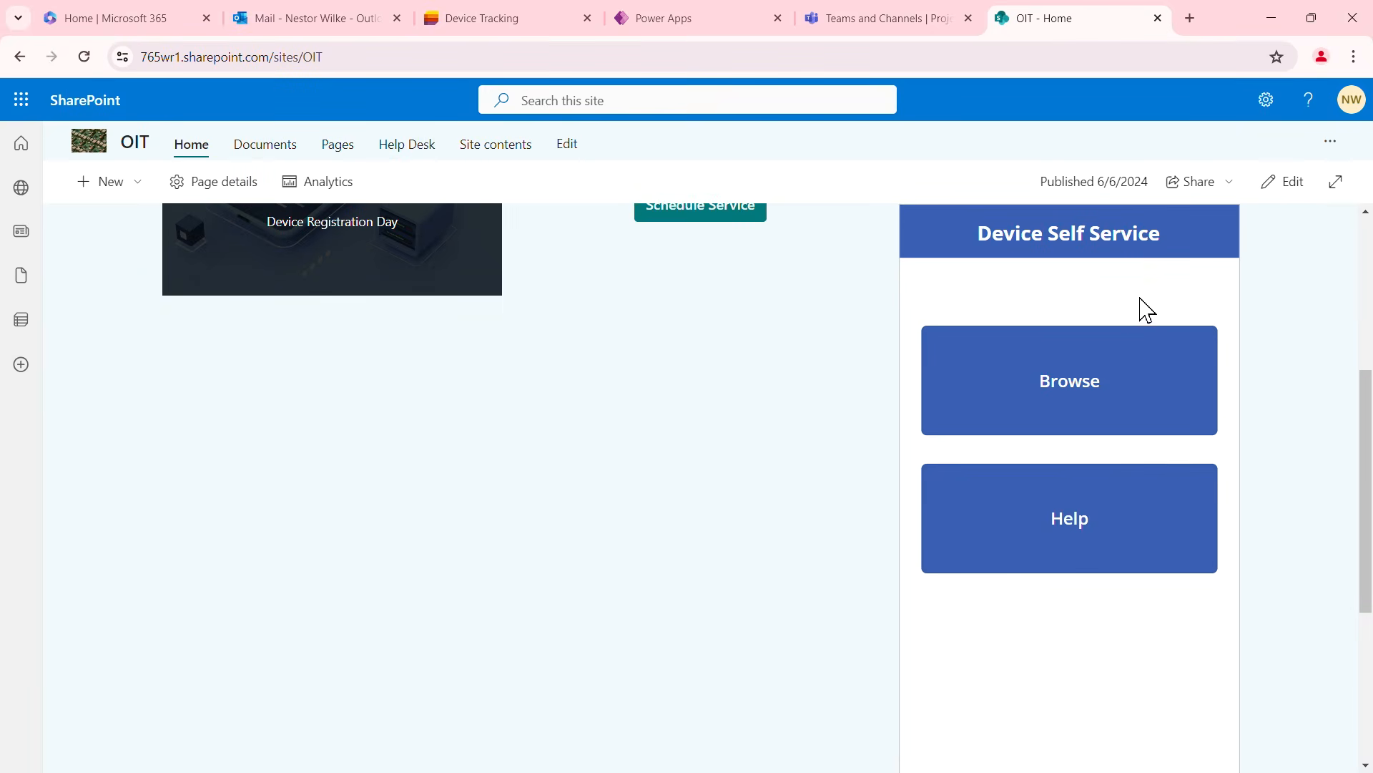
left_click(1088, 389)
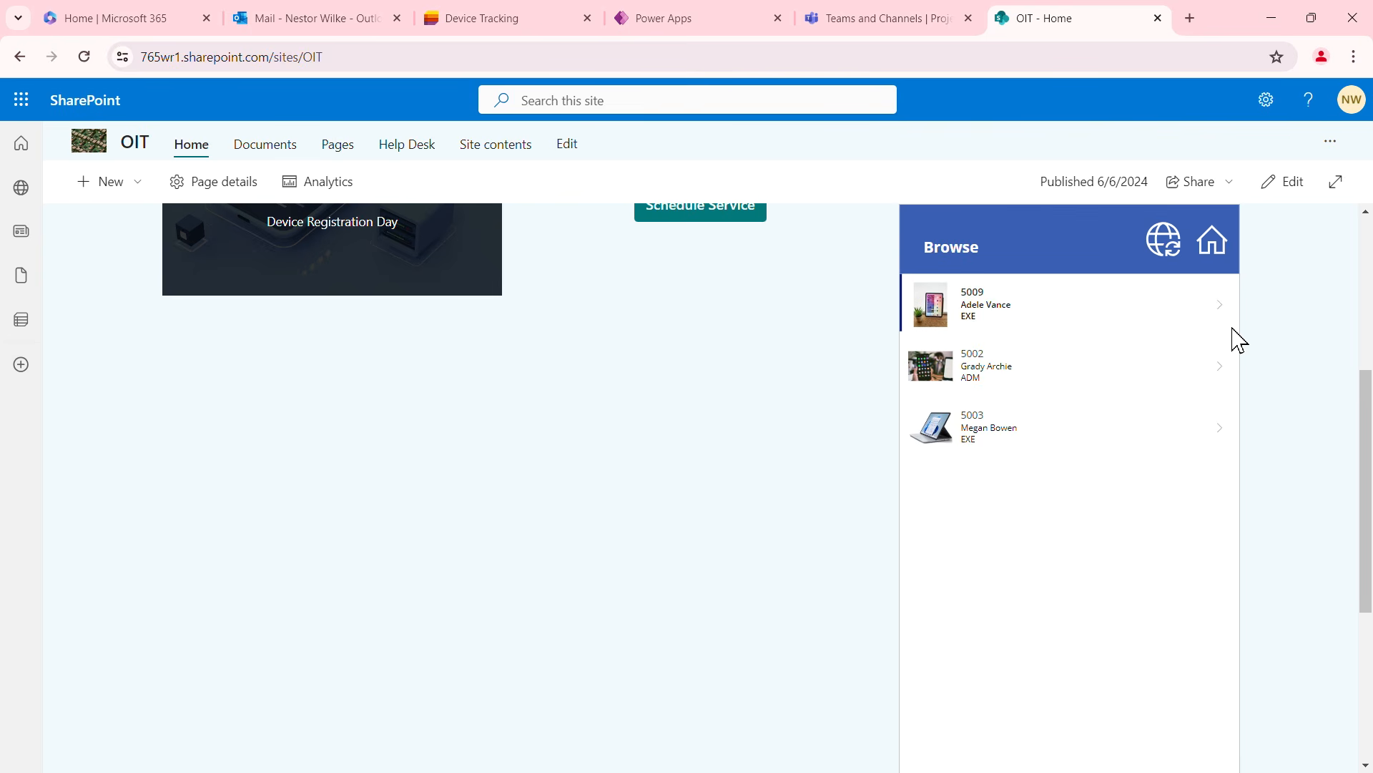
scroll(1240, 340, "up", 5)
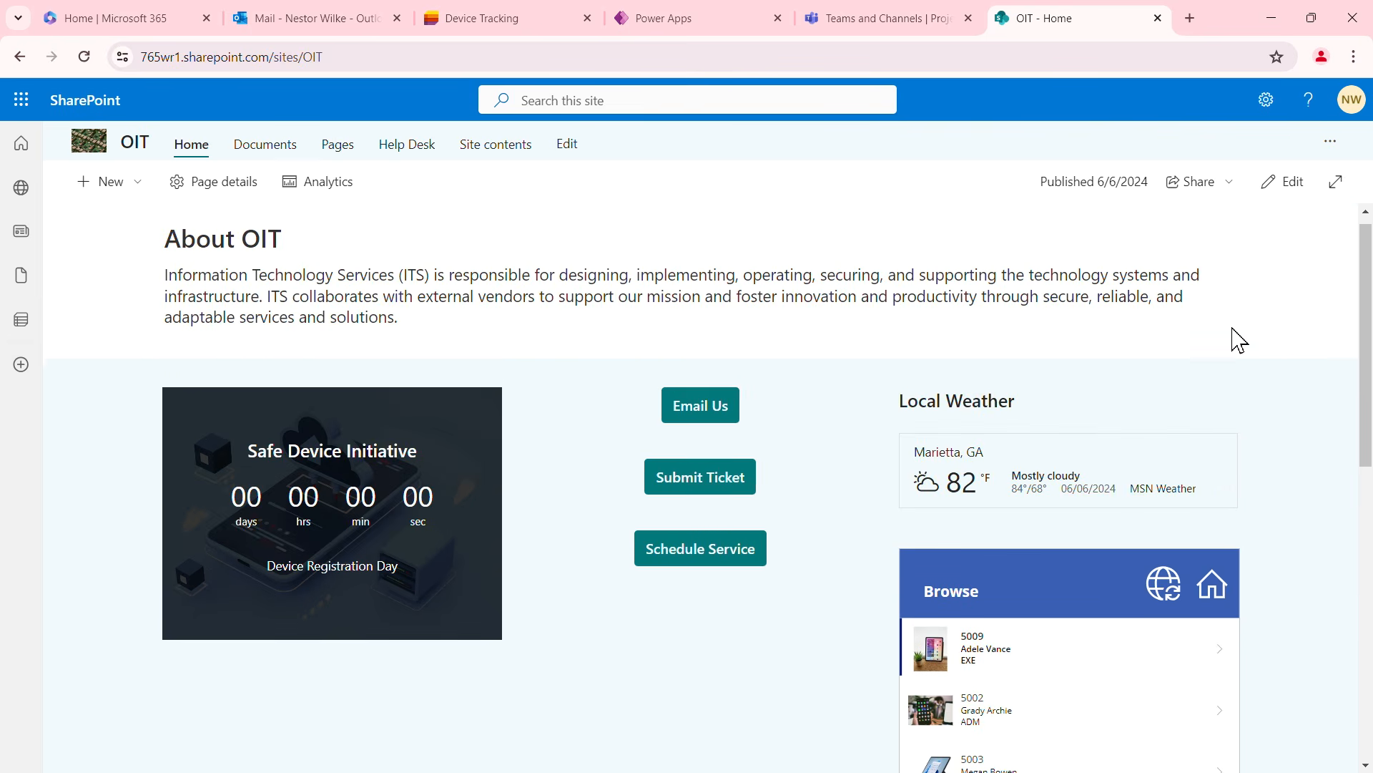